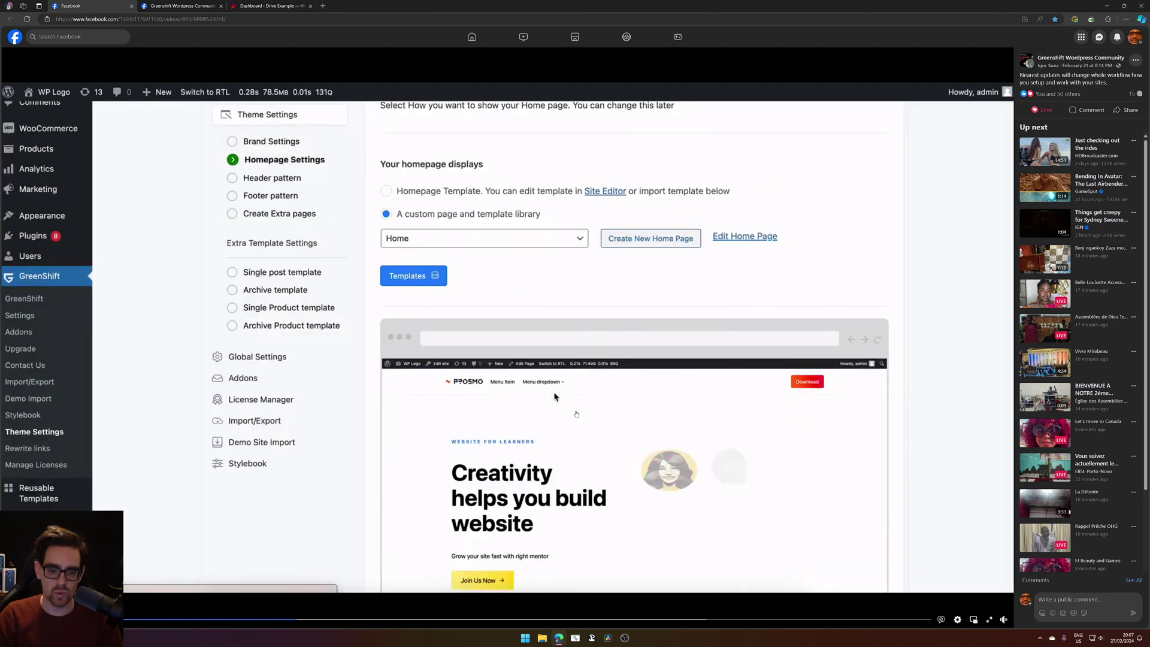
Search Google for 'rehub theme' and open the REHub theme's live preview on ThemeForest.
left_click(323, 5)
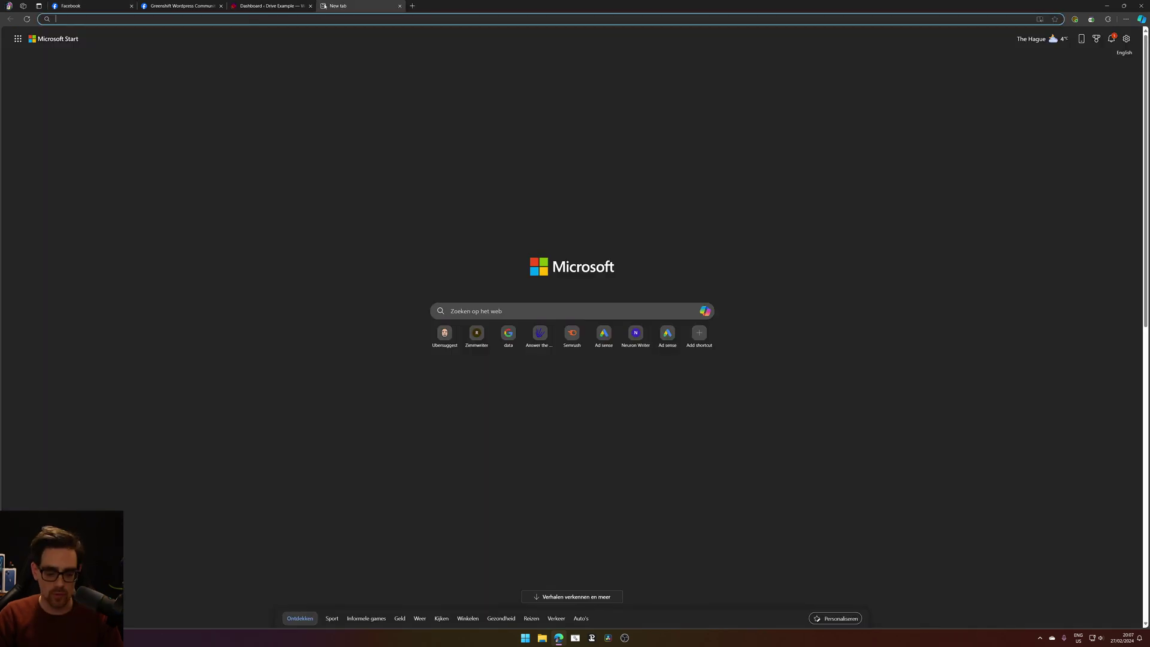
type("rehub theme")
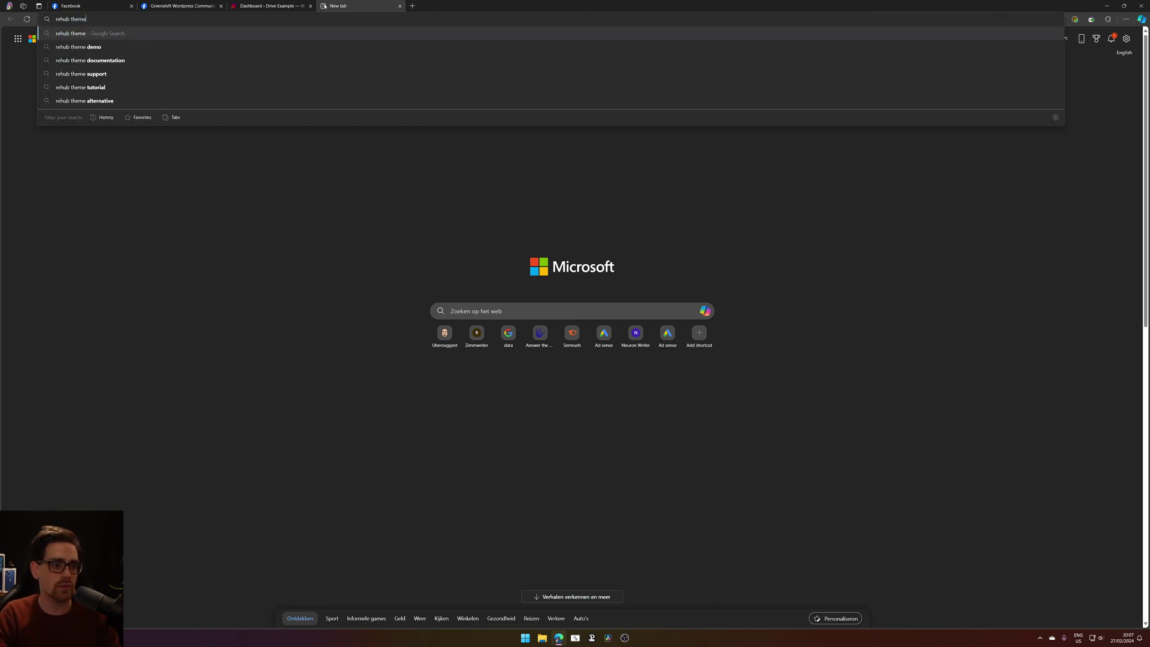
key("Return")
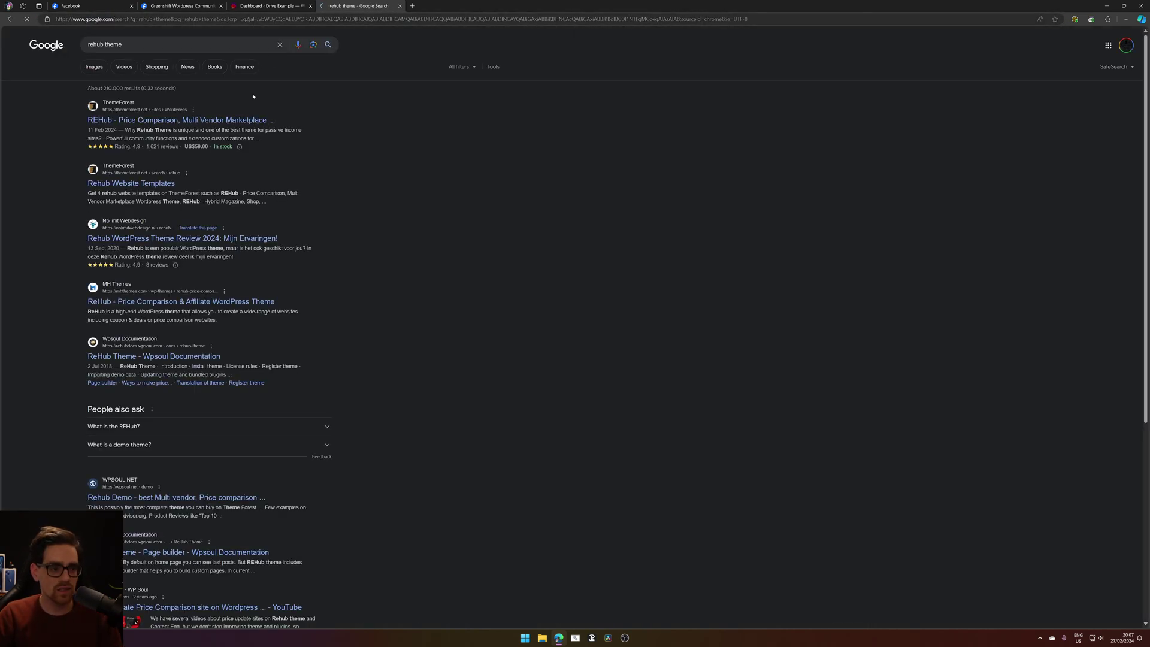
left_click(202, 127)
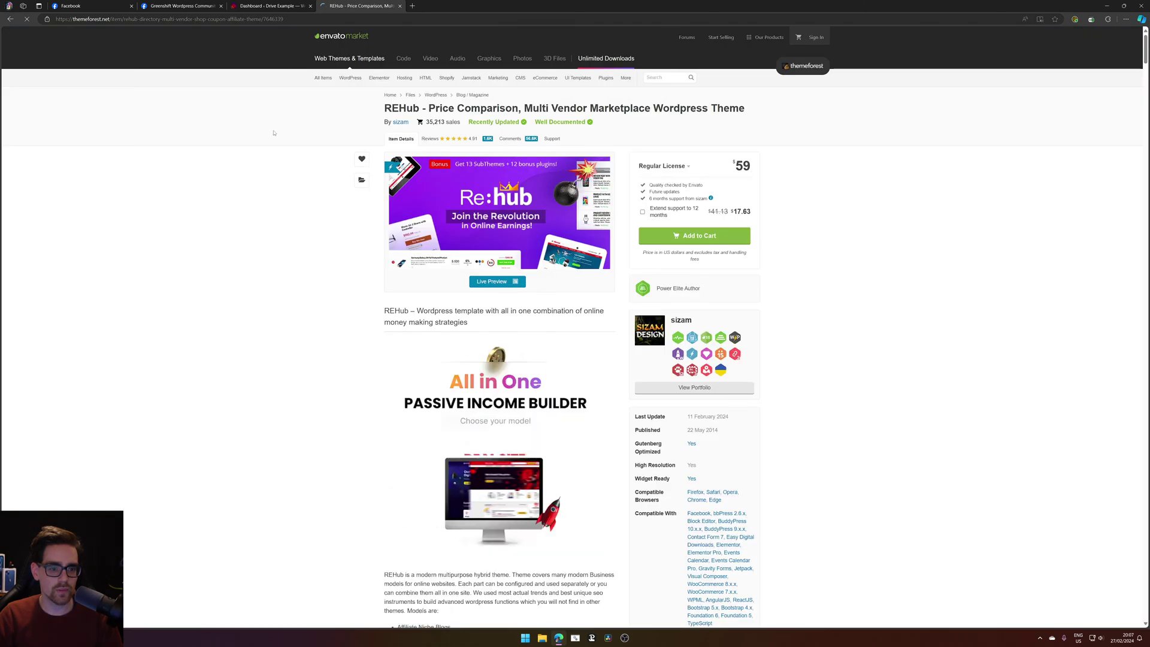
left_click(504, 283)
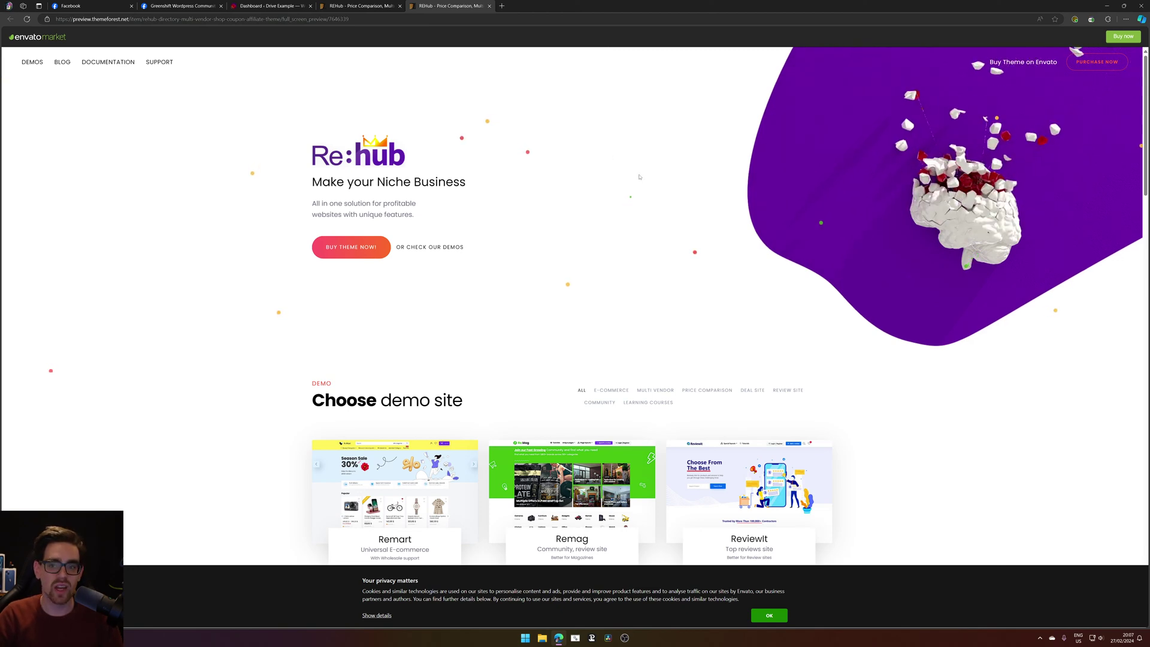
Browse the REHub demo site grid, then return to the Drive Example dashboard tab.
scroll(642, 175, "down", 3)
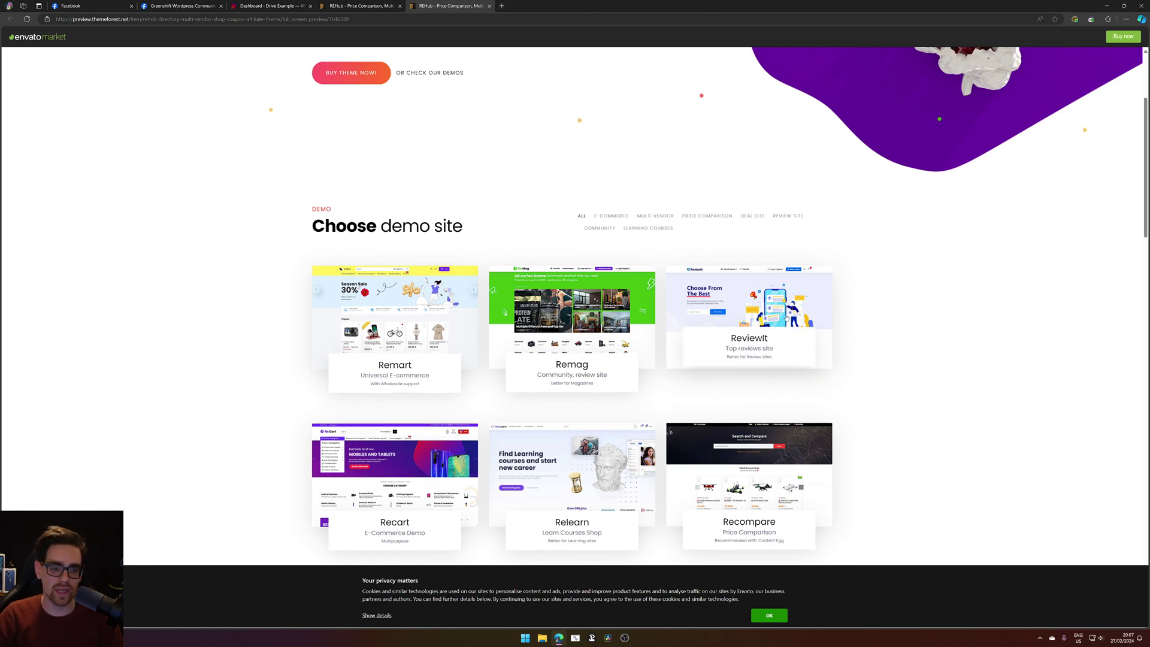
scroll(816, 305, "down", 3)
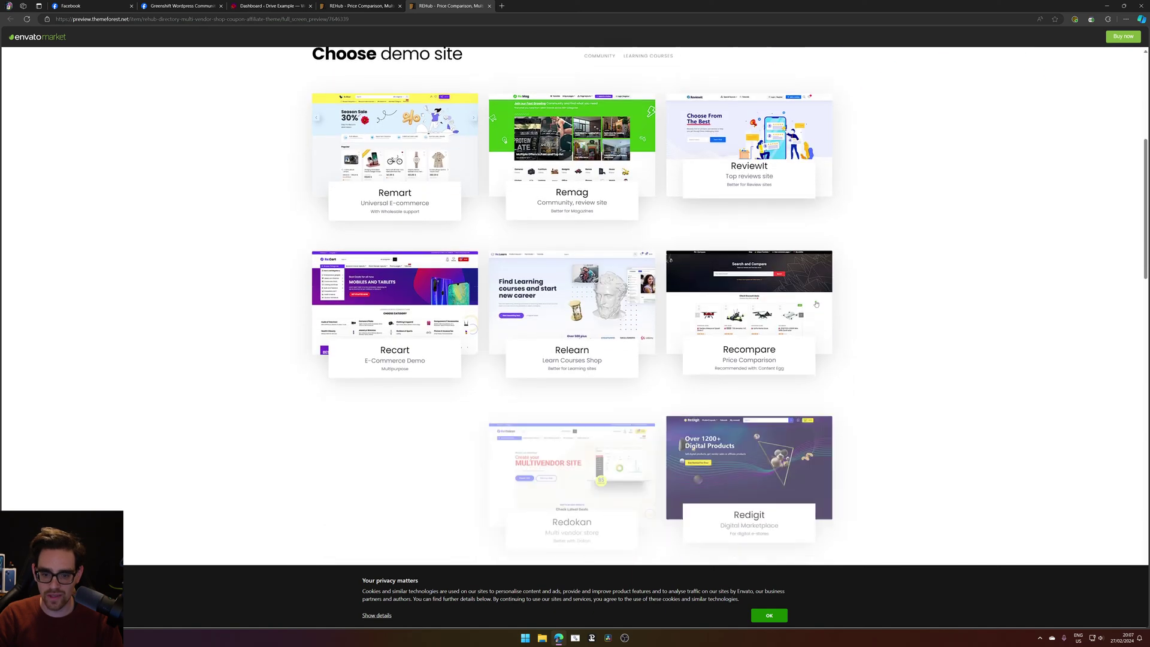
scroll(858, 296, "down", 3)
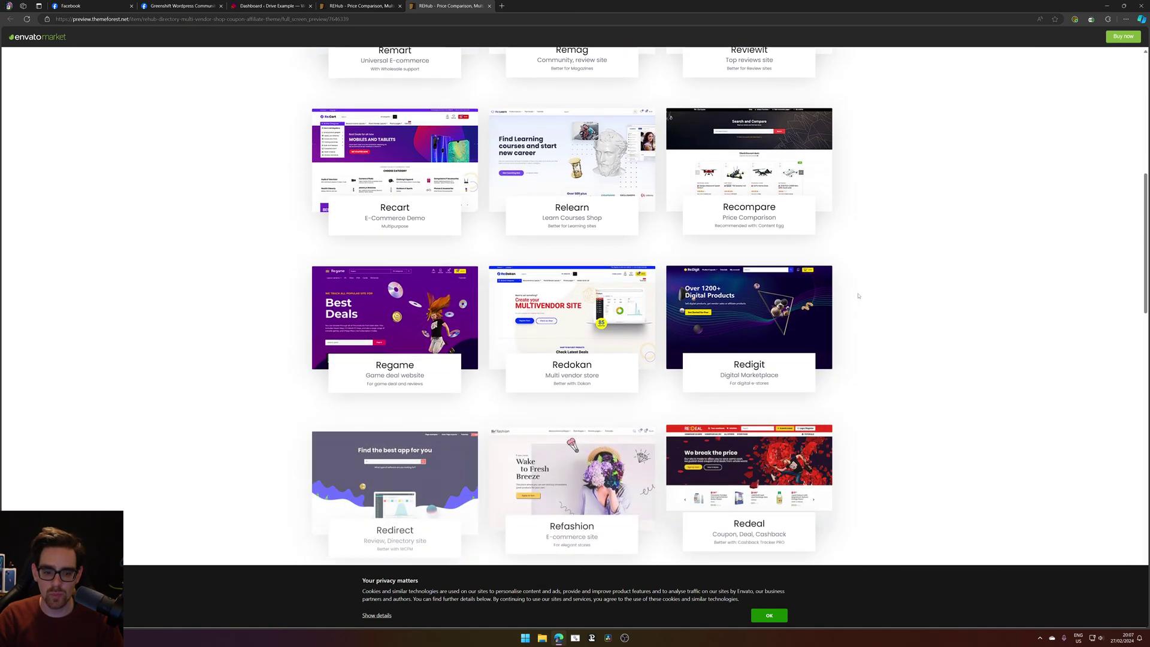
scroll(858, 296, "down", 10)
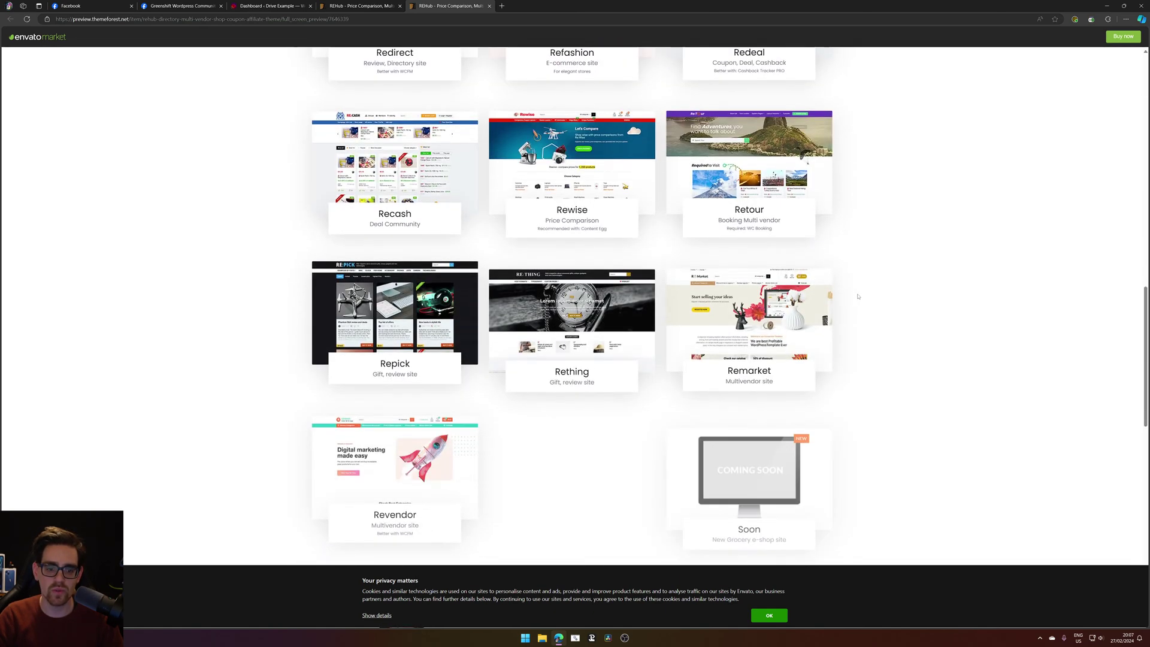
scroll(857, 296, "down", 3)
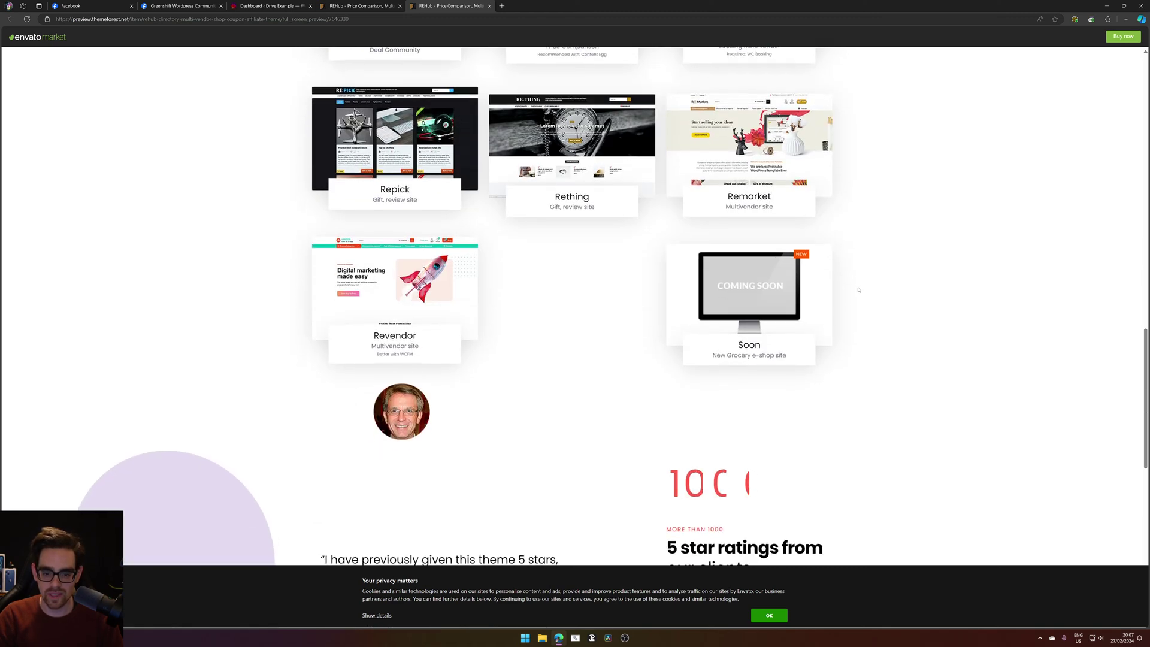
scroll(858, 290, "up", 7)
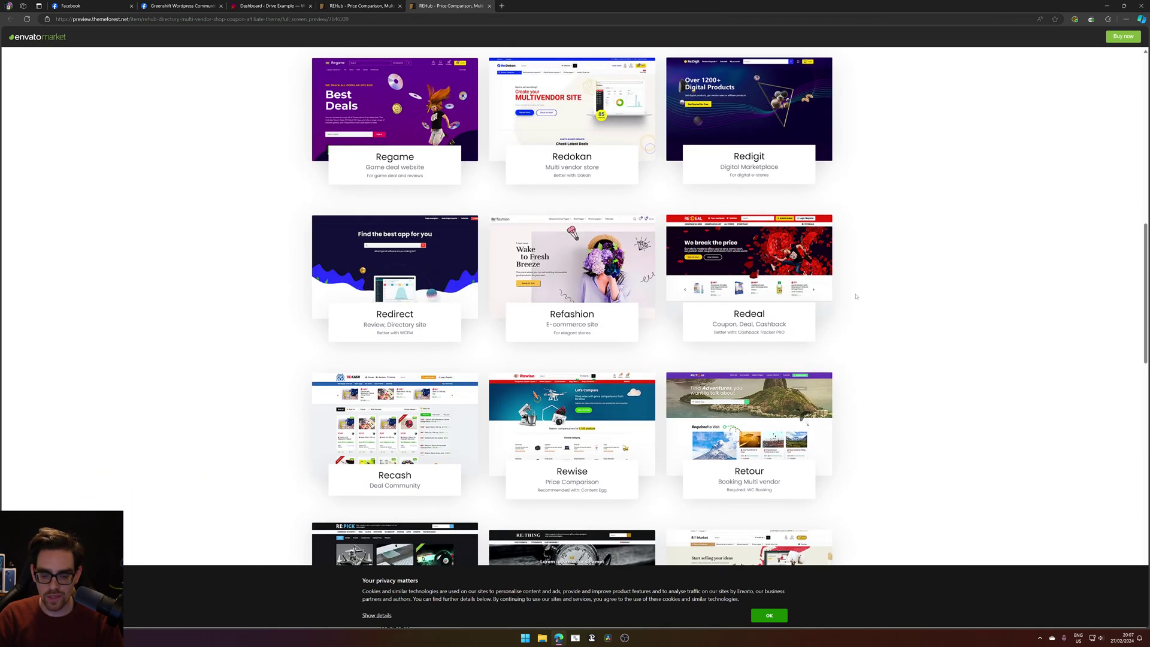
scroll(856, 296, "up", 7)
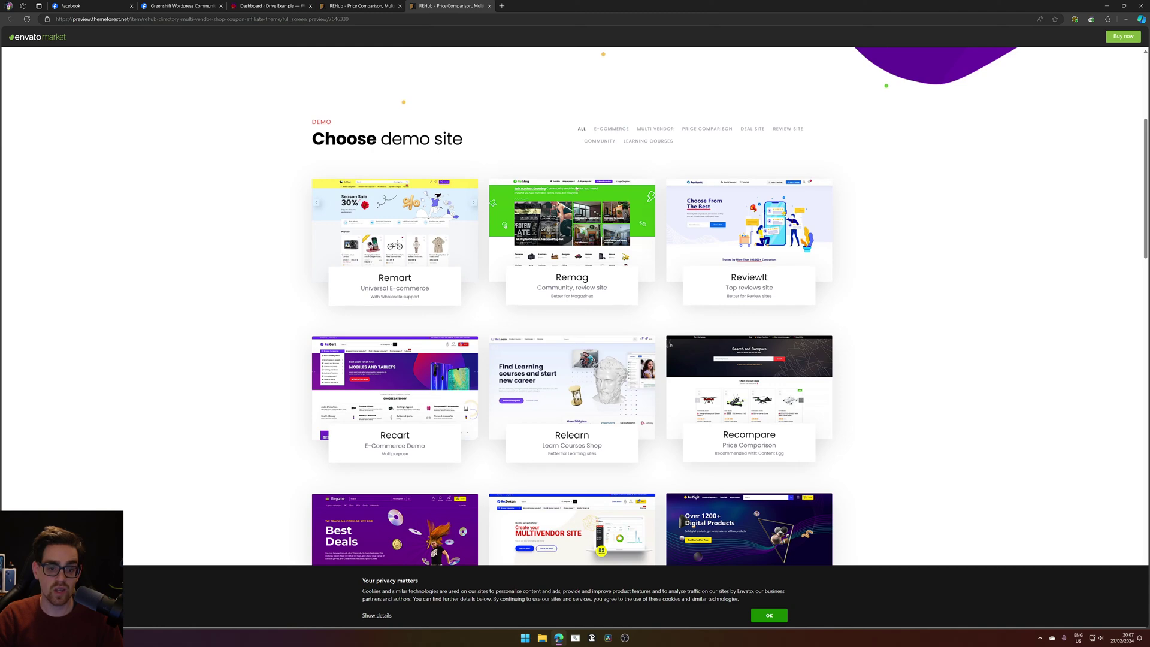
left_click(359, 5)
Open the newest Greenshift Wordpress Community post's image in the photo viewer beside its comments.
left_click(295, 5)
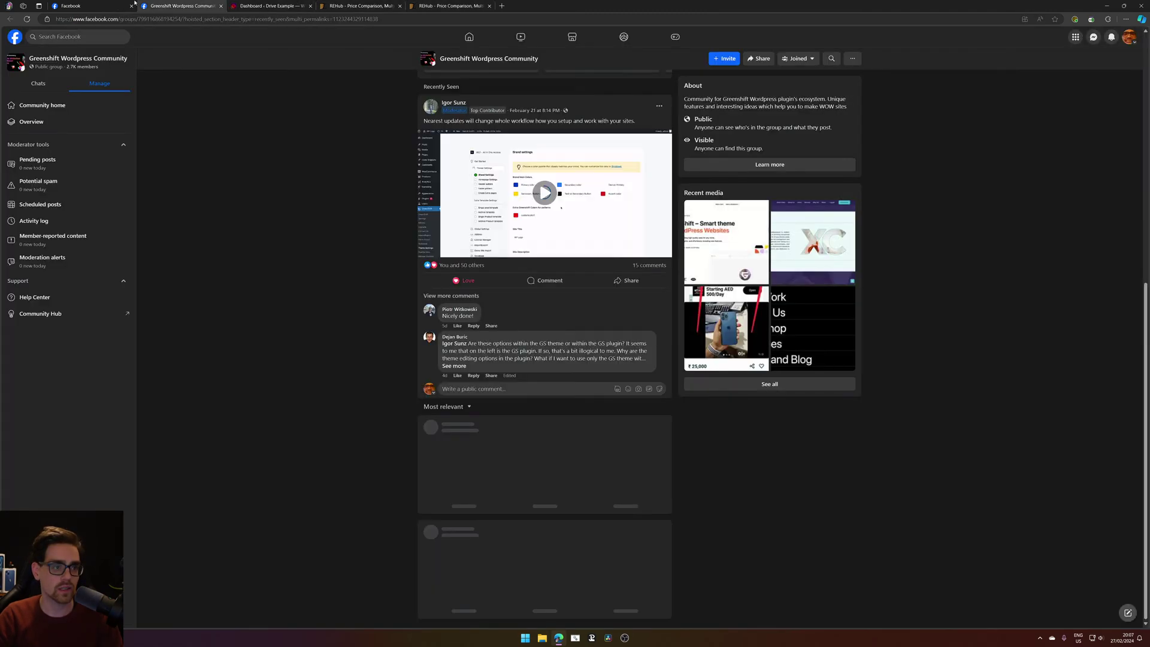
left_click(183, 5)
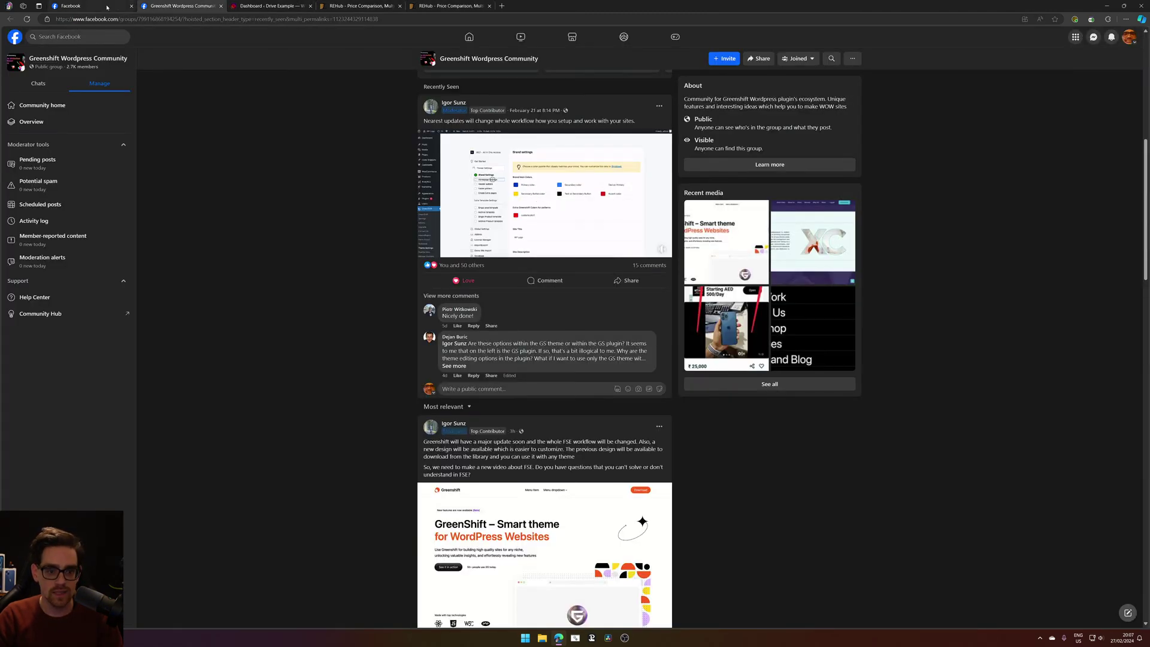
left_click(107, 7)
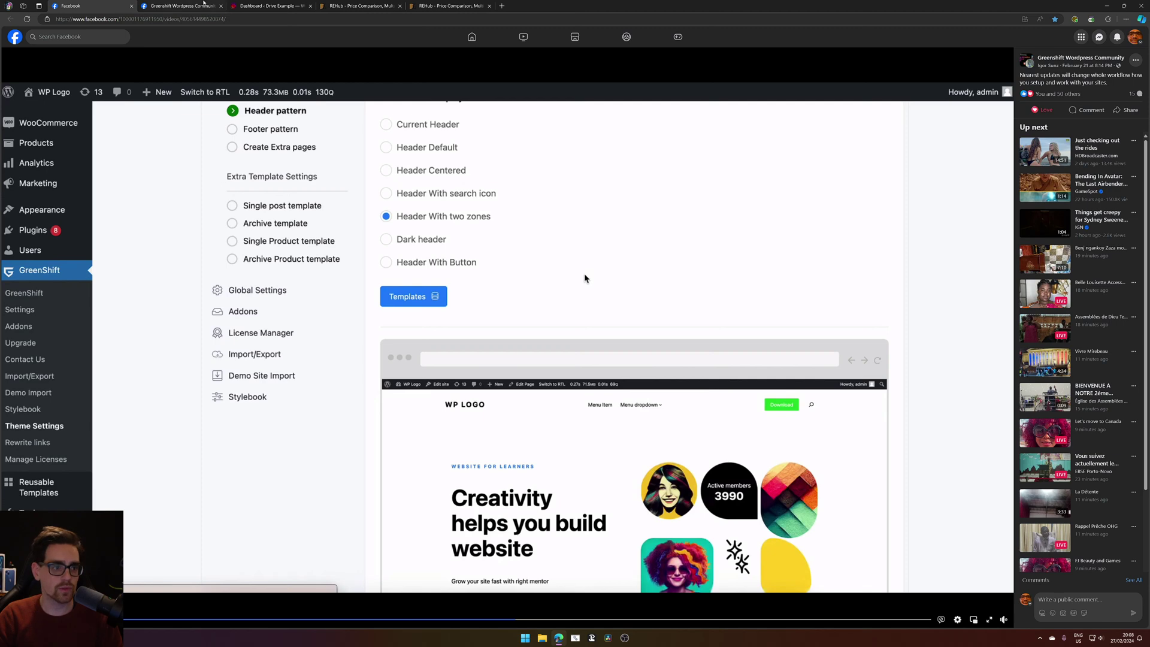
left_click(204, 3)
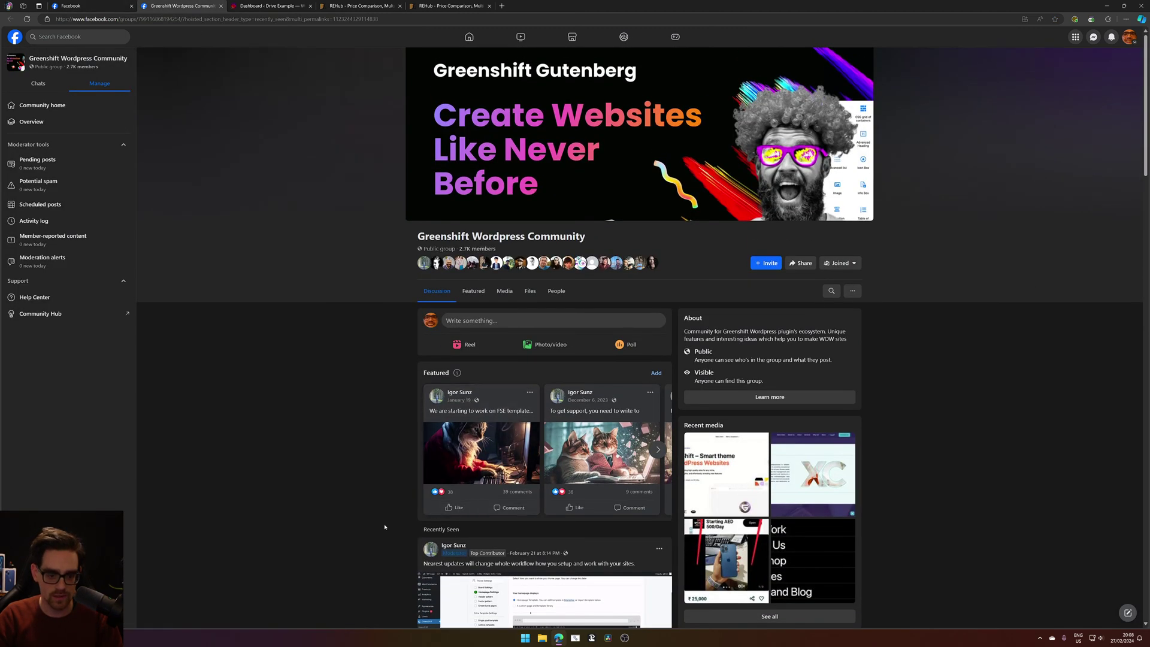
scroll(384, 527, "down", 9)
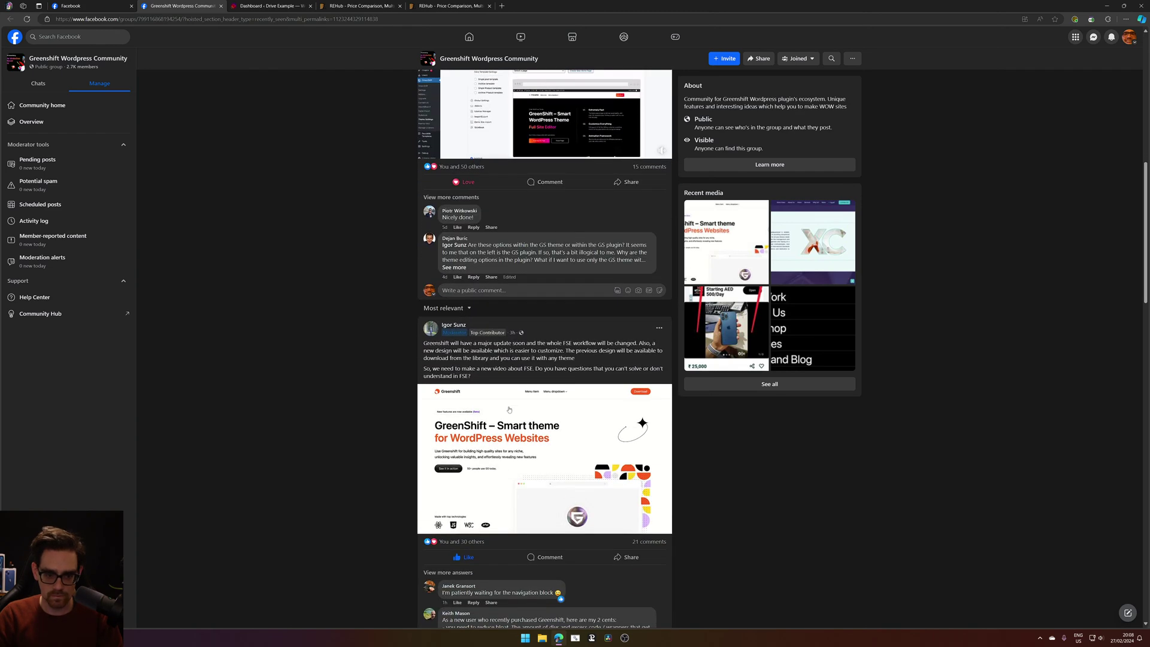
left_click(605, 439)
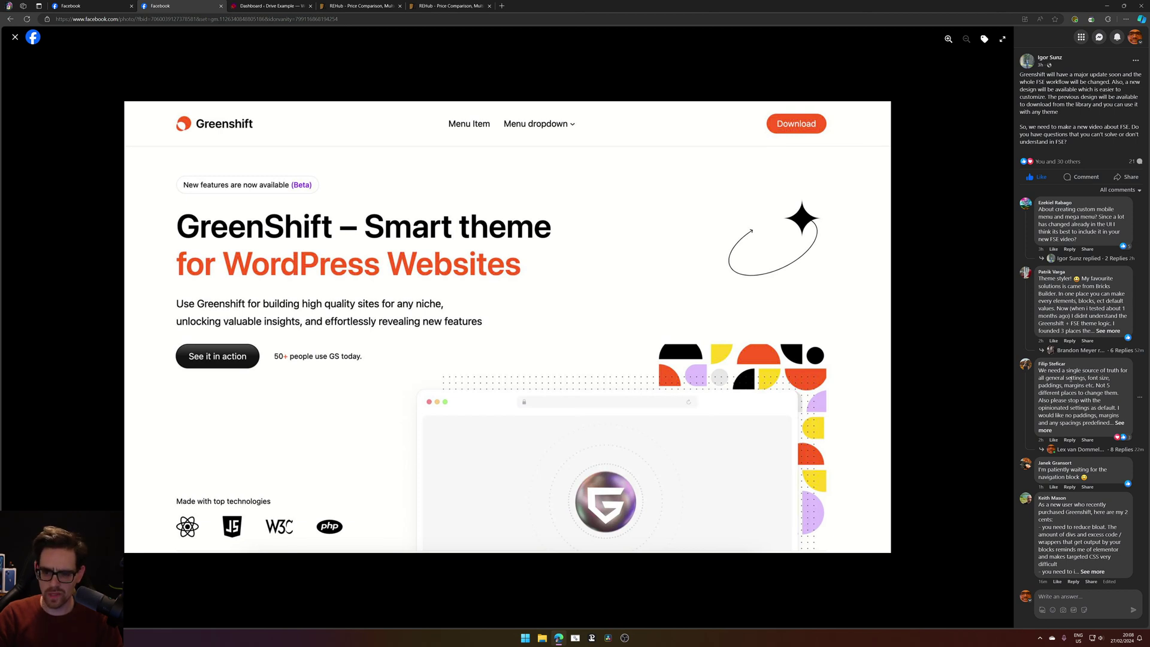
Expand the long comment's full text, zoom the page in twice, and highlight the comment.
left_click(1120, 423)
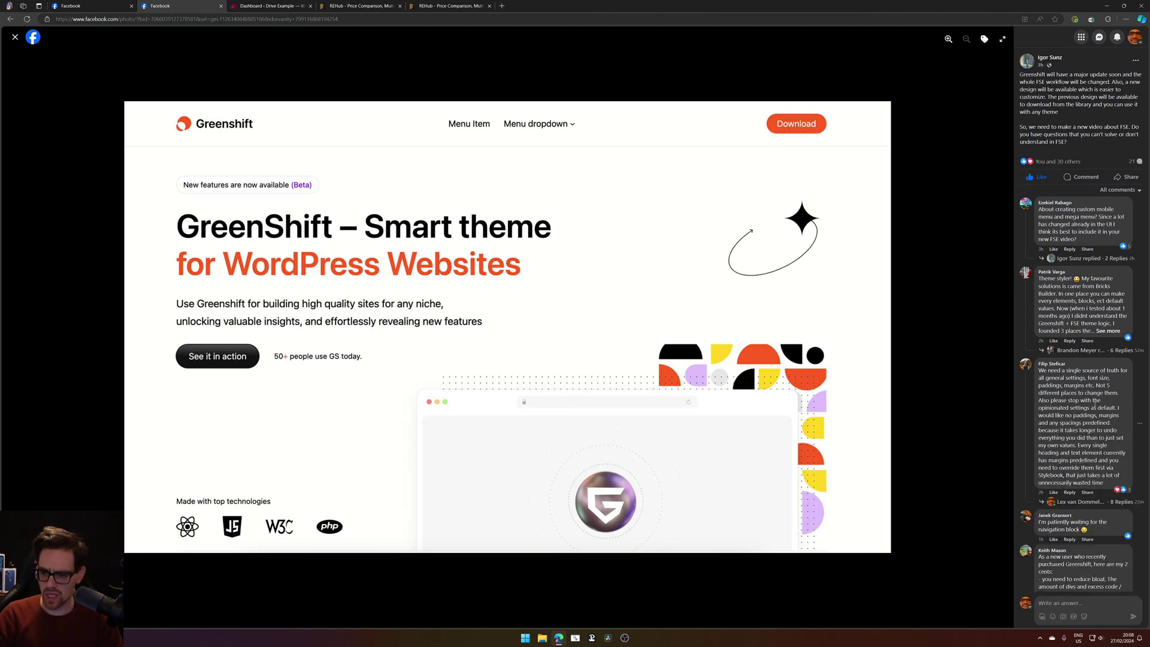
scroll(1102, 414, "down", 1)
key("ctrl+plus")
key("ctrl+plus")
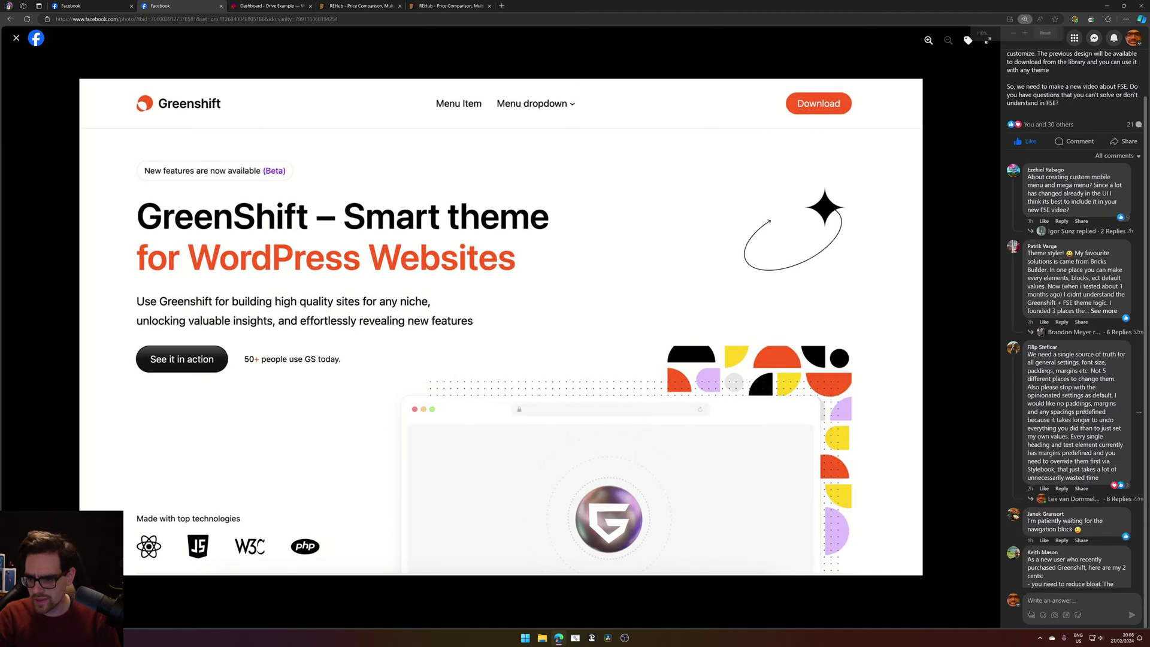
key("ctrl+plus")
scroll(1085, 419, "down", 4)
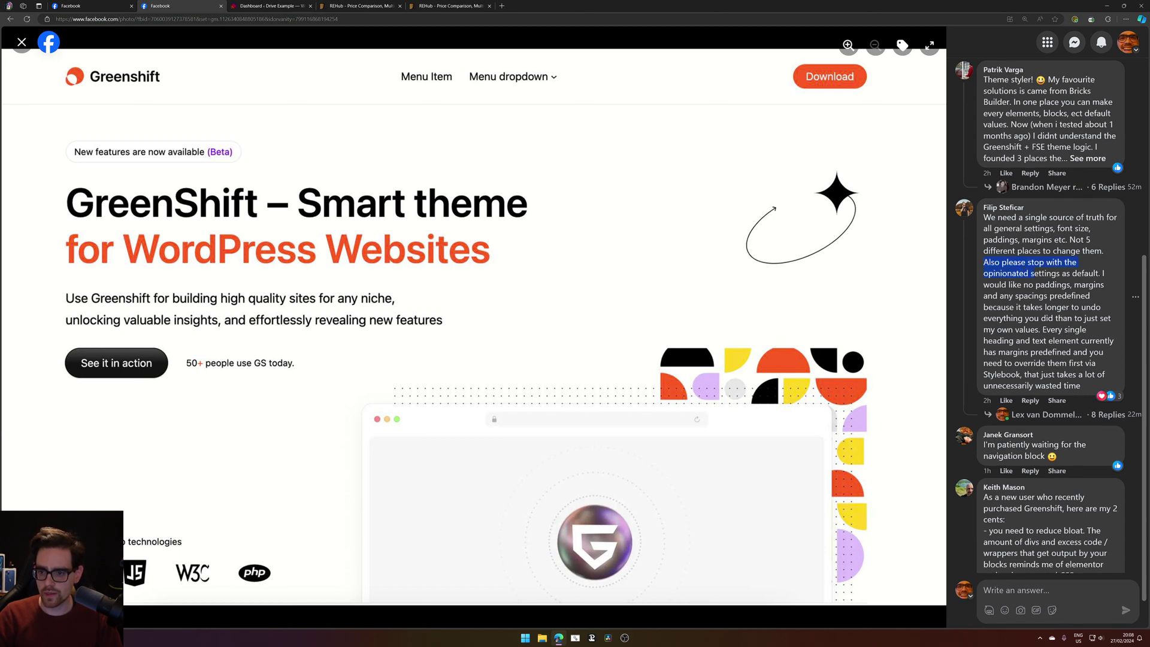
left_click_drag(1034, 273, 1076, 240)
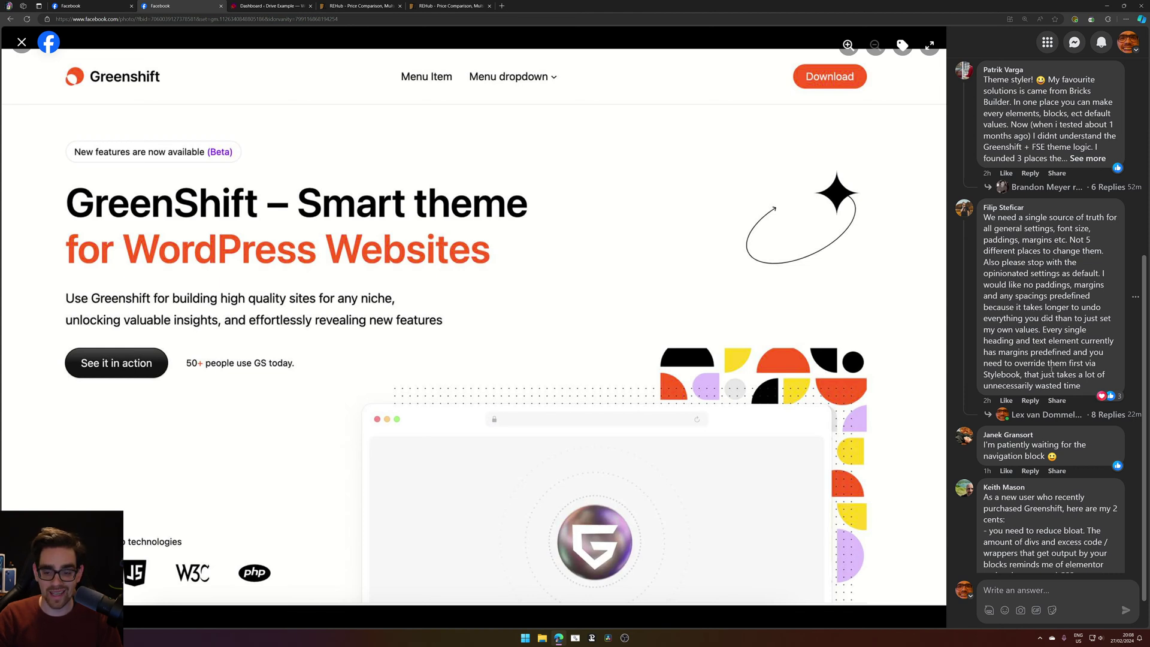
left_click_drag(1013, 329, 971, 235)
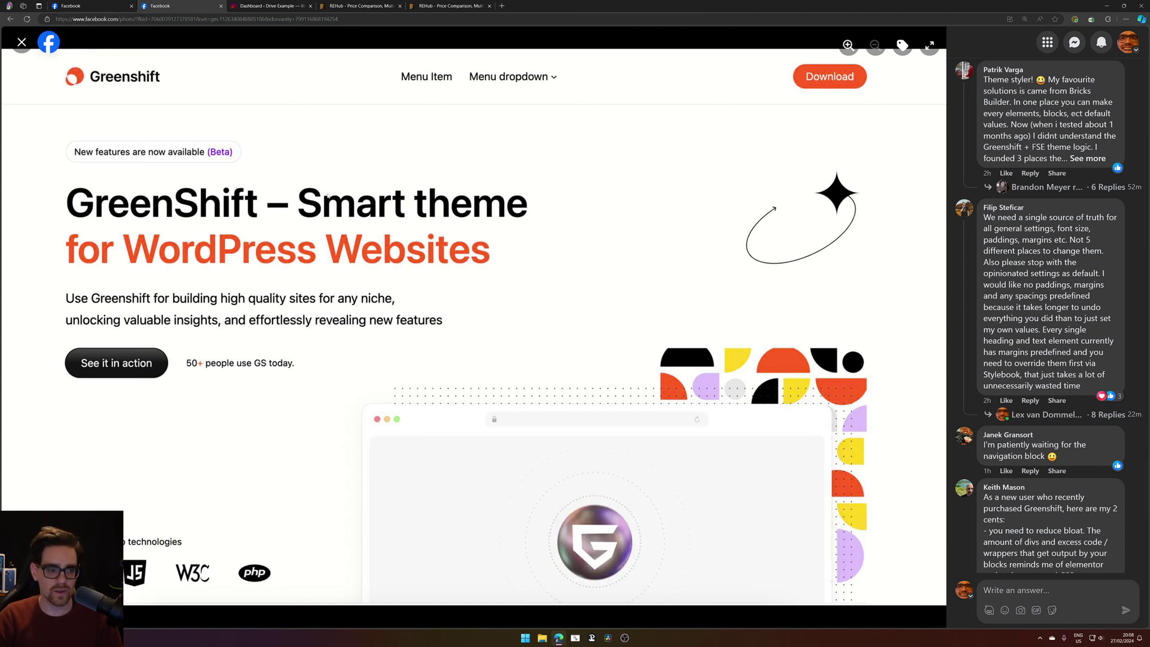
scroll(1031, 206, "up", 5)
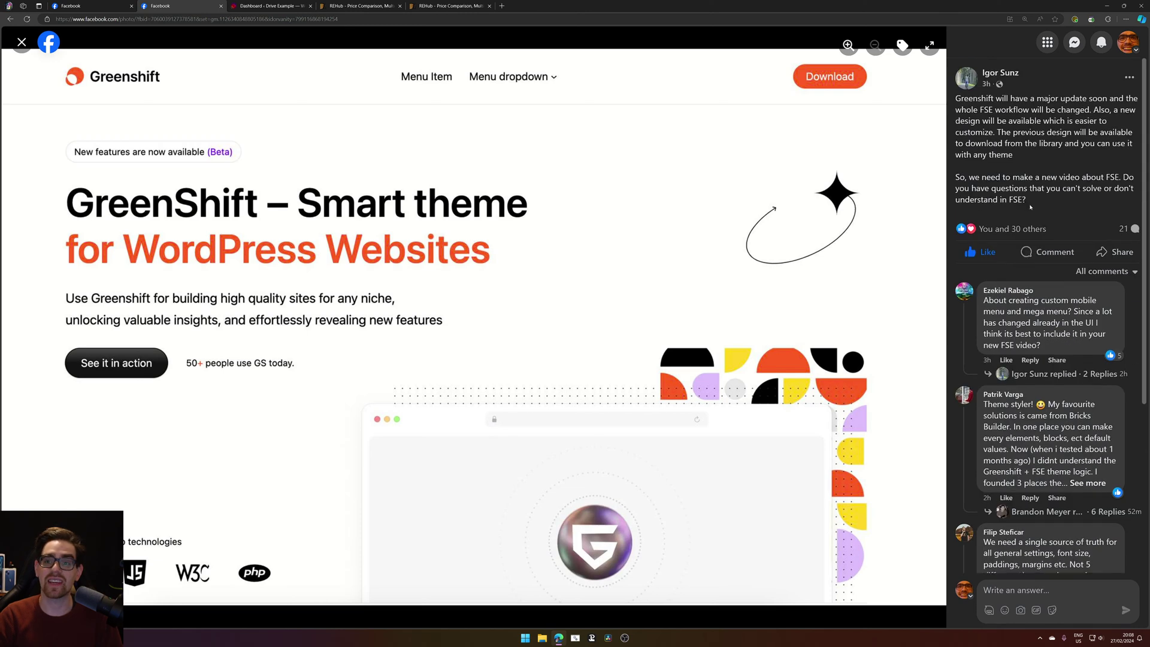
Close both REHub tabs while the Greenshift post and its comments stay open.
left_click_drag(1039, 204, 957, 120)
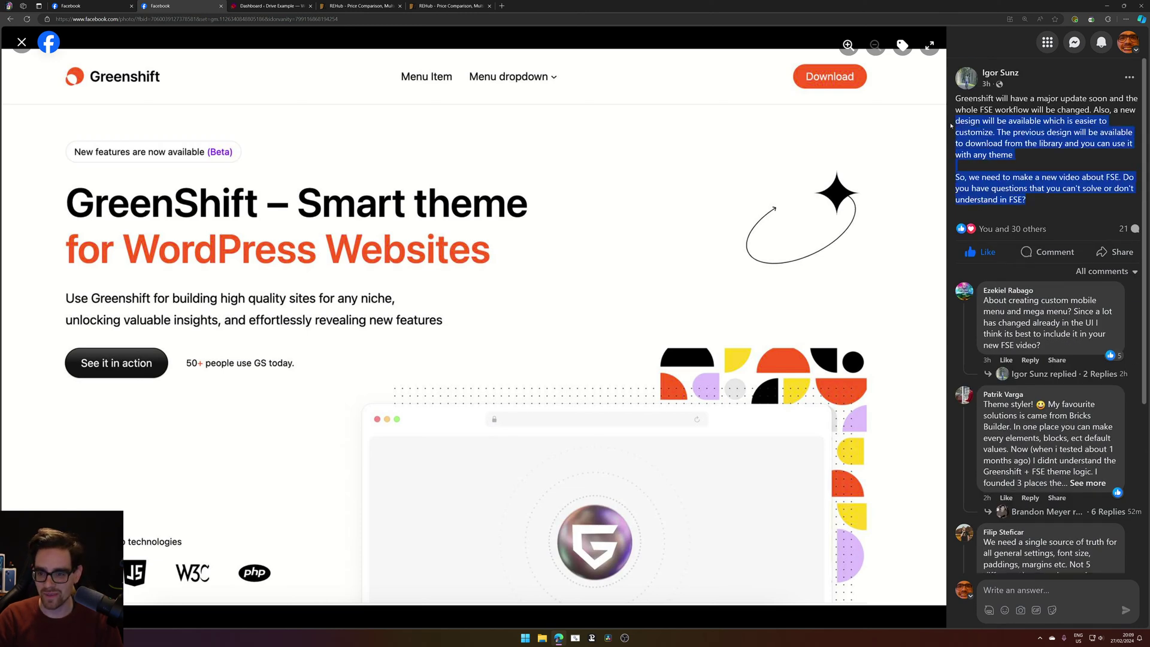
left_click(1011, 144)
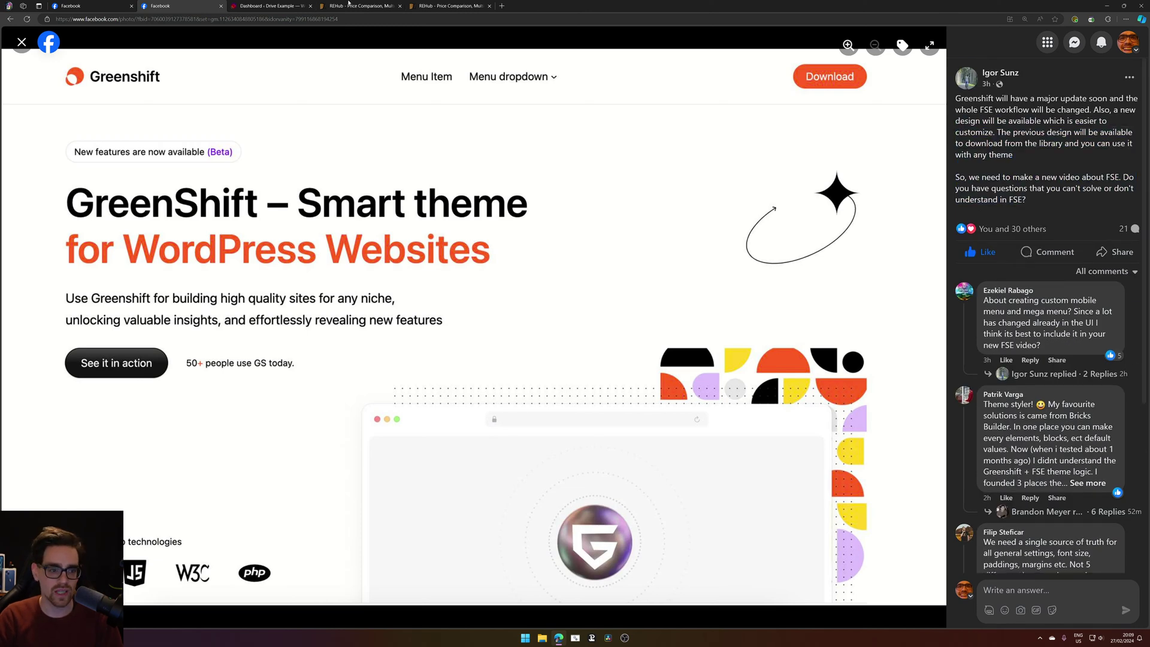
middle_click(347, 5)
middle_click(350, 5)
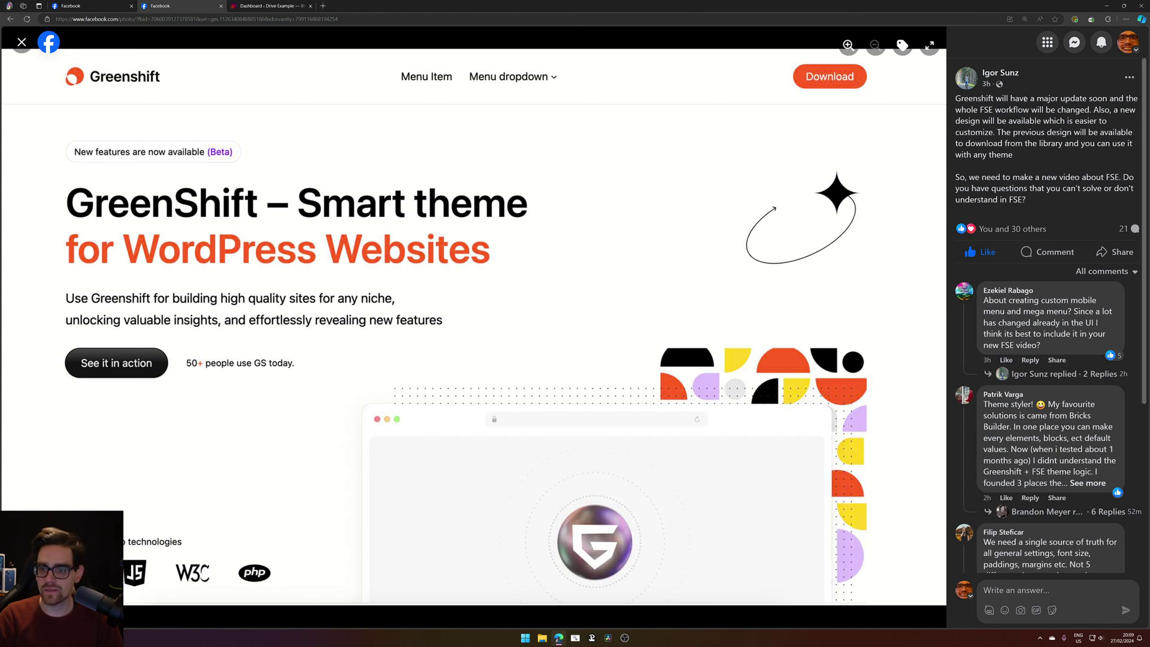
left_click_drag(978, 98, 1080, 100)
left_click(1077, 114)
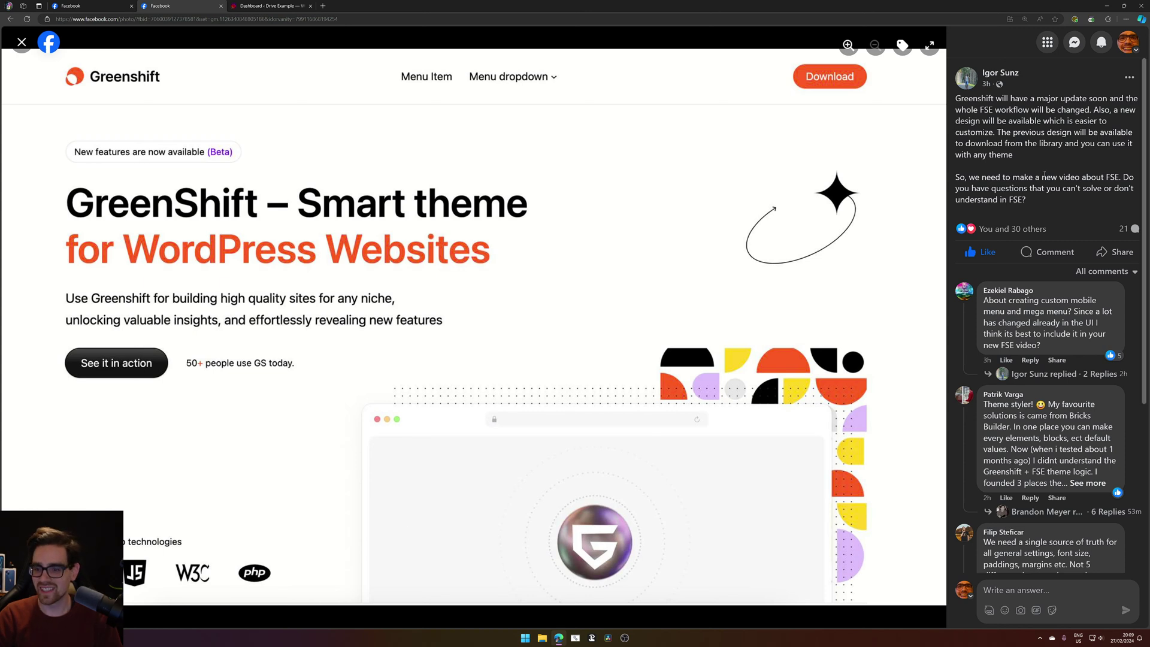
Highlight the post's sentence about the previous design, then switch to the Facebook video page.
double_click(1018, 137)
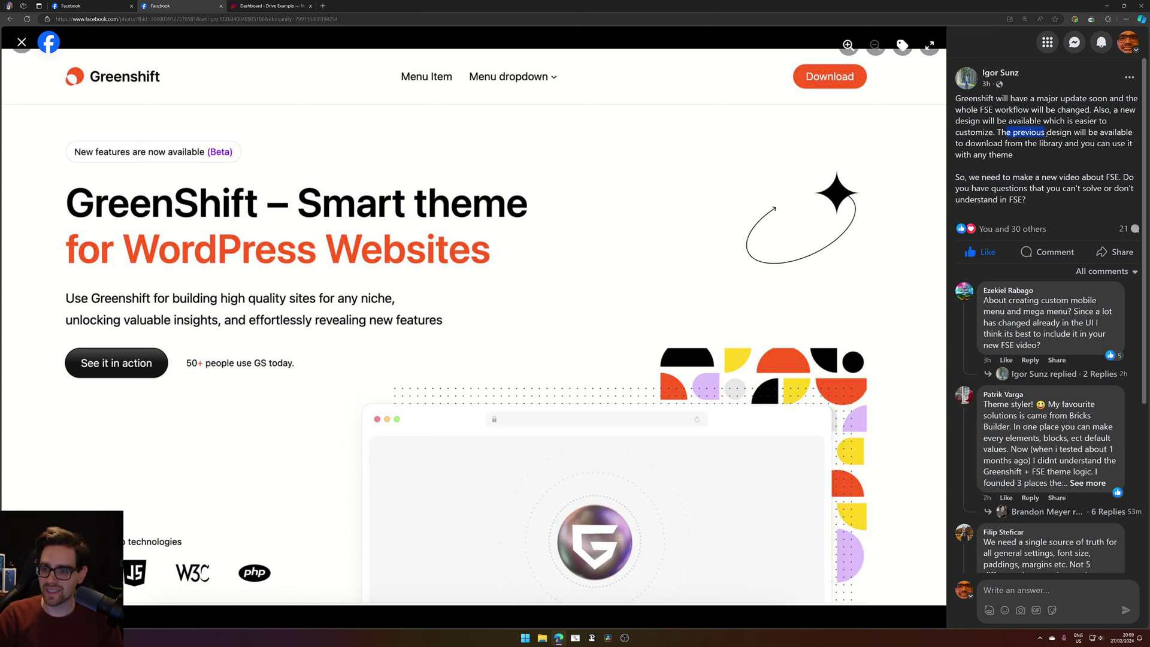
left_click(1047, 164)
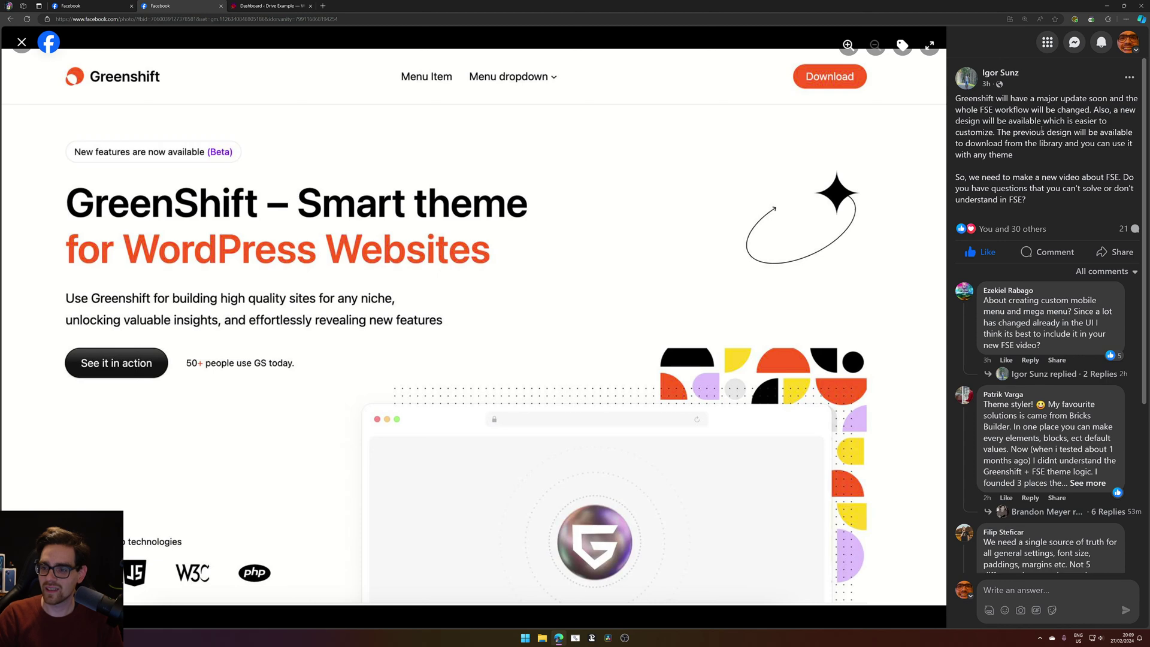
left_click_drag(988, 175, 996, 175)
left_click_drag(997, 133, 1016, 157)
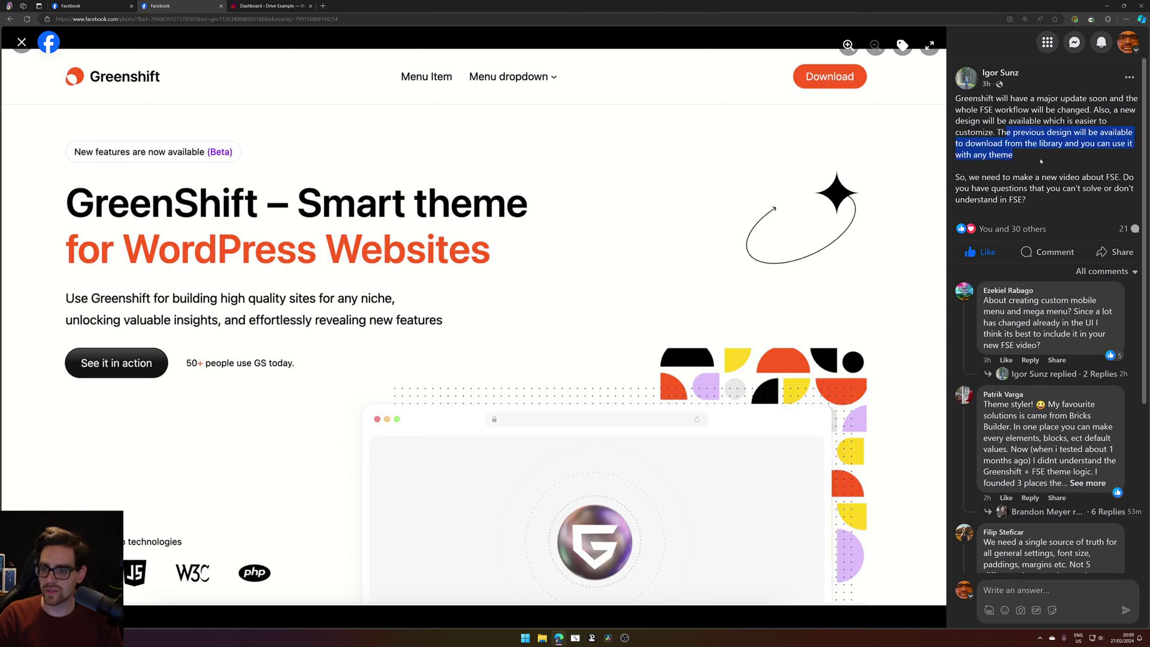
left_click(1055, 181)
key("ctrl+shift+Tab")
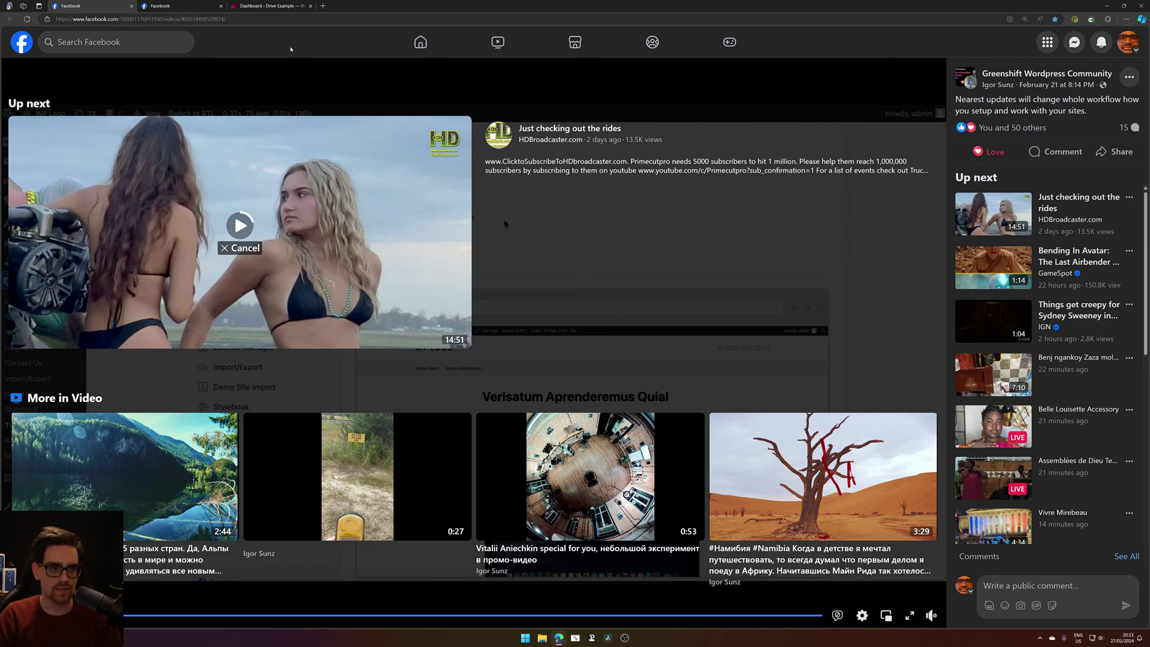
Close the Facebook video page and review the photo post's text, comments and web address.
middle_click(102, 3)
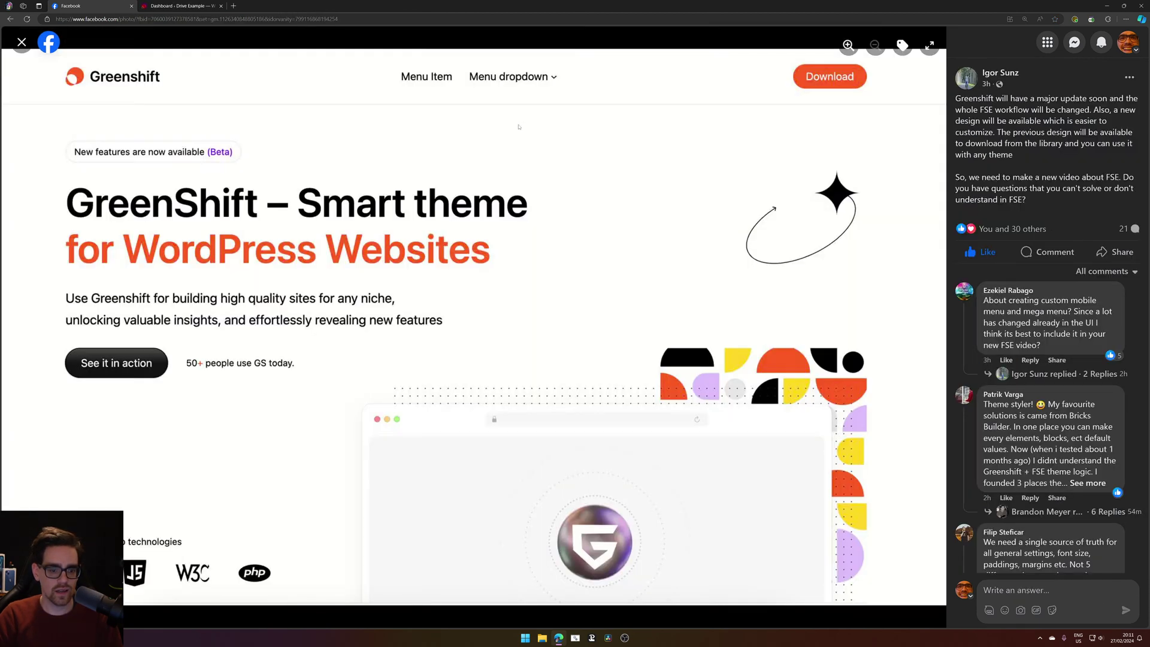
left_click_drag(974, 100, 1038, 173)
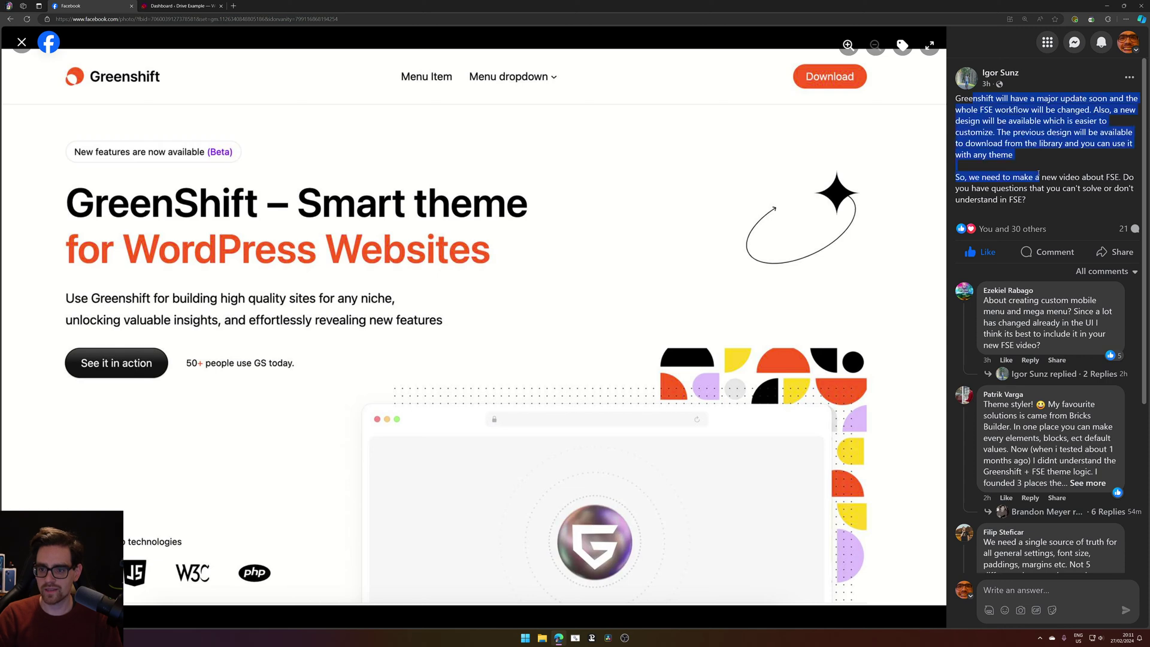
scroll(1056, 304, "down", 6)
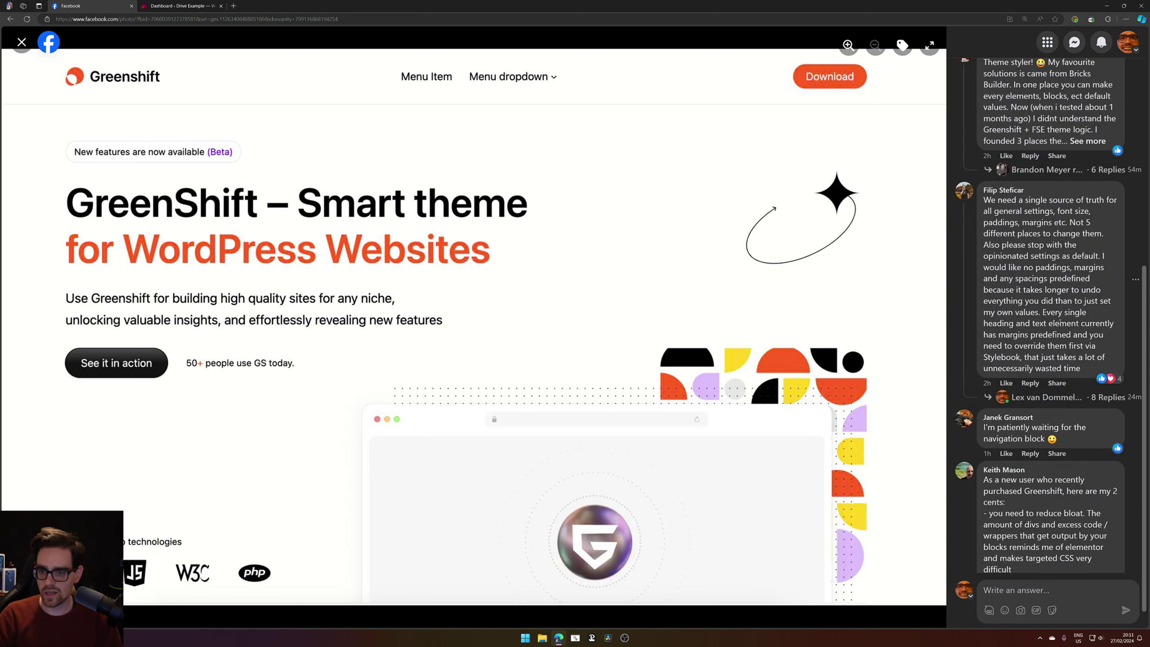
scroll(1058, 326, "up", 6)
left_click(996, 188)
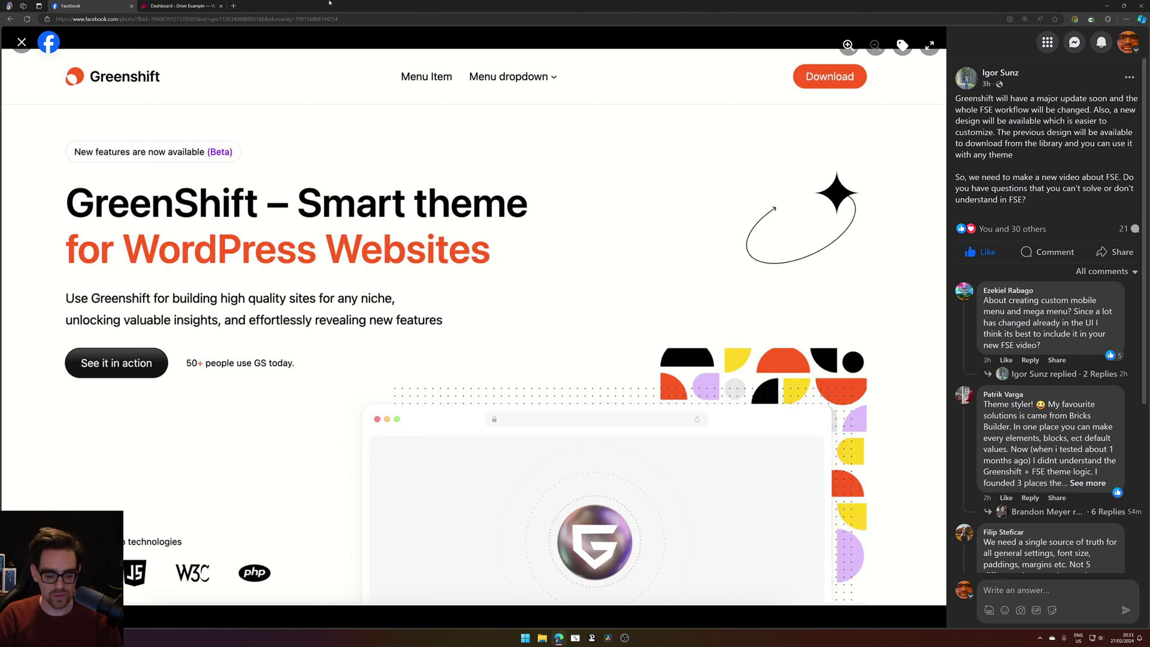
key("ctrl+l")
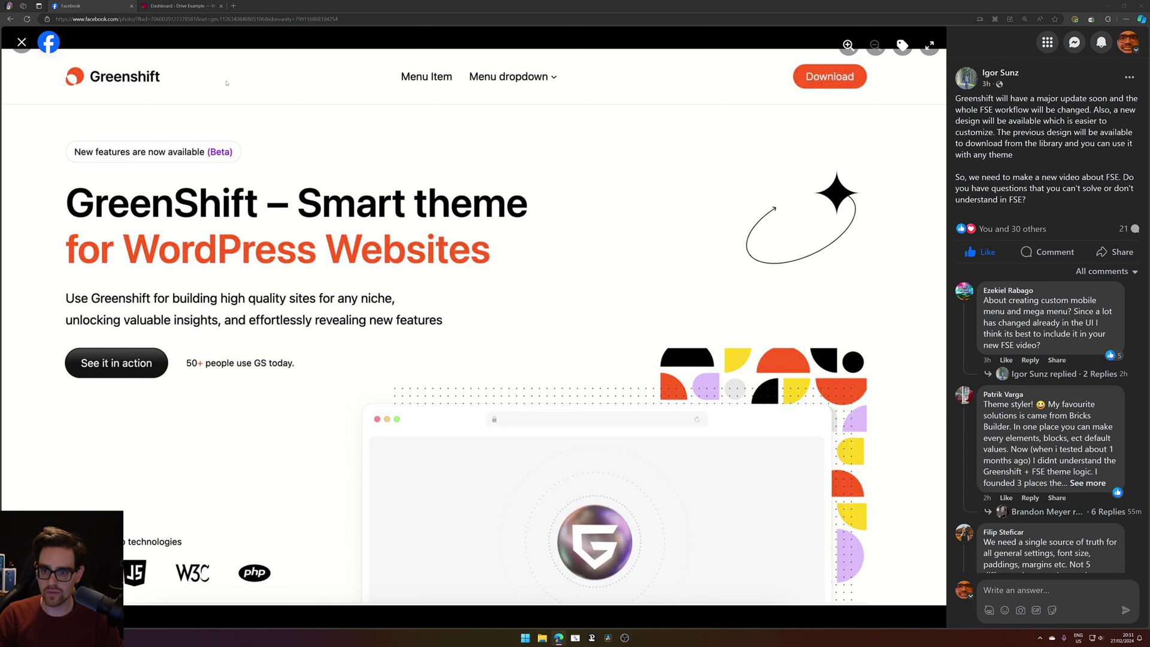
Search Google for 'olie theme', open olliewp.com, and browse its patterns and performance sections.
left_click(238, 6)
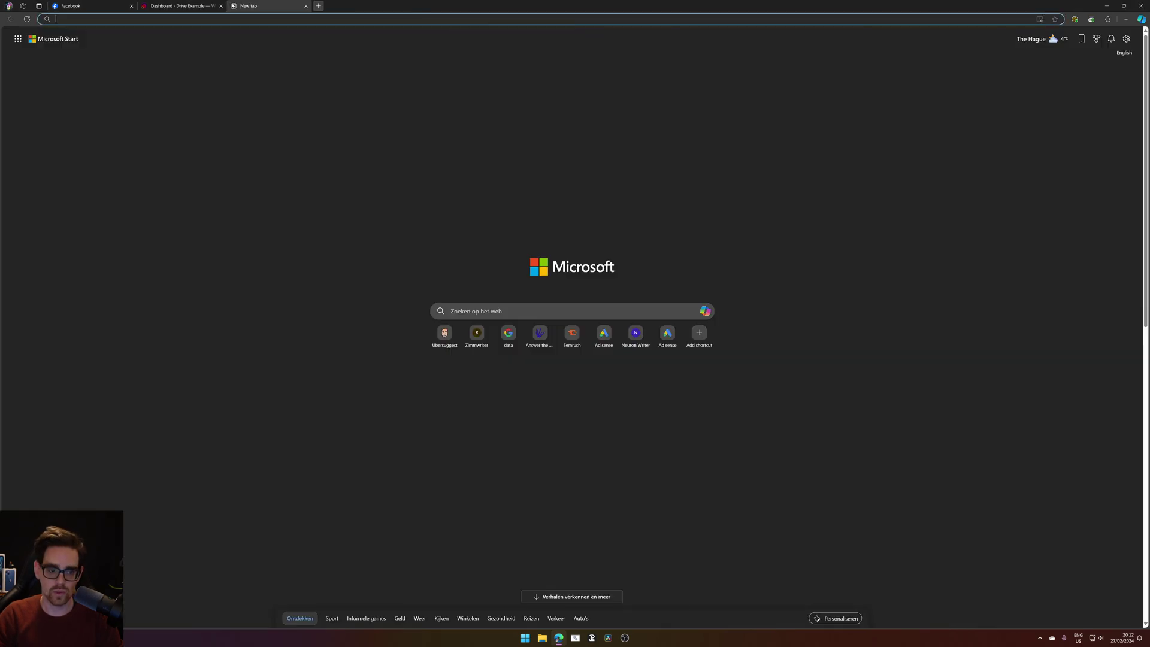
type("olie theme")
key("Return")
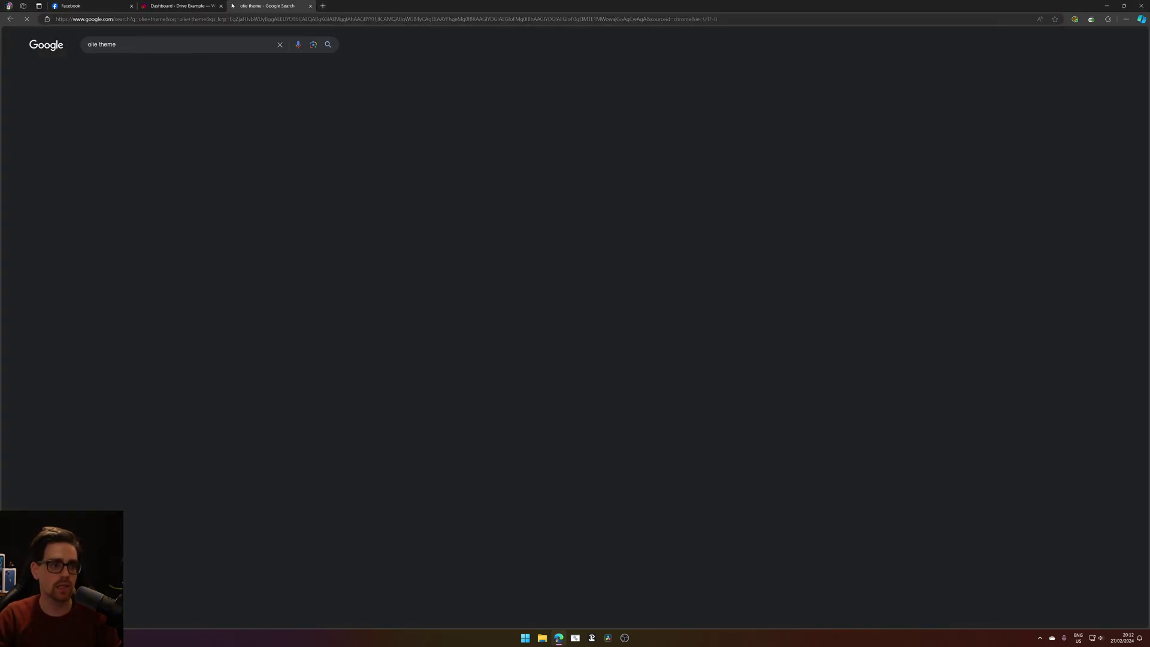
left_click(163, 131)
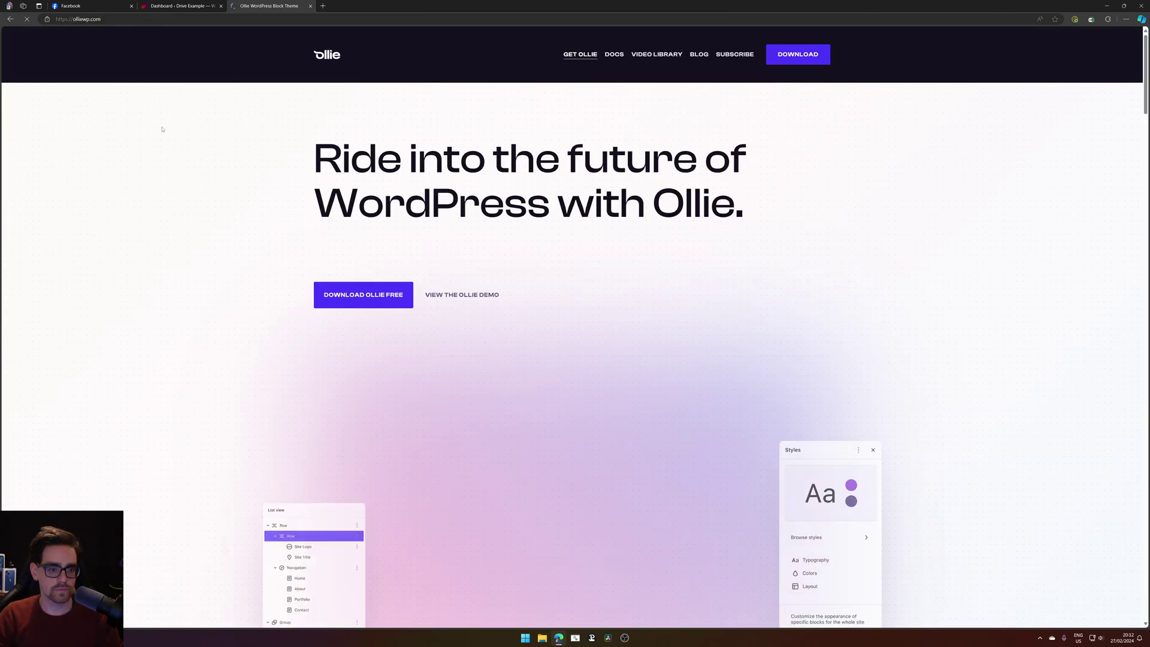
scroll(225, 227, "down", 1)
scroll(226, 227, "down", 4)
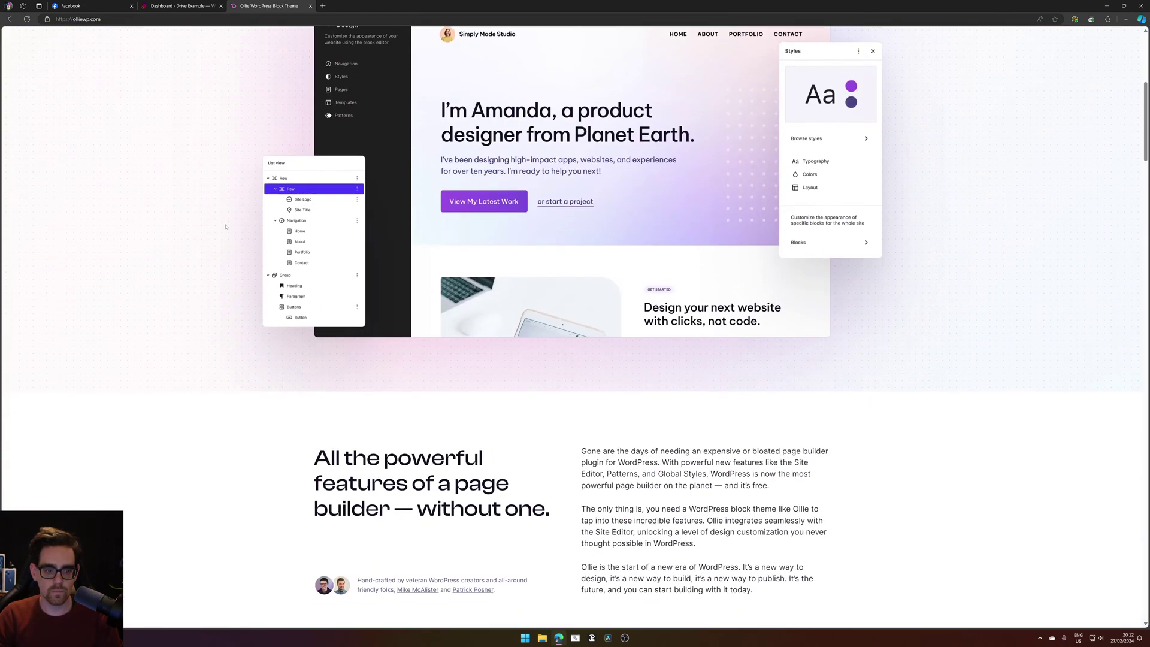
scroll(226, 227, "down", 15)
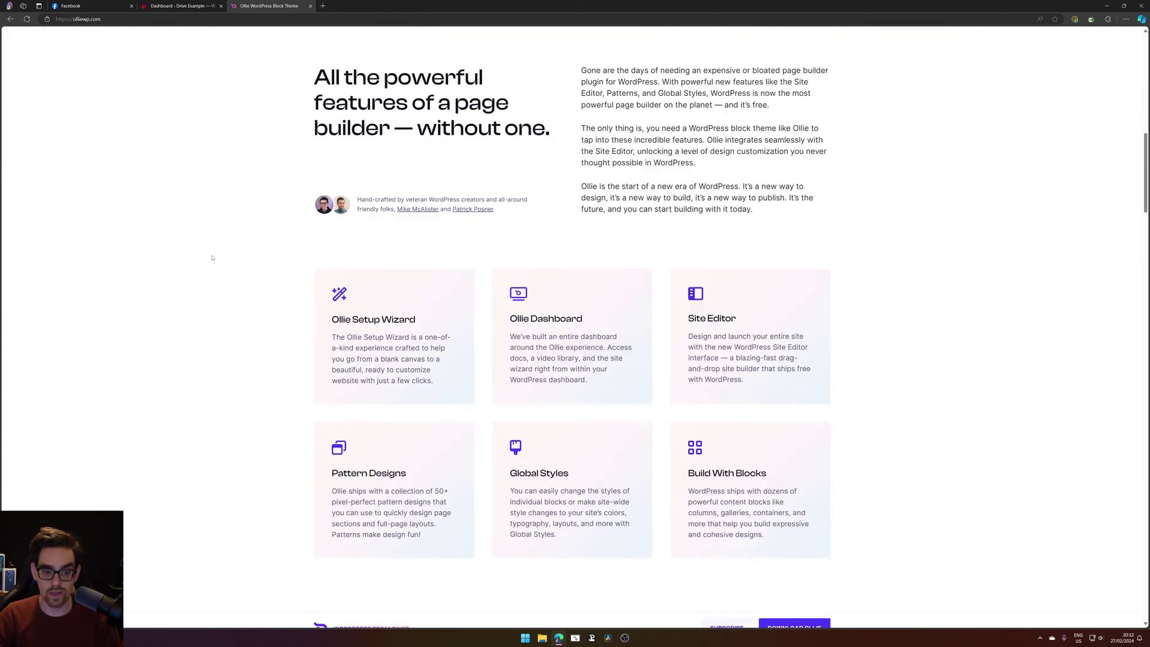
scroll(212, 261, "up", 8)
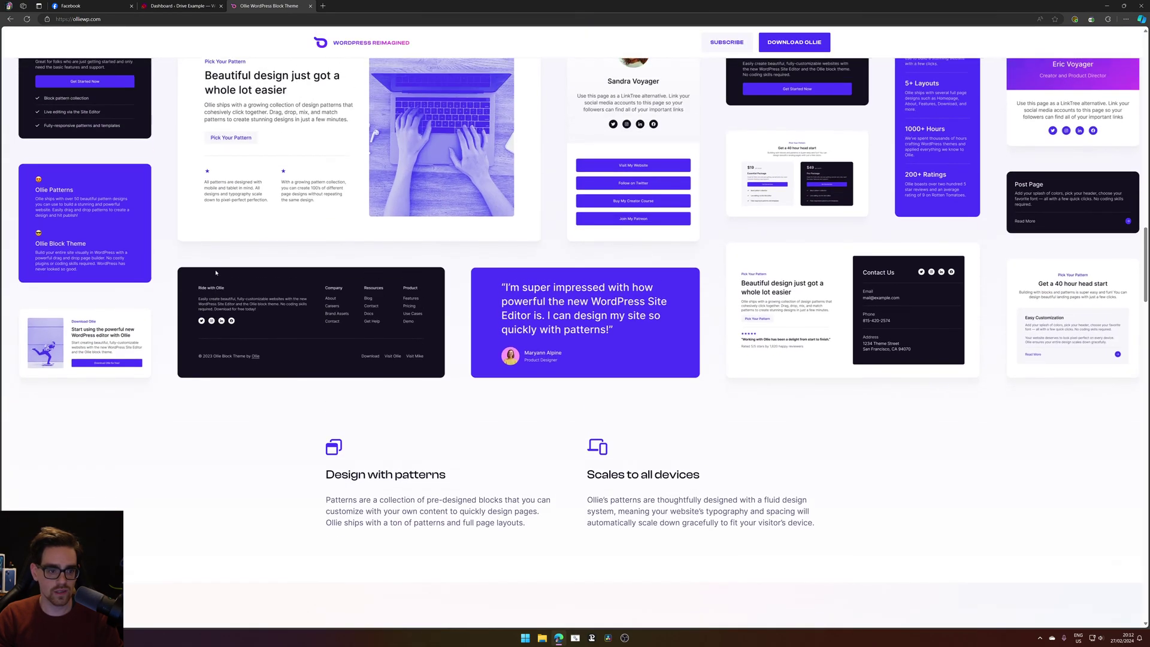
scroll(609, 284, "up", 4)
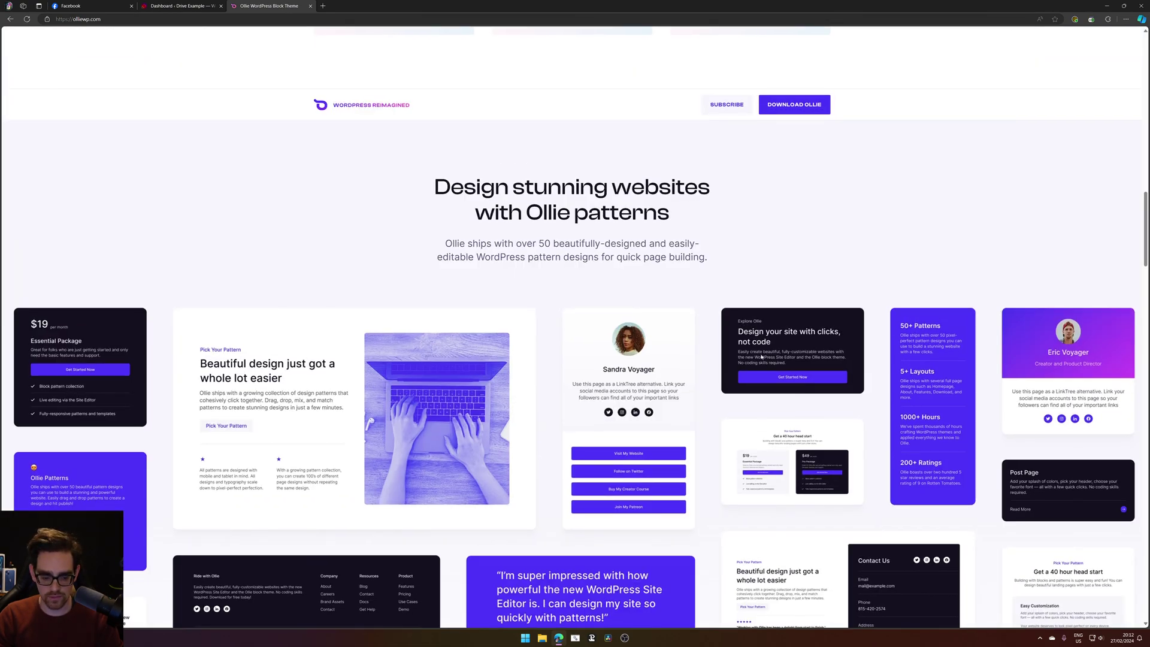
scroll(761, 357, "down", 8)
scroll(761, 357, "down", 20)
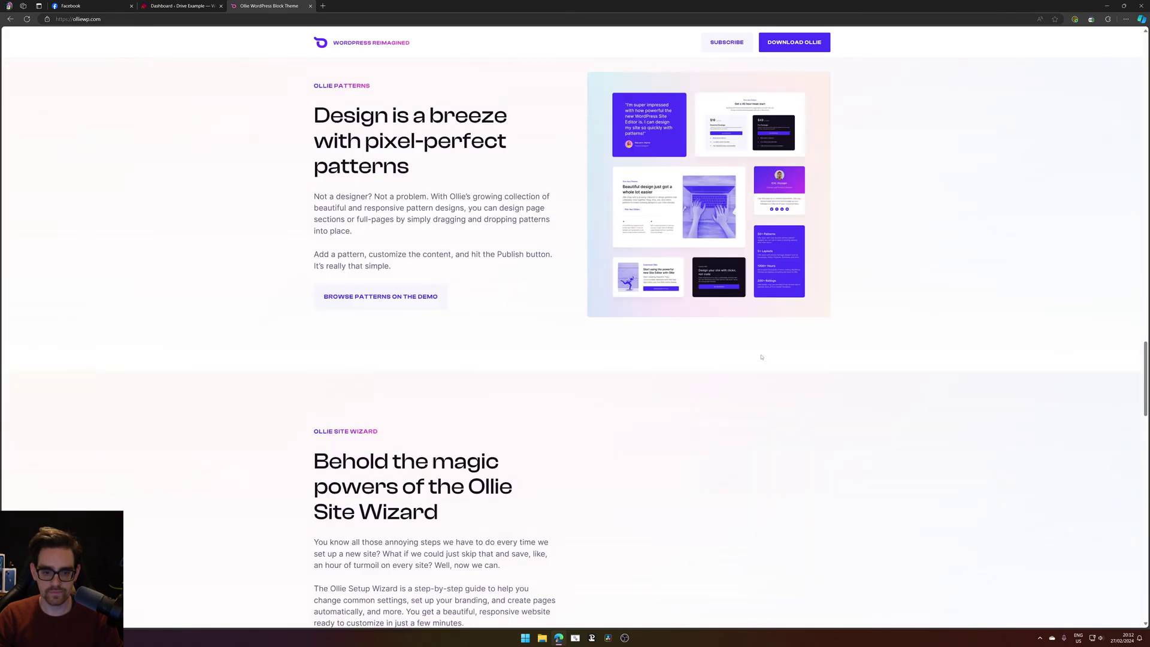
scroll(761, 358, "down", 3)
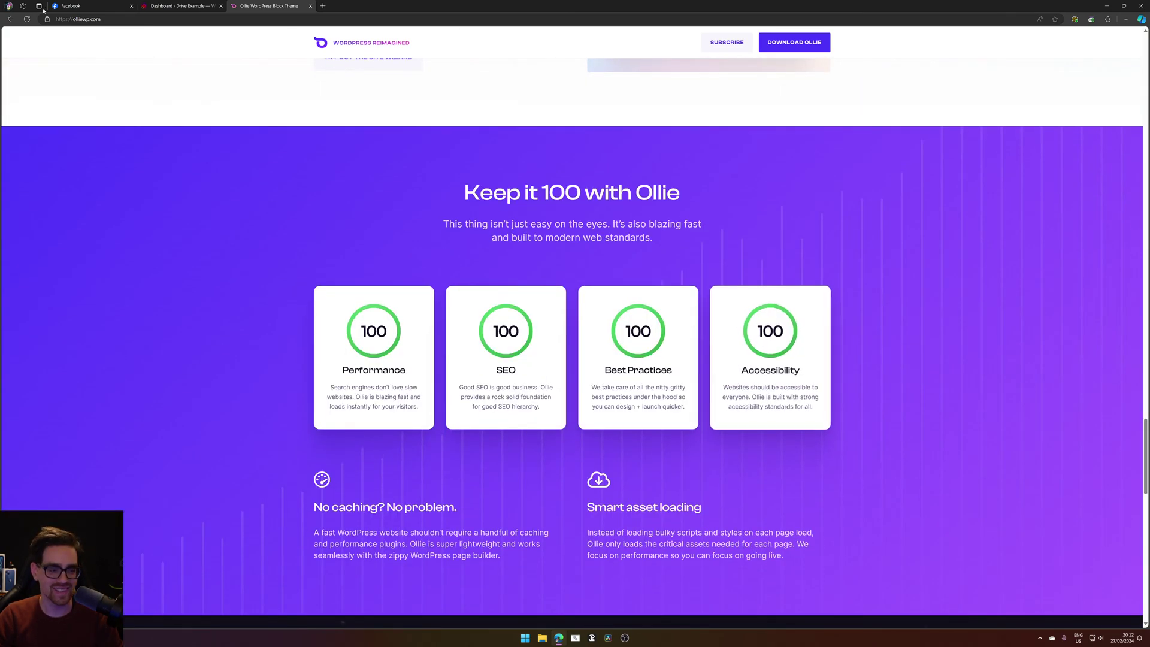
Close the Ollie page, then the Greenshift Facebook post page.
left_click(310, 5)
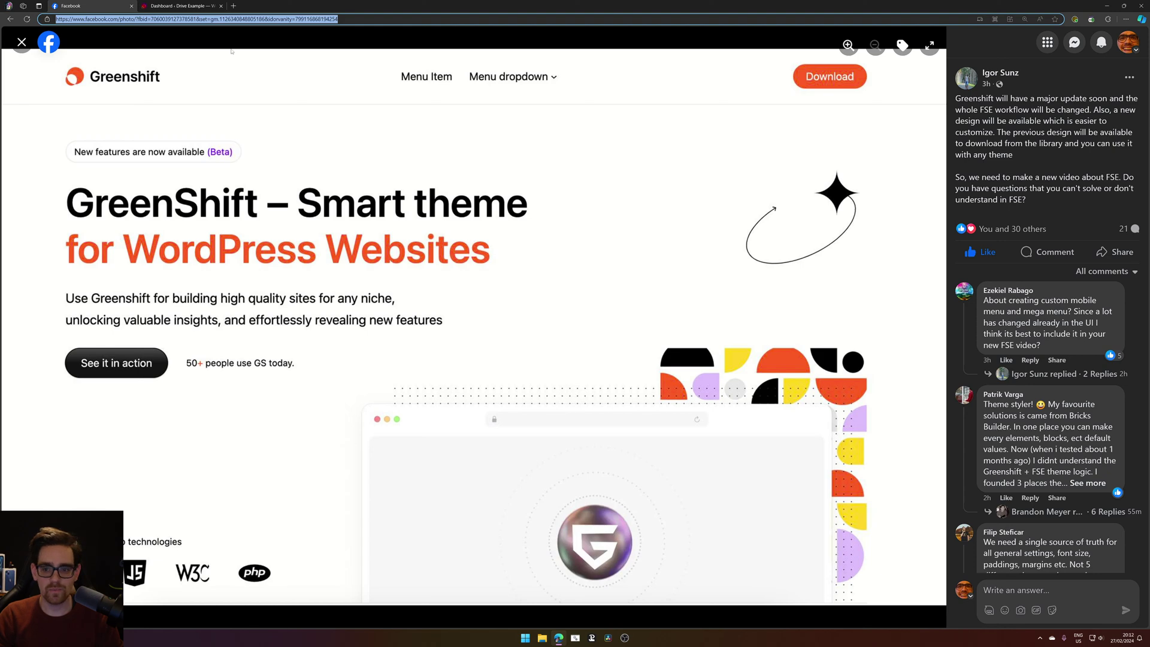
scroll(1007, 370, "down", 6)
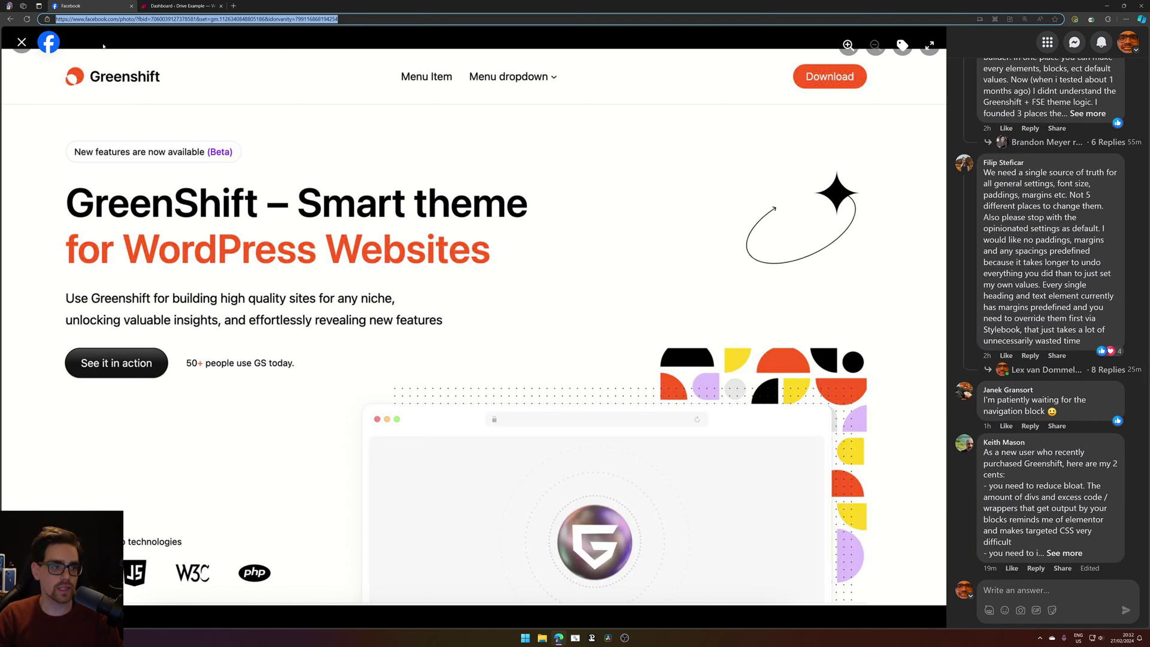
middle_click(99, 7)
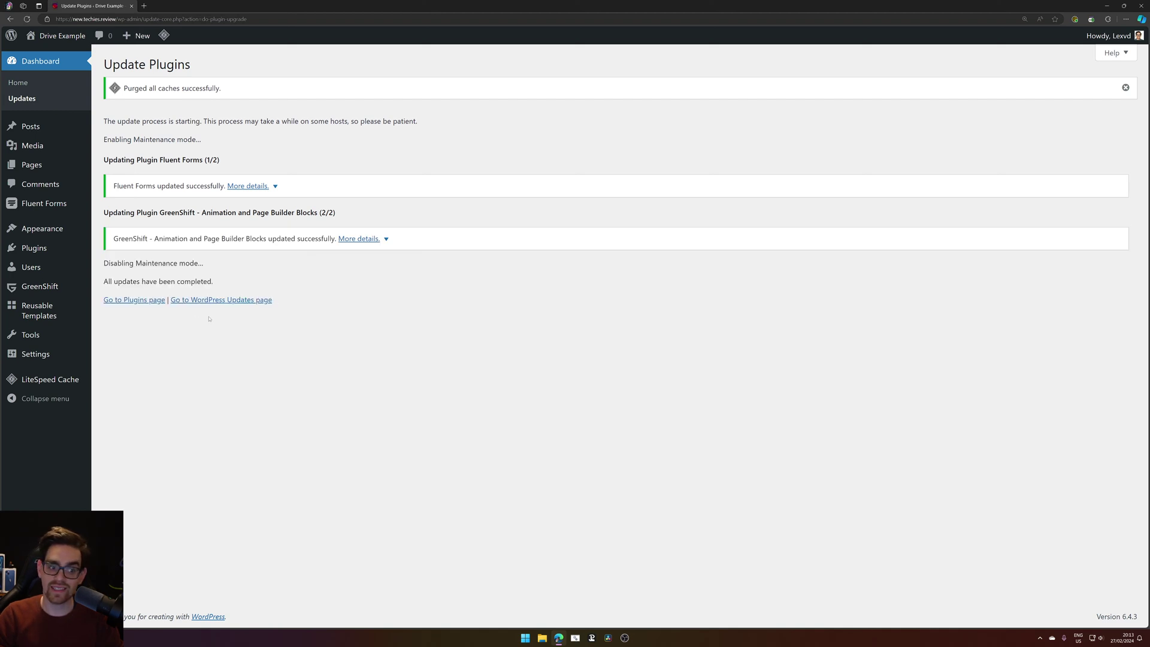
Navigate to the Greenshift theme's Theme Options page from the Appearance menu.
mouse_move(67, 230)
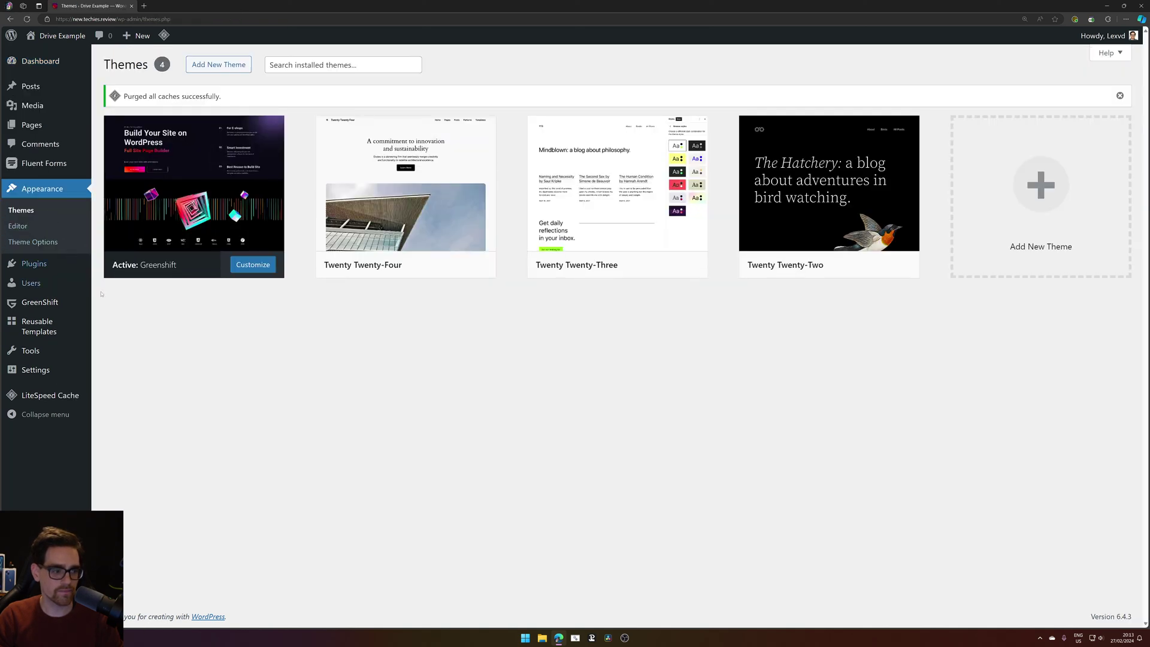
mouse_move(72, 307)
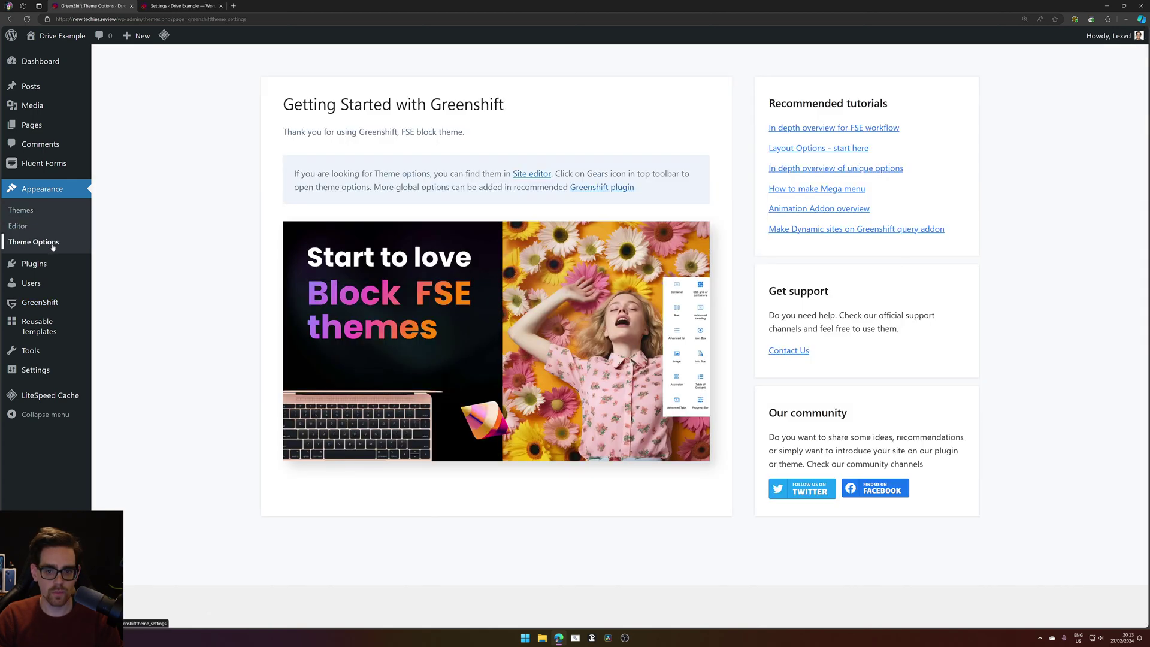
Browse the GreenShift Get Started, Addons, License Manager and Stylebook pages, then close Stylebook.
left_click(206, 5)
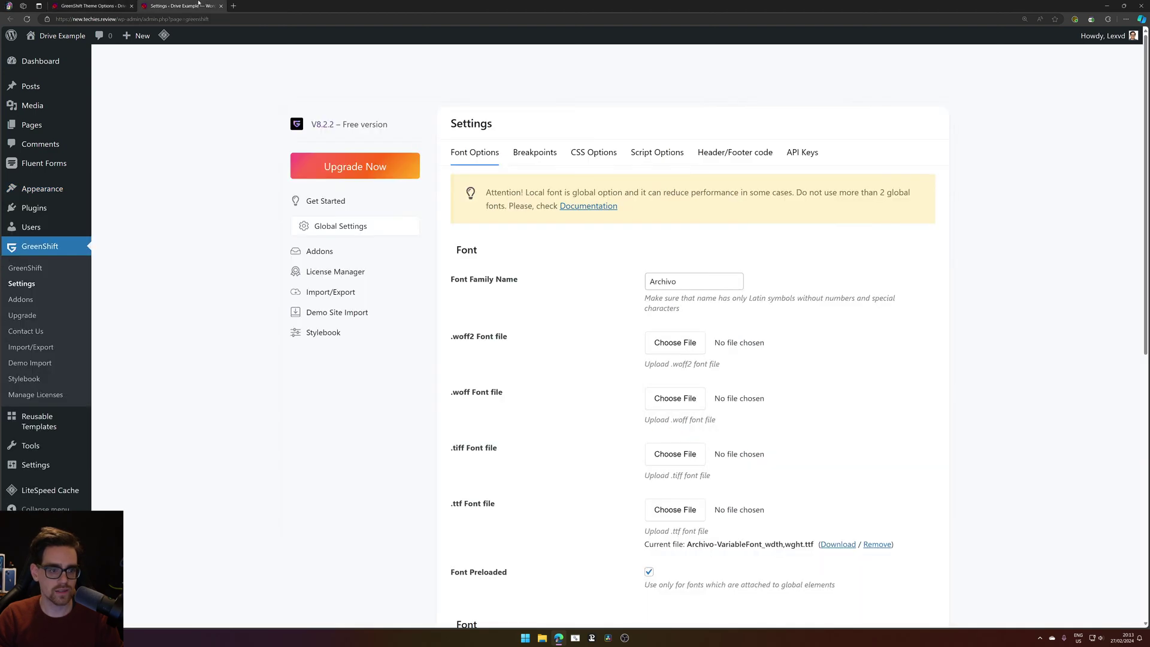
left_click(337, 204)
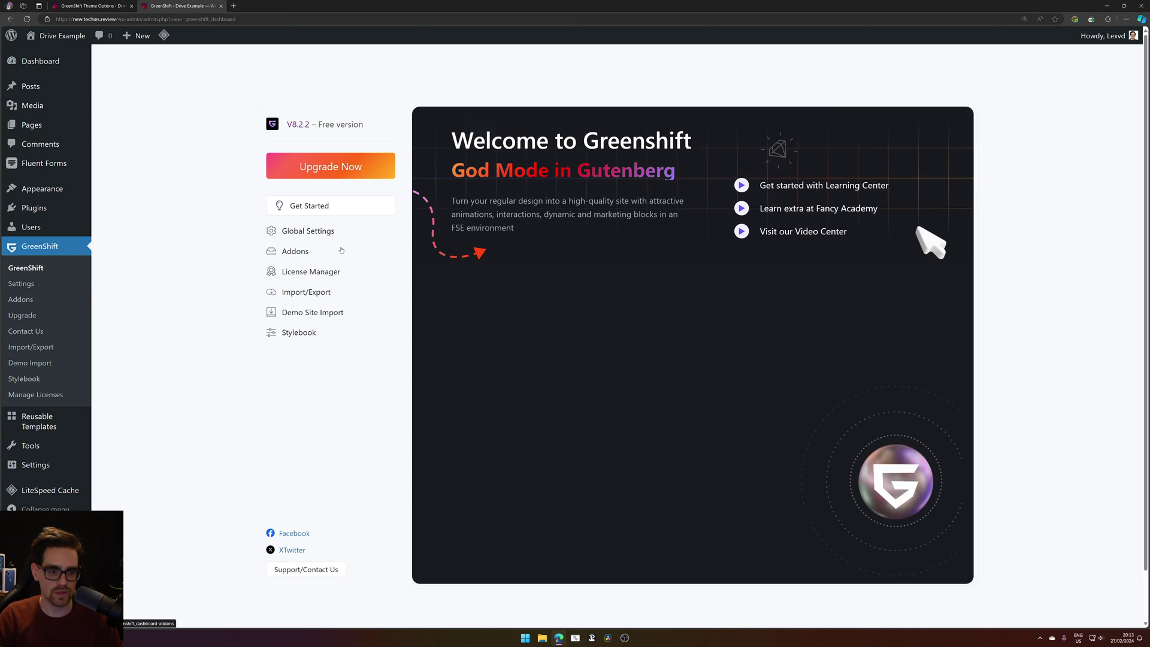
left_click(323, 250)
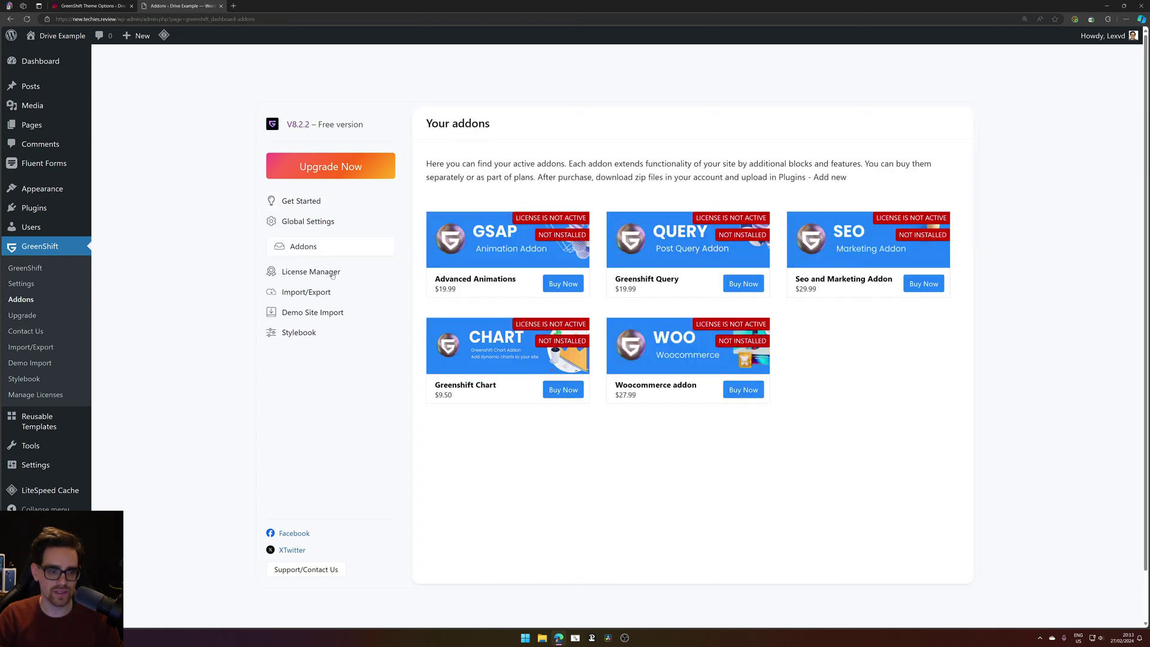
left_click(331, 272)
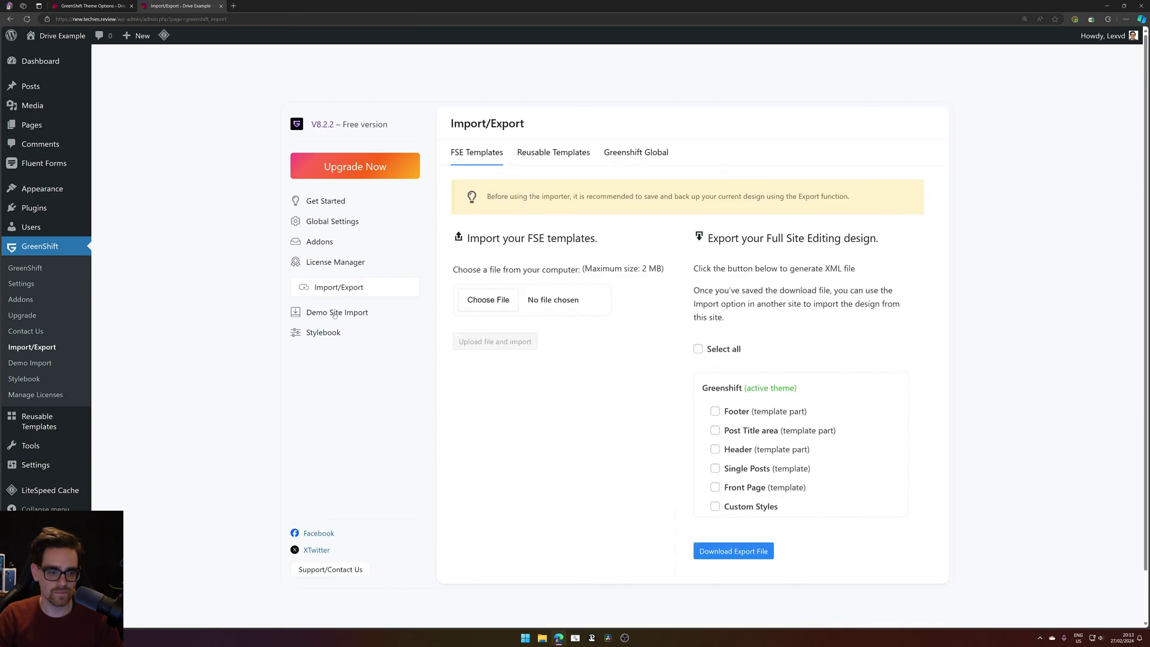
left_click(324, 332)
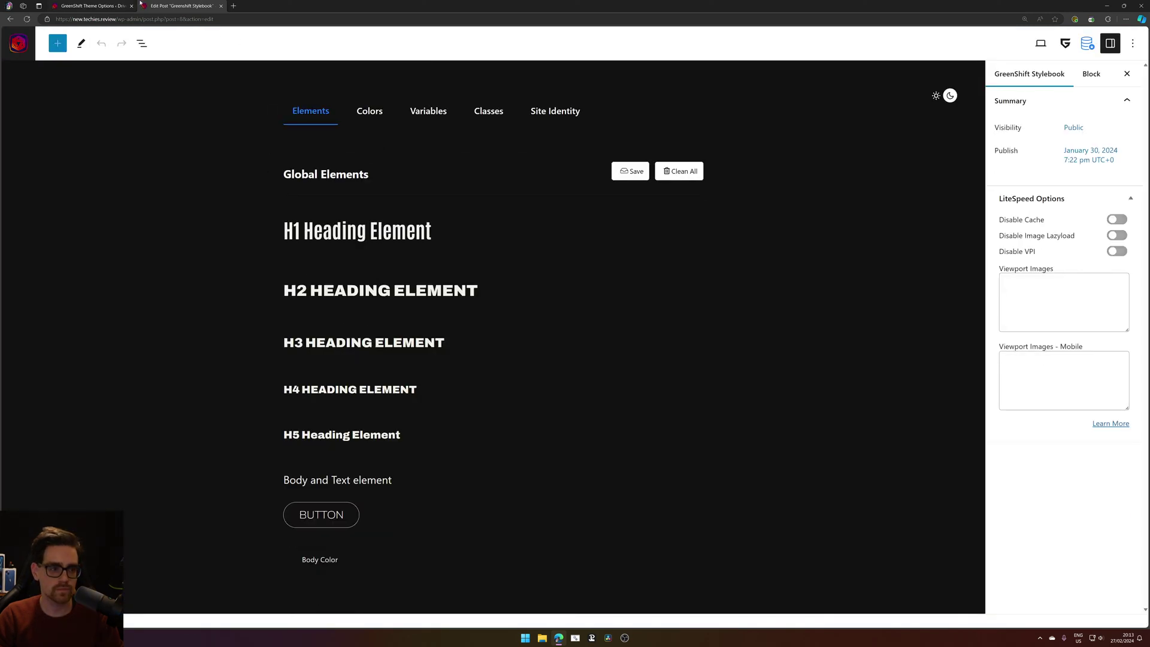
middle_click(142, 5)
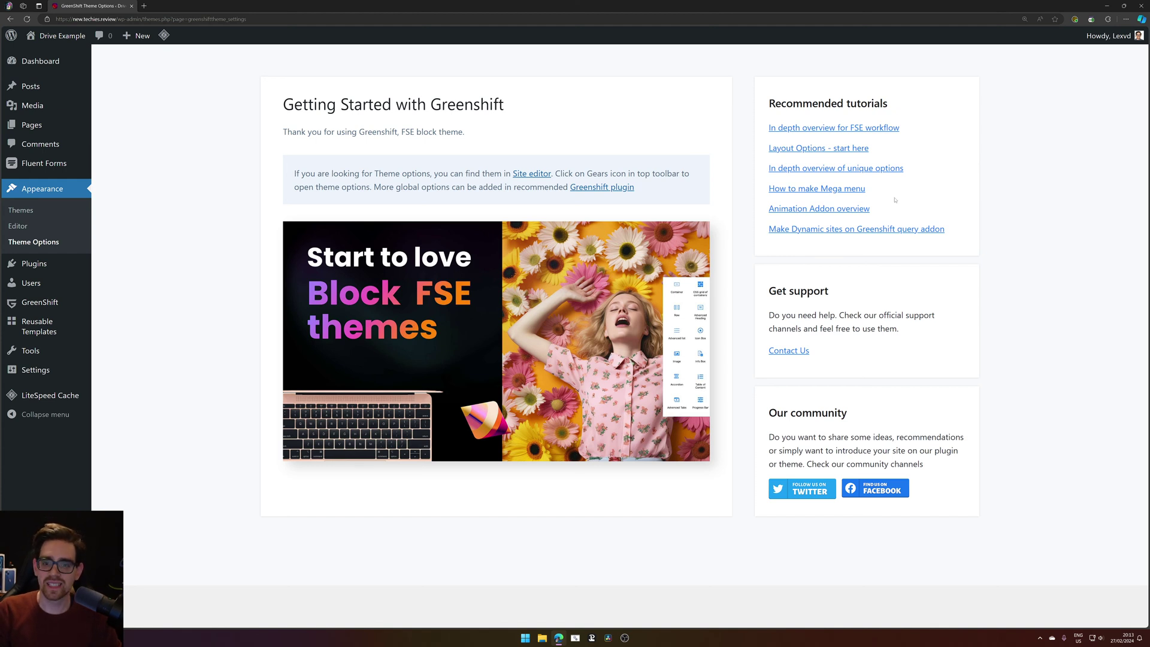
Open the 'How to make Mega menu' tutorial from GreenShift's recommended list.
left_click_drag(895, 200, 763, 188)
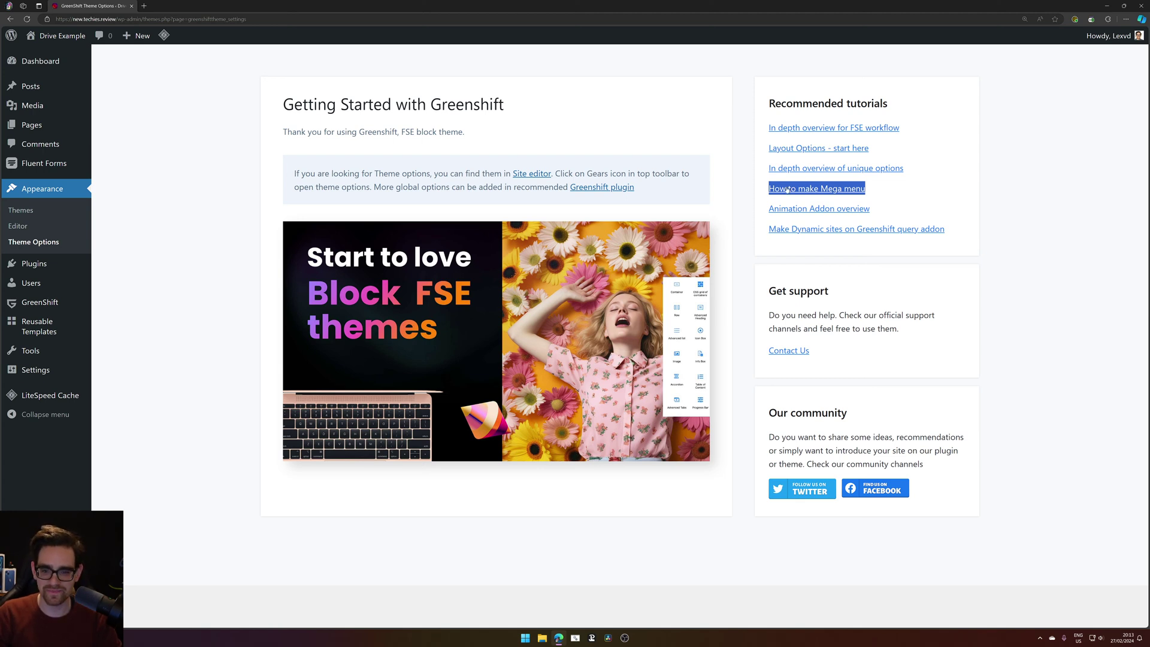
left_click(901, 200)
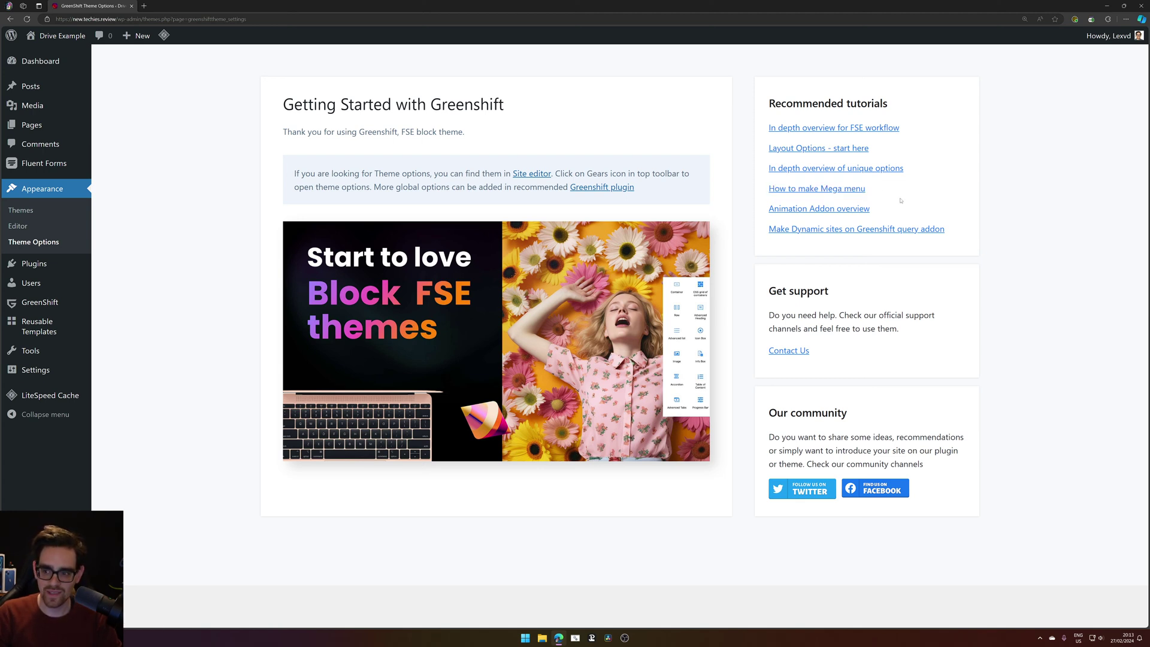
left_click(848, 189)
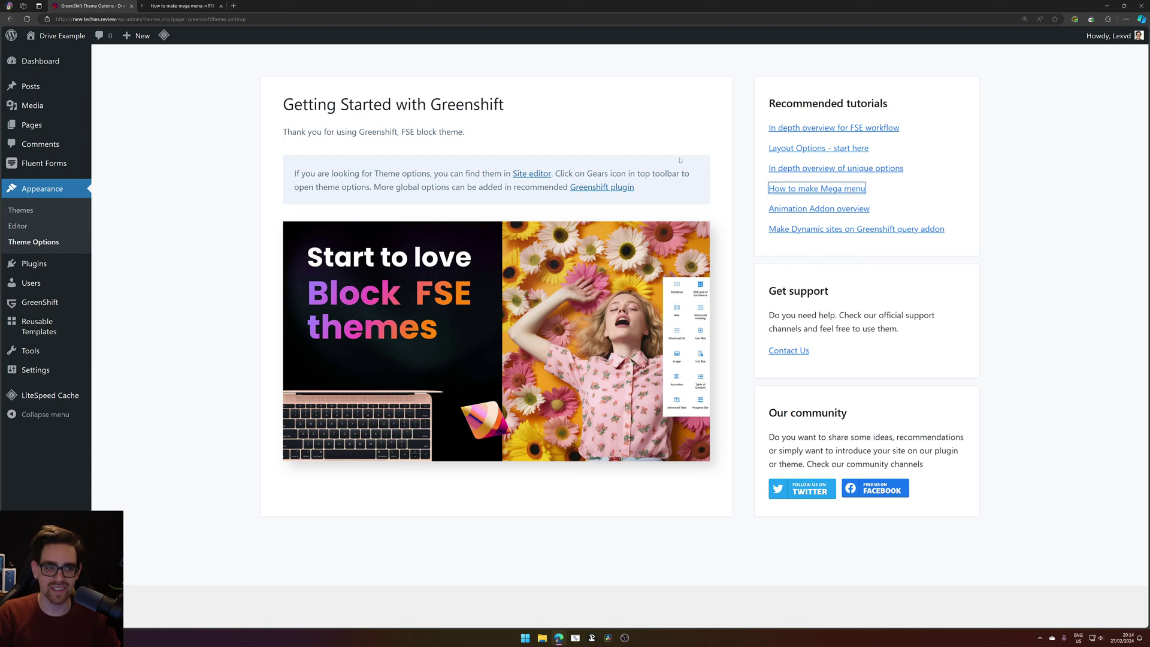
Watch the mega menu tutorial video, scrolling through its page.
left_click(143, 5)
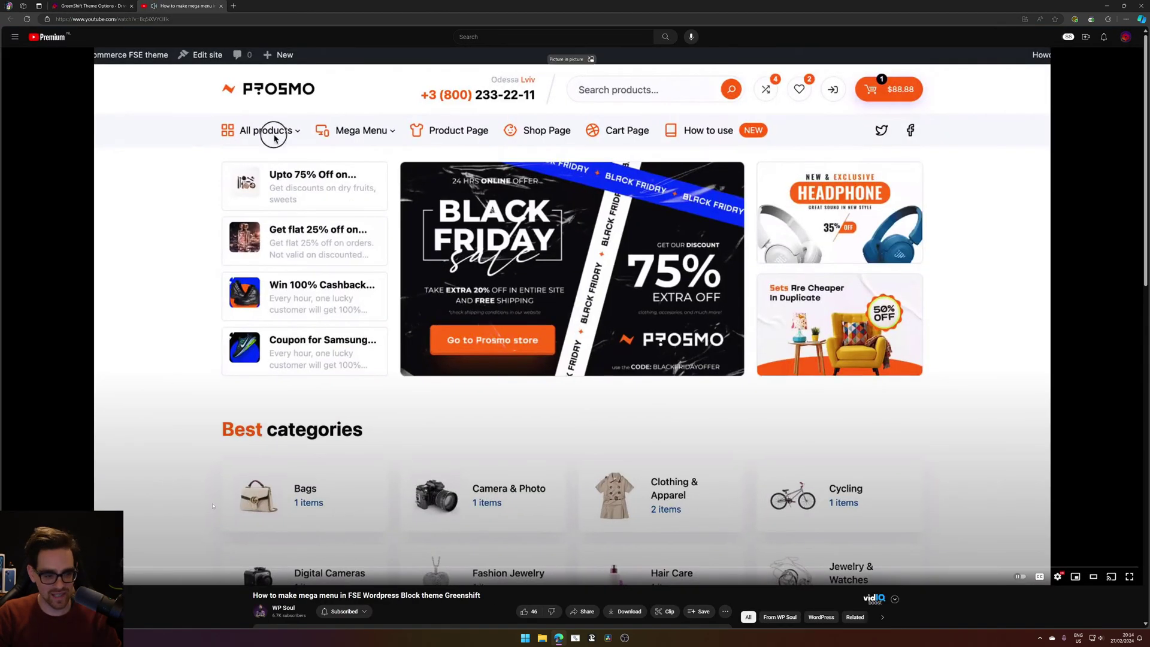
scroll(179, 437, "down", 3)
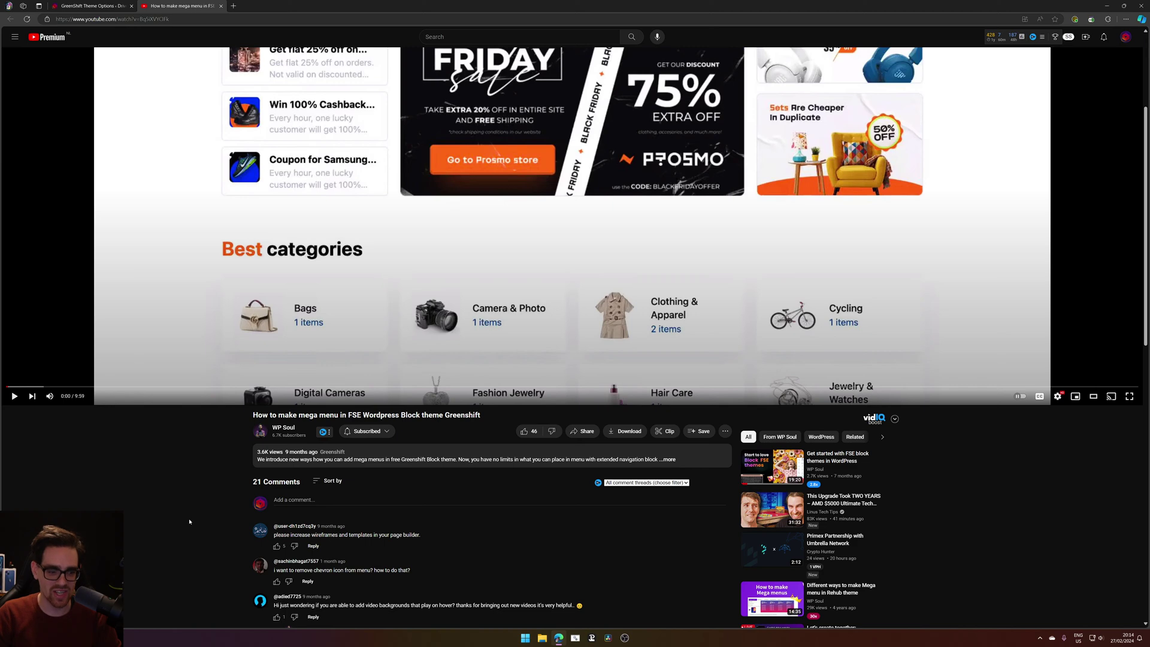
scroll(189, 520, "up", 3)
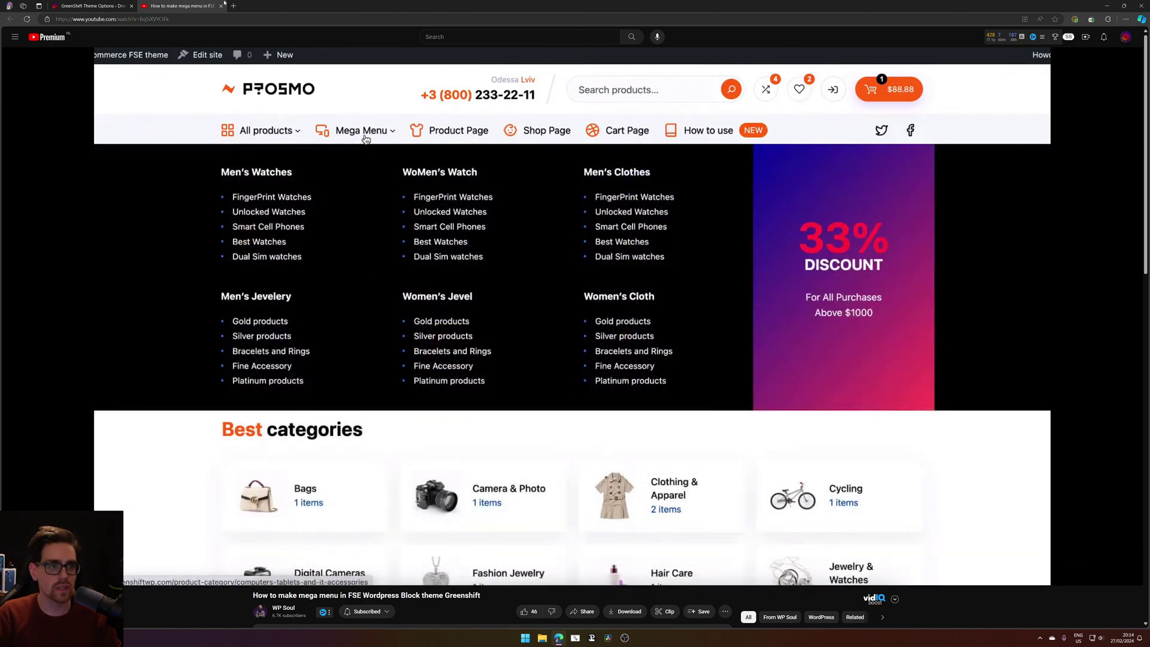
left_click(225, 15)
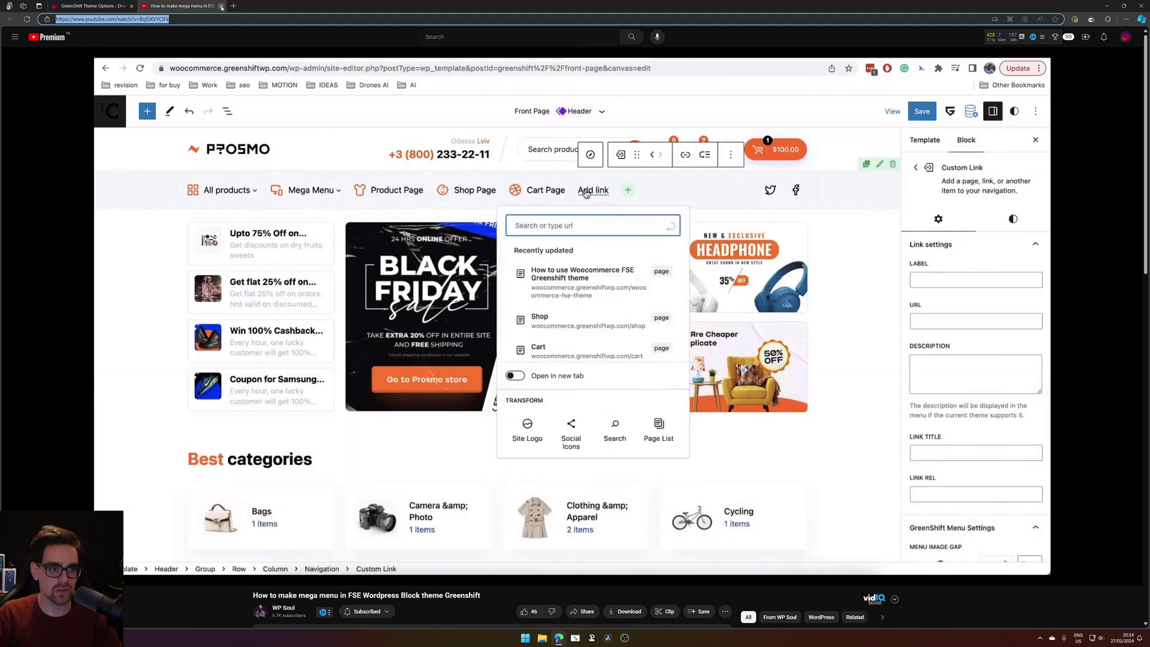
Launch Notepad from the Start search and close it again.
key("super")
type("not")
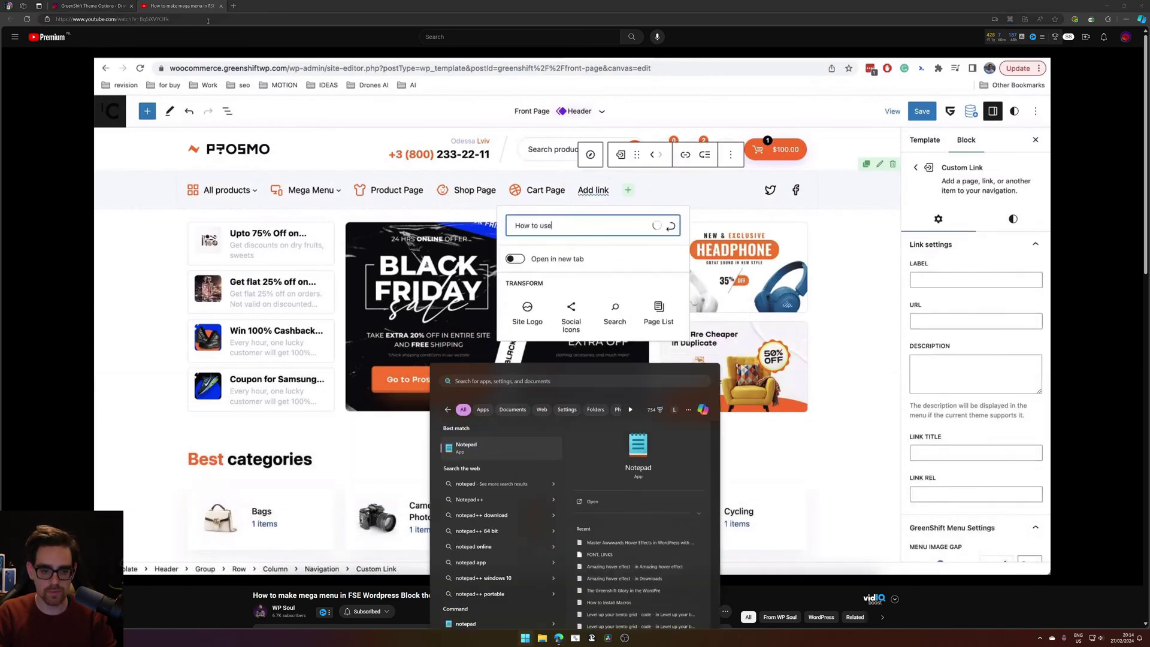
key("Return")
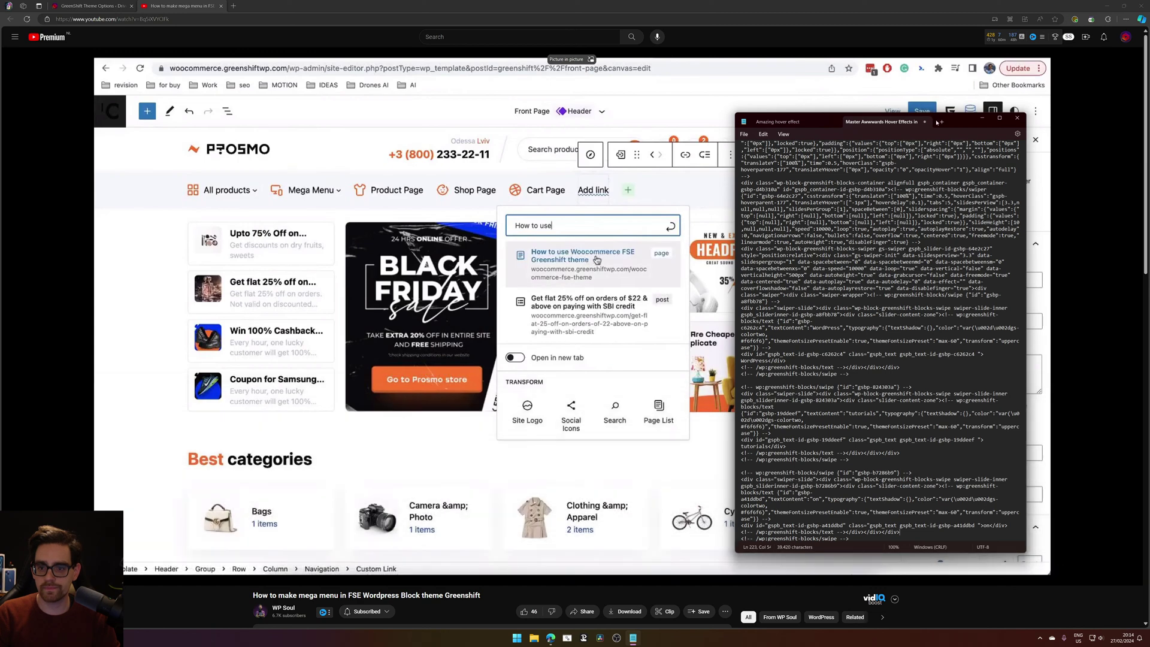
key("alt+F4")
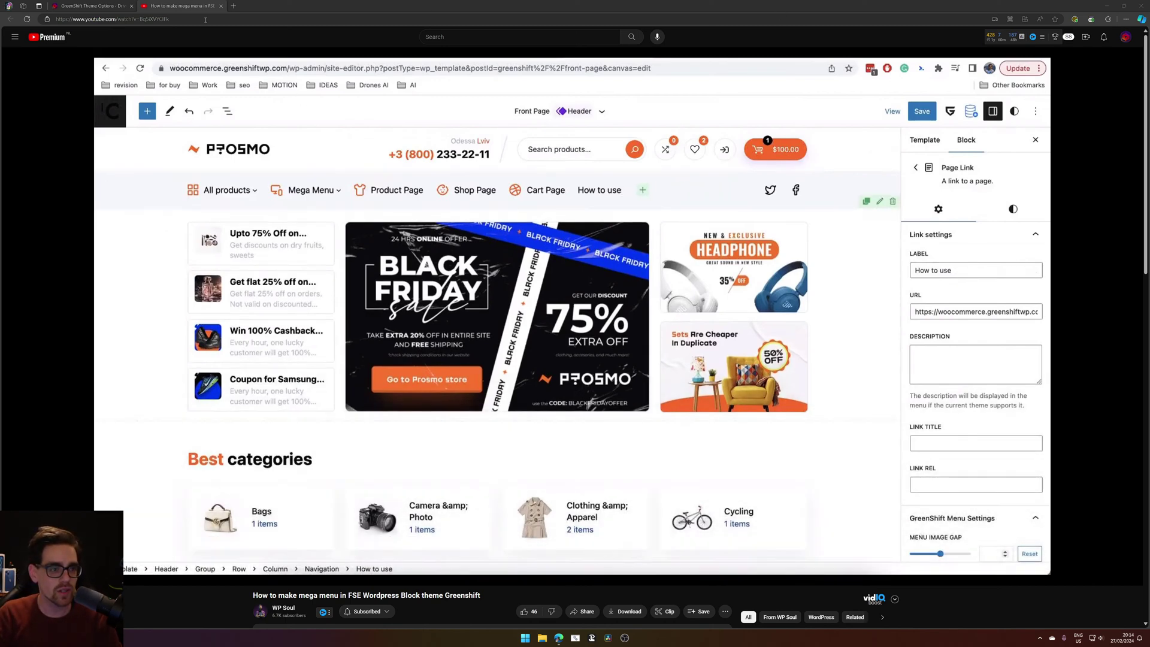
left_click(206, 19)
Go to drivecapital.com by entering 'drive' in the address bar and skim the homepage.
type("drive")
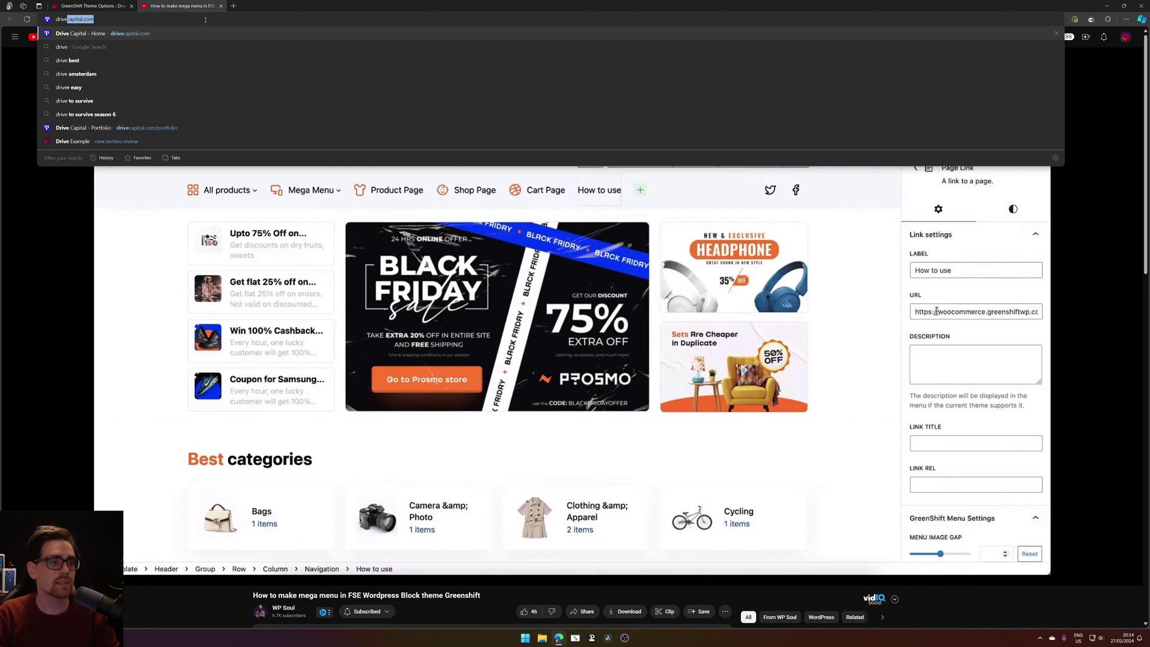
key("Return")
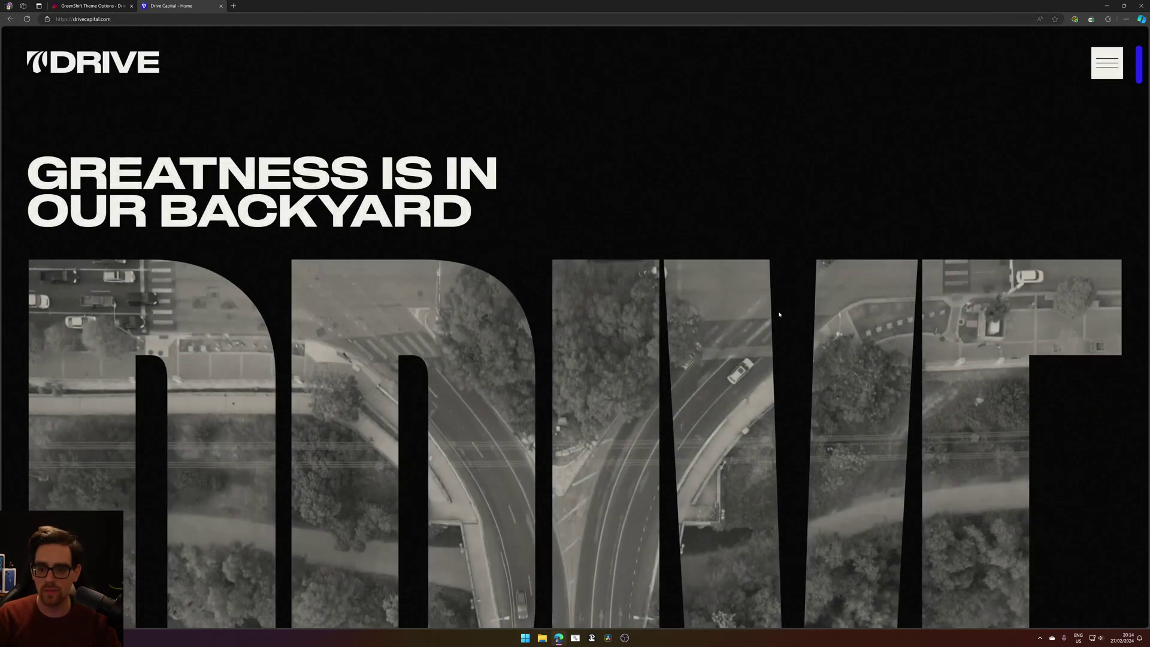
scroll(688, 213, "down", 5)
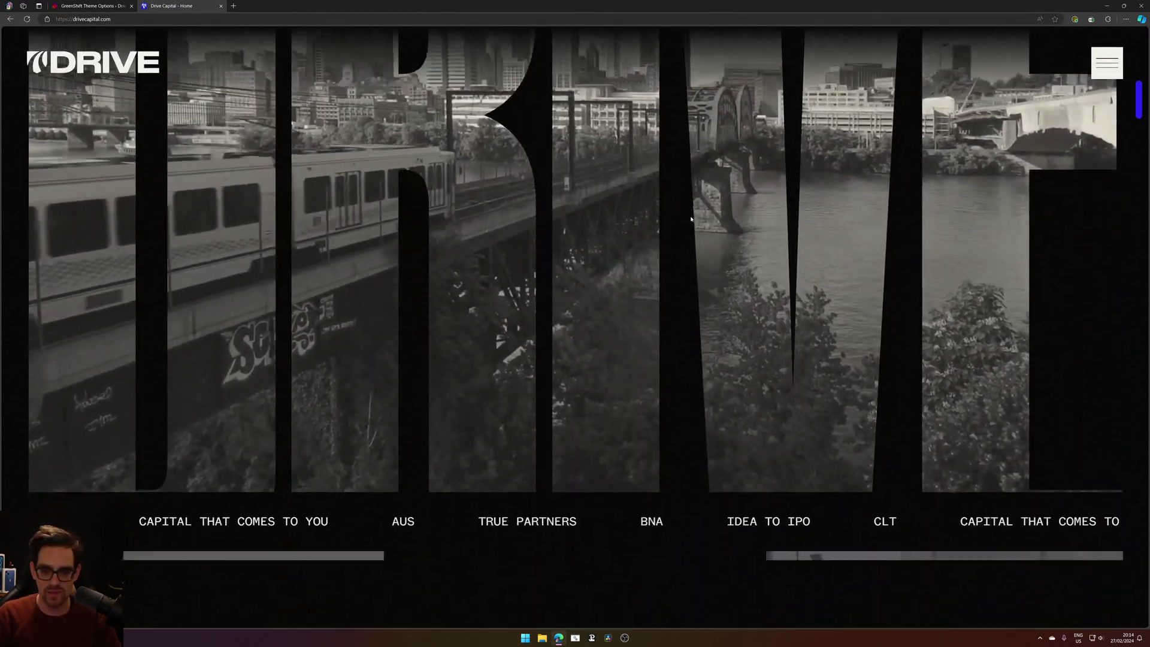
scroll(692, 327, "down", 20)
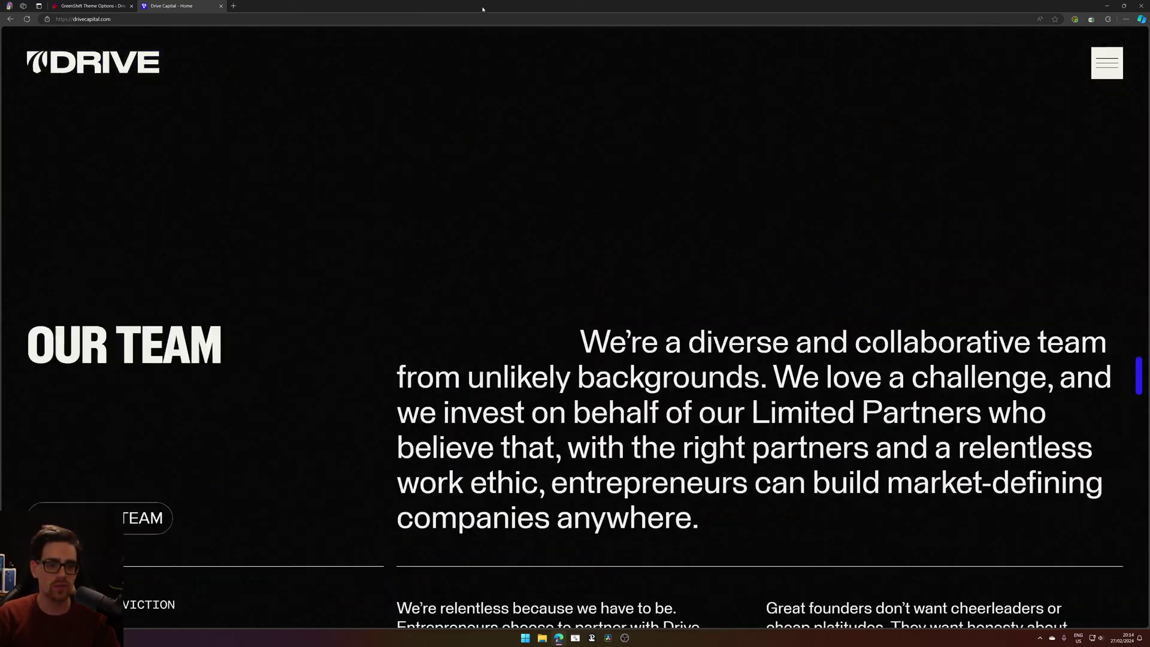
scroll(470, 249, "up", 20)
scroll(249, 57, "up", 8)
Reset the Theme Options page zoom to 100% and open the WordPress dashboard in a new tab.
left_click(91, 6)
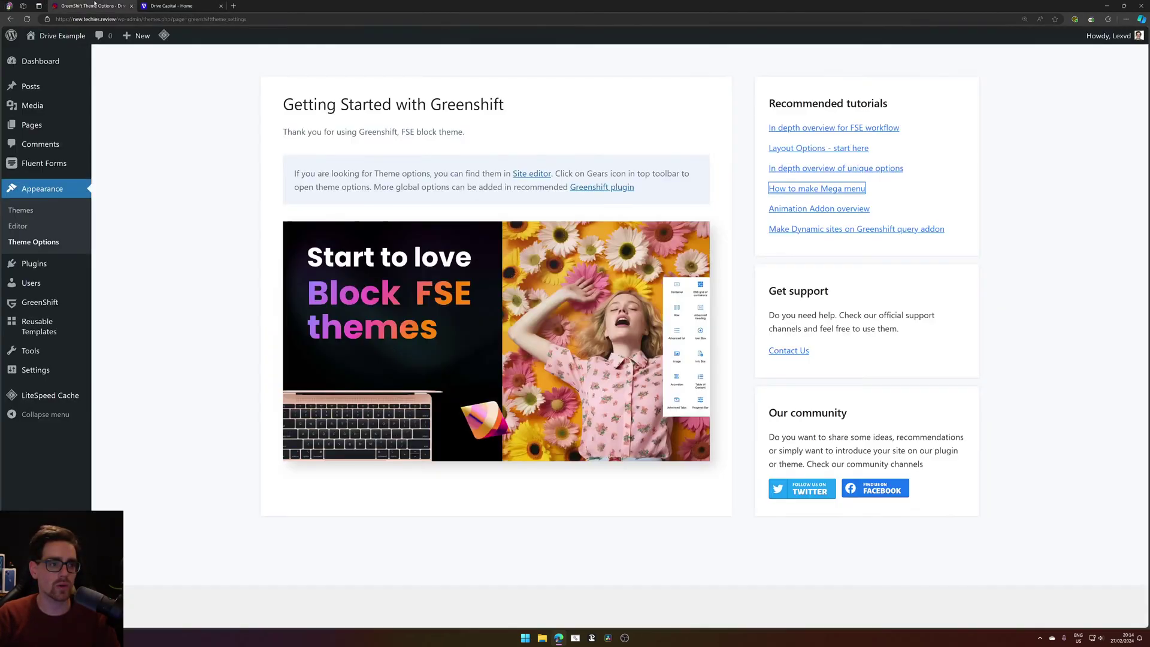
scroll(82, 33, "up", 9)
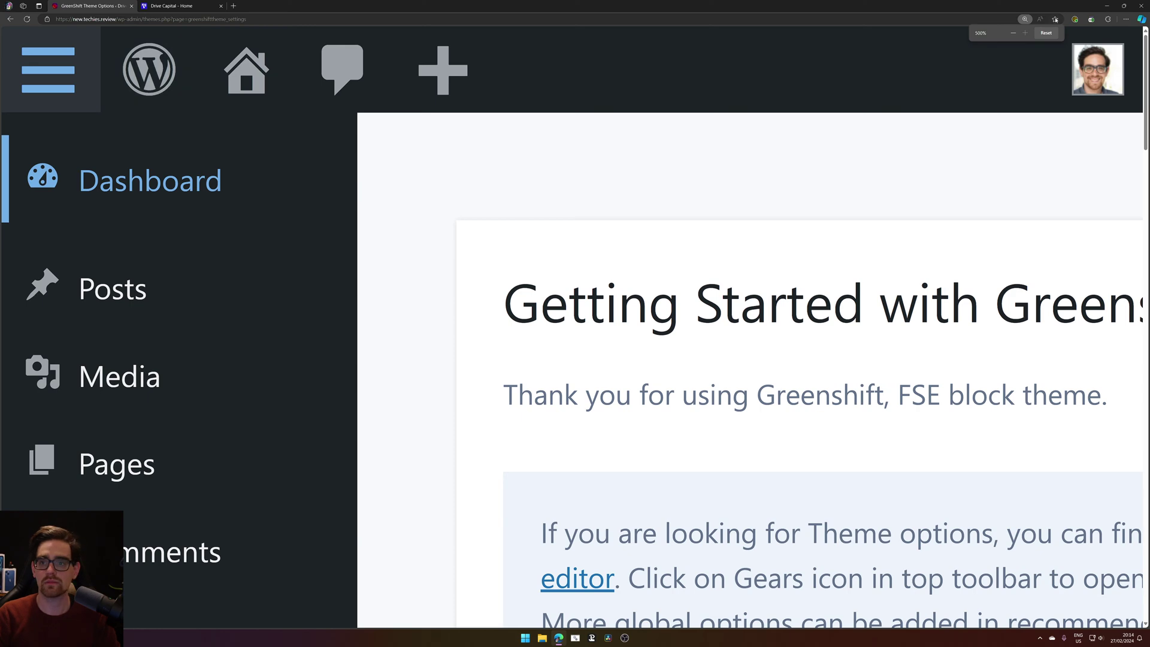
key("ctrl+0")
scroll(795, 149, "up", 3)
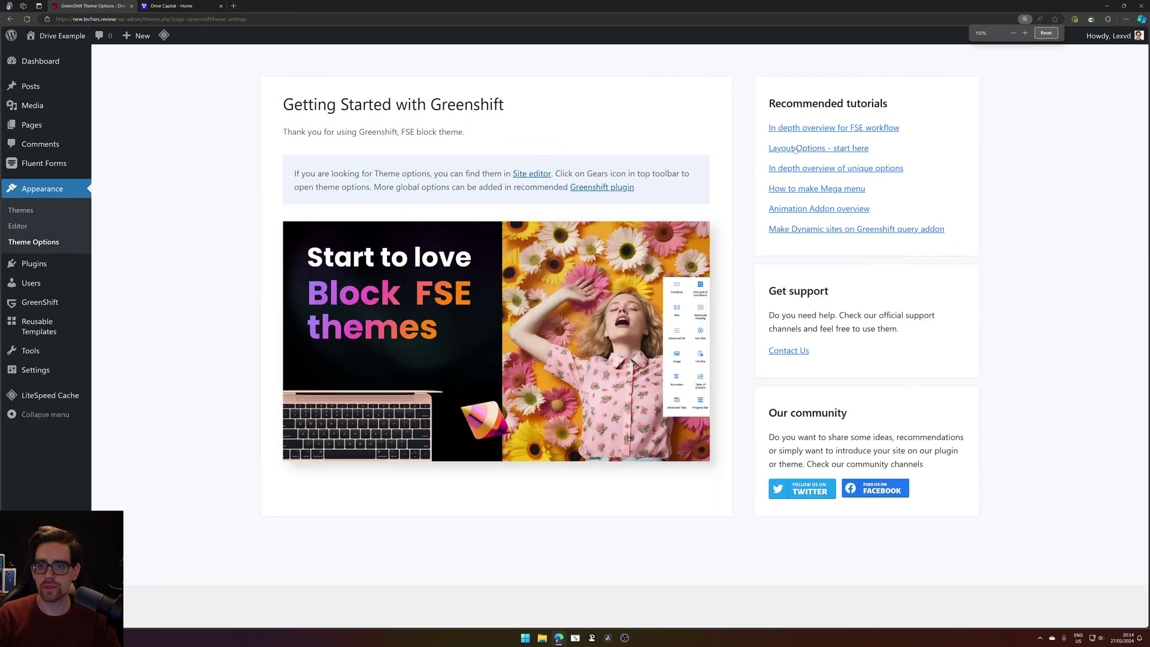
middle_click(72, 58)
Compare the Drive Capital homepage with the Drive Example site front end.
left_click(240, 8)
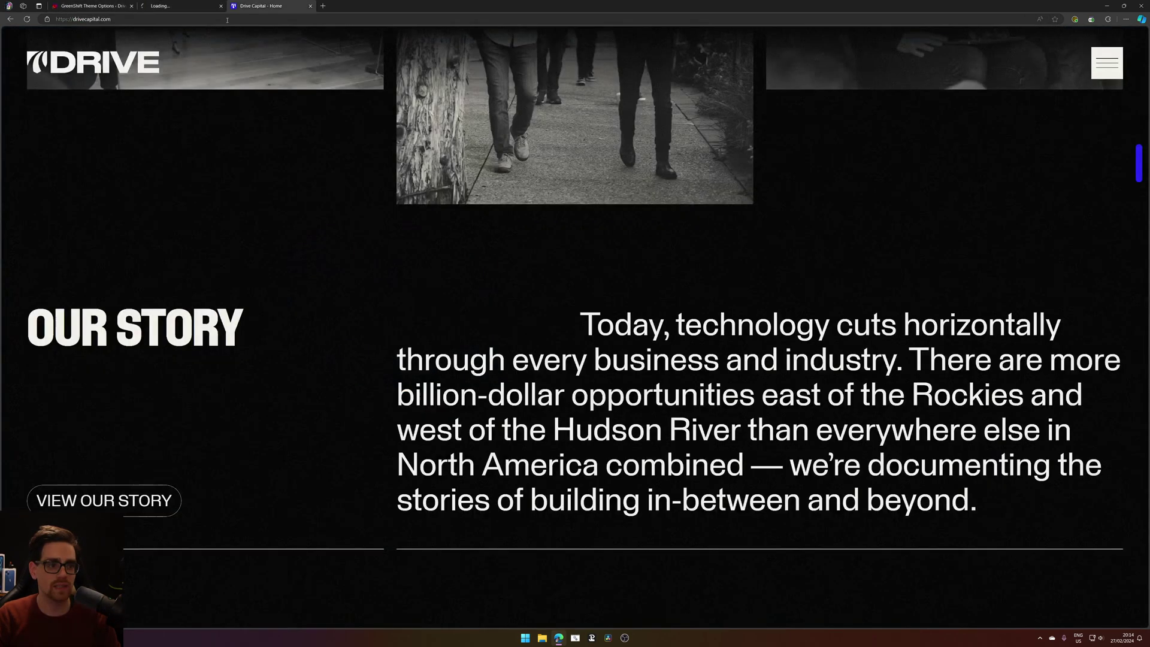
scroll(554, 264, "up", 13)
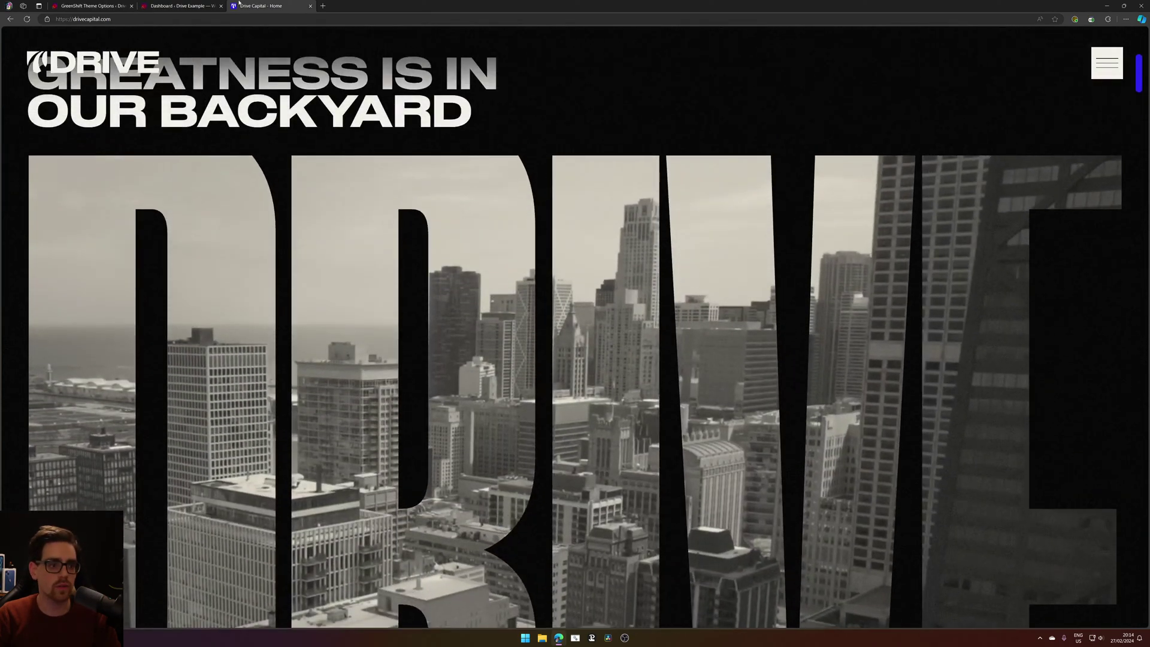
left_click(196, 6)
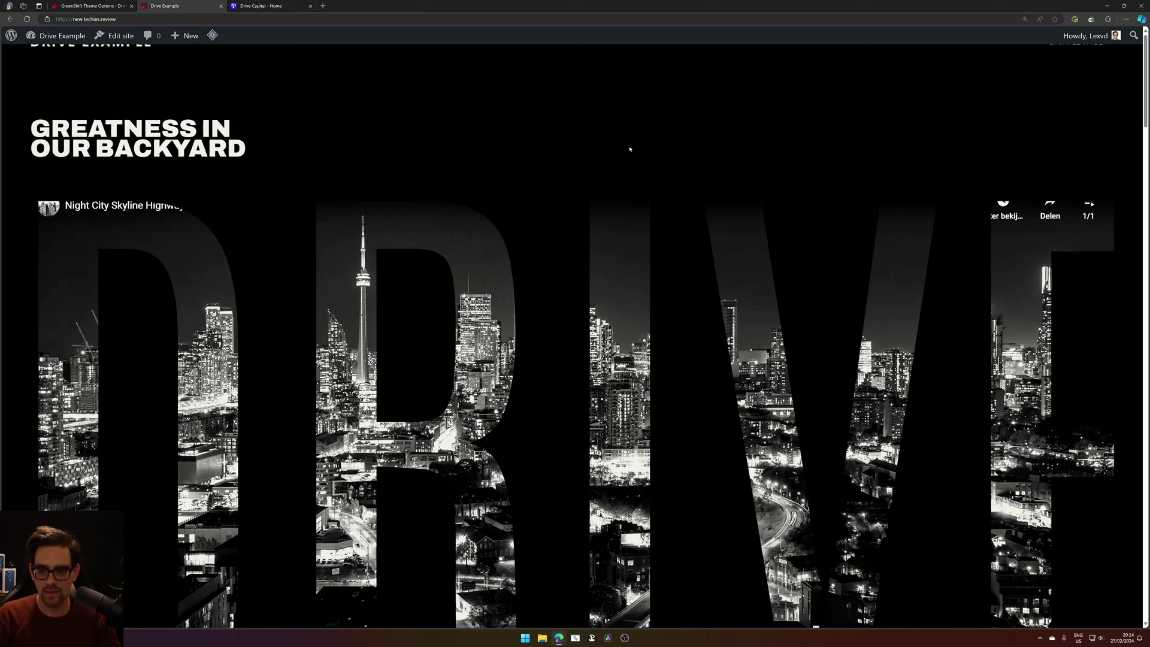
scroll(629, 146, "down", 3)
scroll(630, 146, "down", 3)
scroll(1028, 330, "up", 6)
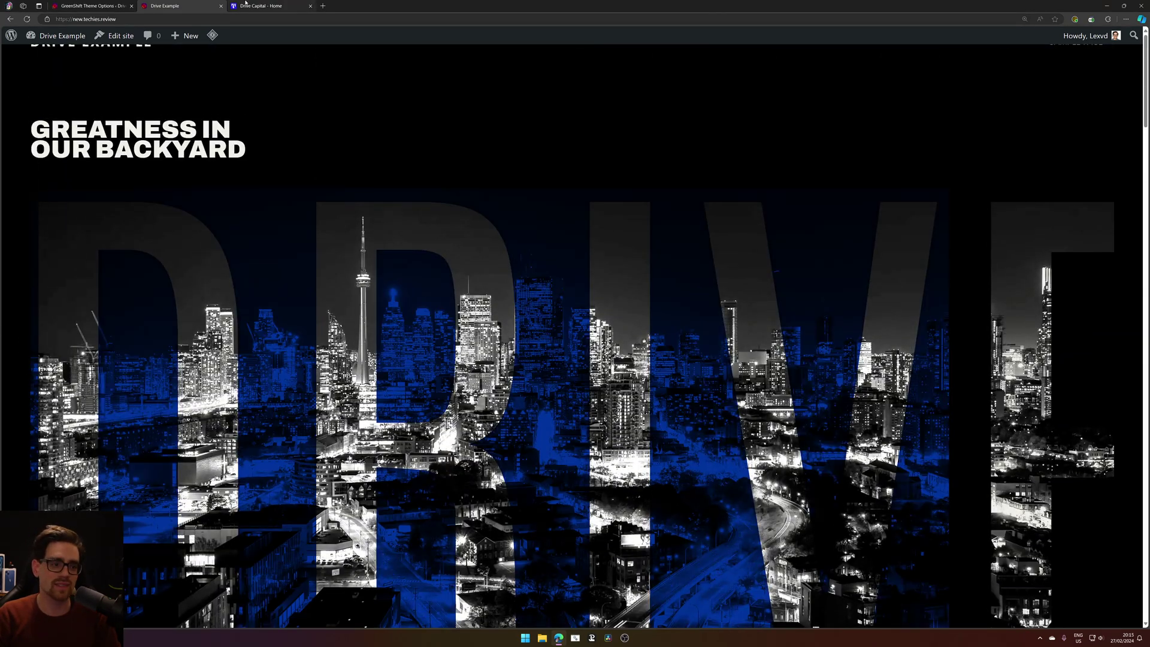
Scroll the Drive Capital homepage down to its Our Team section, then return to Drive Example.
left_click(245, 5)
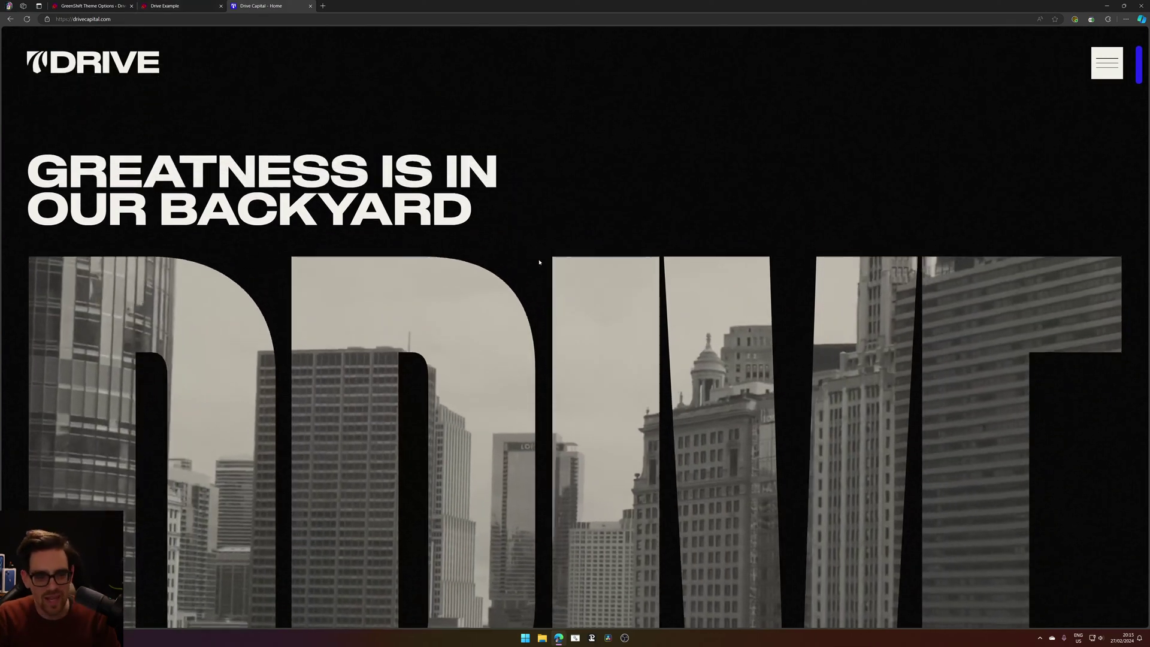
scroll(539, 262, "down", 5)
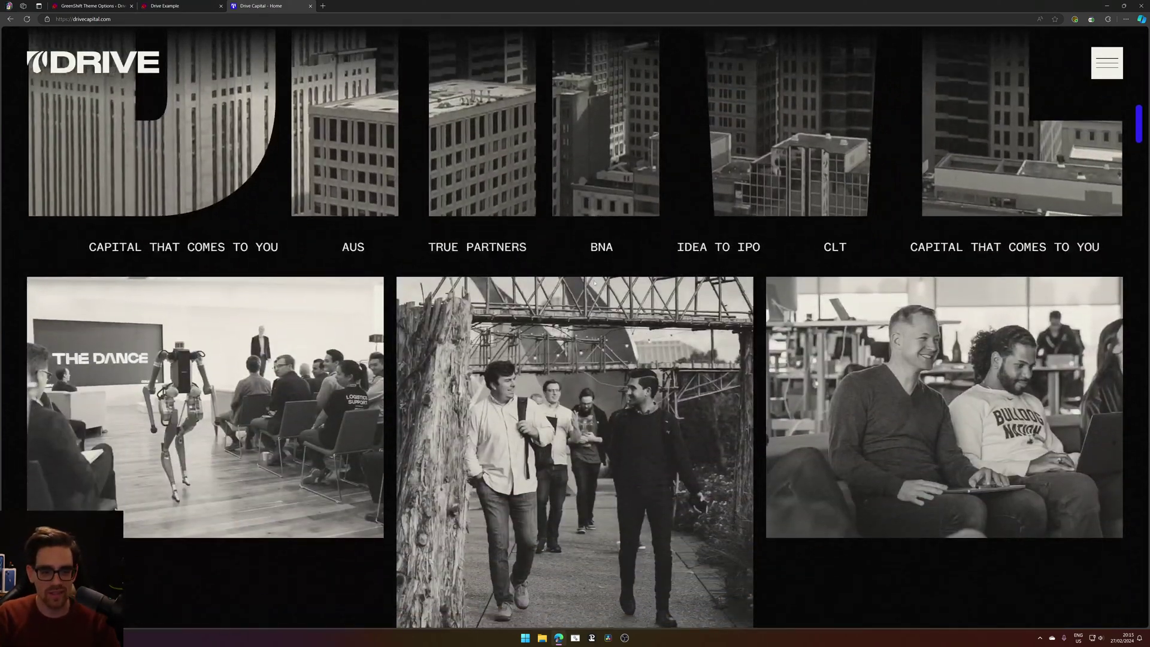
scroll(594, 282, "up", 3)
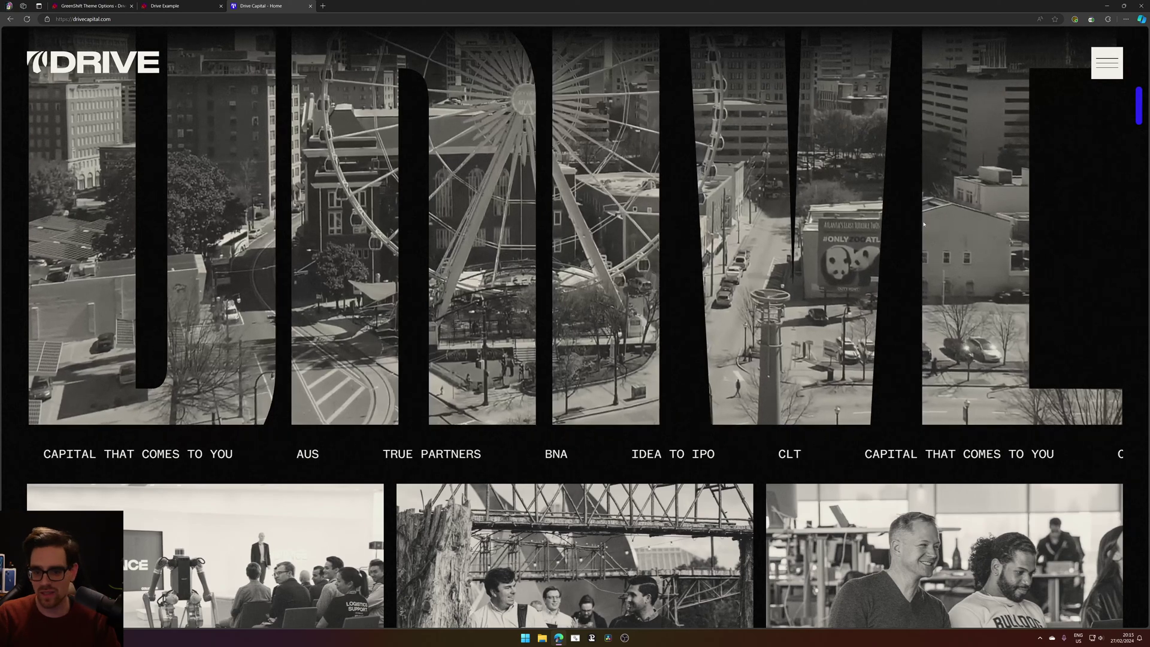
scroll(923, 224, "up", 2)
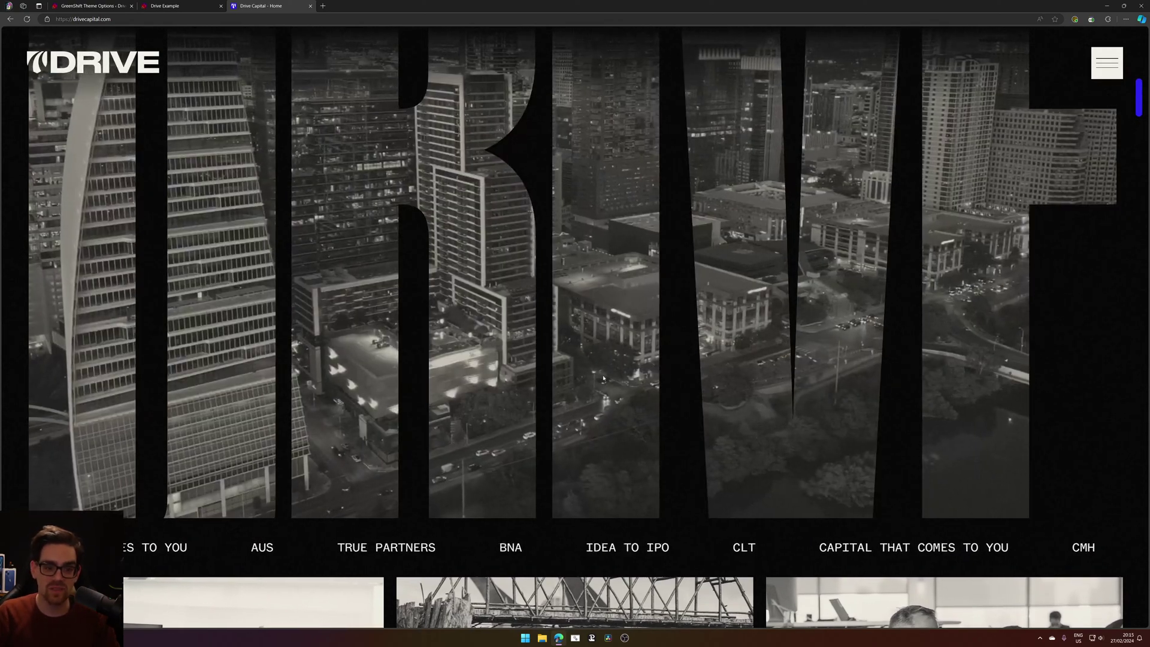
scroll(648, 315, "up", 3)
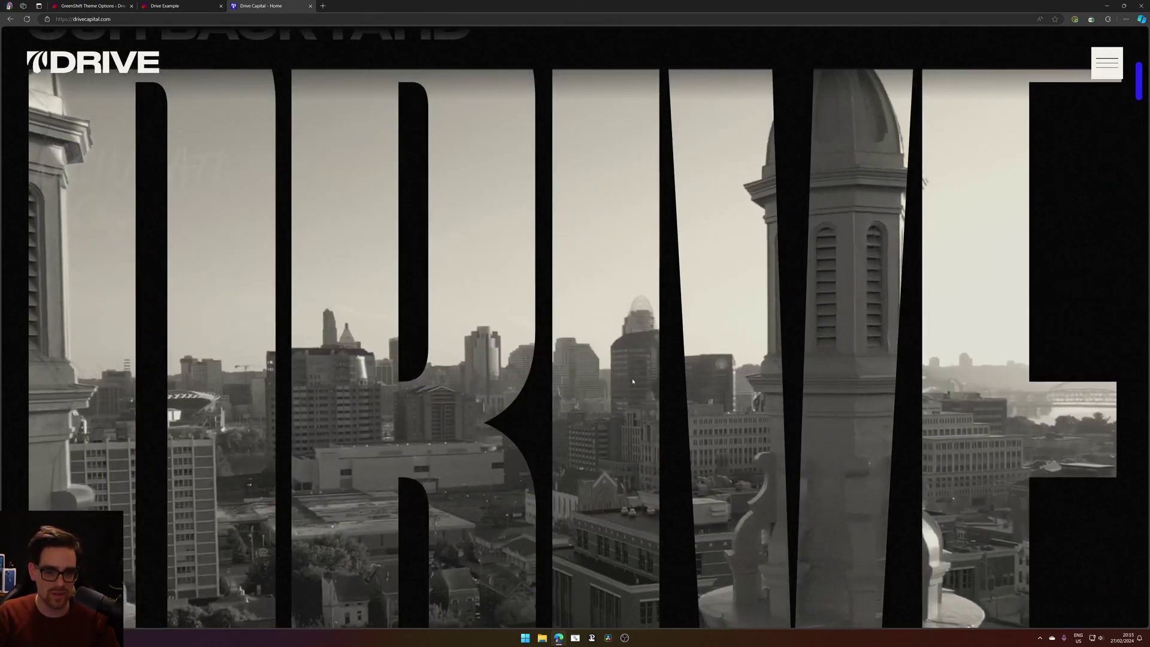
scroll(621, 341, "down", 2)
scroll(612, 309, "up", 1)
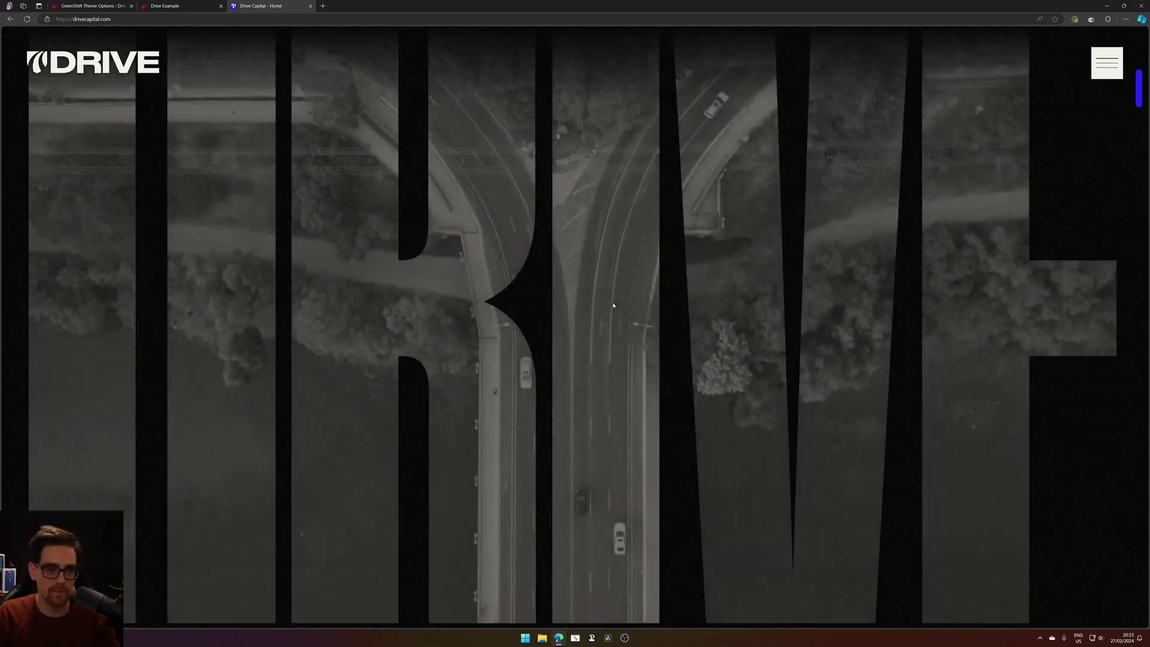
scroll(611, 299, "up", 2)
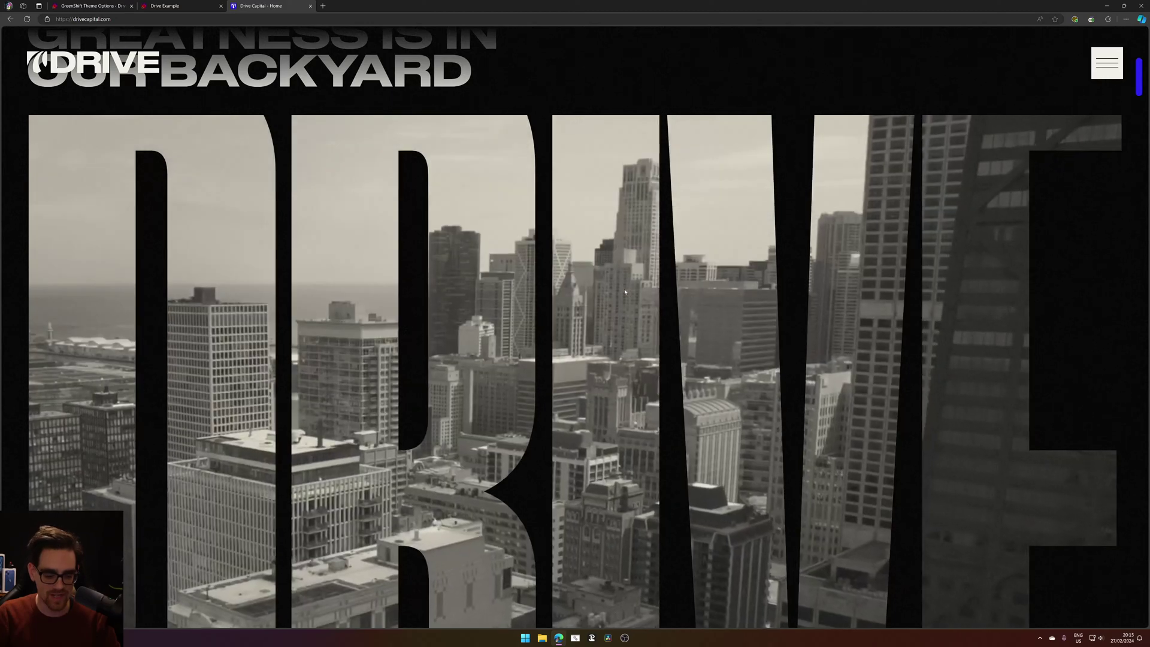
scroll(625, 291, "down", 1)
scroll(625, 291, "down", 5)
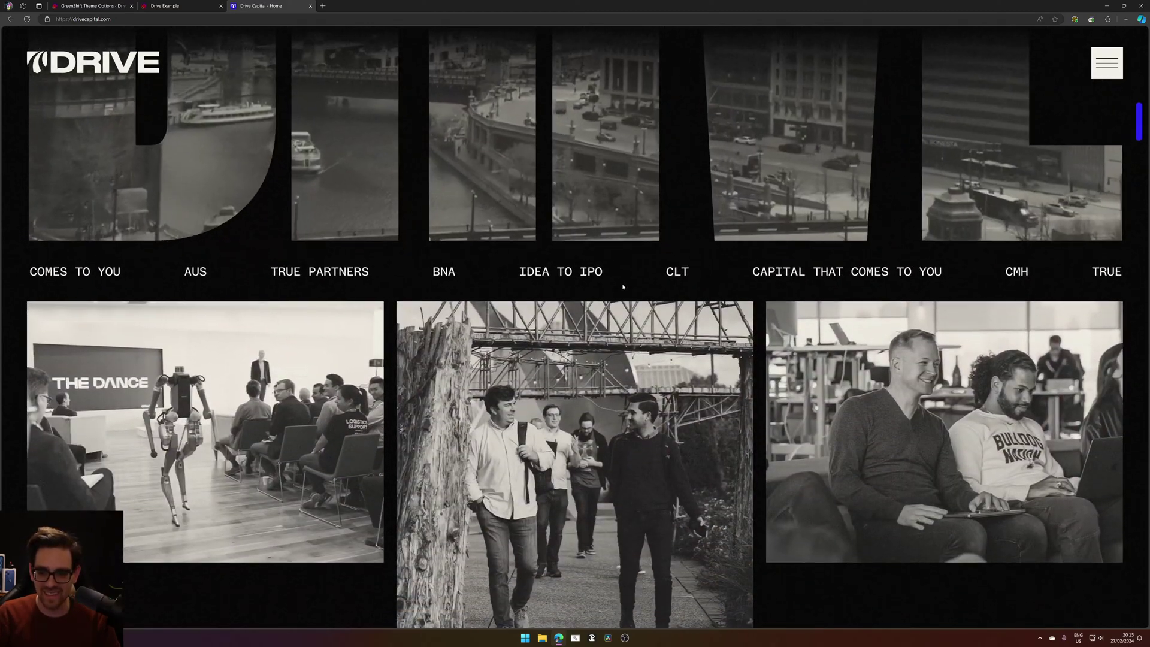
scroll(623, 287, "down", 10)
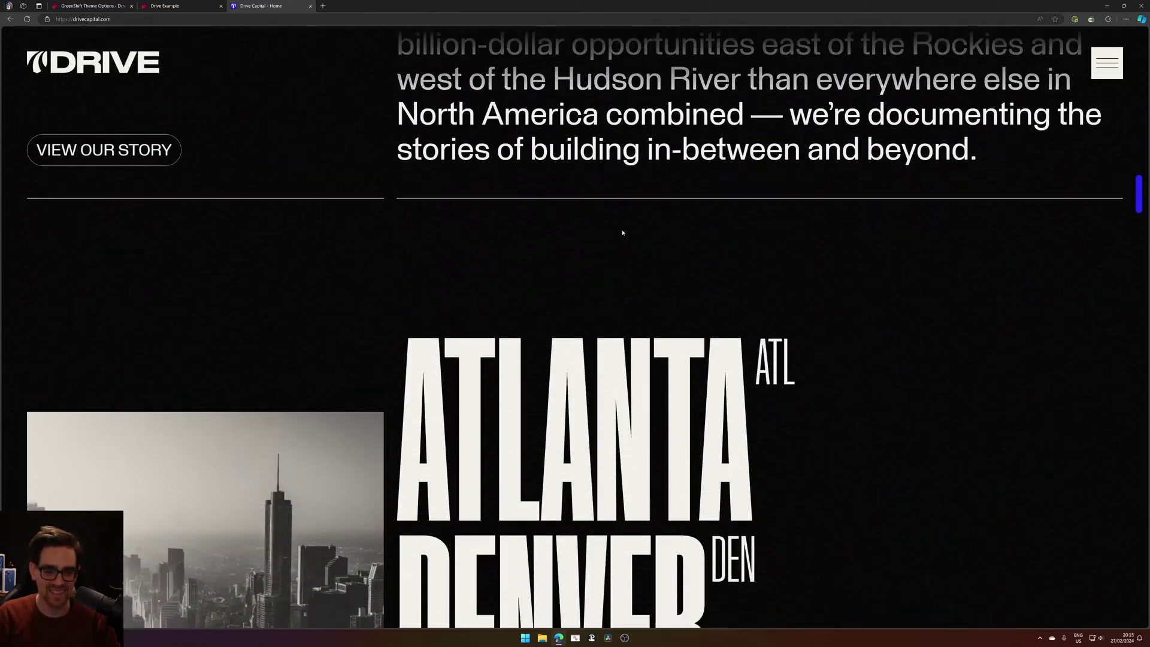
scroll(616, 375, "down", 6)
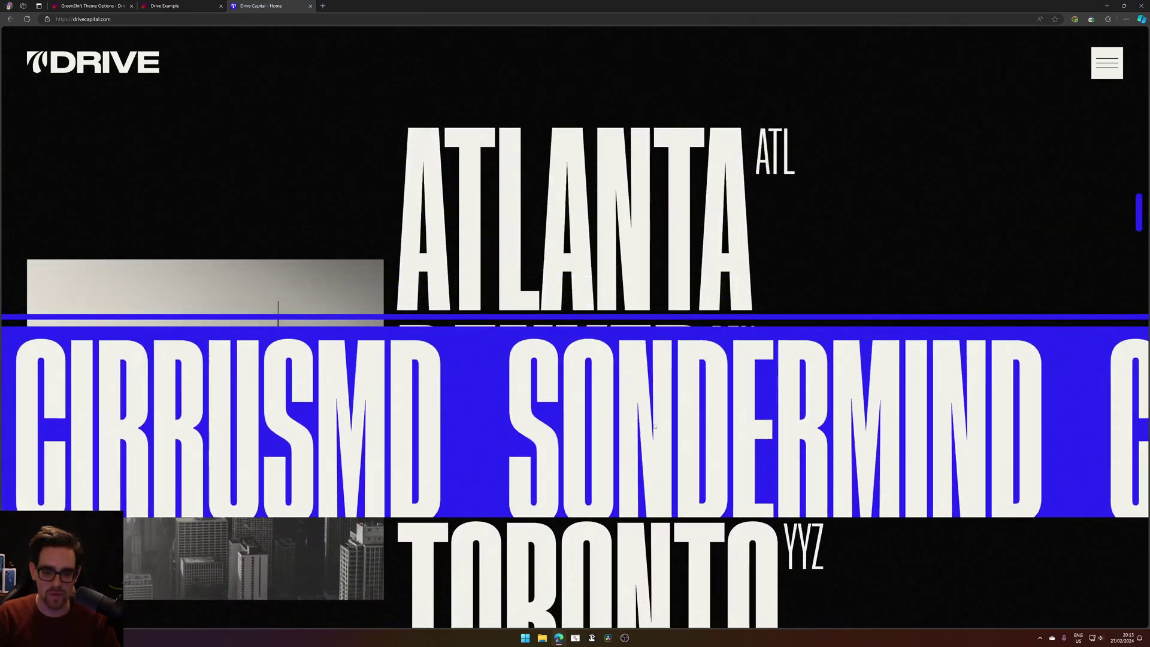
scroll(735, 266, "down", 3)
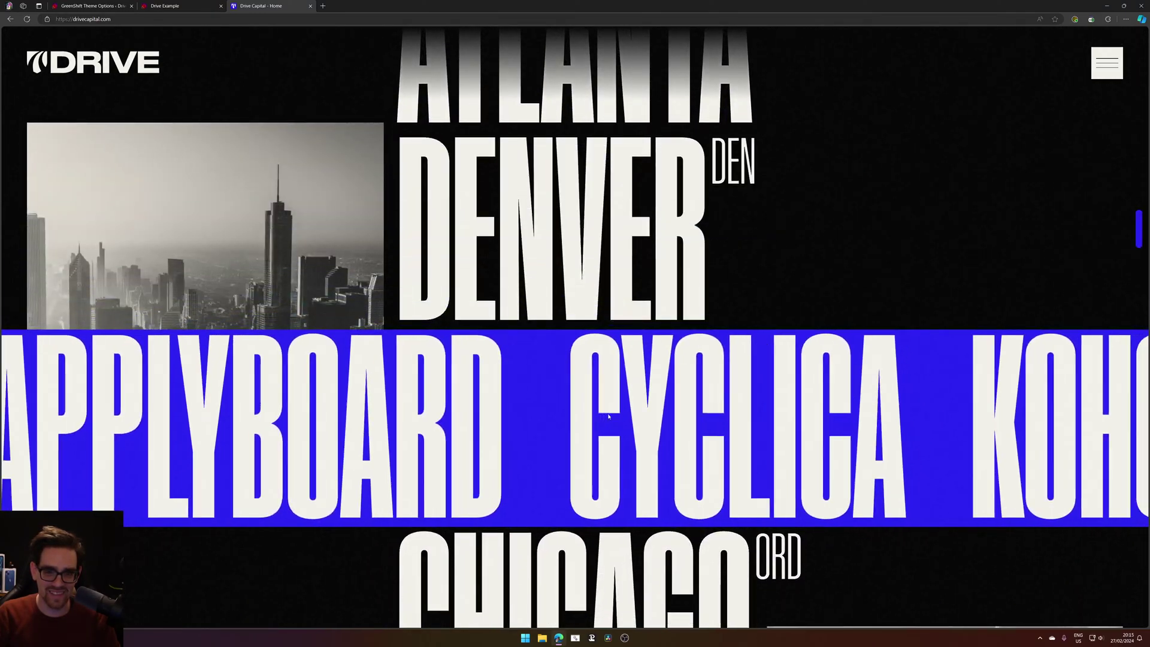
scroll(609, 414, "down", 2)
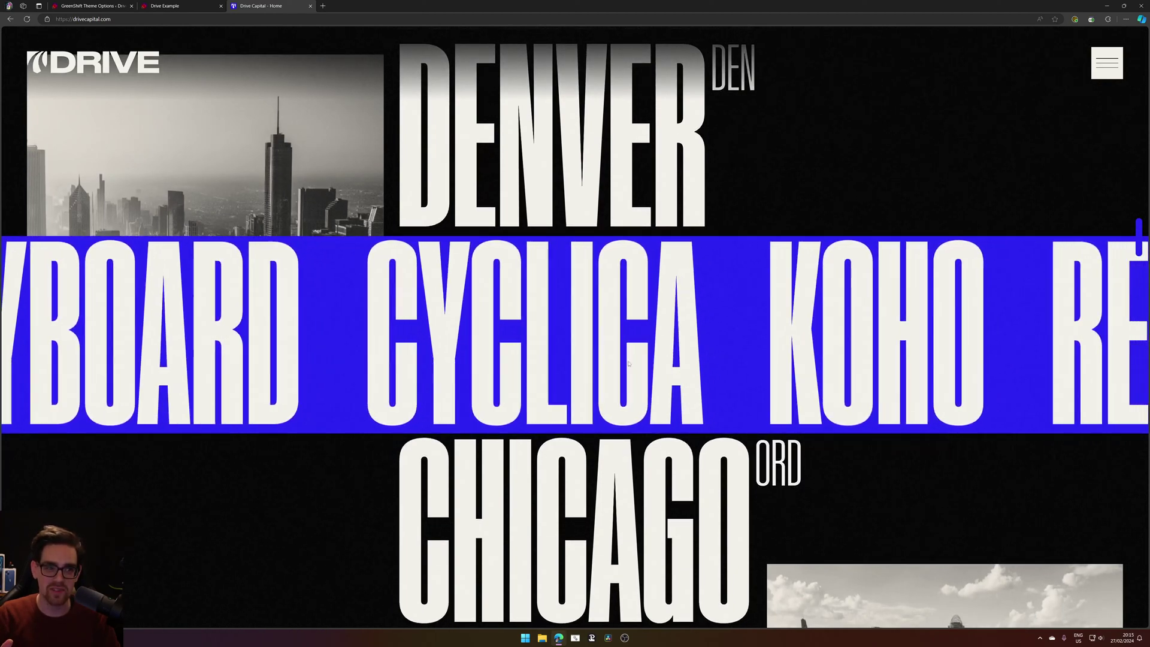
scroll(659, 383, "down", 4)
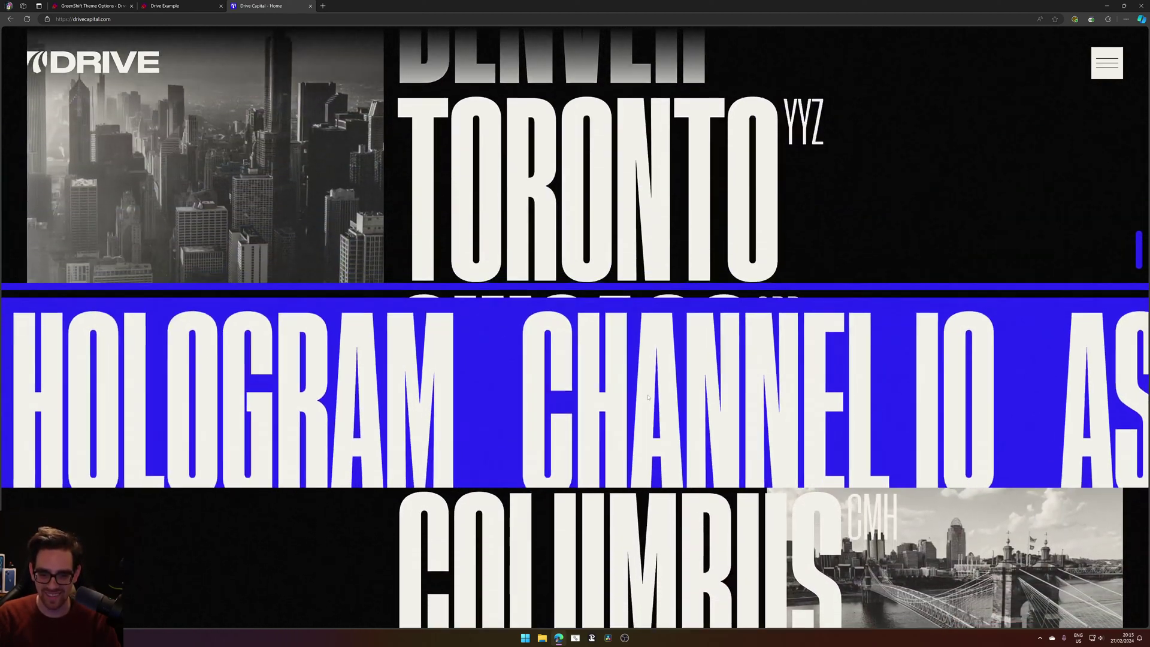
scroll(687, 403, "down", 8)
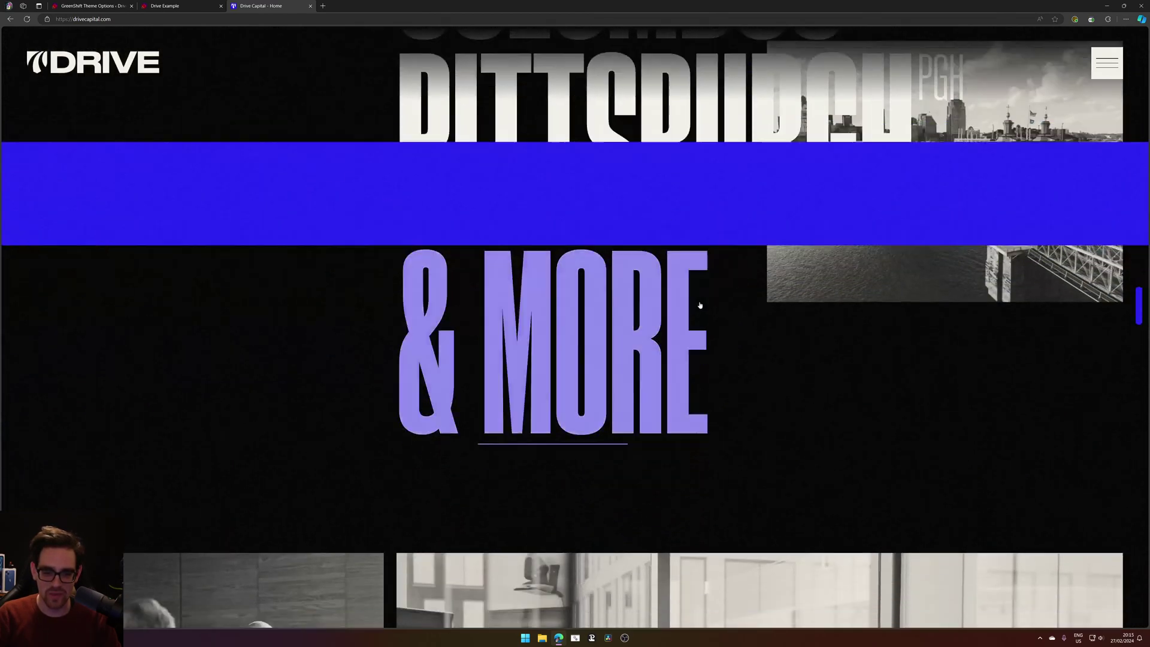
scroll(664, 304, "down", 10)
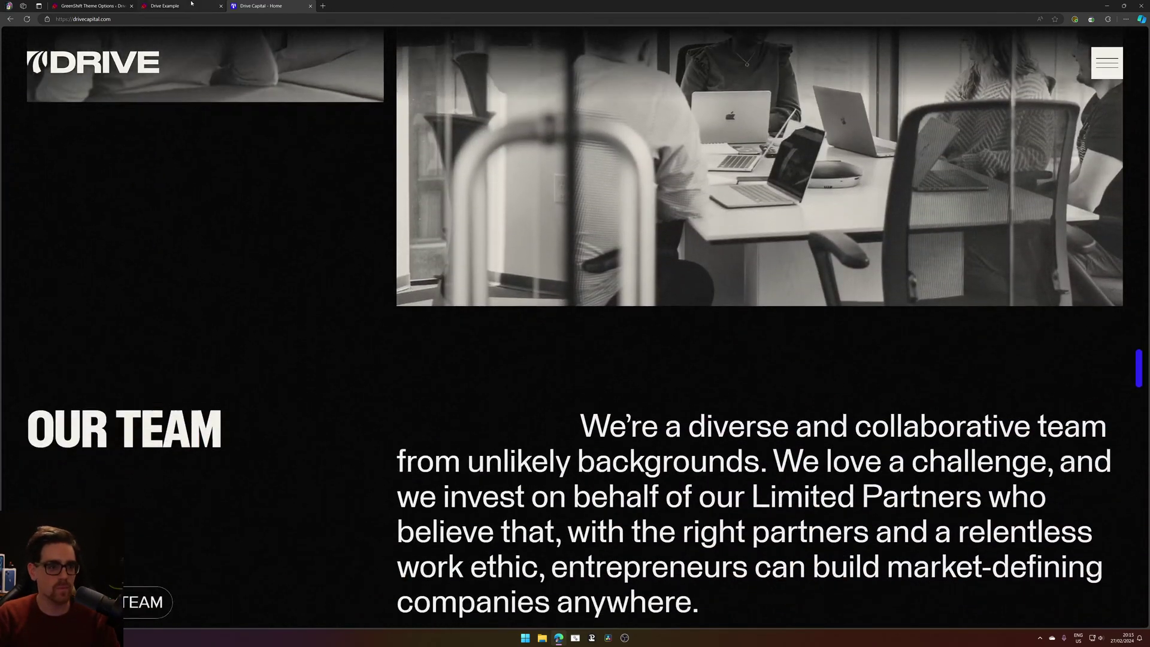
key("ctrl+shift+Tab")
scroll(691, 324, "down", 20)
scroll(693, 316, "up", 20)
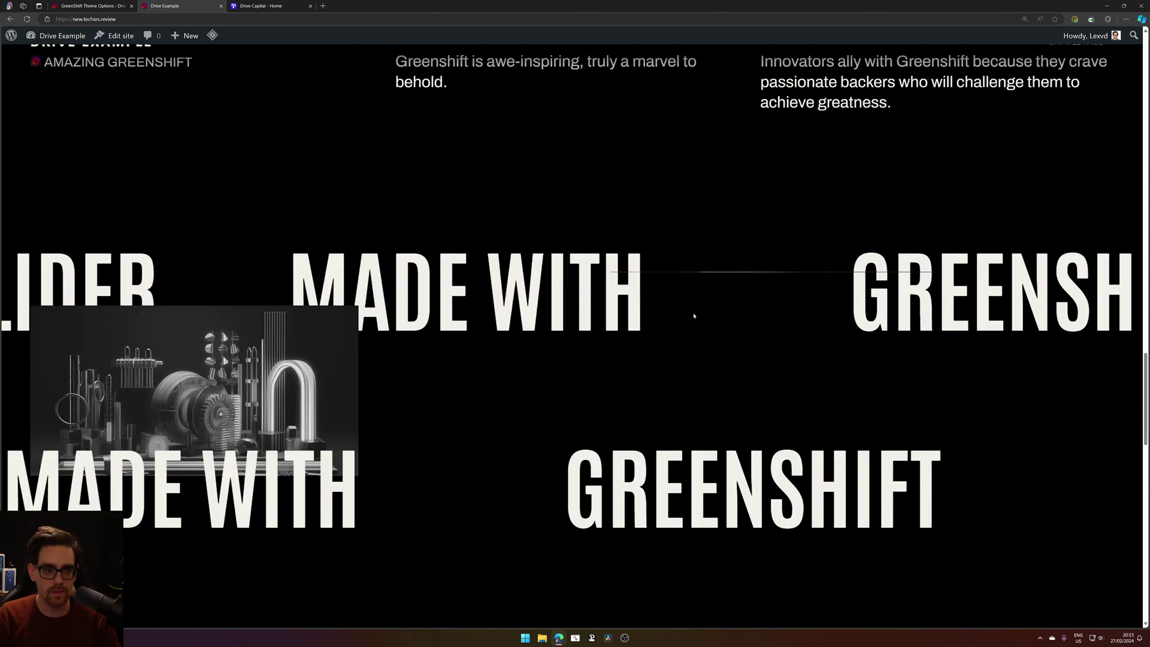
scroll(685, 323, "down", 15)
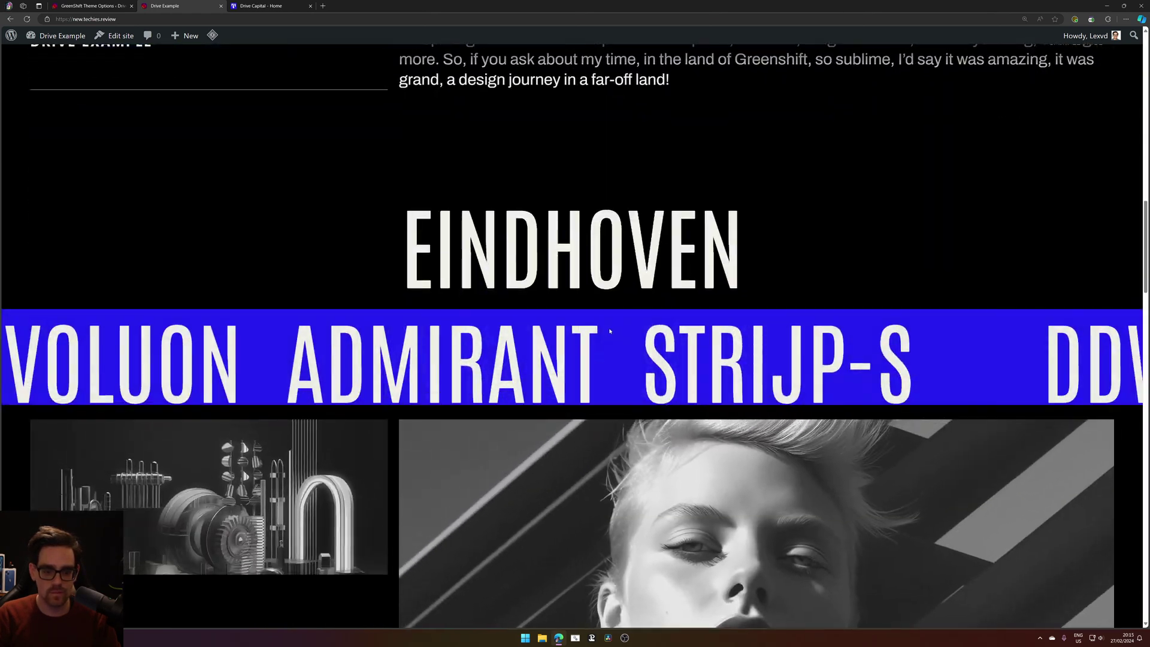
scroll(600, 335, "down", 15)
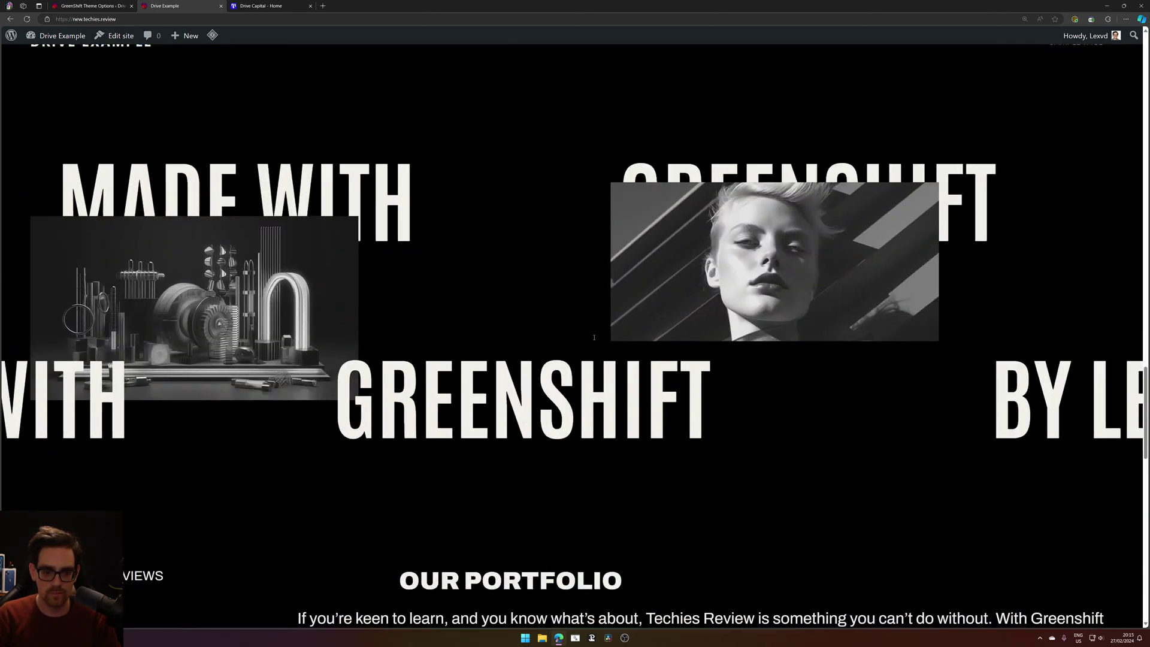
scroll(594, 339, "down", 15)
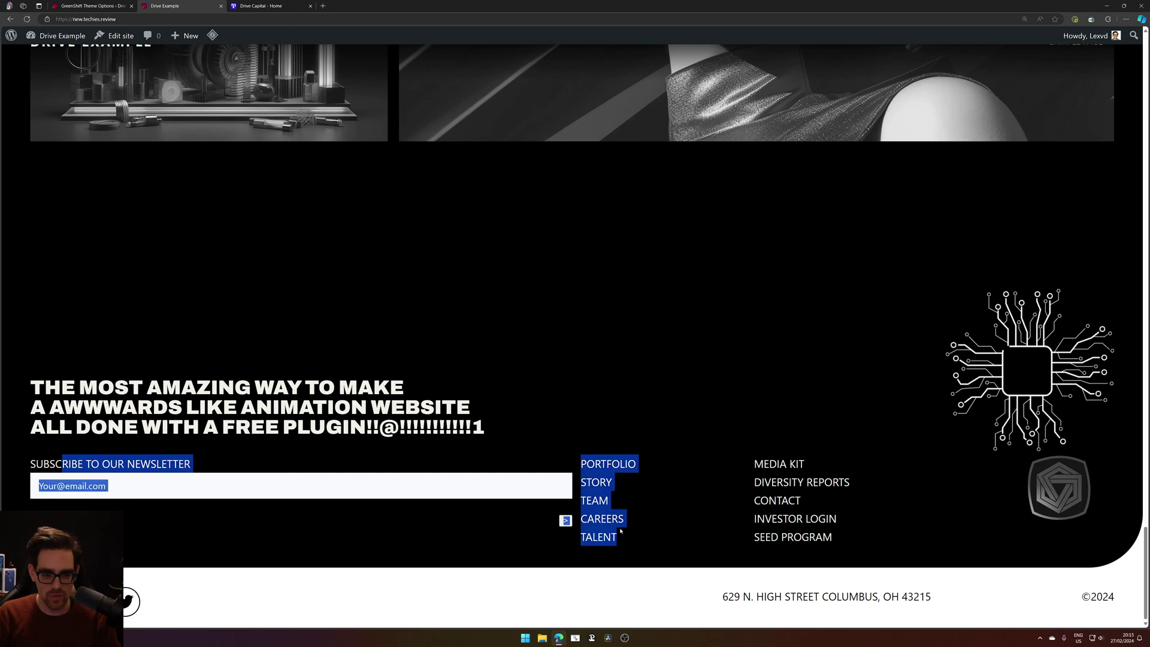
left_click(479, 550)
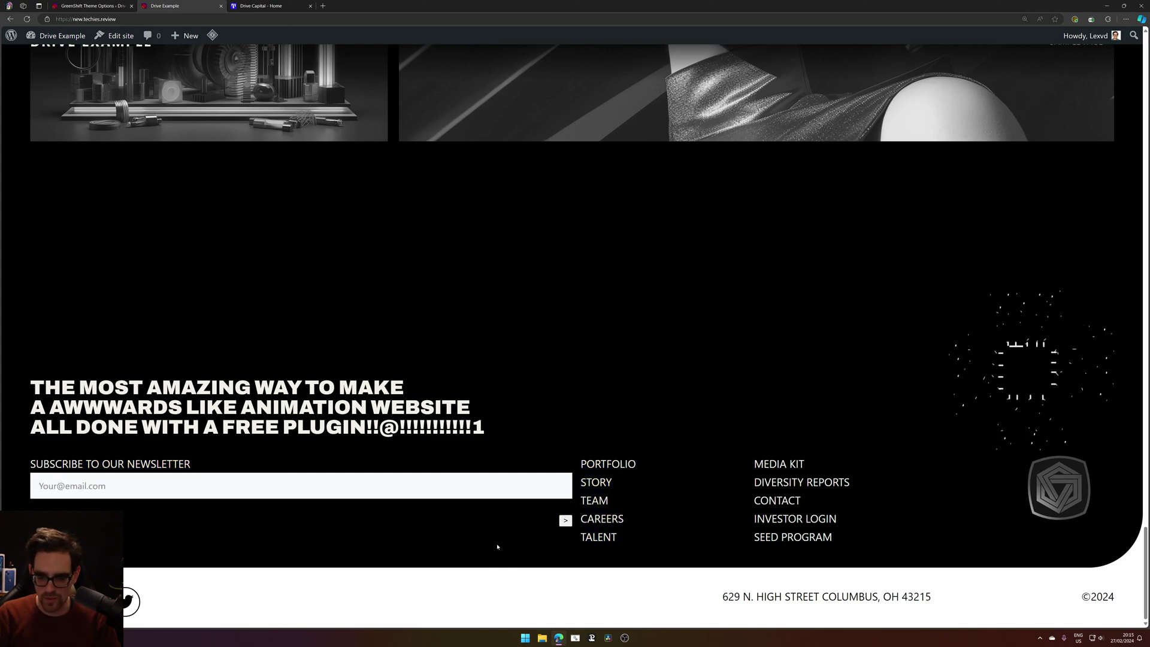
scroll(717, 486, "up", 20)
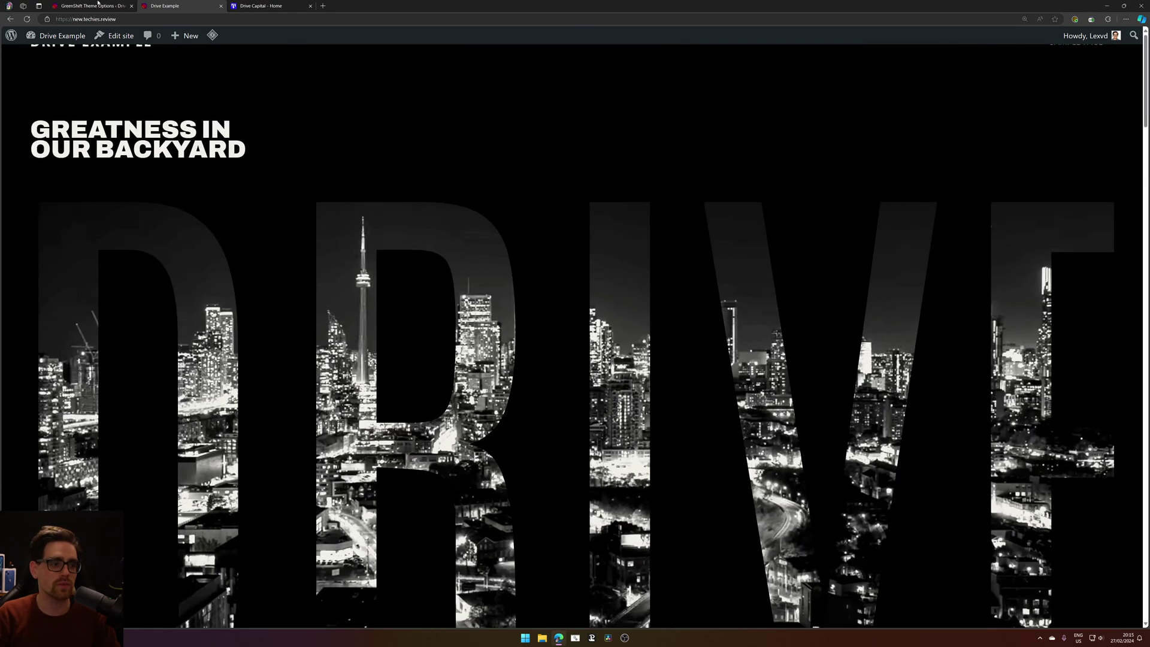
left_click(97, 4)
left_click(141, 4)
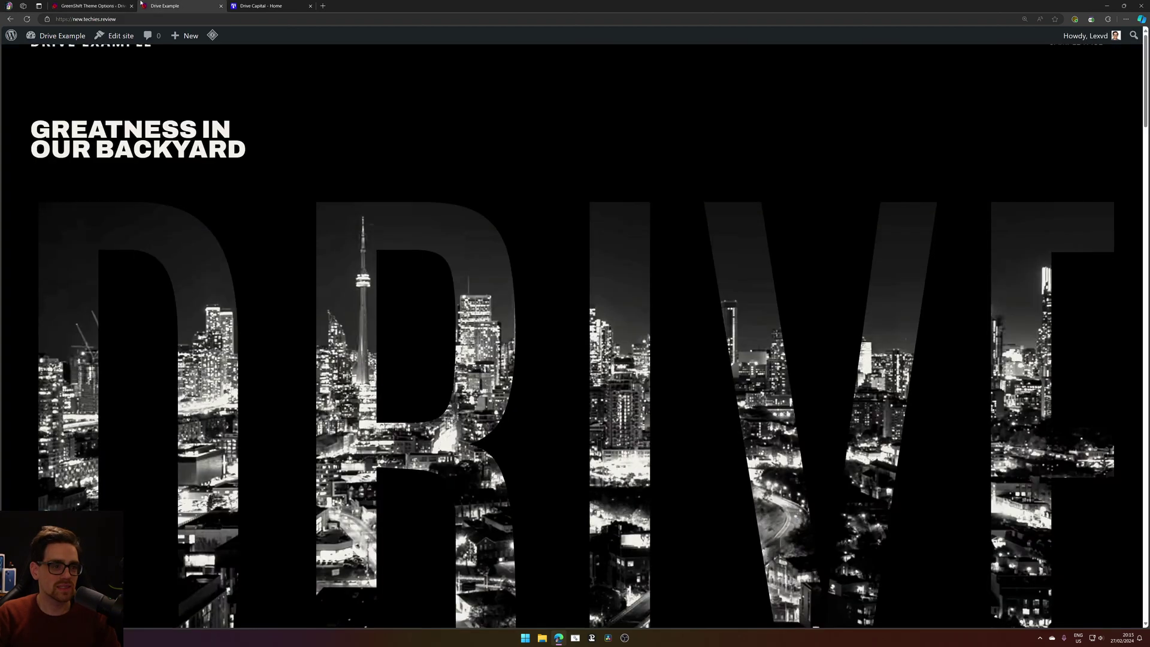
Open the site editor in a new tab and close the Drive Capital reference tab.
middle_click(130, 33)
left_click(329, 4)
left_click(278, 4)
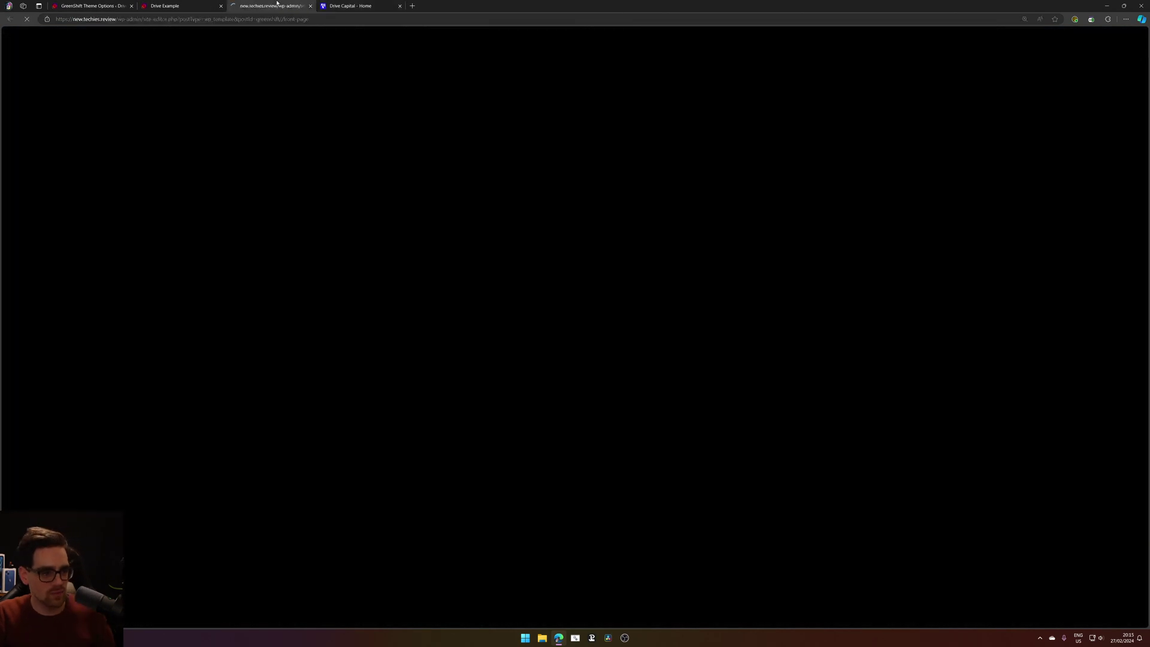
middle_click(345, 3)
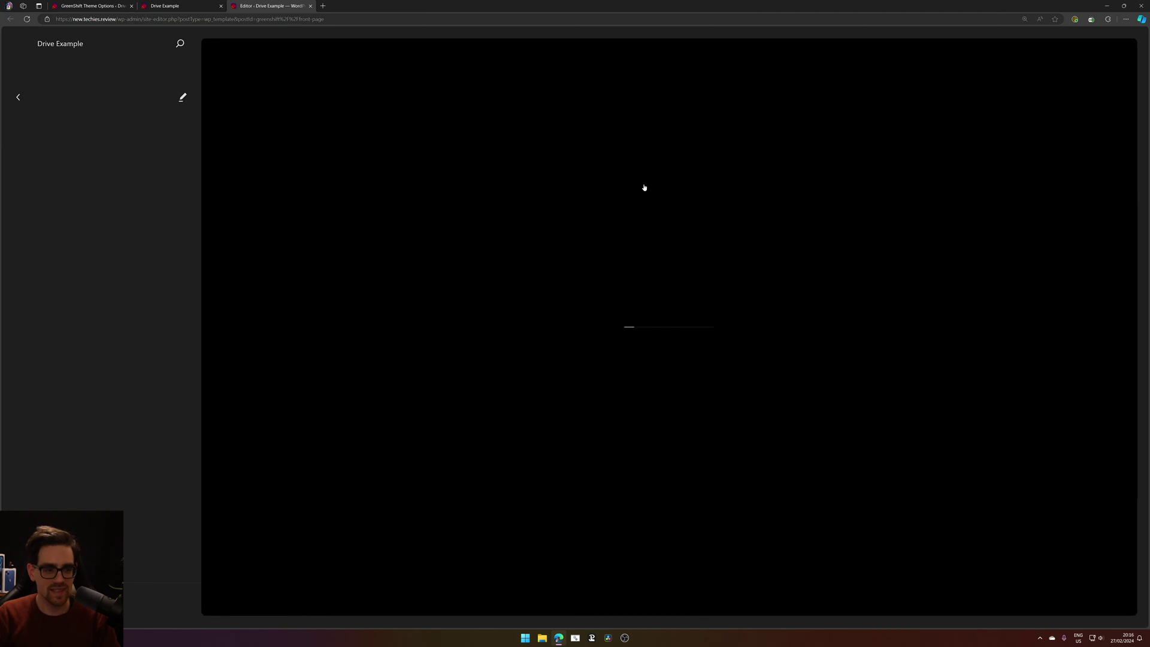
Enter editing of the Front Page template and look over its hero and Our Story sections.
left_click(703, 507)
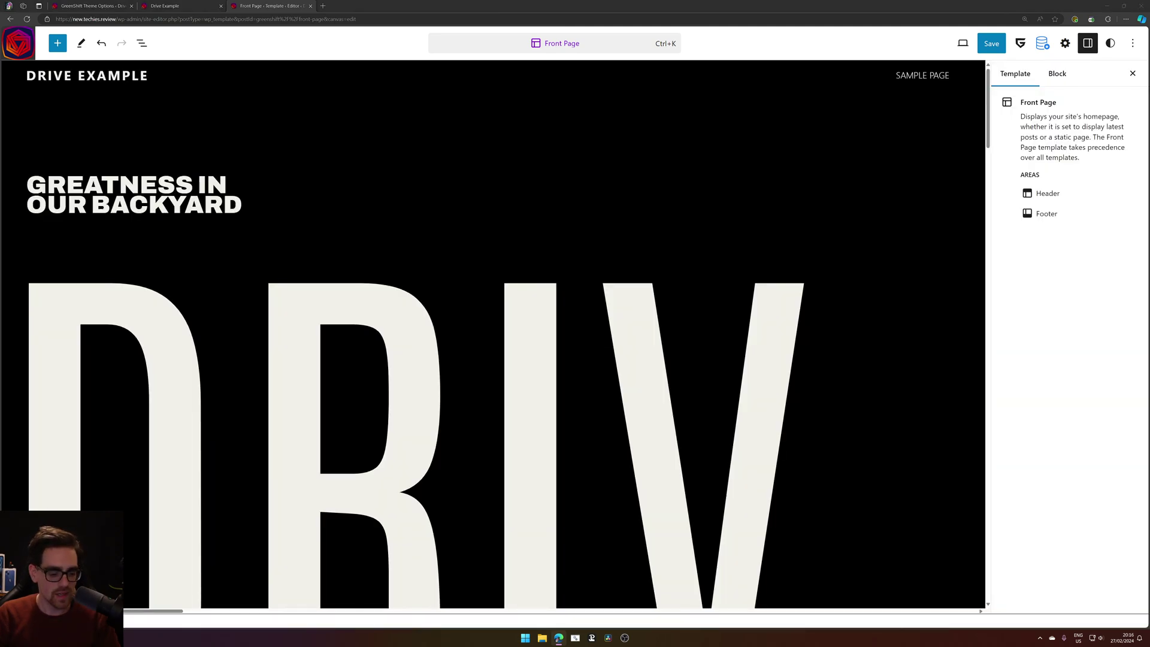
scroll(478, 205, "down", 15)
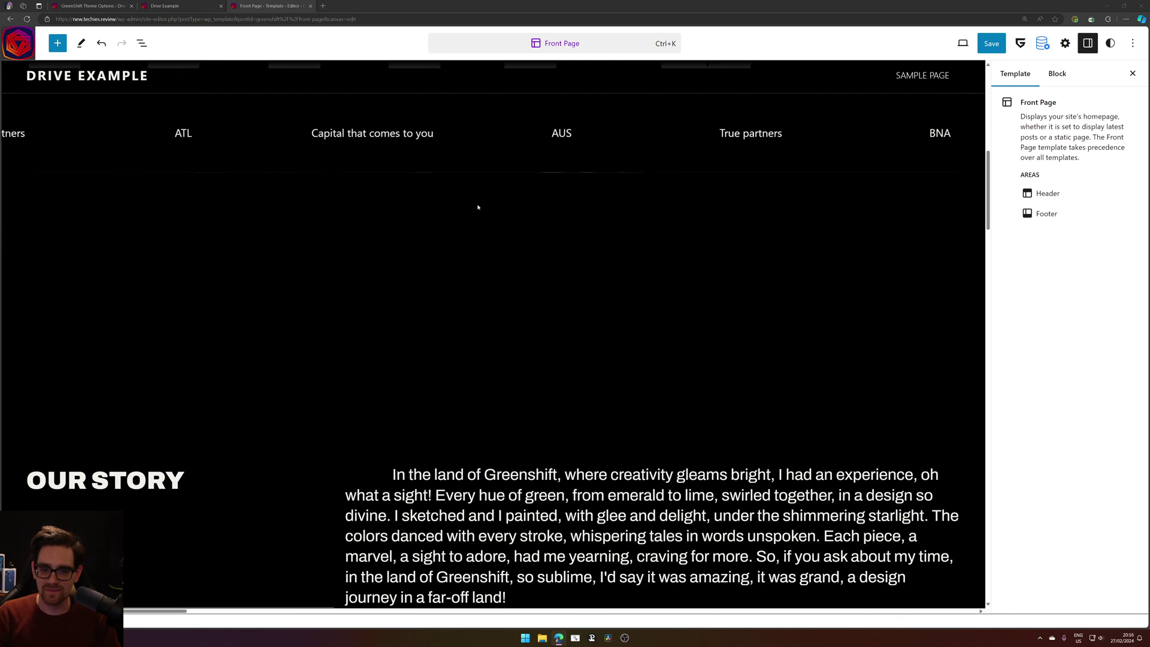
scroll(722, 192, "up", 15)
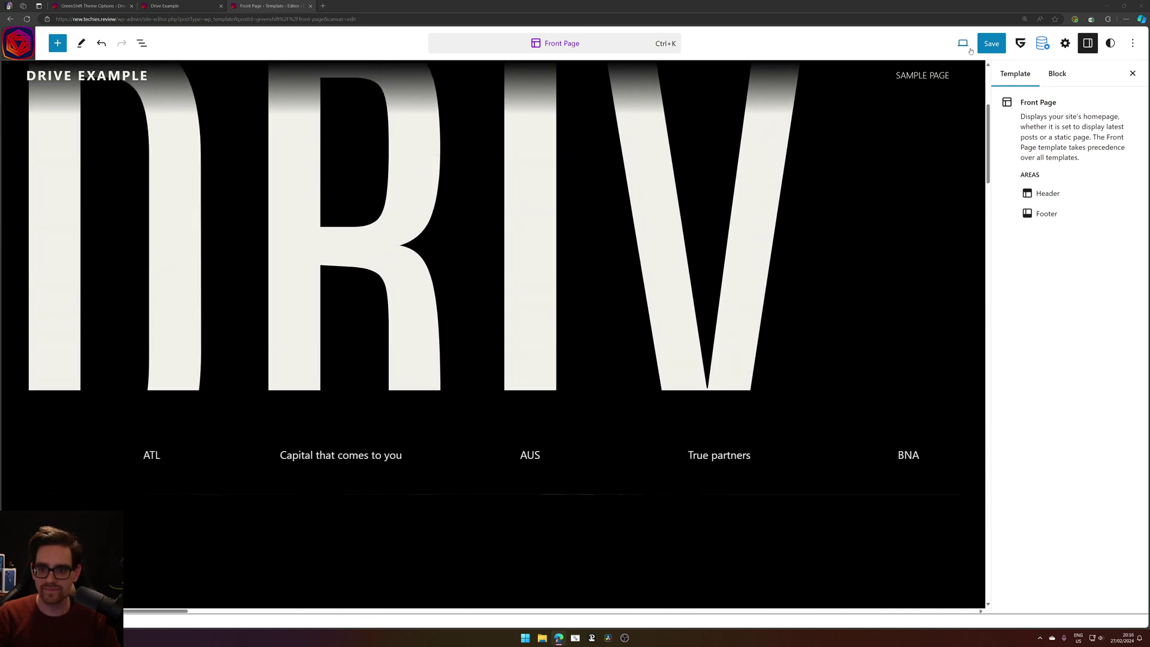
left_click(963, 43)
Preview the Front Page template at Mobile width.
left_click(878, 117)
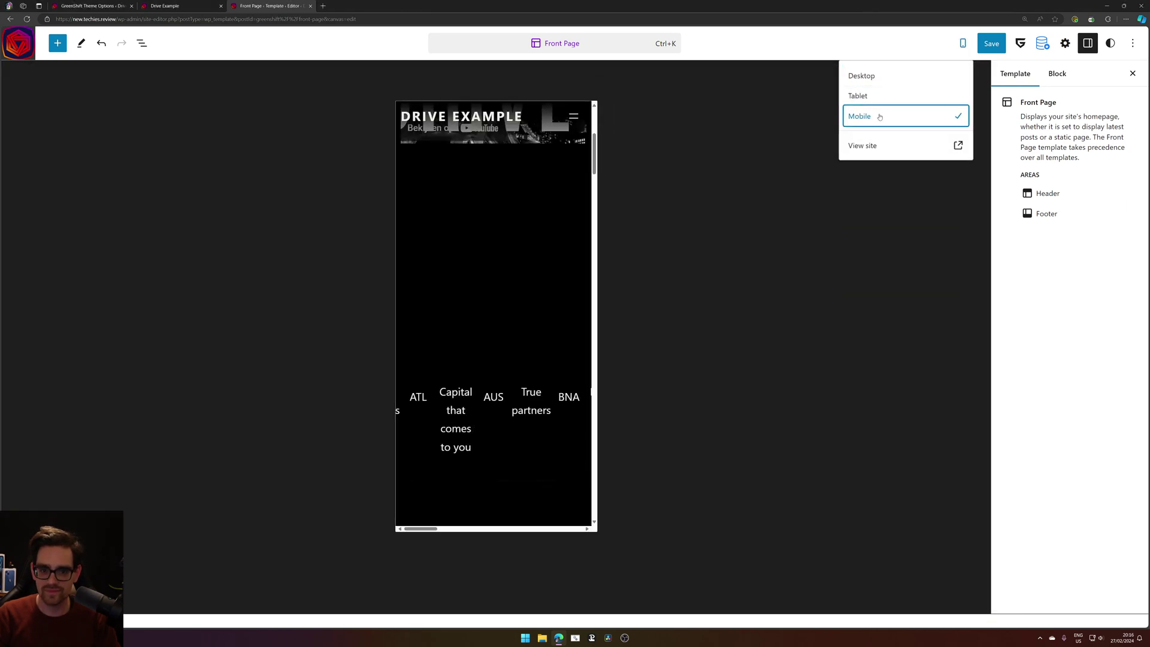
scroll(511, 321, "up", 5)
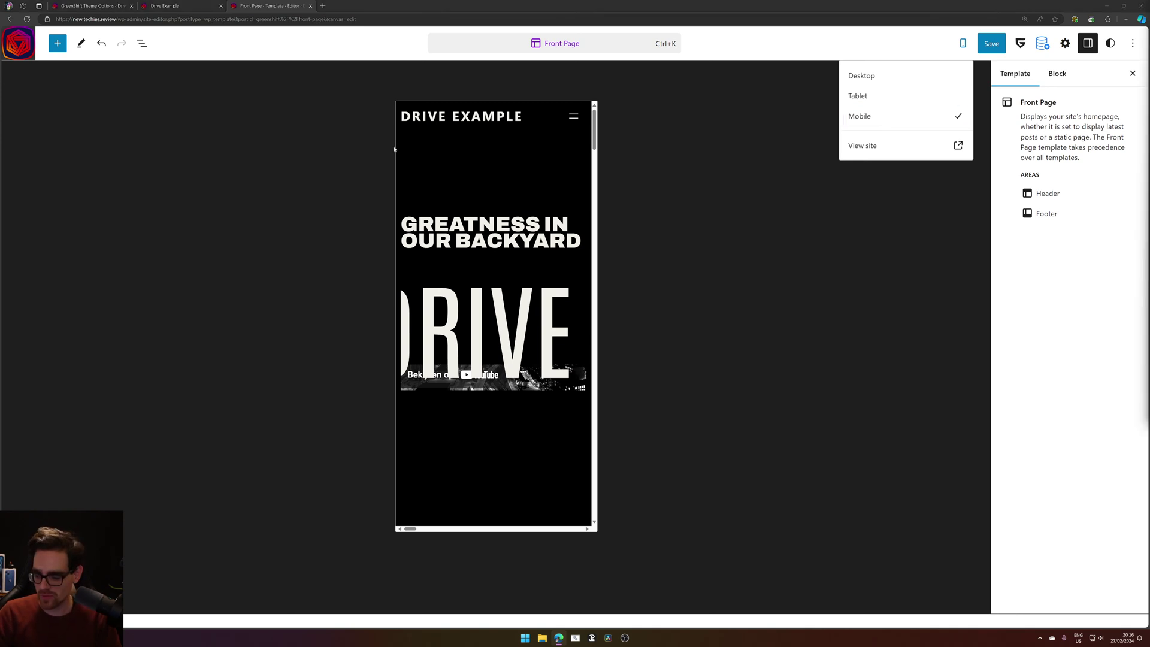
scroll(431, 174, "down", 1)
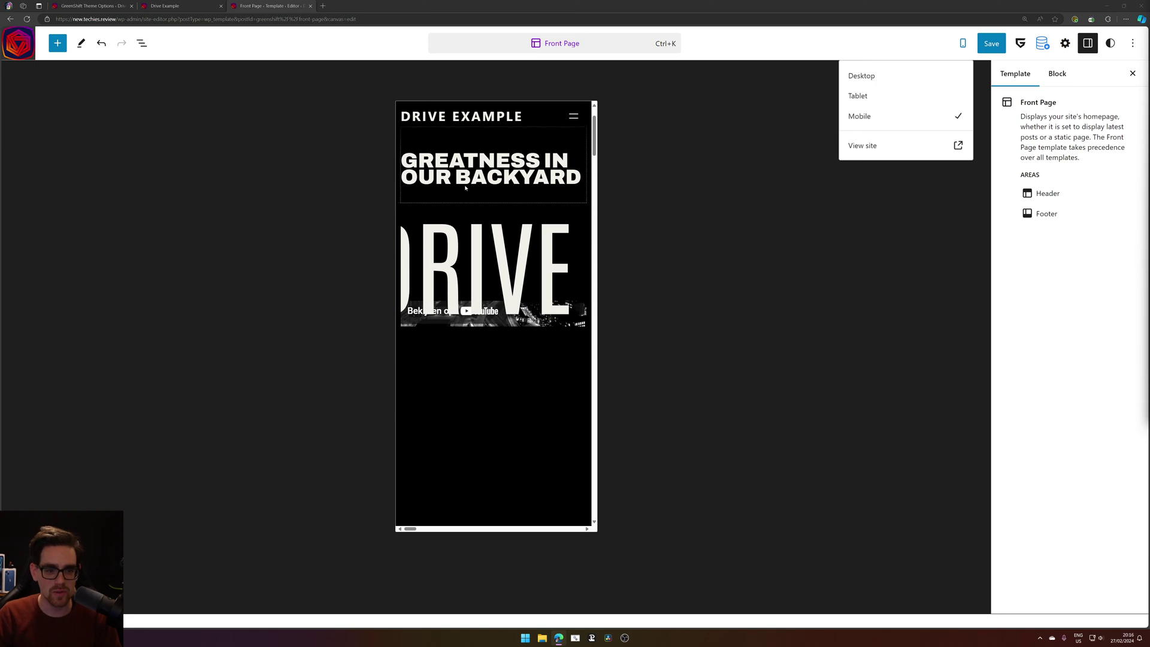
scroll(467, 193, "up", 1)
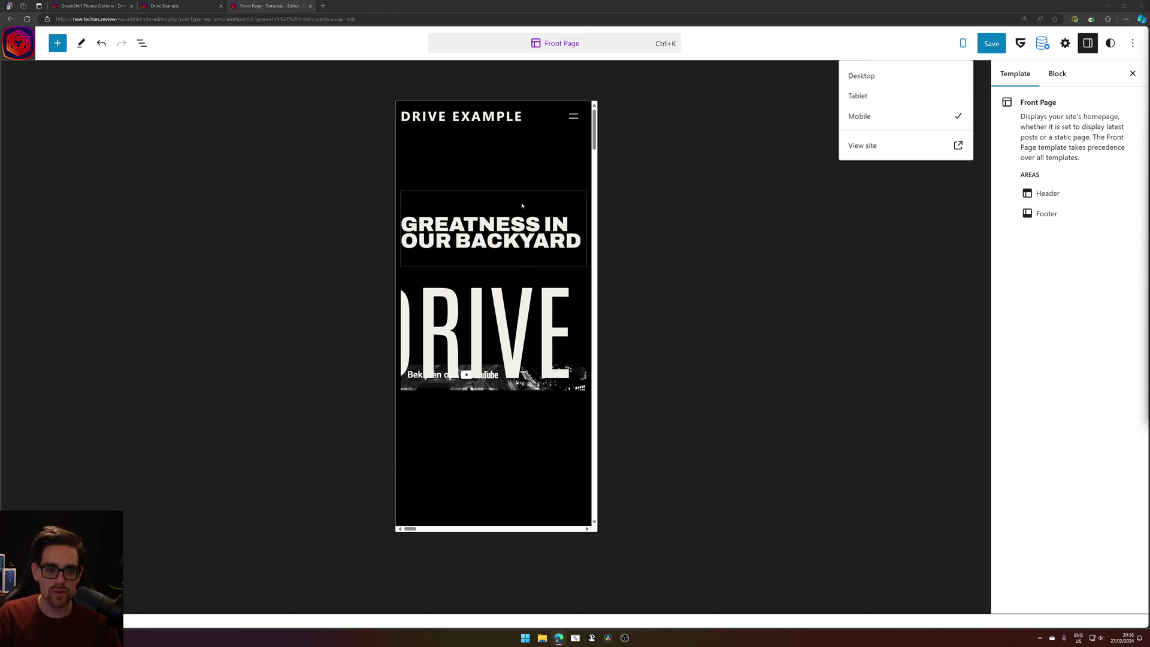
Select the GREATNESS IN OUR BACKYARD heading's parent Container, then view the live Drive Example page.
left_click(537, 237)
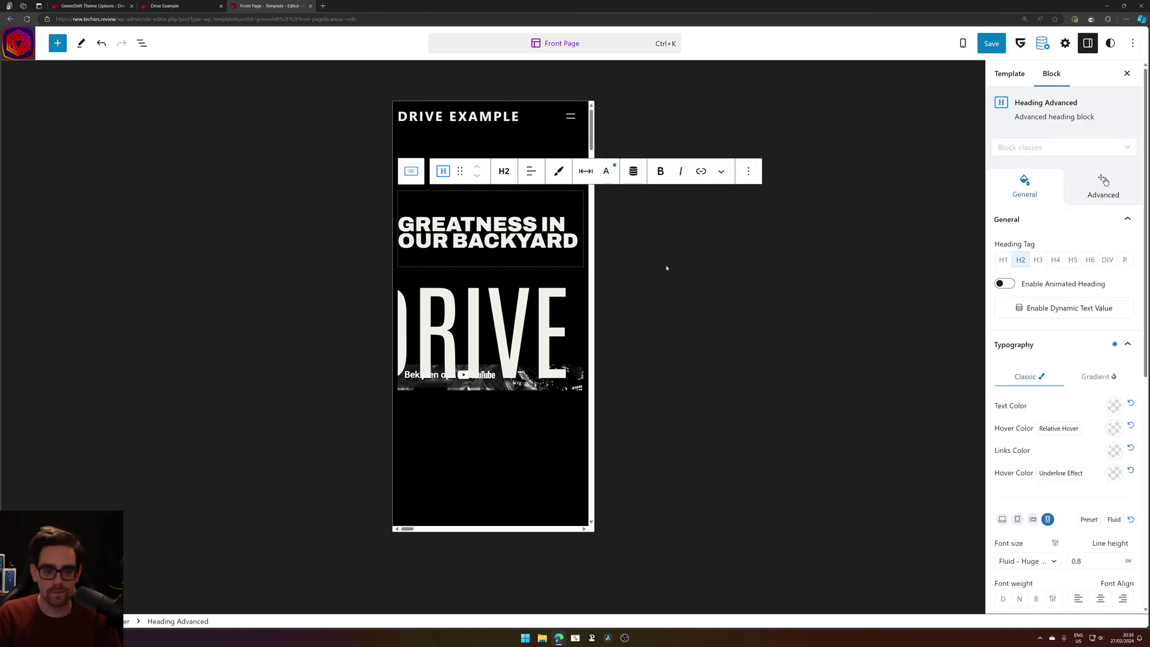
left_click(527, 144)
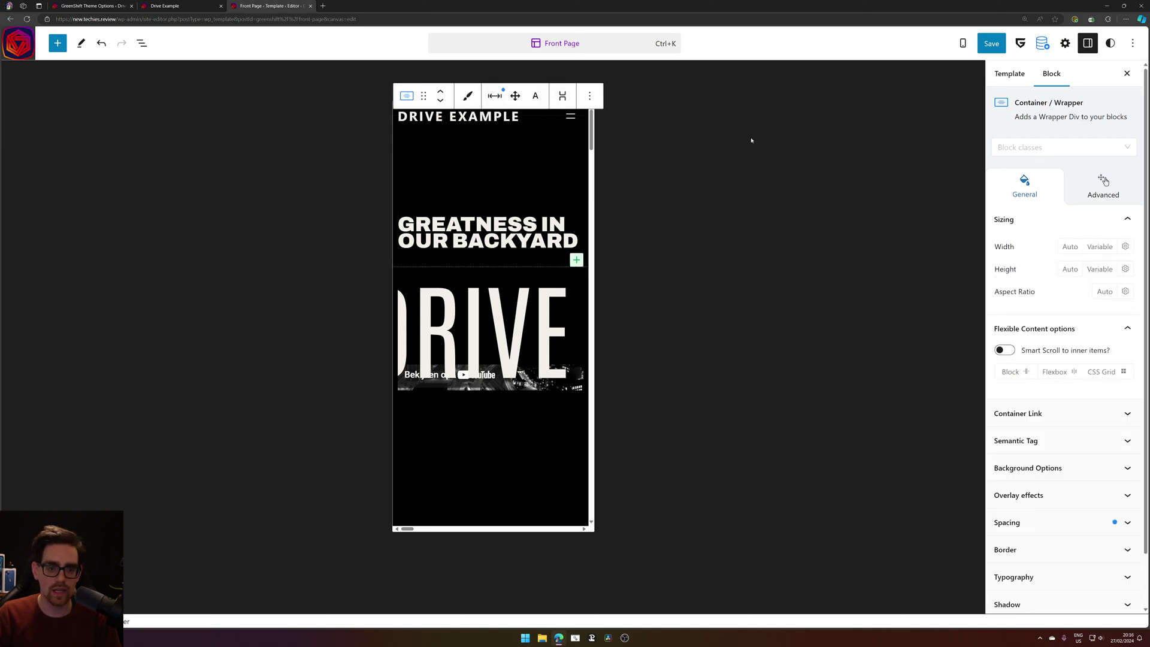
left_click(164, 5)
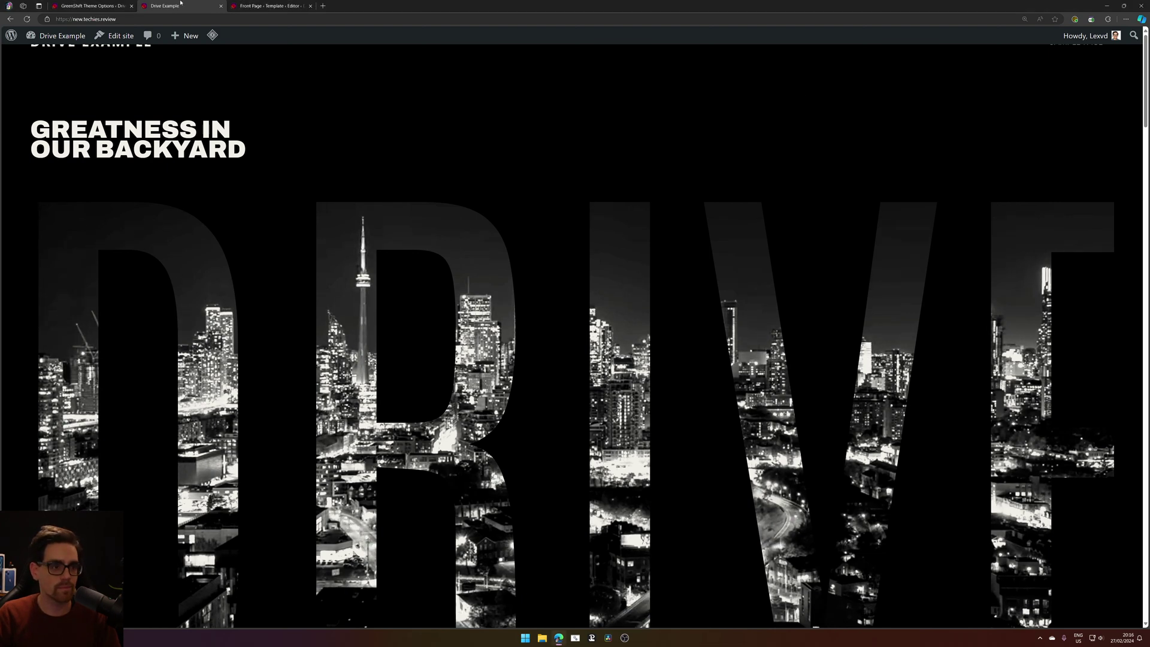
Split the live site into its own mobile-width window snapped beside the editor.
left_click_drag(165, 5, 433, 141)
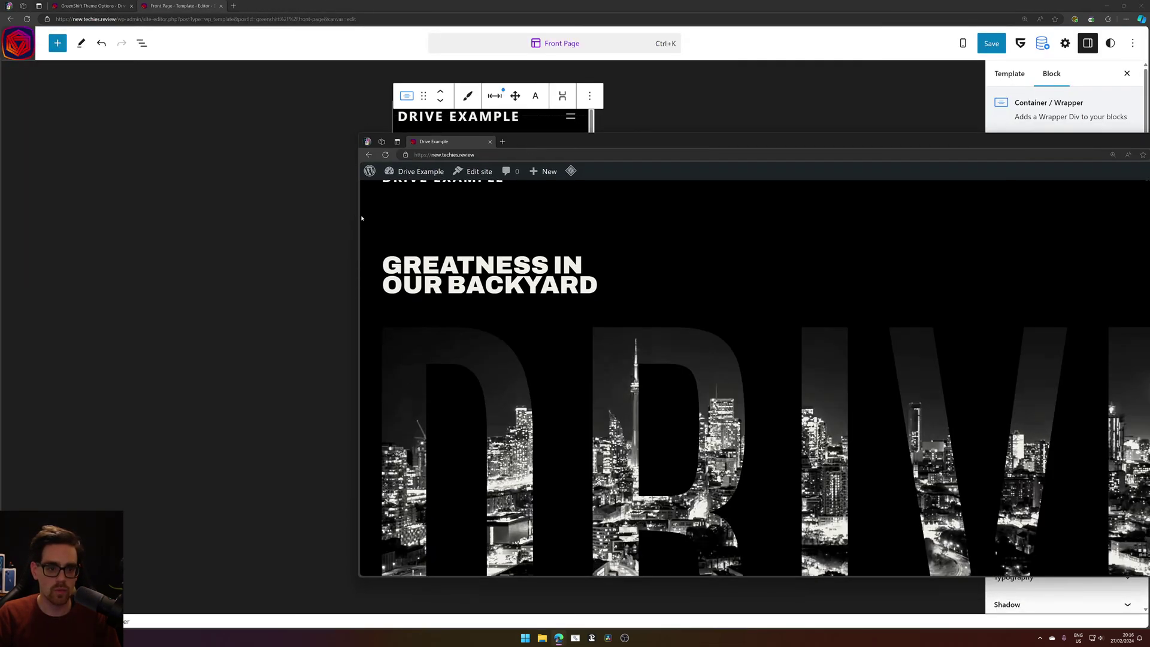
left_click_drag(358, 213, 854, 154)
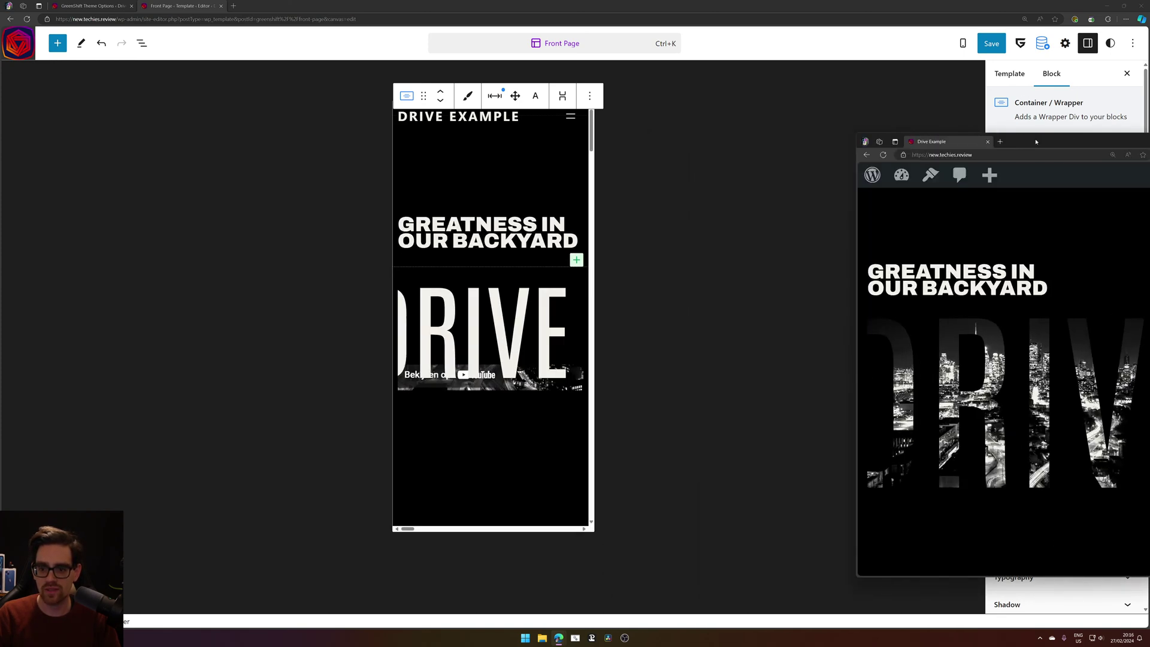
left_click_drag(1030, 141, 582, 63)
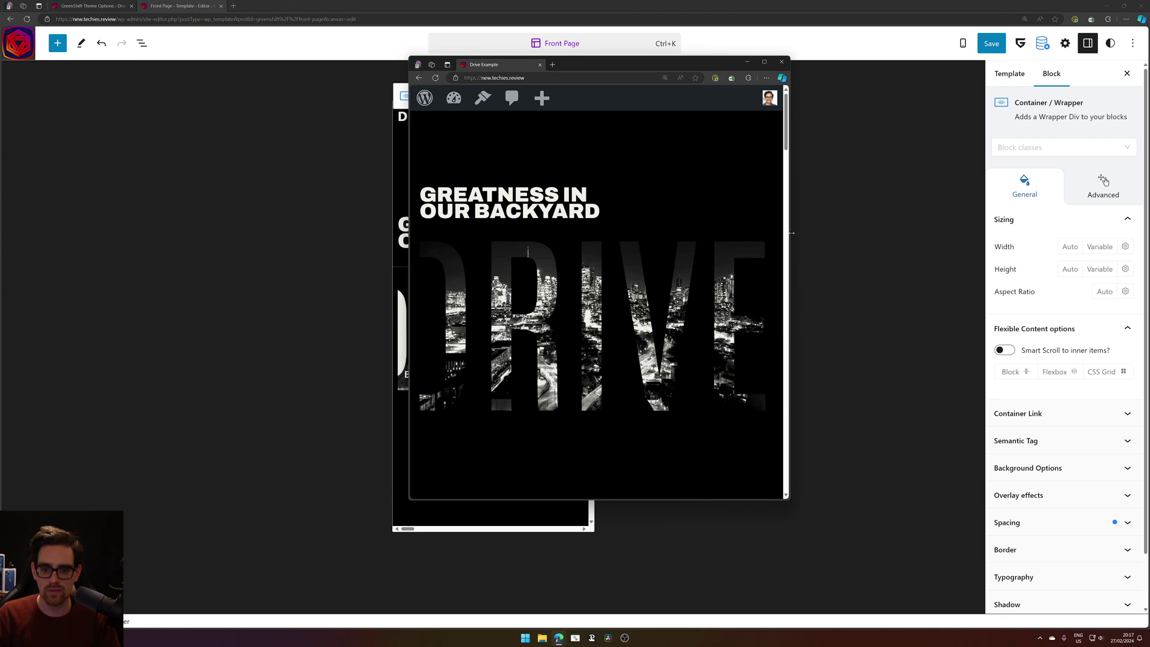
left_click_drag(784, 237, 1038, 189)
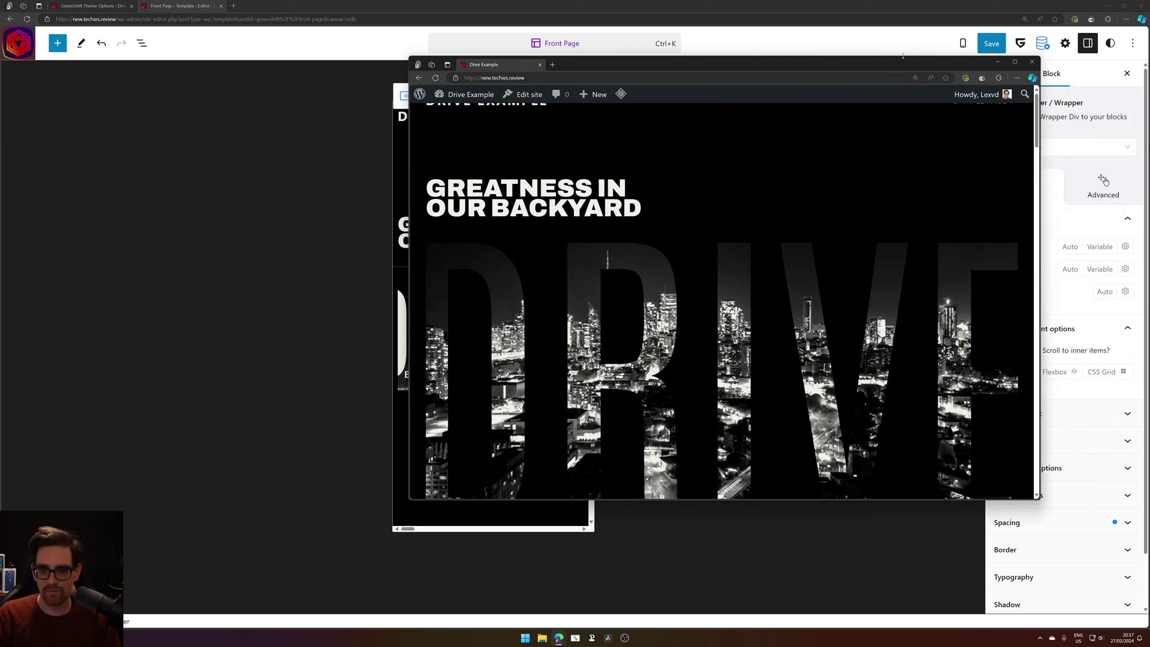
key("super+Right")
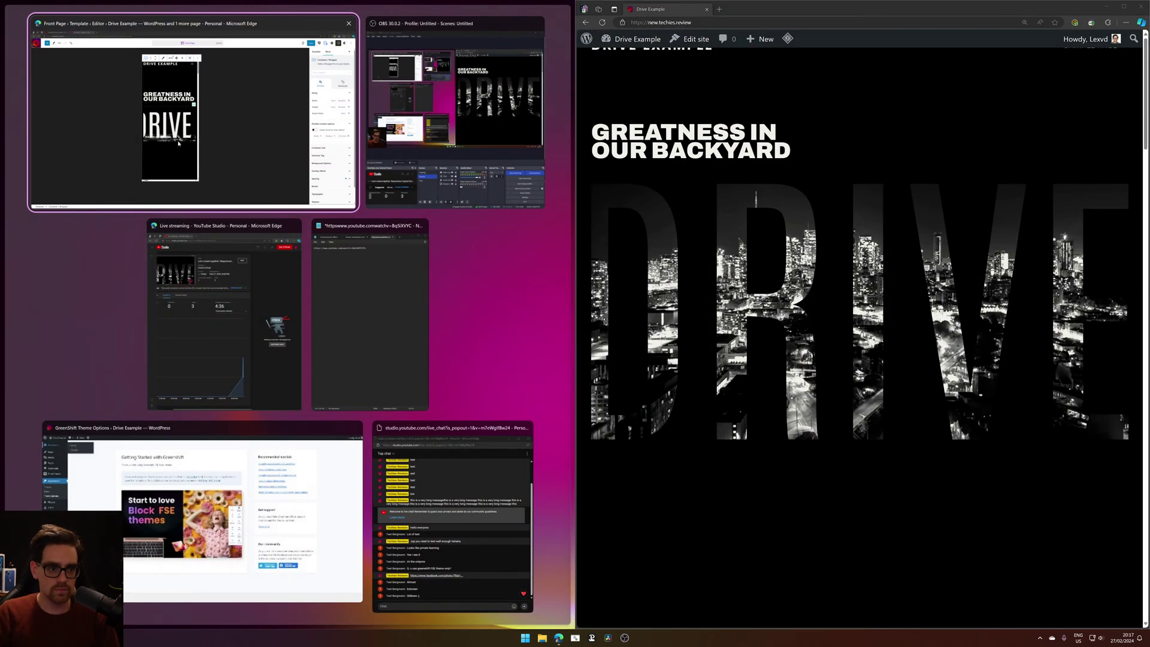
key("Return")
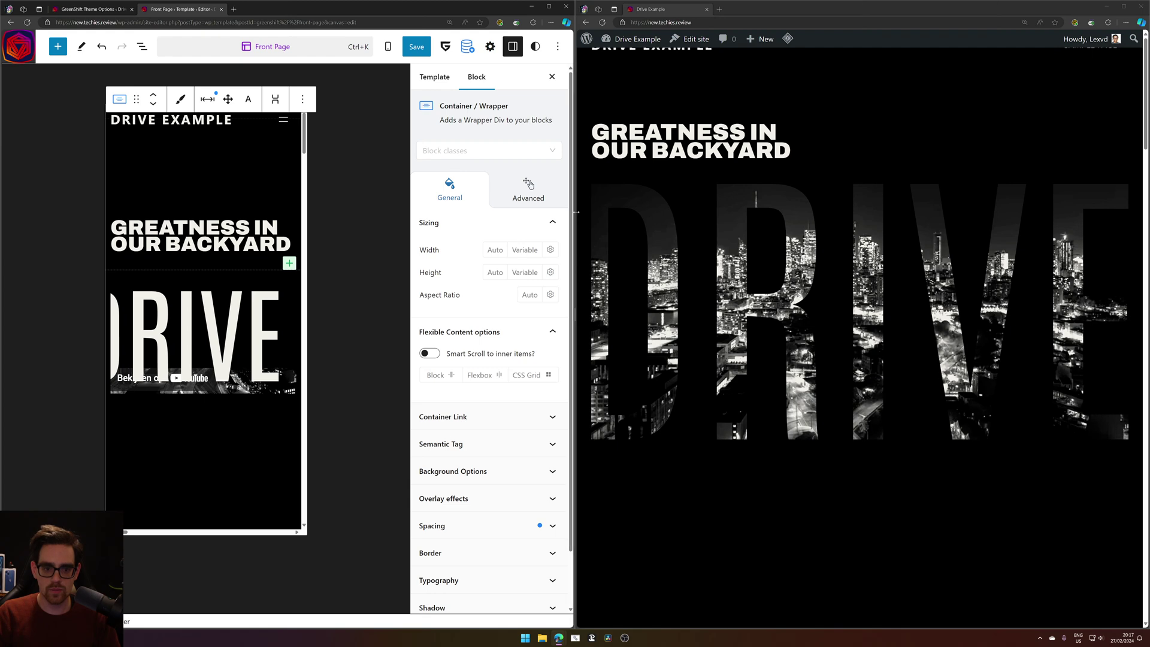
left_click_drag(573, 198, 916, 198)
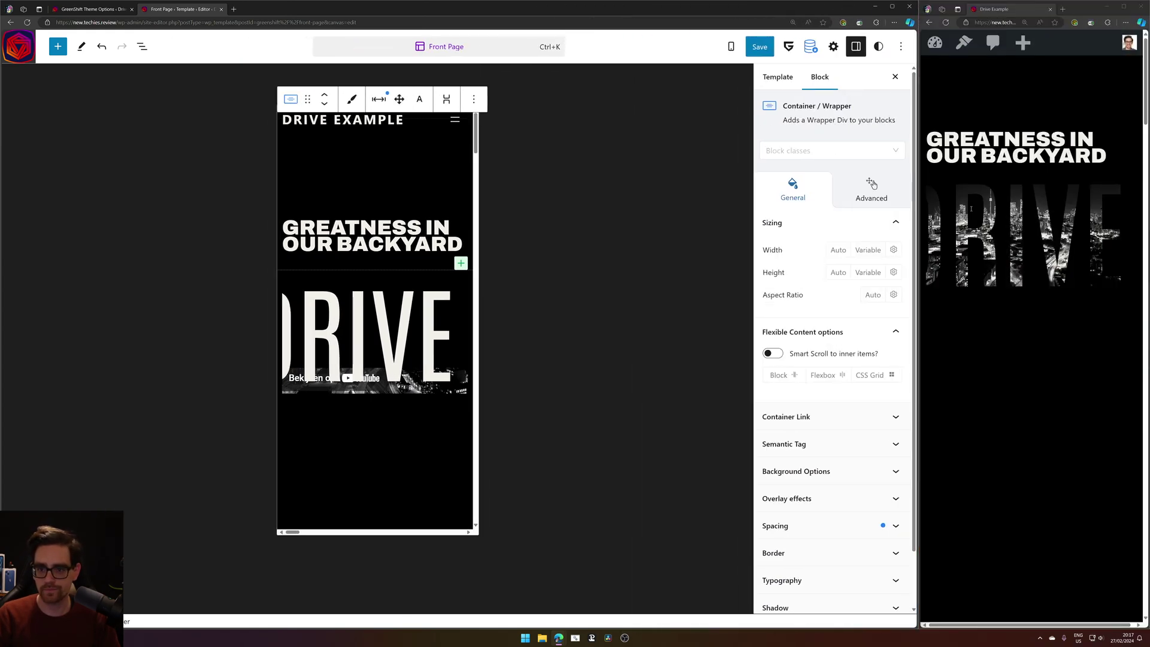
Reload the live site and adjust the editor width beside the mobile preview.
scroll(1041, 202, "down", 5)
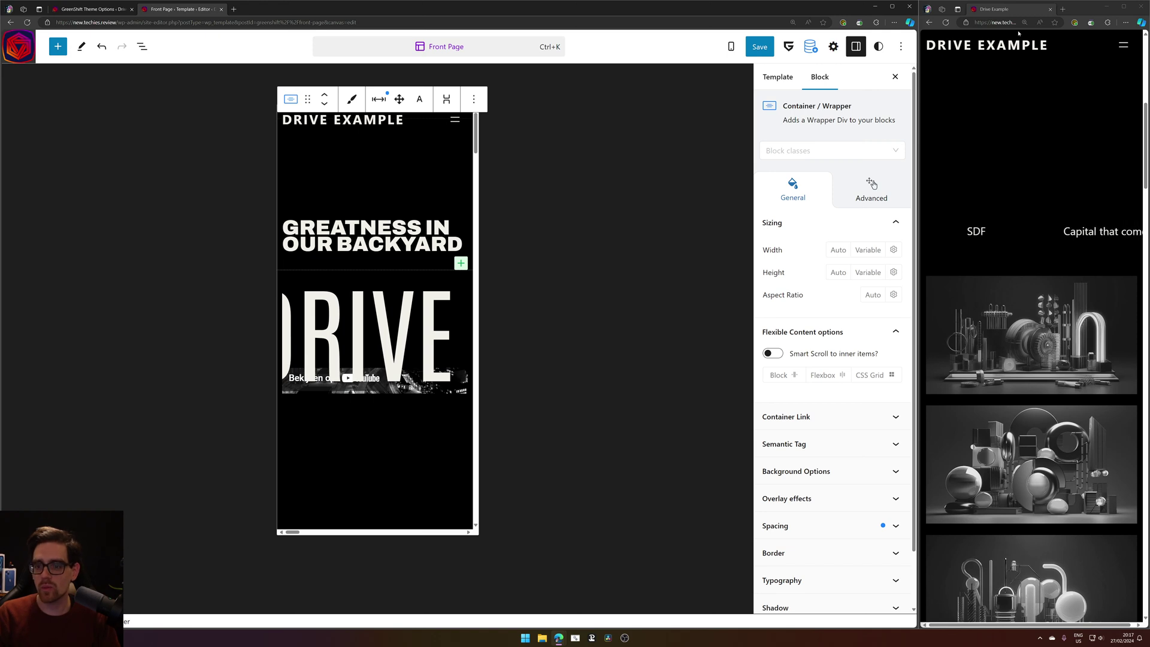
key("F5")
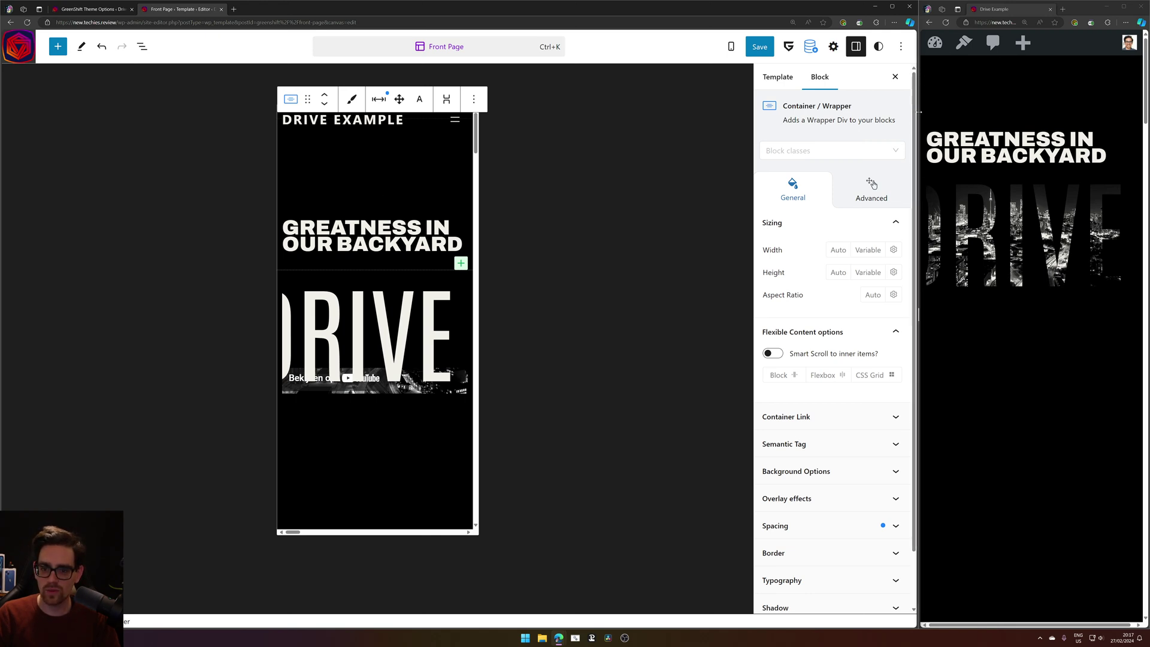
left_click_drag(911, 108, 802, 112)
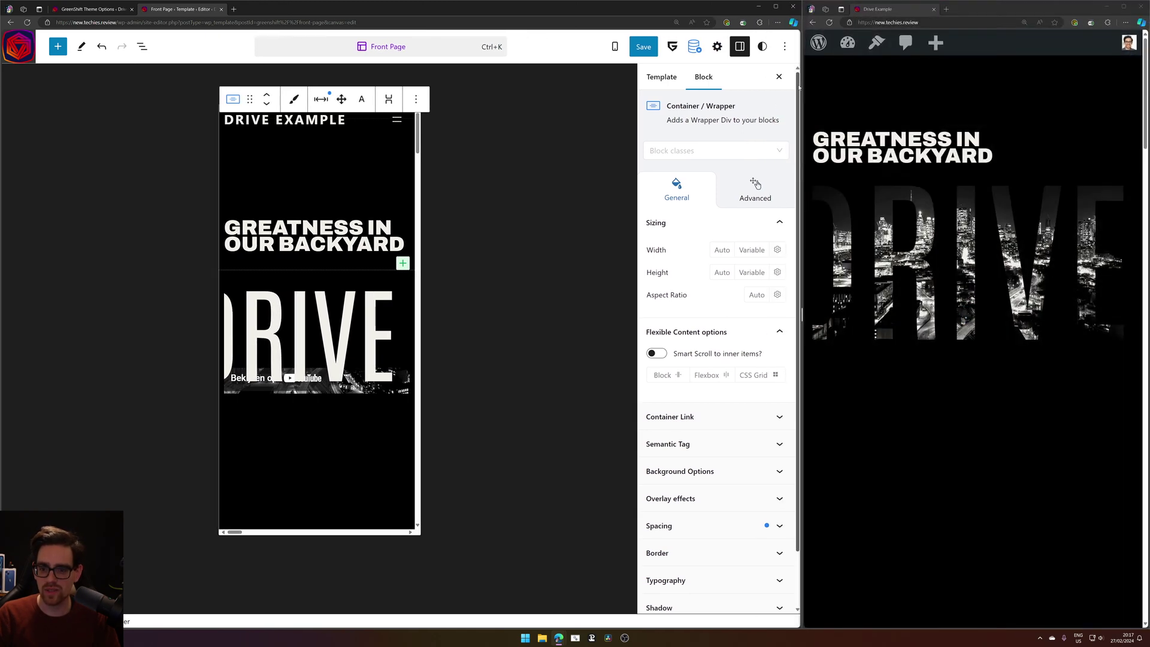
scroll(882, 183, "down", 5)
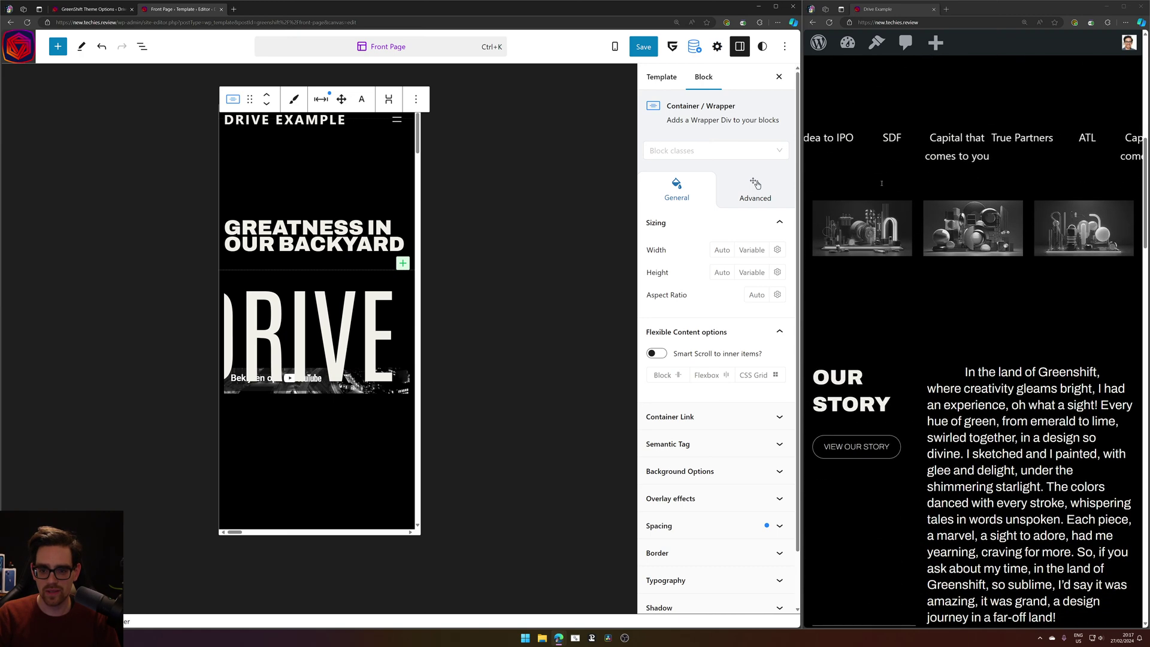
scroll(887, 186, "up", 9)
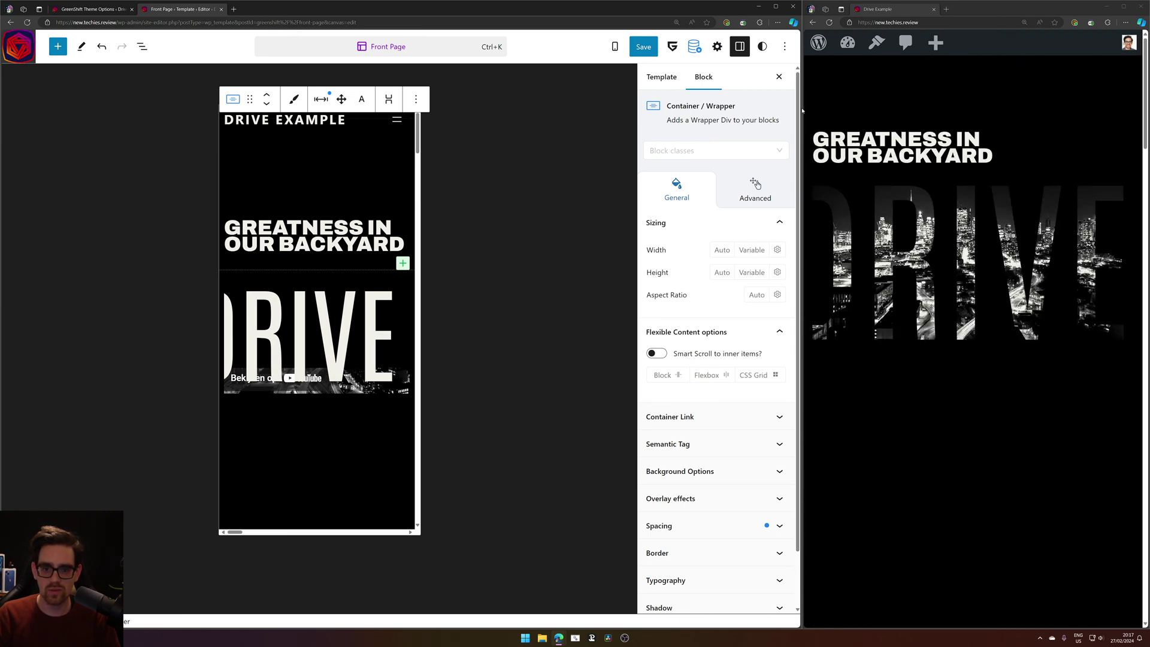
left_click_drag(803, 109, 954, 107)
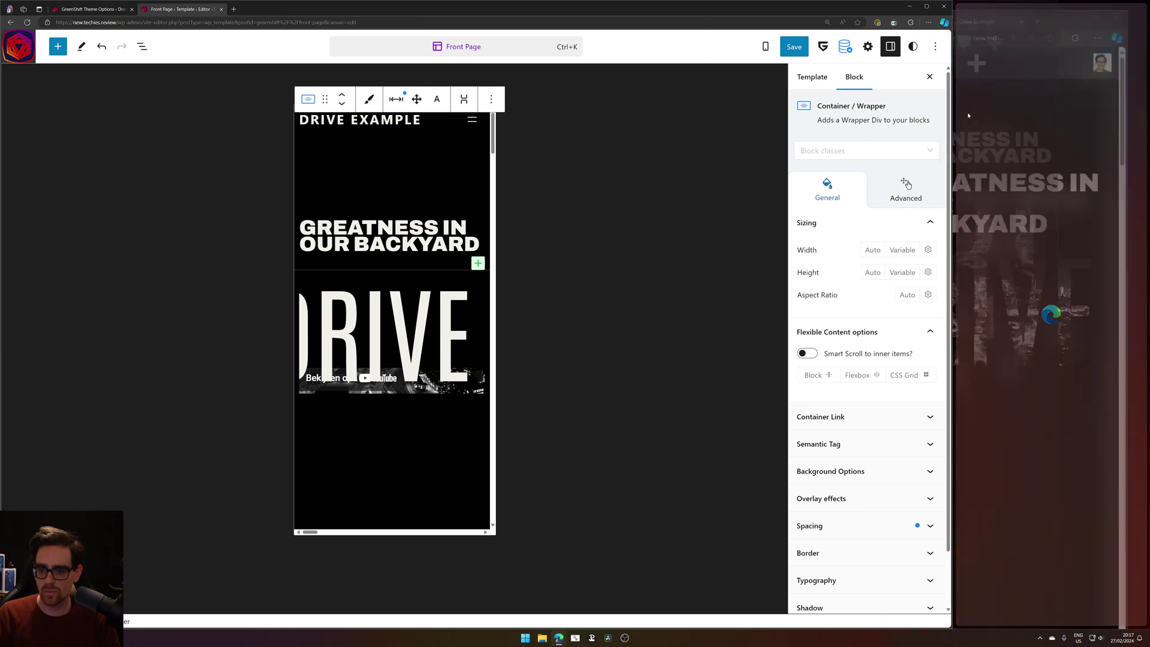
left_click(981, 21)
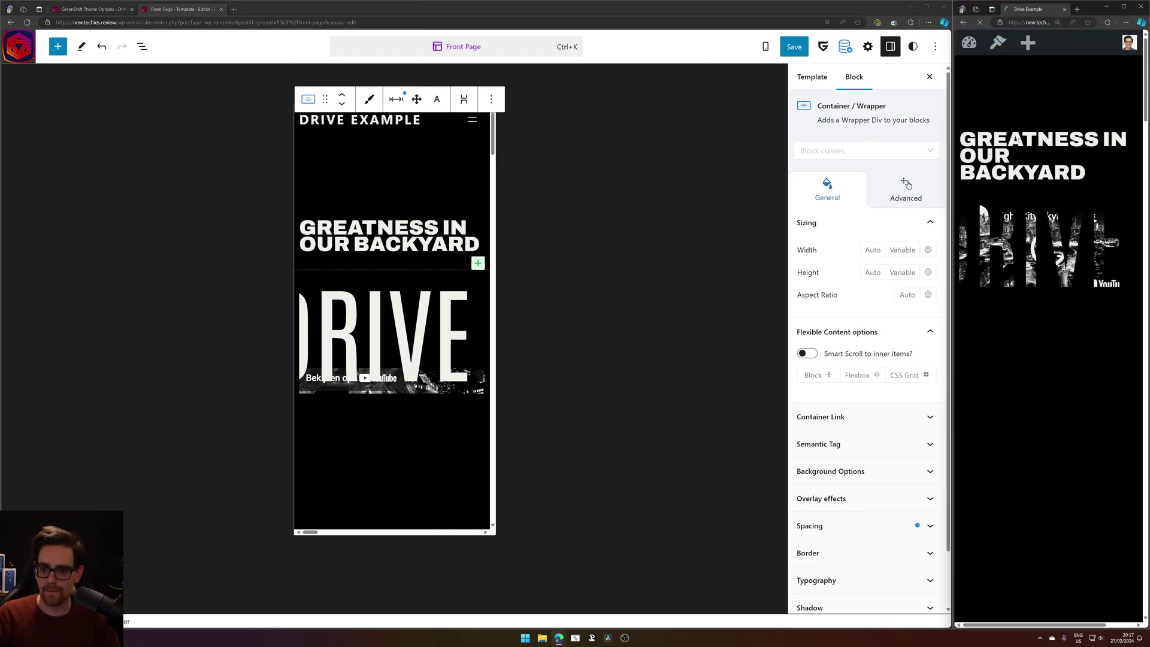
Open the hero wrapper's Spacing settings for margin and padding.
left_click_drag(993, 139, 1075, 162)
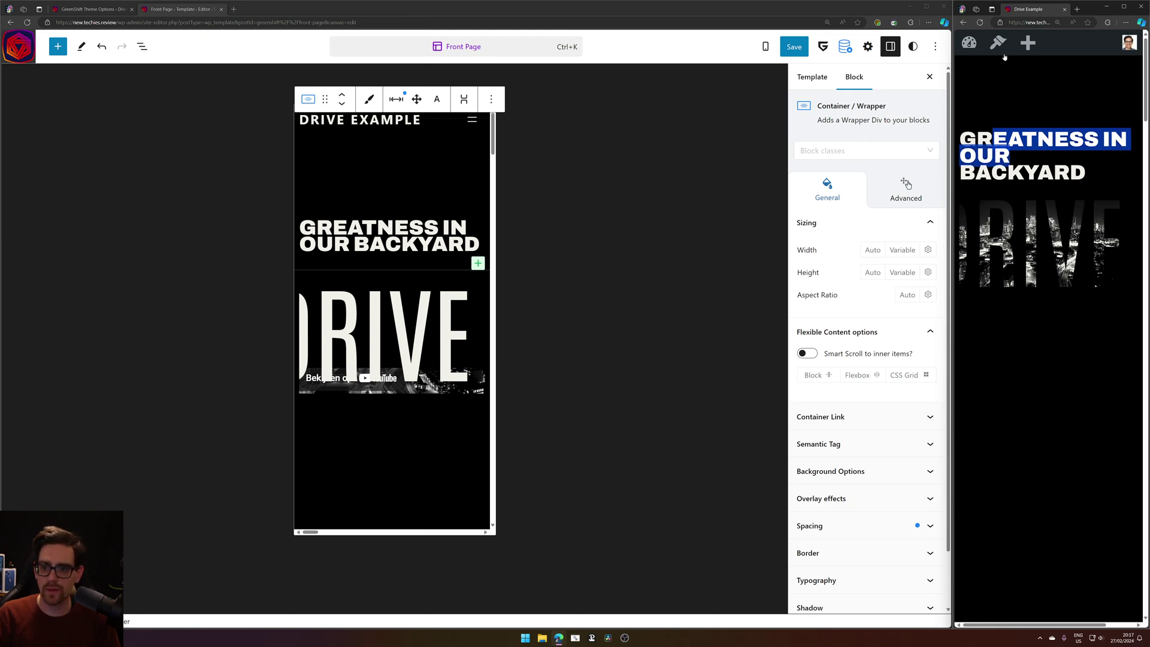
right_click(347, 174)
key("Escape")
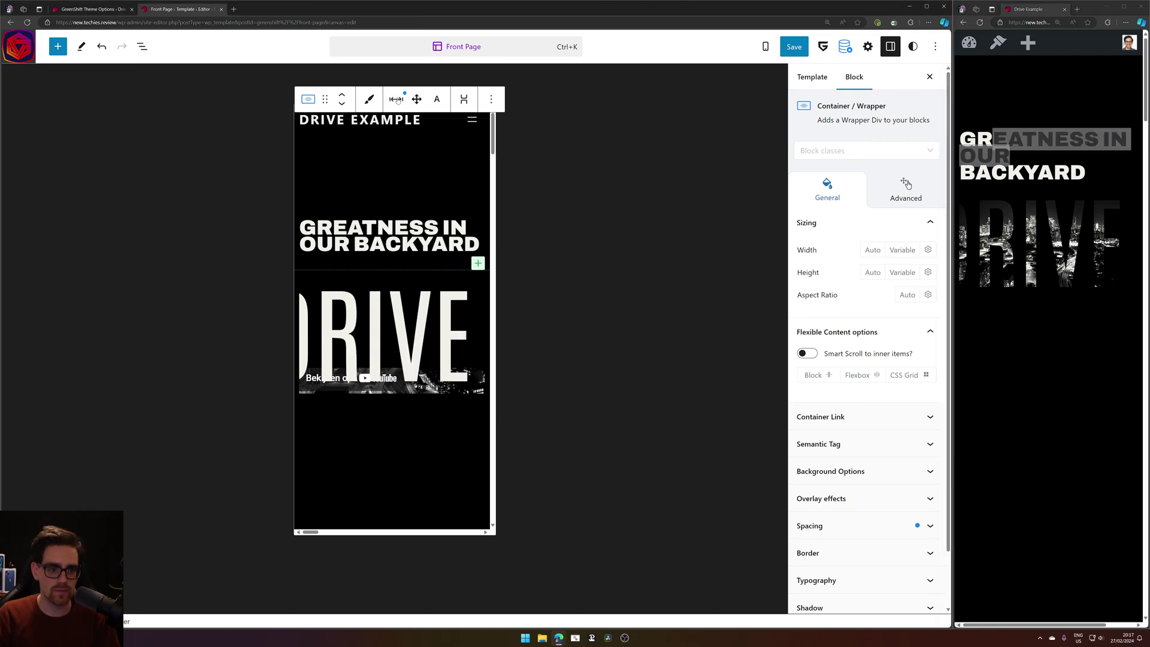
left_click(398, 100)
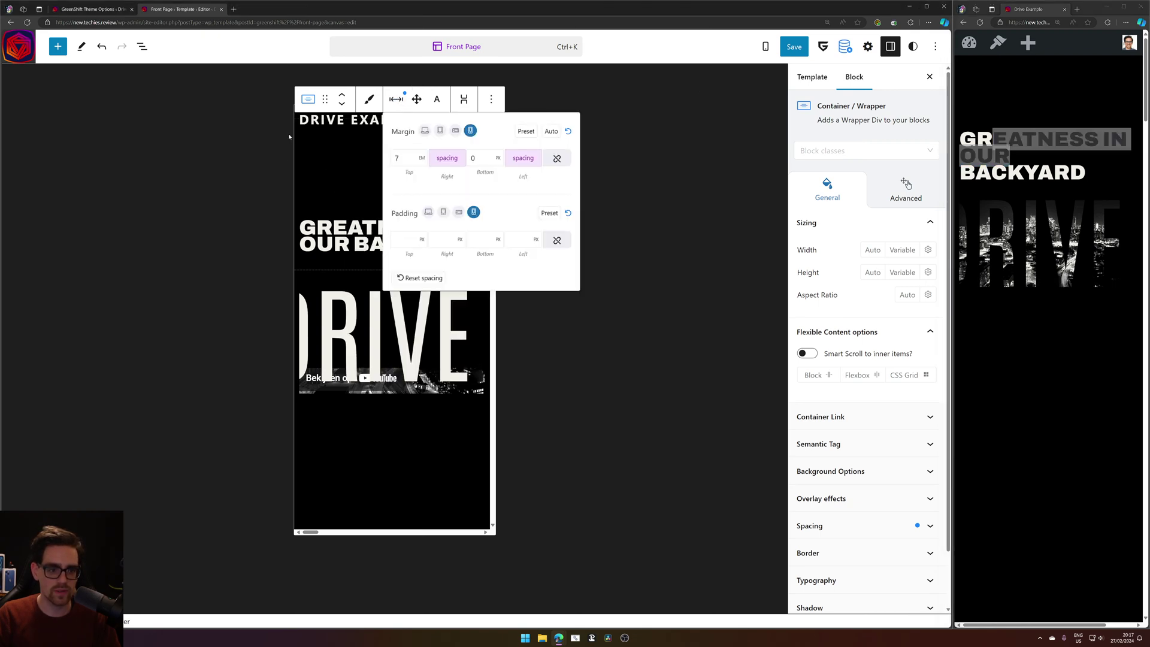
Change the wrapper's Top margin from 7 to 2, keeping EM units, and save the Front Page template.
left_click(400, 160)
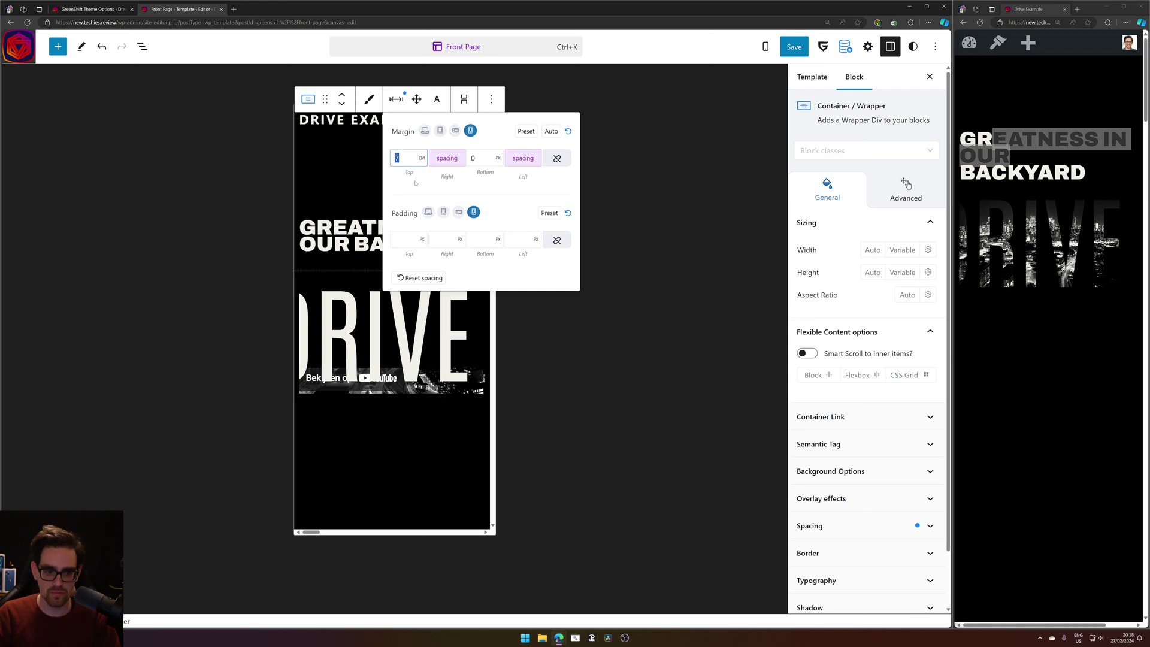
left_click(422, 157)
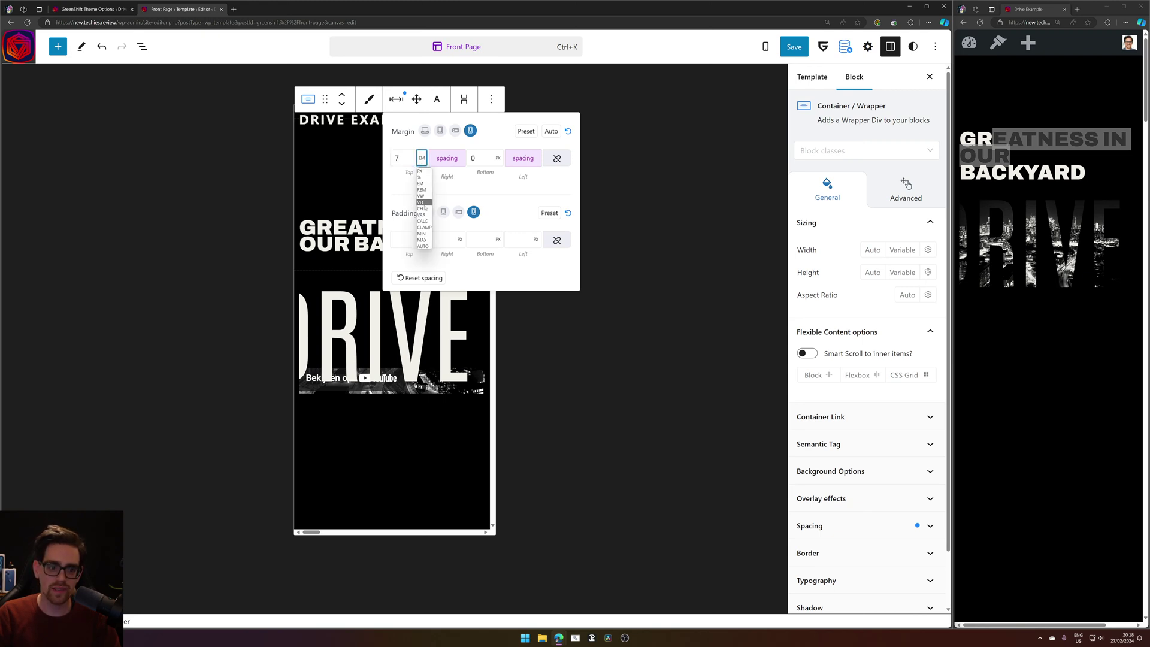
left_click(455, 174)
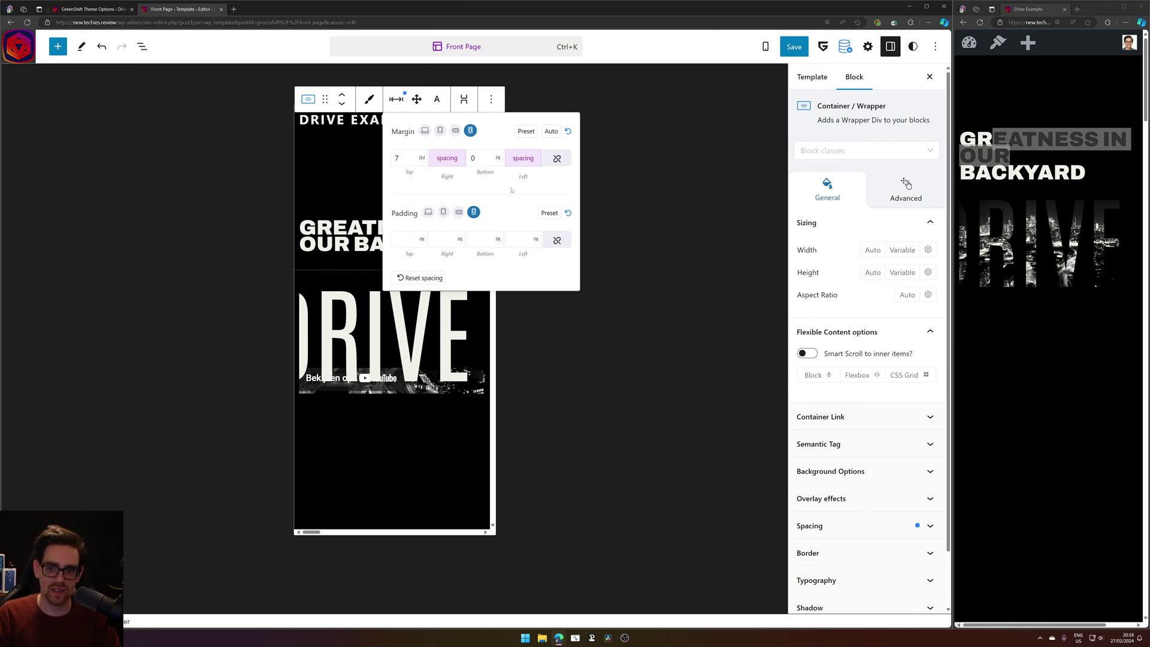
left_click_drag(409, 154, 393, 156)
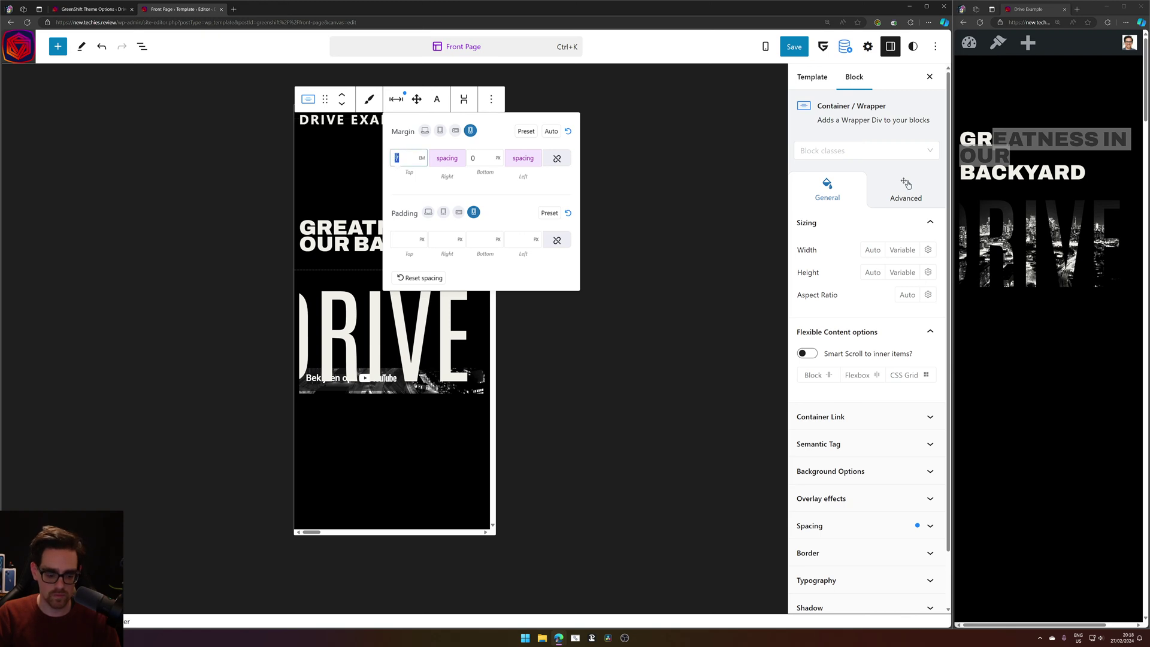
type("2")
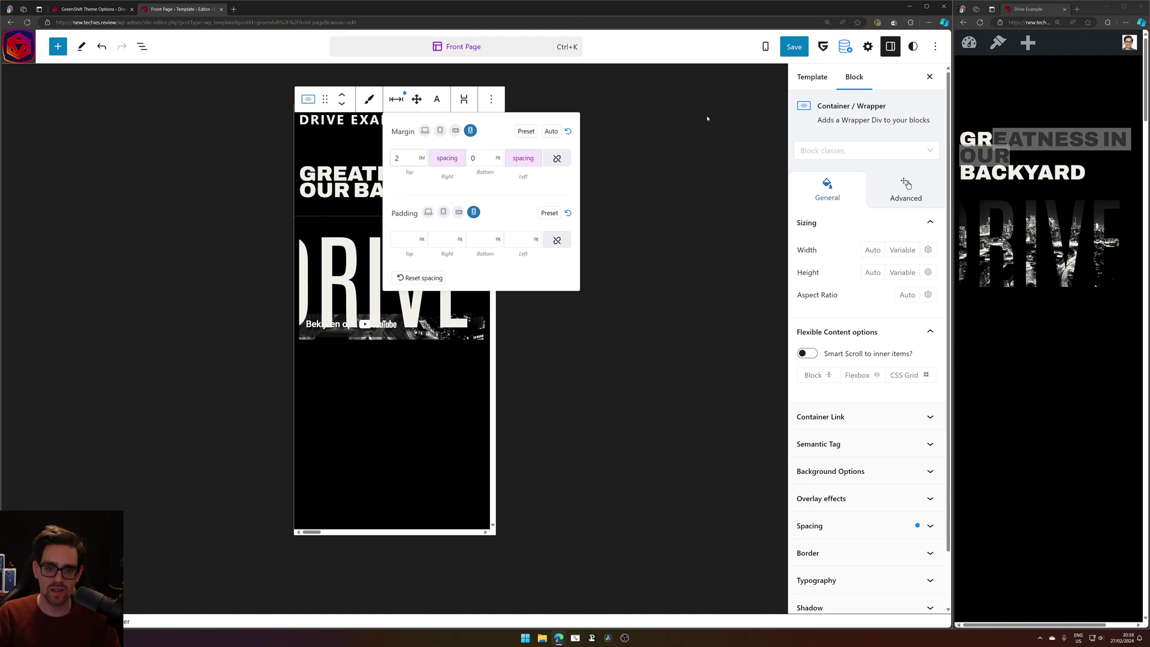
left_click(794, 46)
left_click(834, 47)
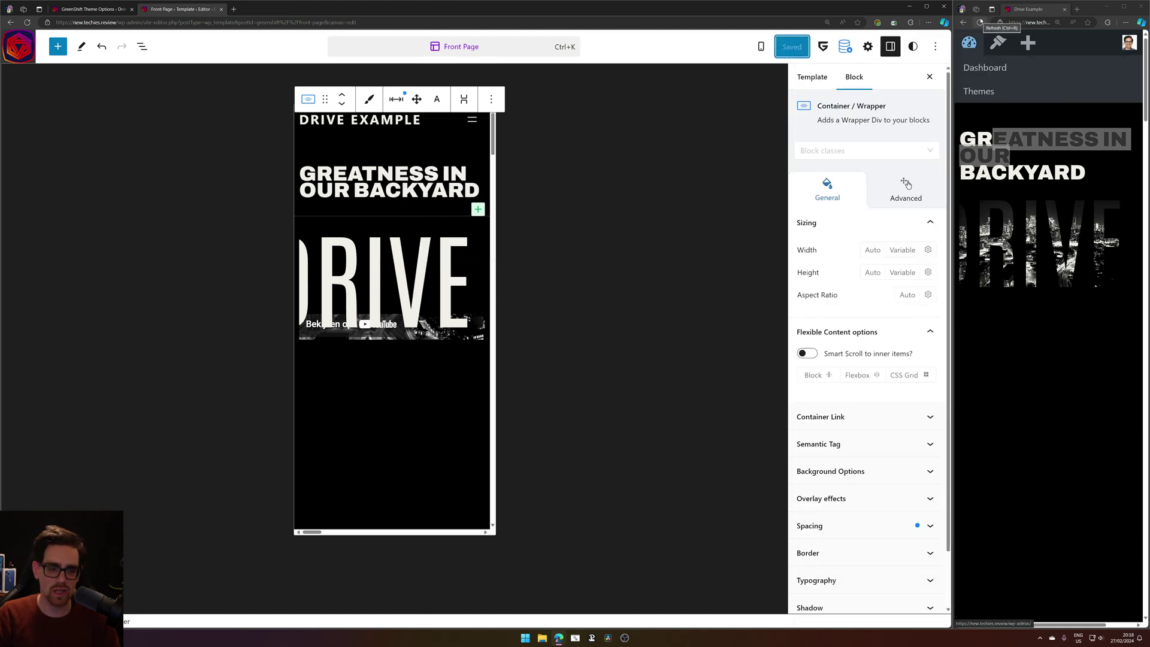
Reload the preview and load the copied site URL in a new private window.
left_click(980, 23)
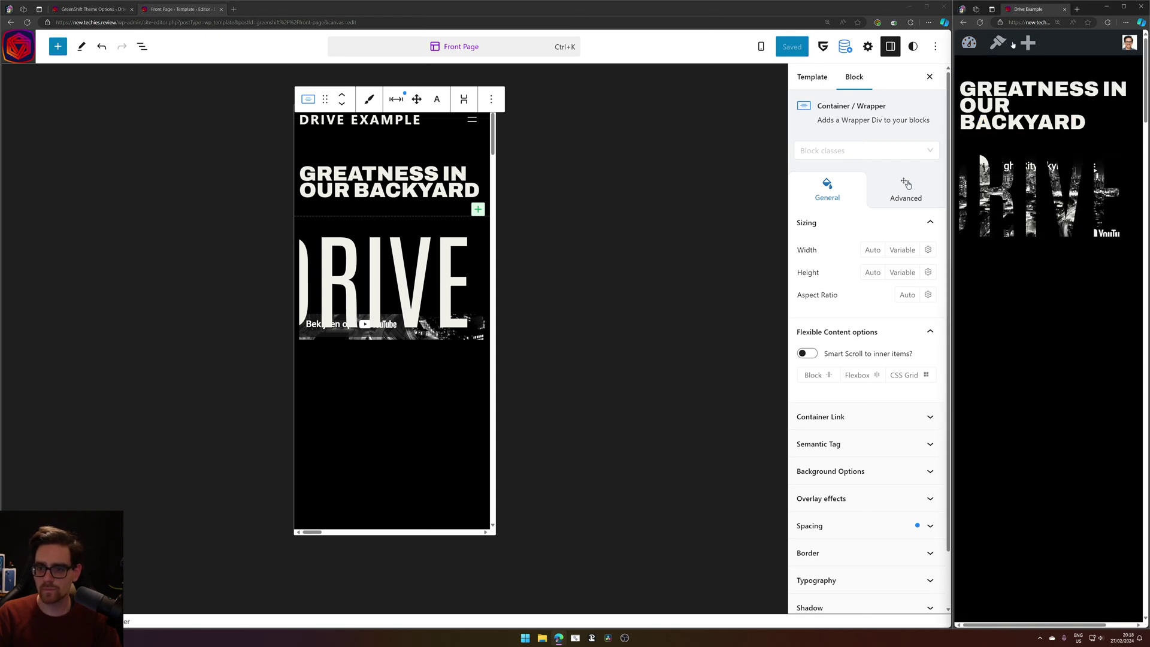
left_click(1021, 24)
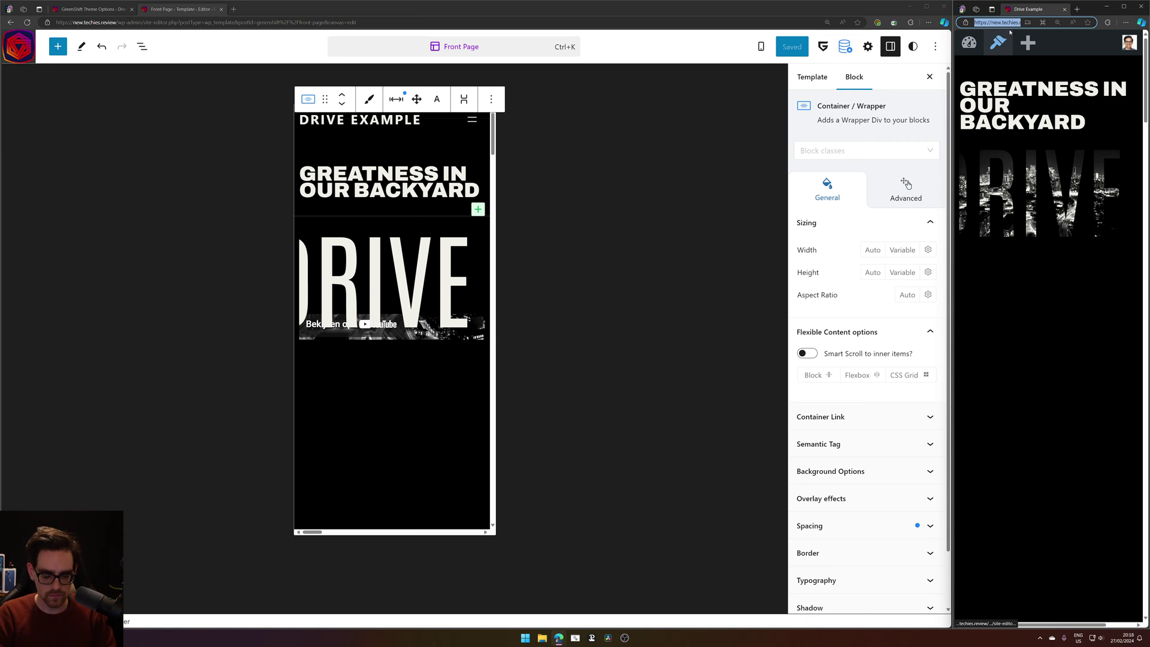
key("ctrl+shift+n")
type("https://new.techies.review/")
key("Return")
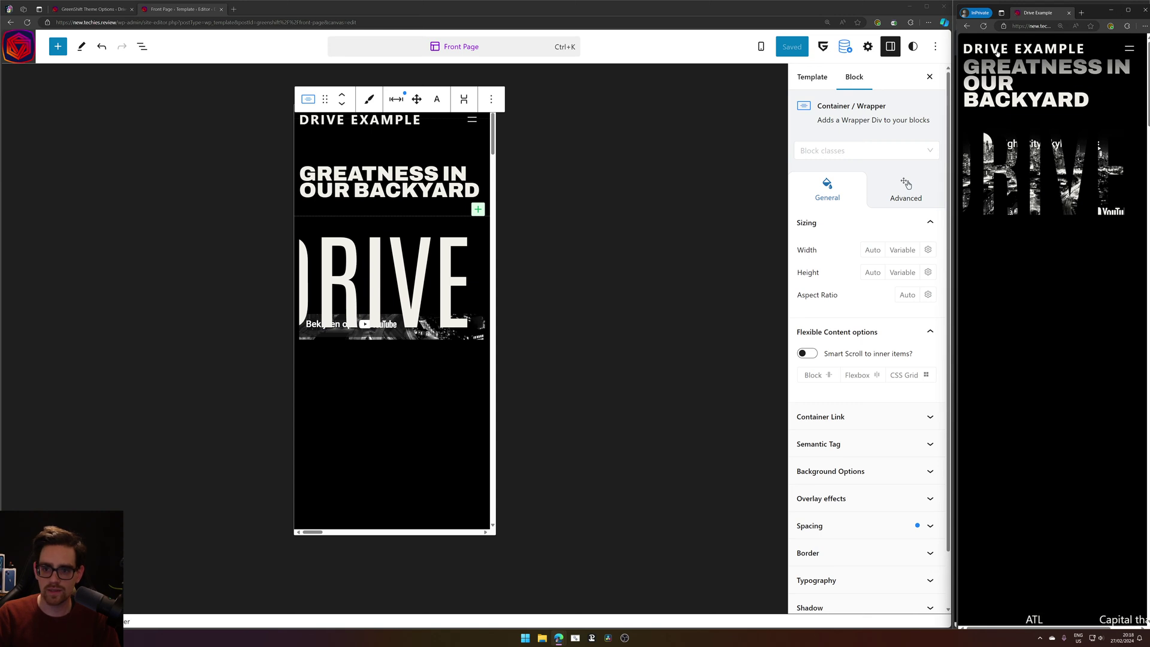
Inspect the wrapper spacing and the Greatness in our backyard and DRIVE headings, then select the parent wrapper.
left_click(396, 99)
left_click(348, 140)
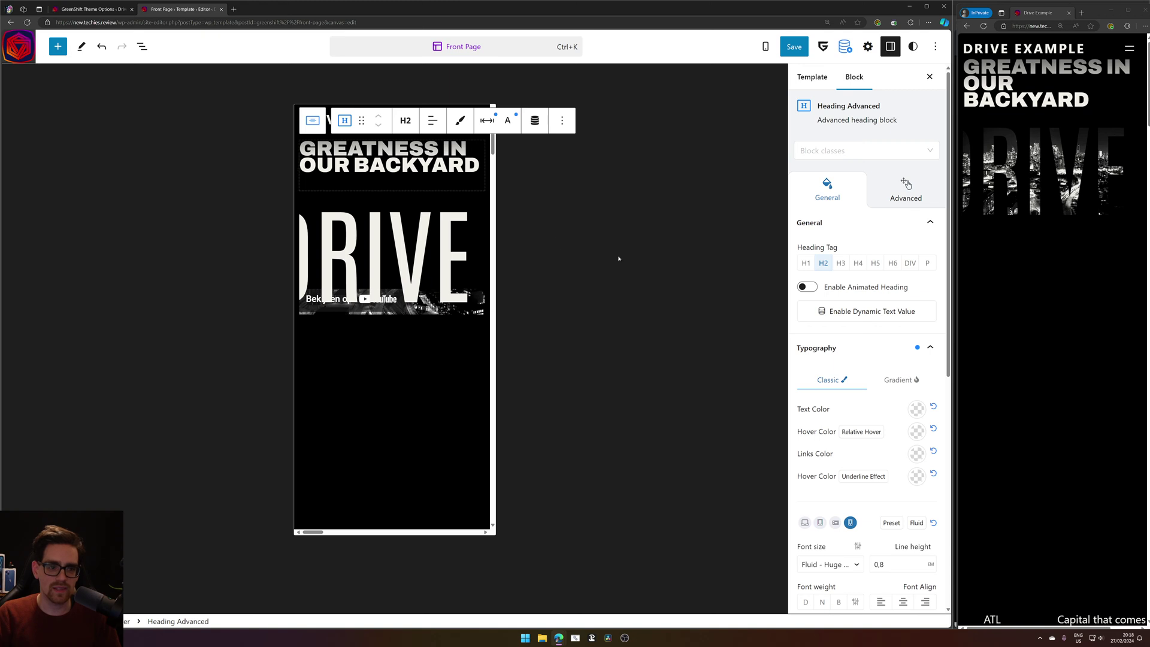
left_click(375, 448)
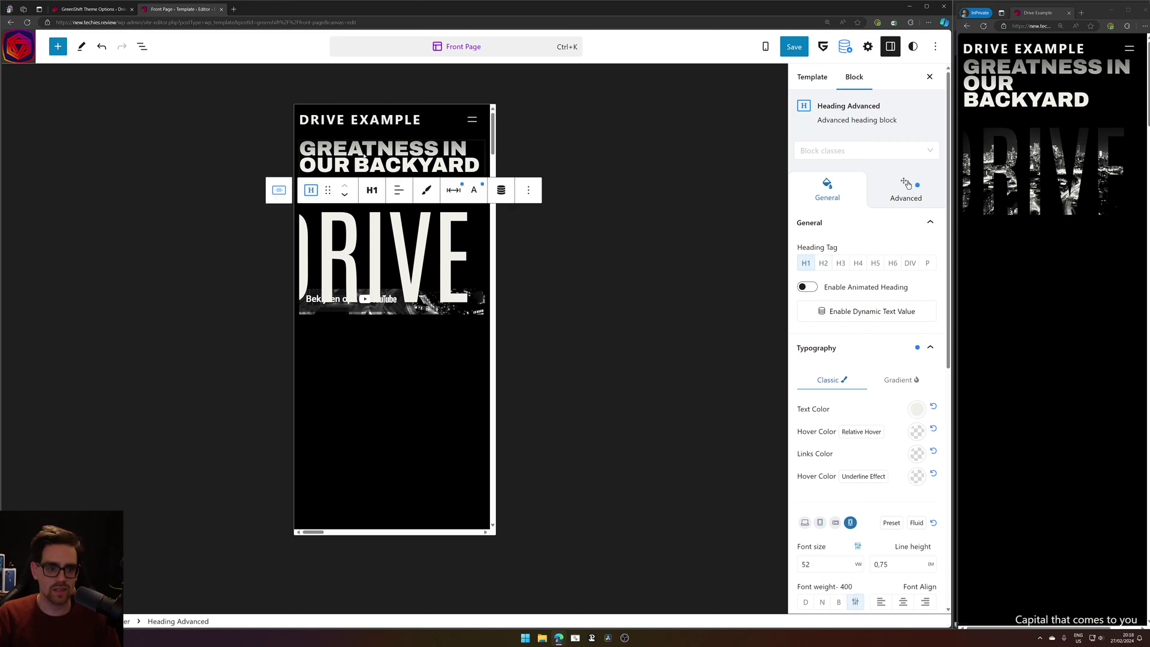
left_click(311, 118)
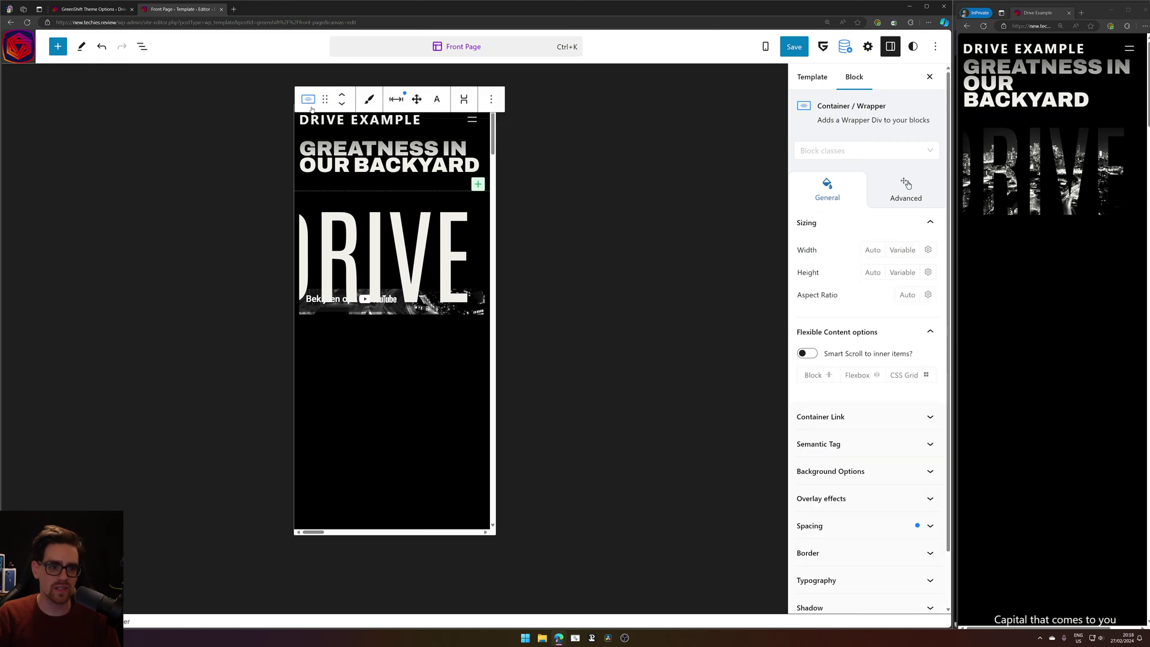
Set the wrapper's mobile Top margin to 3 em, save the template and reload the live preview.
left_click(308, 98)
left_click(308, 99)
left_click(395, 99)
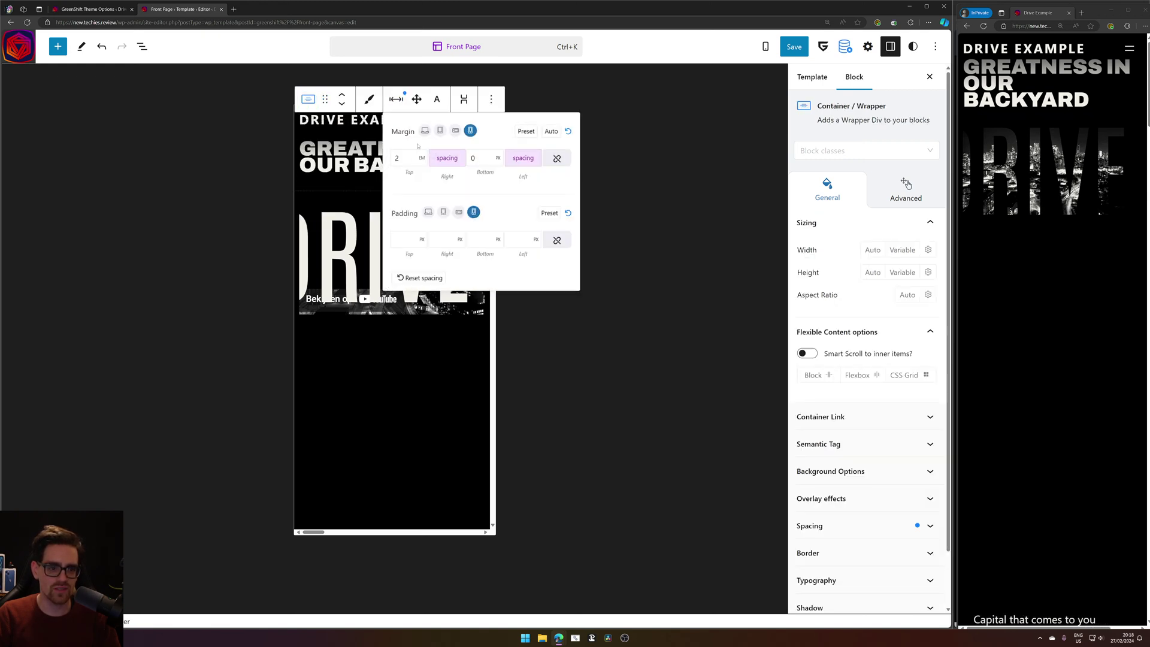
key("BackSpace")
type("3")
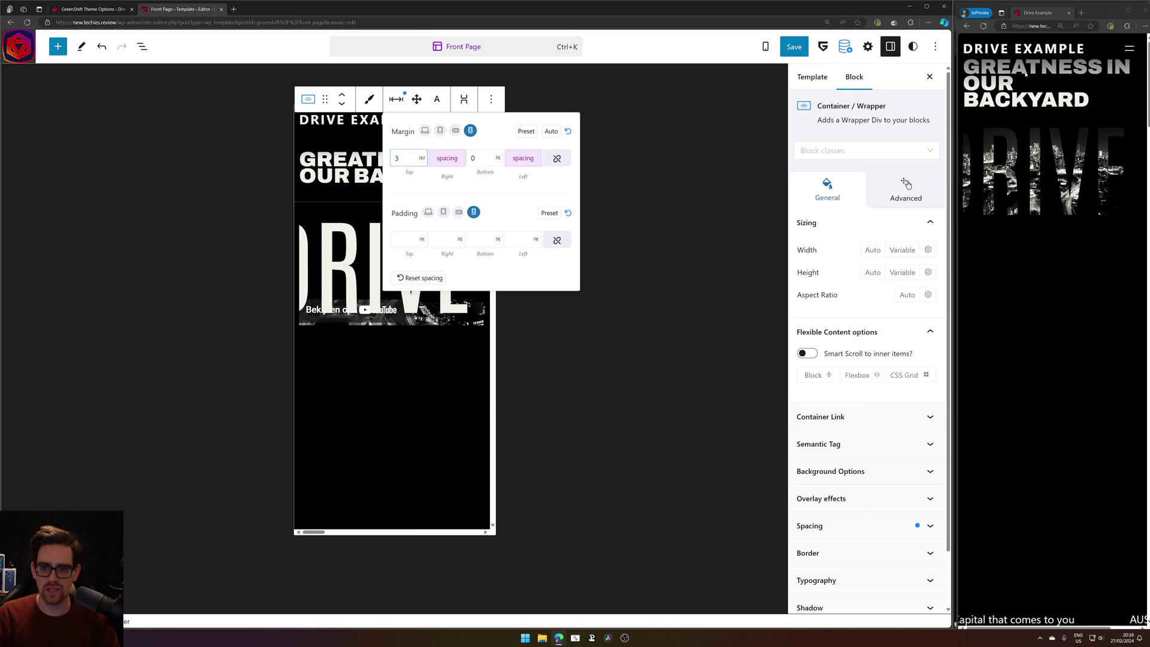
left_click(795, 46)
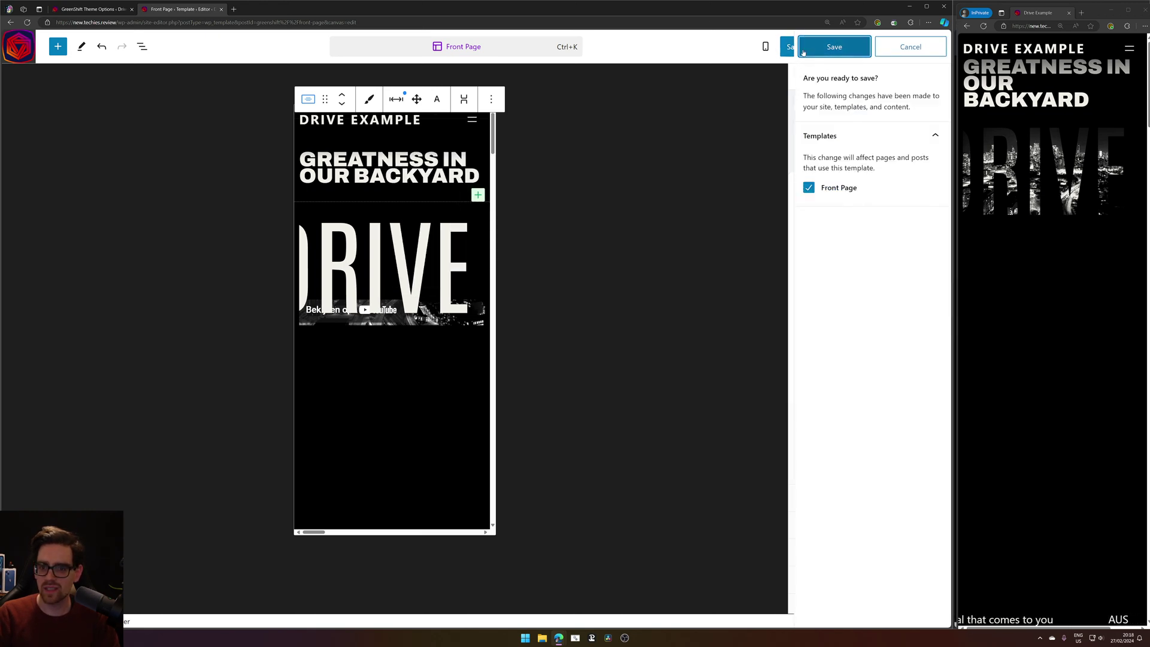
left_click(805, 48)
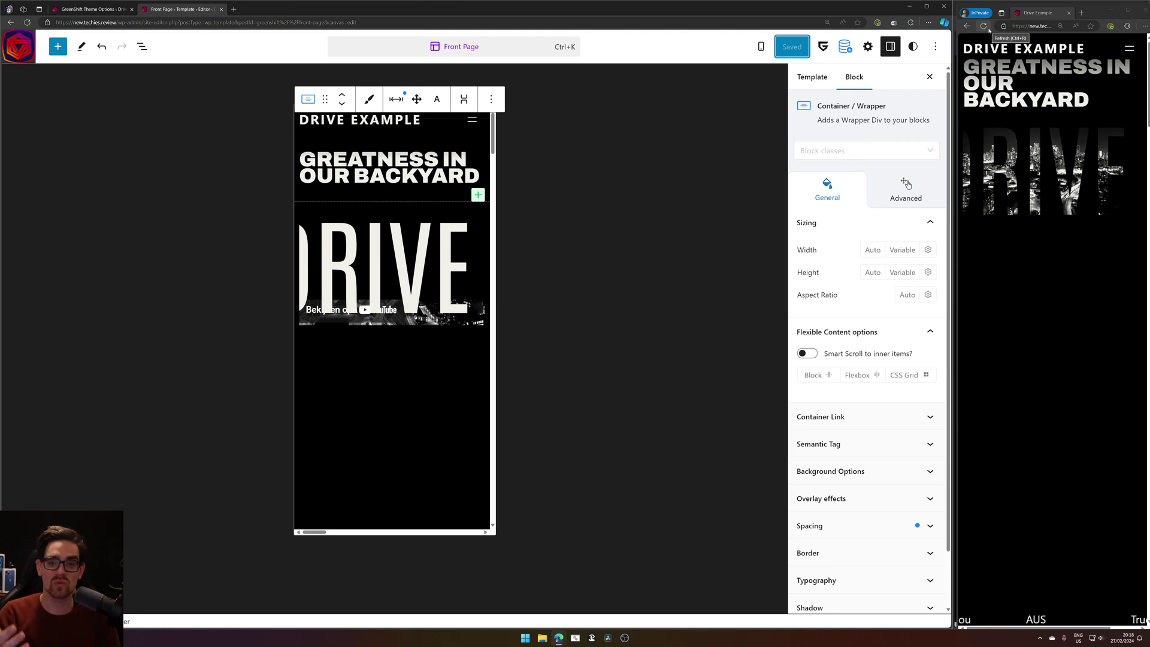
left_click(989, 29)
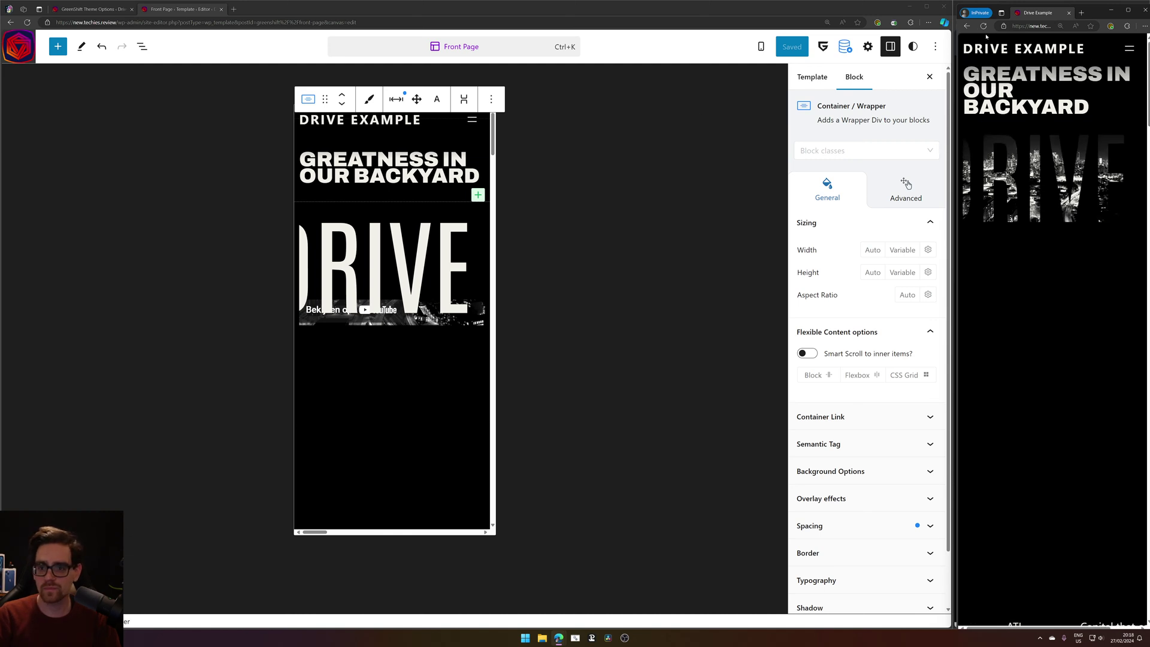
left_click(983, 26)
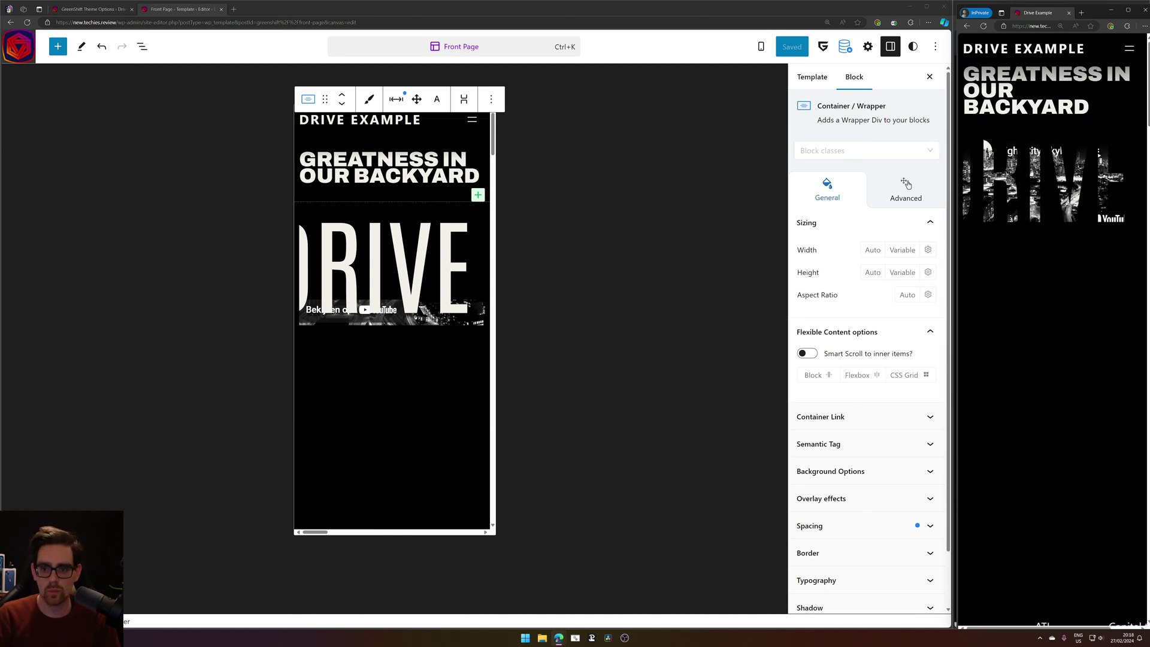
Raise the Top margin to 4 em, save again and refresh the live preview.
left_click(396, 99)
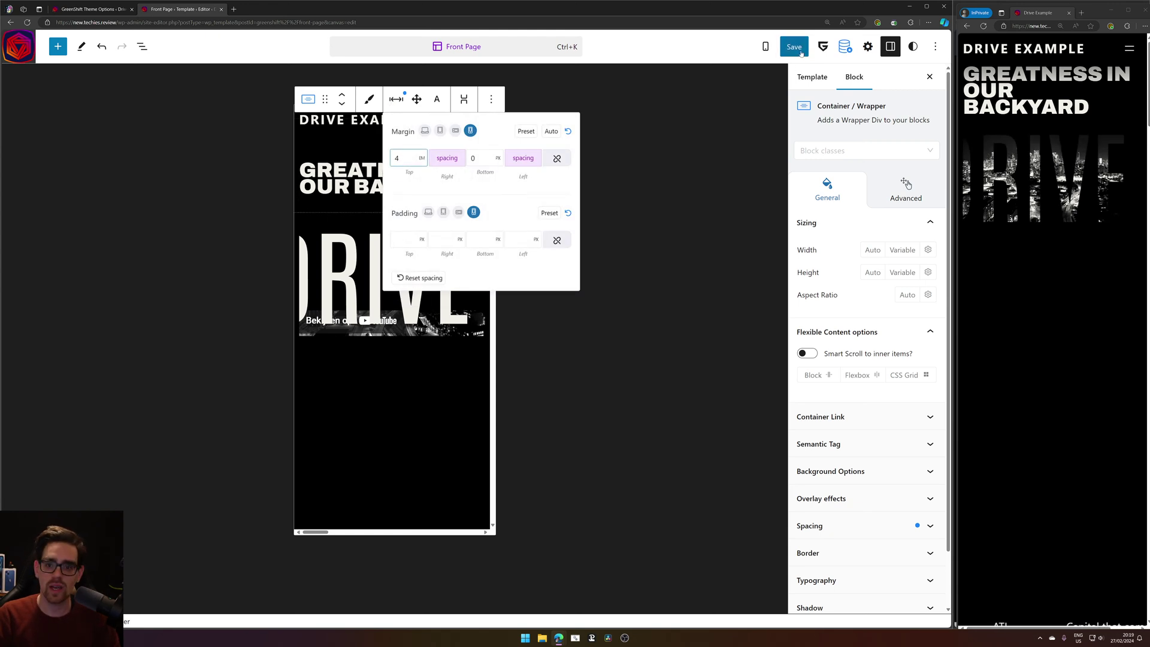
left_click(792, 47)
left_click(848, 50)
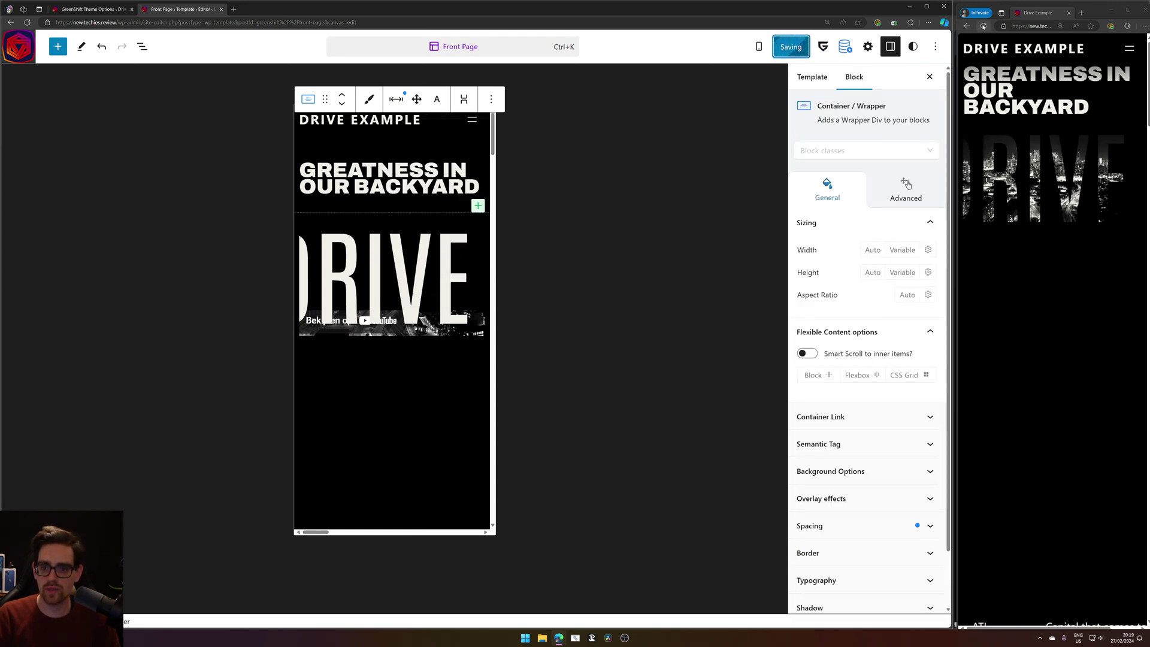
left_click(1012, 124)
key("F5")
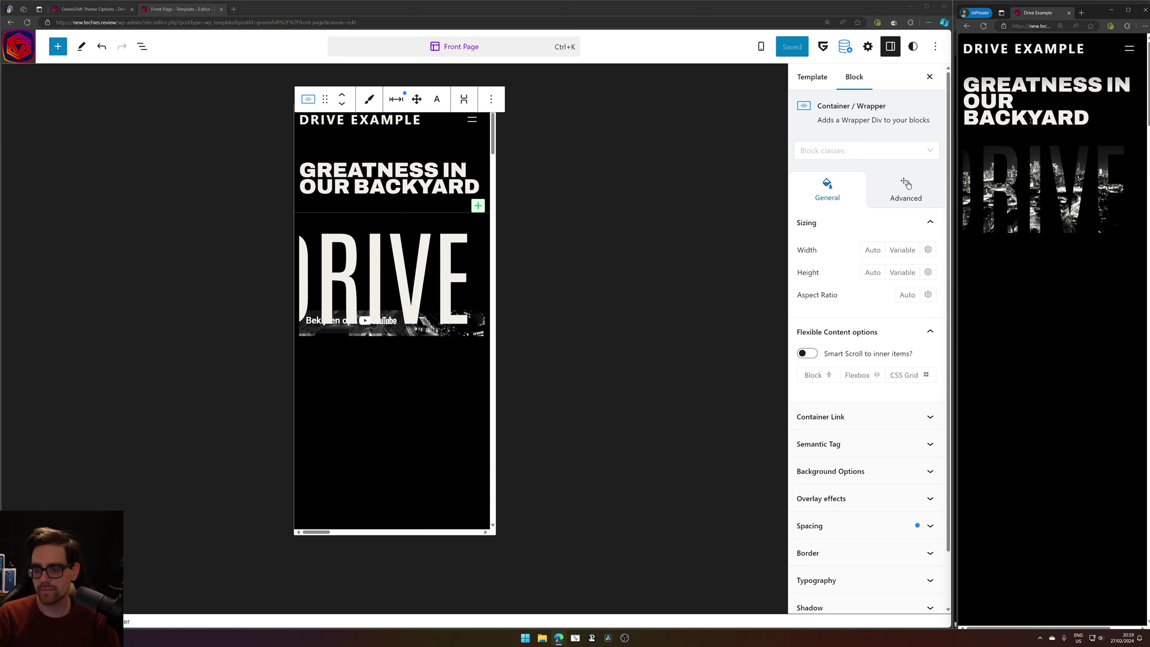
Set the GREATNESS IN OUR BACKYARD heading's font size to the Fluid - Huge theme preset.
left_click(460, 187)
scroll(859, 329, "down", 5)
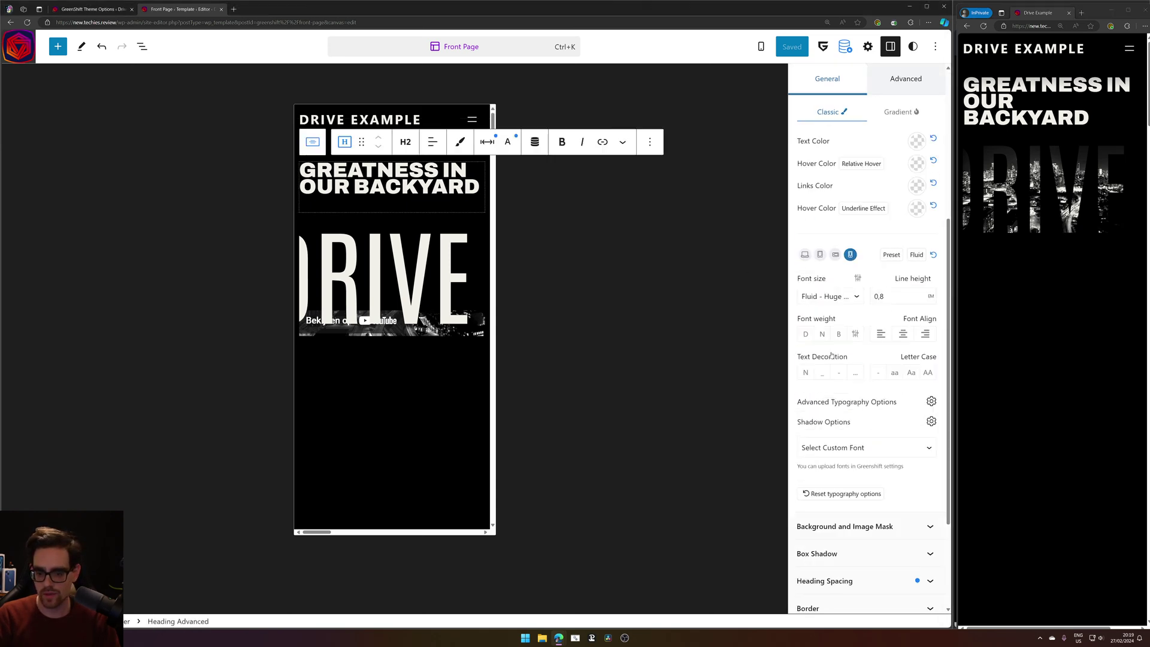
left_click(859, 234)
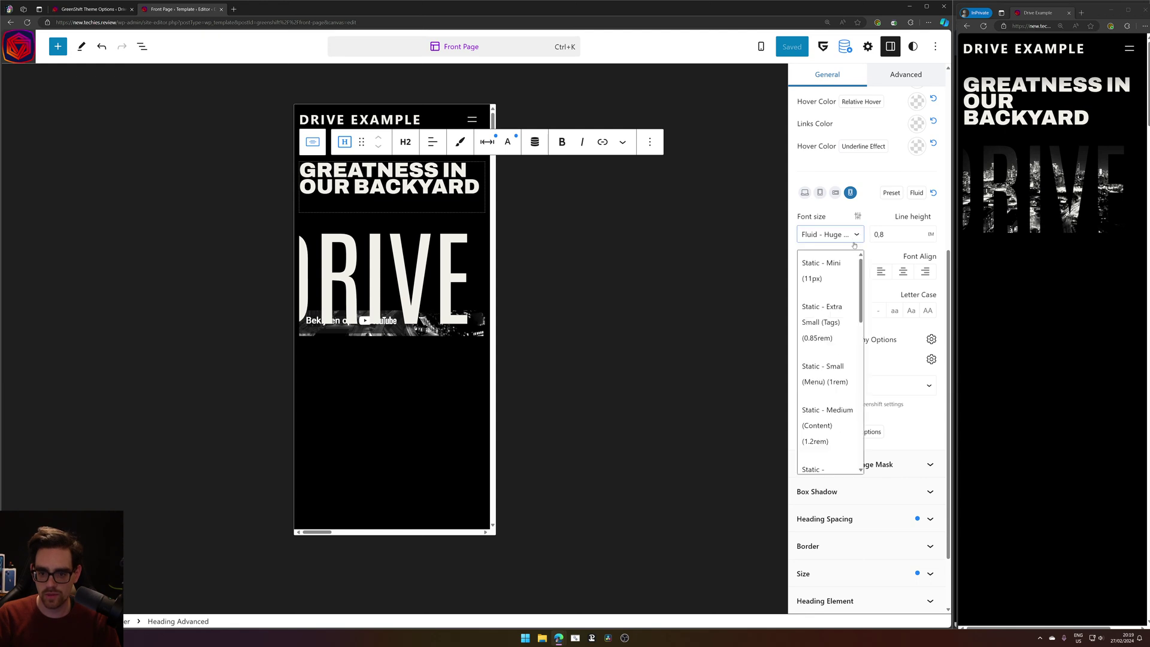
left_click(858, 216)
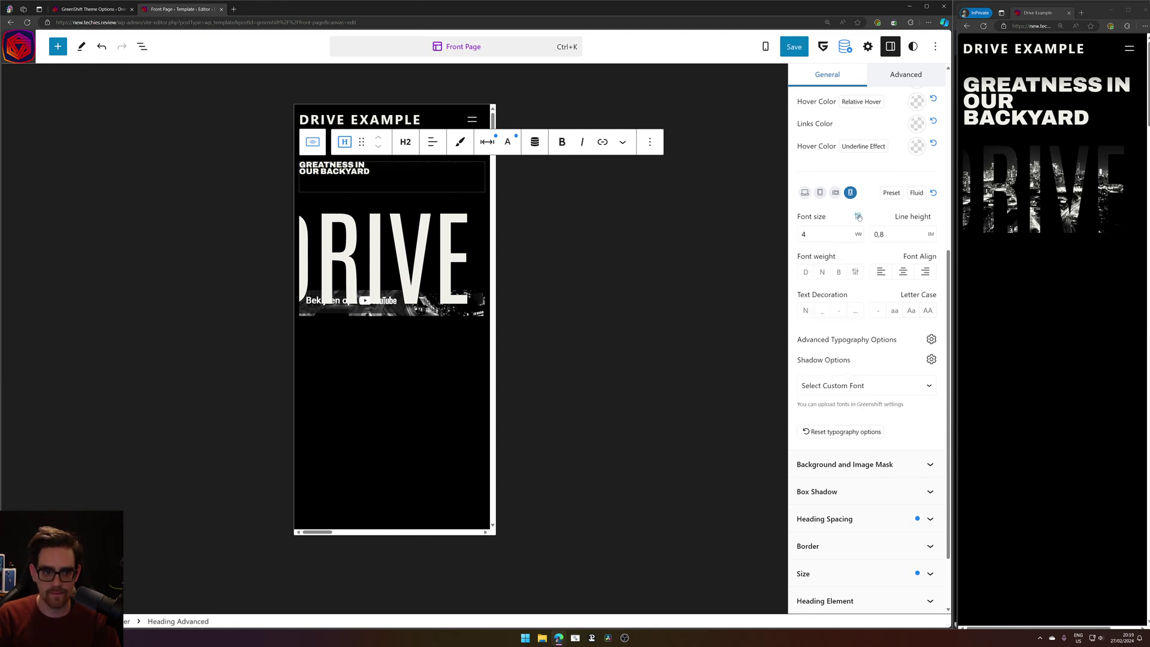
double_click(850, 230)
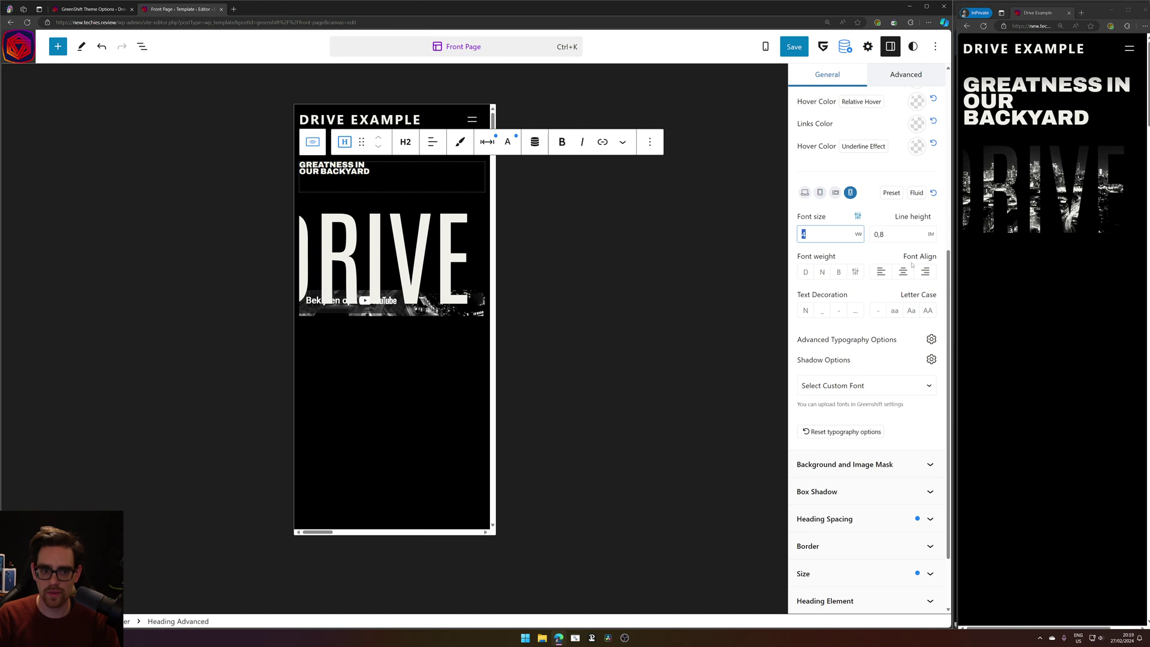
left_click(857, 216)
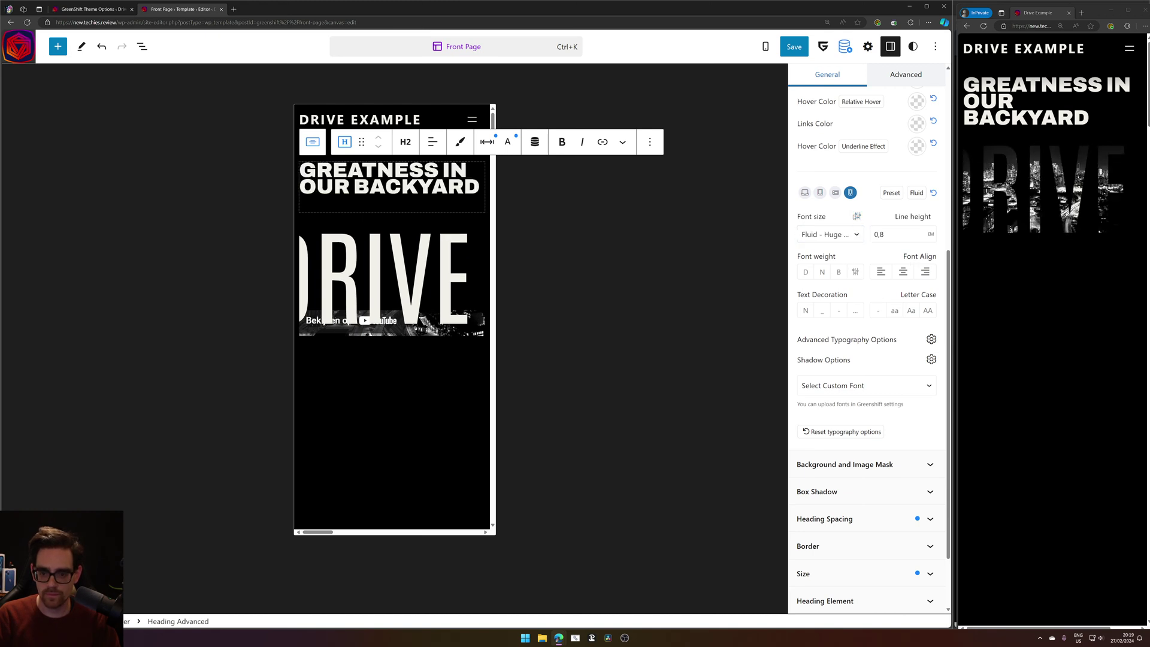
left_click(853, 235)
scroll(830, 334, "down", 5)
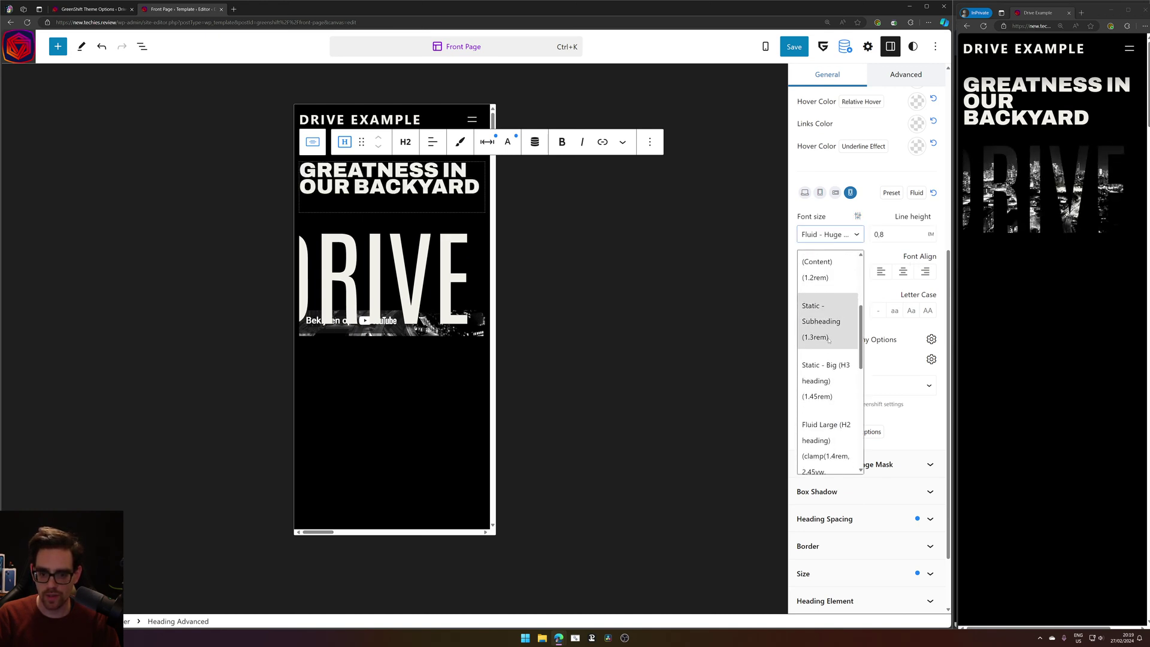
Reopen the font size preset list and start a Win+Shift+S region screen capture of it.
key("super")
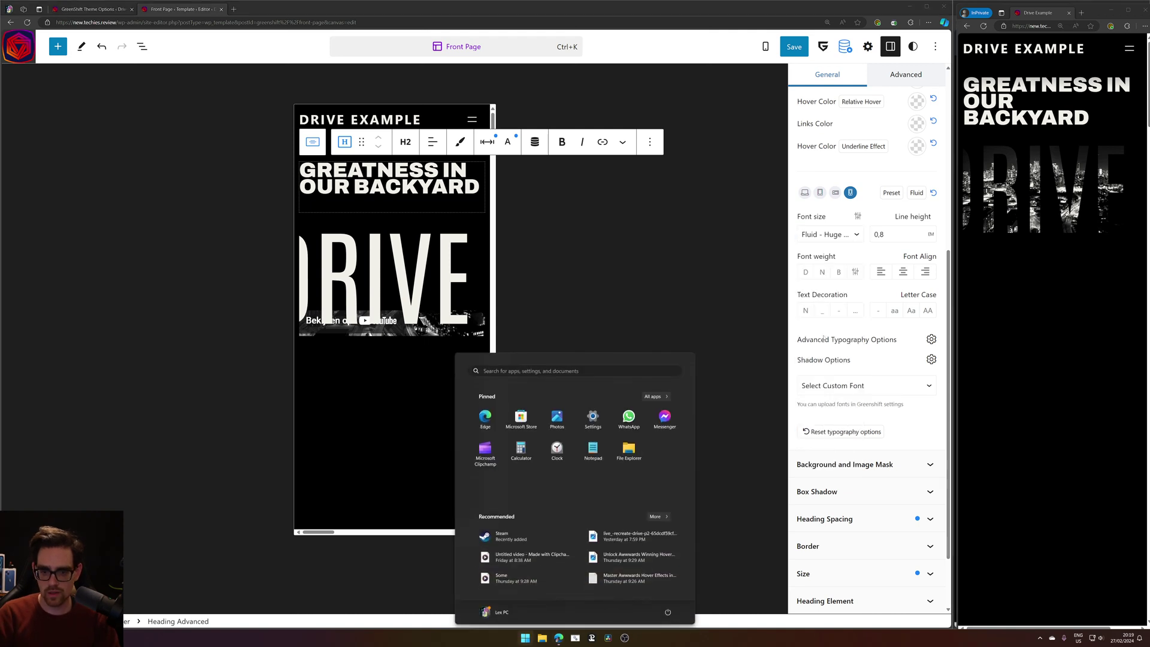
left_click(849, 234)
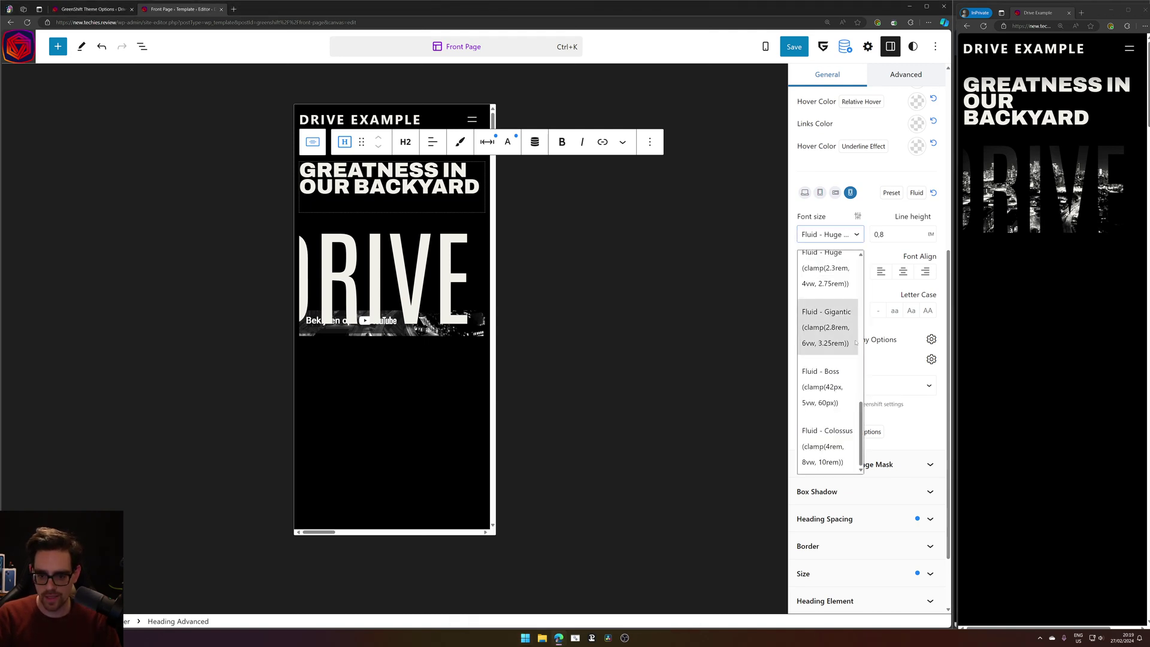
scroll(851, 300, "down", 3)
scroll(846, 288, "up", 1)
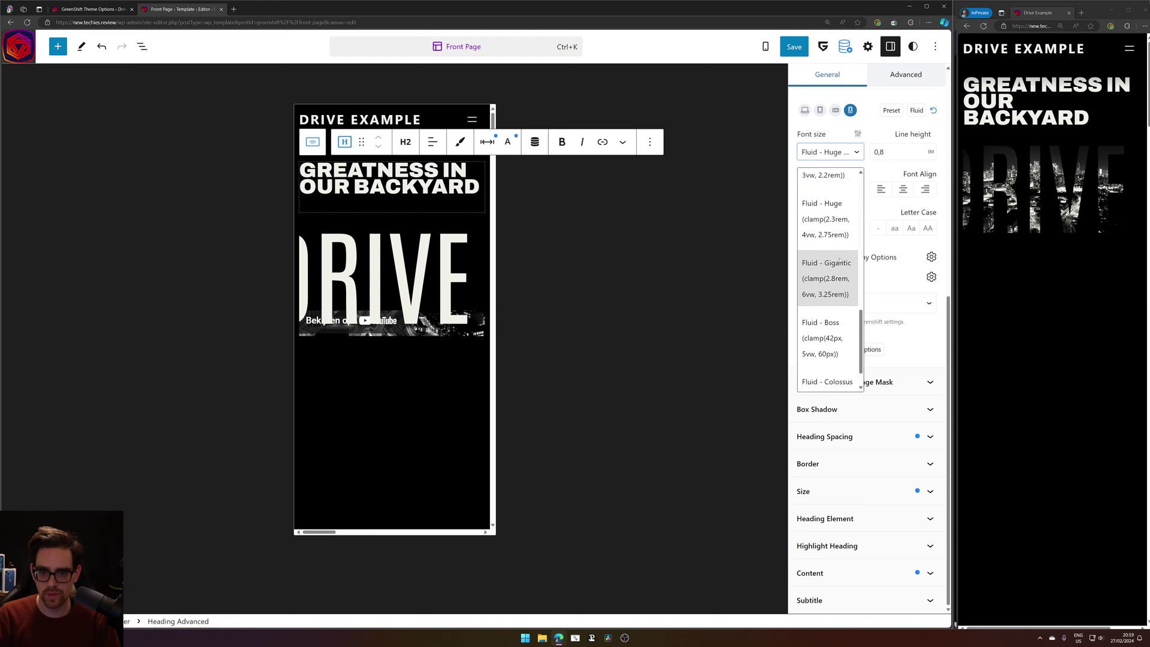
key("super")
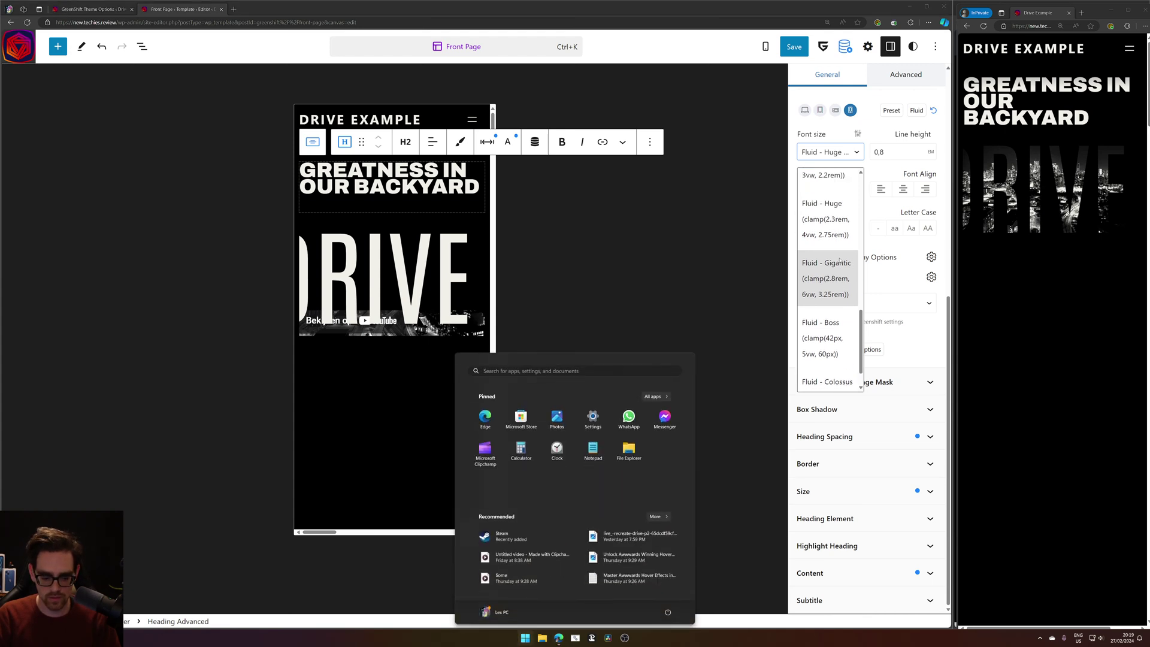
key("super+shift+s")
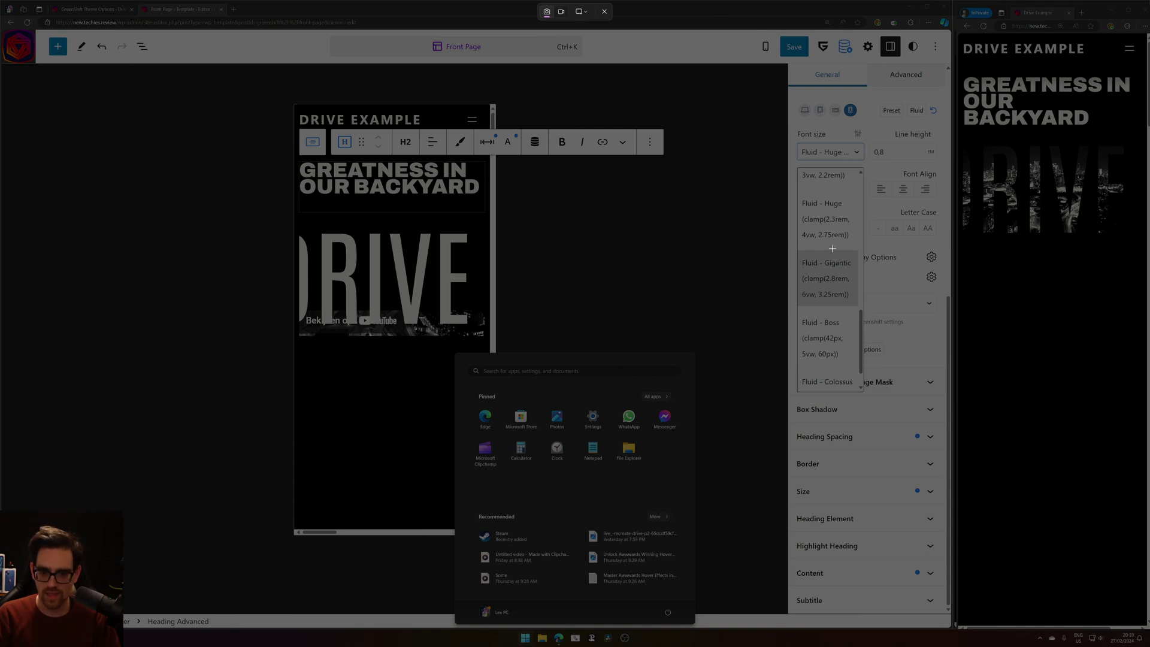
Snip the Fluid - Huge preset entry showing clamp(2.3rem, 4vw, 2.75rem) and open it in Snipping Tool.
left_click_drag(798, 192, 857, 244)
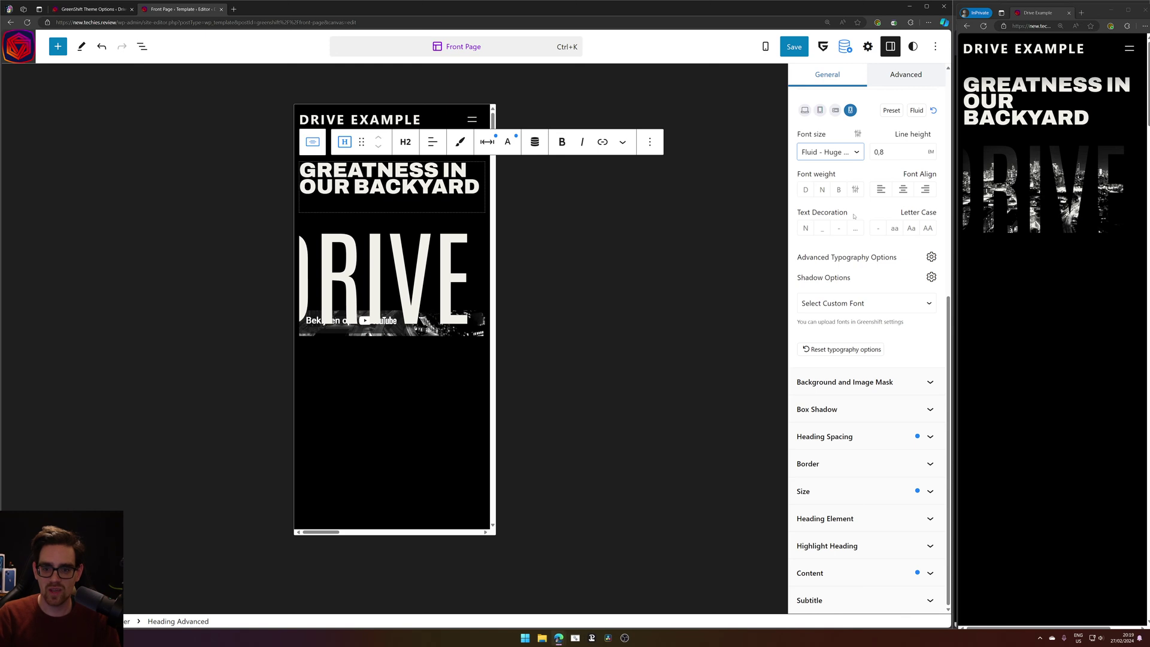
left_click(1050, 545)
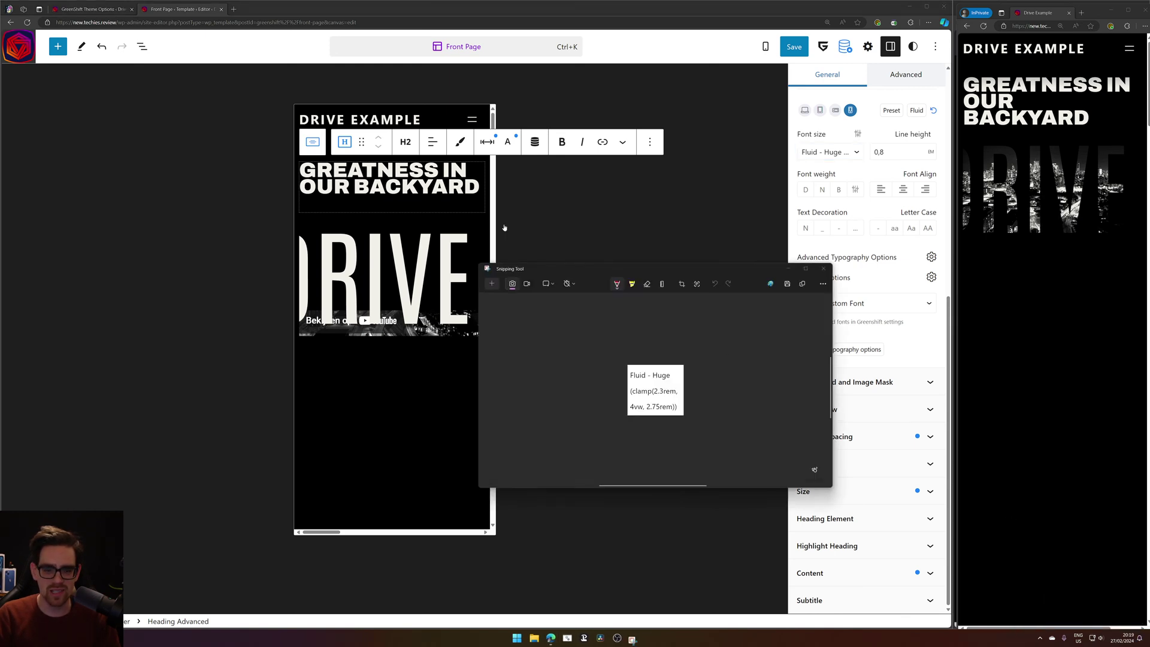
scroll(691, 354, "up", 5)
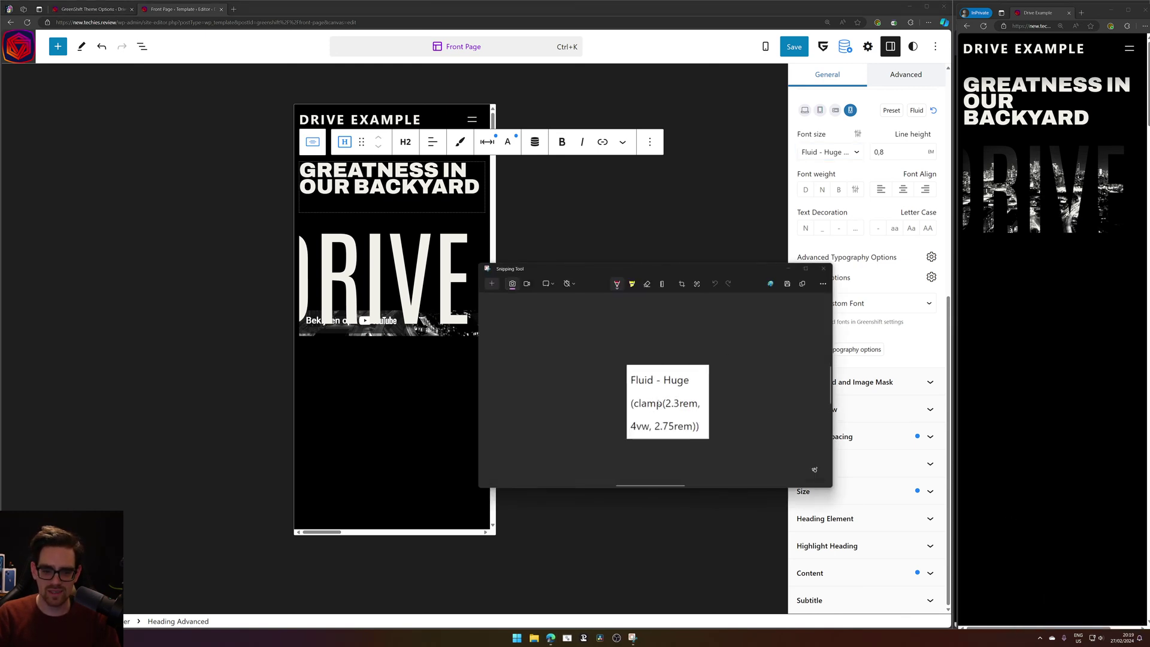
mouse_move(740, 409)
left_mouse_down()
mouse_move(631, 316)
mouse_move(633, 343)
left_mouse_up()
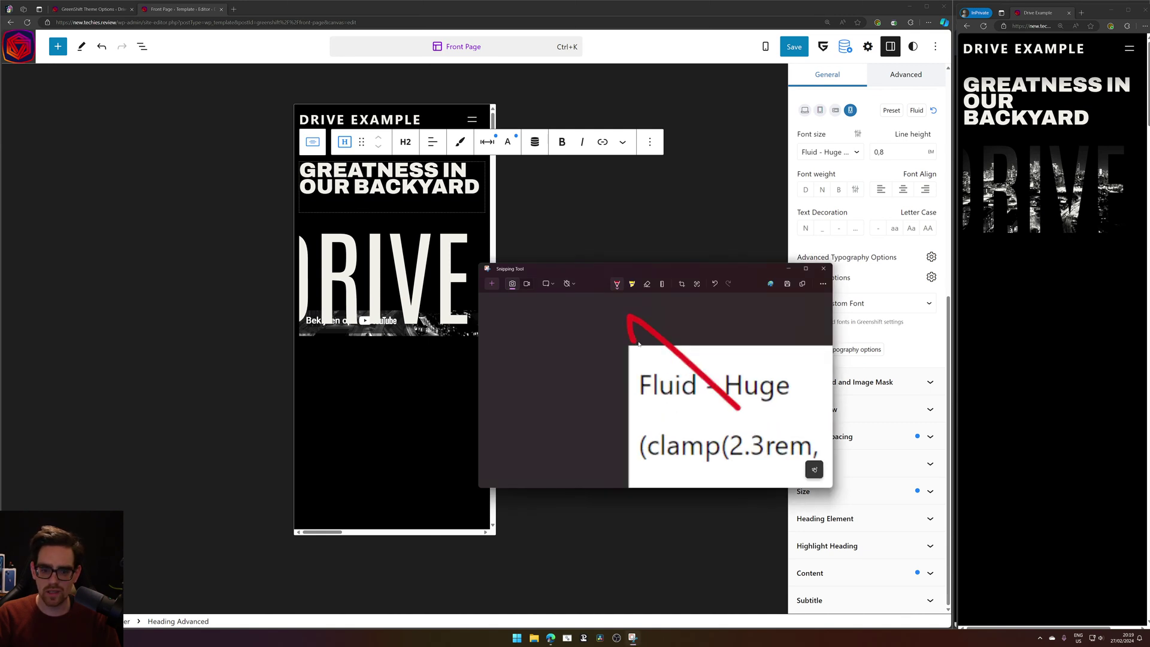
key("ctrl+z")
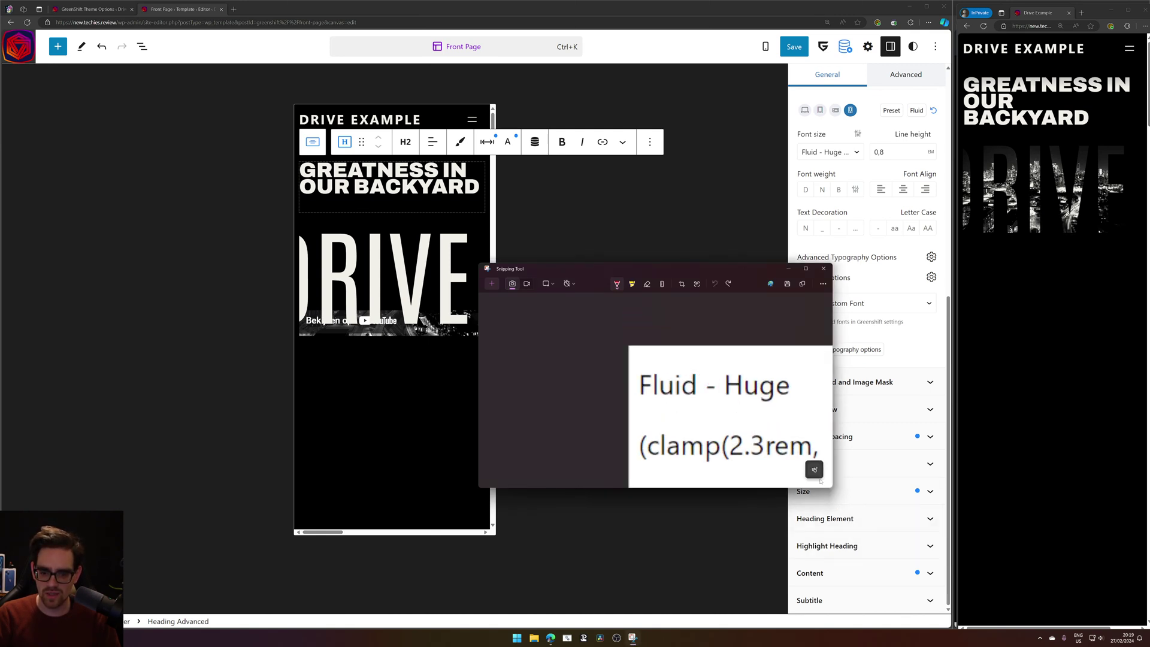
Enlarge the snip and park its window at the top right beside the settings sidebar.
mouse_move(832, 487)
left_mouse_down()
mouse_move(989, 551)
mouse_move(832, 492)
left_mouse_up()
scroll(680, 420, "up", 3)
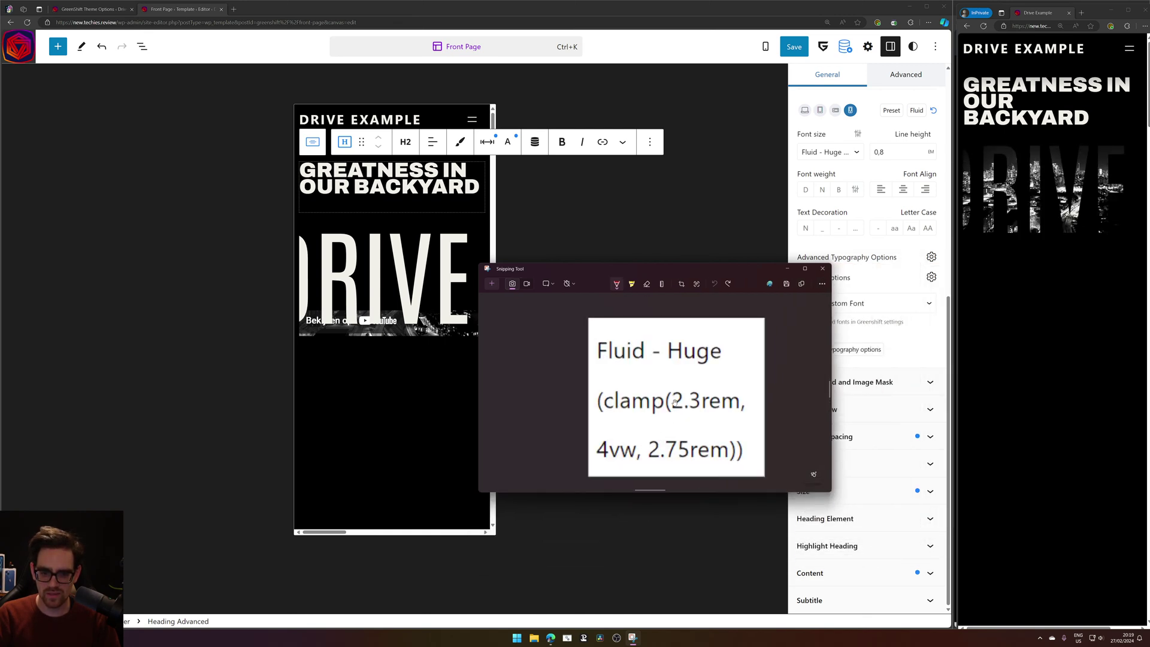
left_click_drag(596, 272, 877, 303)
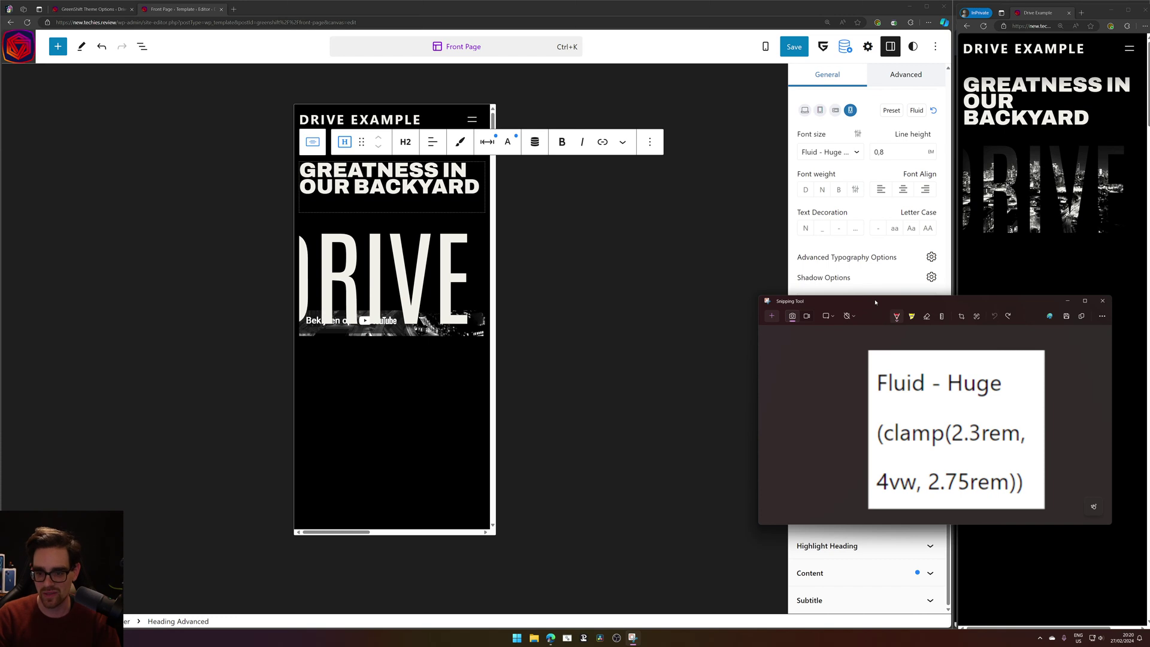
left_click_drag(876, 302, 974, 285)
Switch the heading's font size to a custom value with the auto unit.
left_click(847, 157)
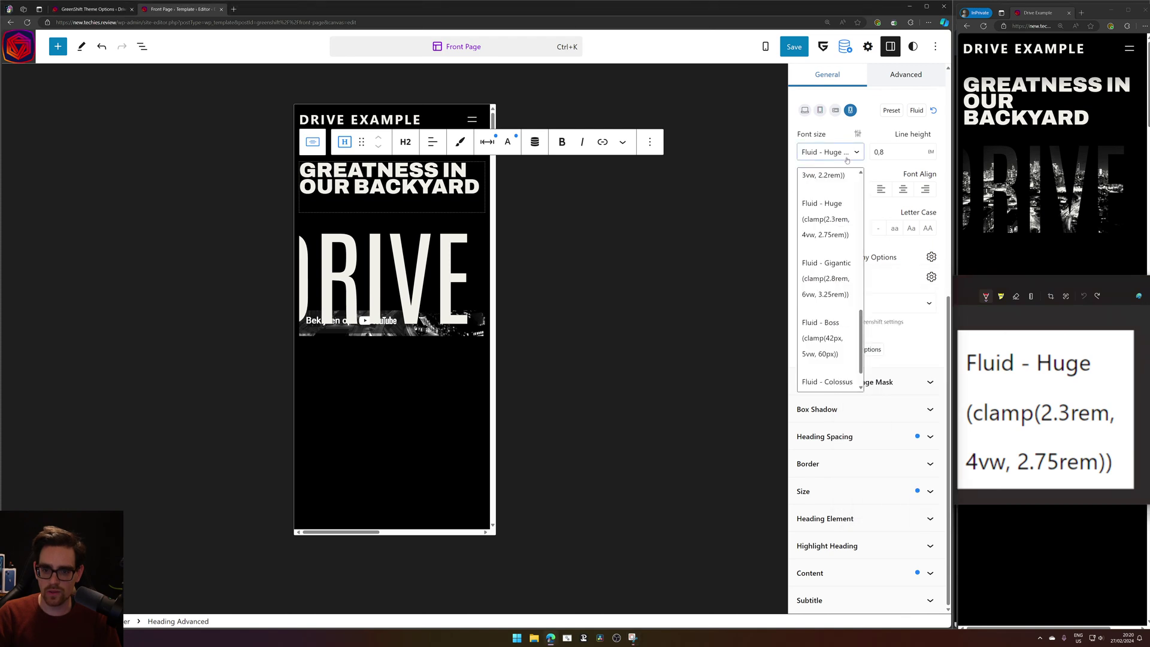
left_click(858, 135)
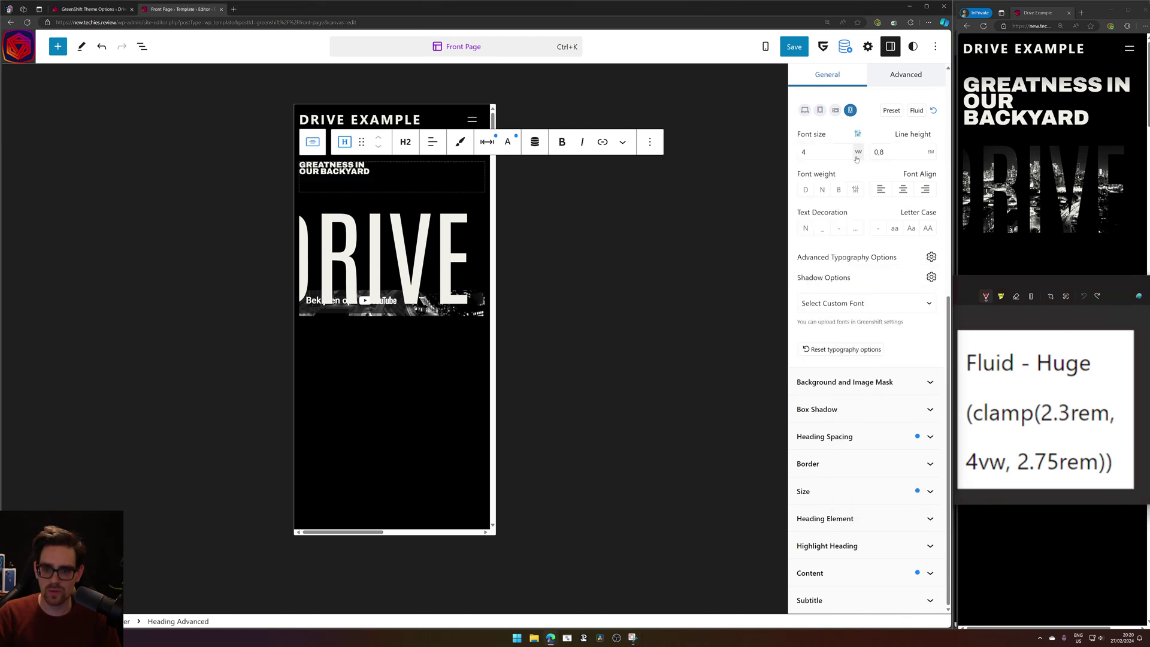
left_click(859, 151)
left_click(859, 240)
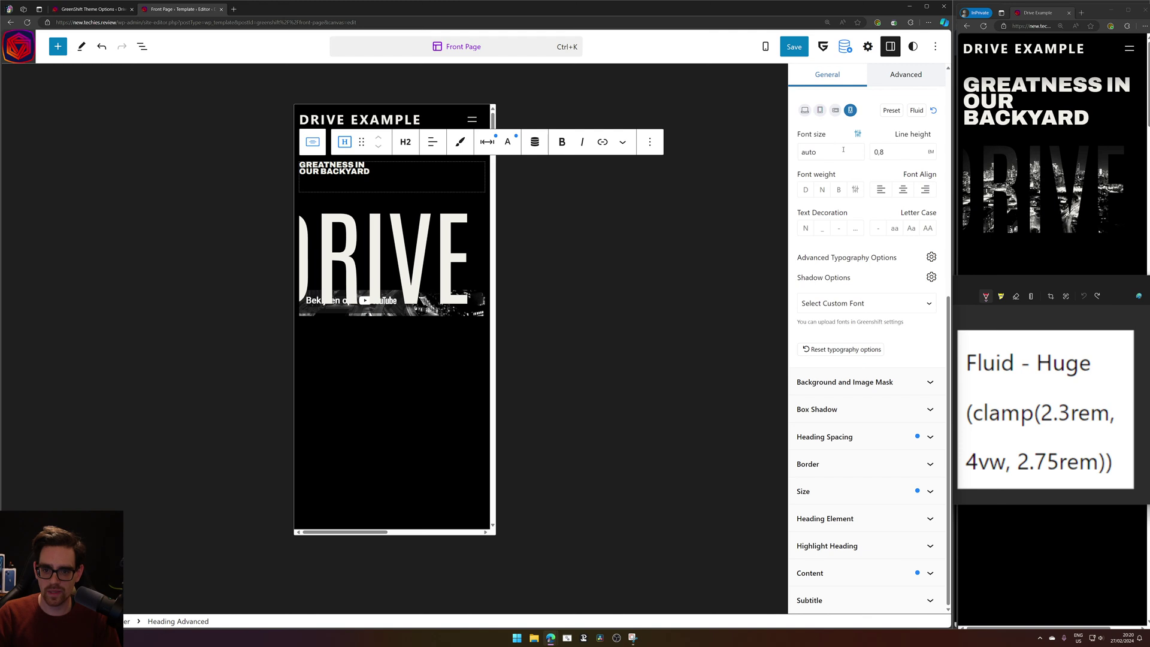
Enter the custom font size clamp(2.3em,4vw,2.75rem), then change the 2.3em minimum to 5em.
double_click(843, 149)
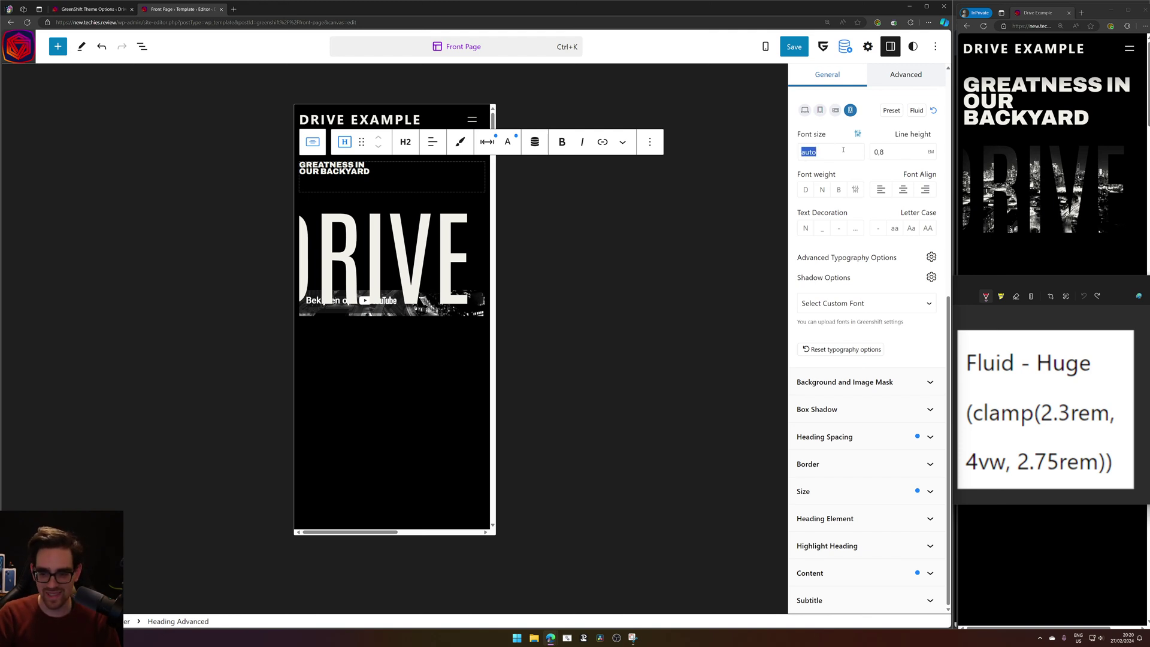
type("clamp")
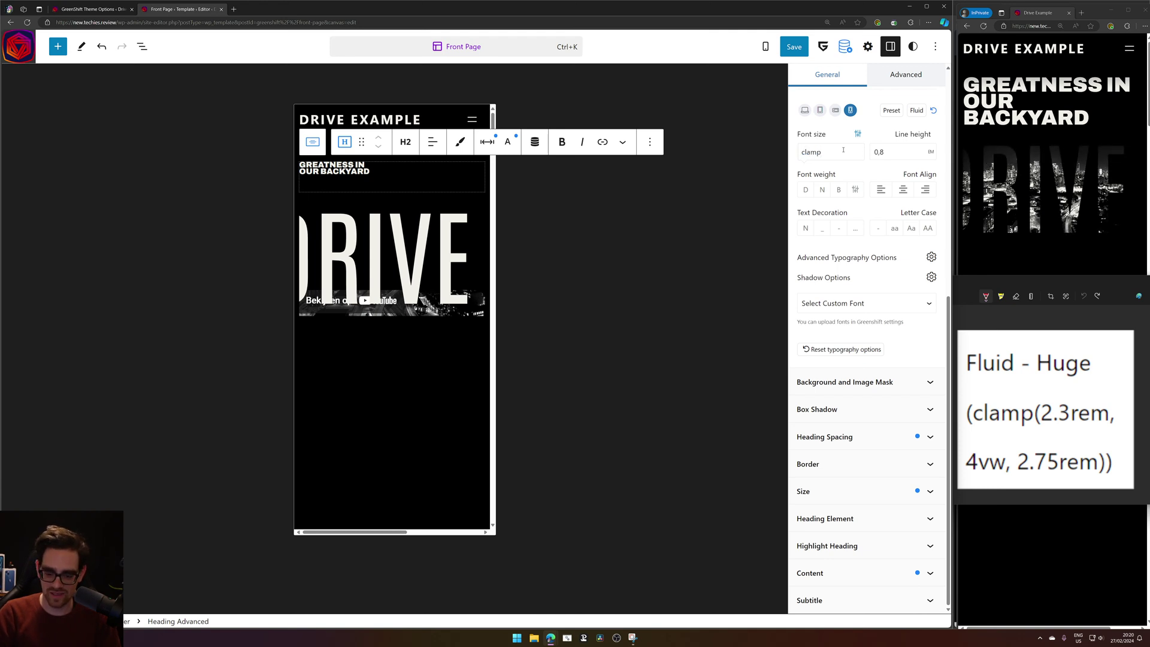
key("ctrl+a")
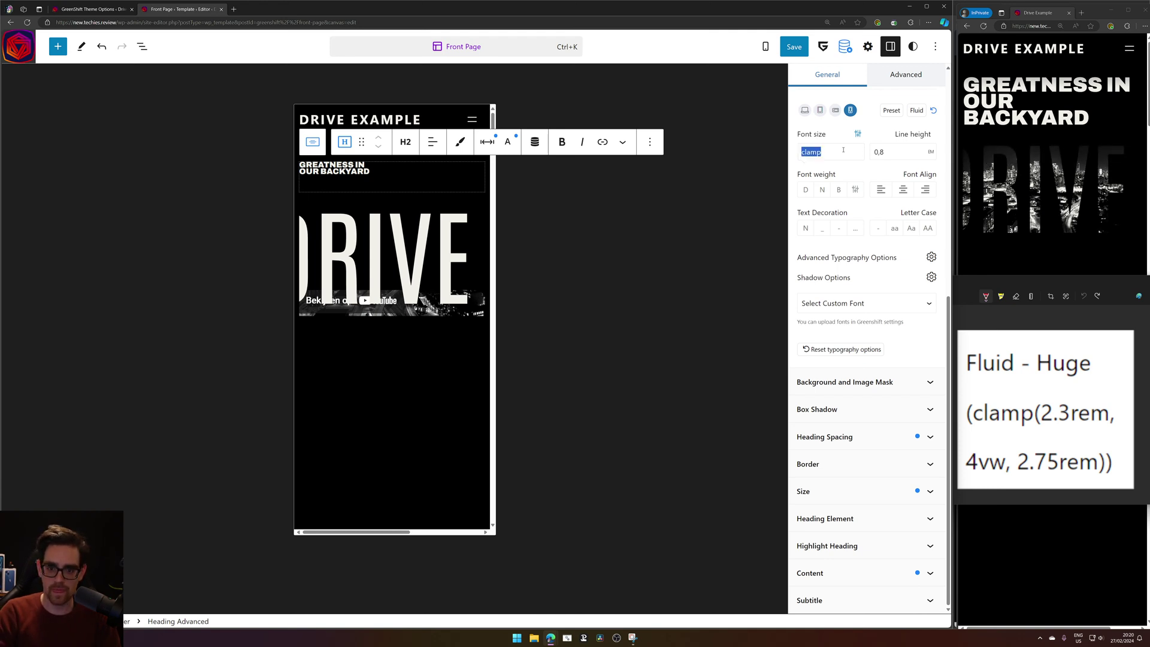
type("clamp(")
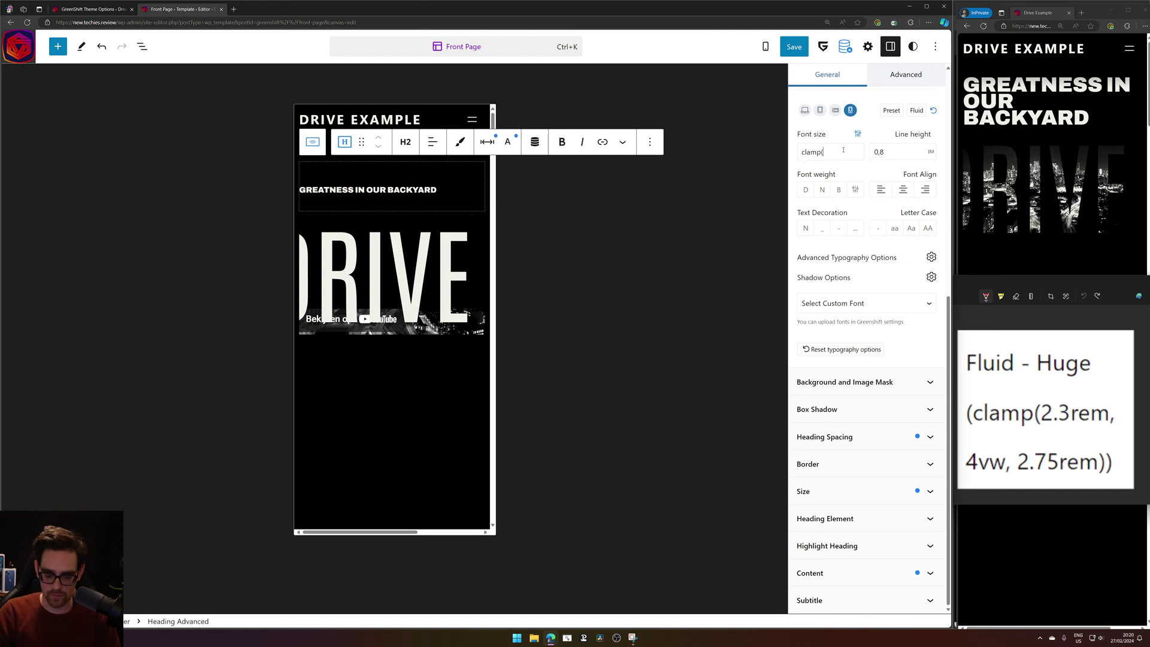
type("2.")
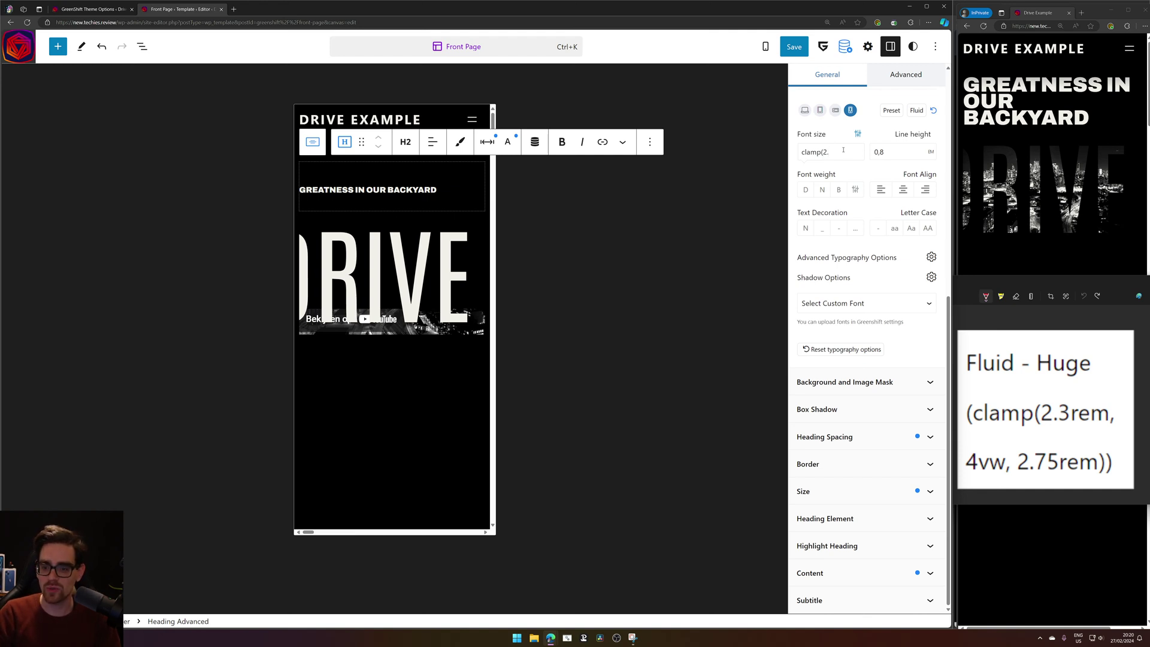
type("3em,4")
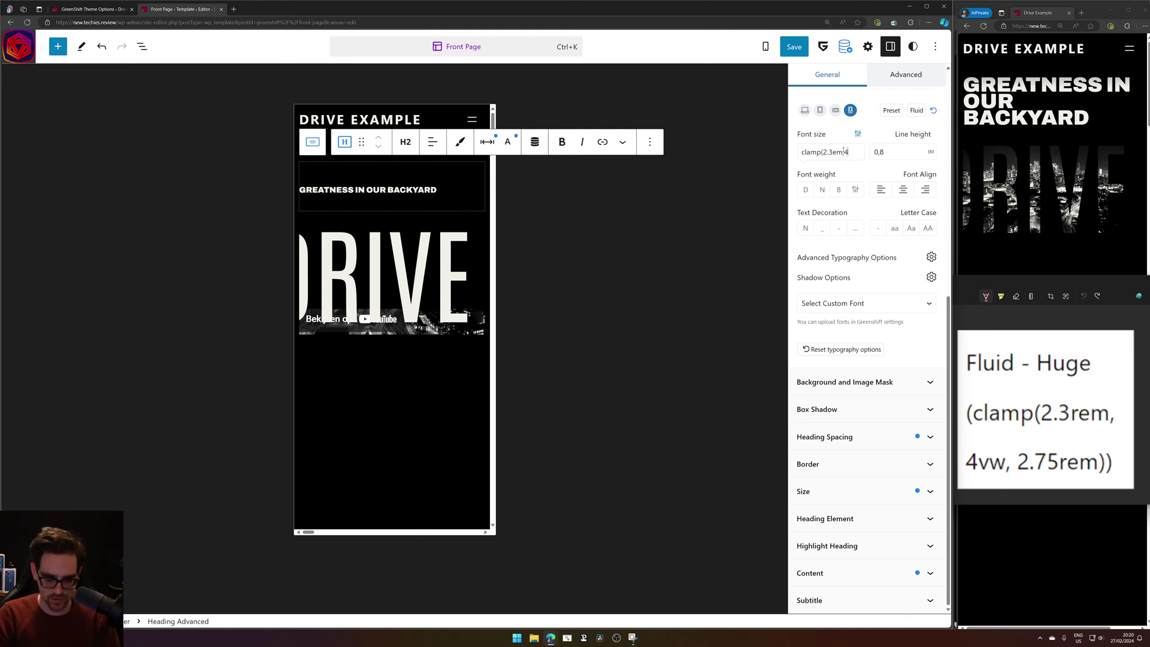
type("vw")
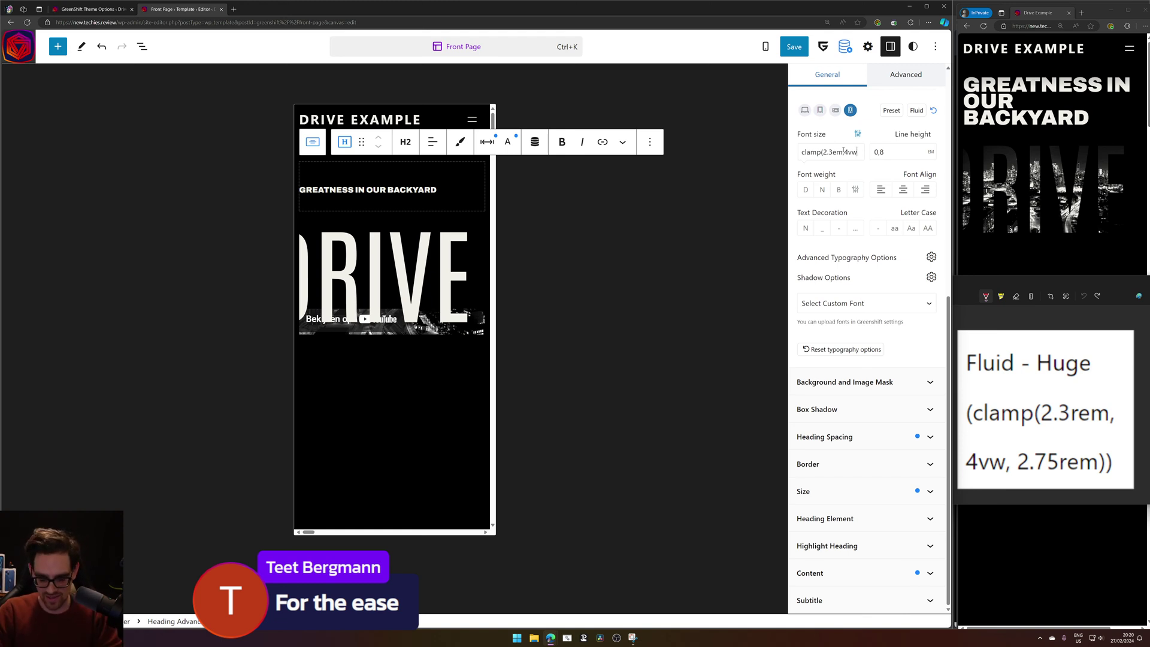
type(",2.75")
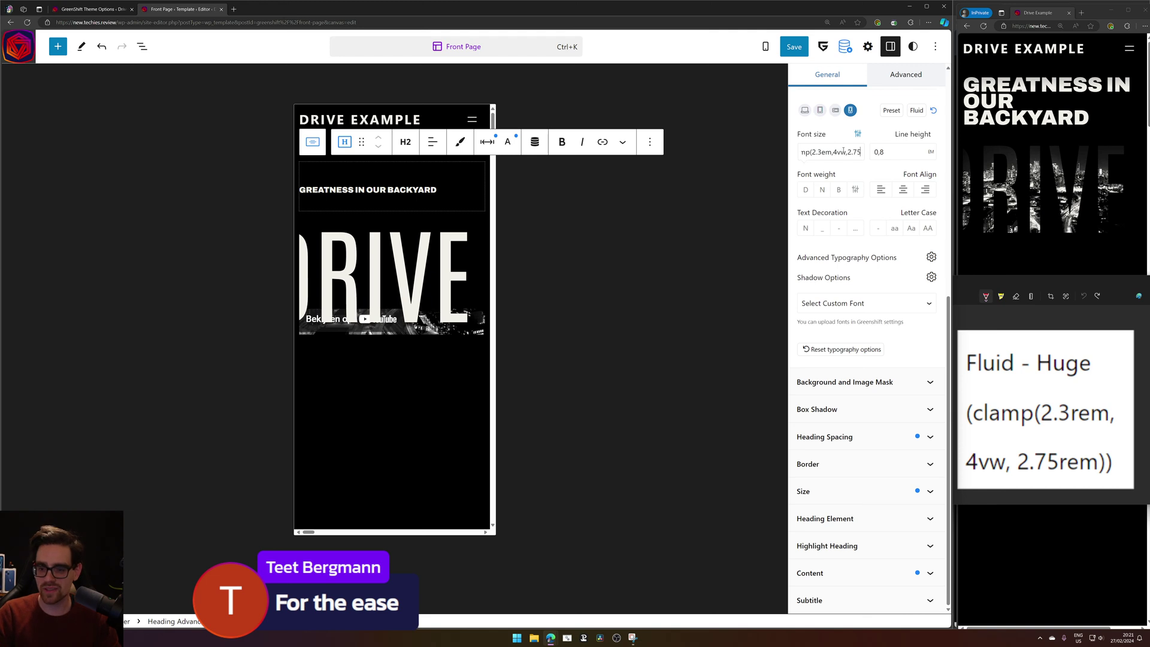
type("rem))")
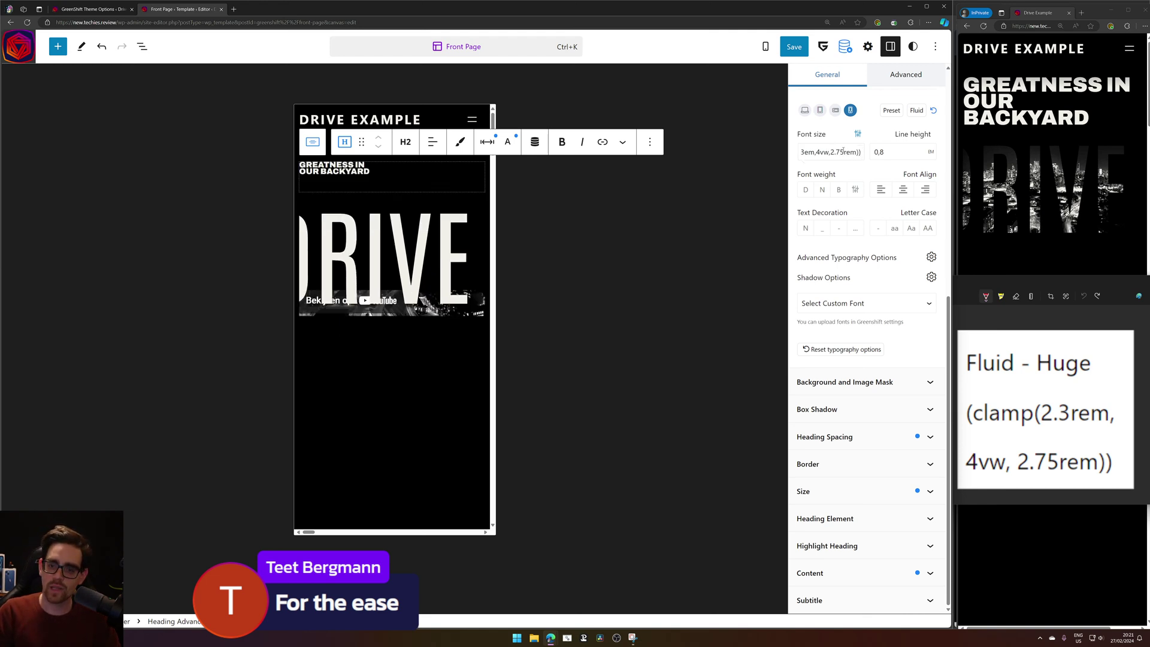
key("Left")
key("Left")
key("Left")
key("Left")
key("Left")
key("Left")
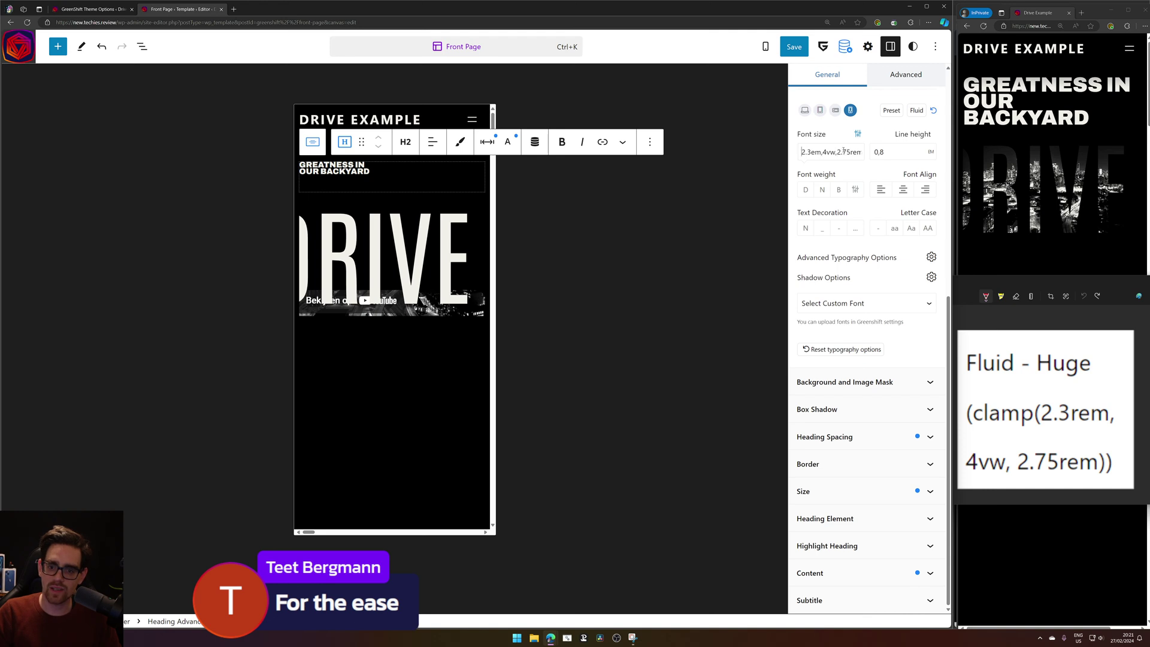
key("shift+Right")
key("shift+Right")
key("shift+Right")
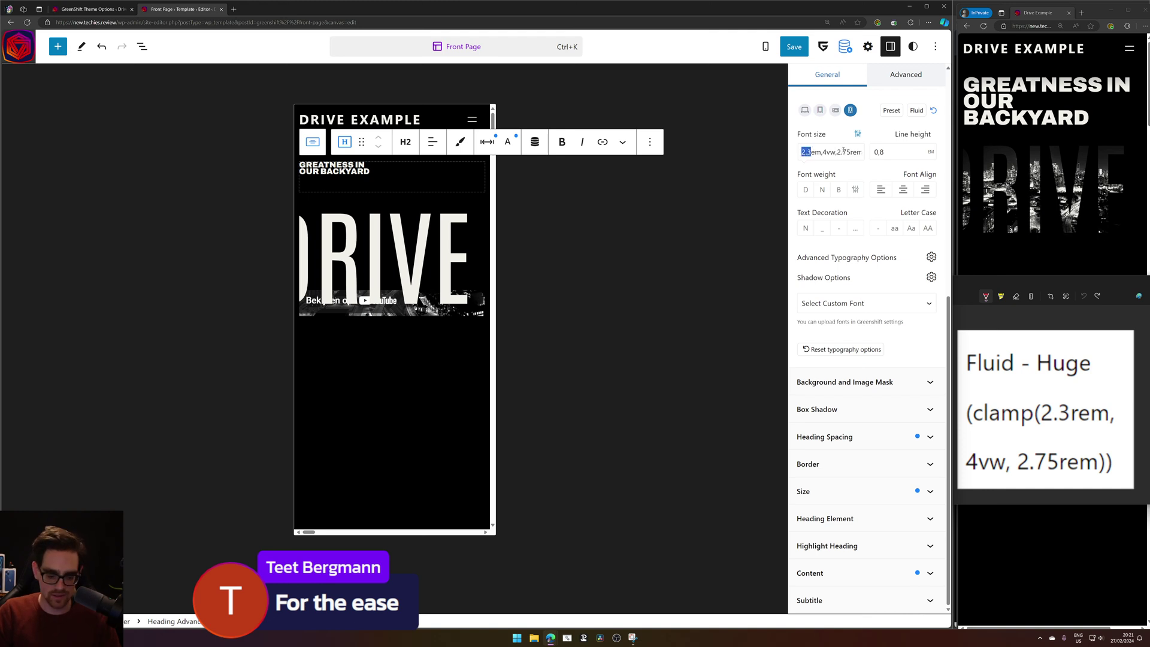
type("4")
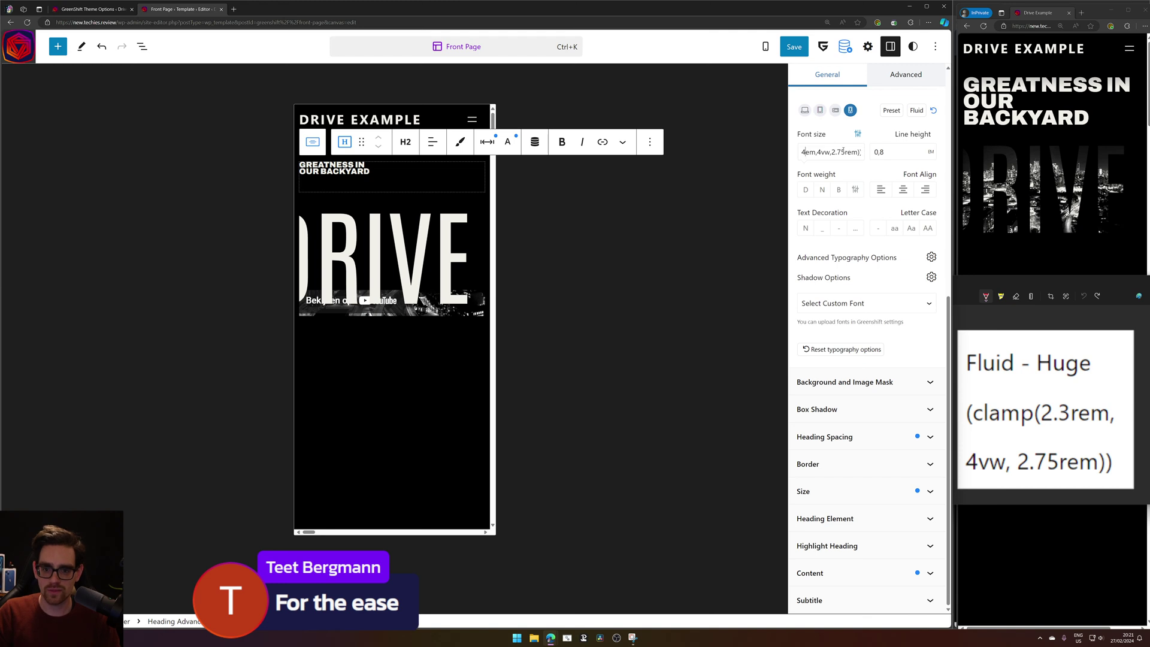
key("BackSpace")
type("5")
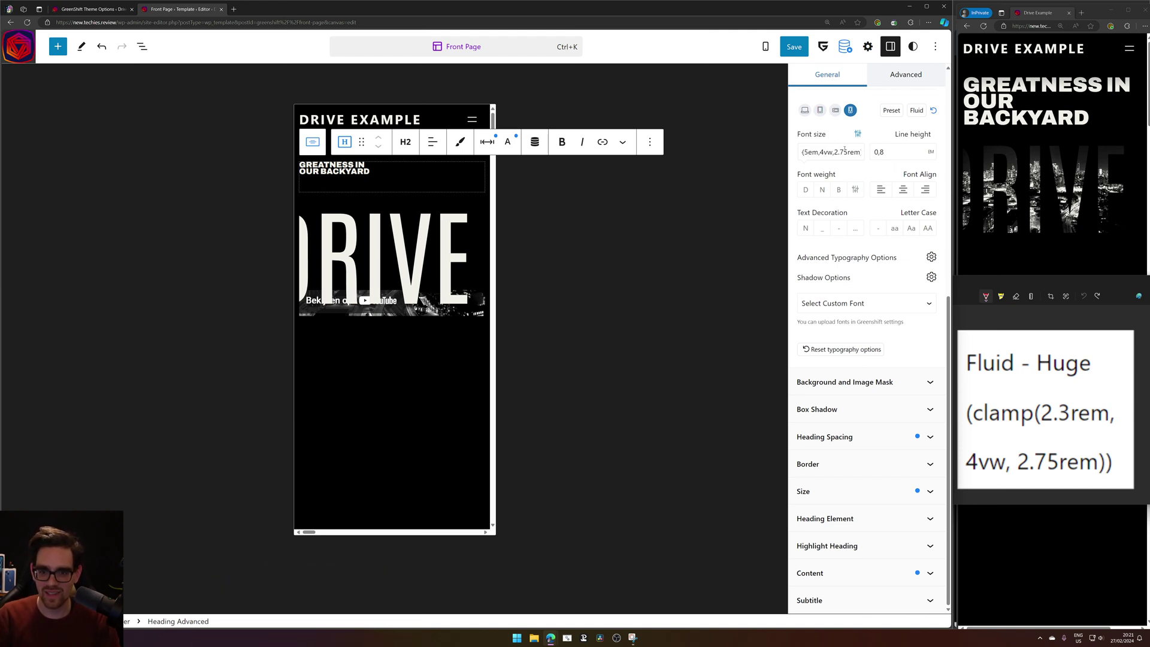
Remove the extra closing parenthesis and try clamp minimums of 3em and 1em.
left_click(841, 151)
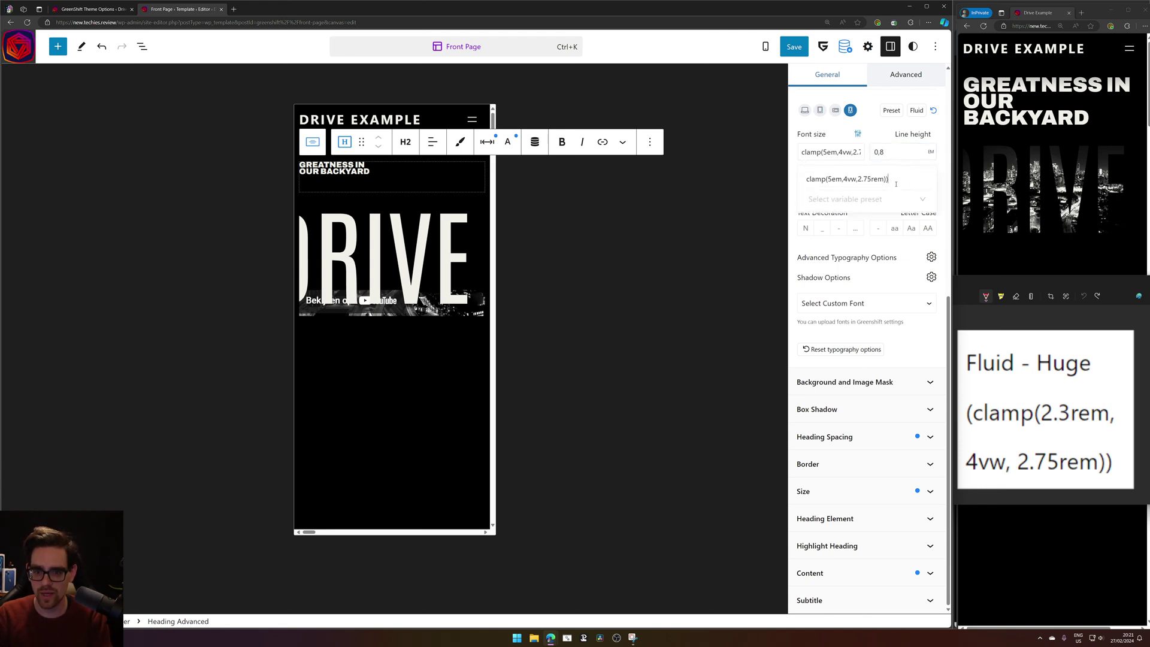
key("BackSpace")
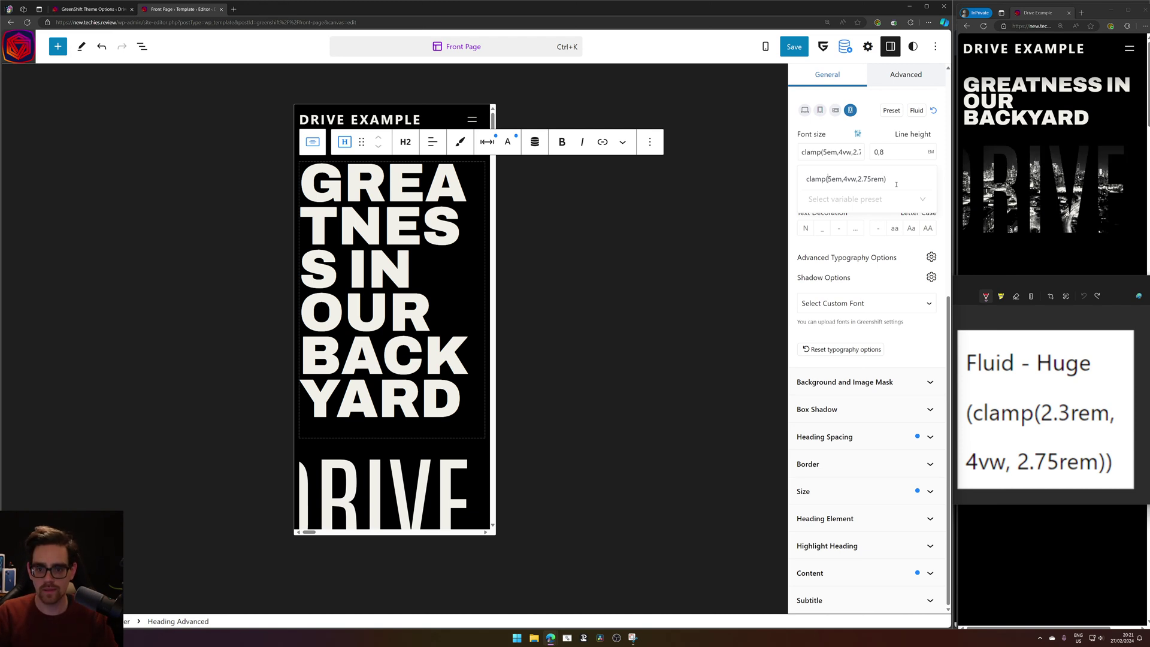
key("BackSpace")
type("3")
key("BackSpace")
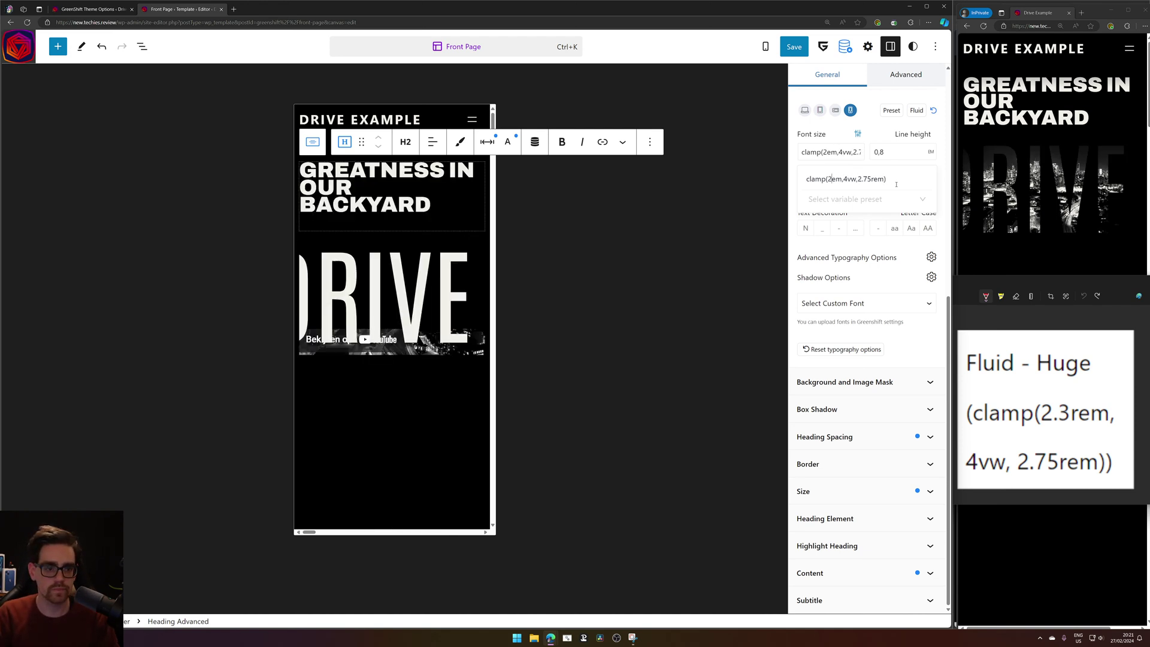
type("1")
Step the minimum down from 1.8em to 1.2em, leaving clamp(1.2em,4vw,2.75rem).
key("BackSpace")
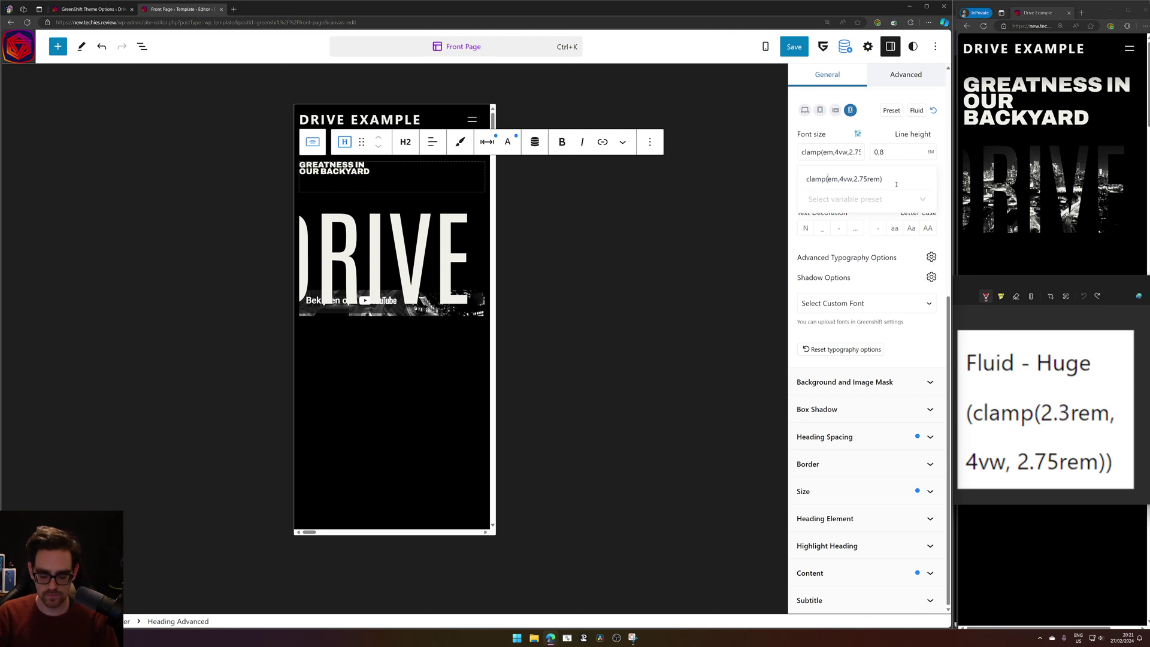
type("1.8")
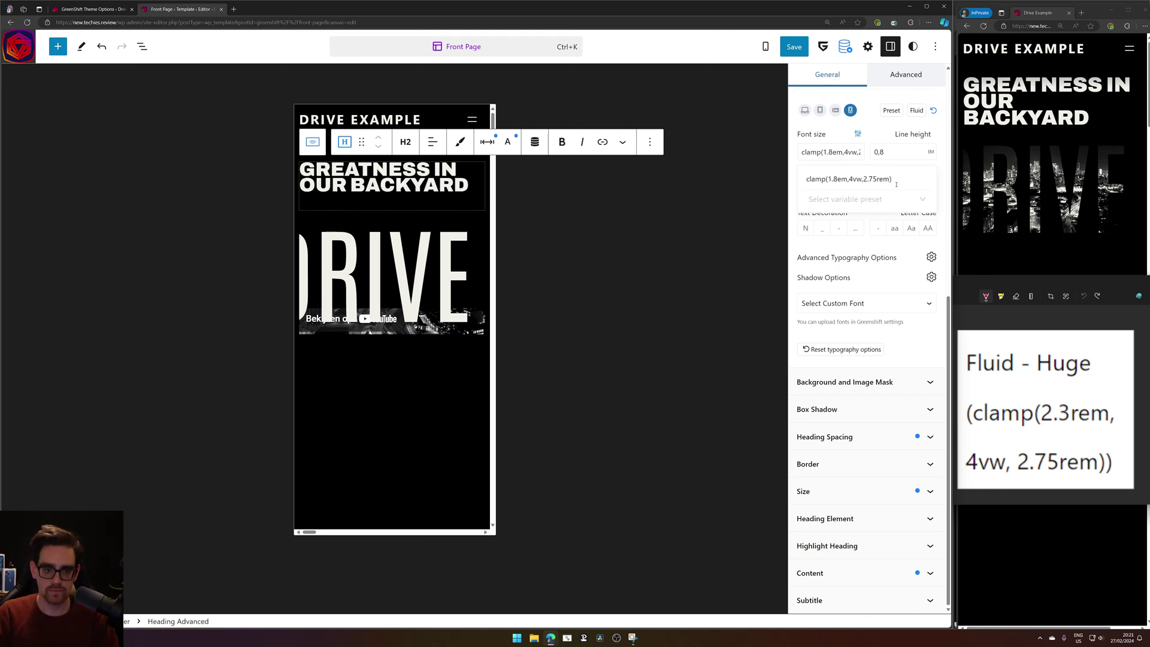
key("BackSpace")
type("5")
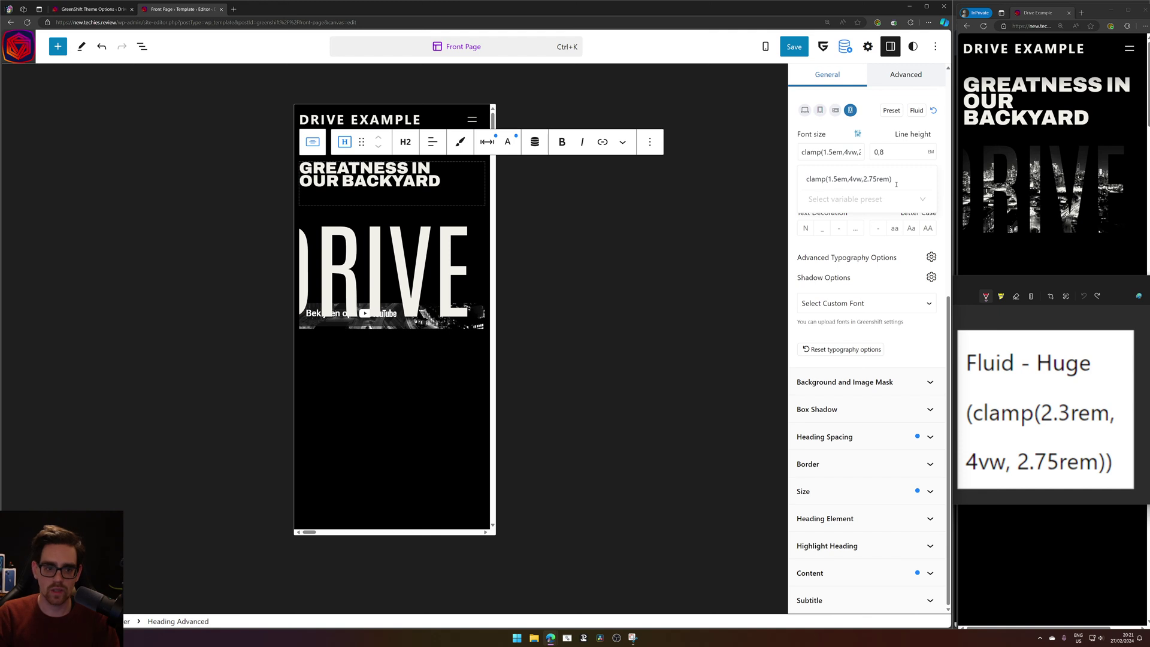
key("BackSpace")
type("4")
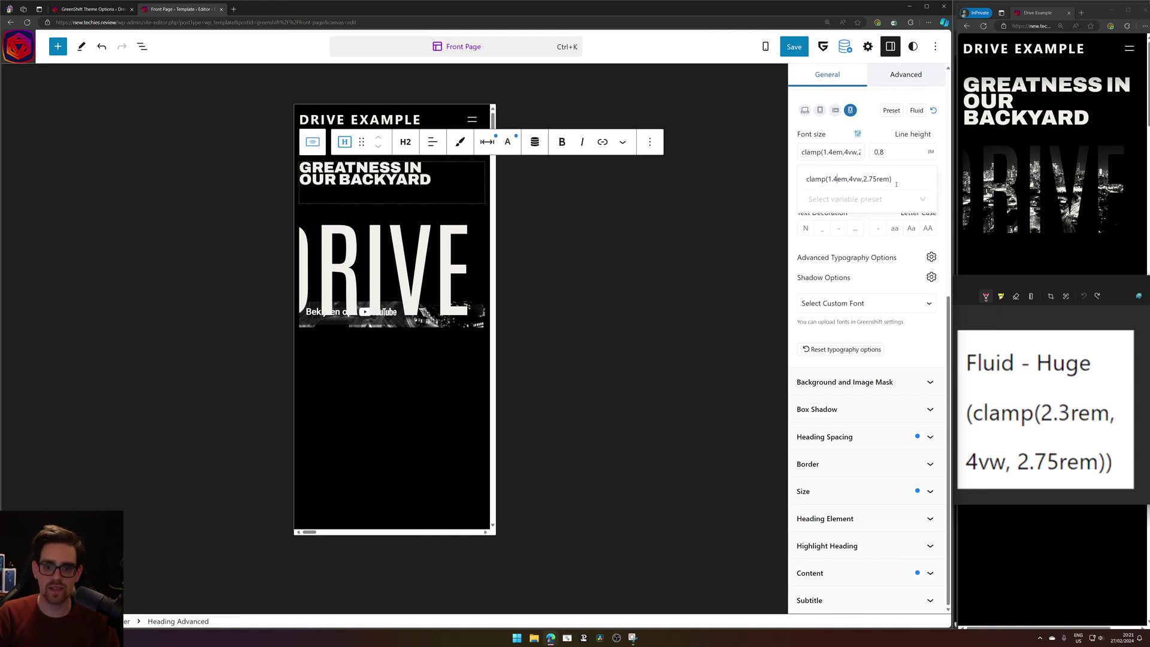
key("BackSpace")
type("3")
key("BackSpace")
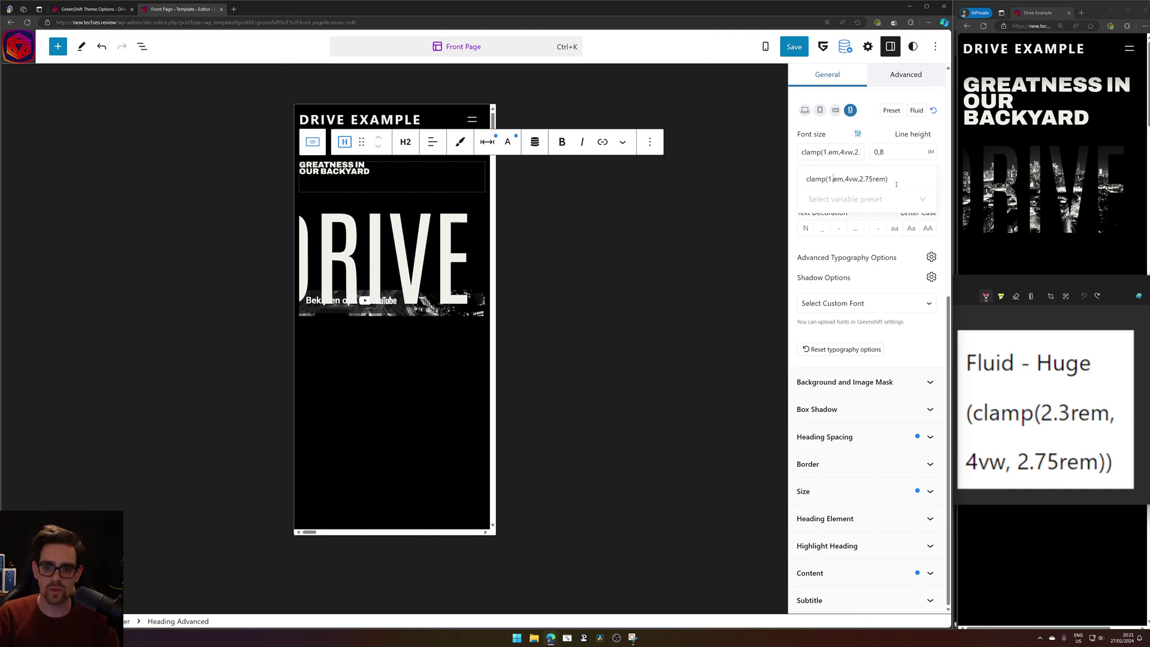
type("2")
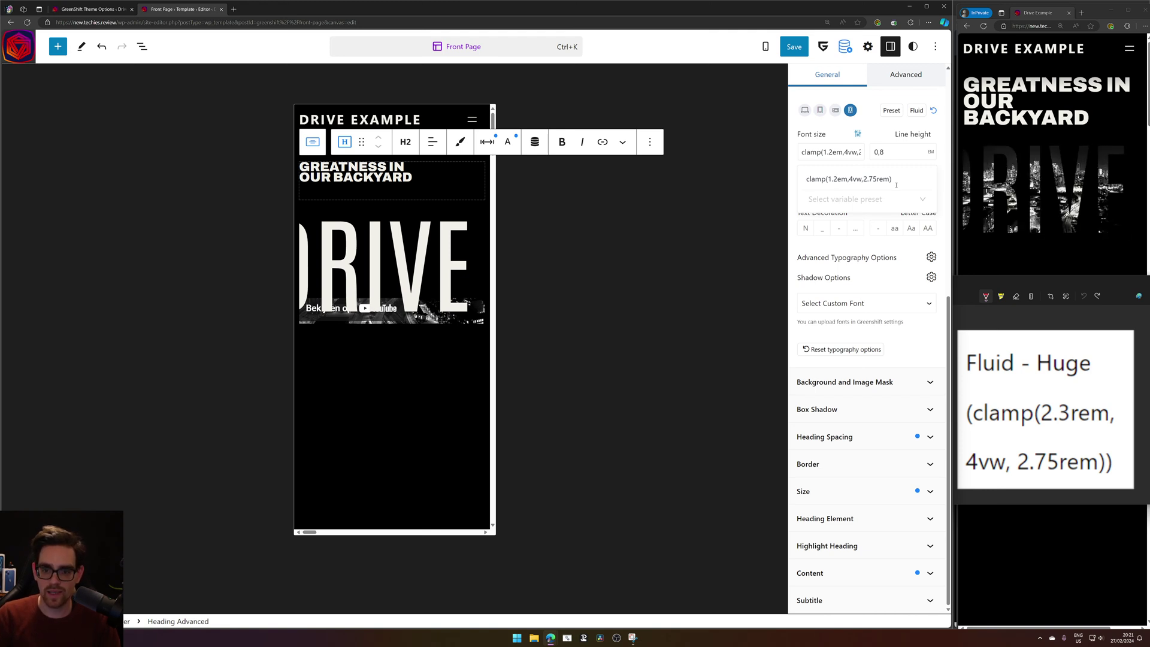
left_click(938, 161)
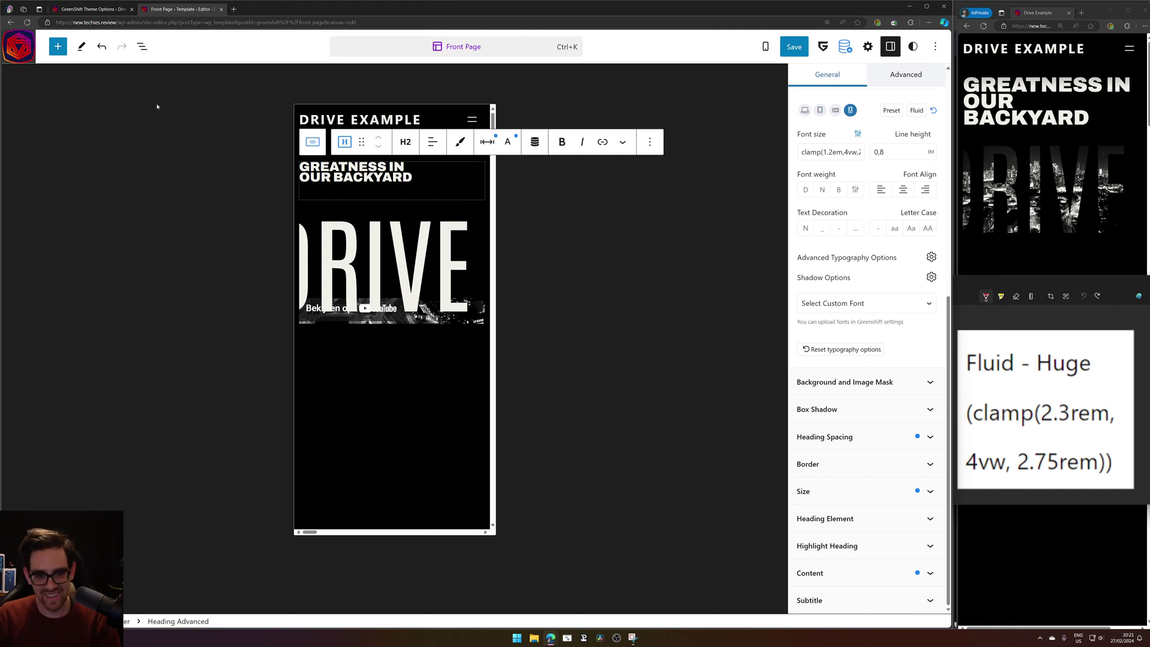
Check the heading's bottom margin, save the Front Page template, and view the live preview.
left_click(487, 141)
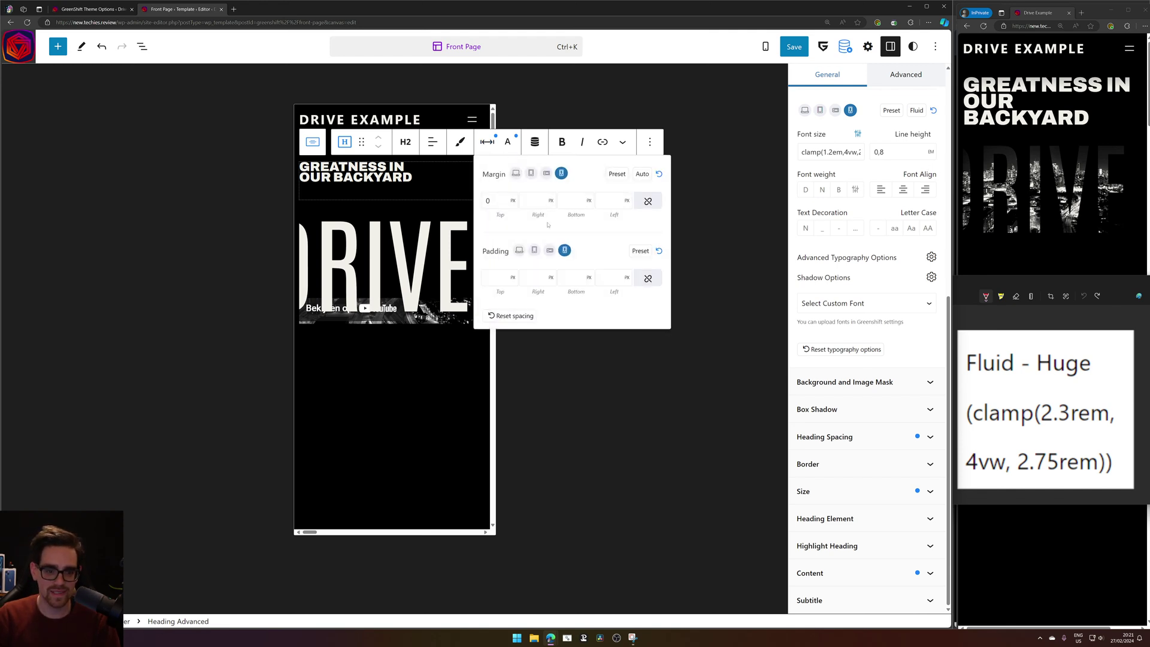
left_click(567, 204)
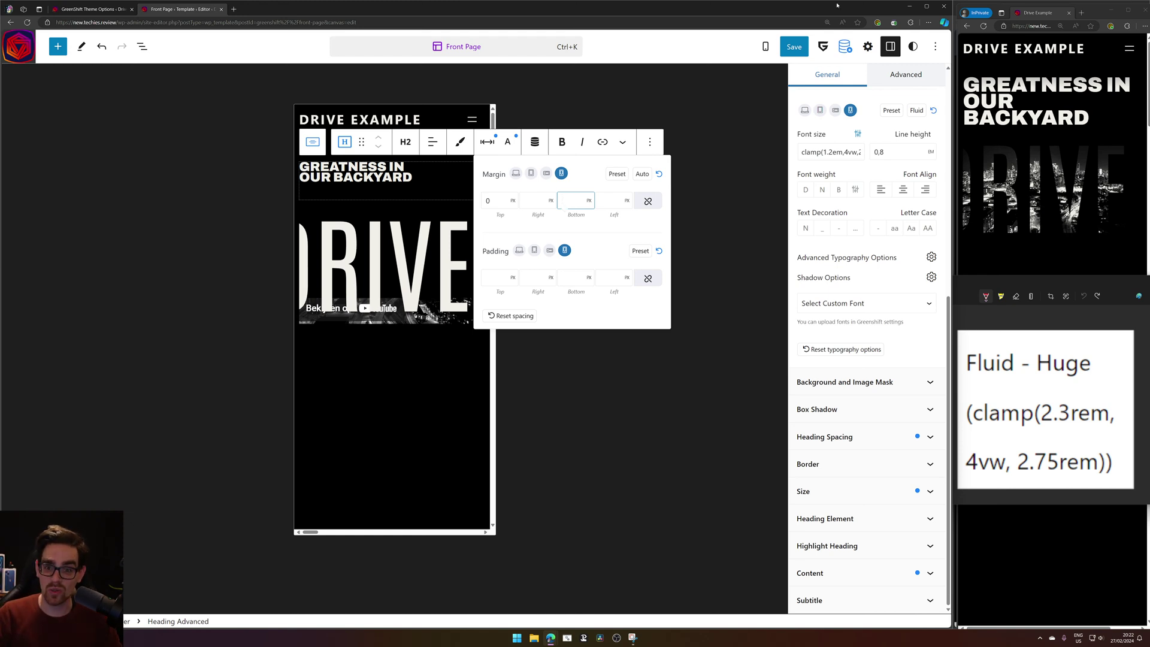
left_click(795, 47)
left_click(834, 44)
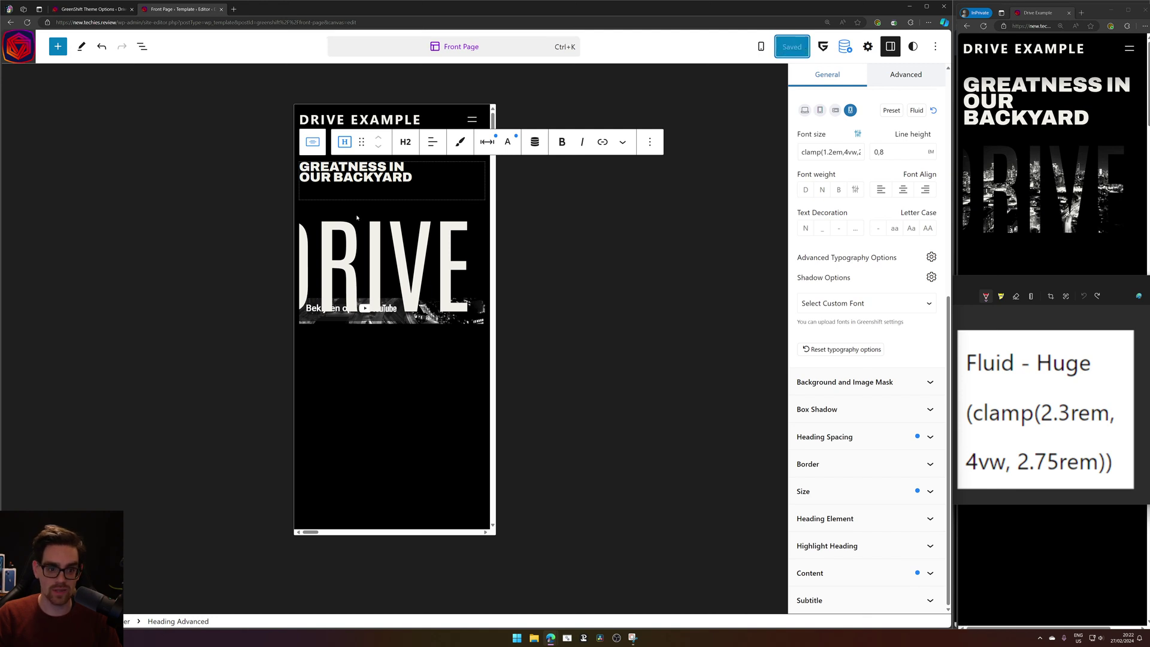
left_click(983, 33)
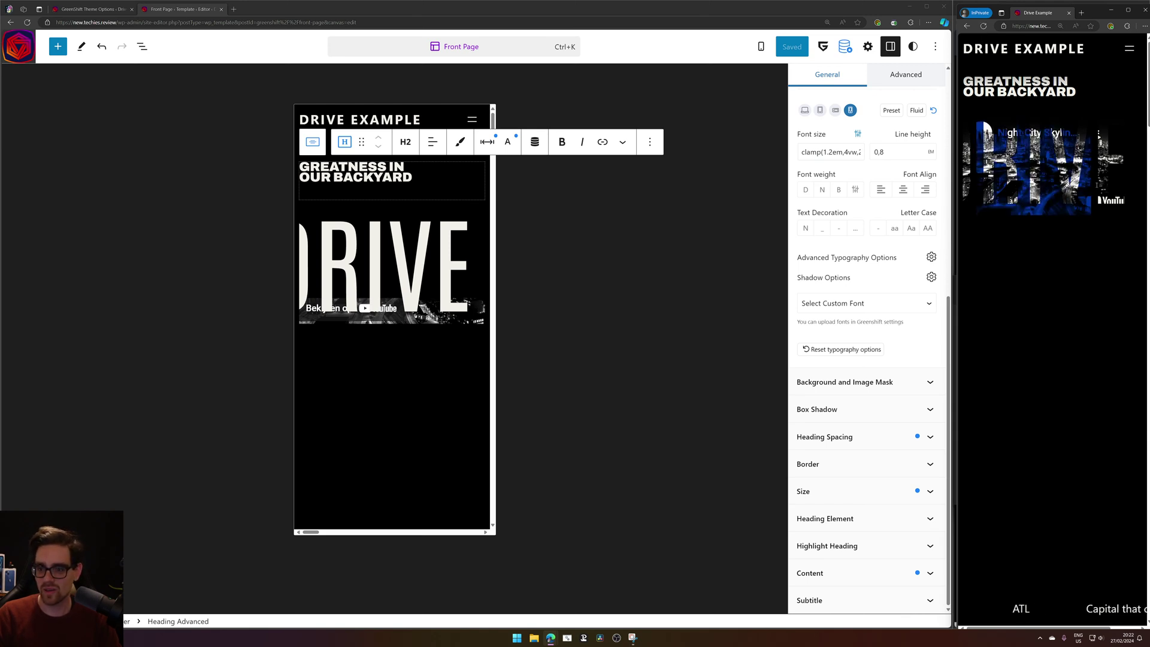
Load drivecapital.com in a new InPrivate tab and open a blank tab in the main window.
left_click(1081, 12)
type("drive")
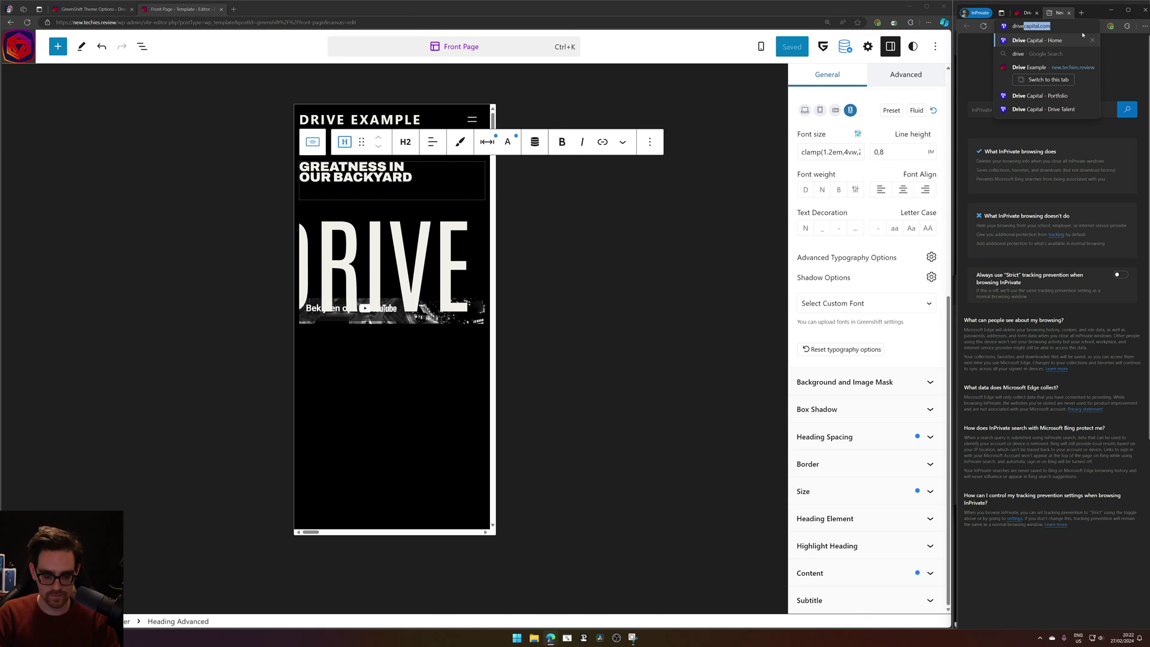
key("Return")
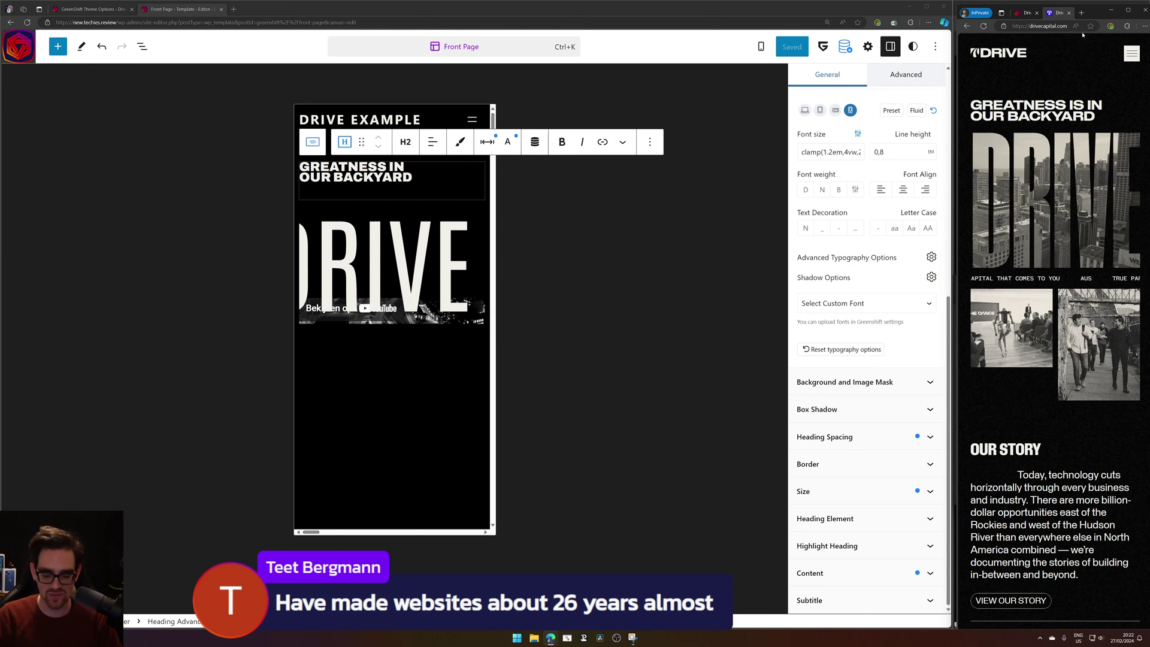
left_click(234, 9)
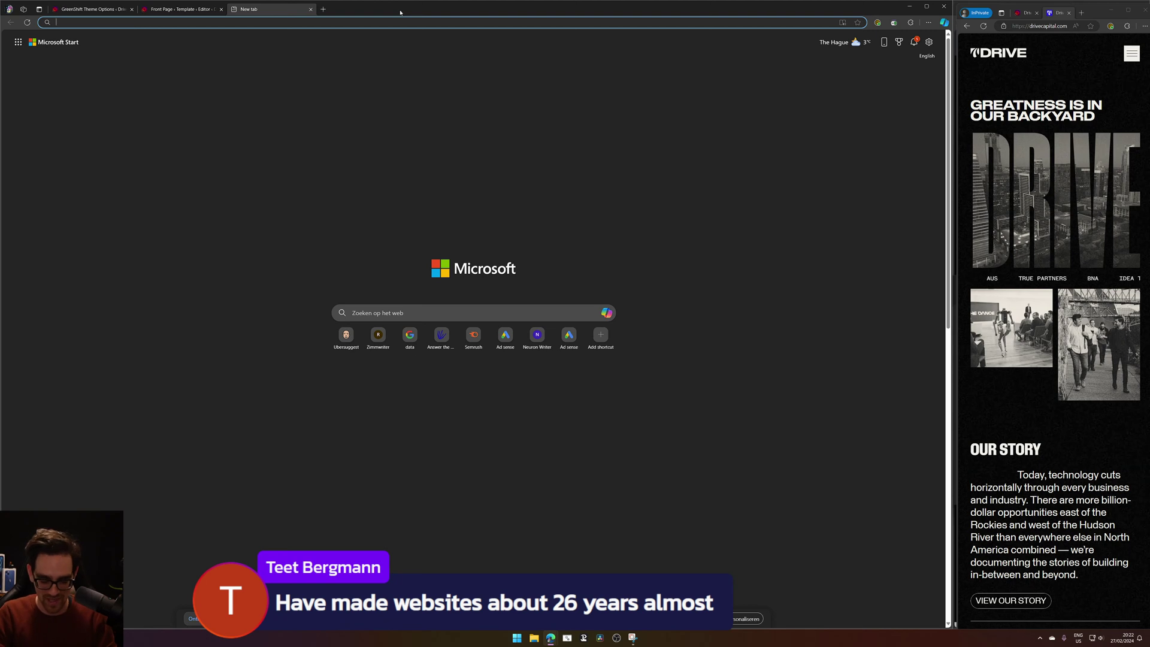
Search the web for 'hotmail' from the new tab's address bar.
type("outlook")
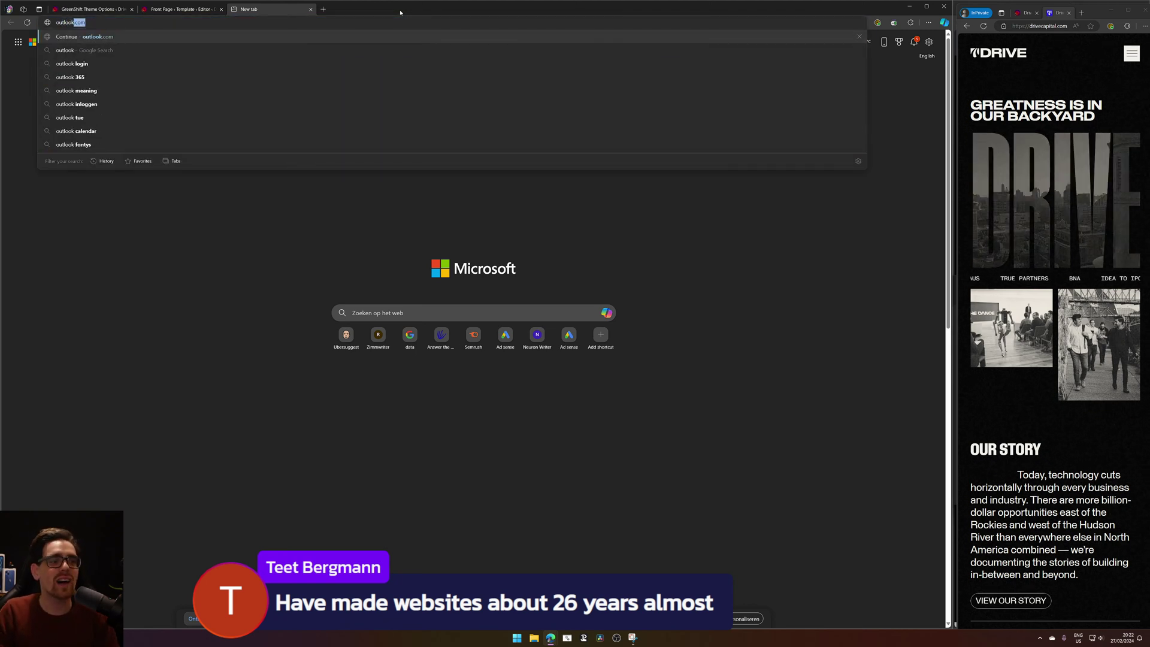
key("ctrl+a")
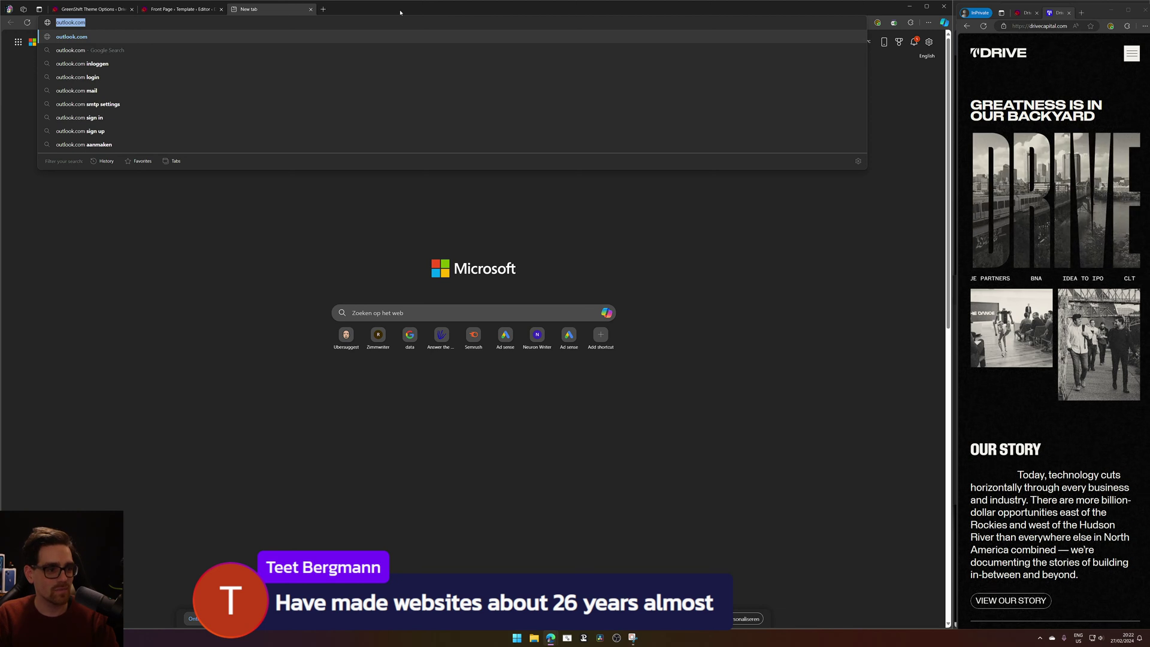
type("hotmail")
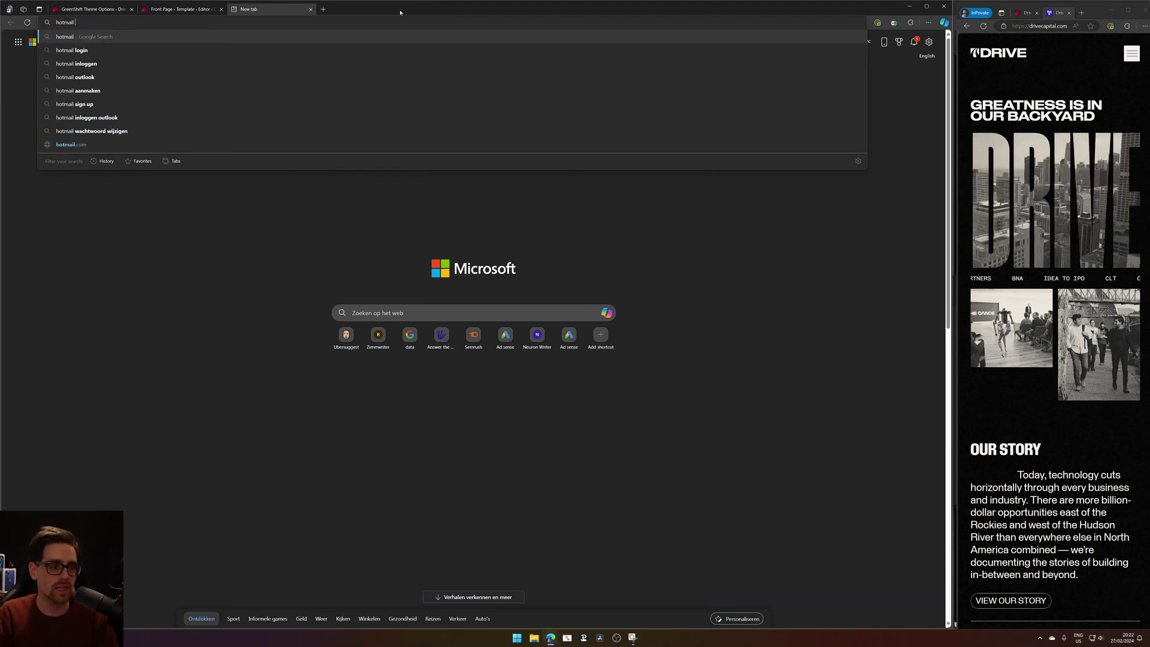
type("d")
key("Return")
Close the extra tab and pop the Outlook.com result out into its own window.
key("ctrl+t")
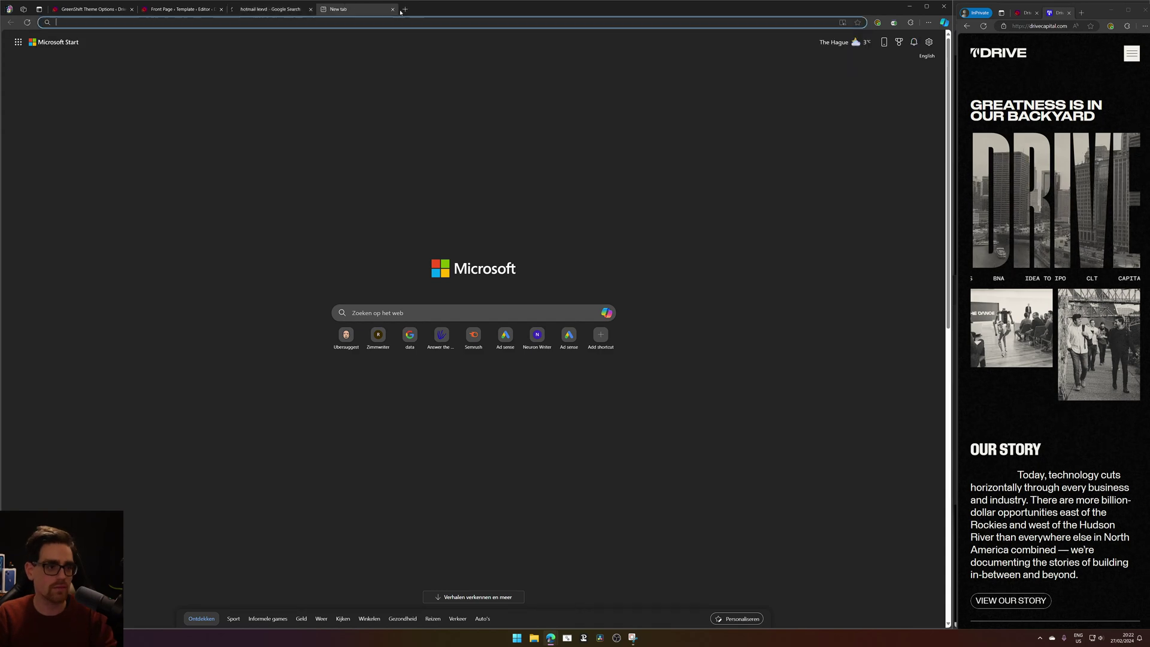
type("drivecapital.com")
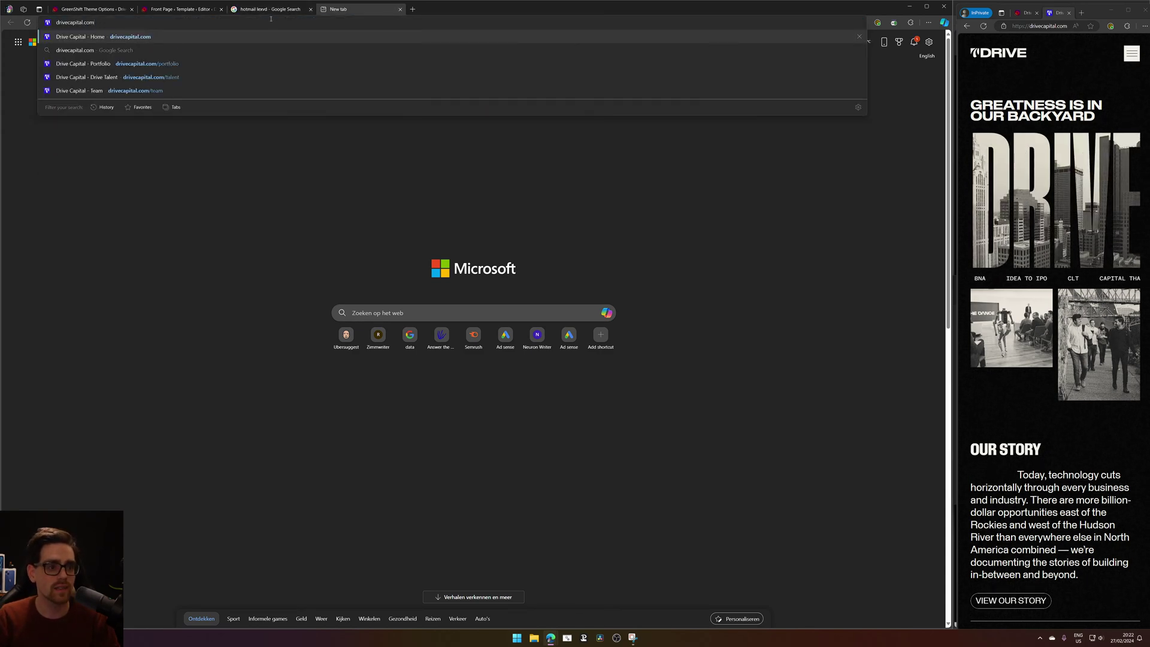
key("Return")
left_click(282, 8)
middle_click(343, 9)
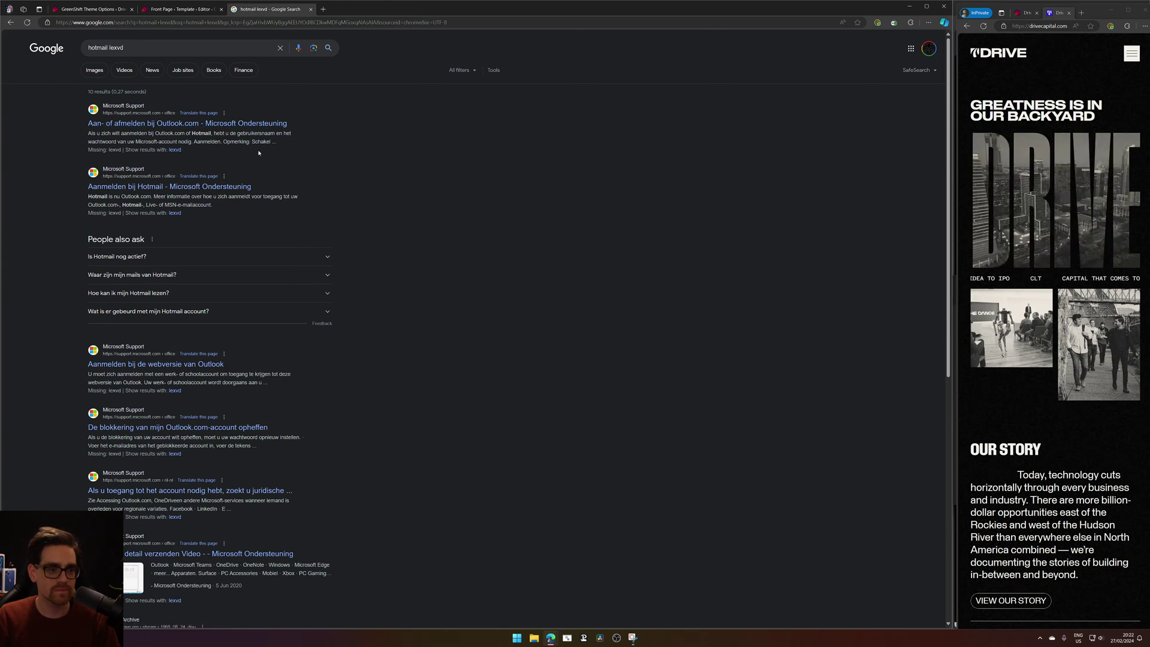
left_click(267, 125)
left_click_drag(290, 8, 1138, 21)
key("ctrl+l")
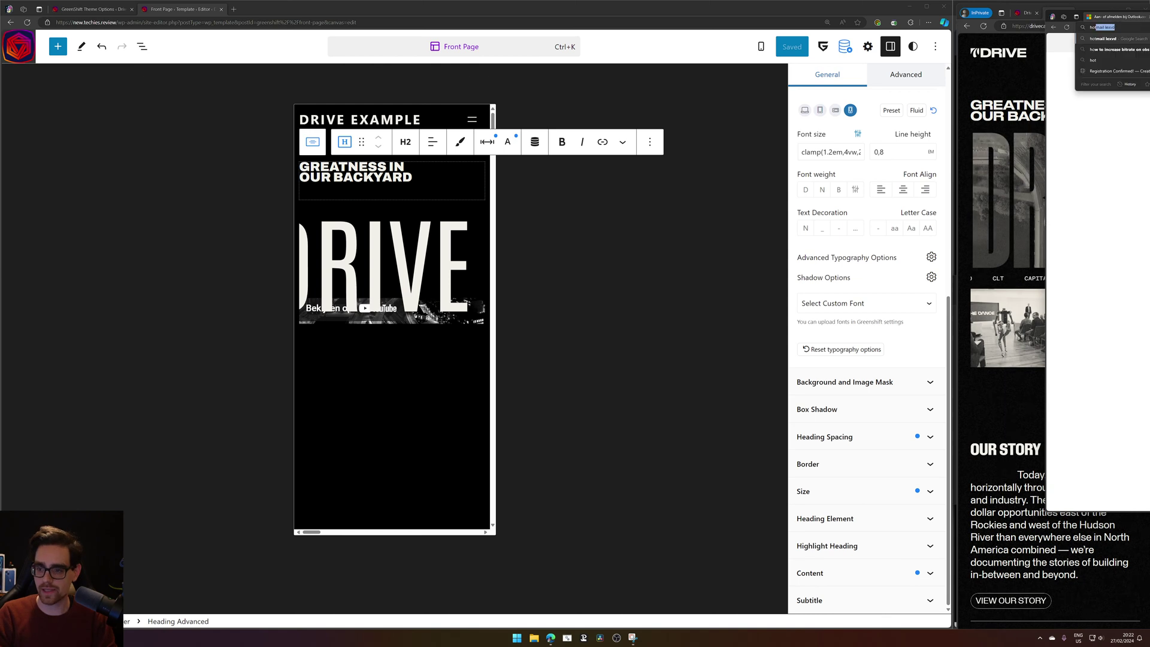
key("Return")
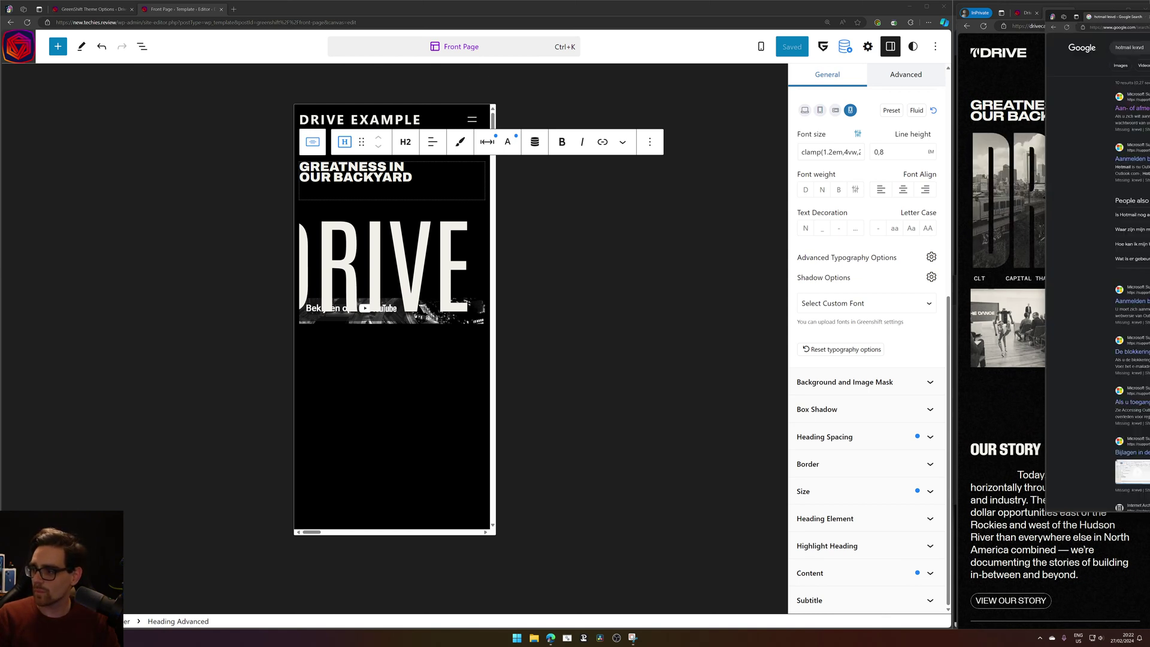
key("ctrl+w")
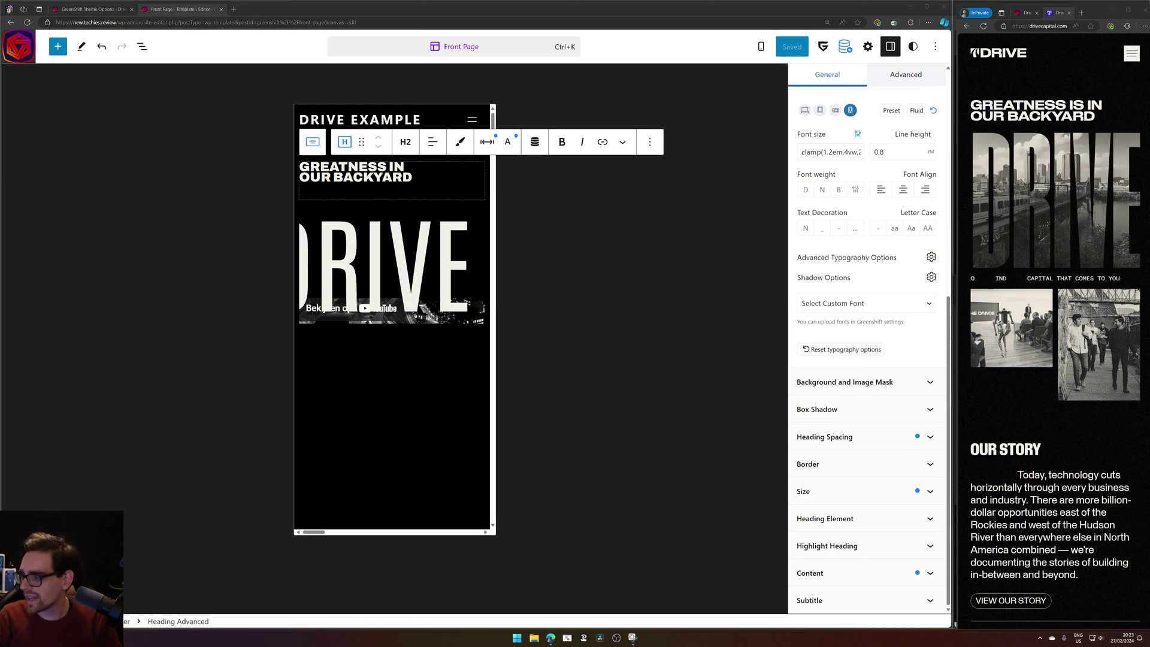
key("alt+Tab")
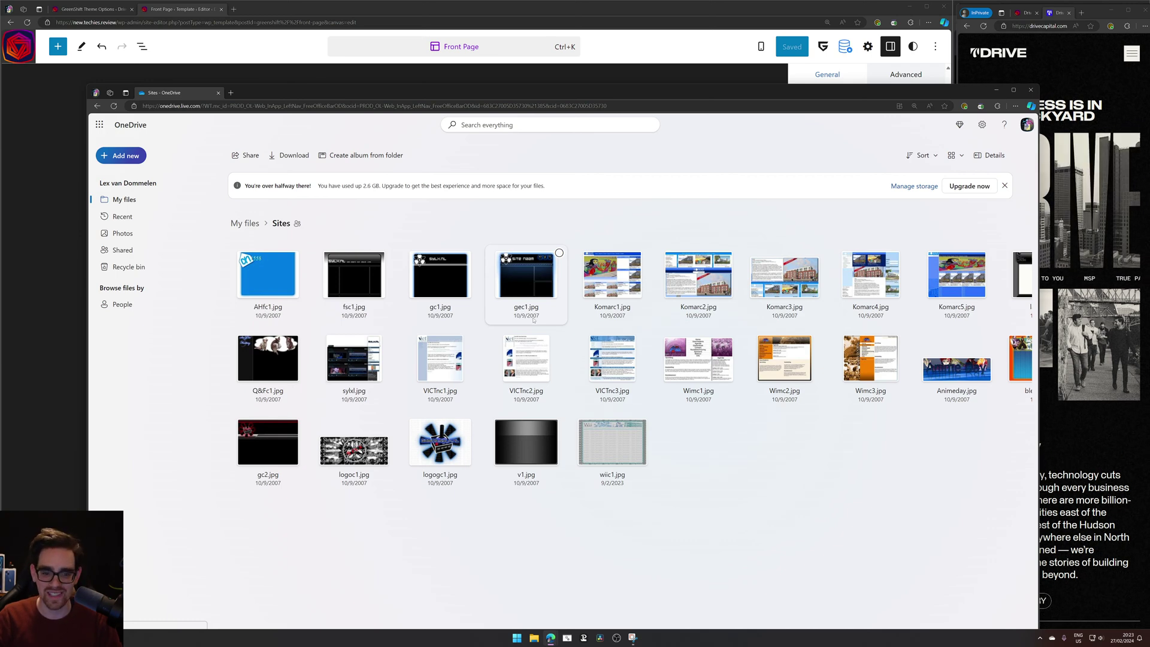
Maximize the OneDrive Sites window and open a new blank tab beside it.
left_click(1013, 89)
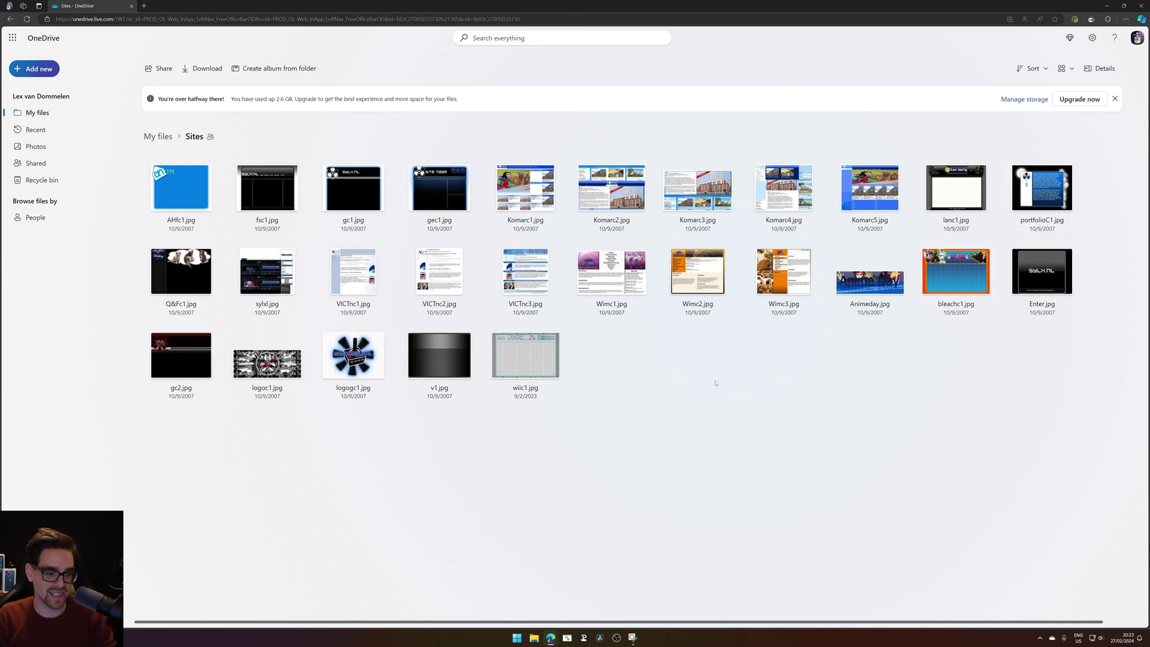
key("ctrl+t")
left_click(102, 6)
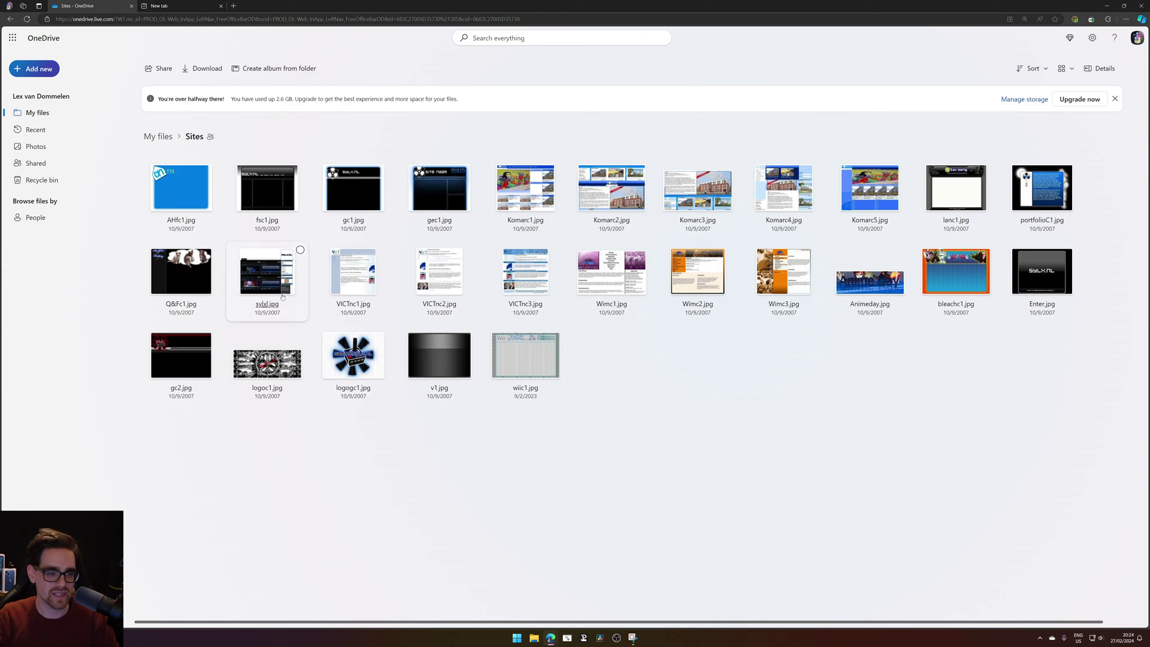
Search 'css div introduction' and skim the Mammoth Interactive divs article.
key("ctrl+Tab")
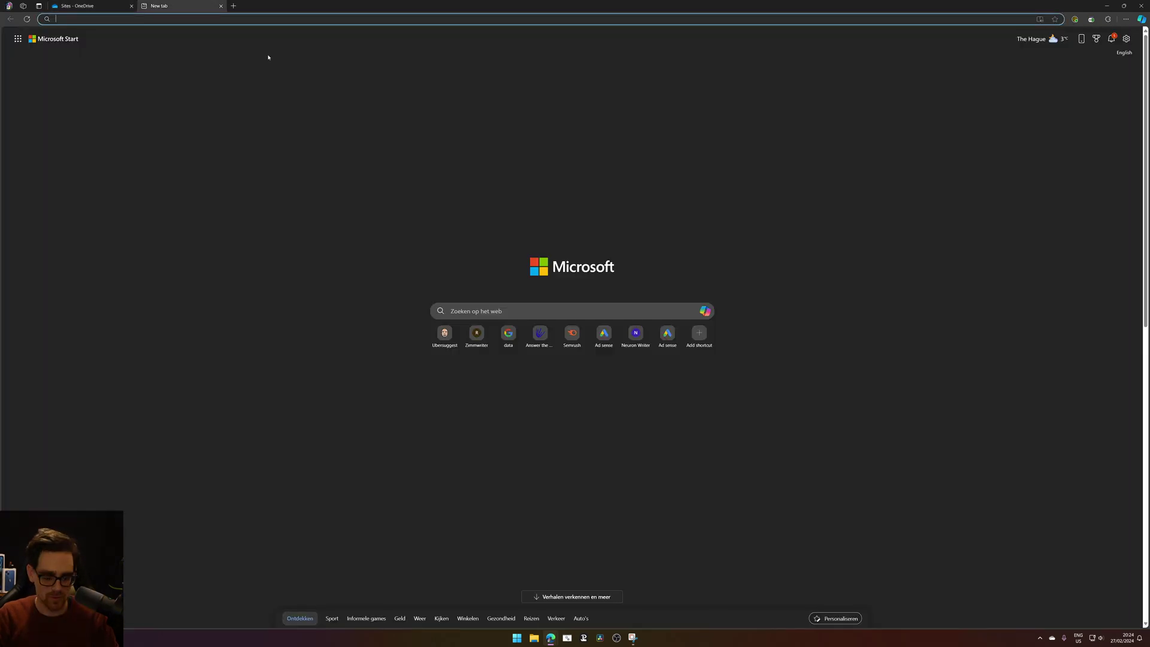
type("css ")
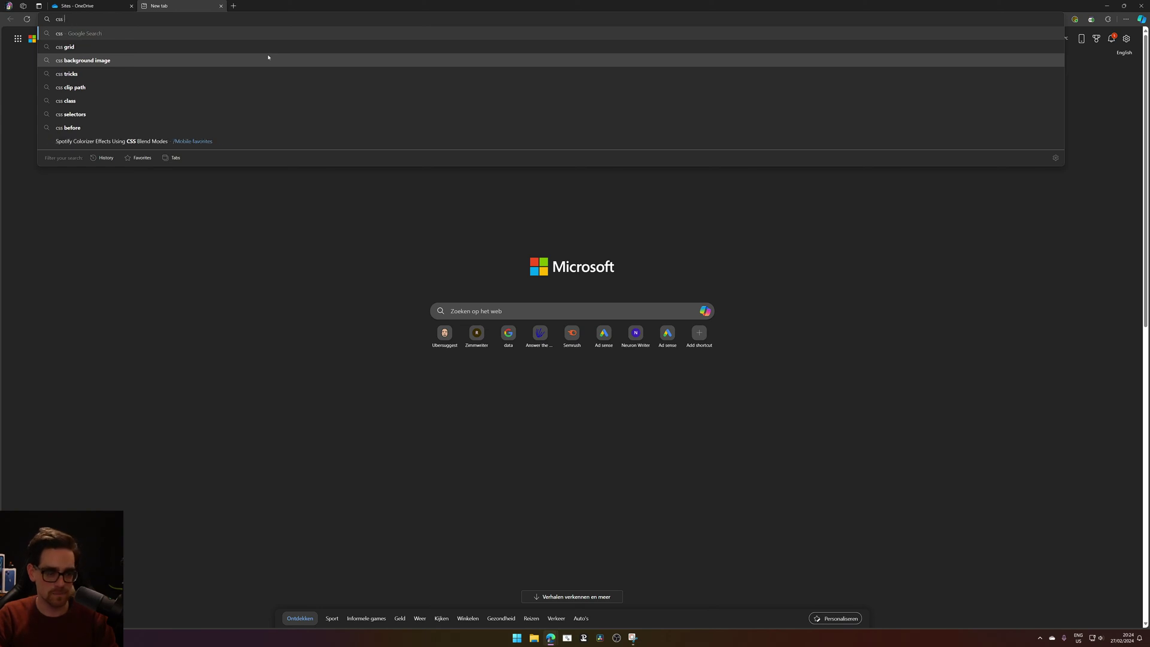
type("div intr")
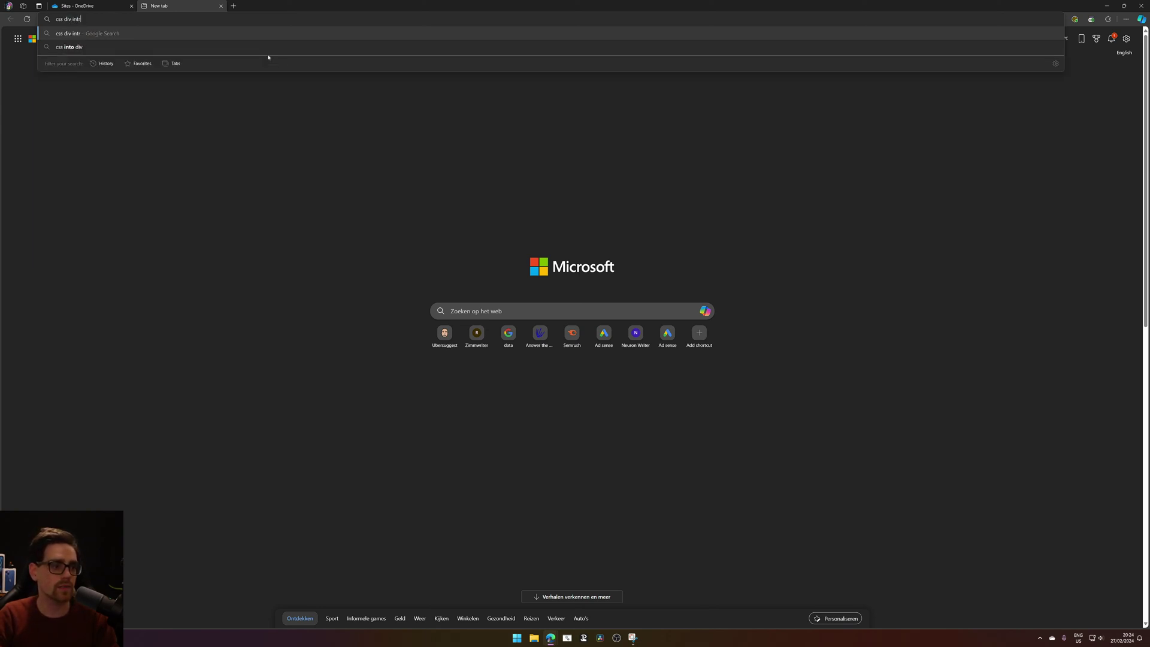
type("oduction")
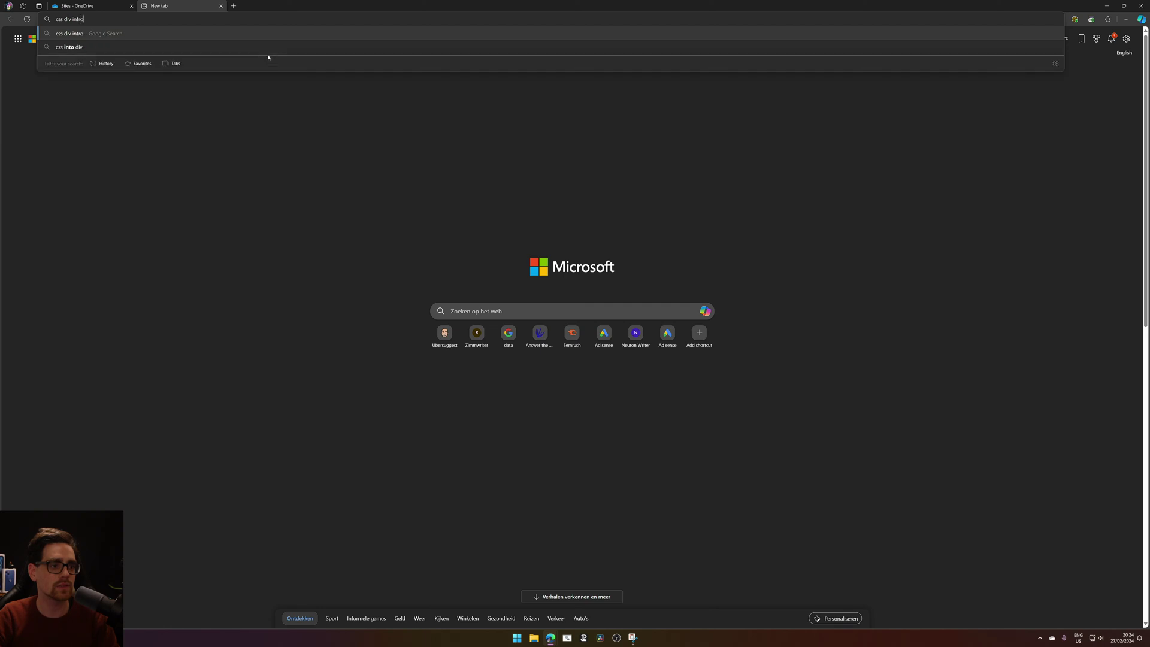
key("Return")
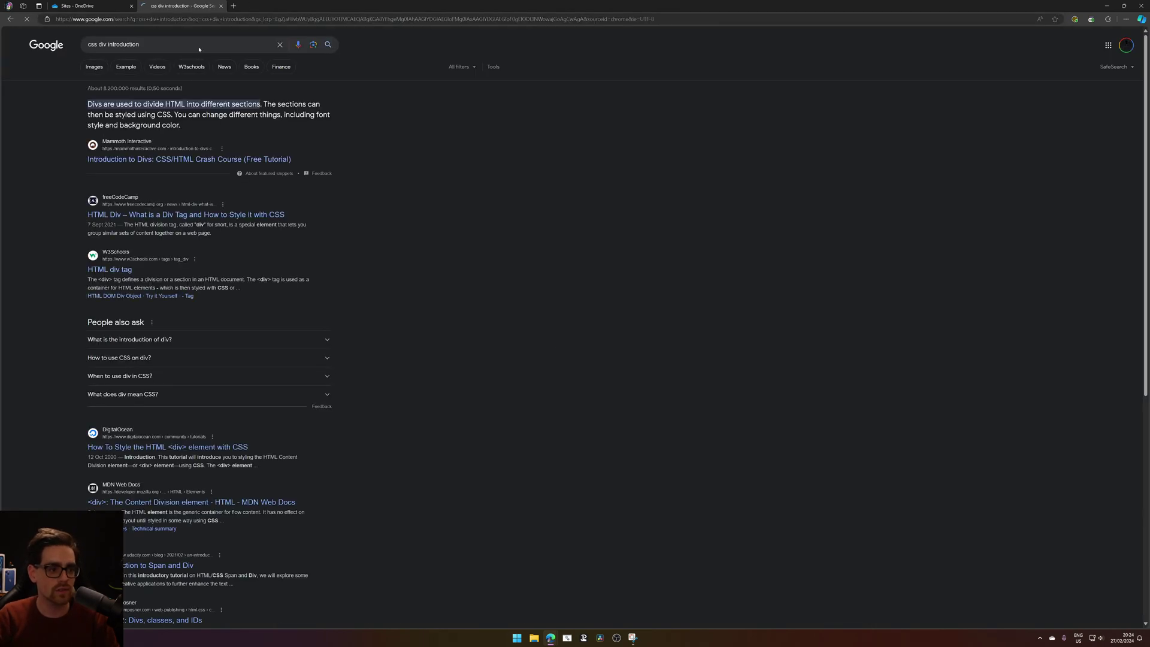
left_click(212, 159)
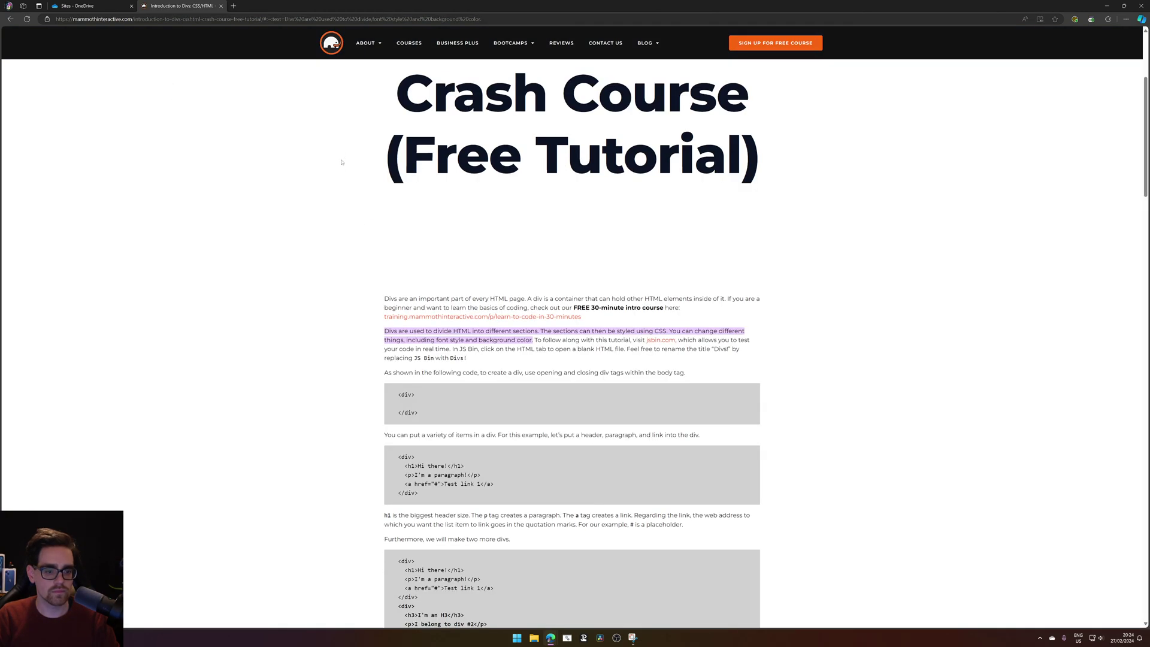
scroll(324, 212, "down", 1)
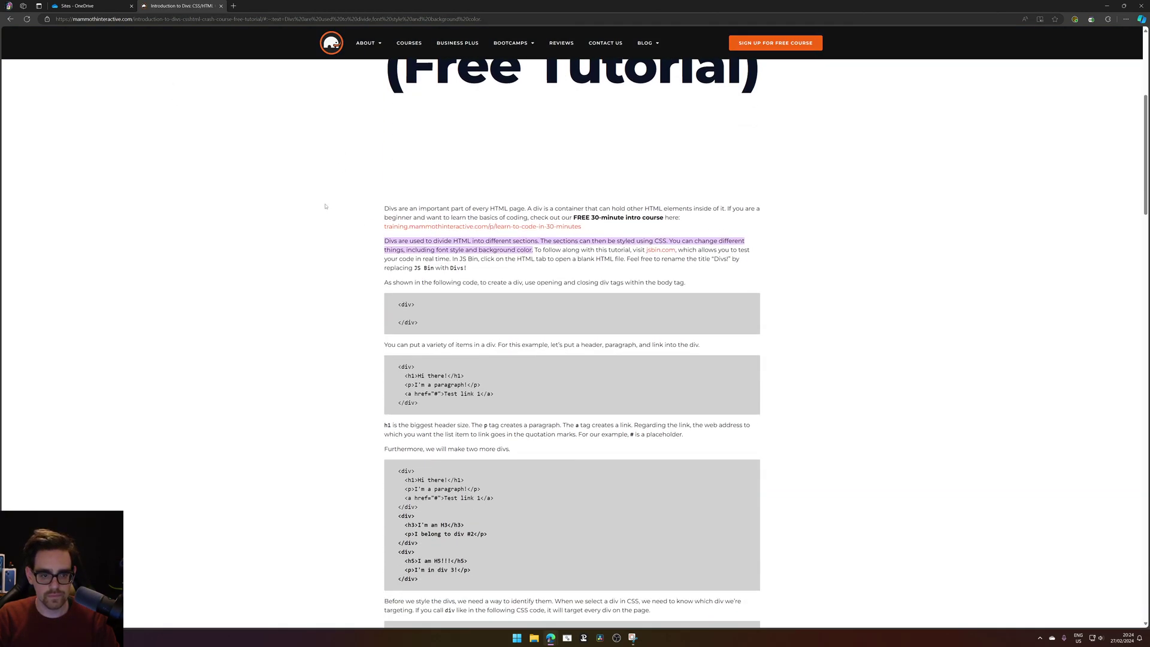
key("alt+Left")
Search 'css div when was it introduced', highlight the 1995 date, and check the calendar.
double_click(127, 46)
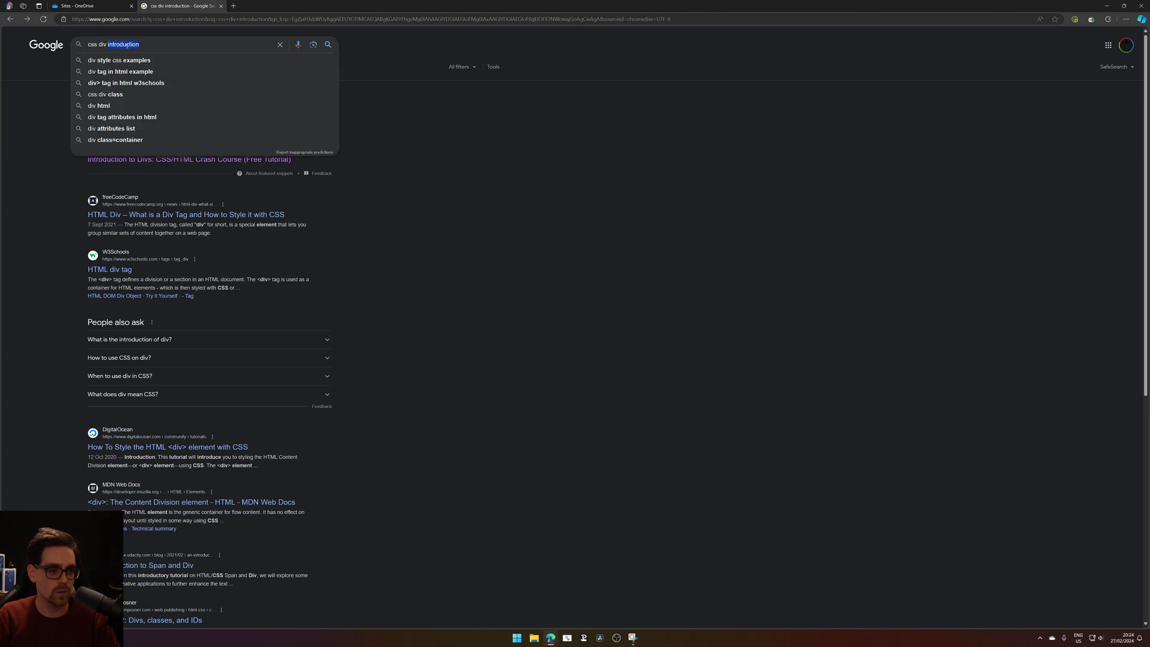
type("when was it")
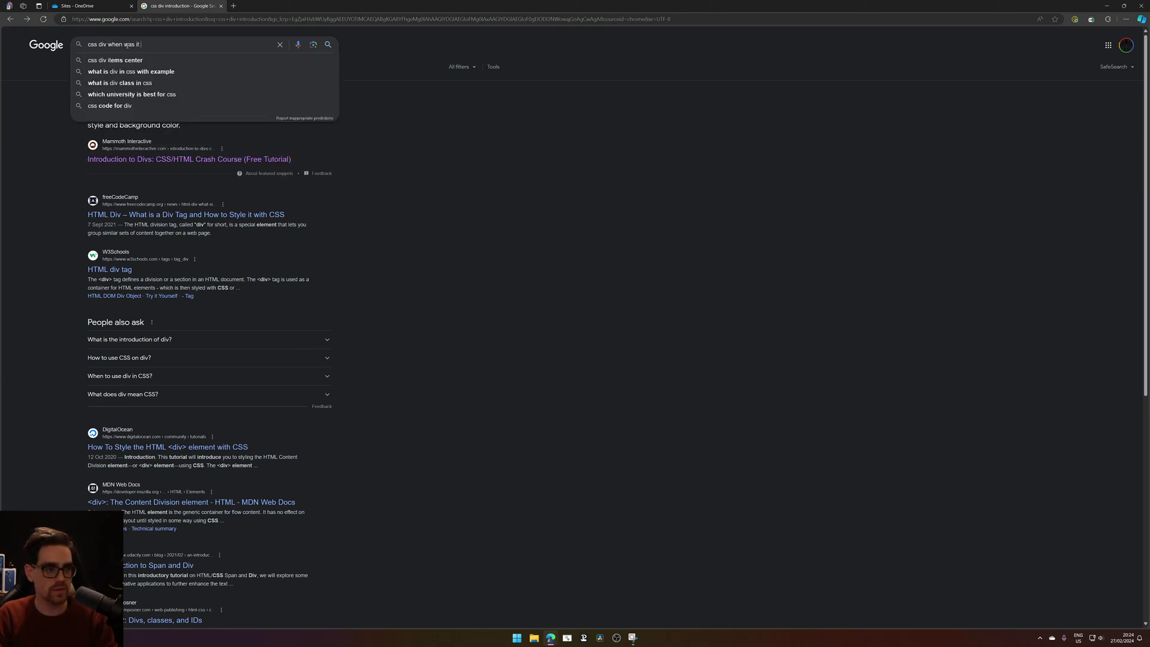
key("Down")
key("Return")
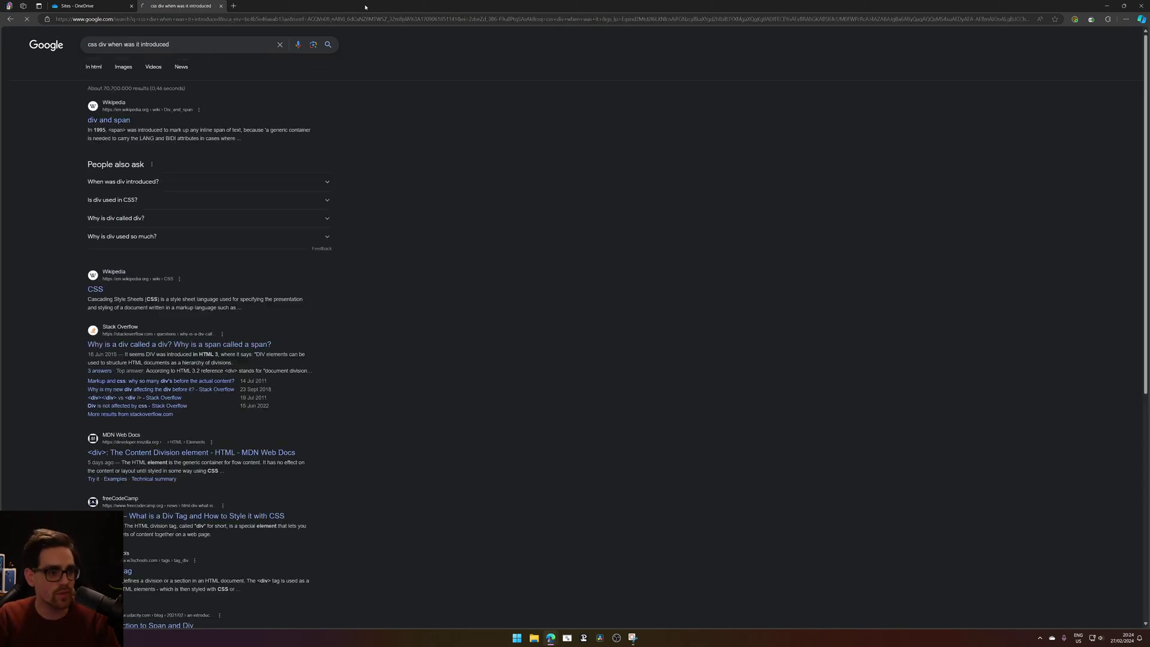
left_click_drag(93, 130, 131, 130)
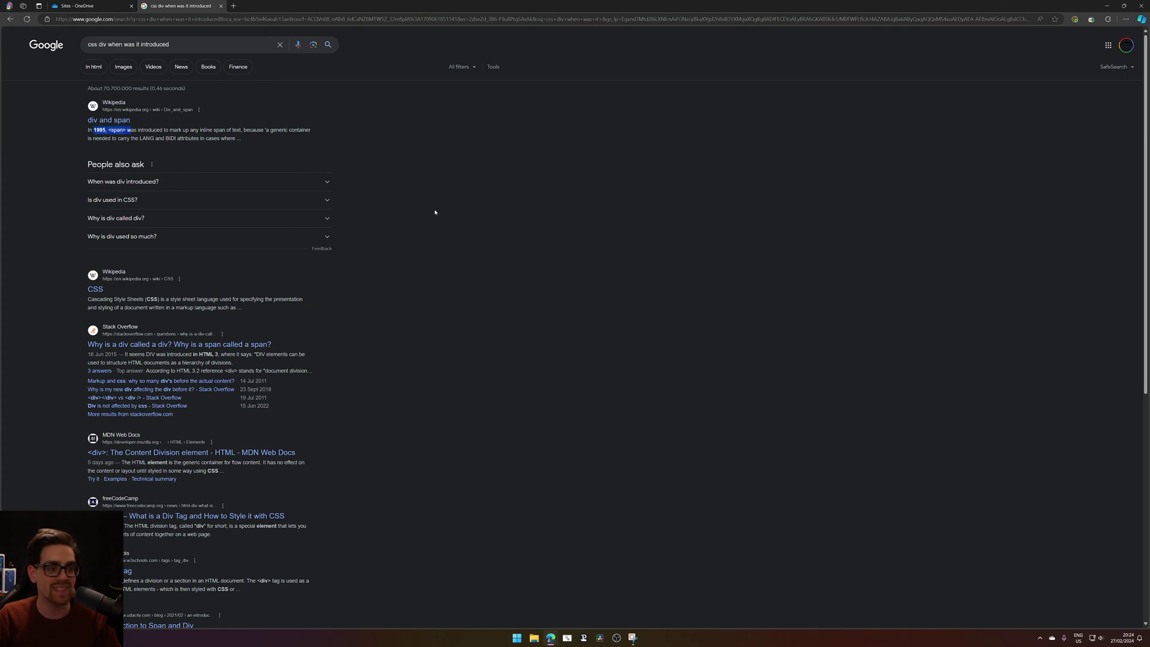
left_click(1118, 640)
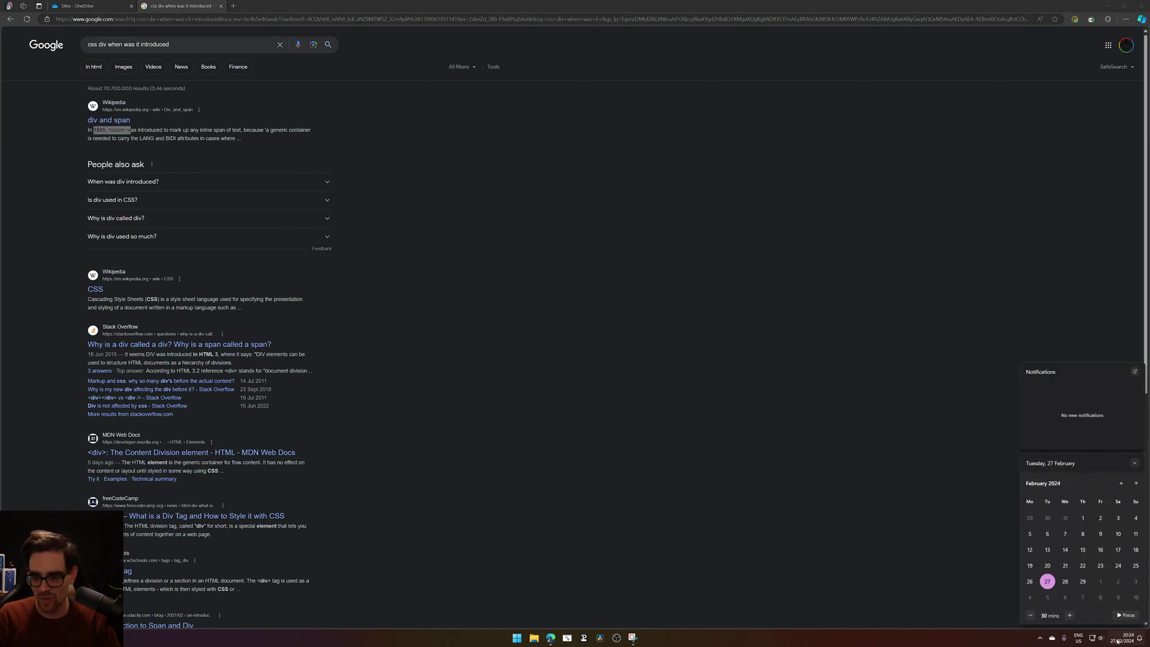
left_click(1121, 482)
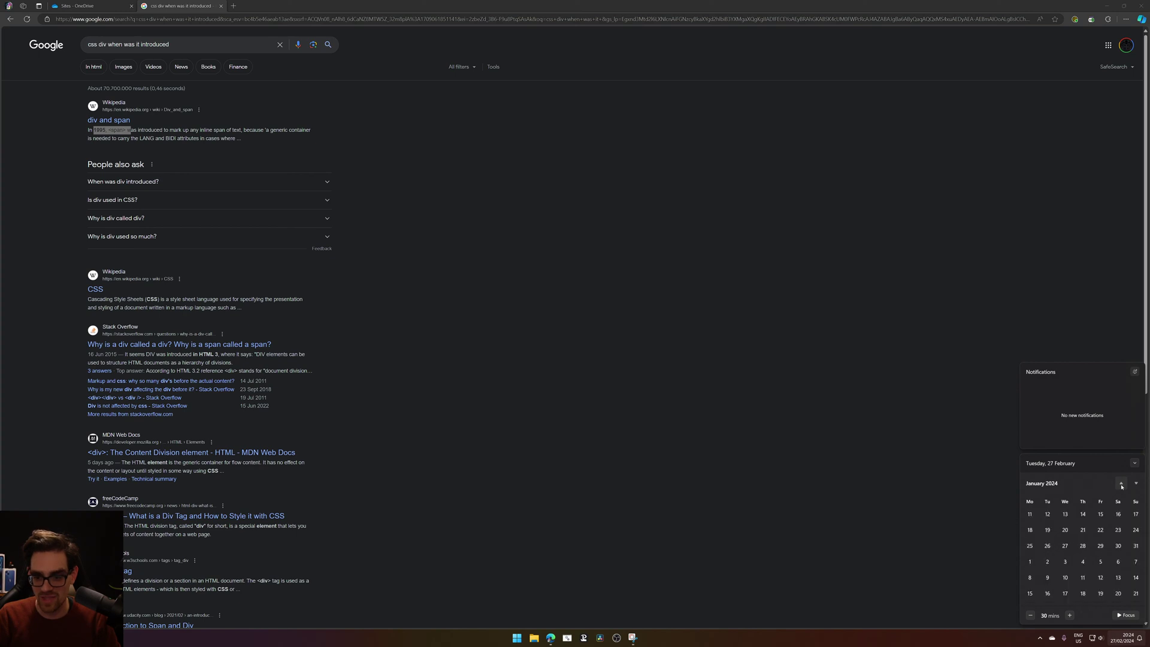
left_click(1120, 482)
left_click(660, 290)
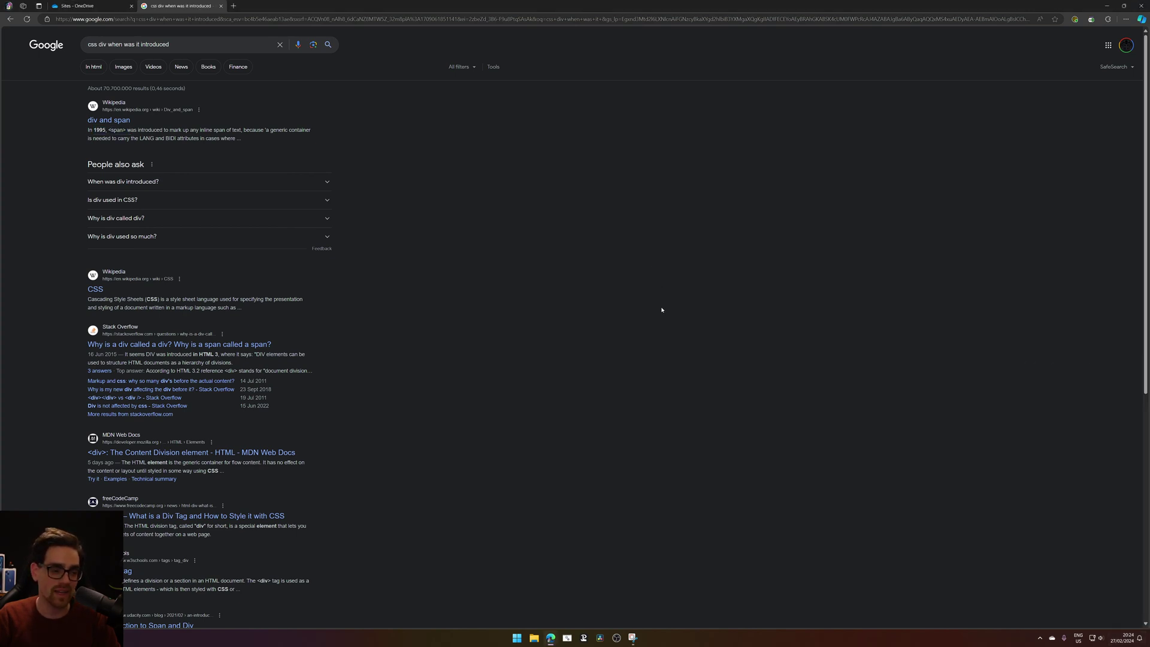
Read the Wikipedia CSS article in a new tab, then close it and the Google tab.
middle_click(100, 291)
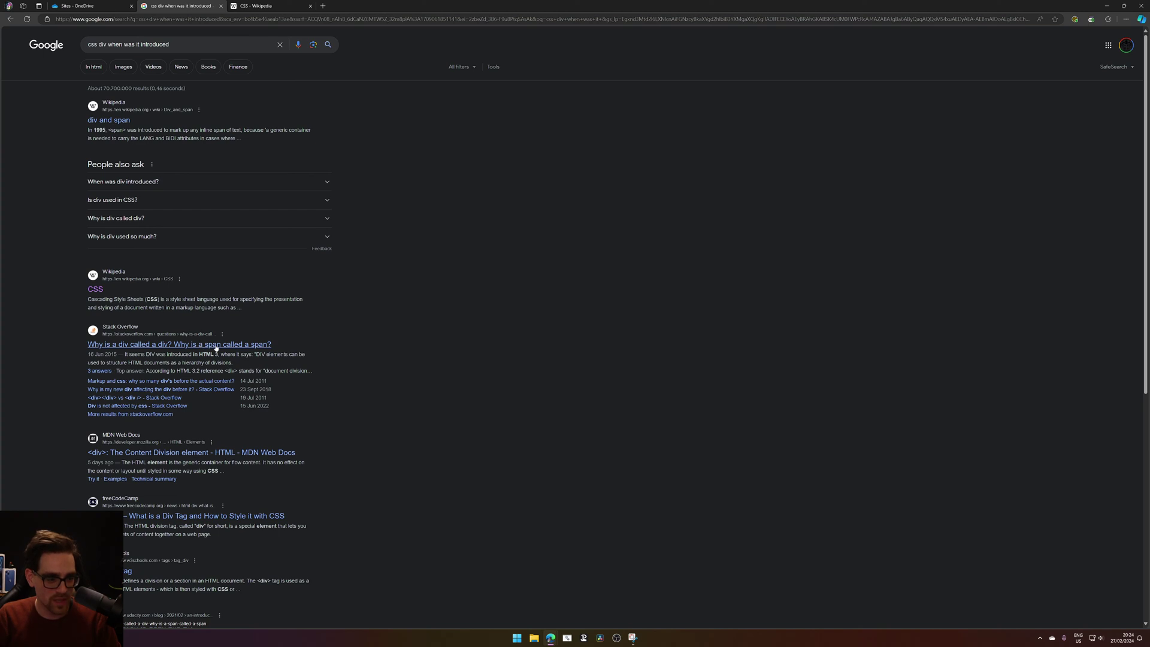
scroll(384, 353, "down", 3)
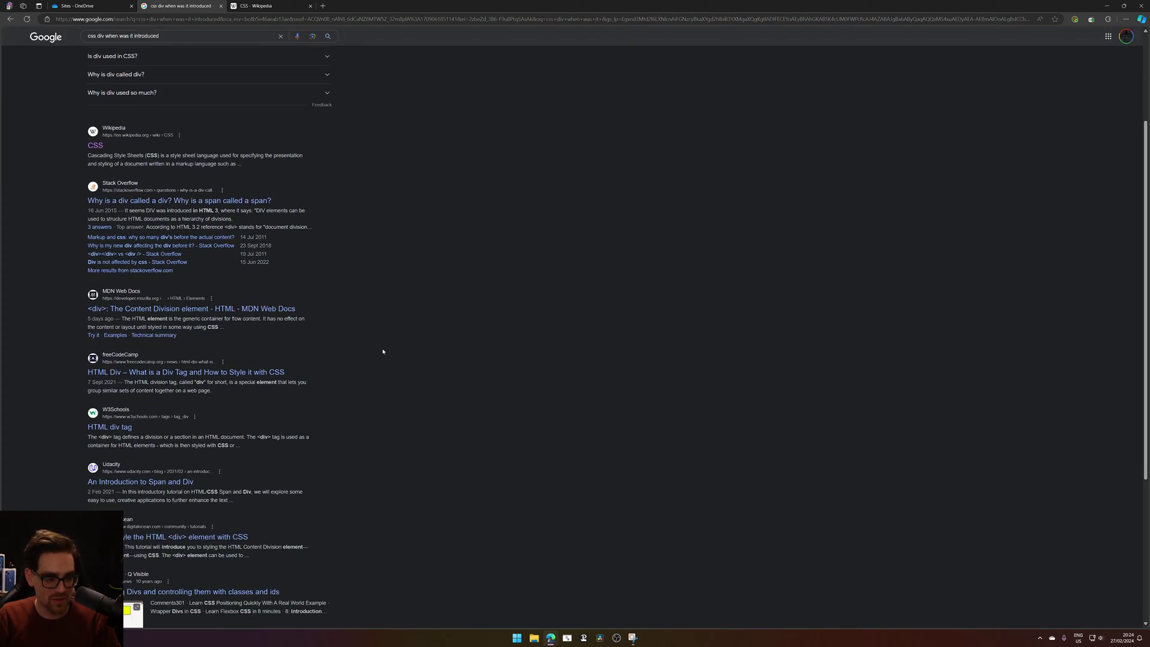
scroll(383, 352, "down", 5)
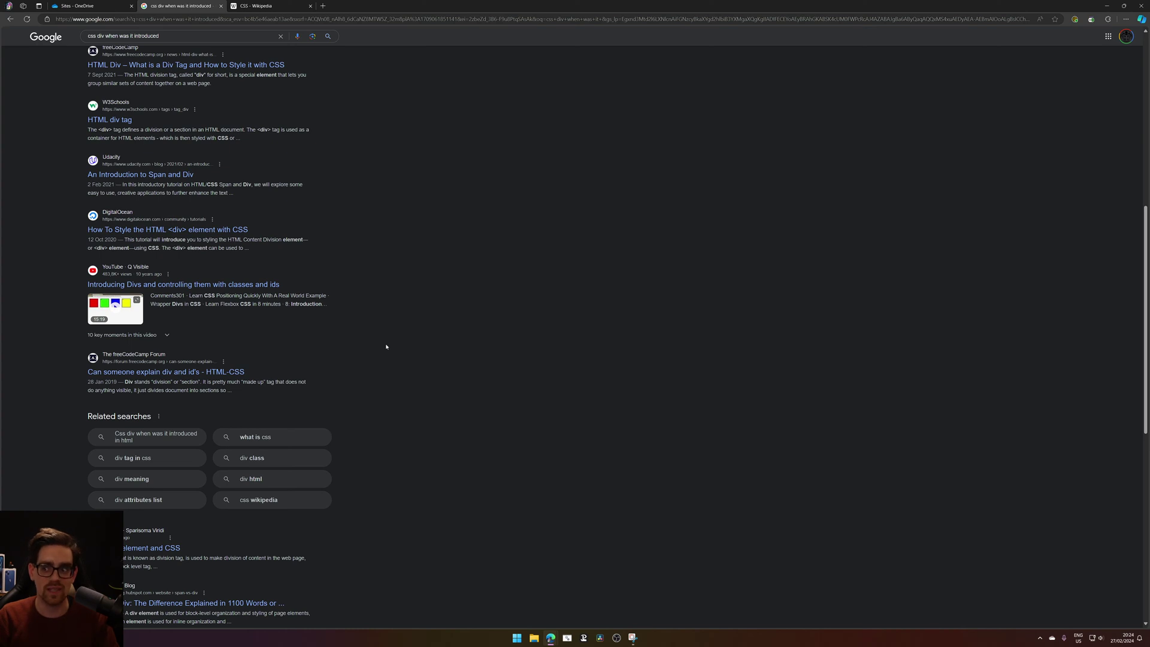
middle_click(205, 3)
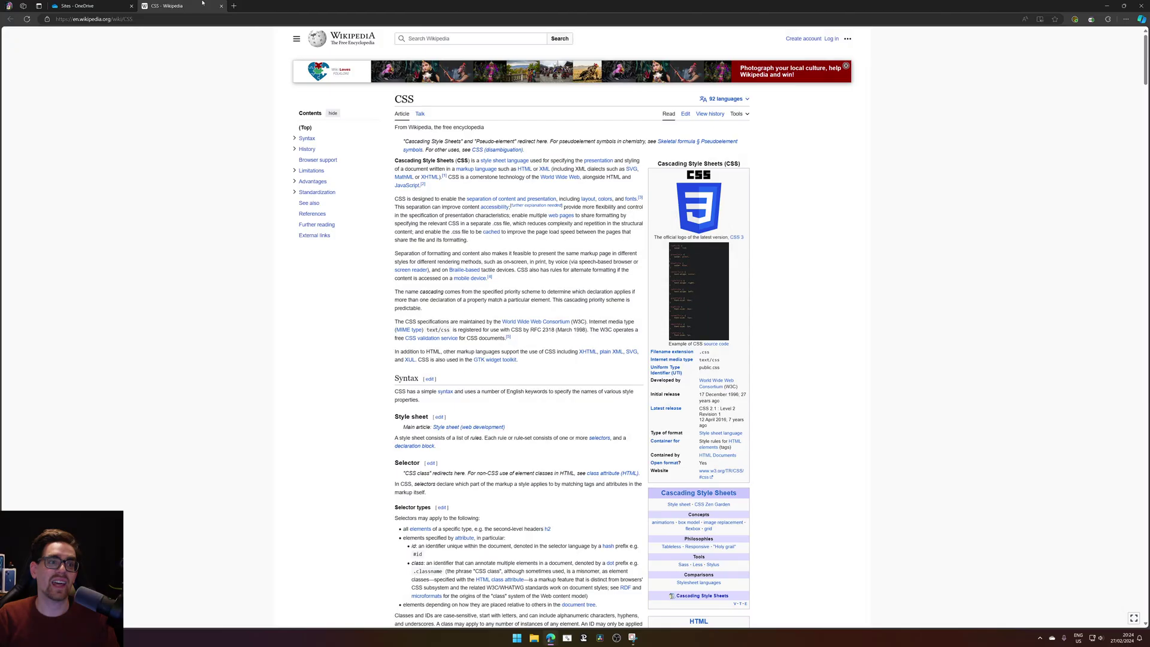
middle_click(203, 3)
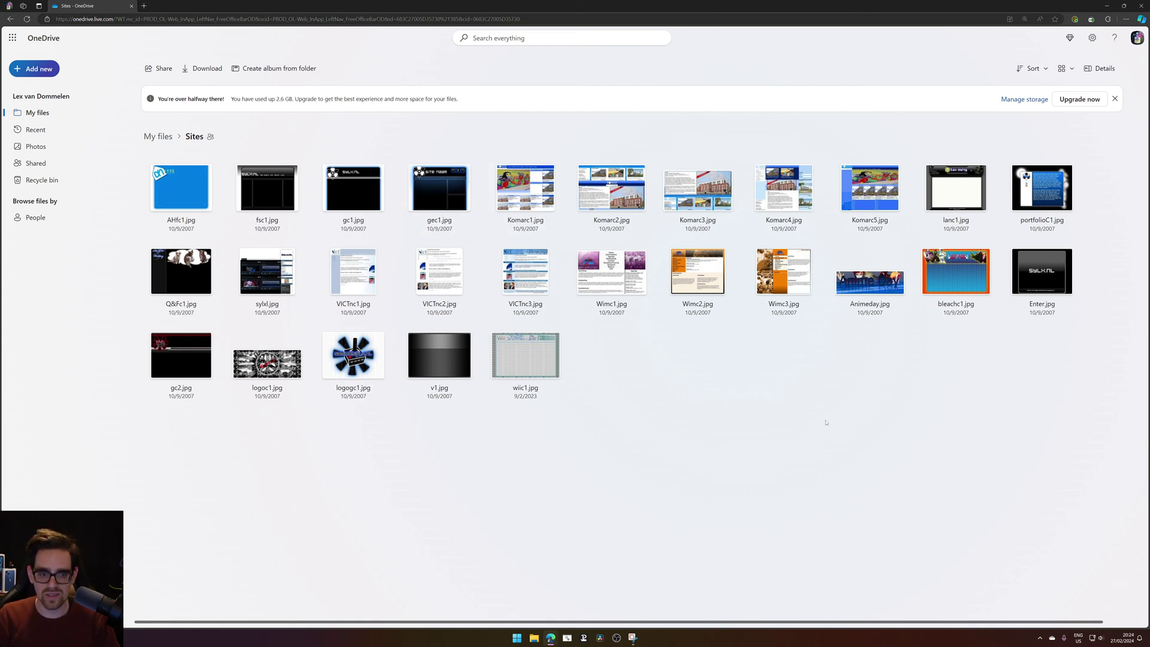
Preview fsc1.jpg, AHfc1.jpg and logogc1.jpg in turn, closing each viewer afterwards.
left_click(284, 194)
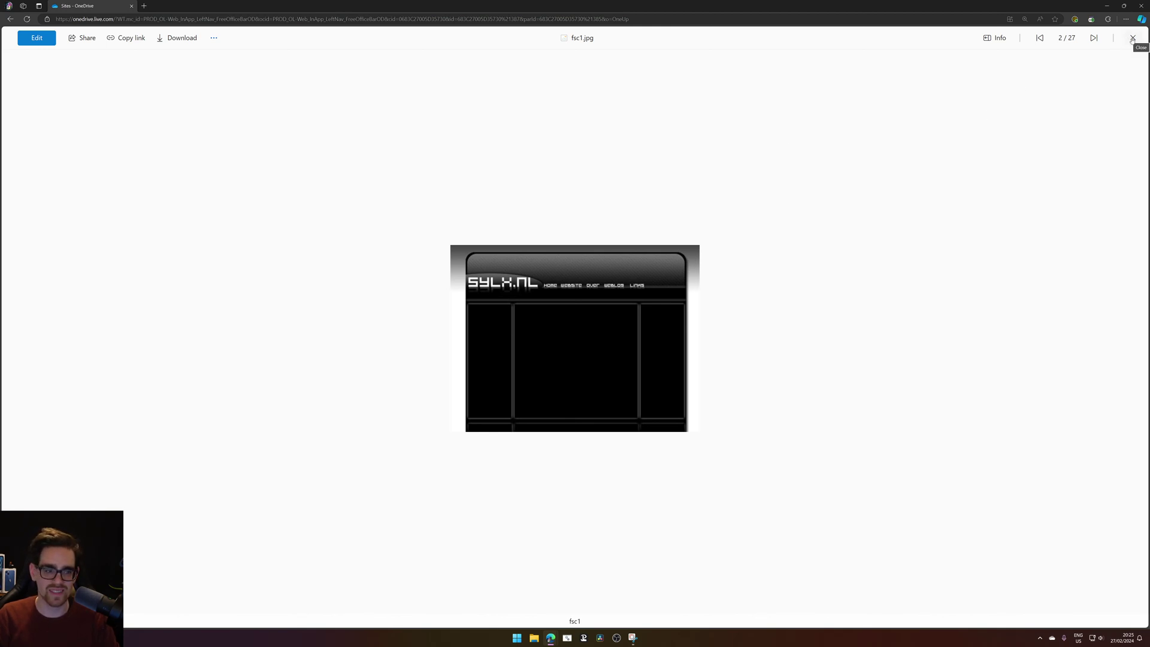
left_click(1132, 38)
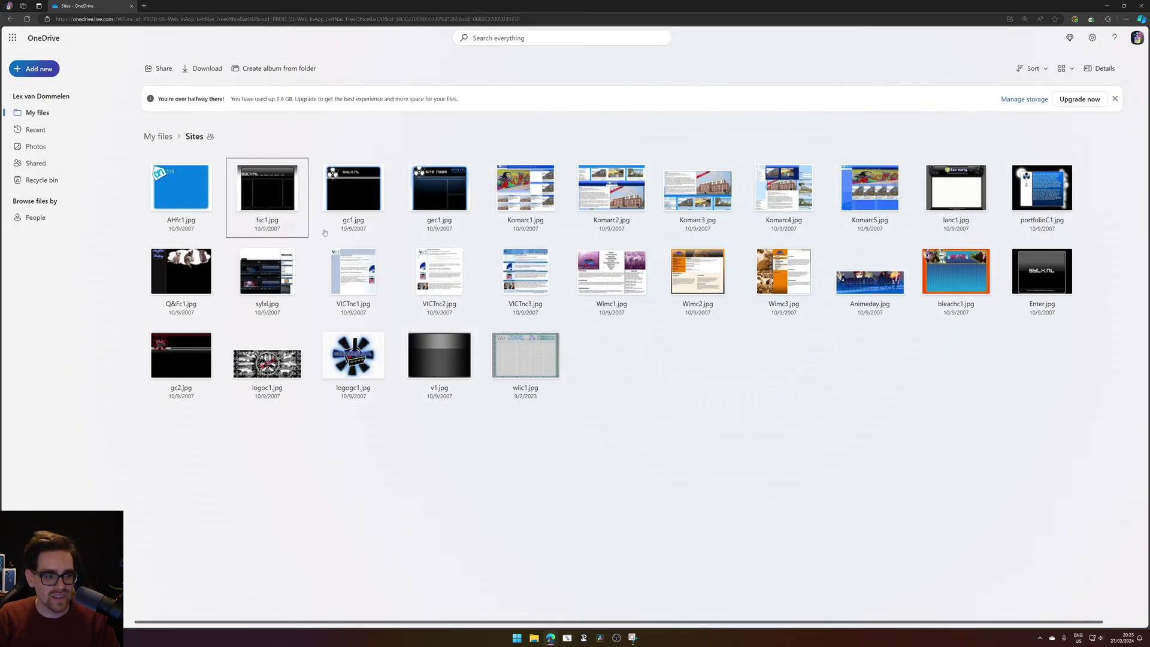
left_click(184, 184)
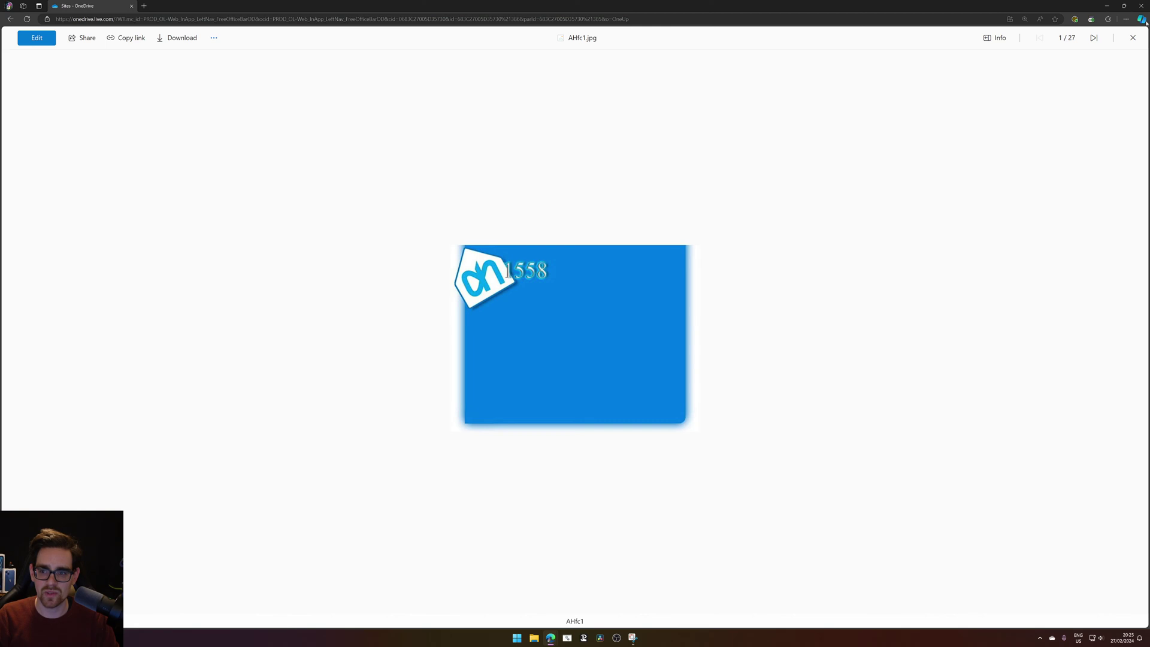
left_click(1132, 38)
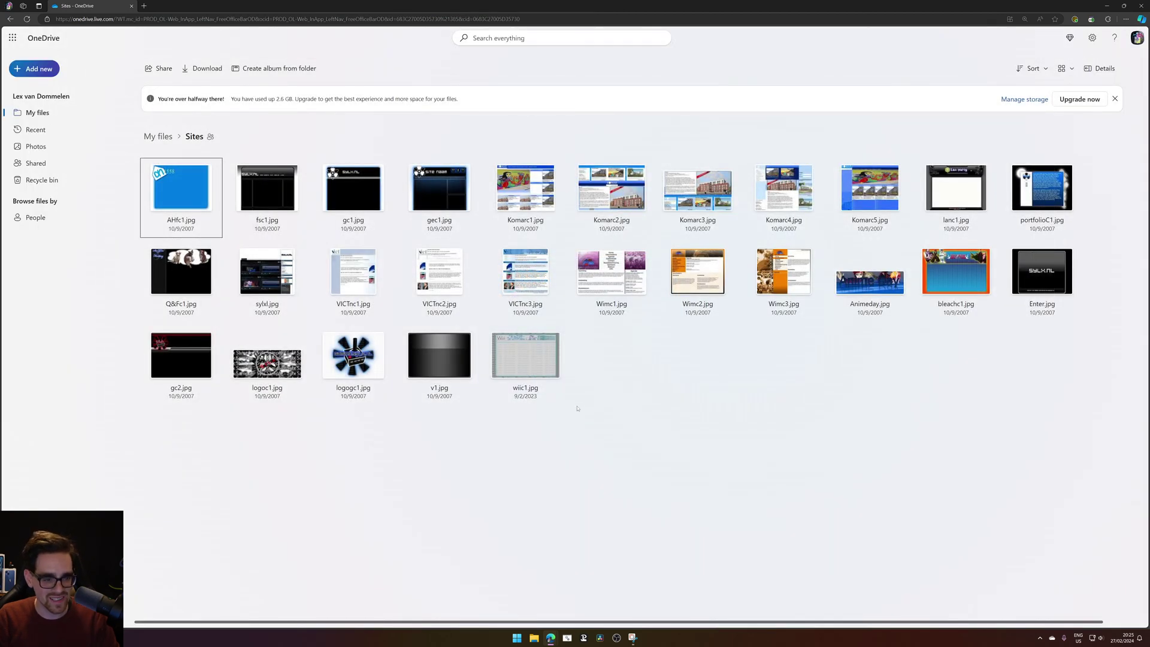
left_click(353, 359)
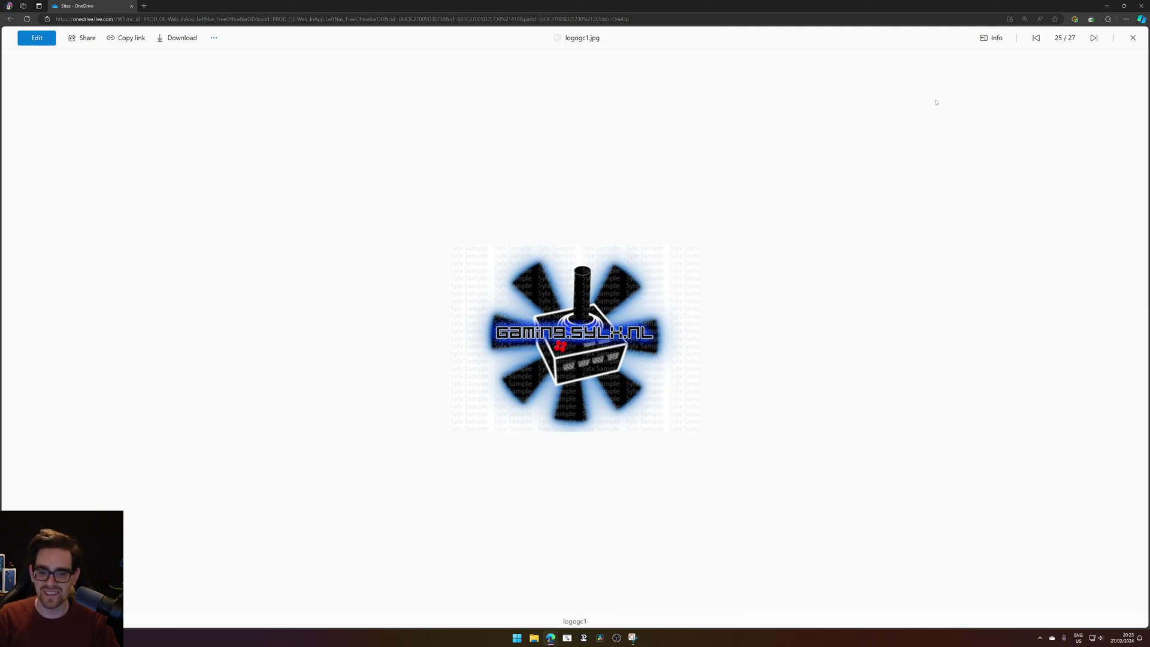
left_click(1133, 38)
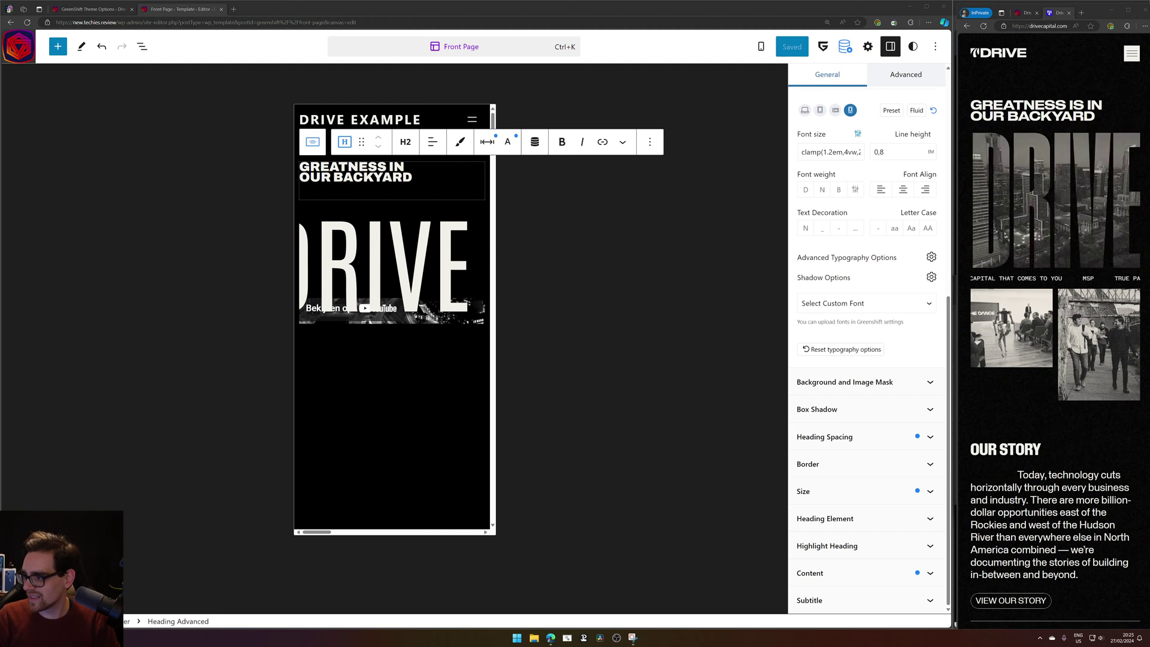
left_click_drag(1149, 90, 812, 93)
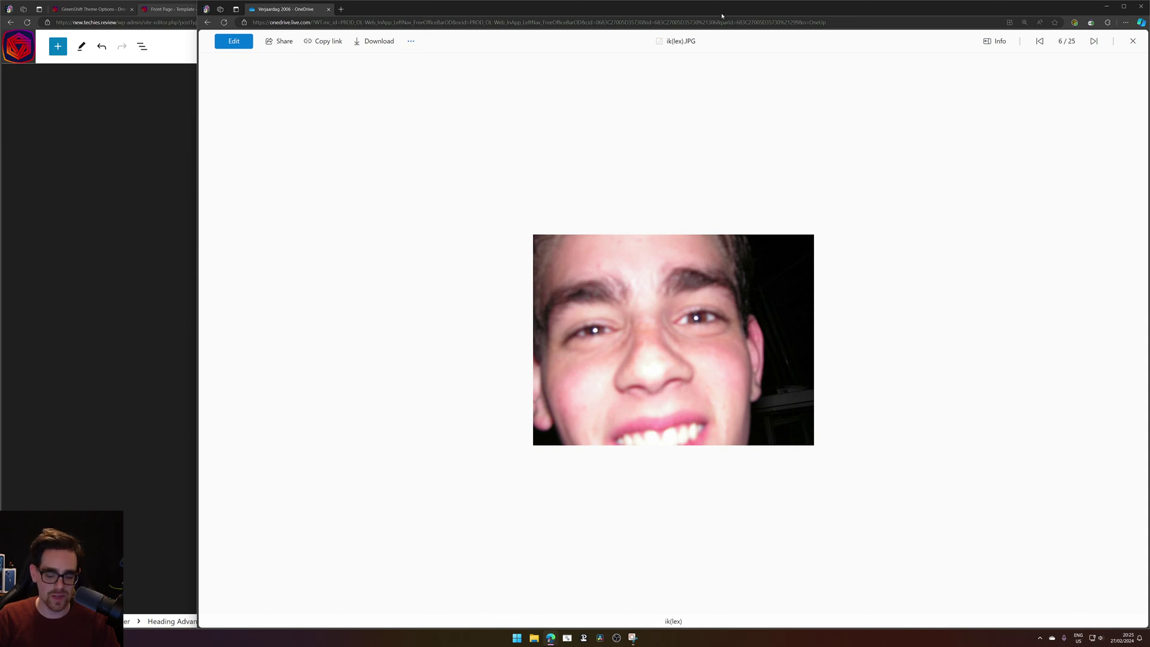
left_click_drag(722, 16, 1149, 120)
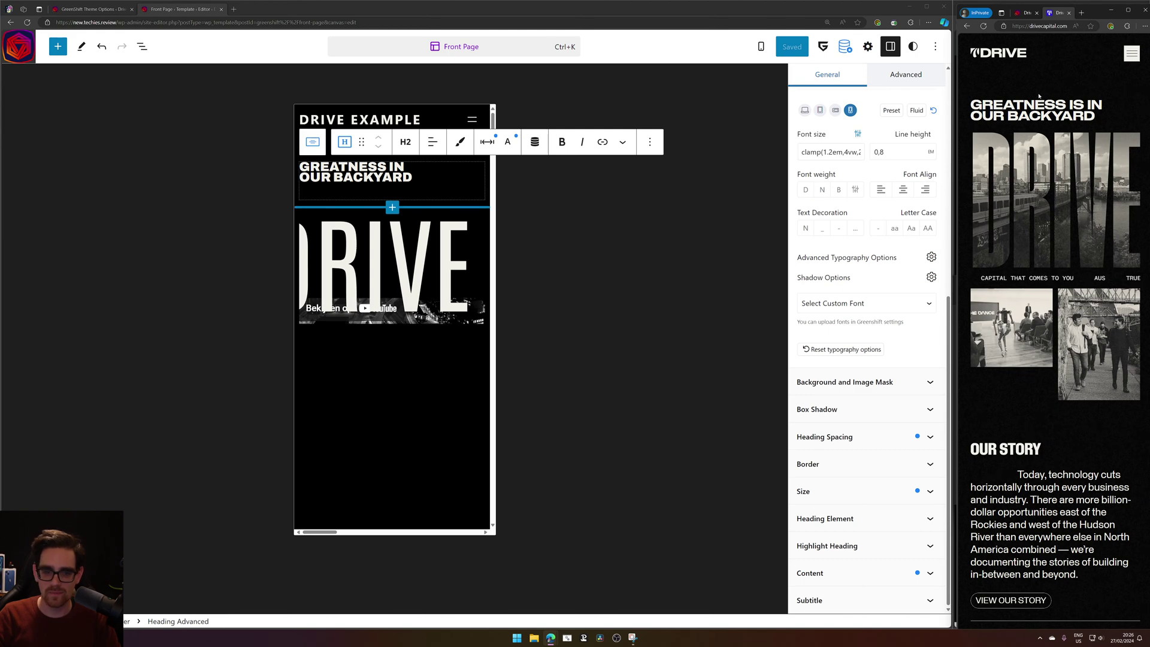
After comparing with the Drive Capital reference, set the hero Container's mobile Margin Top to 5 and save the Front Page template.
left_click(1025, 13)
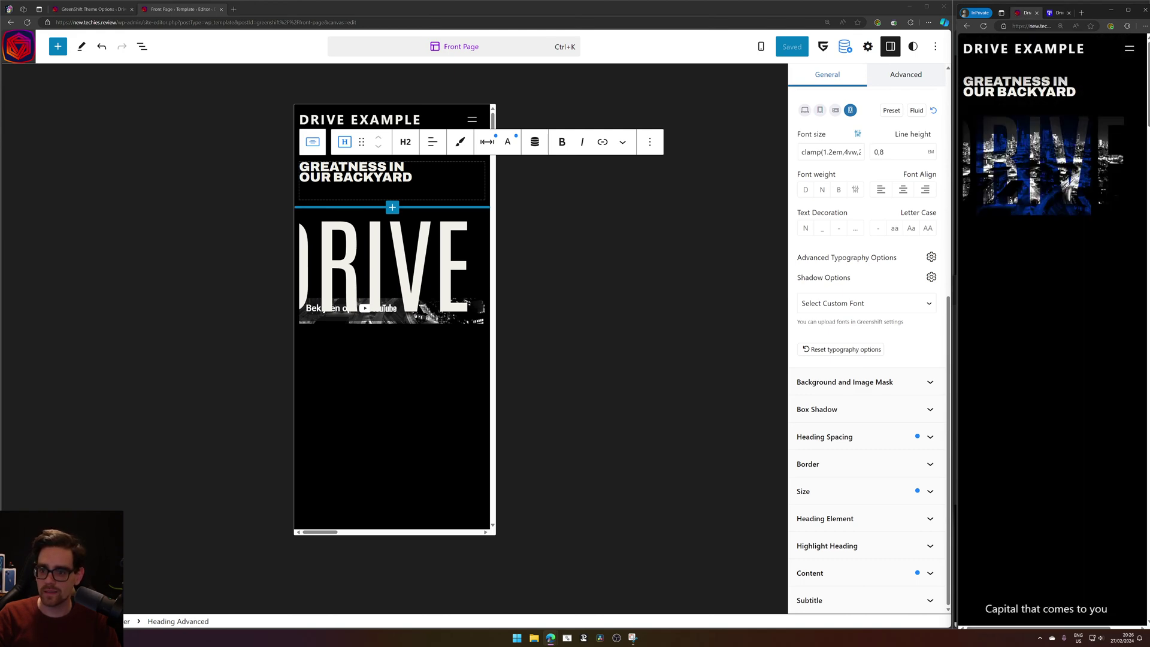
left_click(1058, 14)
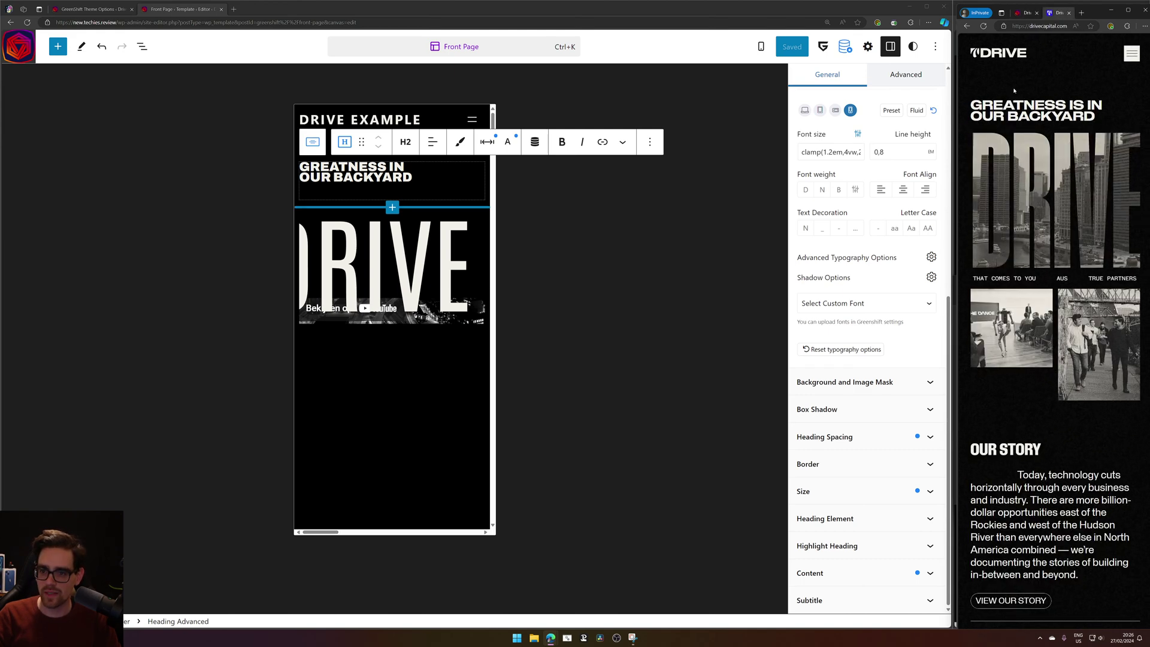
left_click(313, 142)
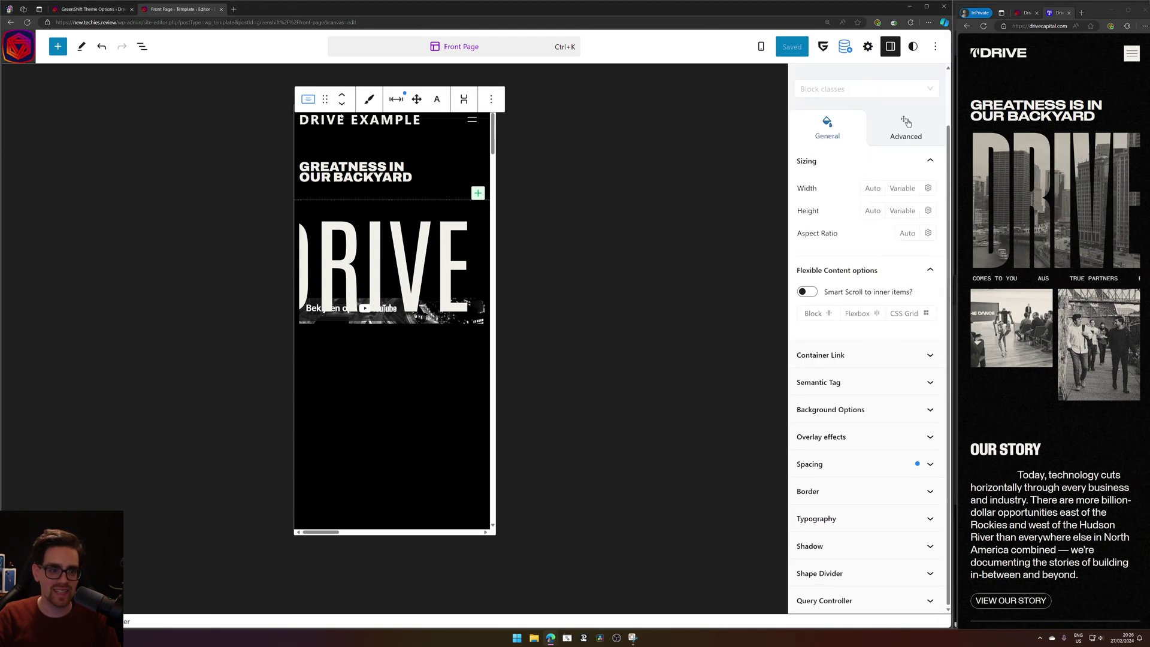
left_click(397, 97)
left_click(397, 158)
type("5")
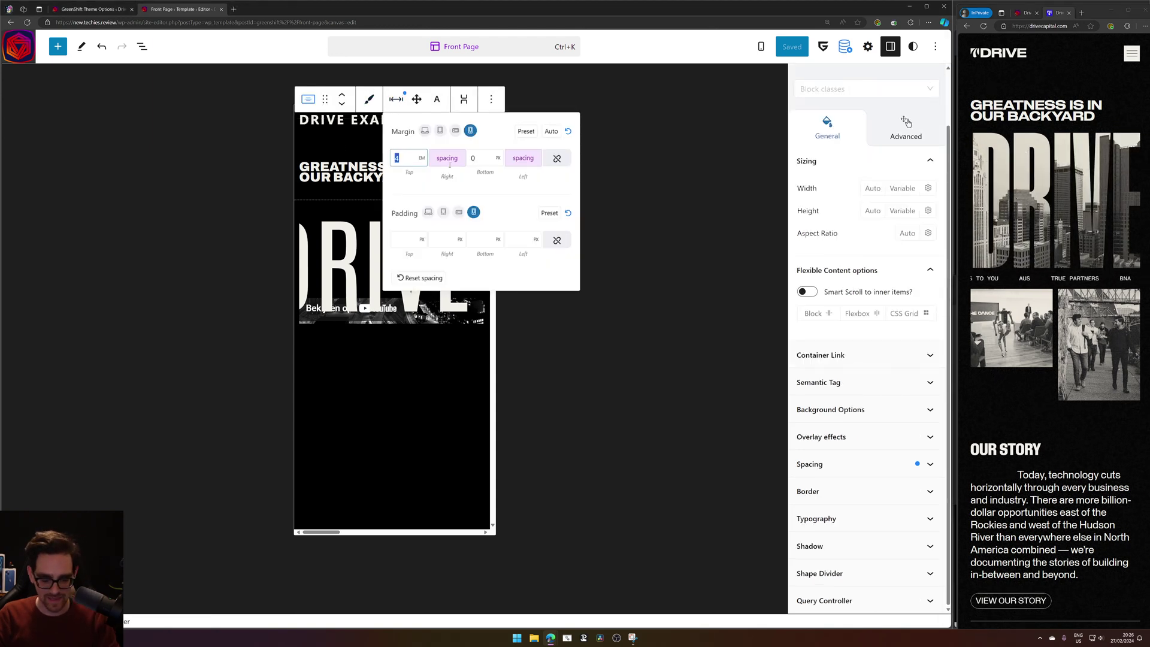
left_click(794, 47)
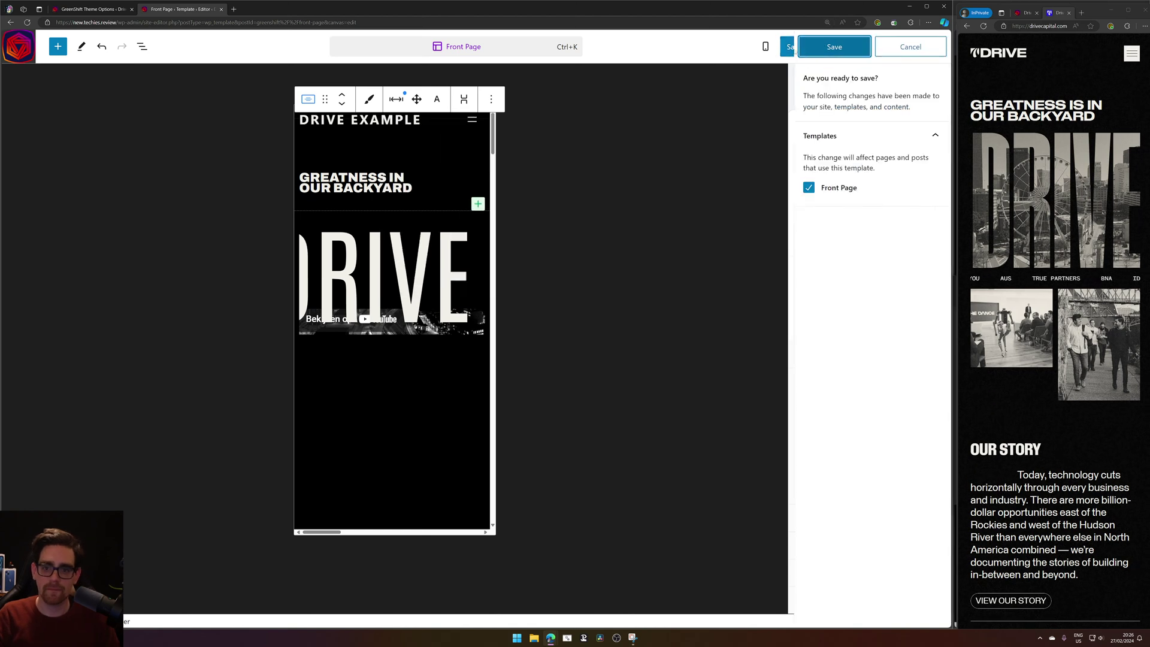
left_click(801, 49)
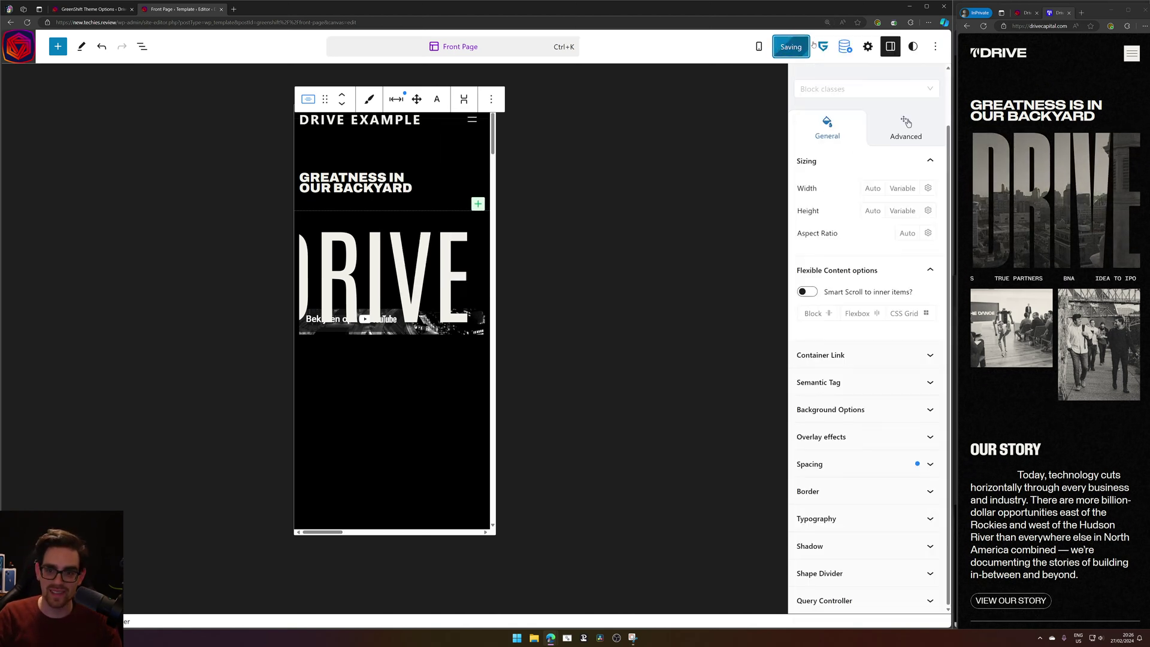
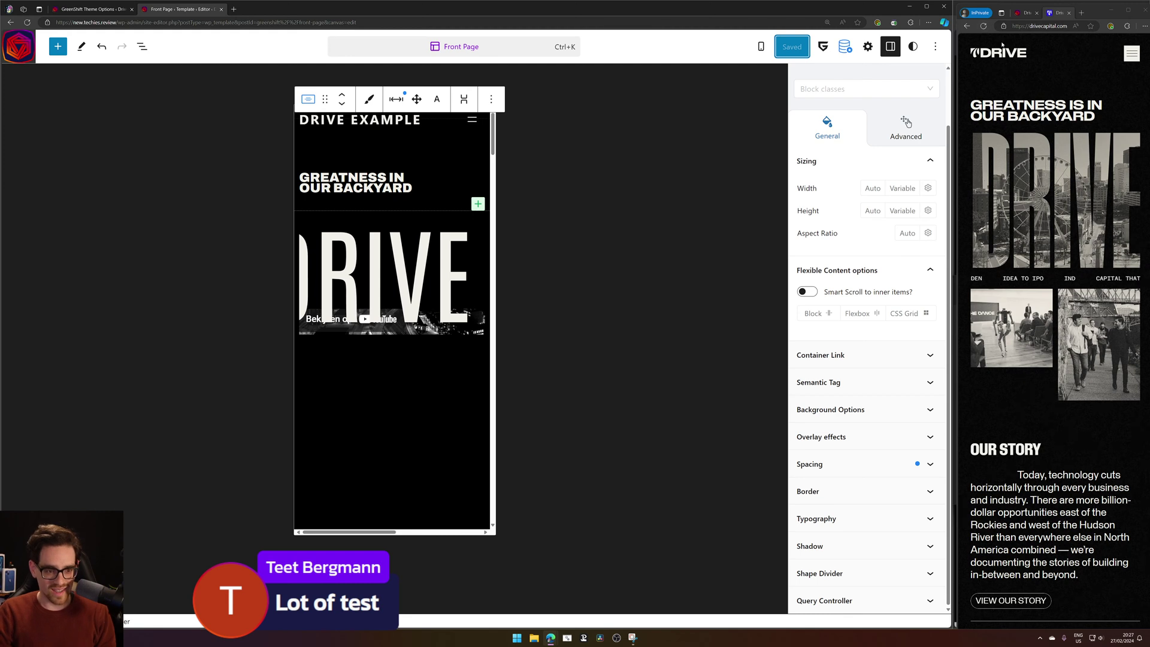
Try a hero container Margin Top of 6, save the template, and reload the live site.
left_click(1026, 13)
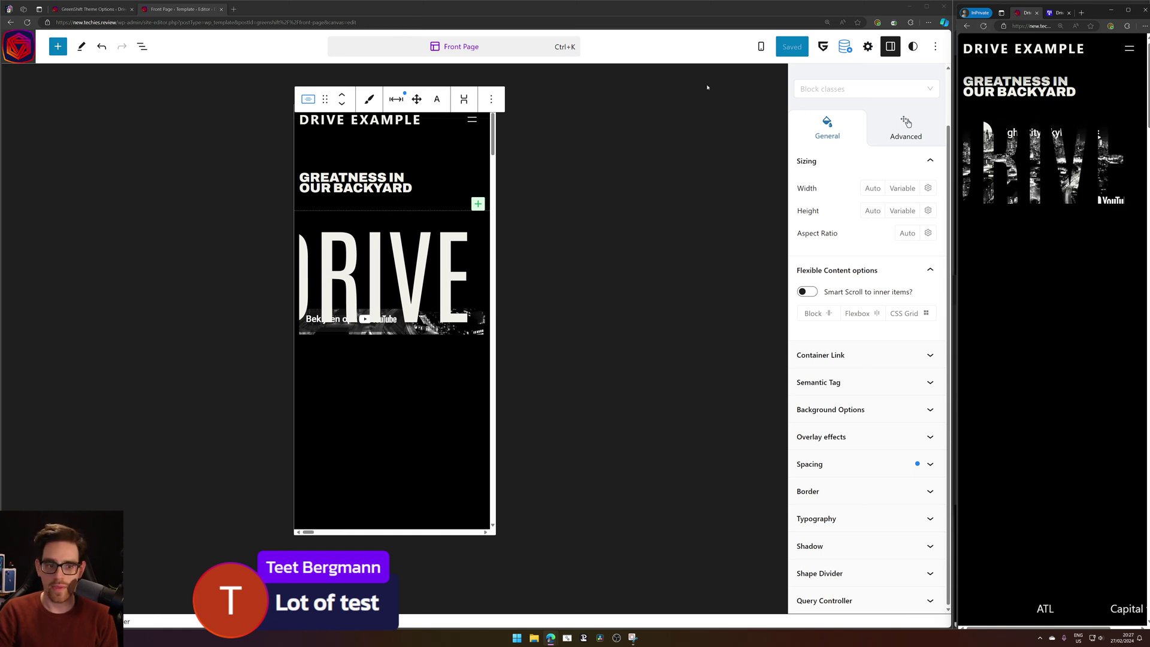
left_click(396, 99)
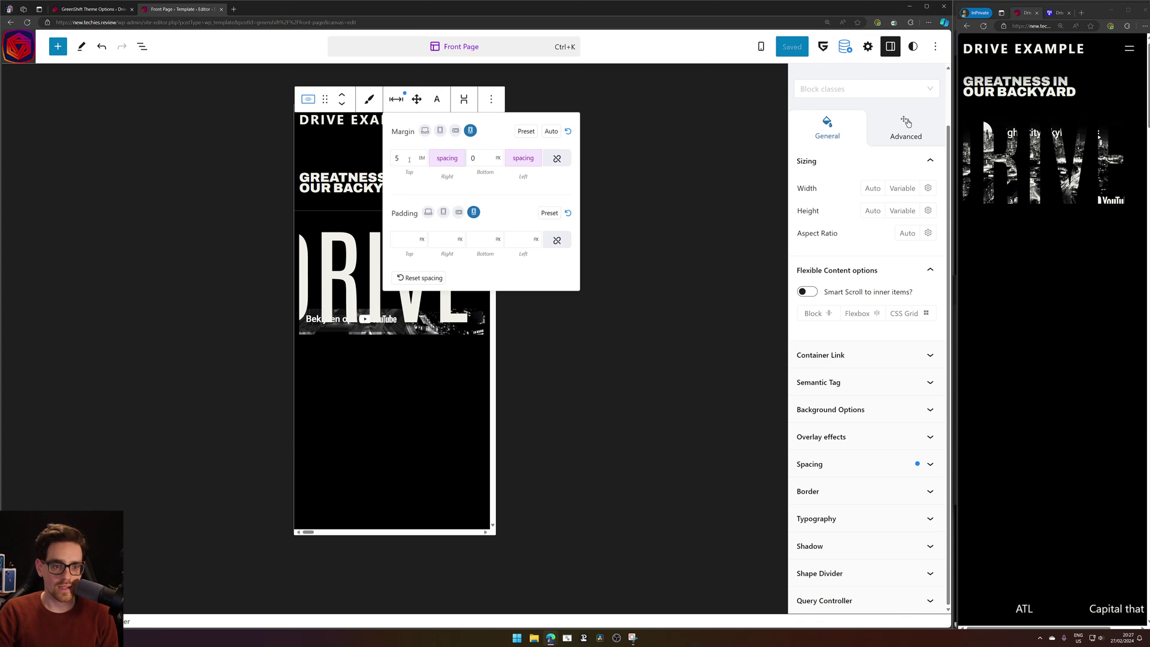
double_click(409, 159)
type("6")
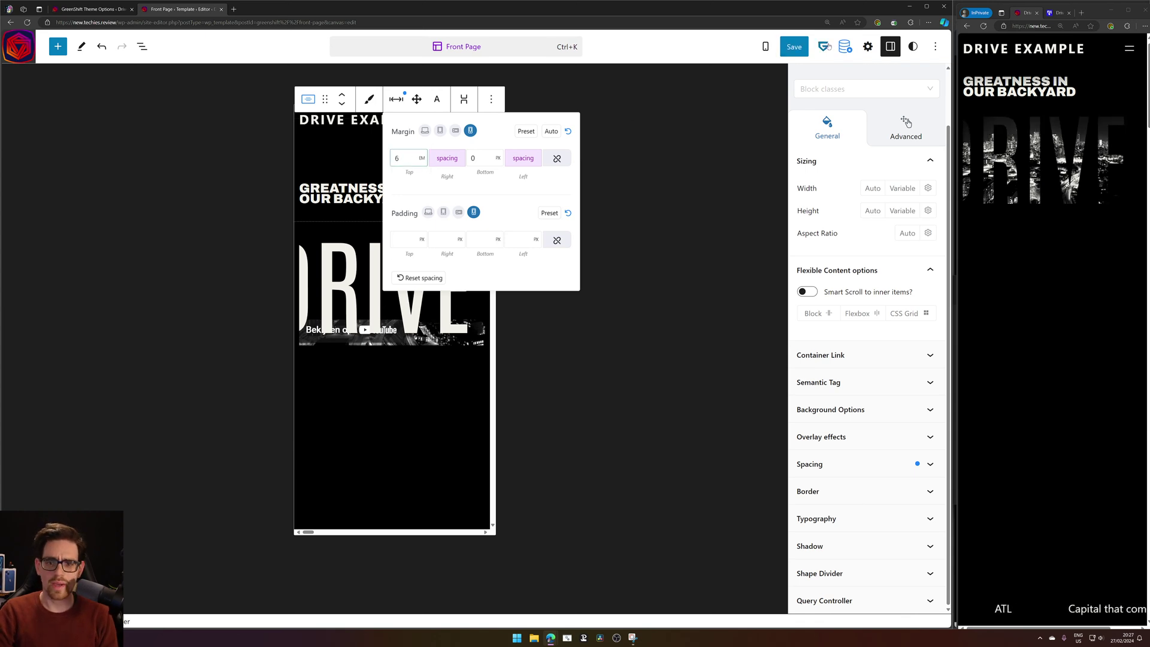
left_click(794, 46)
left_click(821, 45)
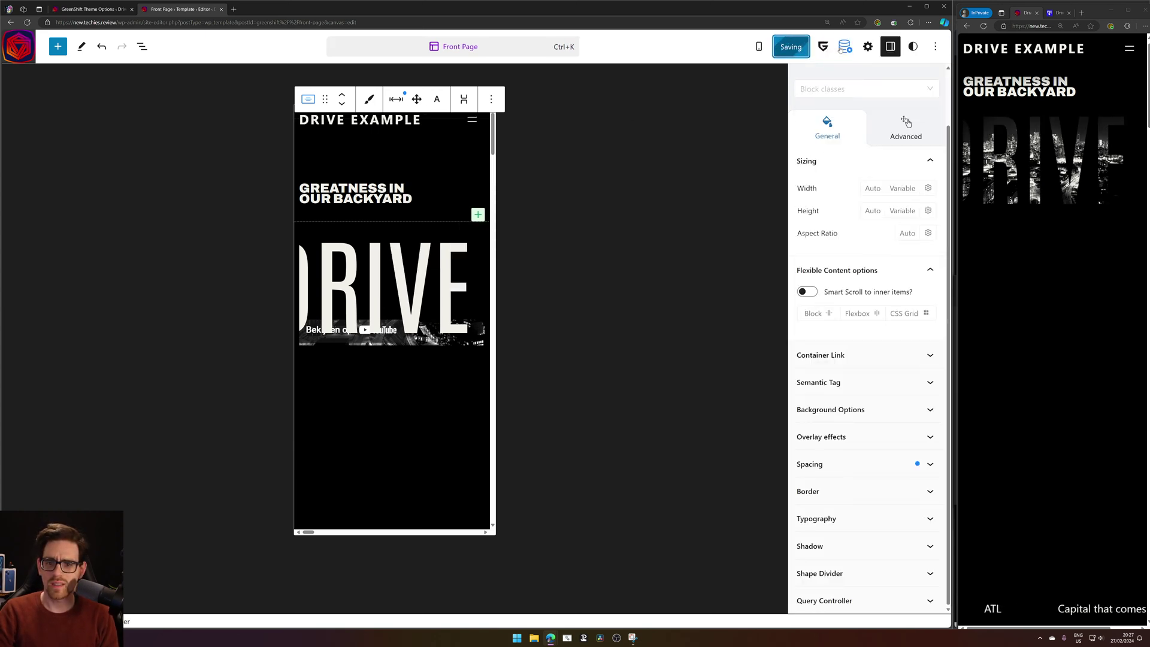
left_click(983, 26)
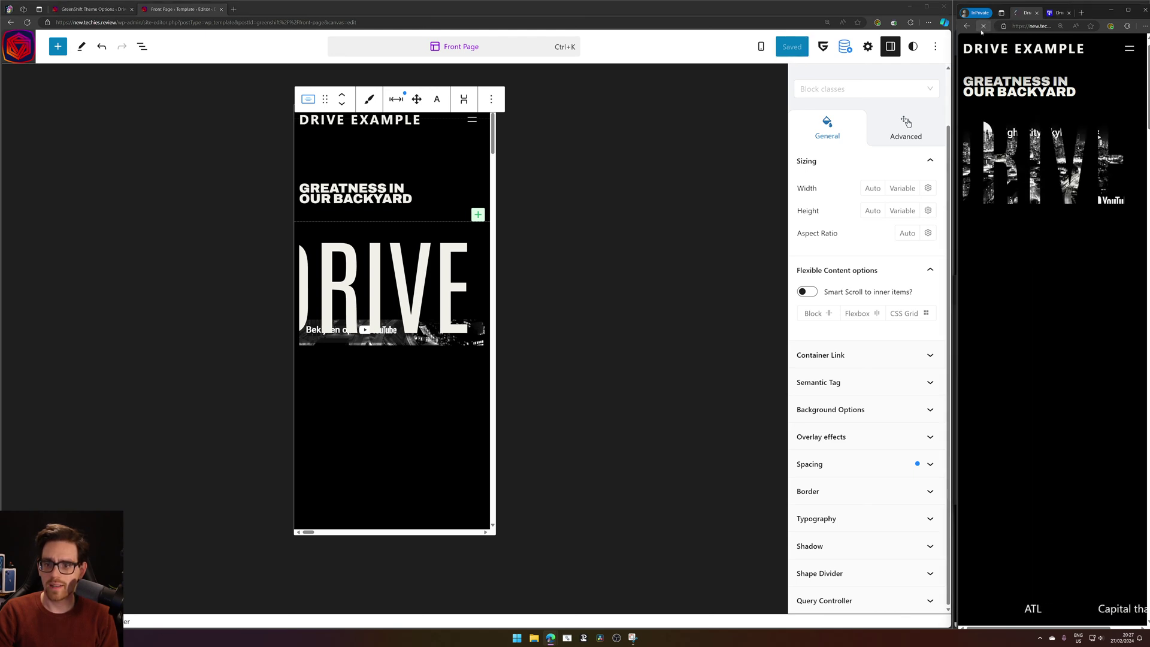
Compare against the Drive Capital reference, close it, and reload the Drive Example site tab.
left_click(1039, 14)
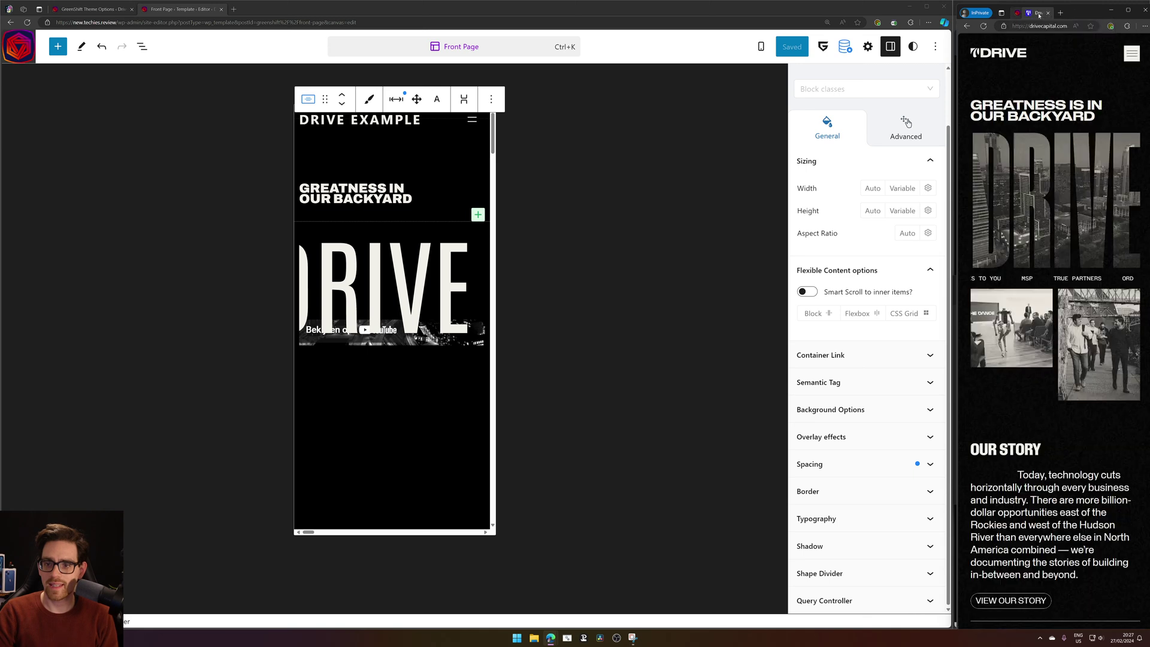
key("ctrl+shift+w")
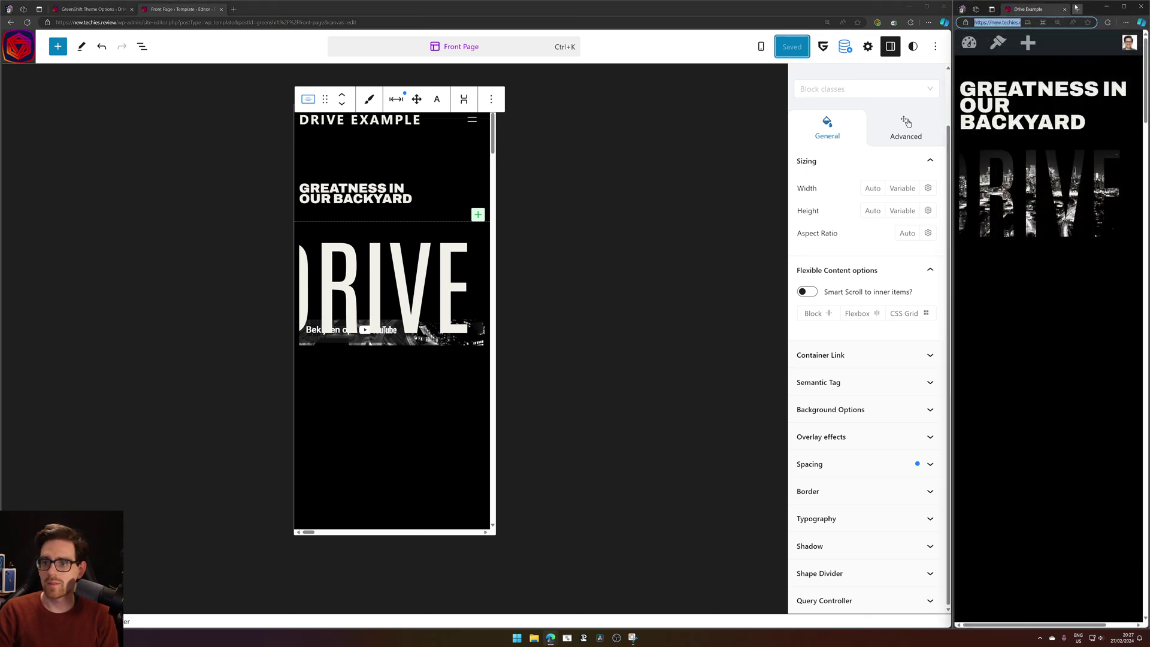
left_click(1076, 8)
left_click(1018, 9)
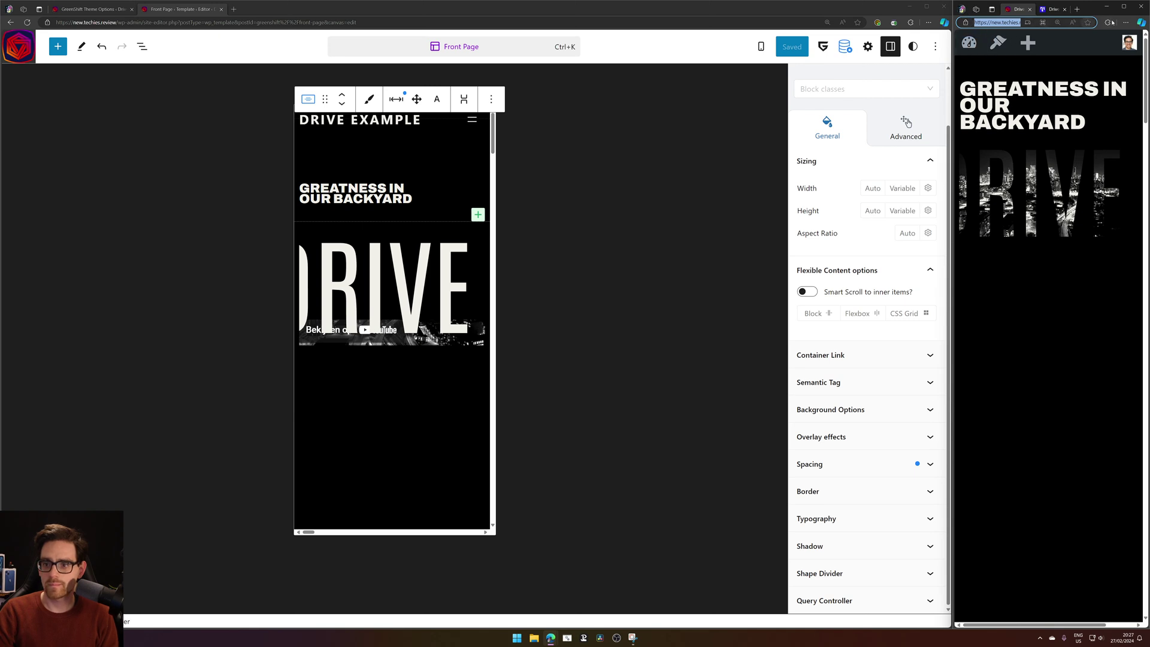
key("Return")
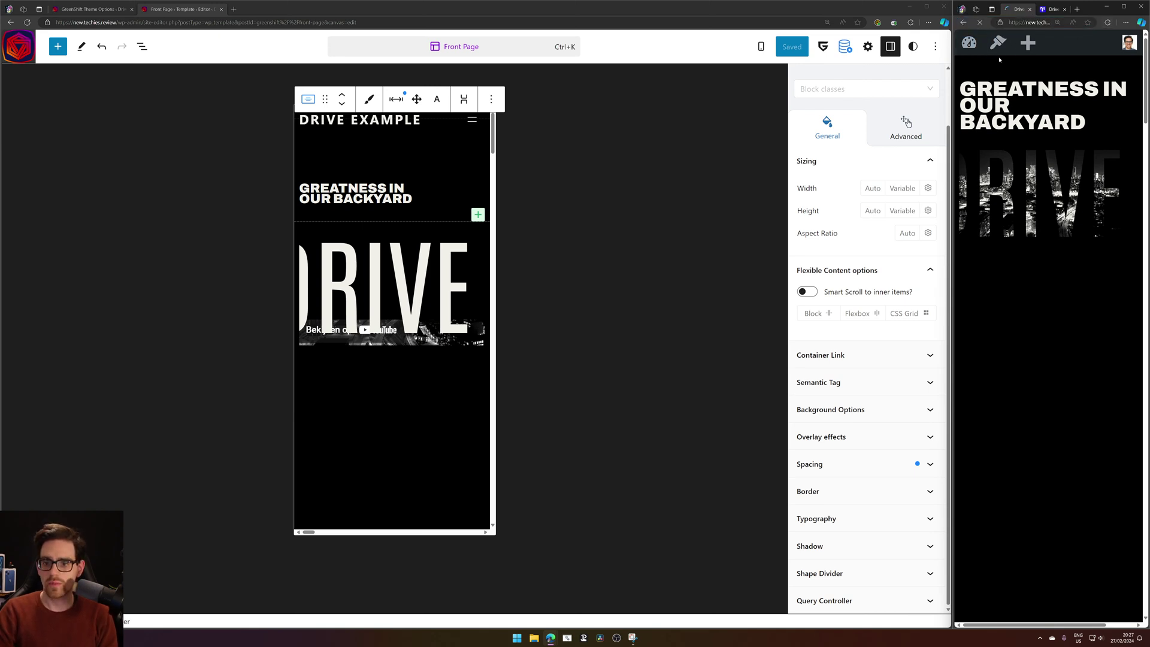
Restore the hero Margin Top to 5, save the template, and reload the live site.
left_click(396, 99)
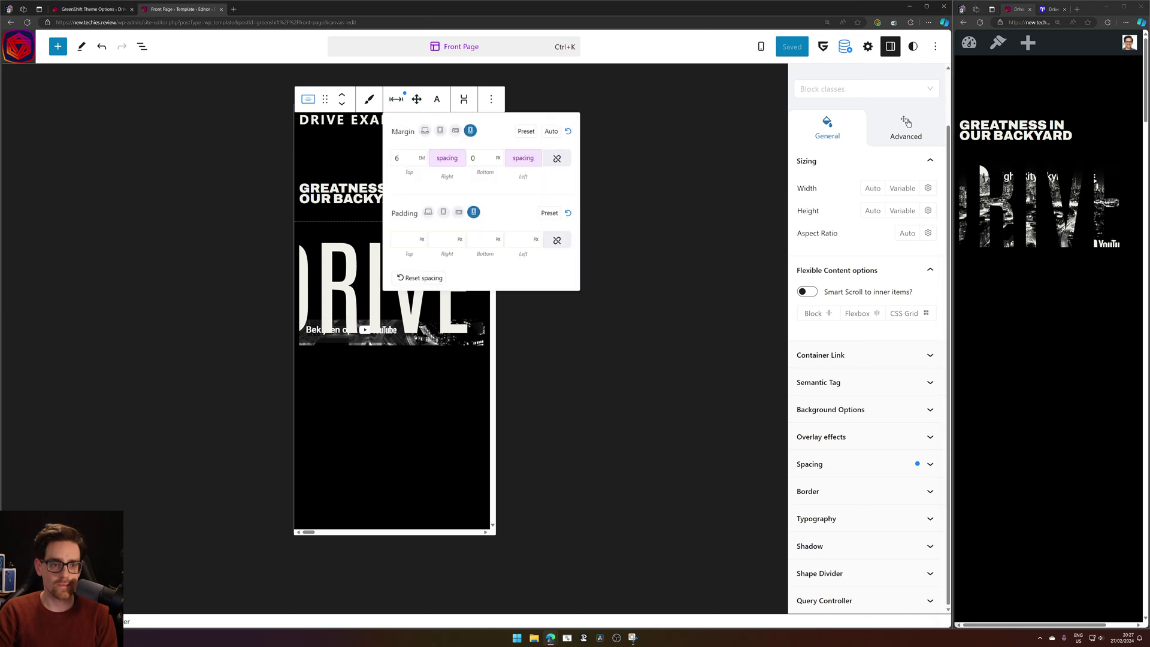
double_click(414, 151)
type("5")
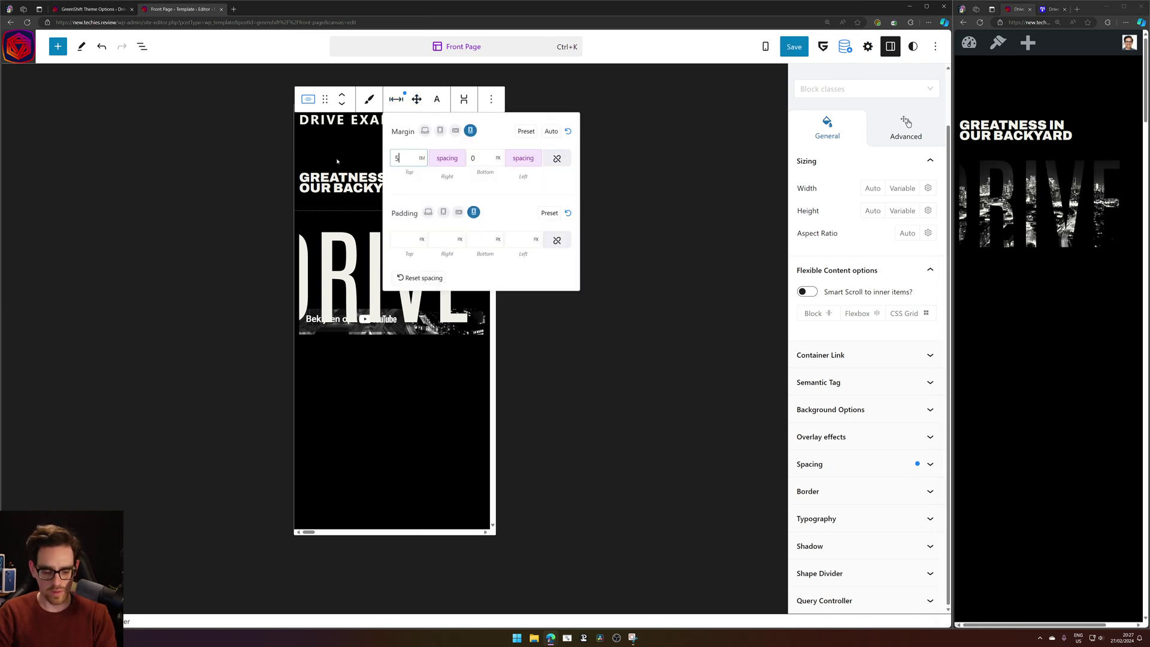
key("ctrl+s")
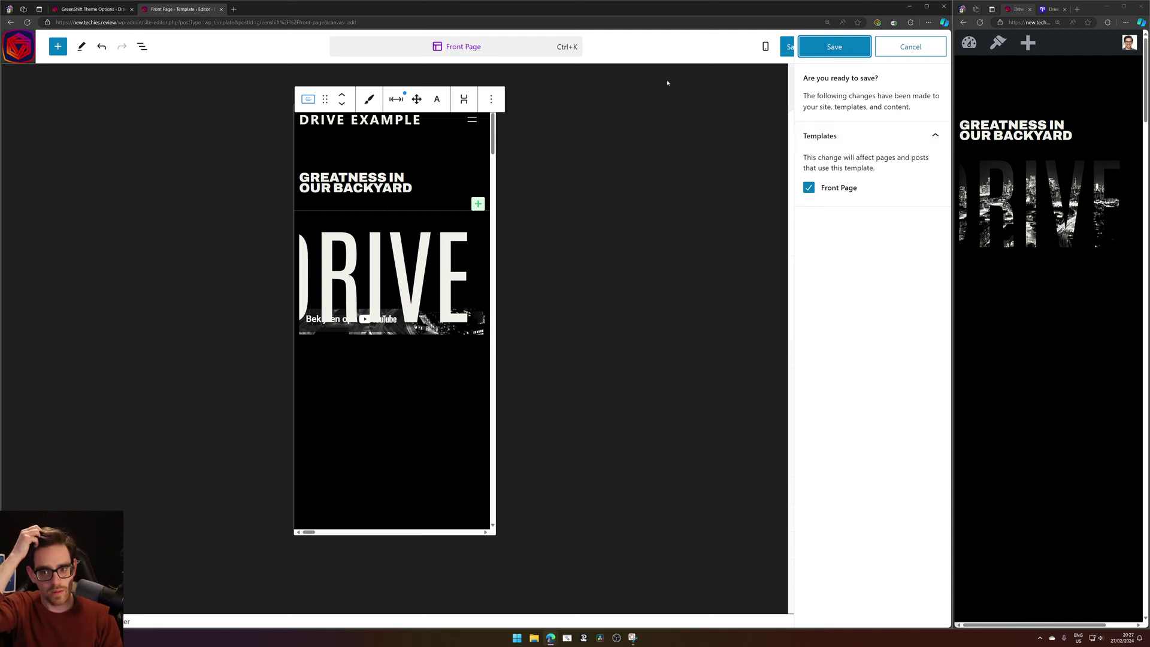
left_click(859, 47)
left_click(980, 22)
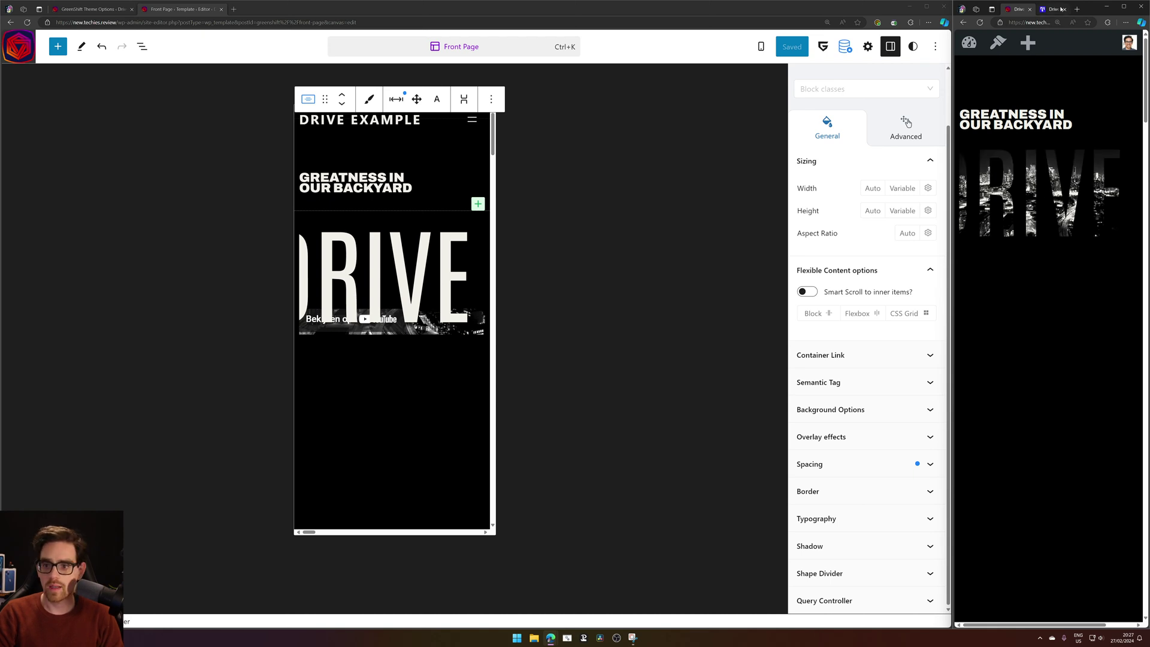
key("ctrl+Tab")
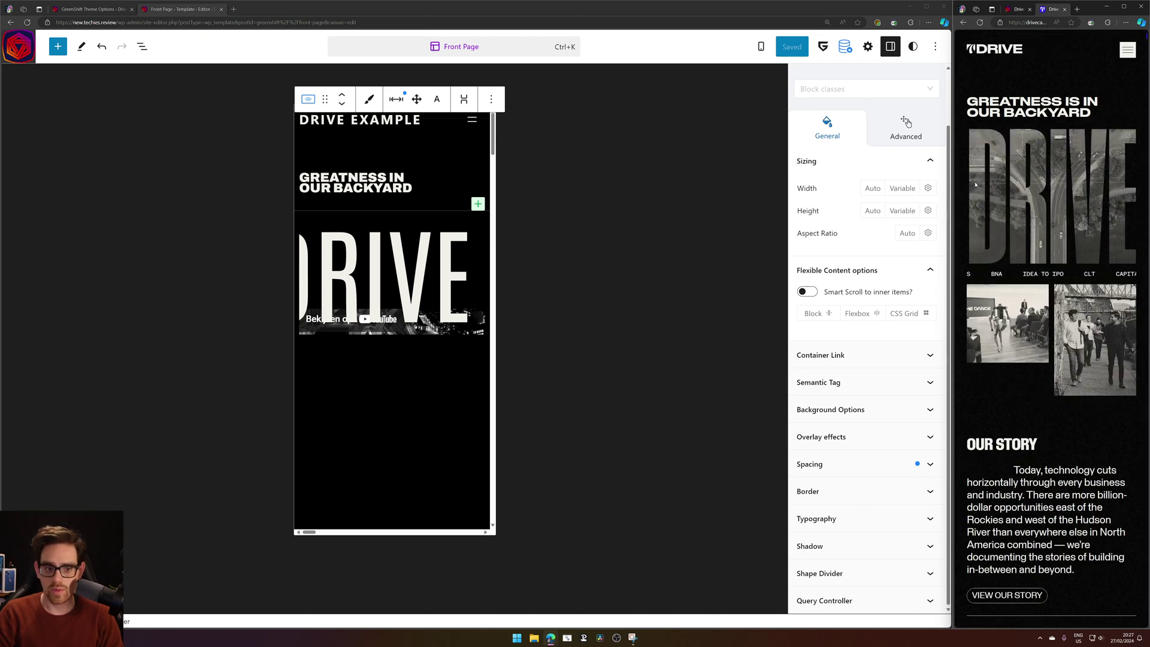
Scroll through the live mobile site to review the saved front page.
left_click(1018, 8)
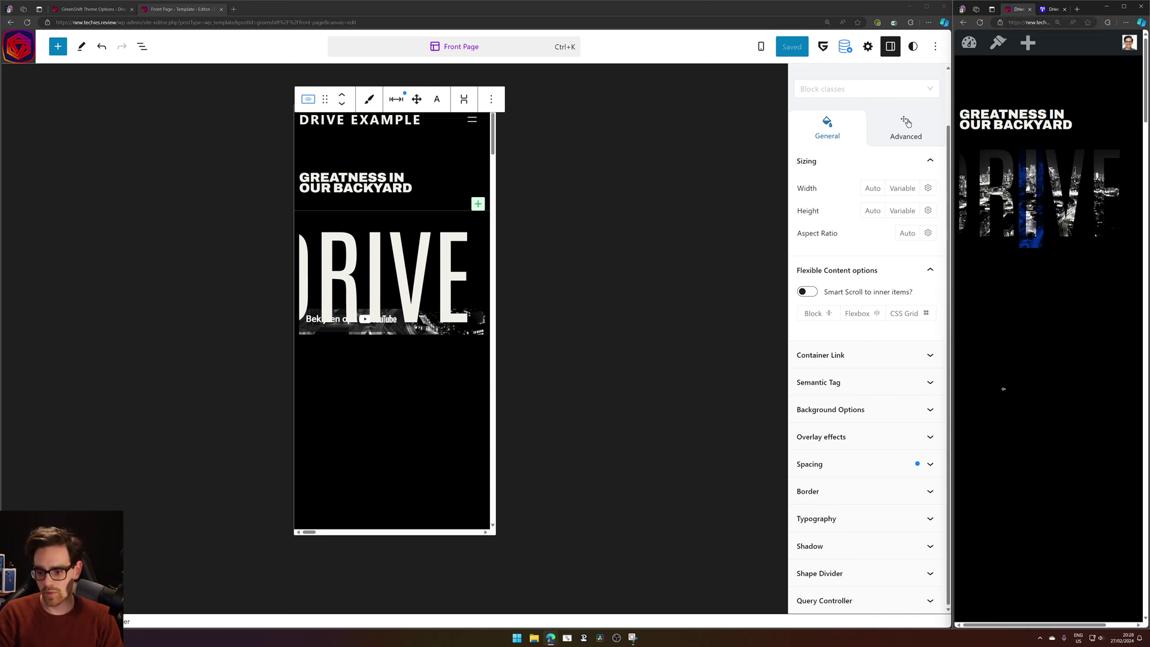
scroll(1060, 406, "right", 2)
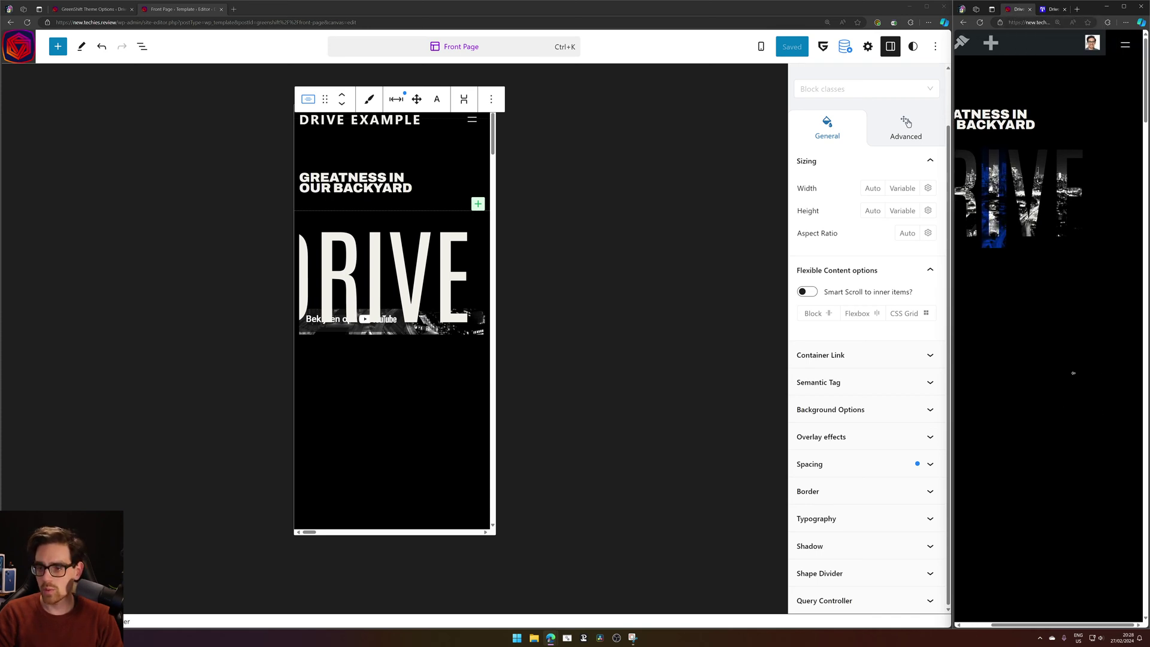
scroll(1097, 365, "down", 10)
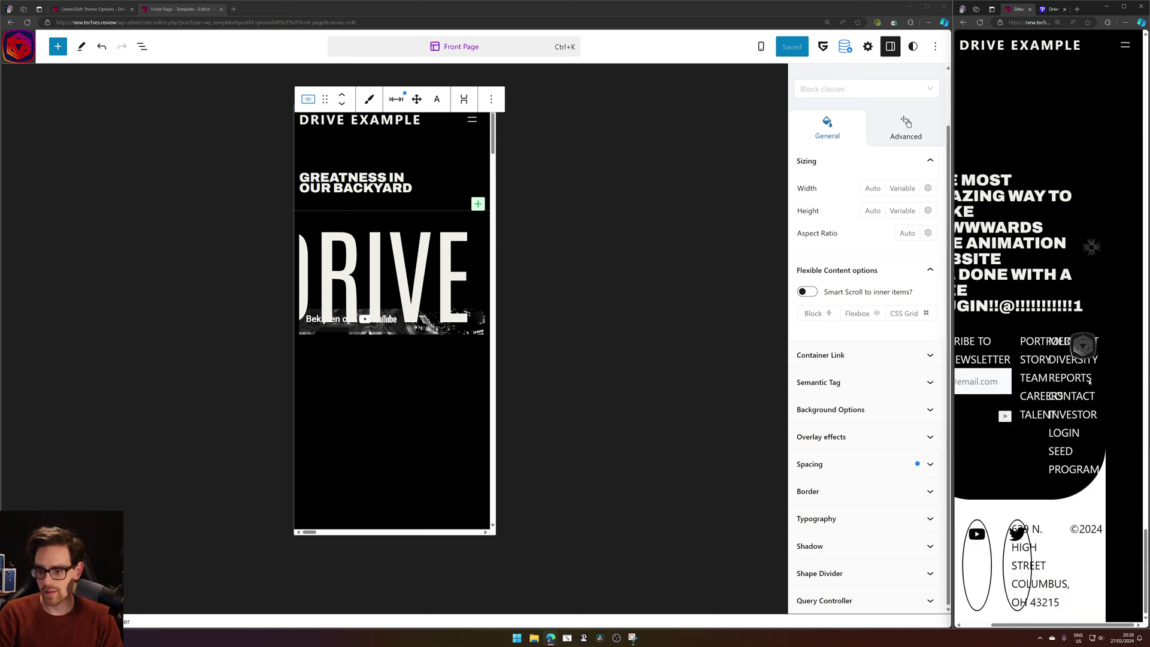
middle_click(1091, 575)
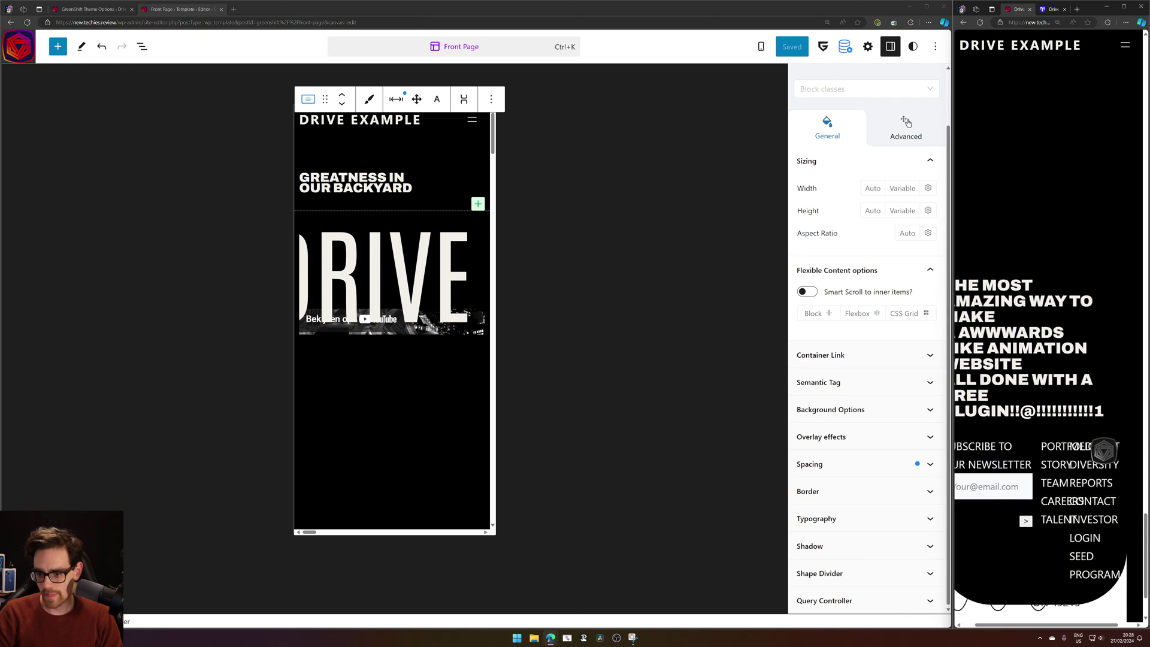
middle_click(1113, 569)
scroll(1102, 491, "up", 10)
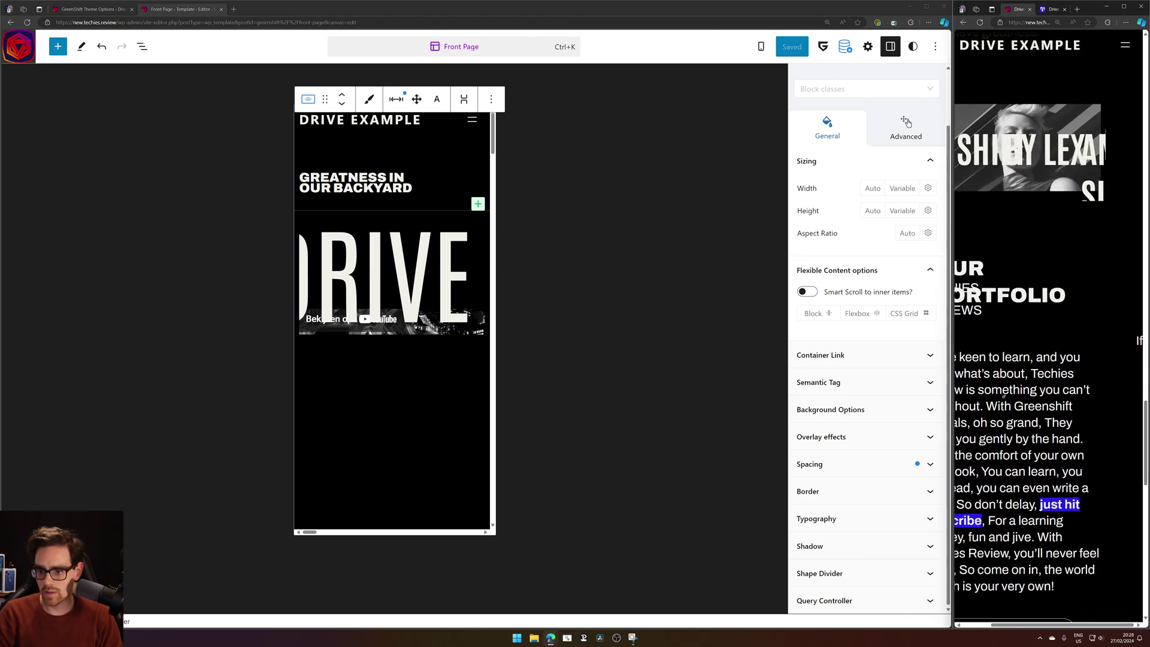
middle_click(1091, 407)
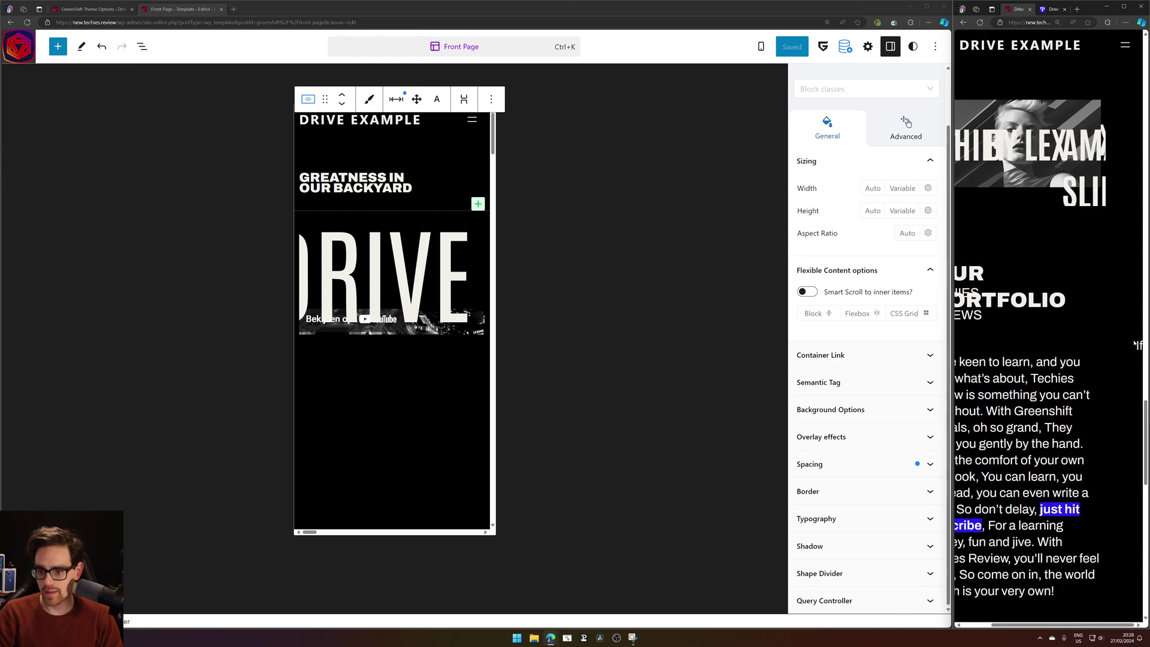
left_click_drag(1114, 347, 1078, 360)
middle_click(1085, 407)
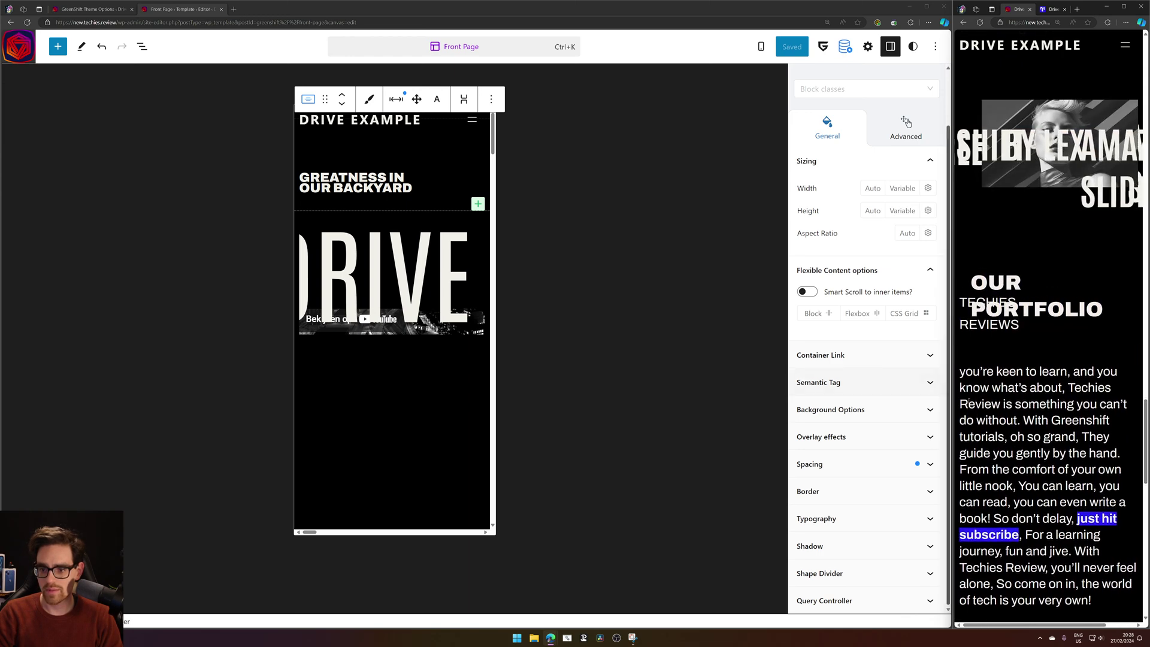
scroll(1031, 360, "up", 5)
scroll(1031, 360, "up", 5)
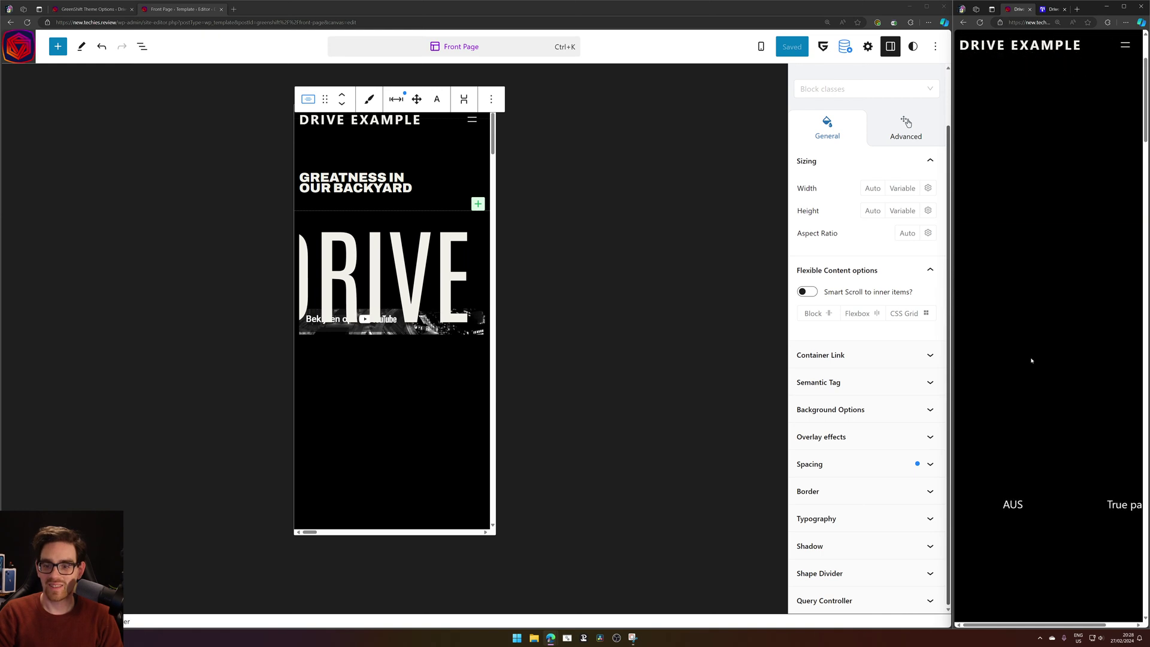
Check the public page version, then deselect the block to show the Front Page template details.
left_click(1052, 9)
left_click(1018, 9)
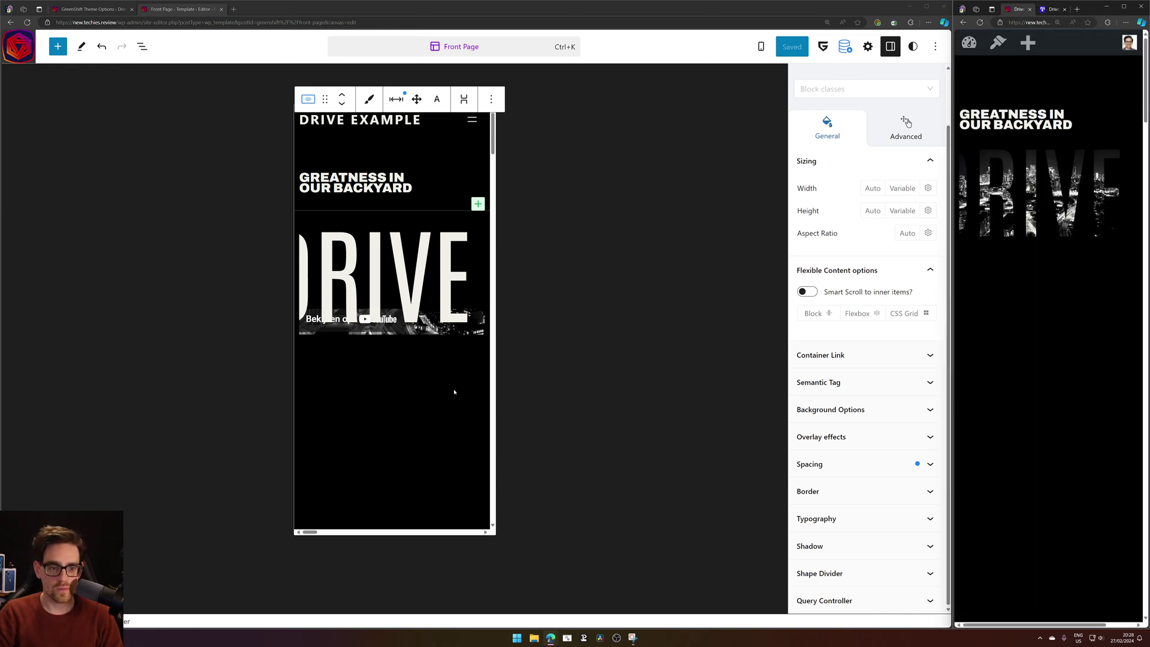
left_click(294, 535)
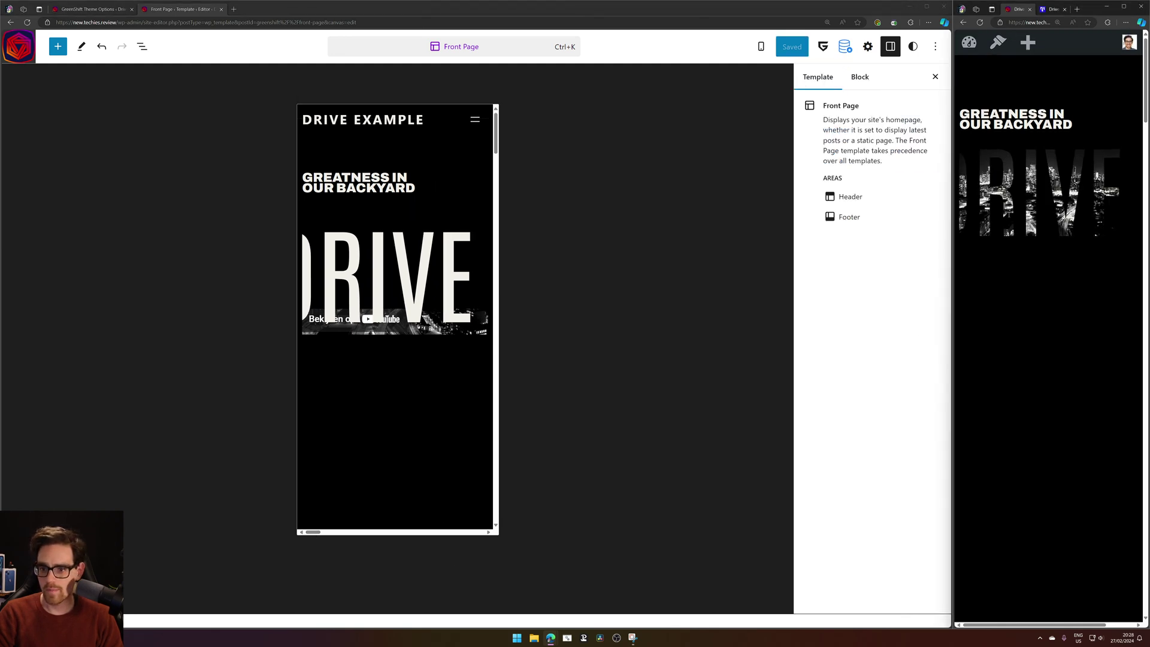
Select the hero heading and review its spacing settings beside the live preview.
left_click(334, 392)
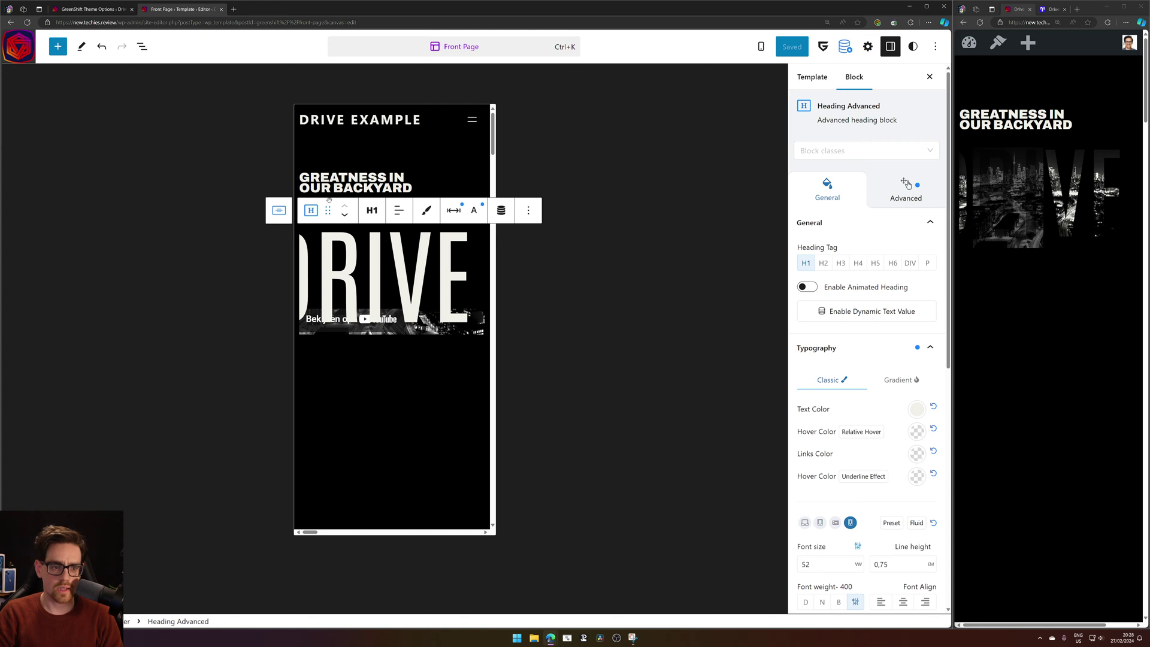
left_click(454, 213)
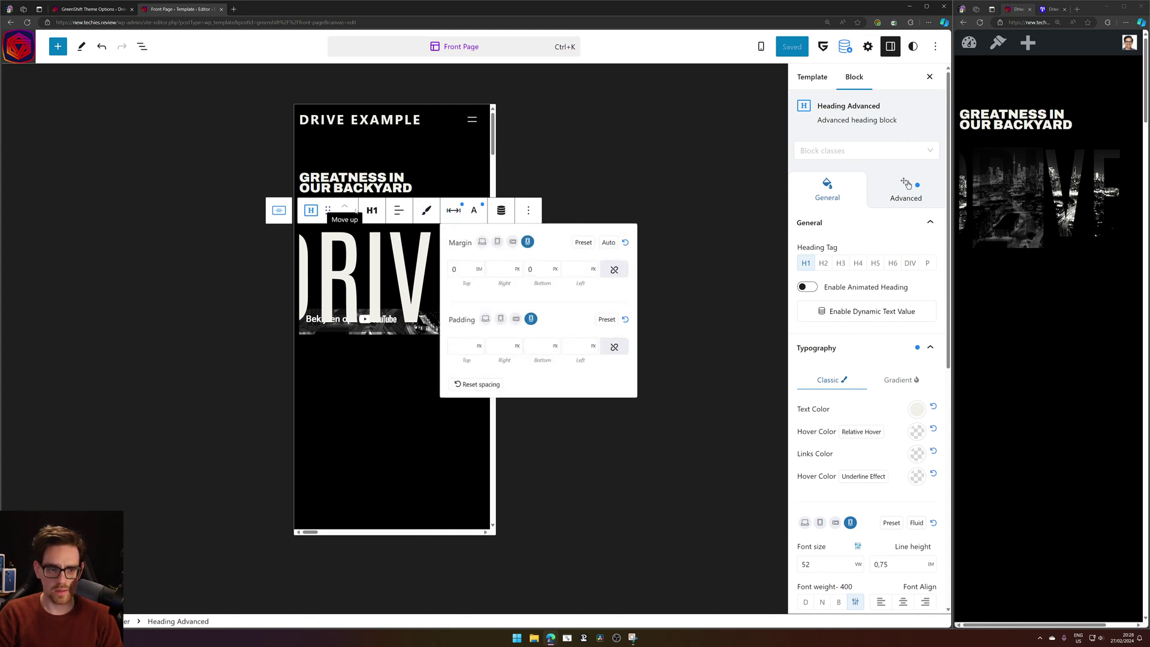
scroll(852, 448, "down", 3)
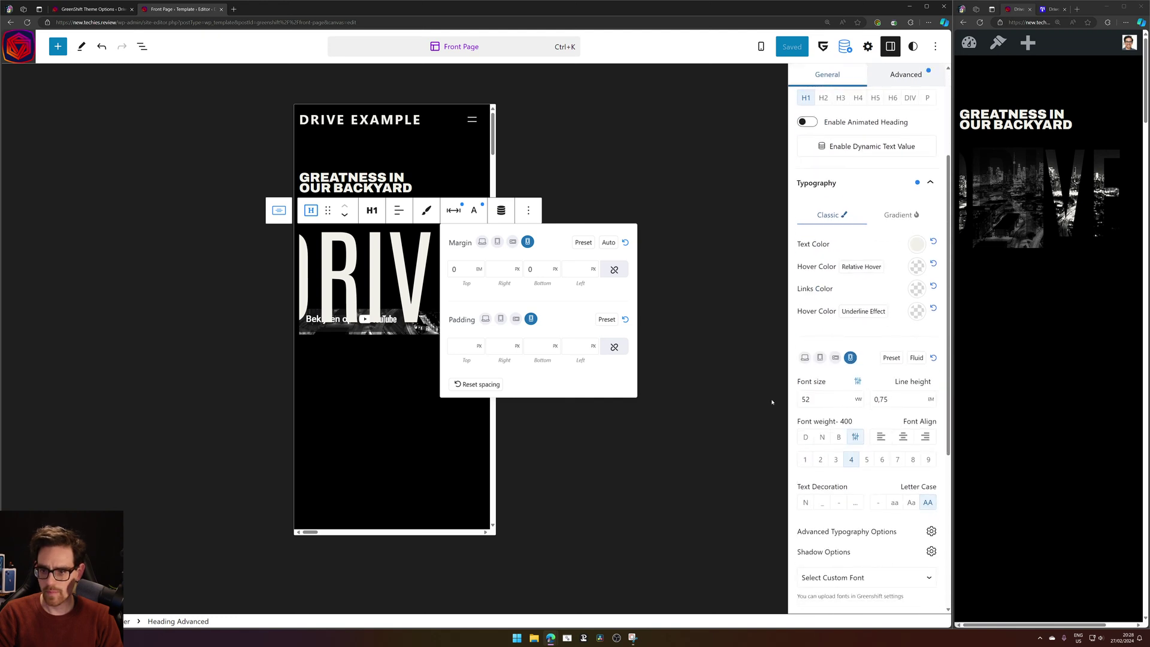
left_click(1031, 361)
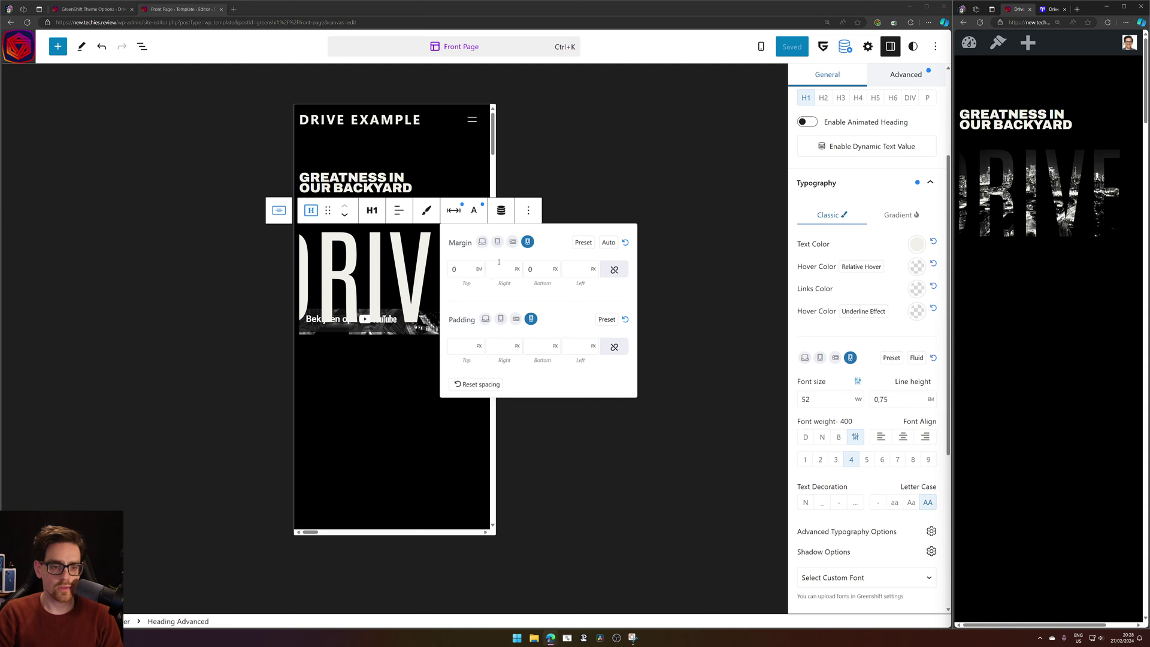
Change the DRIVE heading's mobile font size from 52 to 46 vw.
left_click(474, 211)
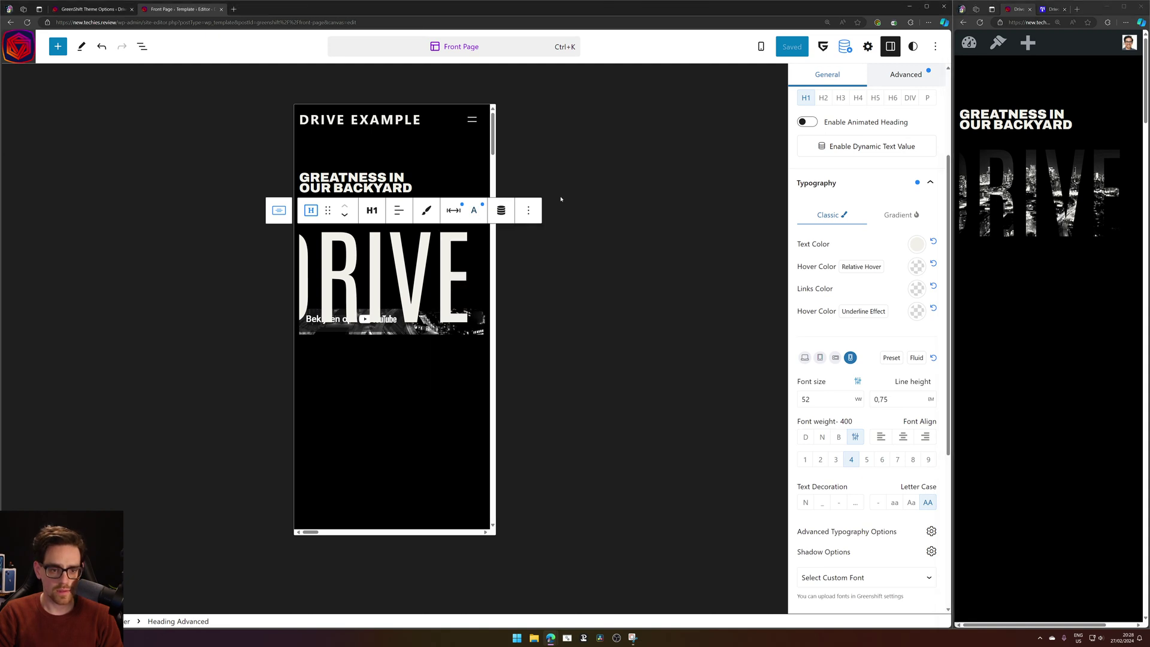
left_click(474, 210)
left_click_drag(483, 379, 396, 358)
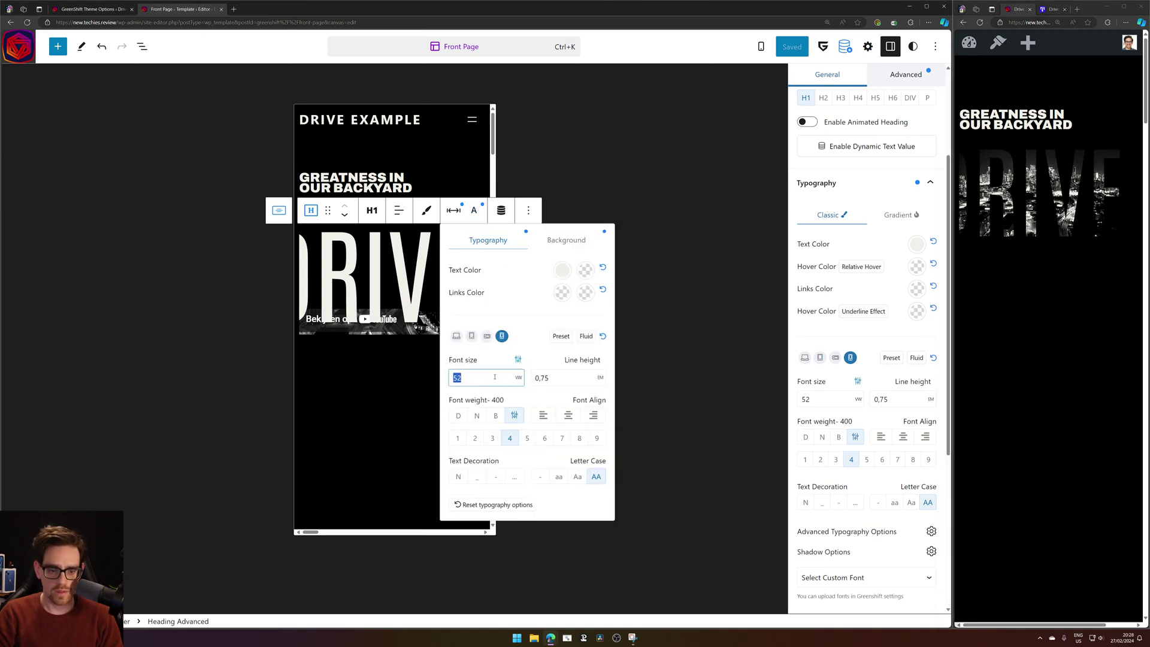
key("BackSpace")
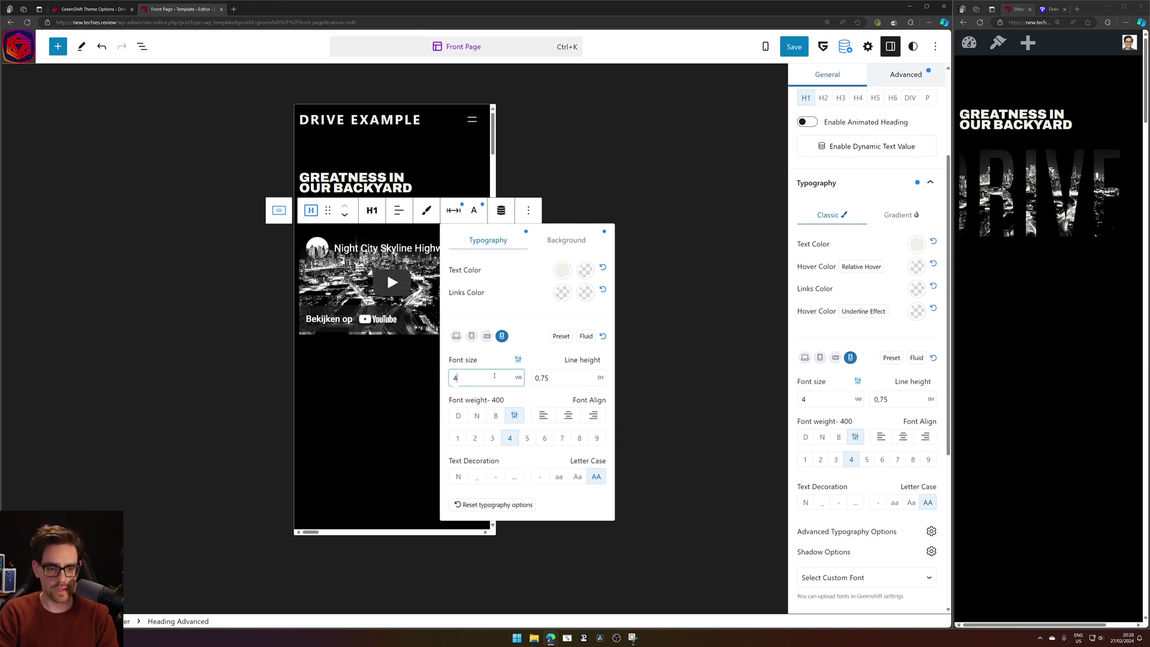
type("48")
key("BackSpace")
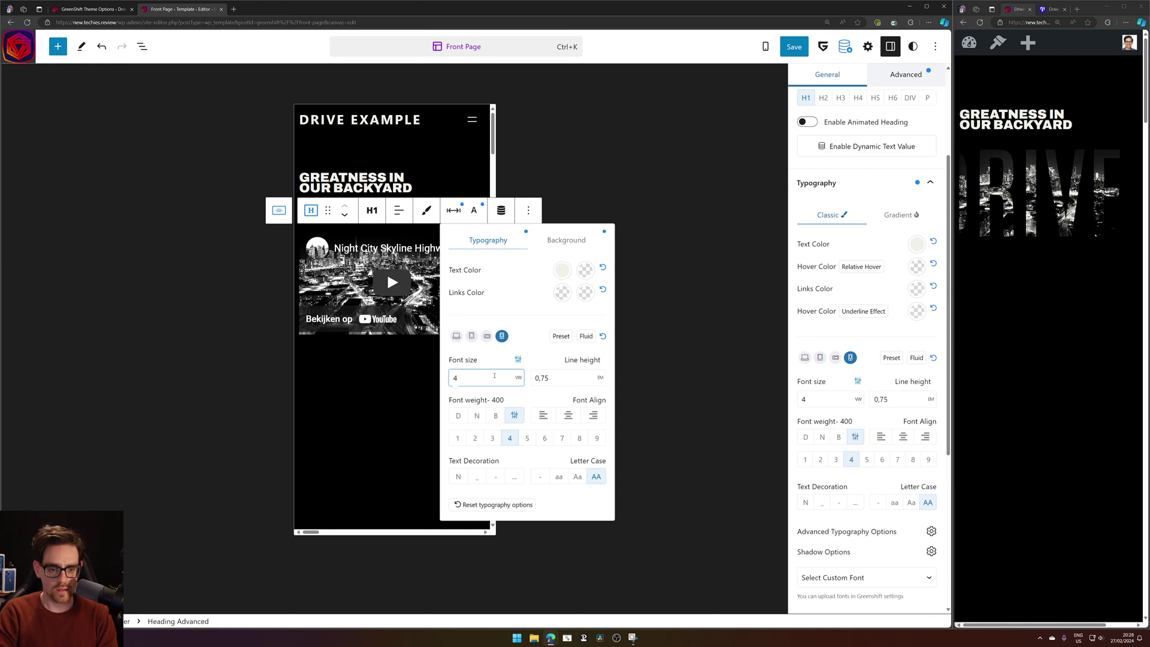
type("6")
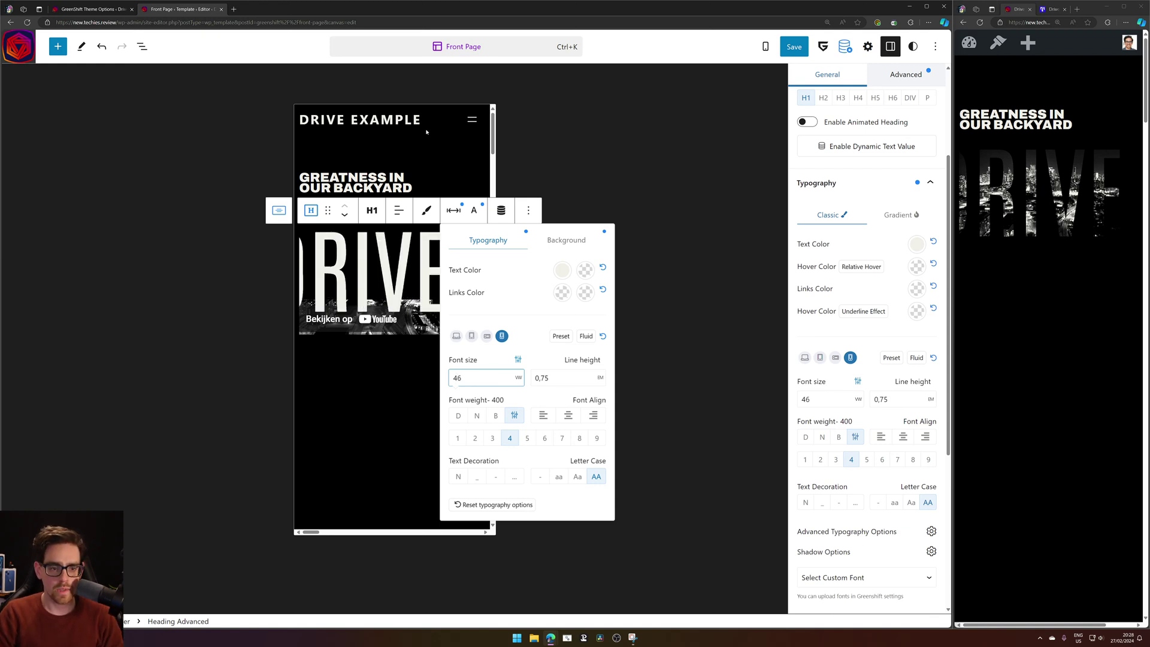
Check the heading's Spacing settings, then select the parent container.
left_click(454, 211)
left_click(454, 211)
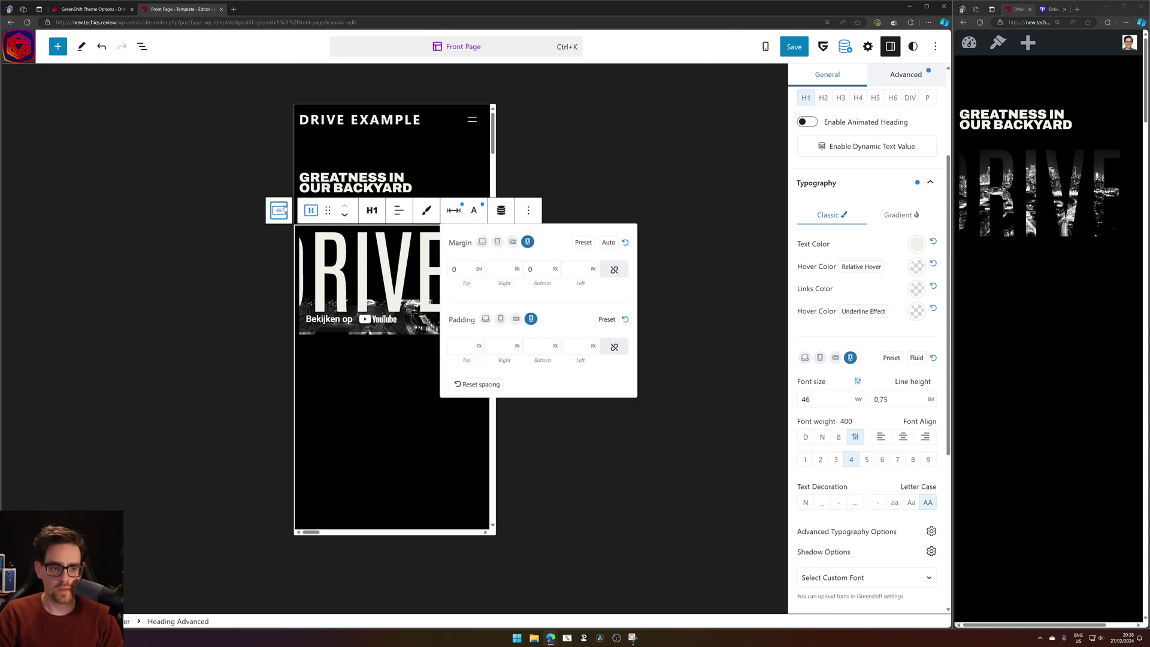
left_click(278, 211)
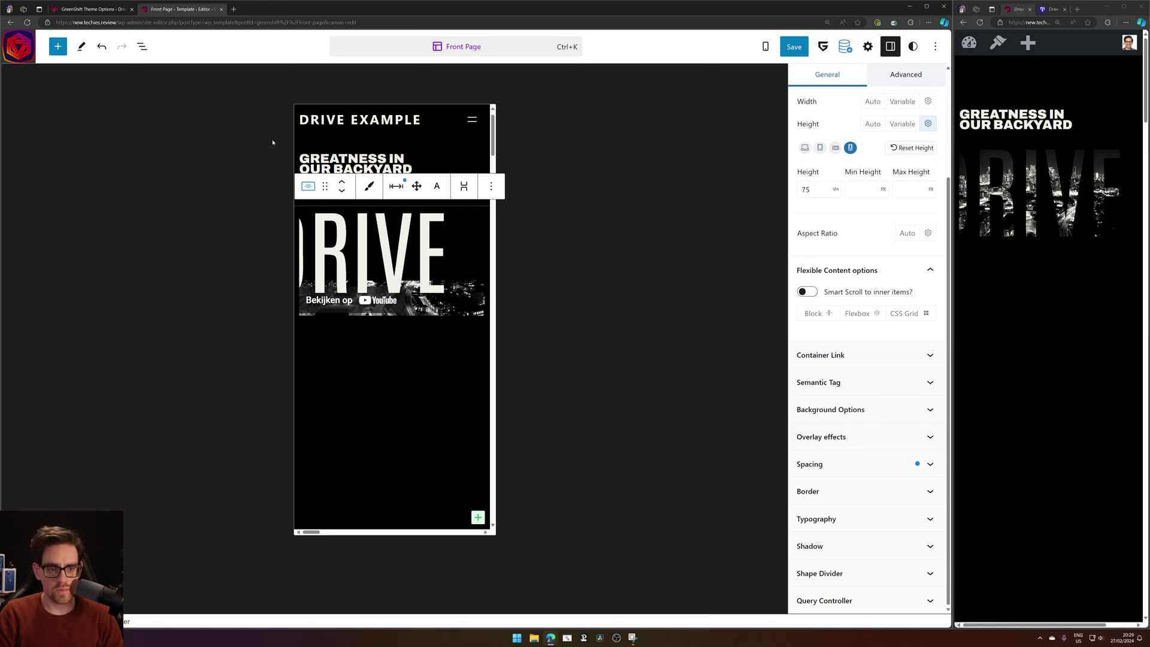
Inspect the preset spacing values on the container's margins.
left_click(400, 188)
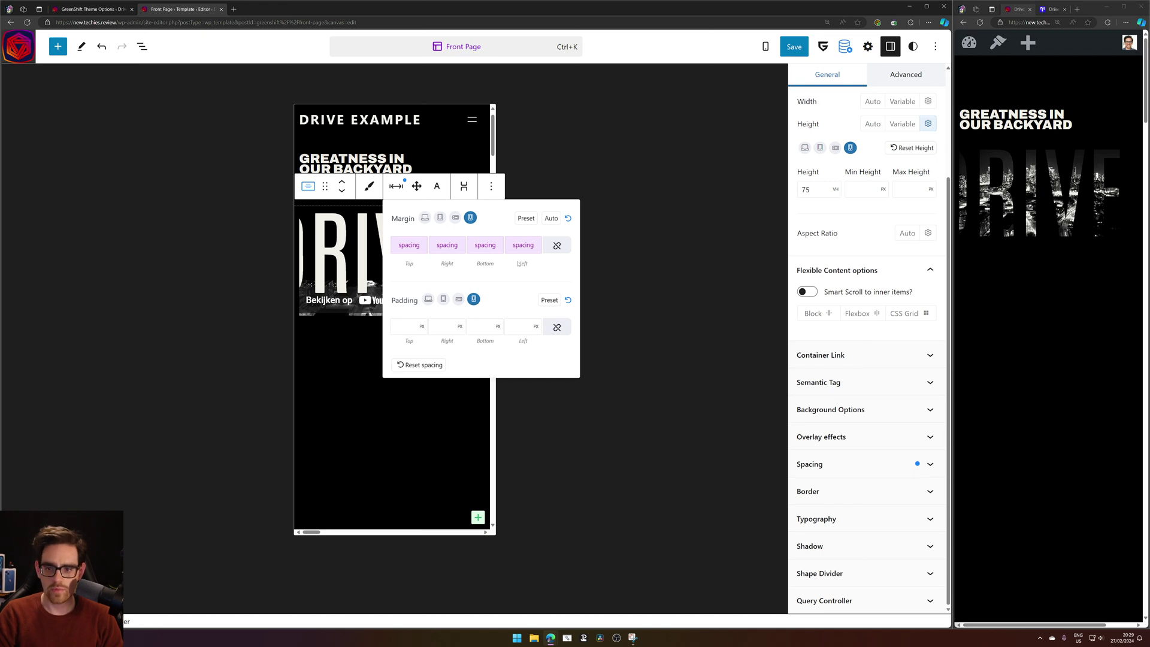
left_click(449, 246)
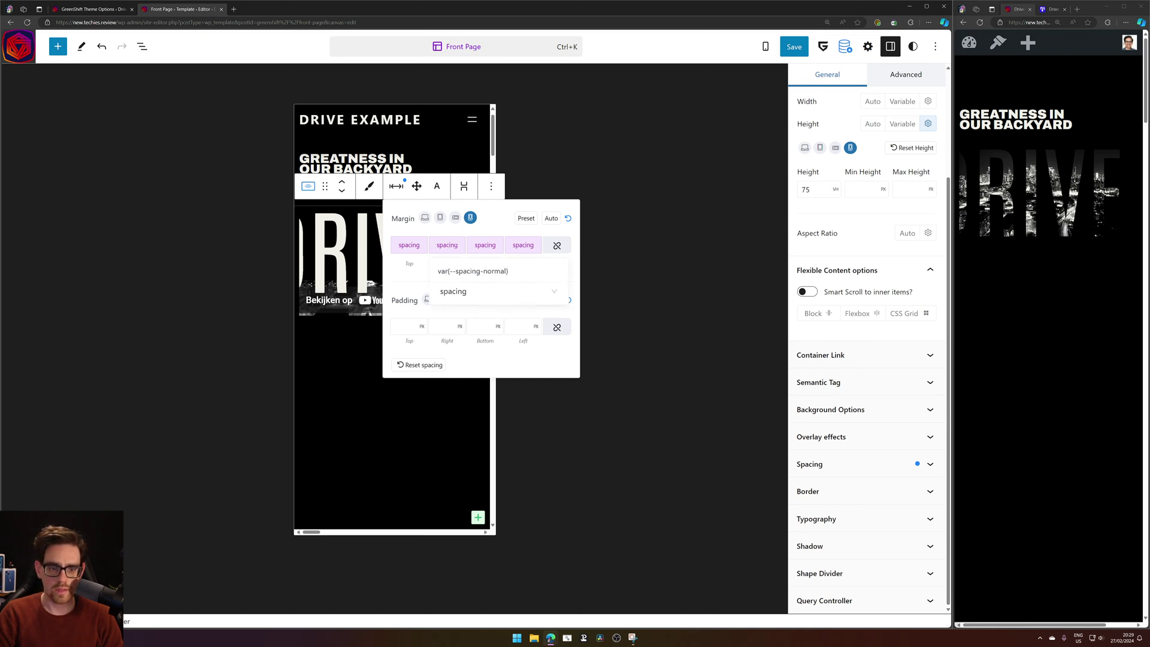
left_click(448, 247)
left_click(448, 247)
Show the List View outline and select the Heading Advanced block.
left_click(329, 380)
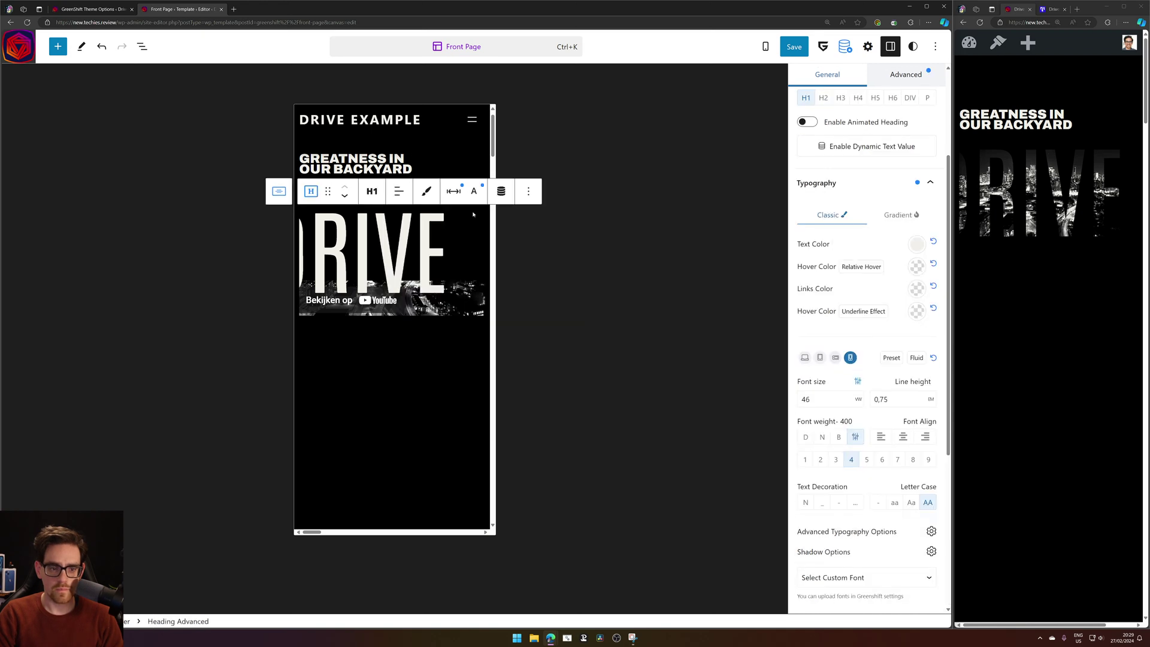
left_click(277, 198)
left_click(326, 237)
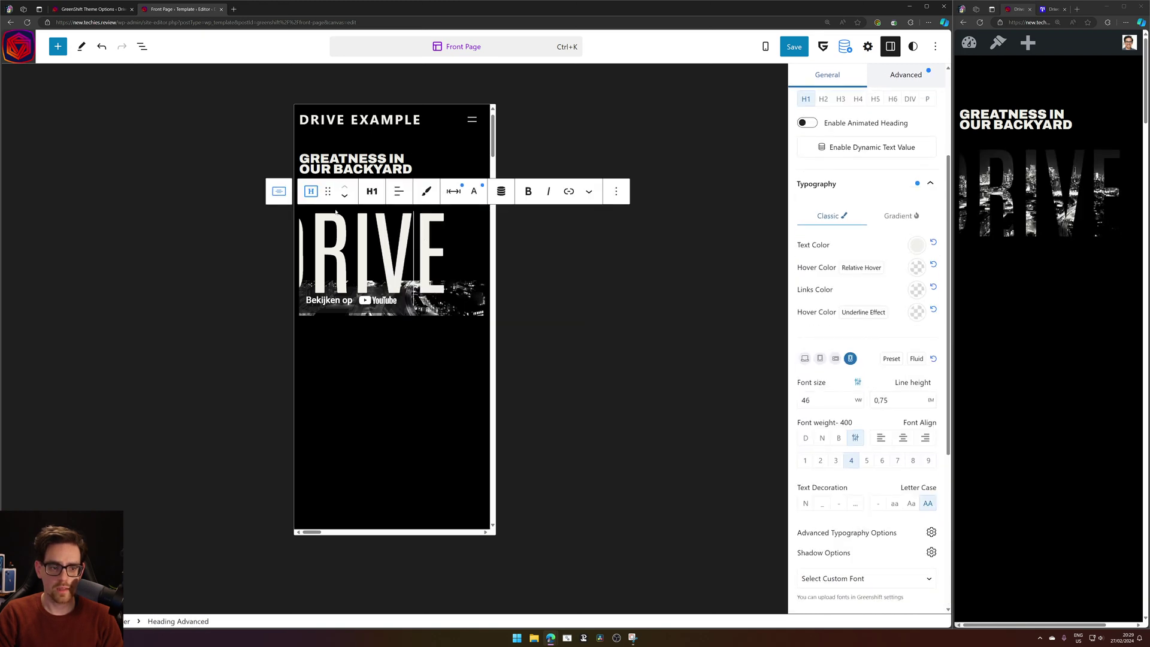
left_click(310, 193)
left_click(310, 193)
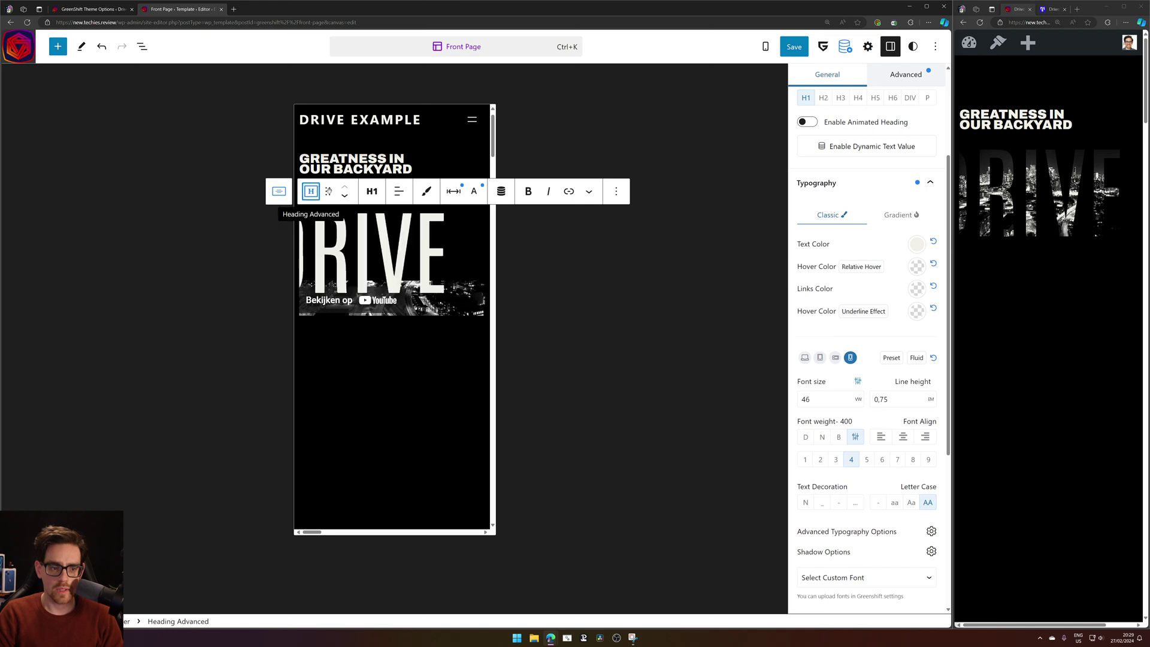
left_click(142, 46)
left_click(93, 171)
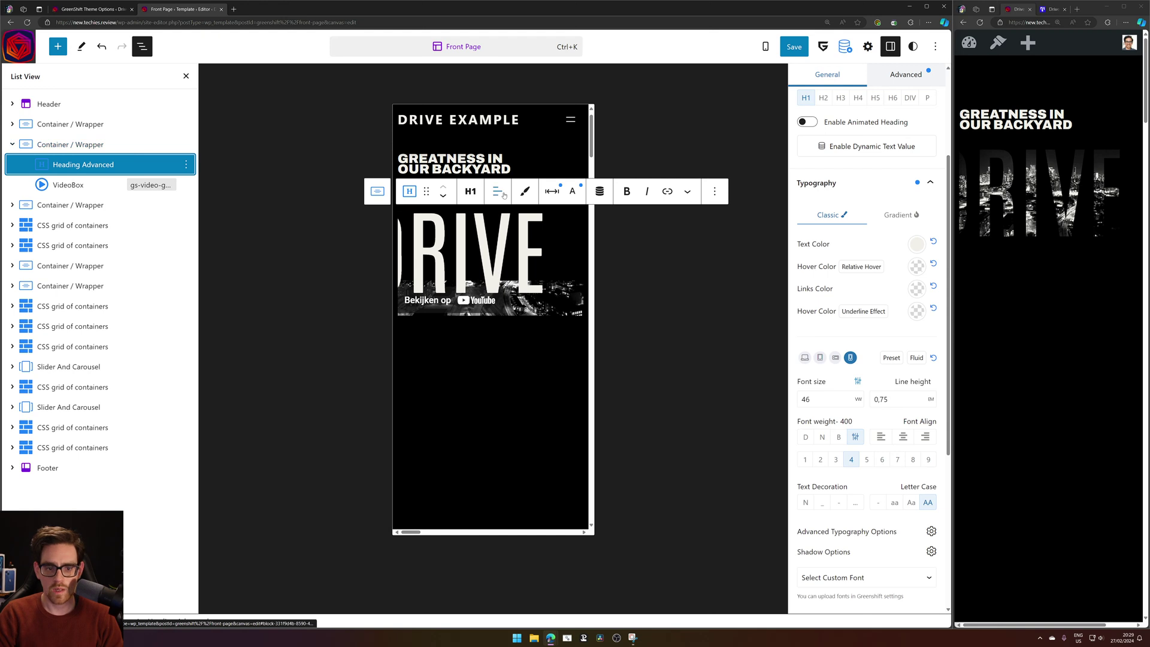
Clear the DRIVE heading's mobile right margin in the Spacing popover.
left_click(552, 191)
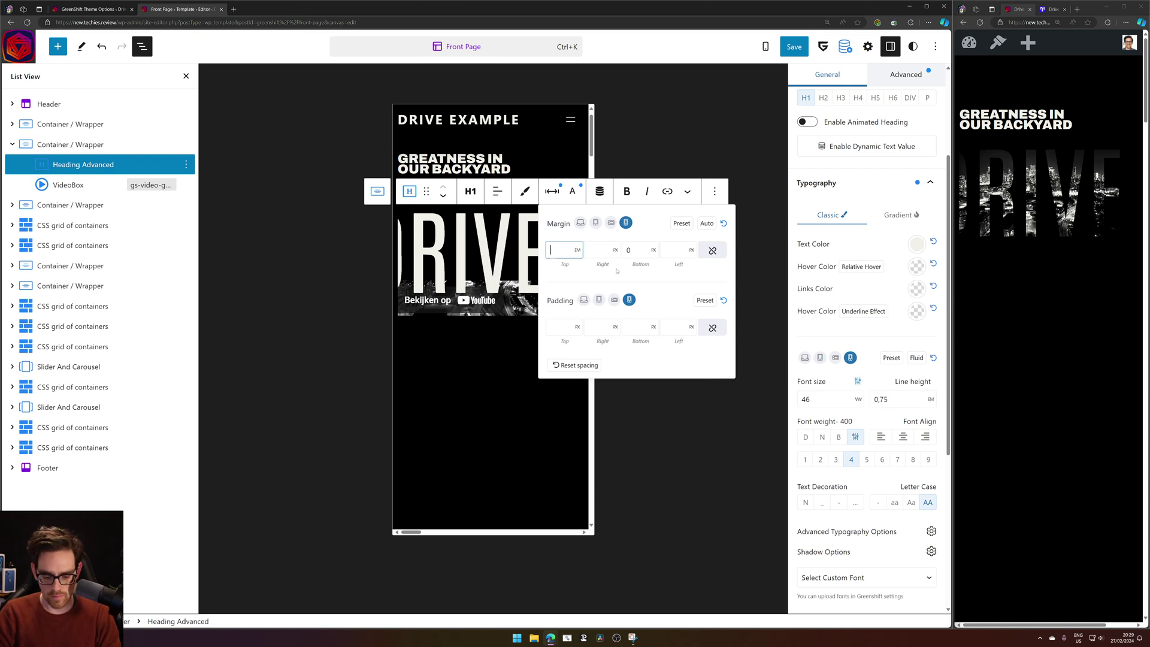
key("Tab")
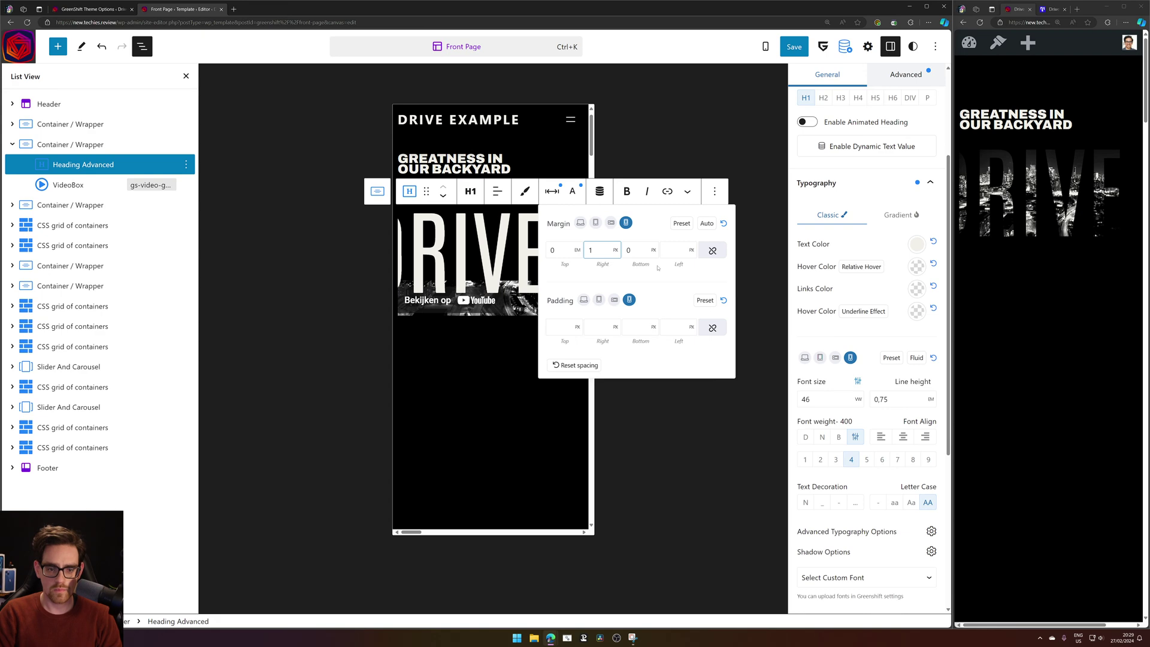
type("60")
key("ctrl+a")
type("70")
key("Tab")
key("ctrl+a")
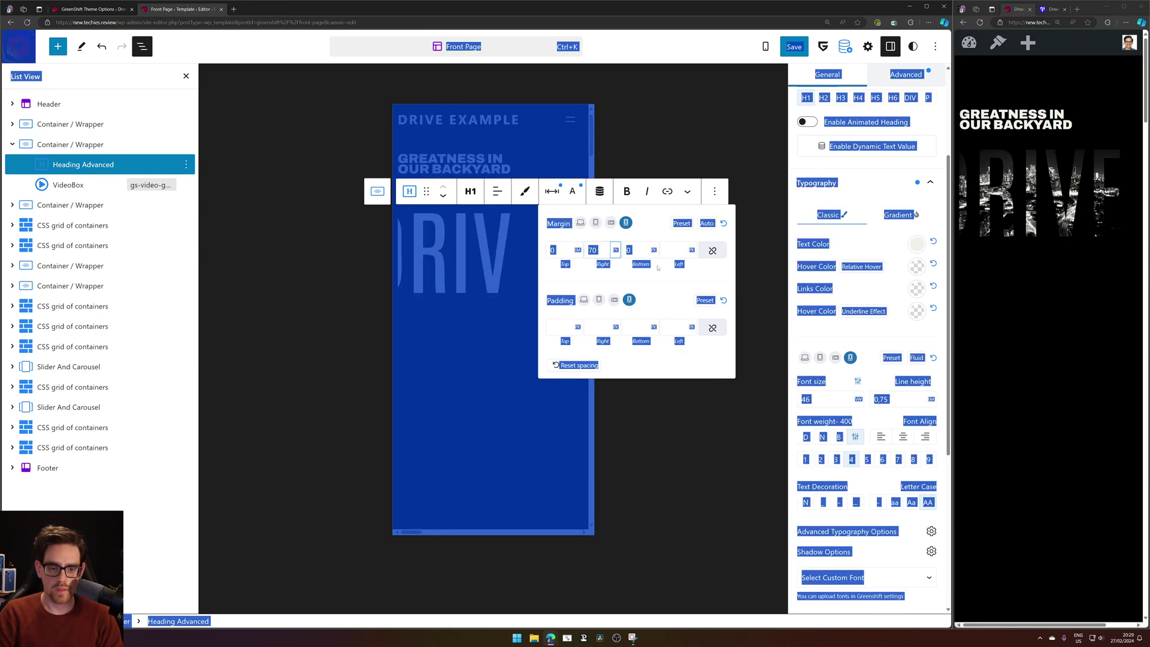
left_click(625, 271)
key("ctrl+a")
left_click(590, 250)
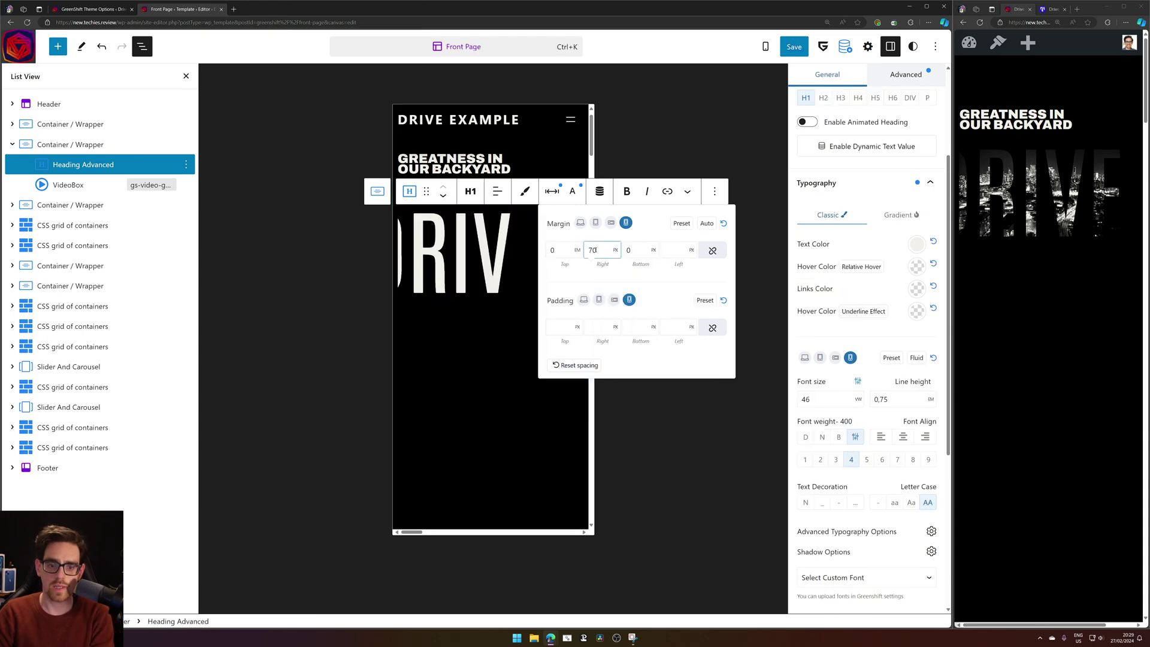
key("BackSpace")
key("BackSpace")
type("12")
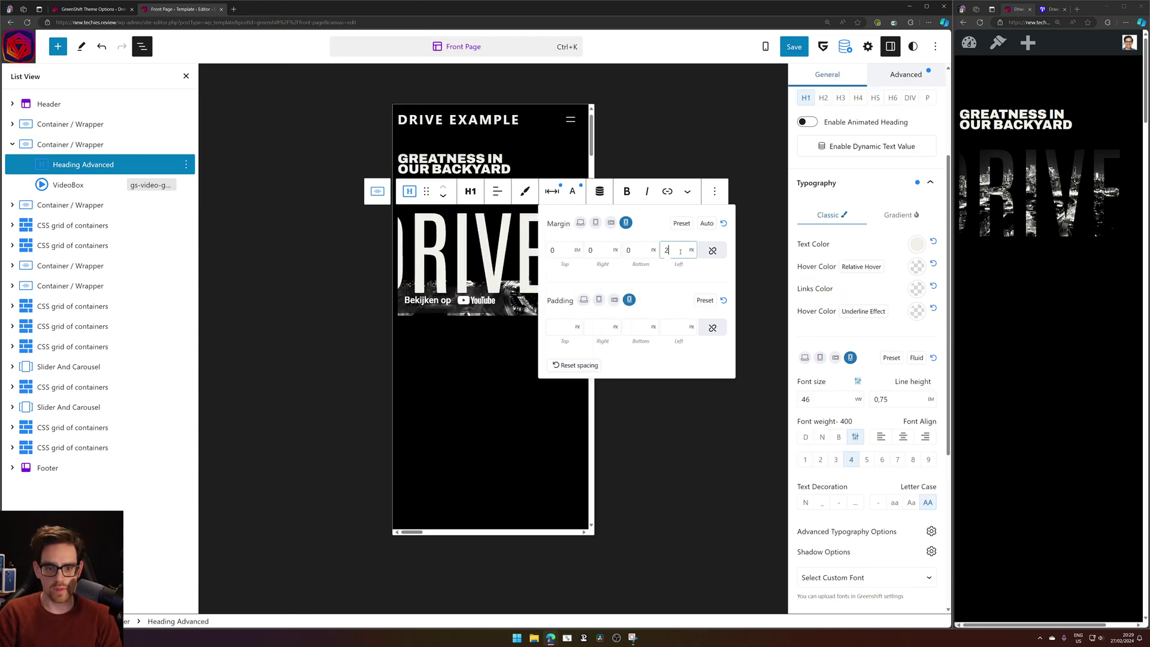
Set the heading's mobile left margin to 51 px.
key("BackSpace")
key("BackSpace")
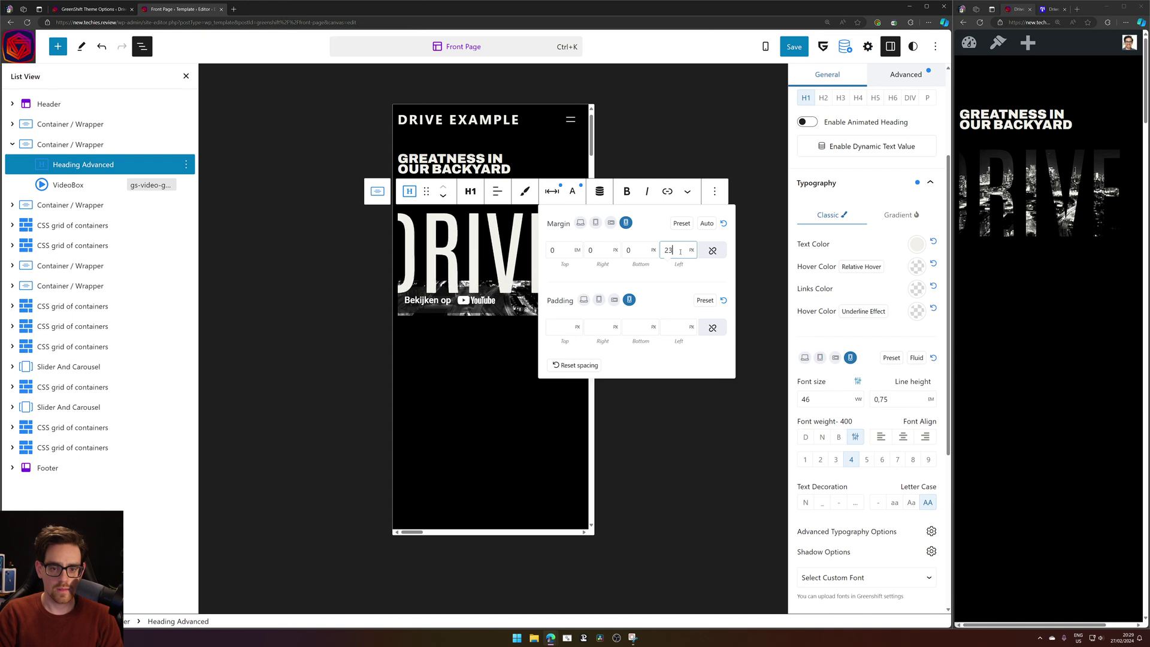
type("30")
key("BackSpace")
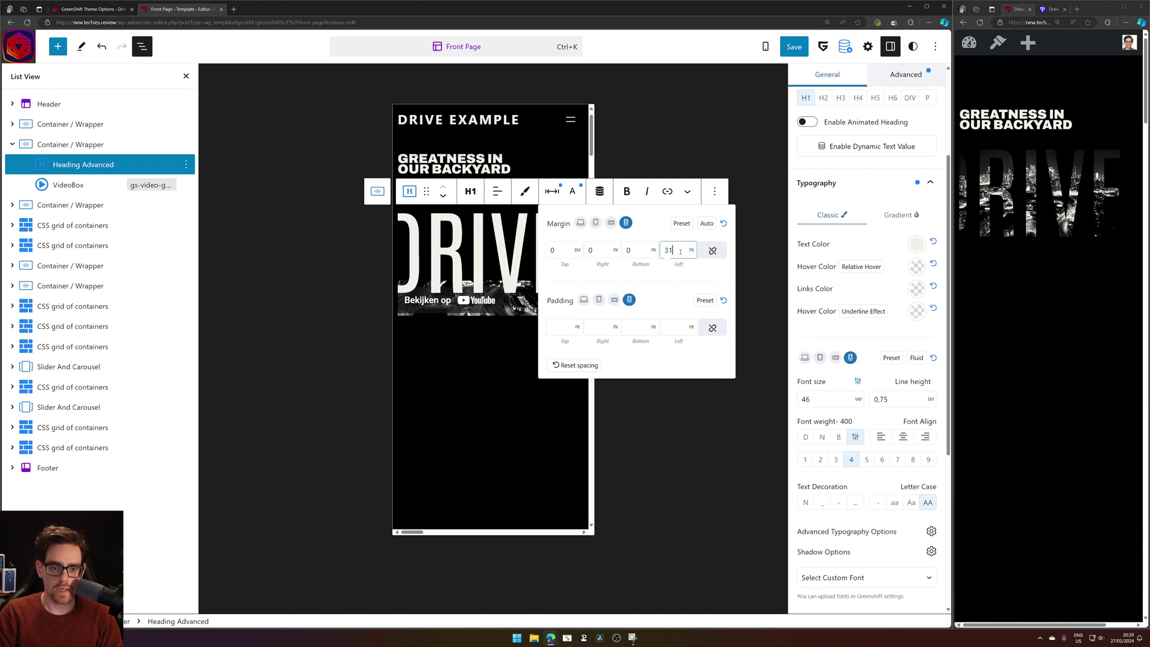
type("7")
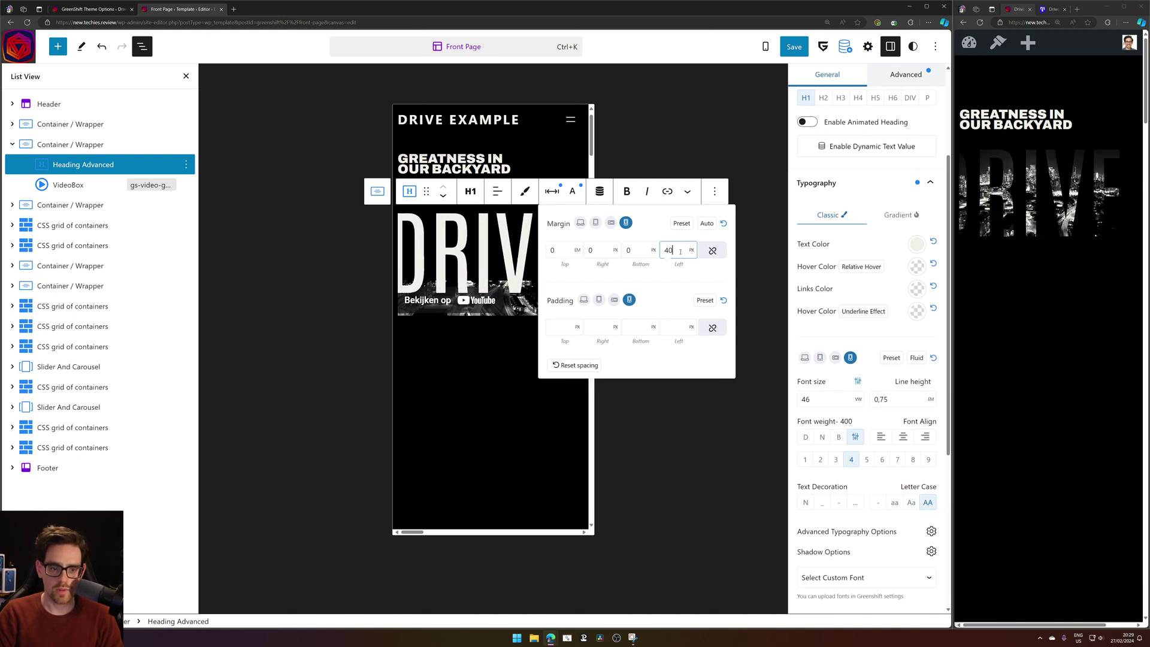
key("BackSpace")
key("BackSpace")
type("47")
key("Up")
key("Up")
key("Up")
key("Up")
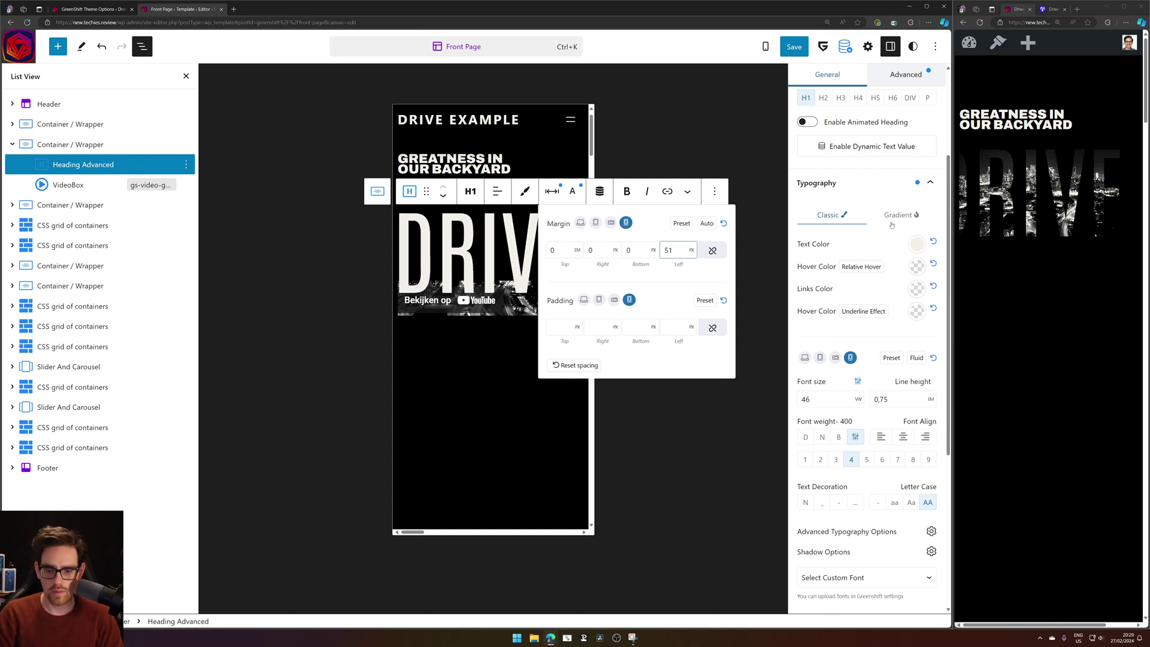
left_click(905, 74)
Reset the heading's -60 left position offset to 0 and clear its 51 px left margin.
scroll(878, 419, "down", 2)
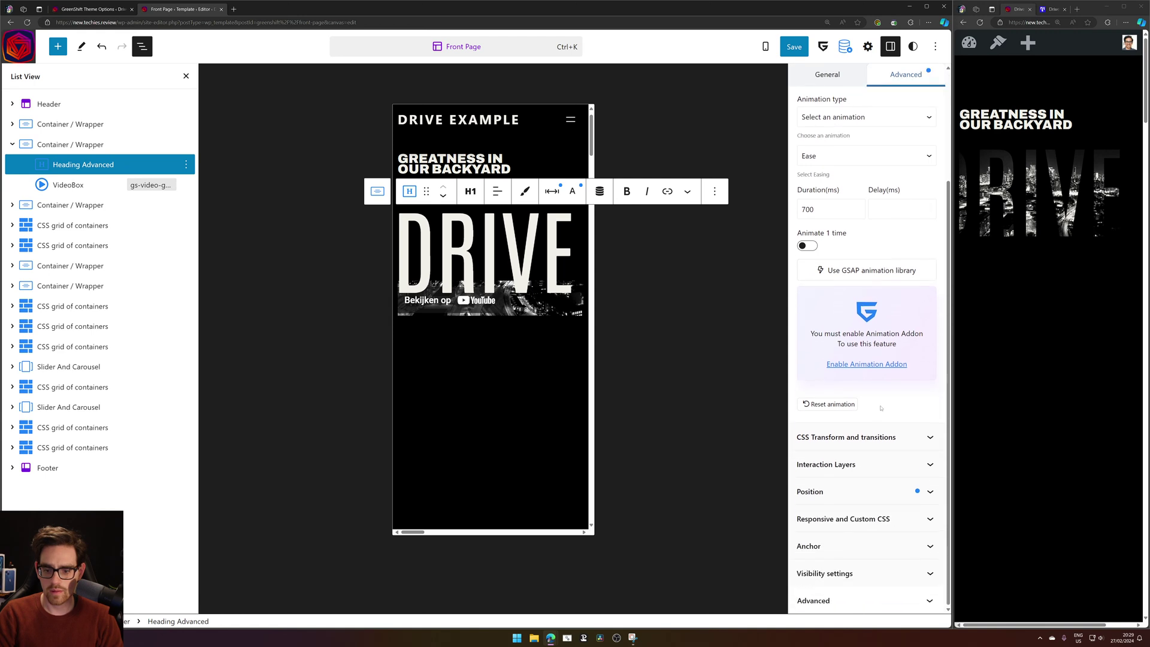
left_click(878, 496)
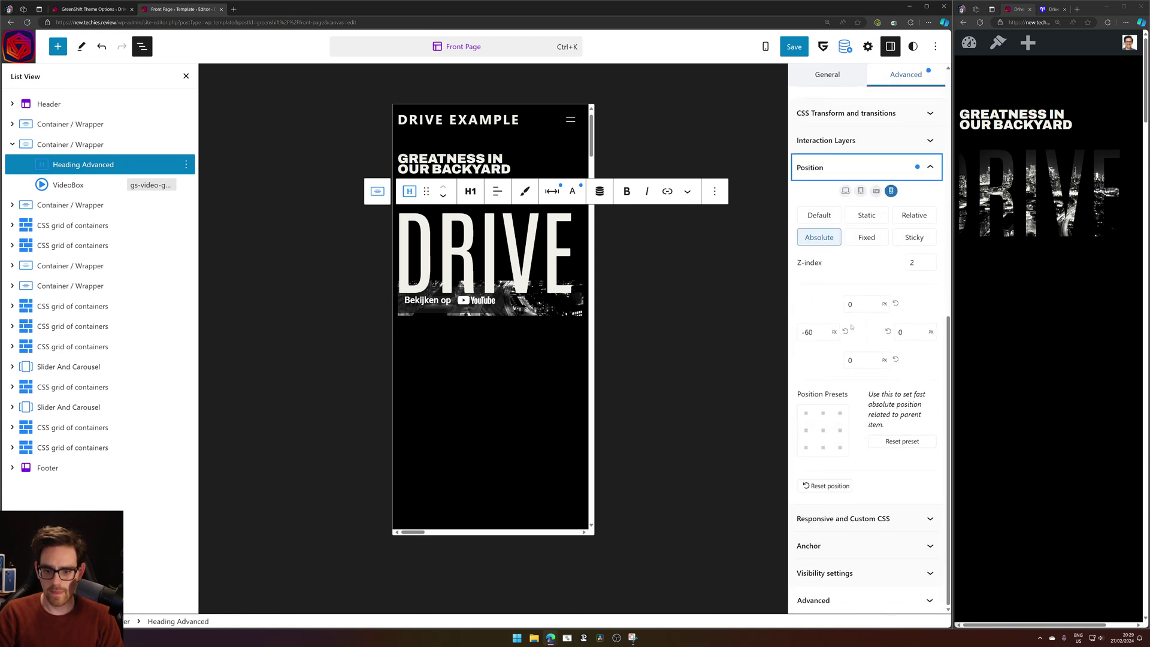
left_click_drag(826, 332, 774, 330)
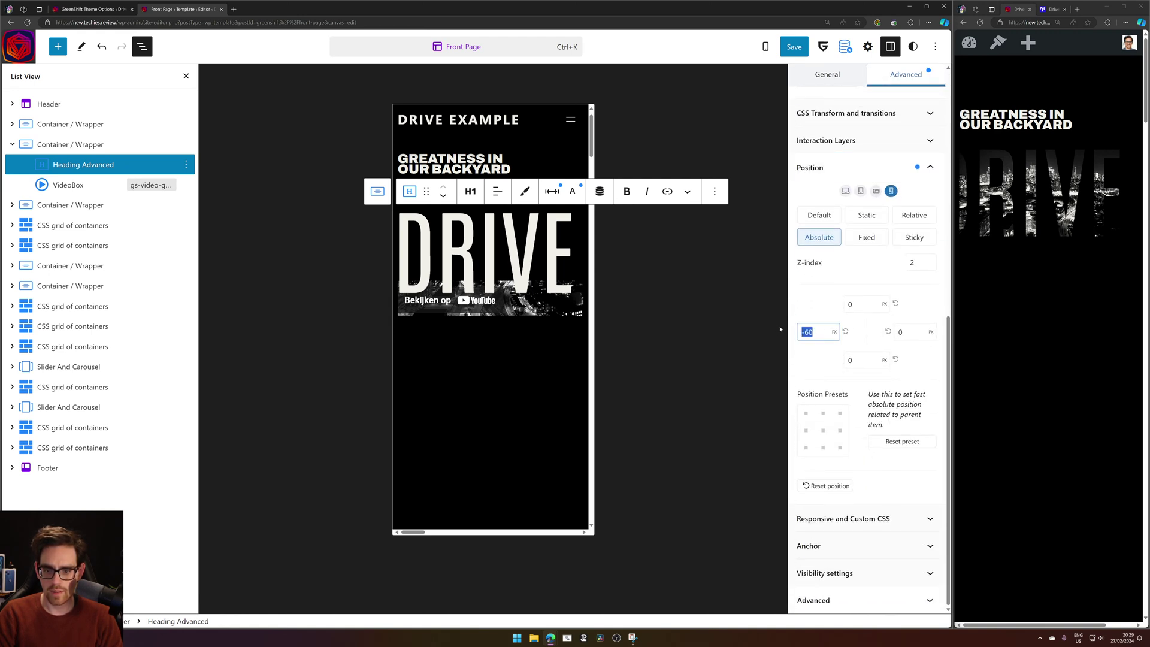
key("BackSpace")
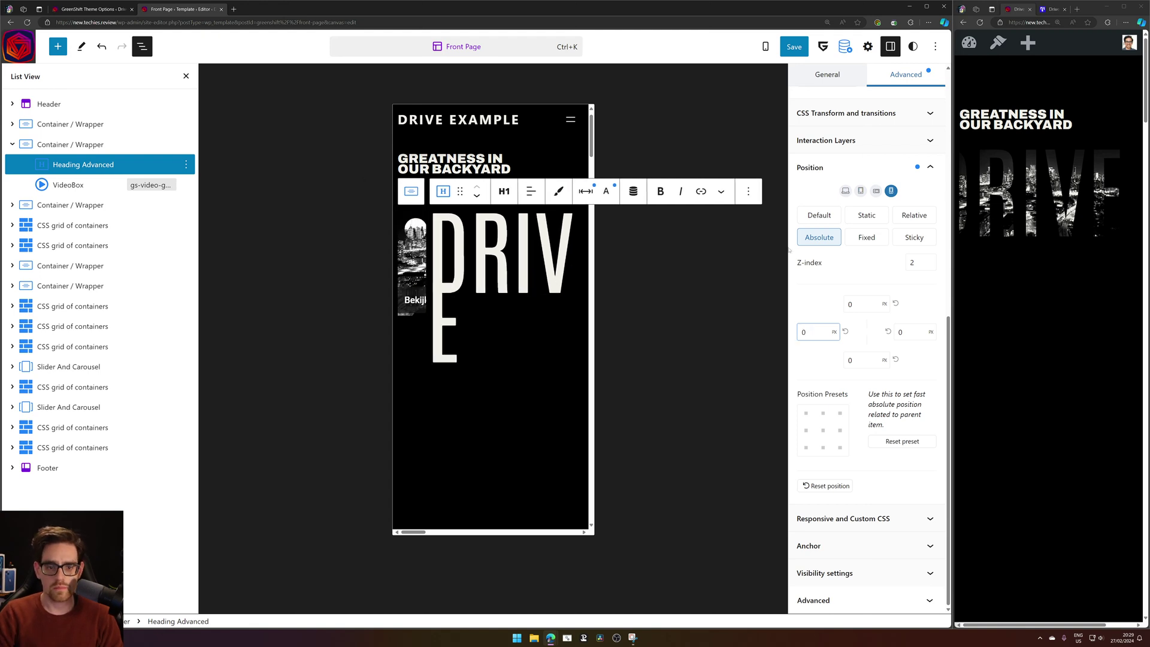
left_click(585, 186)
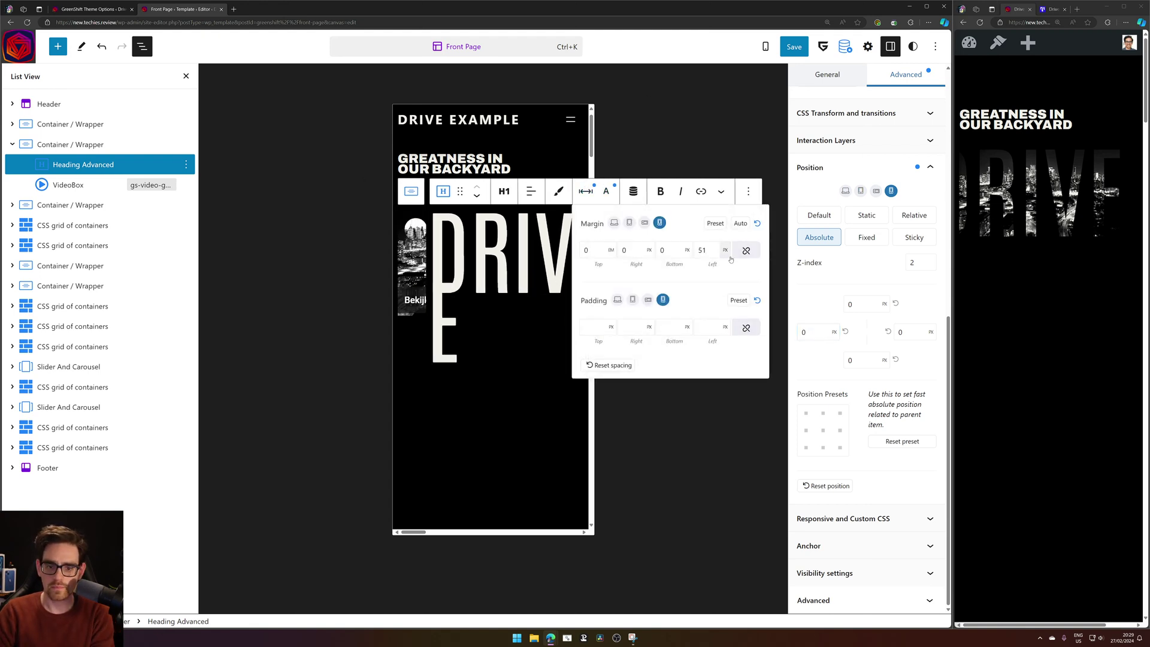
double_click(702, 251)
key("BackSpace")
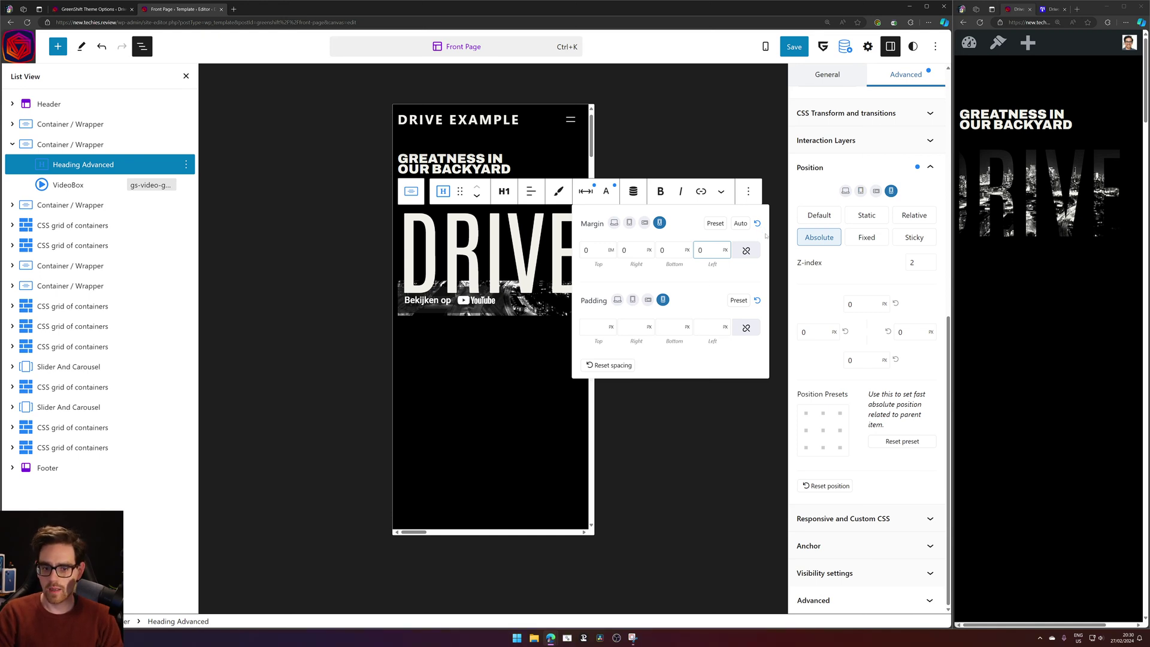
left_click(791, 427)
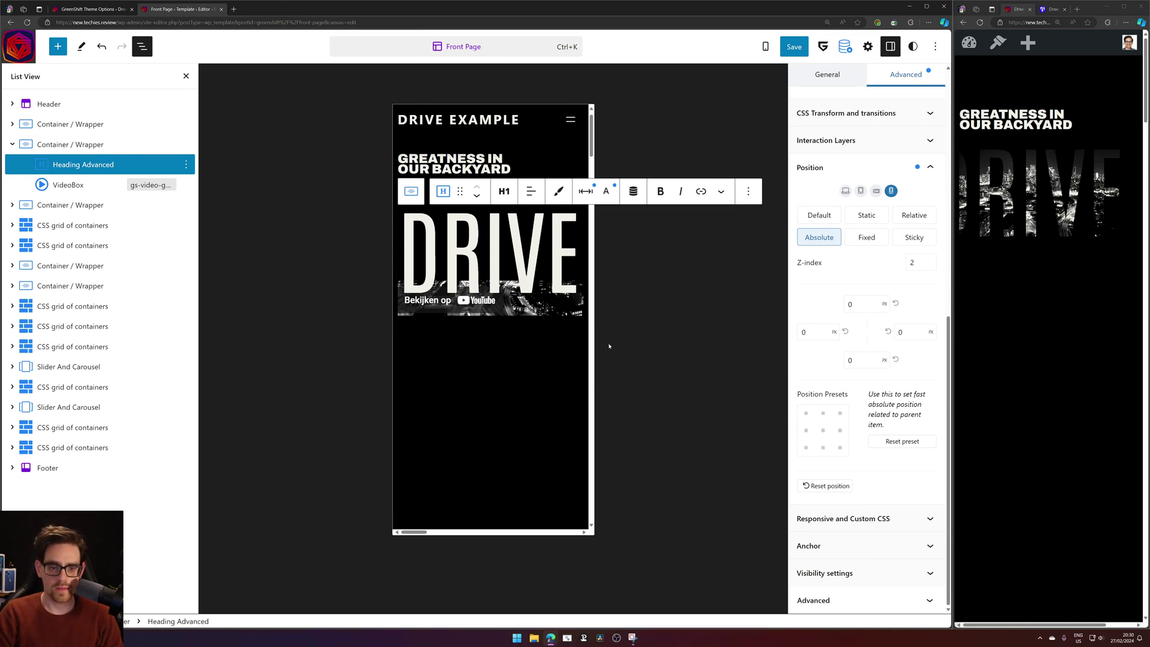
left_click(588, 189)
left_click(606, 192)
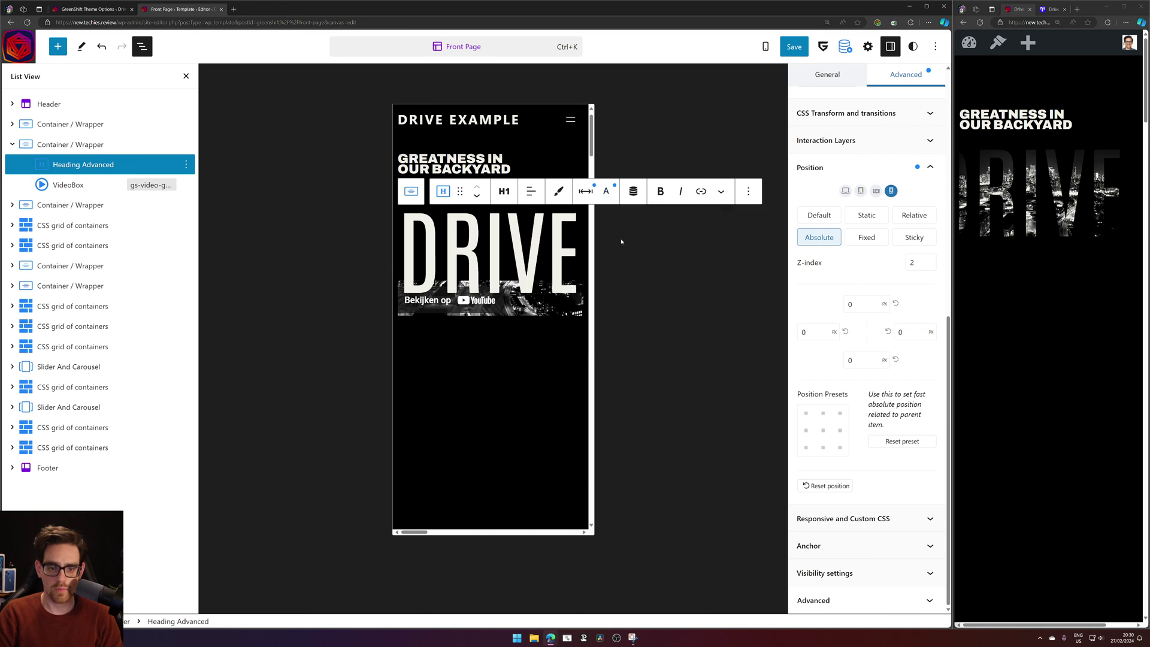
Set the DRIVE heading's font size to 47 vw, save the template, and reload the preview.
left_click(608, 193)
key("Up")
key("Up")
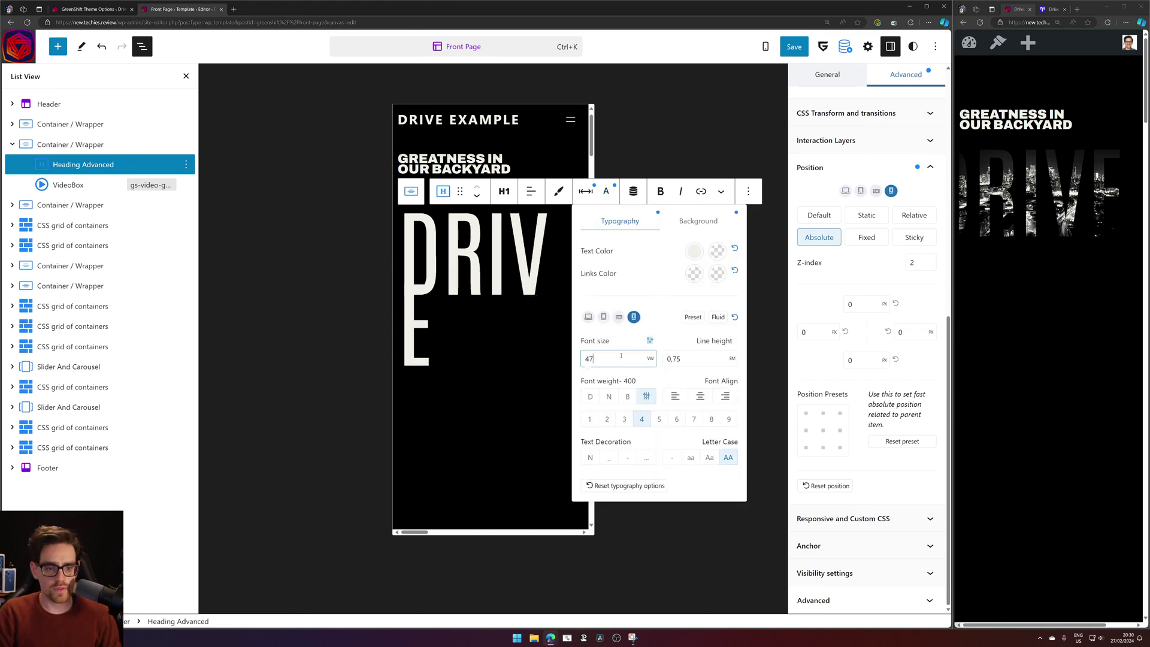
key("Down")
key("Down")
key("Up")
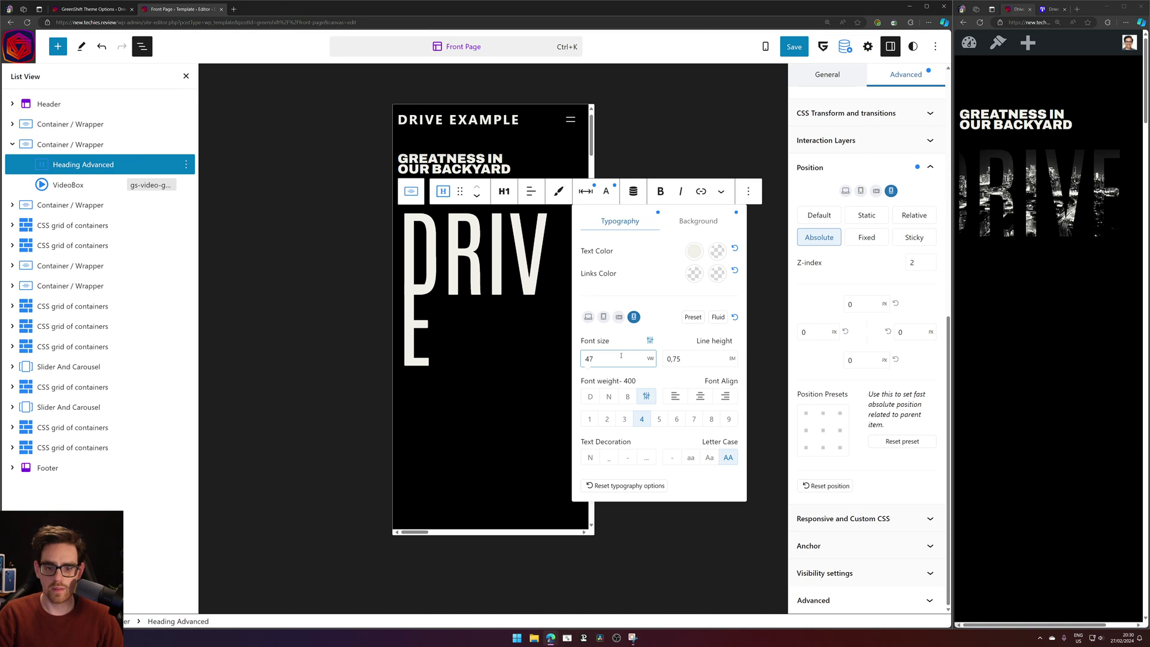
left_click(791, 53)
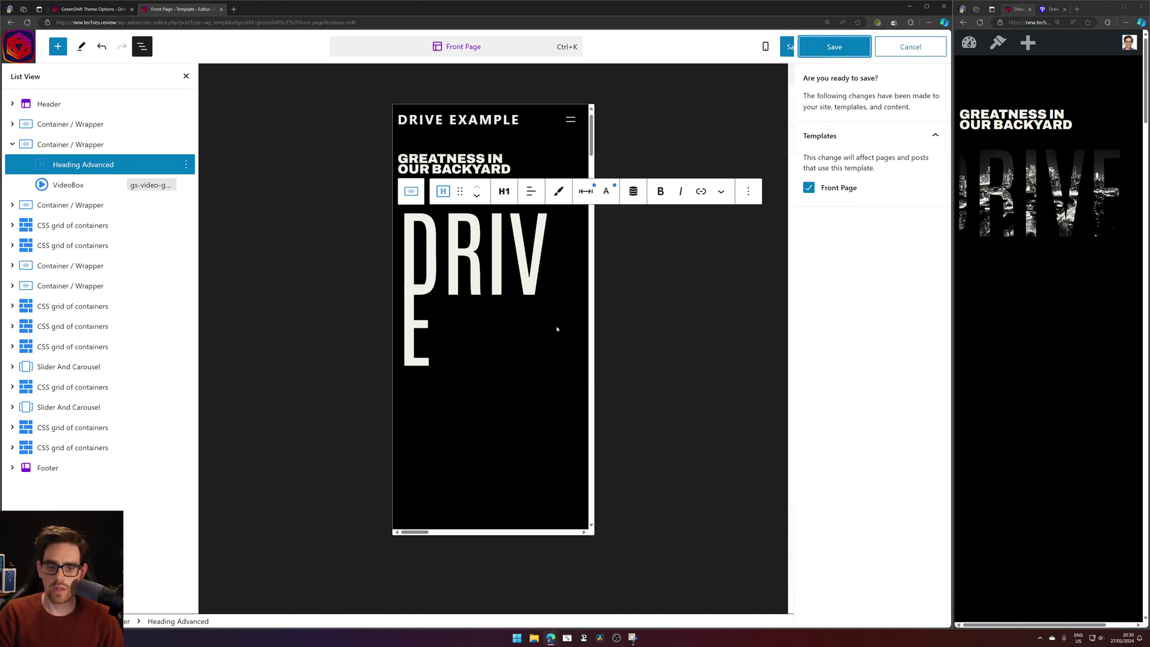
key("Return")
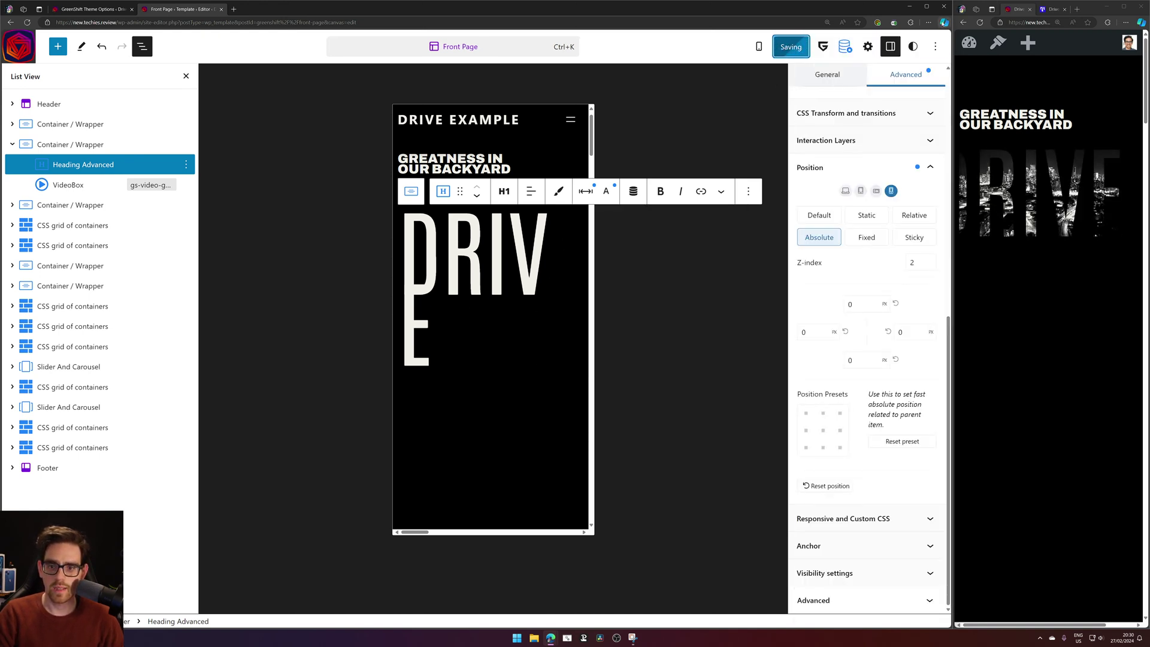
left_click(981, 22)
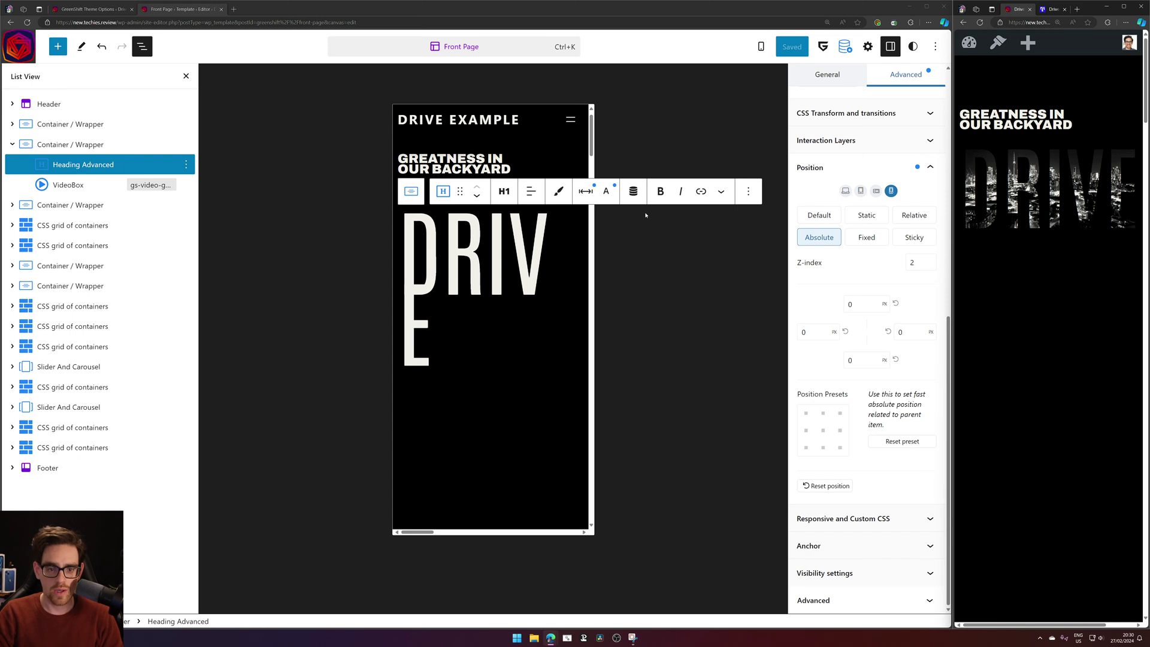
Keep the heading's line height at 0.75 and save the Front Page template.
left_click(585, 191)
left_click(606, 192)
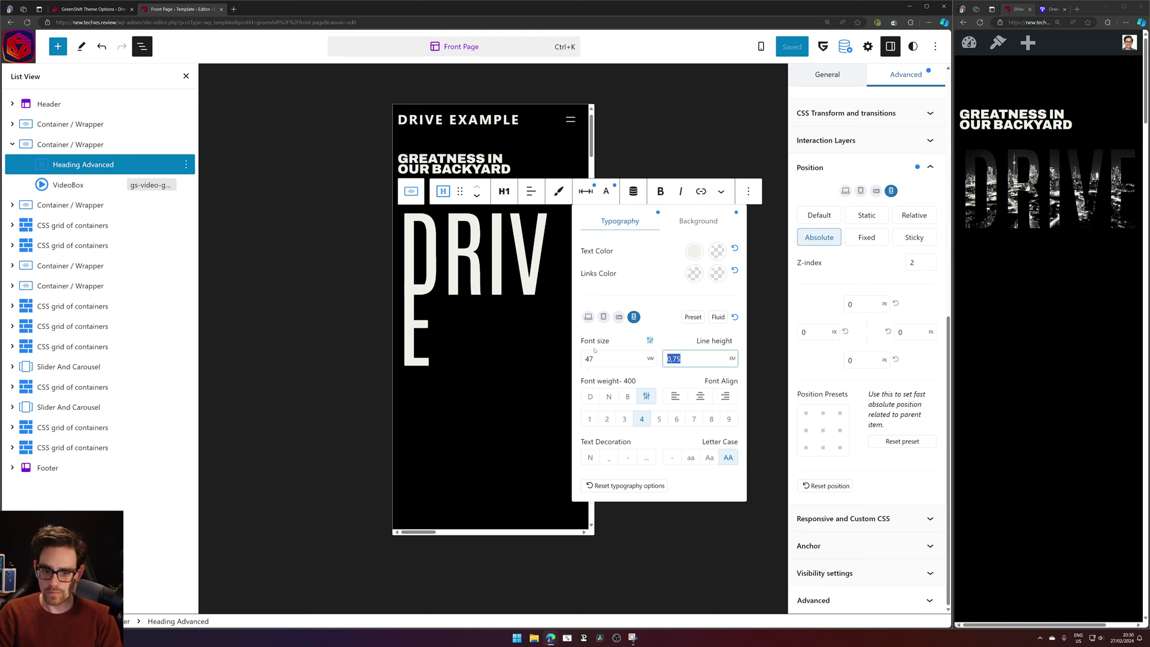
type("1")
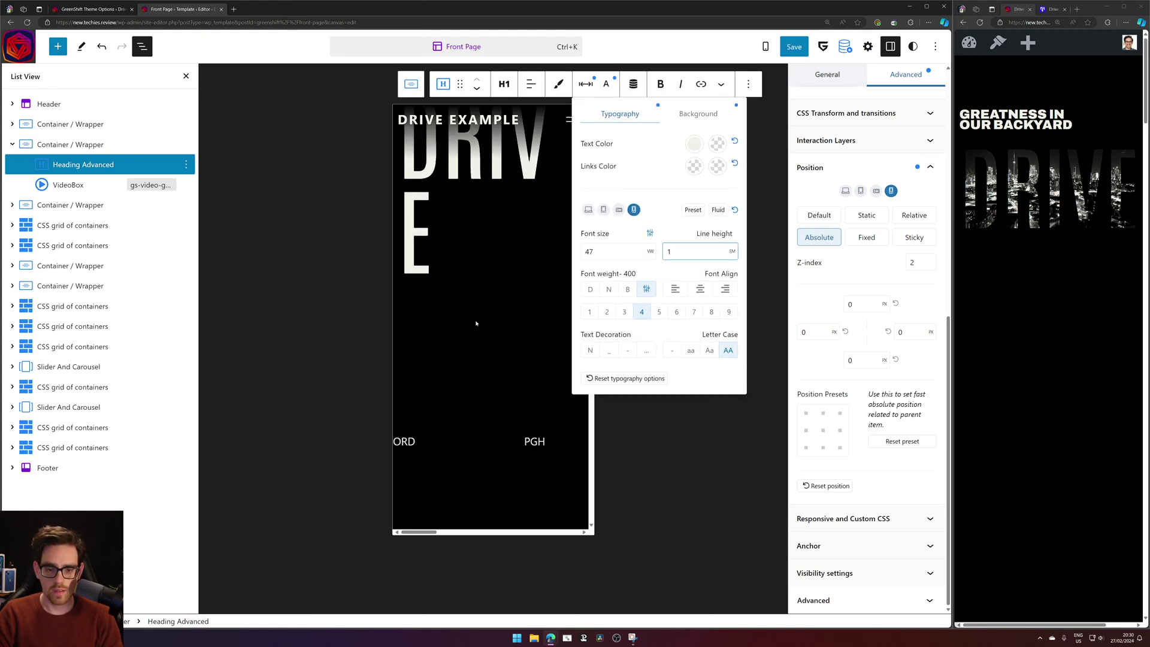
key("BackSpace")
type("0.")
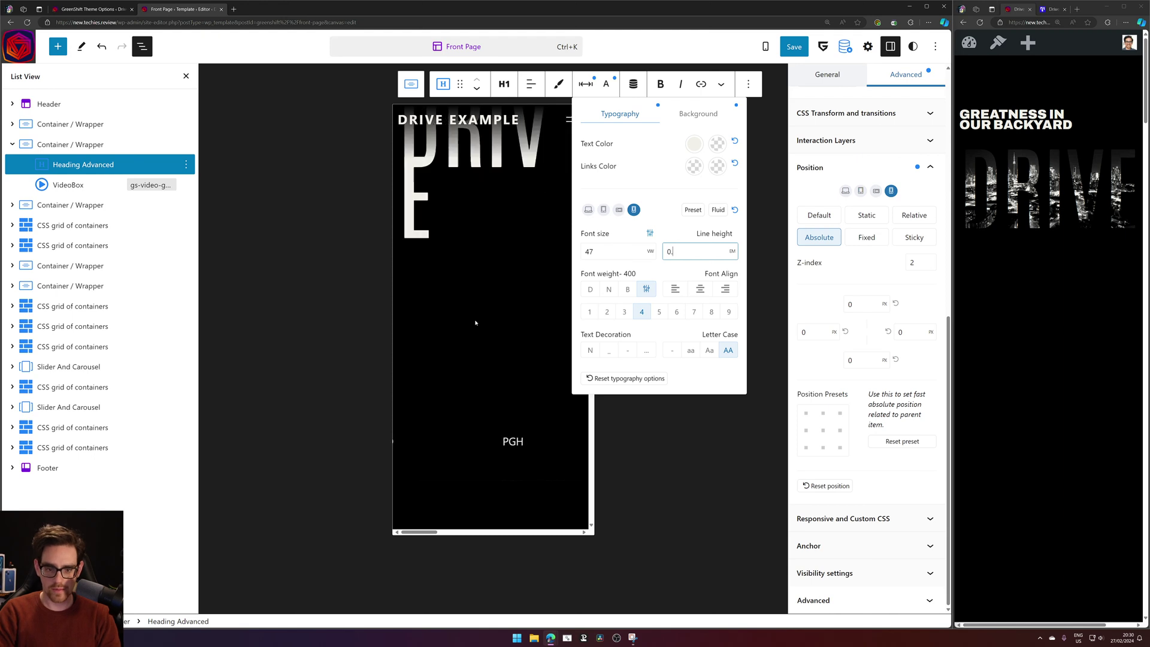
type("75")
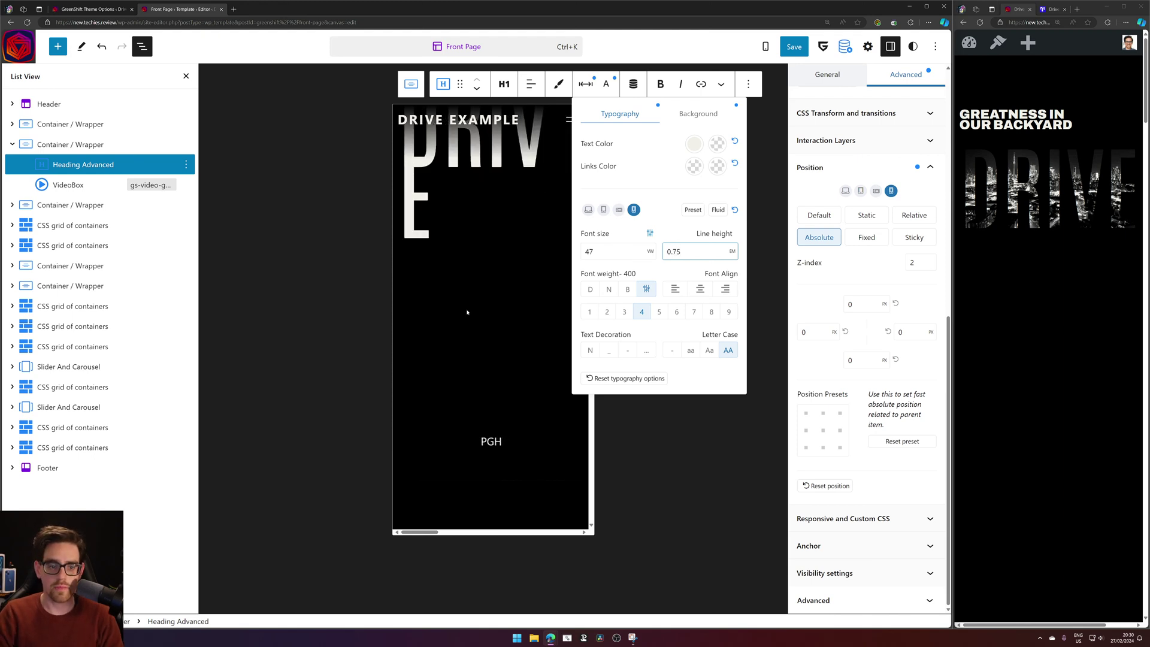
left_click(467, 312)
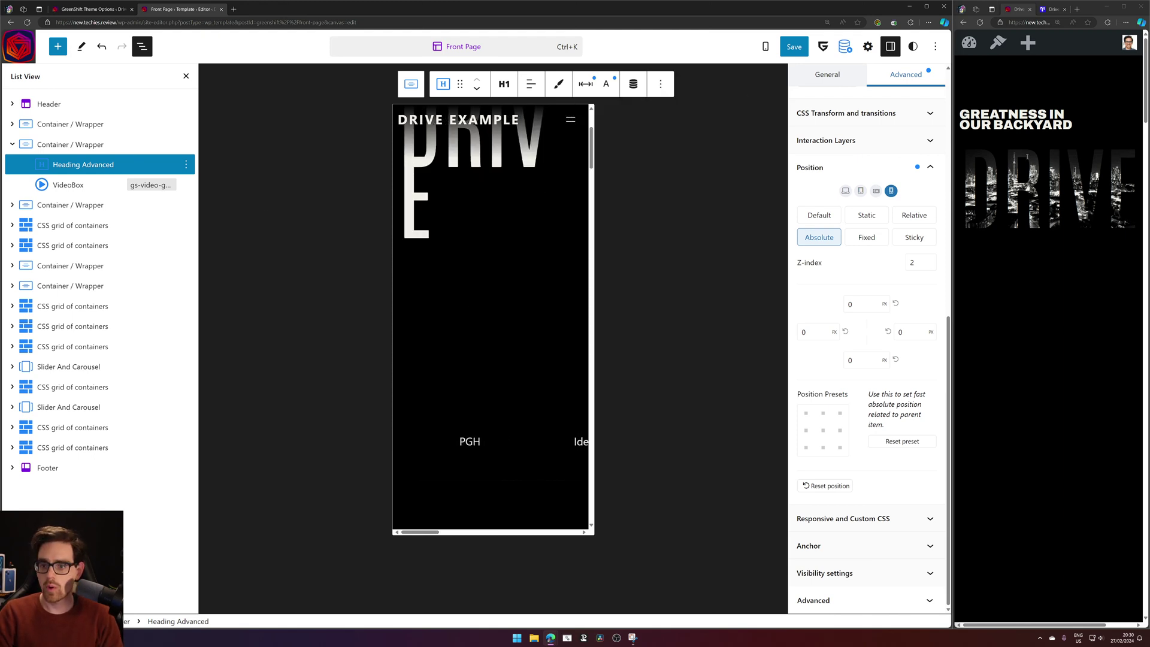
left_click(794, 47)
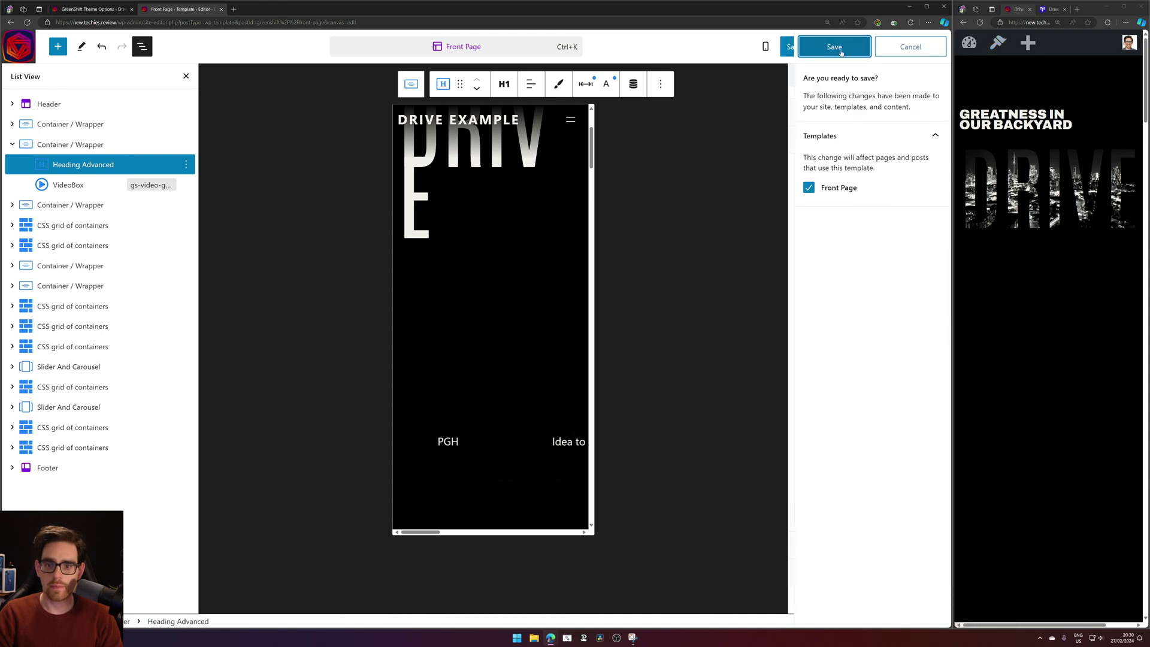
left_click(841, 52)
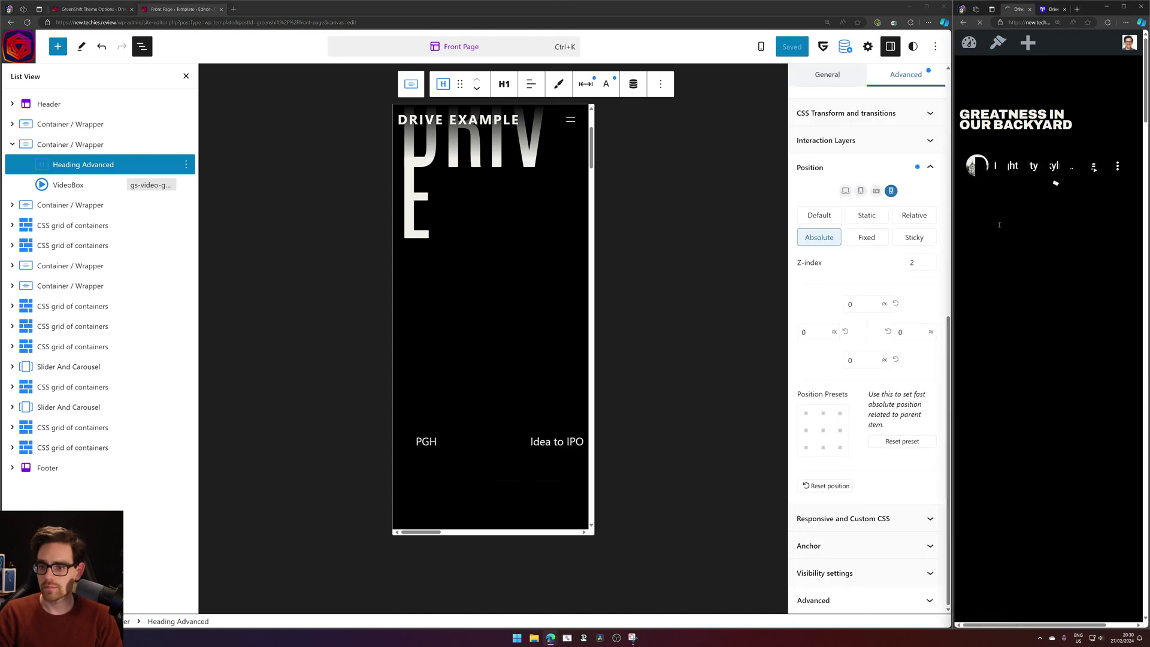
right_click(995, 255)
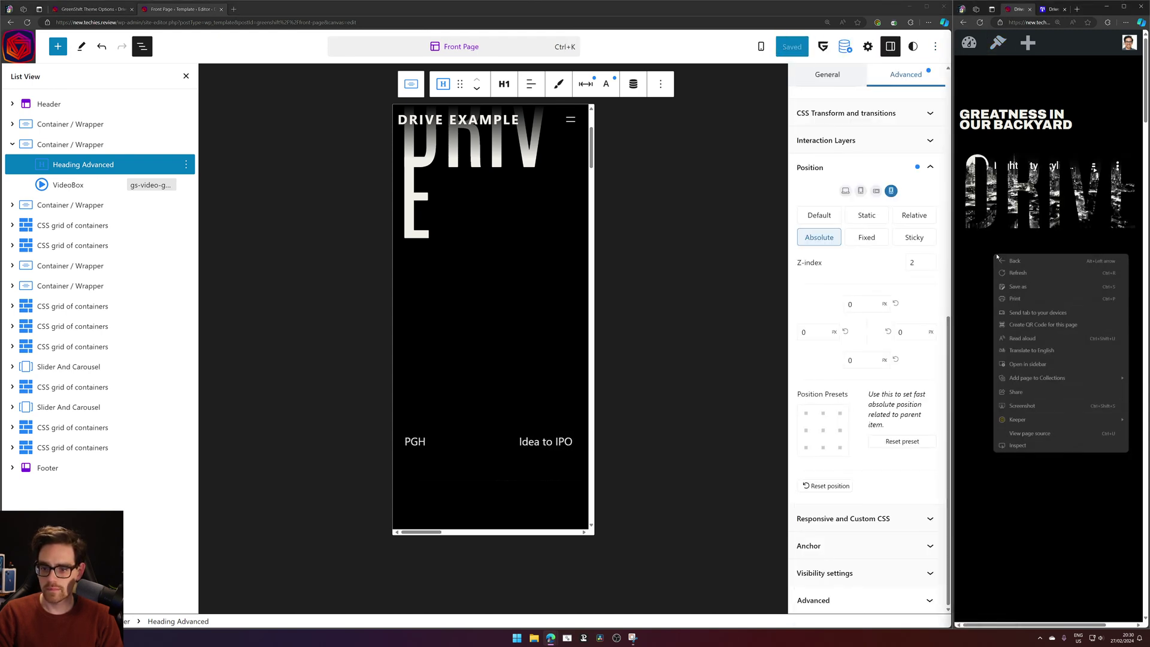
left_click(1035, 445)
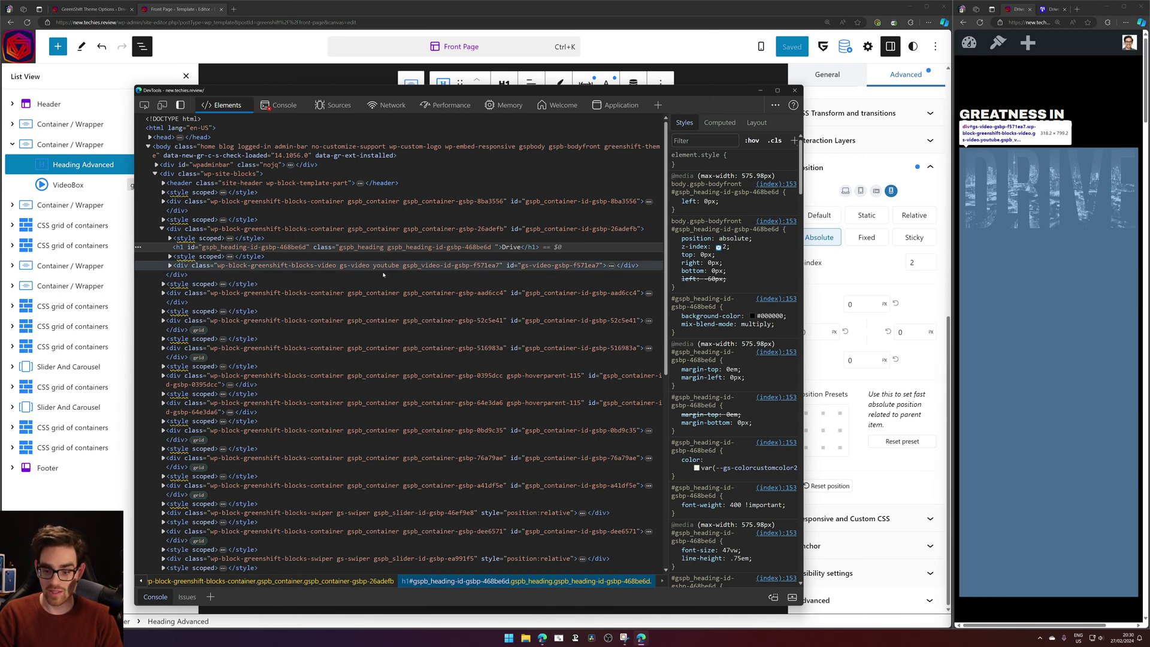
left_click(382, 230)
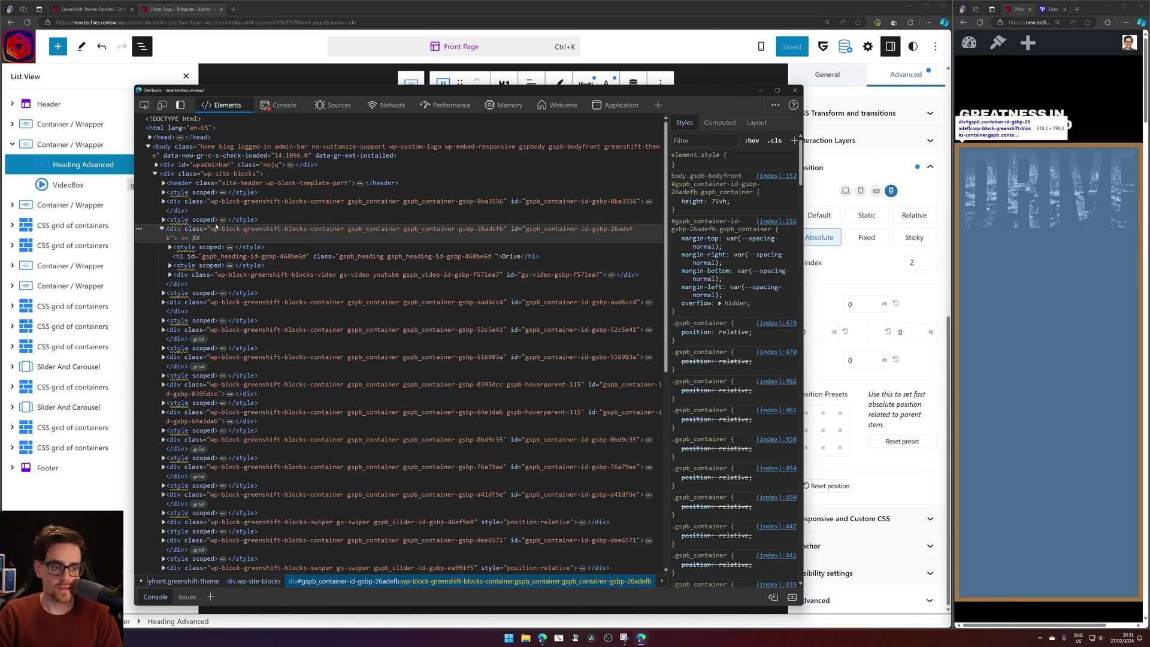
left_click_drag(693, 202, 737, 203)
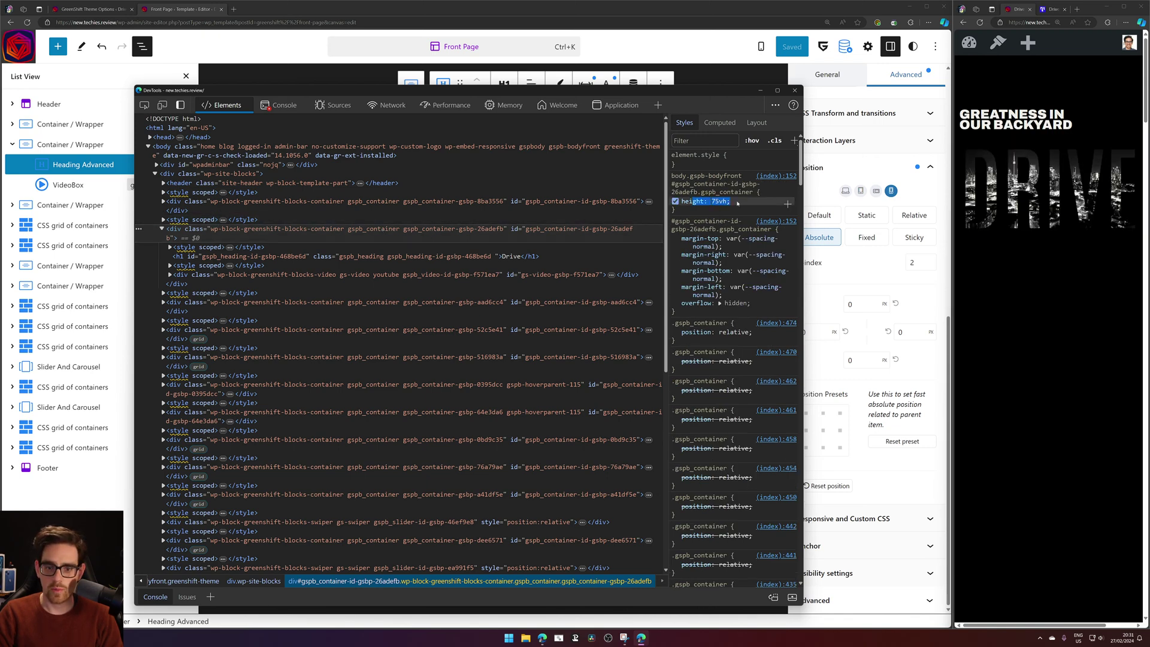
Set the hero Container / Wrapper's mobile height to 20 vh, save, and reload the live preview.
left_click(795, 91)
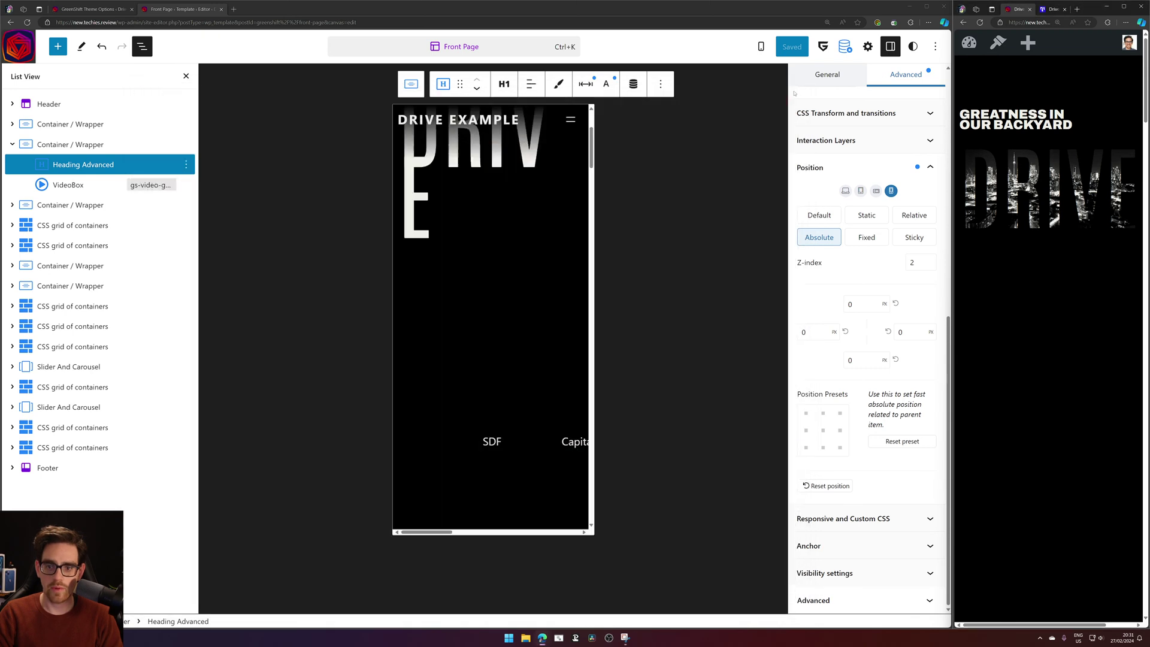
left_click(116, 146)
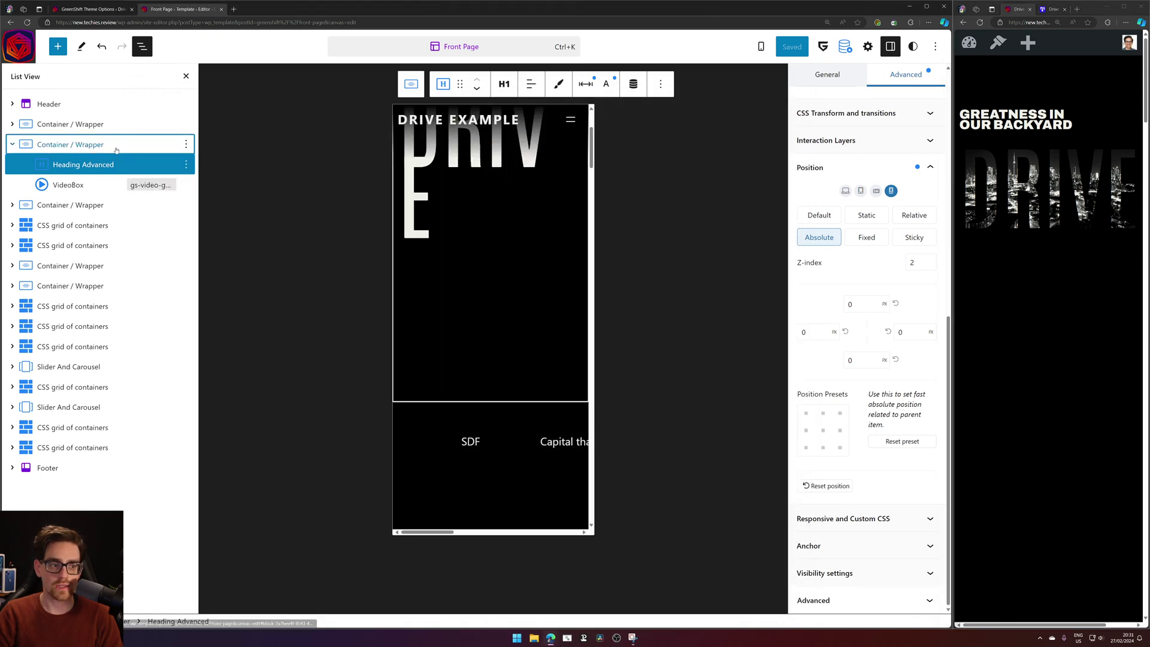
left_click(493, 86)
left_click(494, 86)
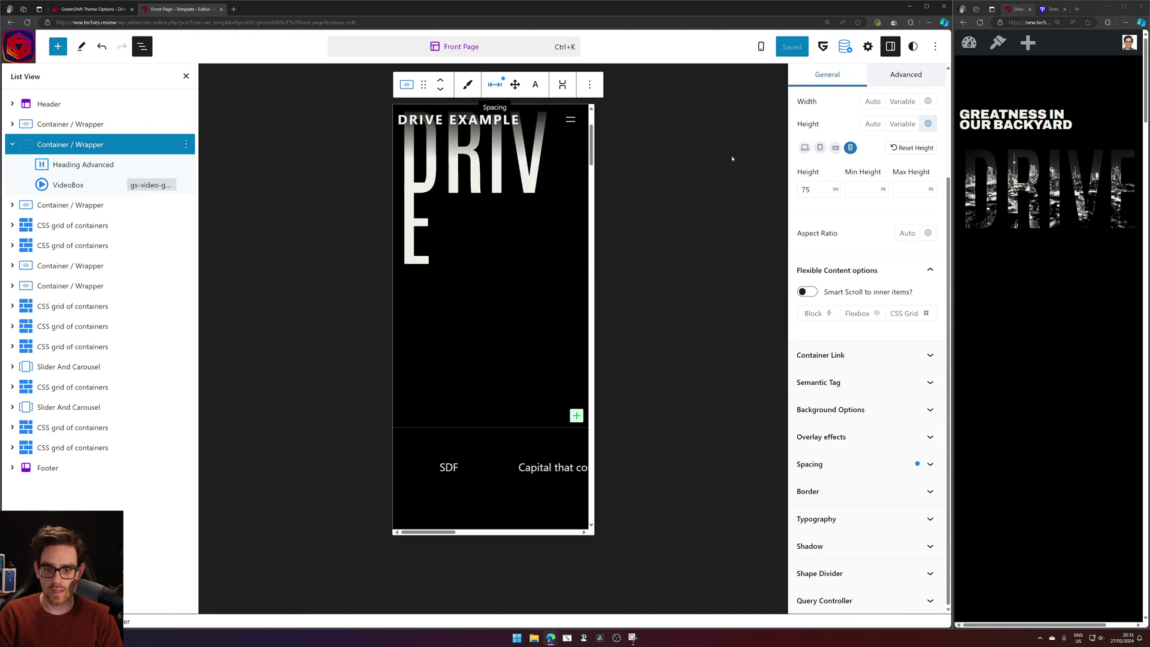
scroll(907, 185, "up", 3)
double_click(817, 339)
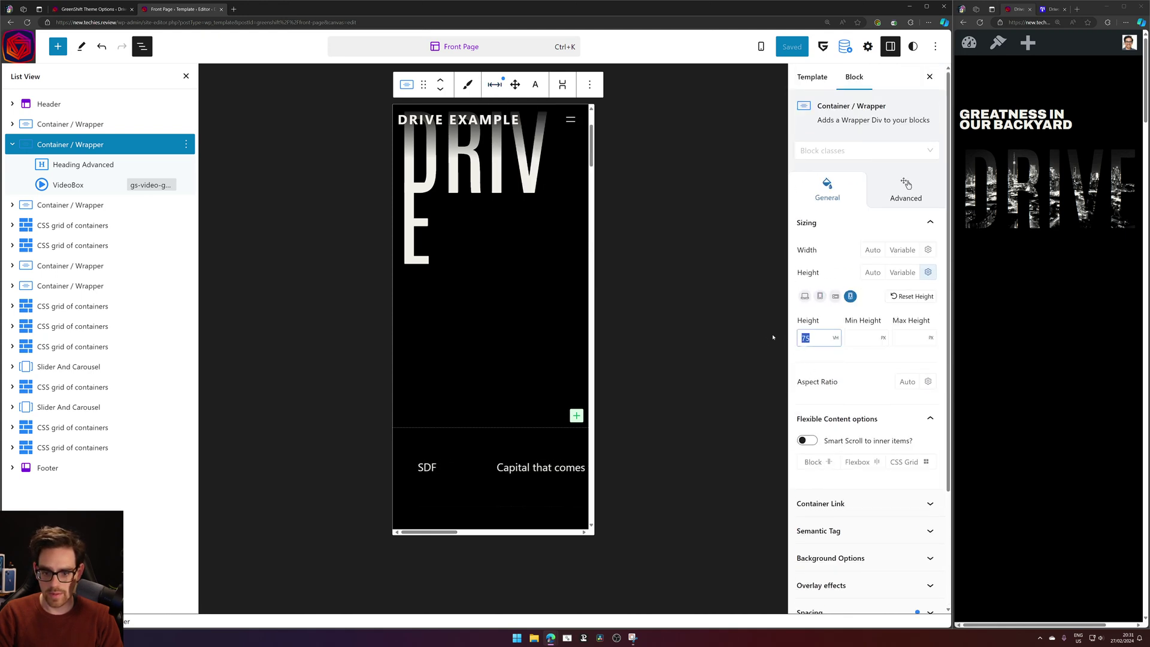
type("0")
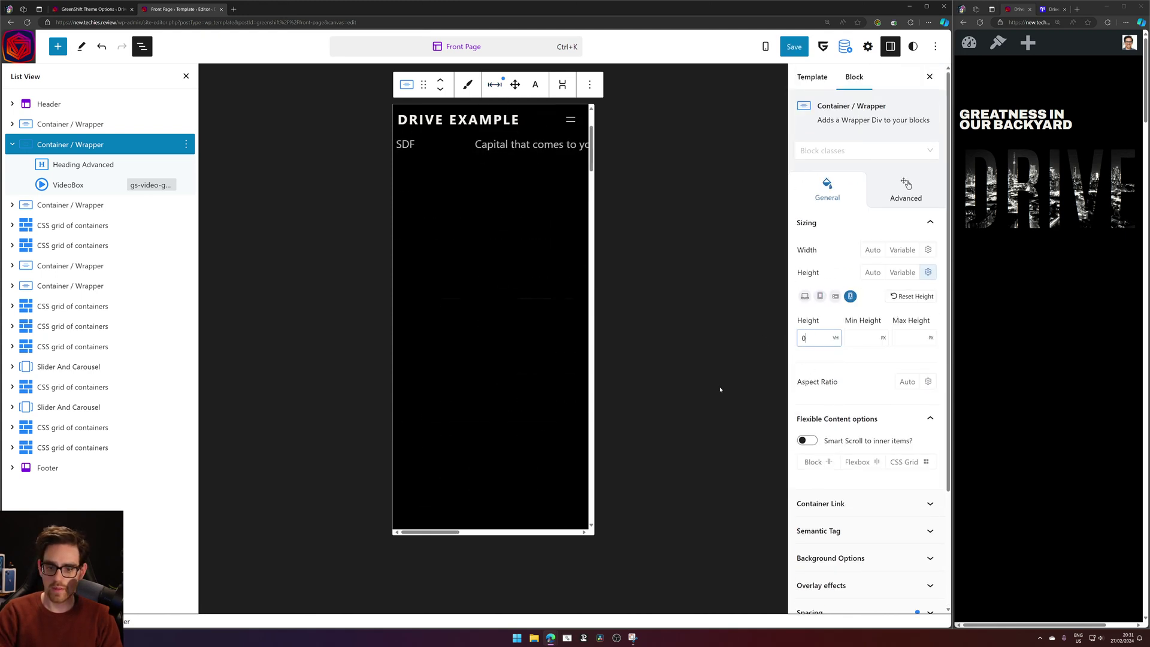
key("BackSpace")
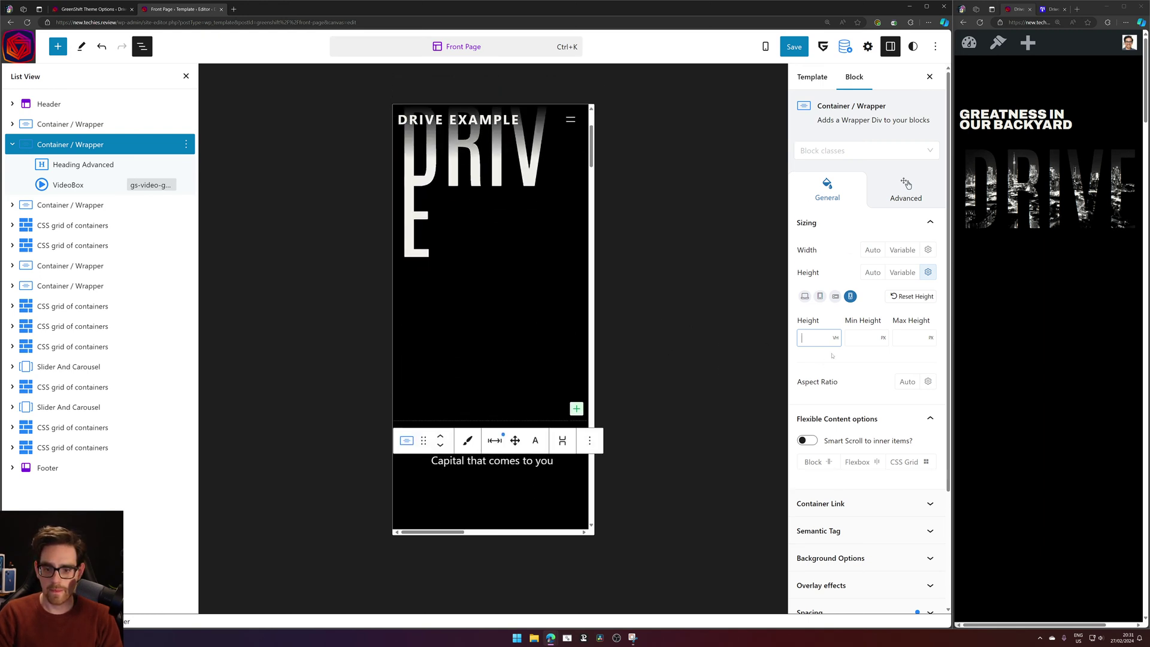
type("20")
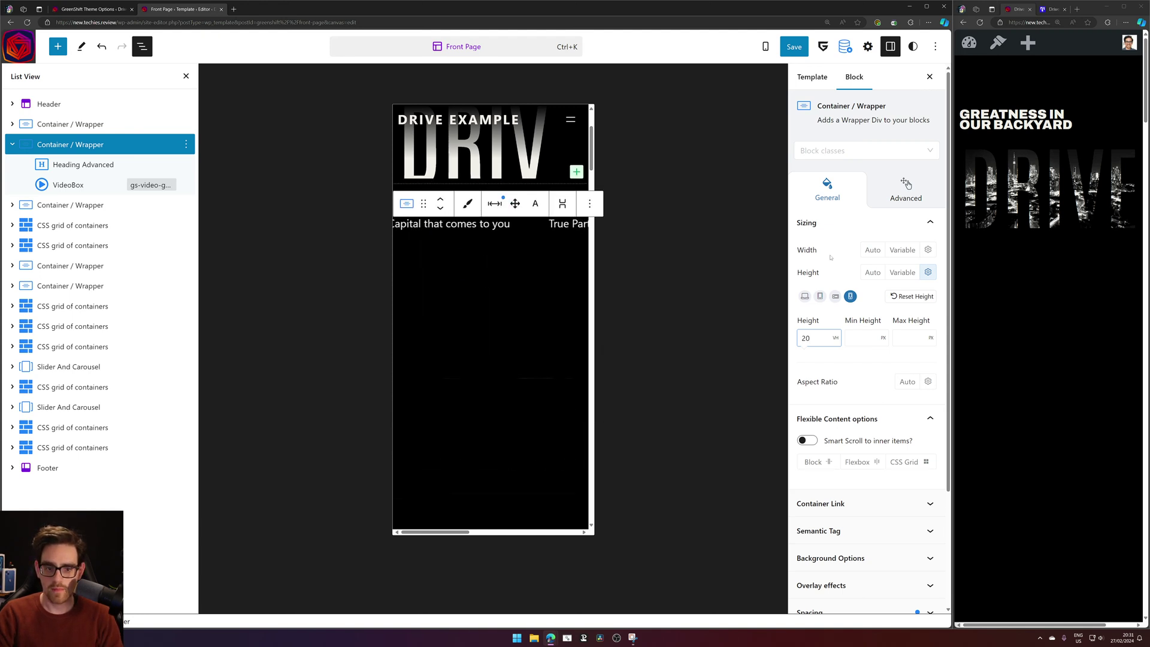
scroll(524, 343, "up", 1)
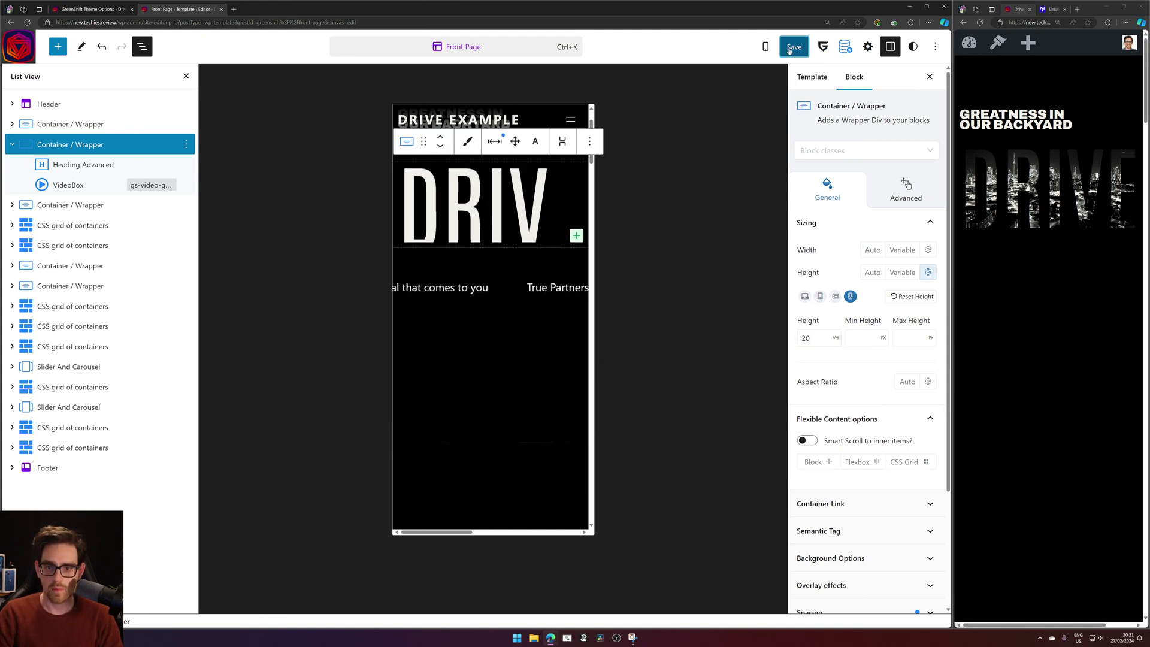
key("ctrl+s")
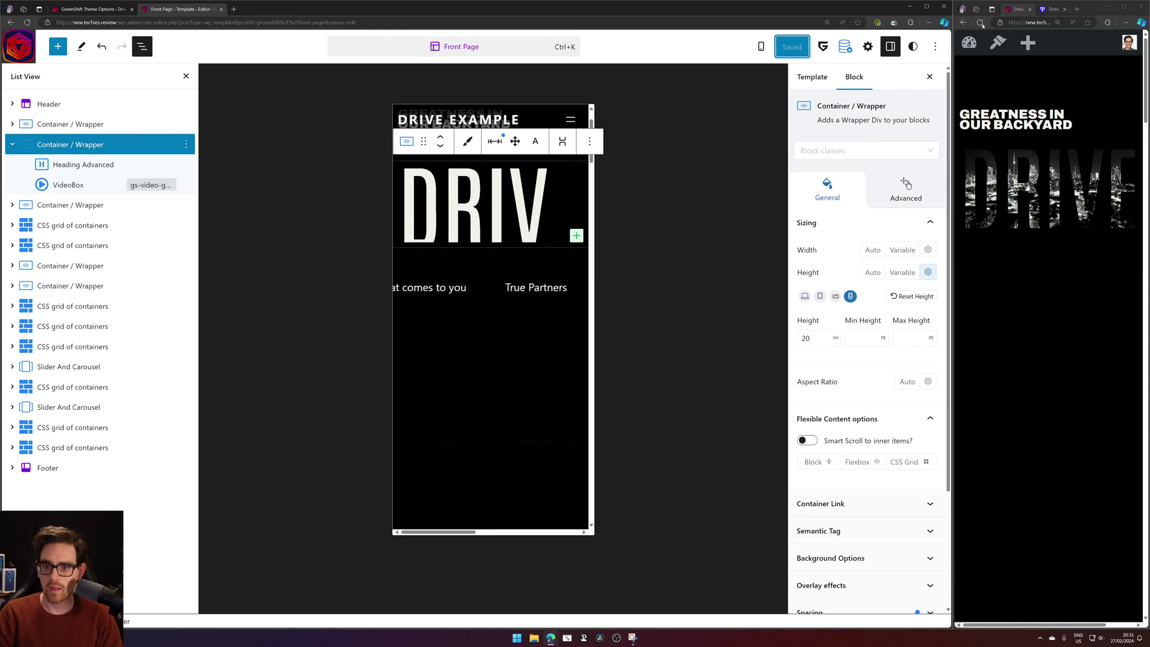
left_click(981, 22)
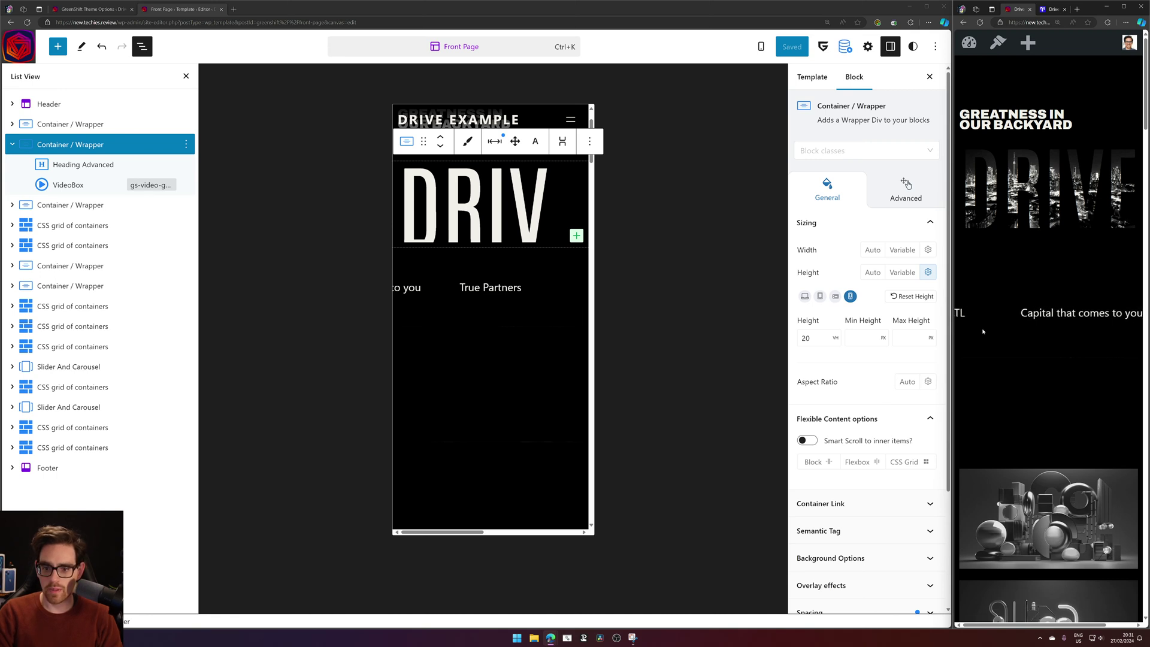
Inspect the live page and select the hero container div around the Drive heading.
left_click(490, 263)
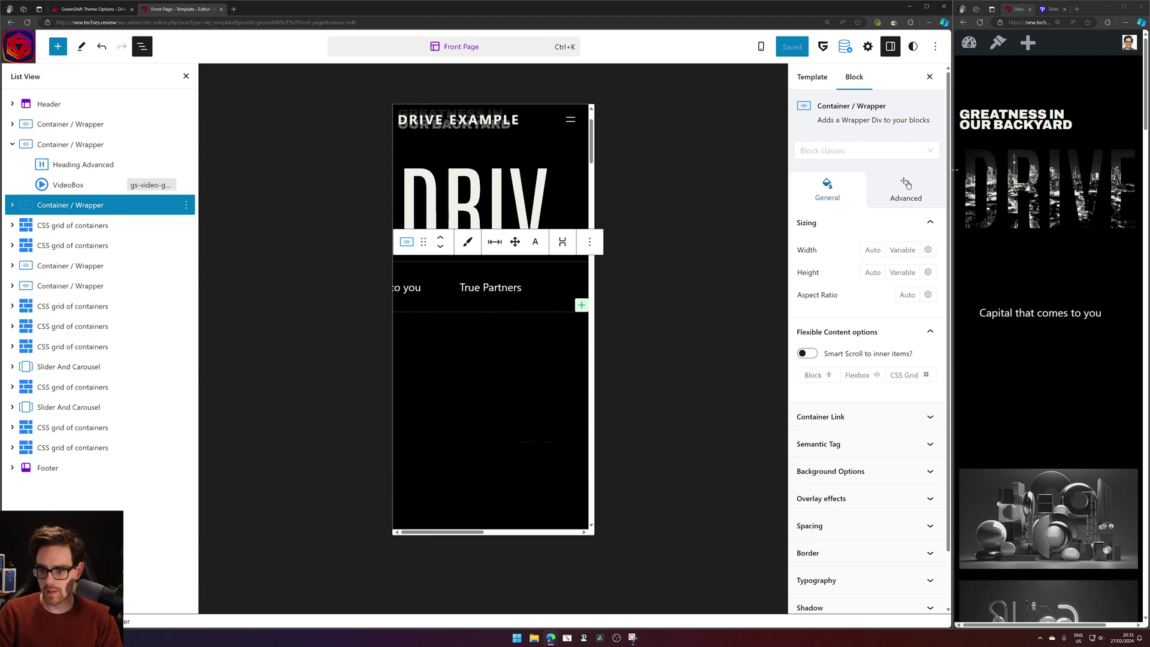
right_click(1002, 252)
left_click(1054, 427)
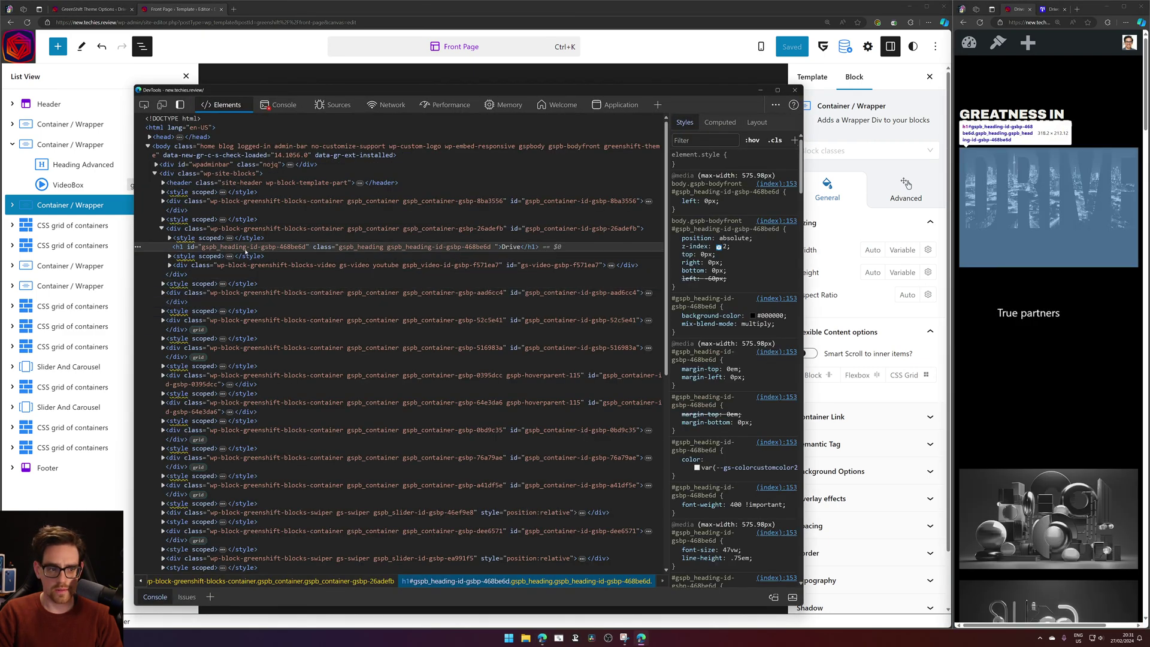
left_click(337, 228)
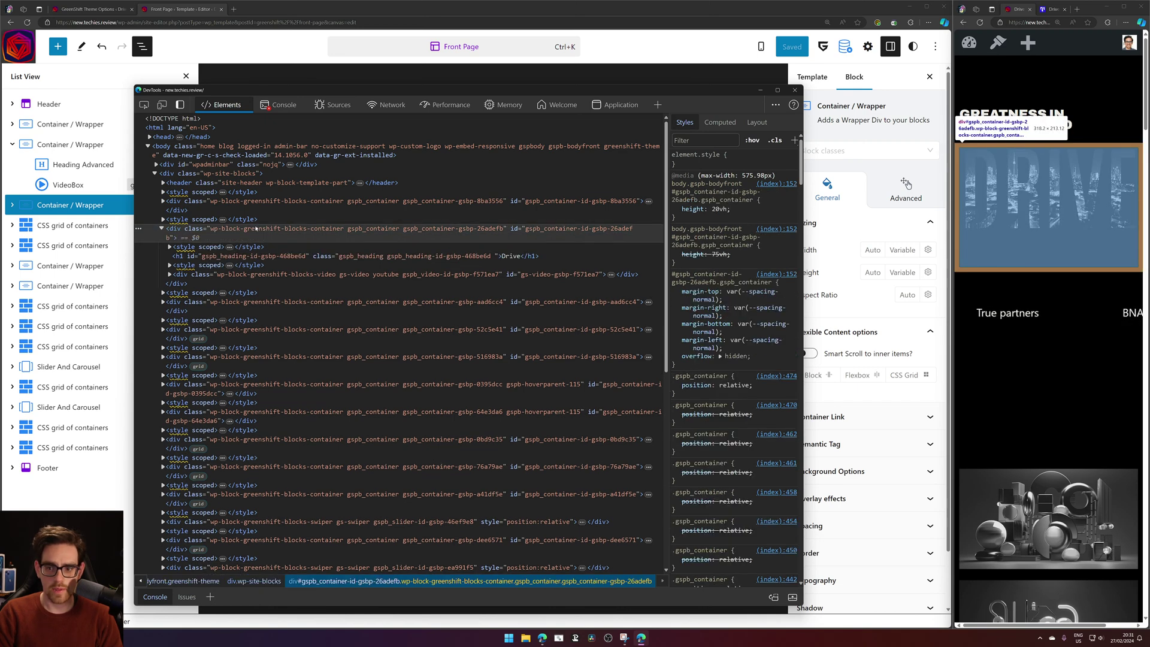
Try heights of 13, 15 and 14vh on the container, settling on 13vh.
left_click(719, 209)
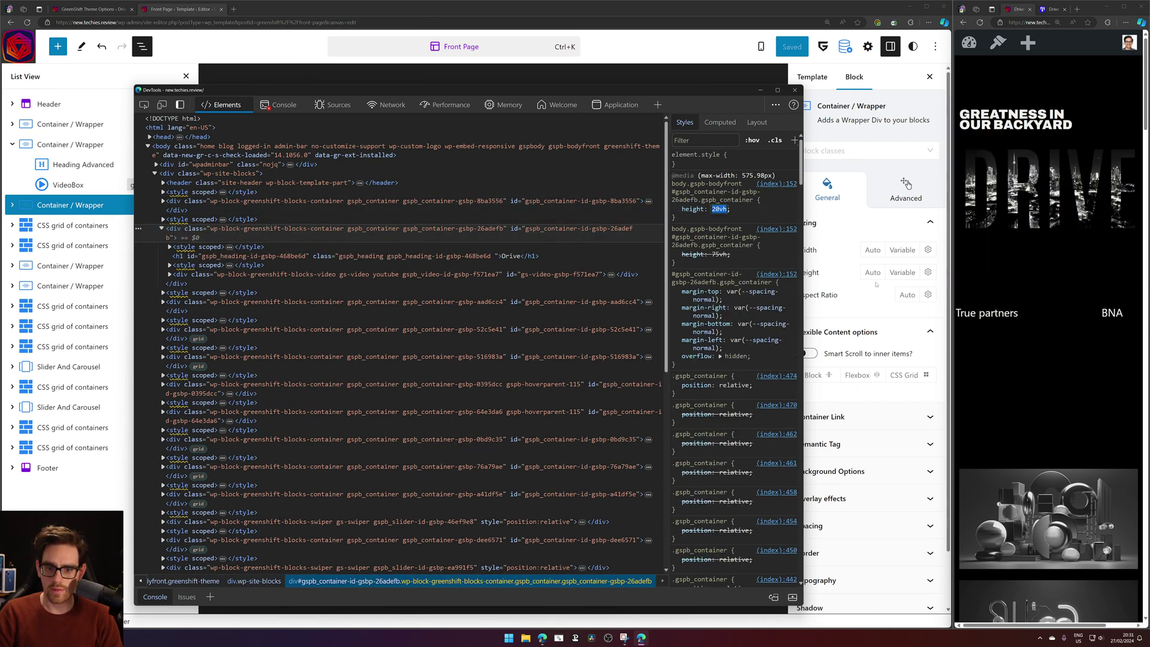
key("Down")
key("Down")
key("Down")
key("Down")
key("Down")
key("Down")
key("Down")
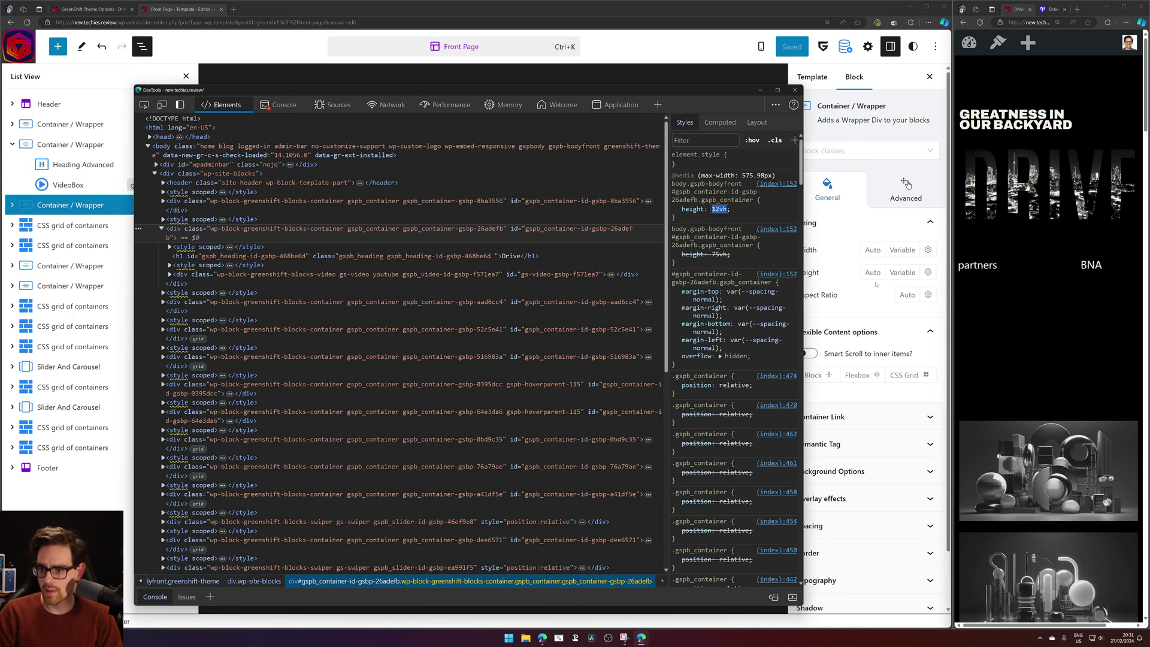
key("Up")
key("Up")
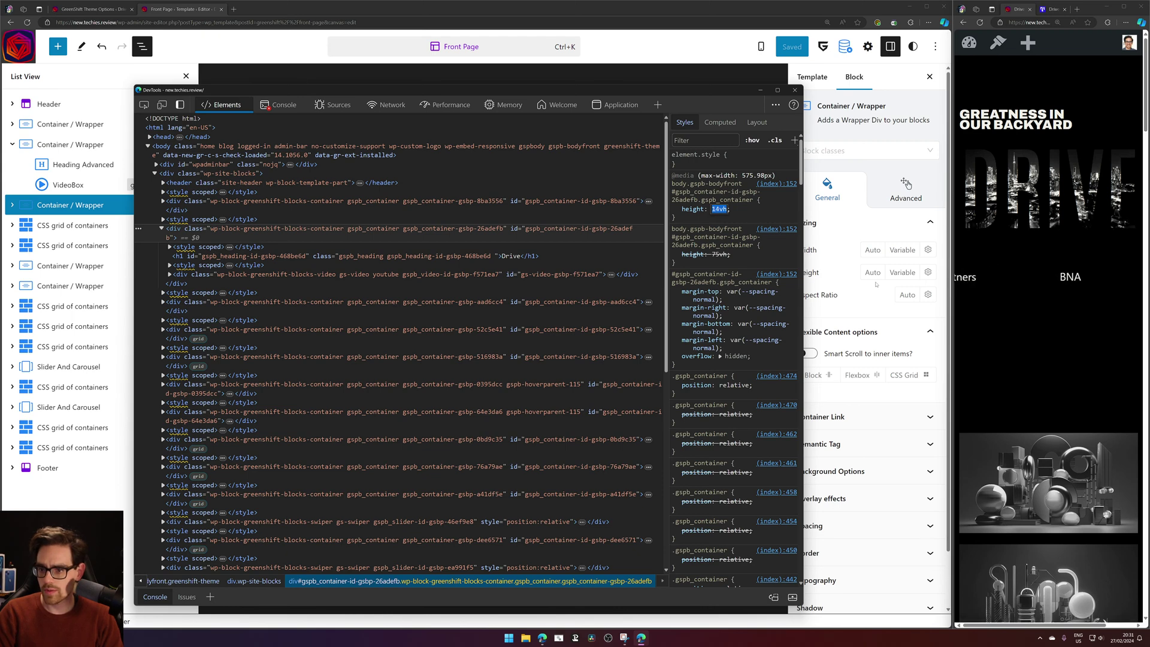
key("Down")
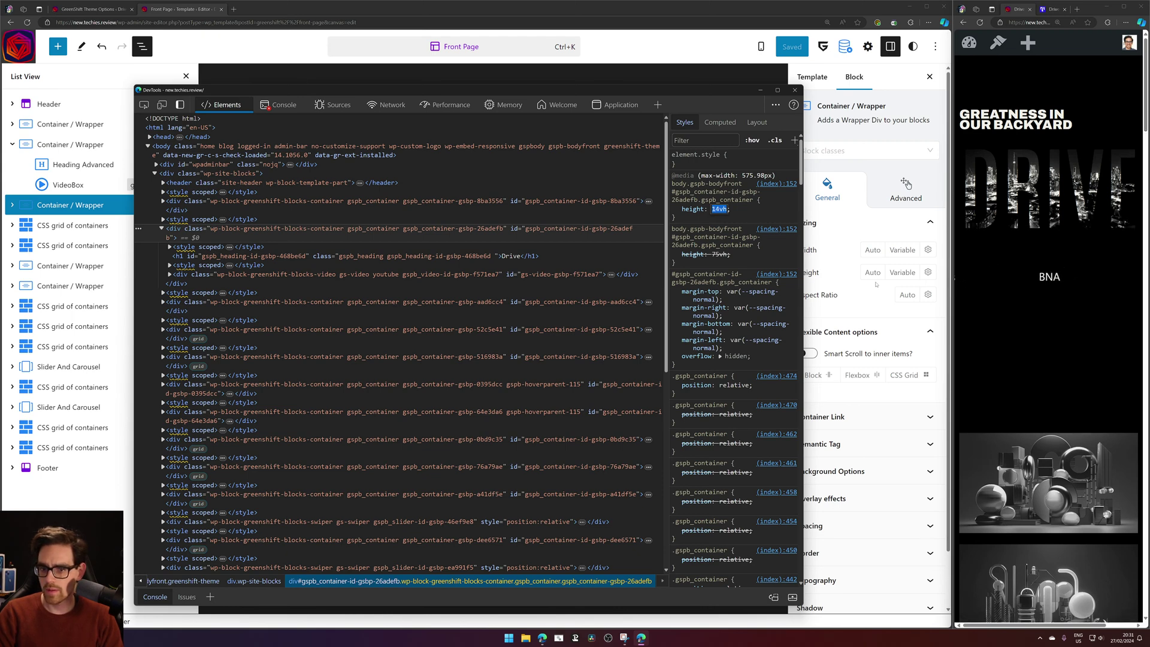
key("Up")
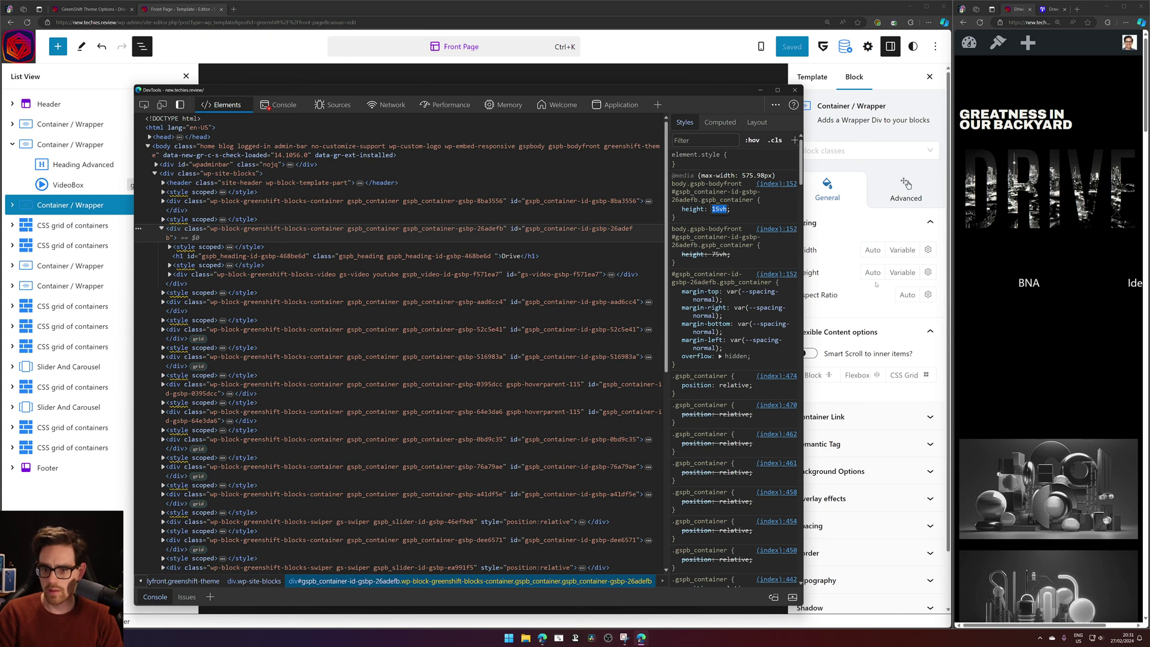
key("Down")
key("Down")
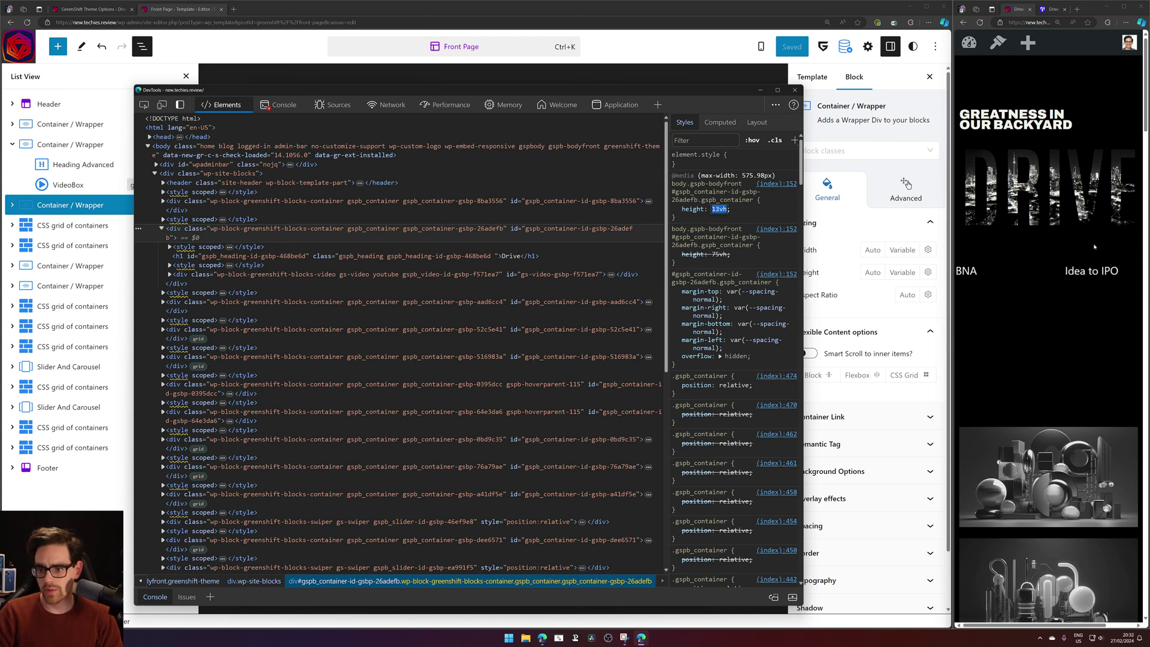
Enter 13 as the hero container's mobile height and save the Front Page template.
left_click(605, 23)
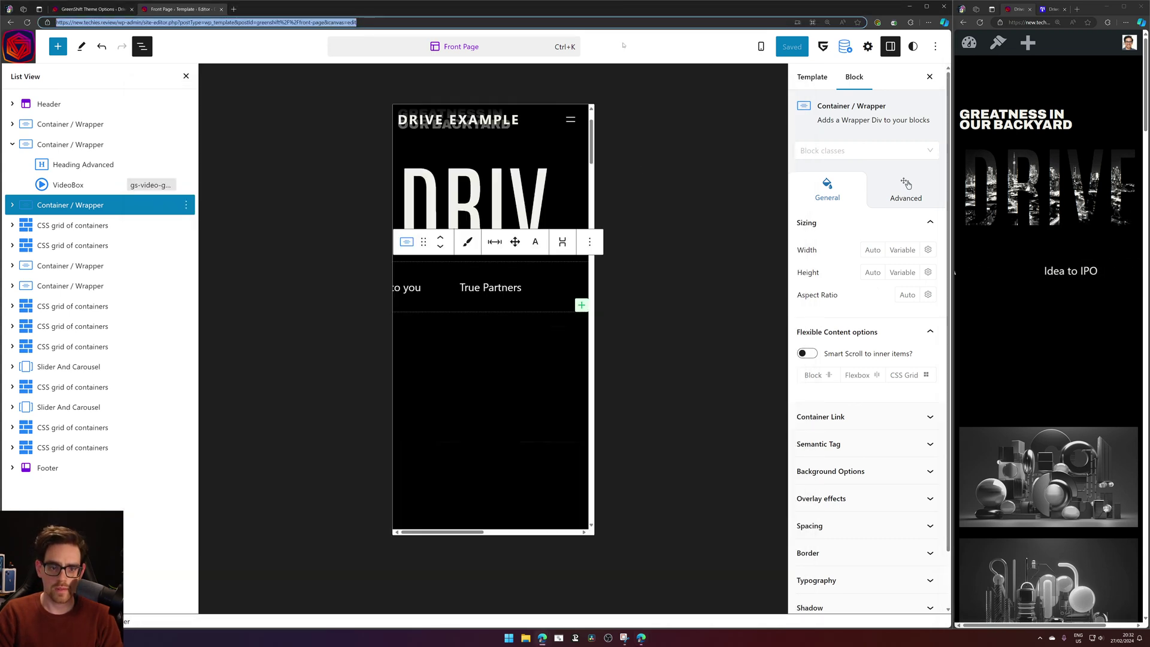
left_click(90, 146)
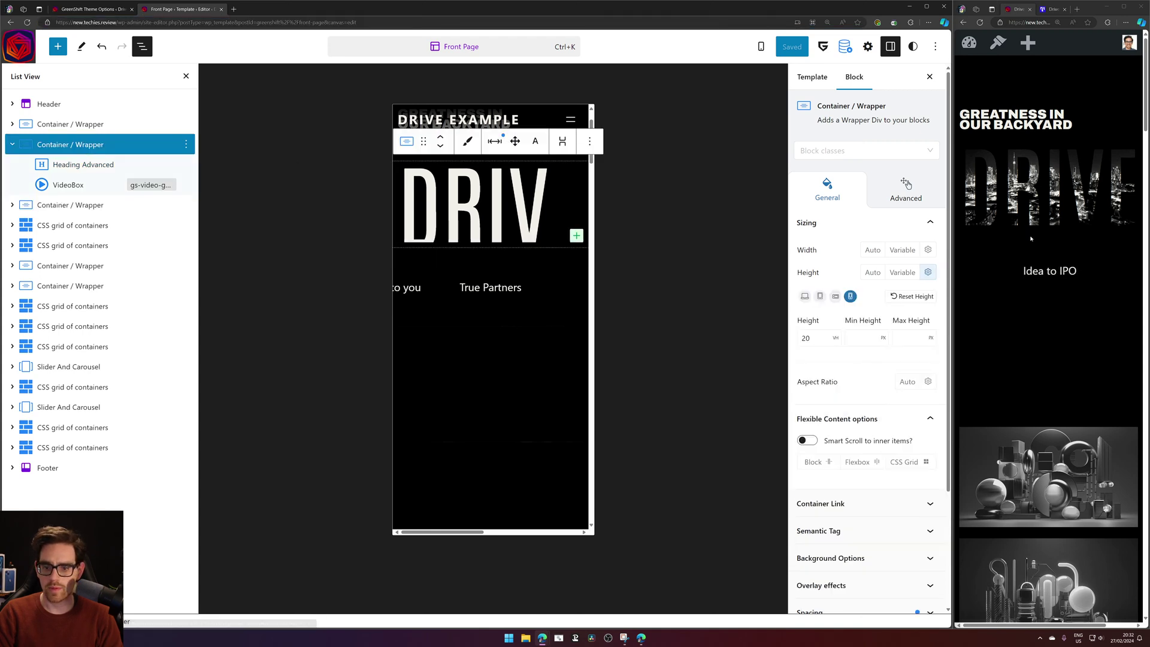
key("BackSpace")
key("BackSpace")
type("13")
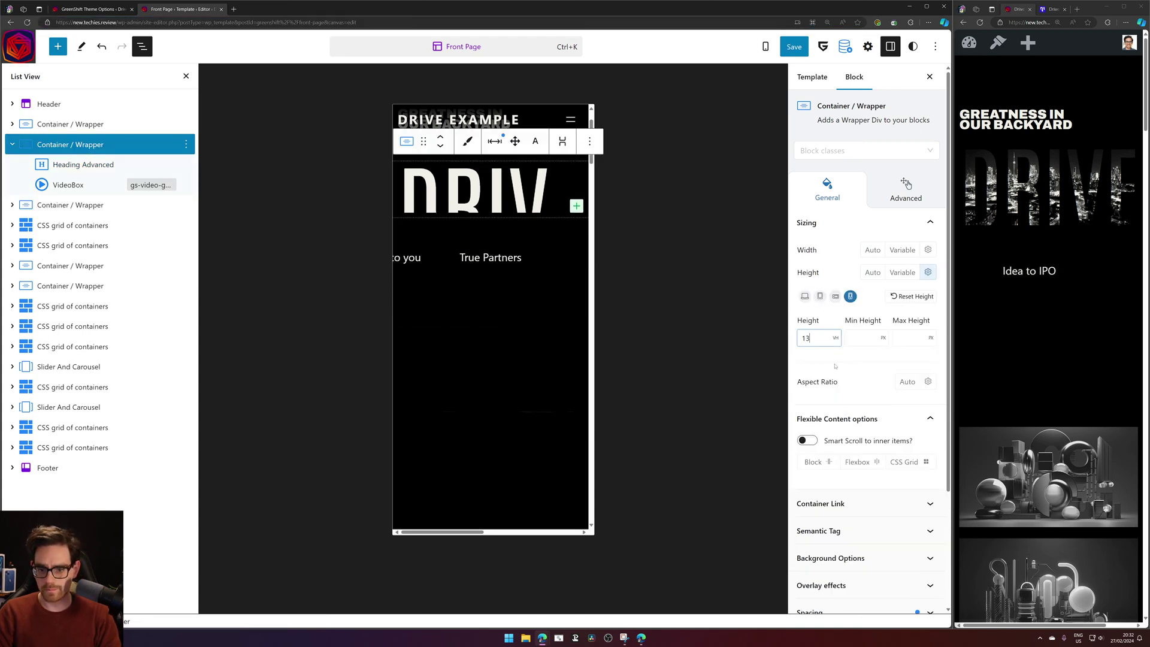
left_click(787, 47)
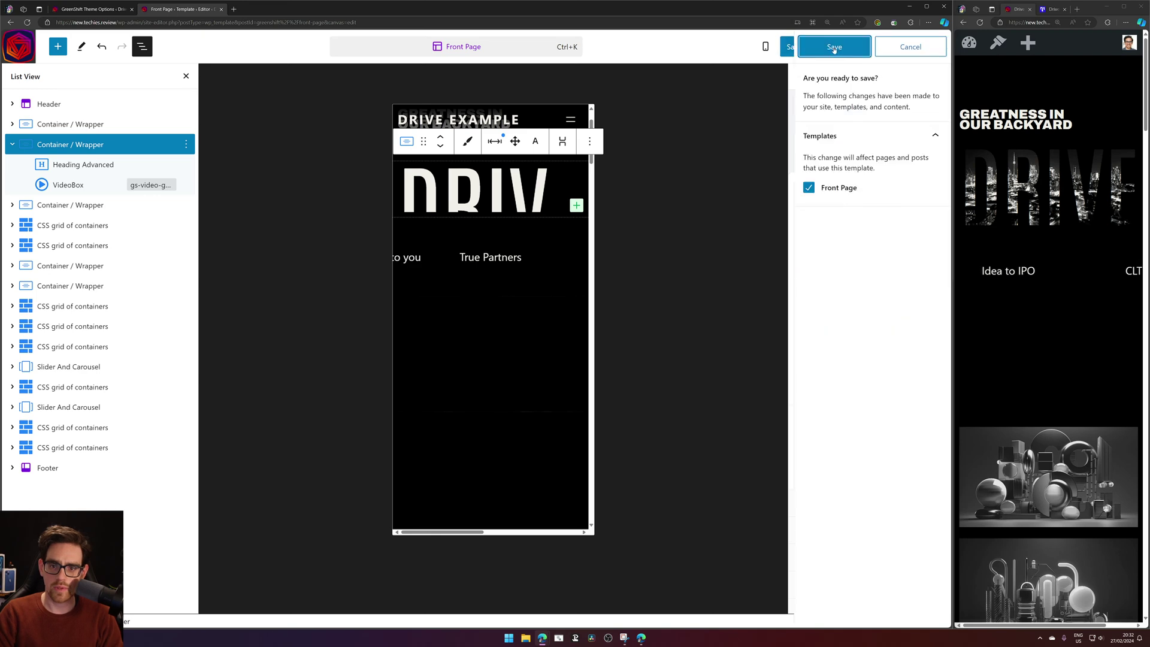
left_click(822, 46)
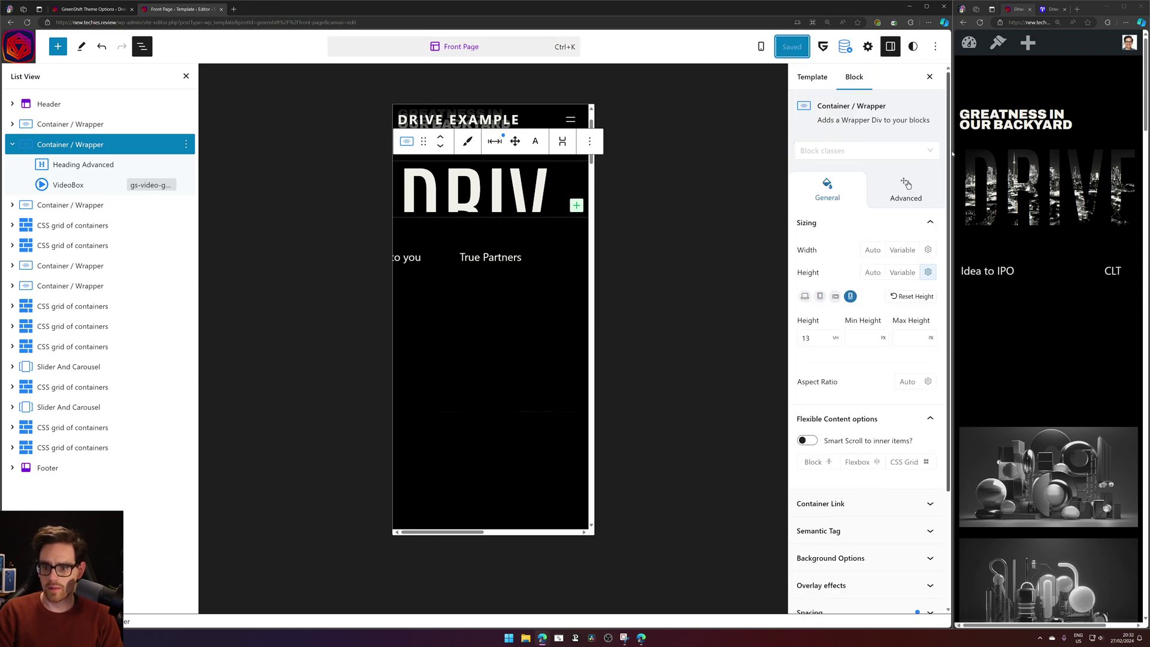
left_click_drag(953, 154, 832, 154)
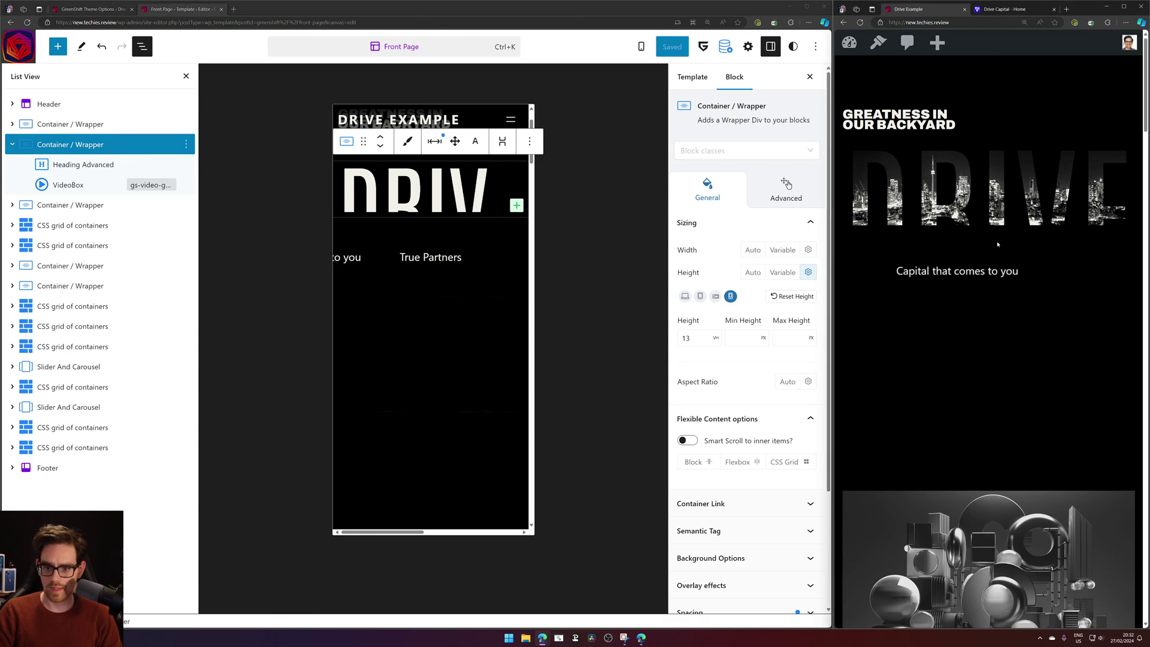
Resize the split between the editor and the live site to view the DRIVE hero at phone width.
left_click_drag(832, 207, 473, 203)
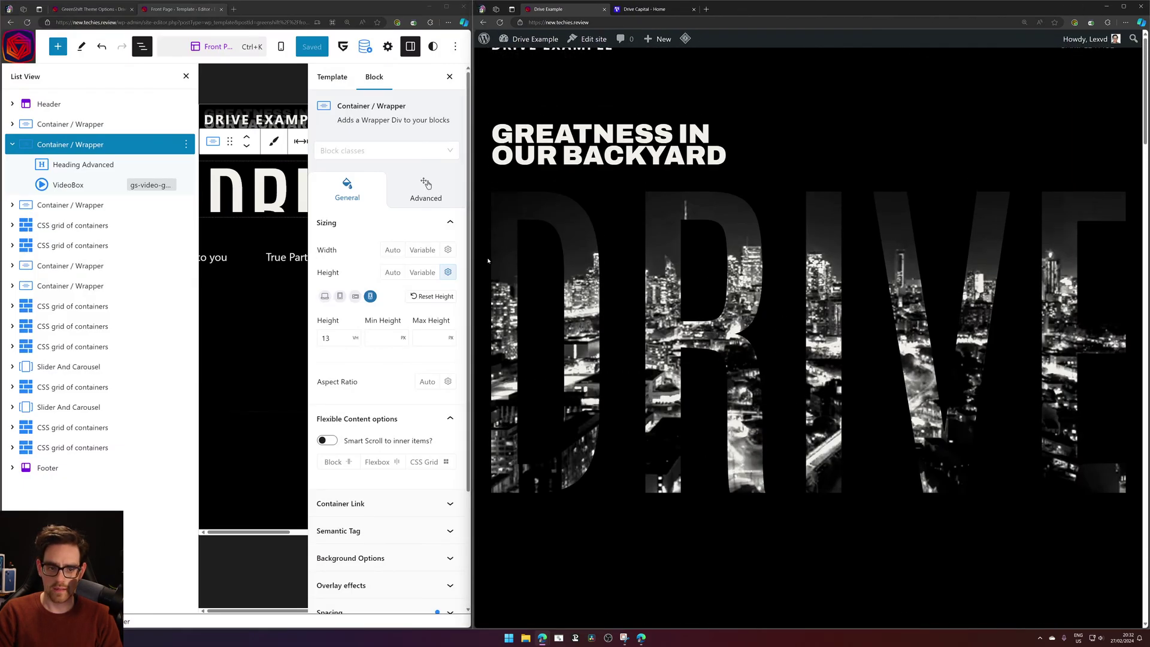
left_click_drag(472, 253, 879, 209)
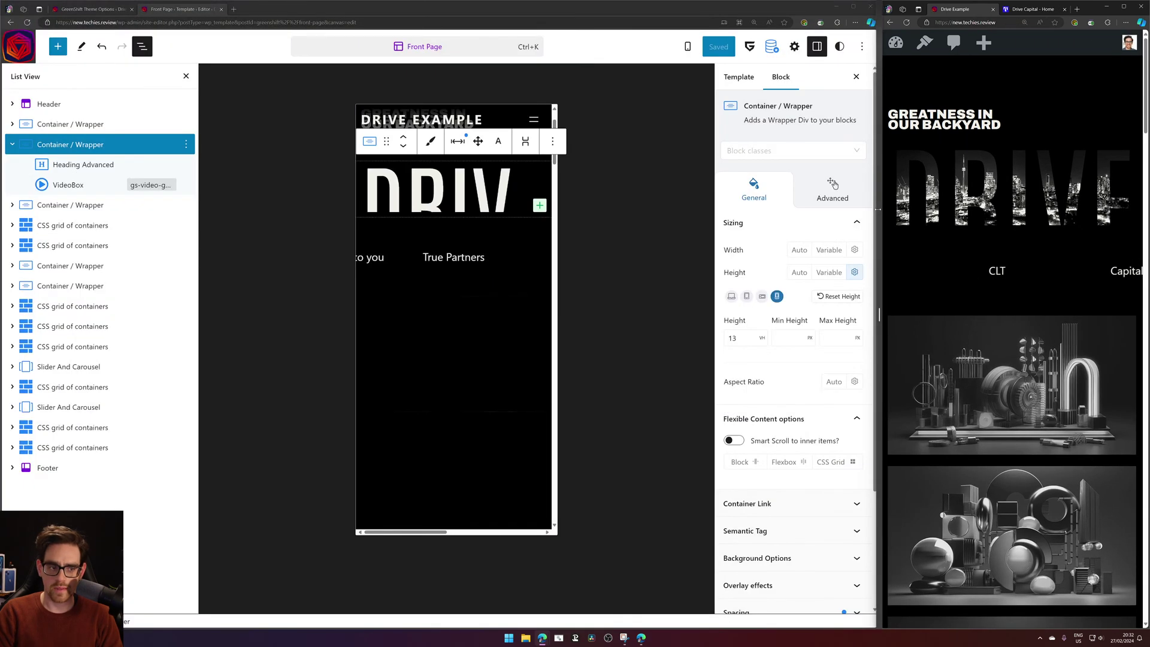
left_click(80, 148)
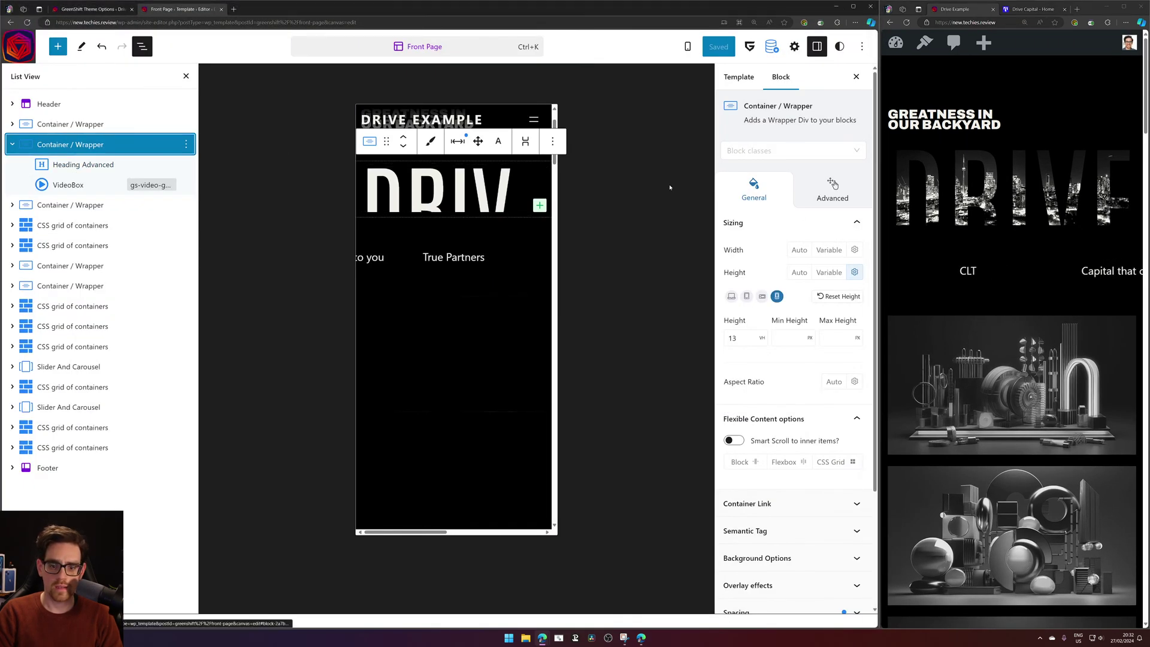
Clear the hero container's 75 desktop height value.
left_click(735, 297)
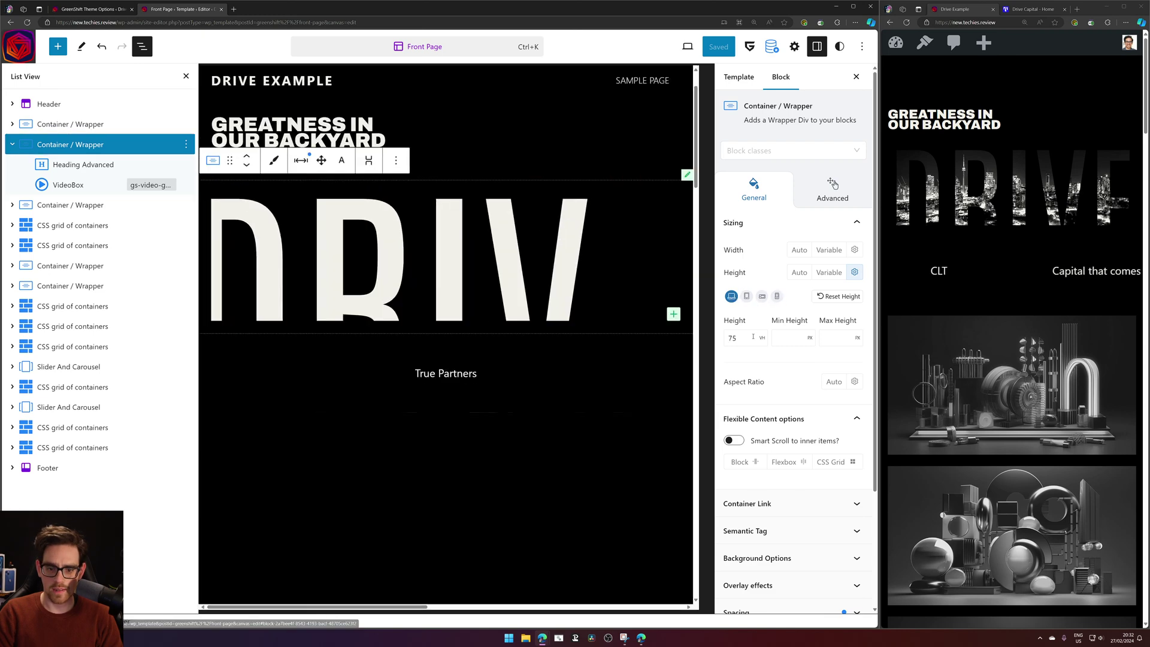
left_click_drag(742, 339, 678, 313)
key("BackSpace")
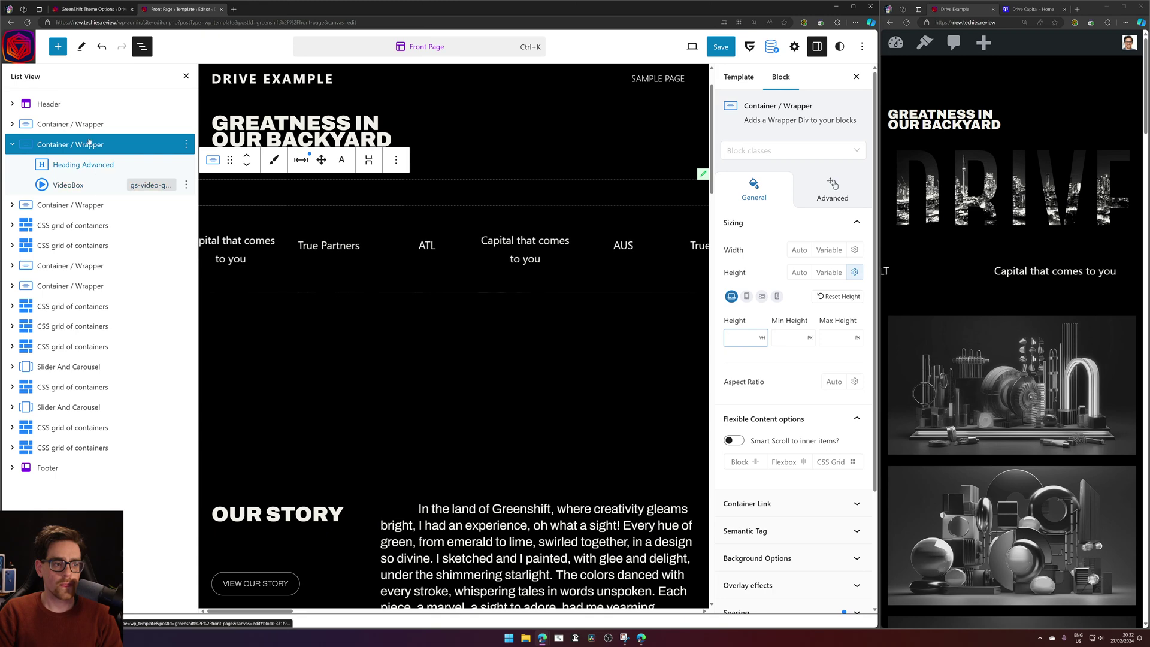
left_click(75, 184)
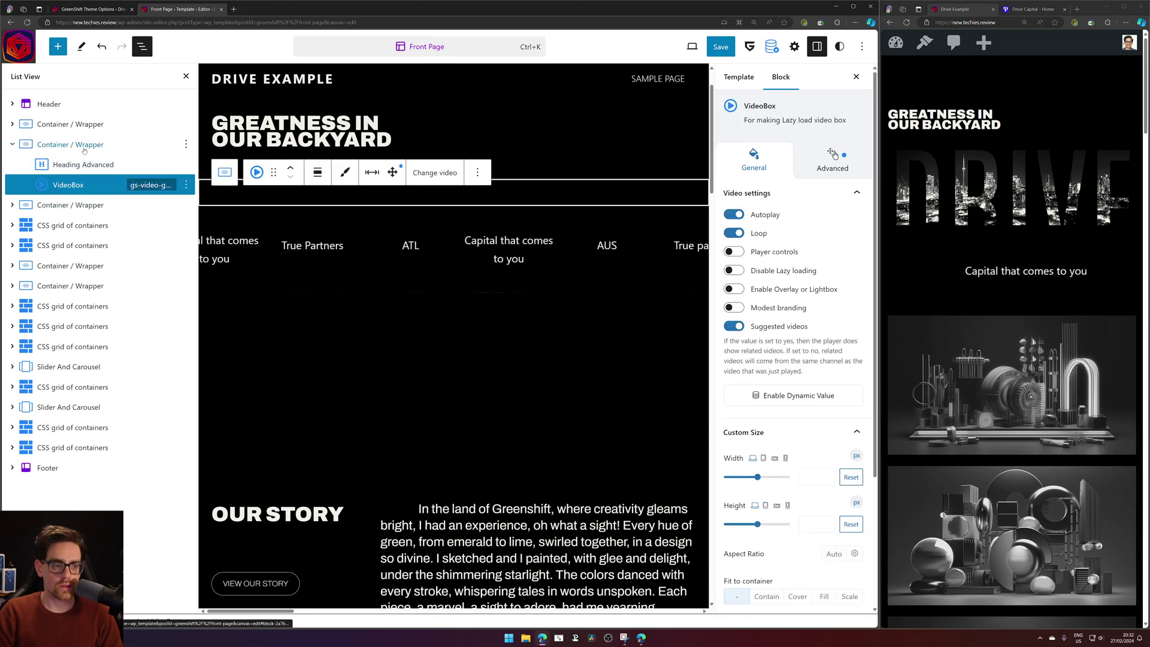
left_click(81, 145)
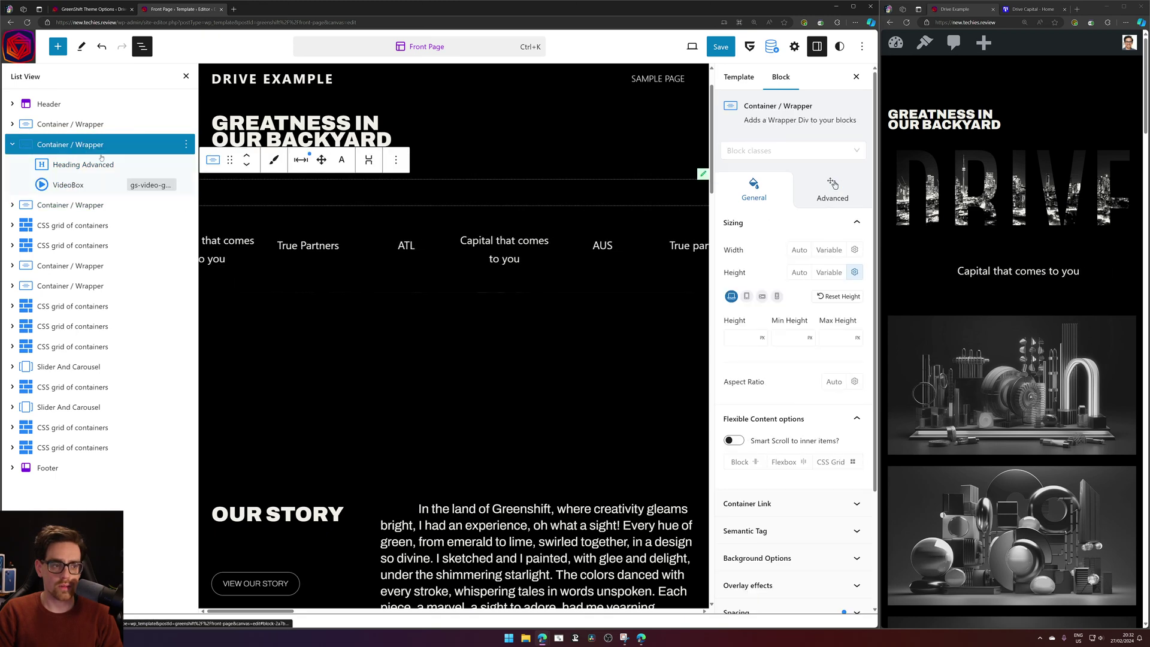
Remove the 13 VH mobile height, save the Front Page template, and reload the live site full-screen.
left_click(777, 296)
type("1")
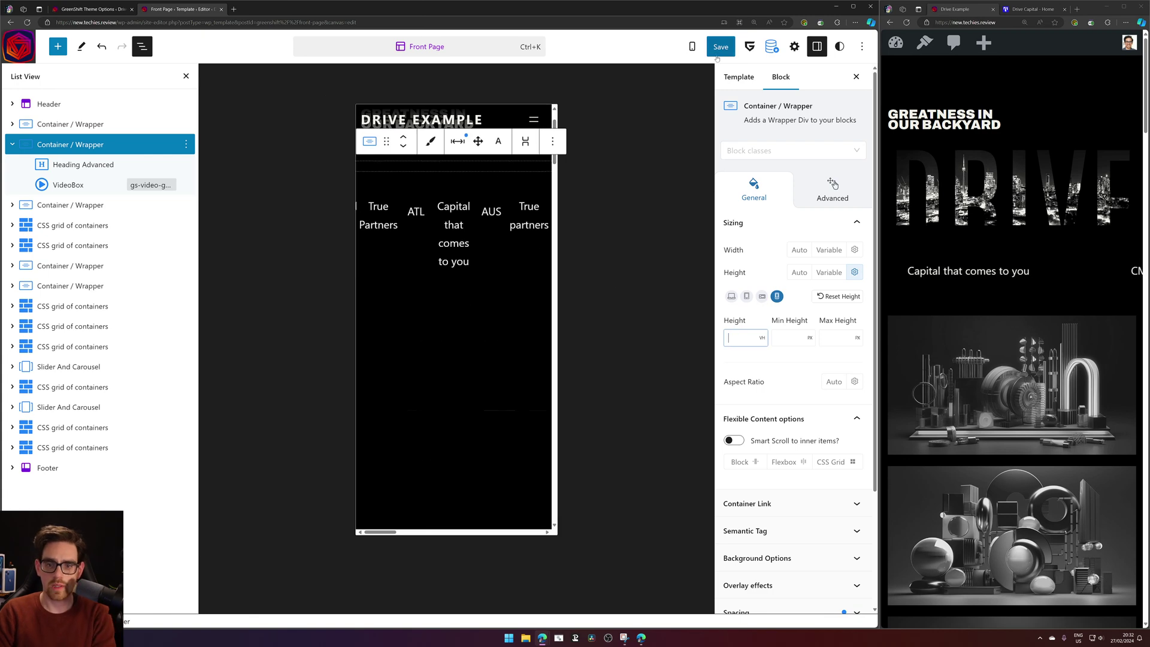
key("ctrl+s")
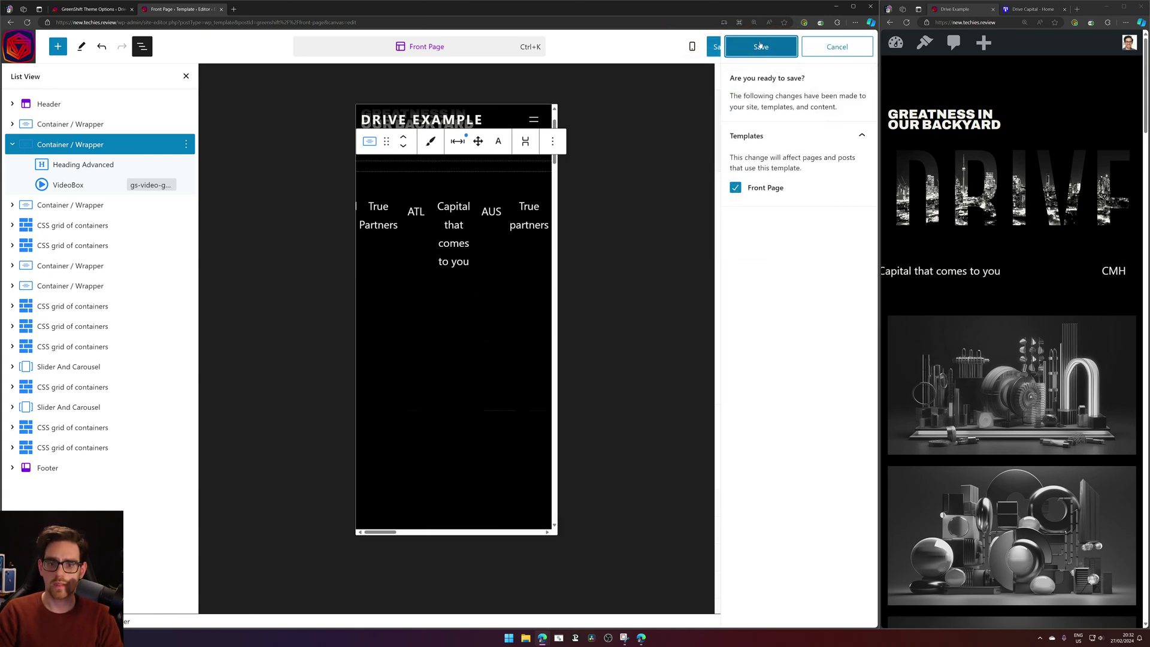
left_click(761, 47)
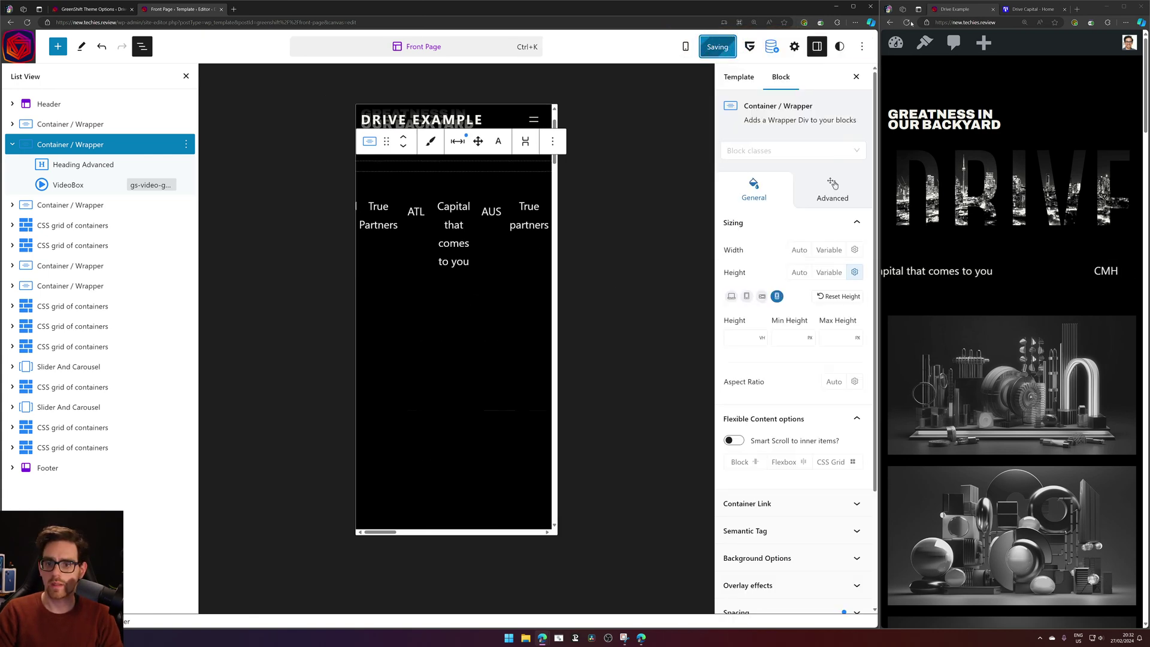
left_click(1124, 7)
left_click(27, 19)
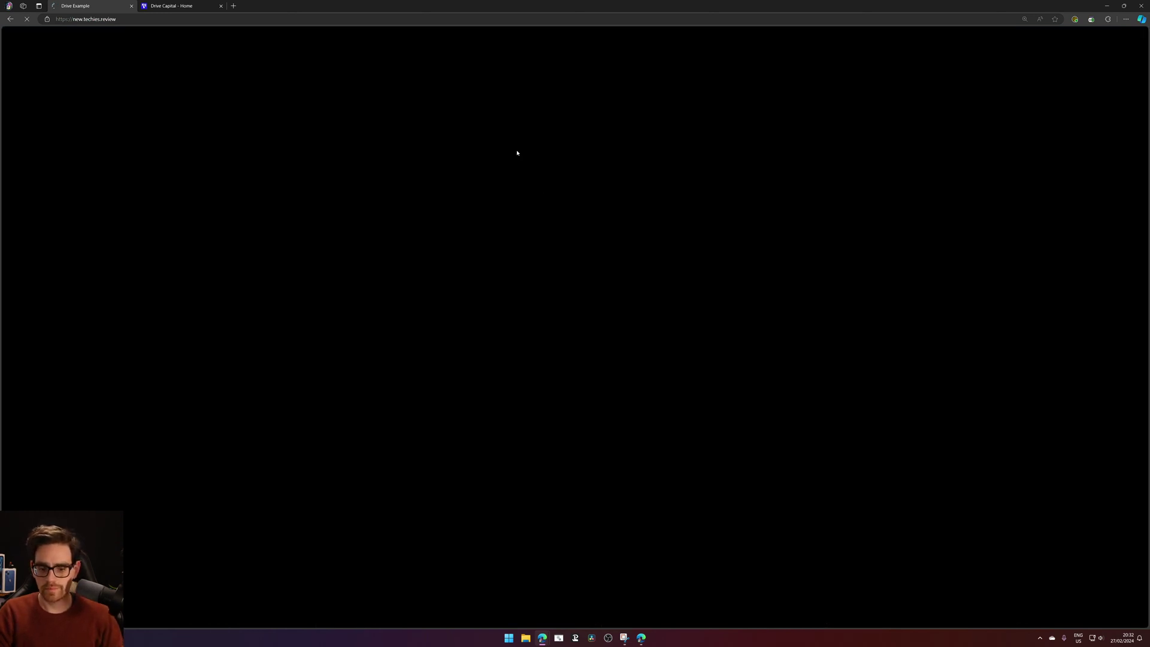
View the saved 'Fluid - Huge' font size snippet, then close it.
left_click(624, 637)
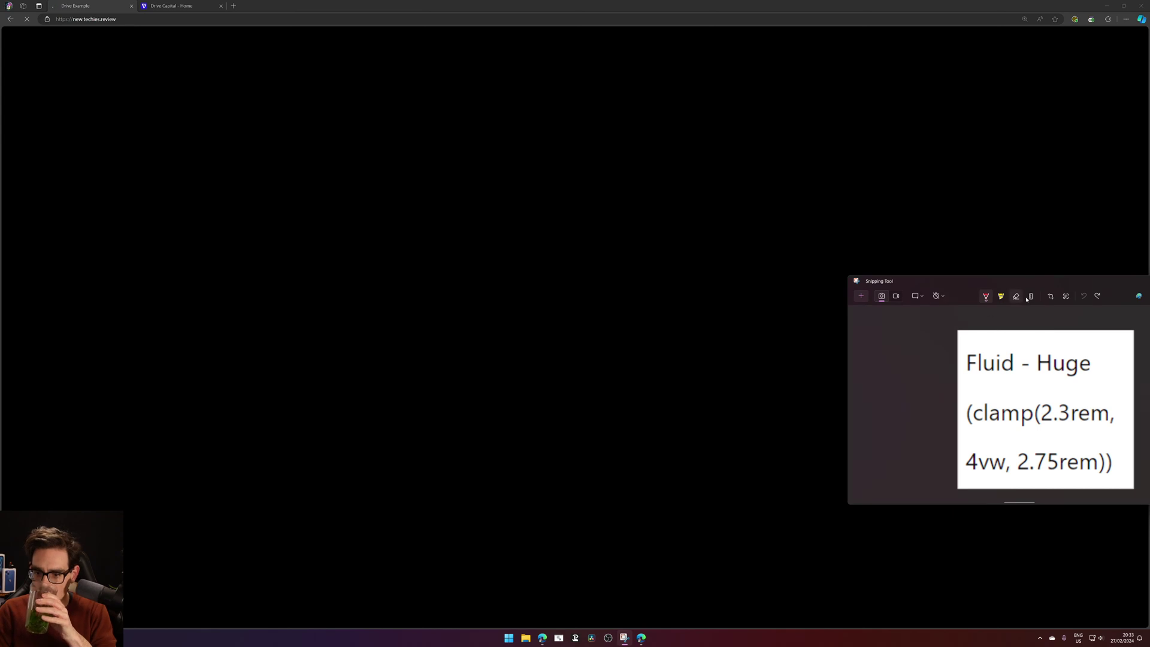
left_click_drag(1107, 284, 817, 260)
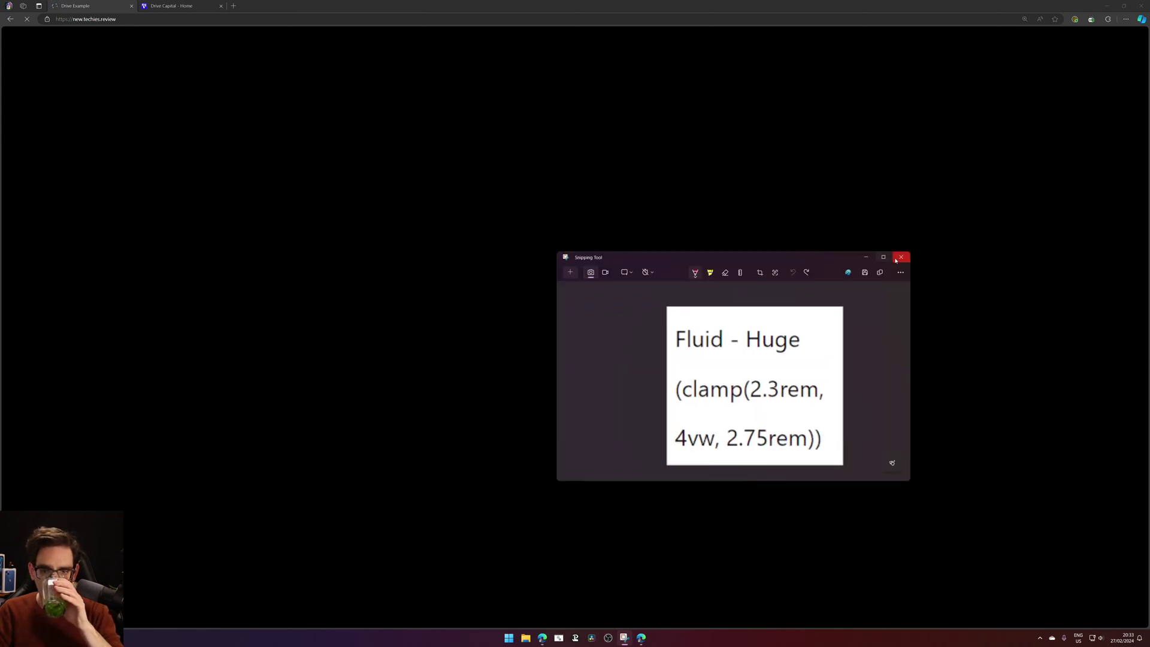
left_click(896, 259)
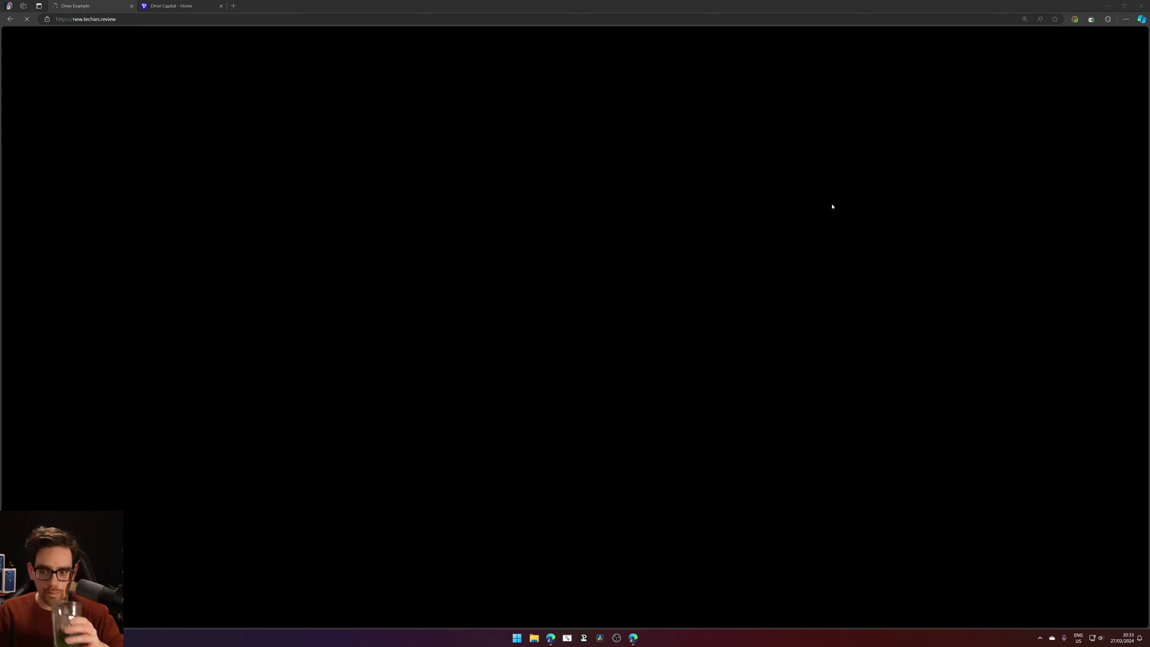
Take the live site window out of full screen and snap it to the right half.
left_click_drag(575, 6, 625, 56)
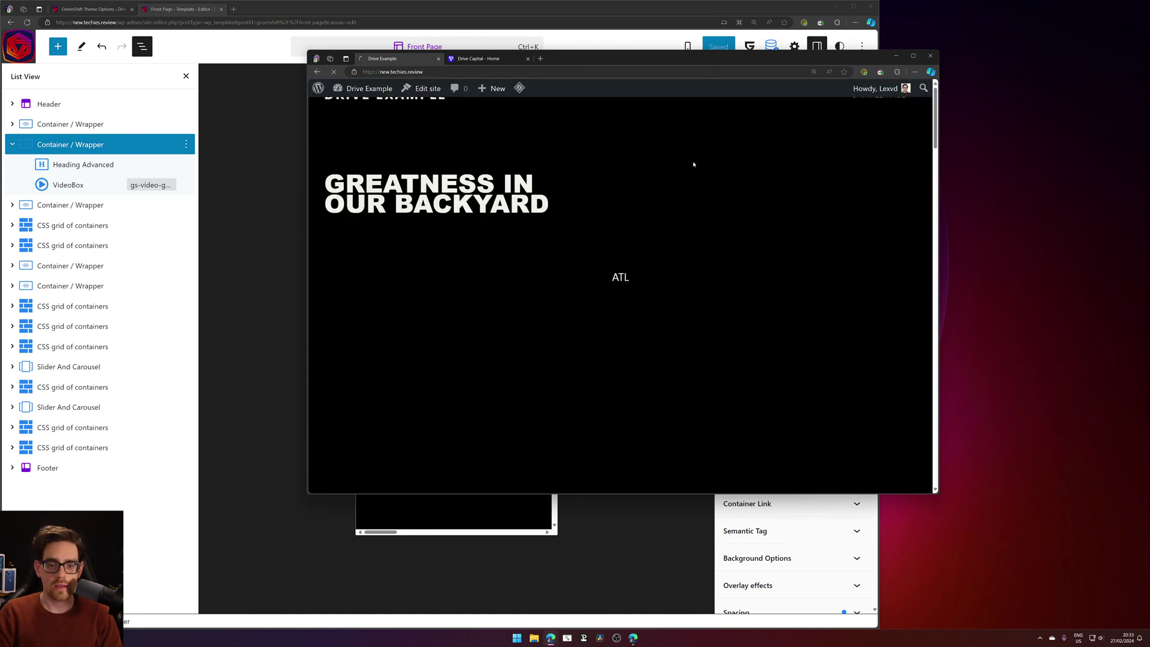
left_click_drag(746, 55, 886, 32)
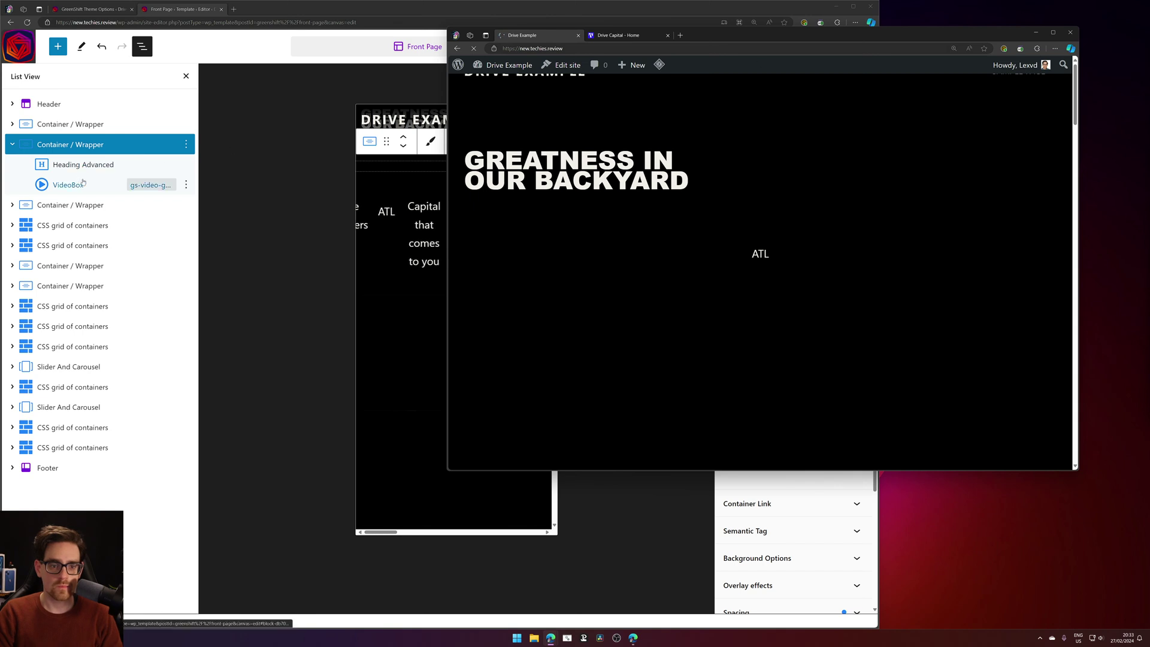
double_click(772, 34)
scroll(557, 279, "down", 10)
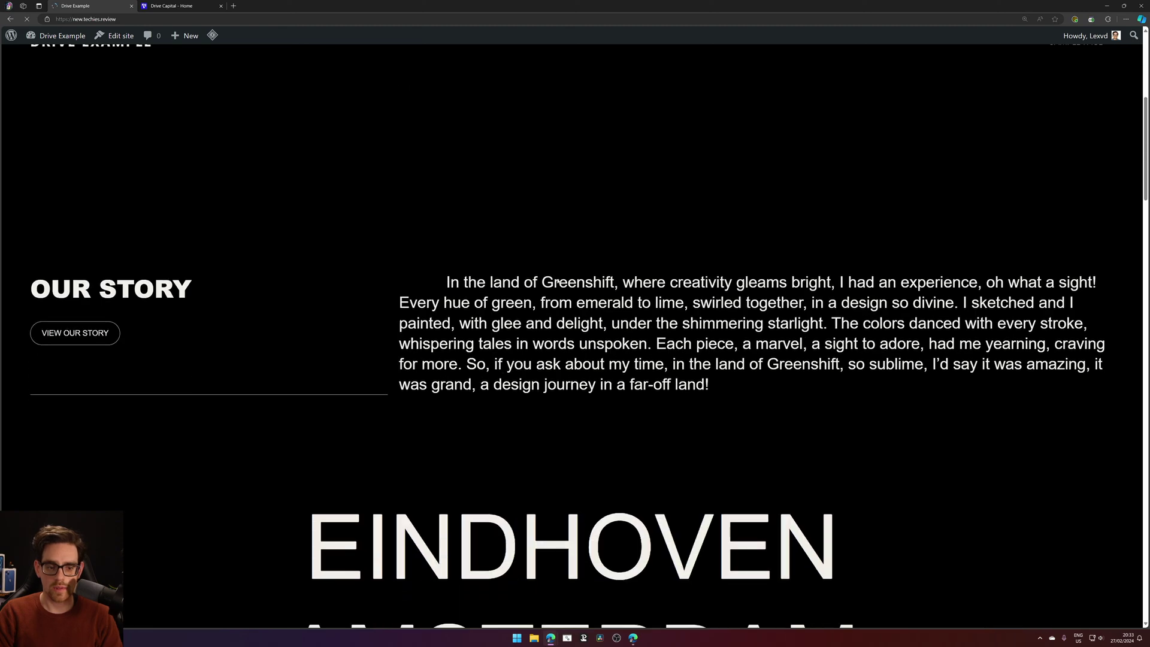
scroll(557, 279, "down", 10)
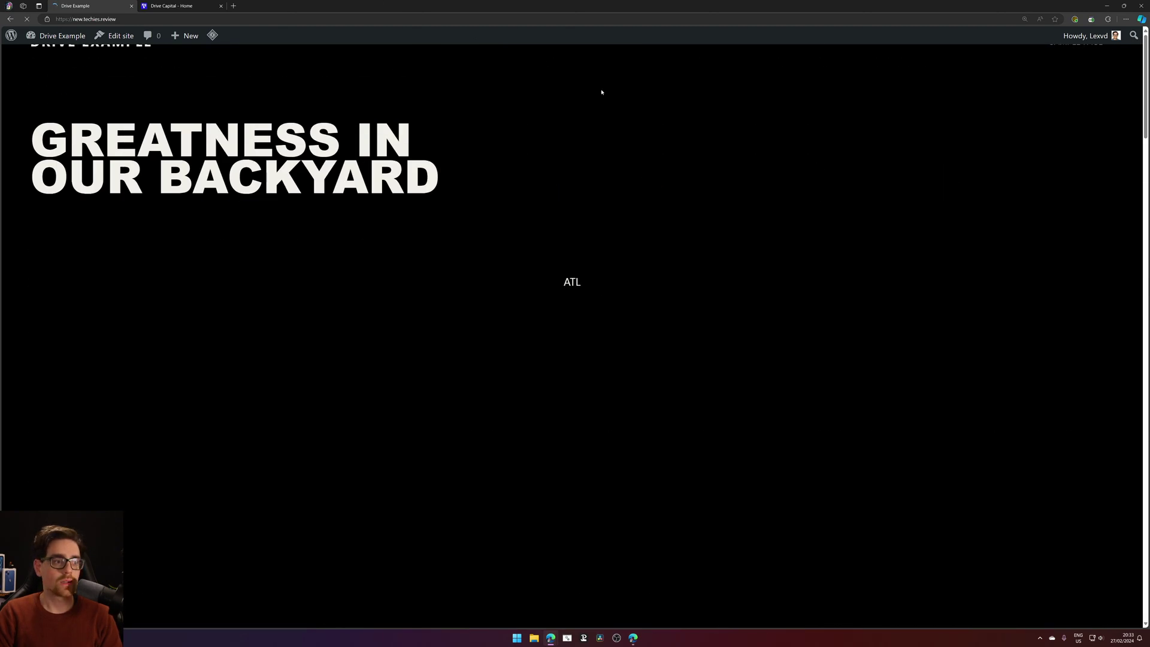
left_click_drag(575, 6, 835, 88)
key("super+Right")
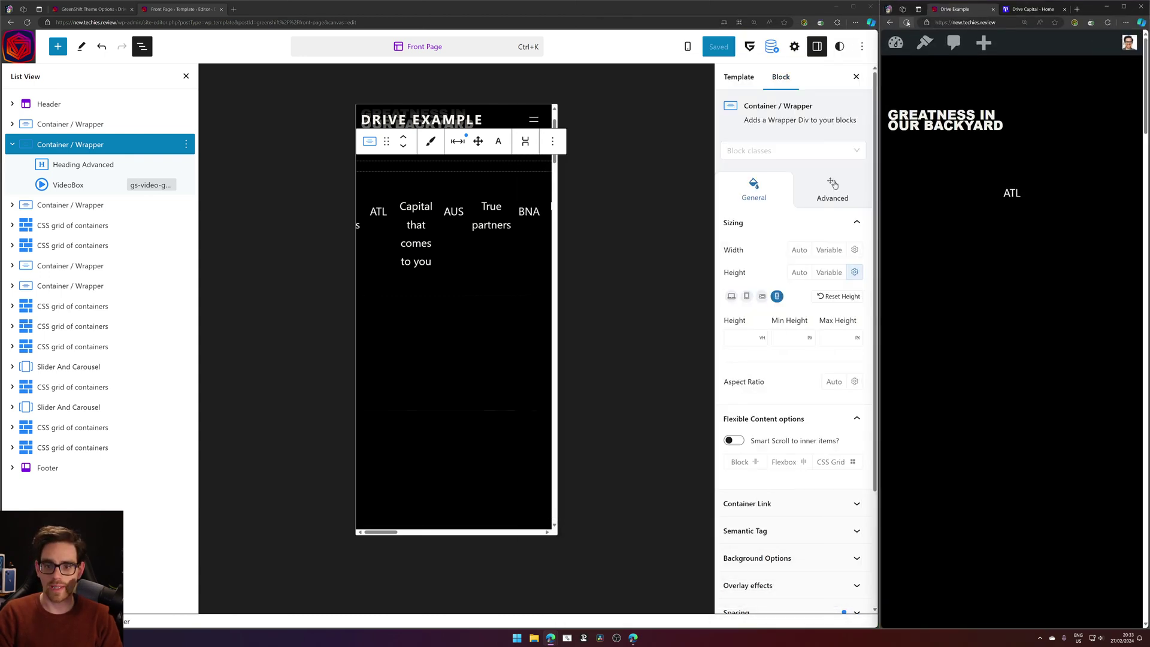
left_click(908, 22)
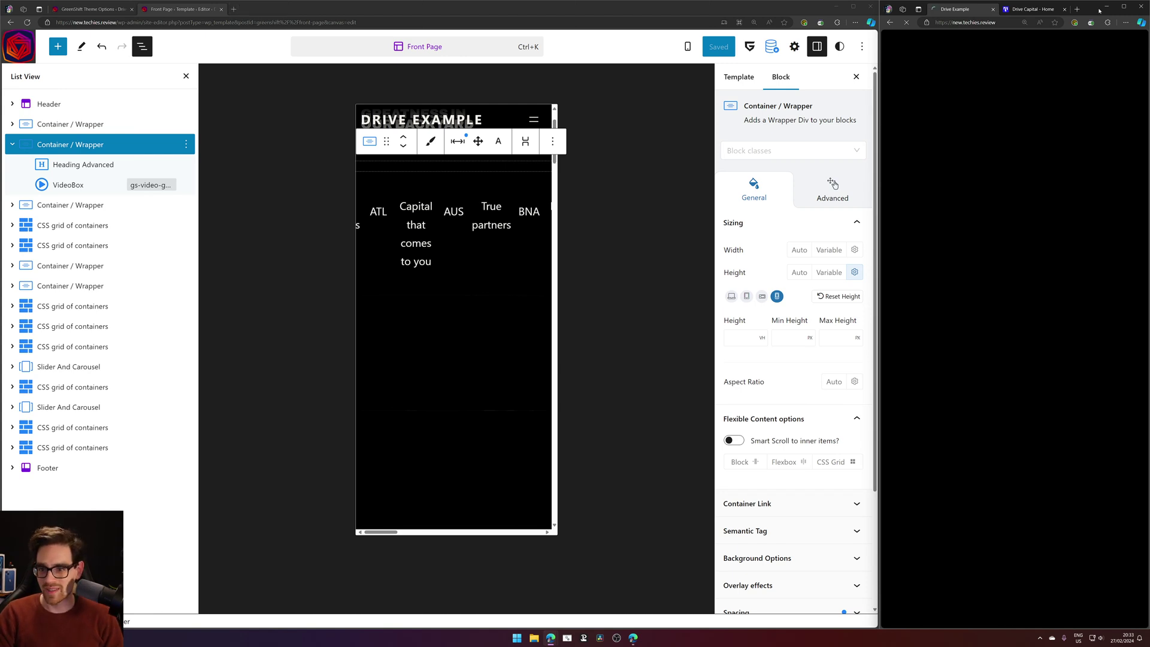
left_click(942, 23)
middle_click(959, 14)
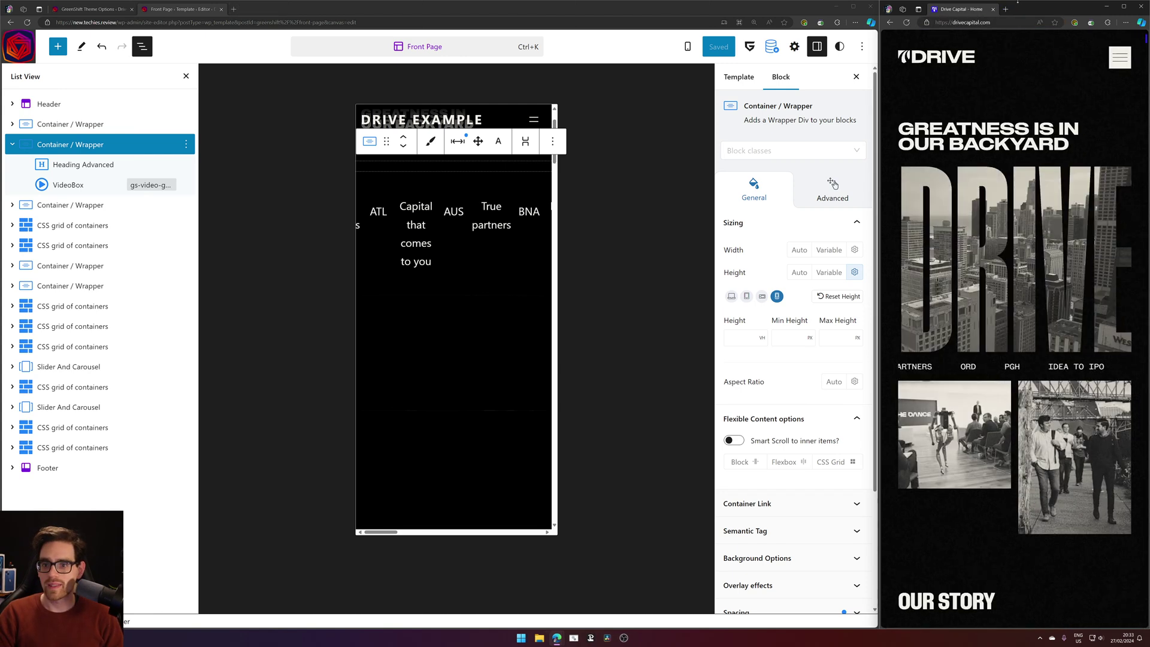
left_click(1007, 10)
type("https://new.techies.review")
key("Return")
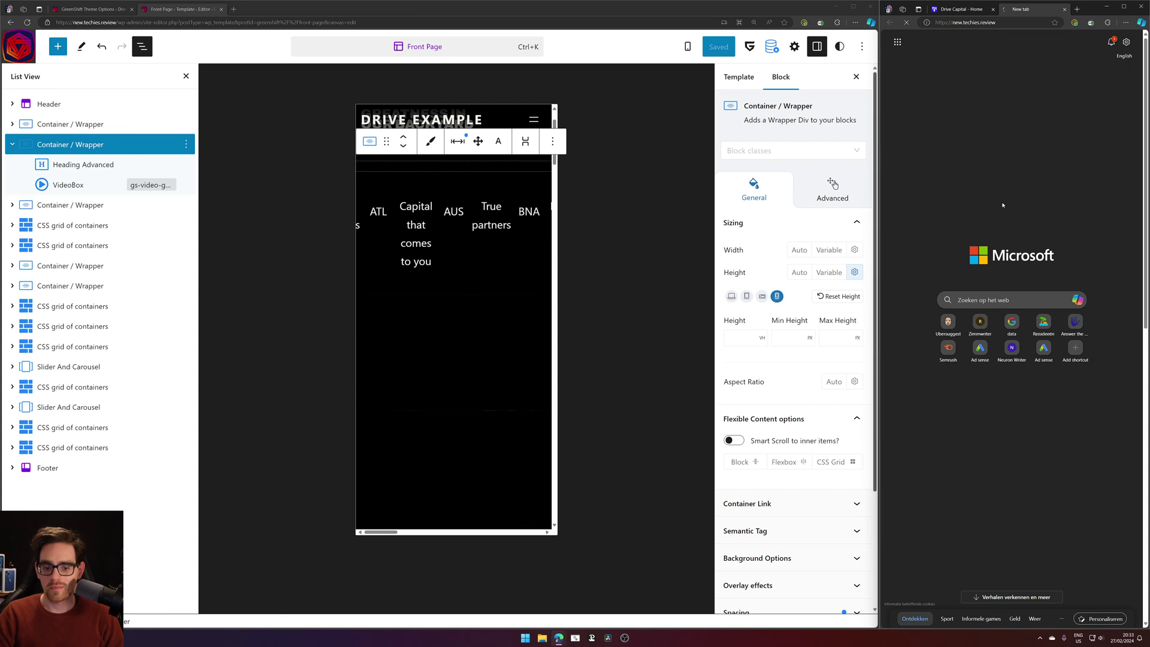
mouse_move(559, 638)
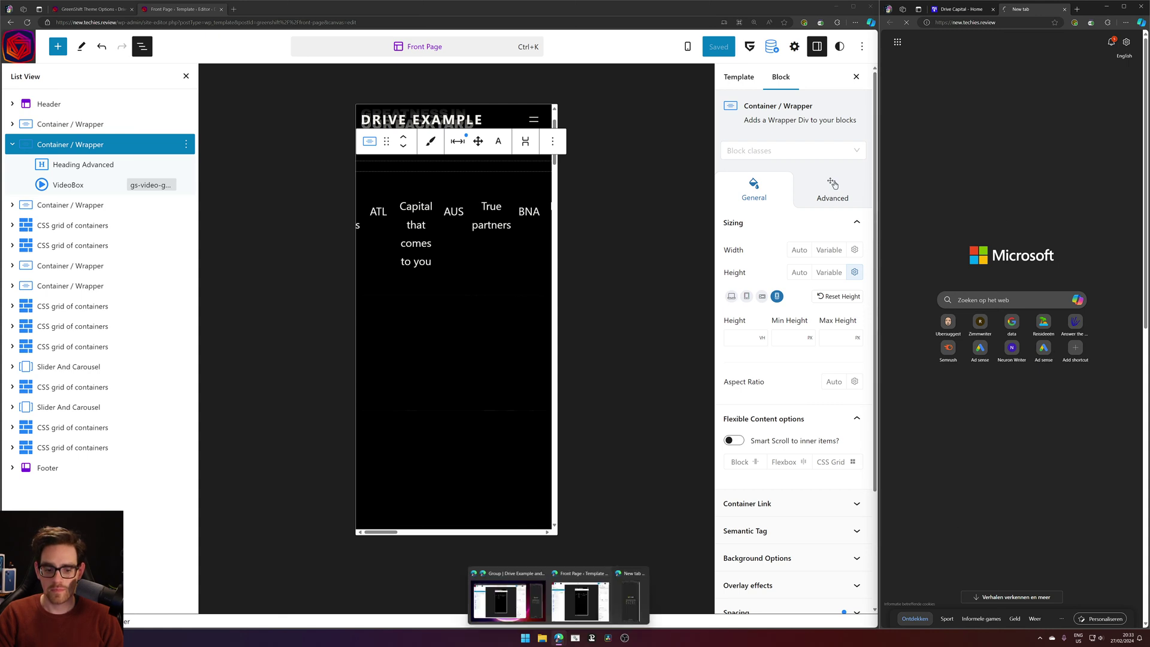
mouse_move(631, 608)
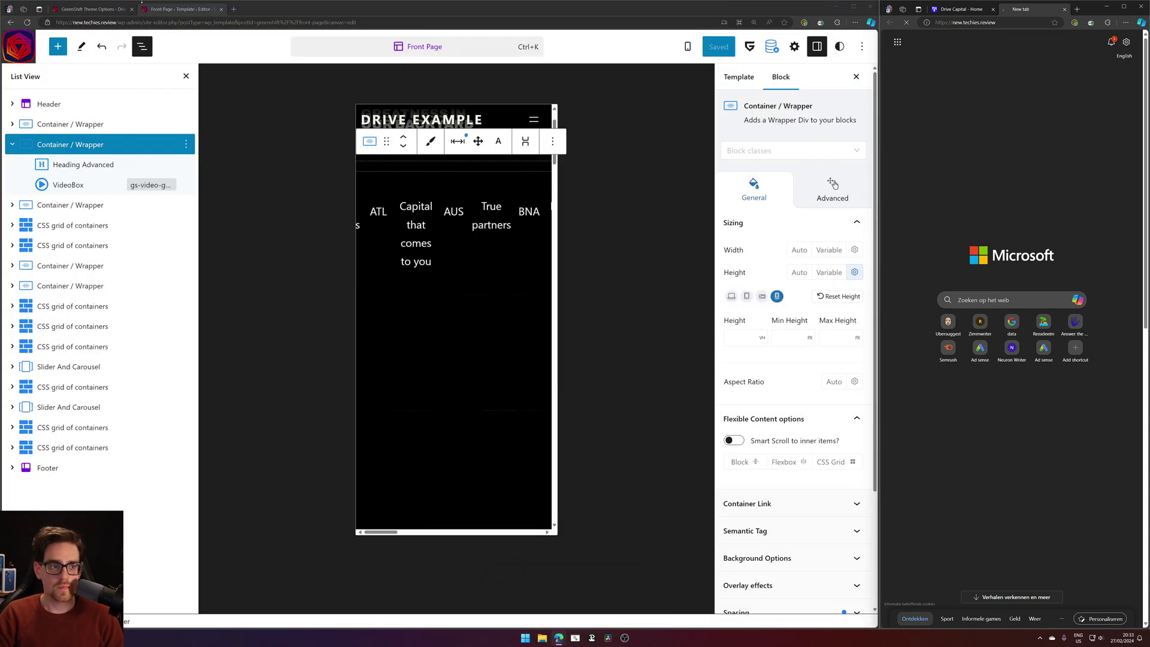
left_click(234, 10)
key("ctrl+w")
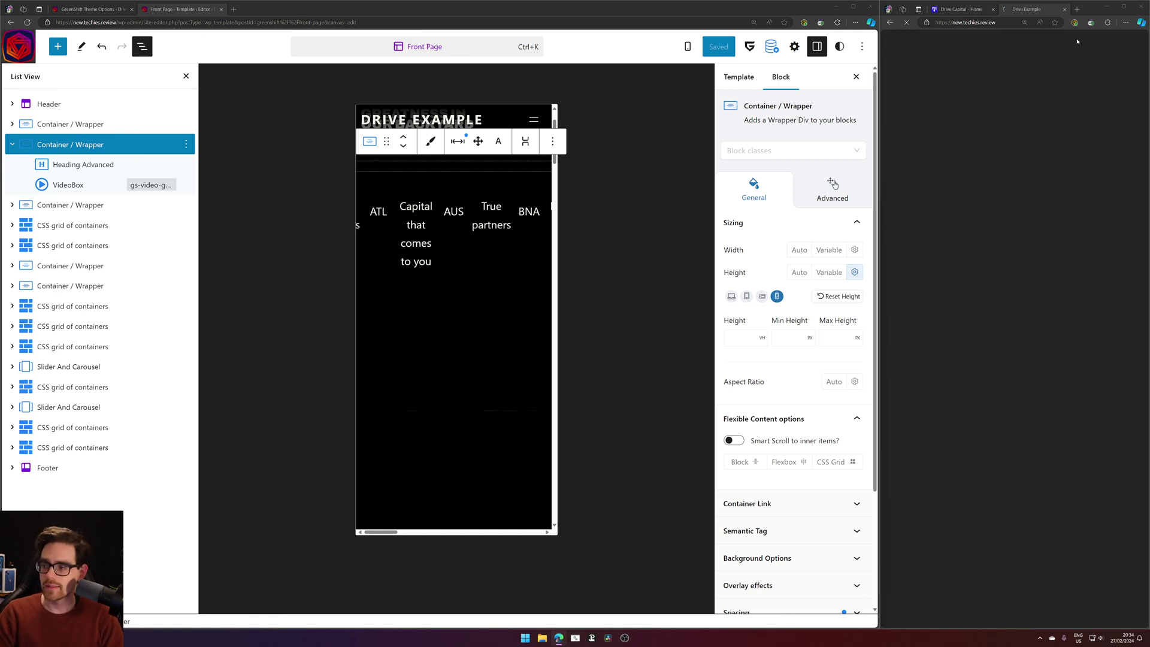
Set the hero container's mobile height to 75 VH.
scroll(399, 255, "down", 1)
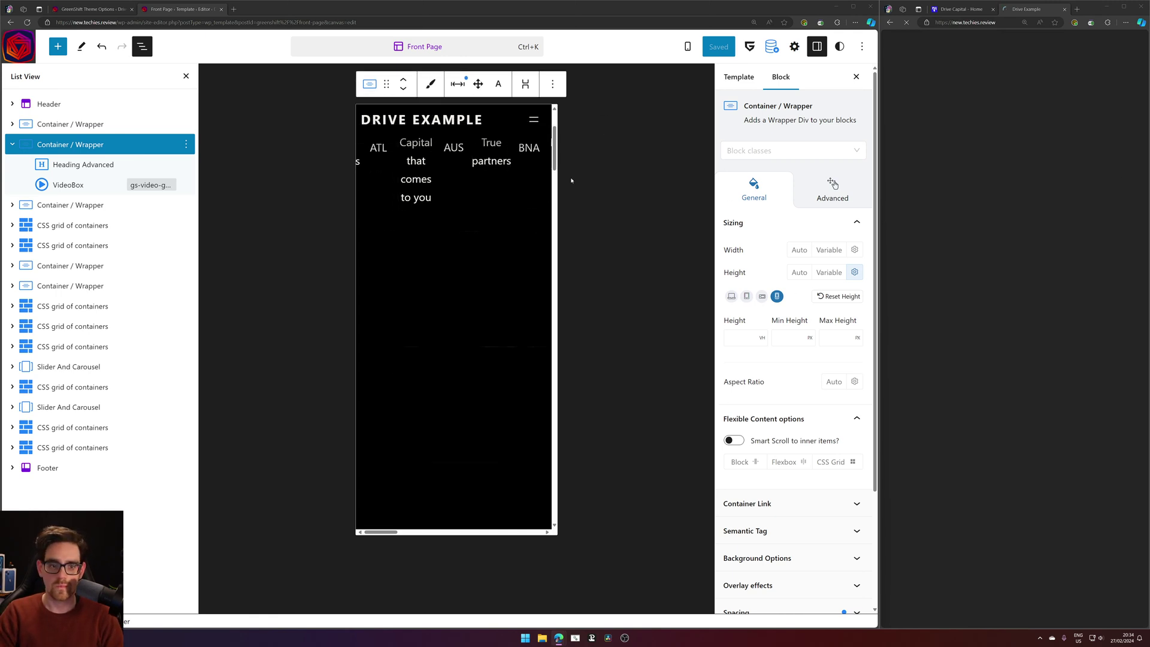
left_click(462, 313)
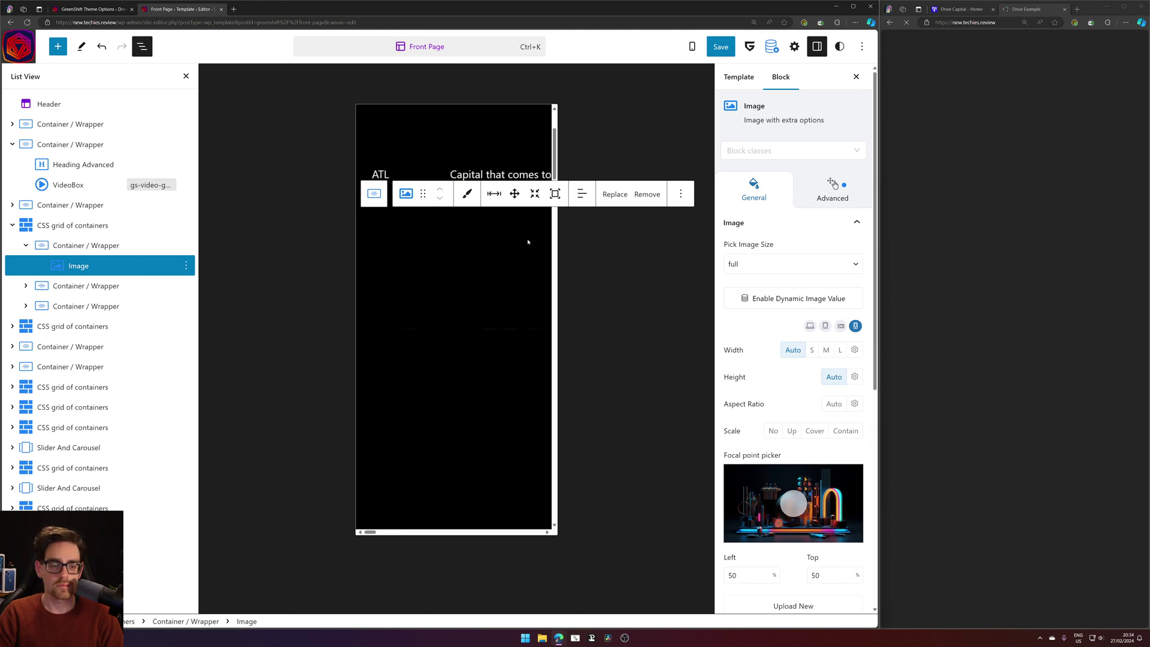
left_click(90, 145)
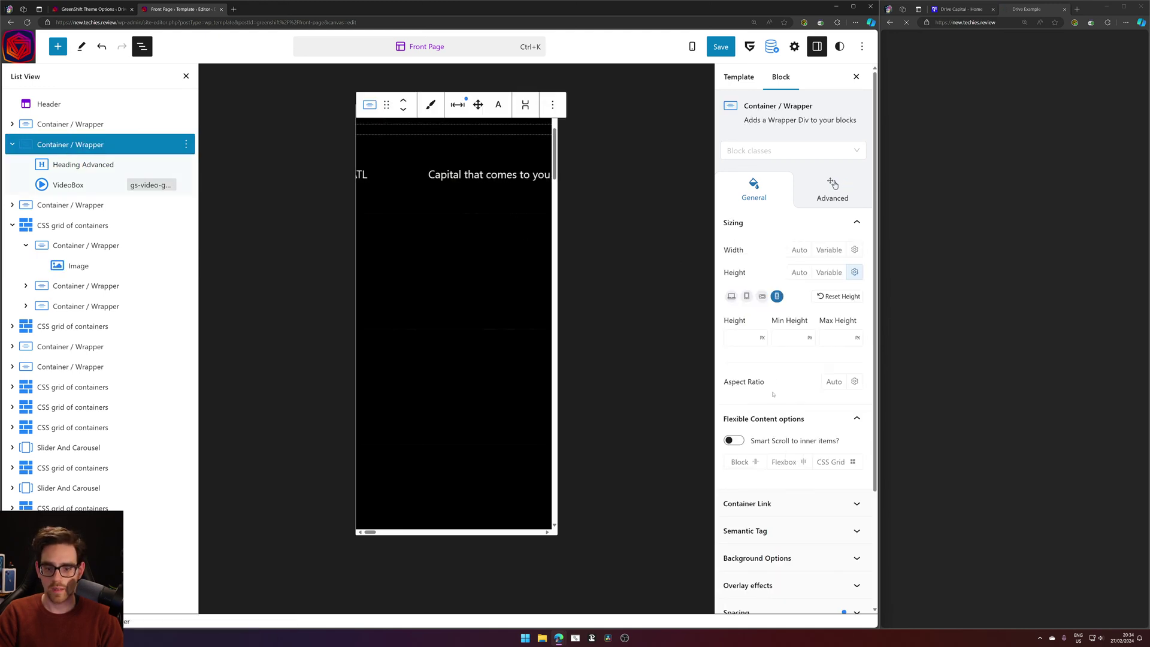
left_click(746, 337)
left_click(762, 338)
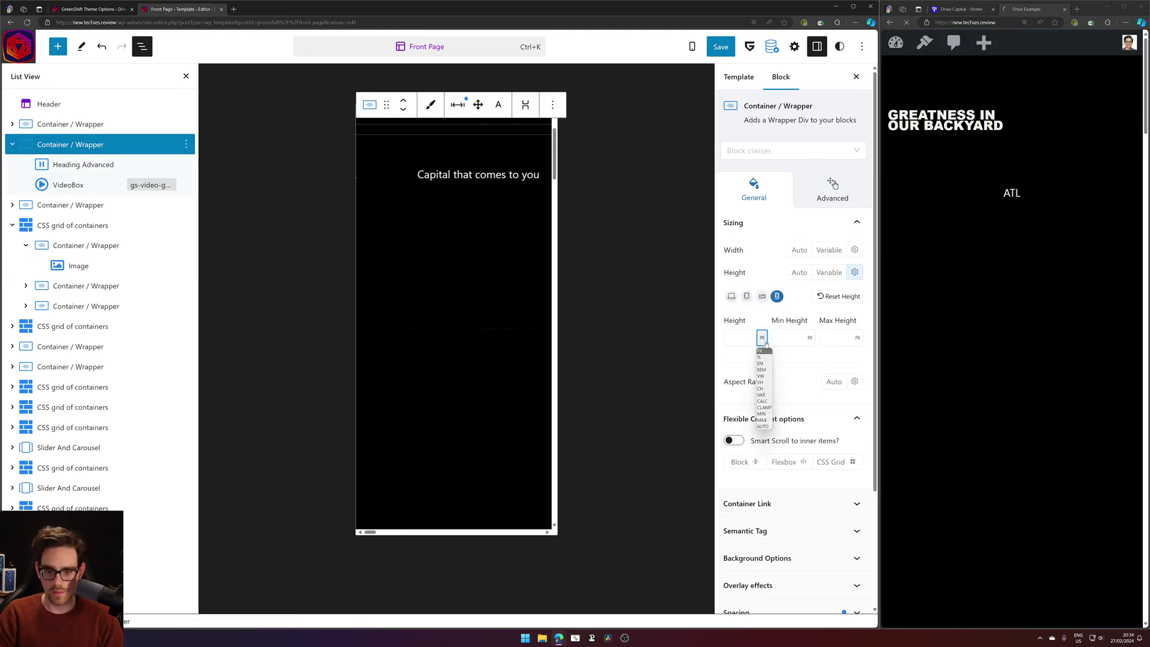
left_click(770, 383)
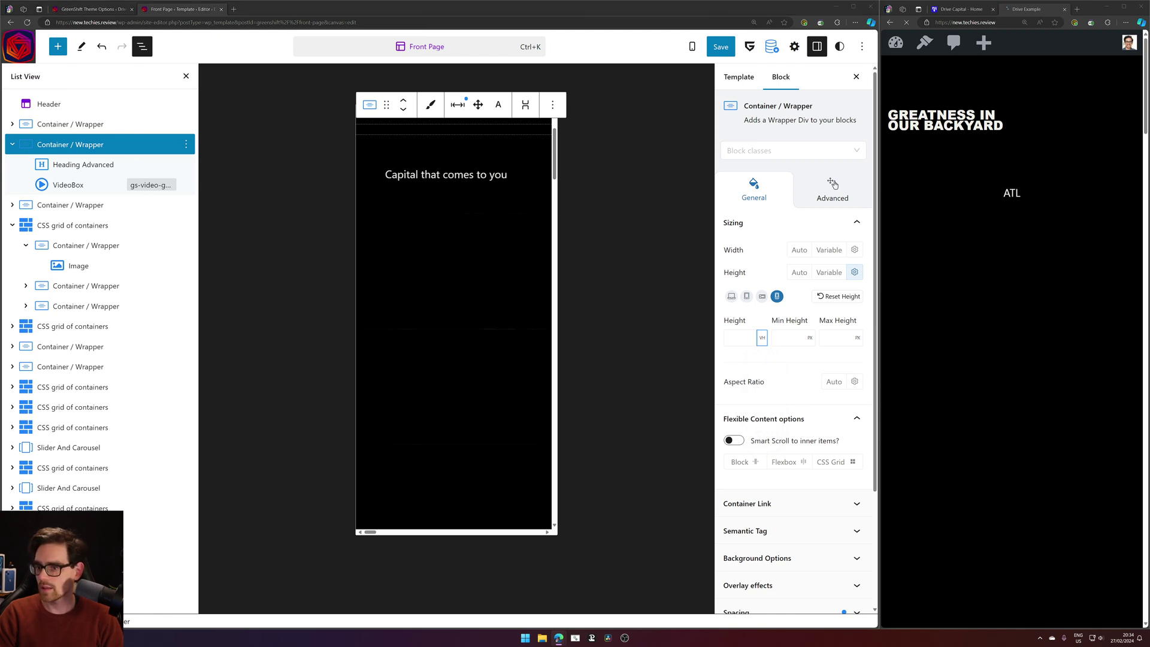
left_click(744, 339)
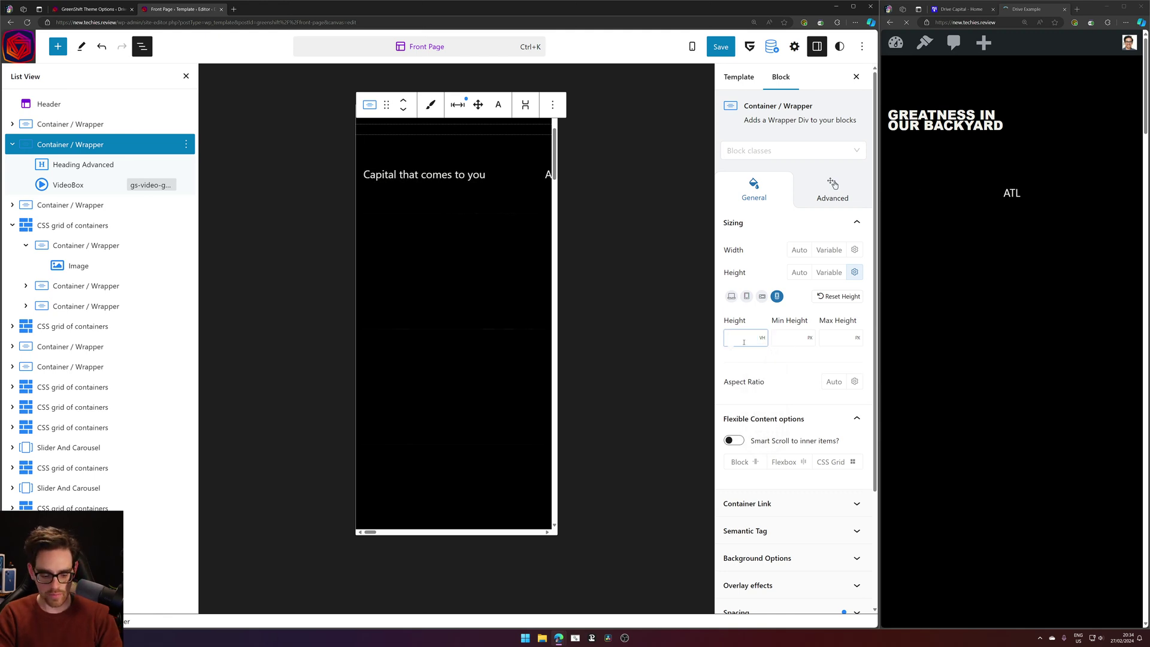
type("75")
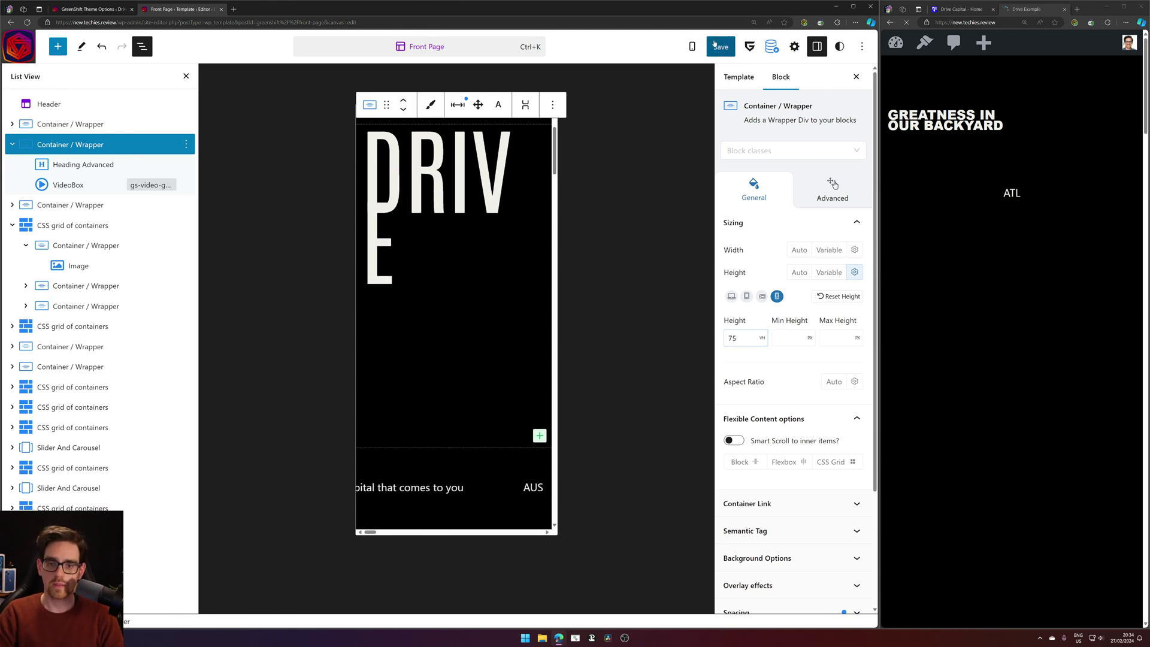
Save the template, reload the live site, and select the DRIVE heading.
left_click(721, 46)
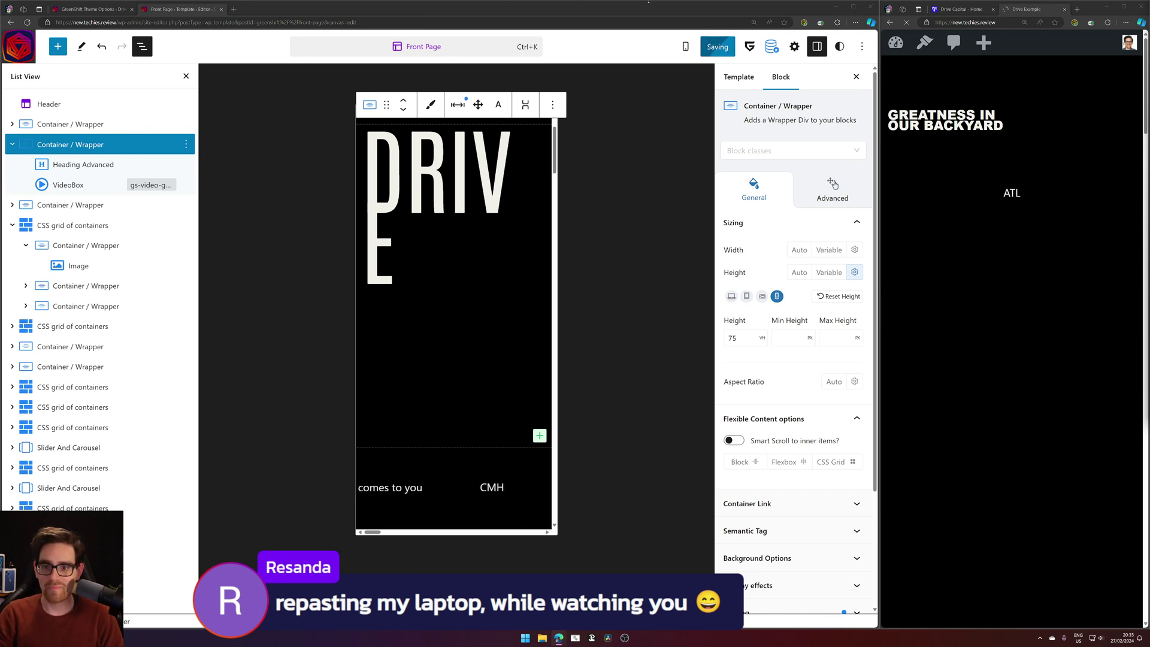
left_click(717, 53)
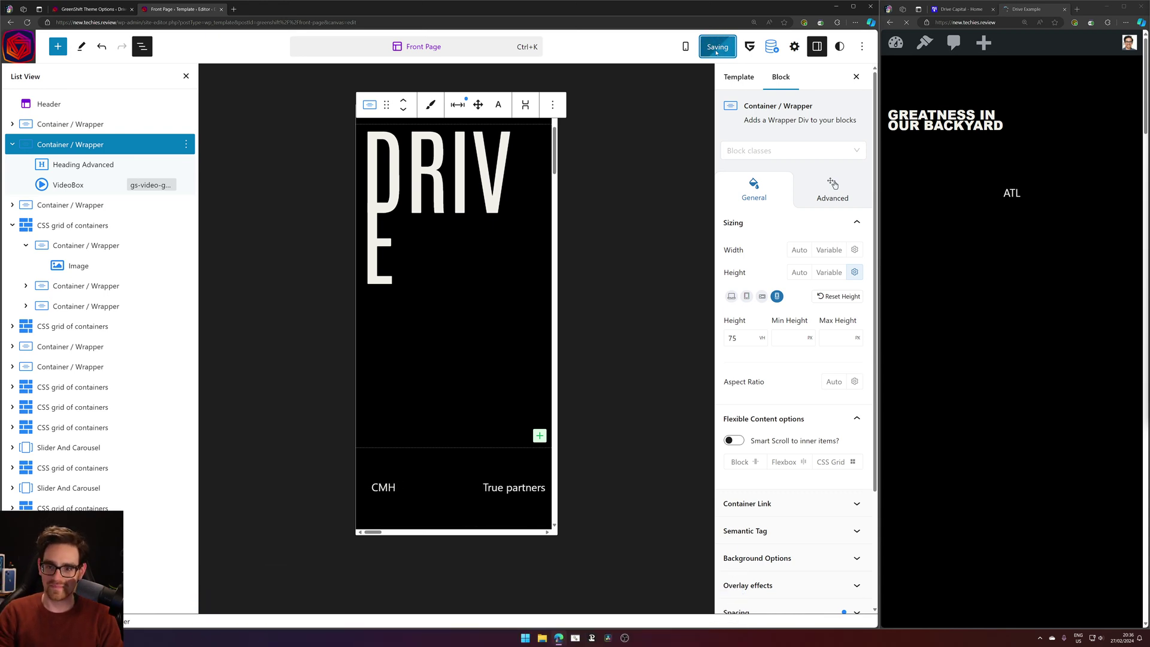
left_click(906, 23)
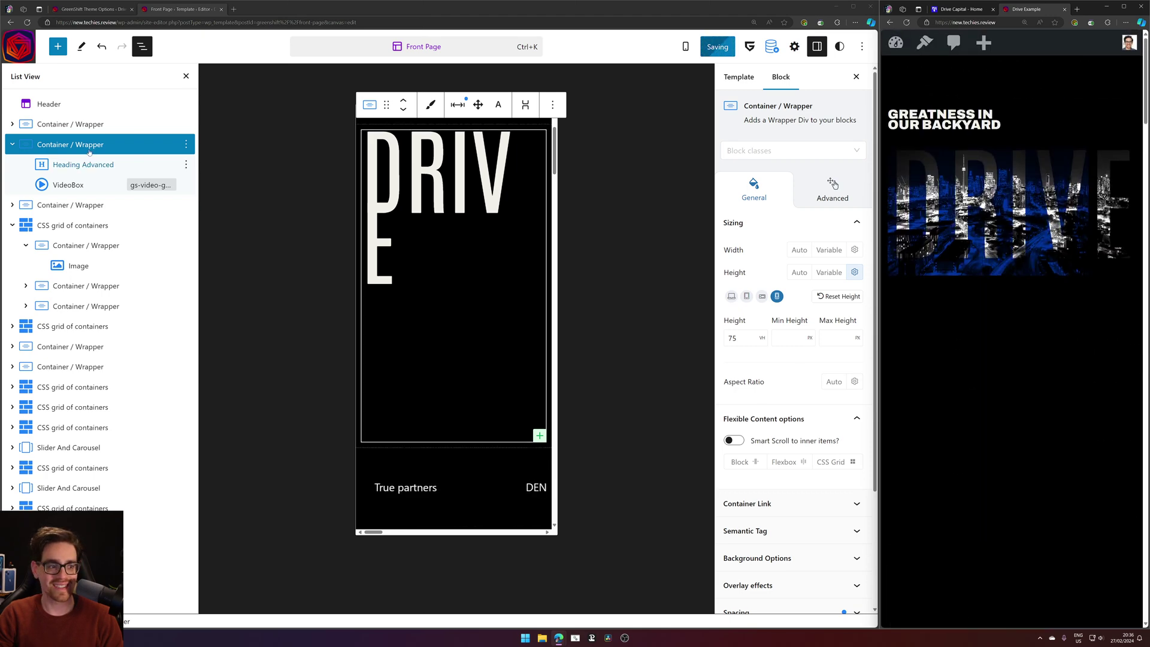
left_click(87, 166)
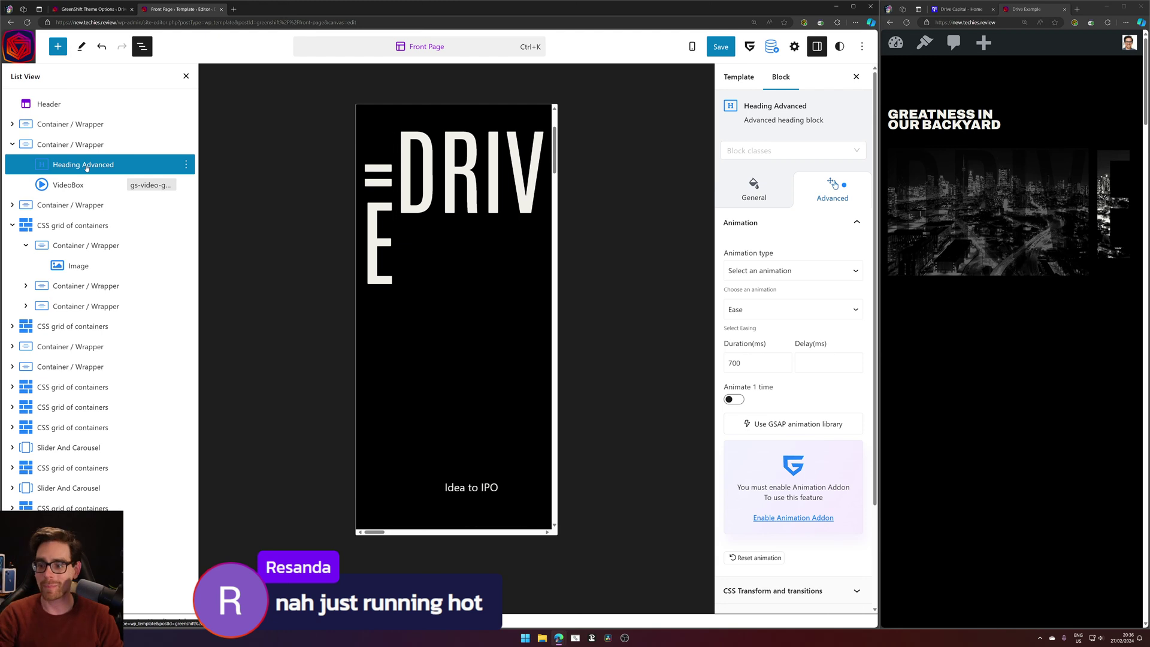
Reload the live site and inspect the hero container and DRIVE heading settings.
left_click(906, 22)
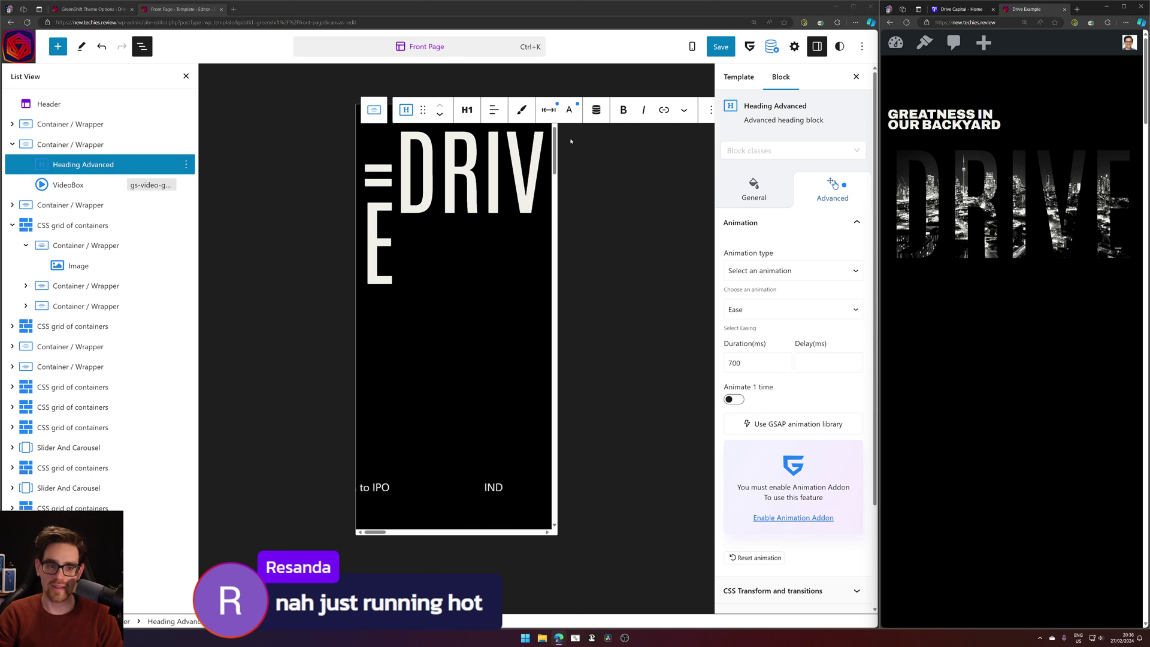
left_click(557, 108)
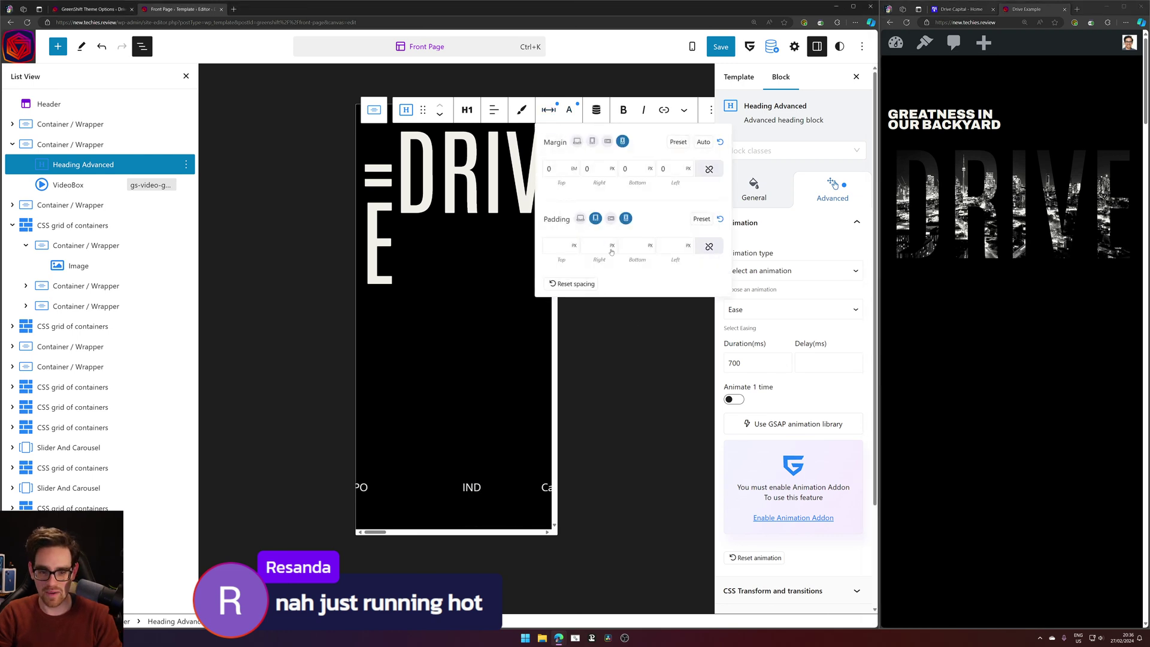
left_click(96, 144)
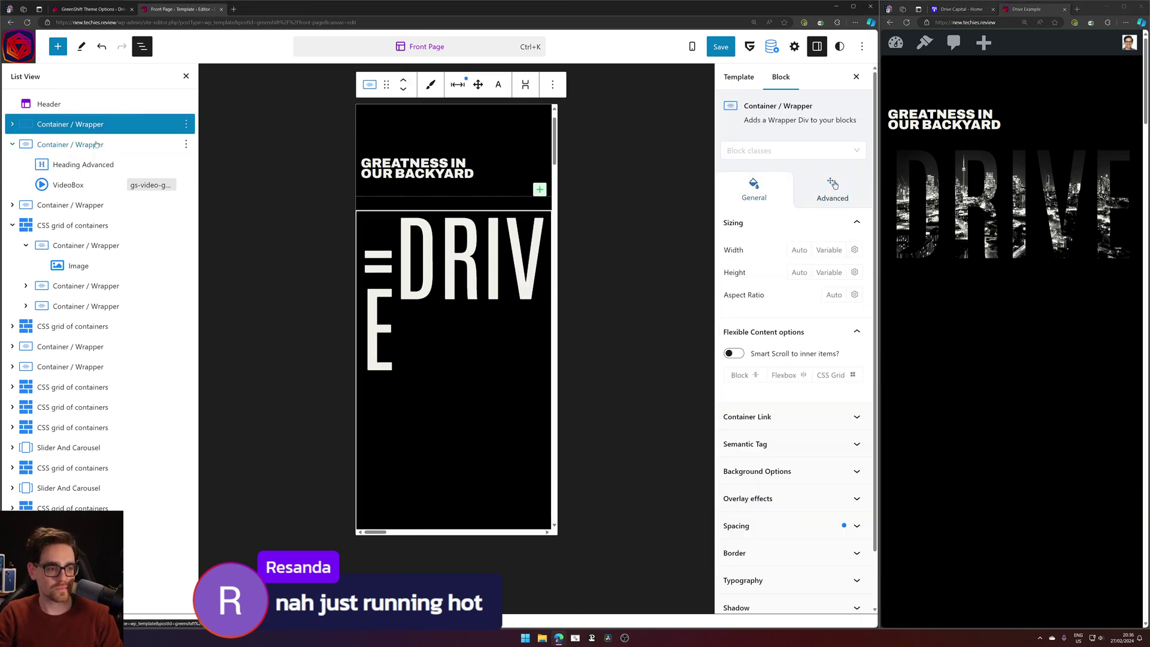
left_click(458, 186)
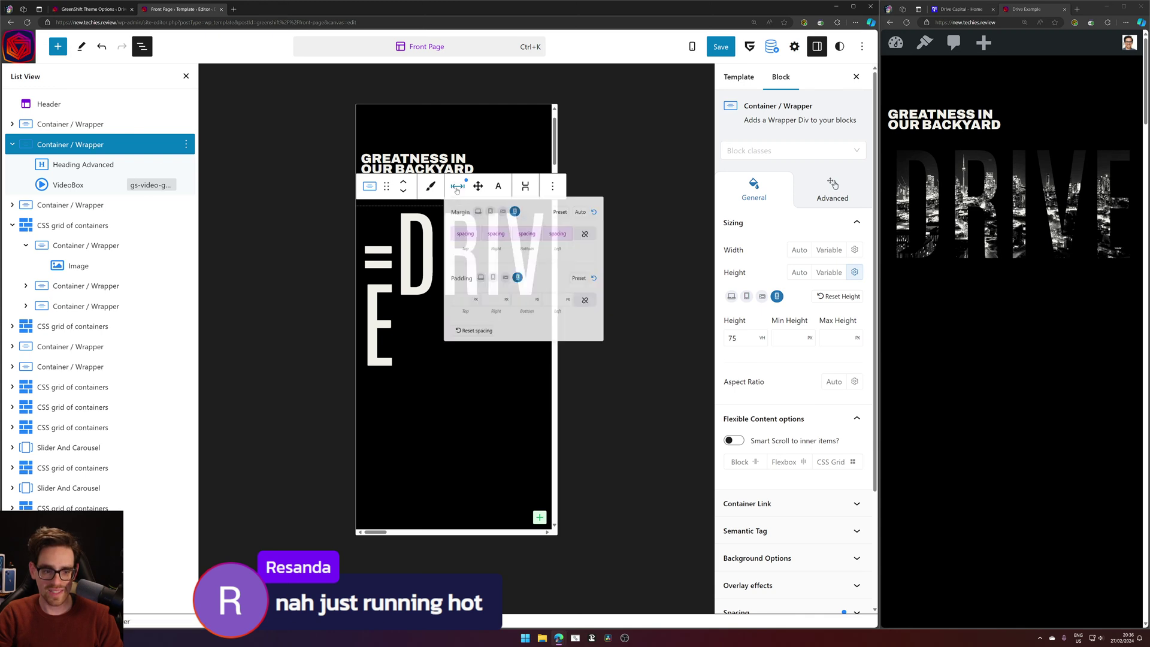
left_click(396, 245)
left_click(395, 245)
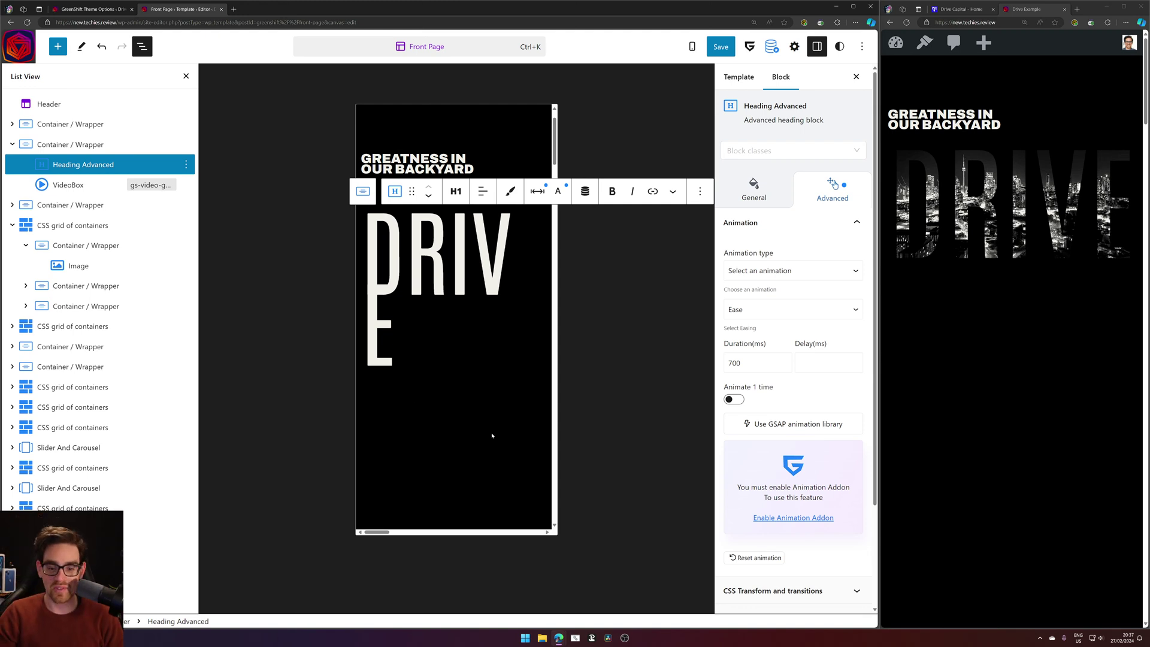
Refresh the live page, check its source, then reselect the hero container.
key("F5")
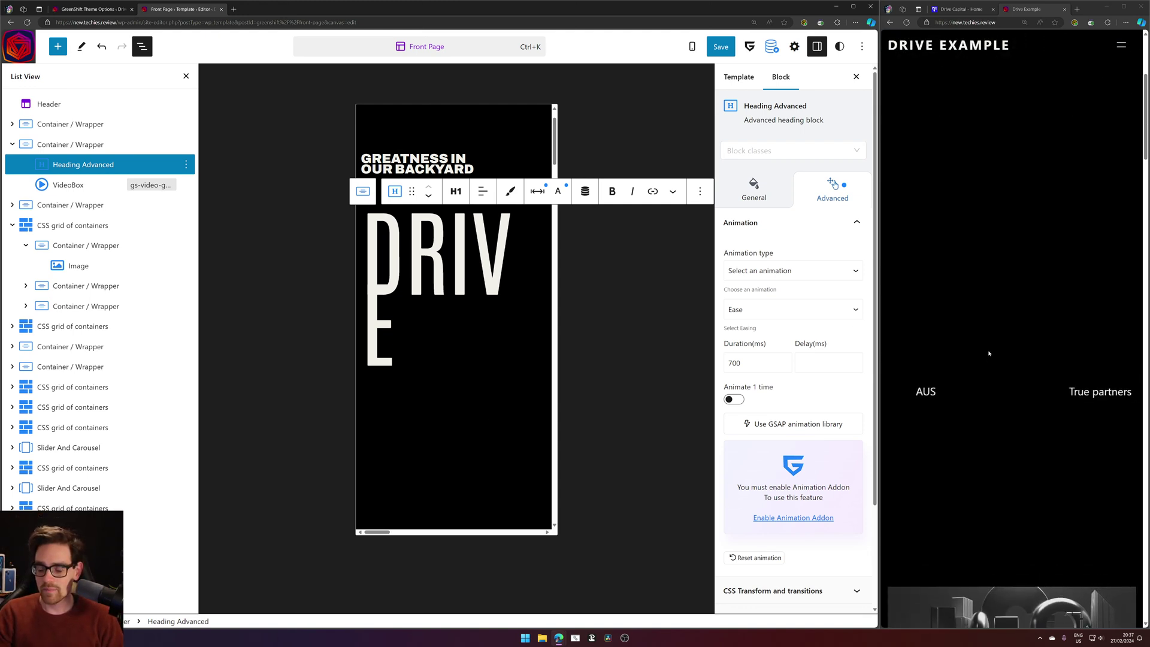
right_click(983, 325)
left_click(1018, 488)
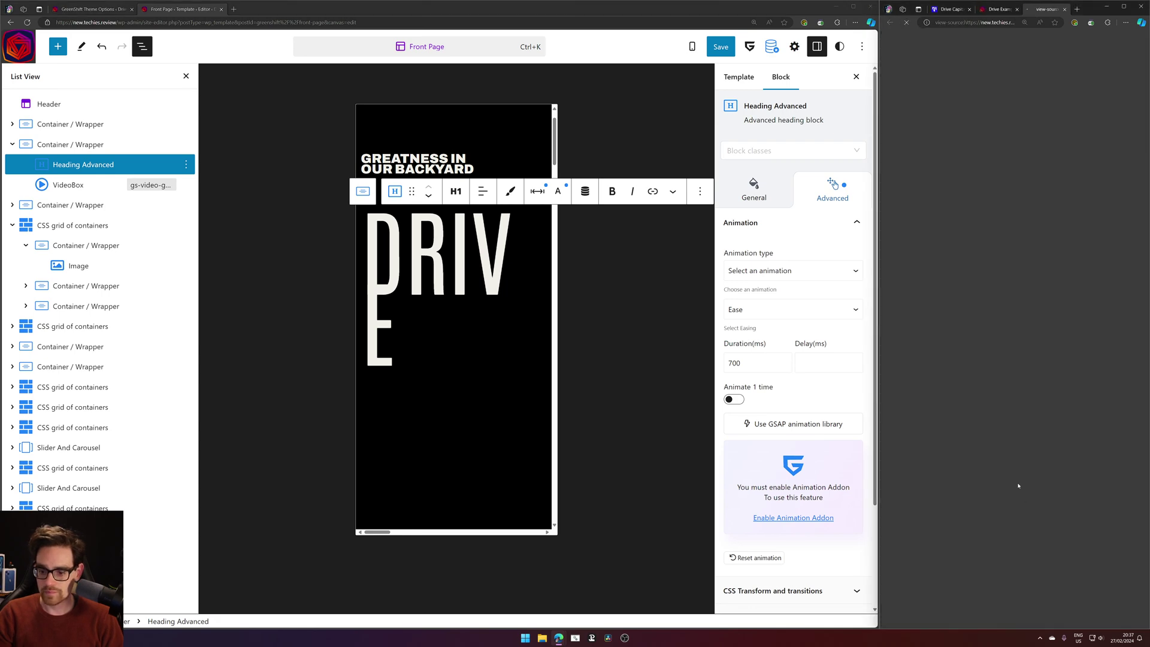
middle_click(1039, 4)
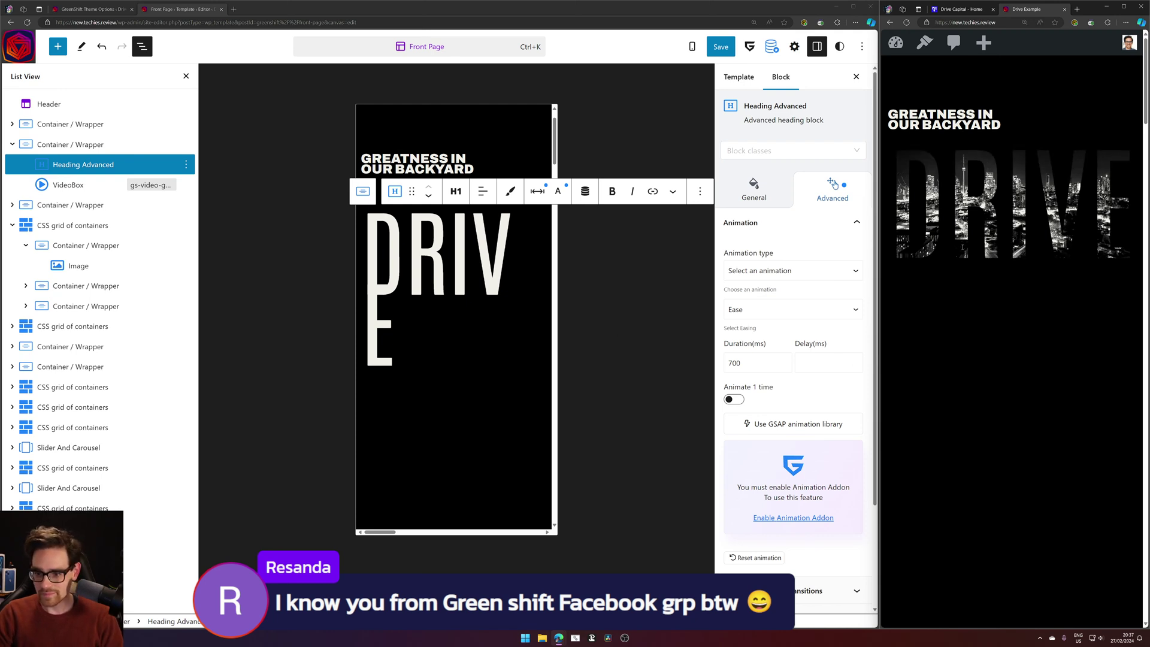
left_click(538, 191)
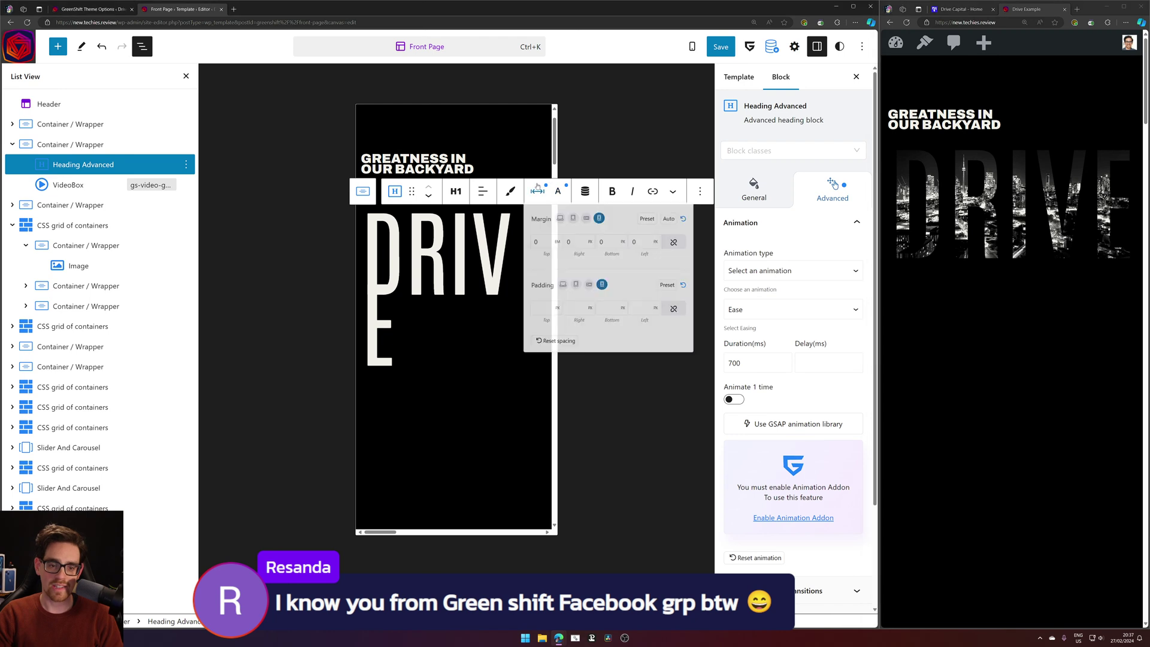
left_click(72, 145)
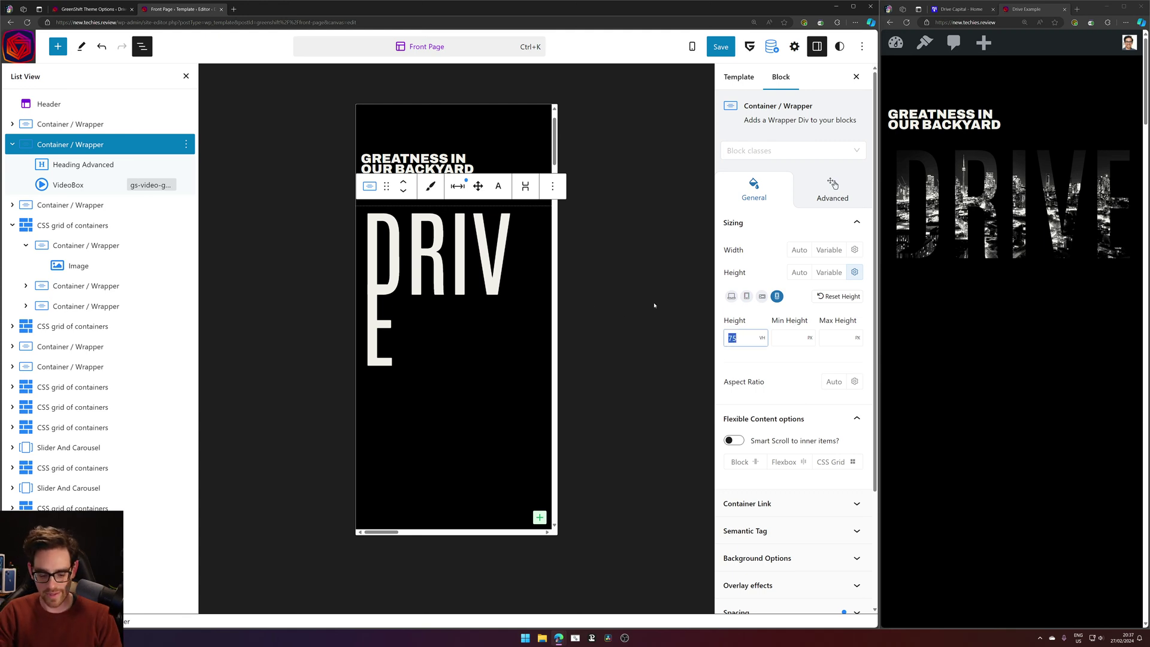
Clear the container's fixed height and inspect the VideoBox's custom CSS and position settings.
key("BackSpace")
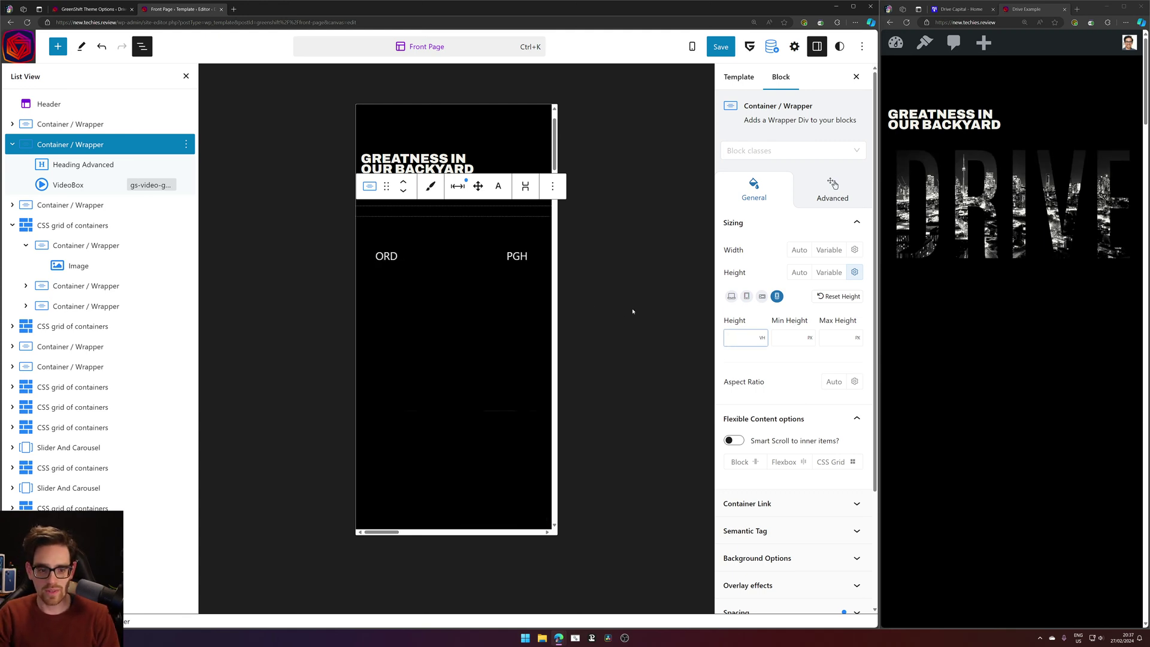
left_click(90, 185)
scroll(797, 407, "down", 3)
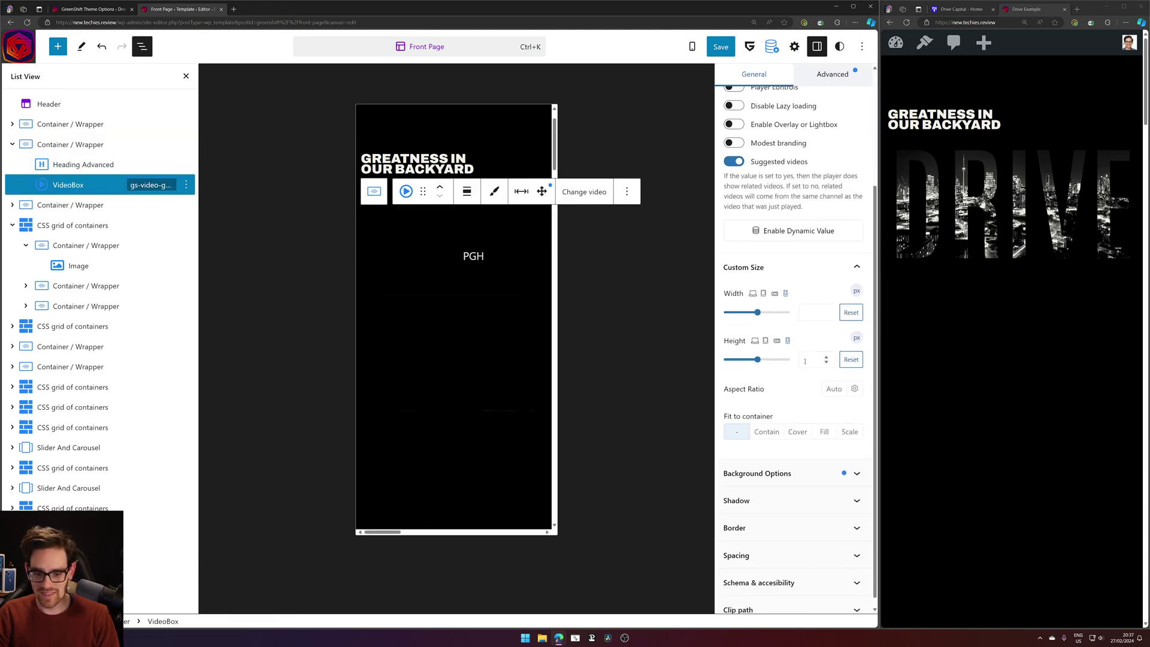
scroll(797, 407, "up", 3)
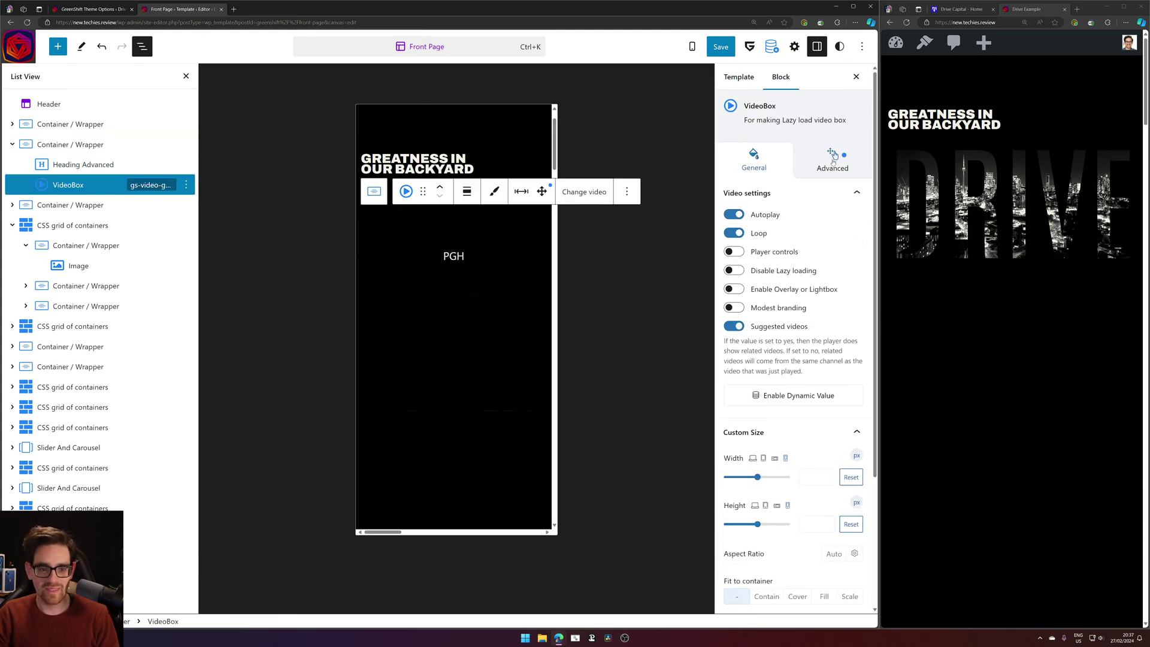
left_click(833, 157)
scroll(815, 479, "down", 2)
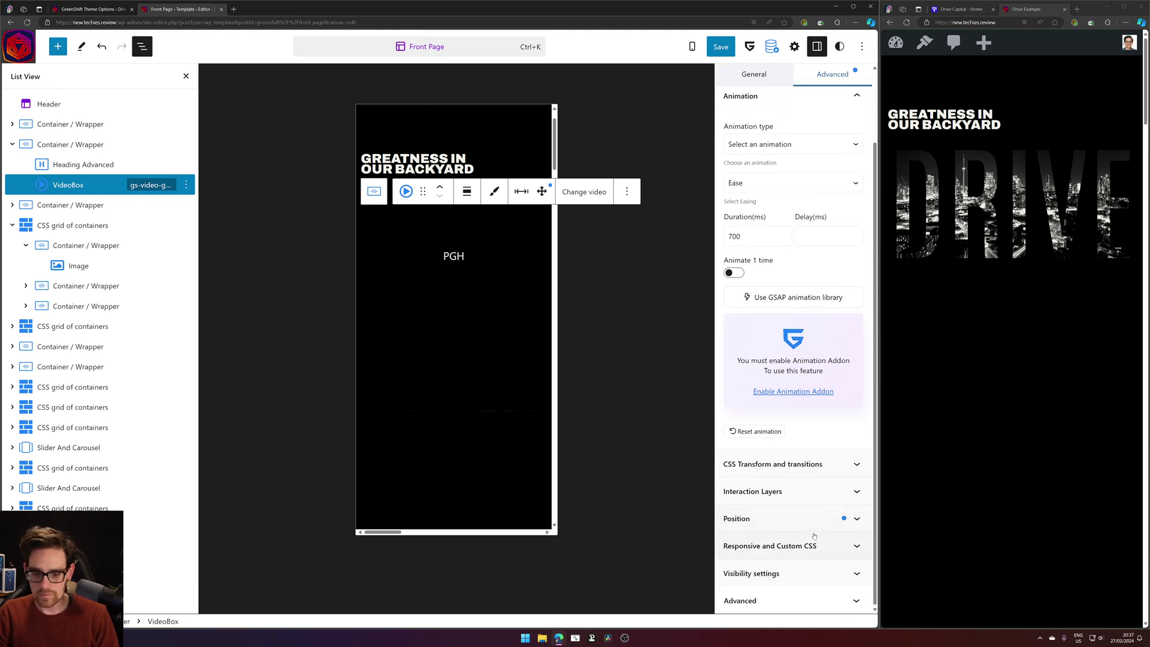
left_click(814, 538)
left_click(814, 371)
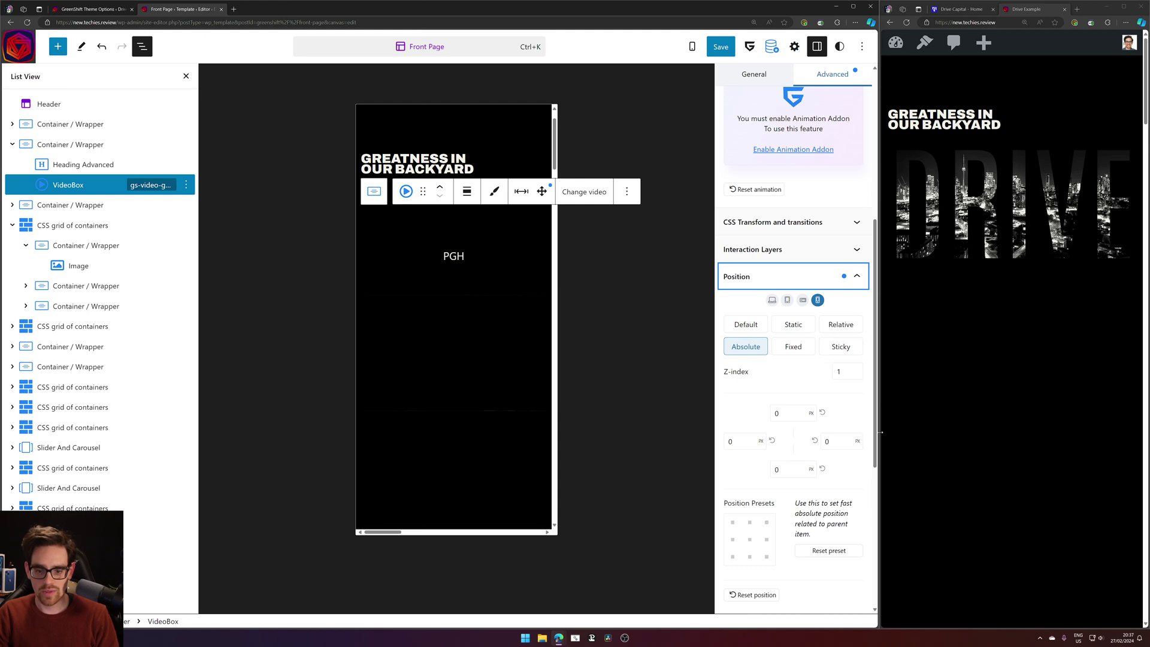
Switch the DRIVE heading's position from Absolute to Relative and save the template.
left_click(78, 164)
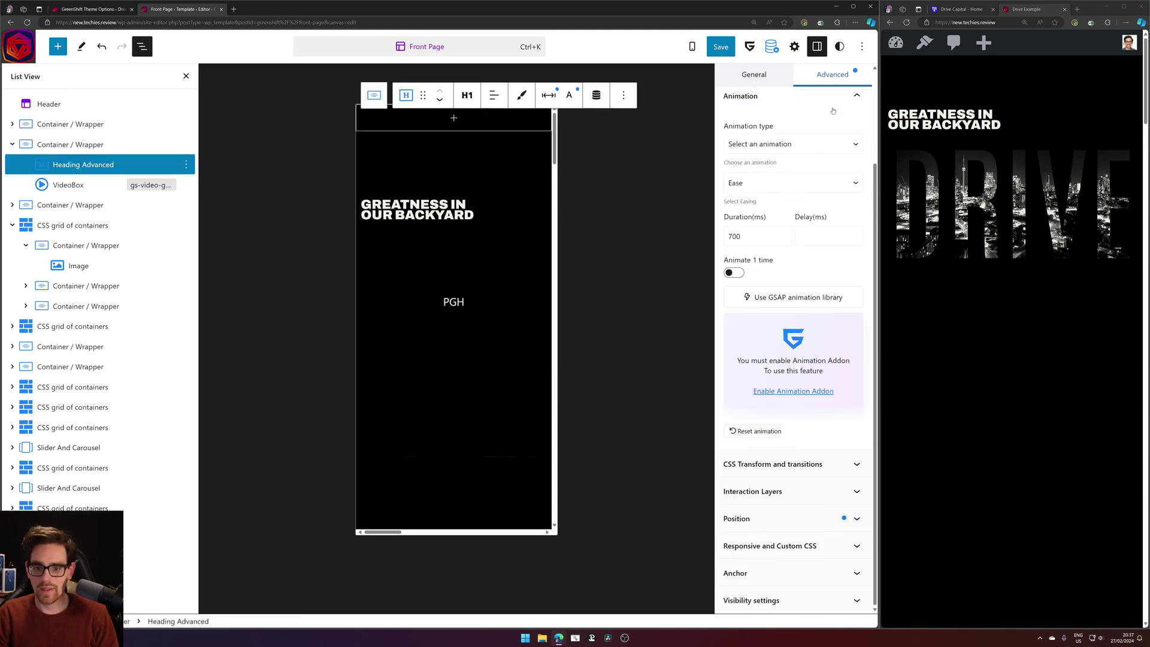
left_click(773, 524)
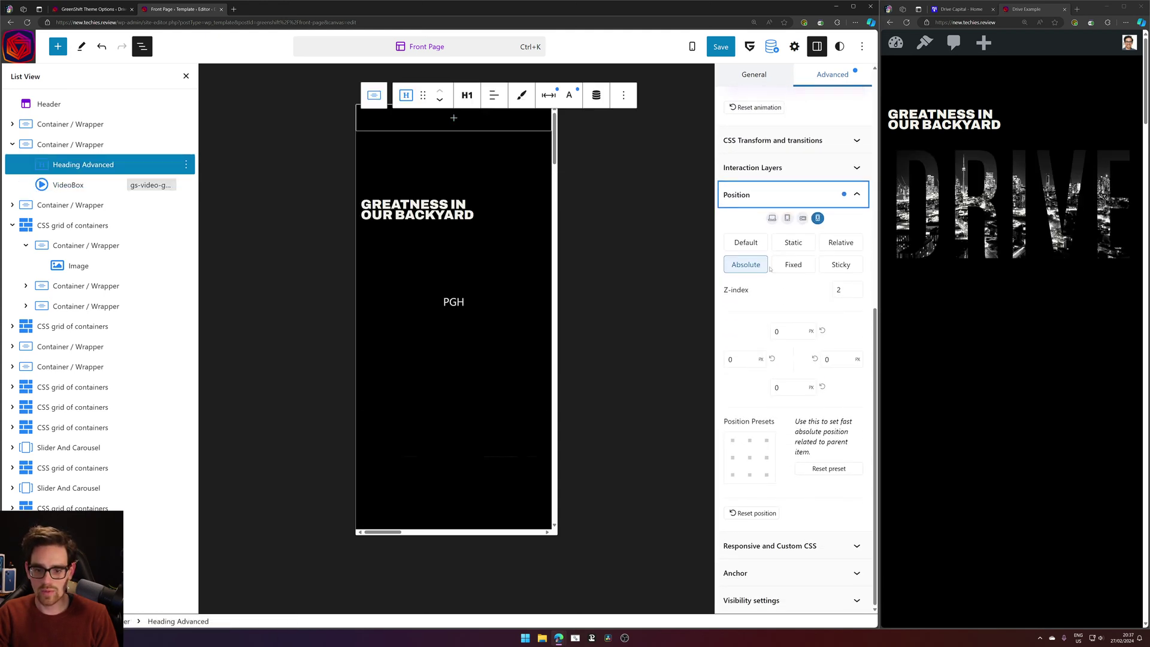
left_click(832, 246)
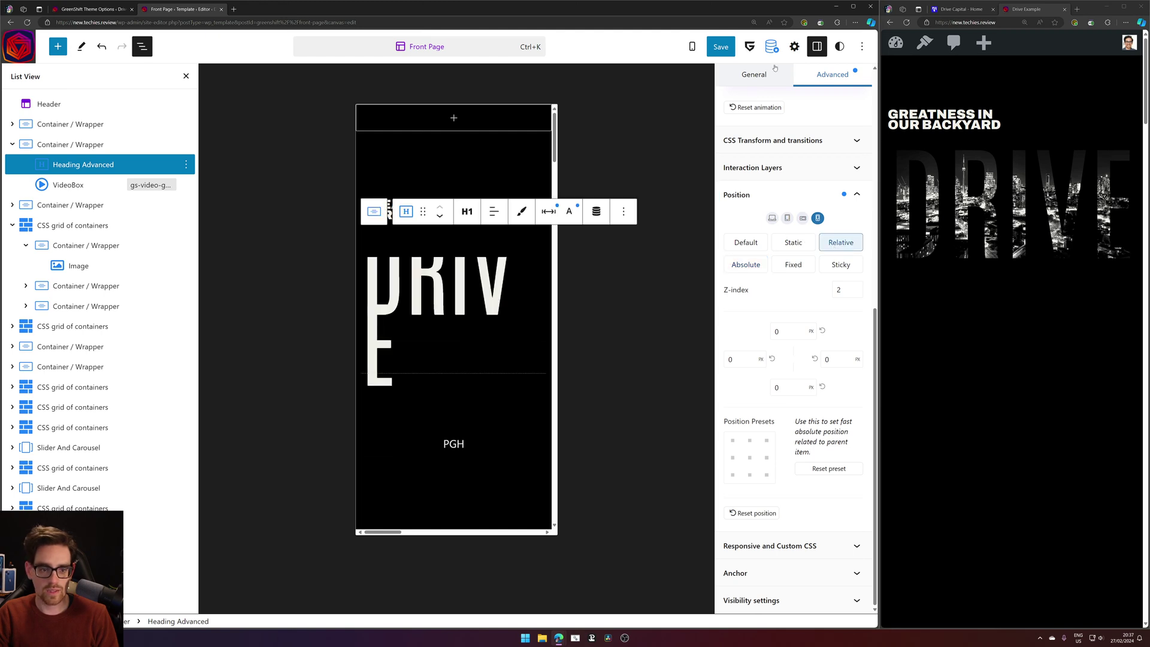
left_click(730, 41)
left_click(767, 46)
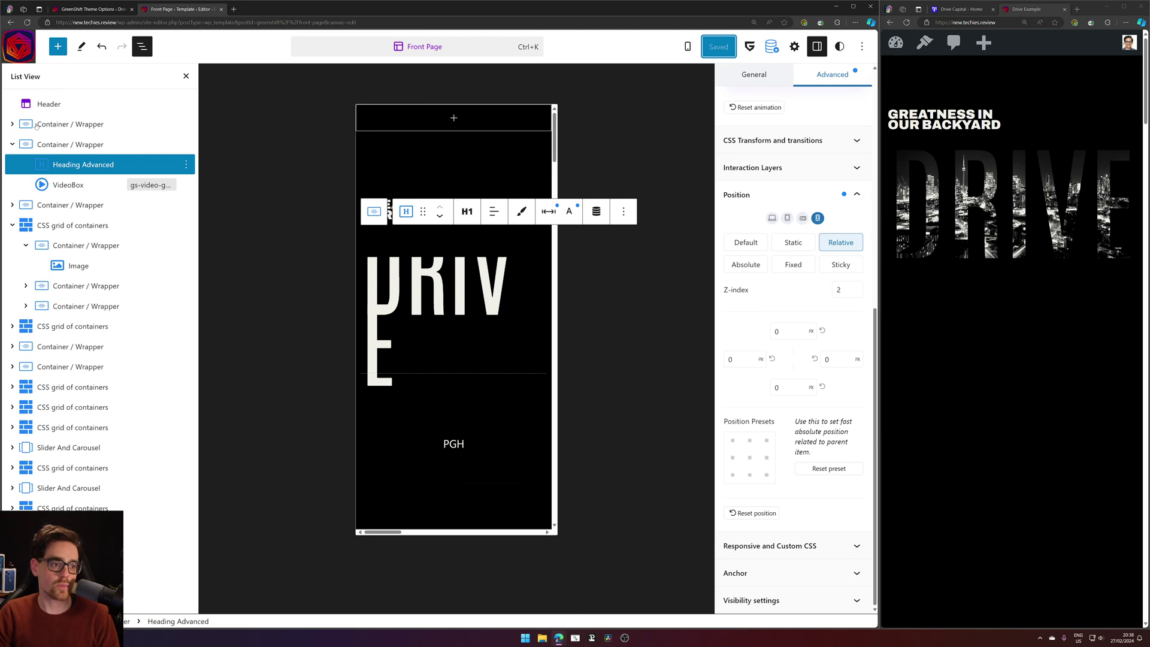
left_click(66, 145)
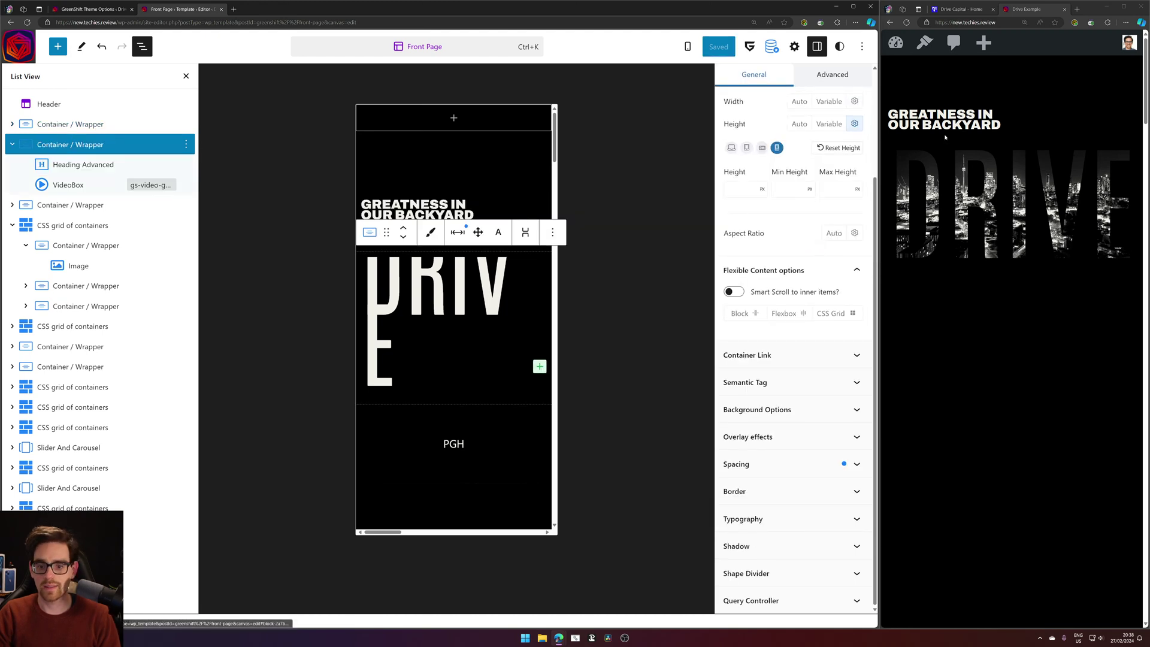
Reload the live preview twice while reselecting the Heading Advanced and VideoBox blocks.
left_click(906, 24)
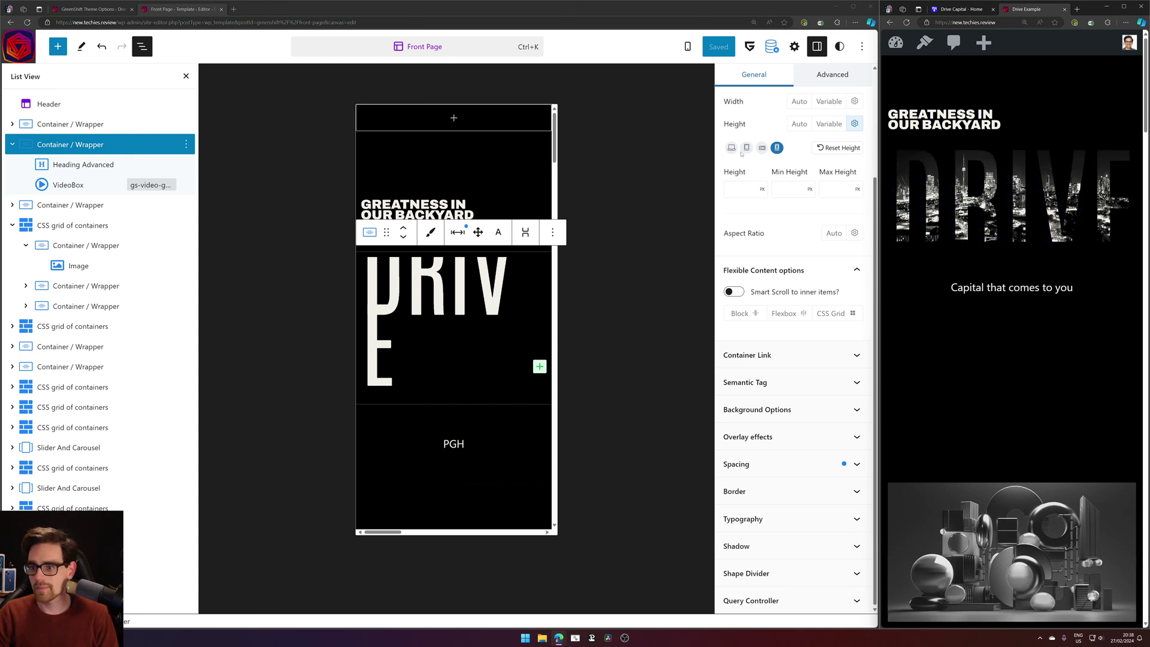
left_click(103, 165)
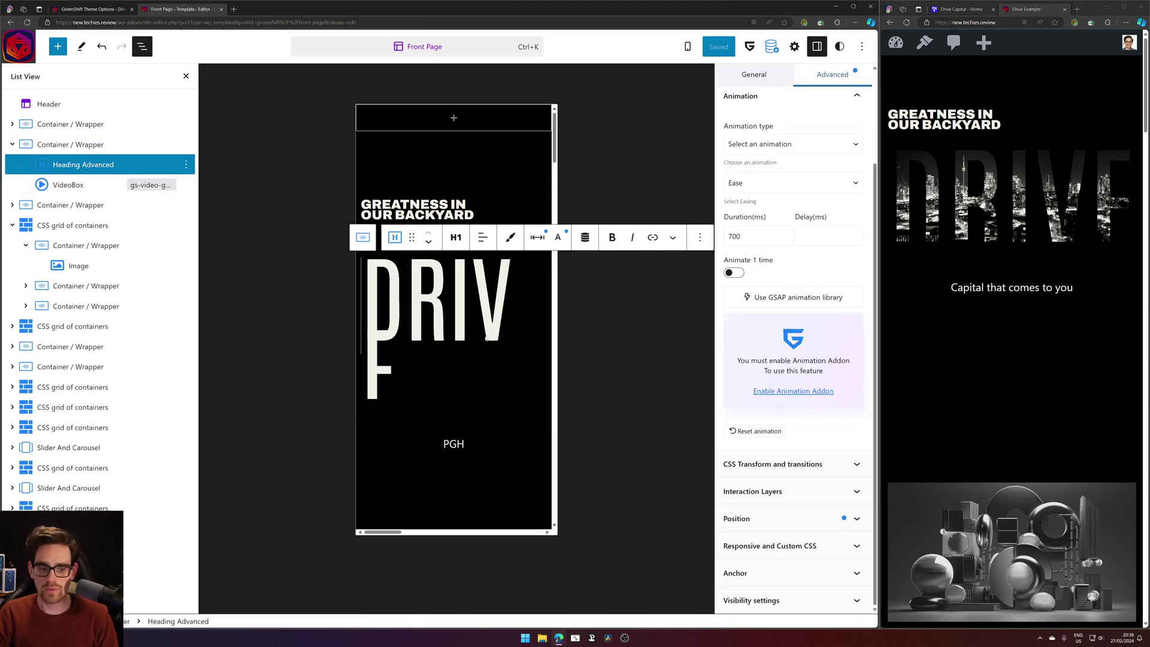
left_click(906, 23)
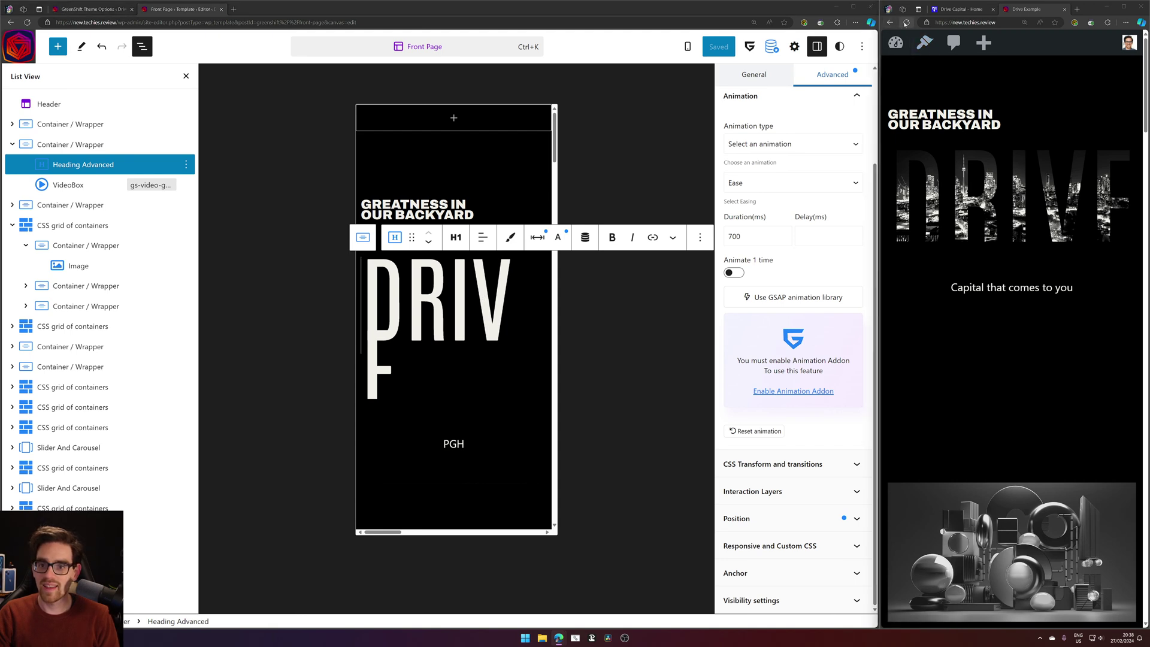
left_click(67, 184)
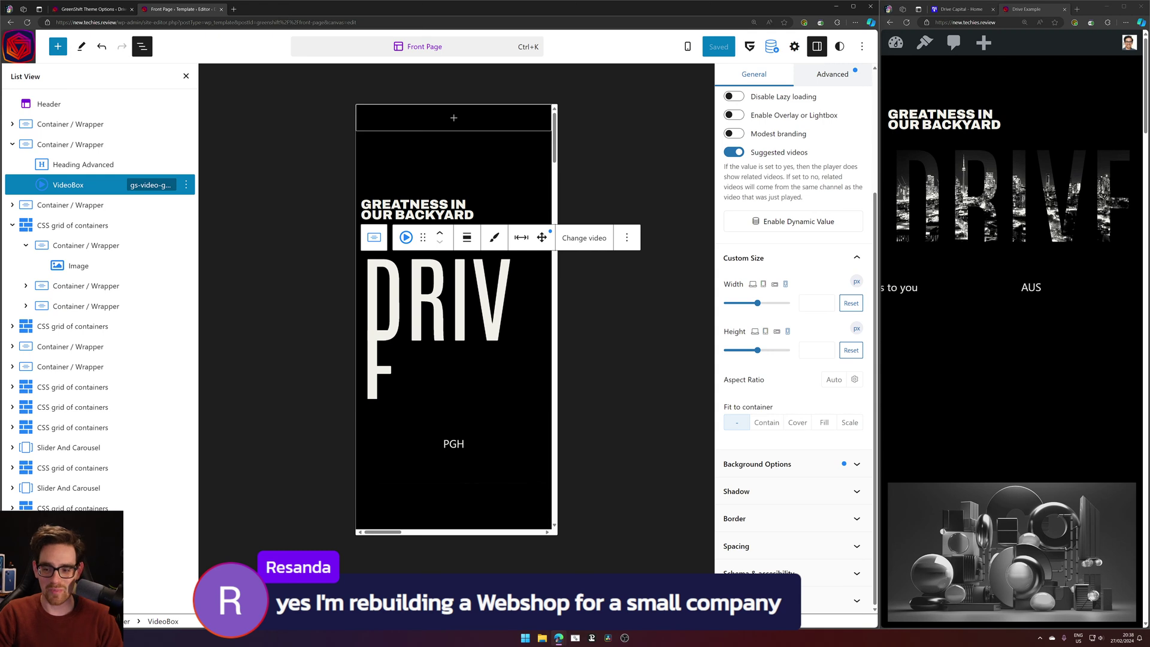
left_click(977, 377)
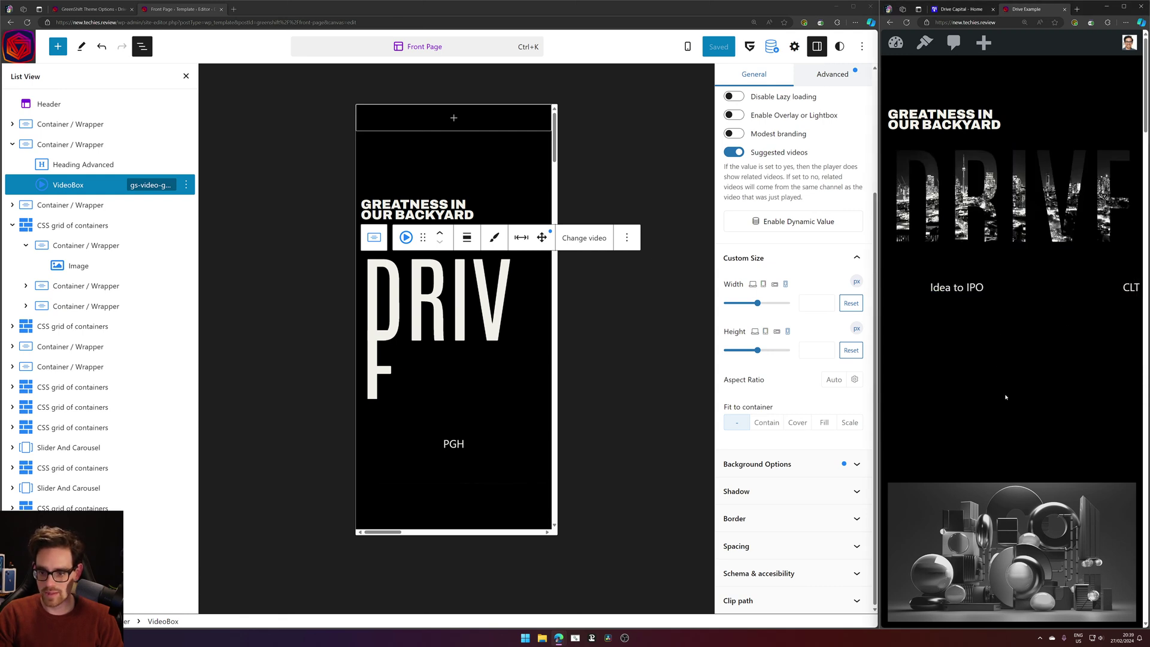
Collapse the CSS grid of containers' child blocks and toggle its Spacing popover.
left_click(14, 225)
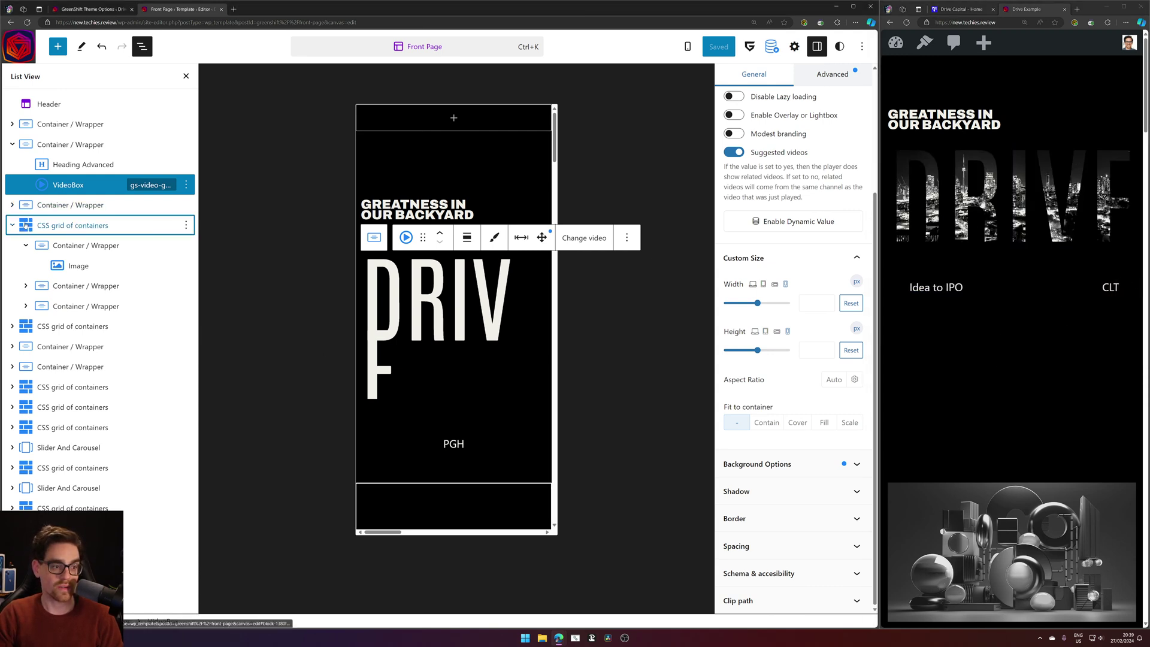
left_click(13, 225)
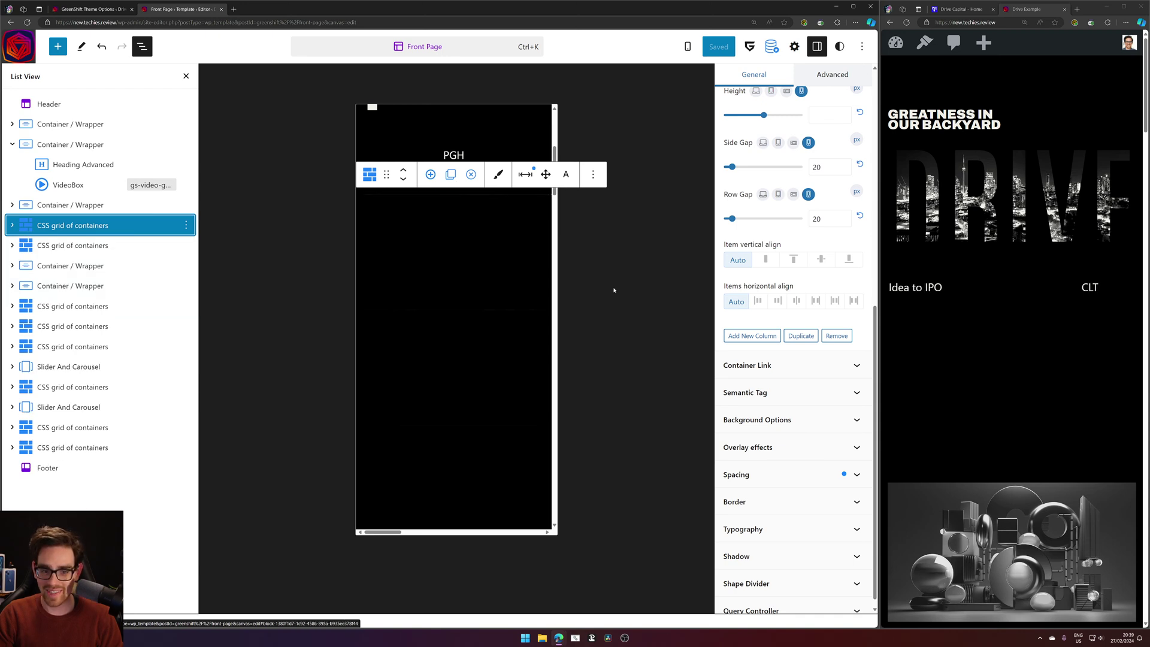
left_click(526, 174)
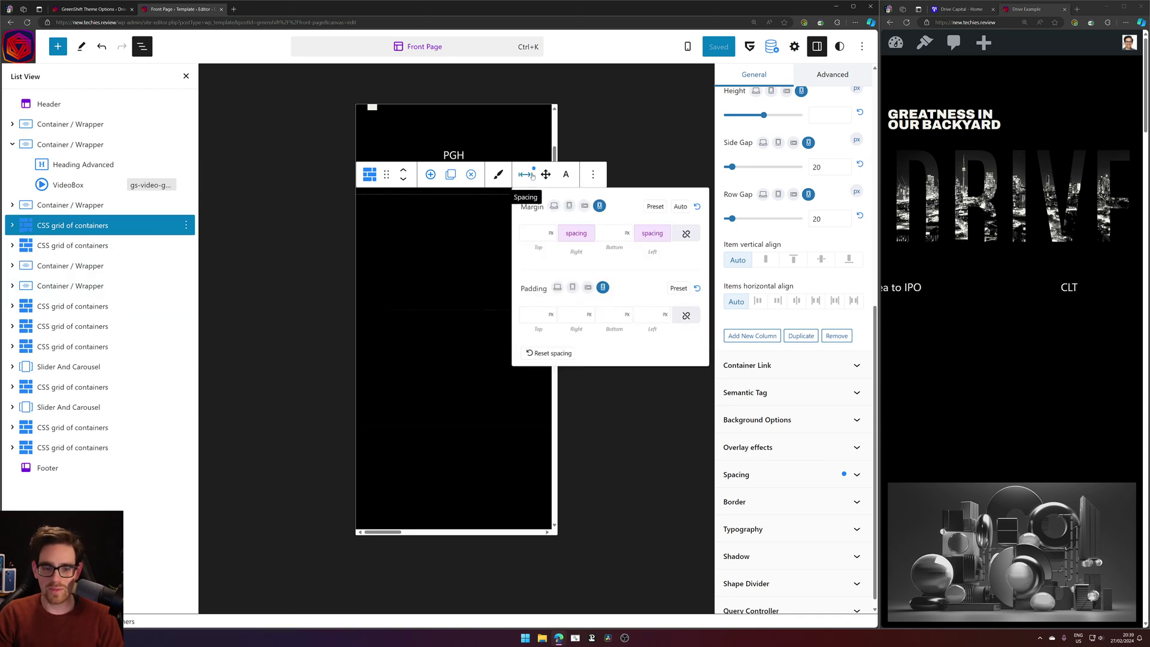
left_click(531, 174)
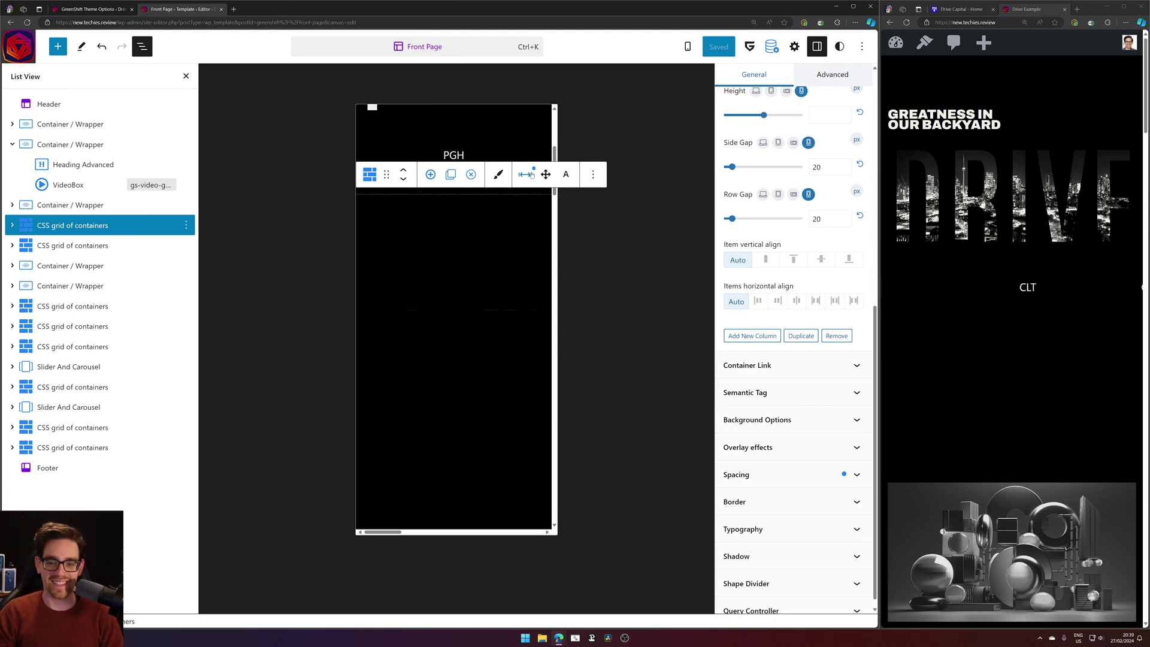
left_click(531, 174)
left_click(531, 175)
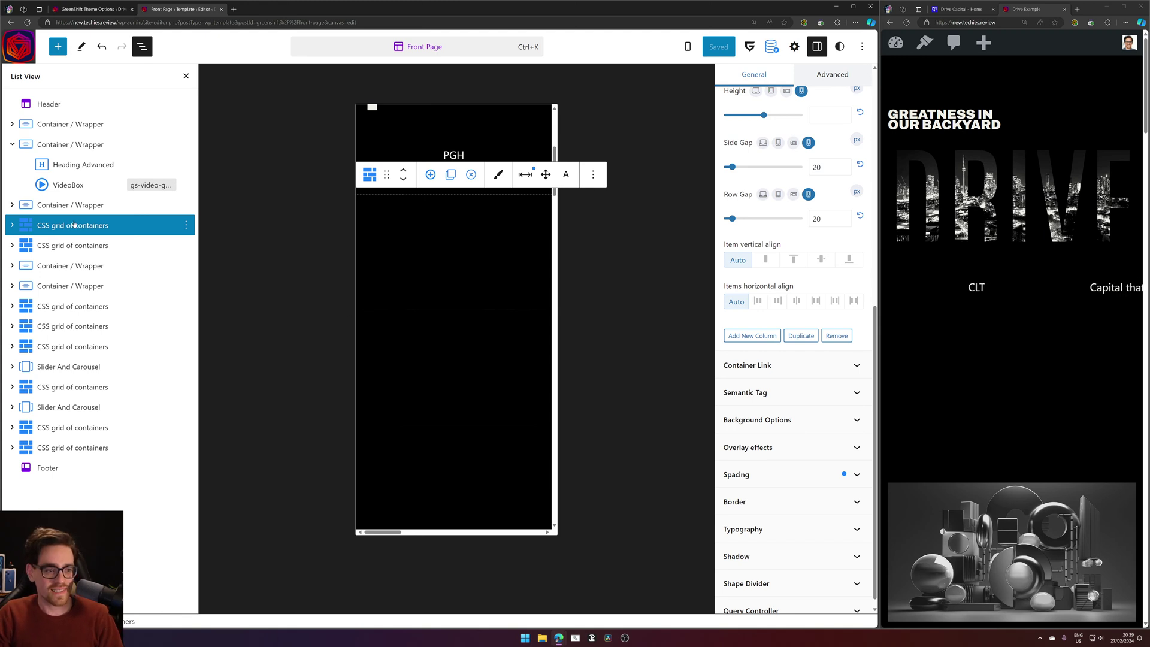
Maximize the Drive Example live site window to fill the screen.
scroll(501, 333, "up", 2)
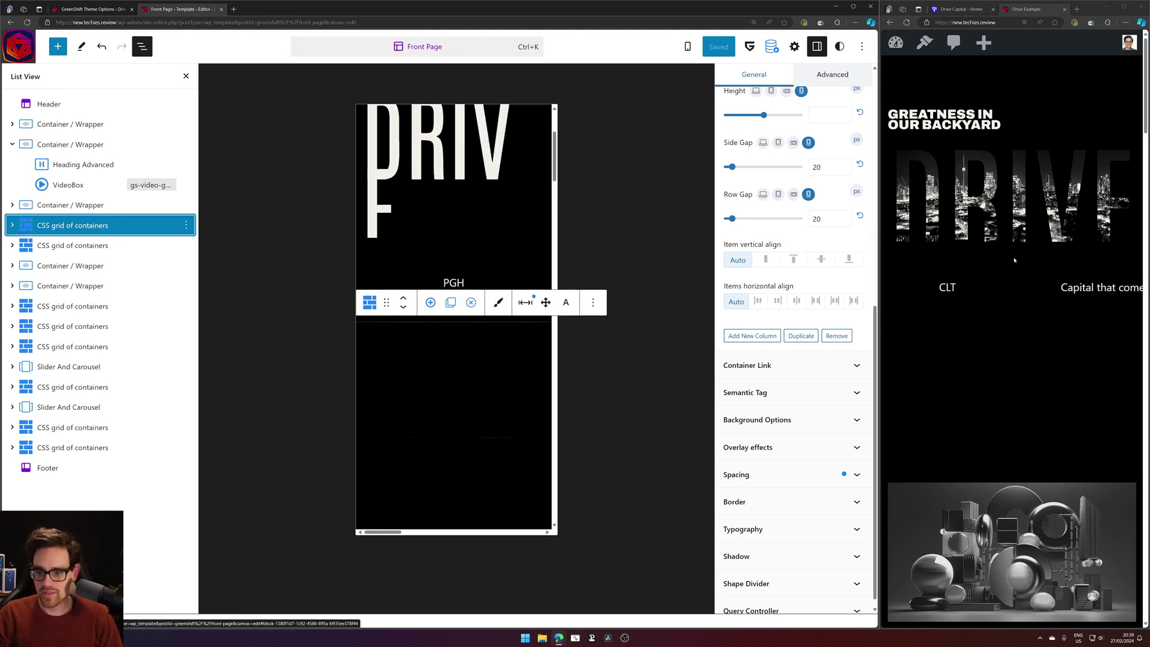
left_click(1066, 279)
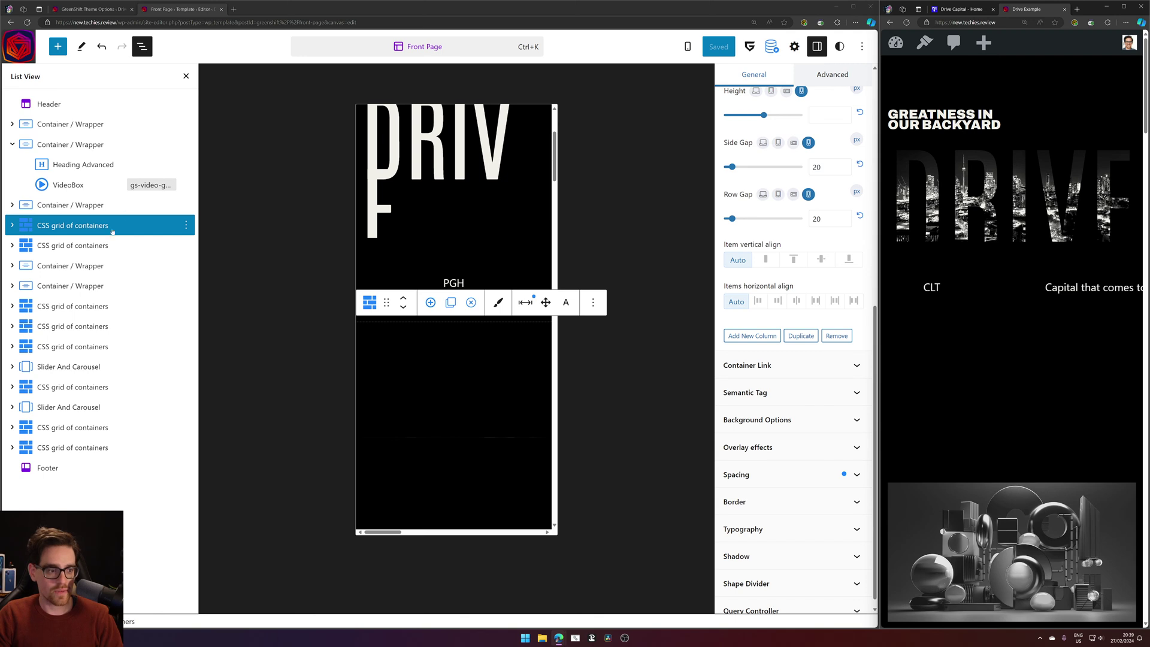
left_click(102, 205)
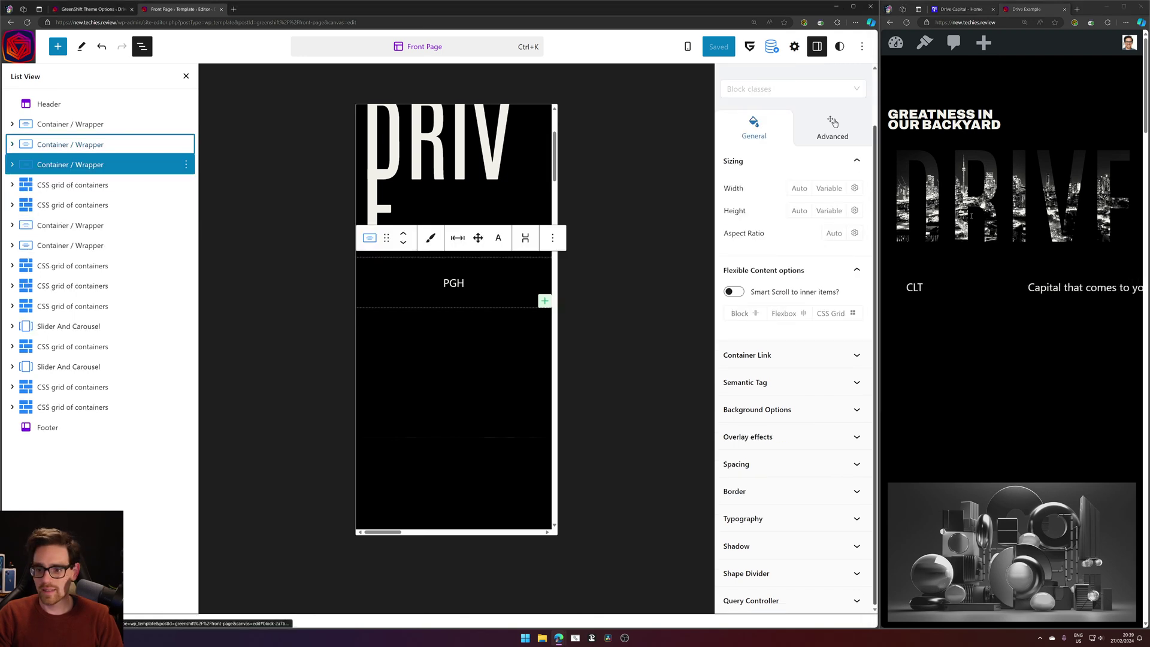
left_click(1068, 14)
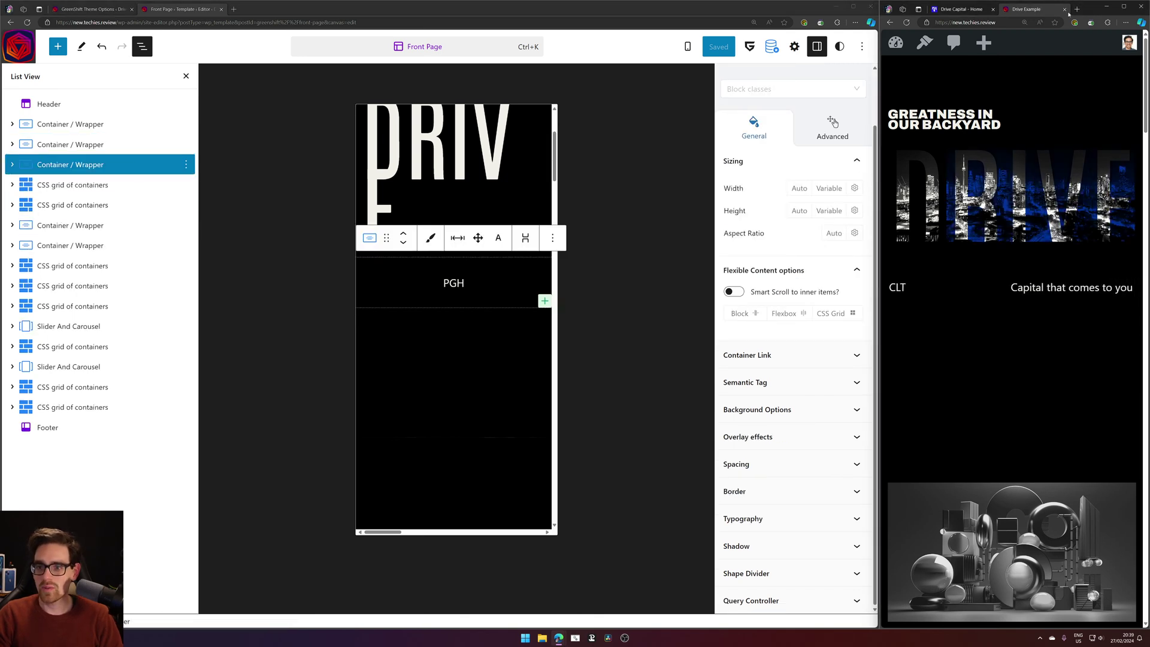
left_click(1124, 6)
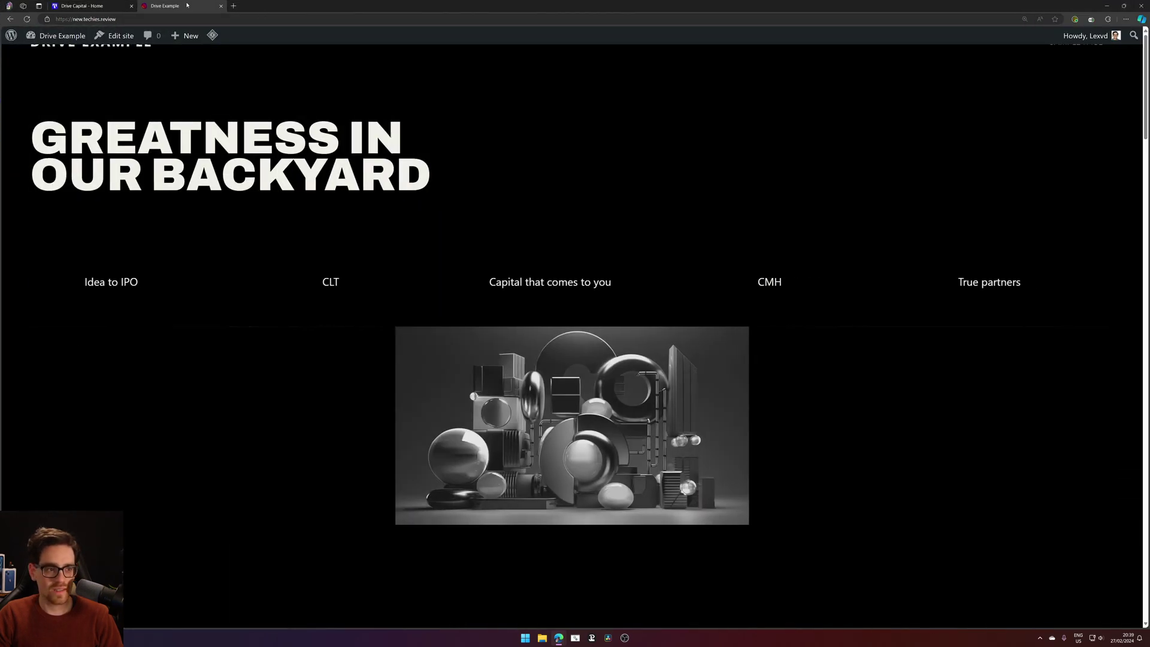
Refresh the homepage twice, then snap the window back to the right half beside the editor.
key("F5")
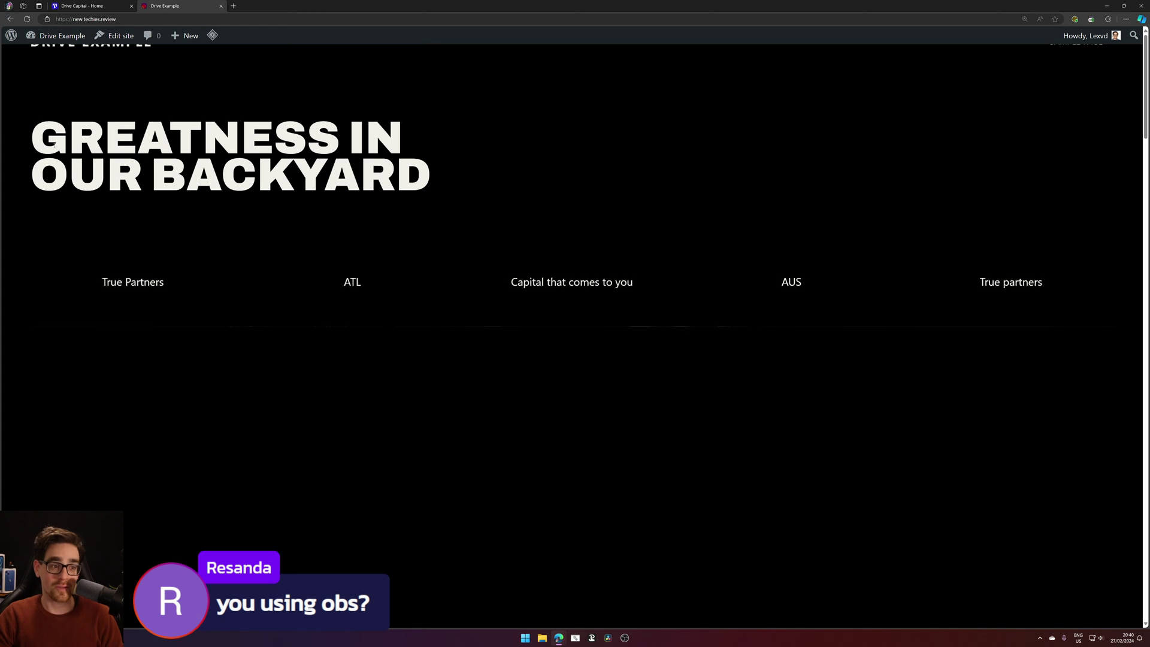
left_click(60, 35)
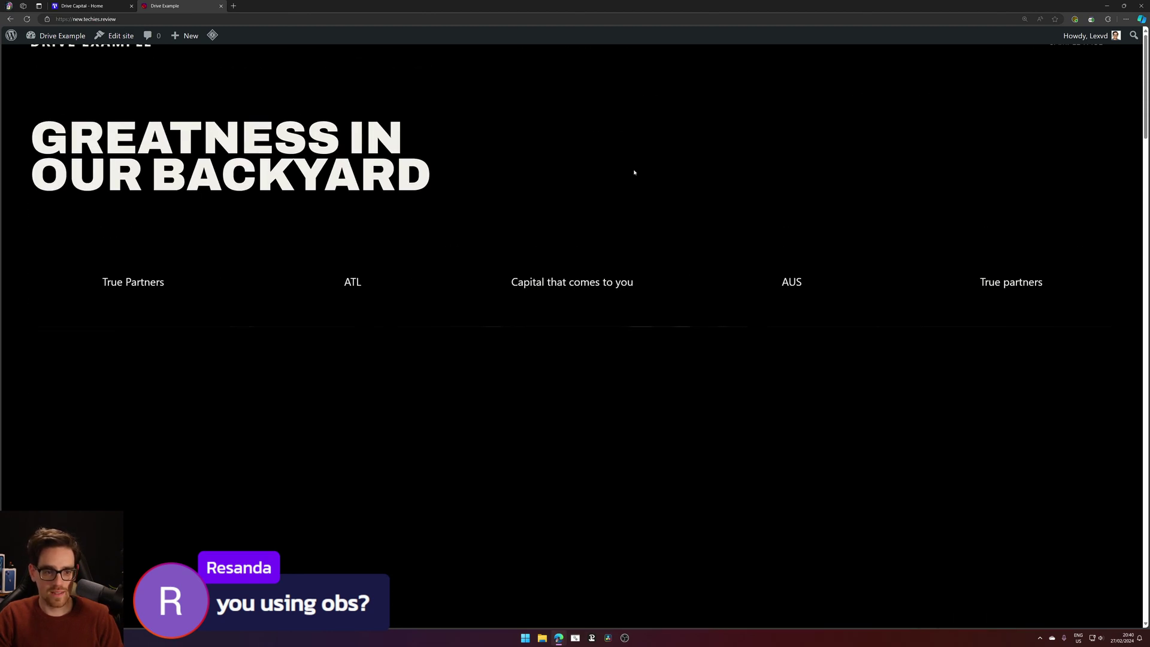
key("super+Right")
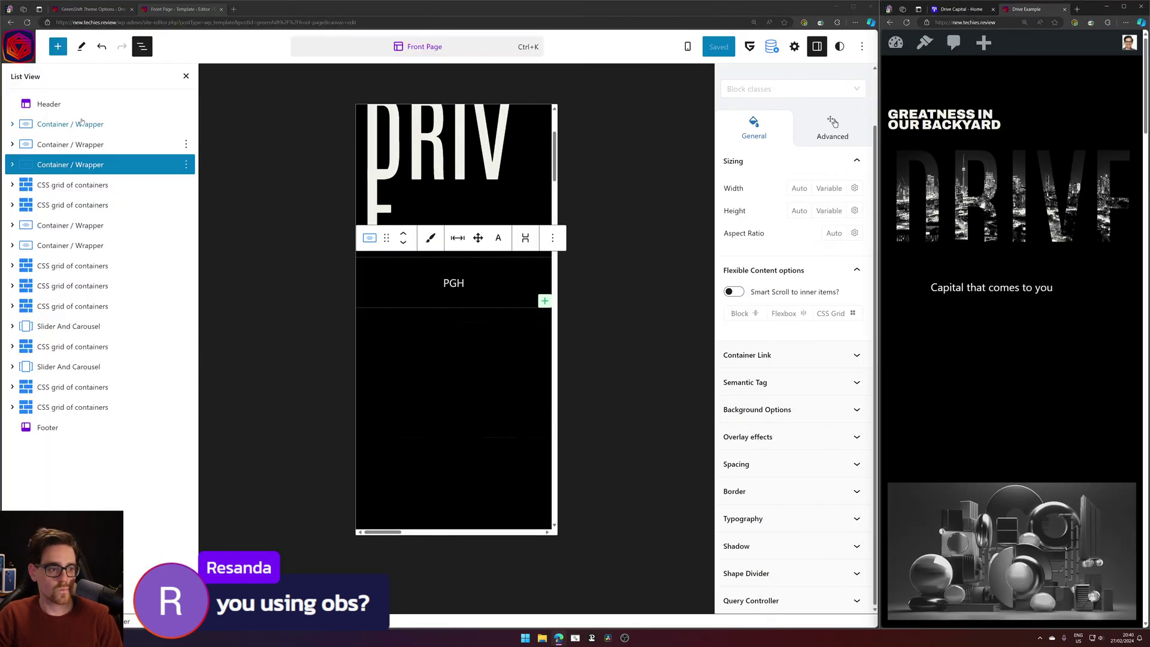
left_click(406, 150)
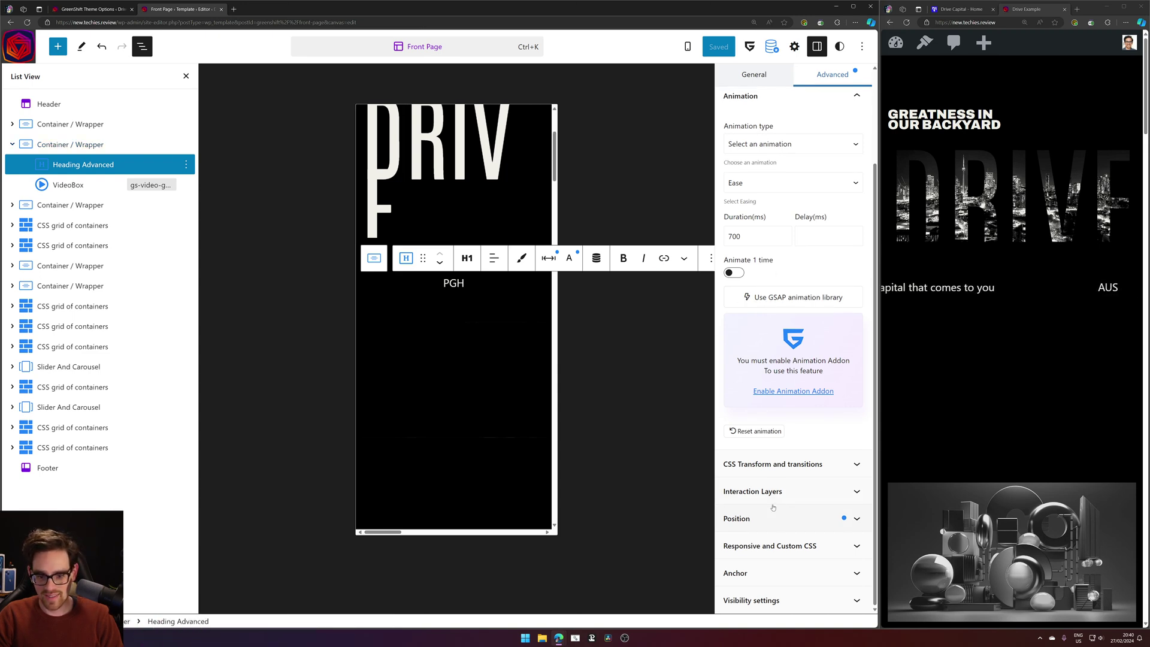
scroll(749, 222, "up", 3)
left_click(754, 187)
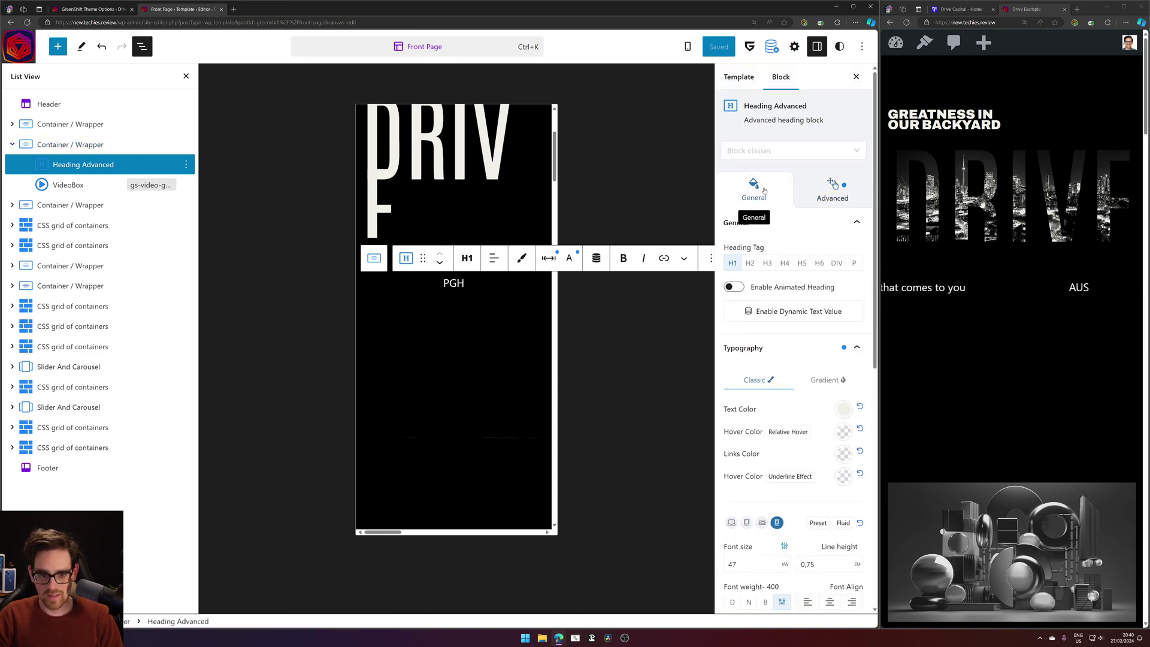
left_click(103, 143)
left_click(100, 165)
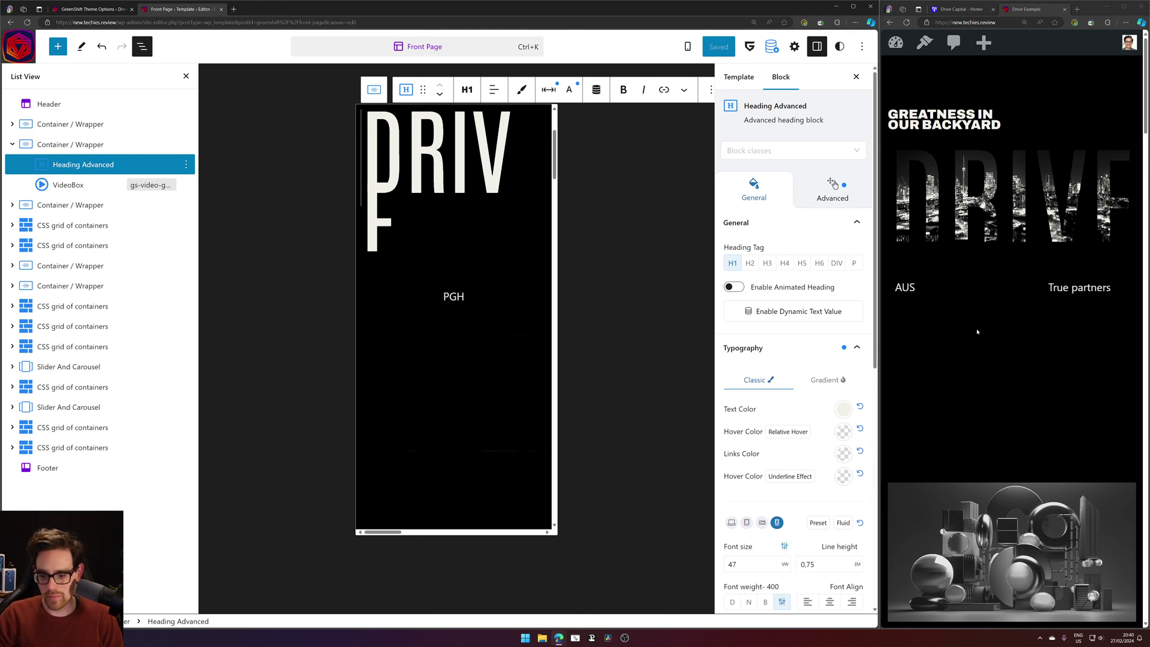
left_click(1121, 641)
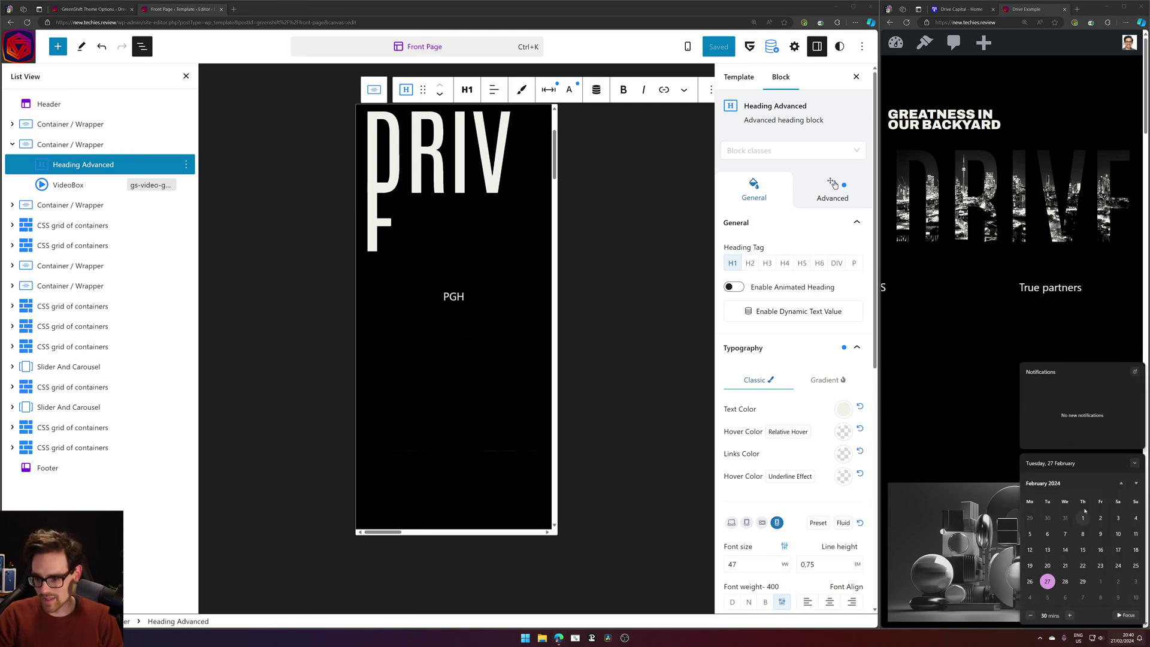
left_click(1136, 484)
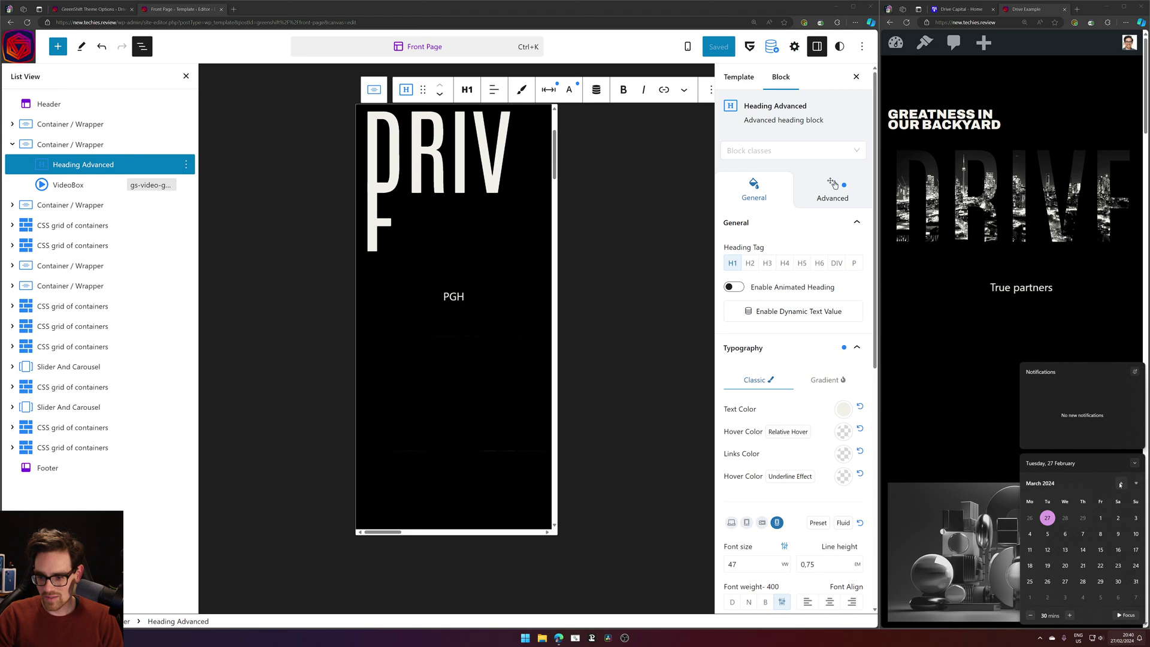
left_click(1120, 483)
left_click(1121, 483)
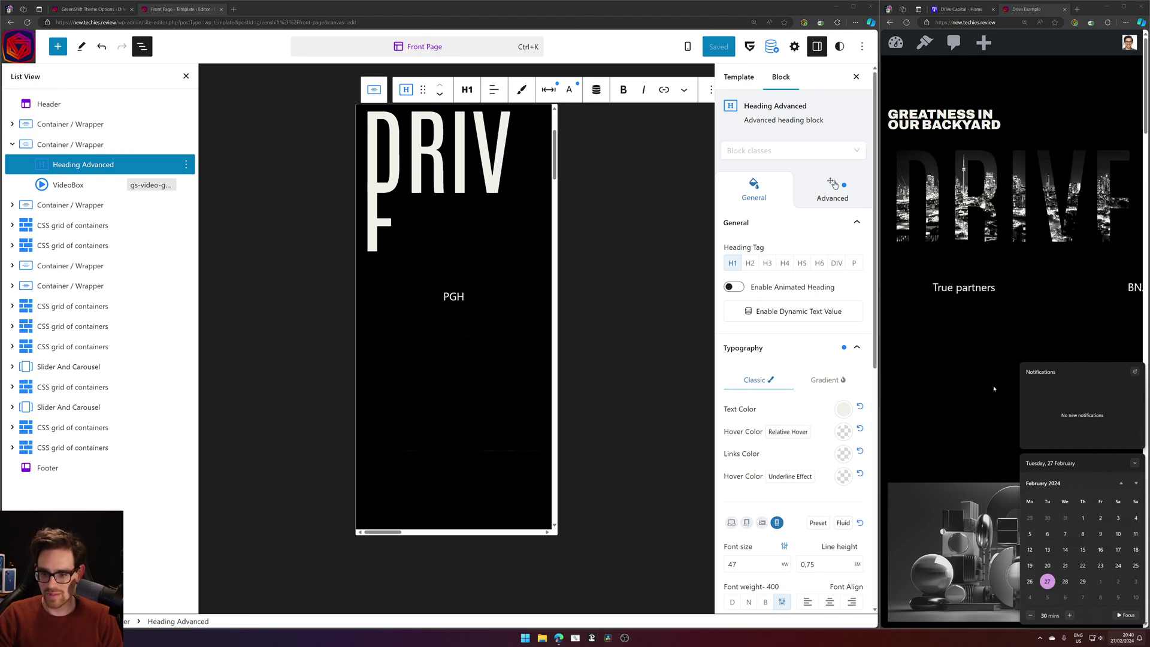
left_click(943, 358)
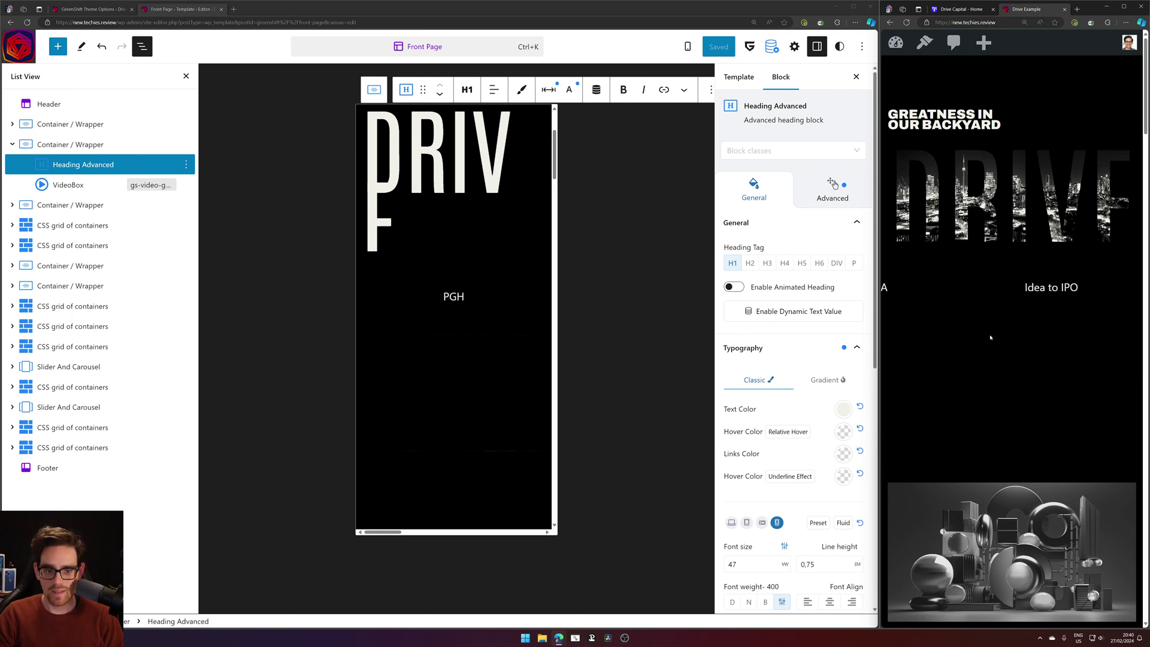
left_click(487, 396)
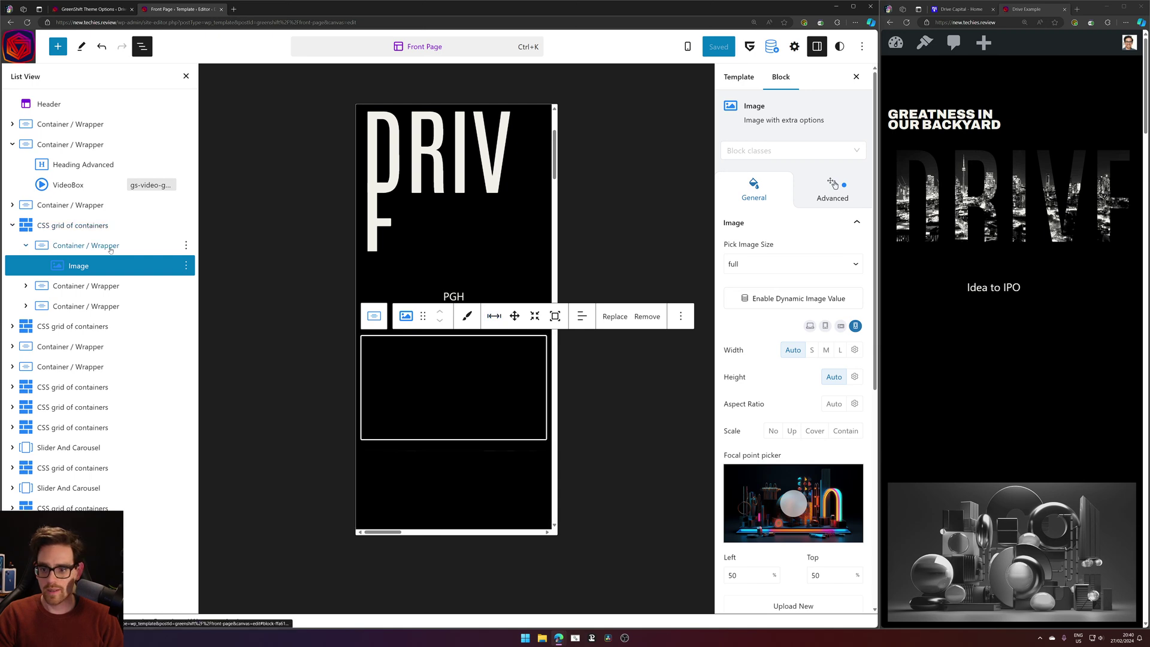
Retype the DRIVE heading's mobile font size as 47 (after trying 6), then preview desktop.
left_click(83, 165)
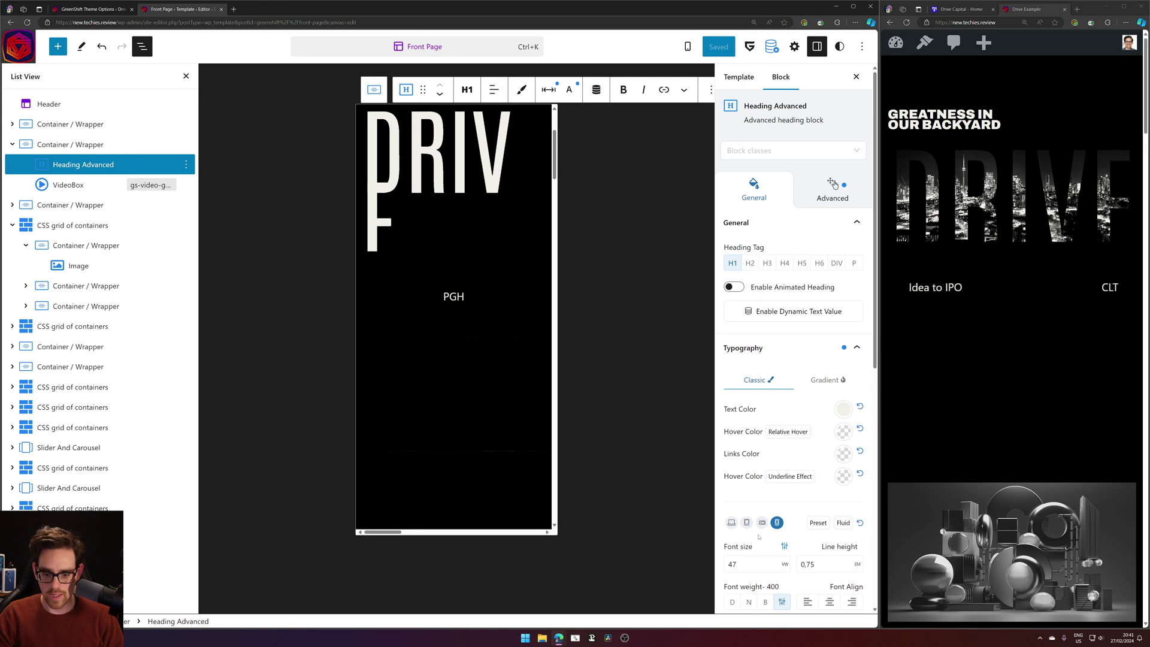
scroll(751, 520, "down", 3)
double_click(745, 399)
key("BackSpace")
type("6")
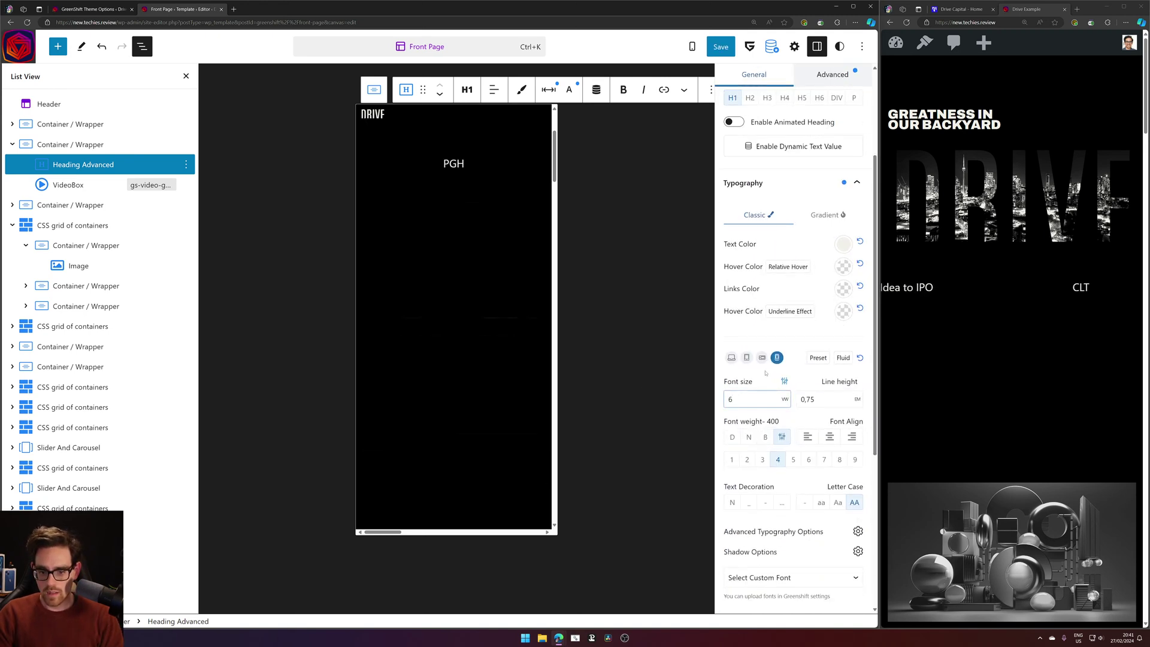
key("BackSpace")
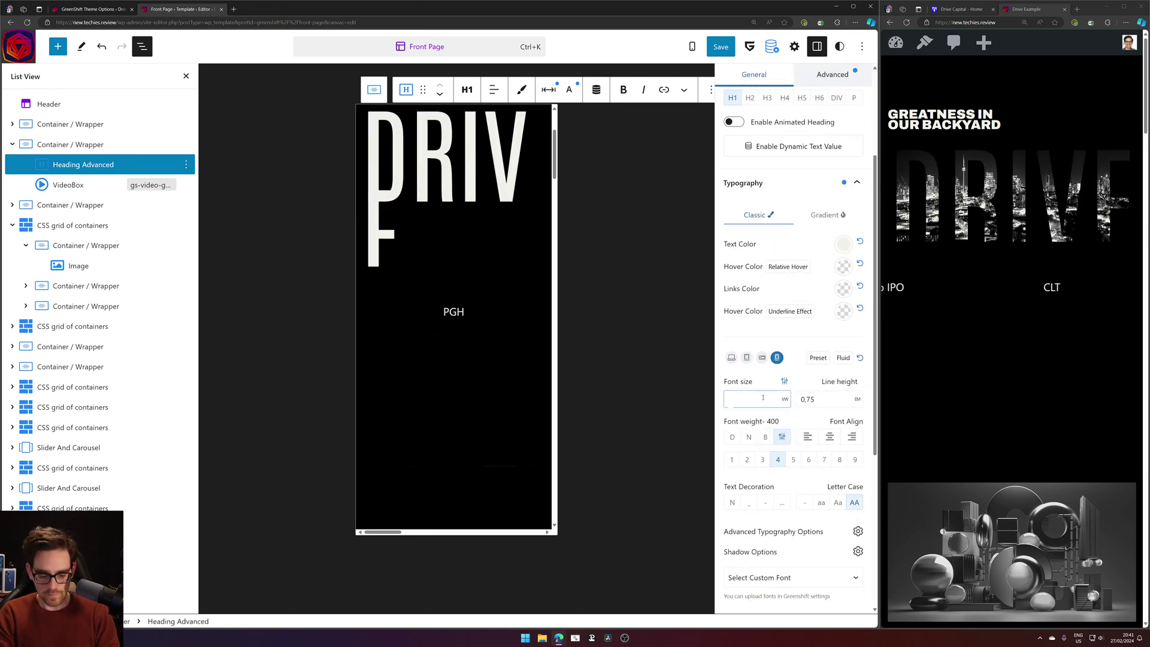
type("47")
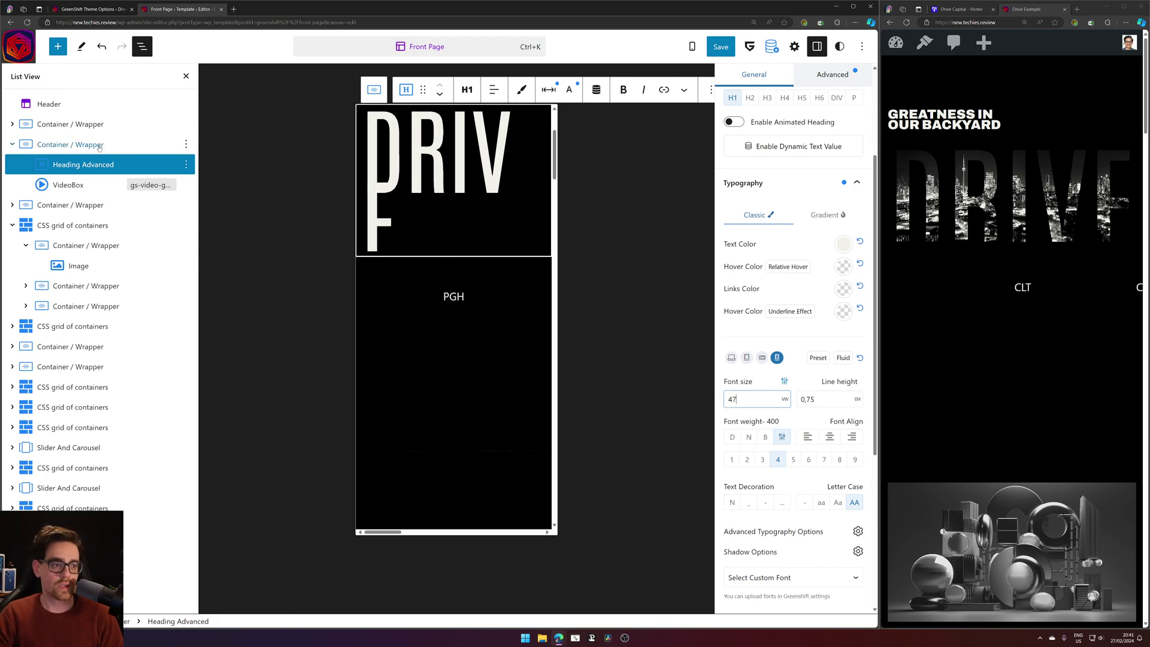
left_click(732, 358)
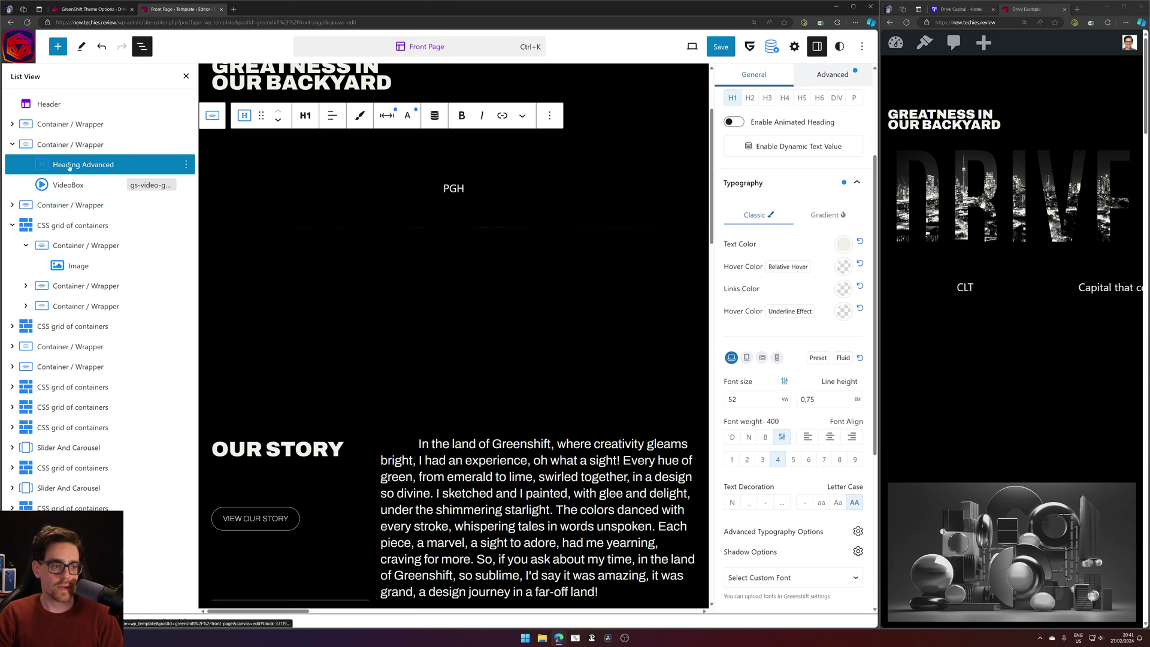
Make the DRIVE heading's desktop position Relative and save the Front Page template.
scroll(845, 252, "up", 3)
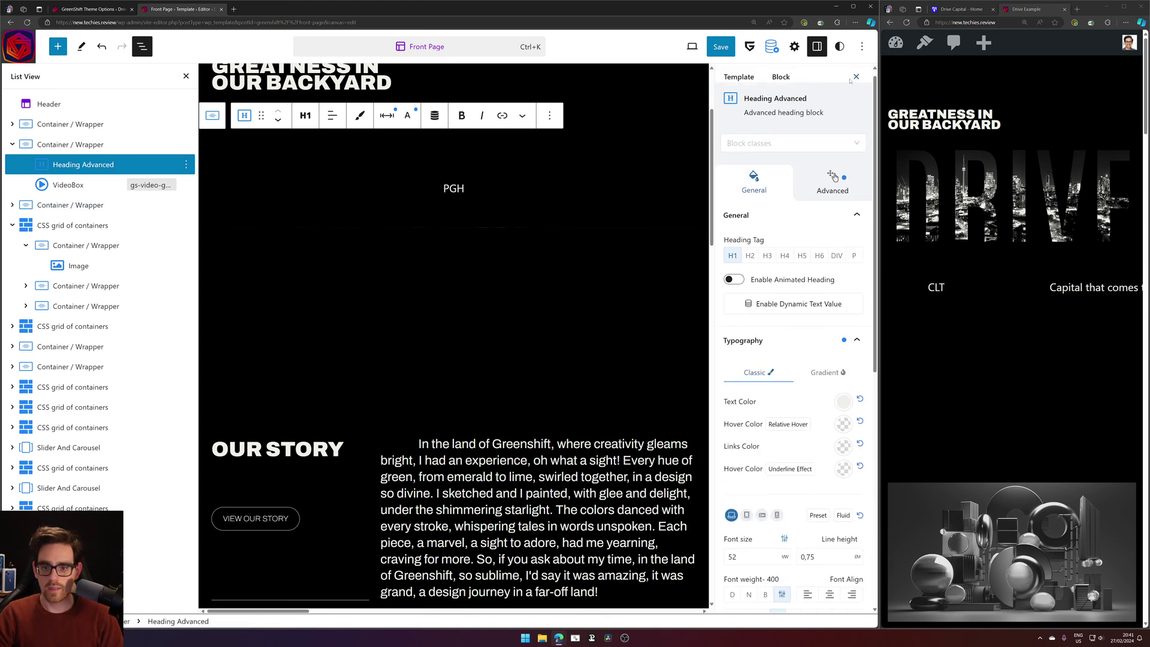
left_click(847, 202)
scroll(820, 360, "down", 3)
left_click(801, 486)
scroll(794, 467, "down", 5)
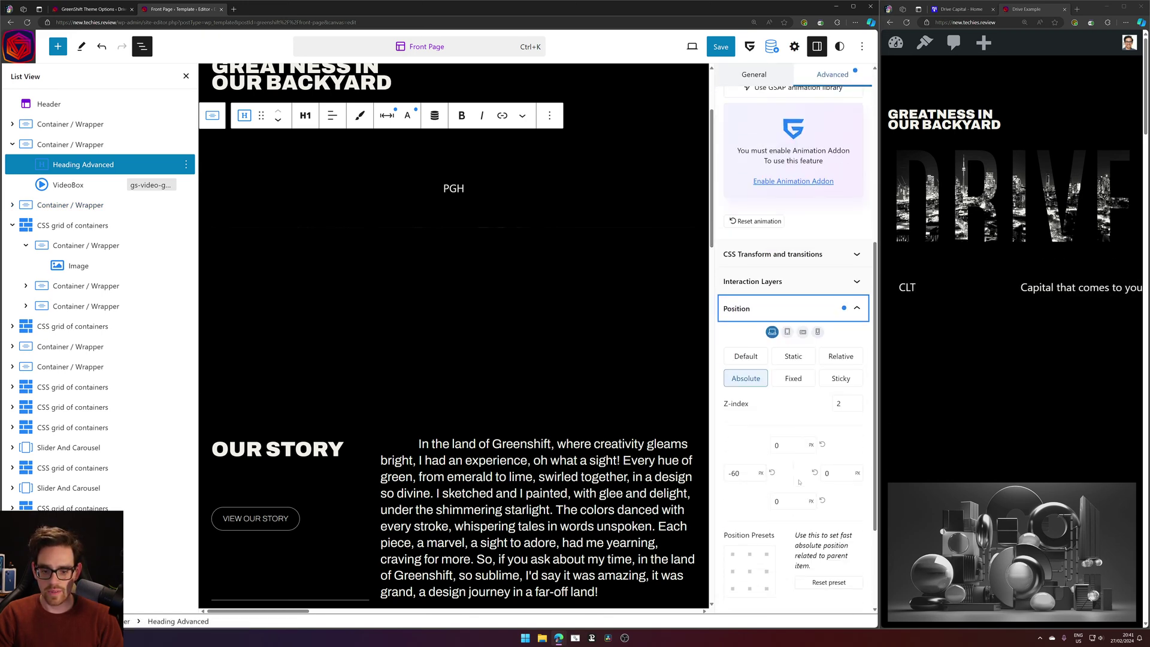
left_click(834, 219)
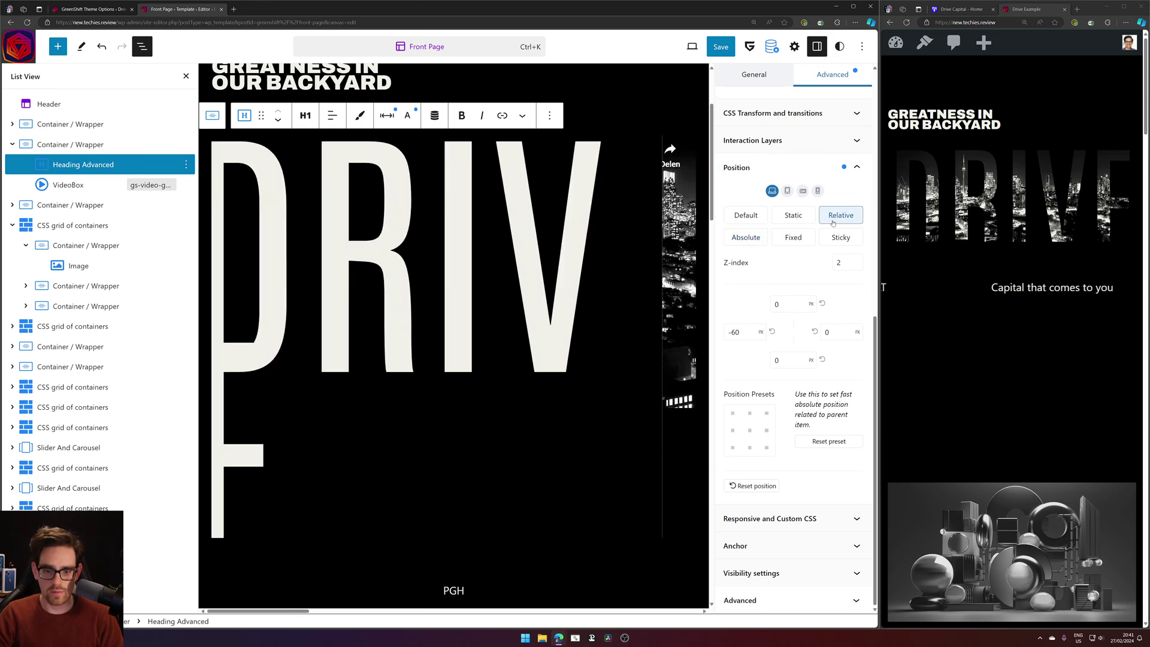
left_click(720, 47)
left_click(765, 44)
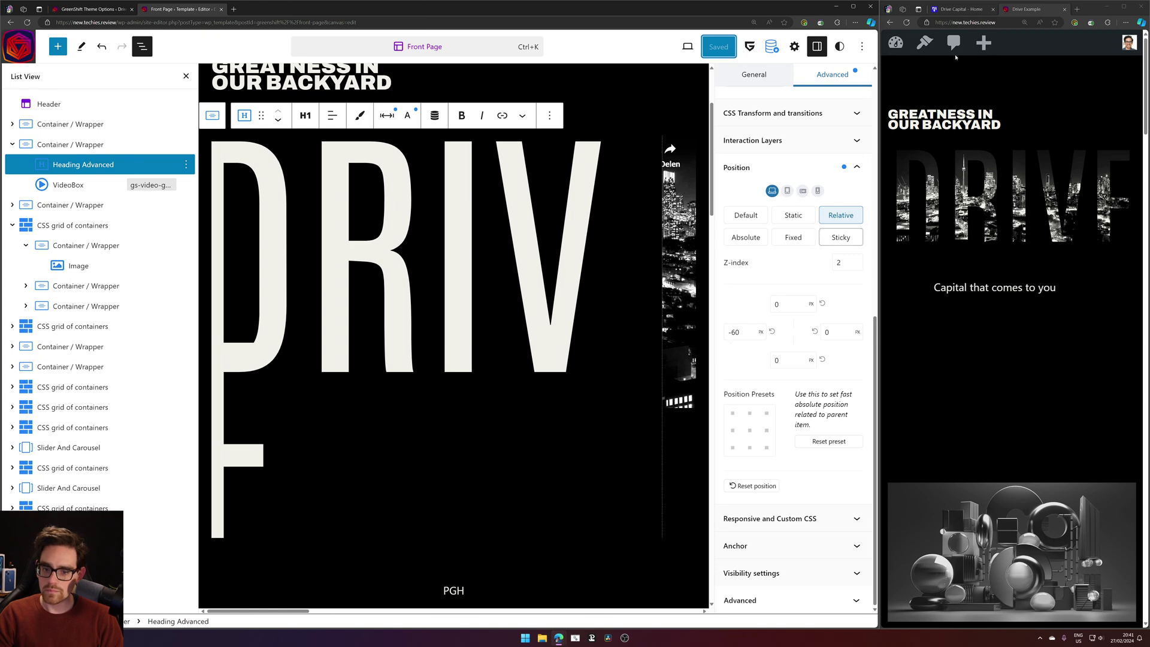
Reload the live site and maximise its window.
left_click(906, 23)
left_click(906, 23)
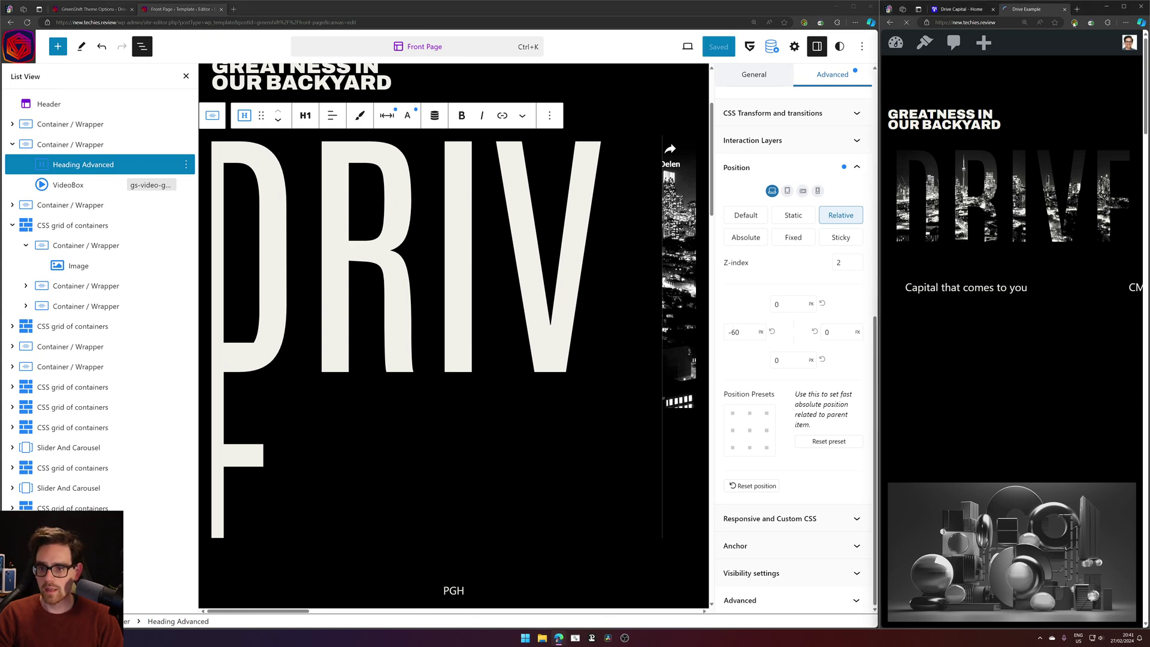
left_click(1124, 6)
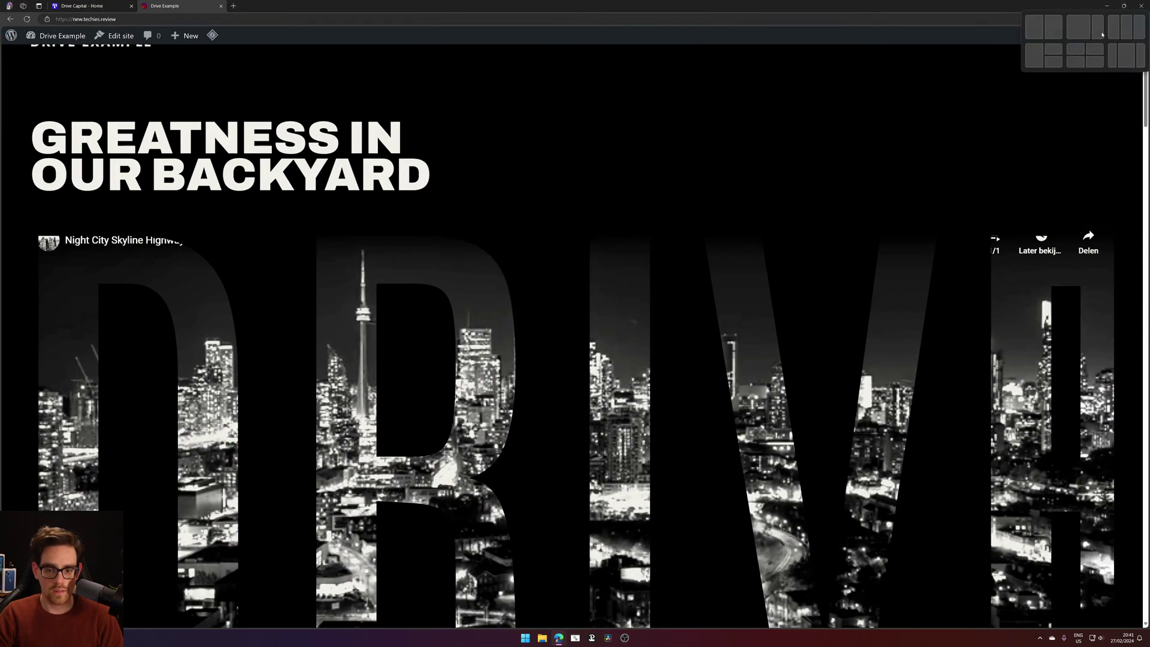
Scroll through the live Drive Example page to inspect the DRIVE video hero, then minimise it.
scroll(572, 336, "down", 2)
scroll(573, 335, "up", 1)
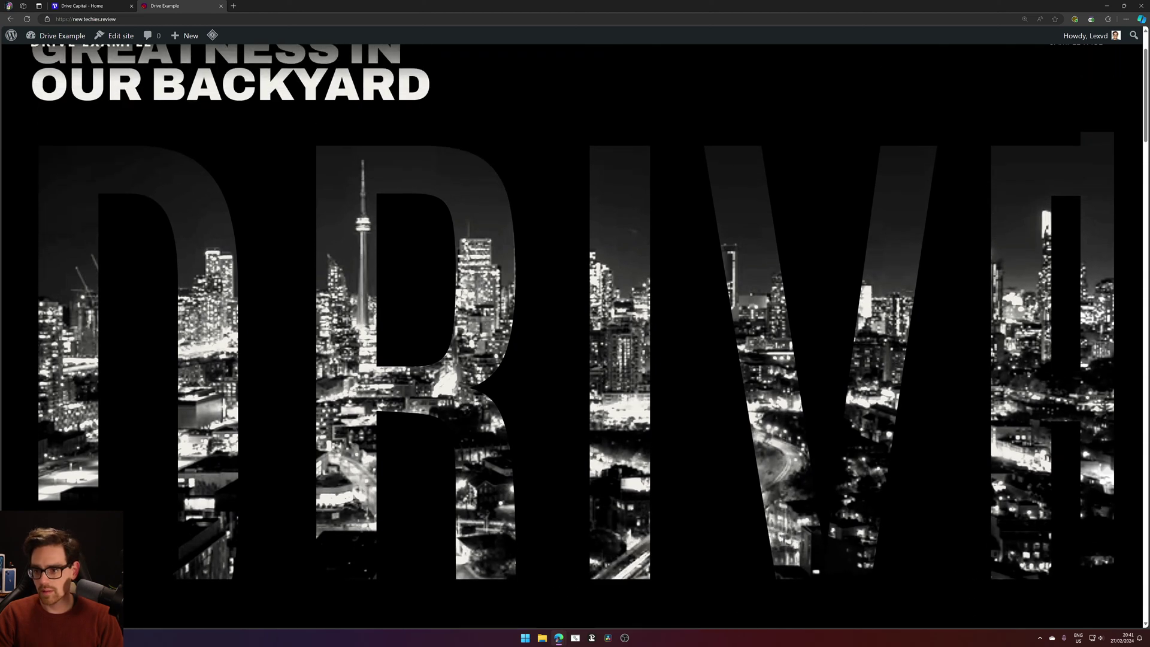
scroll(1048, 310, "down", 1)
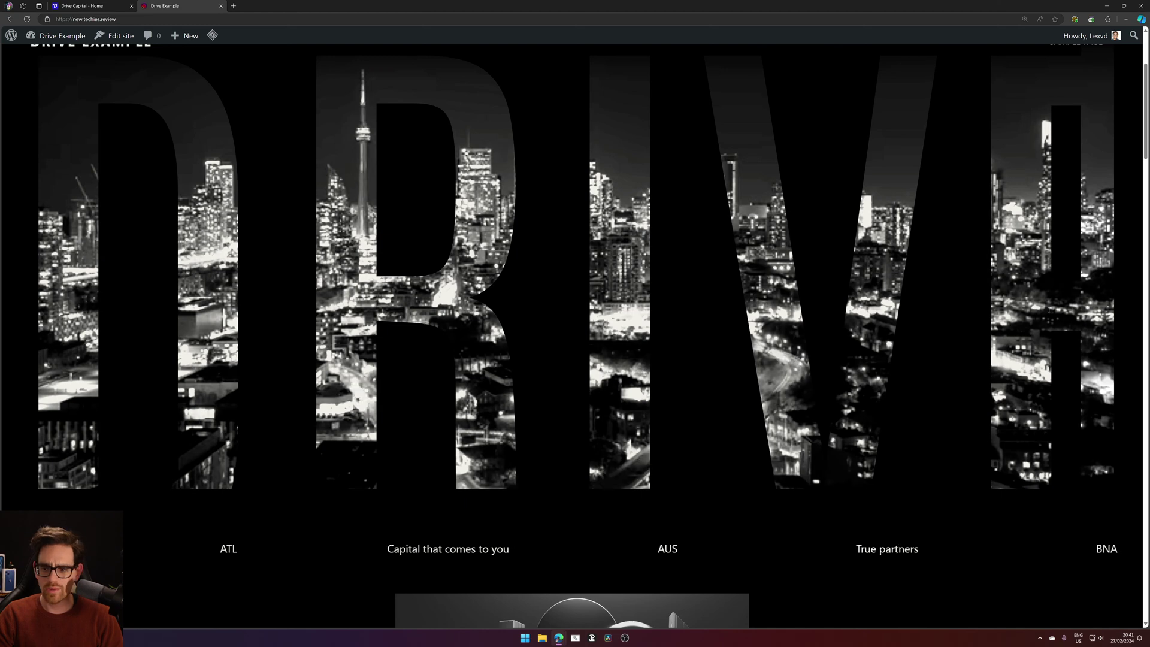
scroll(1076, 133, "up", 1)
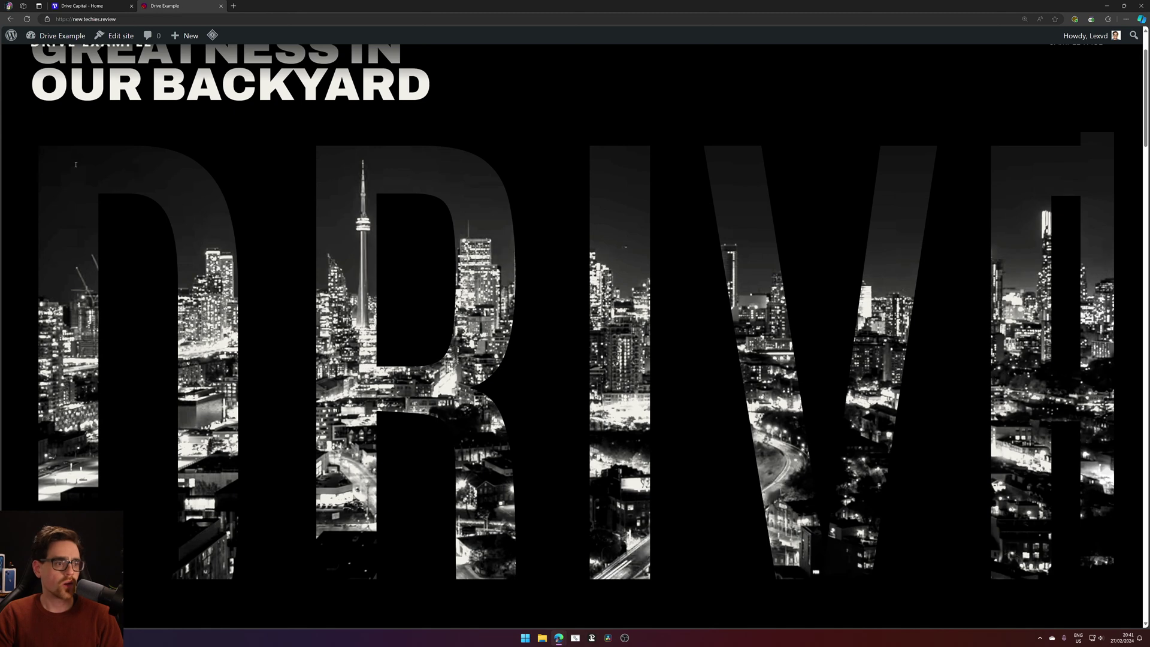
scroll(76, 164, "up", 2)
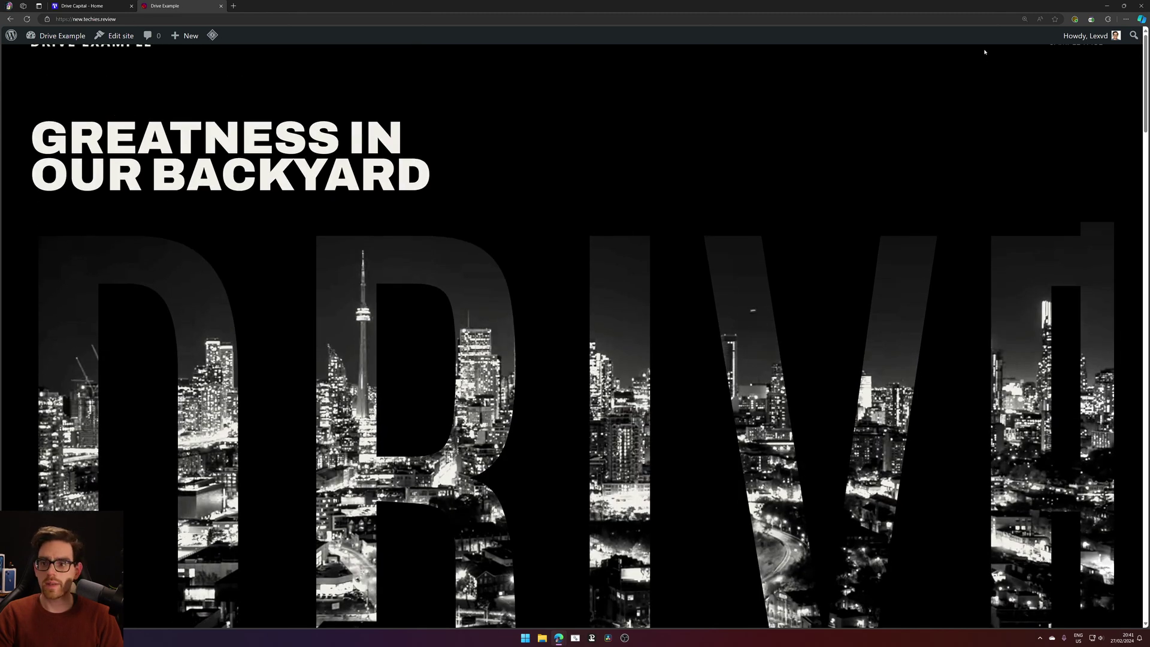
left_click(1106, 6)
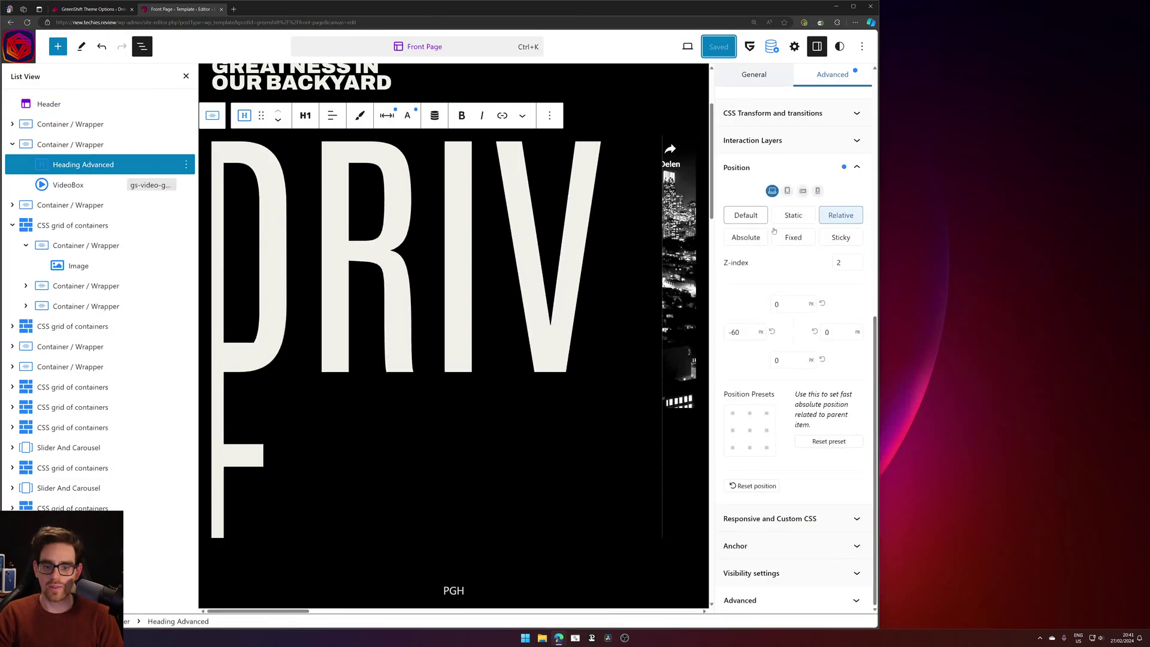
Reset the DRIVE heading's Position left offset from -60 to 0.
left_click(390, 123)
left_click(391, 125)
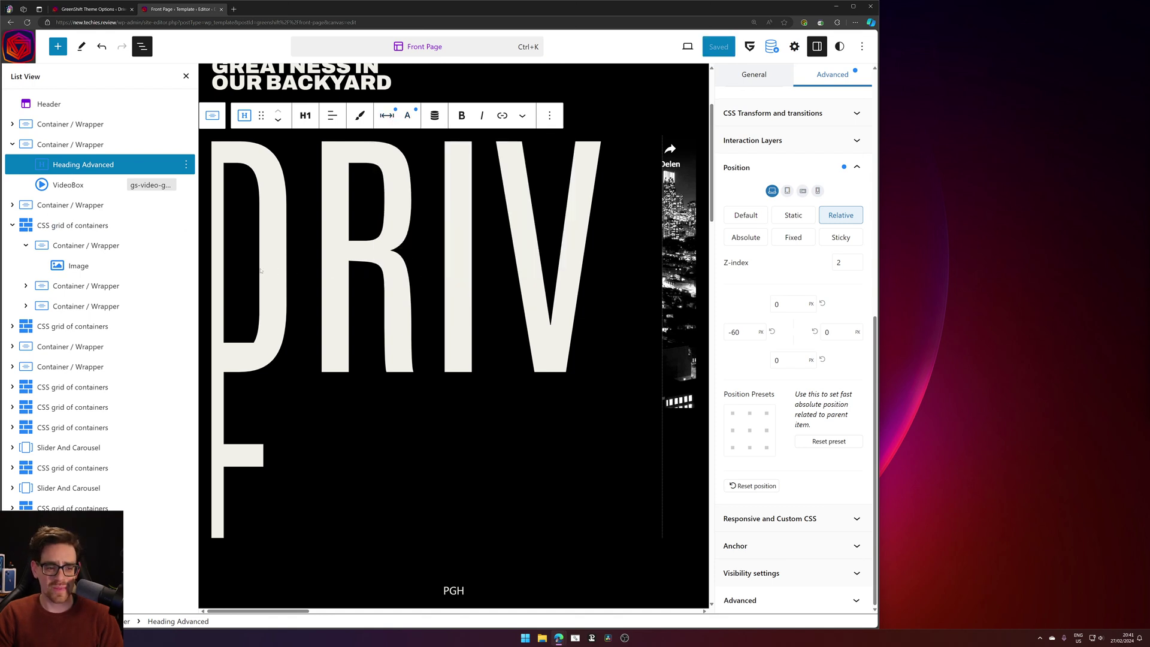
key("ctrl+a")
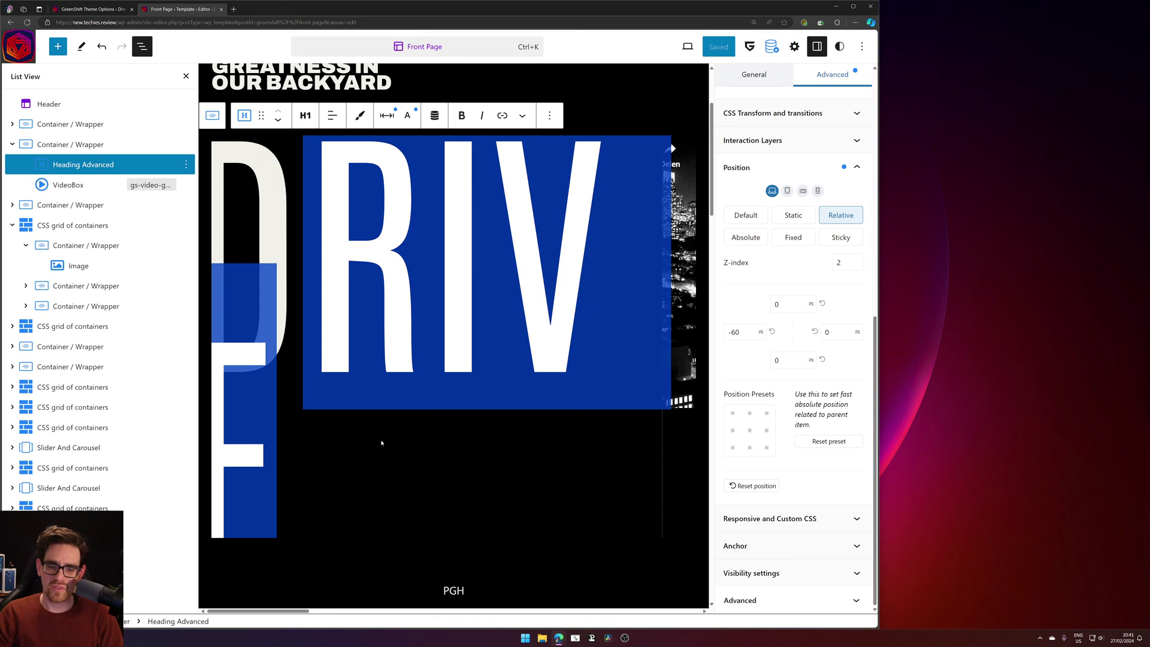
double_click(736, 333)
key("BackSpace")
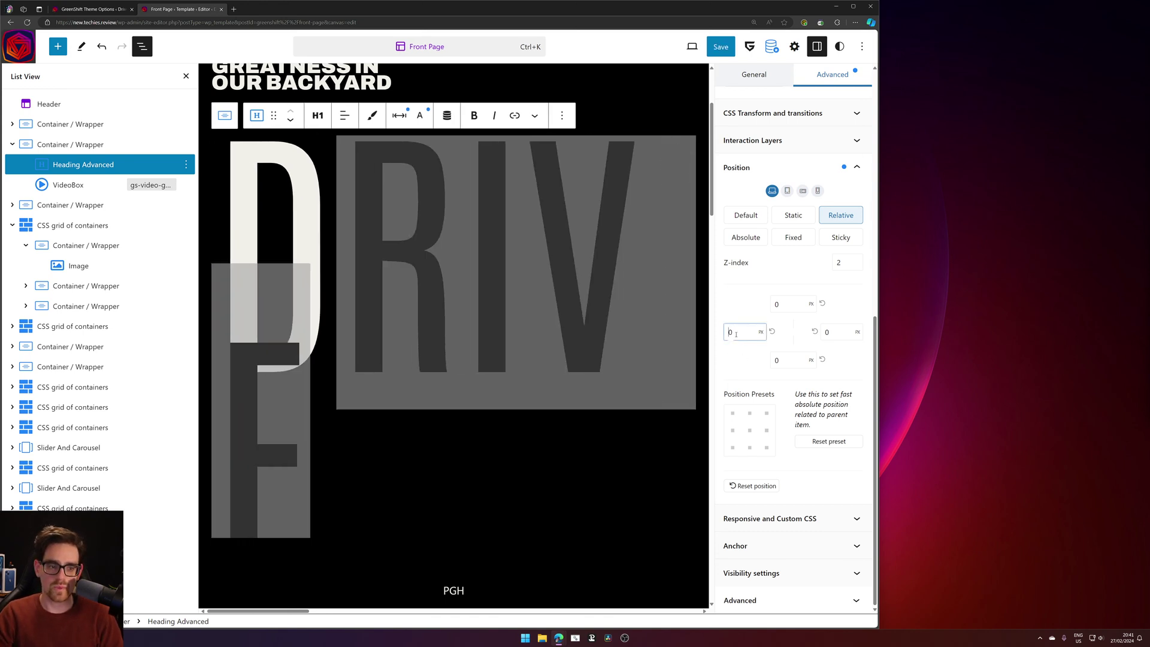
Save the Front Page template and bring up the live site window.
left_click(721, 46)
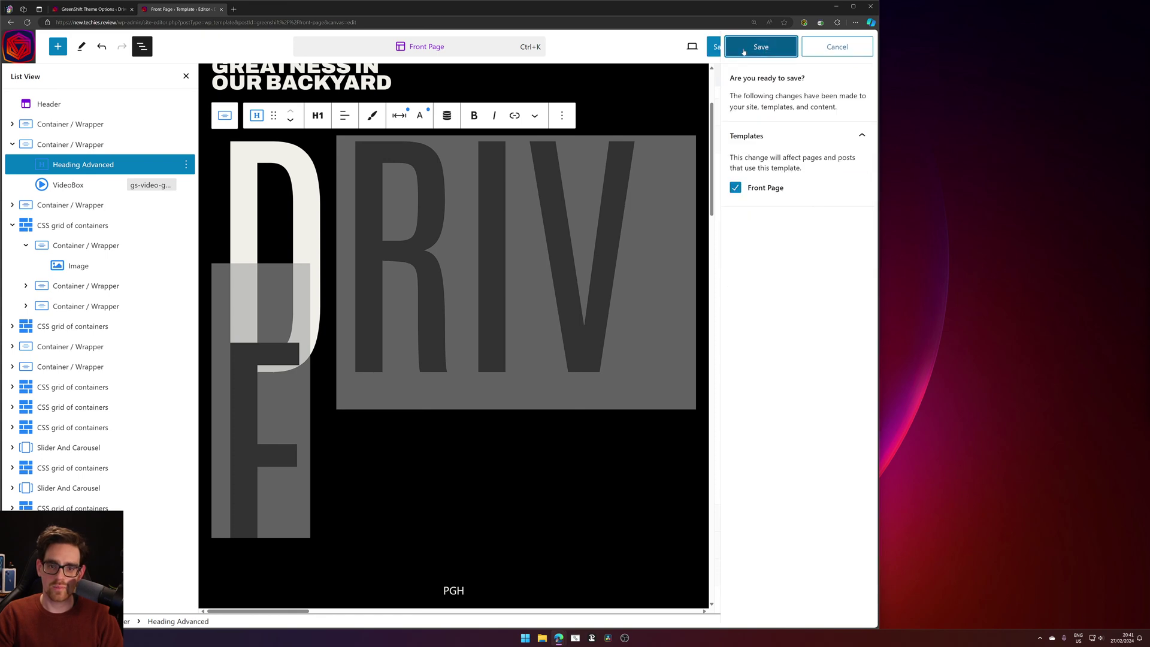
left_click(829, 45)
mouse_move(557, 635)
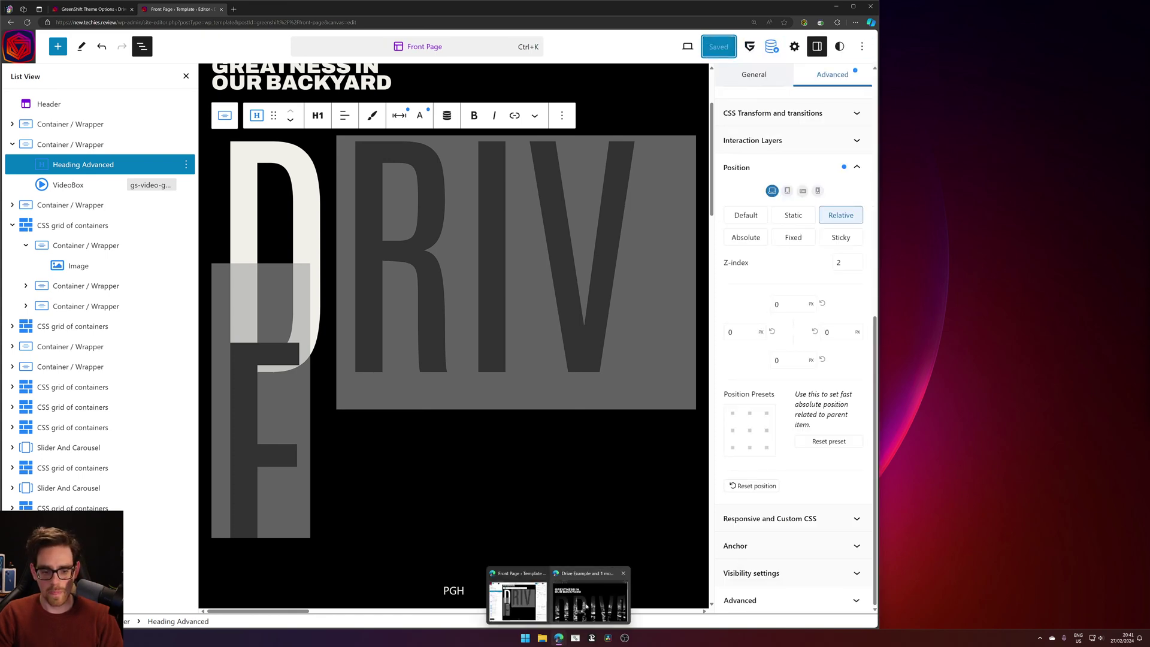
left_click(593, 578)
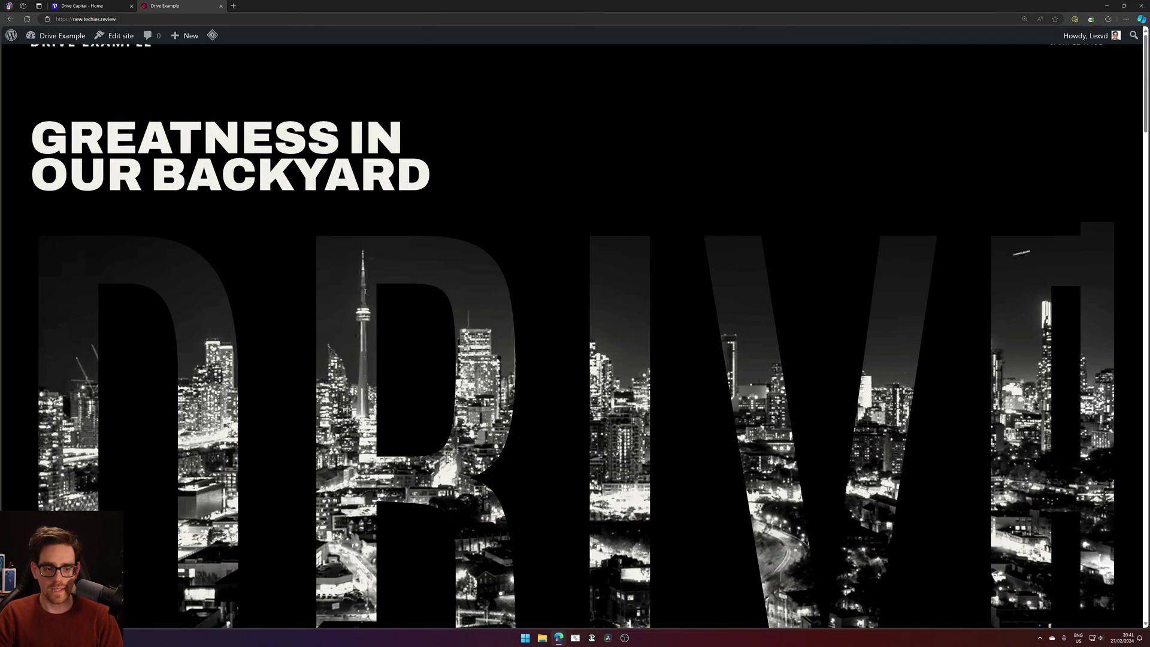
Reload Drive Example, compare it with the Drive Capital tab, and return to the editor.
left_click(28, 19)
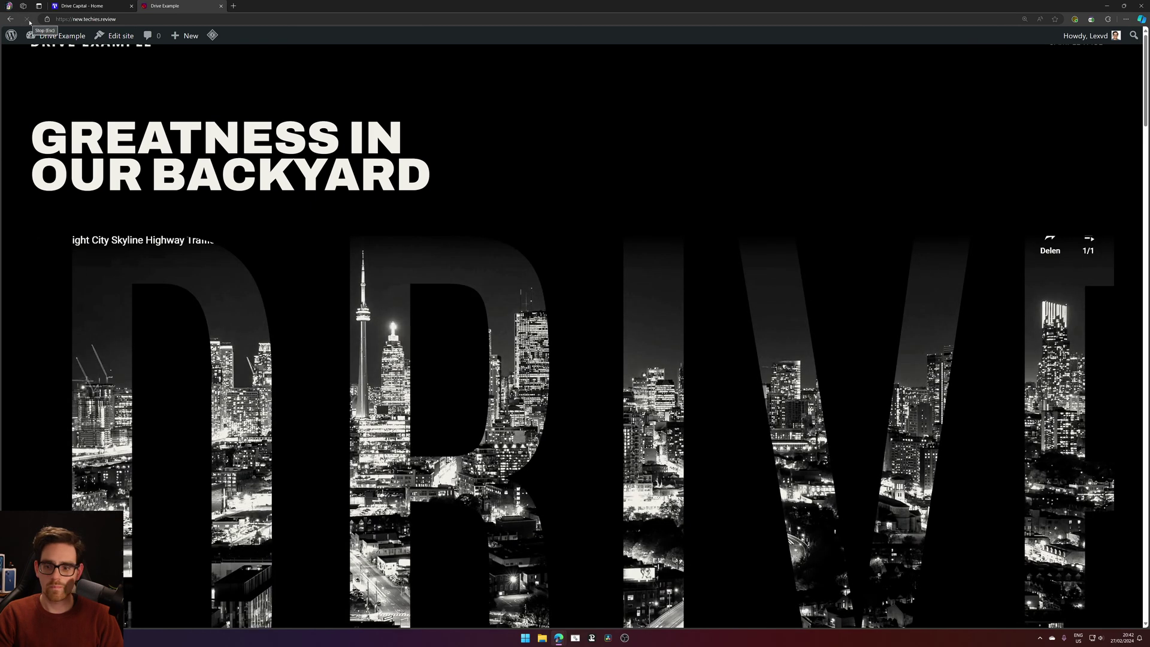
scroll(657, 248, "down", 1)
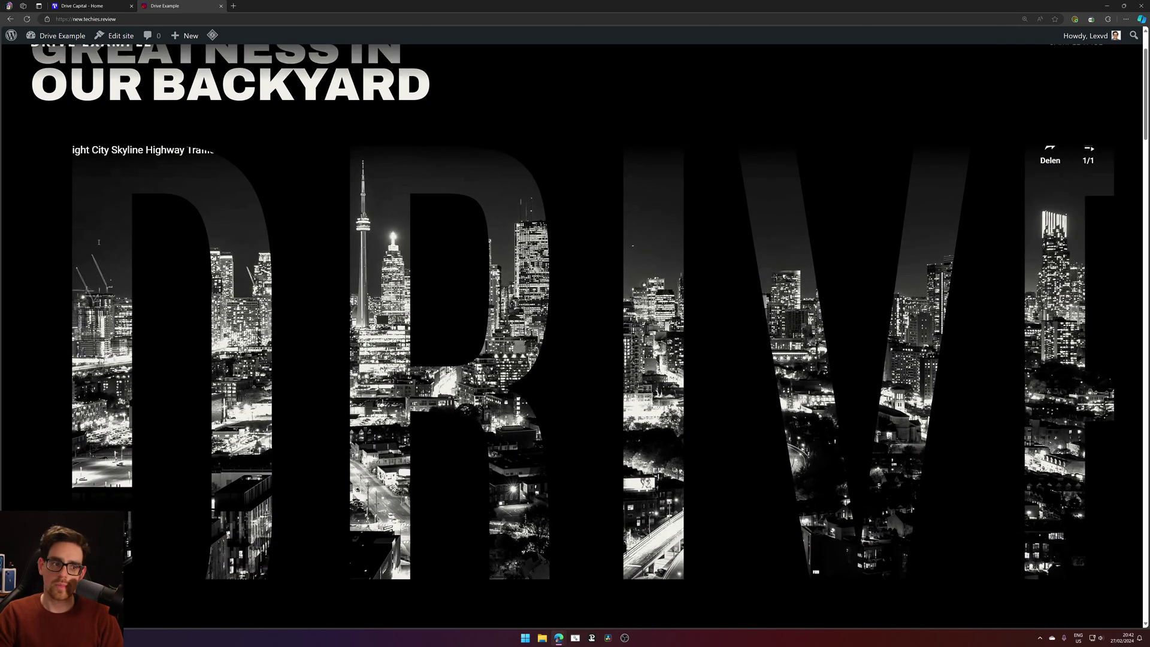
key("ctrl+shift+Tab")
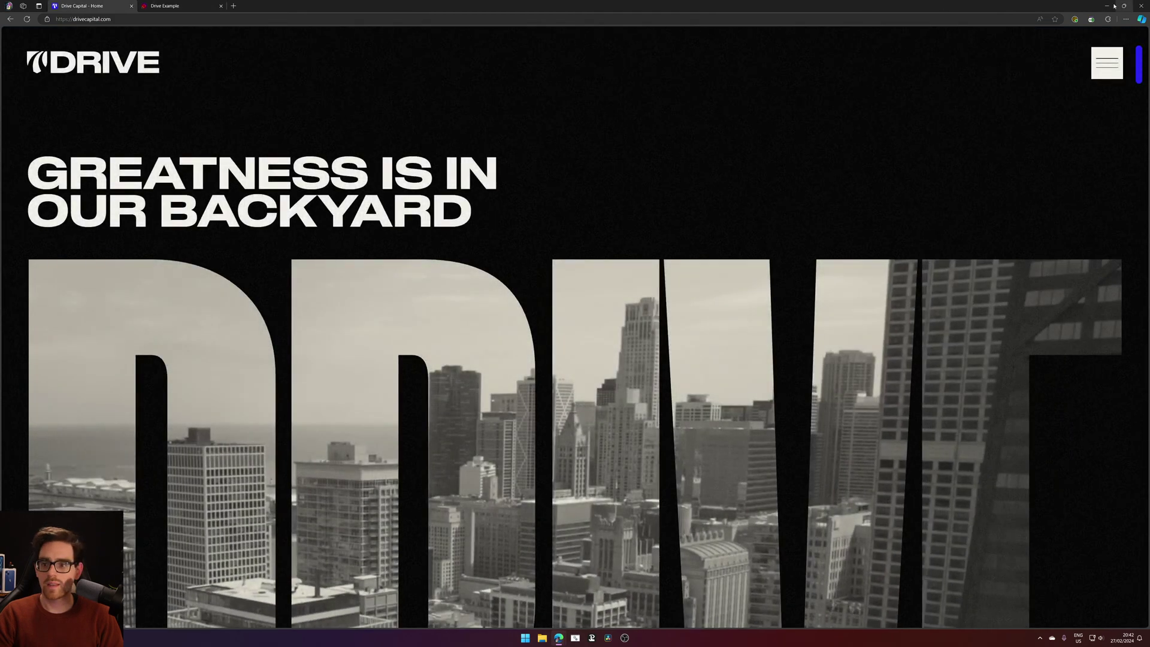
key("alt+Tab")
left_click(89, 165)
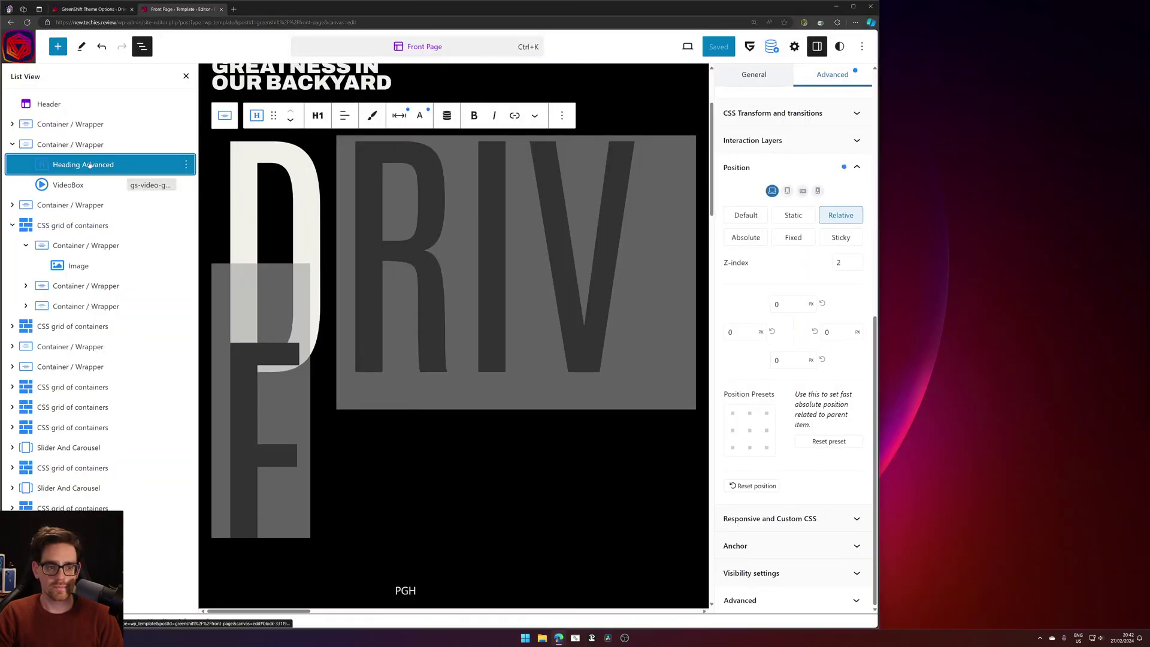
Review the Container / Wrapper and Heading Advanced blocks in List View, then start a blank tab.
left_click(82, 146)
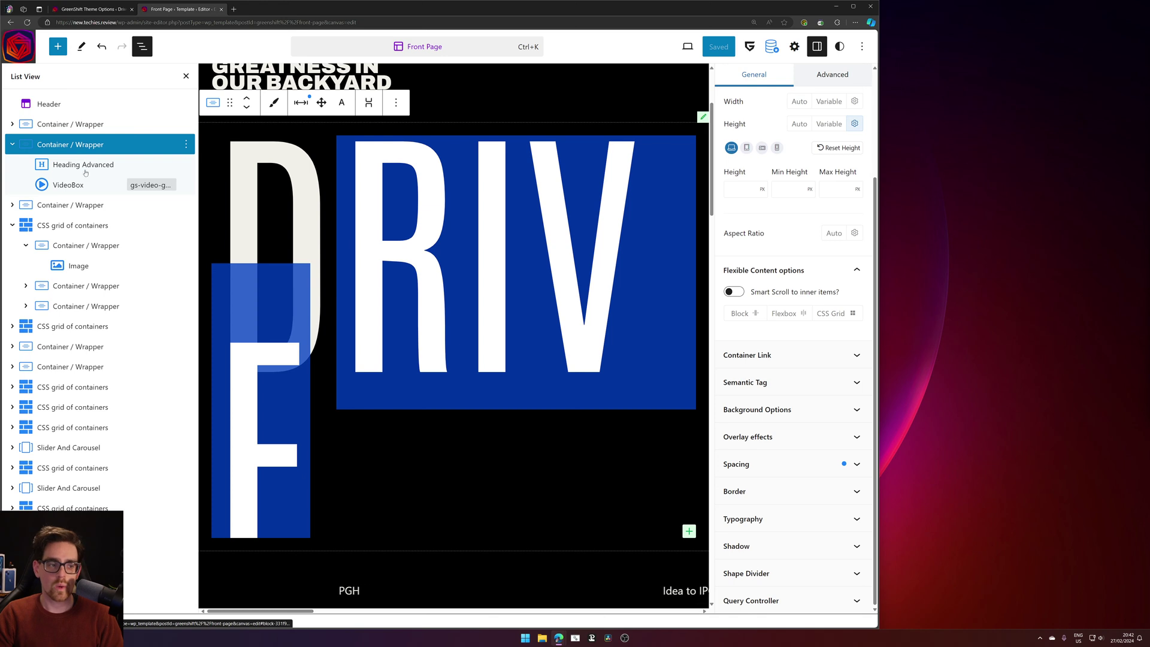
left_click(86, 168)
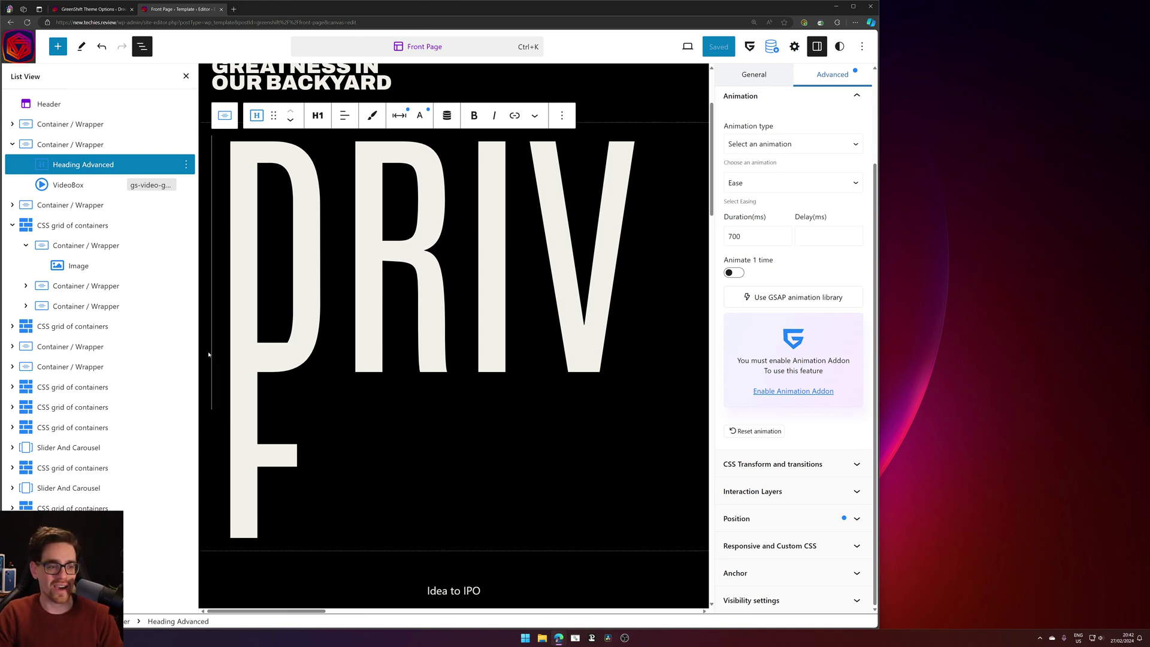
left_click(235, 9)
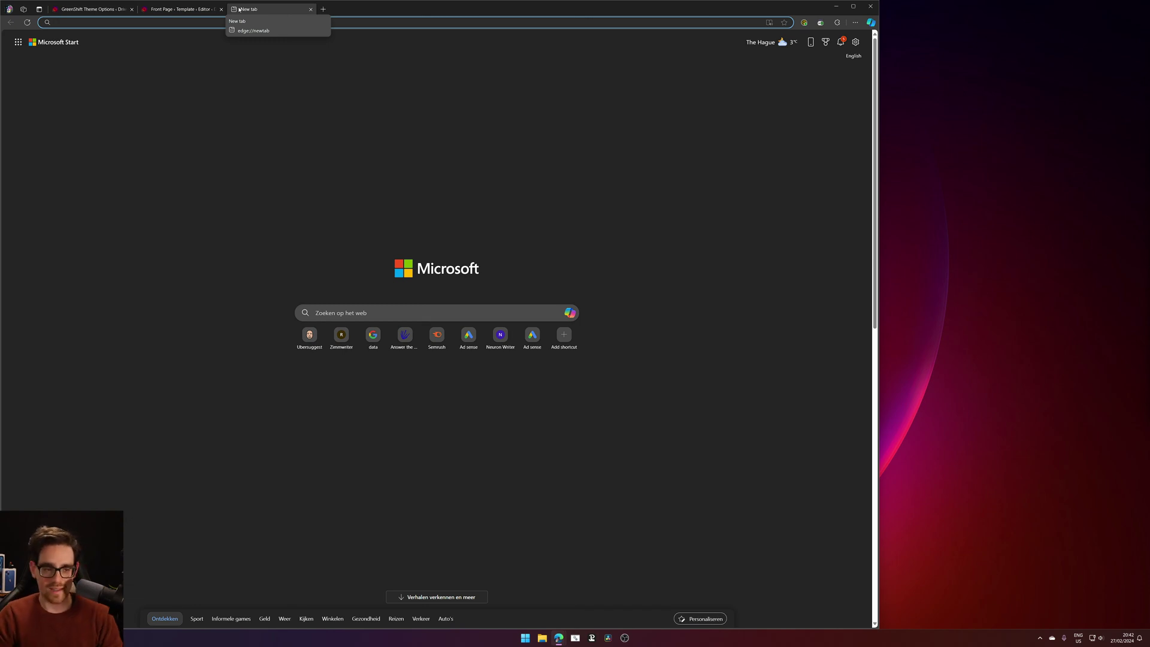
Close the blank tab and restore the Drive Capital homepage as a narrow window beside the editor.
middle_click(240, 9)
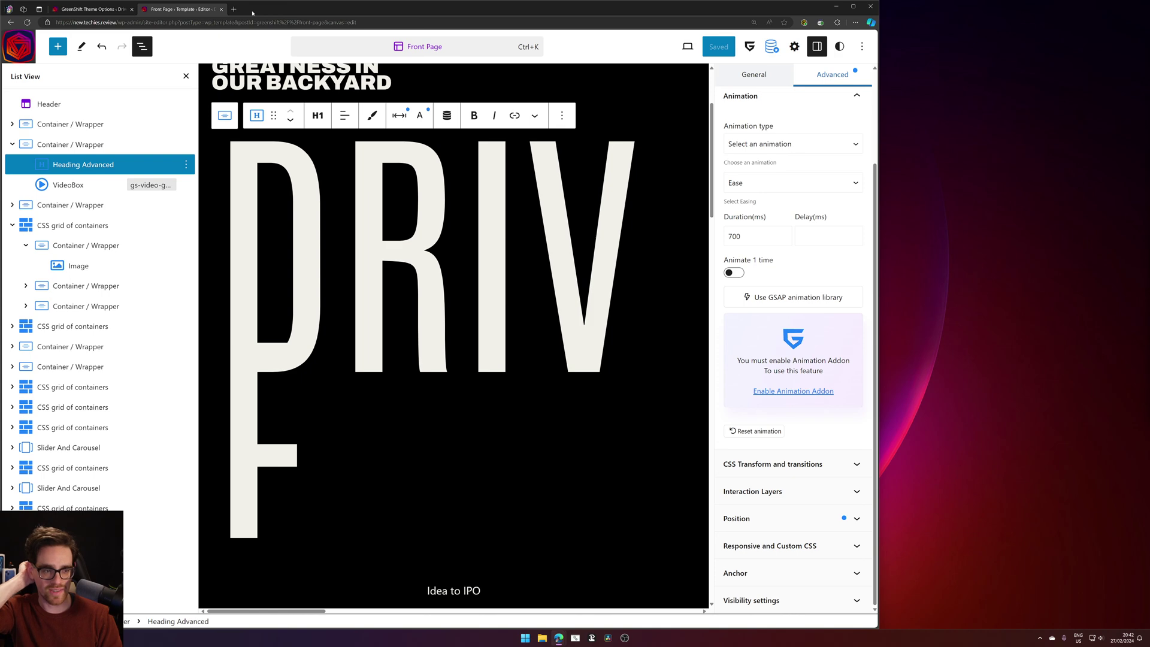
mouse_move(559, 637)
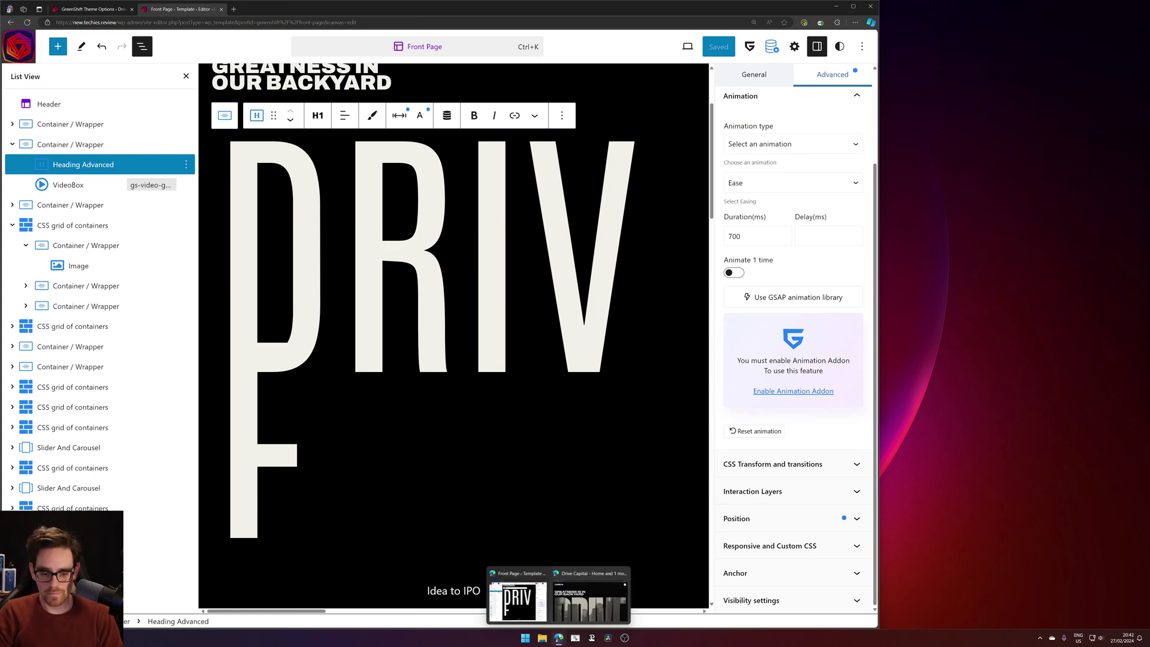
left_click(590, 614)
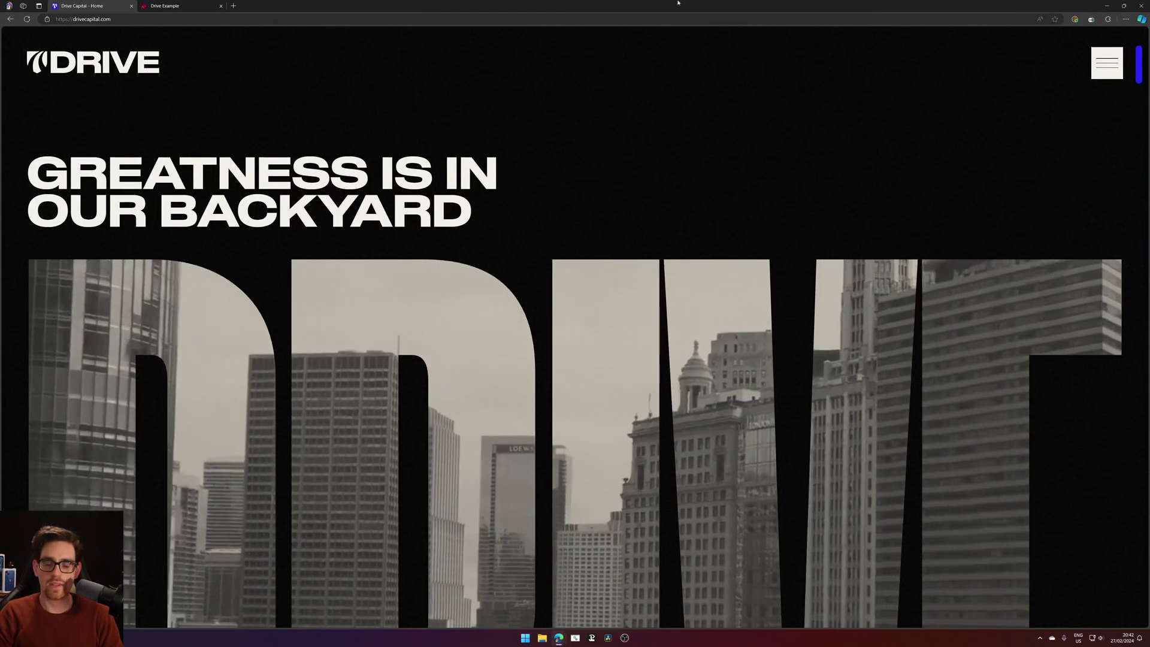
double_click(677, 3)
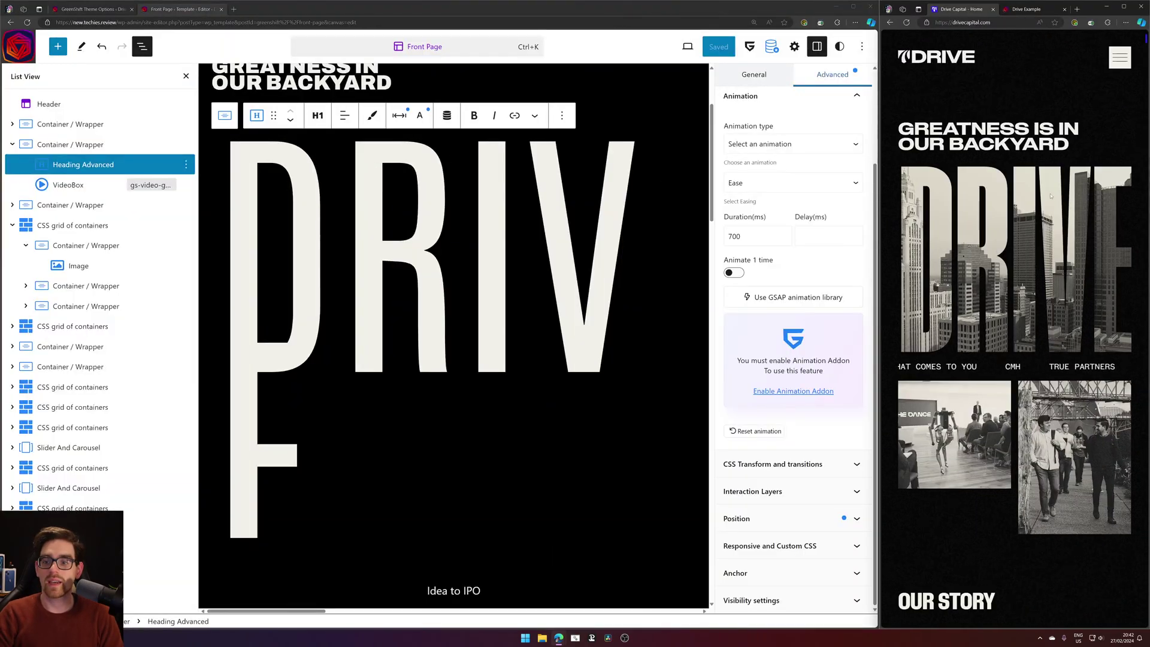
Reload Drive Example in the side window, then pull Drive Capital out into its own window.
left_click(1027, 9)
left_click_drag(1030, 10, 959, 10)
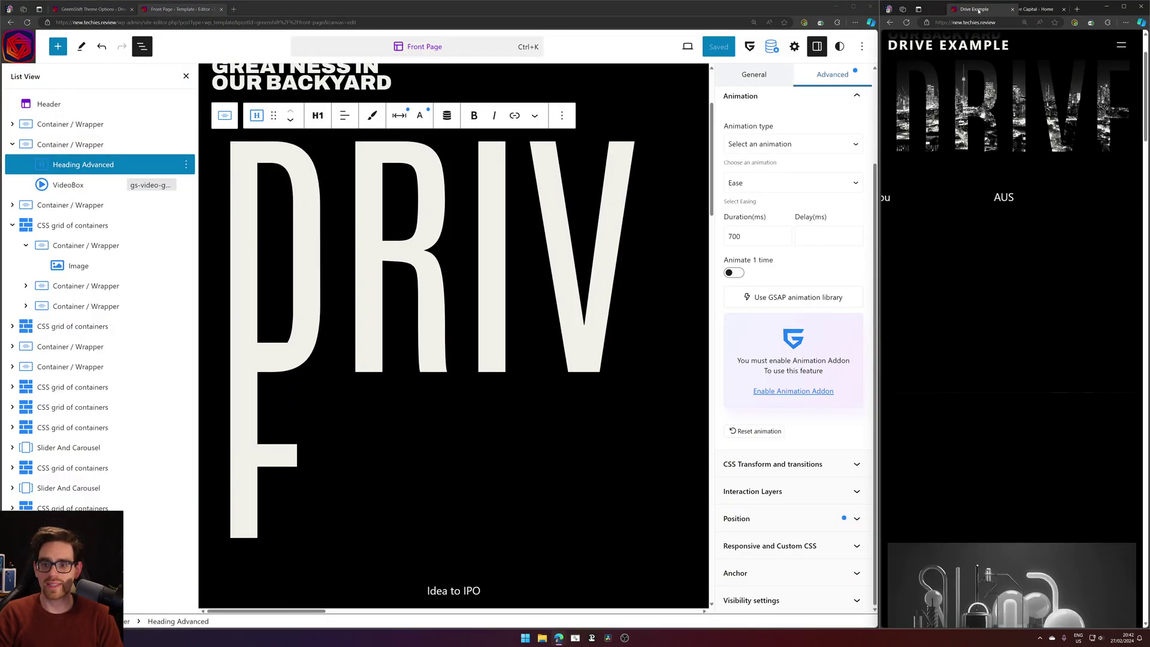
left_click(906, 22)
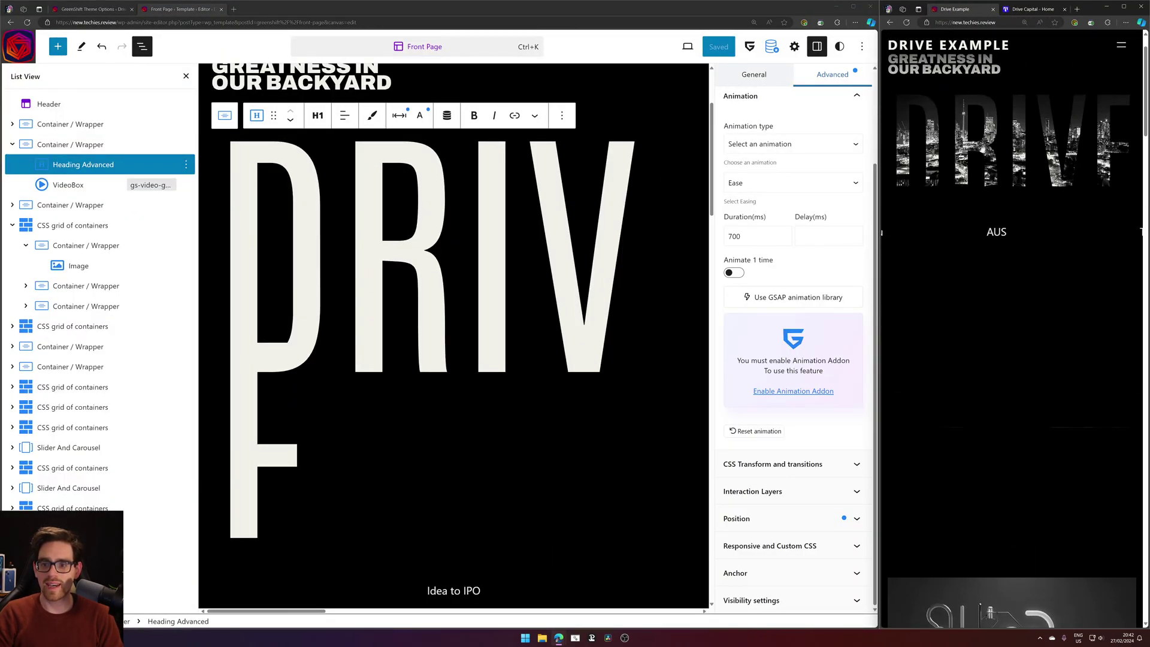
left_click(907, 23)
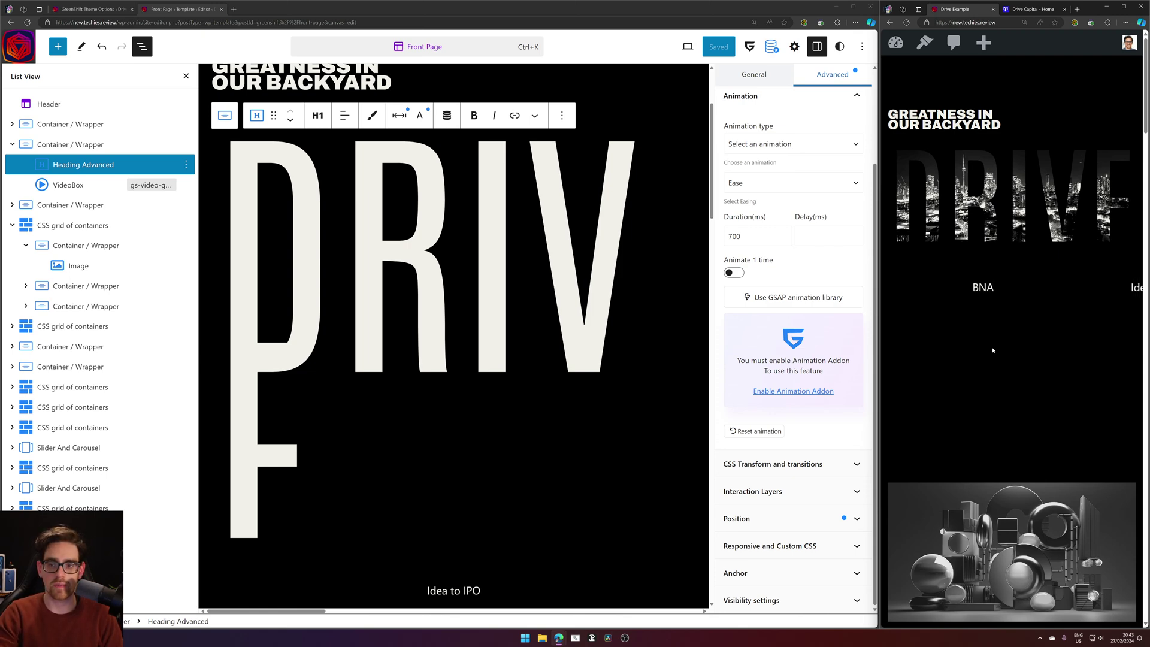
left_click_drag(1033, 9, 593, 104)
Maximise Drive Capital, scroll down to its footer, then snap it back to the right half.
left_click(761, 98)
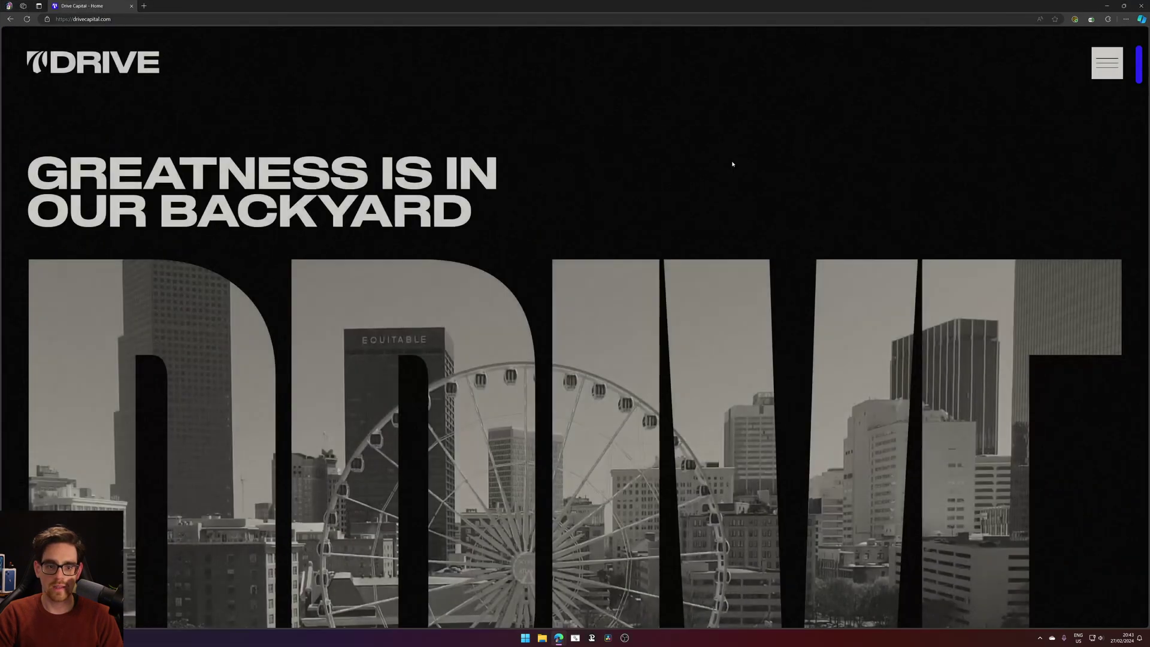
scroll(855, 255, "down", 10)
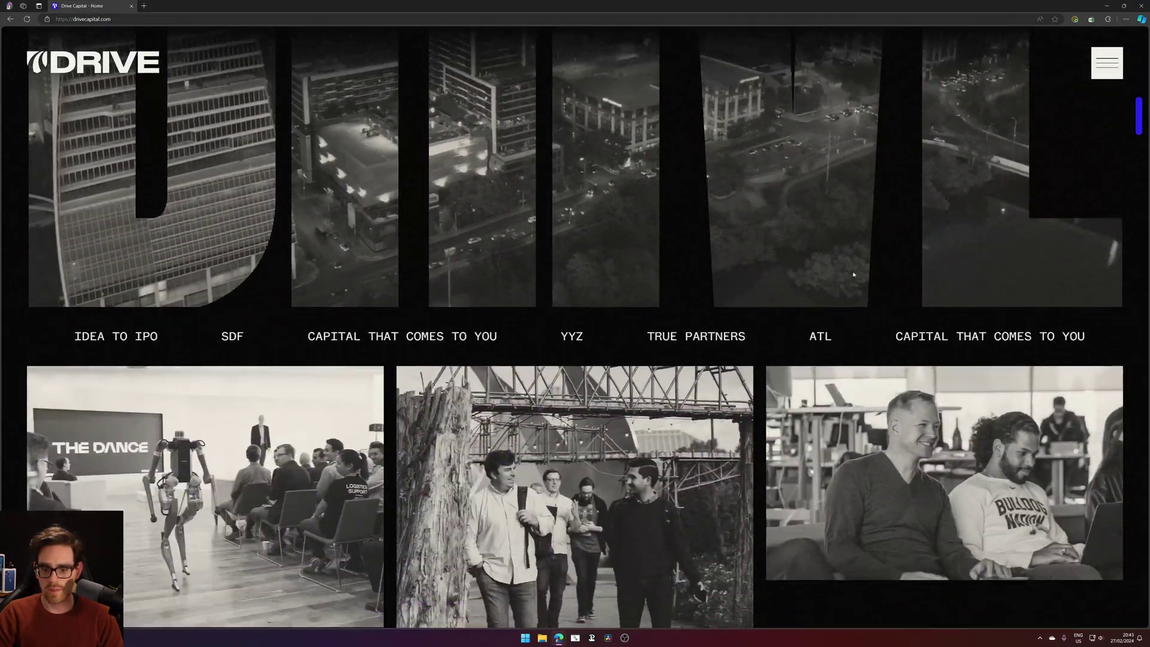
scroll(854, 275, "down", 10)
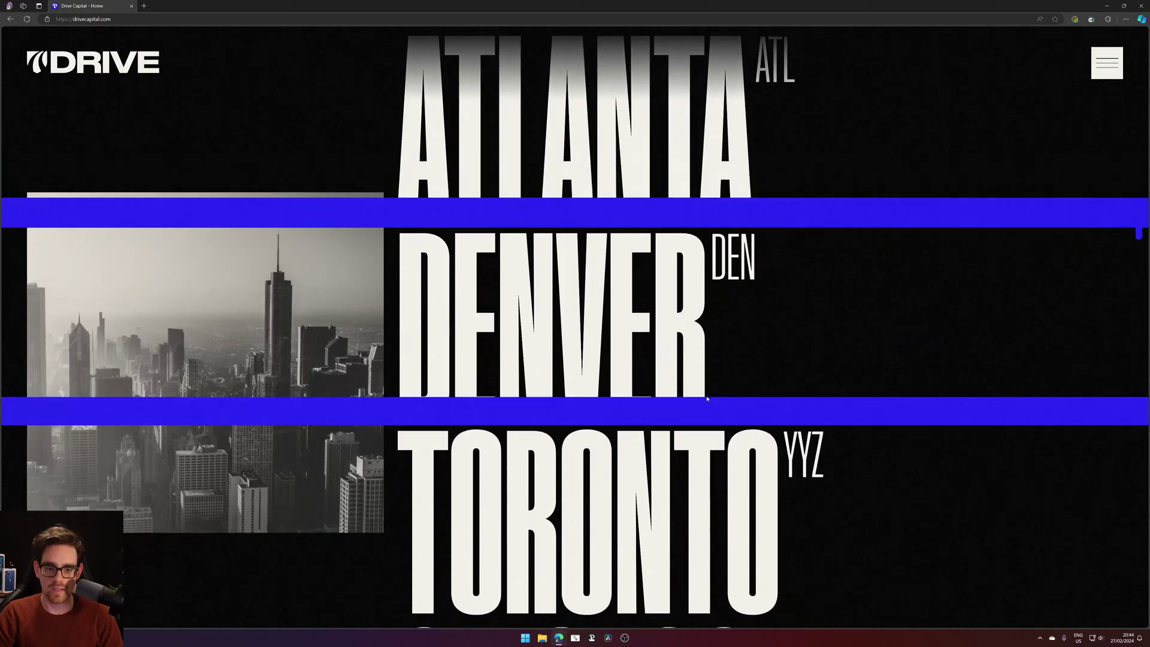
scroll(707, 337, "down", 10)
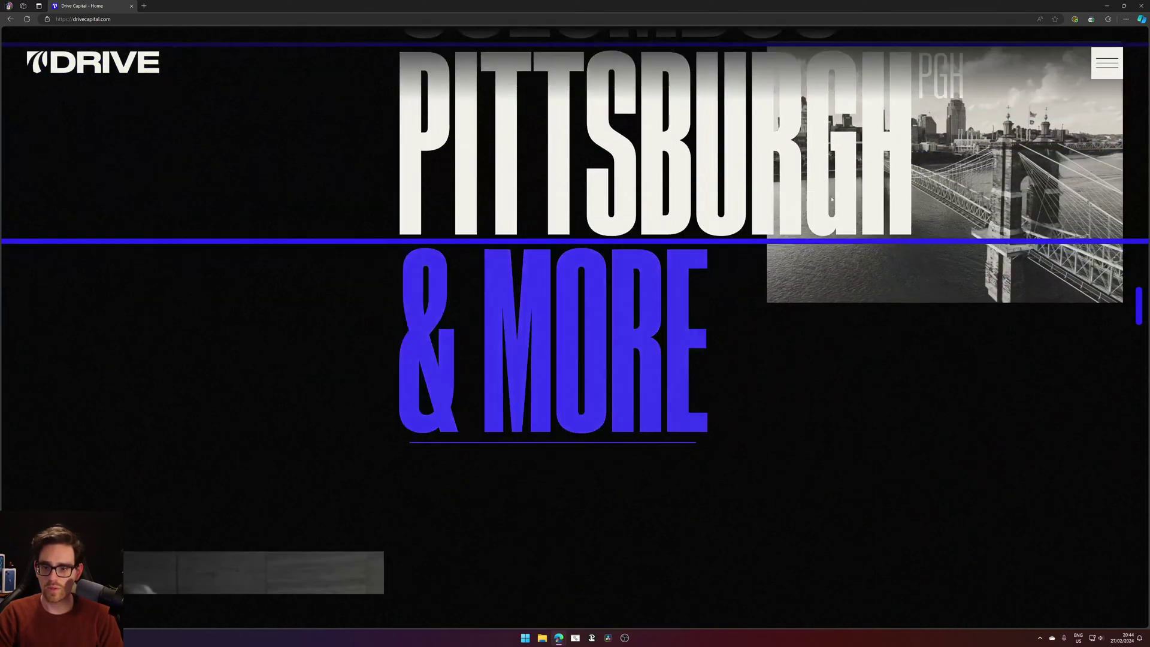
scroll(859, 330, "down", 10)
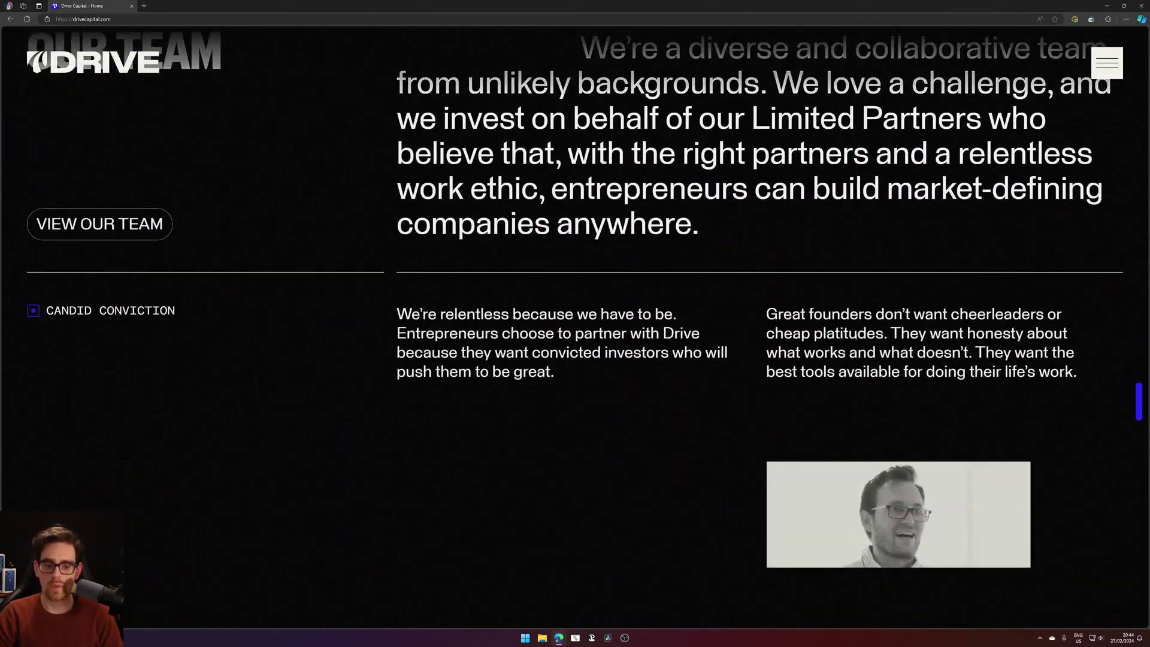
scroll(859, 337, "down", 10)
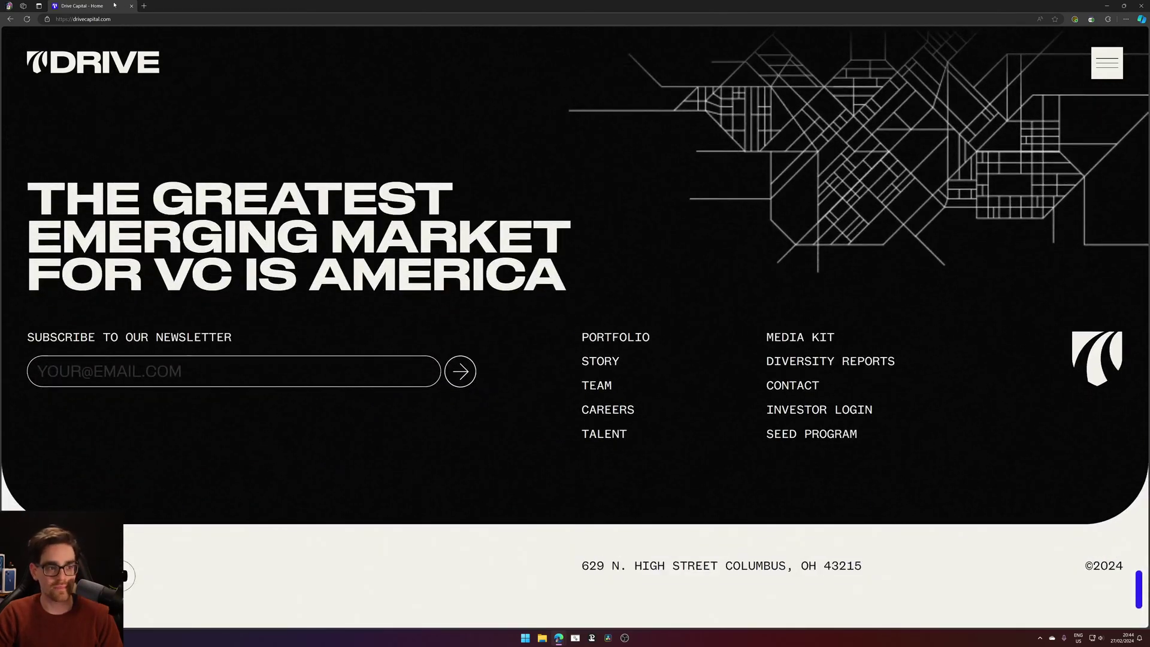
left_click_drag(82, 5, 1025, 7)
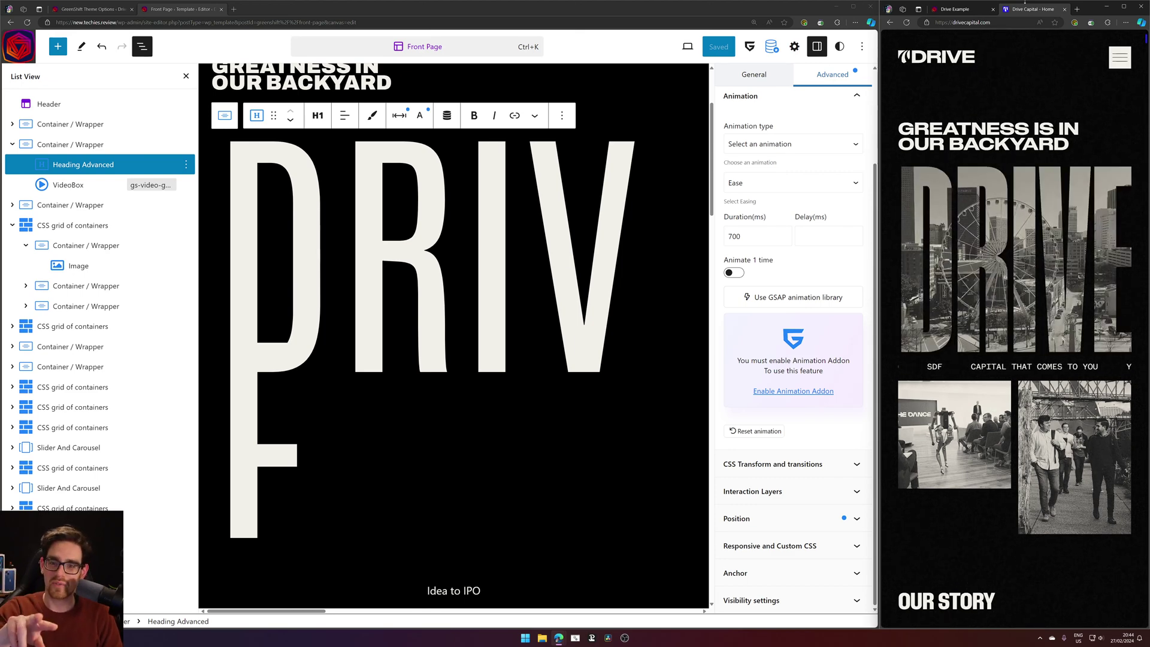
Reload Drive Example in the phone-width side window to check the city-filled mobile DRIVE hero.
left_click(972, 9)
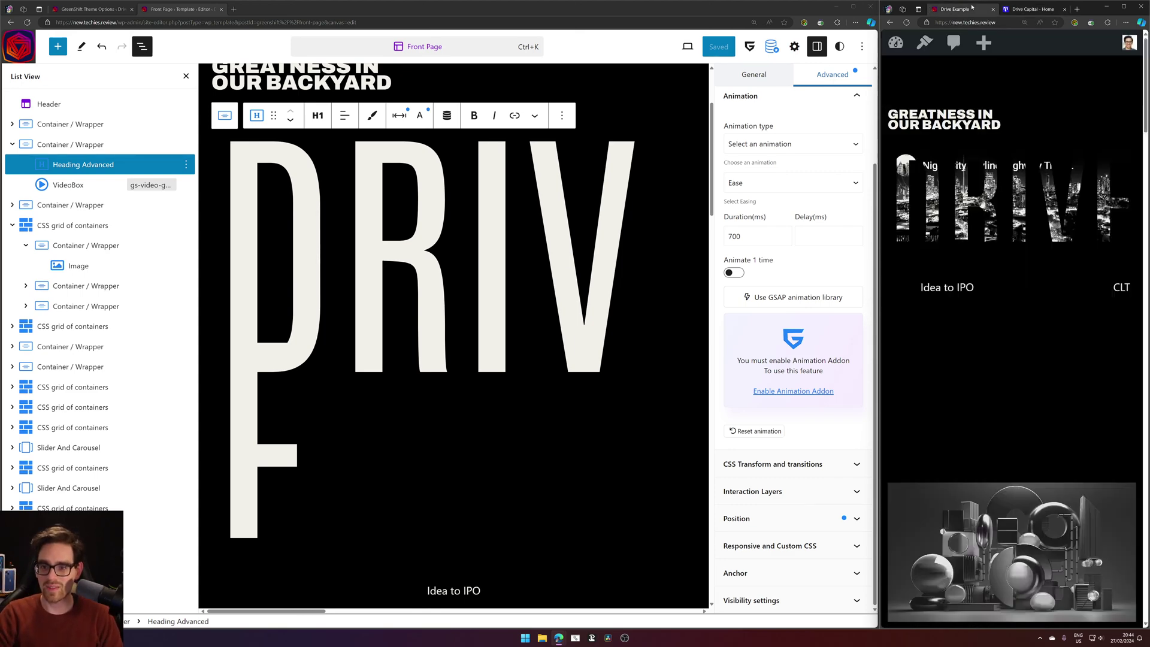
left_click(907, 22)
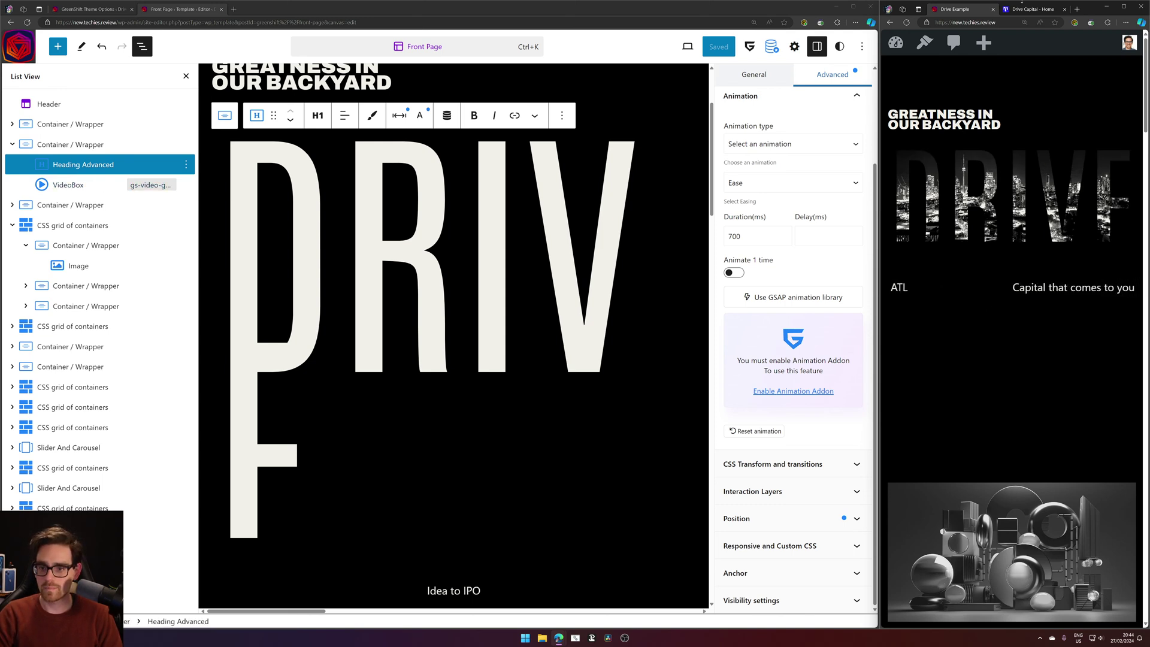
double_click(1111, 10)
double_click(1112, 10)
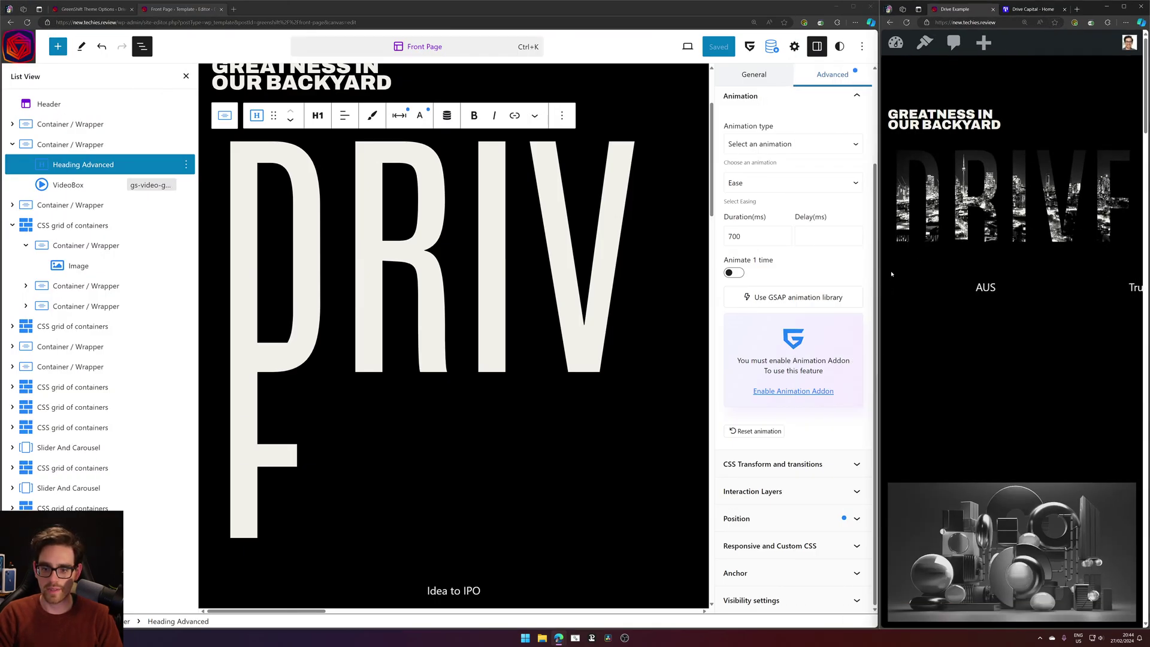
scroll(513, 357, "down", 7)
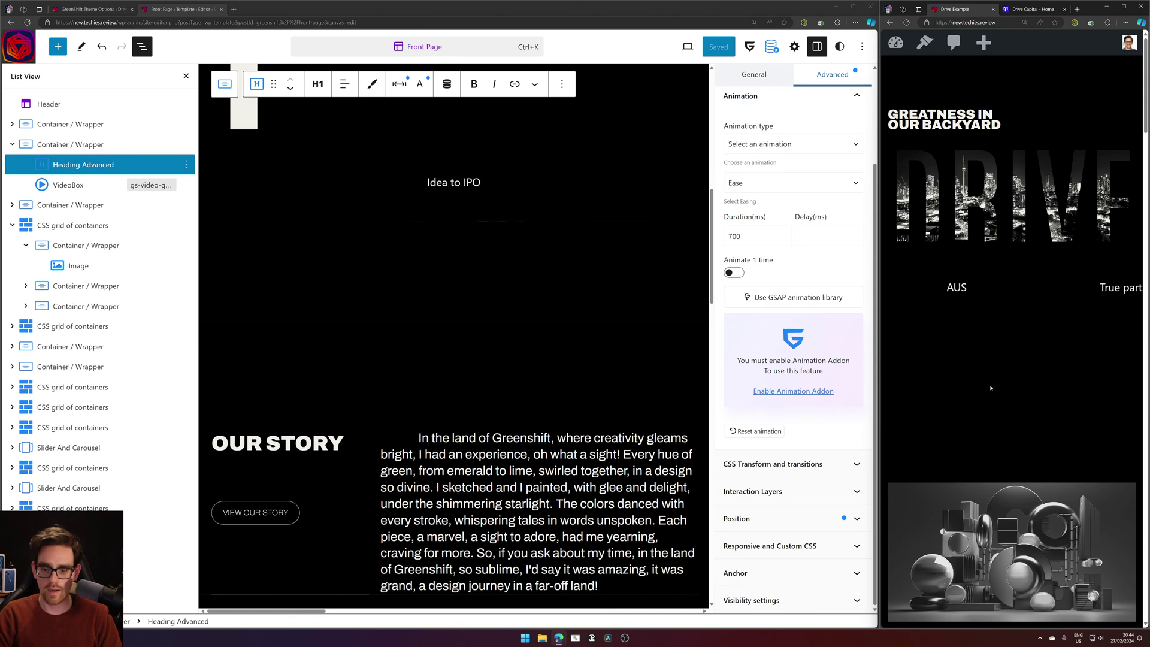
Inspect the grayscale image card's img element in developer tools, then scroll the phone-width page.
right_click(1013, 348)
left_click(1049, 536)
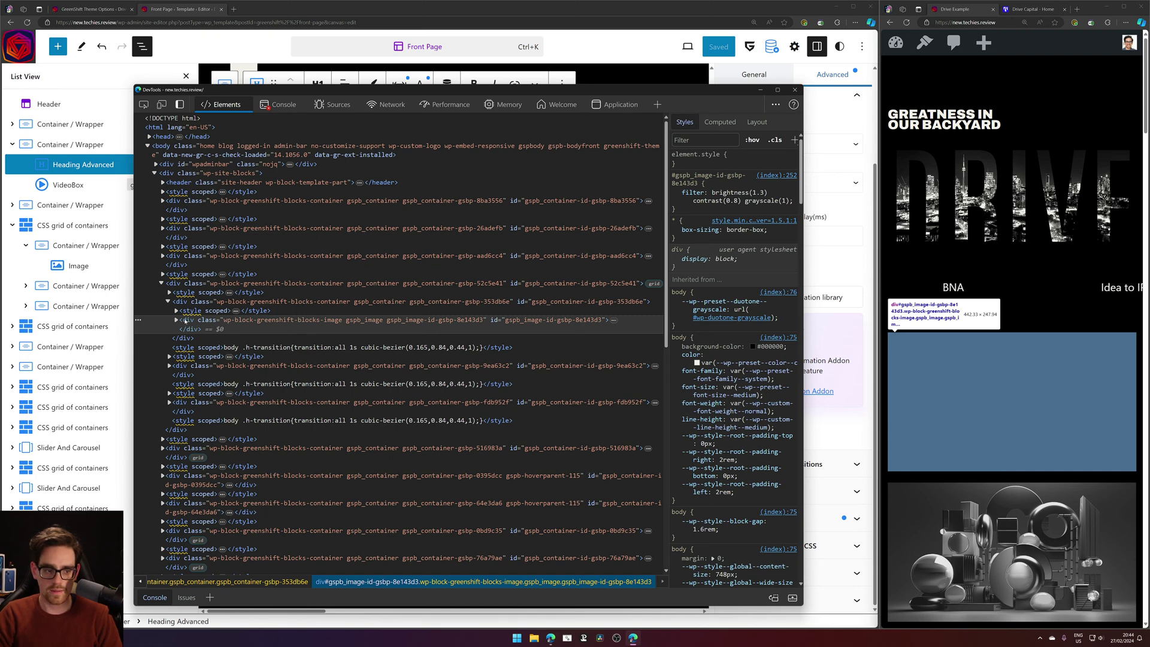
left_click(177, 320)
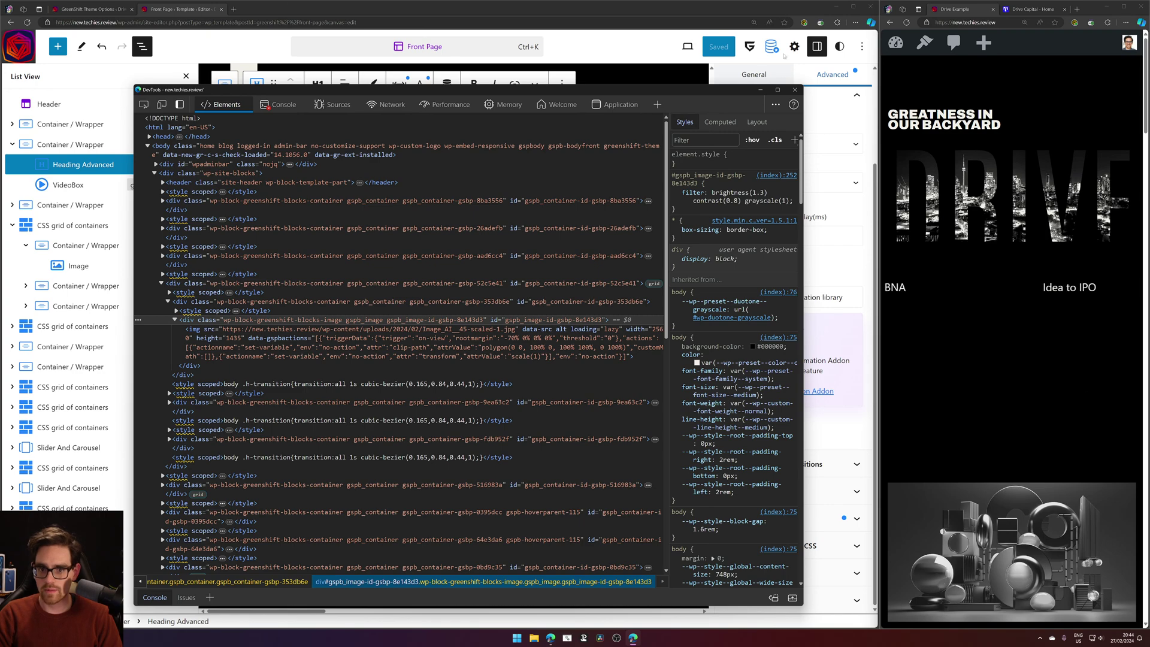
left_click(794, 90)
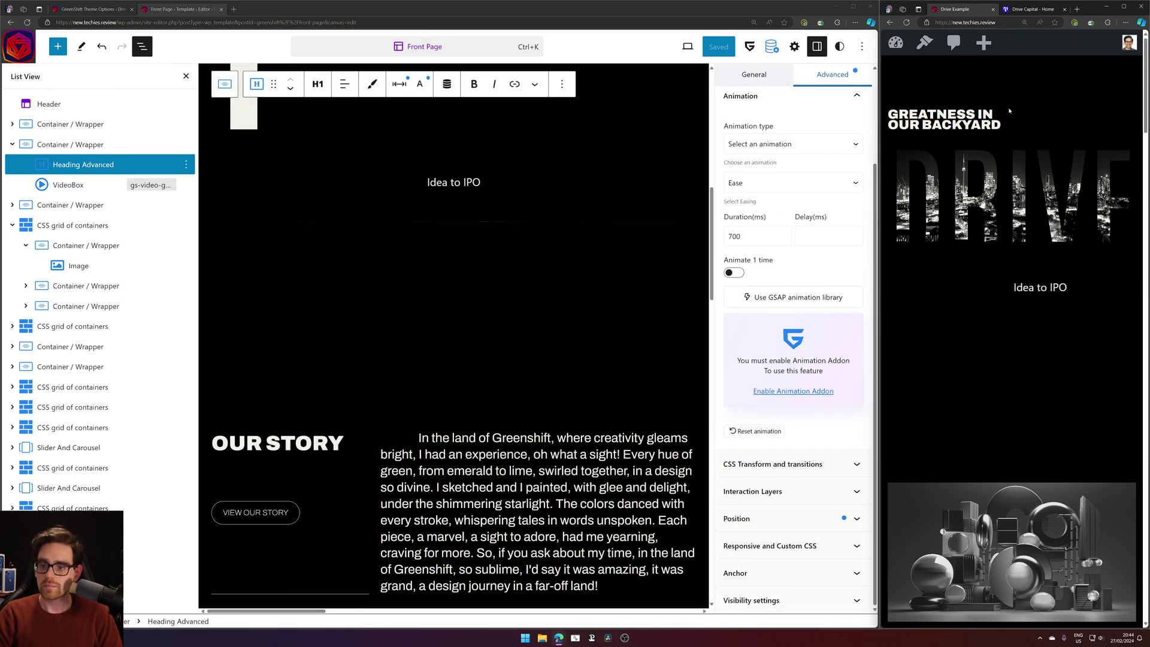
scroll(1035, 114, "down", 5)
scroll(1035, 135, "up", 5)
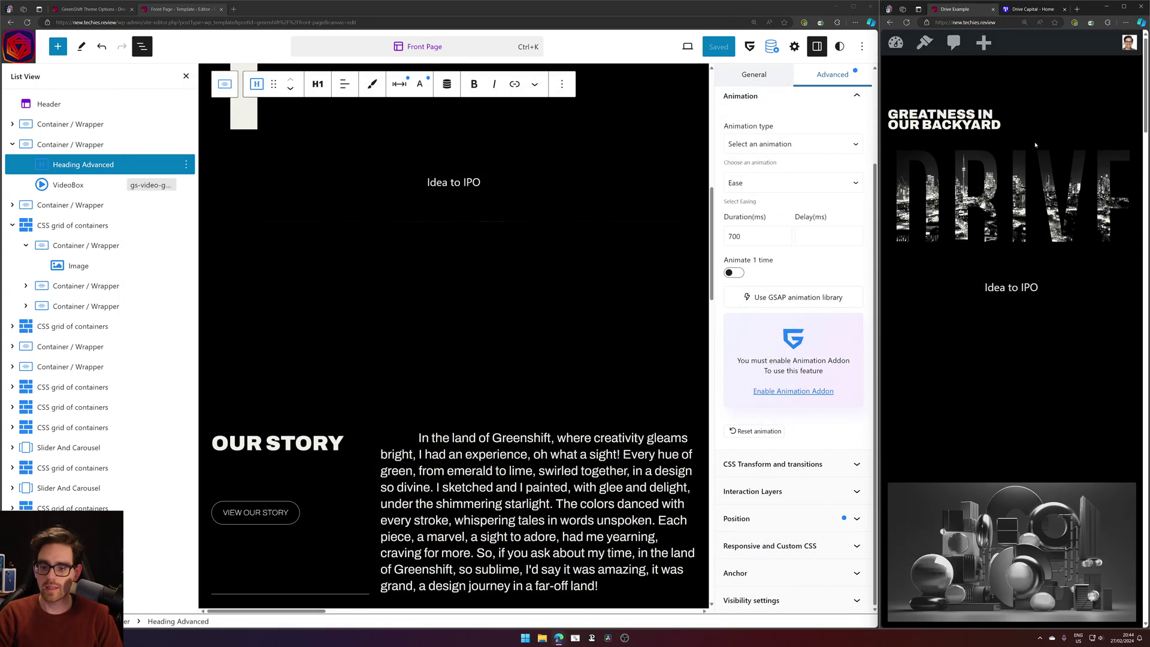
scroll(1034, 148, "down", 5)
scroll(1030, 113, "up", 5)
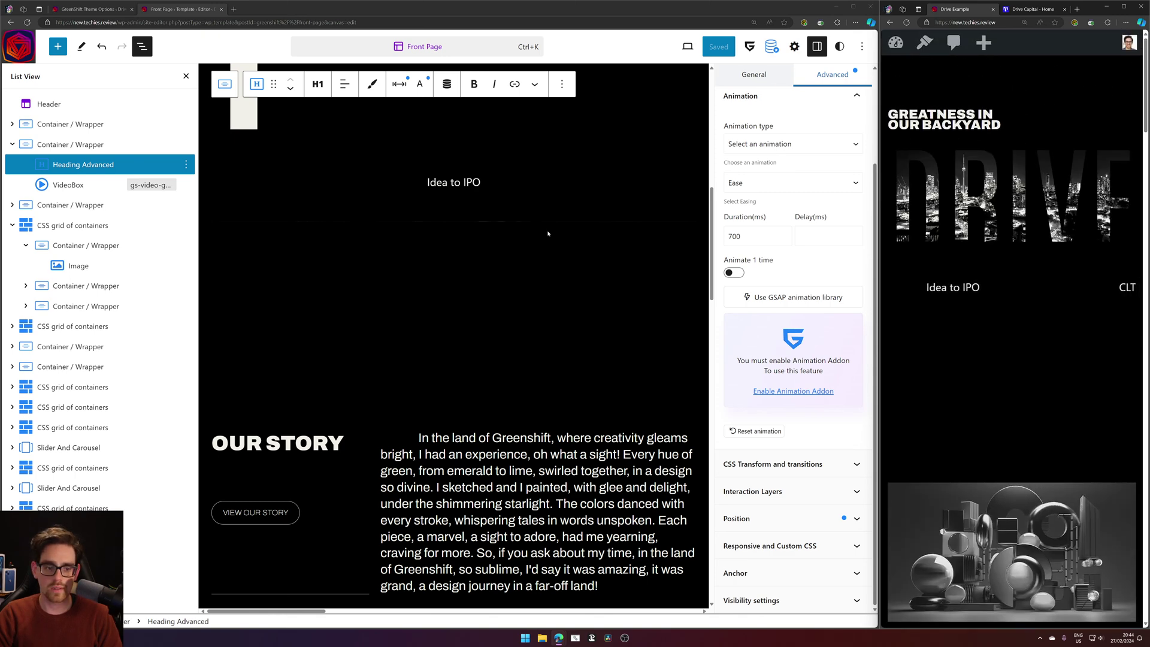
Collapse the hero container and select the Slider And Carousel holding the location slides.
left_click(12, 144)
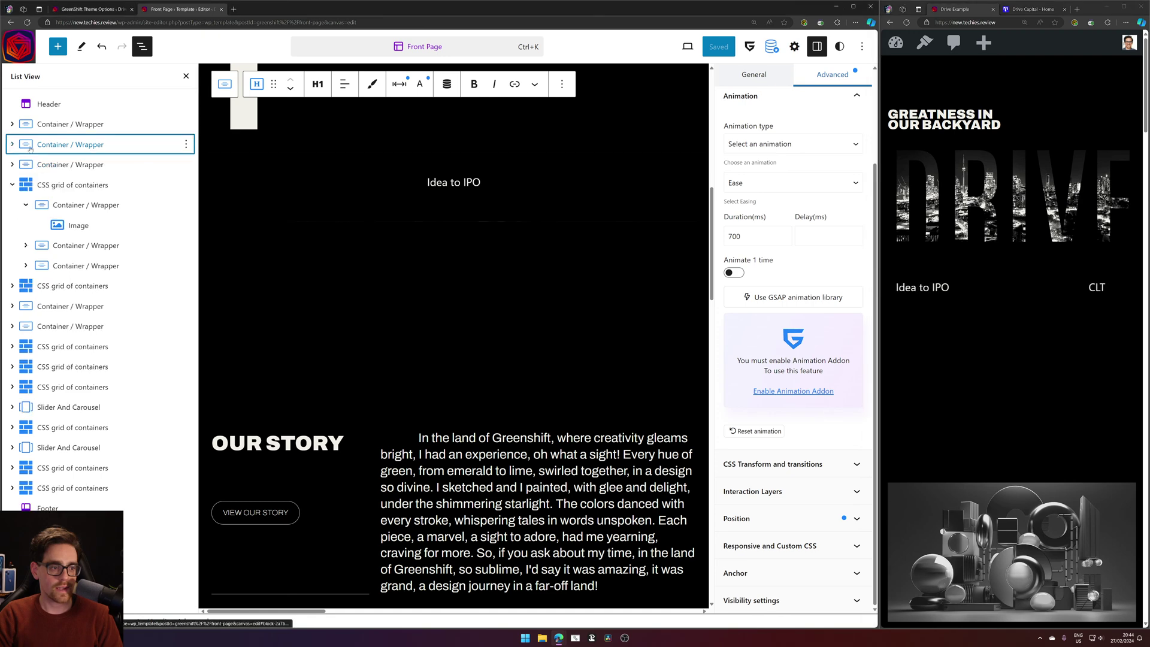
left_click(36, 164)
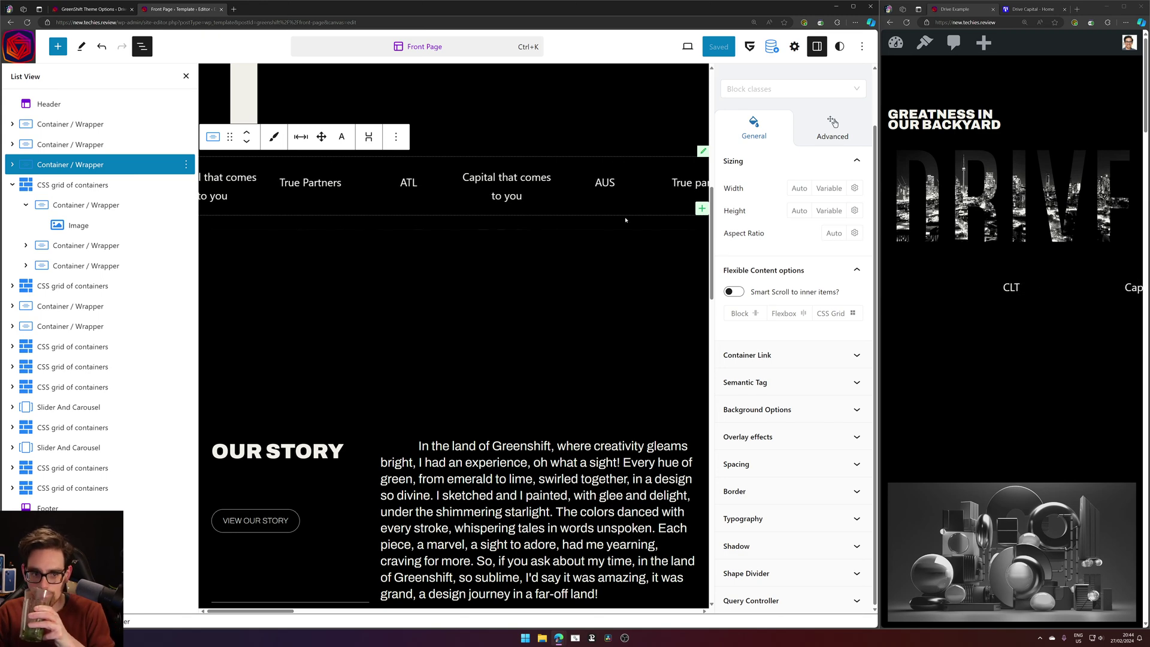
left_click(497, 175)
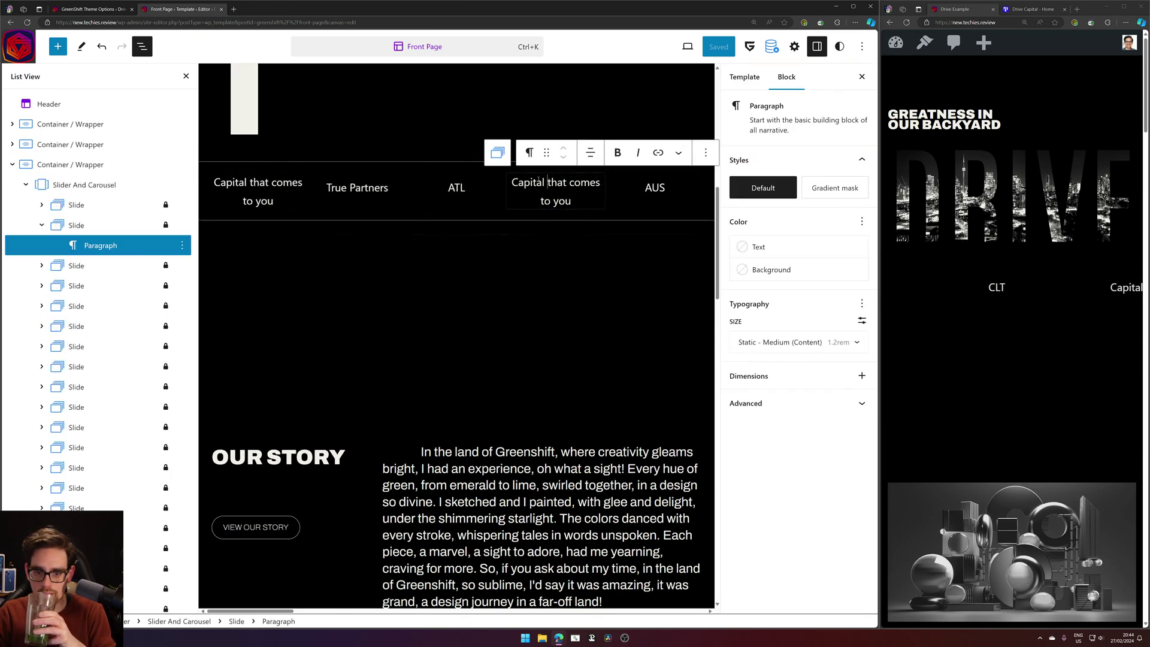
left_click(173, 183)
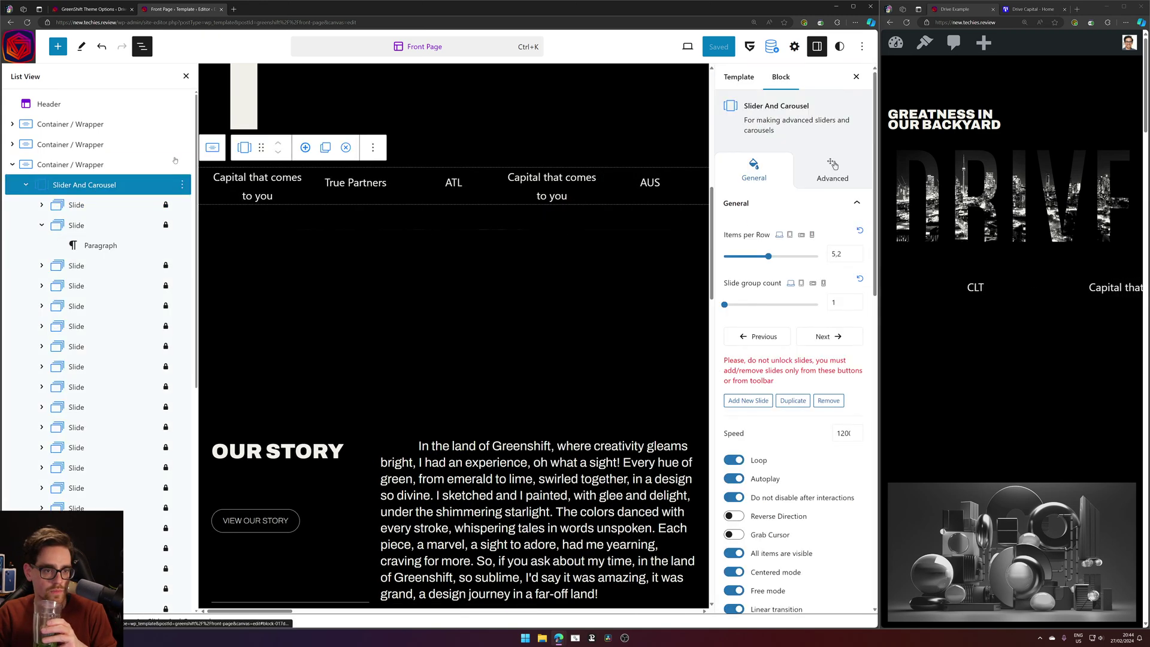
In mobile preview, set the carousel's Items per Row to 1.6.
left_click(812, 235)
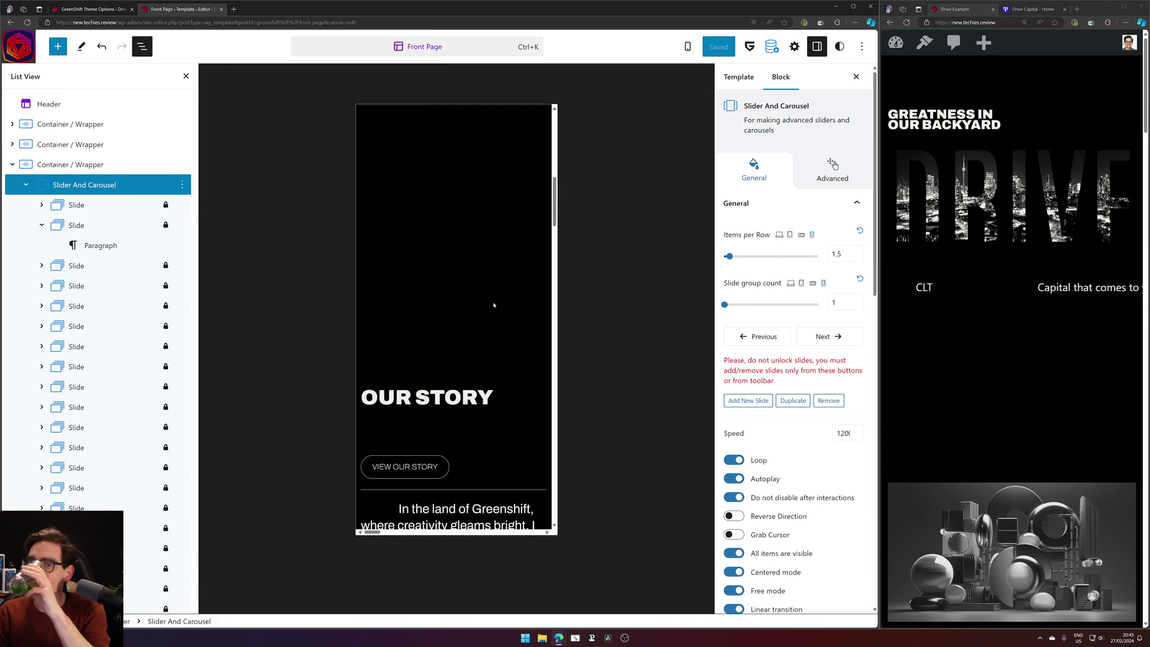
scroll(493, 305, "up", 5)
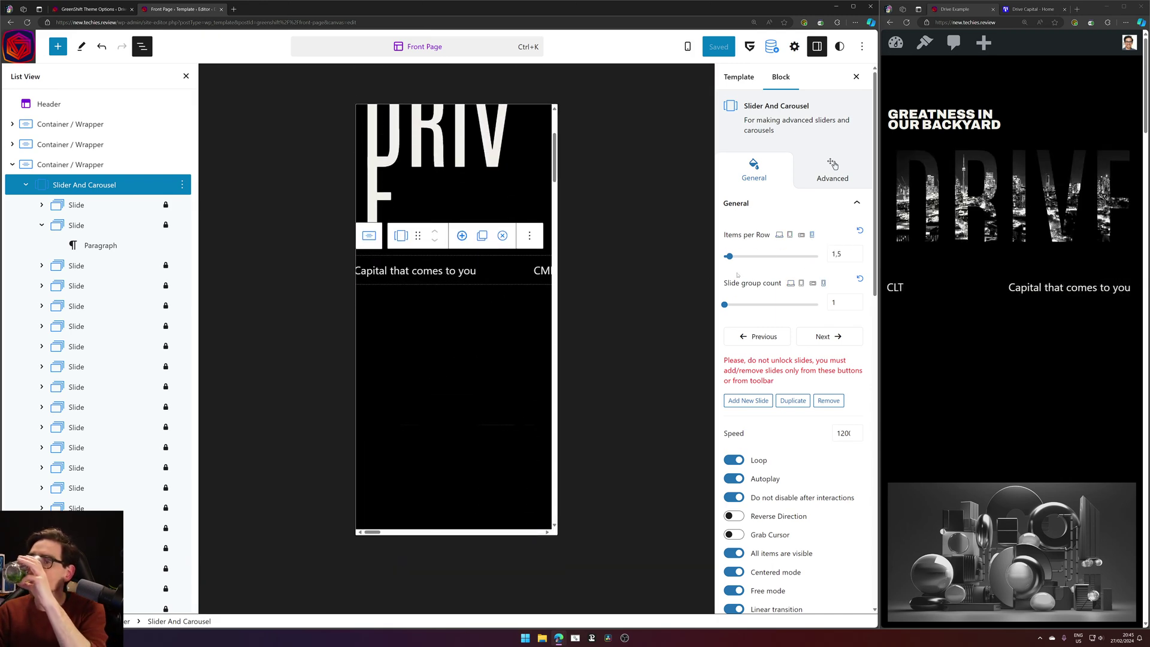
left_click_drag(729, 256, 732, 258)
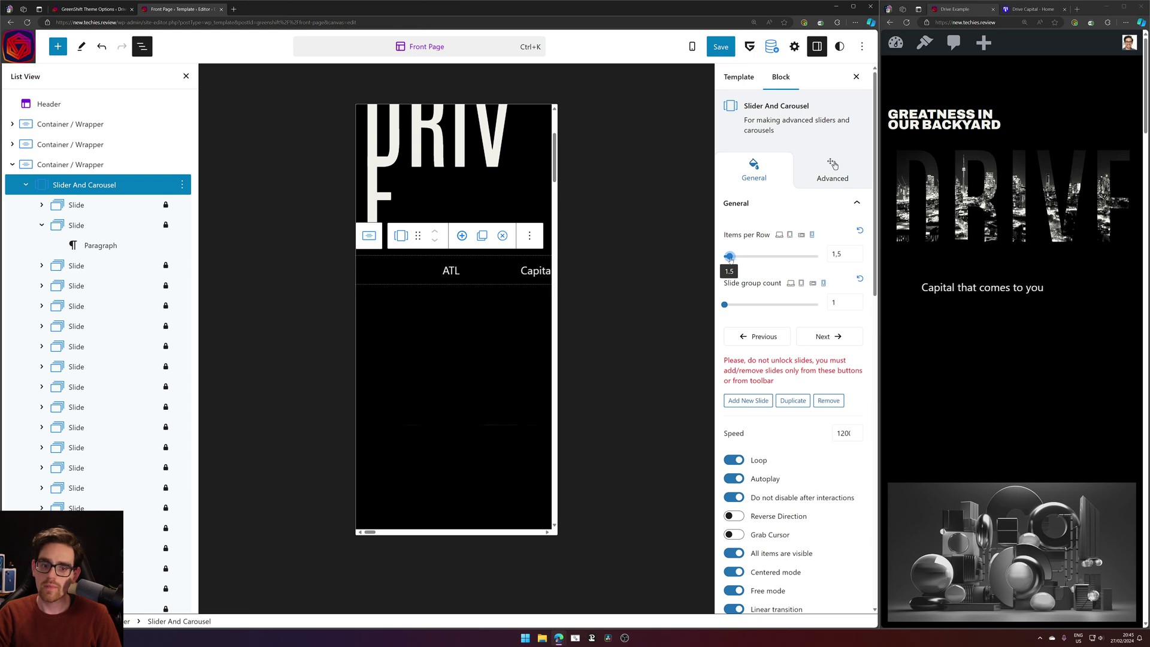
left_click_drag(734, 258, 730, 259)
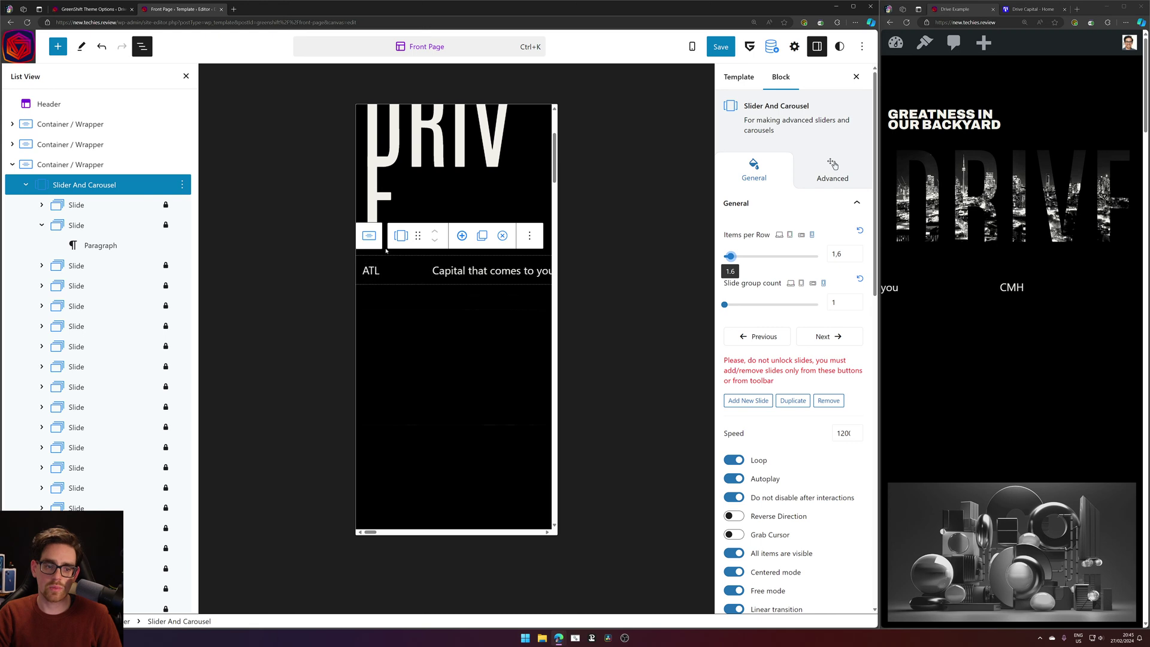
Save the Front Page template and reload the live site to check the ticker.
left_click(730, 51)
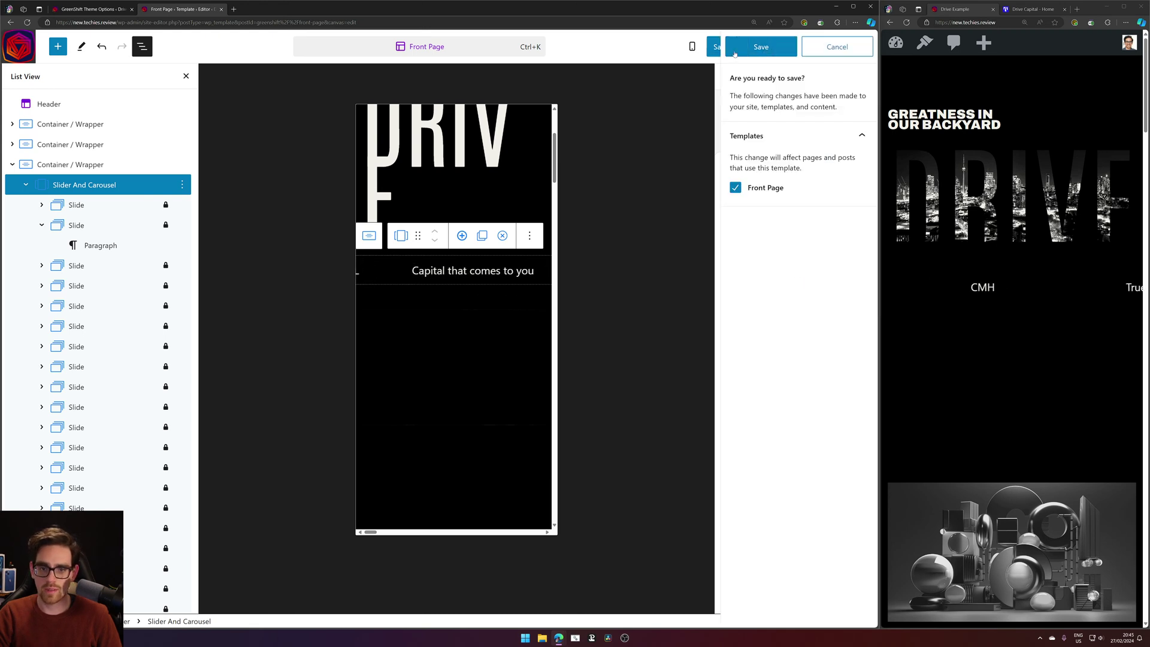
left_click(735, 53)
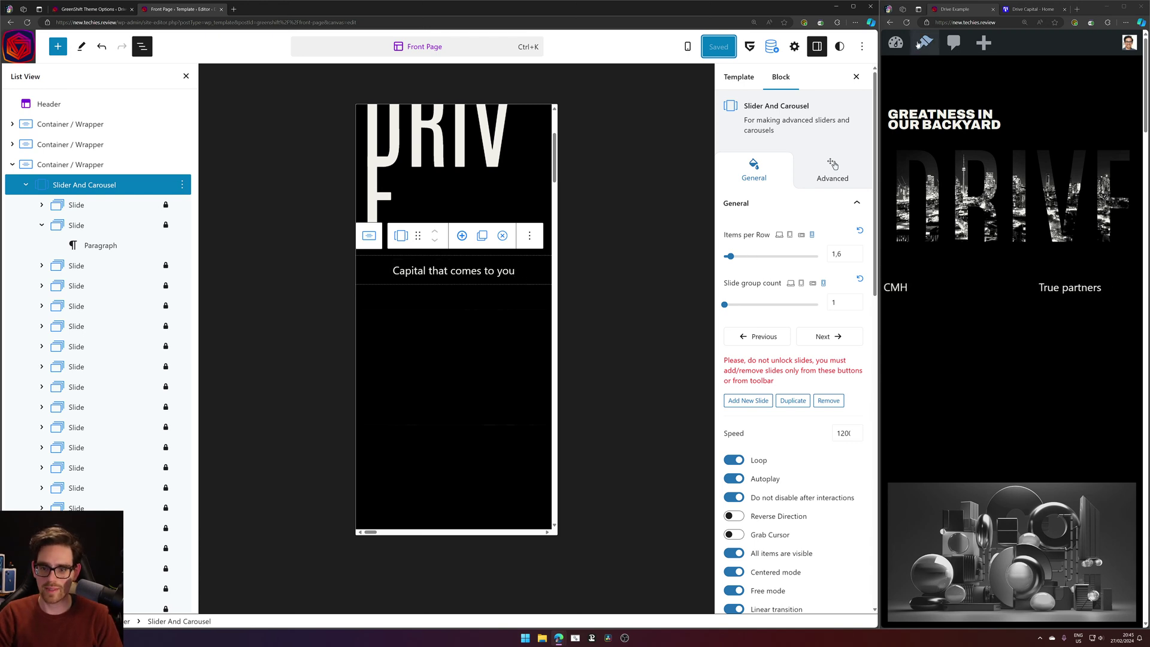
left_click(1108, 511)
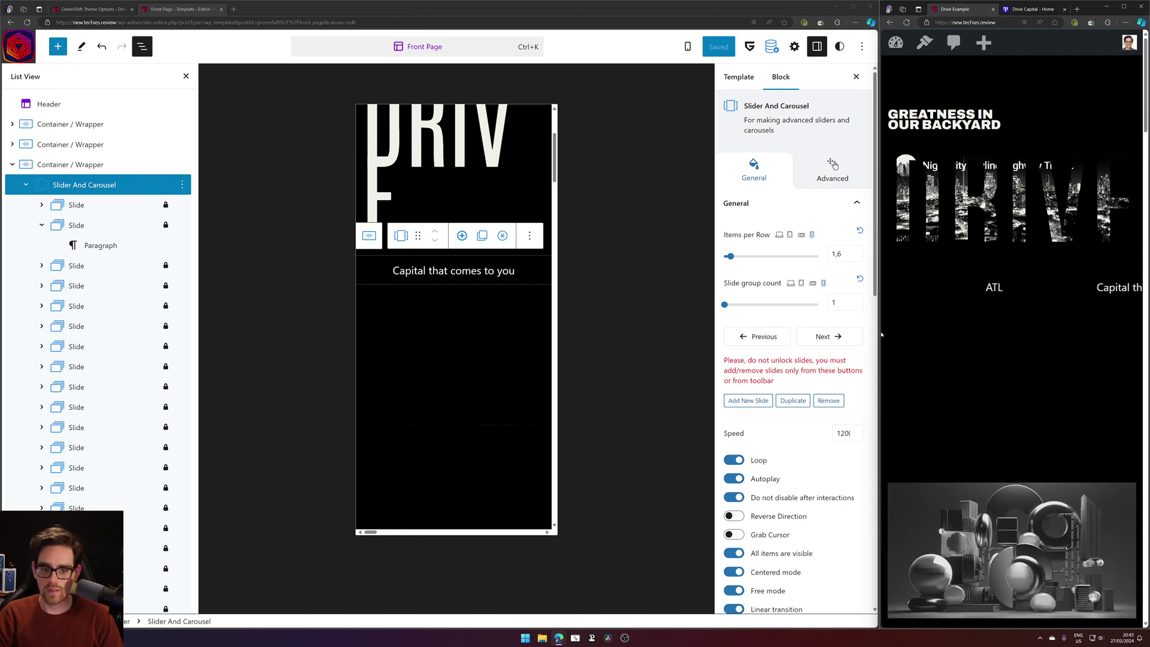
Select the grid image and expand its on-view action under Advanced > Interaction Layers.
left_click(465, 380)
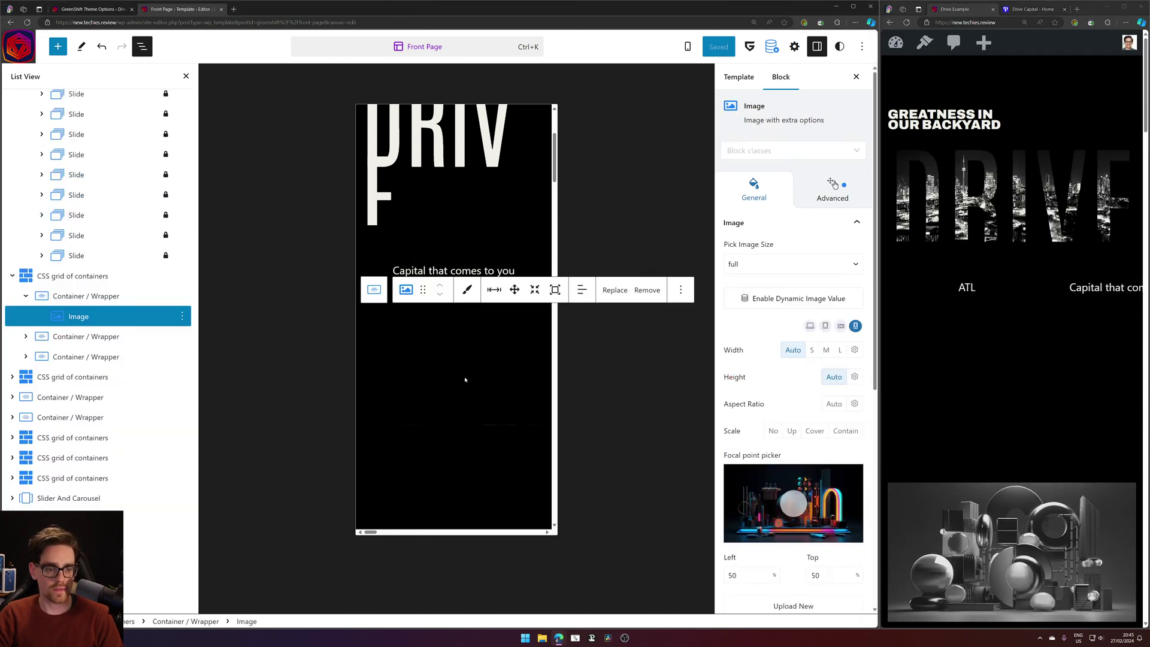
scroll(109, 264, "up", 7)
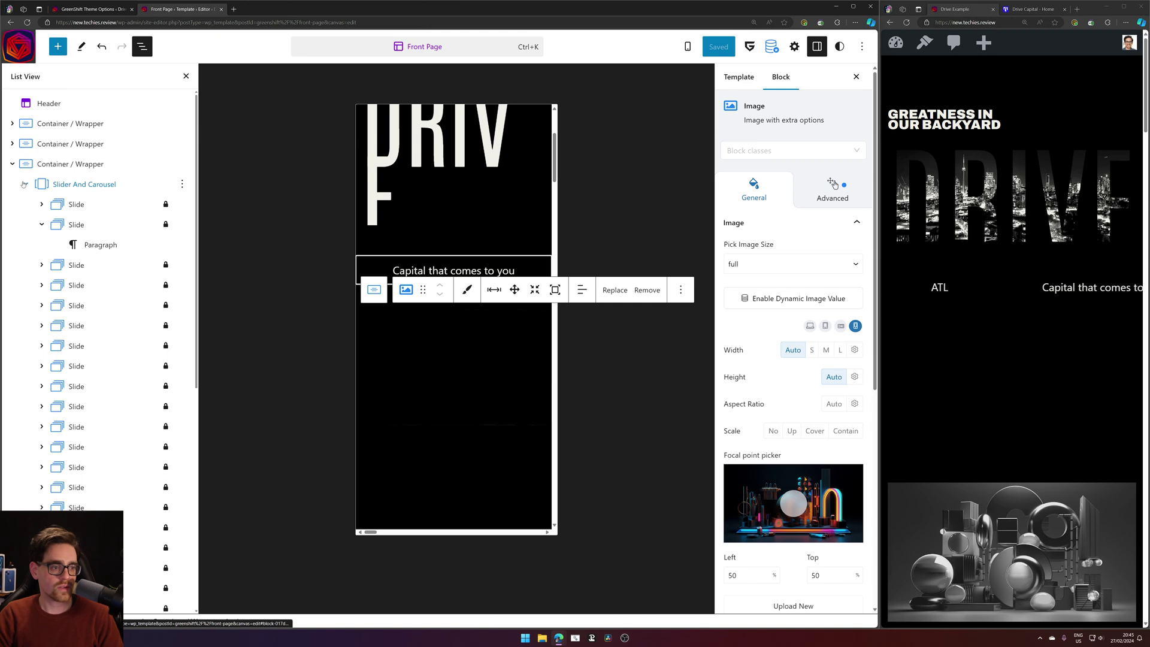
left_click(24, 184)
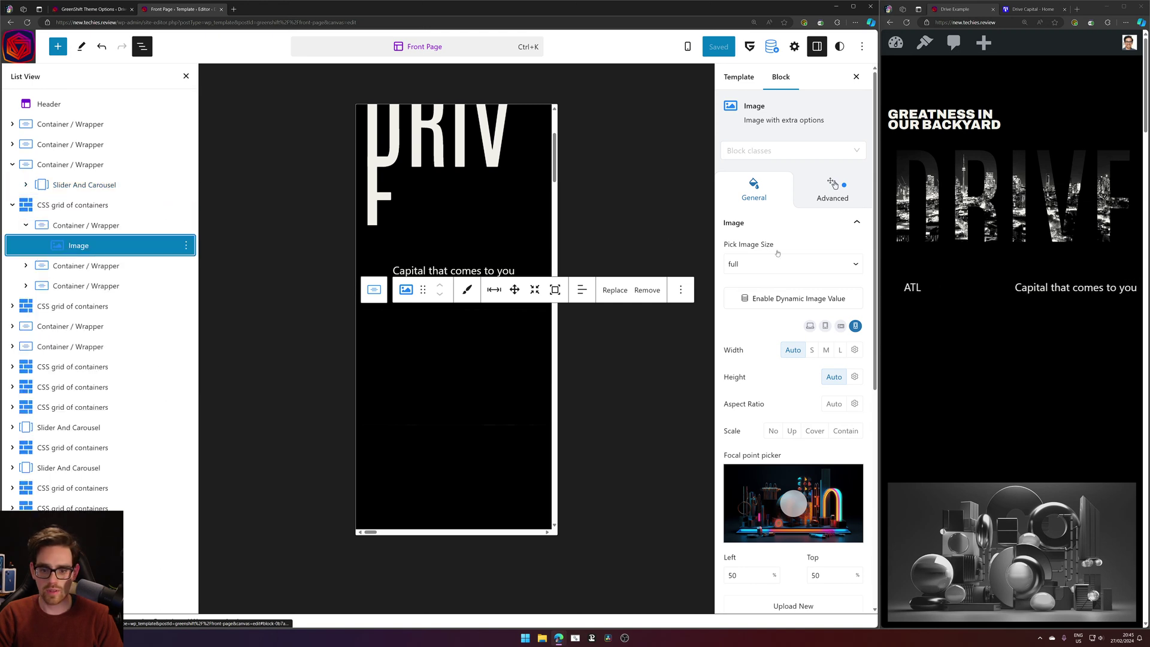
left_click(834, 185)
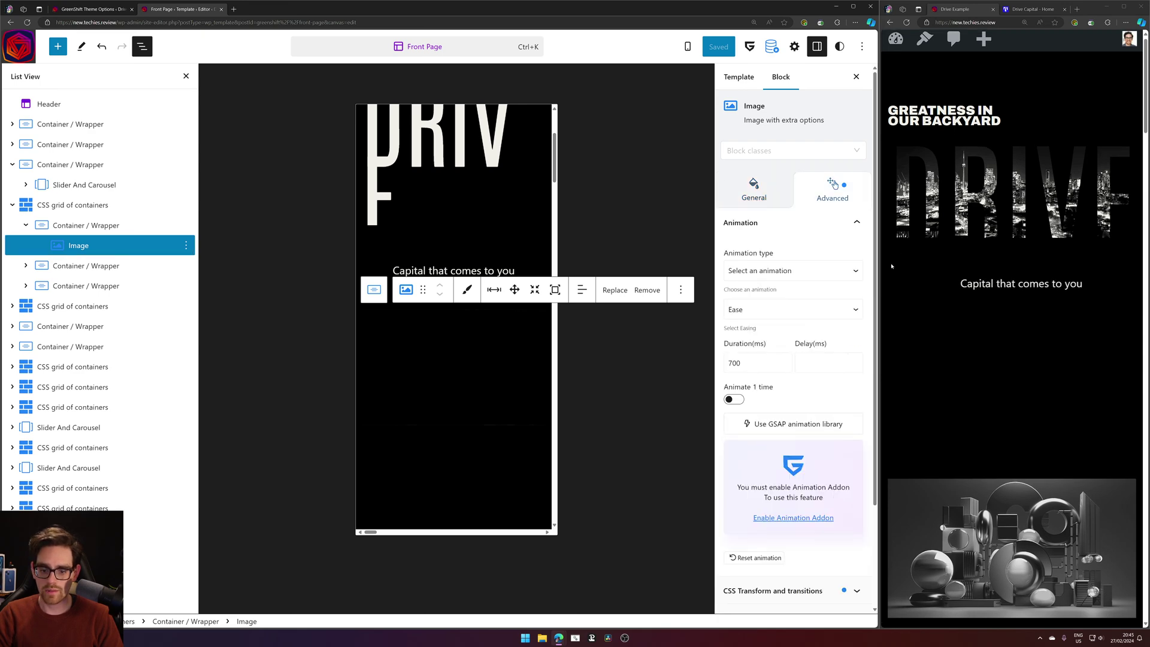
scroll(851, 269, "down", 2)
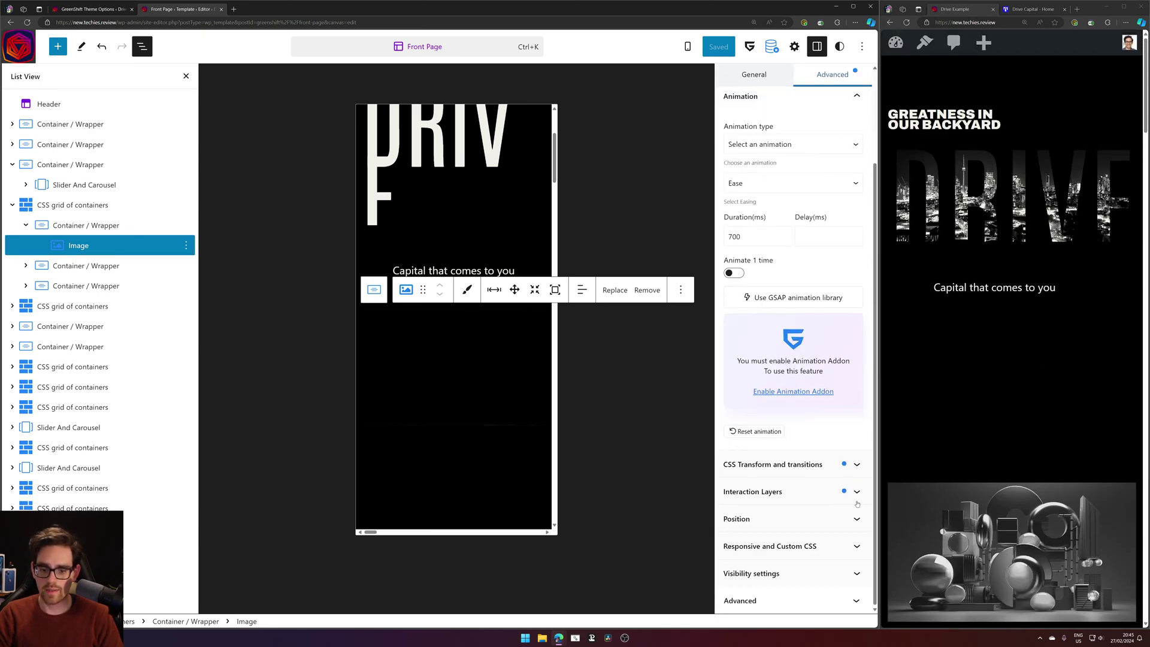
left_click(753, 491)
scroll(791, 359, "down", 3)
left_click(791, 381)
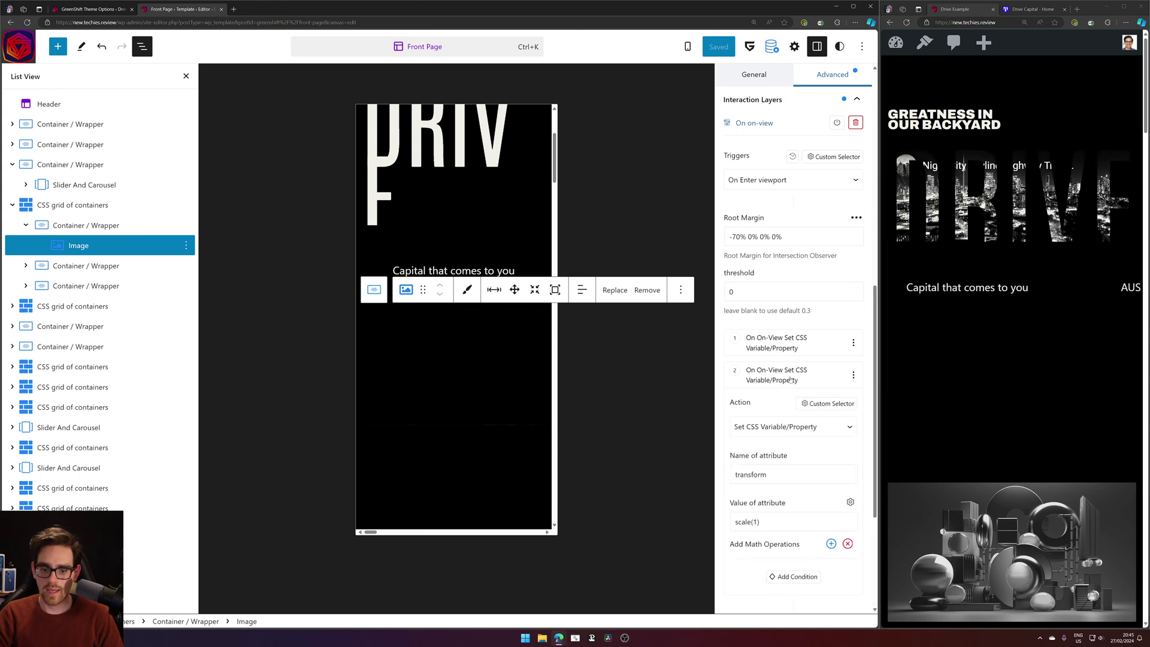
Review the -70% Root Margin, reloading the live site to replay the scale animation.
scroll(773, 299, "down", 3)
scroll(768, 261, "up", 2)
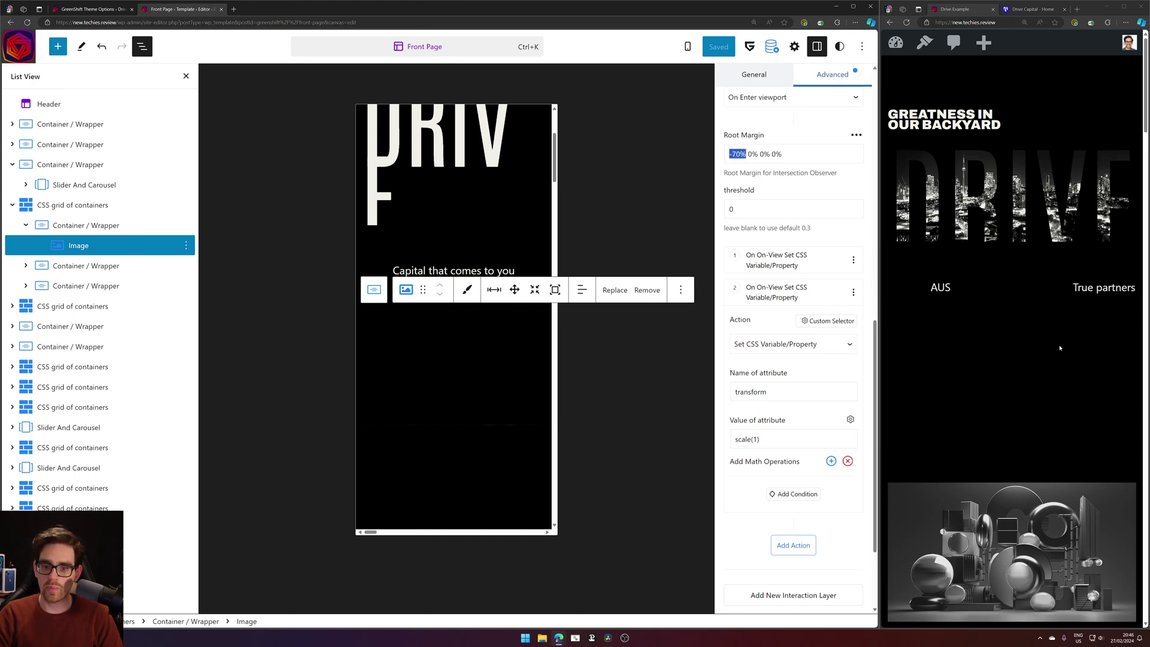
left_click(757, 154)
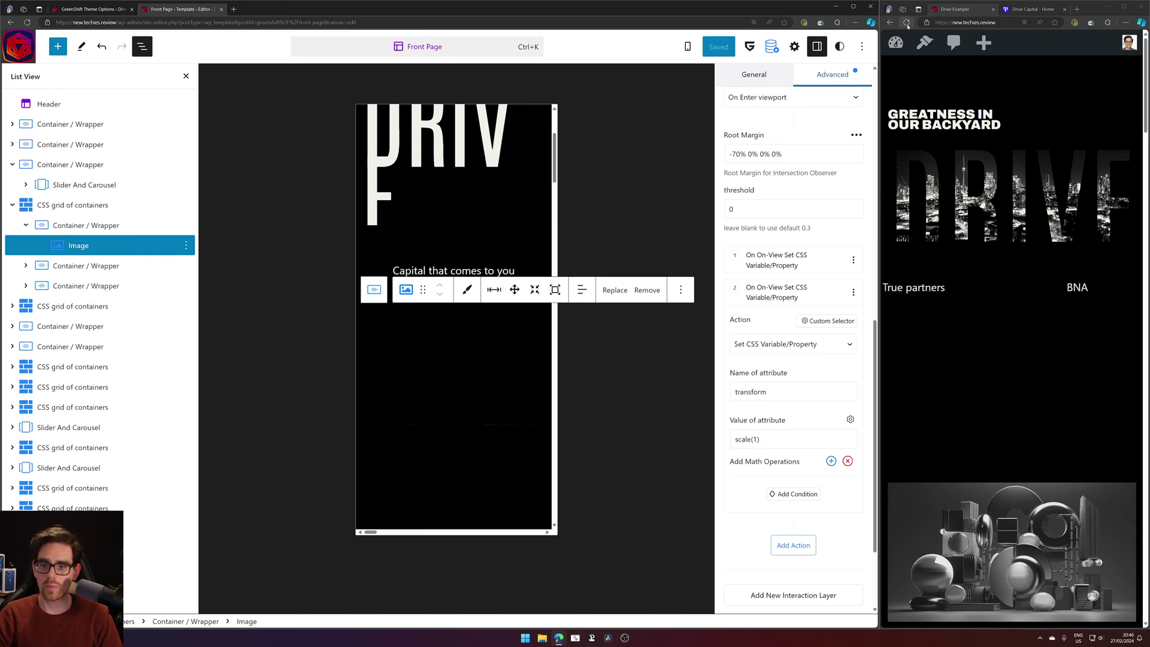
left_click(907, 24)
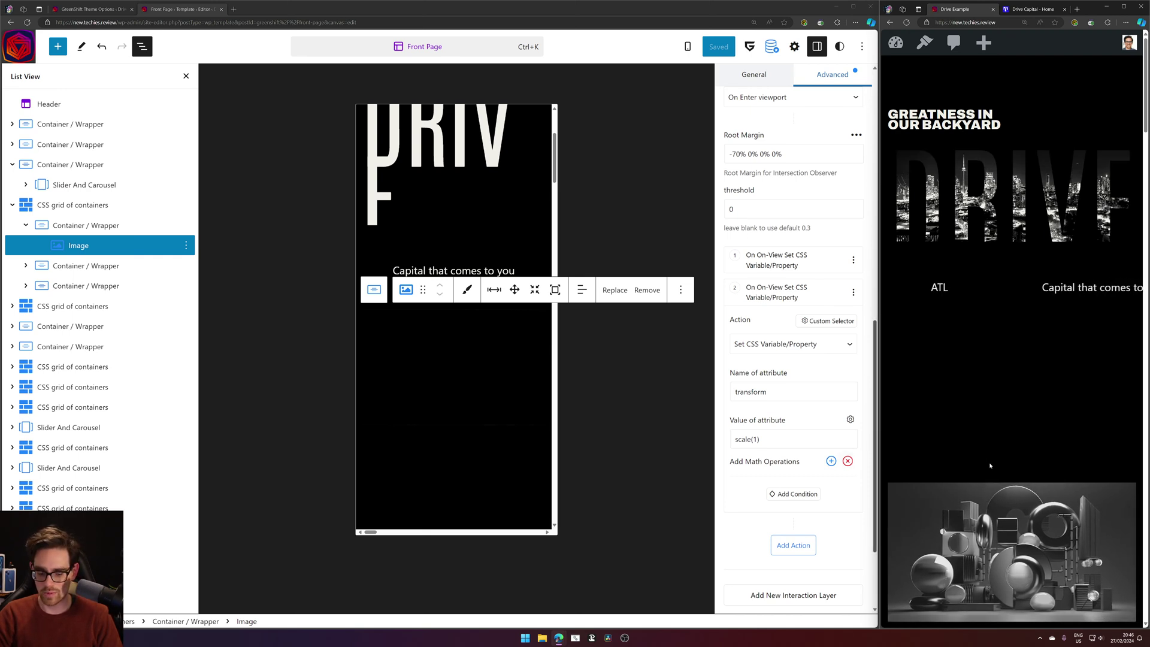
scroll(990, 466, "down", 3)
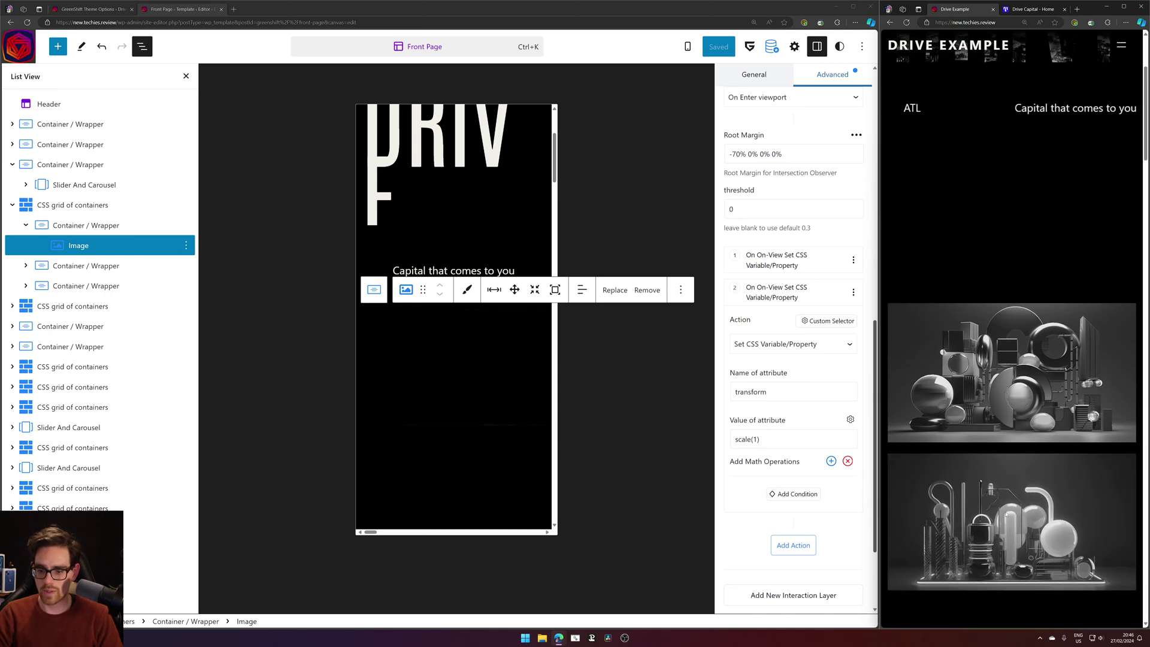
left_click(766, 157)
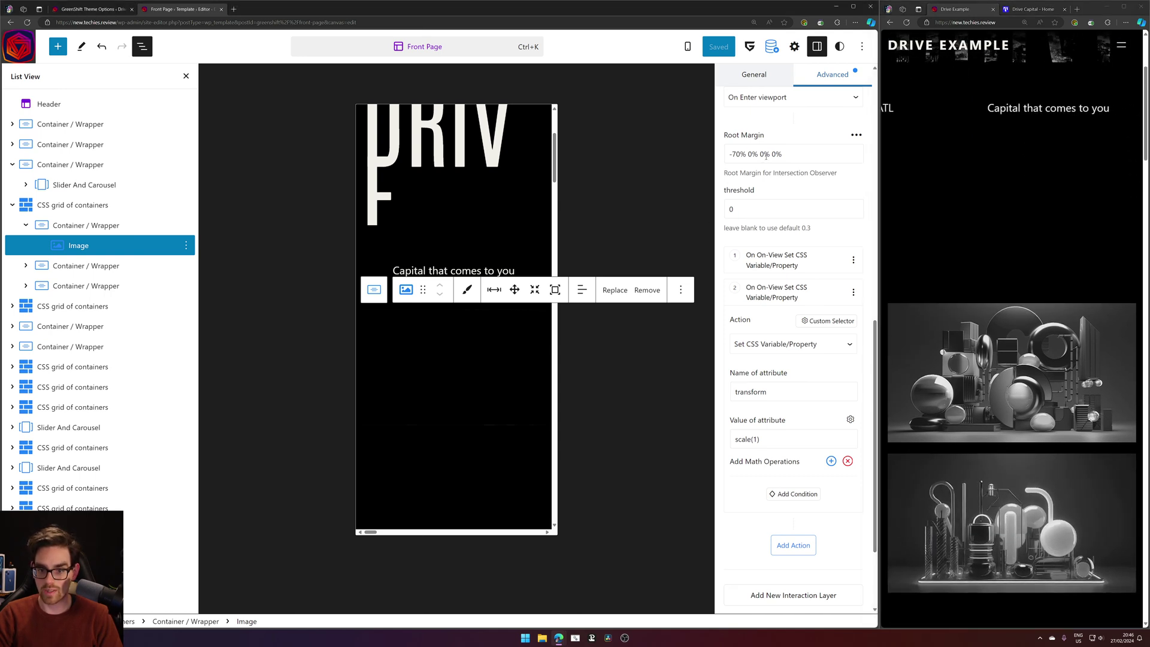
left_click_drag(764, 155, 751, 155)
Show the Triggers dropdown listing the available trigger types.
scroll(1041, 447, "down", 3)
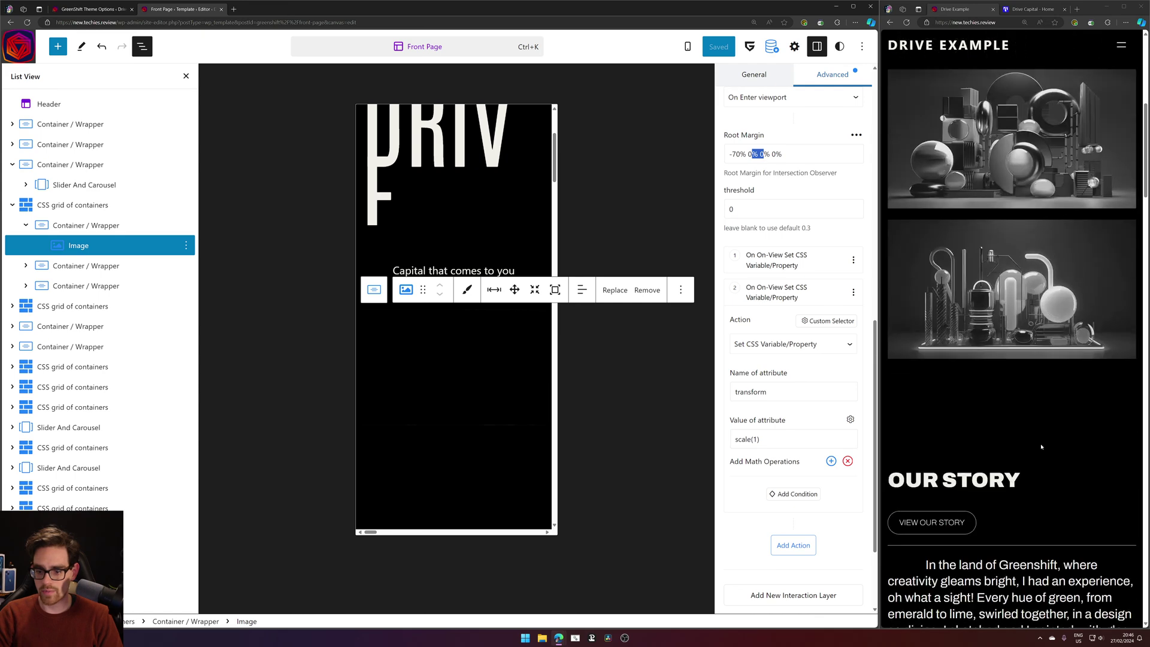
scroll(1041, 447, "down", 10)
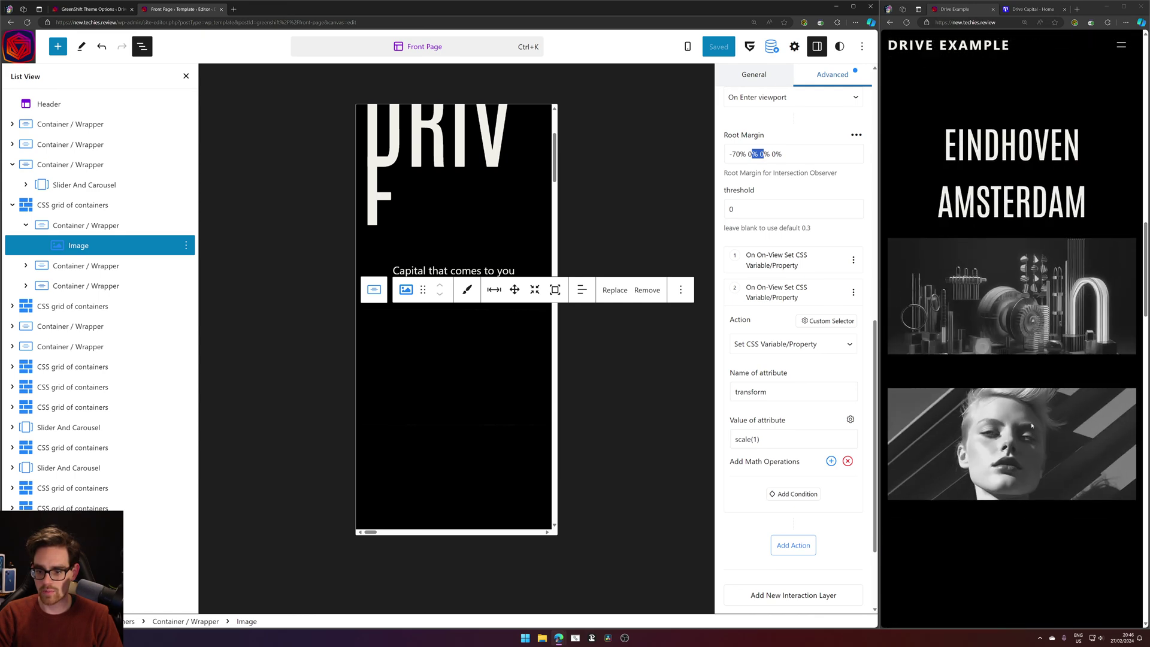
scroll(1031, 426, "down", 6)
scroll(980, 409, "up", 4)
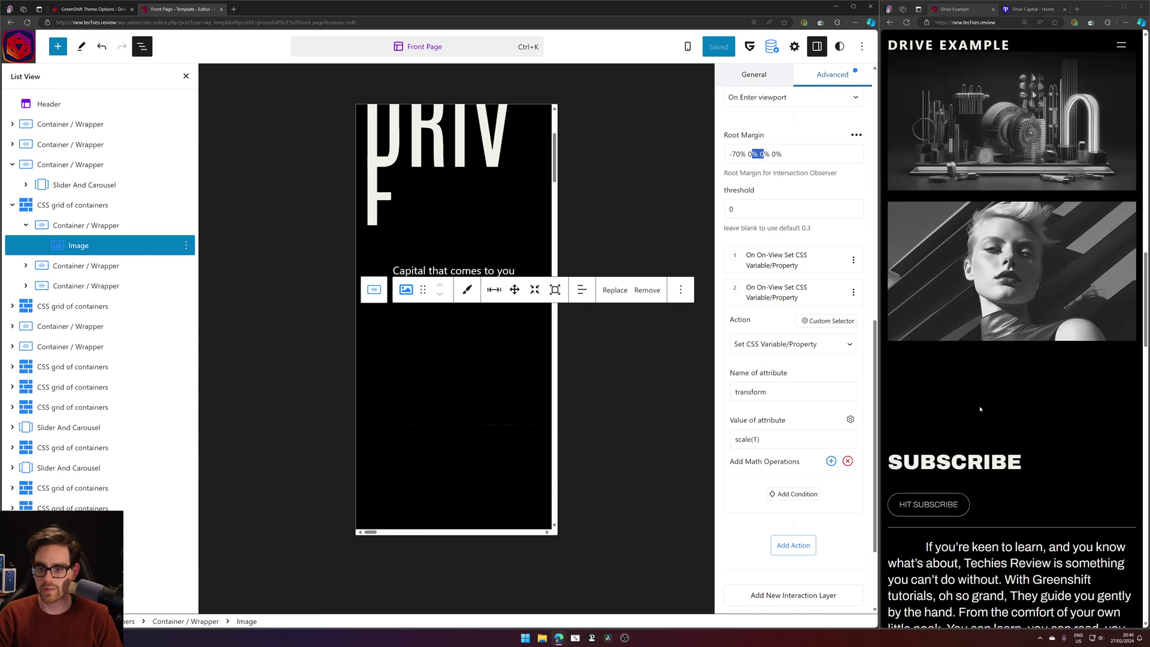
scroll(980, 409, "up", 15)
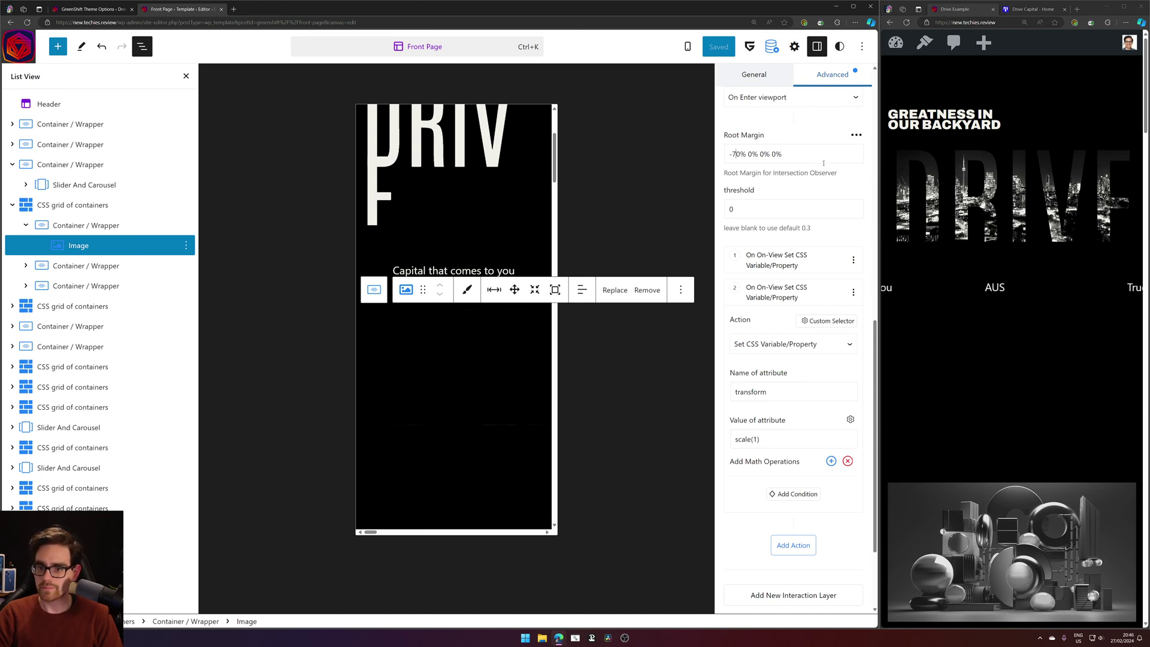
scroll(824, 163, "up", 3)
left_click(846, 268)
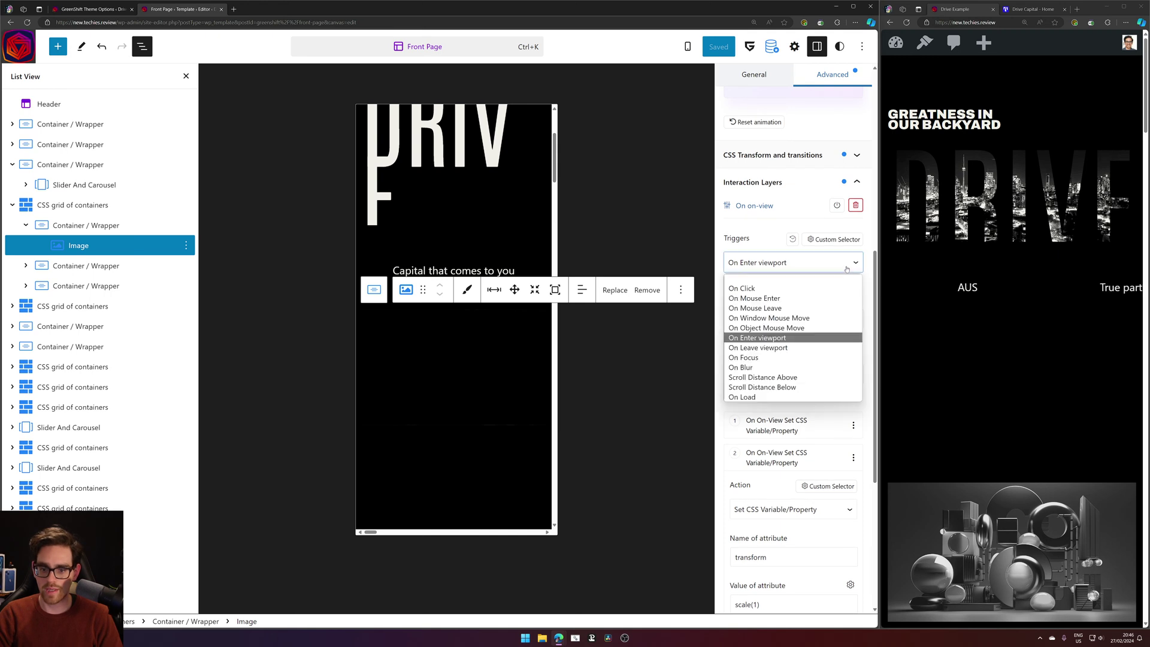
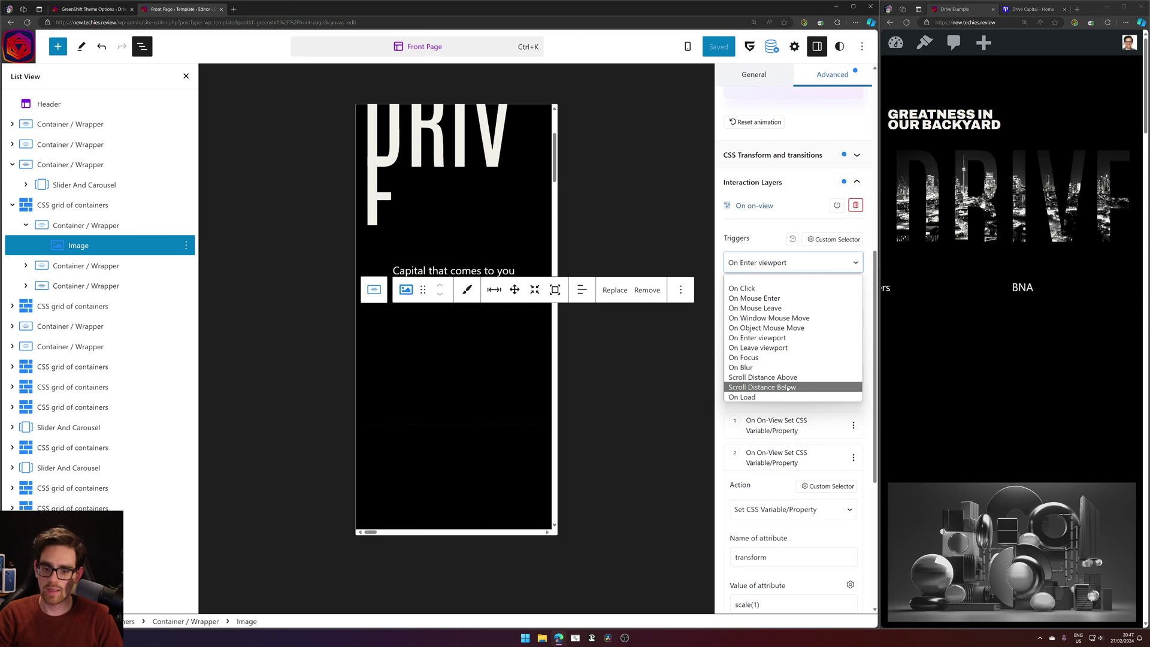
Save the image's On Enter root margin as -50% 0% 0% 0%, then retype its third value.
left_click(758, 338)
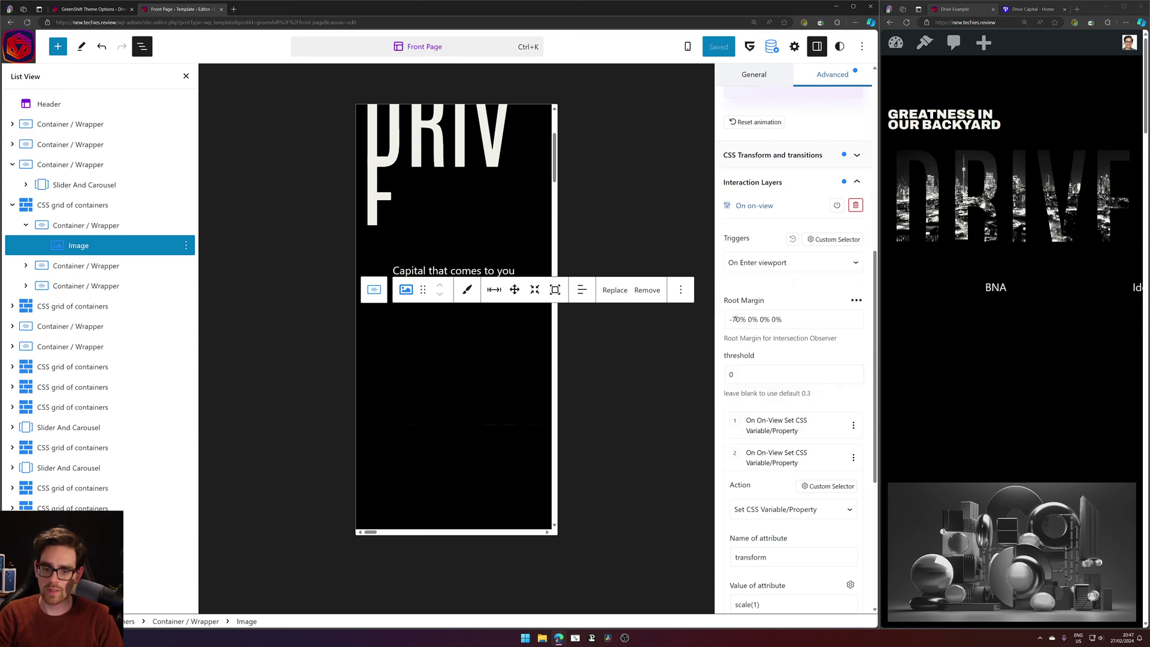
key("BackSpace")
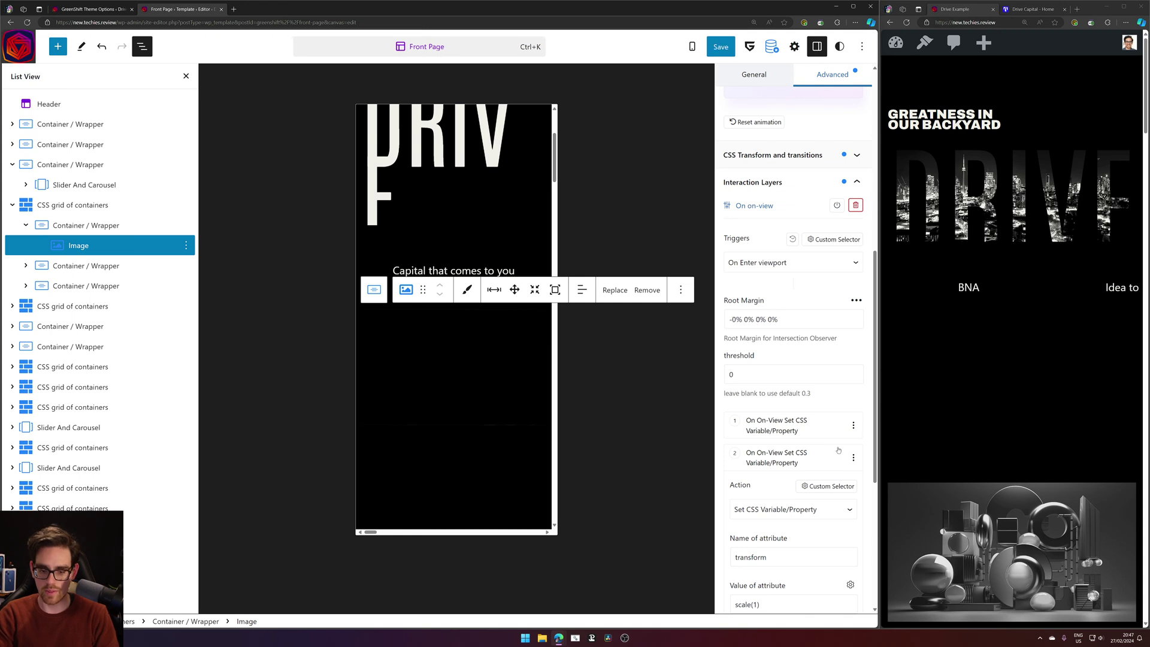
type("5")
left_click(721, 46)
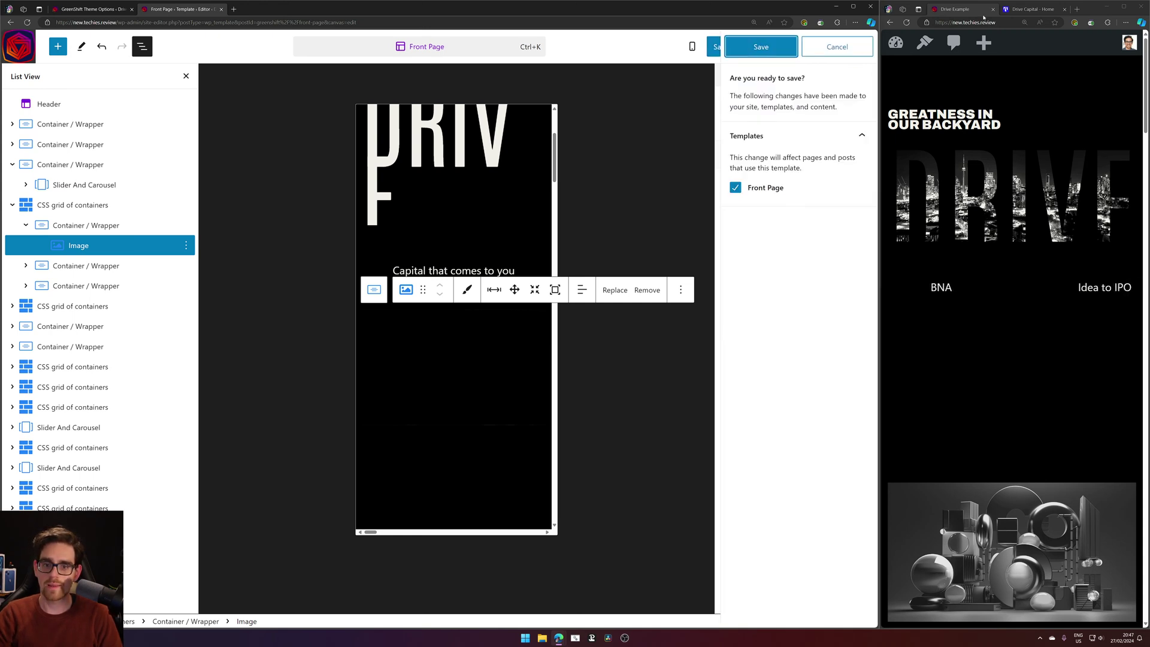
left_click(776, 43)
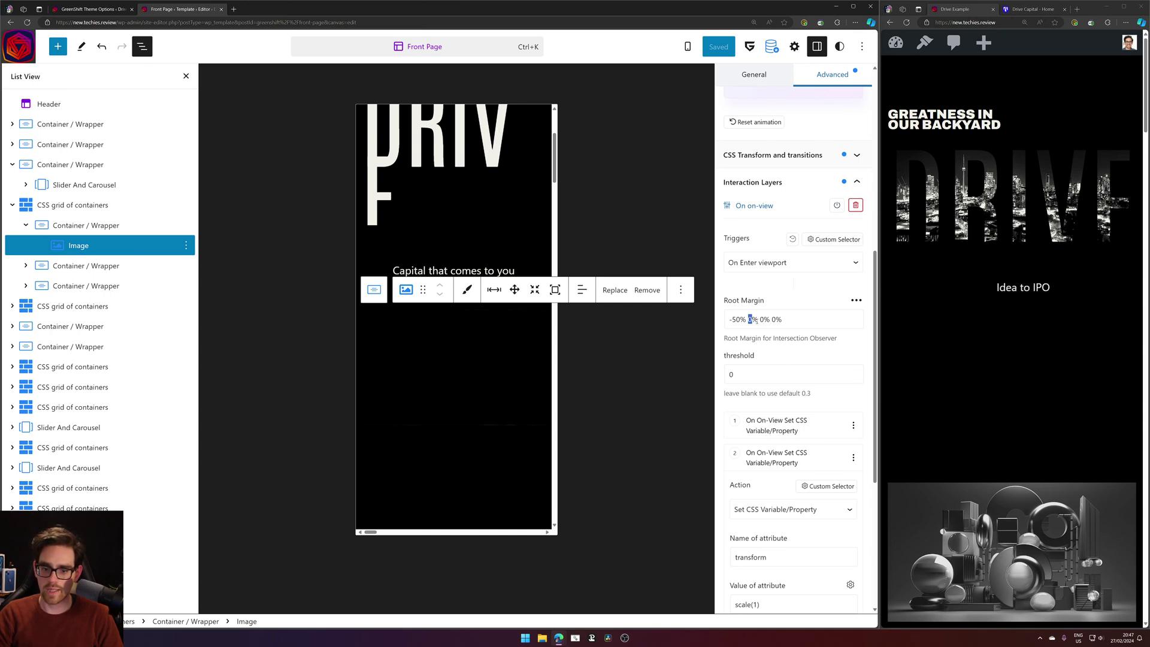
double_click(762, 319)
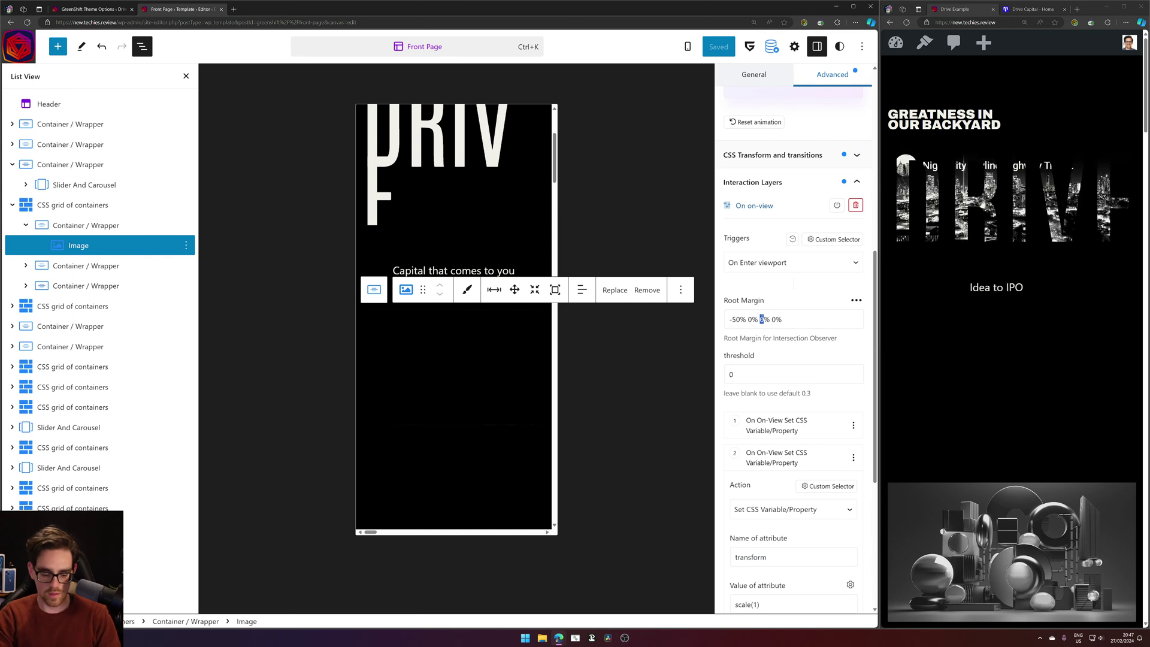
type("-")
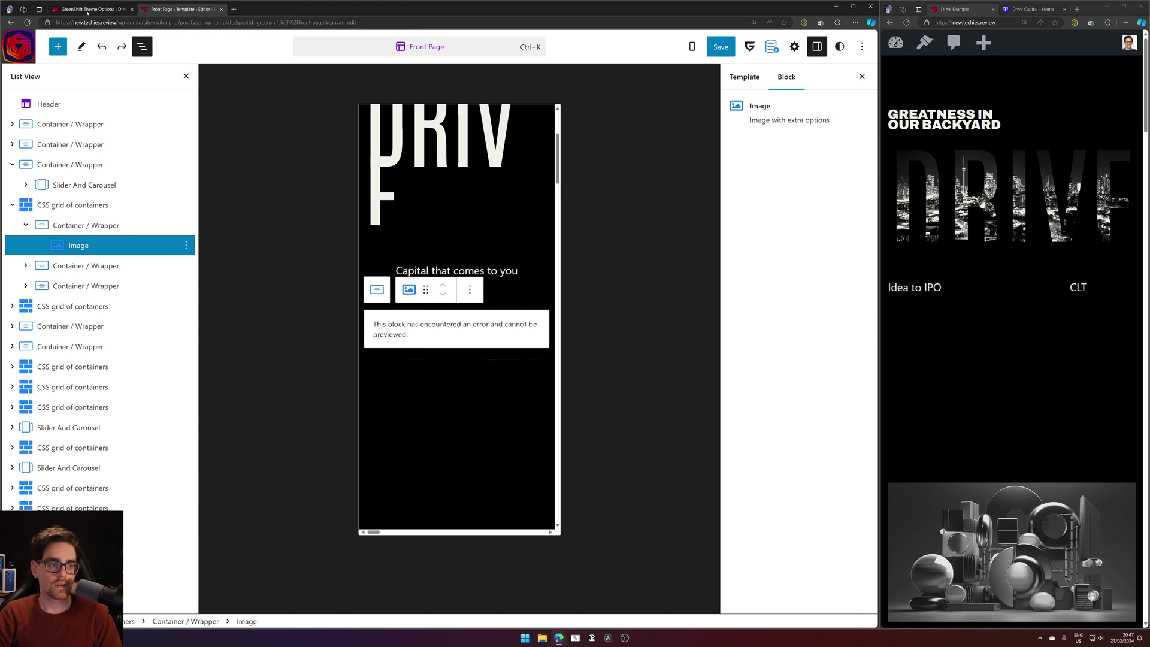
After Undo fails, reload the Front Page editor to discard the edit that broke the Image.
left_click(753, 76)
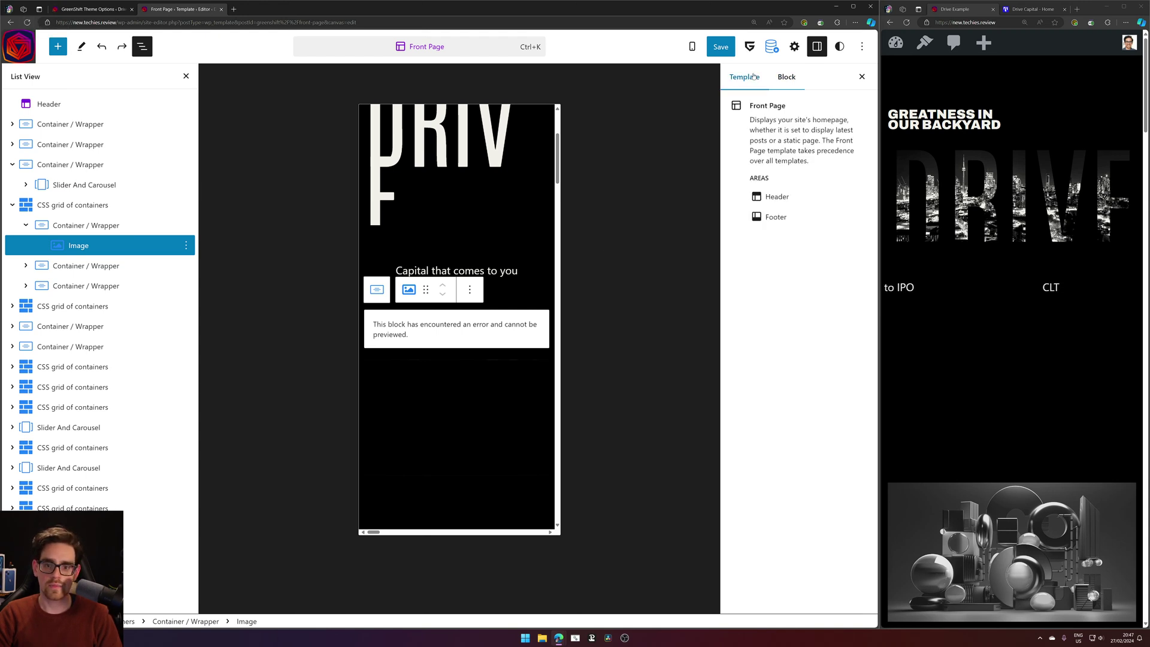
left_click(787, 76)
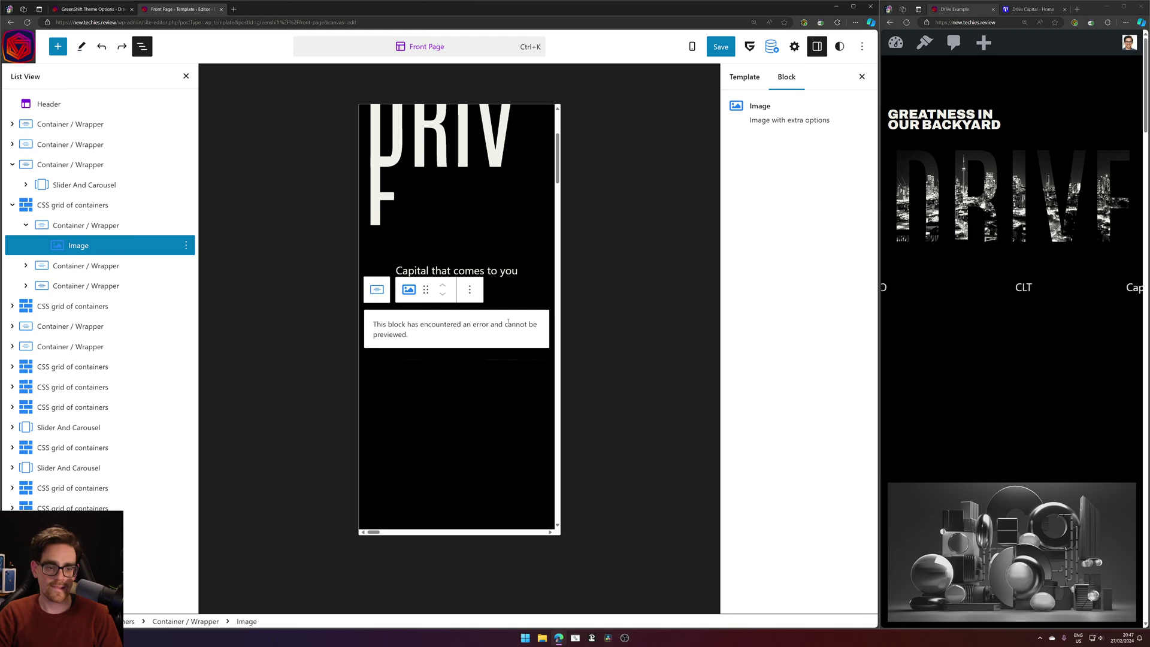
left_click(102, 46)
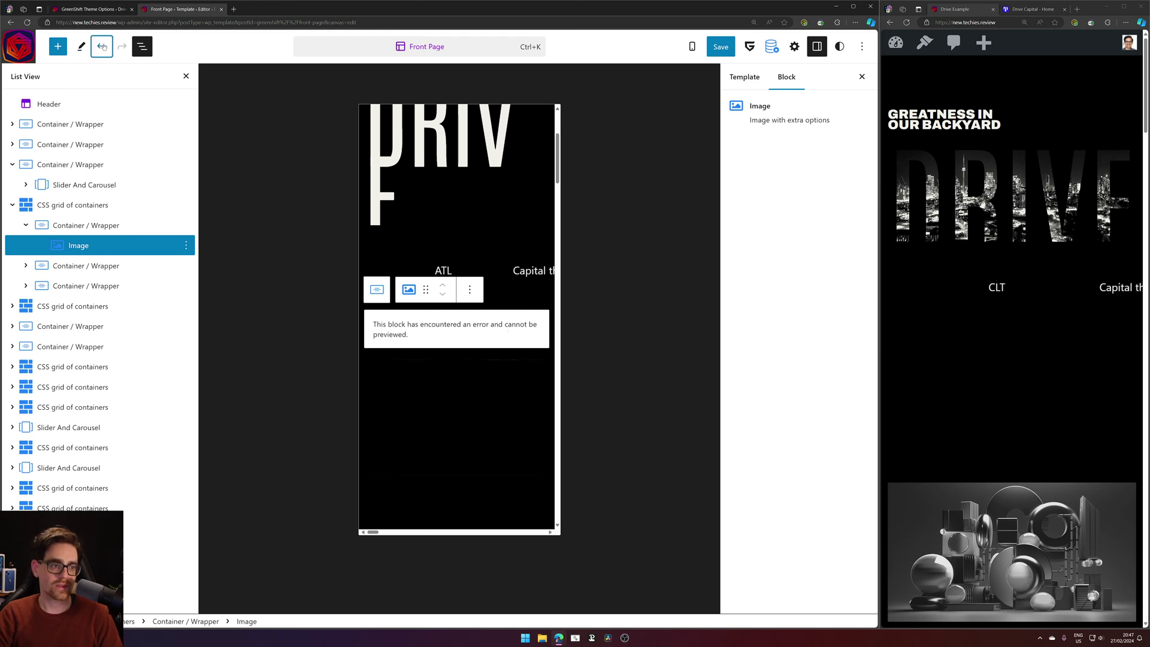
key("F5")
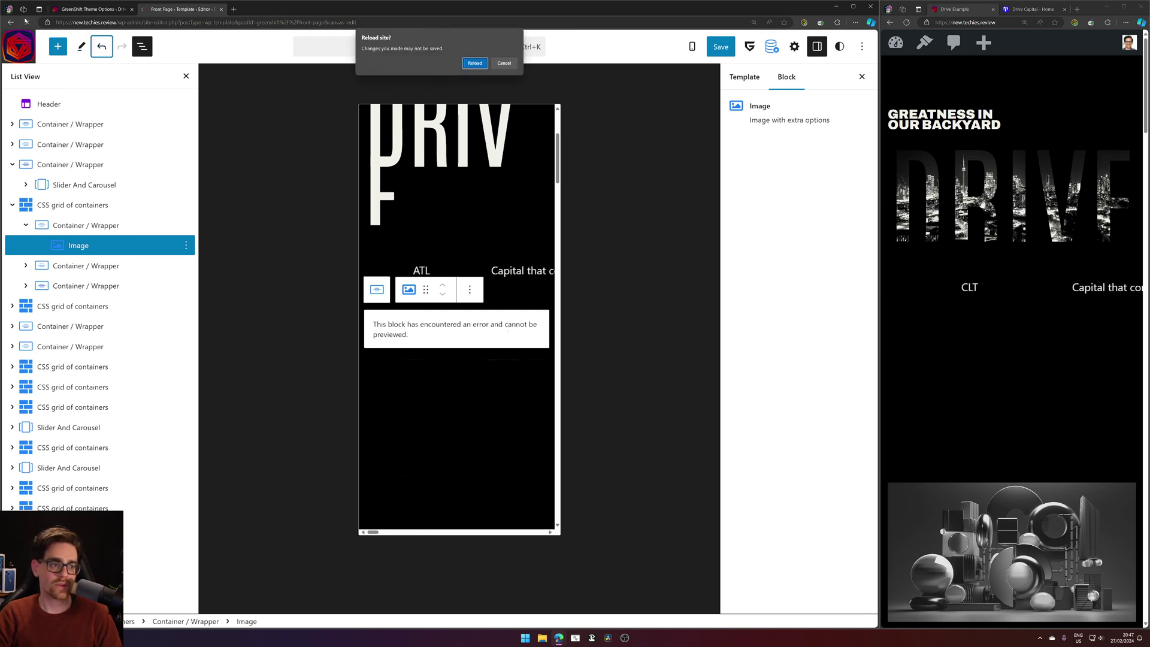
key("Return")
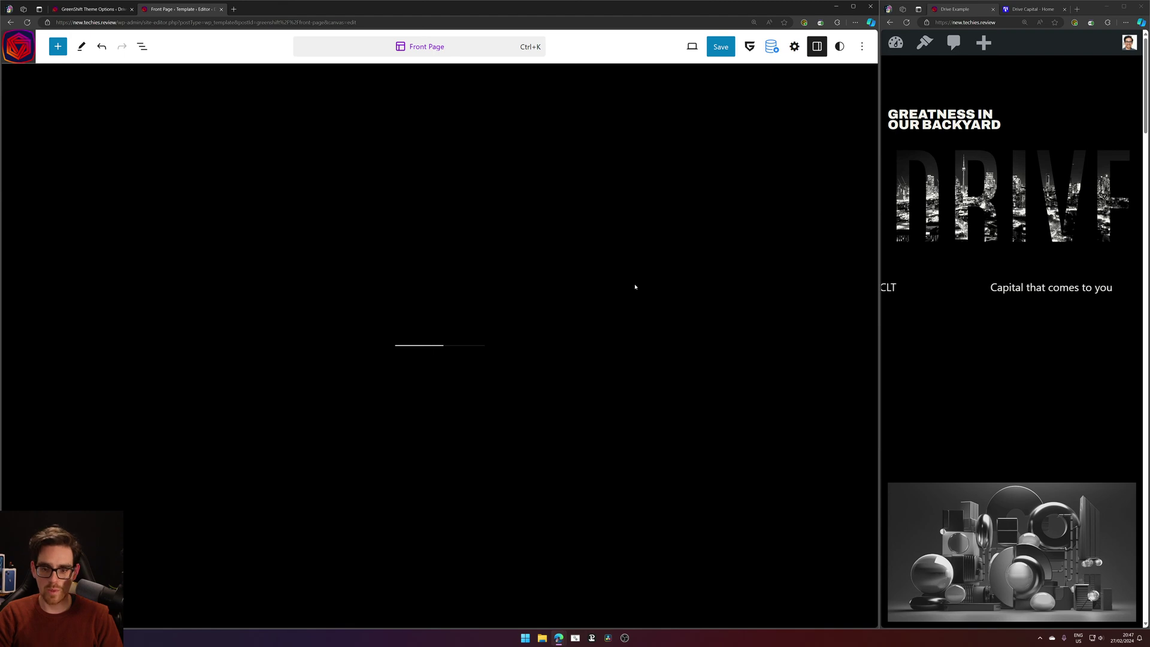
Select the first grid Container's Image in List View and show its Advanced Interaction Layers.
scroll(635, 290, "down", 10)
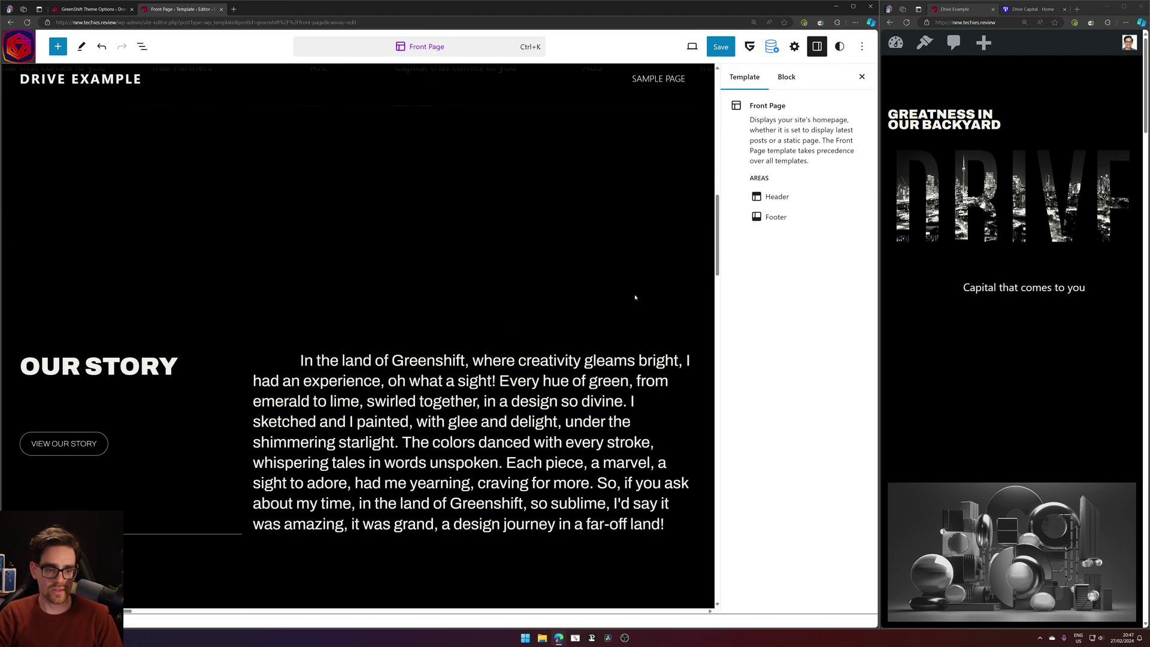
scroll(635, 297, "down", 3)
scroll(635, 297, "up", 3)
left_click(414, 111)
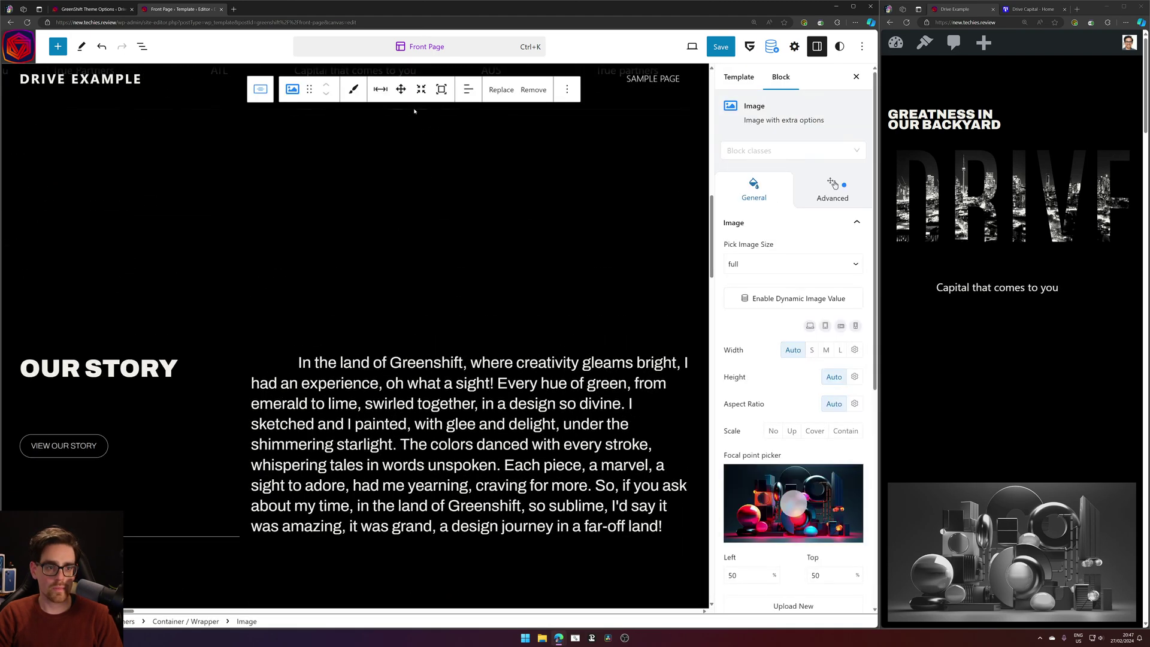
left_click(142, 48)
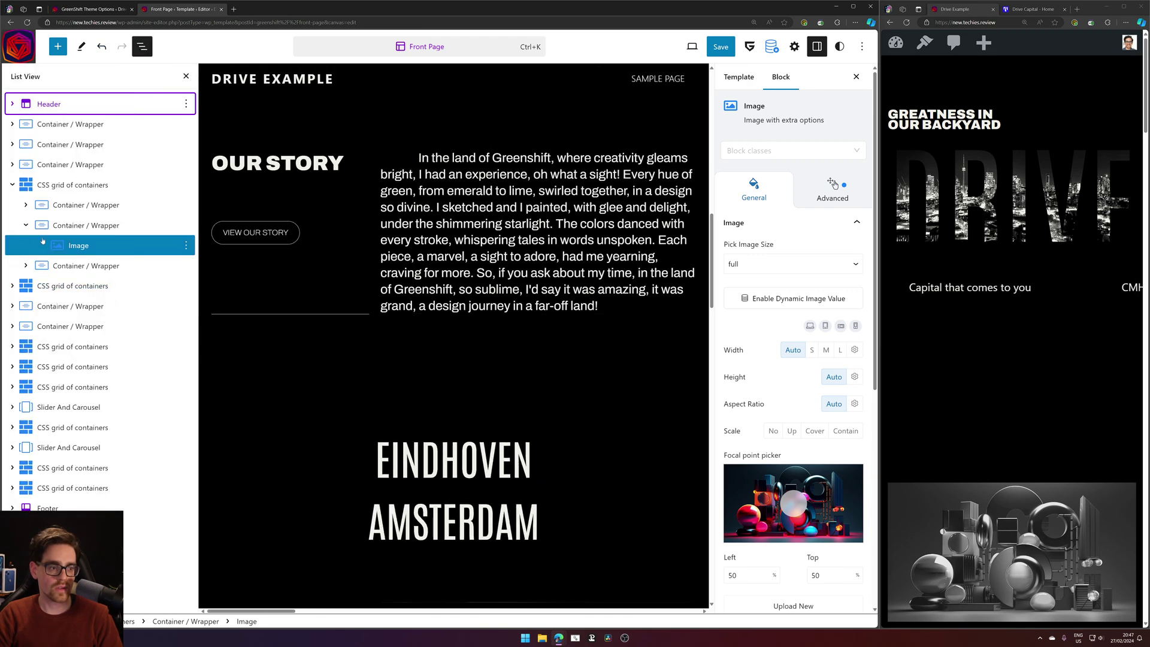
left_click(25, 205)
left_click(77, 226)
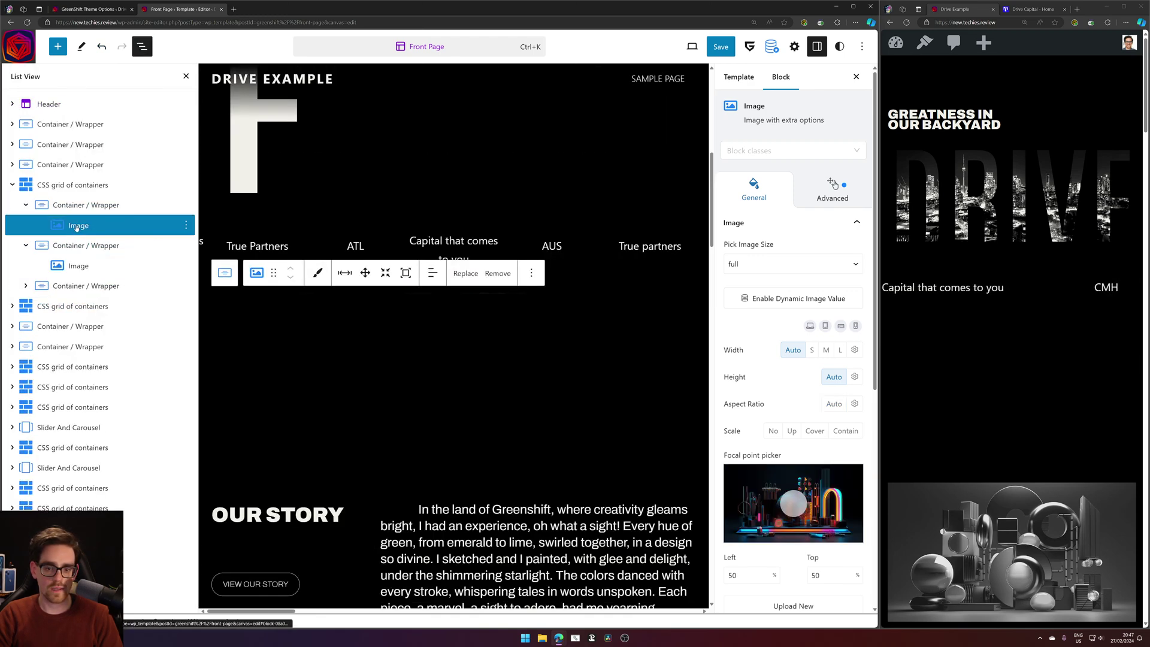
left_click(841, 218)
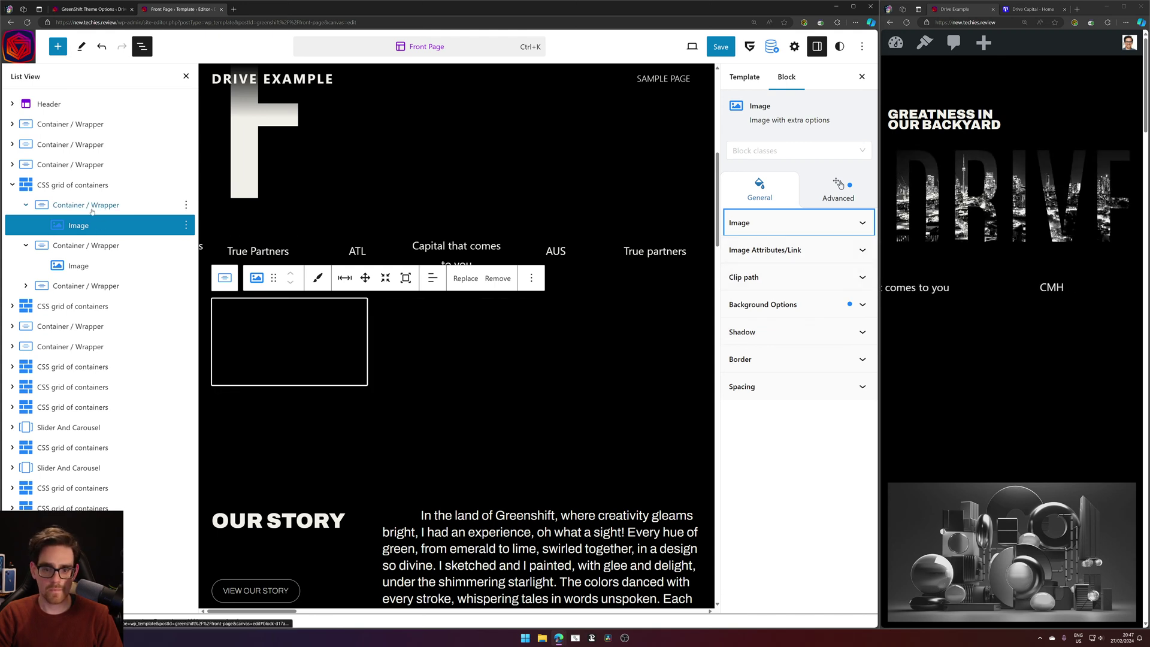
left_click(838, 190)
scroll(760, 424, "down", 10)
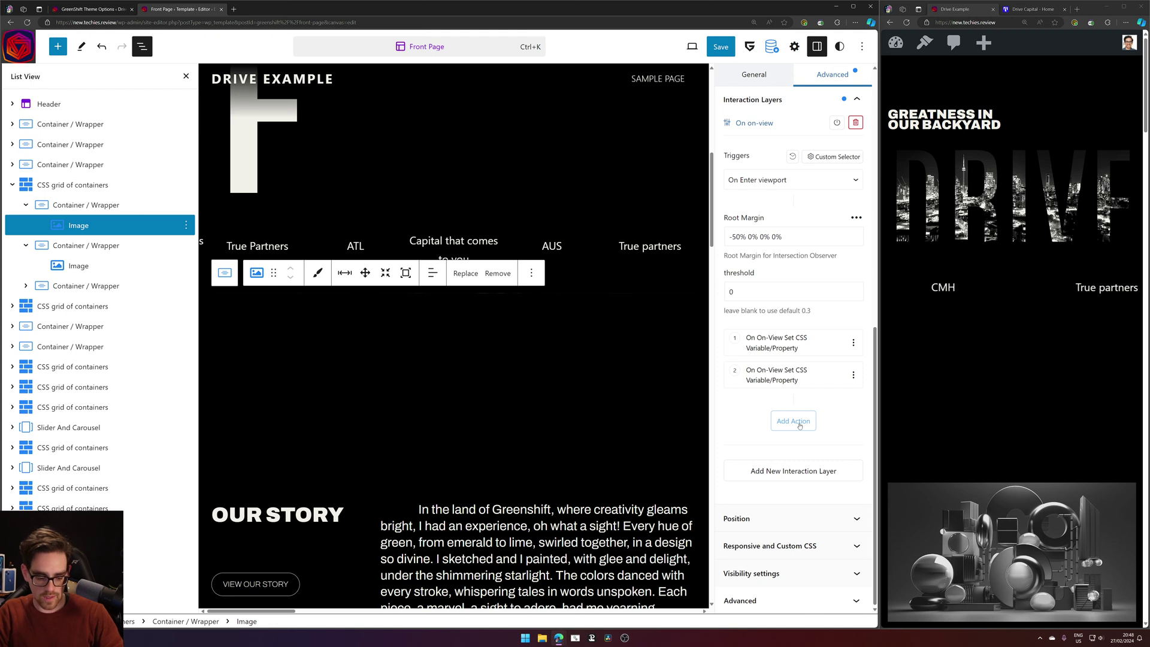
Change the root margin to -50% 0% -30% 0% and save the template.
type("3")
type("-")
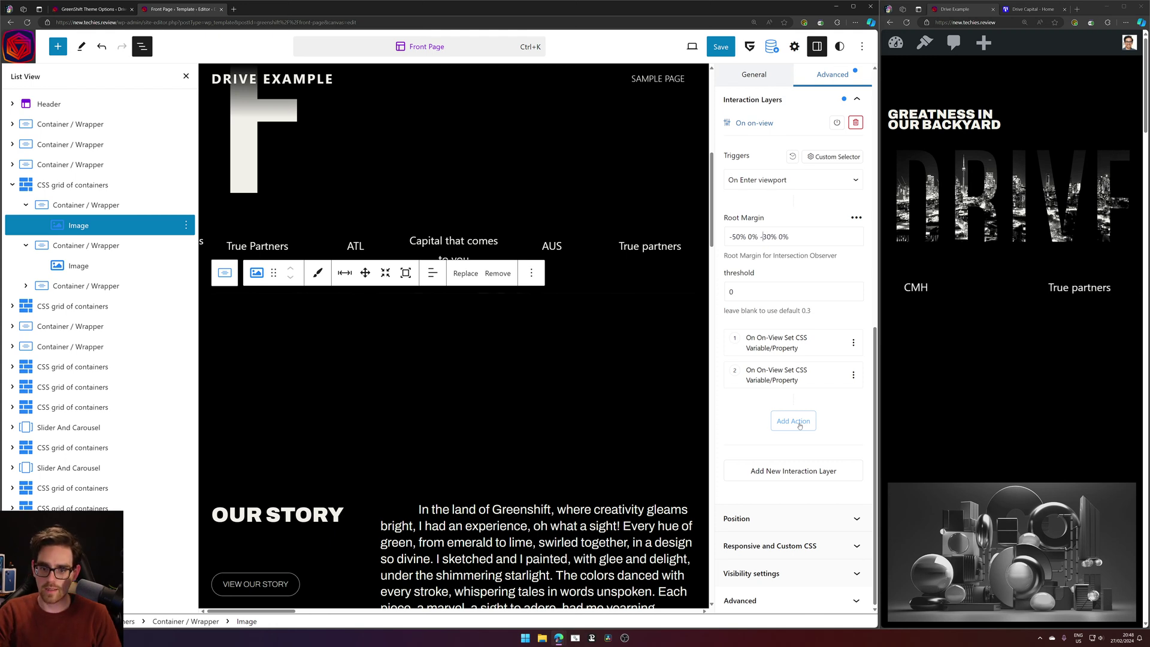
left_click(720, 47)
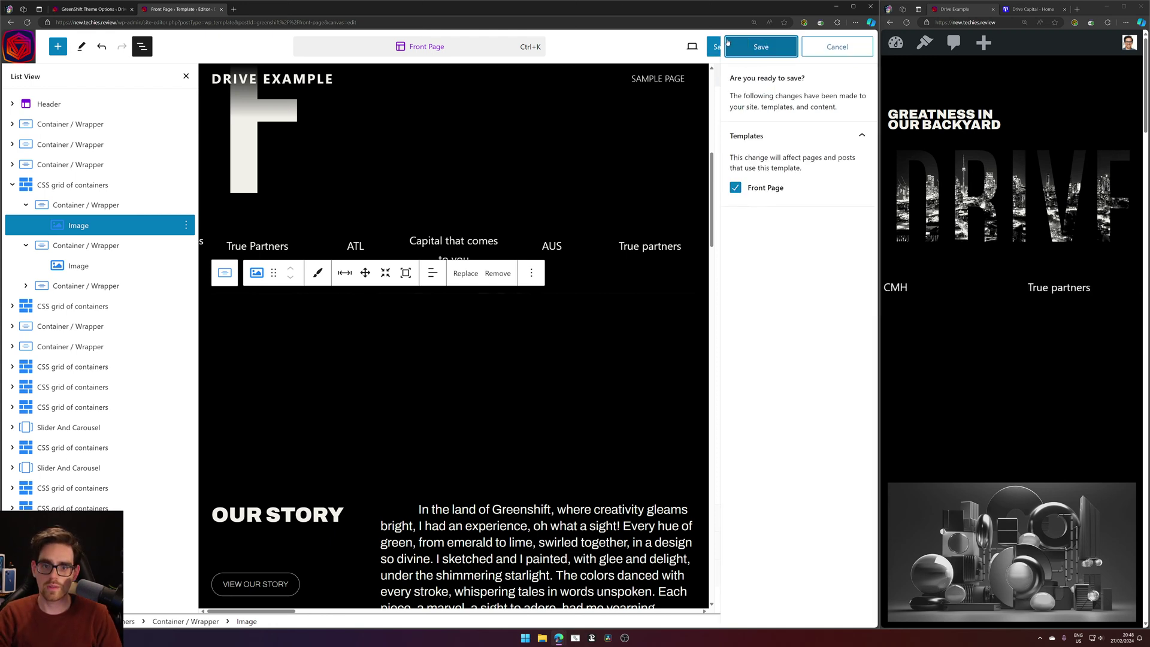
left_click(763, 44)
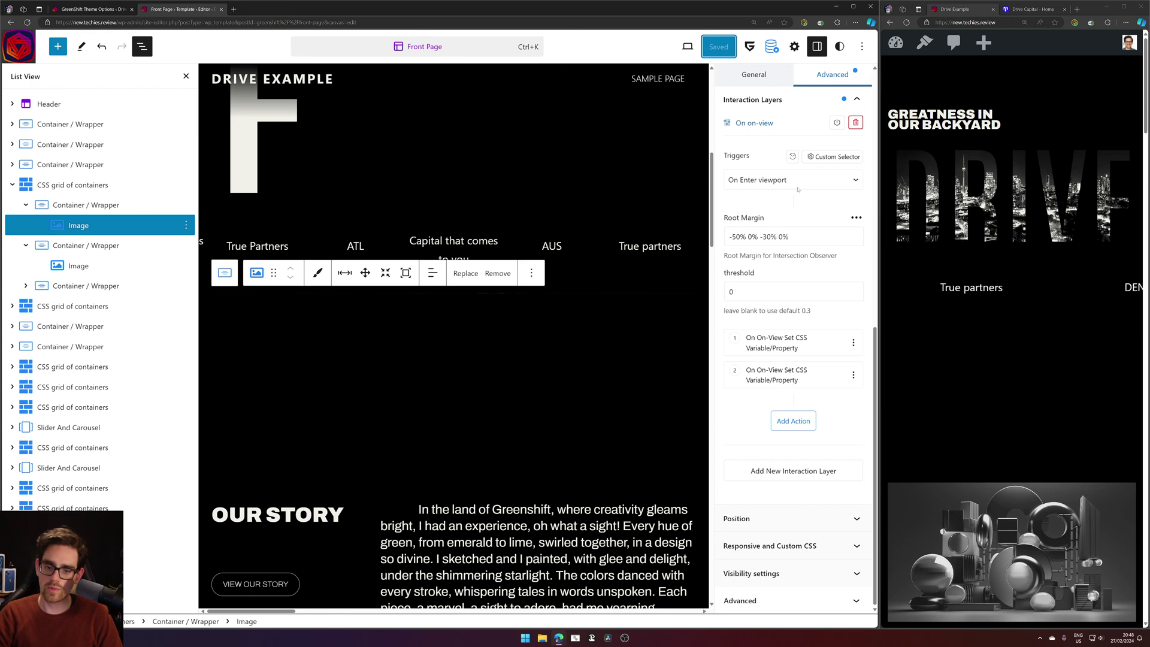
Change the top margin to -40% and save, refreshing the live preview first.
key("BackSpace")
type("4")
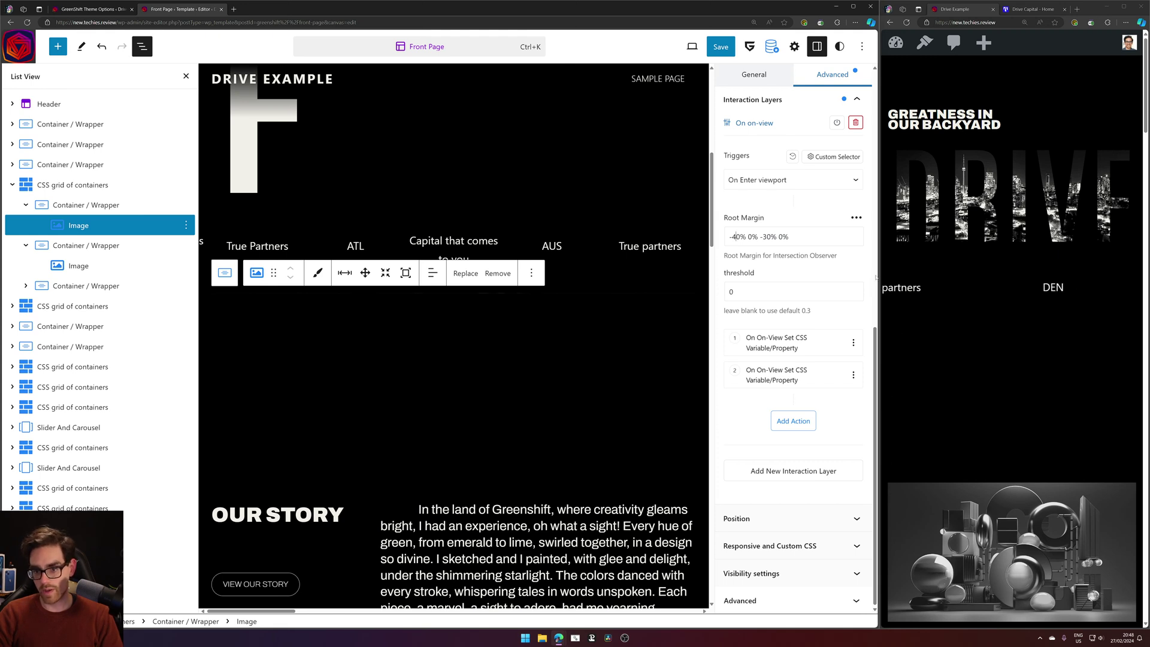
left_click(906, 22)
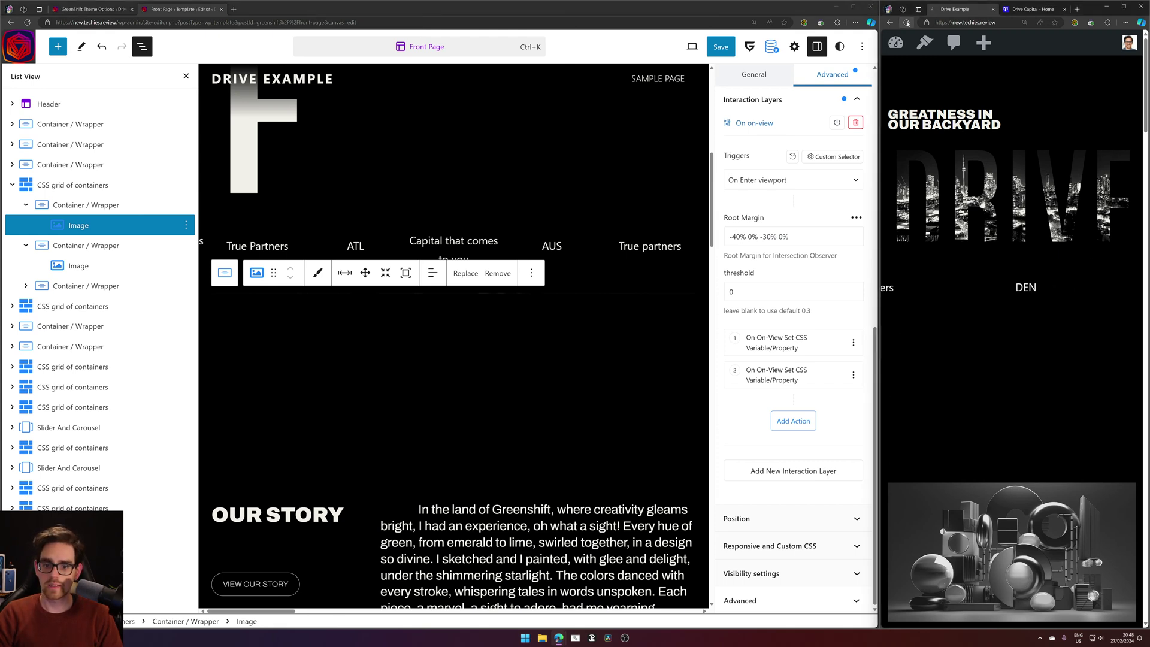
left_click(720, 47)
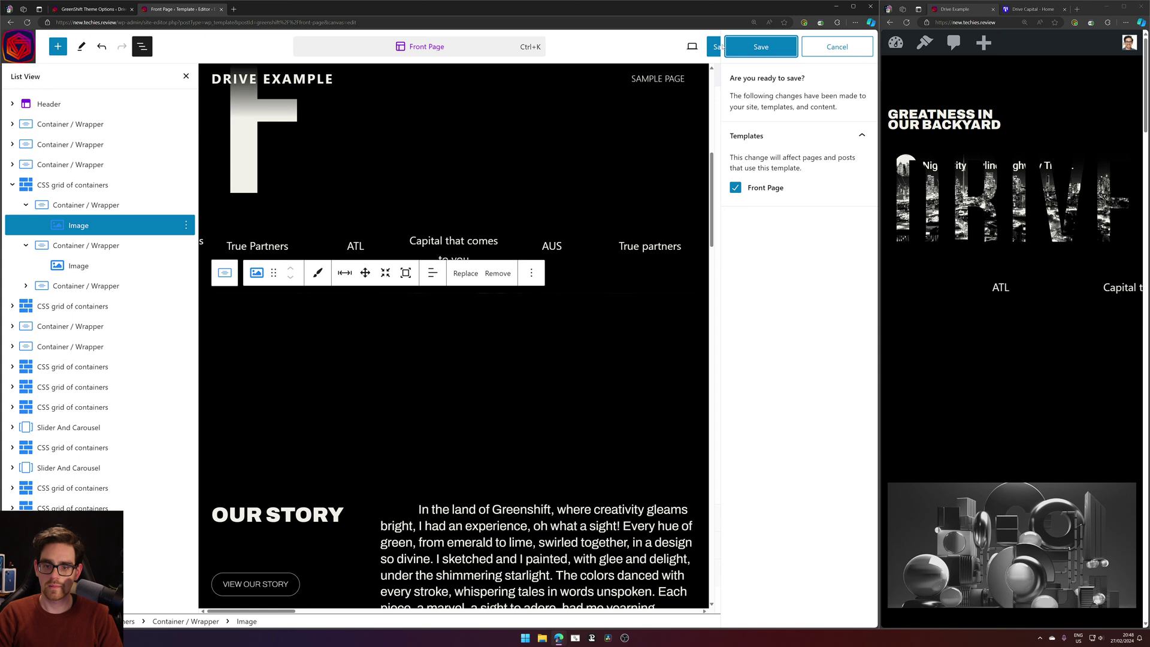
left_click(758, 46)
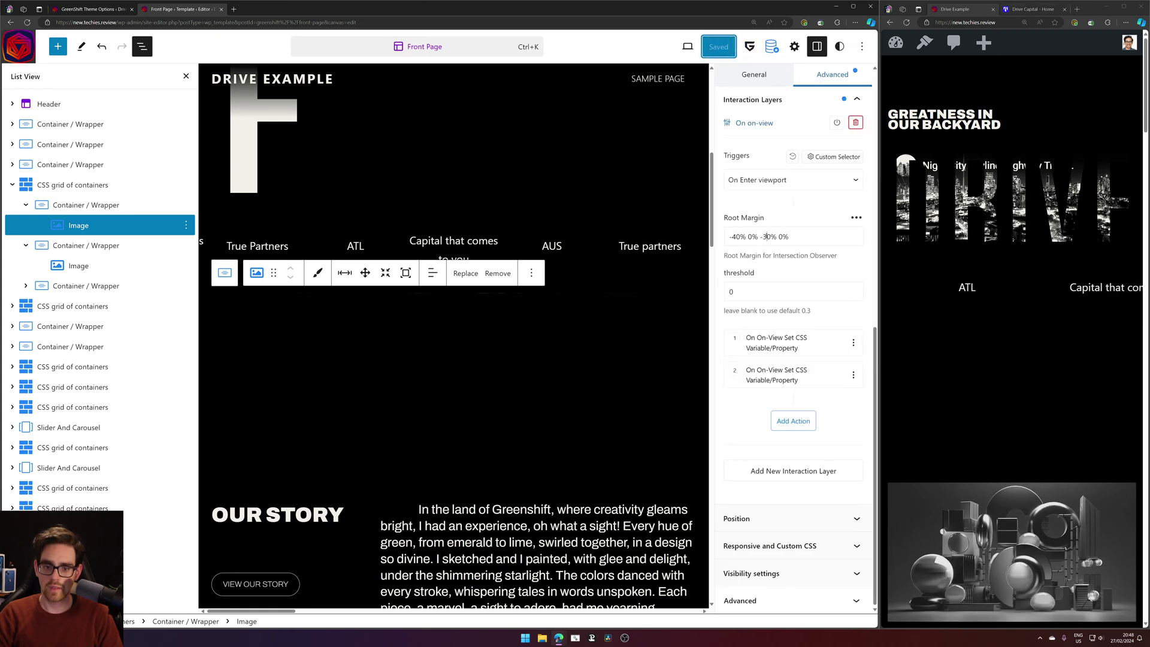
Set the bottom margin to -20% (-40% 0% -20% 0%), save, and reload the live preview.
key("BackSpace")
type("2")
left_click(720, 47)
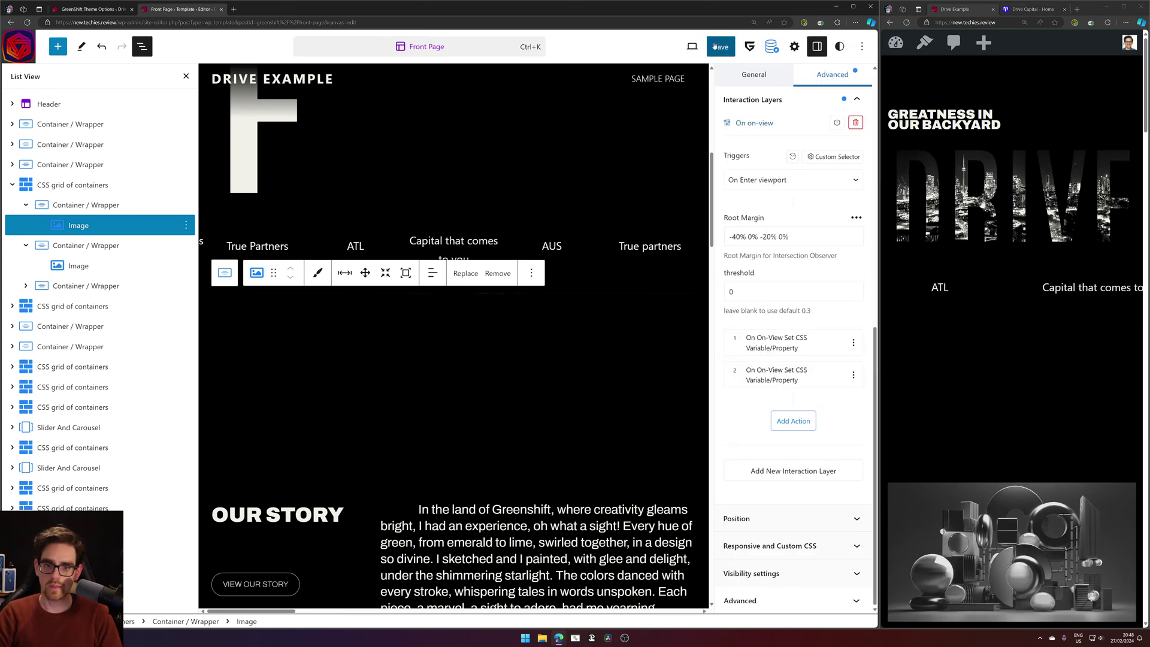
left_click(758, 46)
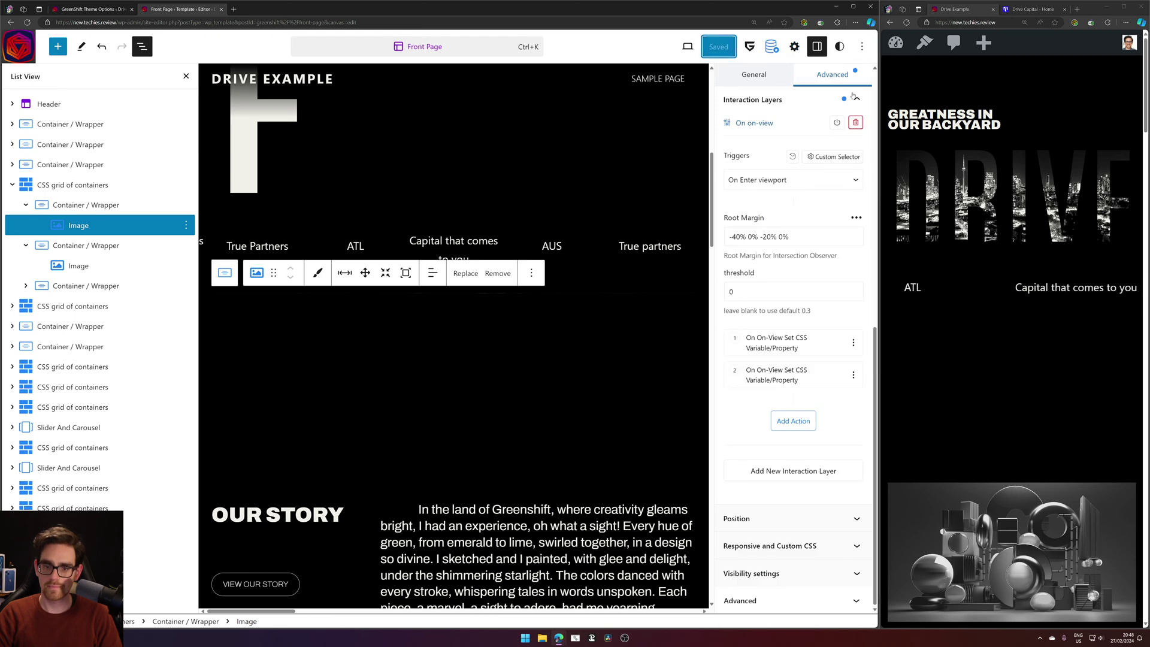
left_click(906, 22)
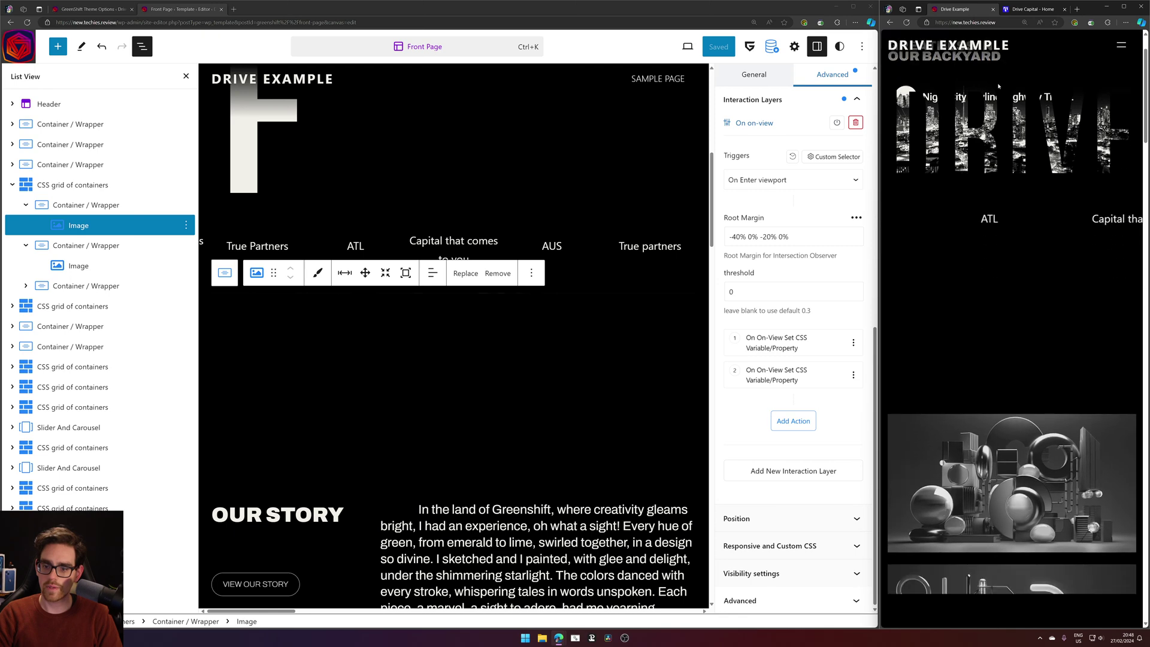
Scroll the reloaded live homepage to check the image animation with the saved margin.
scroll(998, 87, "down", 10)
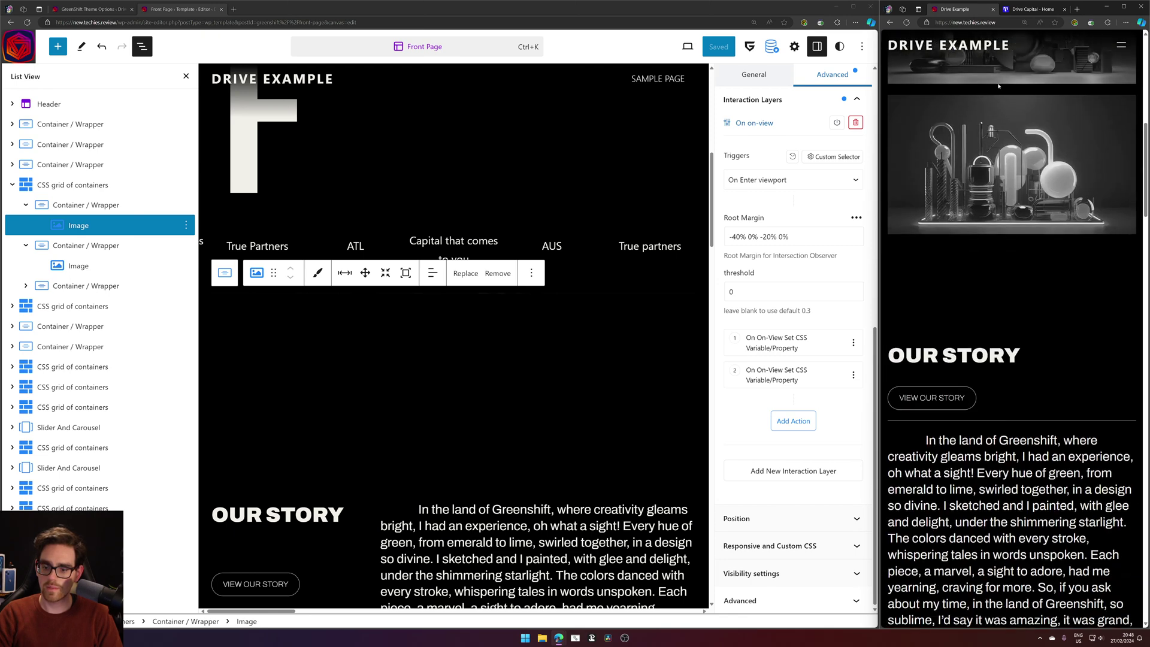
scroll(998, 86, "down", 10)
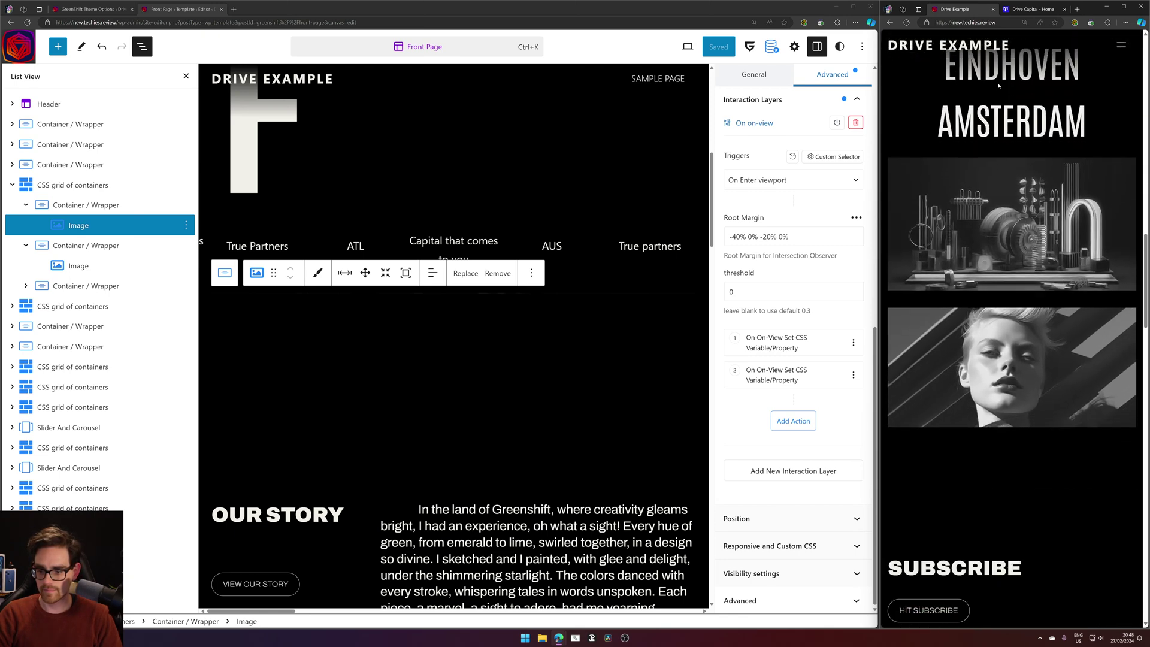
scroll(998, 86, "down", 4)
scroll(998, 86, "up", 20)
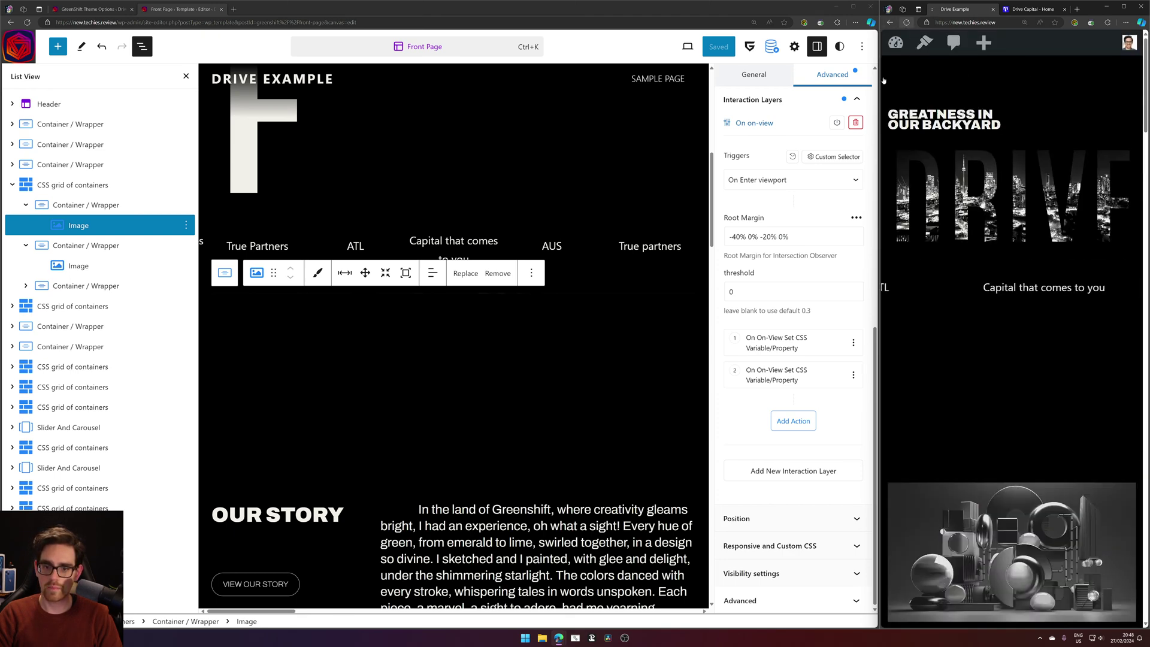
Set the root margin to -20% 0% -20% 0%, save, and reload the live homepage.
left_click(737, 237)
key("BackSpace")
type("2")
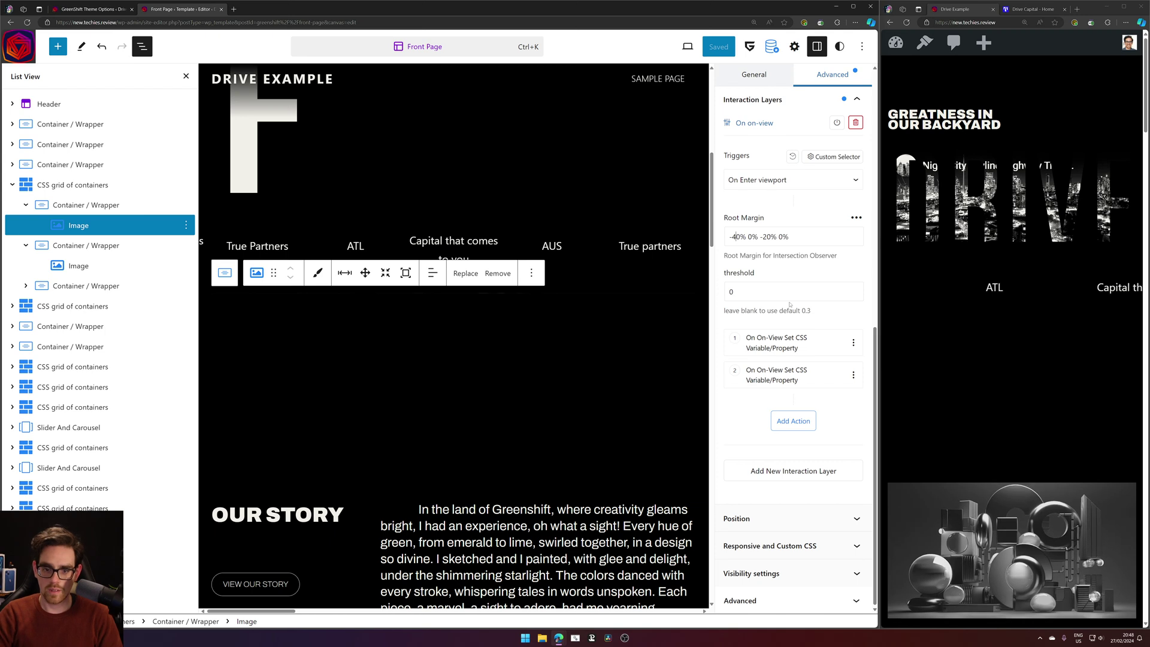
left_click(720, 46)
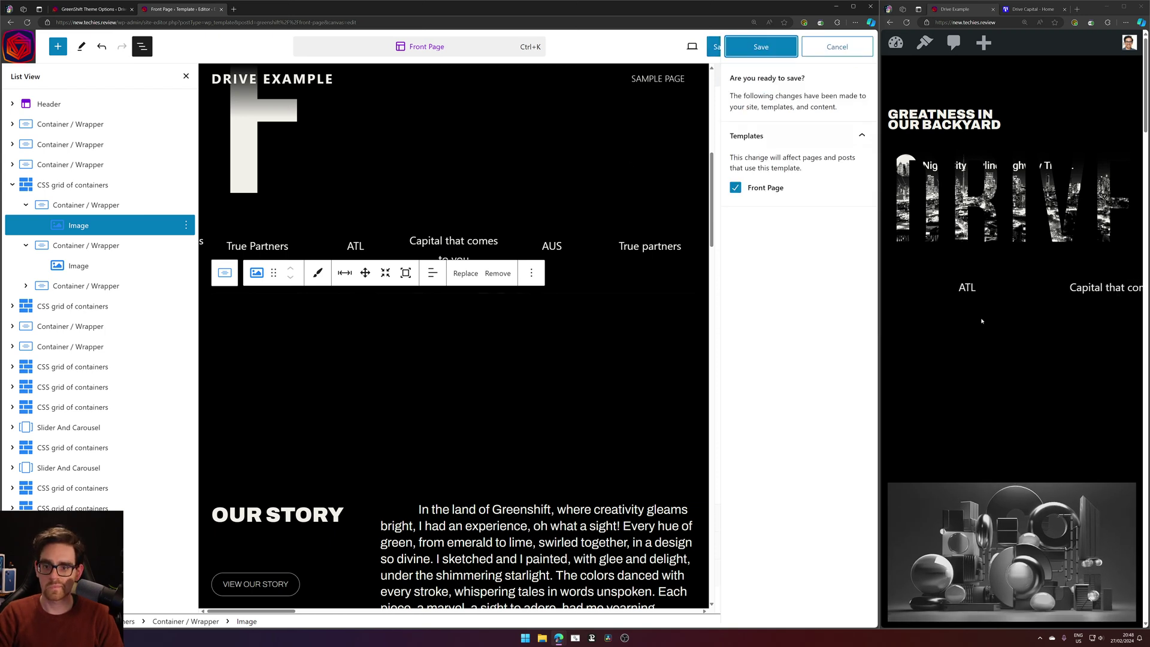
left_click(768, 50)
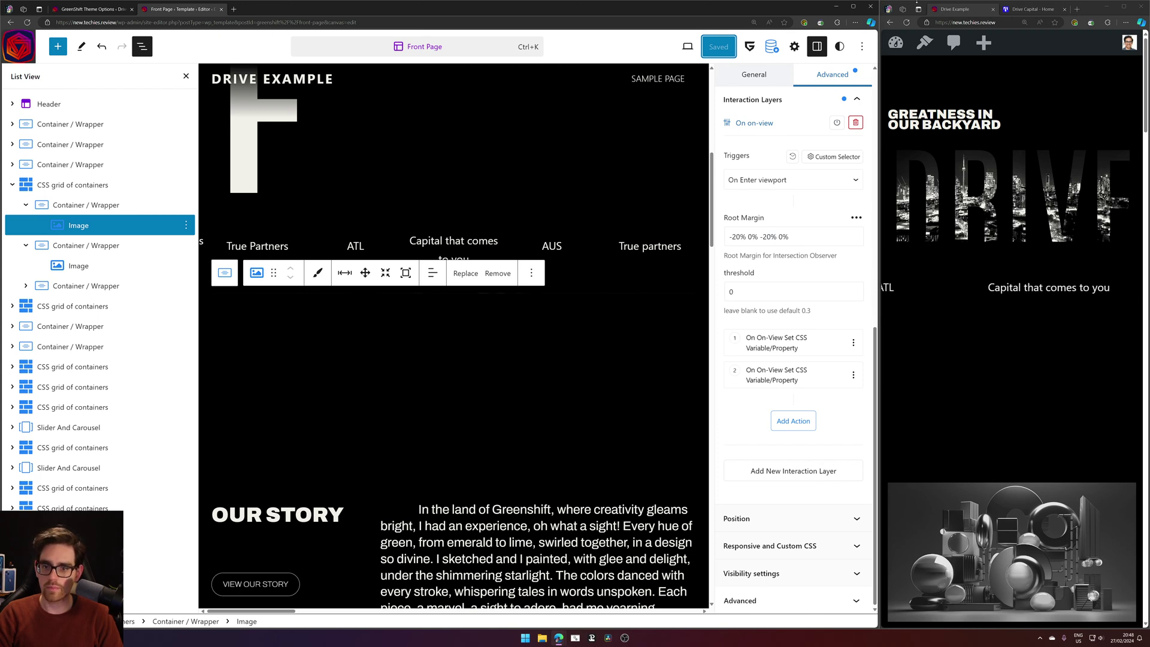
left_click(908, 22)
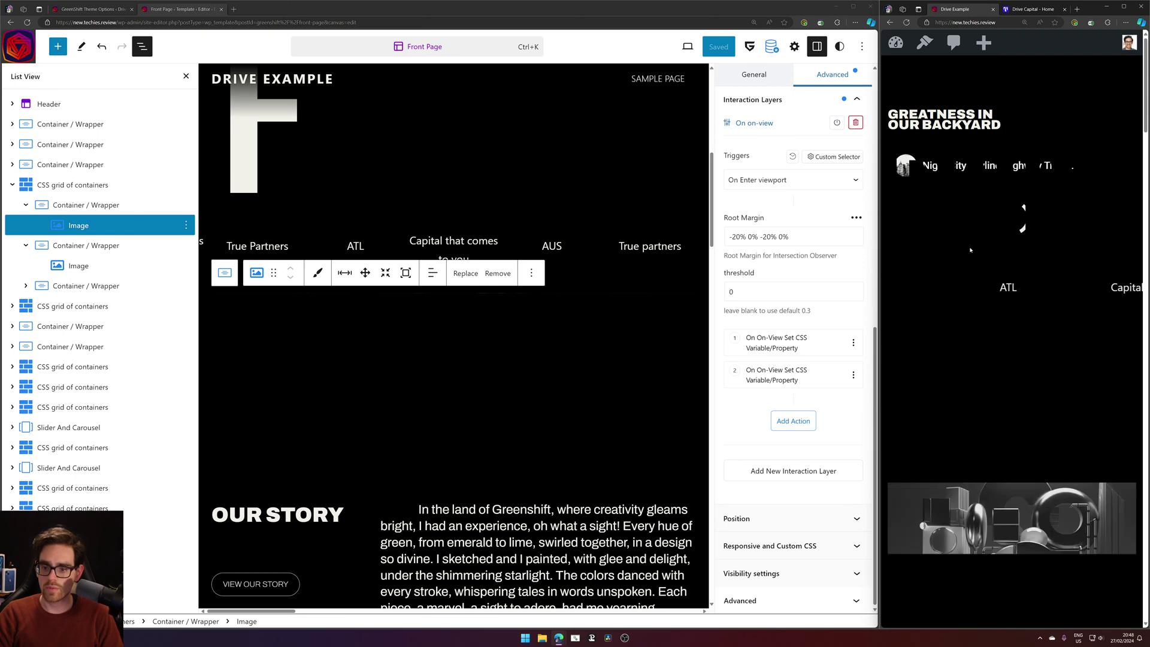
scroll(980, 254, "down", 5)
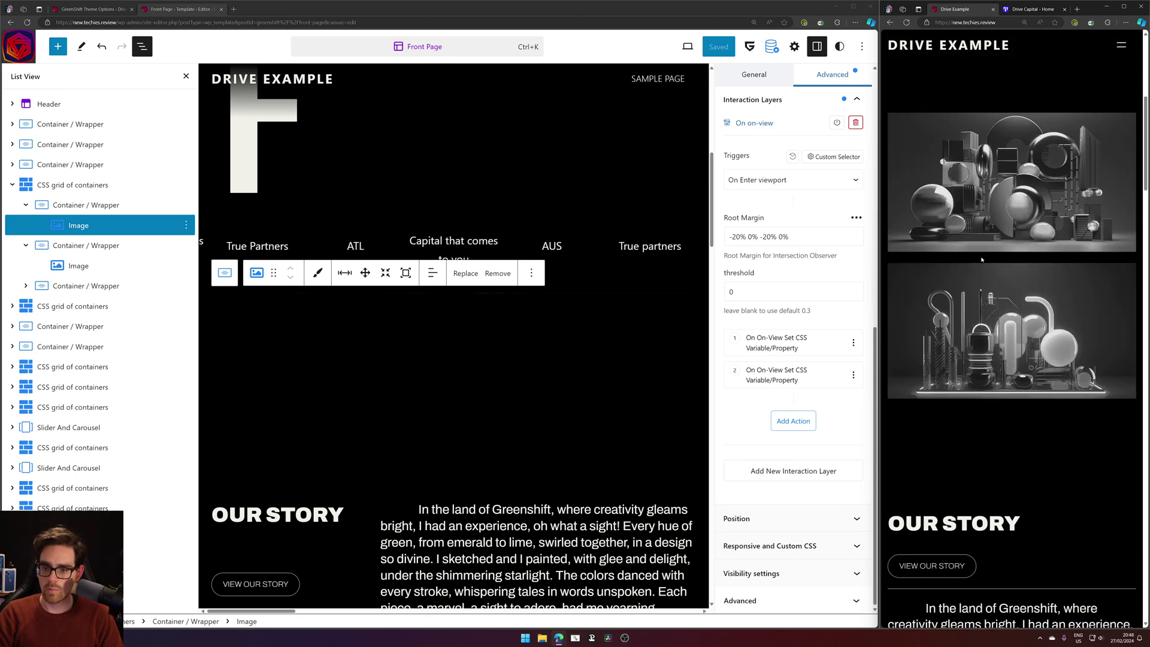
scroll(1021, 352, "up", 7)
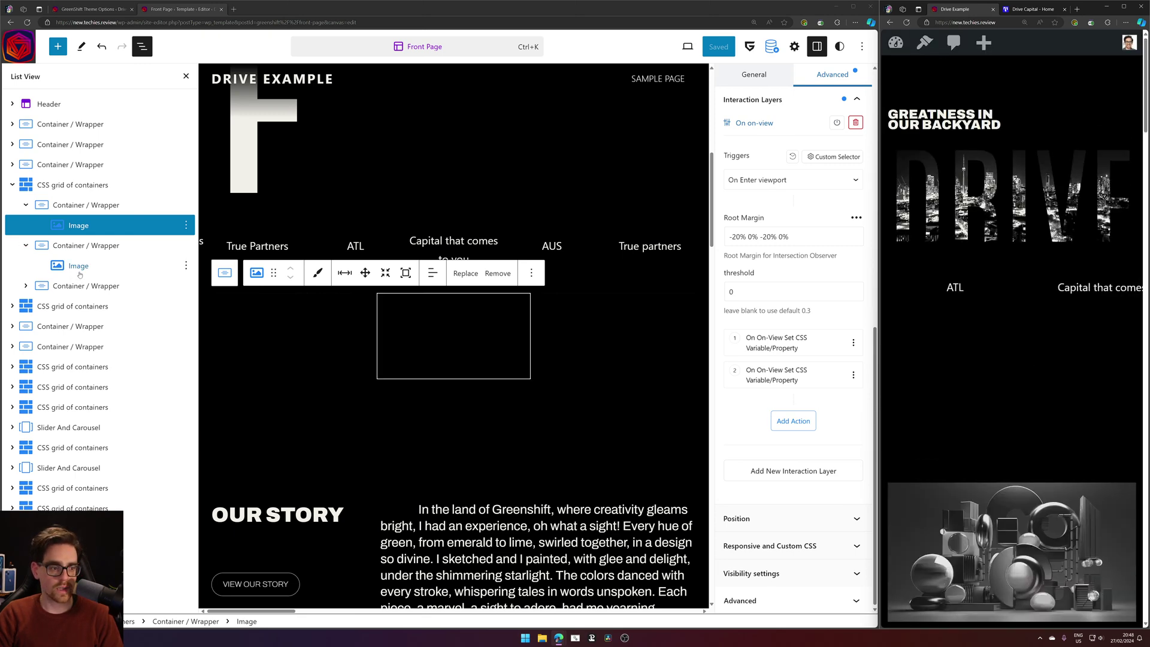
Select the first grid image and show its Interaction Layers settings.
left_click(122, 264)
right_click(122, 261)
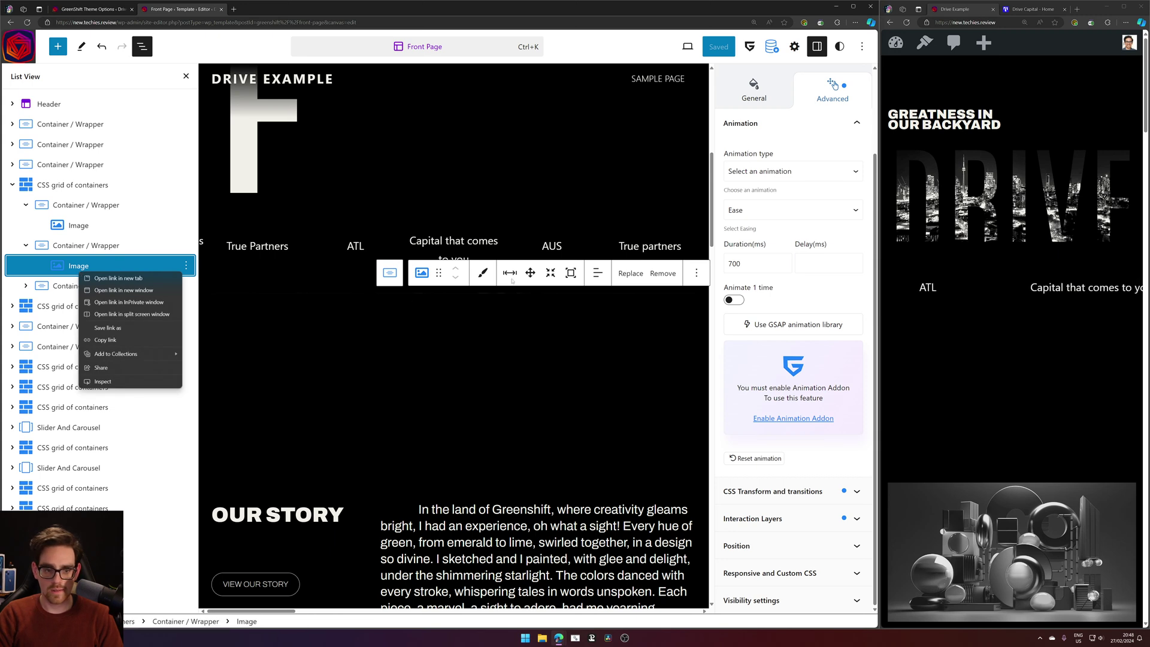
left_click(753, 518)
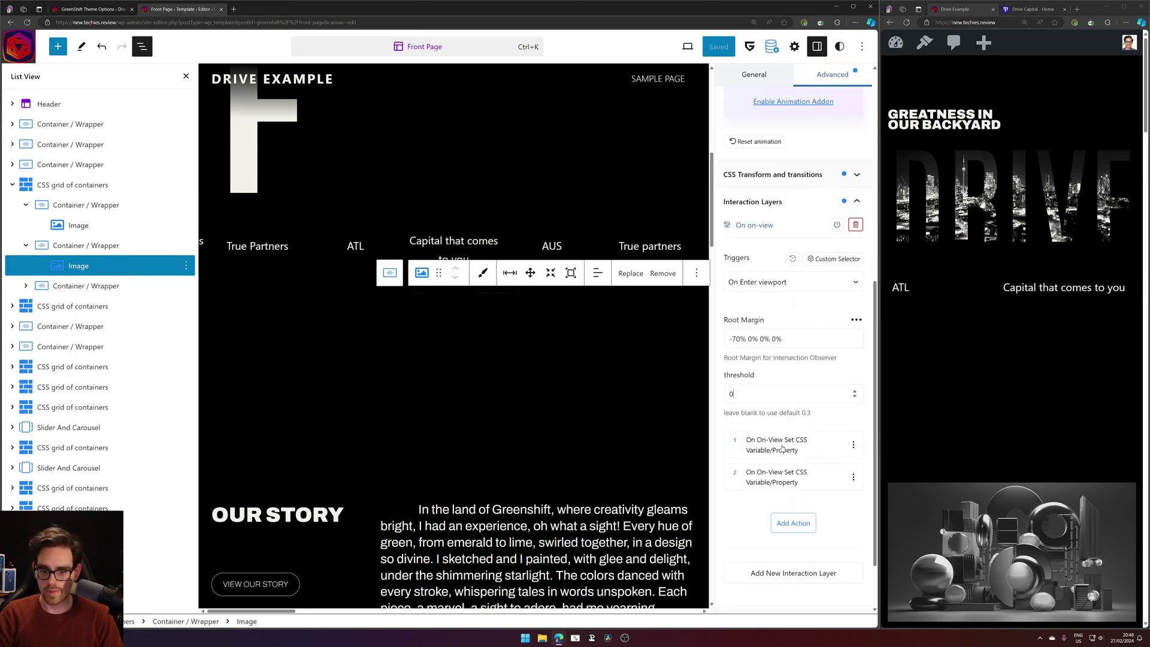
left_click(78, 226)
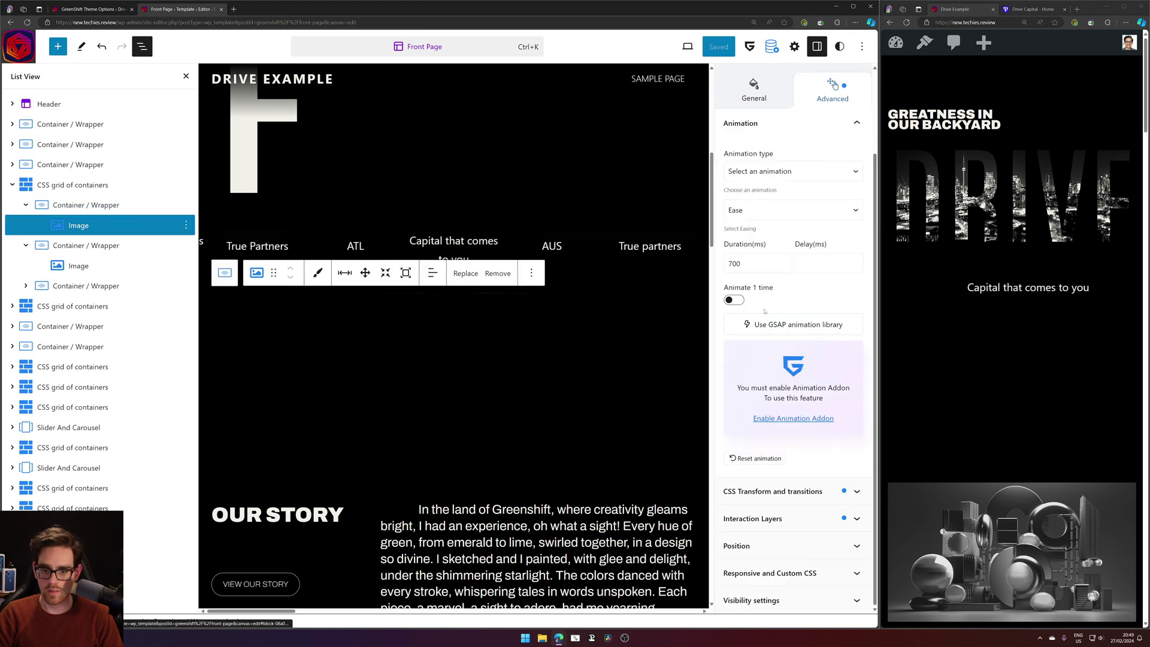
left_click(798, 521)
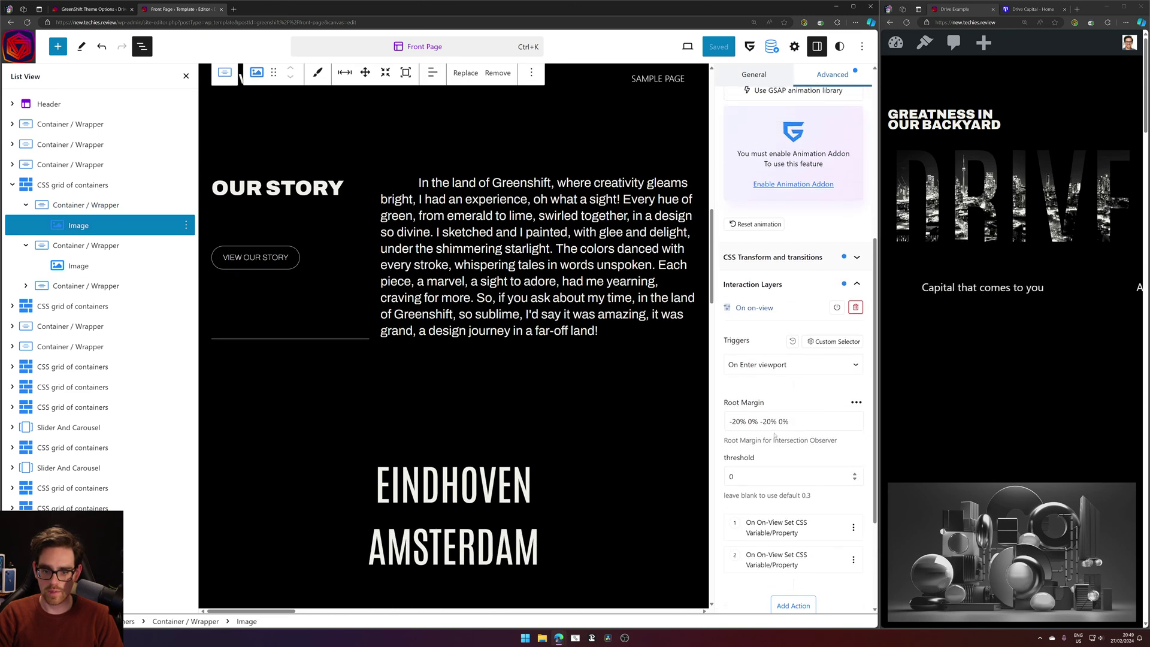
Change the root margin to -20% 0% 0% 0% and save the Front Page template.
left_click(767, 421)
key("BackSpace")
key("BackSpace")
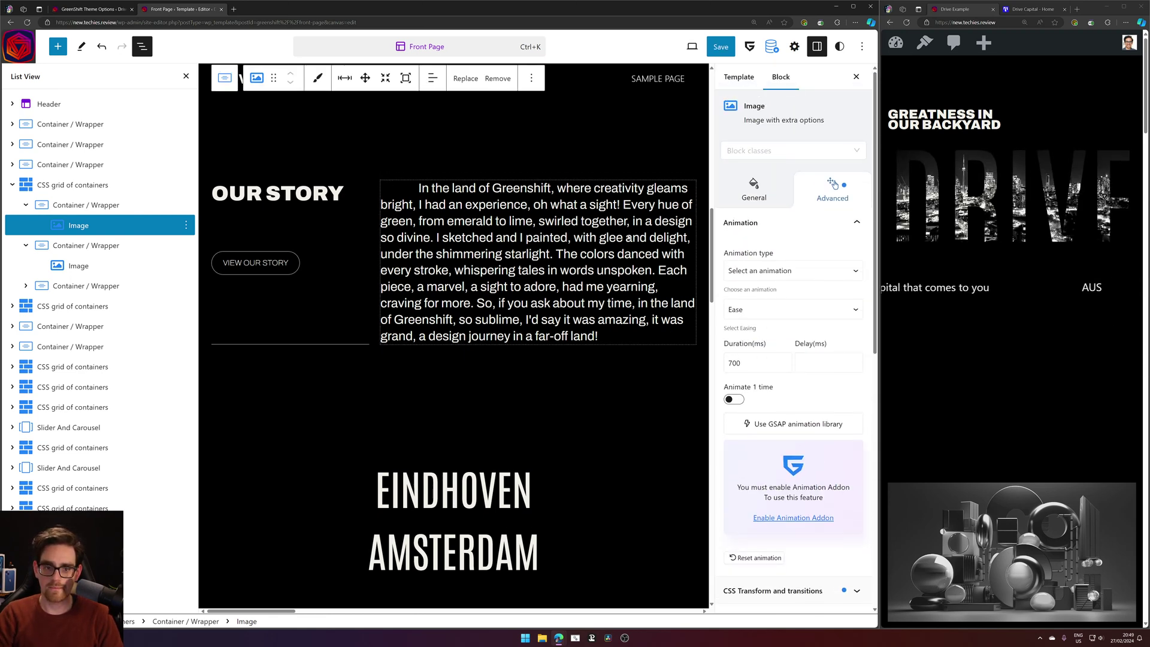
left_click(720, 47)
left_click(763, 41)
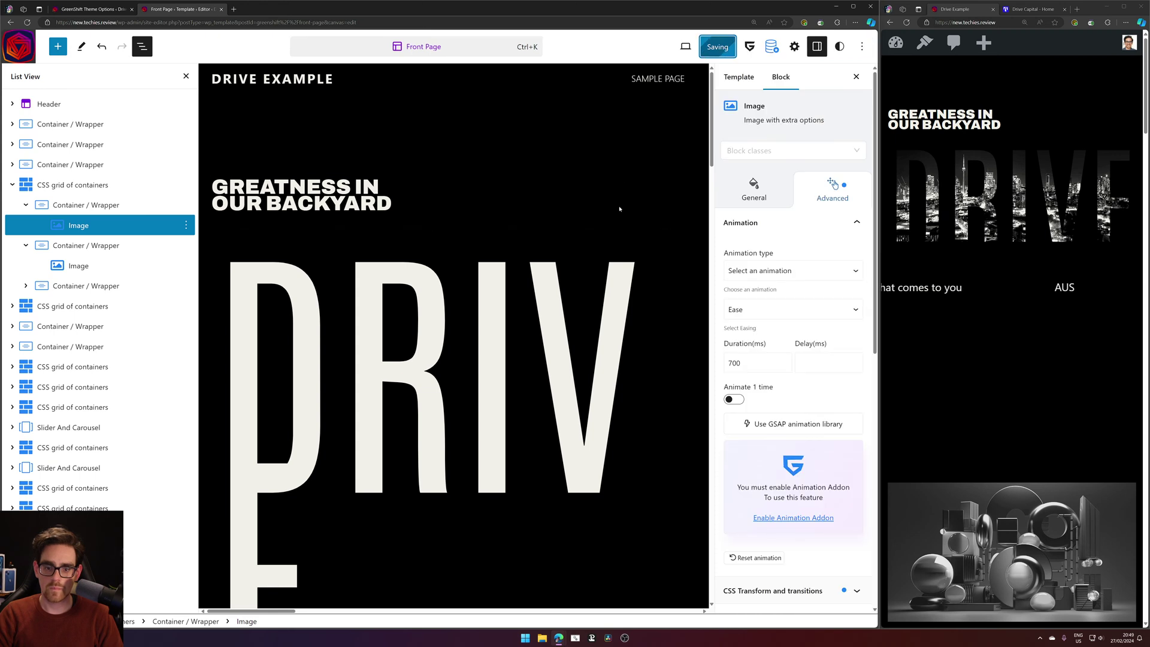
Open the first image's CSS Transform settings to inspect its clip path.
scroll(846, 324, "down", 5)
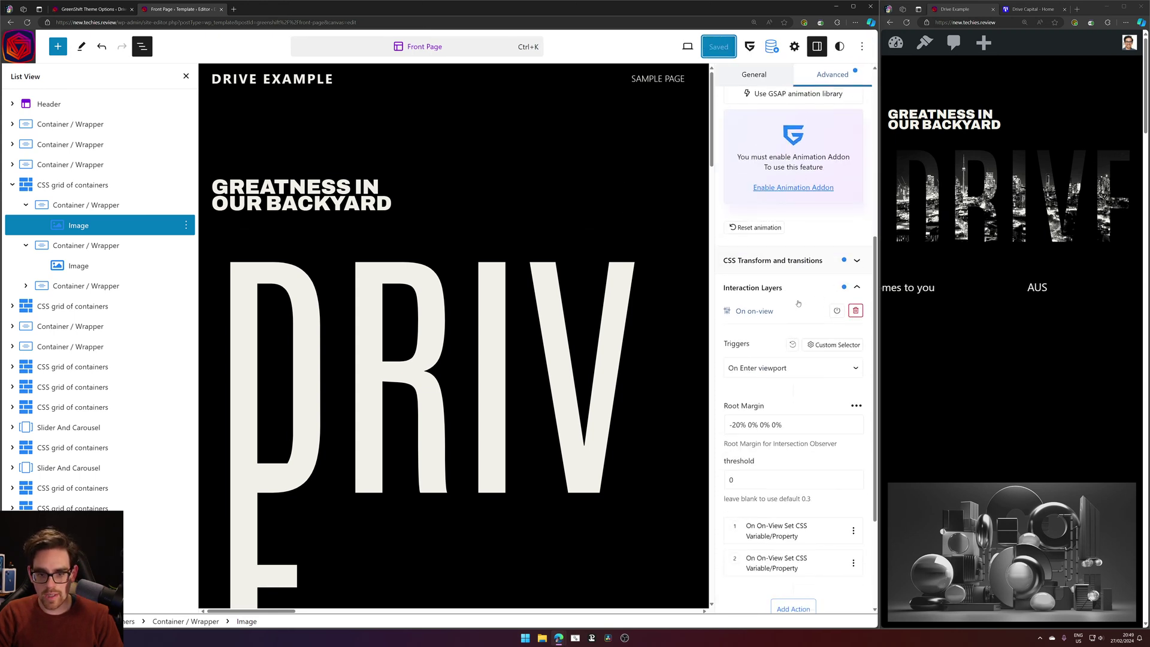
left_click(779, 260)
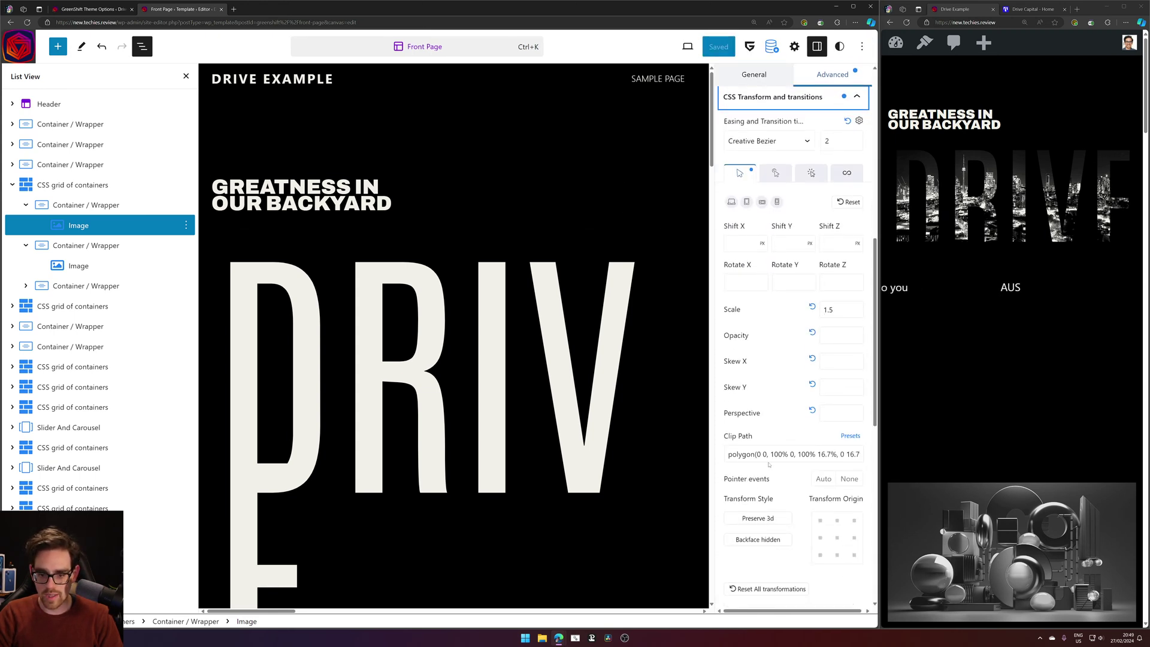
left_click_drag(779, 454, 864, 457)
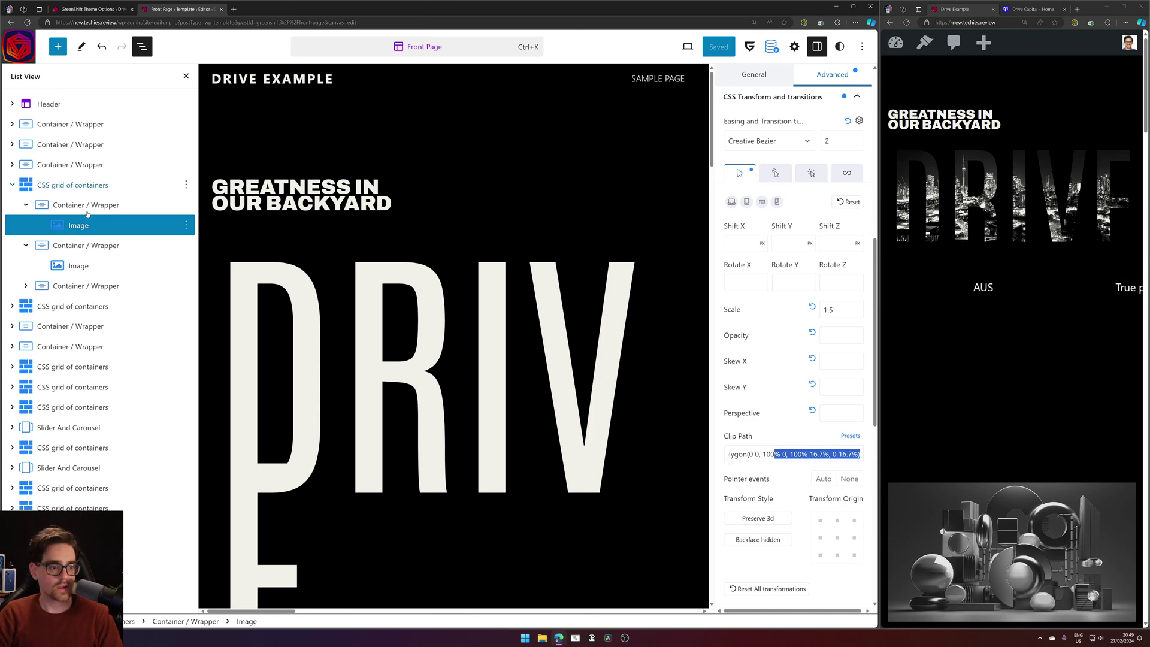
Inspect the second image's transform settings: Scale 1.5 and a polygon clip path at 16.7%.
left_click(78, 265)
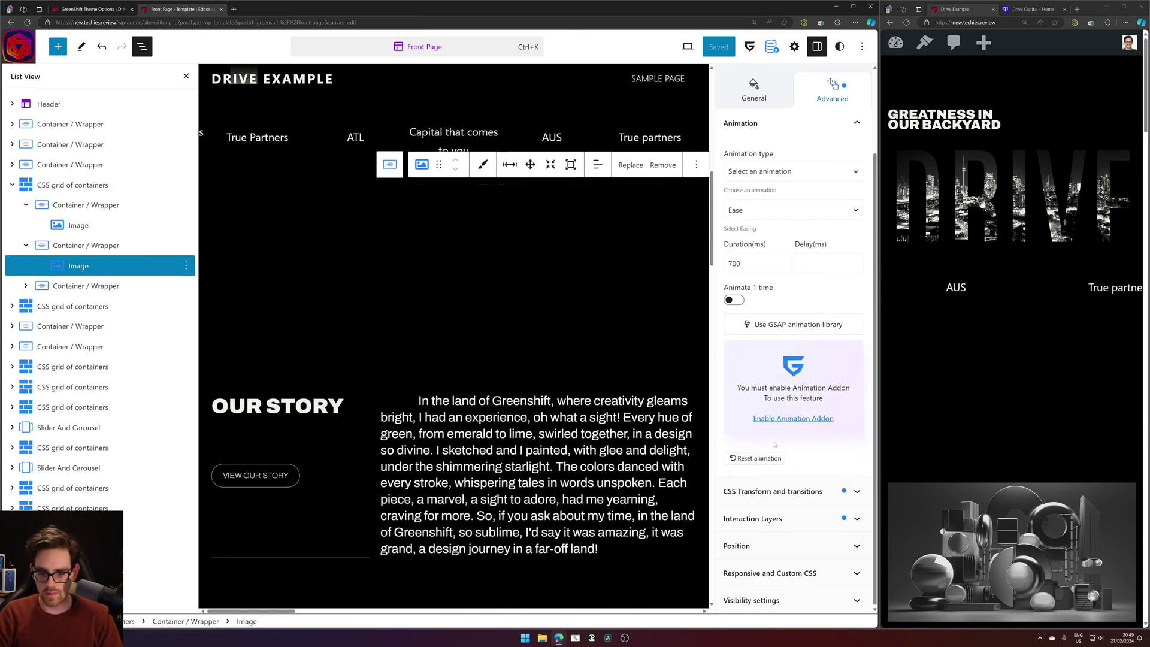
left_click(779, 492)
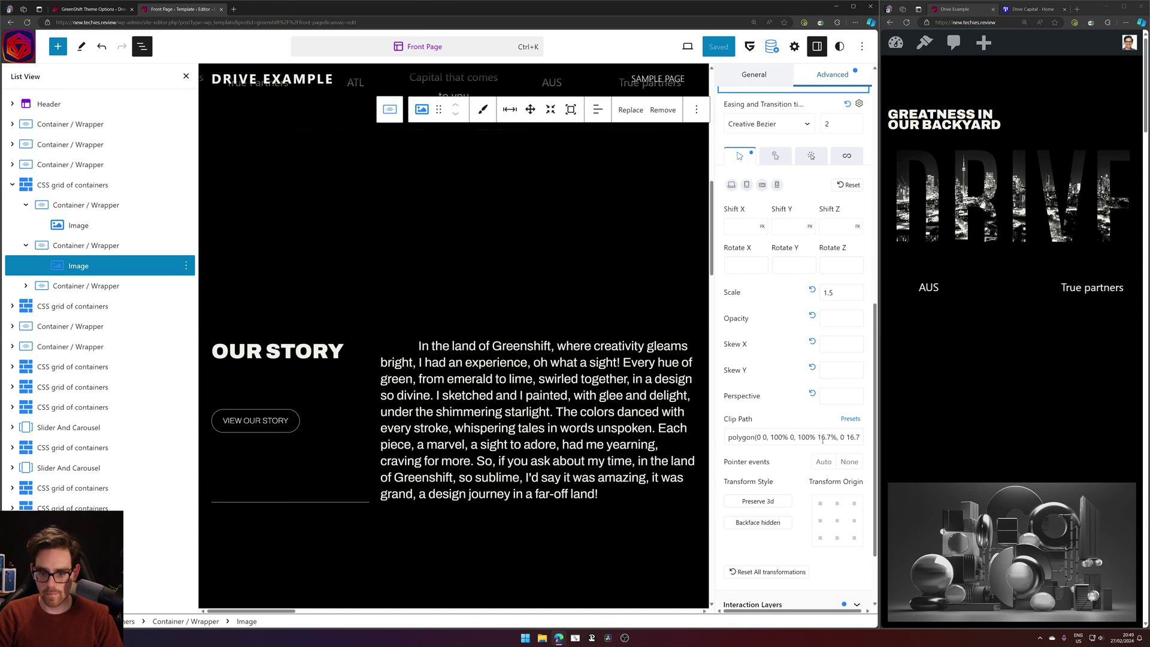
scroll(801, 334, "up", 7)
scroll(801, 334, "up", 2)
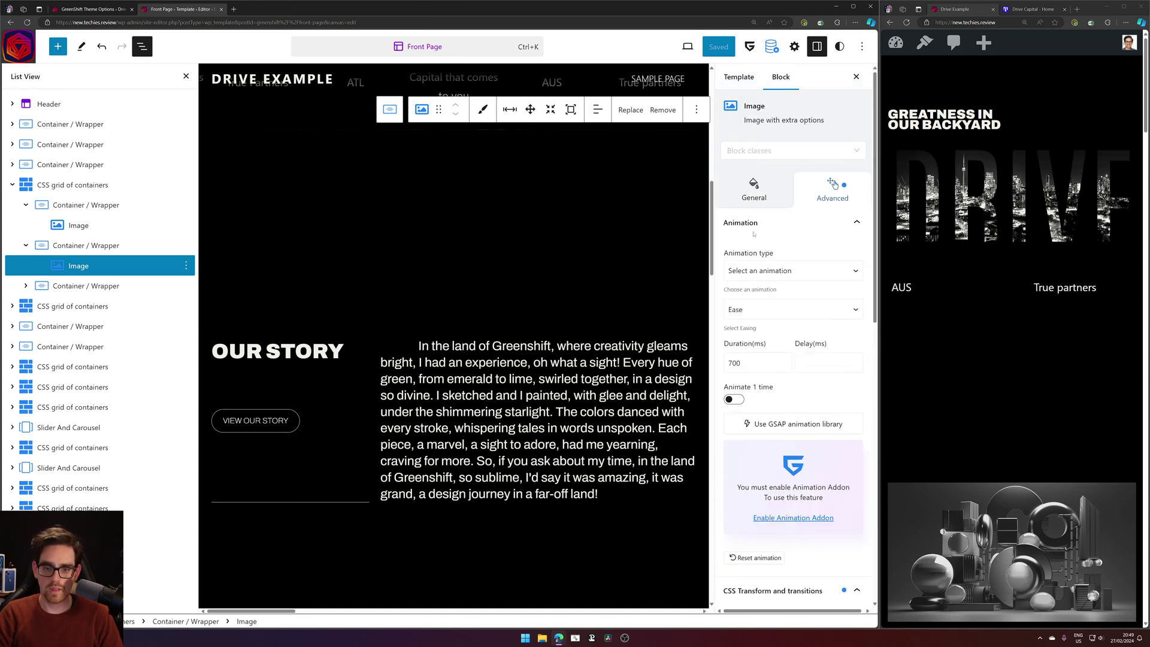
scroll(776, 441, "down", 10)
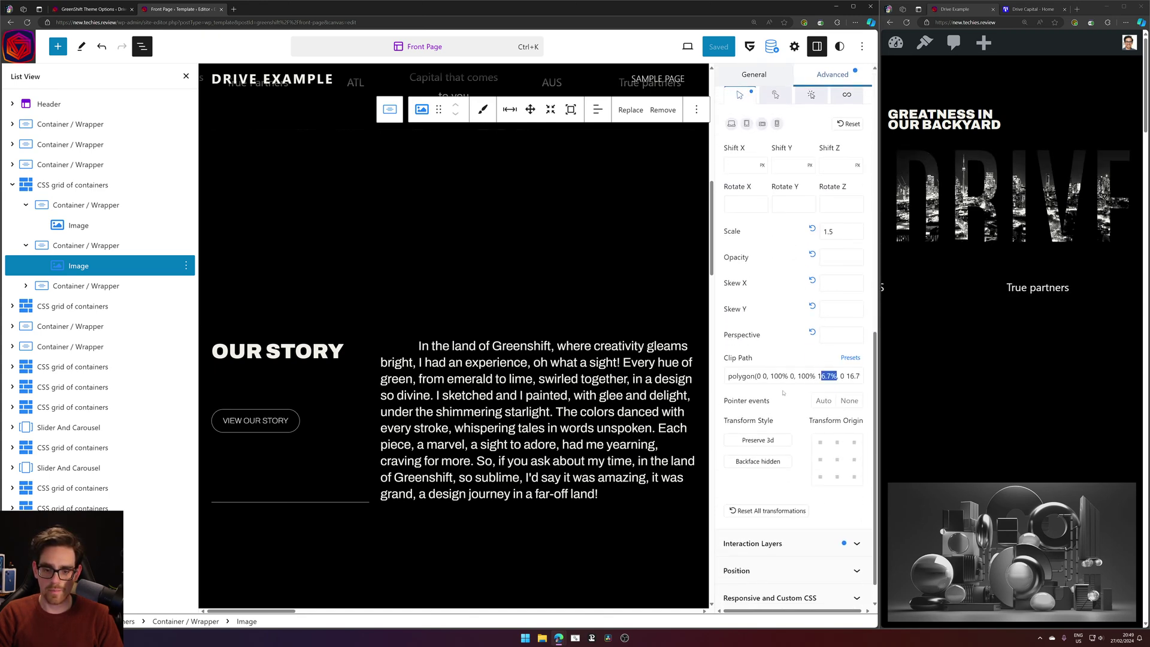
left_click(789, 376)
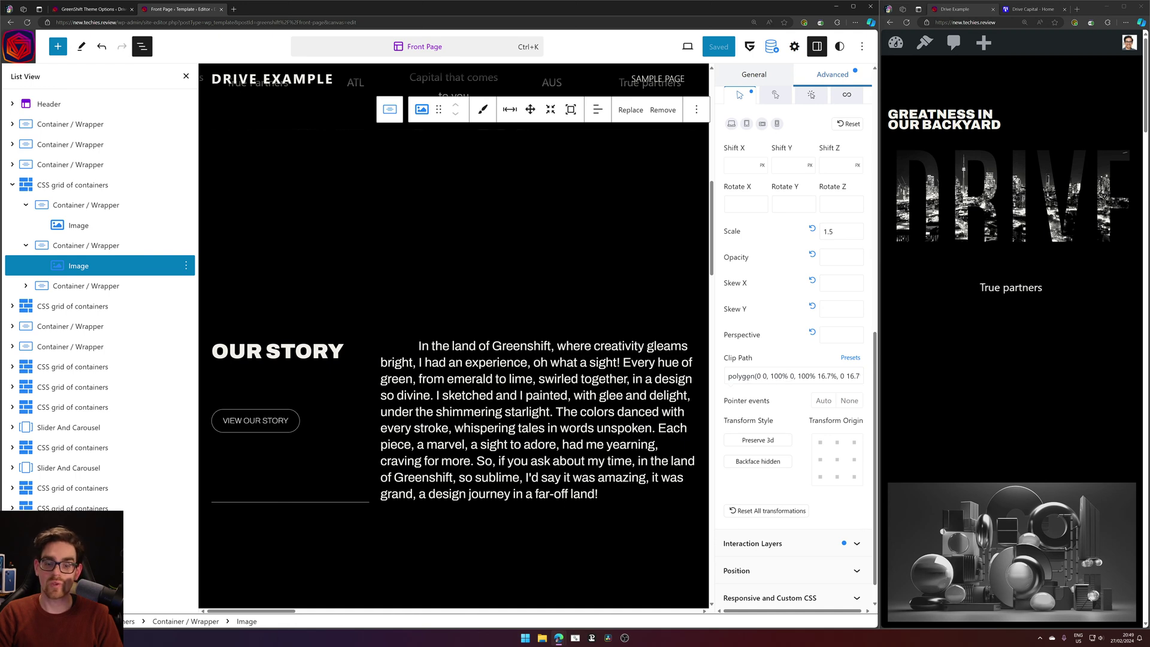
left_click_drag(731, 376, 728, 376)
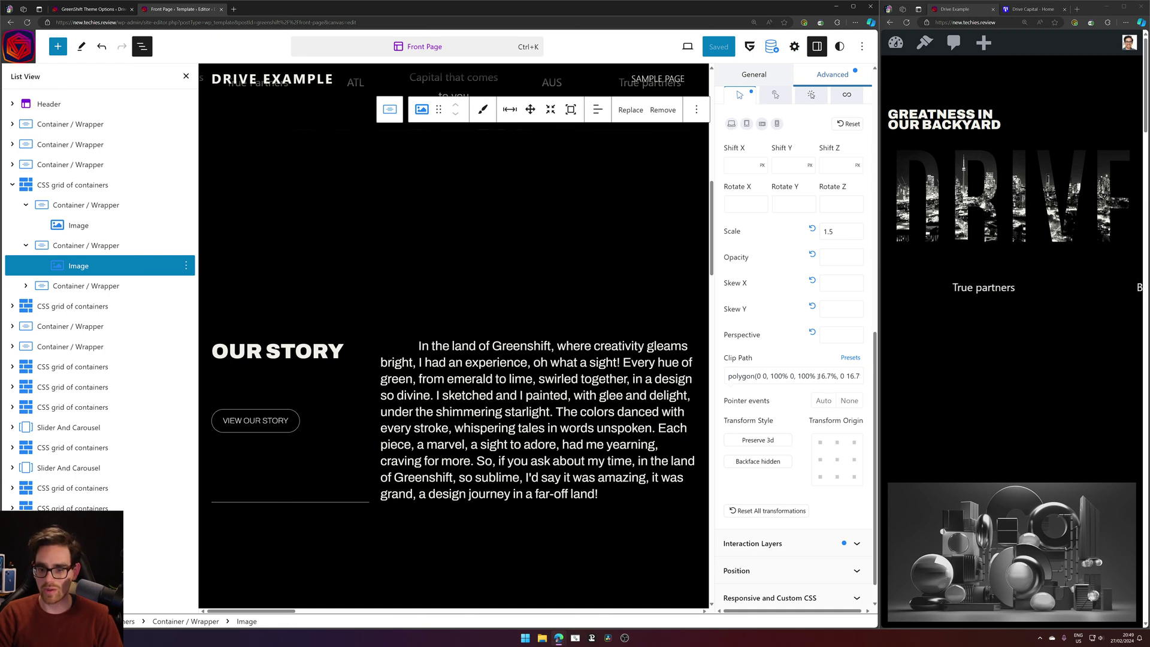
mouse_move(818, 376)
left_mouse_down()
mouse_move(851, 377)
mouse_move(837, 376)
left_mouse_up()
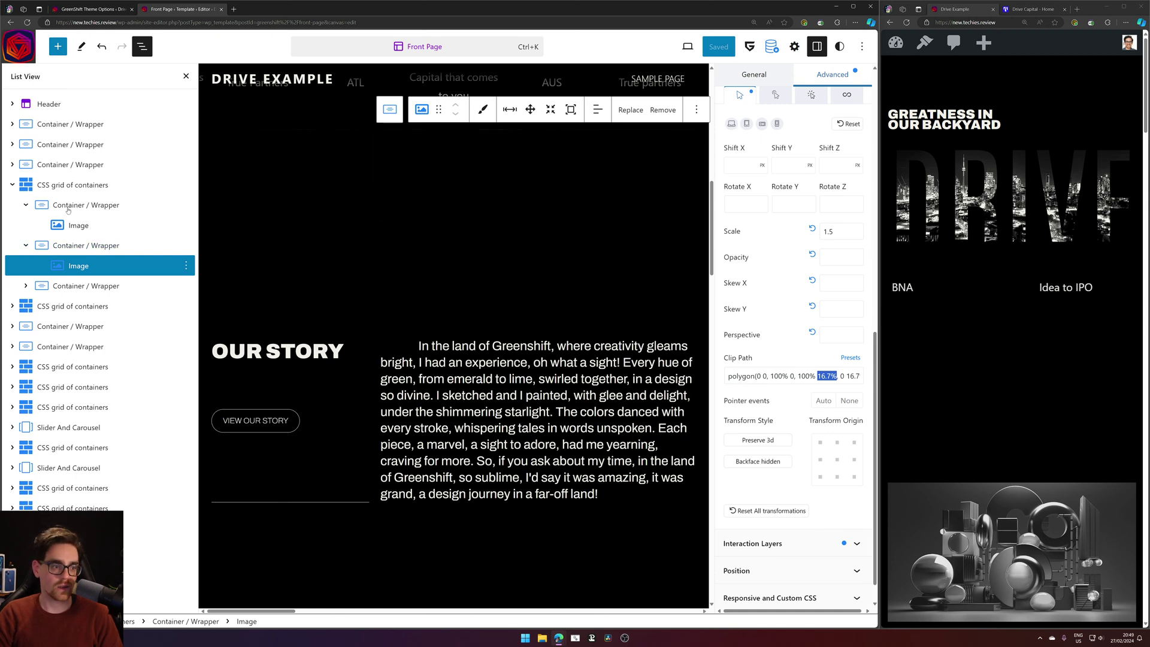
Select the first grid image, view its CSS Transform settings, and reload the live preview.
left_click(88, 230)
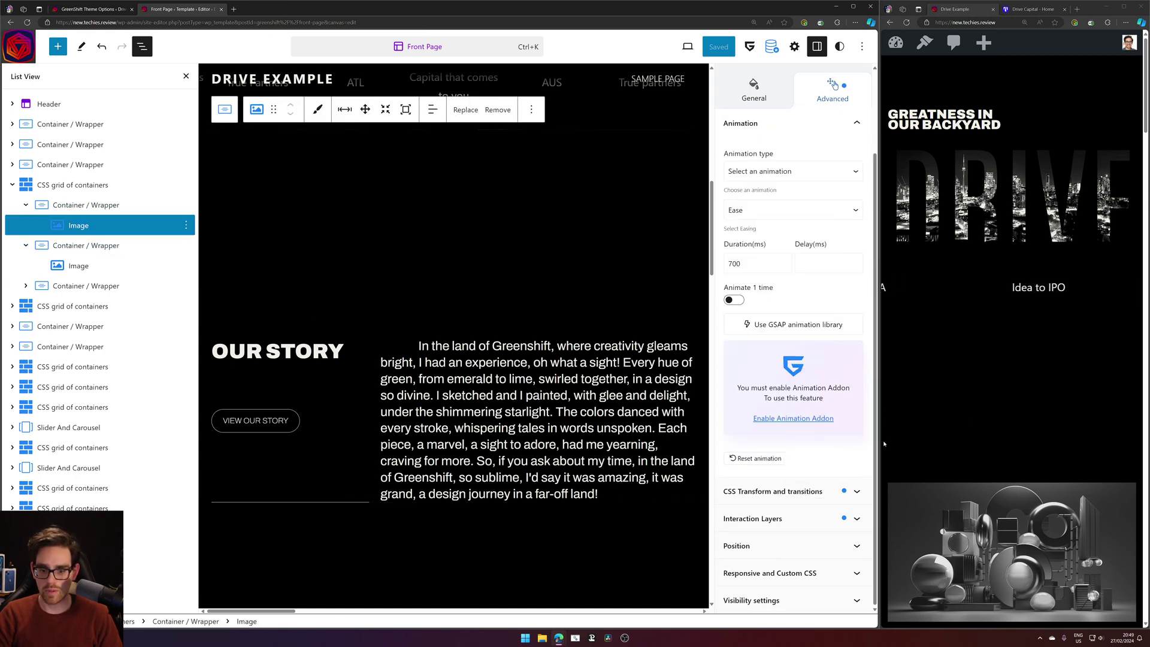
left_click(822, 491)
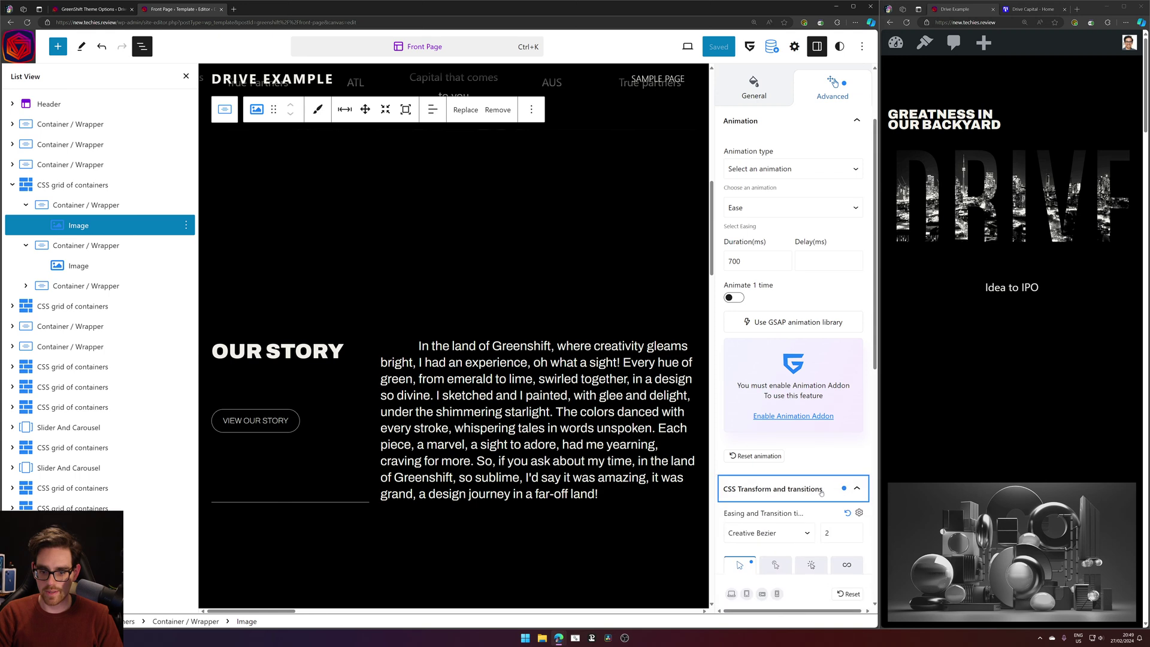
left_click(907, 22)
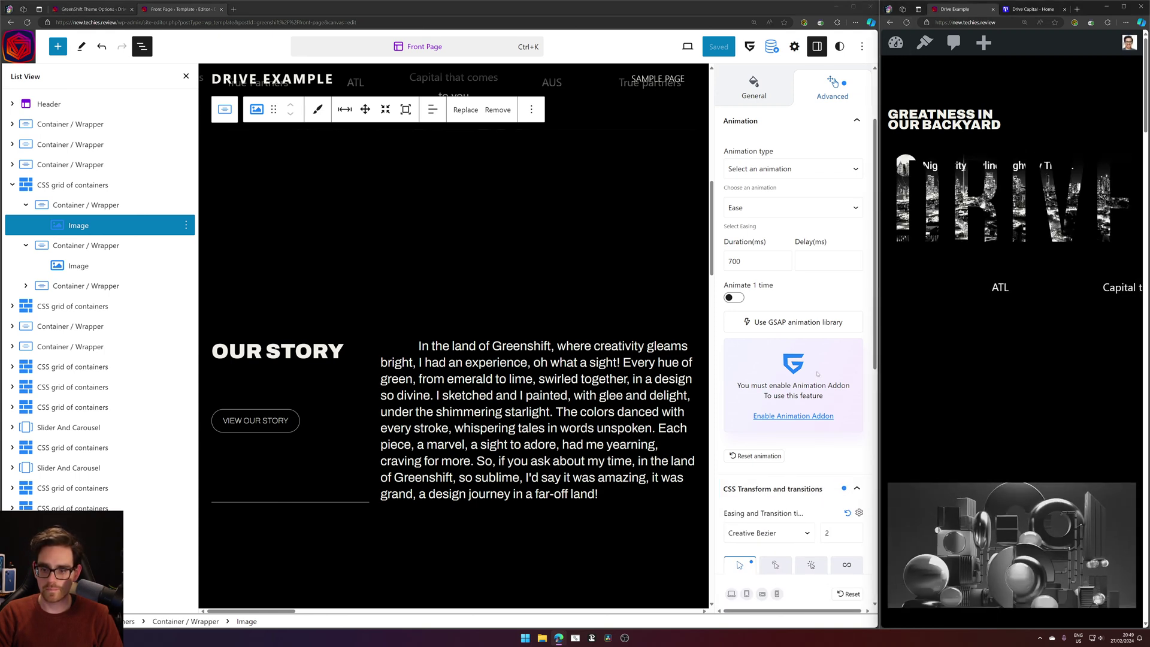
scroll(835, 411, "down", 5)
scroll(834, 411, "down", 3)
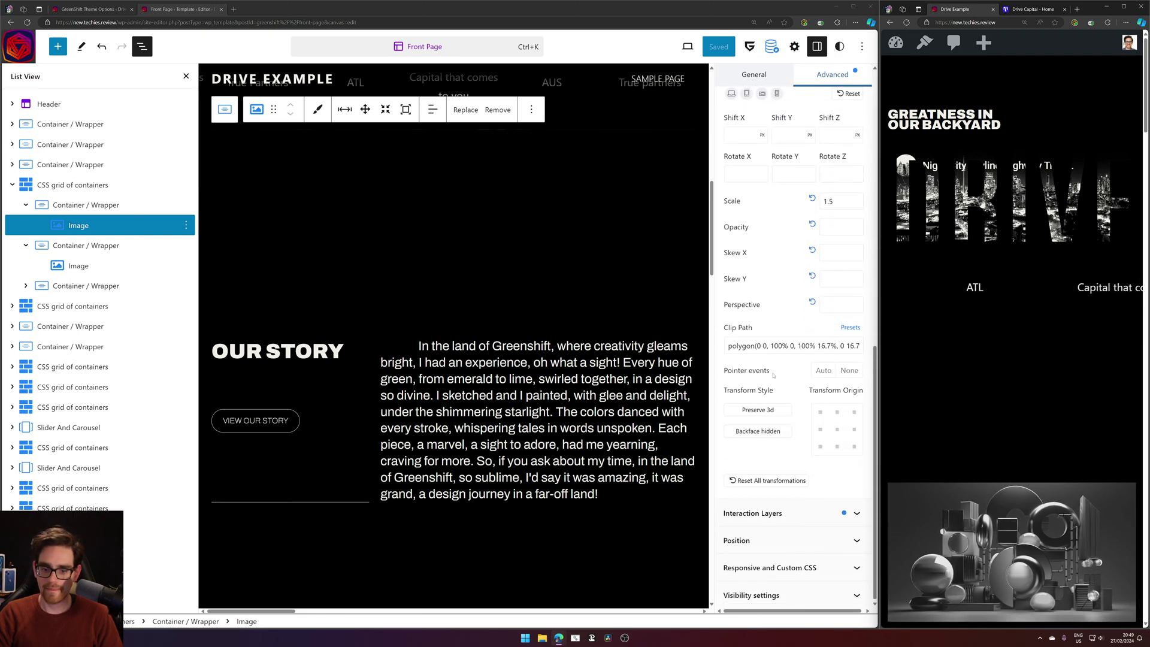
Set the root margin to 0% 0% 0% 0%, save, and reload the live page.
left_click(817, 521)
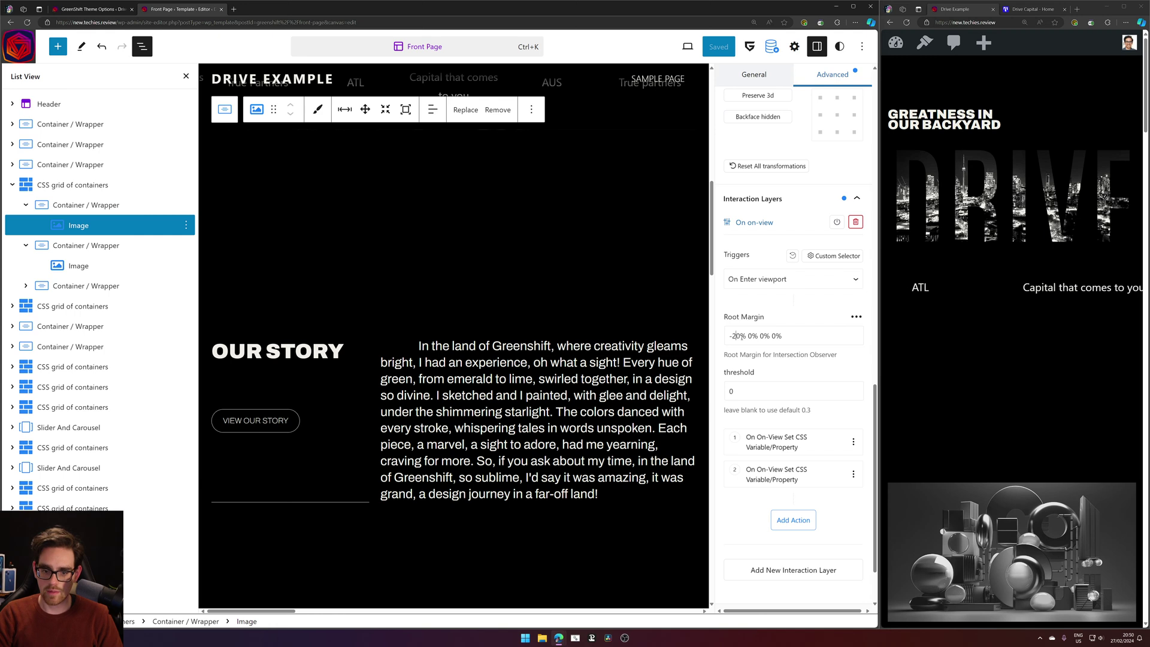
key("BackSpace")
key("BackSpace")
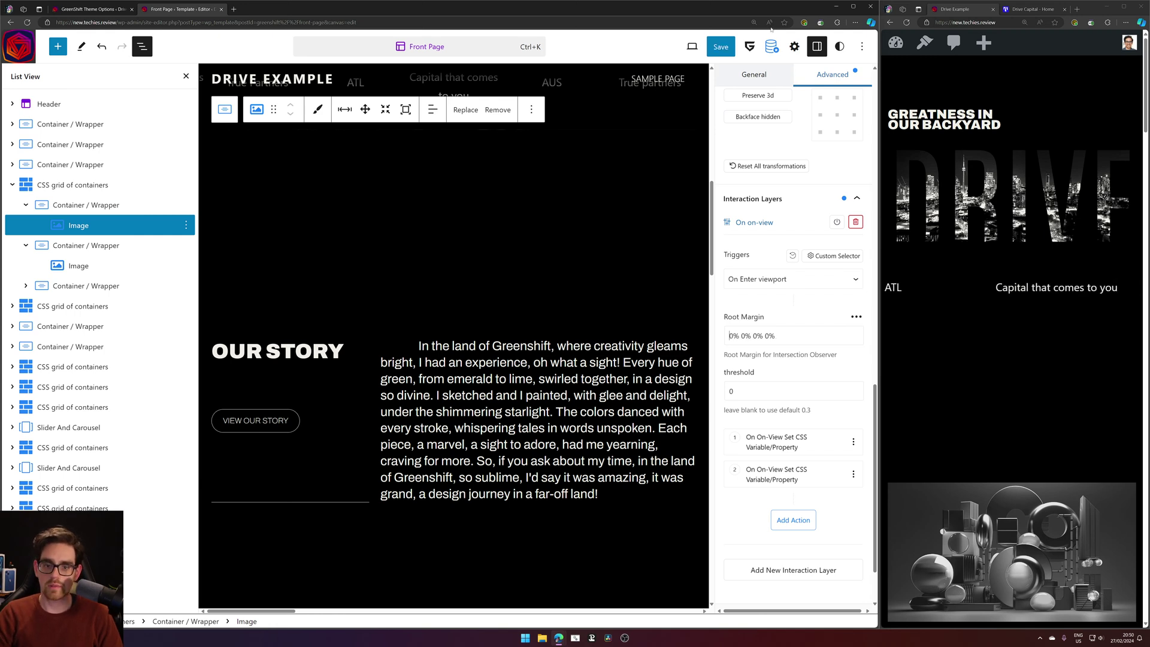
left_click(720, 46)
left_click(778, 46)
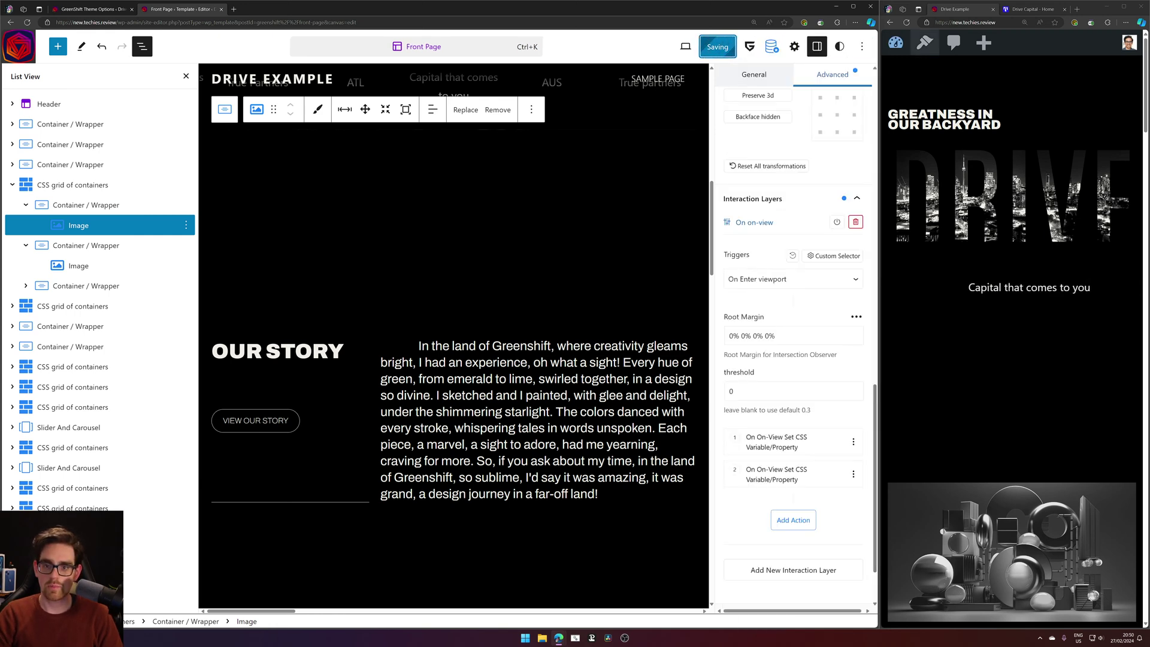
left_click(907, 22)
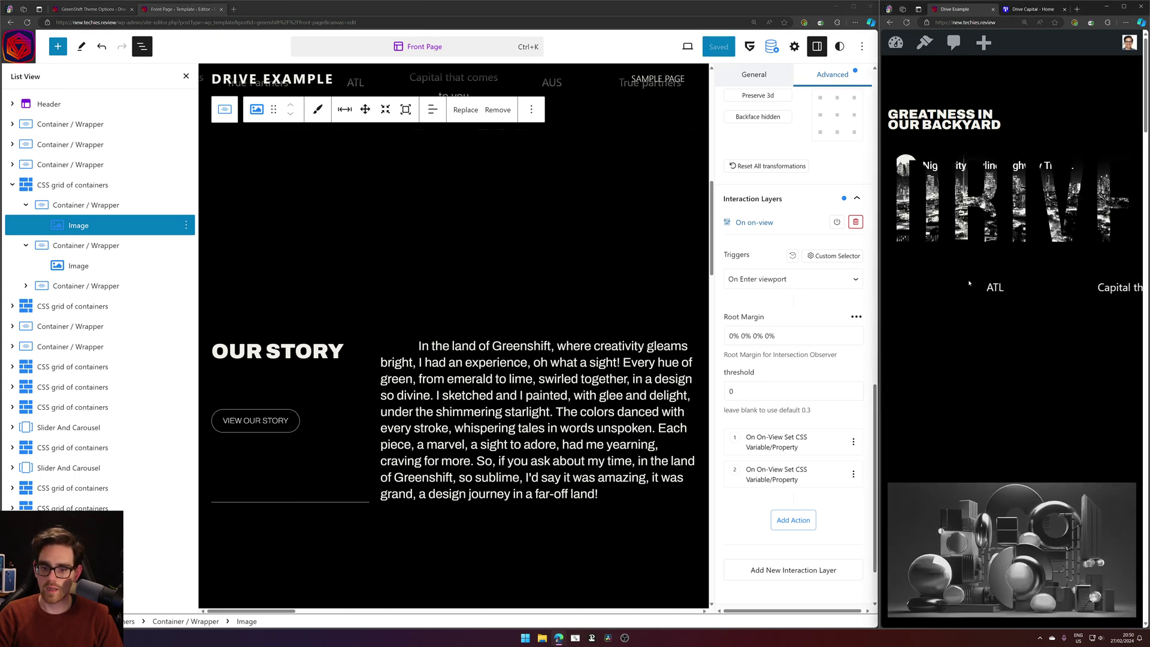
left_click(783, 392)
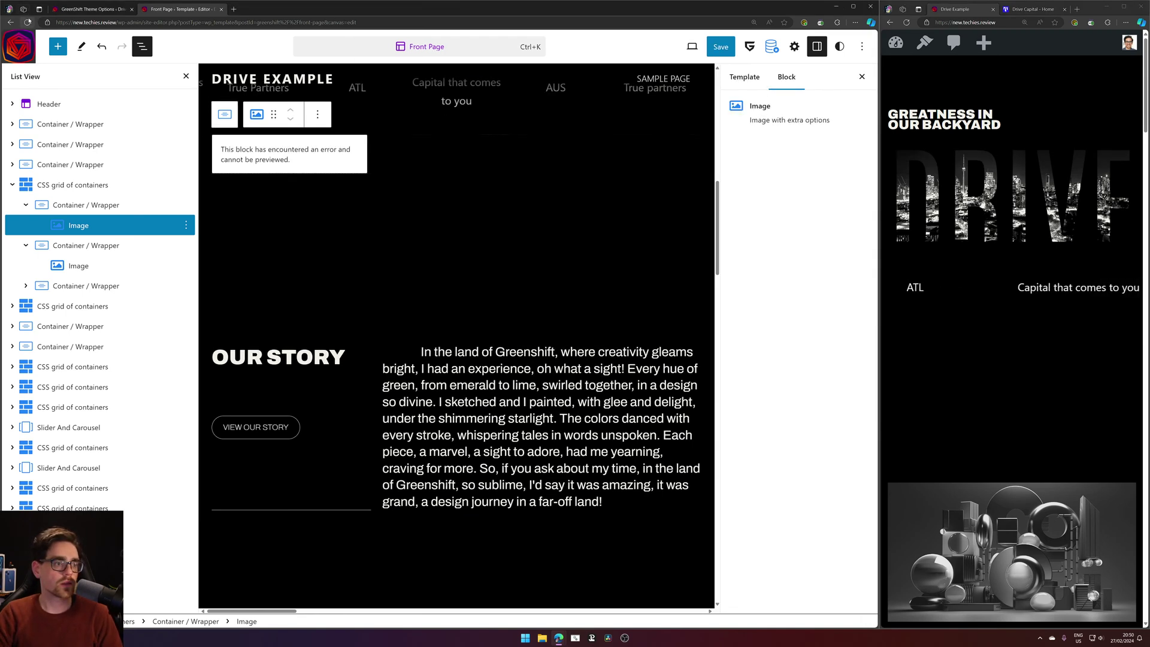
Reload the editor and switch the template preview to Mobile size.
key("F5")
left_click(479, 64)
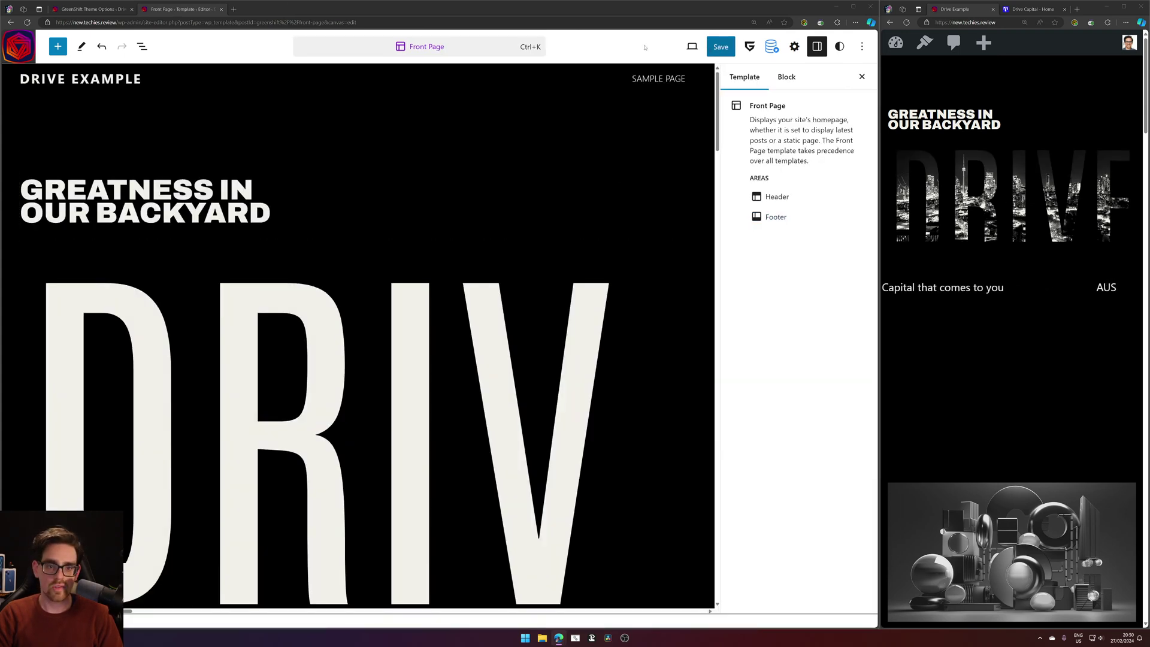
left_click(692, 46)
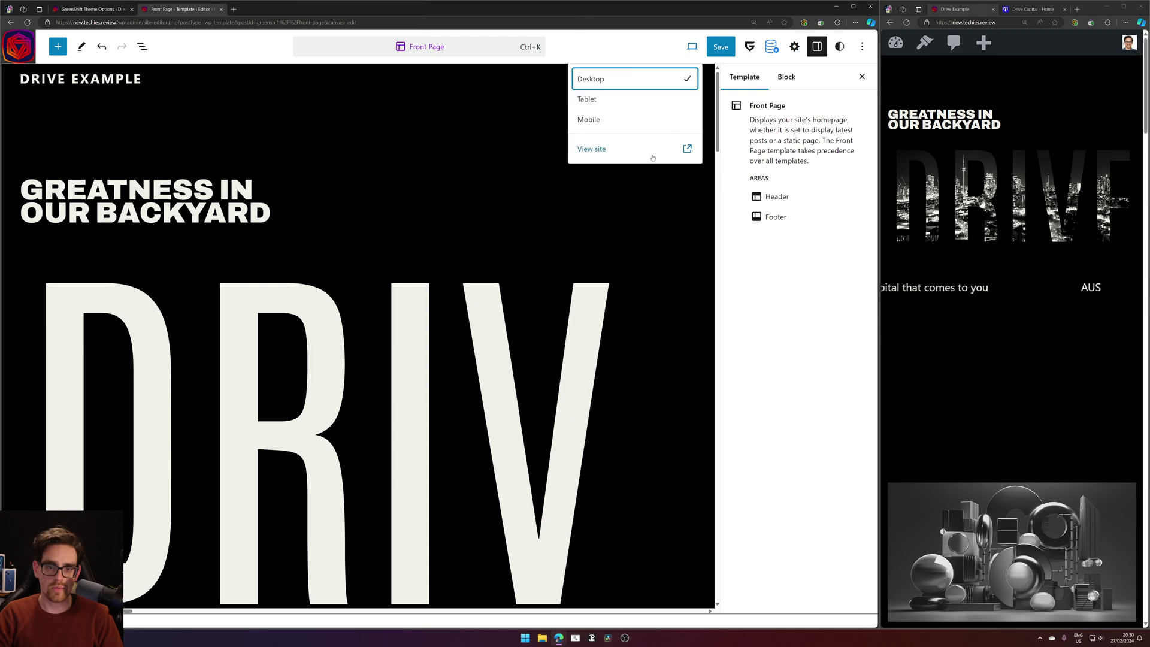
left_click(607, 121)
scroll(413, 275, "down", 5)
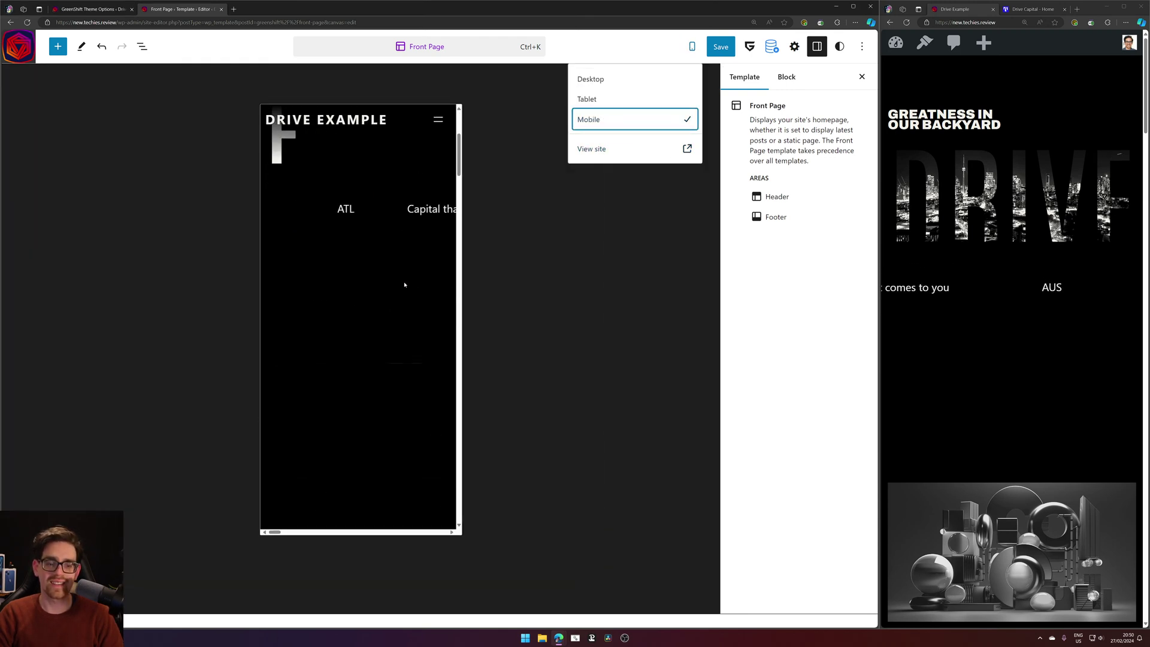
scroll(913, 298, "down", 4)
Select the first container's Image in List View and expand its CSS Transform and Interaction Layers.
left_click(372, 205)
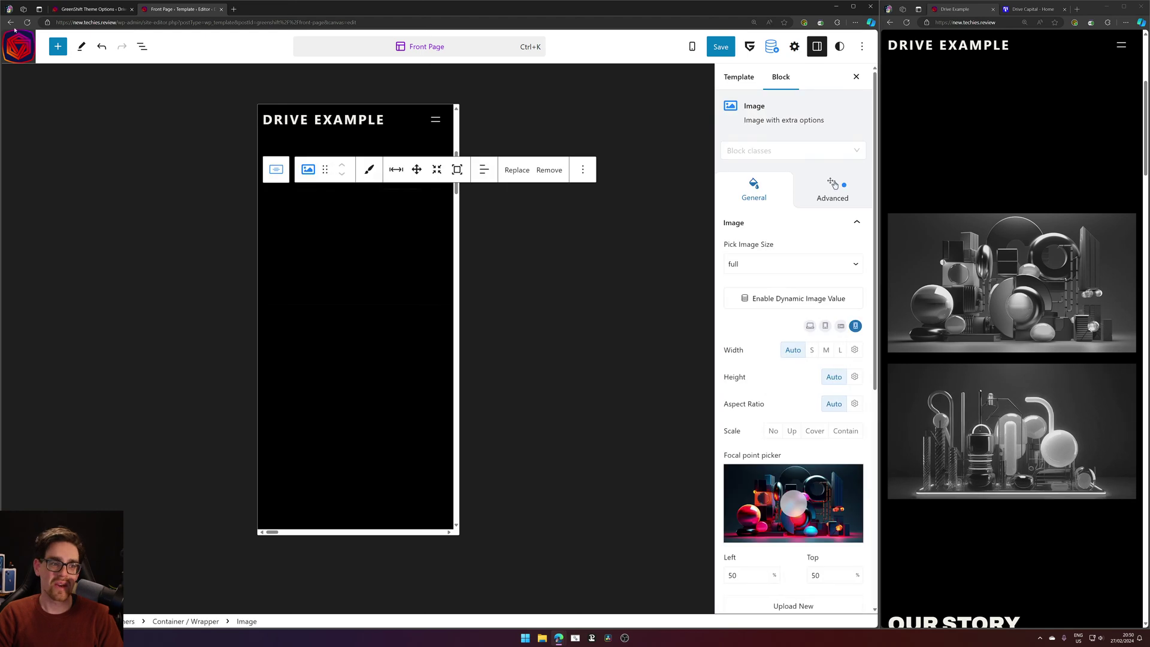
left_click(142, 46)
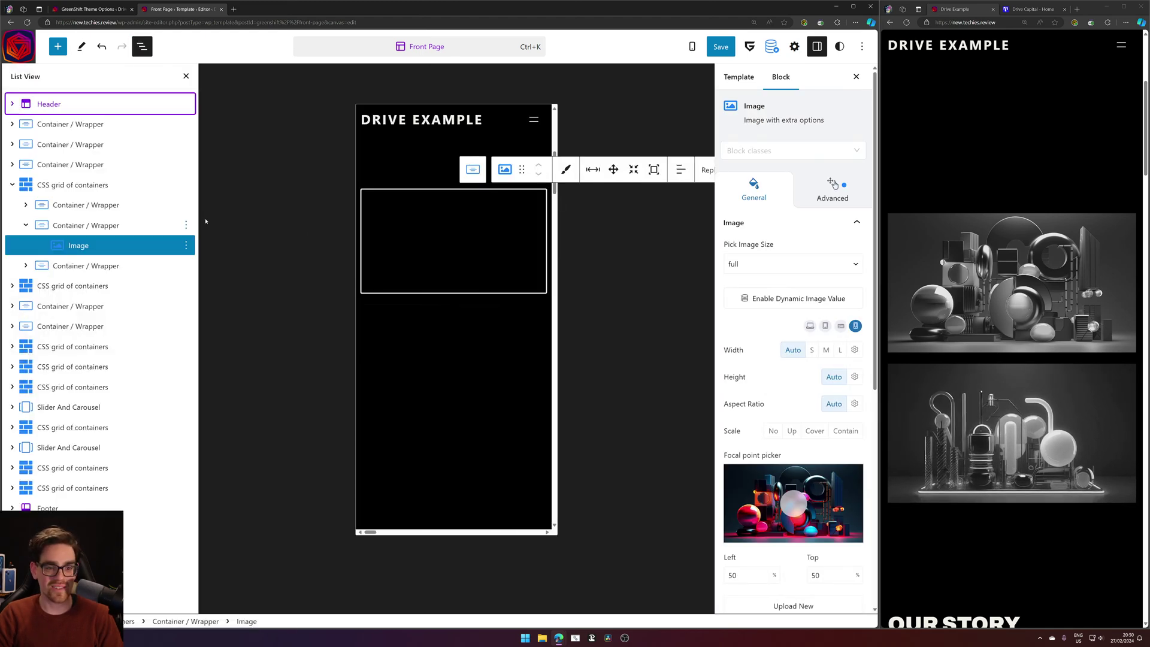
left_click(26, 205)
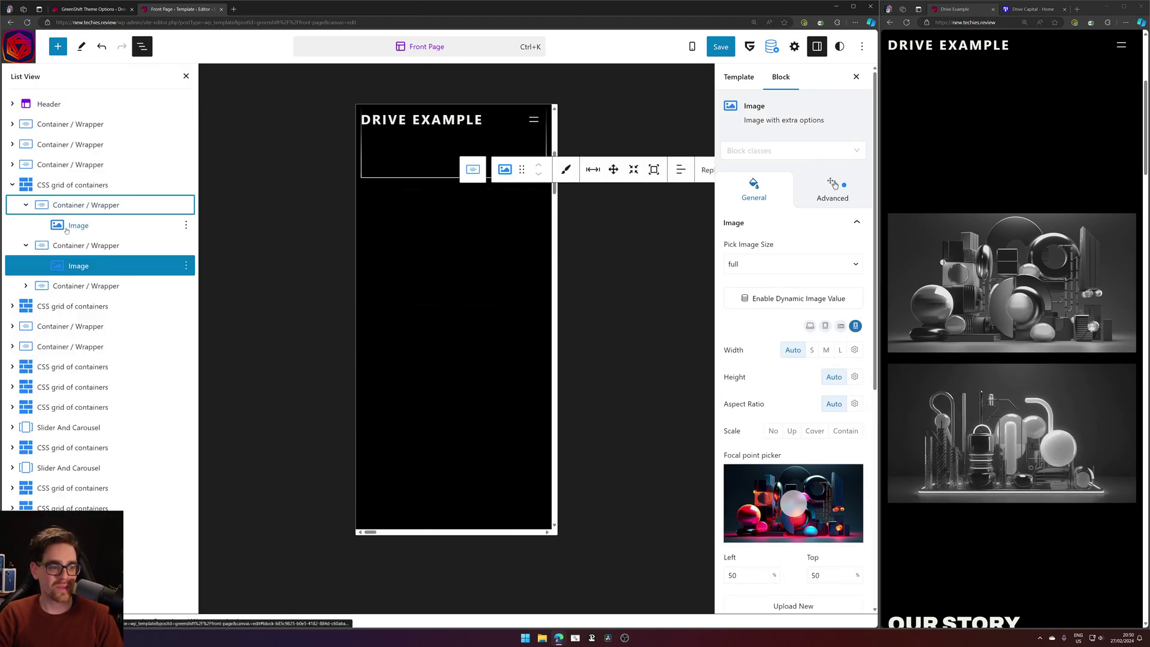
left_click(78, 226)
left_click(846, 193)
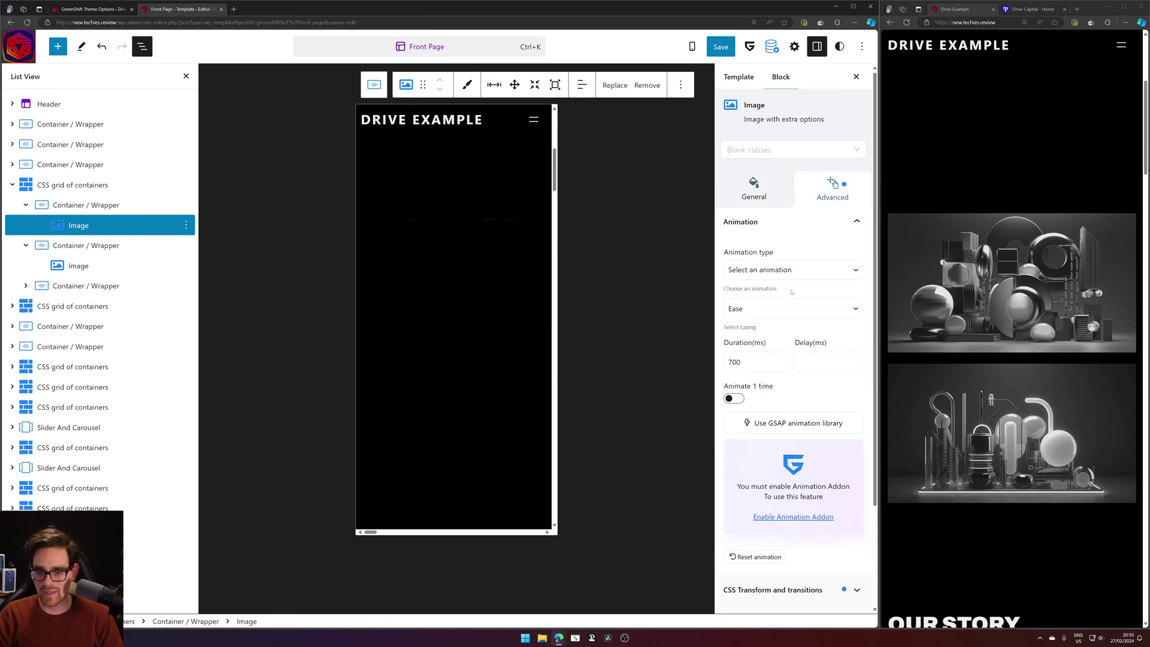
scroll(786, 307, "down", 2)
left_click(772, 464)
scroll(791, 360, "down", 8)
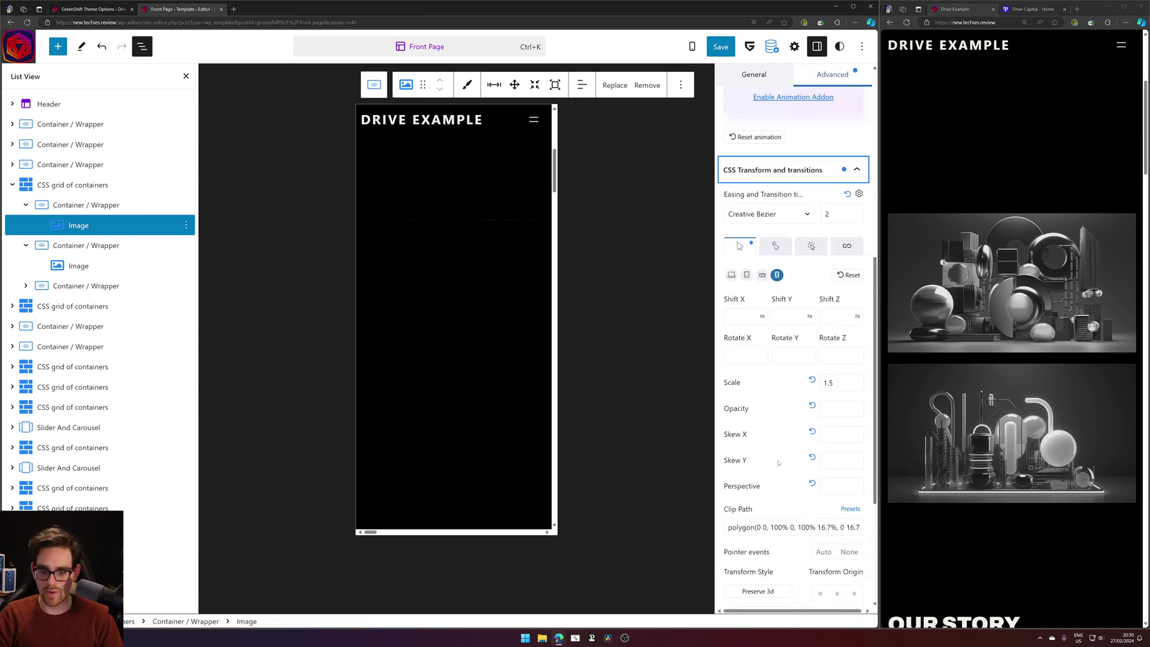
left_click(820, 491)
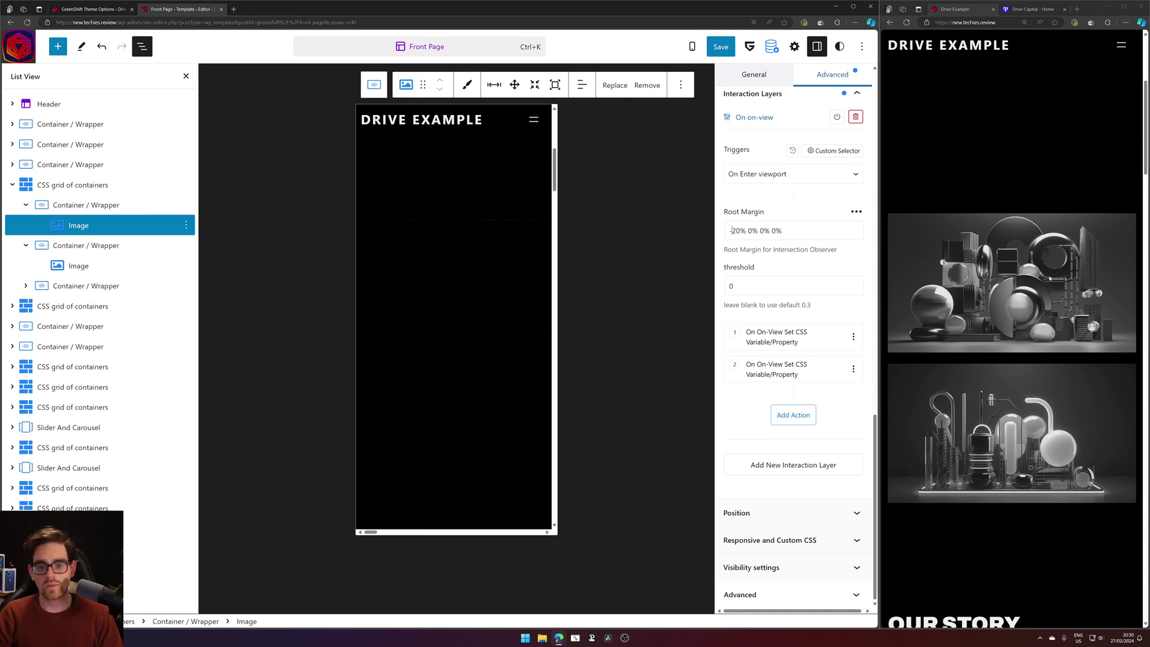
Change the first image's clip path values from 16.7% to 16.9% and save with Ctrl+S.
scroll(1050, 278, "up", 3)
scroll(802, 256, "up", 3)
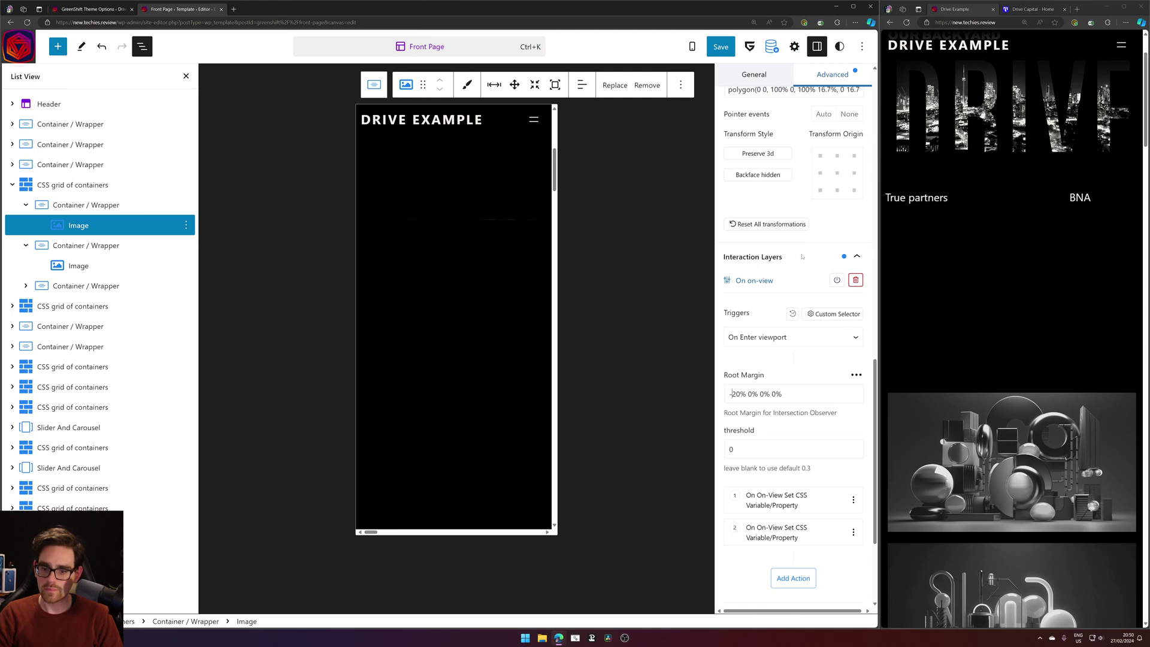
left_click(803, 257)
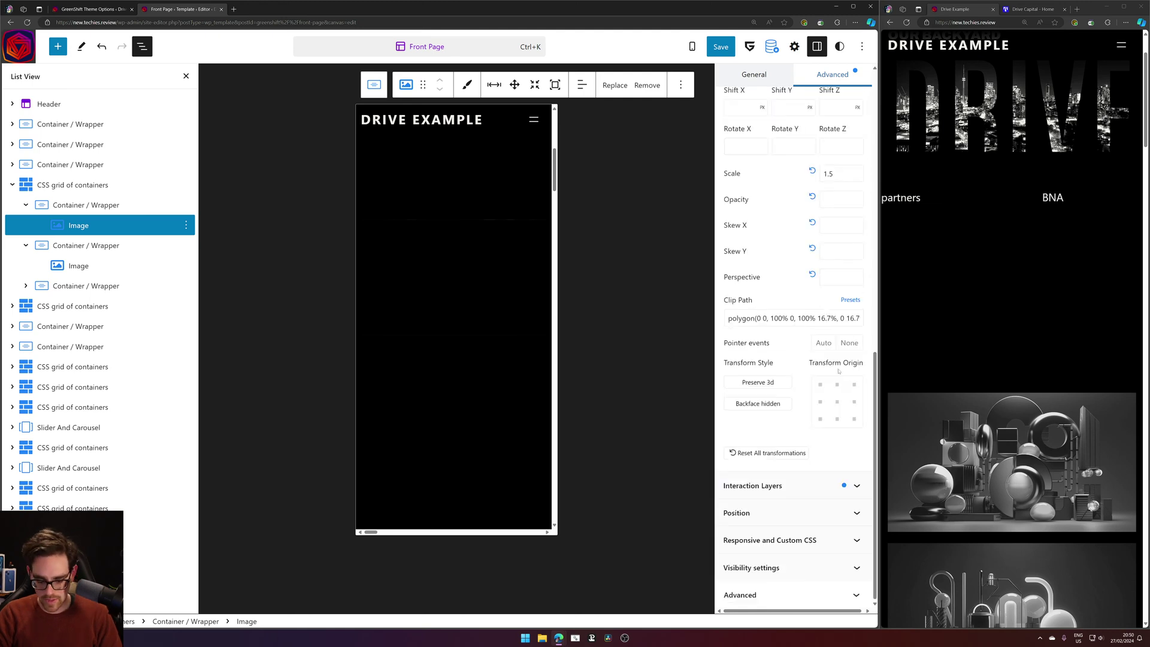
key("BackSpace")
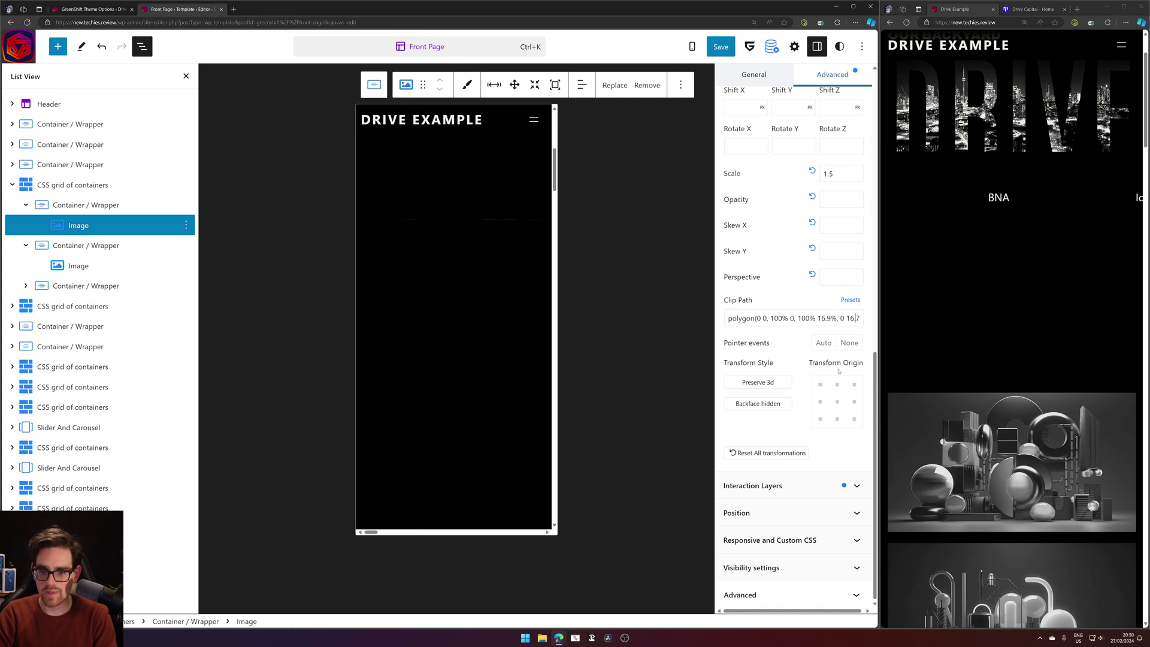
key("Delete")
type("9")
key("ctrl+s")
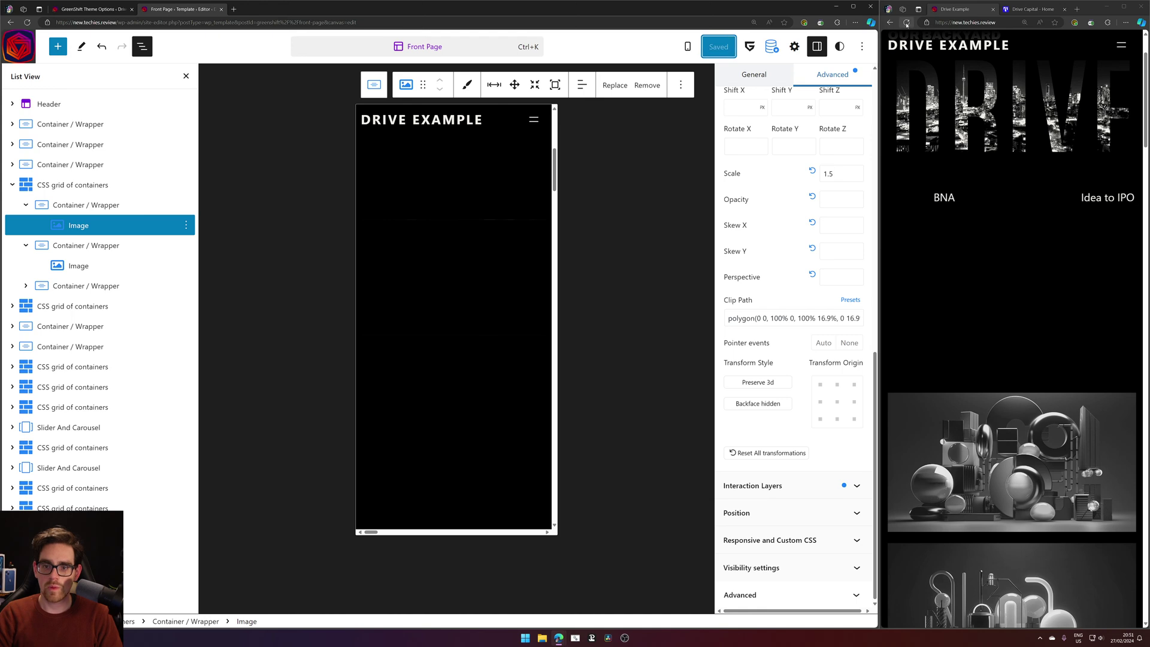
Reload the live site twice to check the 16.9% clip on the grid images.
left_click(906, 23)
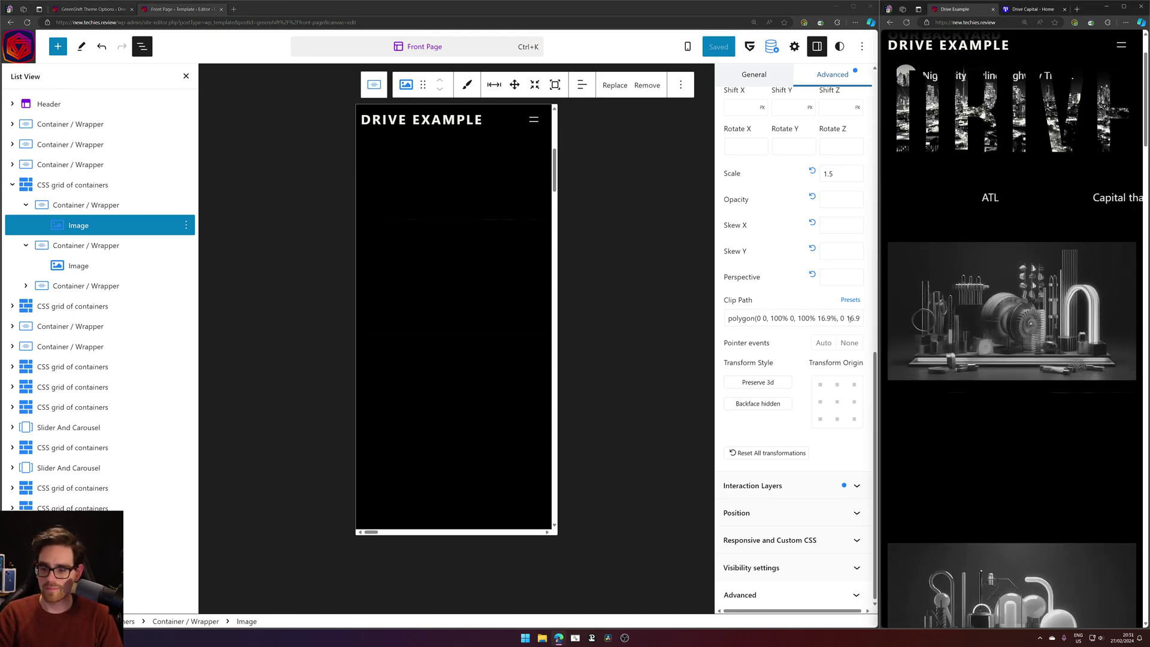
scroll(938, 312, "up", 2)
scroll(938, 312, "down", 5)
scroll(938, 312, "up", 5)
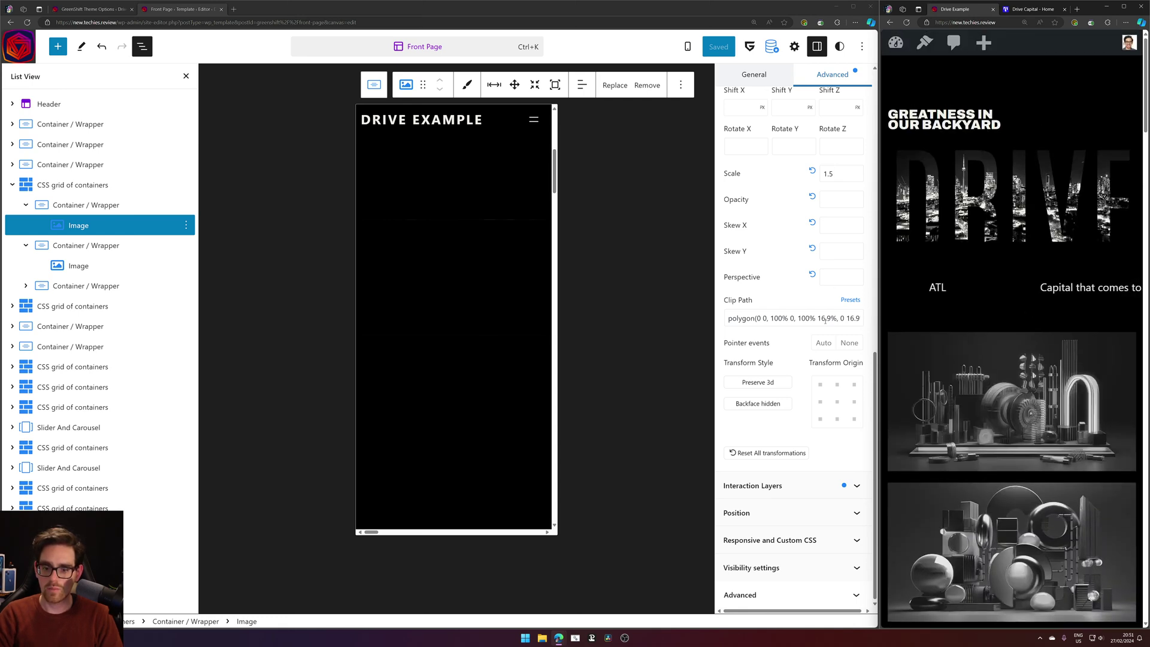
left_click(824, 318)
left_click(906, 23)
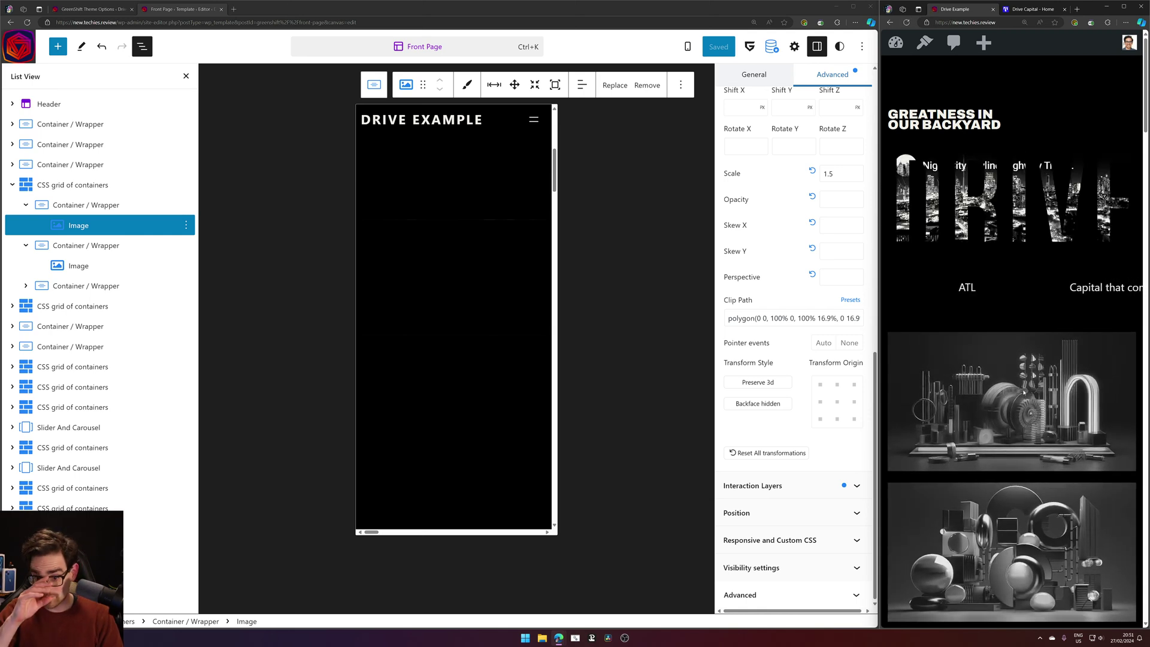
Change the first image's root margin top offset to -40%, save the template, and reload the preview.
left_click(758, 486)
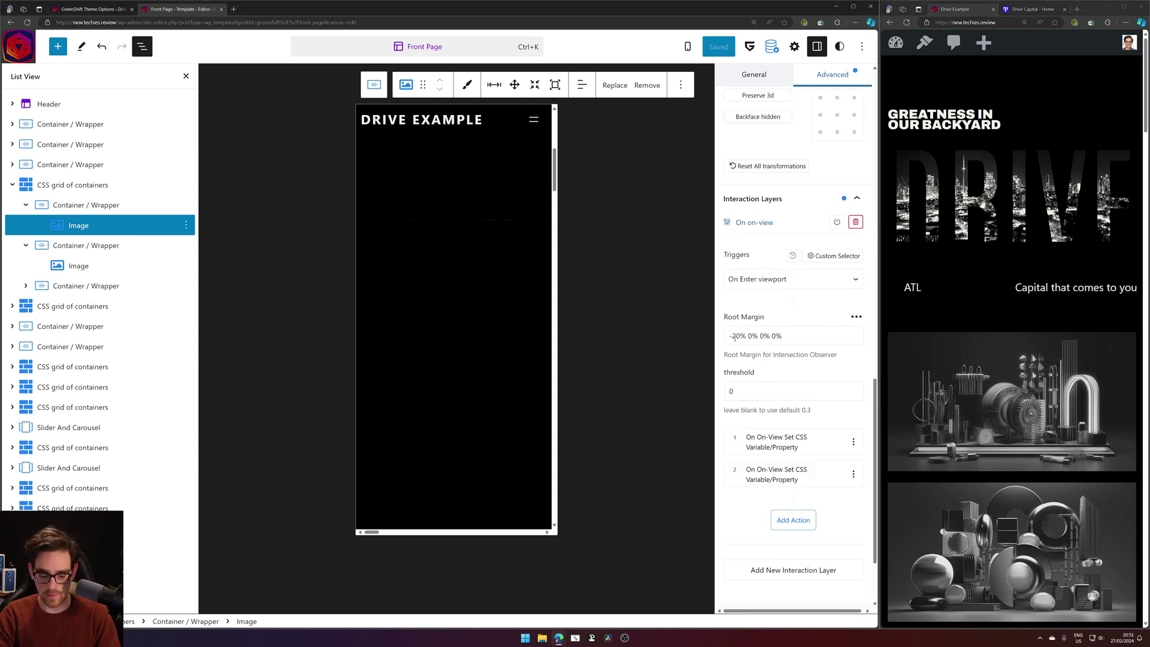
key("BackSpace")
type("4")
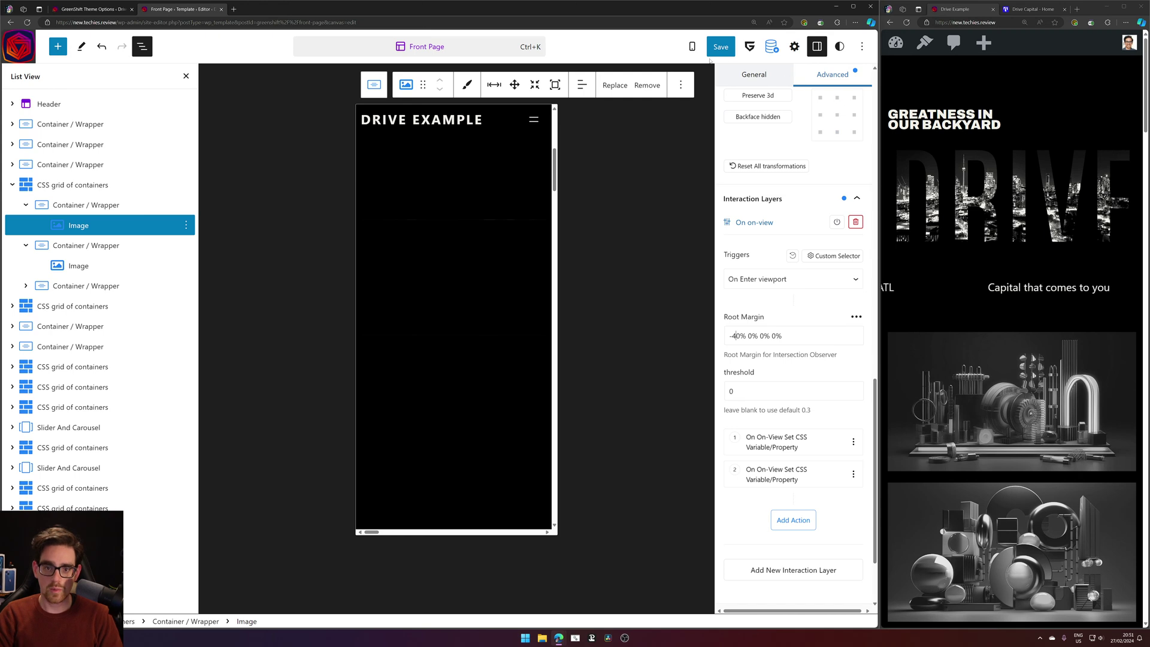
left_click(721, 47)
left_click(759, 46)
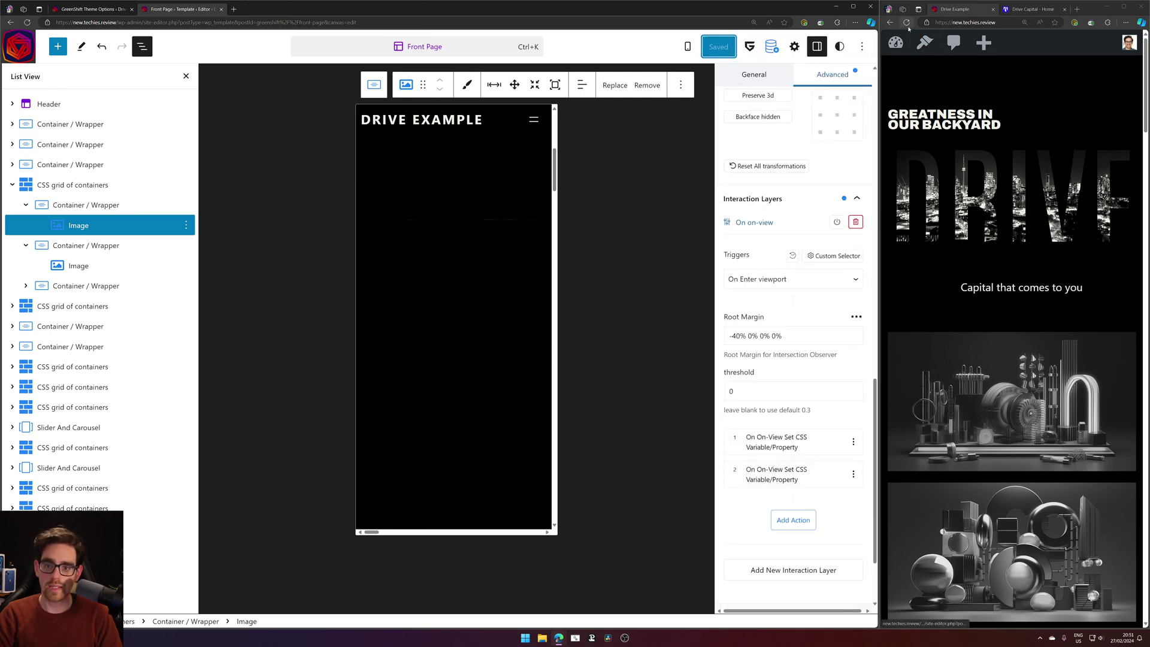
left_click(907, 24)
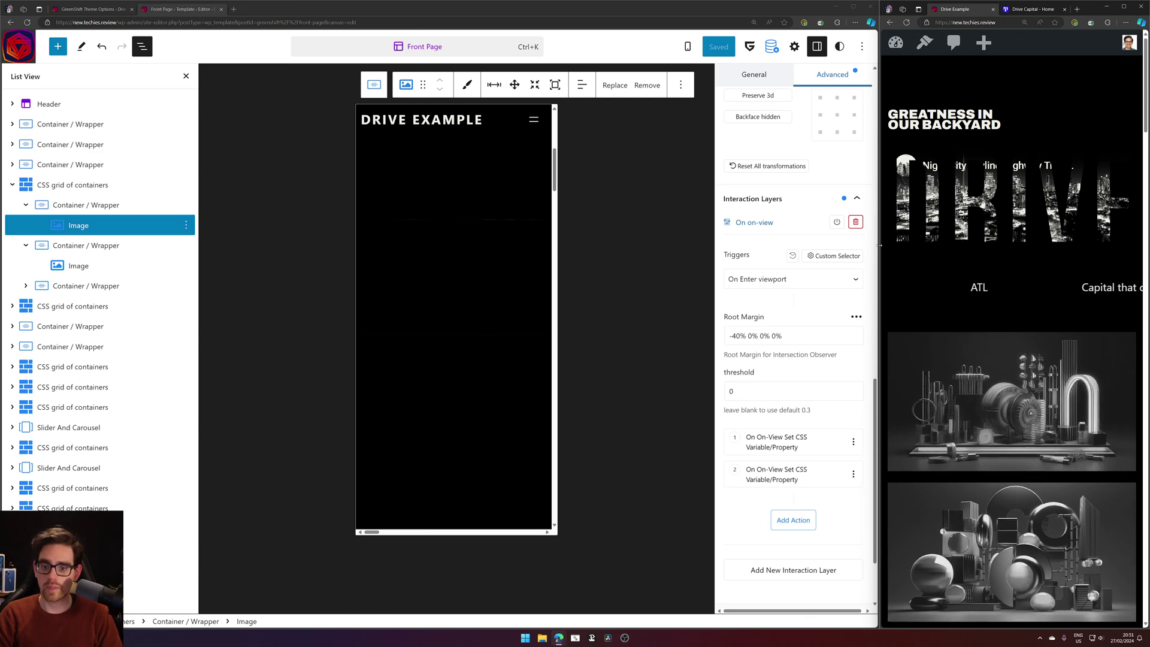
left_click_drag(879, 245, 930, 245)
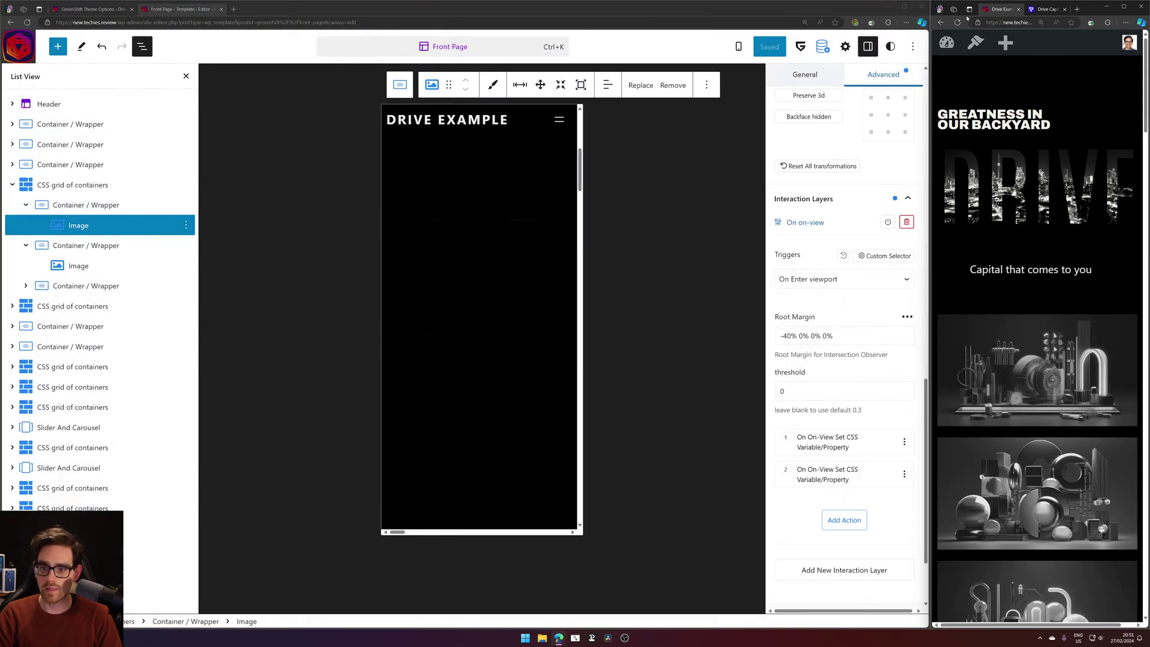
left_click(958, 22)
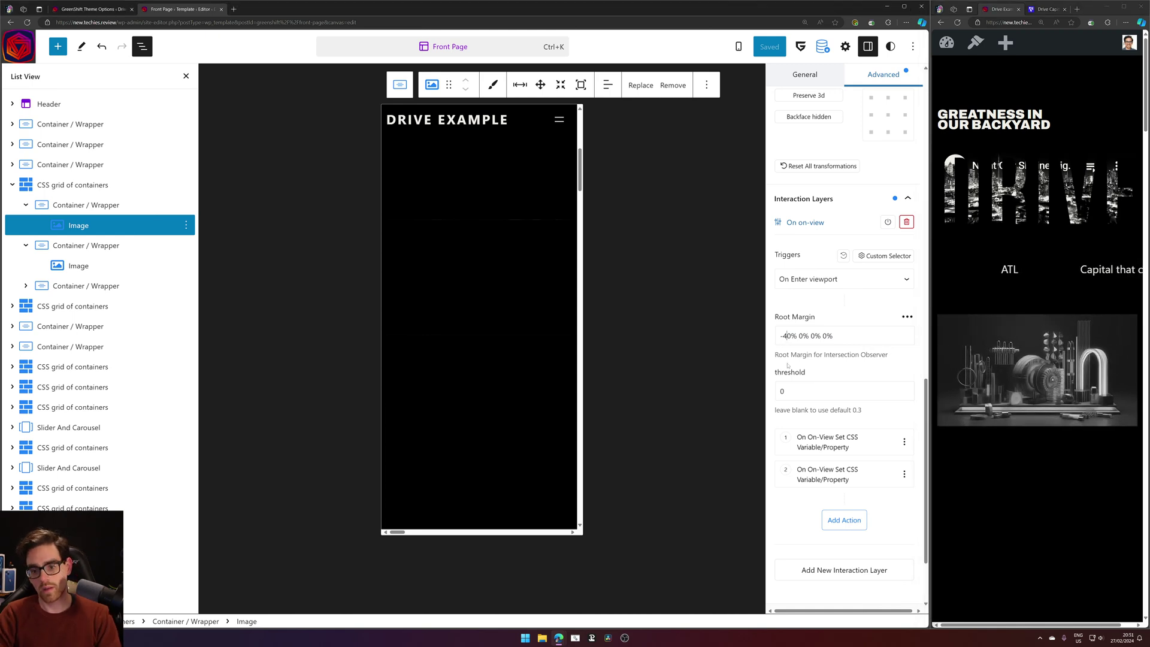
Try a -50% root margin, save, and reload the live site to watch the image reveal.
key("Delete")
type("5")
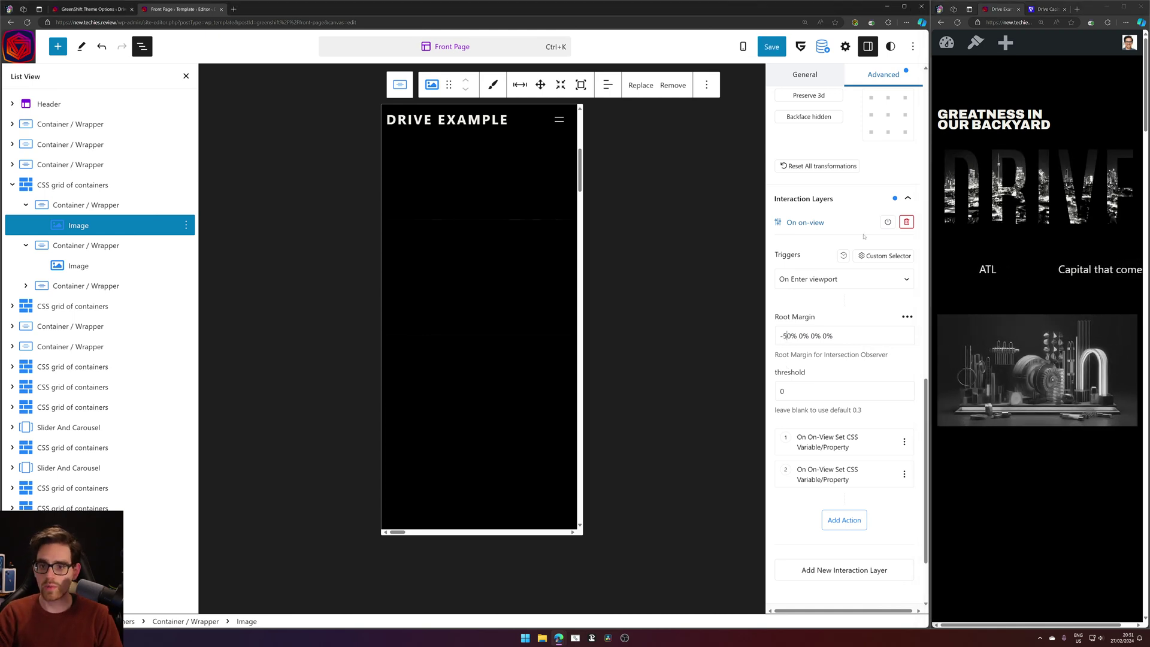
left_click(772, 46)
left_click(812, 46)
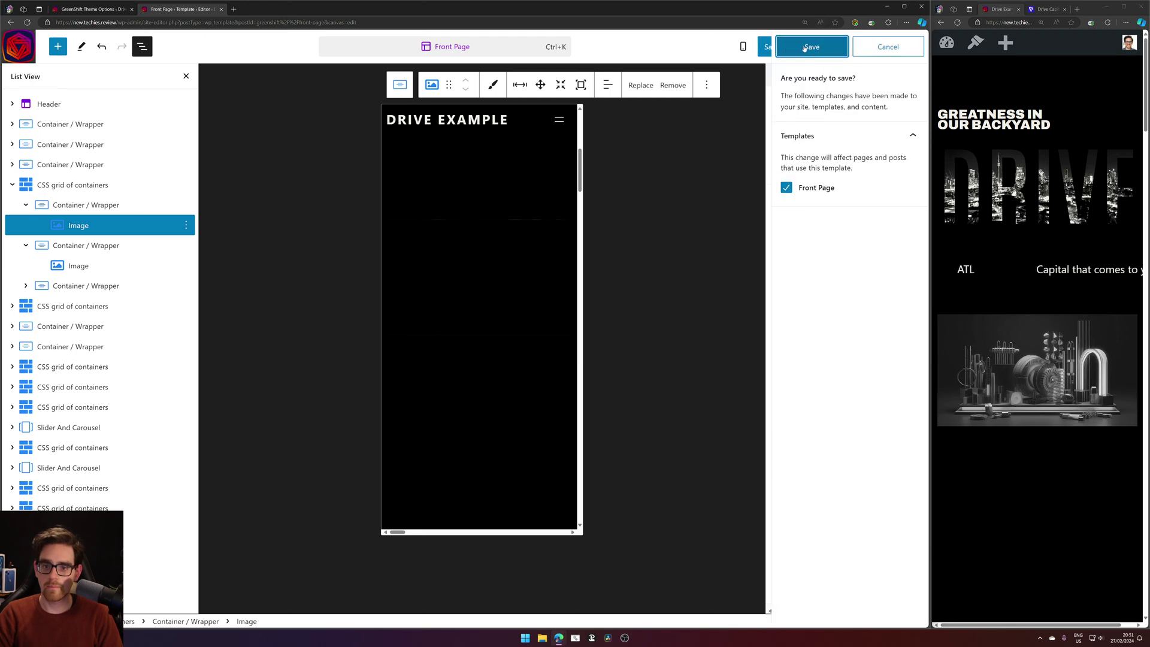
left_click(958, 23)
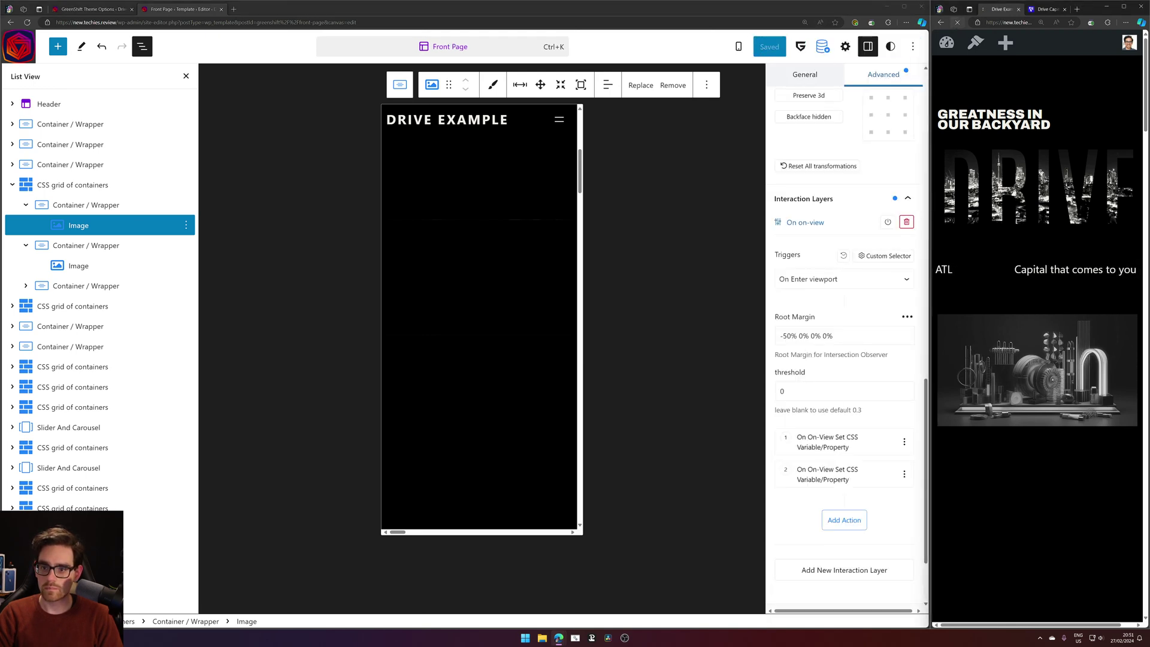
scroll(1030, 126, "down", 5)
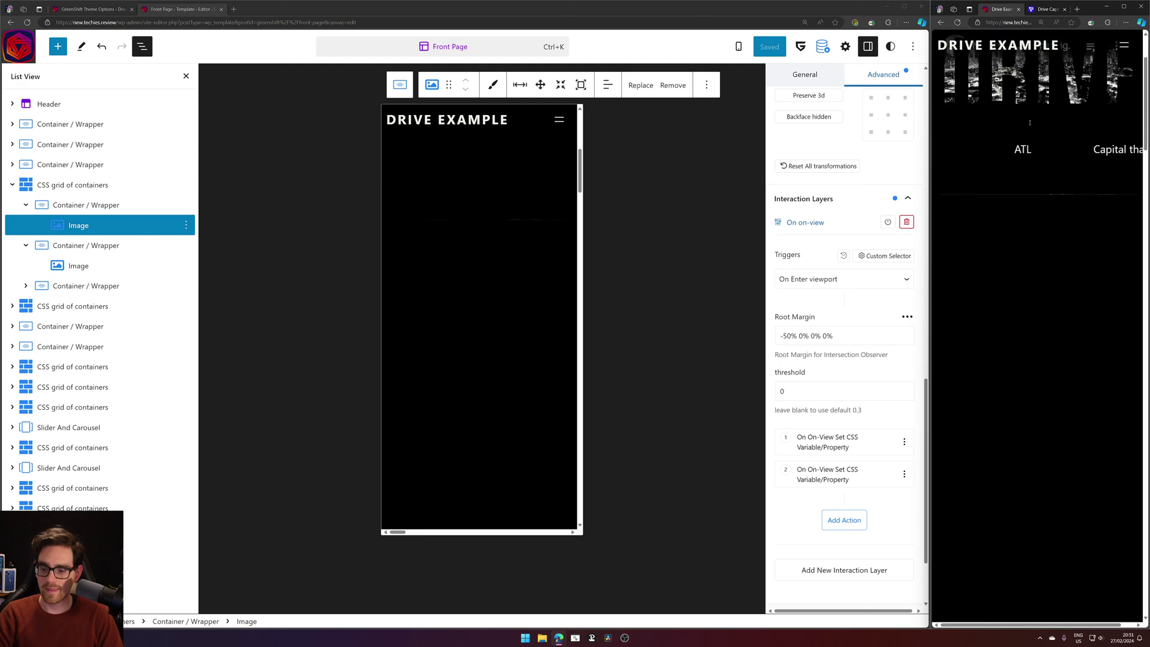
scroll(1030, 126, "up", 5)
scroll(1045, 146, "down", 5)
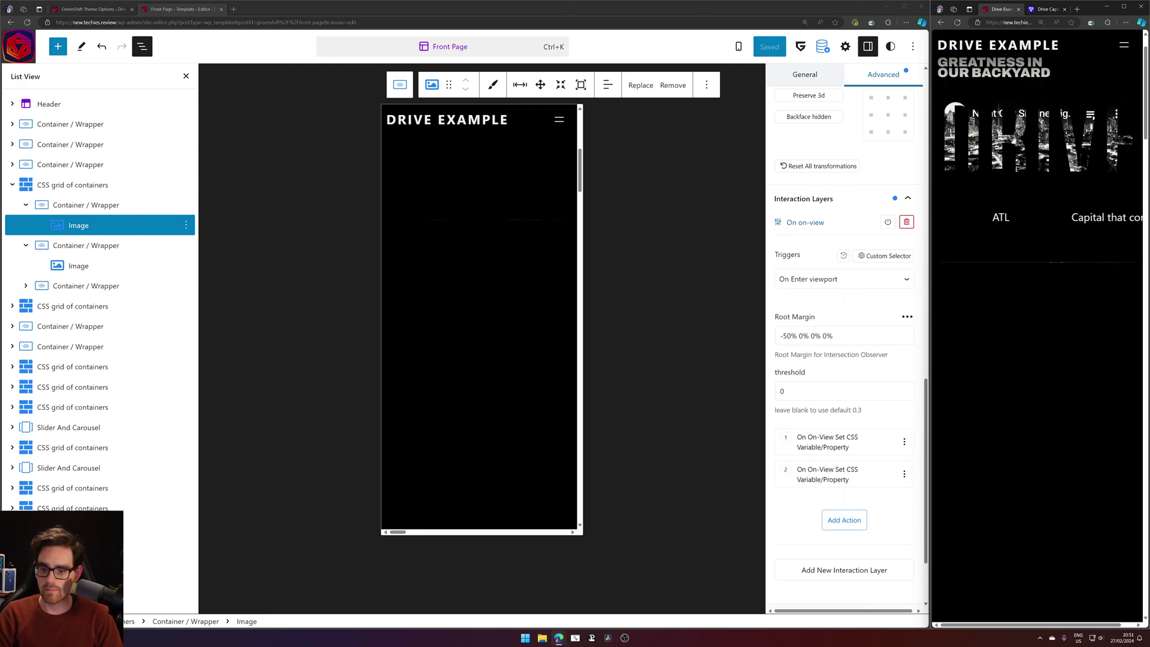
scroll(1044, 146, "up", 5)
scroll(827, 358, "up", 3)
scroll(827, 358, "up", 10)
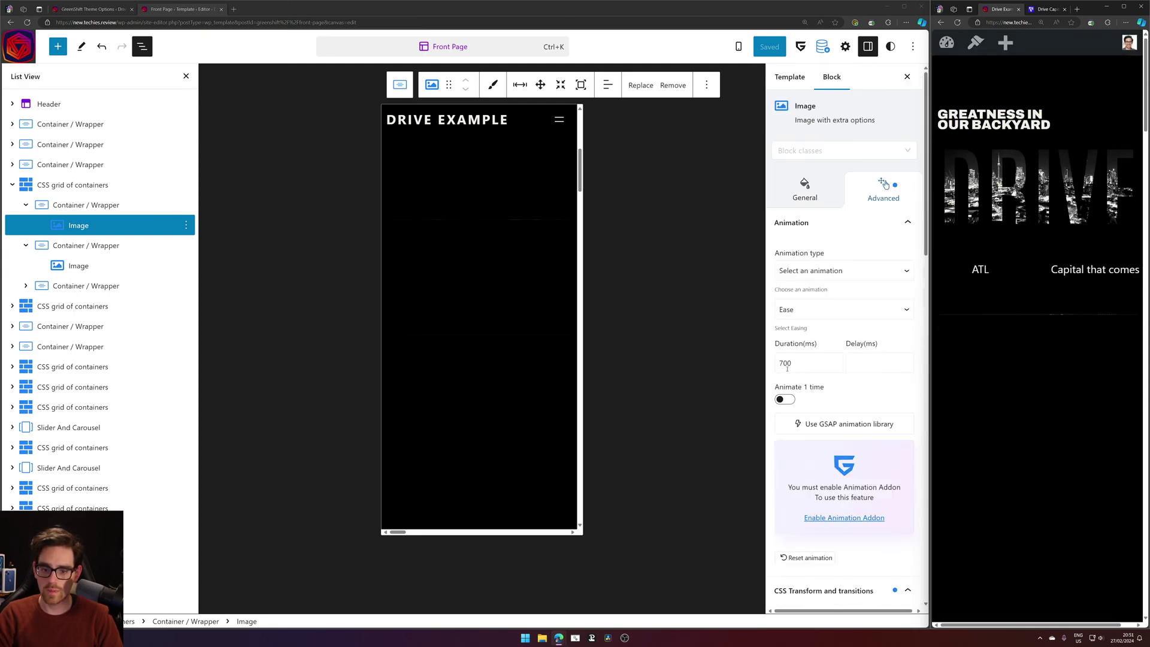
scroll(818, 356, "down", 12)
scroll(814, 355, "down", 4)
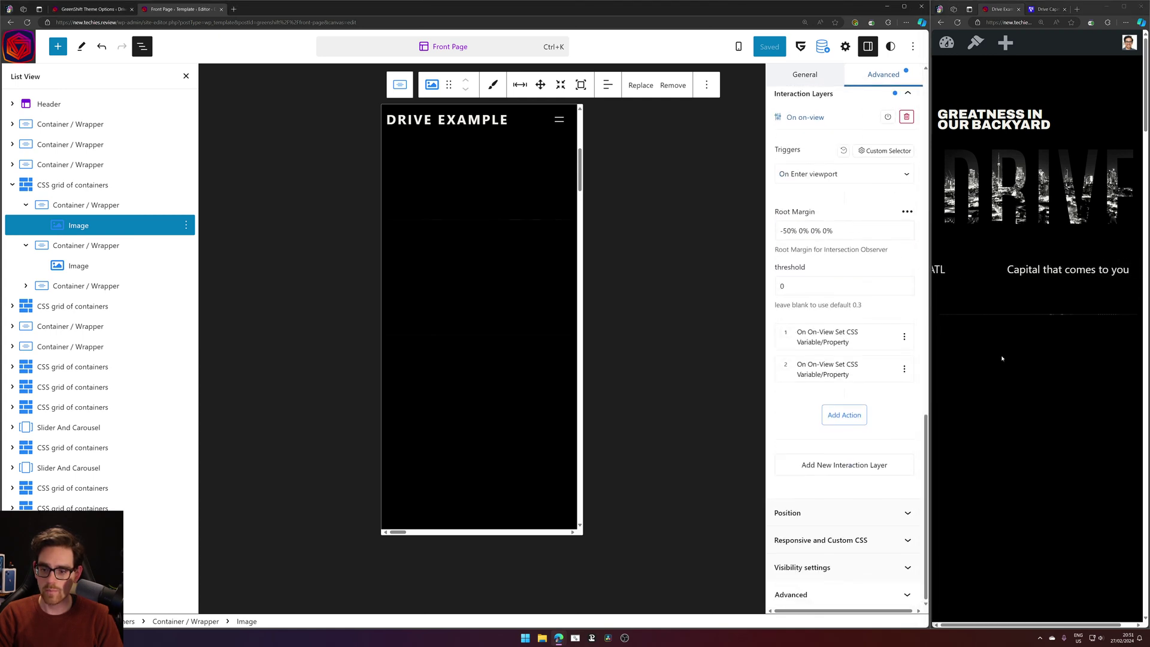
Set the root margin to -30% 0% 0% 0%, save, and reload the live preview.
key("BackSpace")
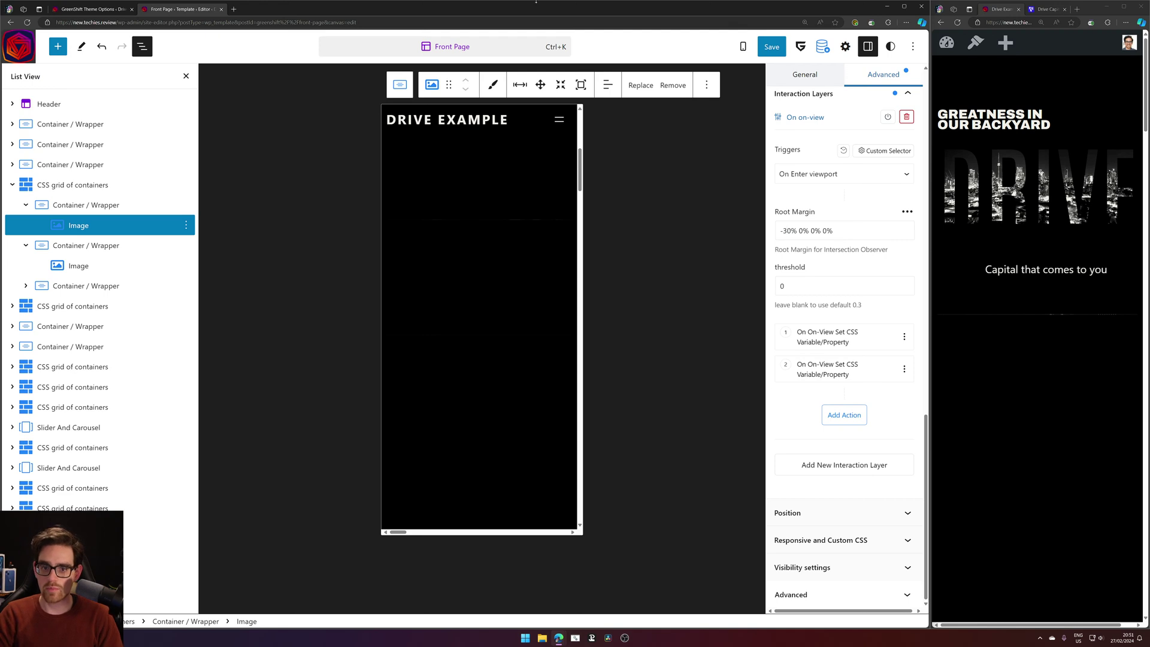
left_click(772, 48)
left_click(806, 47)
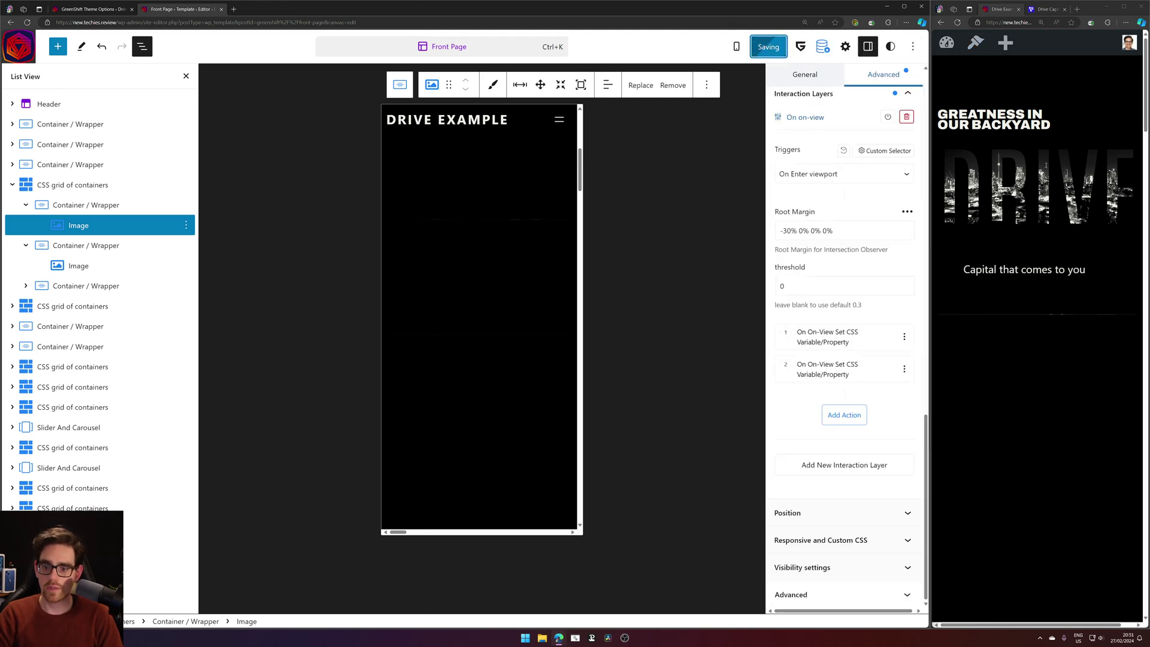
left_click(957, 23)
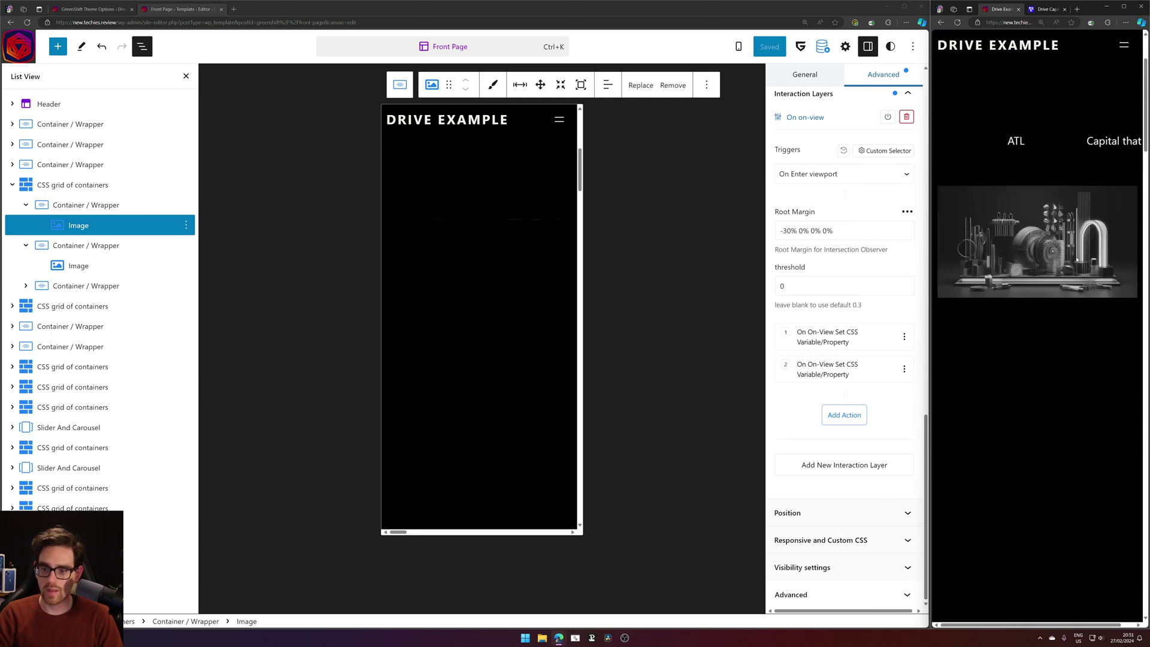
scroll(1076, 260, "up", 3)
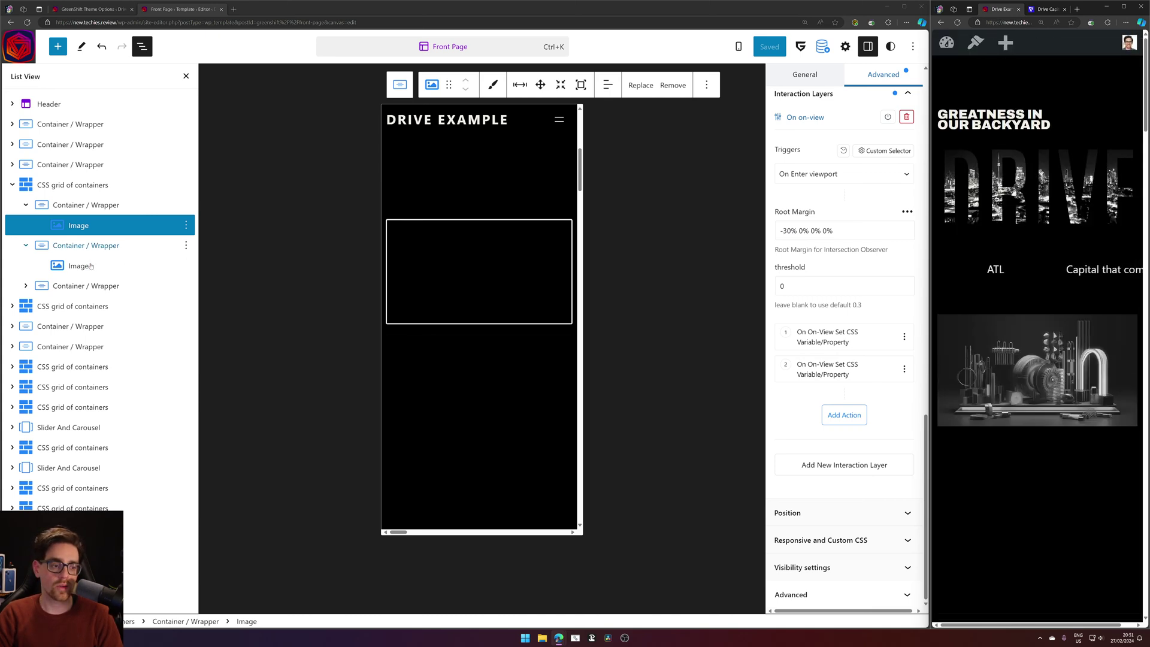
Change the second grid image's clip path from 16.7% to 16.9% and save the template.
left_click(180, 265)
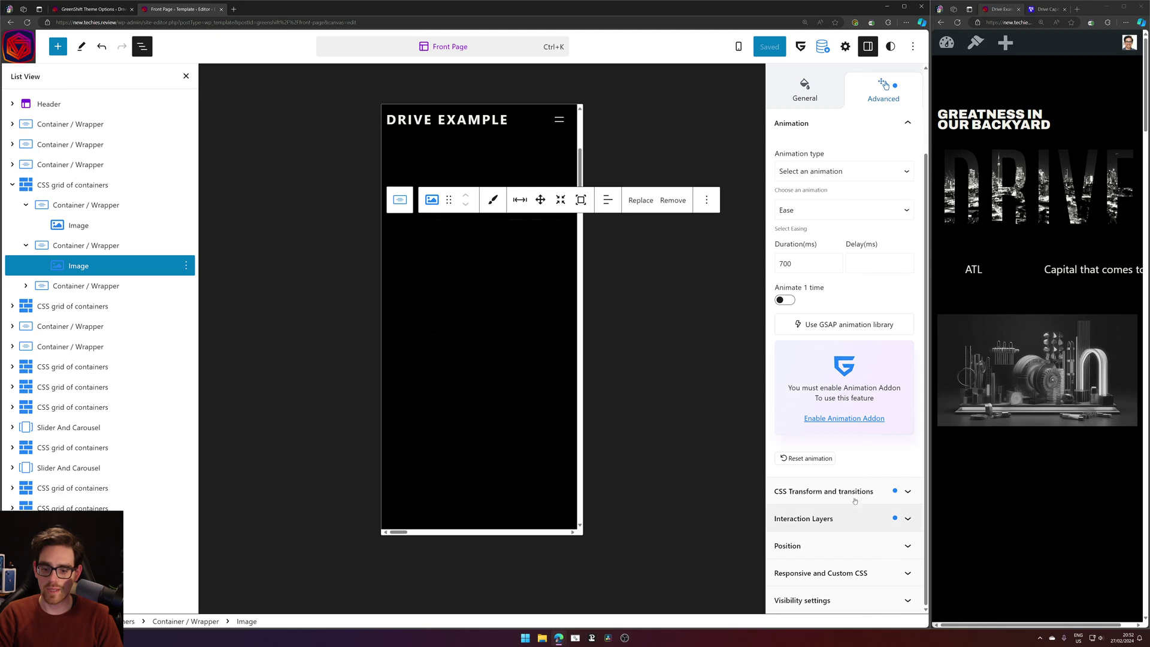
left_click(863, 491)
scroll(835, 281, "down", 1)
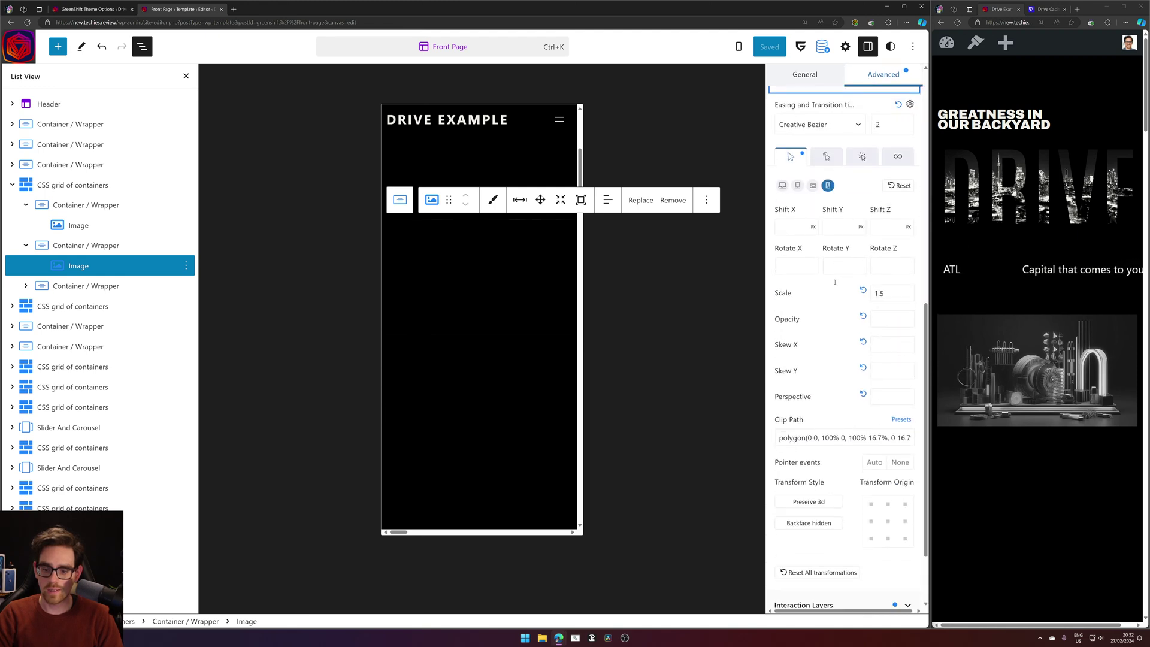
key("BackSpace")
key("BackSpace")
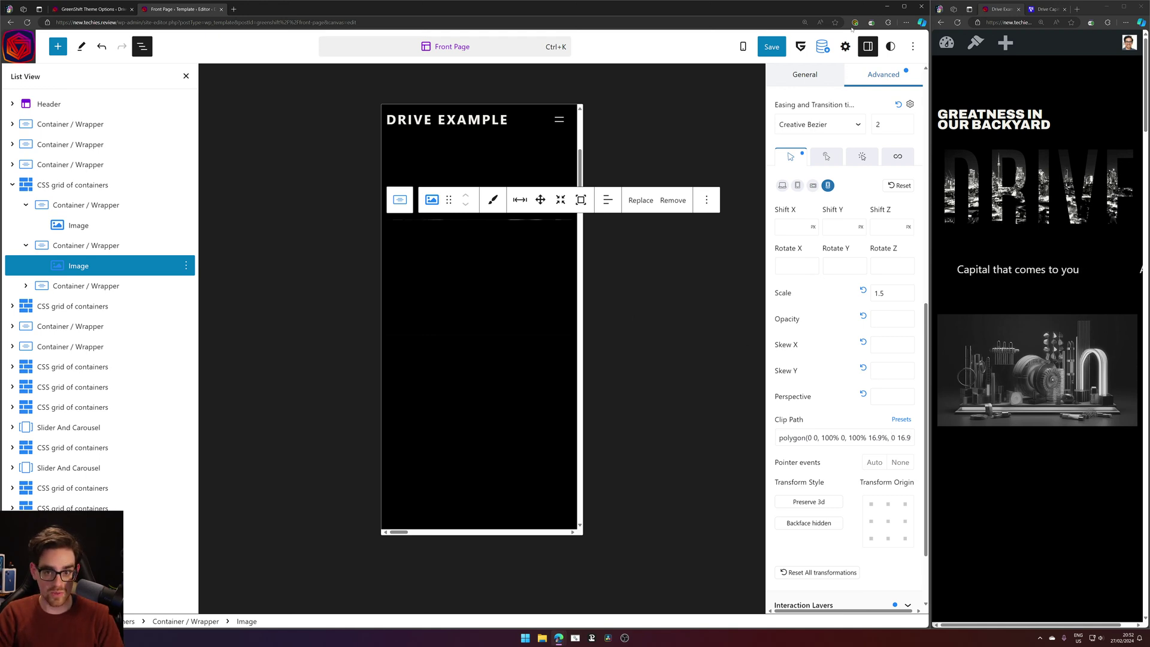
left_click(772, 47)
left_click(800, 47)
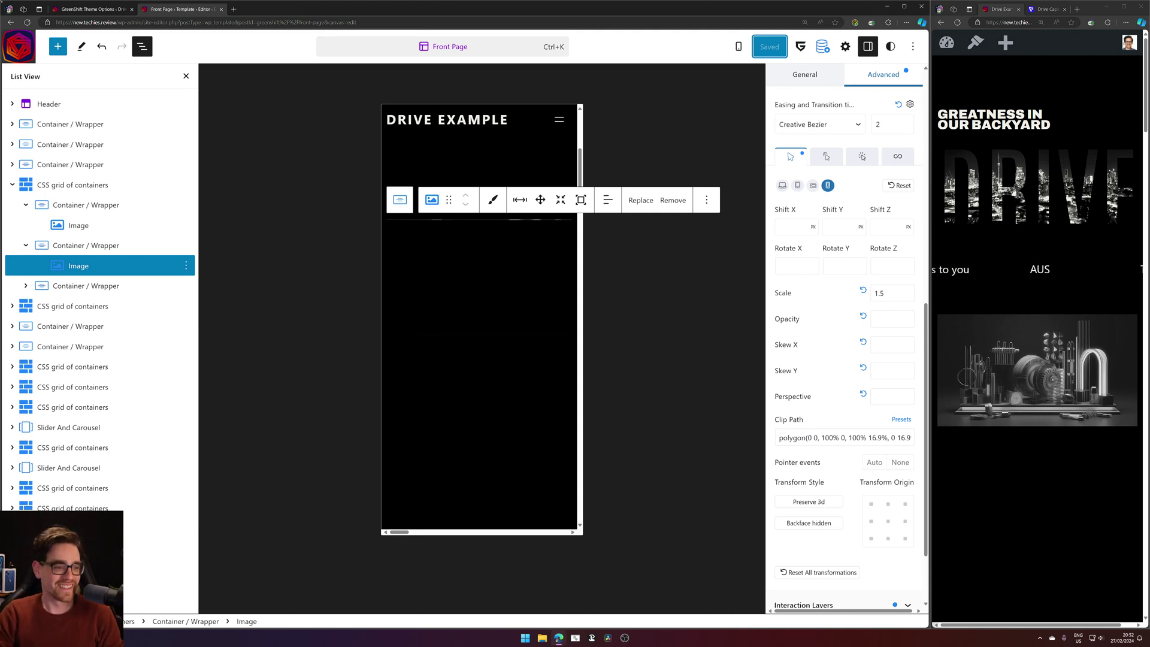
Change the third grid image's clip path to 16.9% and save.
left_click(25, 286)
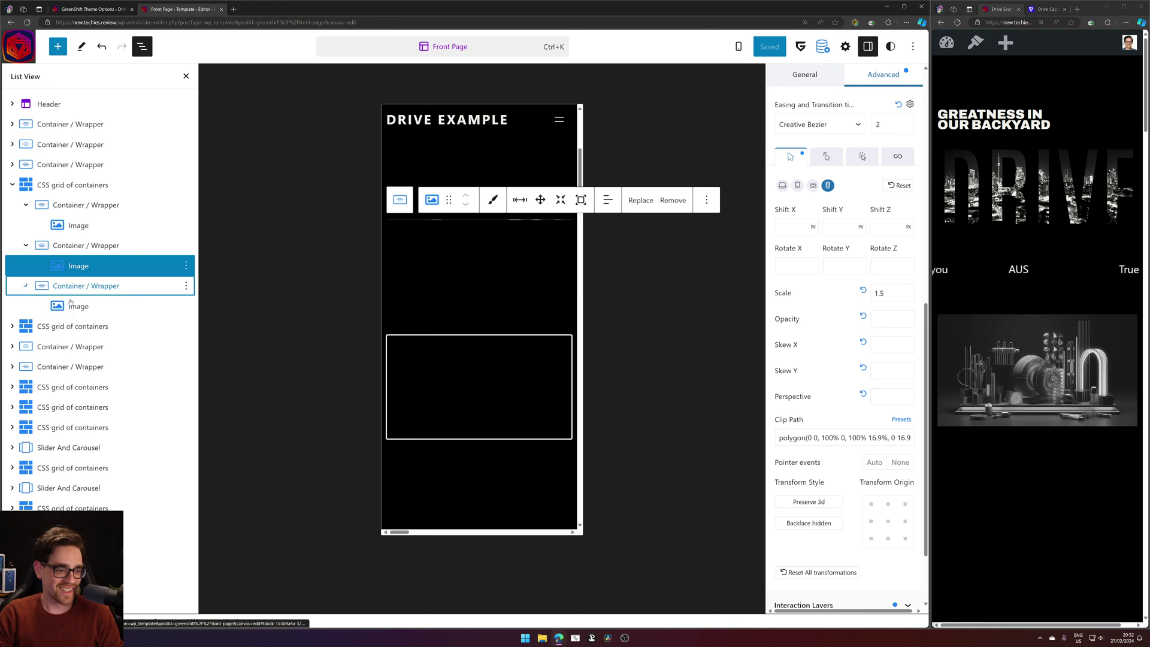
left_click(71, 306)
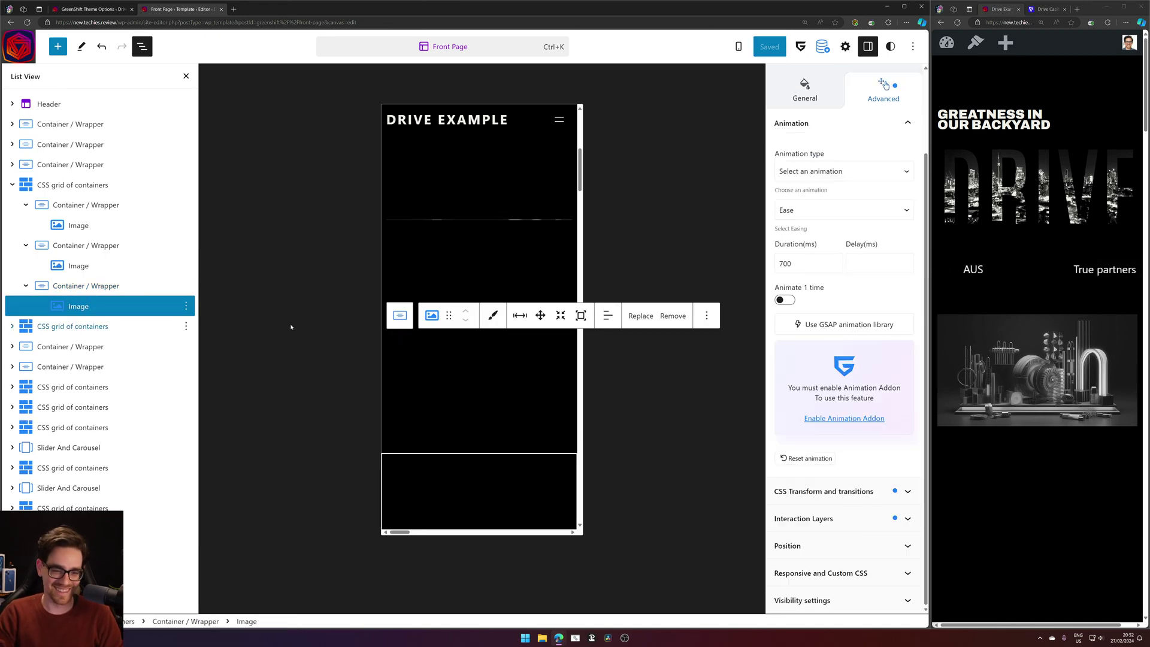
scroll(545, 176, "down", 2)
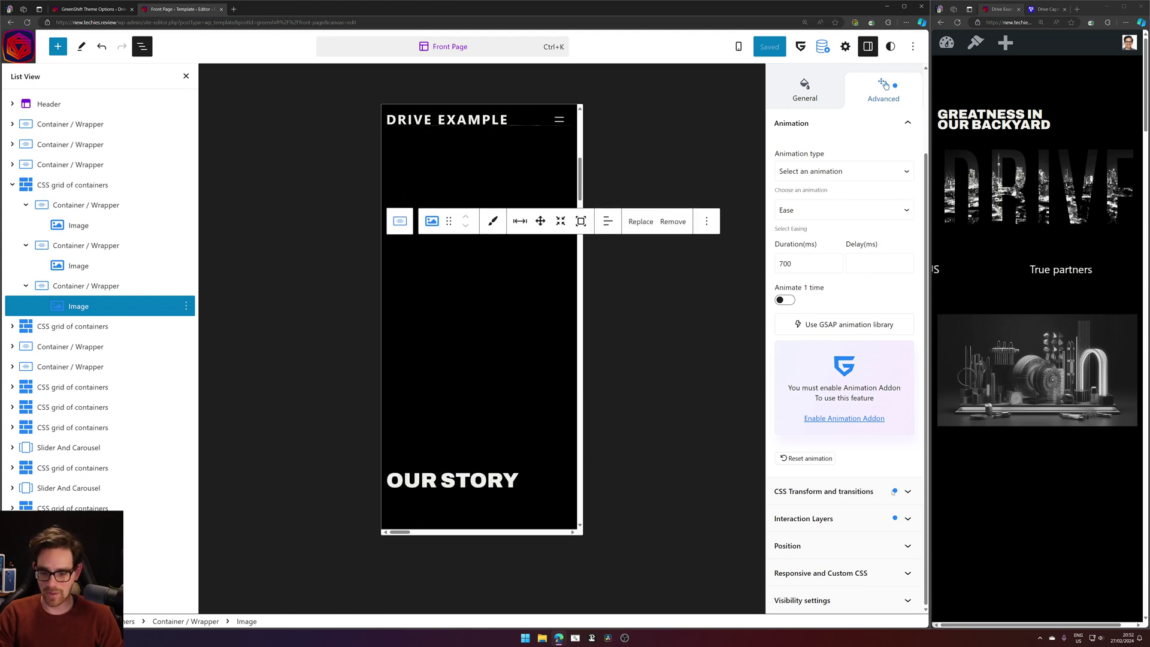
left_click(857, 486)
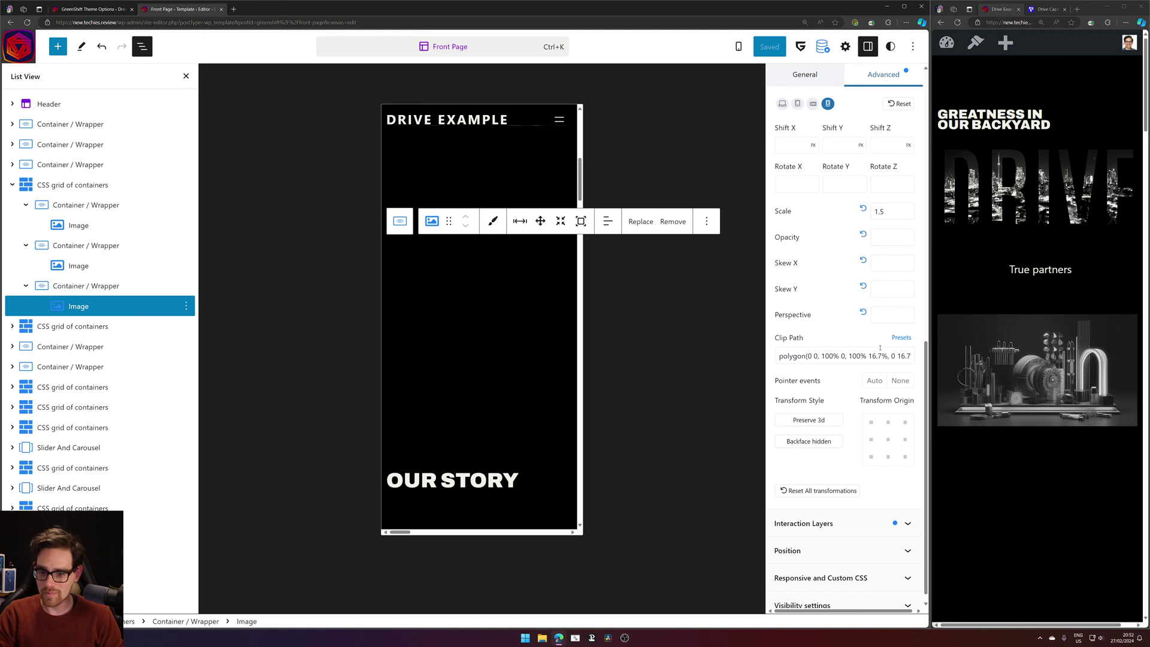
key("BackSpace")
type("9")
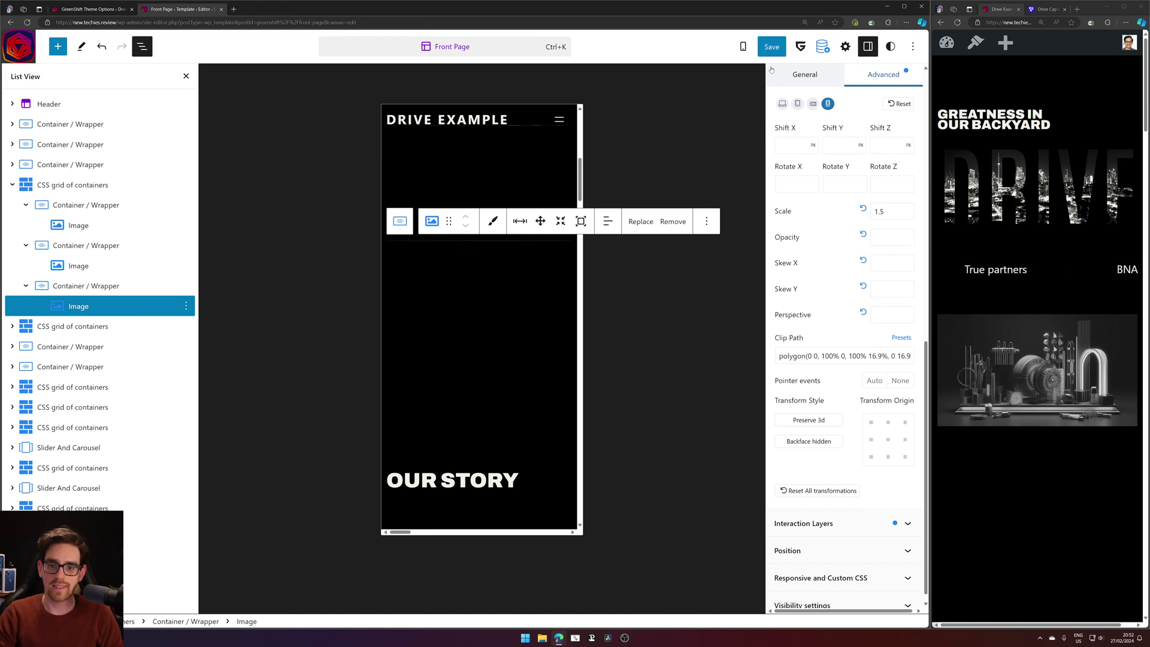
left_click(772, 47)
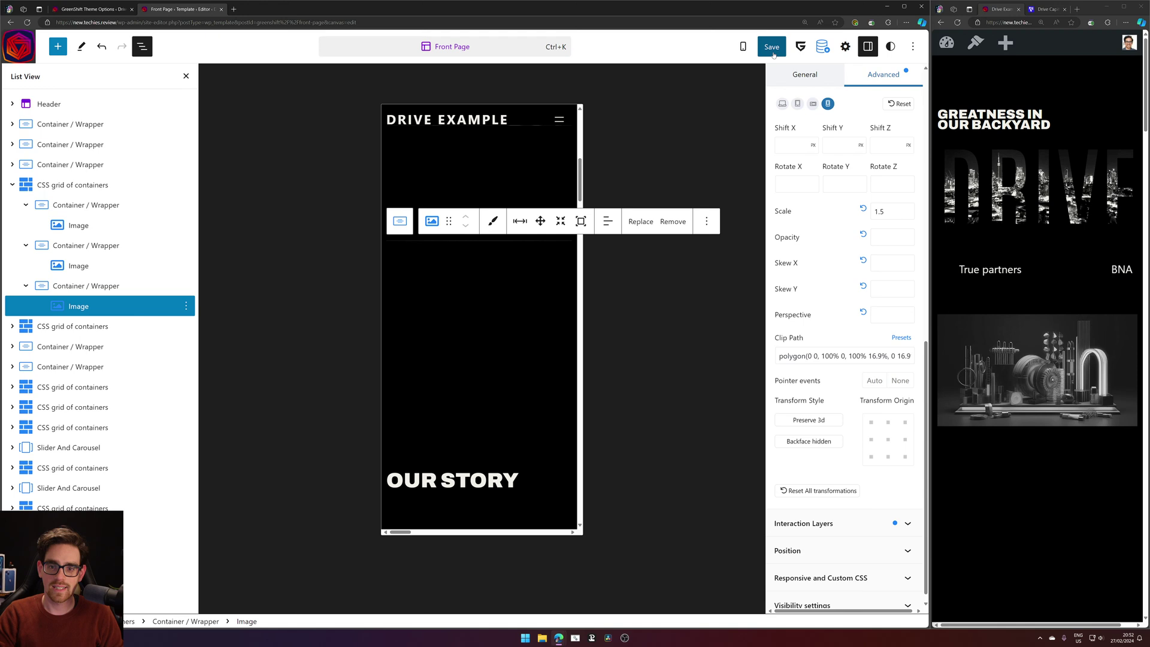
Reload the live preview twice to replay the grid image animation.
left_click(958, 23)
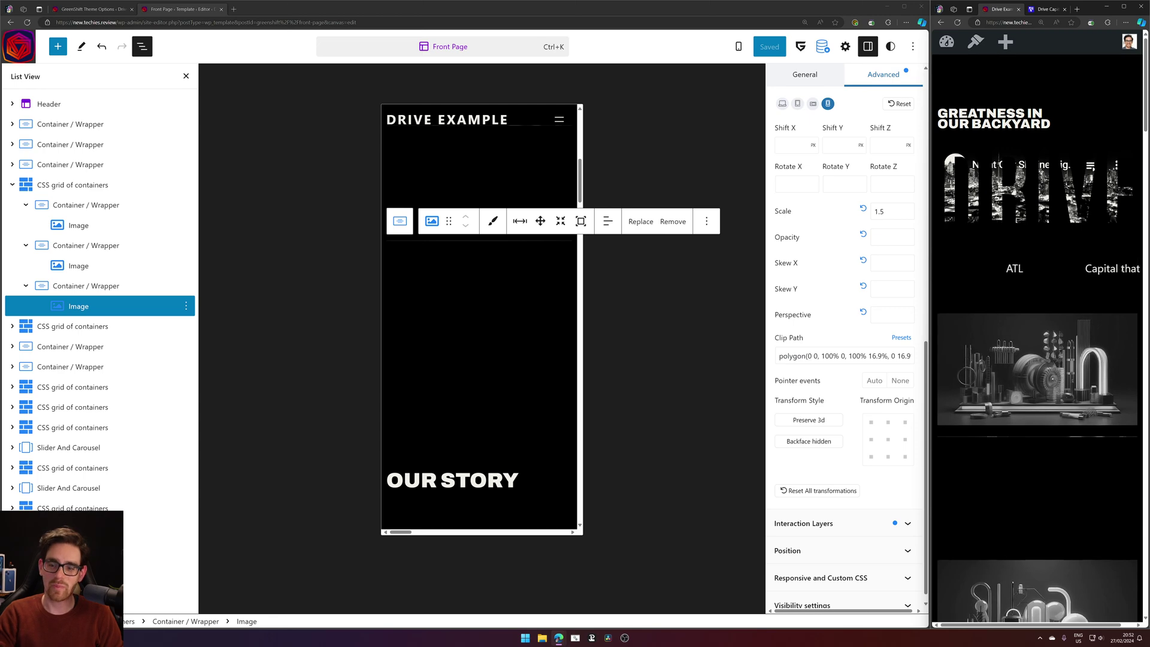
scroll(1107, 271, "down", 7)
scroll(1106, 284, "up", 8)
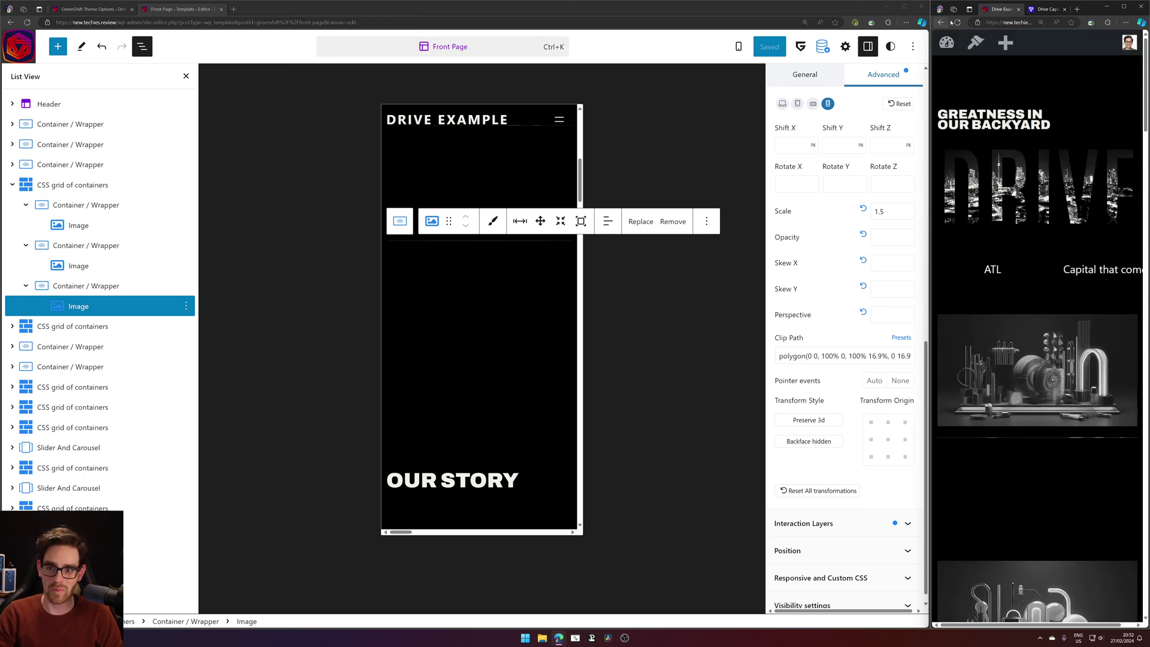
left_click(957, 22)
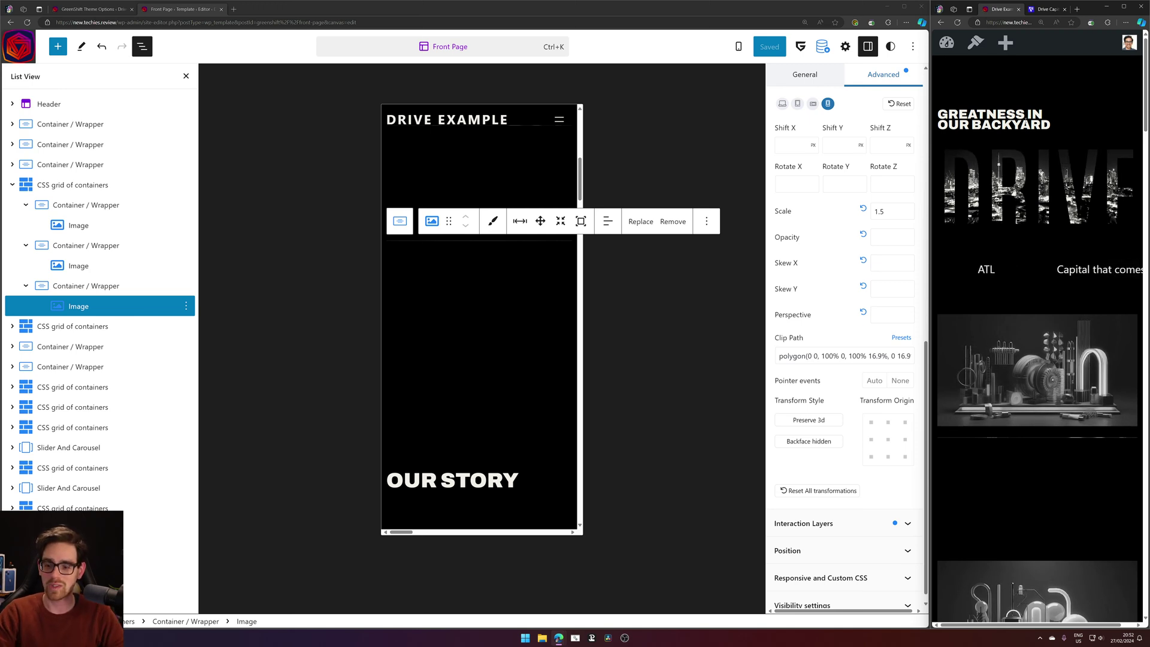
left_click(78, 265)
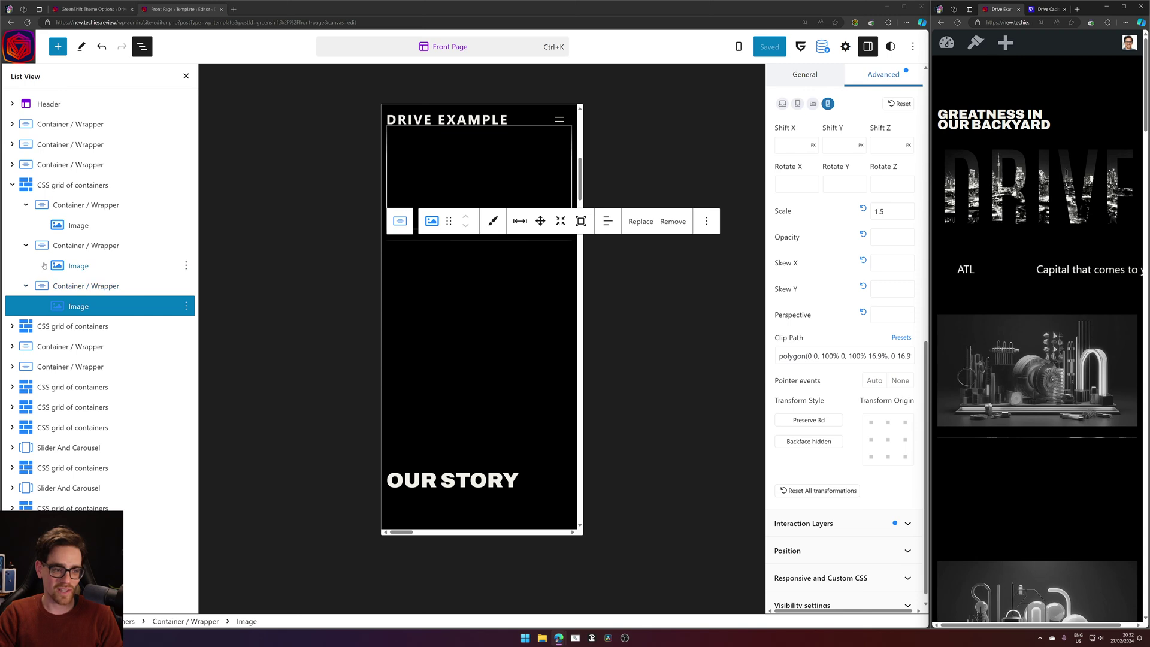
left_click(810, 490)
scroll(851, 419, "down", 4)
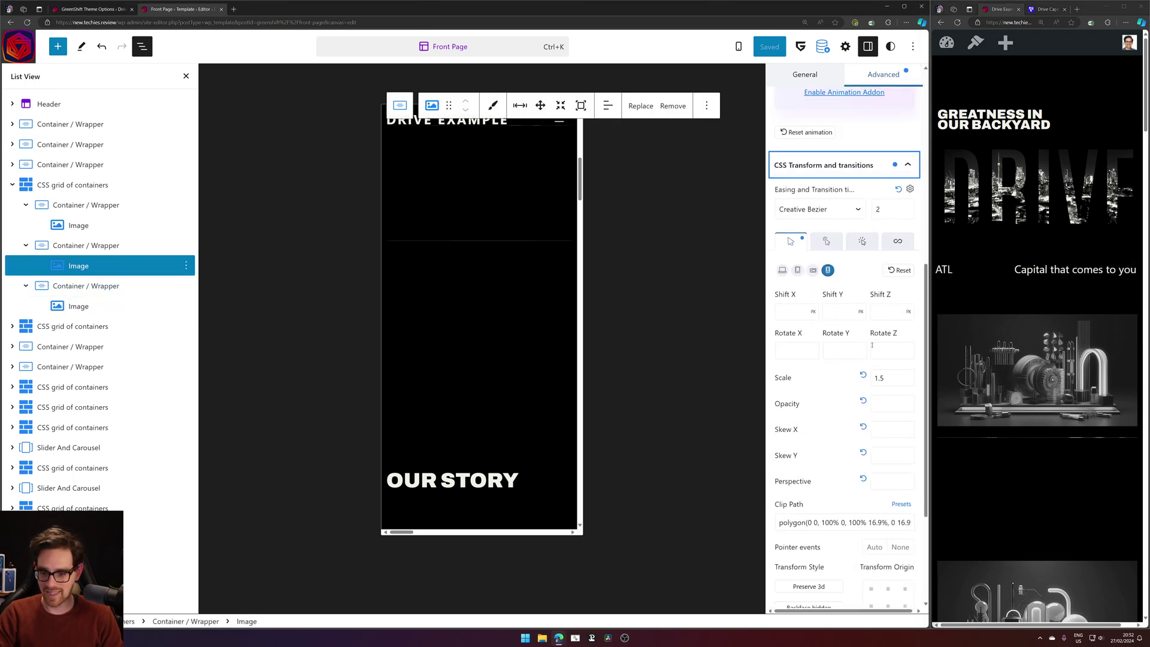
scroll(891, 400, "down", 3)
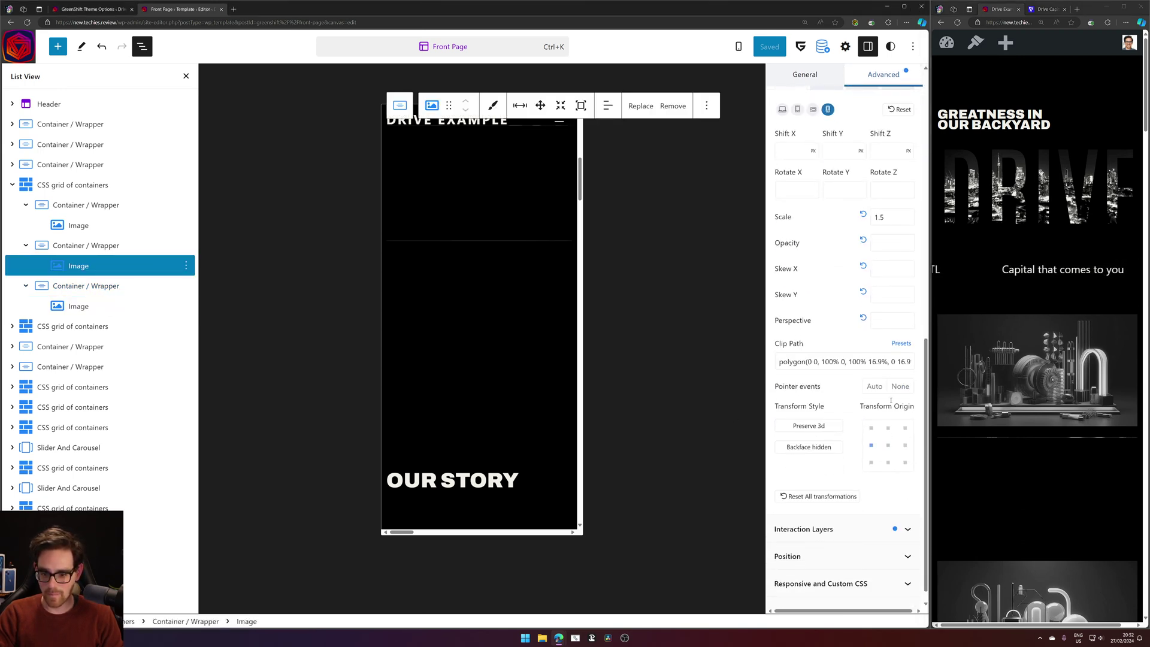
left_click_drag(910, 358, 910, 356)
left_click(910, 357)
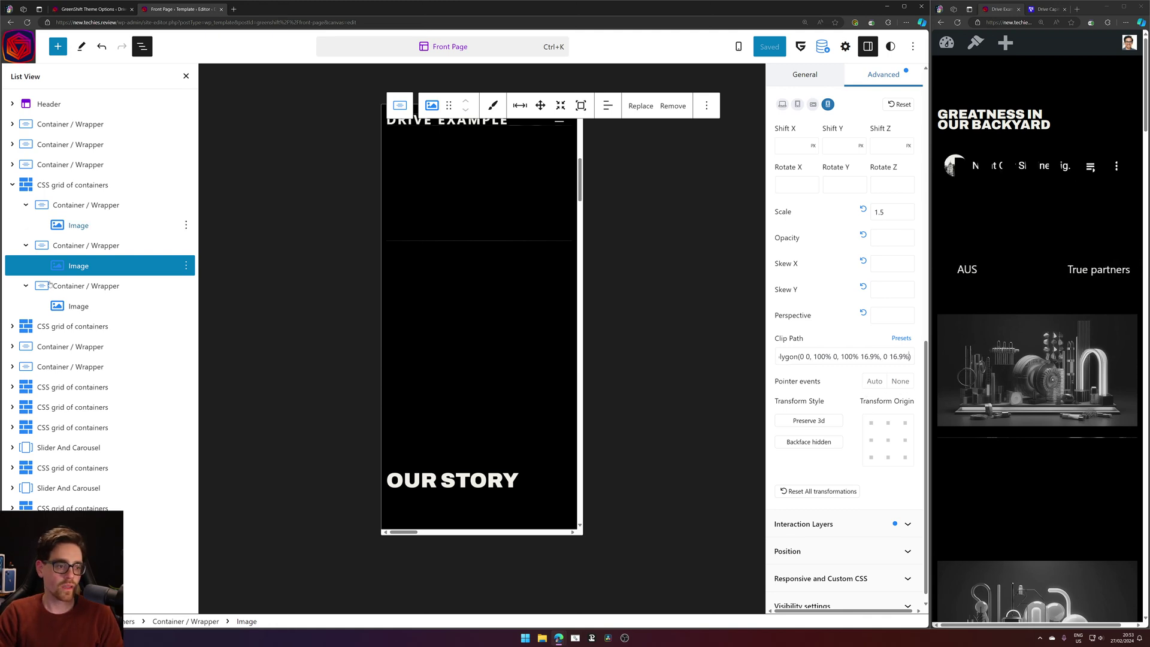
left_click(78, 307)
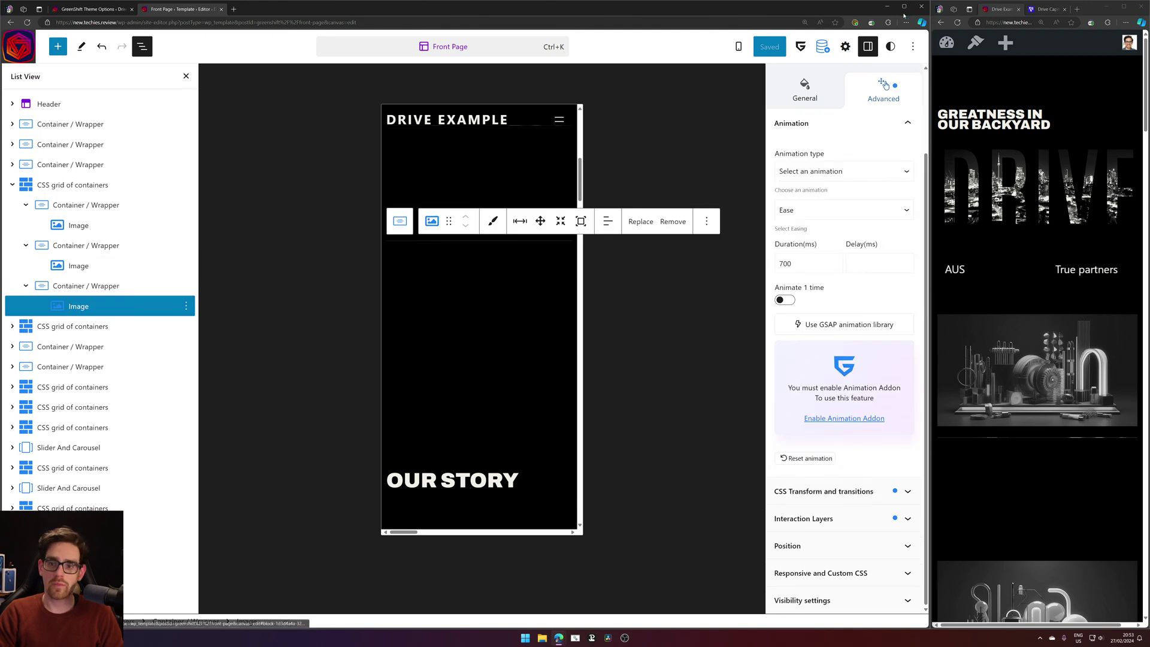
left_click(957, 22)
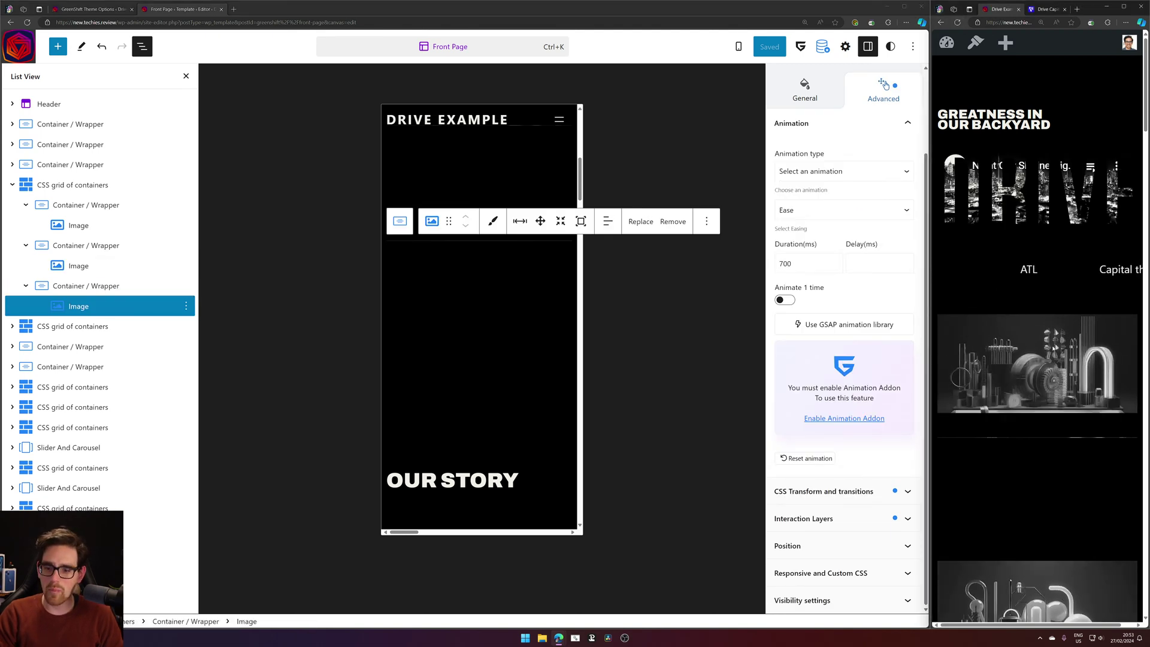
Widen the preview window and scroll through the live Drive Example page.
left_click_drag(930, 262, 915, 267)
scroll(934, 281, "down", 5)
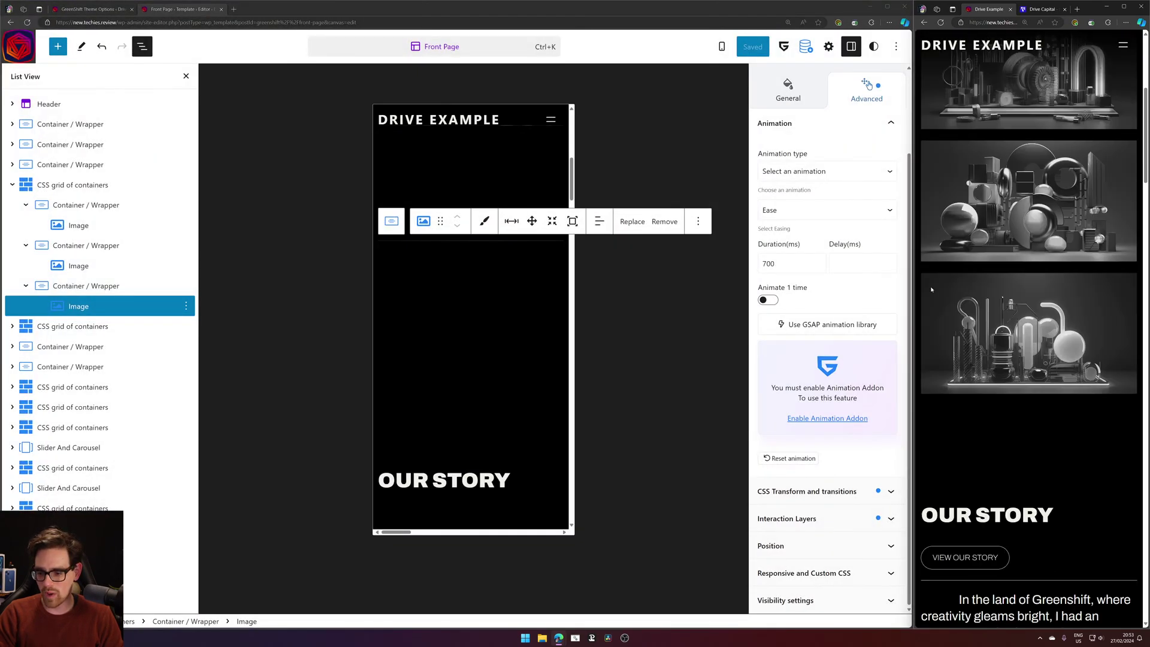
scroll(953, 312, "up", 4)
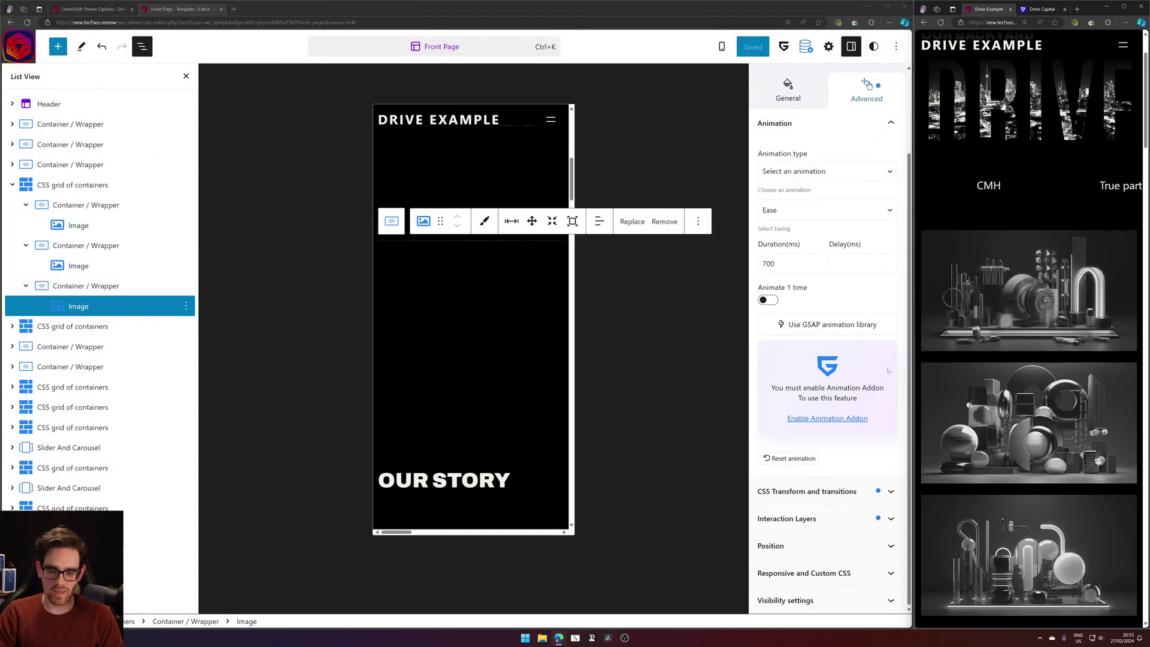
left_click_drag(1011, 258, 1023, 204)
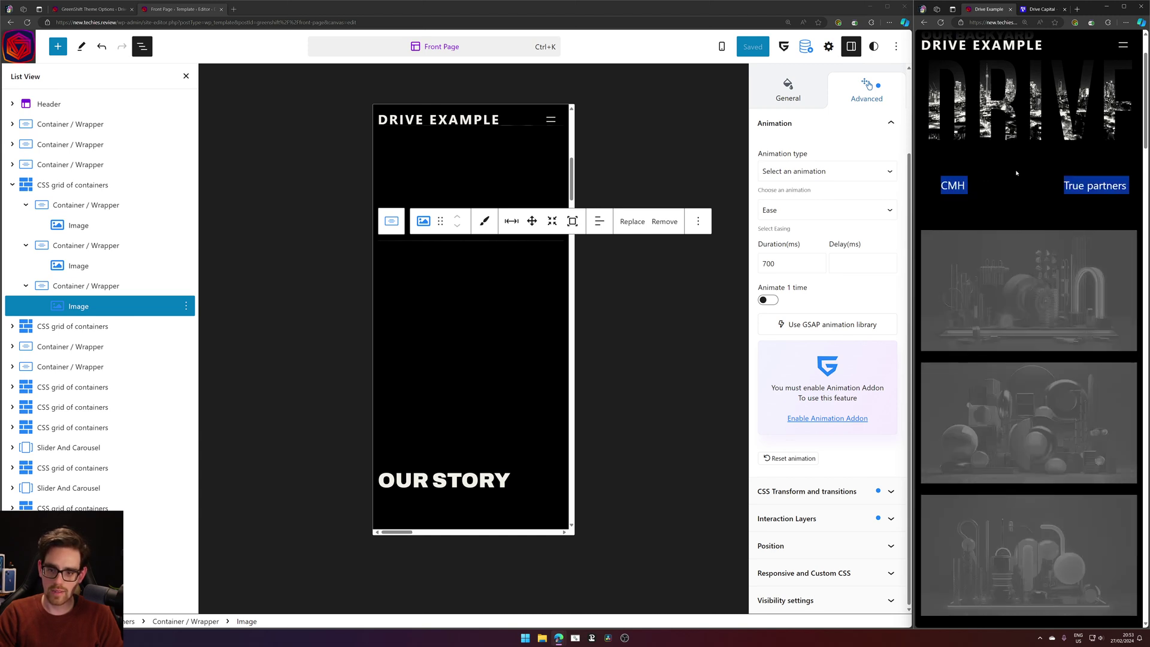
left_click(981, 221)
scroll(982, 230, "up", 3)
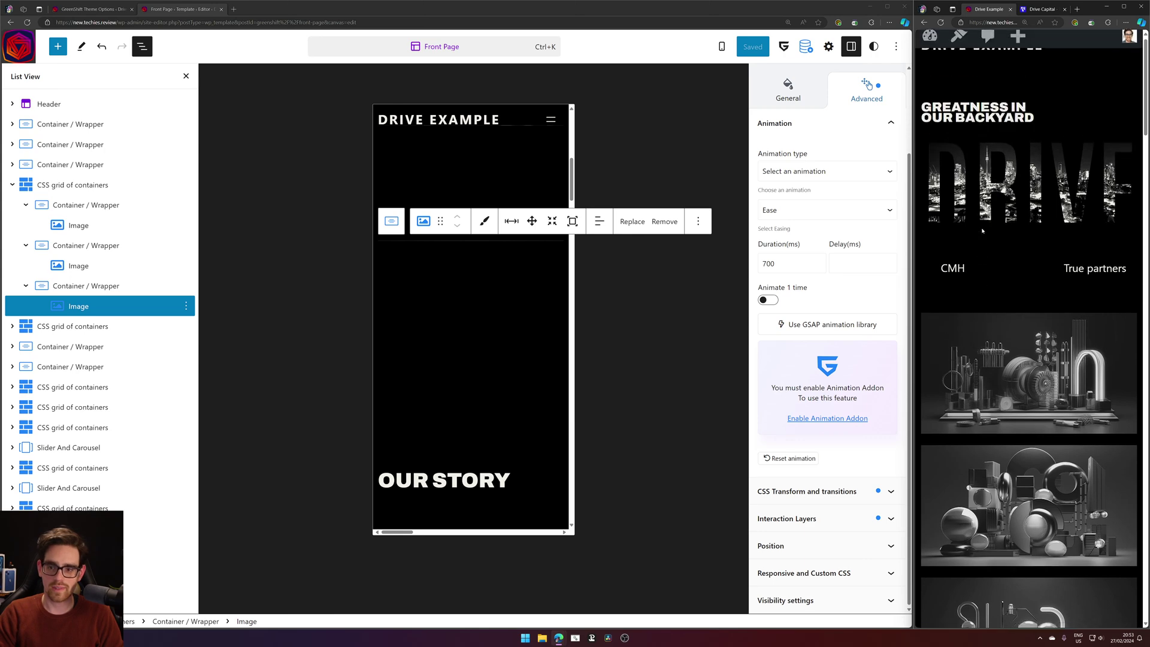
Compare with the original Drive Capital site, then return to the Drive Example tab.
left_click(1023, 9)
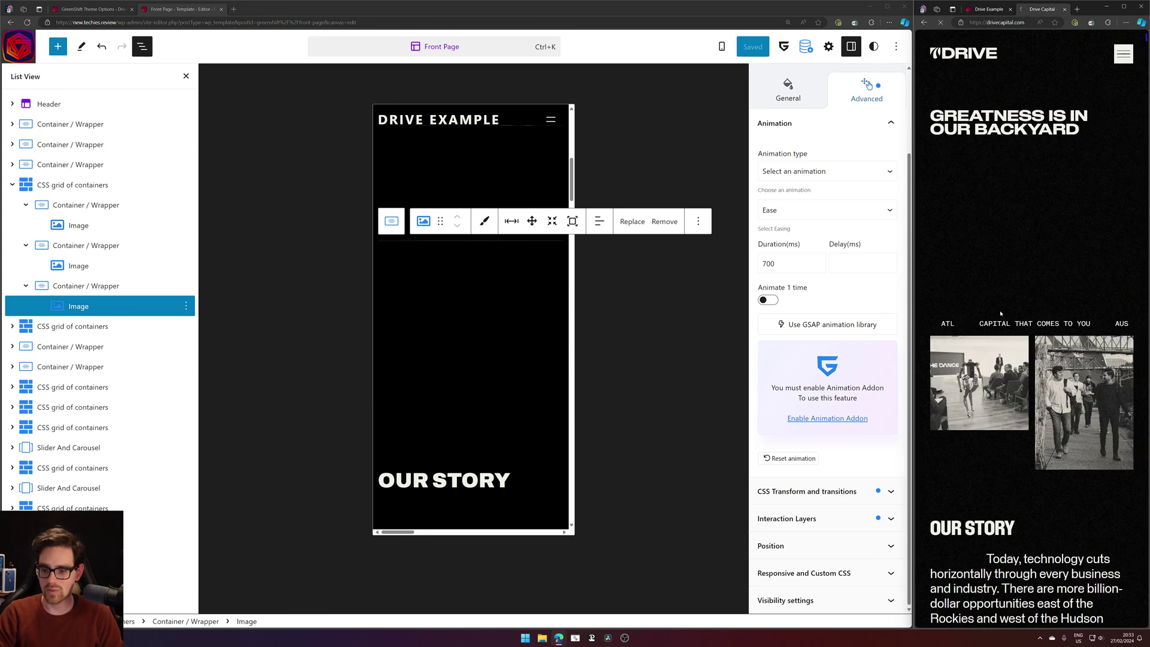
scroll(1066, 481, "down", 1)
scroll(1067, 481, "down", 2)
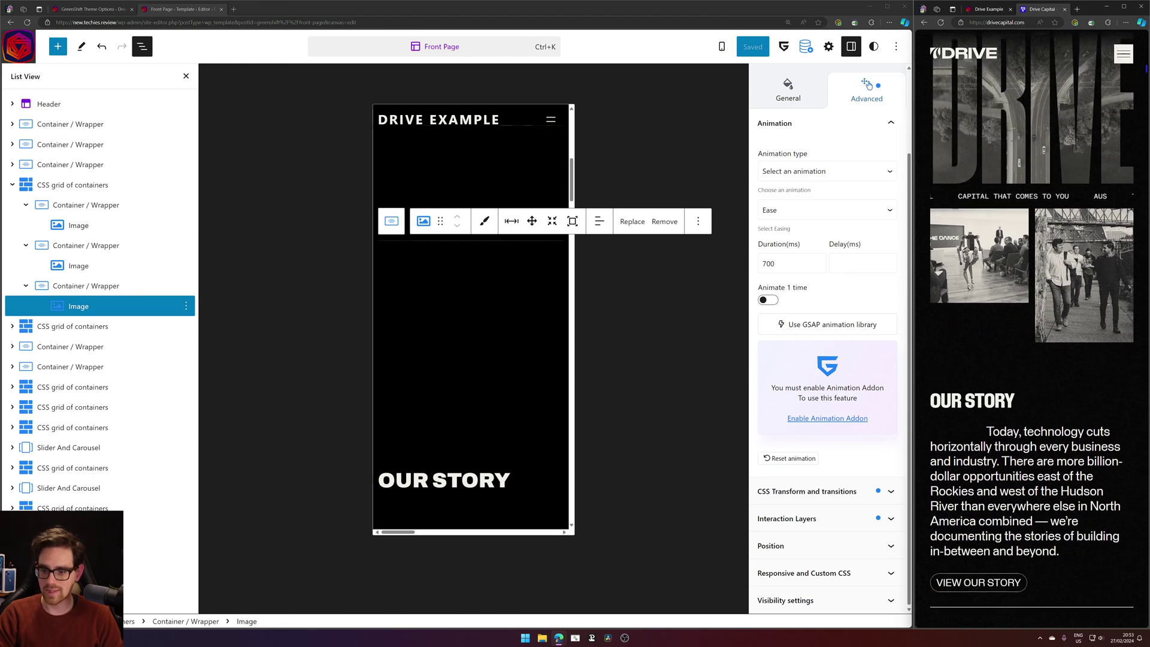
scroll(1067, 481, "up", 3)
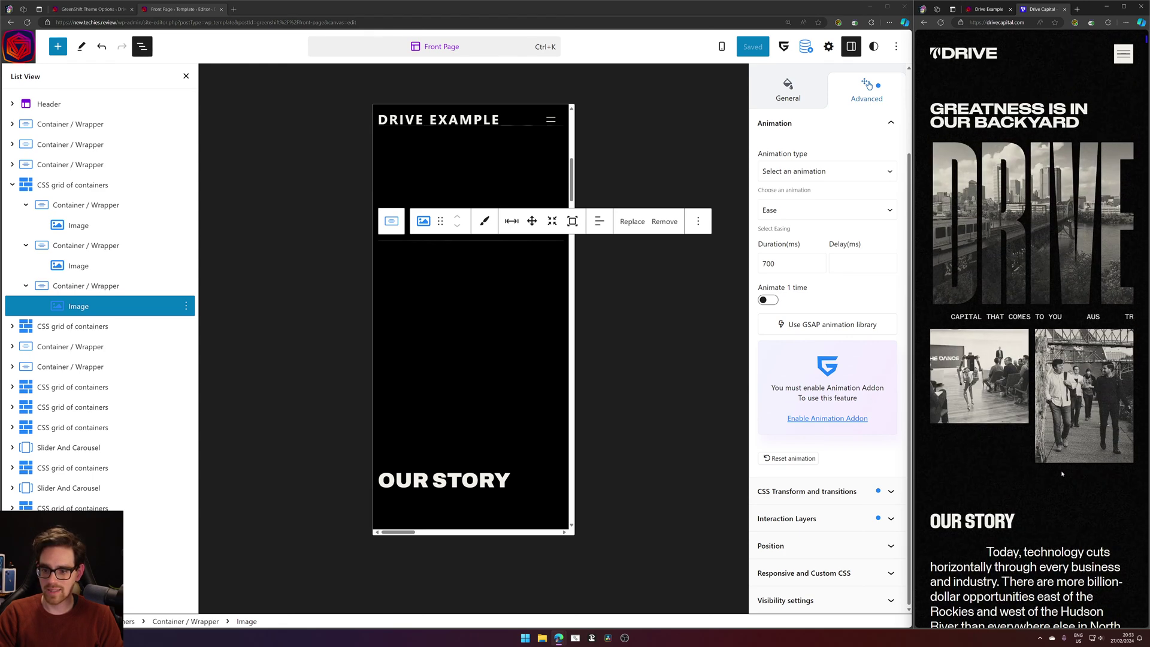
left_click(988, 9)
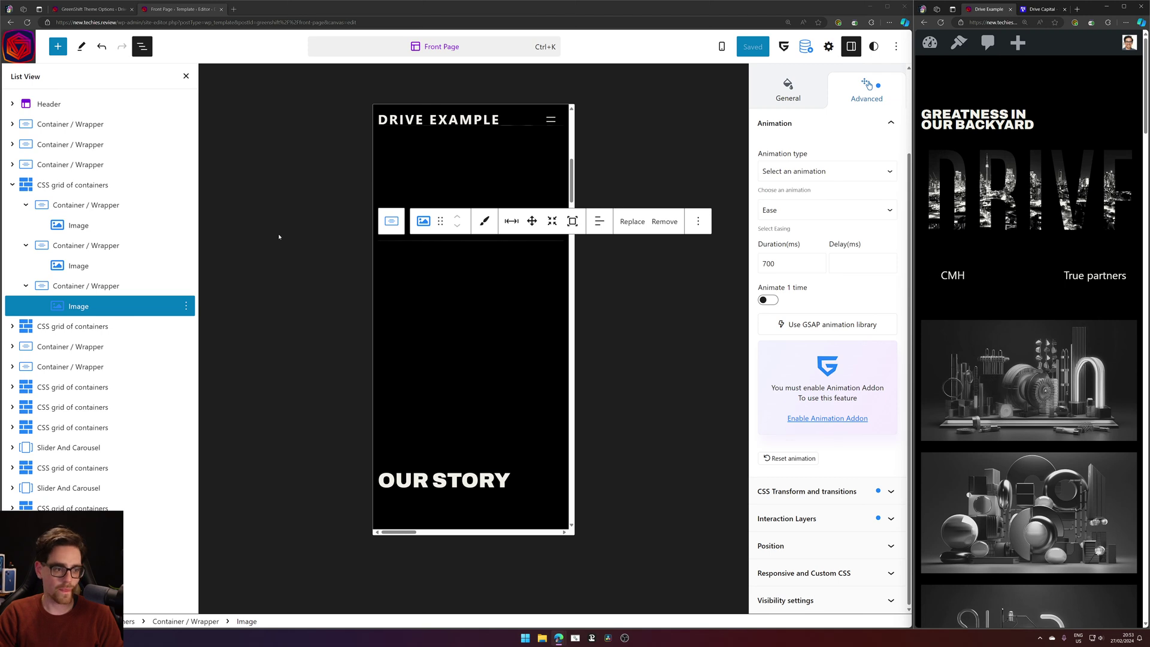
In List View, expand the container, slider and first slide and select the ATL paragraph.
left_click(12, 167)
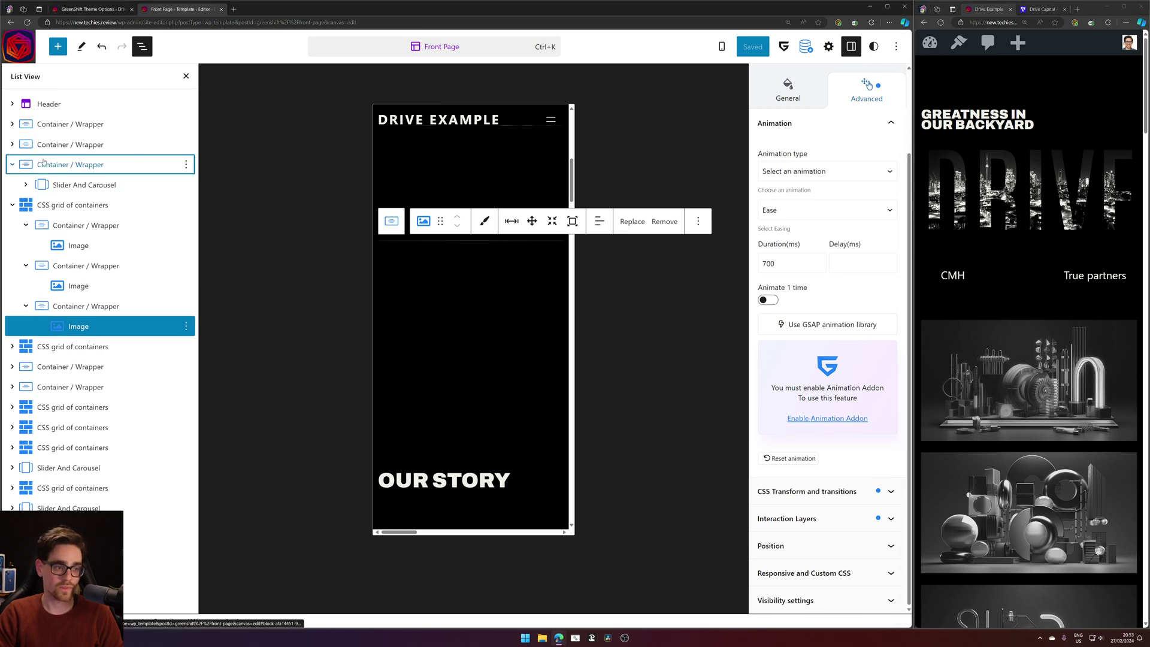
left_click(47, 185)
left_click(26, 185)
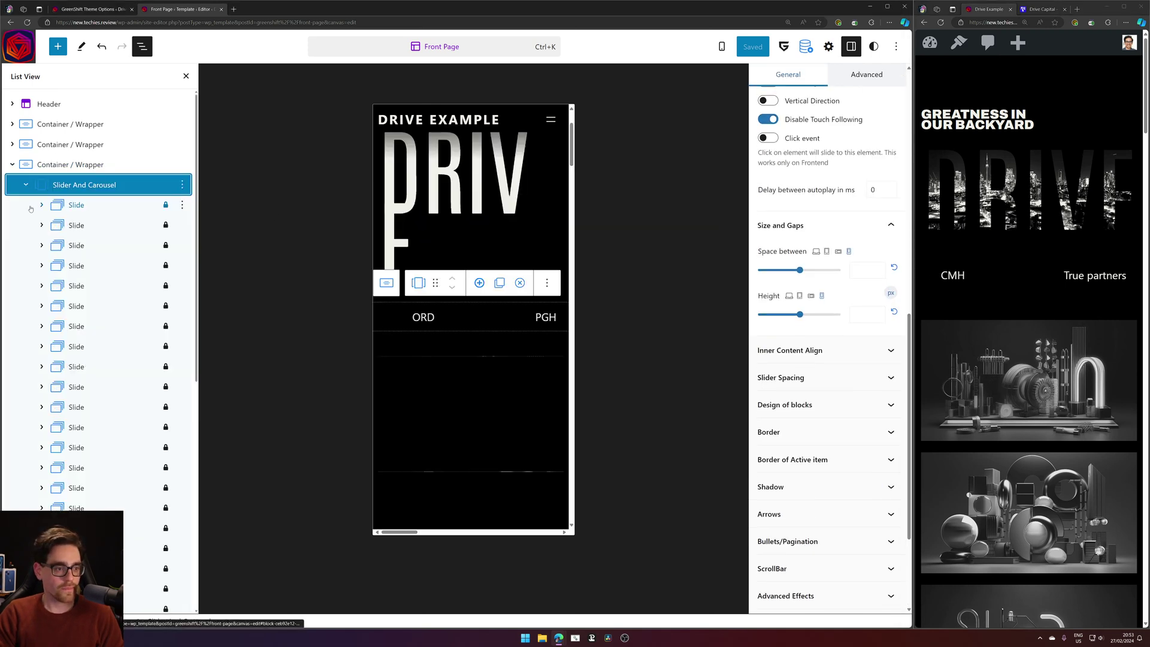
left_click(42, 205)
left_click(88, 226)
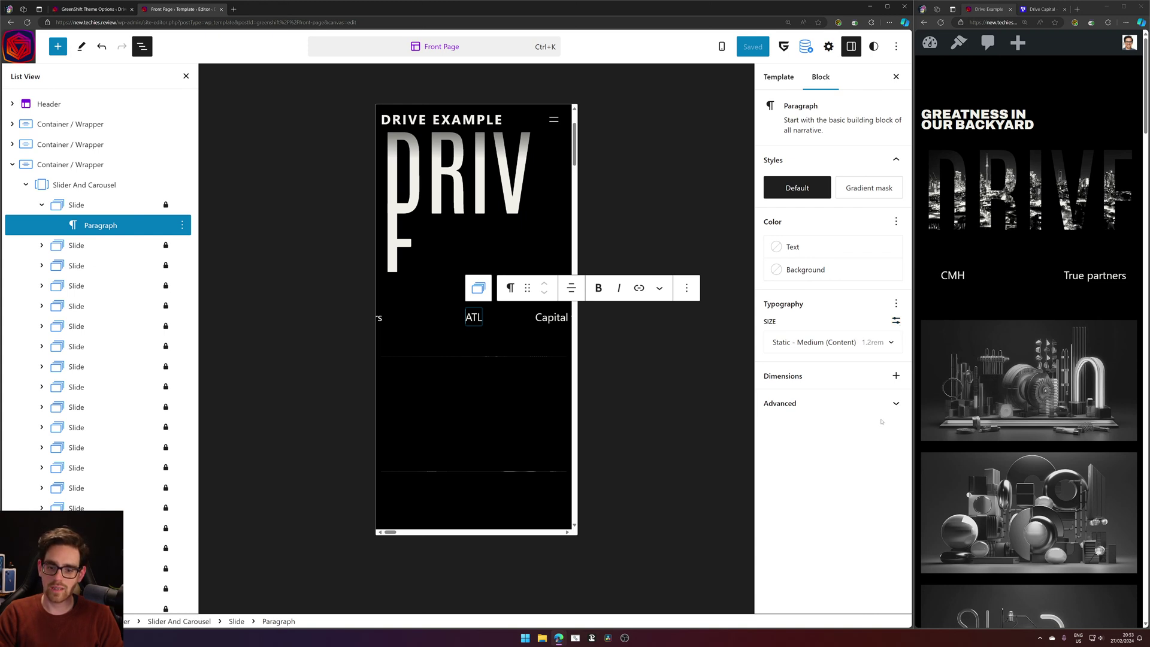
Set the ATL paragraph's text size to the Static - Extra Small (Tags) preset.
left_click(898, 347)
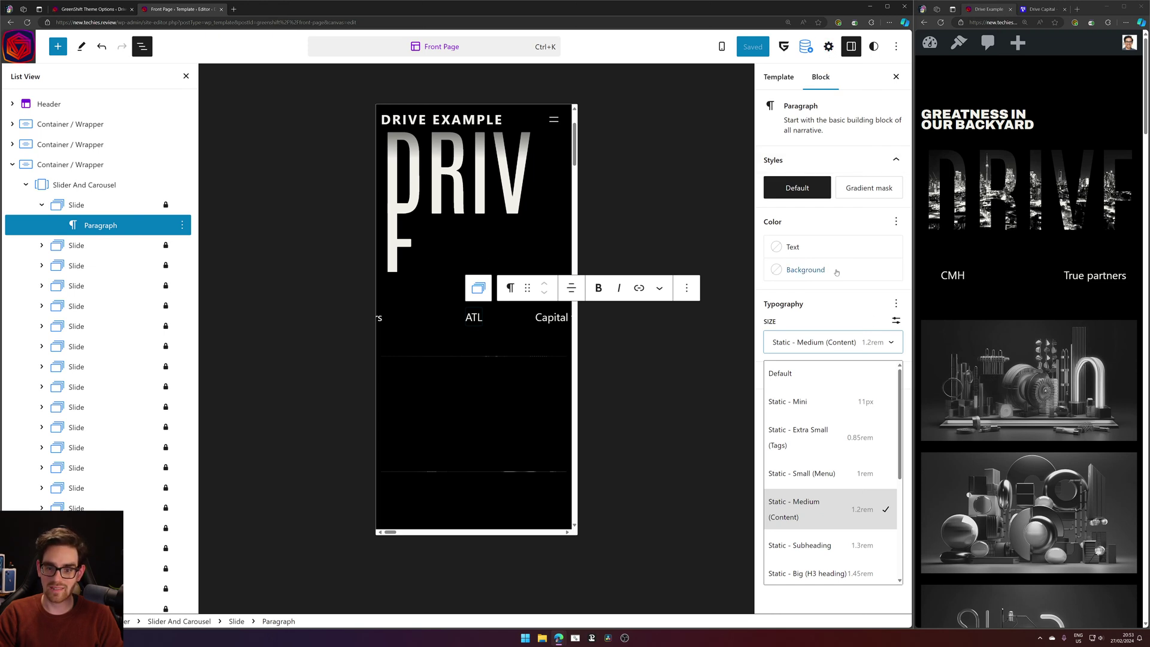
left_click(840, 310)
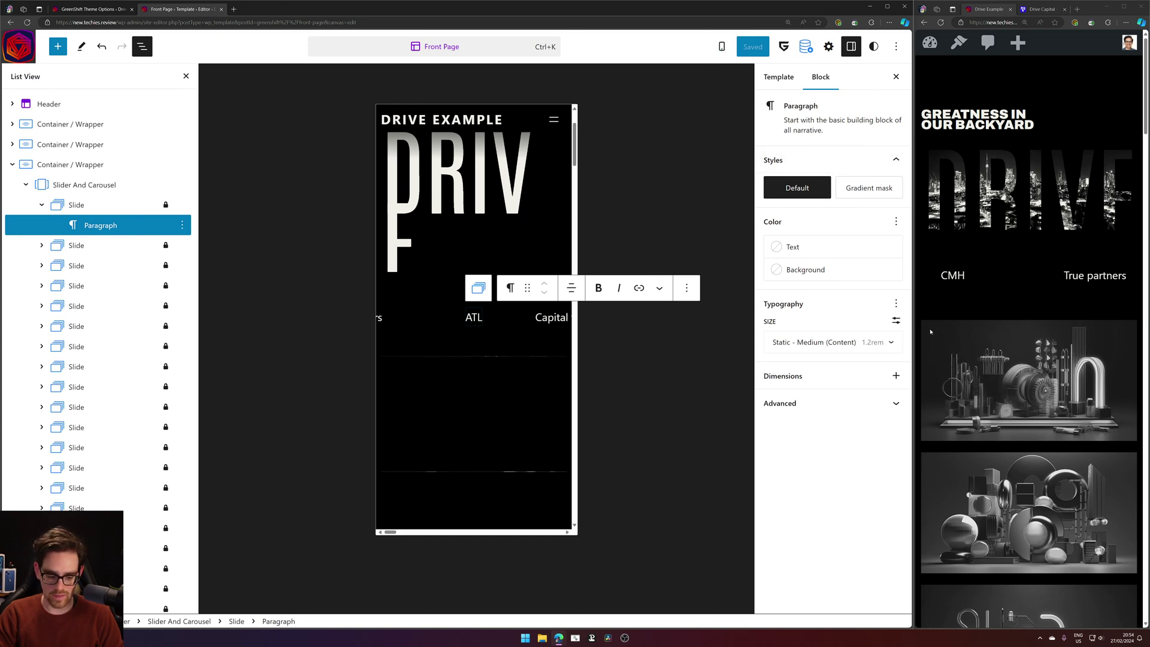
left_click(871, 348)
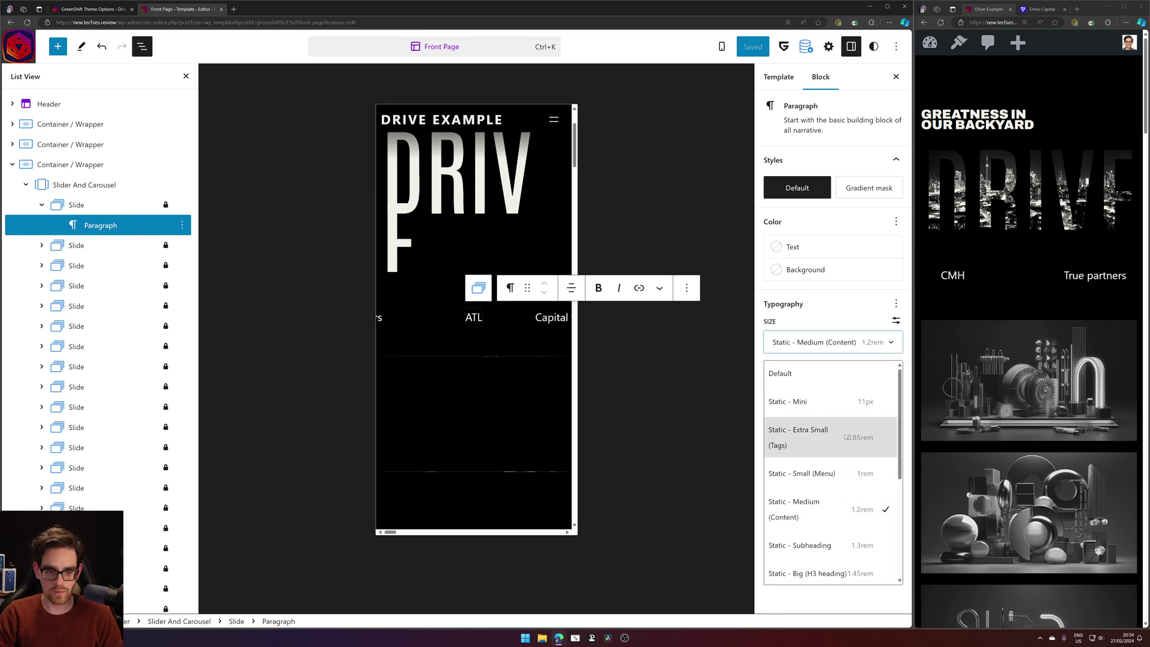
left_click(846, 437)
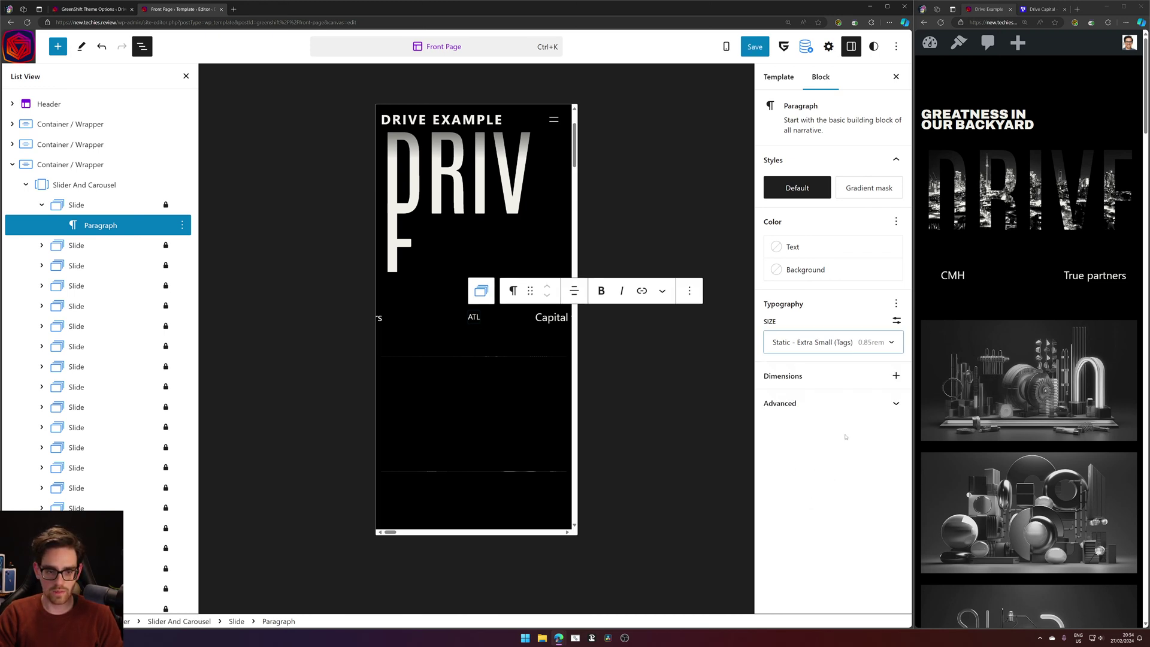
left_click(40, 245)
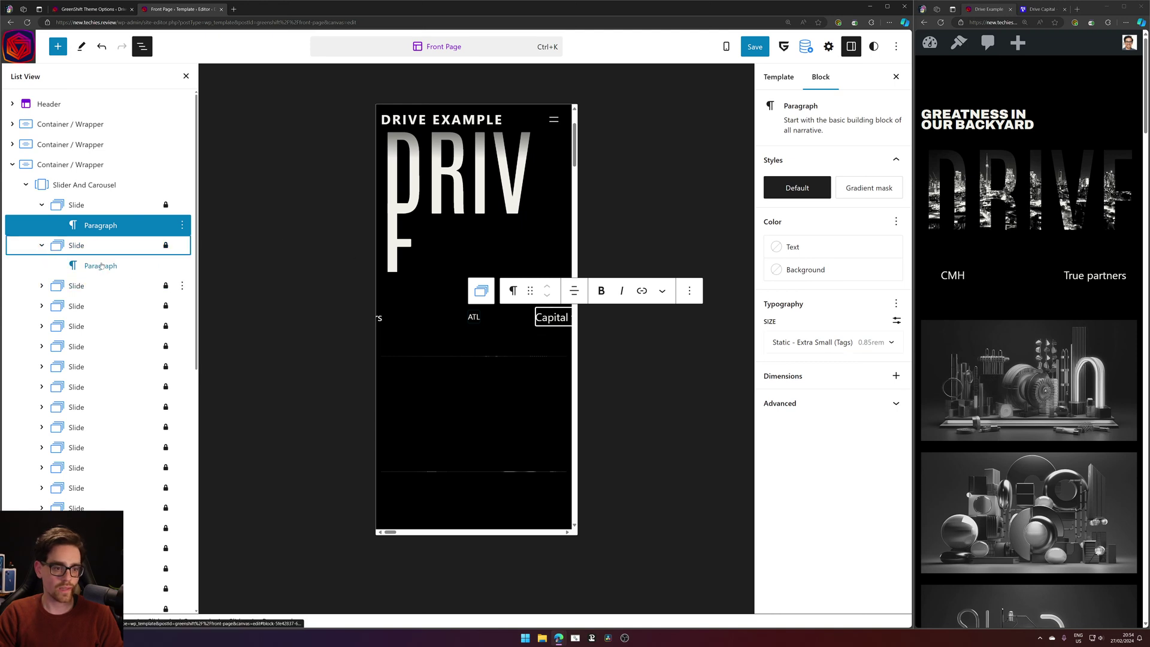
left_click(689, 292)
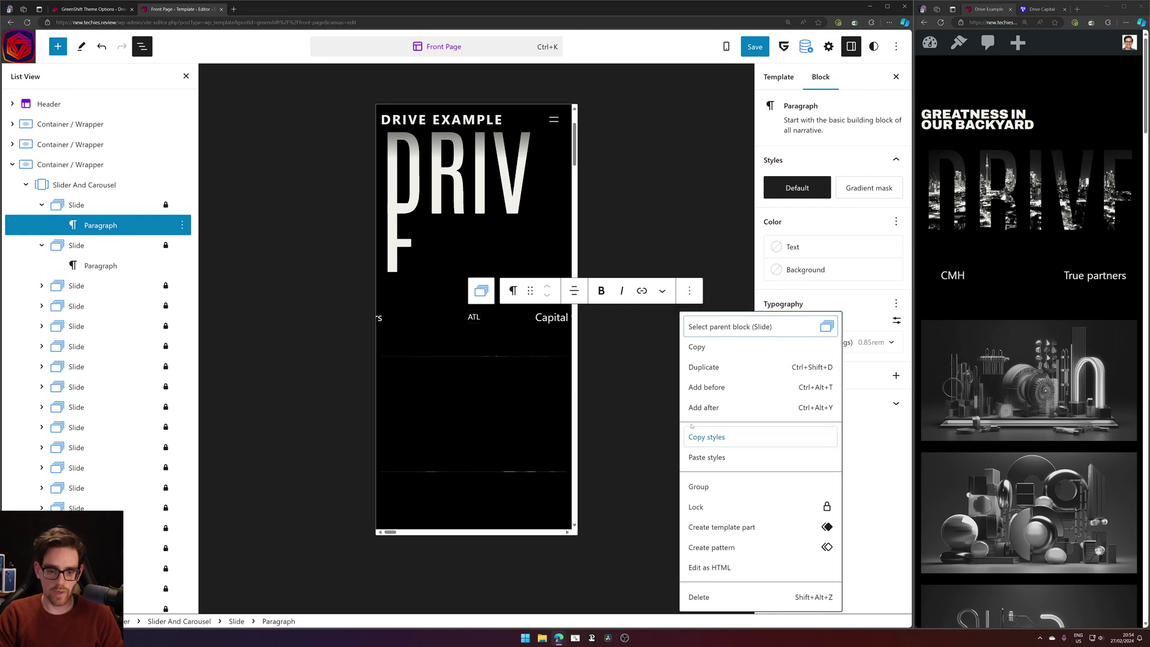
Copy the ATL paragraph's styles and paste them onto the second slide's paragraph.
left_click(707, 437)
left_click(174, 266)
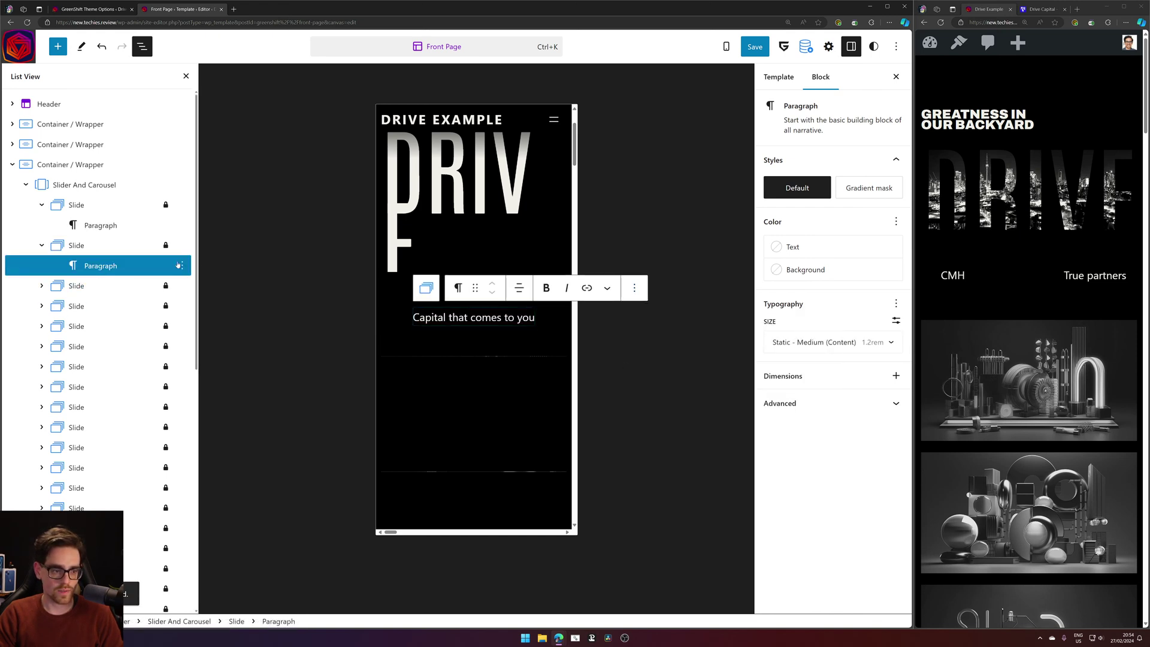
left_click(179, 265)
left_click(203, 425)
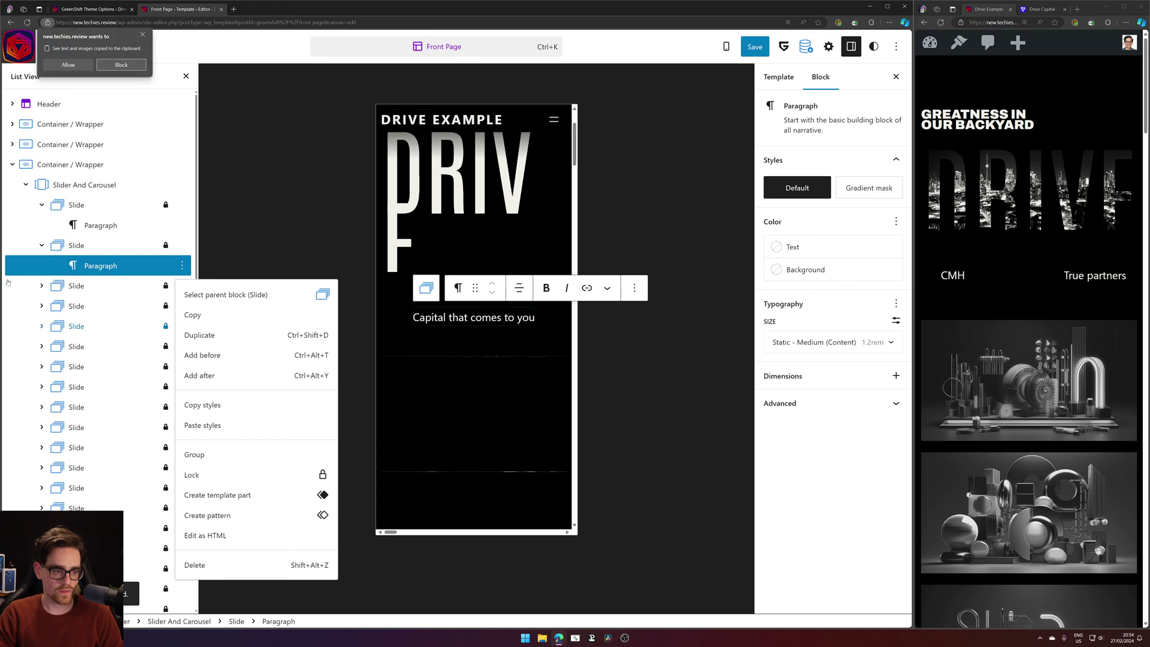
left_click(57, 63)
Paste the copied styles onto the AUS and True partners paragraphs.
left_click(41, 288)
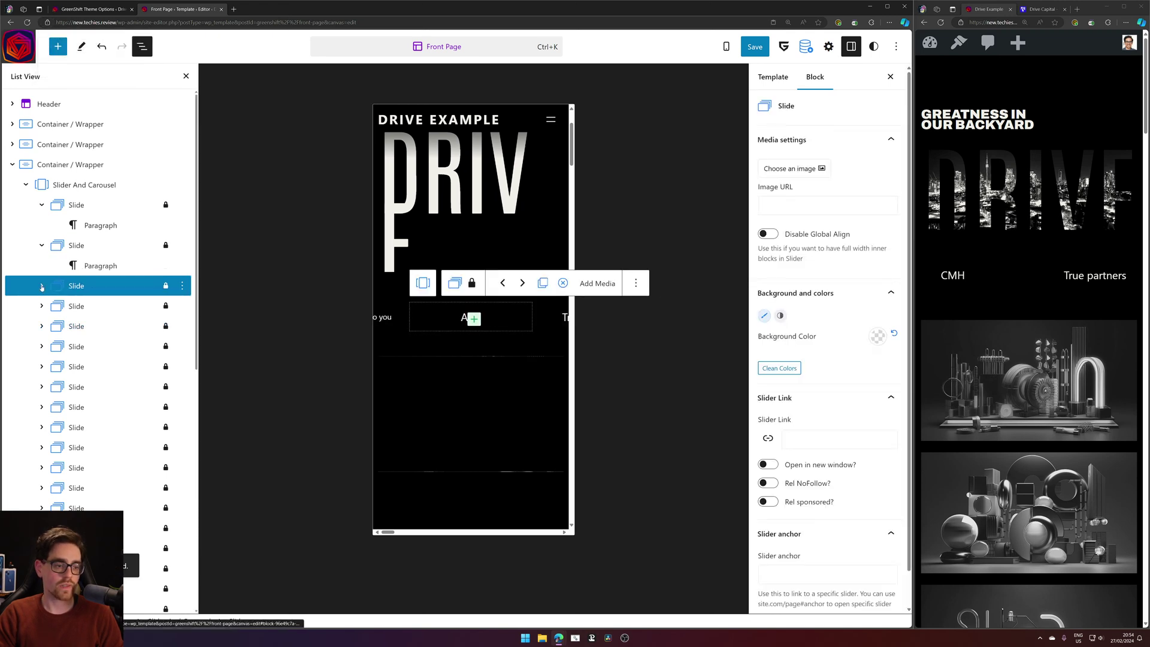
left_click(41, 287)
left_click(182, 308)
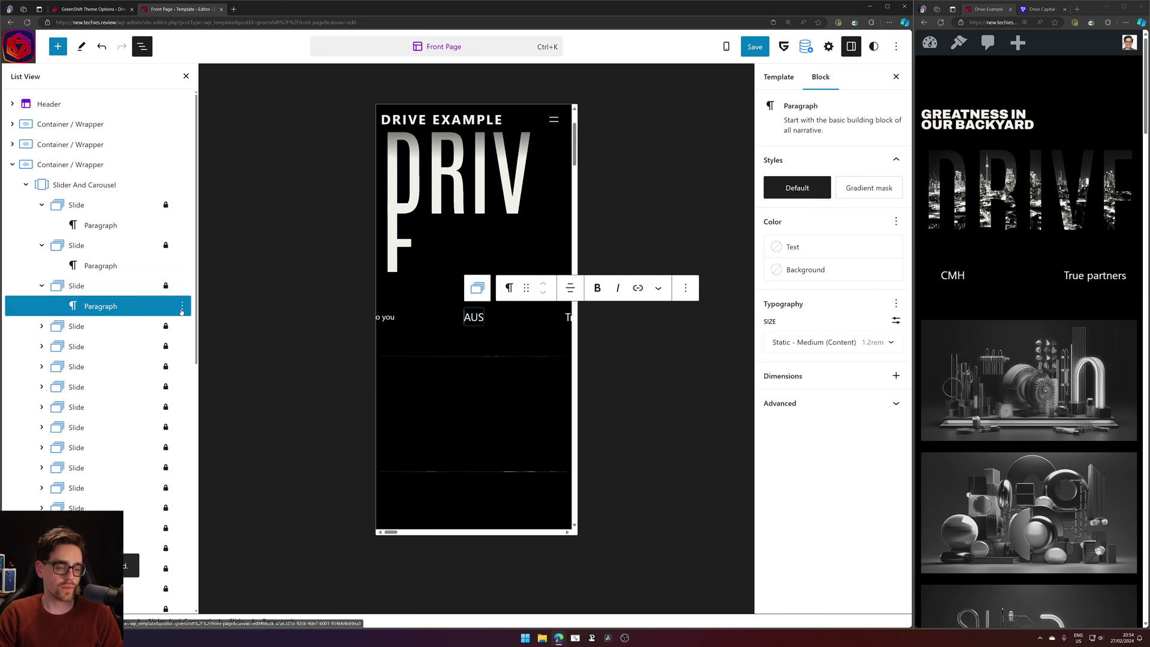
left_click(182, 306)
left_click(218, 471)
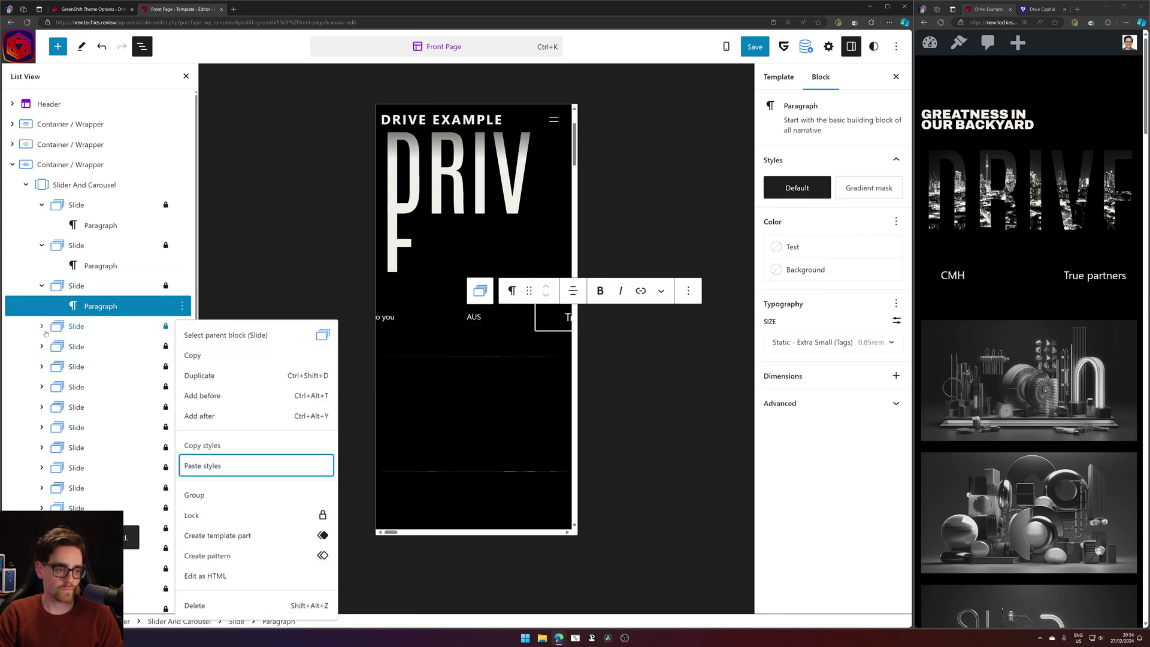
left_click(41, 326)
left_click(182, 347)
left_click(182, 347)
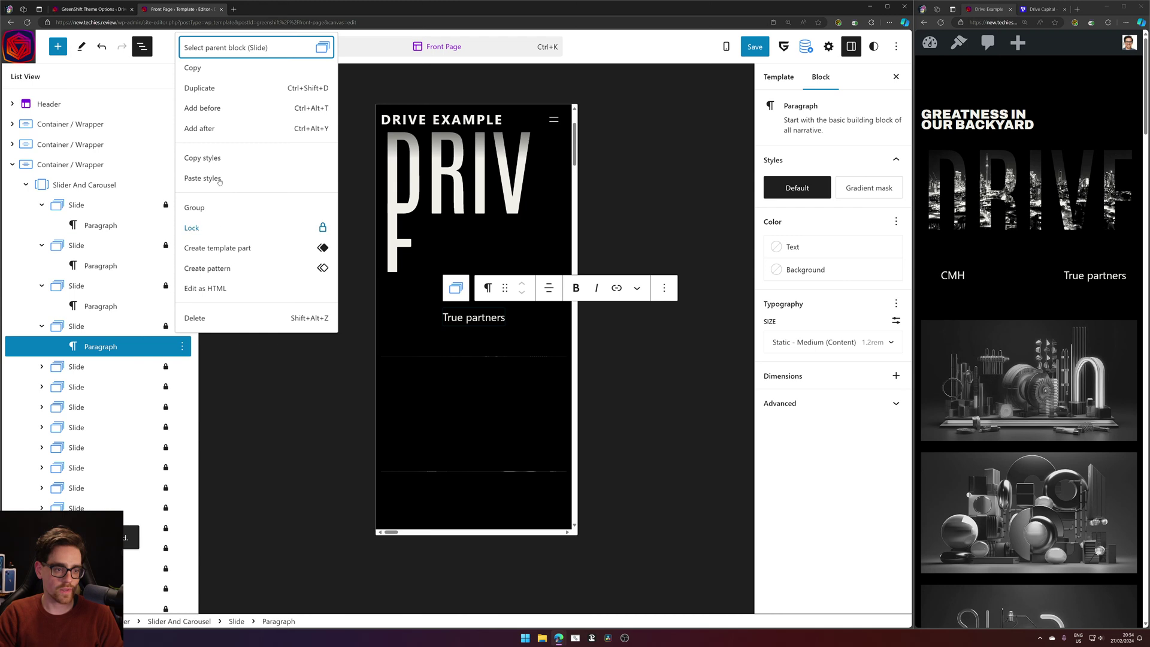
left_click(217, 182)
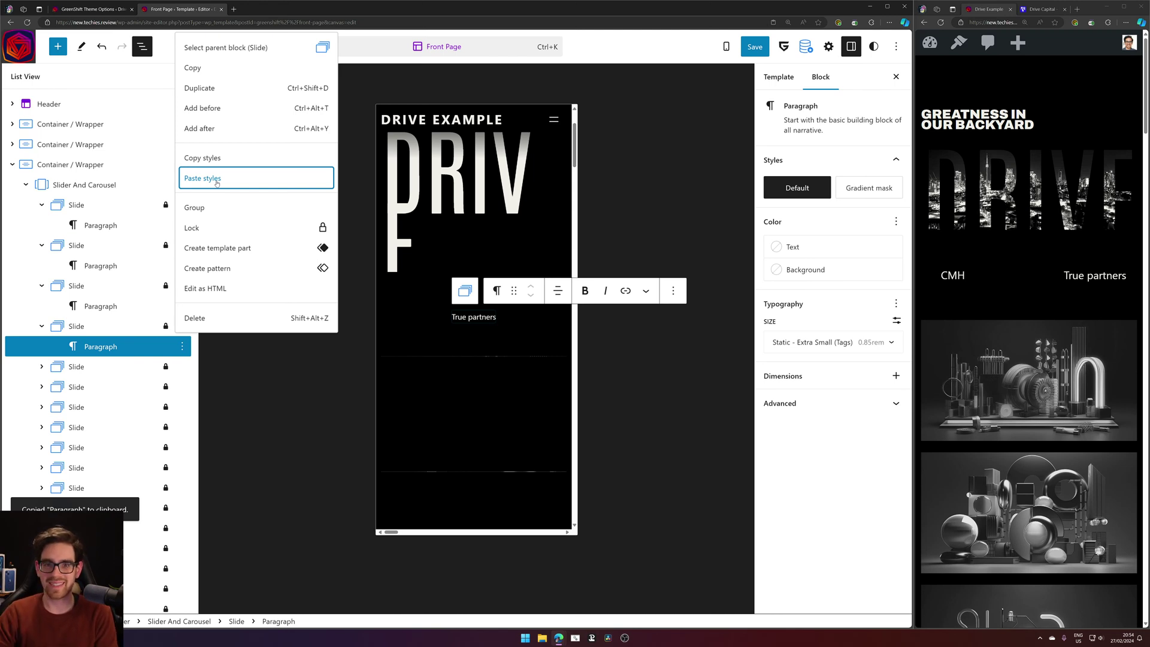
Paste the copied styles onto the following slide's paragraph.
left_click(42, 367)
left_click(170, 393)
left_click(181, 386)
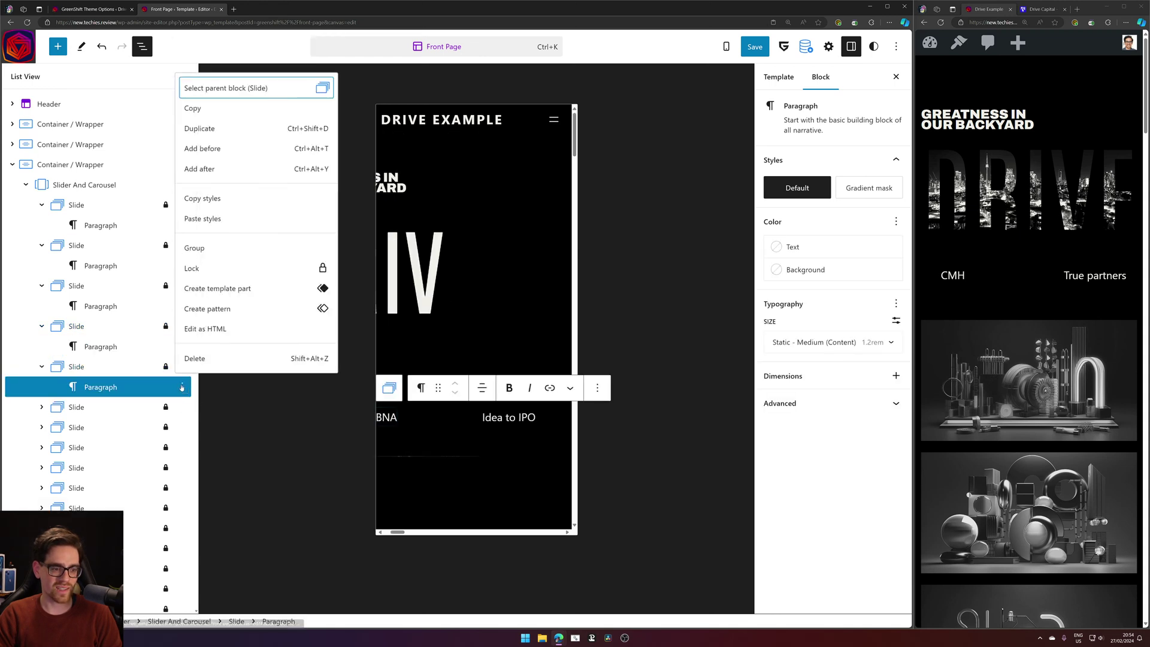
left_click(210, 219)
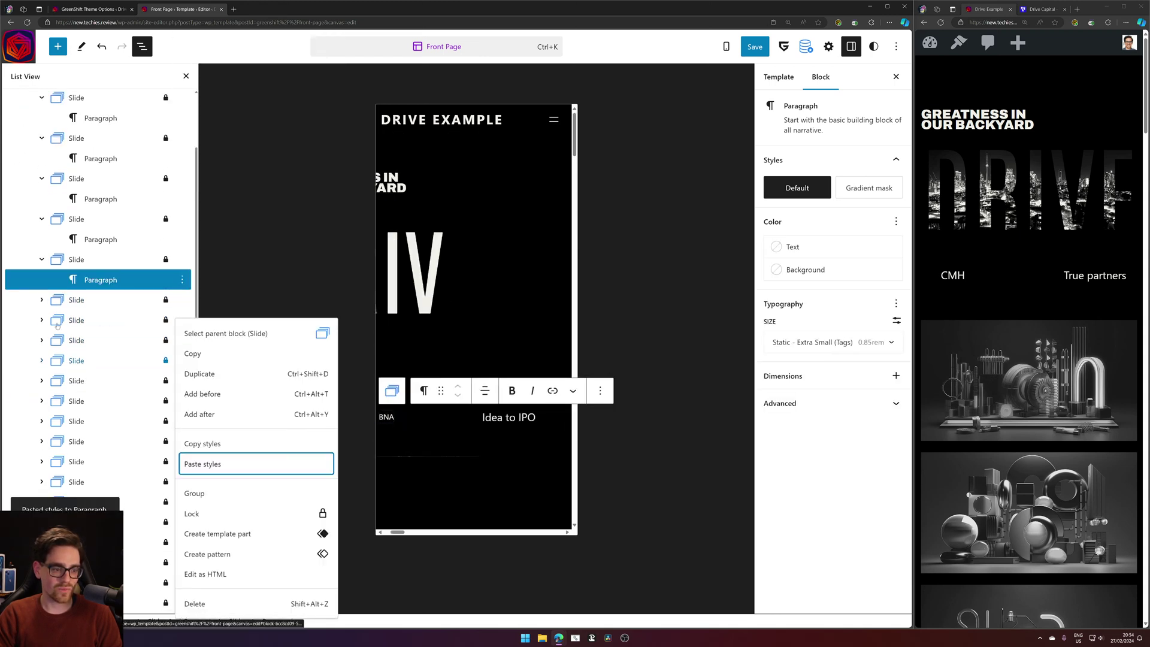
scroll(90, 372, "down", 4)
Paste the copied styles onto the Idea to IPO and CLT paragraphs.
left_click(42, 171)
left_click(168, 191)
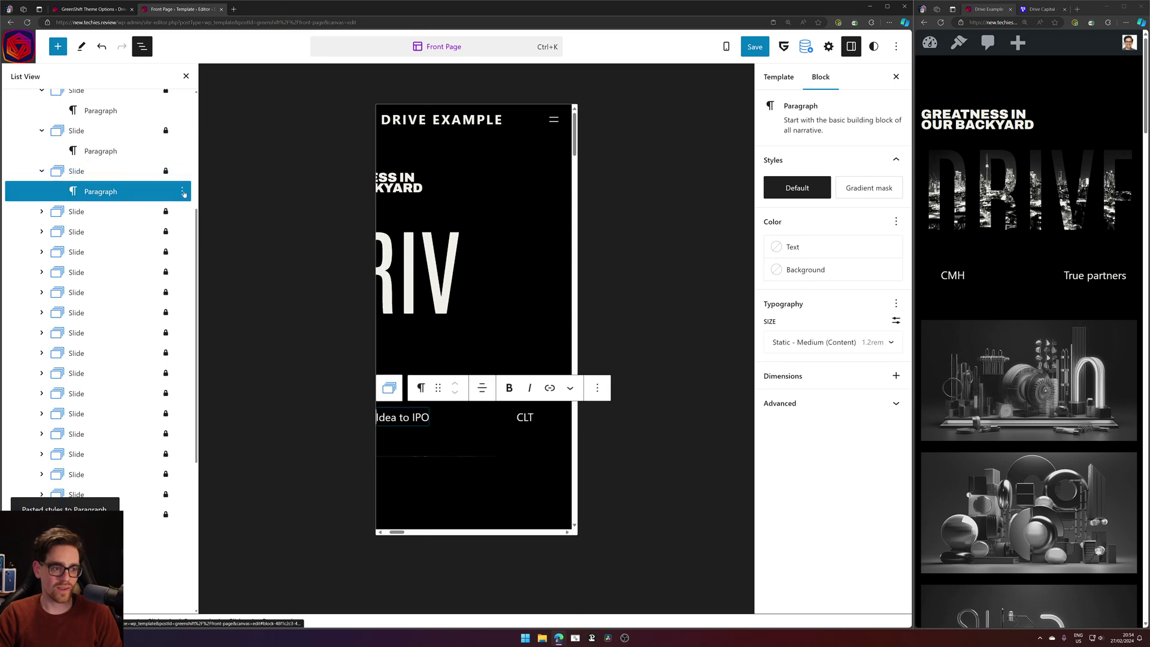
left_click(182, 191)
left_click(217, 351)
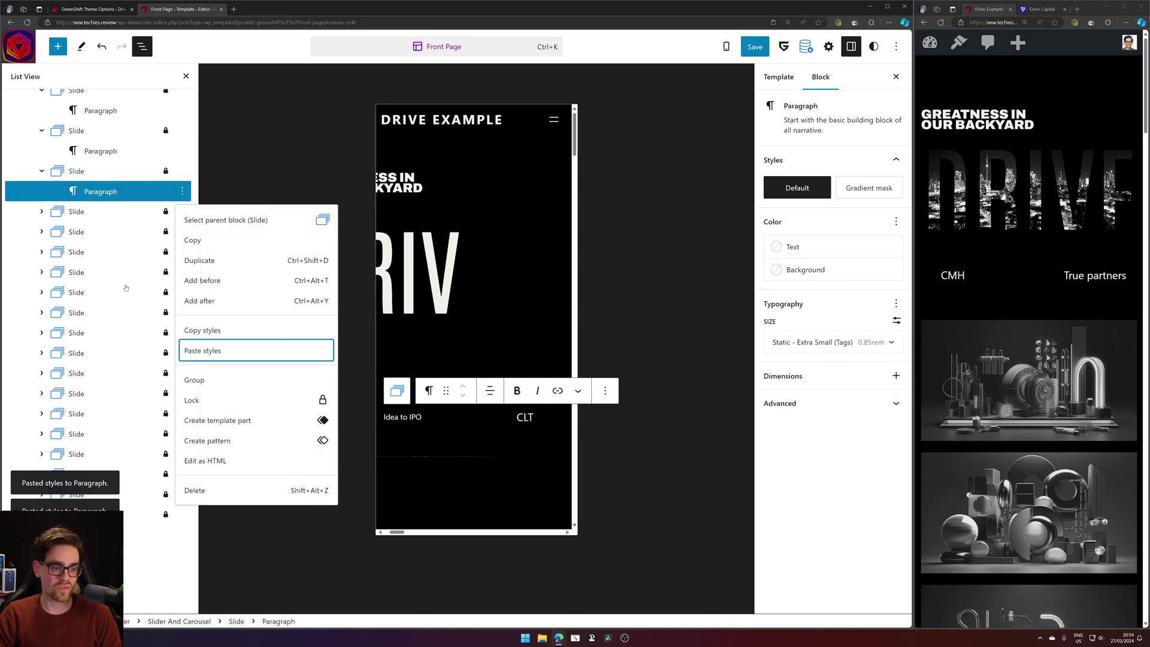
left_click(42, 212)
left_click(84, 233)
left_click(182, 232)
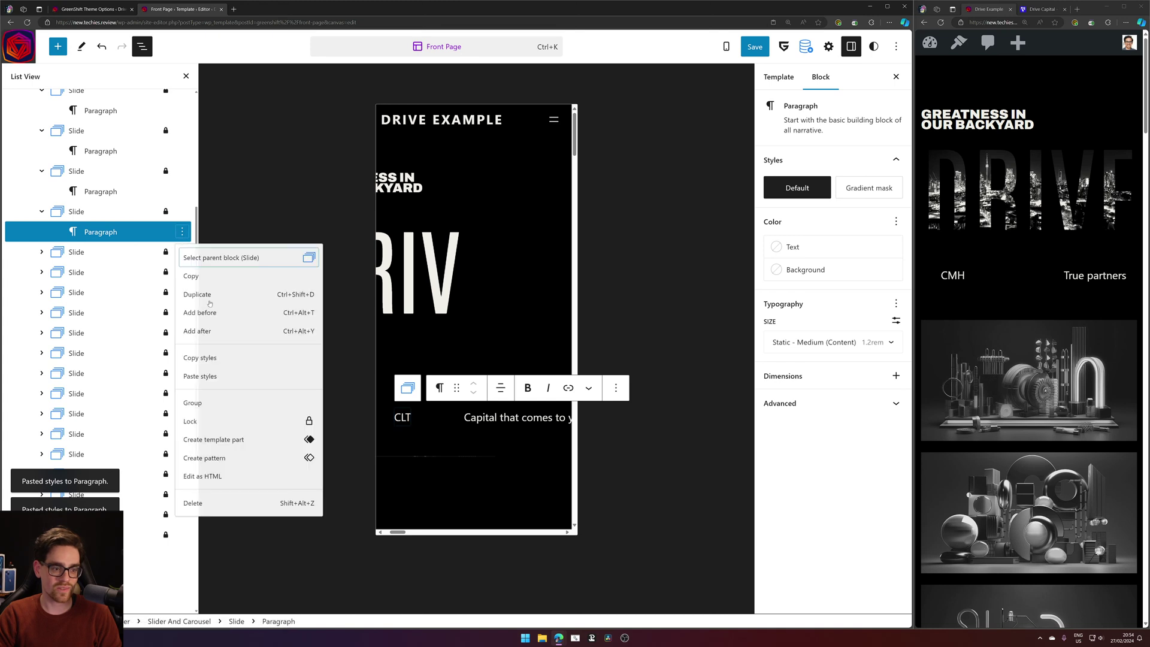
left_click(215, 393)
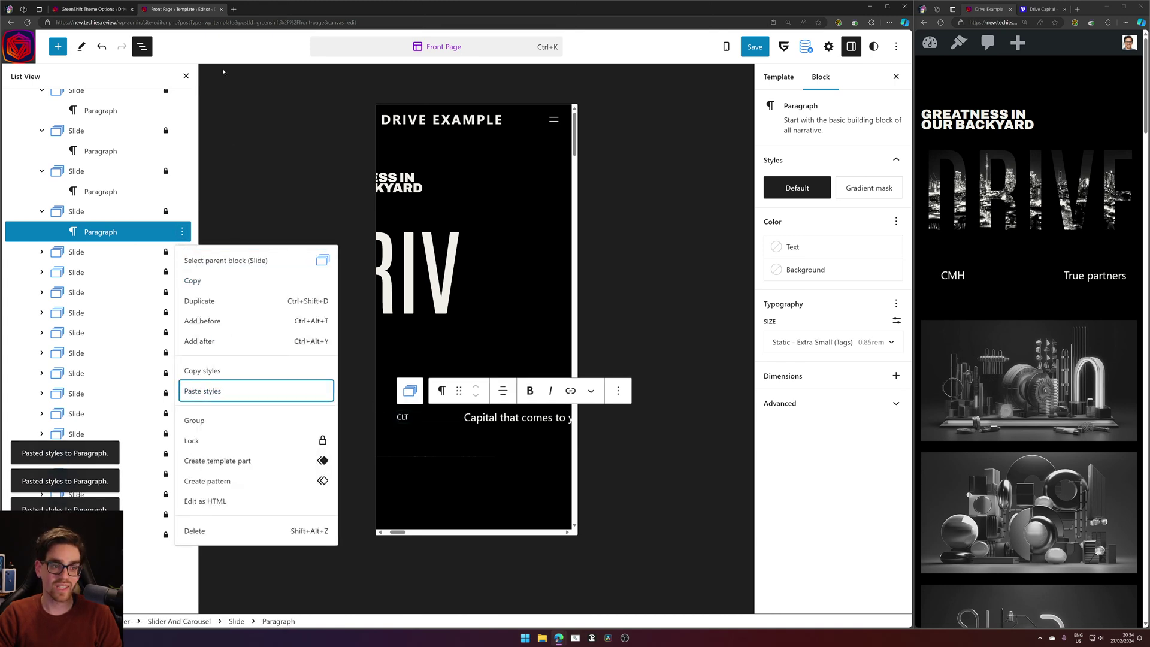
left_click(234, 9)
Search 'pods wp', open pods.io, and launch the Pods demo in another tab.
type("pods ")
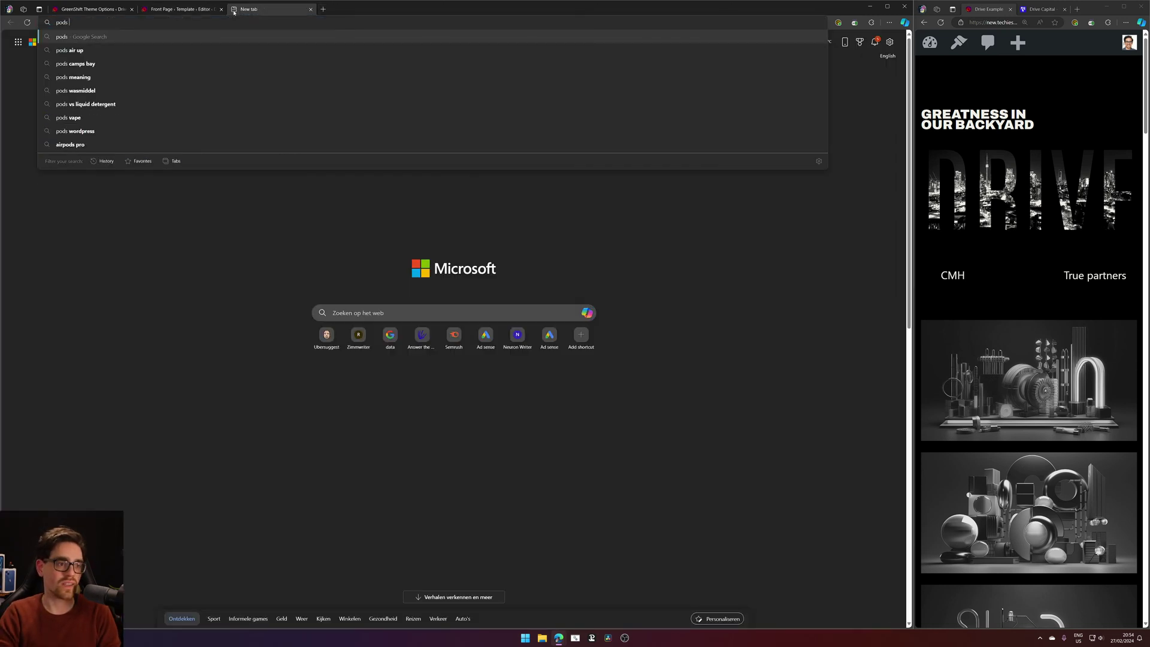
type("wp'")
key("Return")
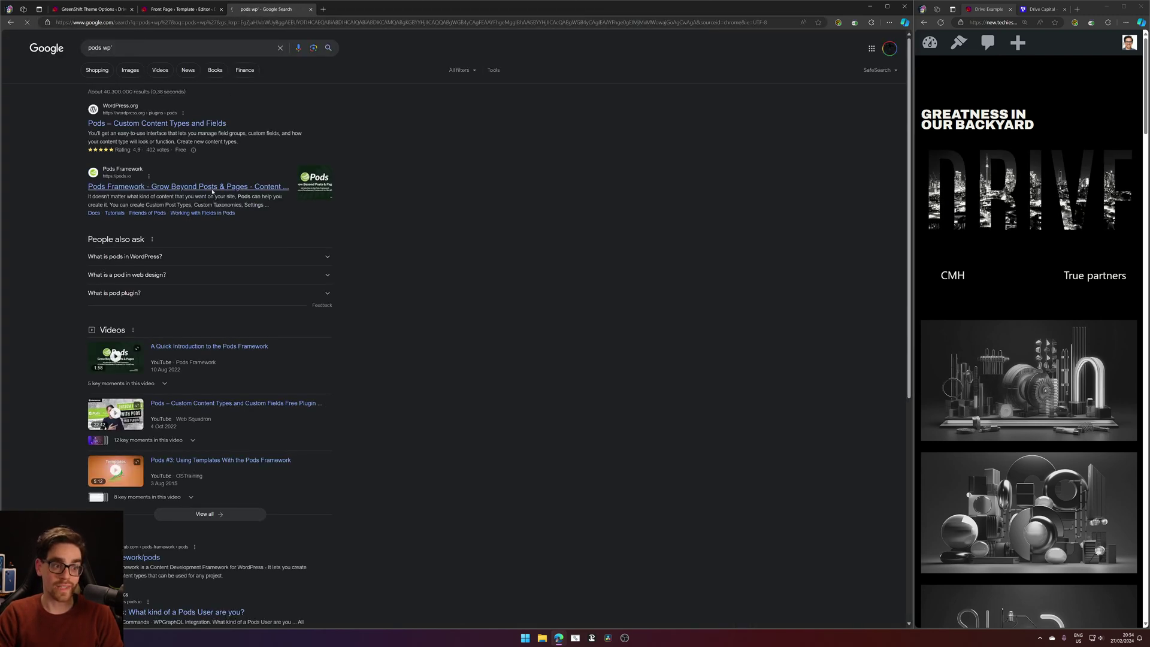
left_click(212, 190)
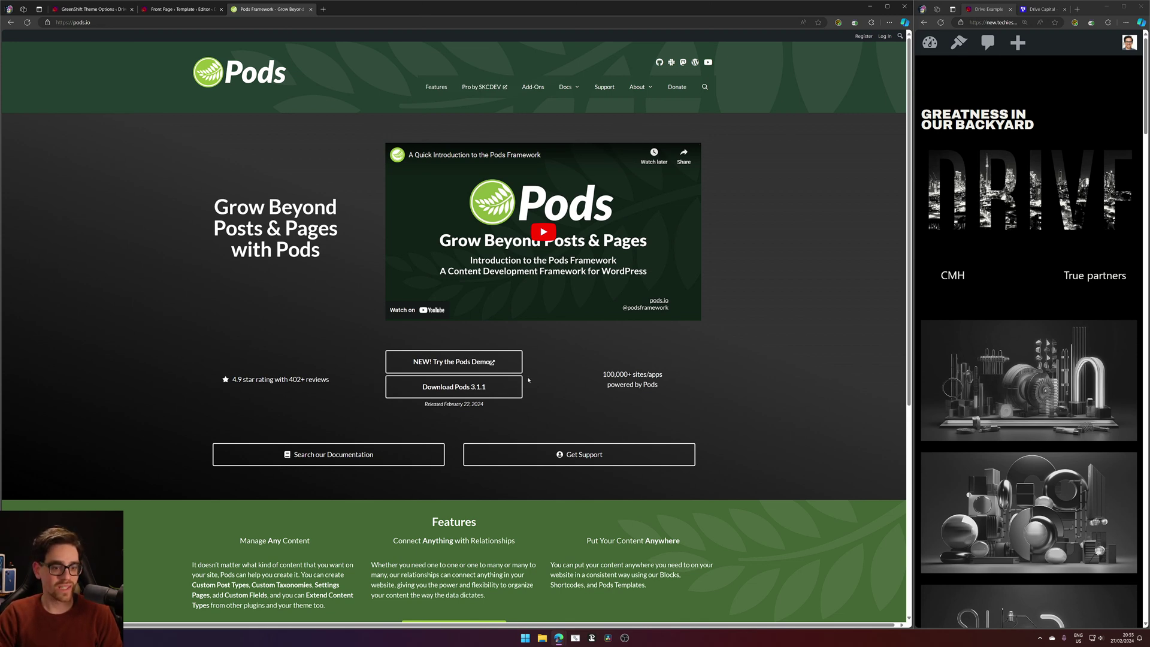
left_click(488, 358)
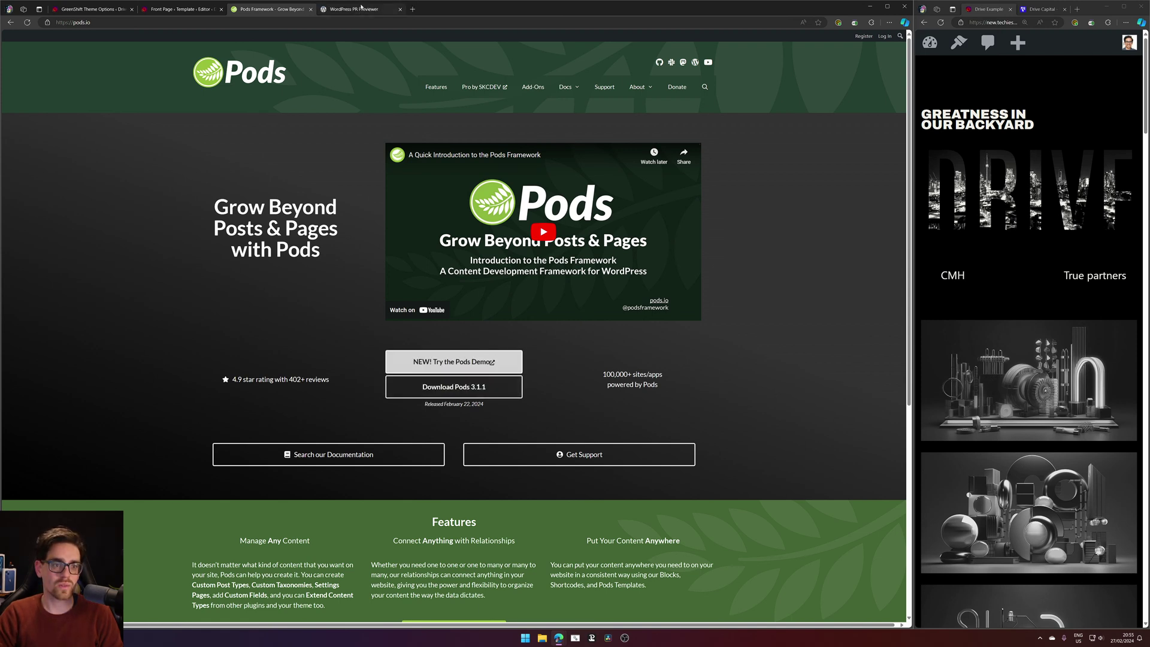
left_click(361, 8)
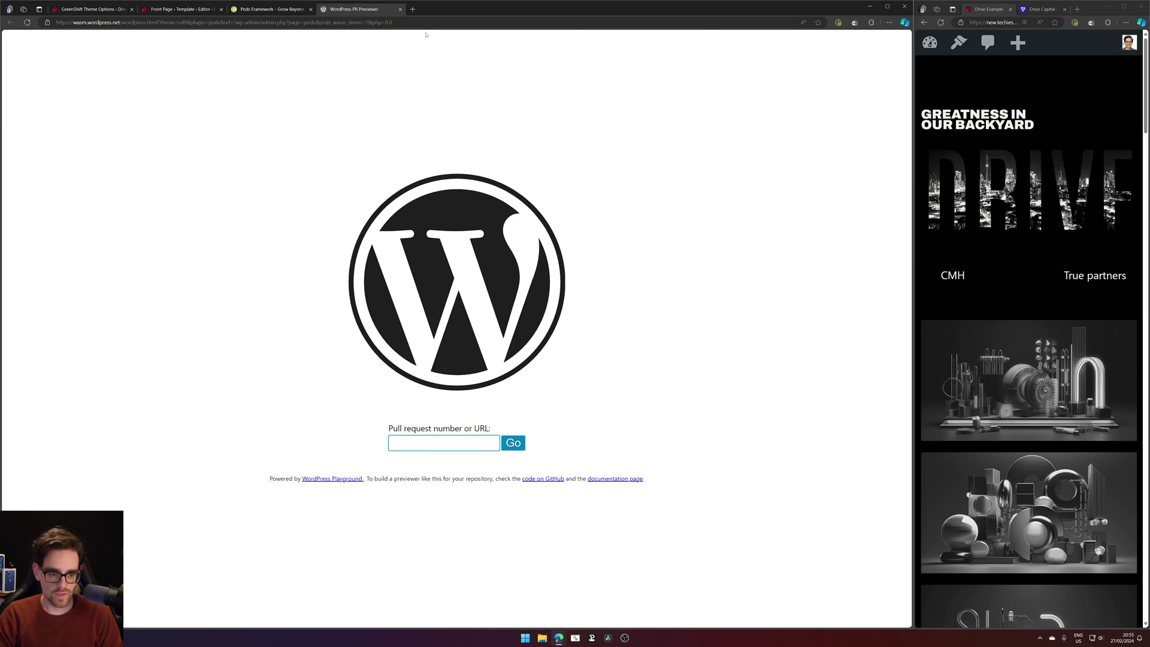
left_click(271, 10)
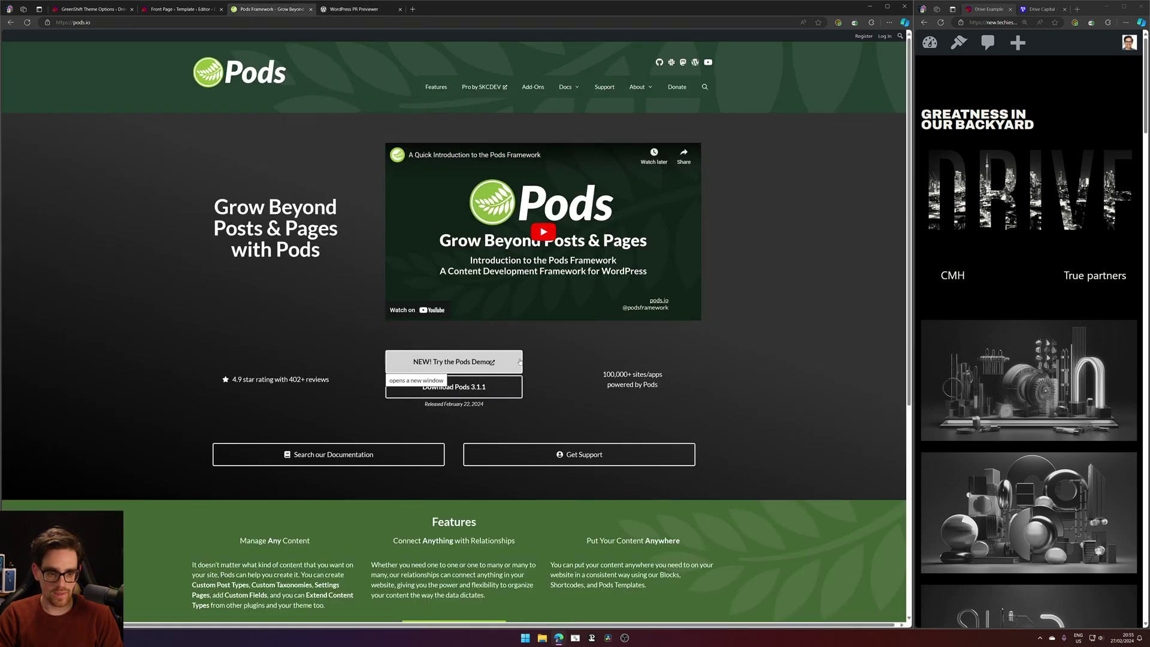
Open the Pods demo, close it again, and scroll the Pods homepage.
left_click(519, 361)
key("ctrl+w")
key("ctrl+w")
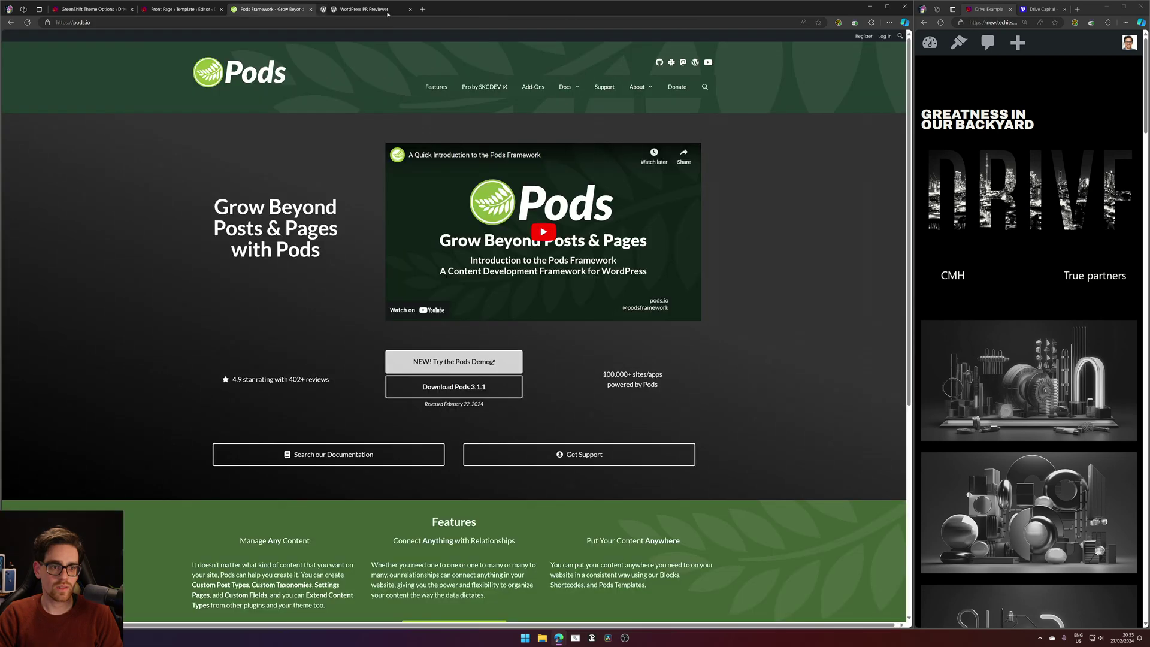
scroll(465, 365, "down", 5)
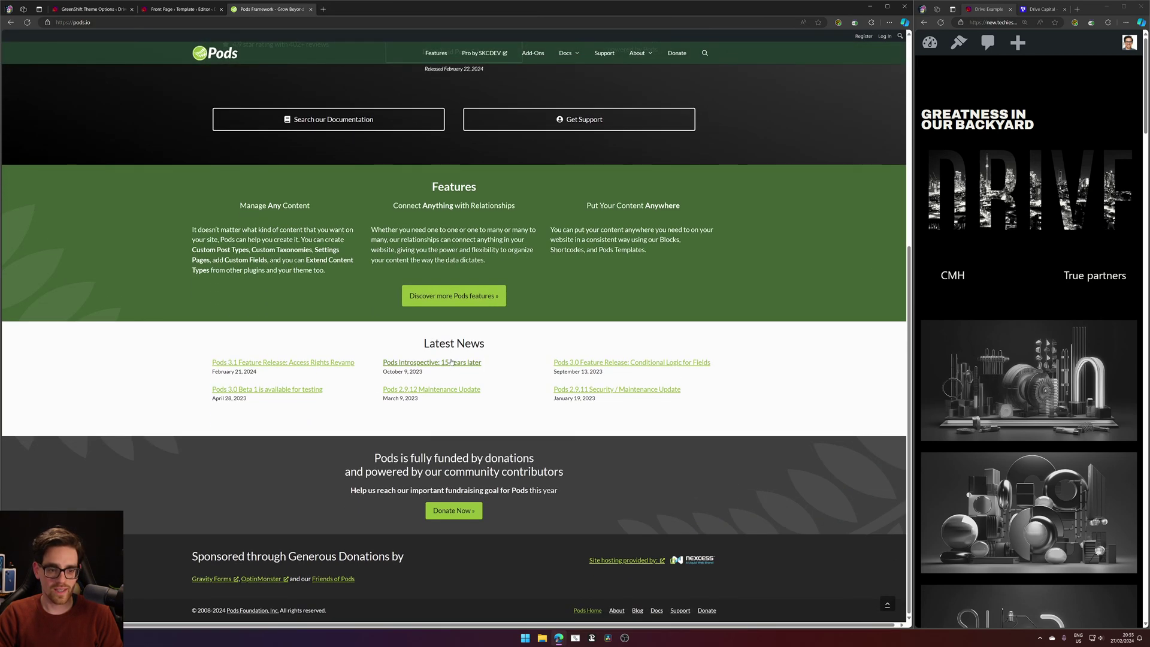
scroll(349, 294, "up", 4)
scroll(349, 293, "down", 4)
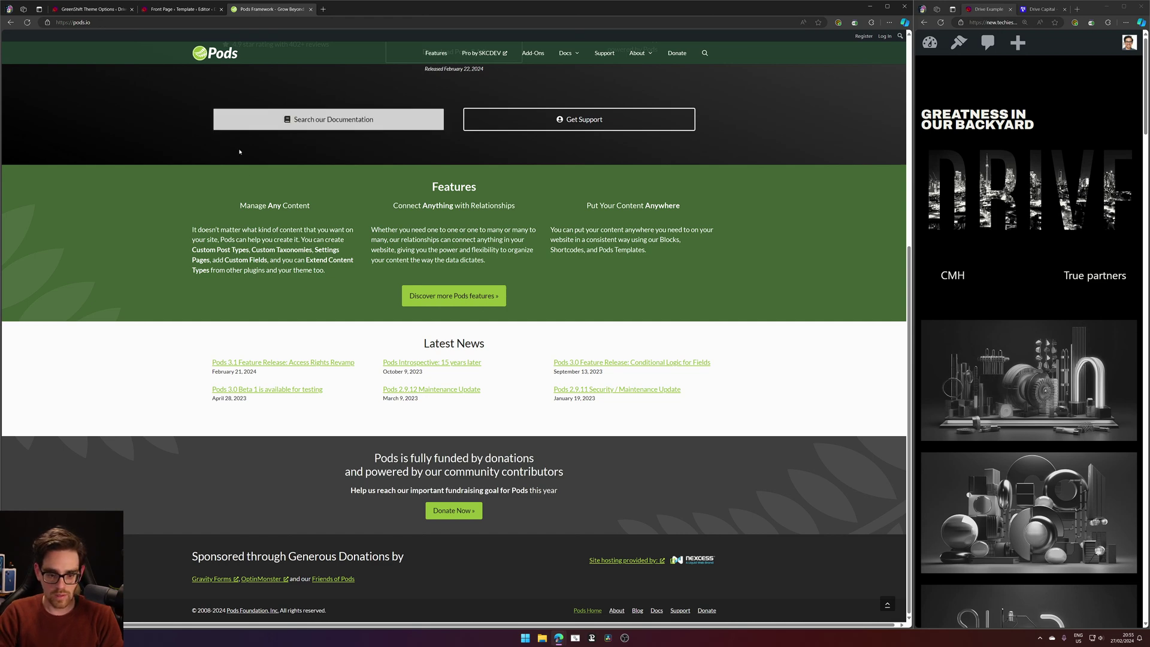
scroll(371, 181, "up", 5)
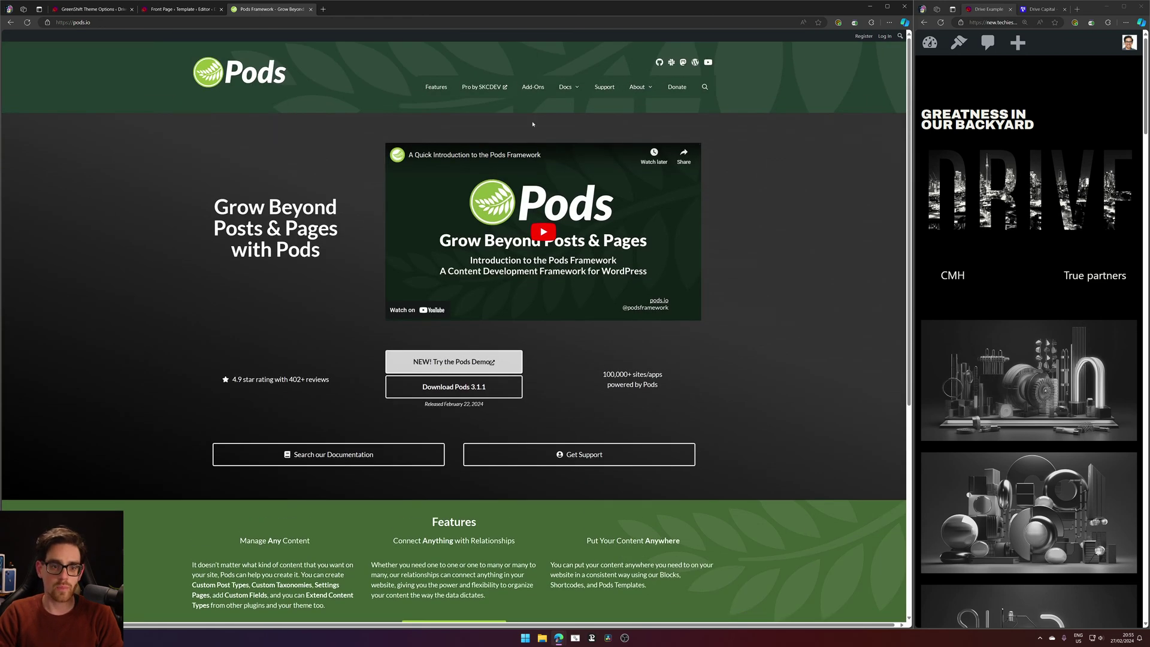
Browse the Pods Add-Ons and Features pages, then close the Pods tab.
left_click(533, 87)
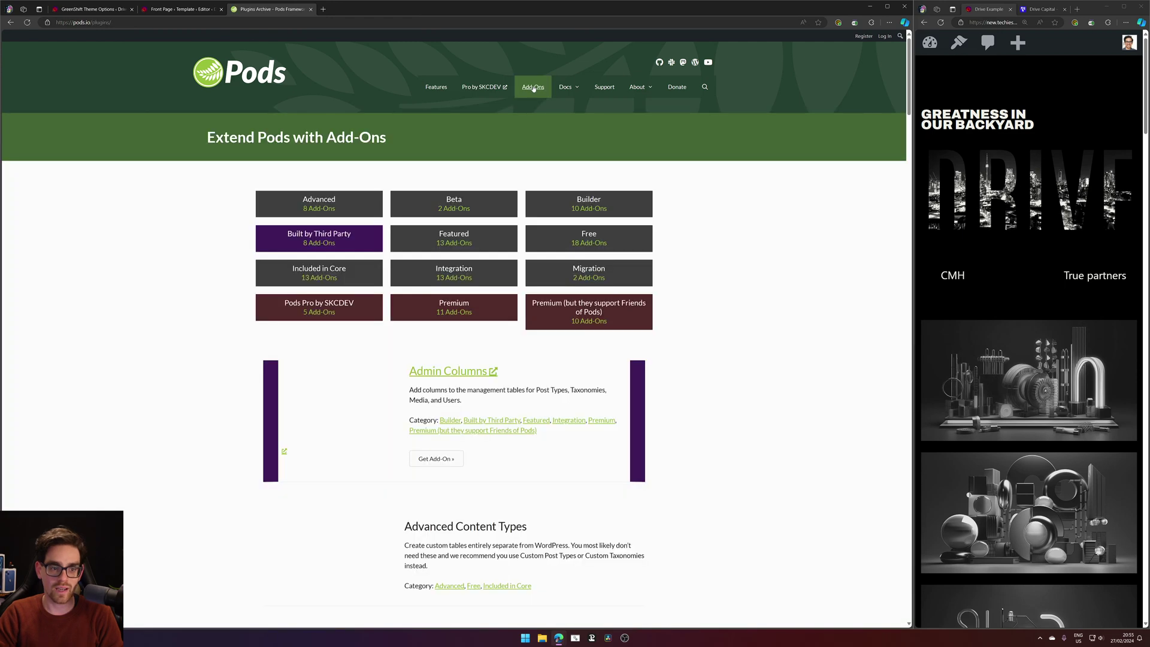
scroll(217, 223, "down", 4)
scroll(223, 223, "up", 4)
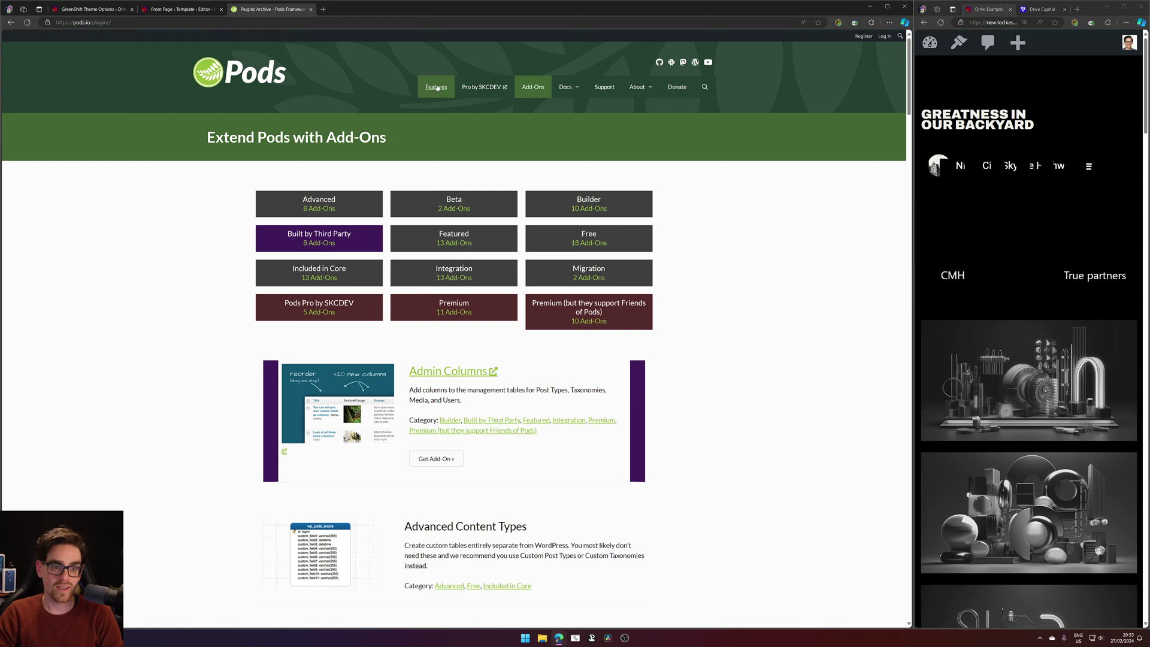
left_click(436, 87)
left_click(256, 87)
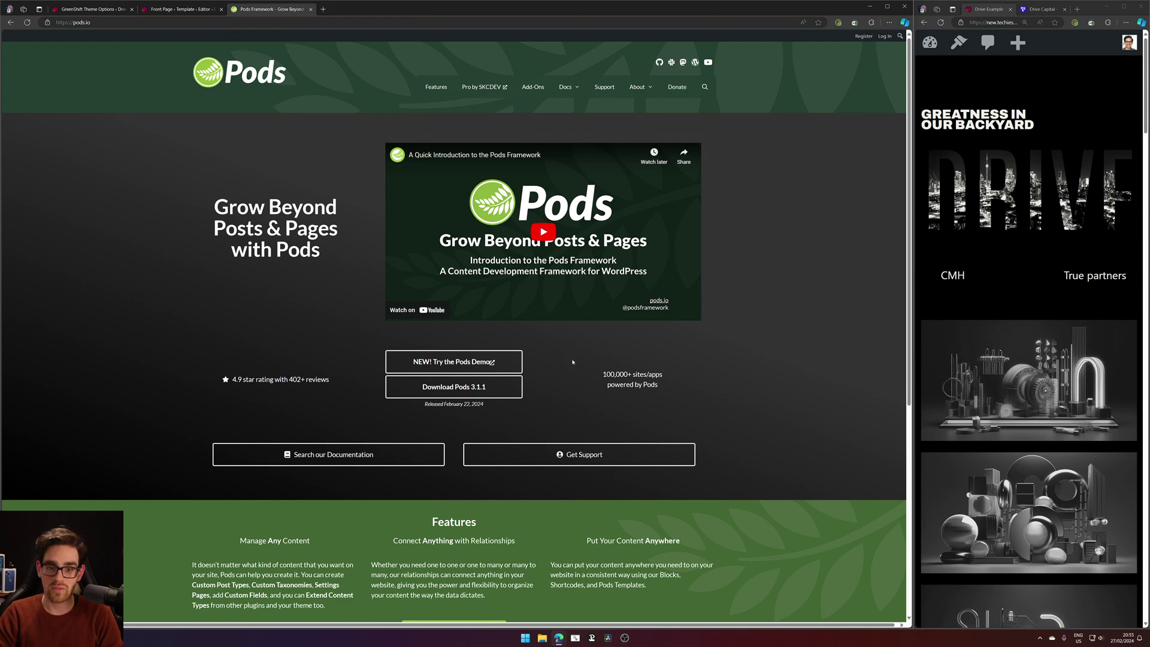
middle_click(272, 11)
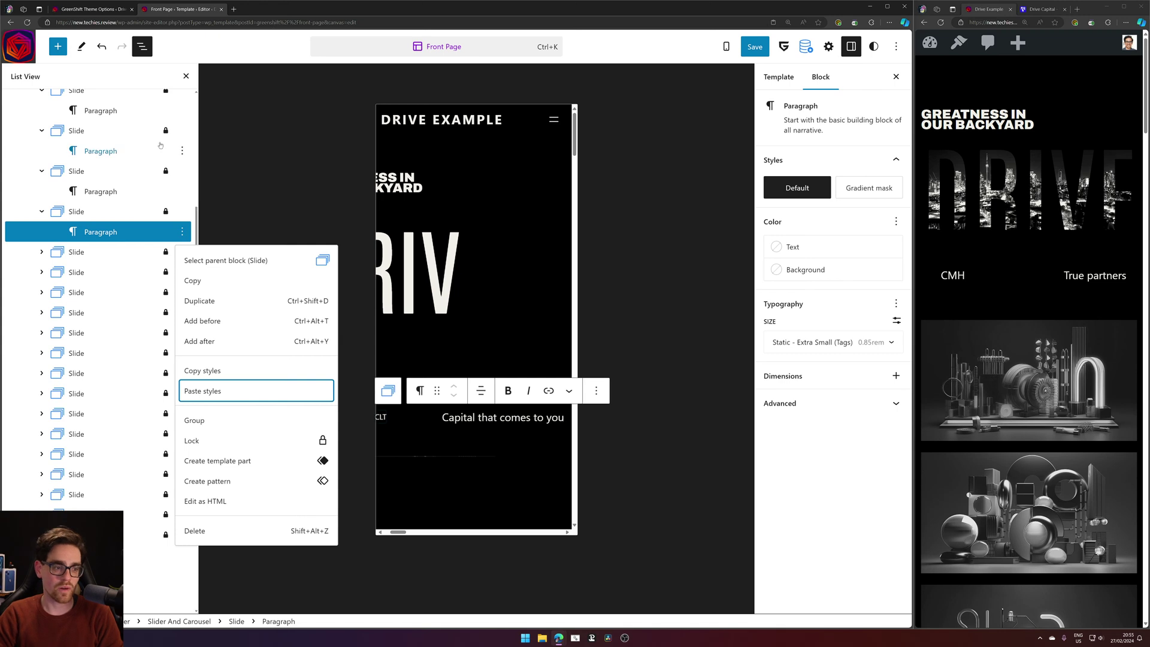
Paste the Extra Small (Tags) styles onto the next slide's paragraph and the CMH paragraph.
left_click(42, 252)
left_click(89, 272)
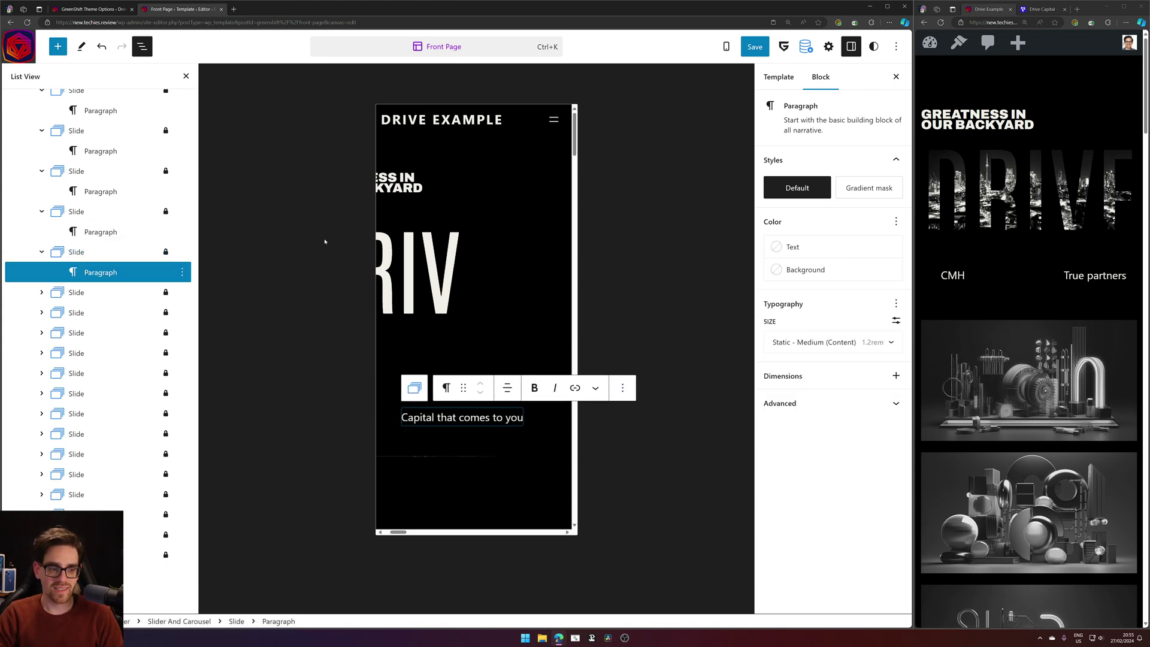
right_click(174, 242)
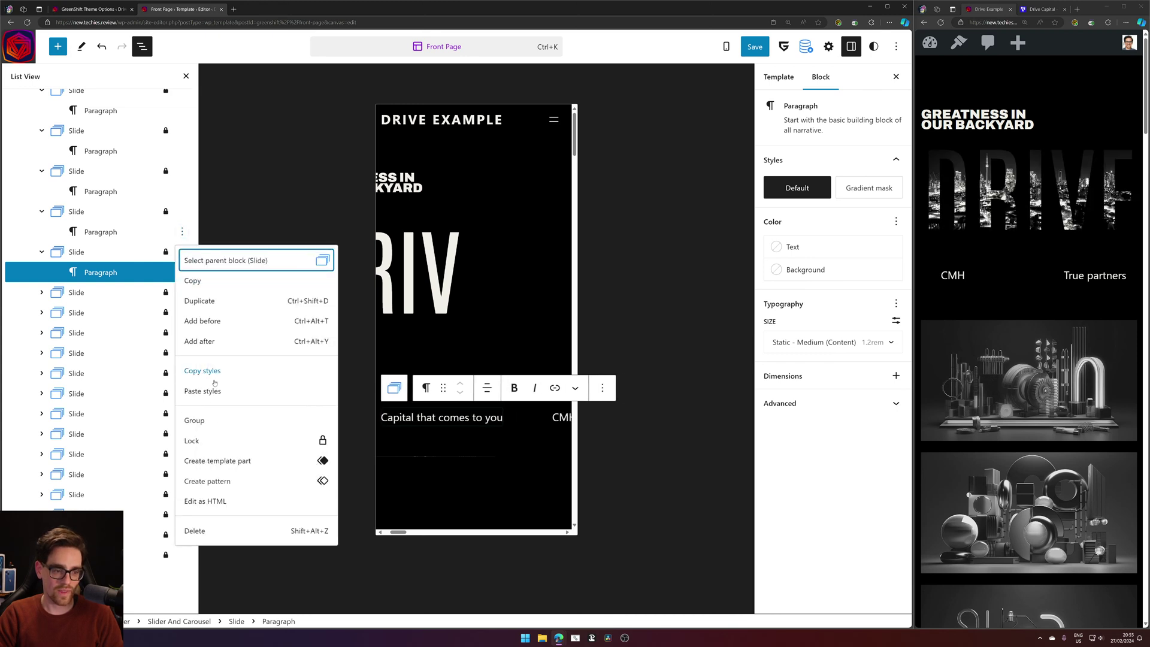
left_click(213, 392)
left_click(183, 273)
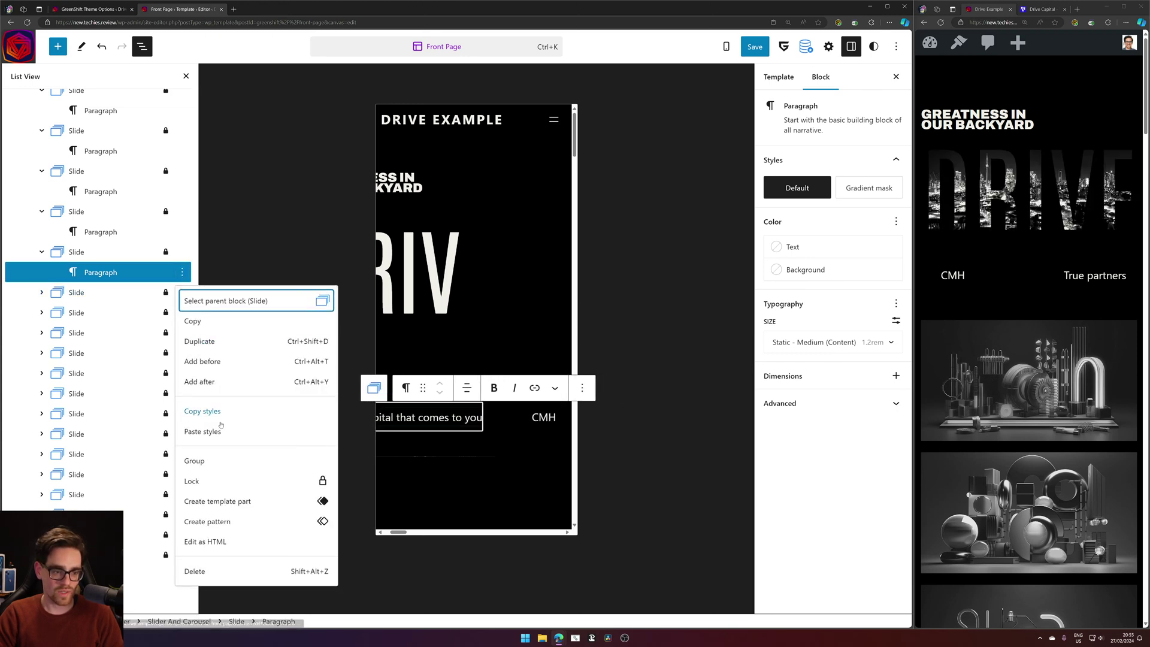
left_click(215, 432)
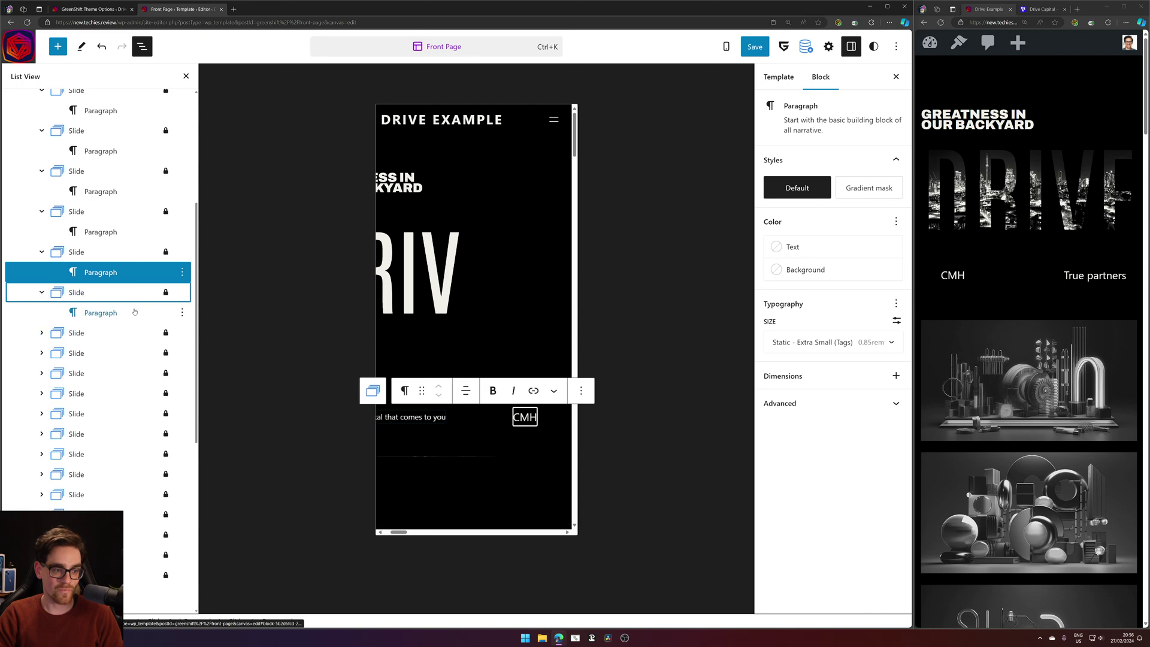
left_click(101, 313)
right_click(175, 325)
left_click(202, 473)
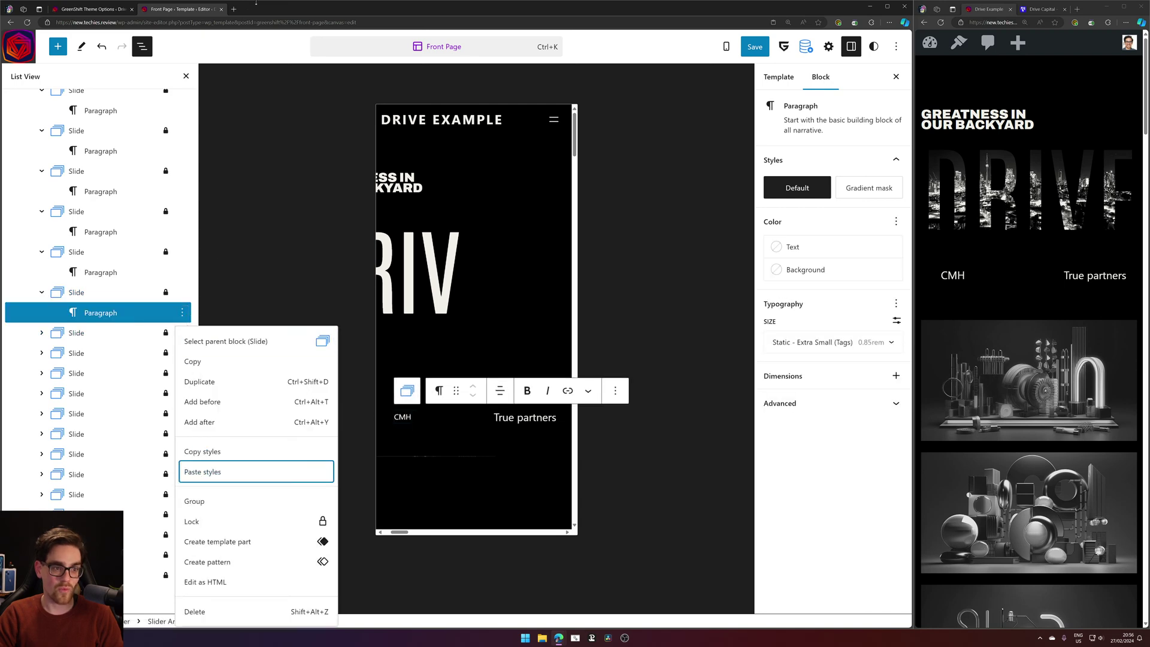
Search the web for 'pods wp' in a new tab.
left_click(234, 9)
type("pods wp'")
key("Return")
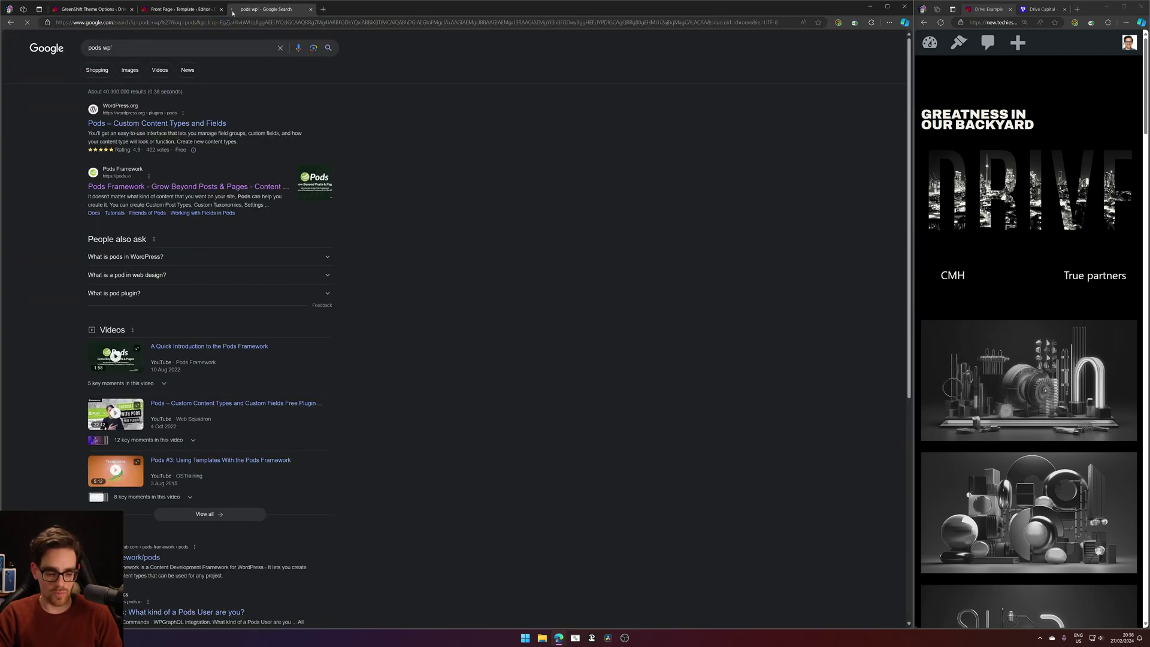
Open the Pods Framework homepage, watch its intro video full screen, then return to the editor.
left_click(205, 186)
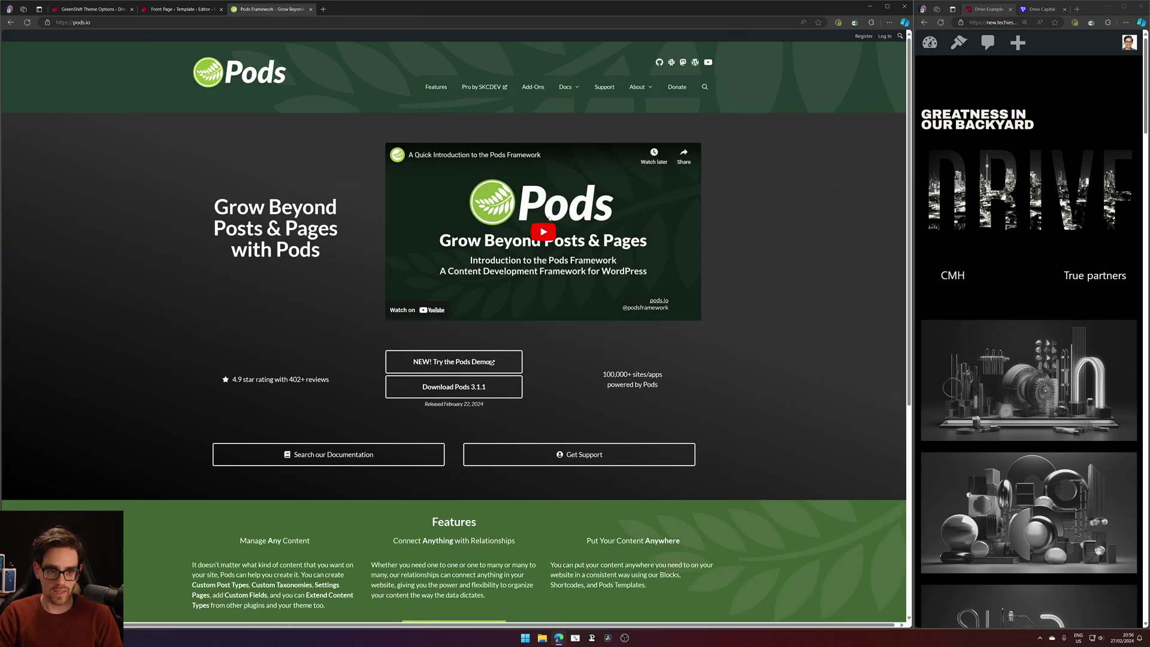
left_click(549, 218)
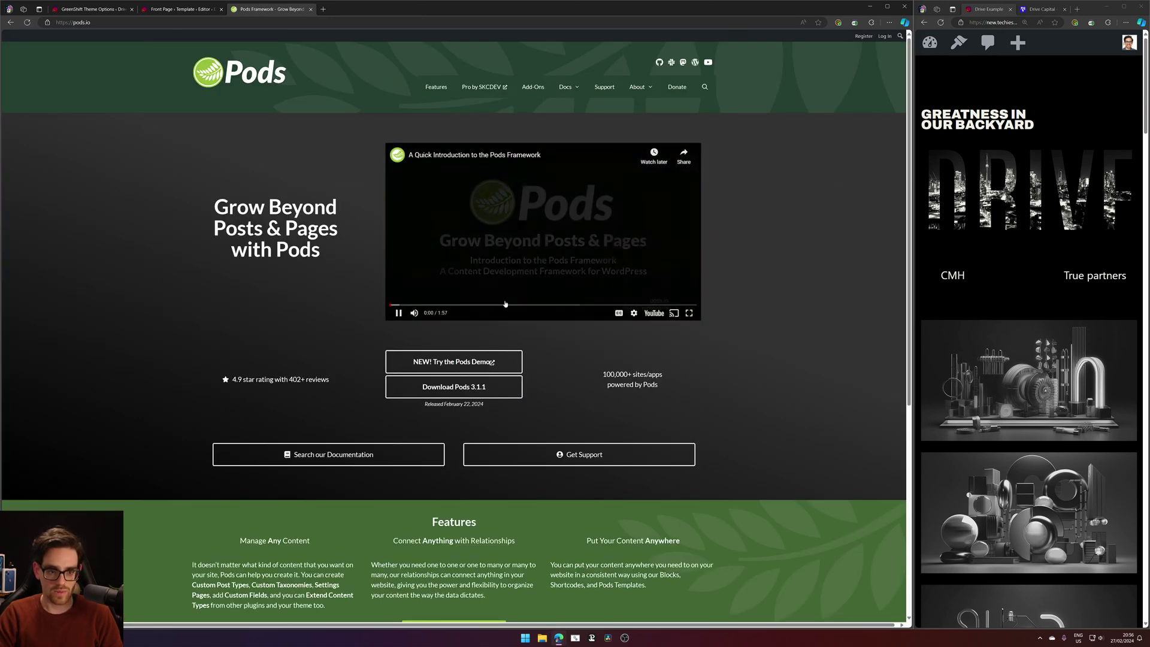
left_click(408, 304)
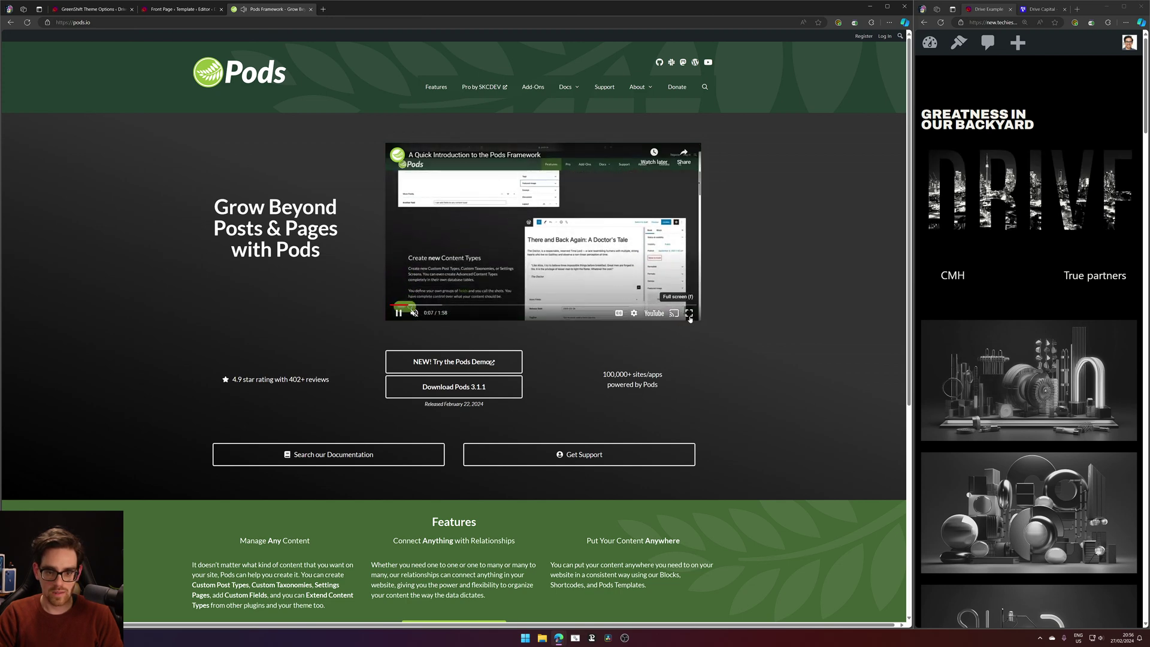
left_click(690, 313)
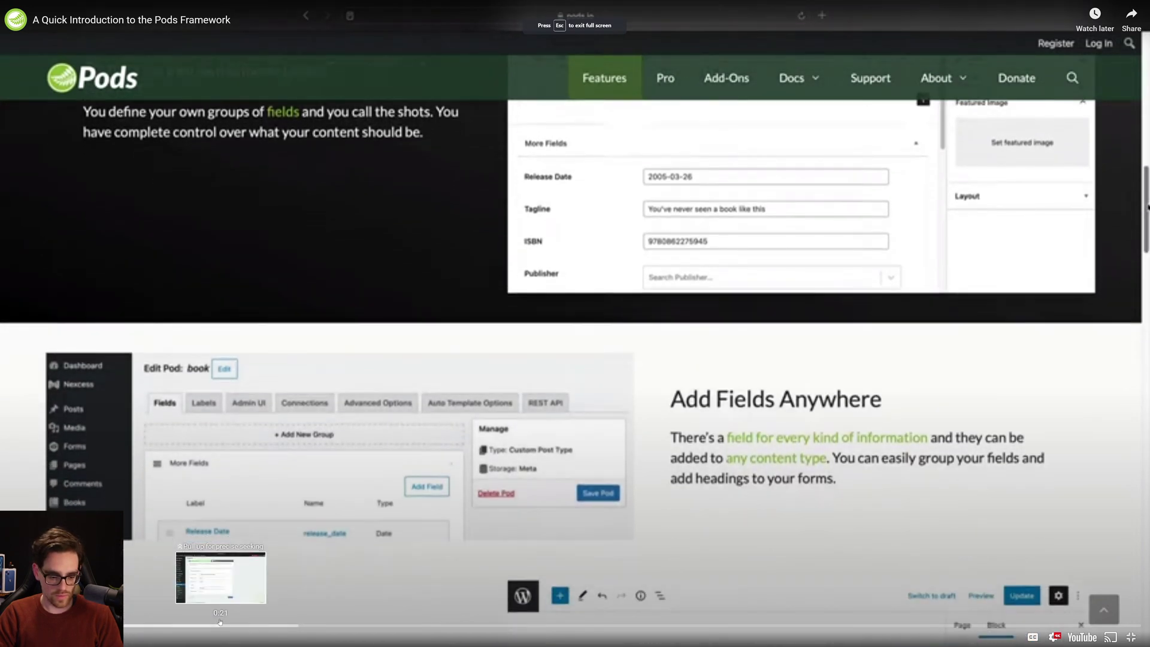
left_click(386, 441)
key("Escape")
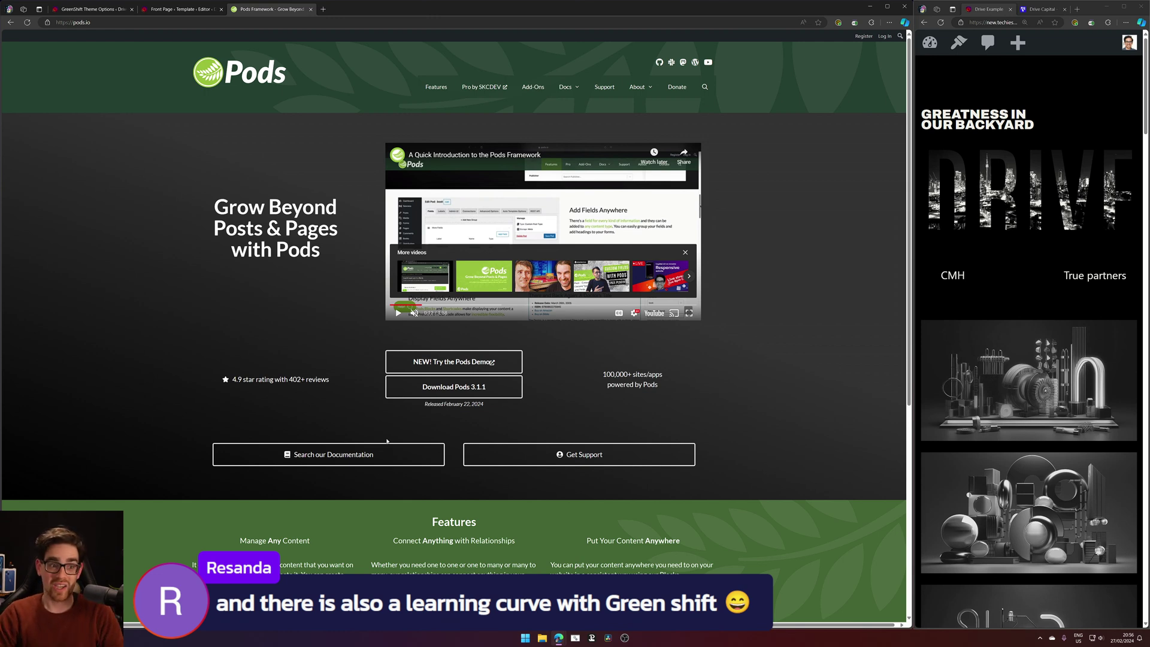
left_click(167, 12)
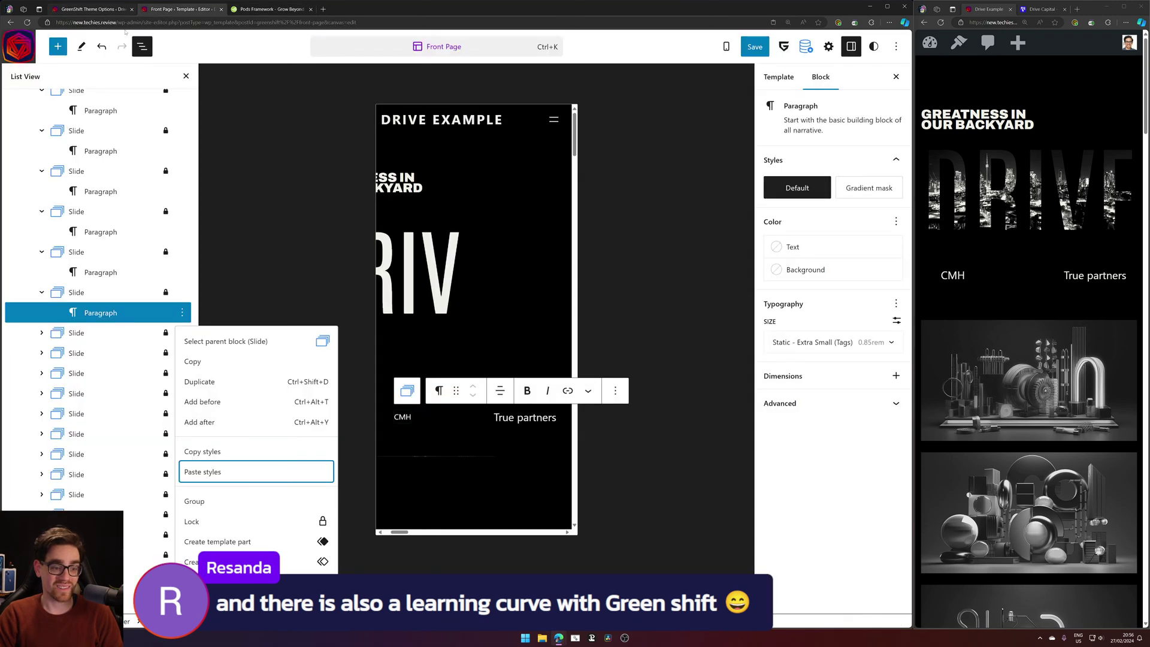
Paste the copied styles onto the True partners slide paragraph.
left_click(175, 329)
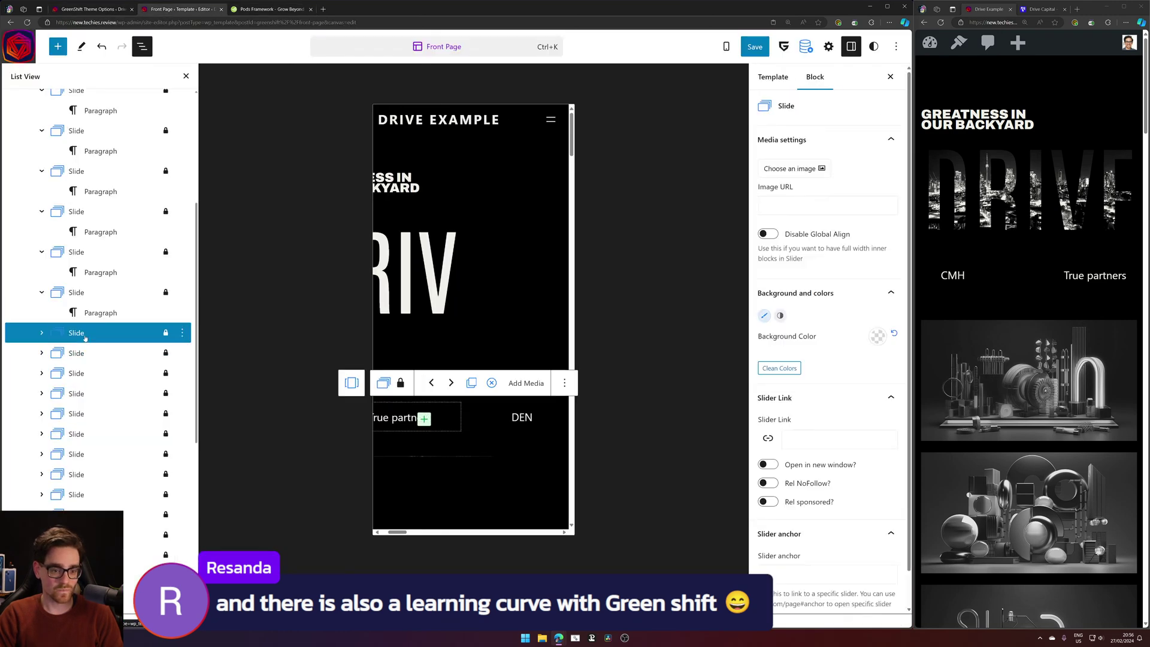
left_click(176, 318)
left_click(182, 312)
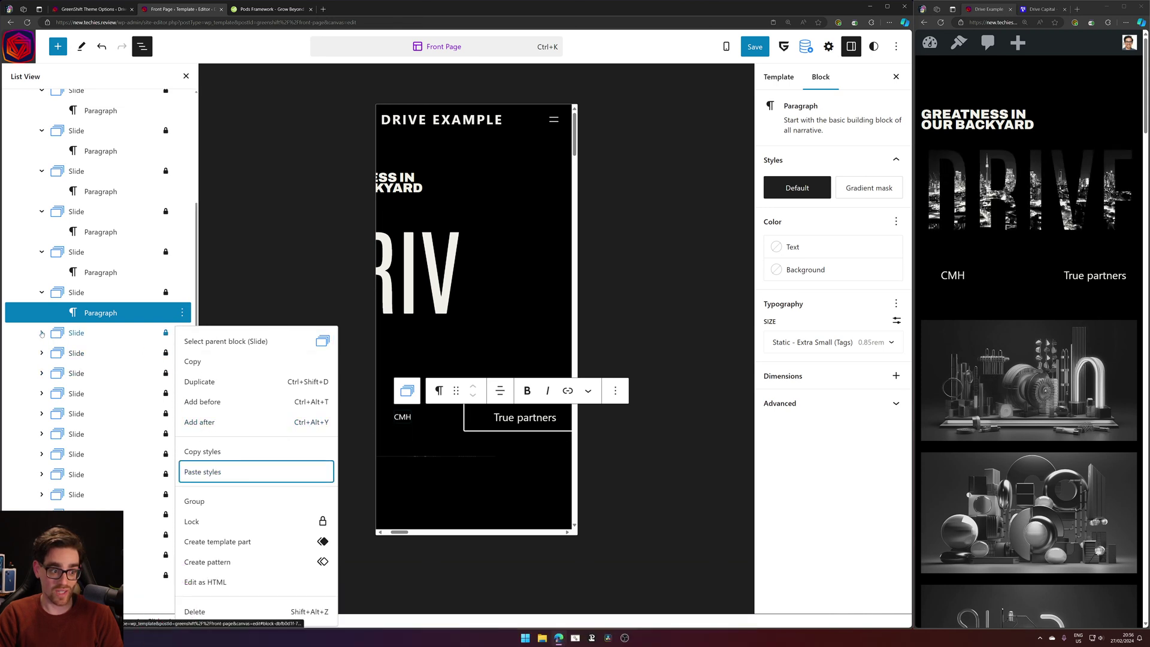
left_click(146, 267)
right_click(141, 266)
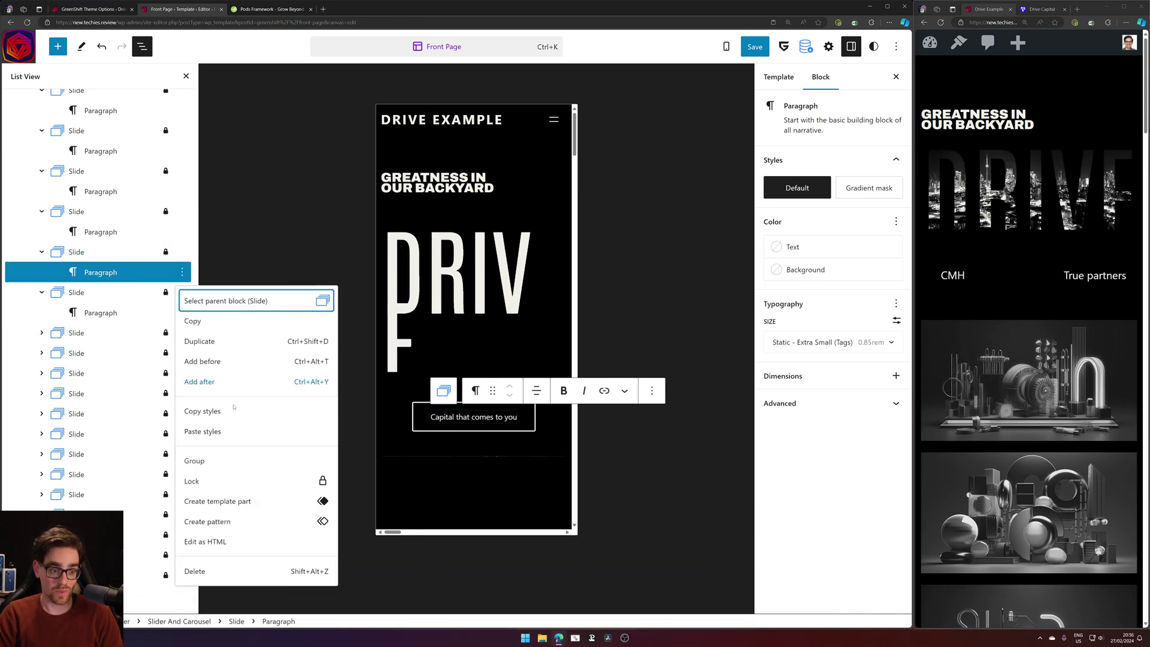
left_click(141, 312)
right_click(141, 312)
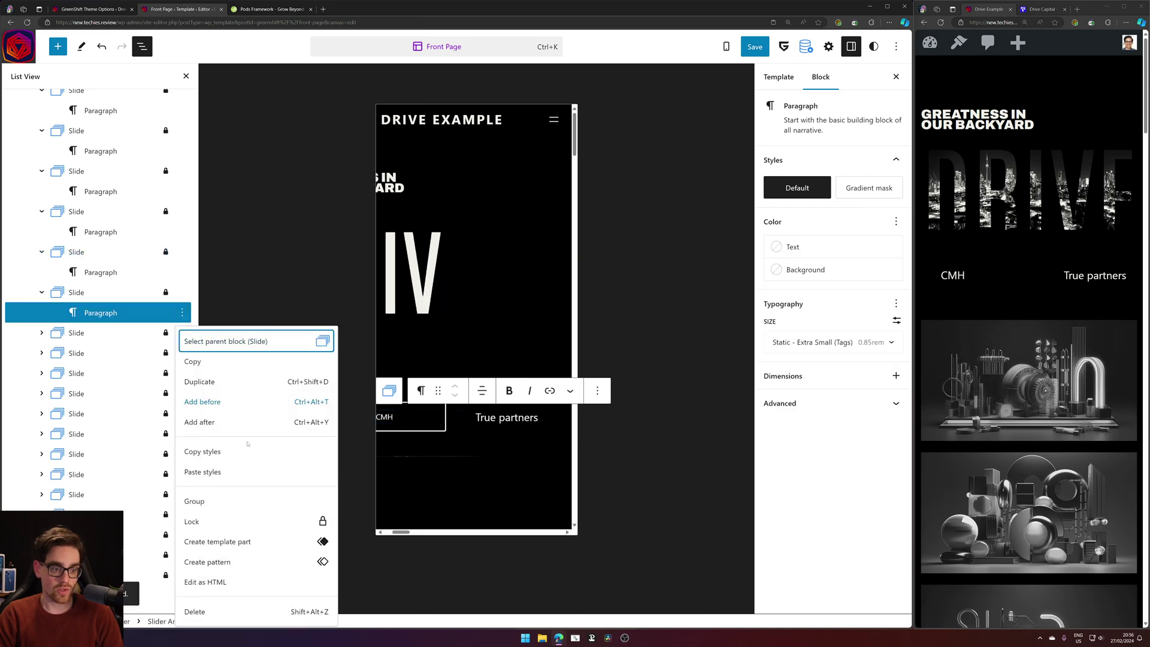
left_click(202, 472)
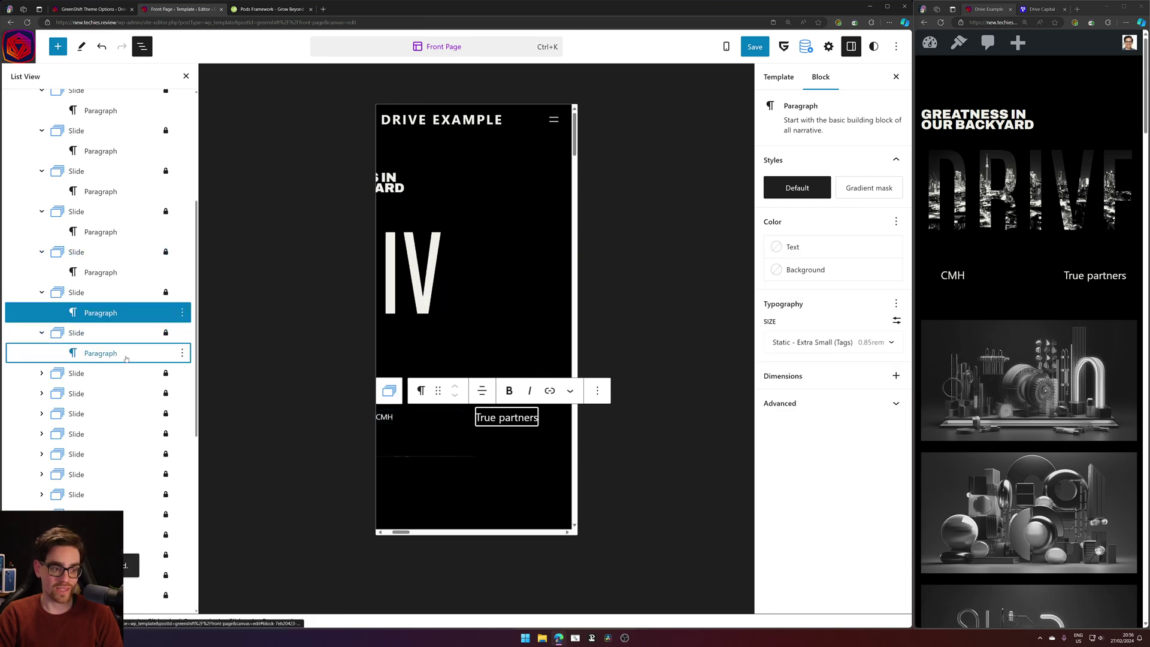
left_click(183, 353)
left_click(182, 354)
left_click(209, 186)
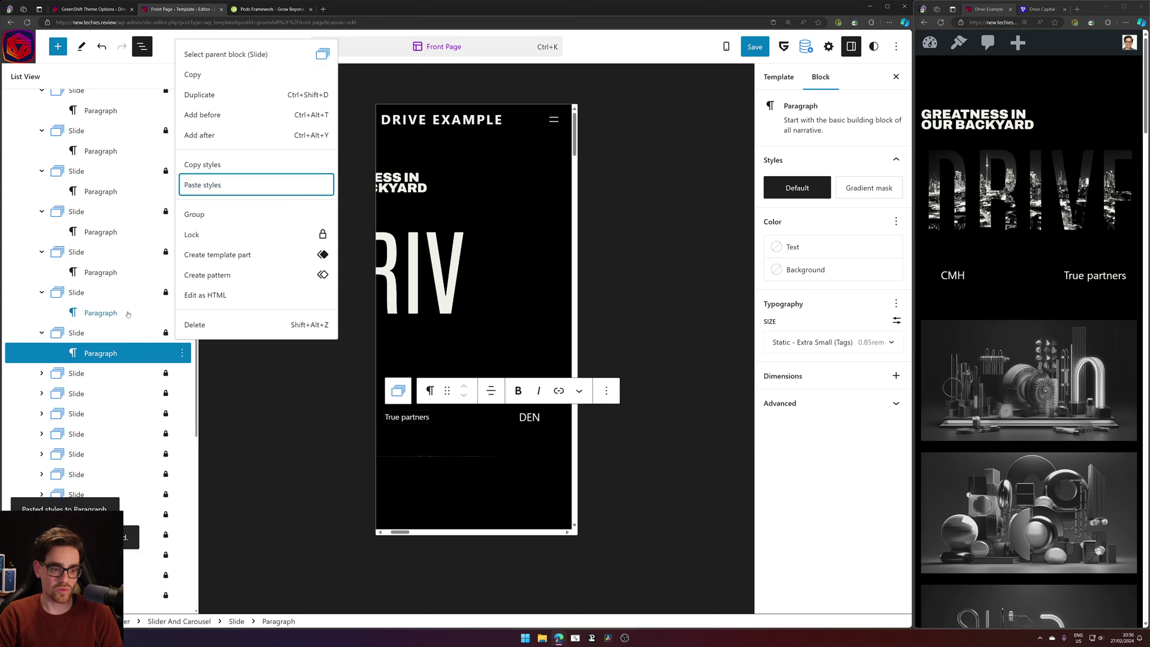
Paste the copied styles onto the DEN, IND and following slide paragraphs.
left_click(40, 138)
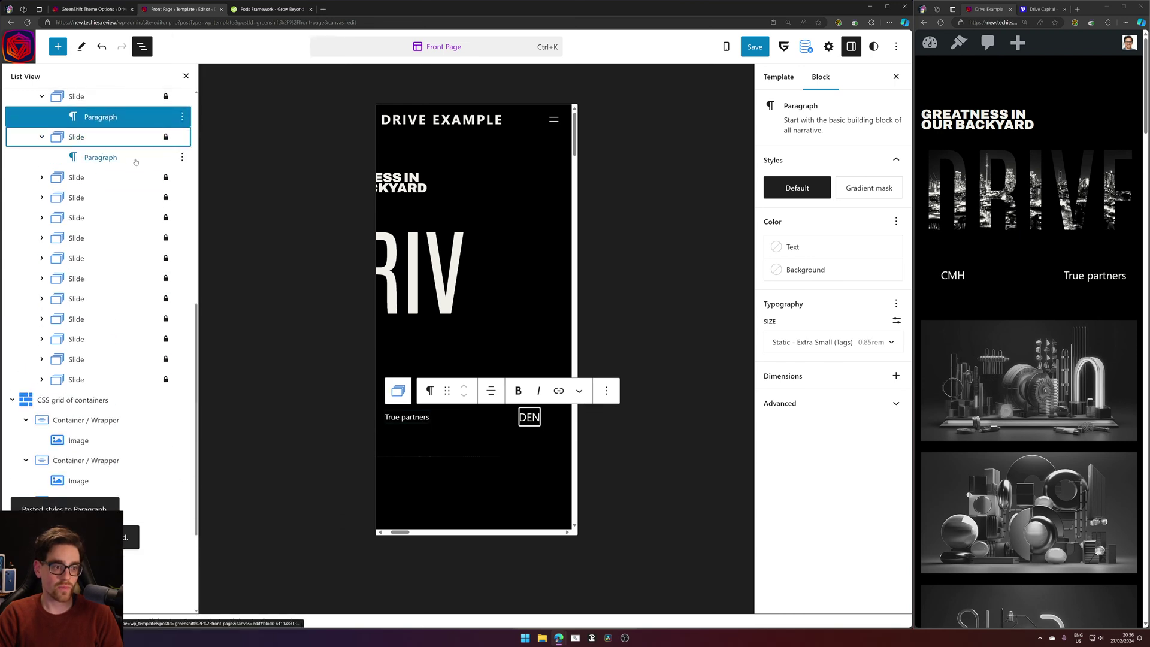
left_click(182, 157)
left_click(182, 157)
left_click(221, 322)
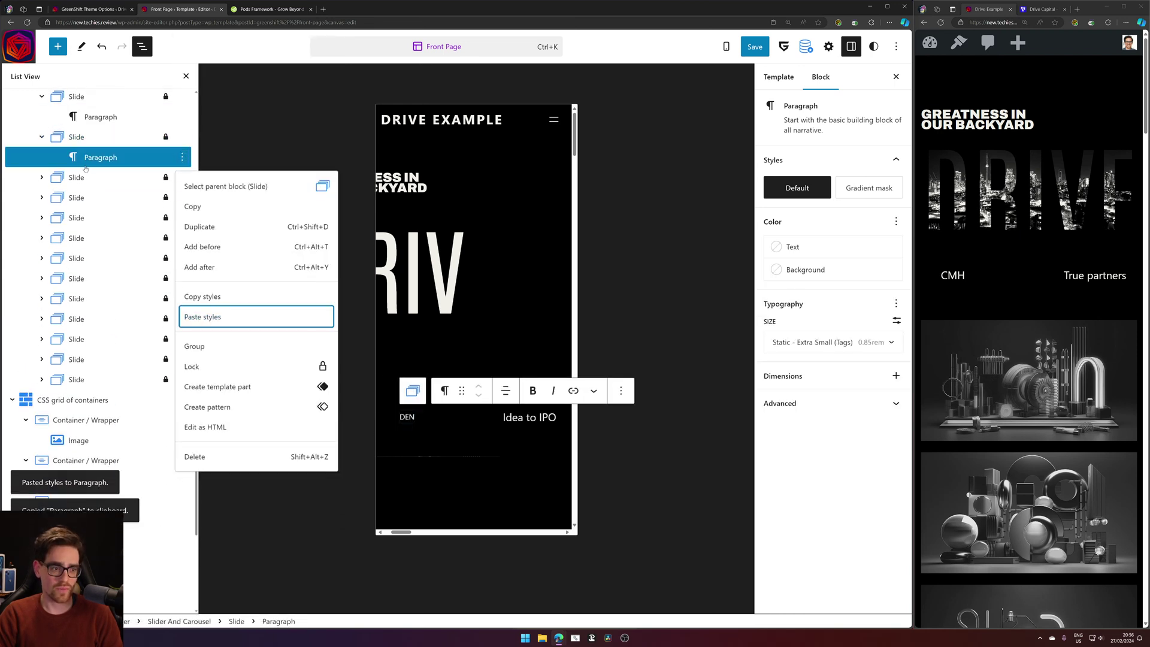
left_click(93, 181)
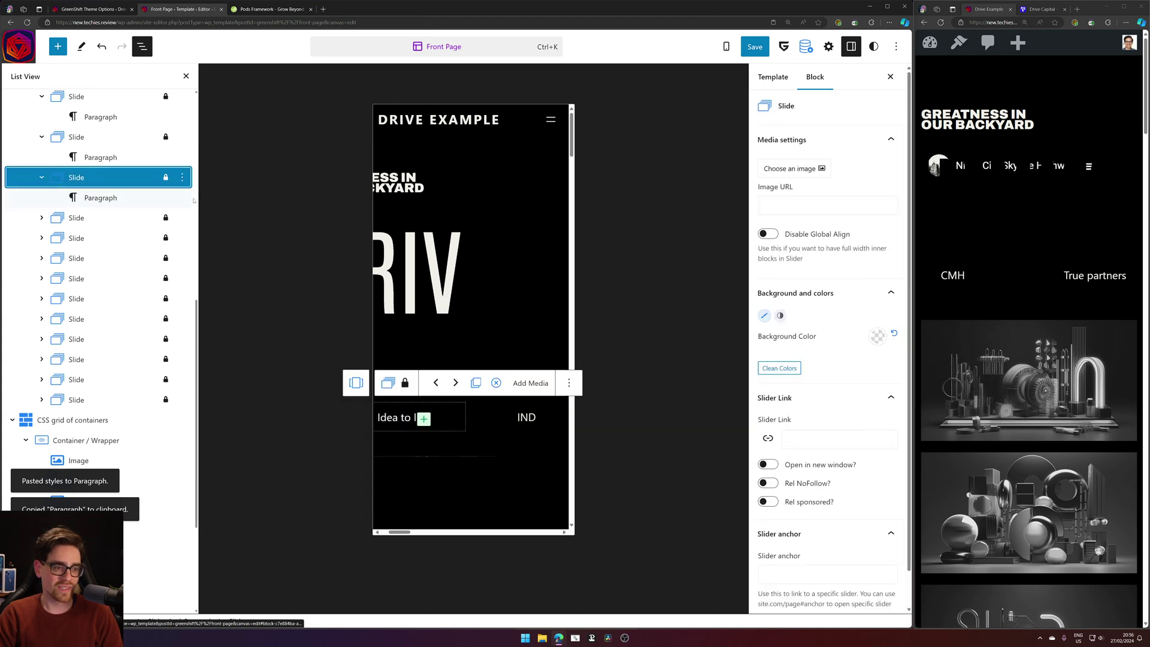
left_click(182, 198)
left_click(238, 339)
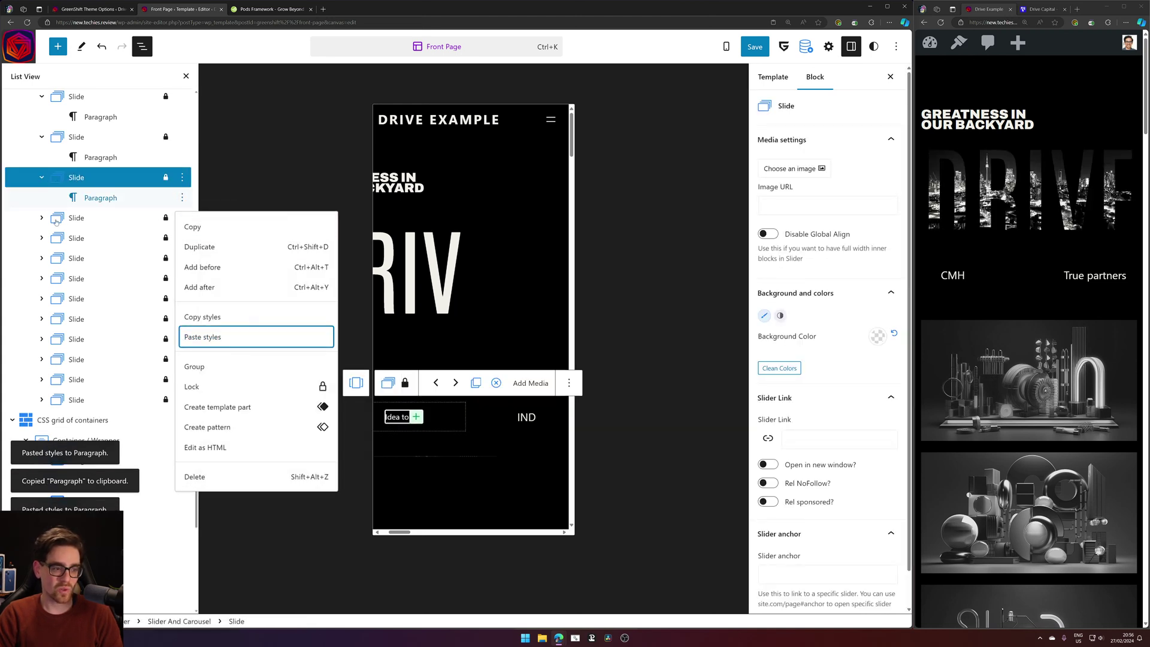
left_click(182, 237)
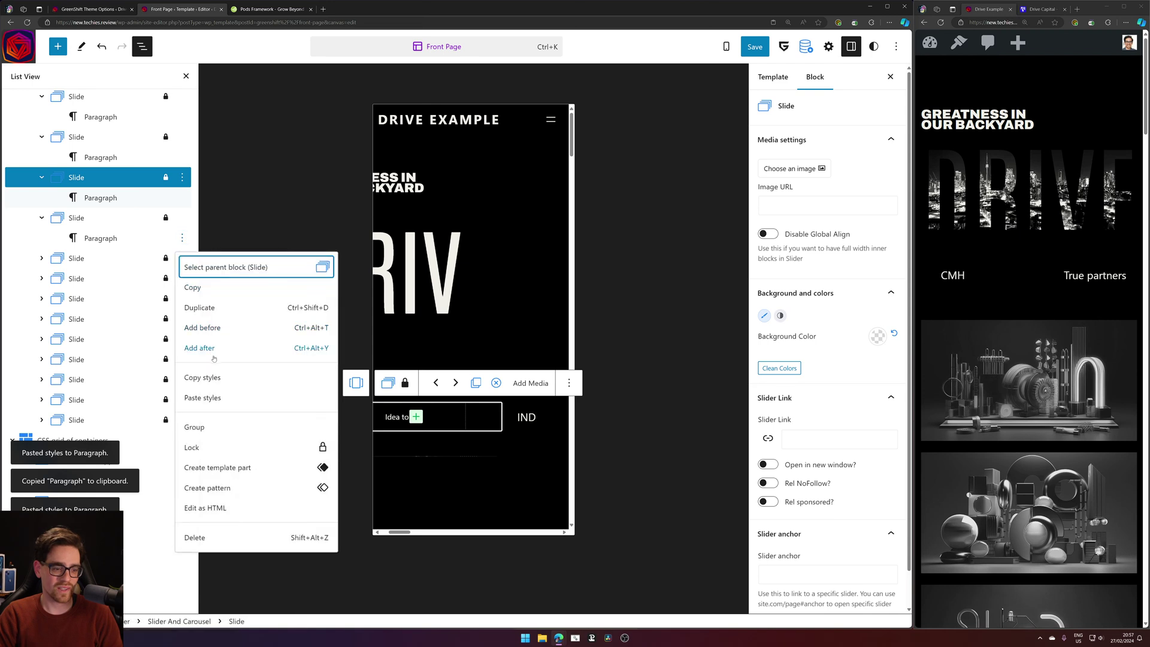
left_click(237, 395)
left_click(42, 258)
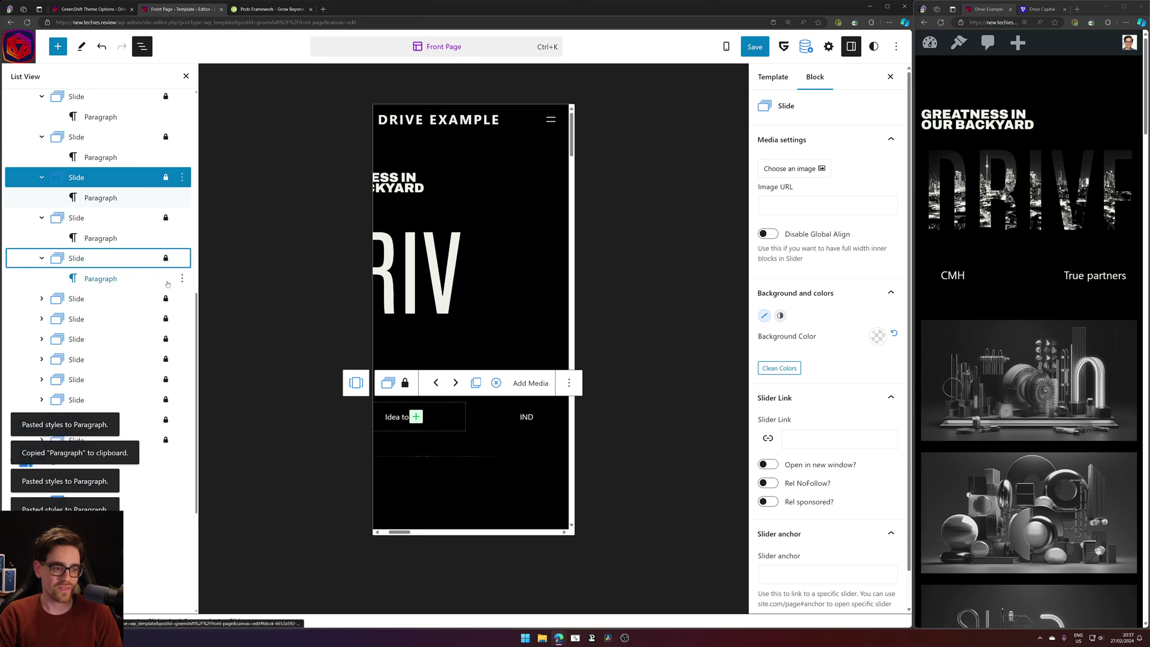
left_click(182, 278)
left_click(238, 438)
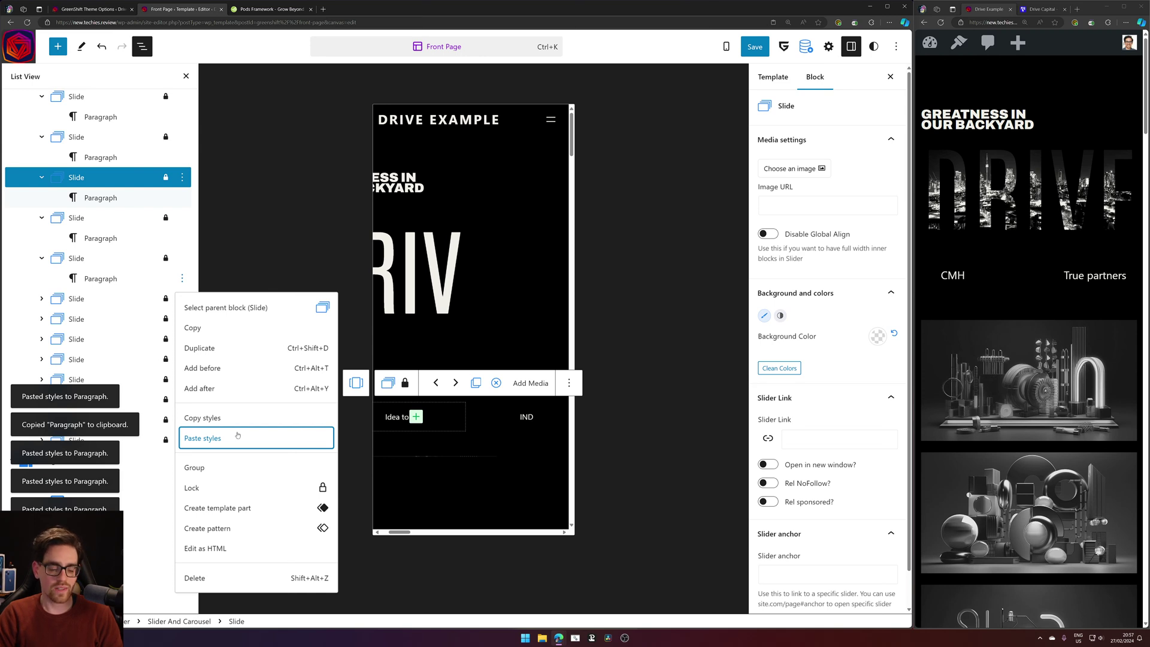
Apply the copied styling to the next three slide paragraphs.
left_click(42, 298)
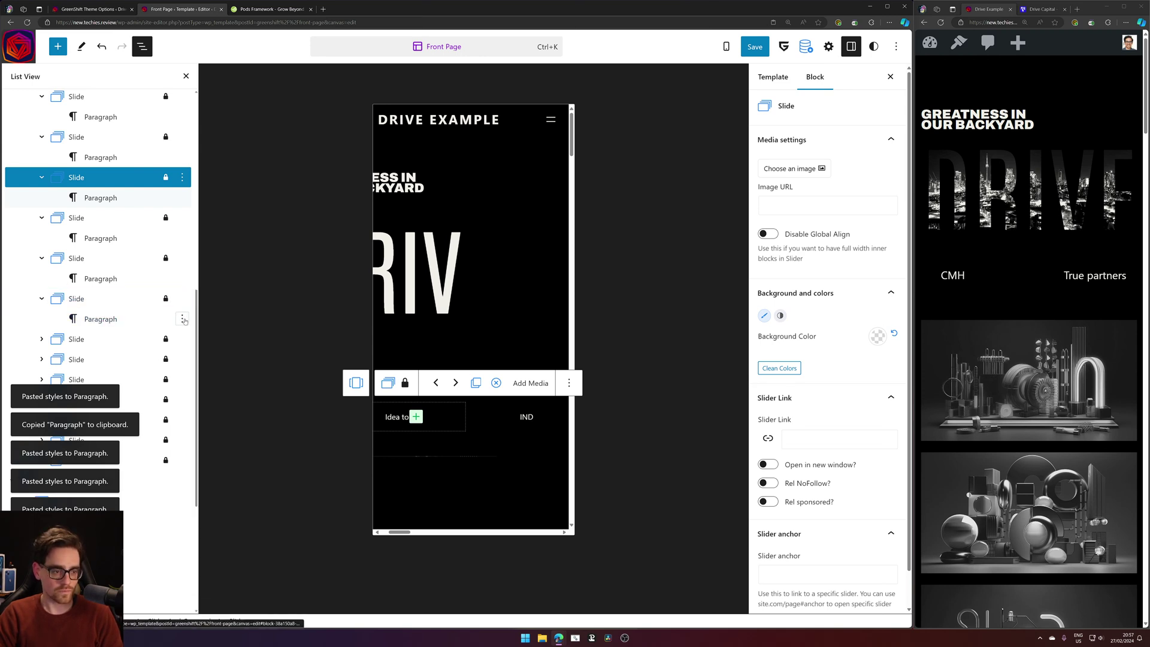
left_click(182, 319)
left_click(230, 487)
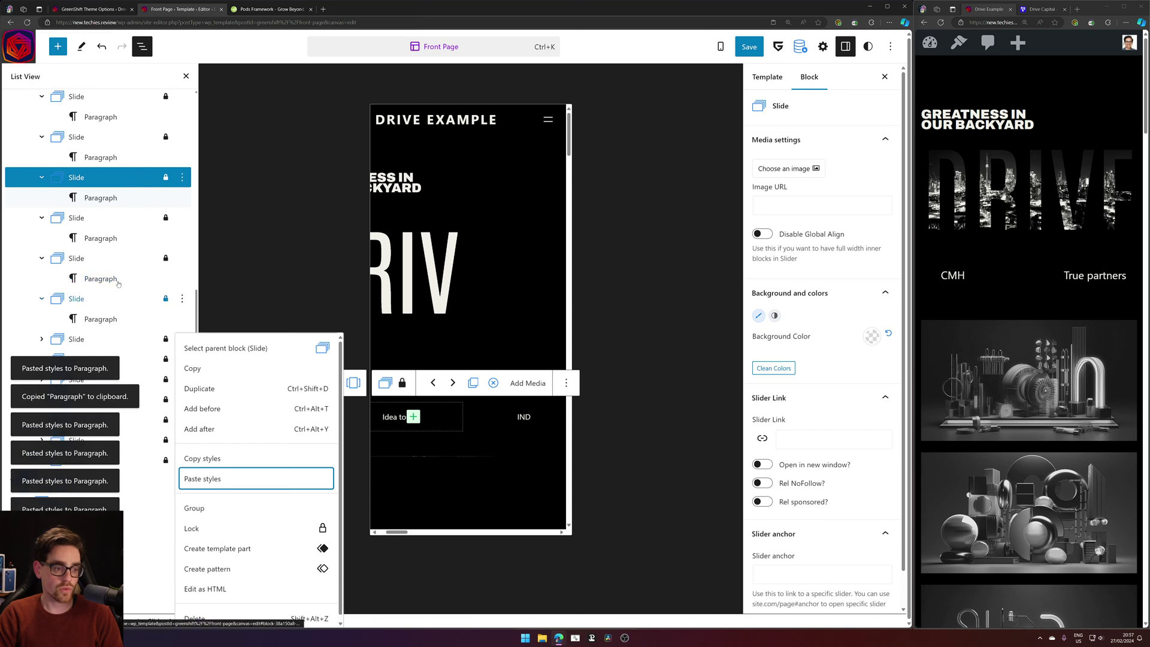
scroll(50, 166, "down", 4)
left_click(42, 167)
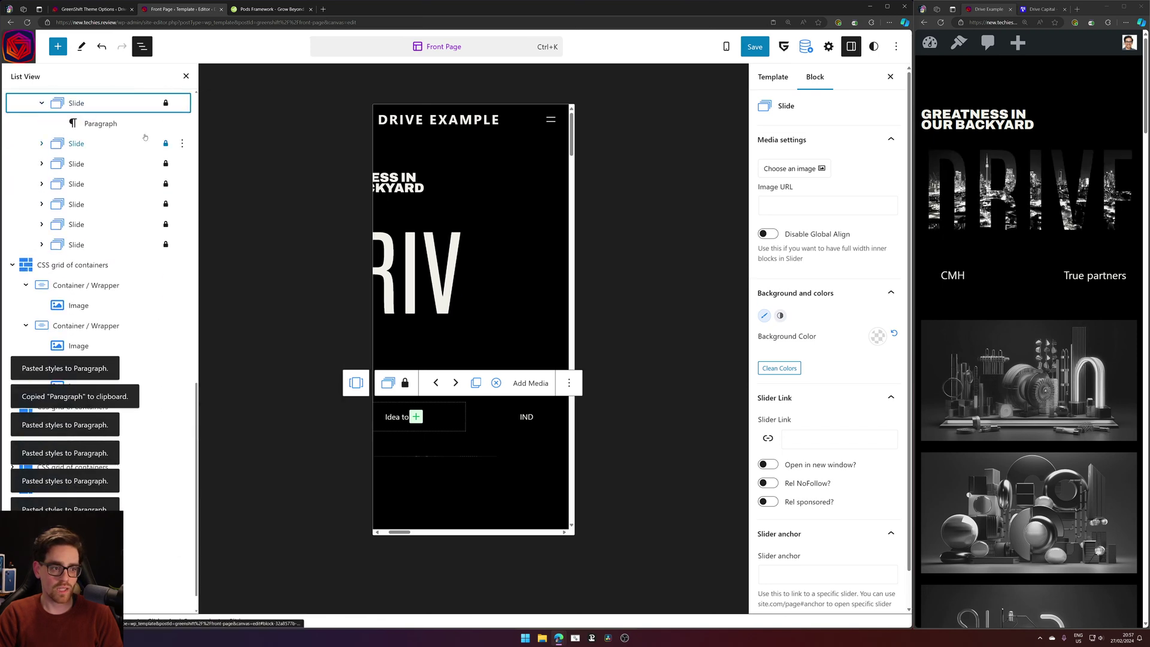
left_click(182, 124)
left_click(222, 295)
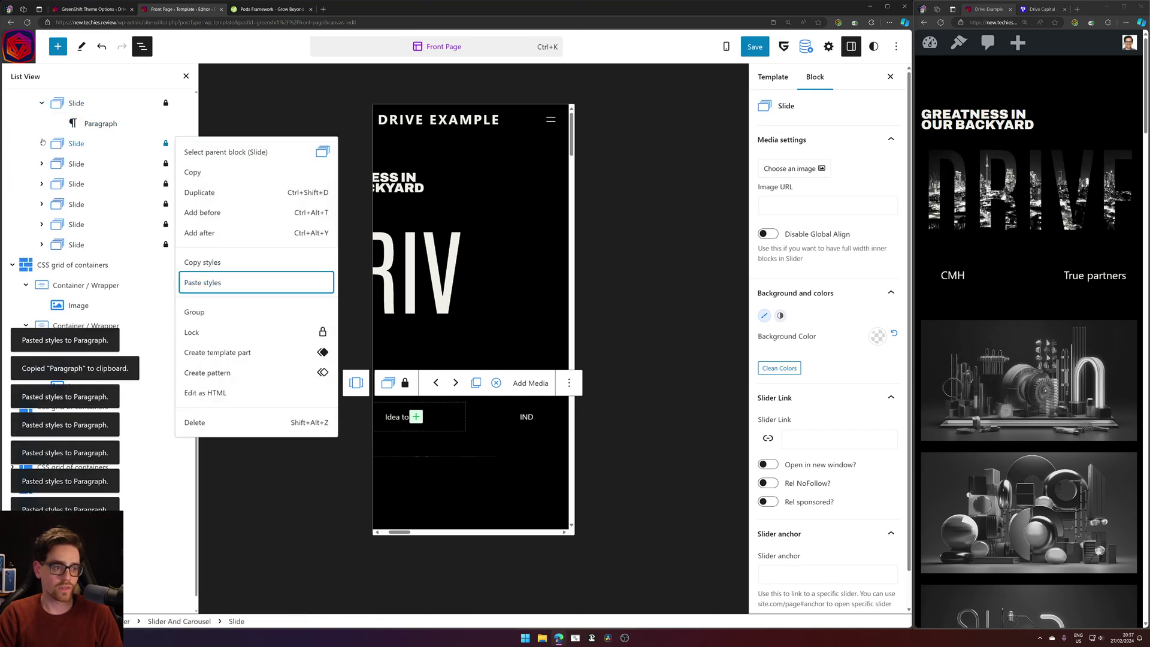
left_click(42, 143)
left_click(182, 163)
left_click(202, 323)
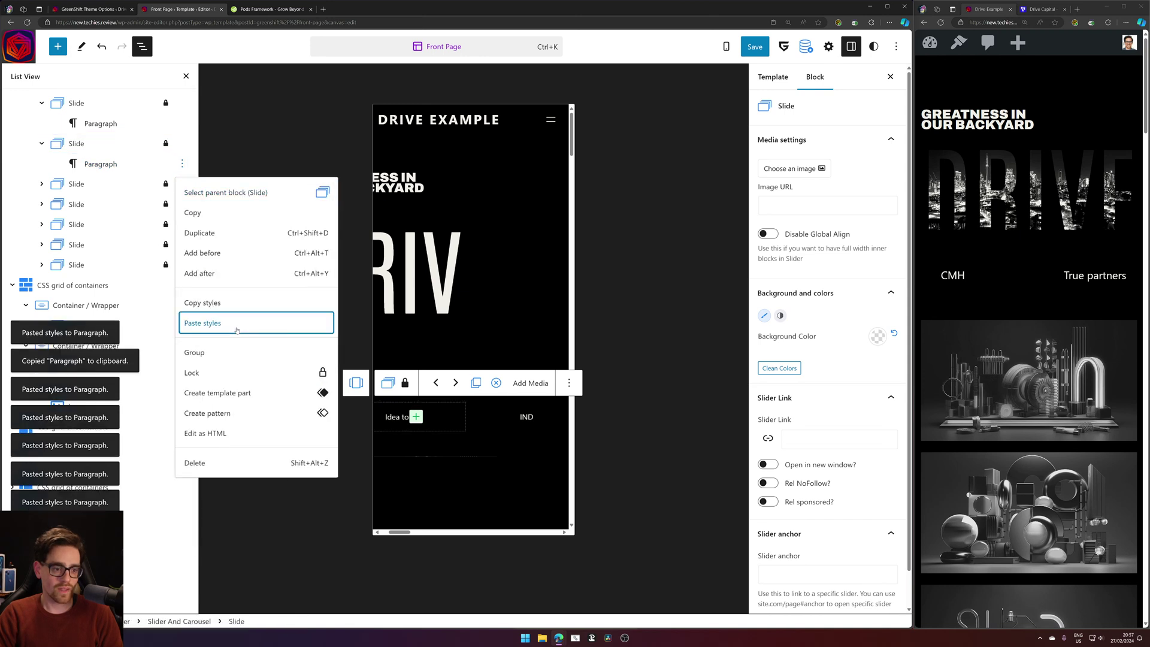
Give the remaining slide paragraphs, including Idea to IPO, the extra-small text styling.
left_click(43, 184)
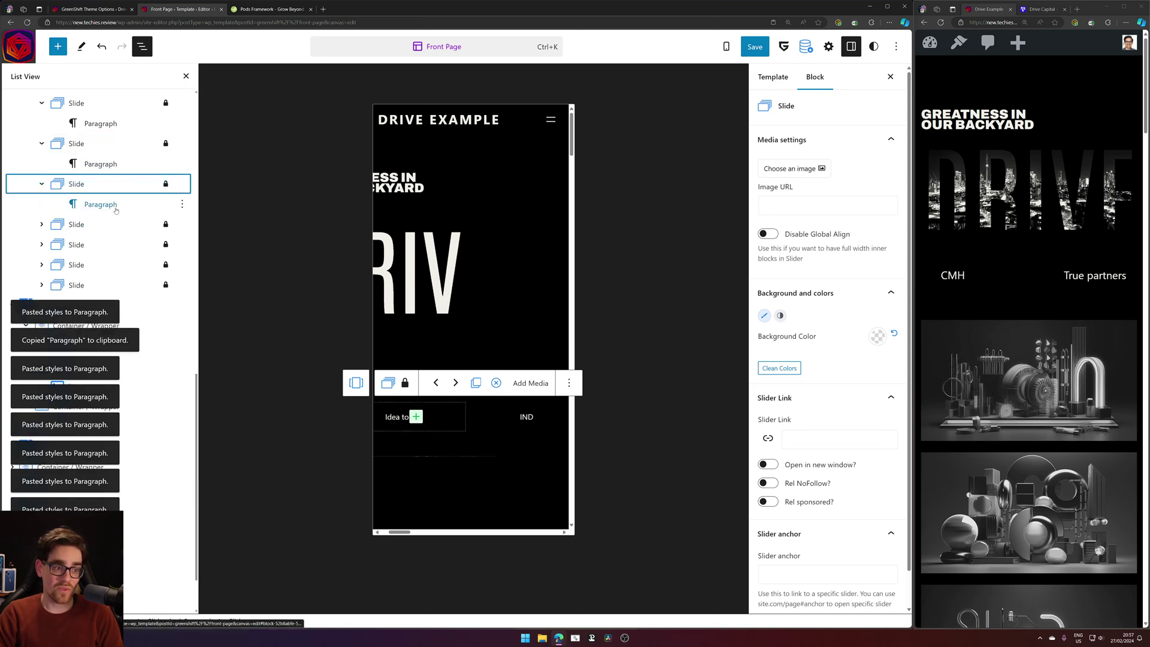
left_click(112, 207)
left_click(184, 206)
left_click(203, 358)
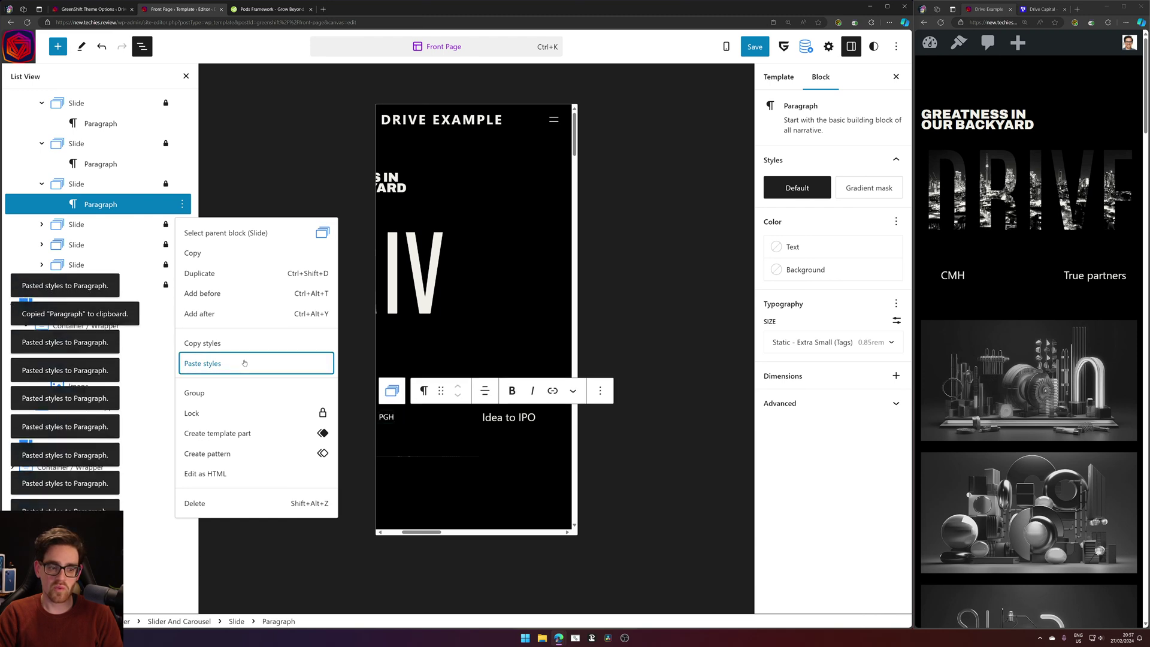
scroll(79, 199, "down", 1)
left_click(42, 155)
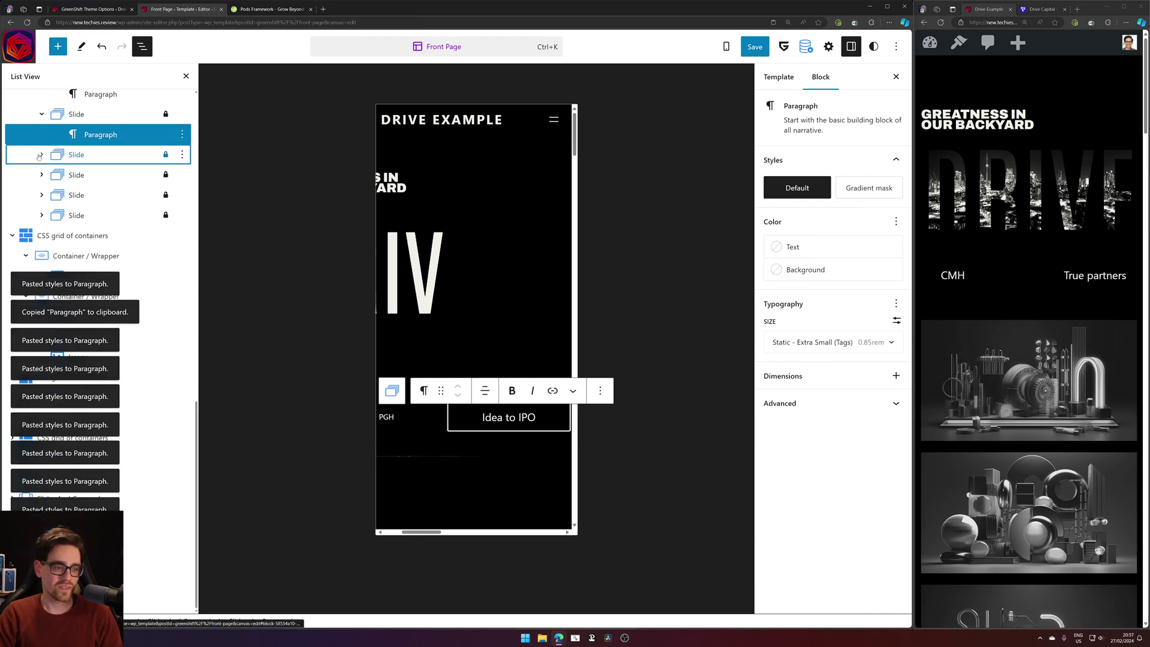
left_click(108, 175)
left_click(182, 175)
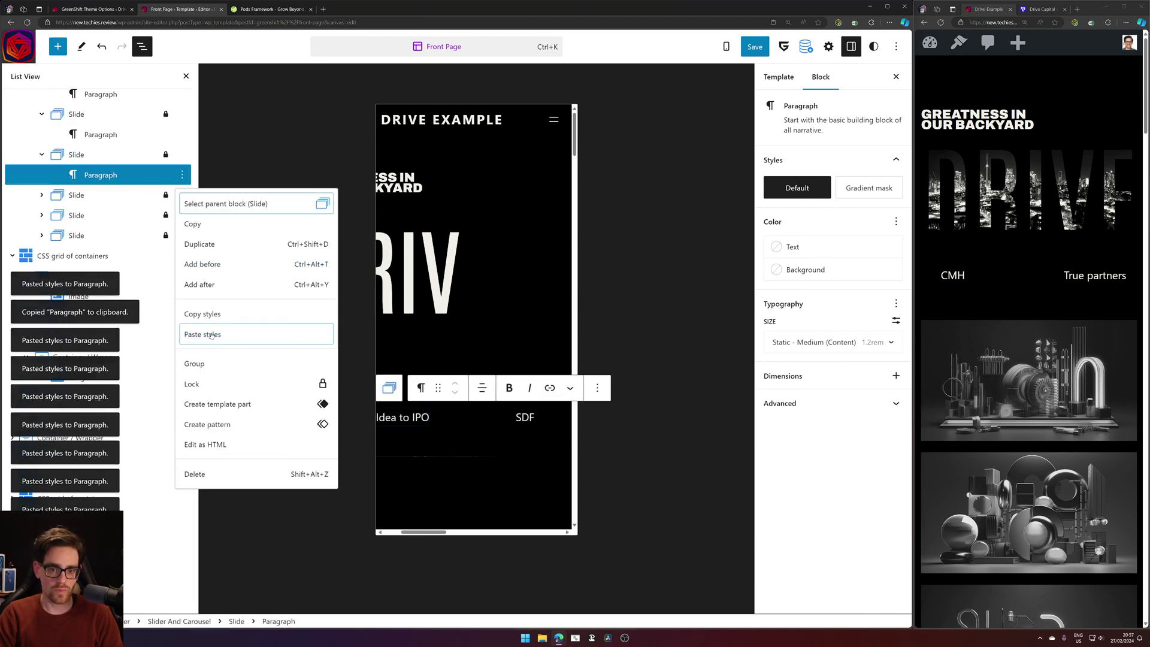
left_click(203, 334)
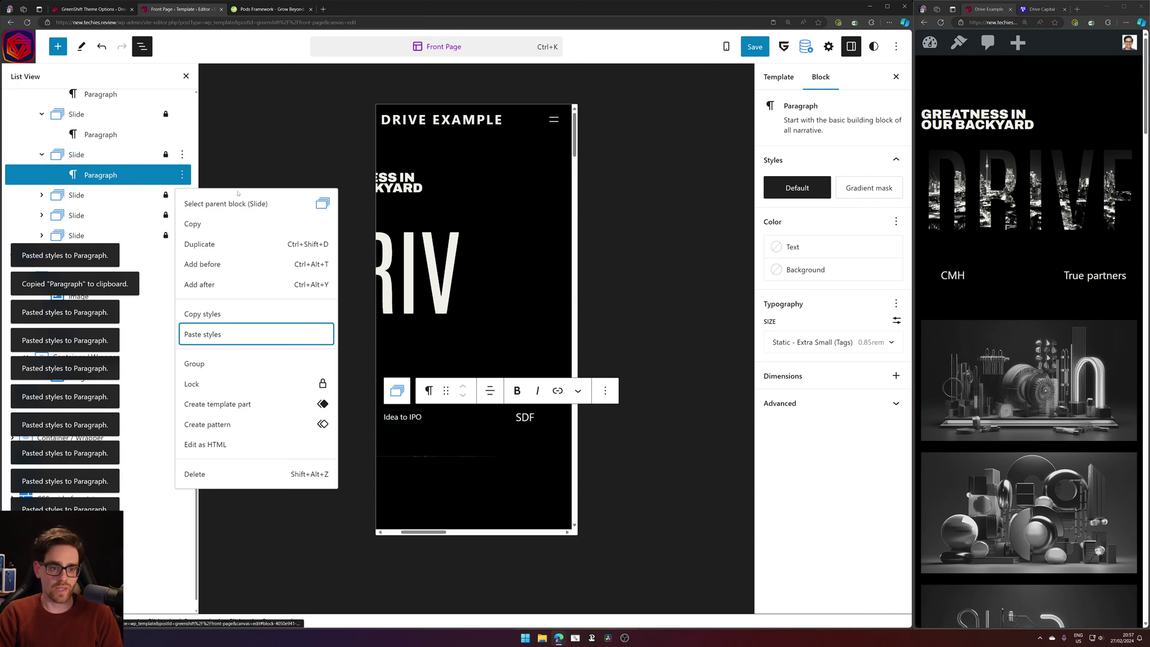
left_click(420, 270)
Inspect the DRIVE heading's position and interaction layer settings.
left_click(866, 189)
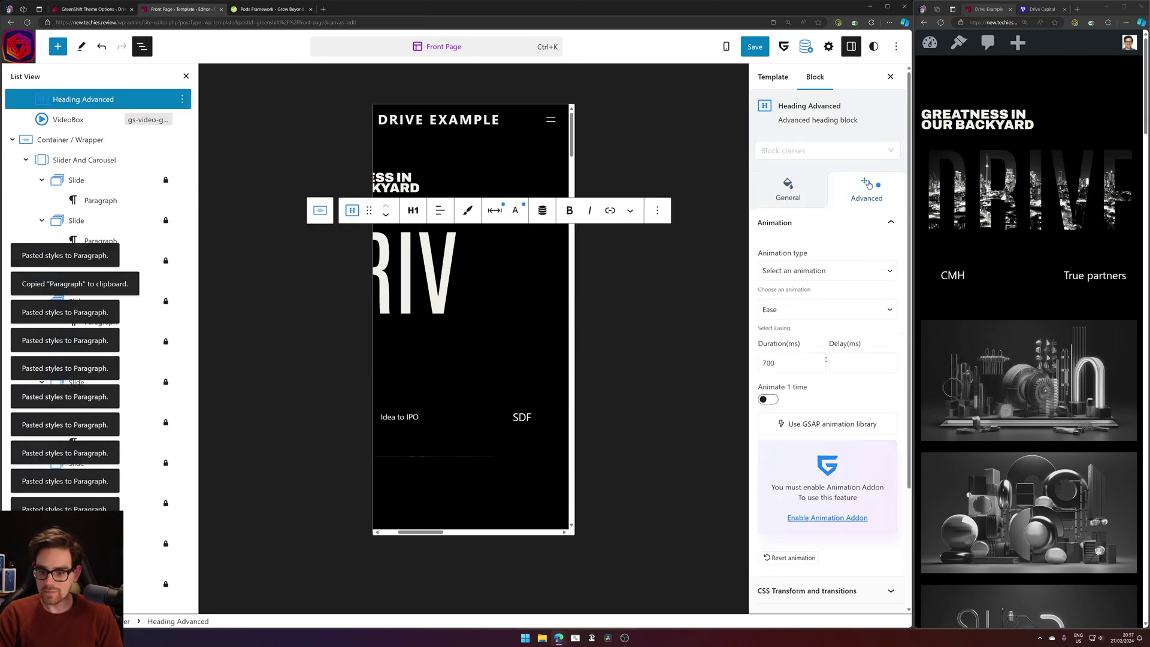
scroll(826, 359, "down", 5)
left_click(828, 490)
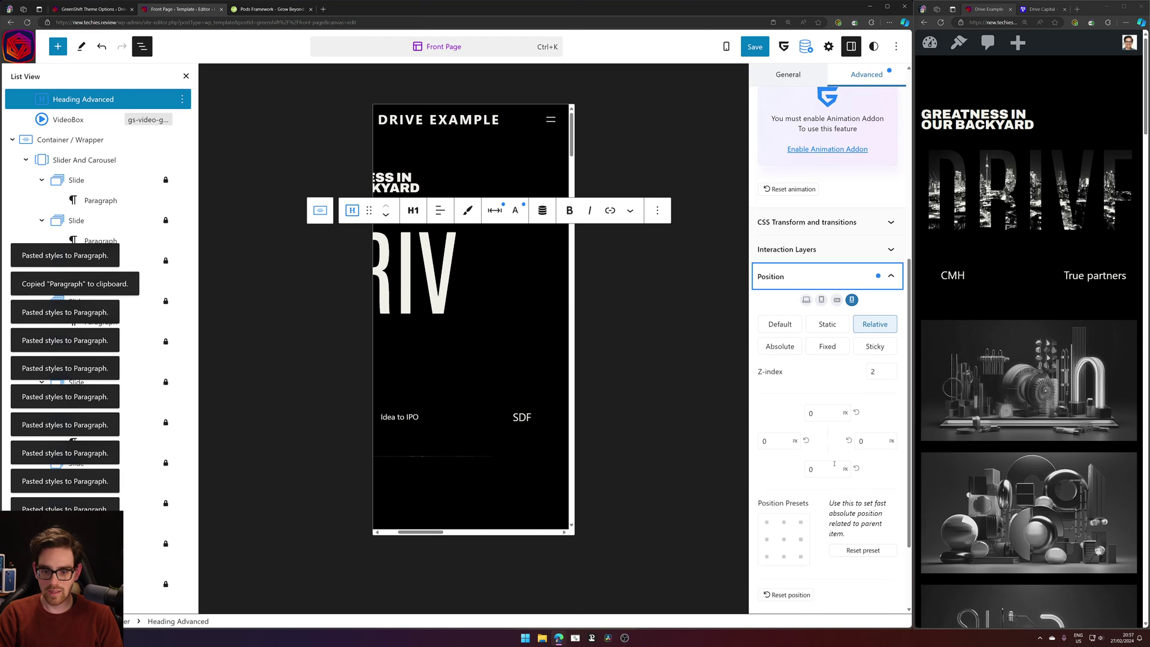
left_click(826, 249)
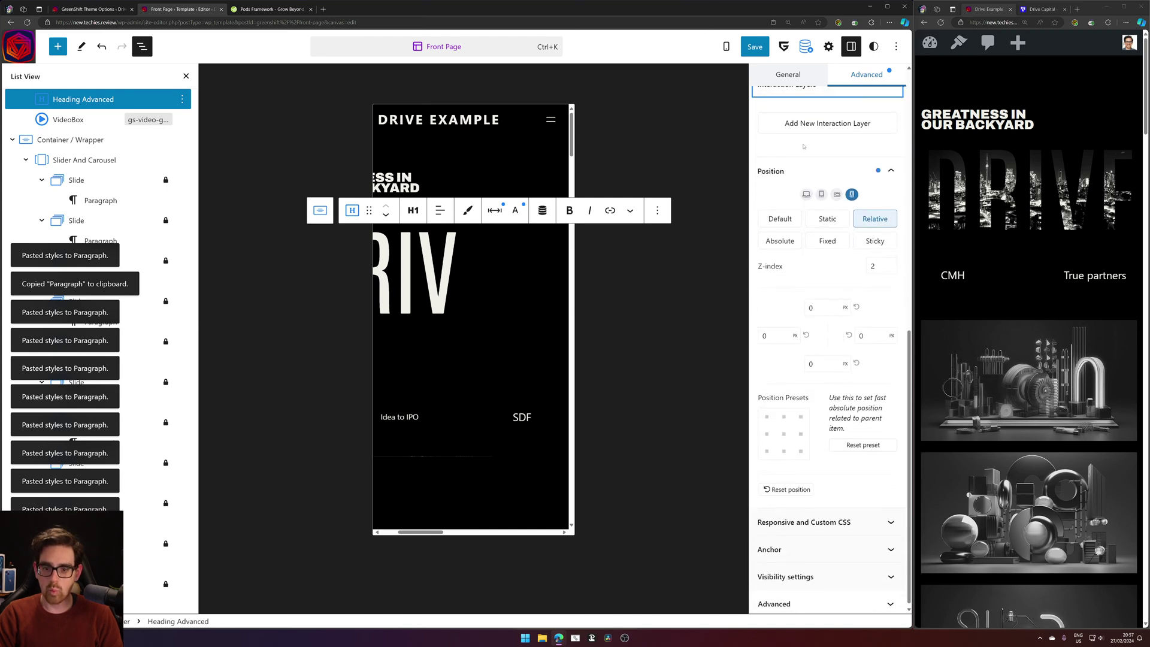
scroll(804, 146, "up", 2)
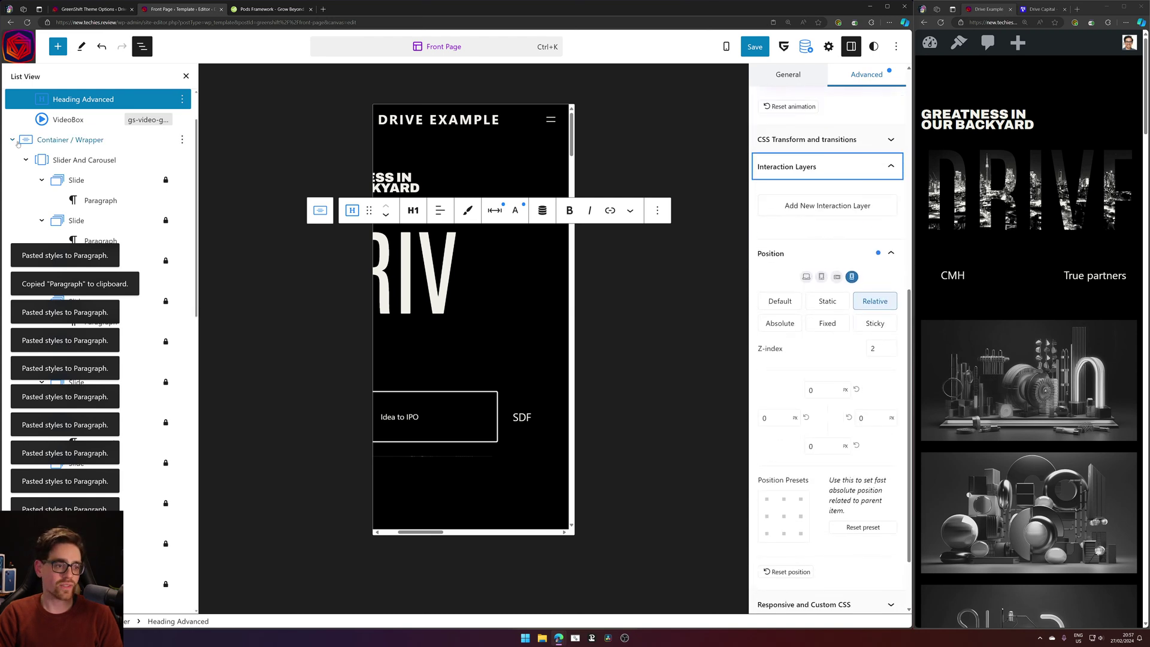
scroll(116, 177, "up", 2)
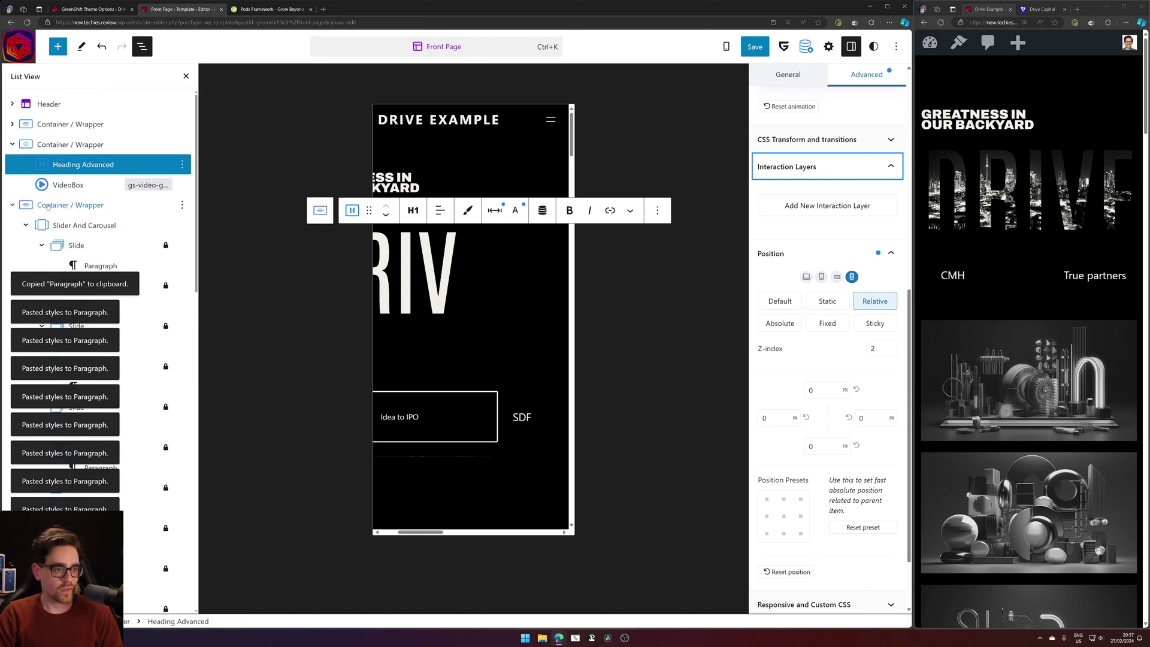
Open the first grid image's interaction layer and check its root margin.
left_click(12, 144)
left_click(12, 164)
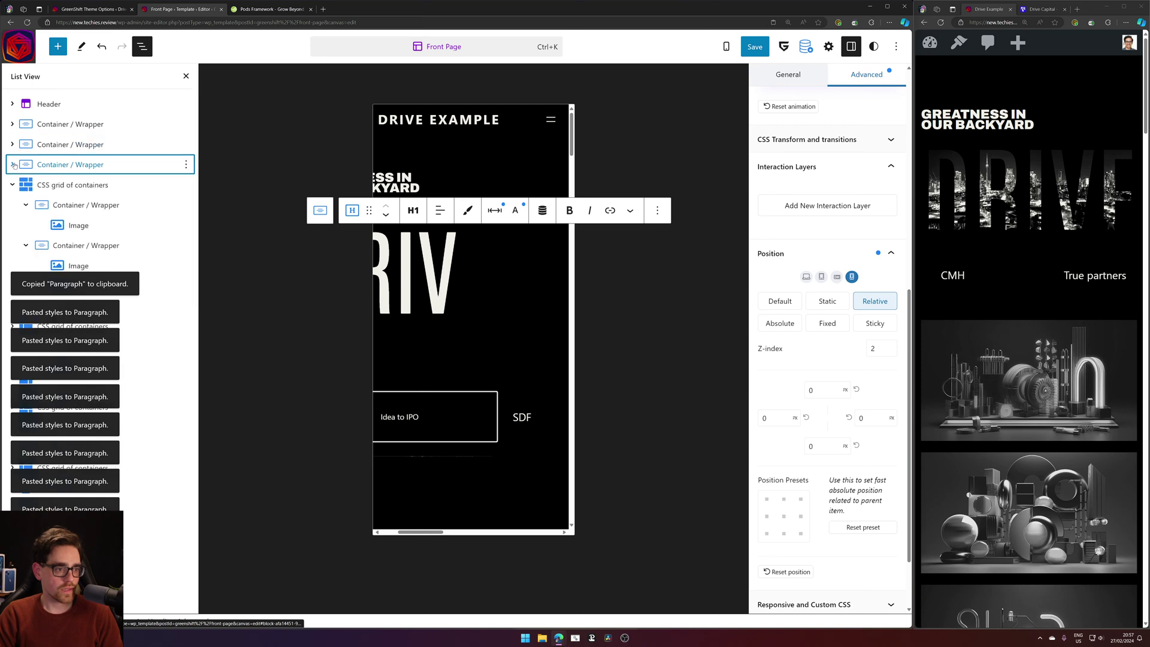
left_click(58, 225)
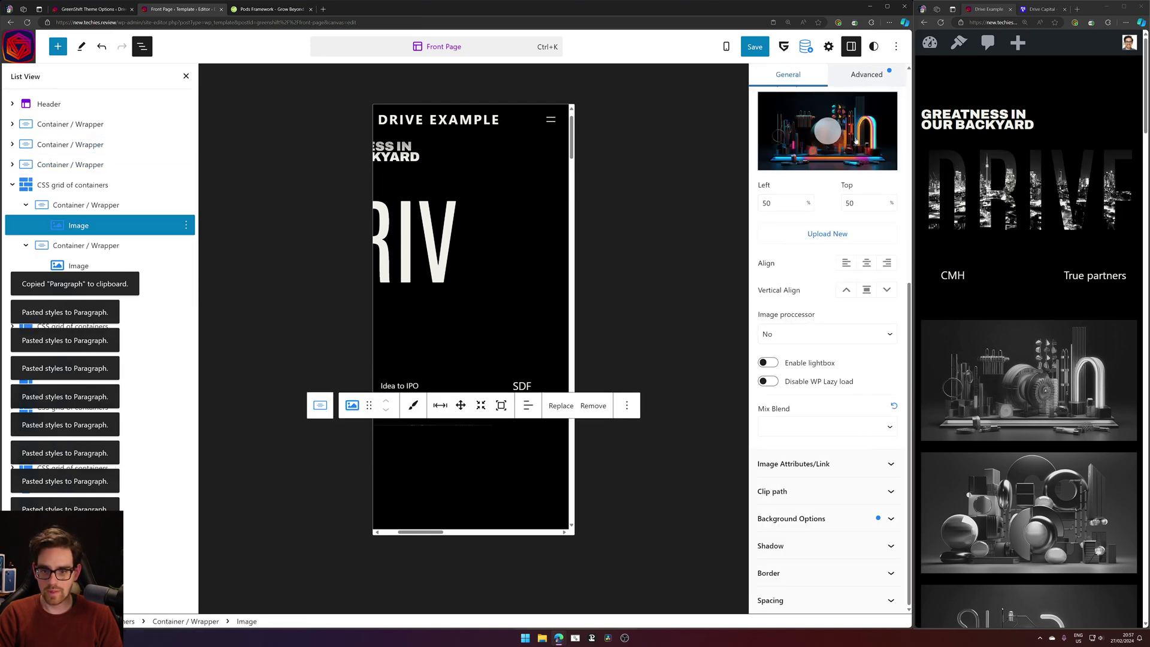
left_click(867, 74)
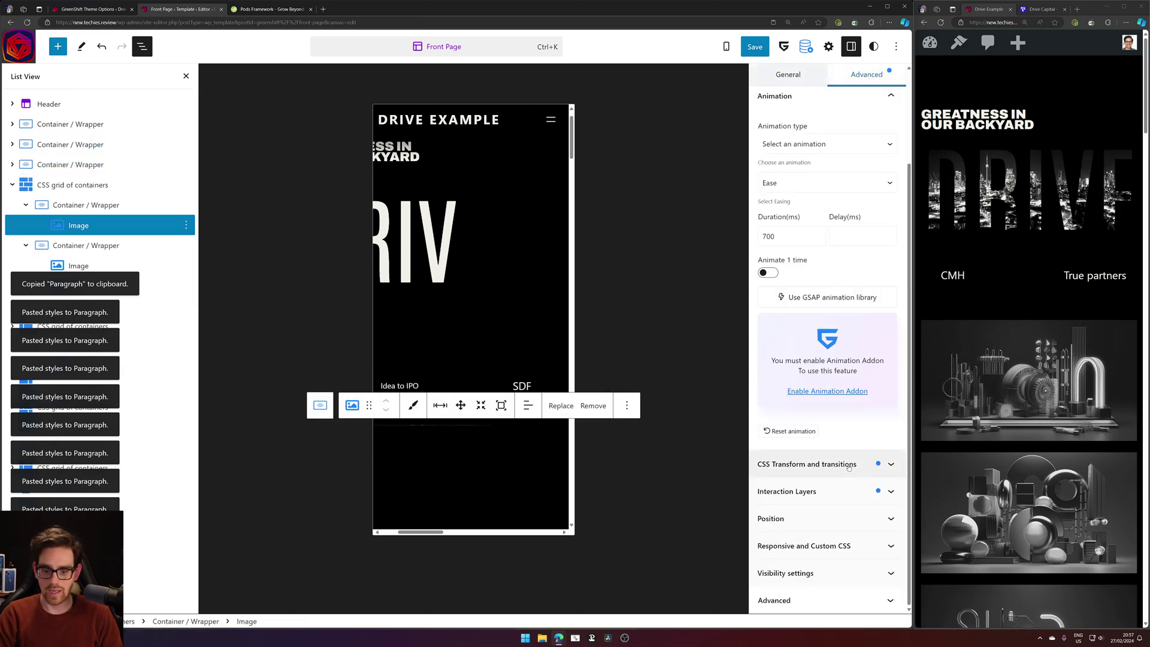
left_click(849, 465)
scroll(803, 205, "down", 5)
scroll(814, 179, "up", 4)
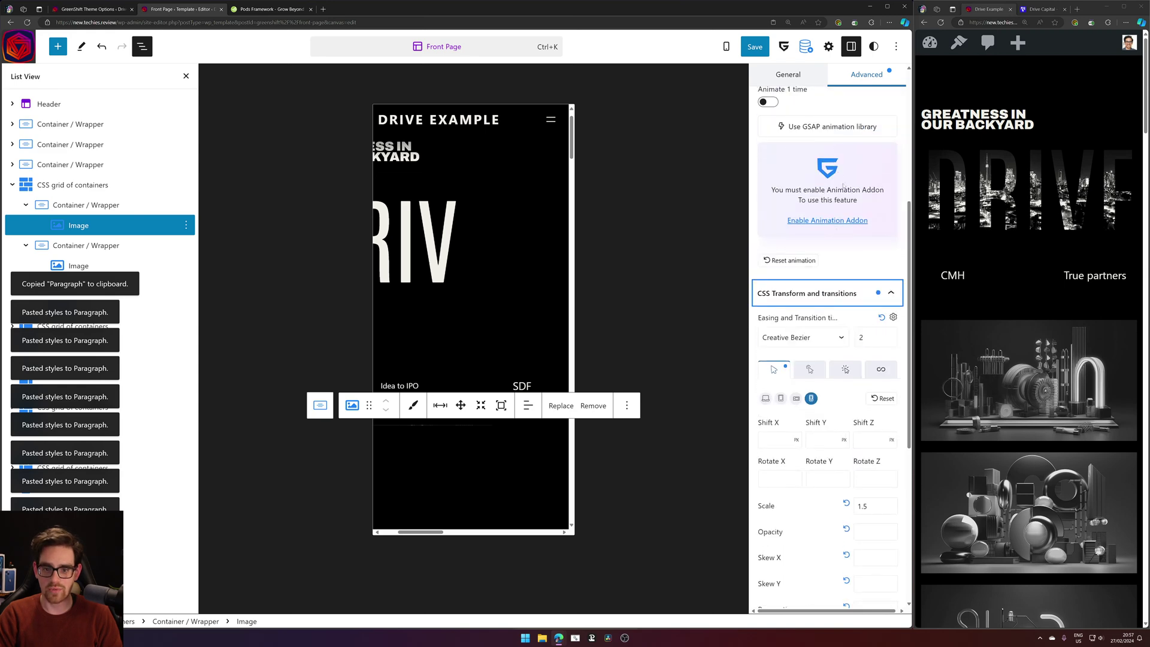
scroll(829, 252, "down", 5)
scroll(829, 252, "down", 3)
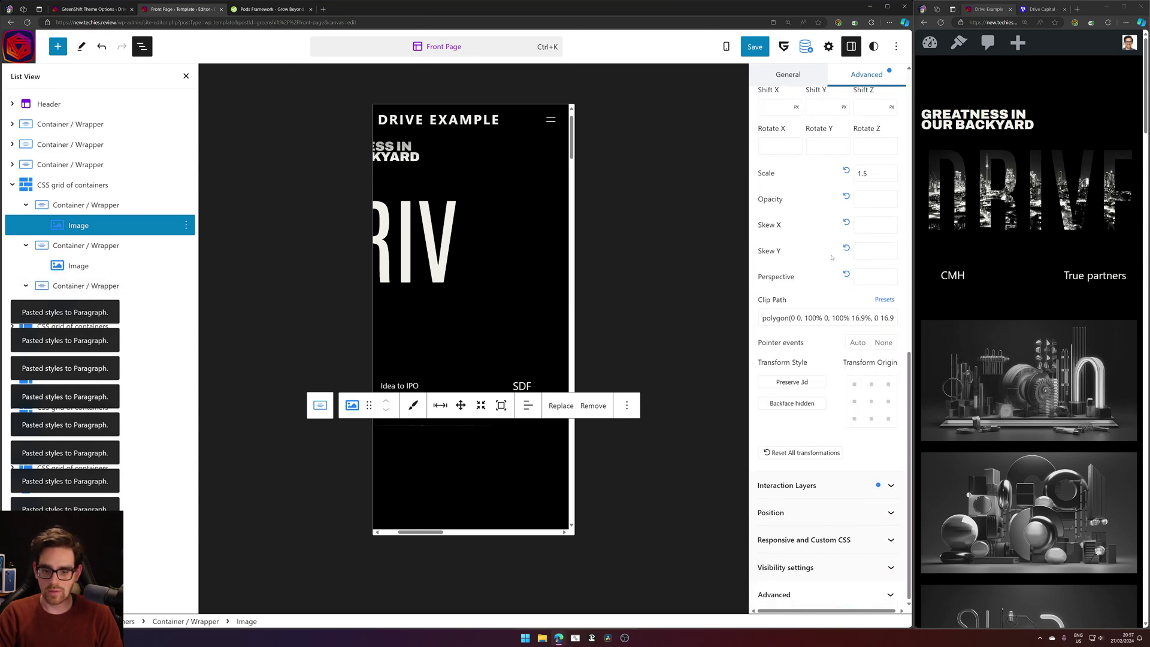
left_click(797, 486)
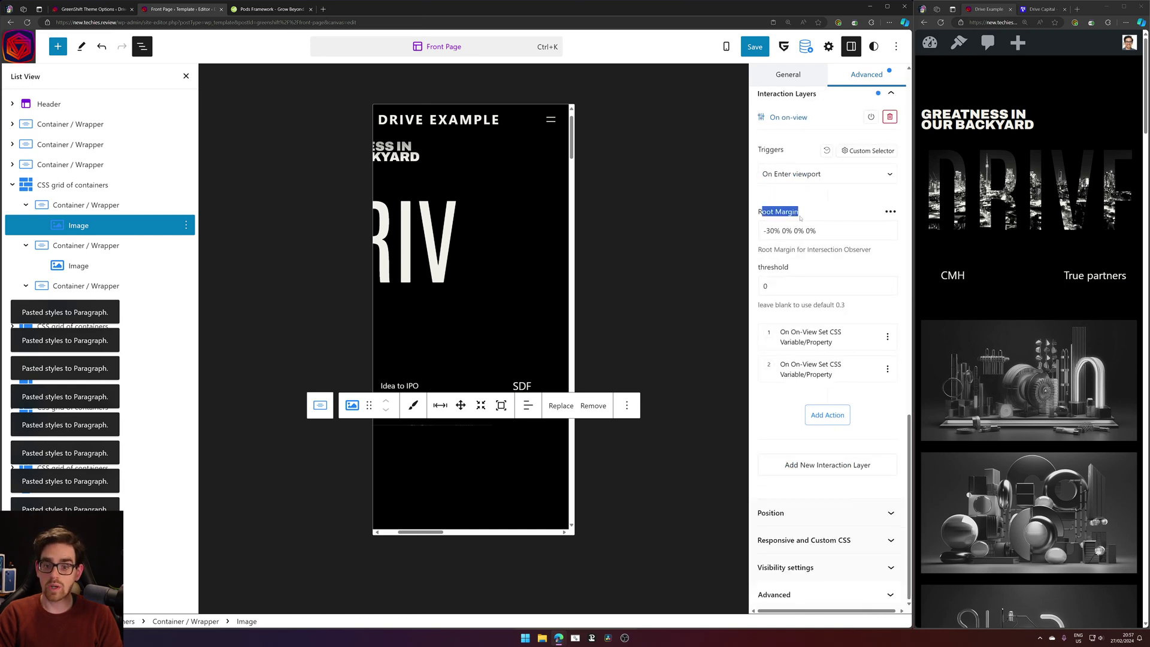
left_click_drag(846, 228, 640, 219)
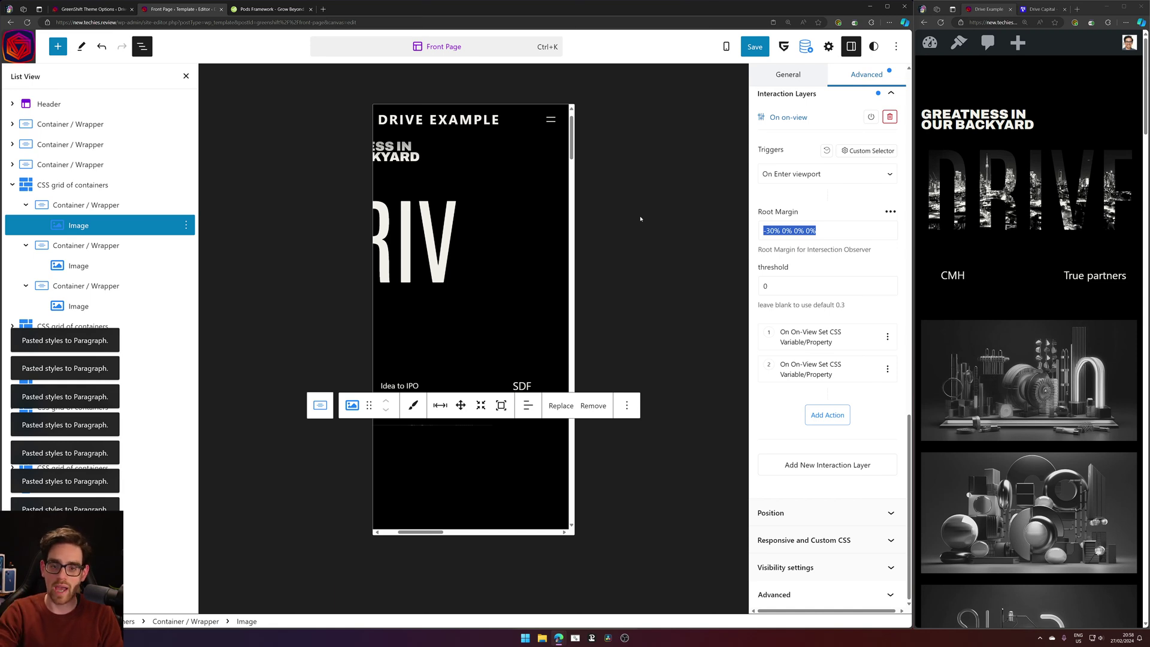
Review the first grid image's spacing and top margin settings.
left_click(759, 77)
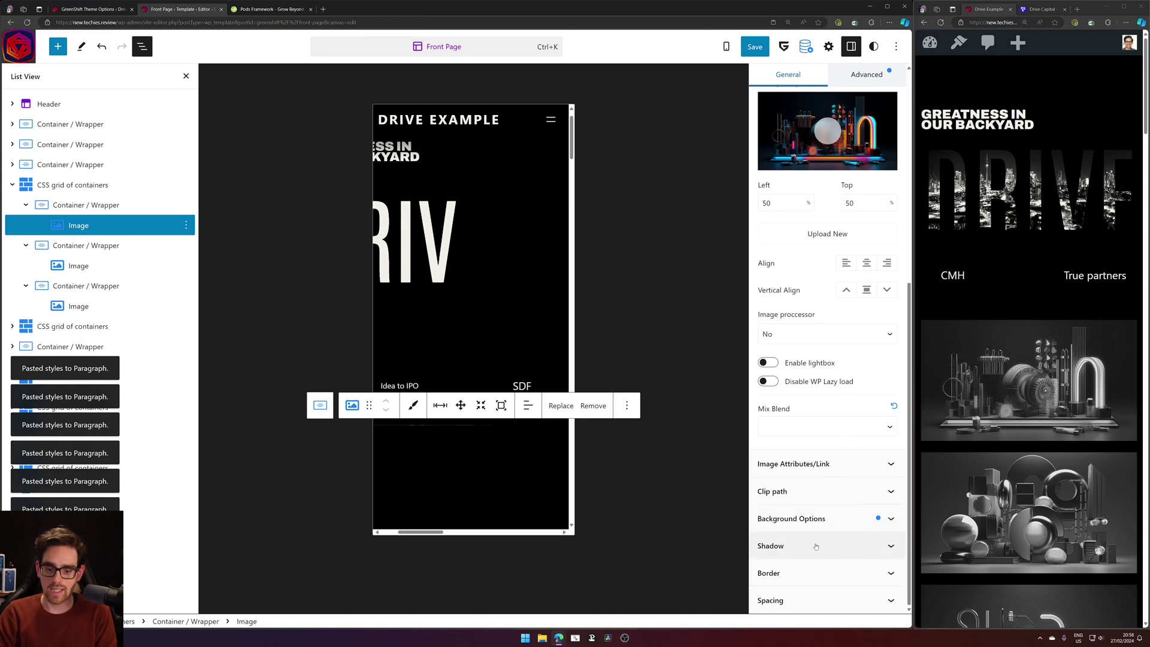
left_click(833, 600)
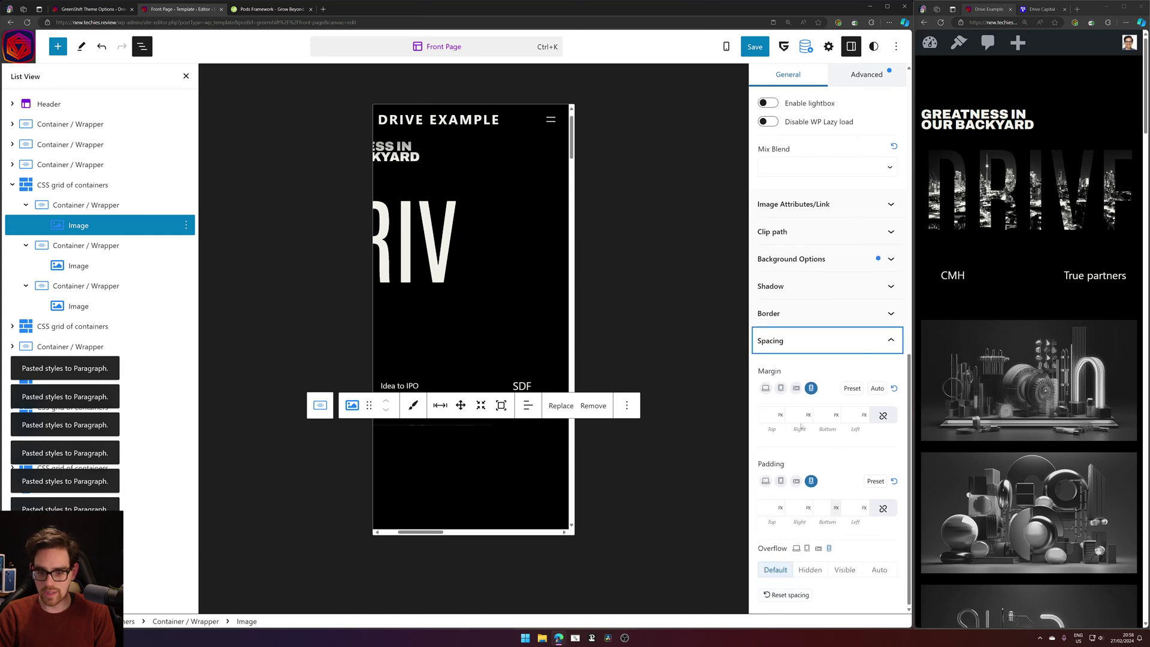
left_click(774, 415)
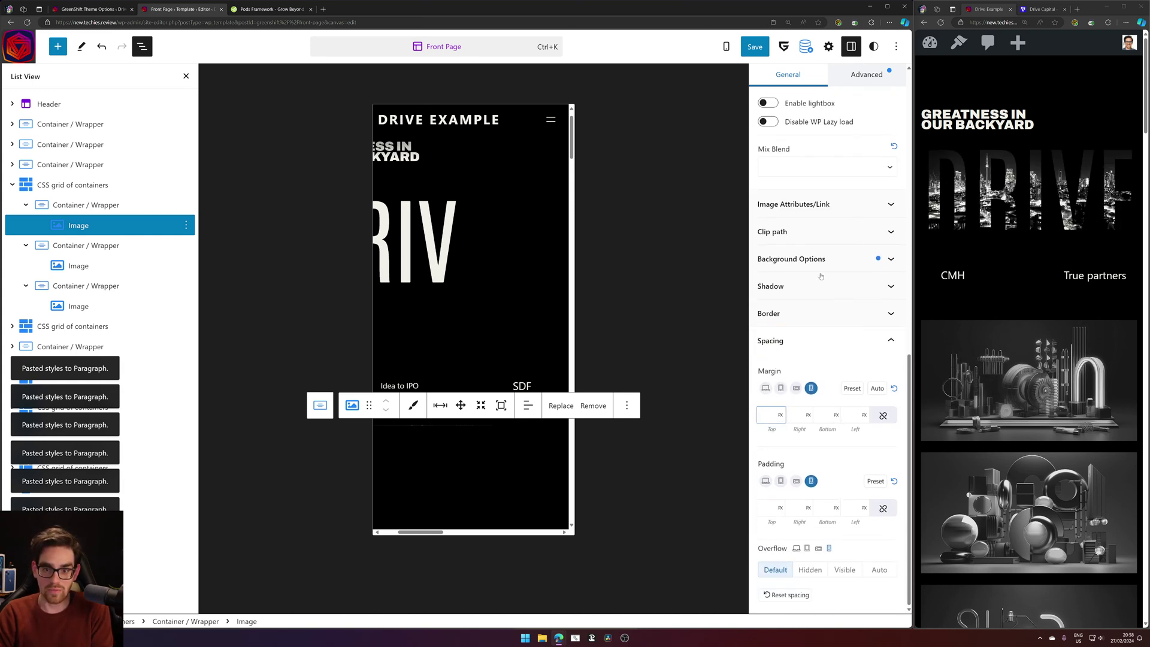
scroll(821, 276, "up", 2)
Keep the image's On-view root margin at -30% 0% 0% 0% and collapse Interaction Layers.
left_click(865, 74)
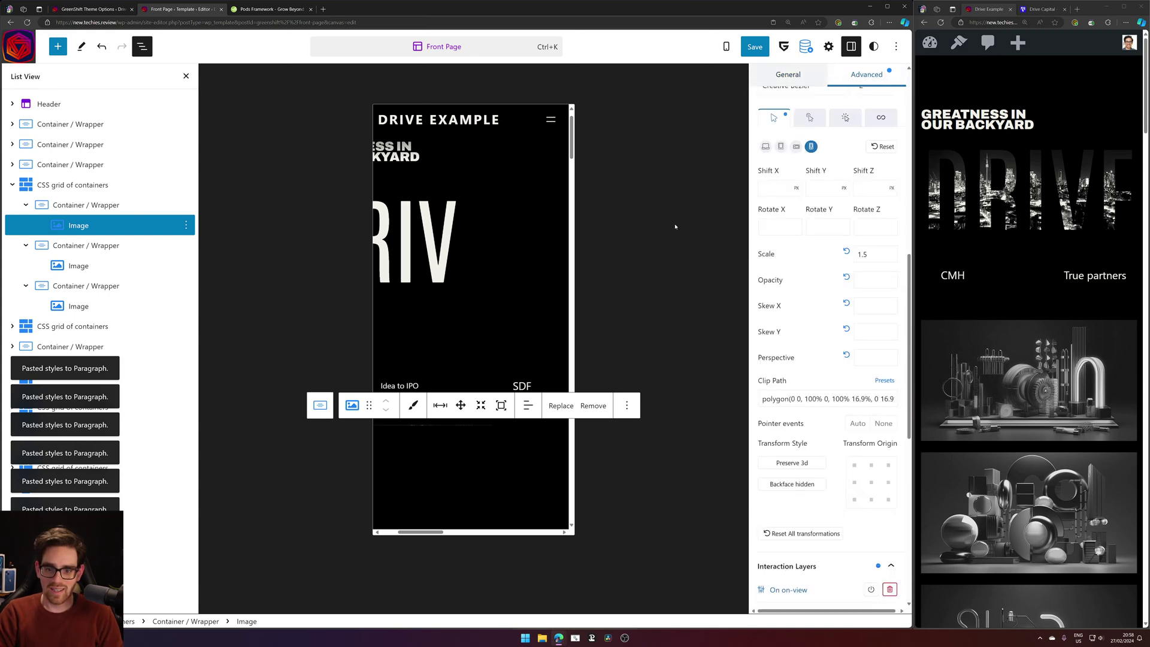
scroll(795, 357, "down", 7)
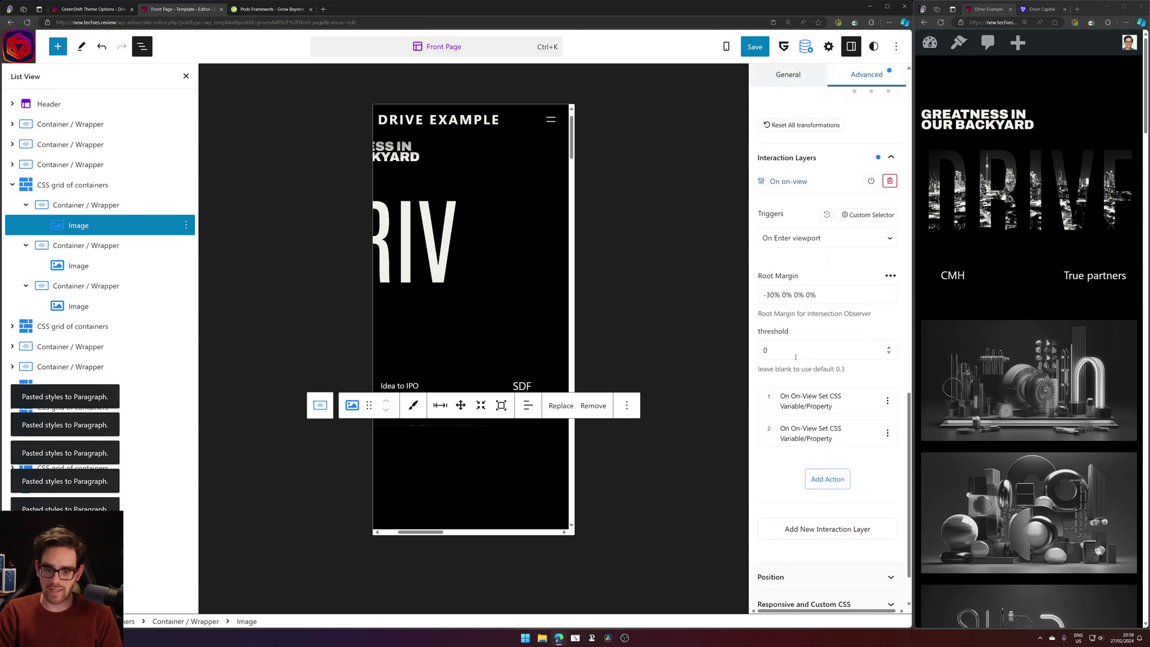
triple_click(843, 302)
left_click(898, 282)
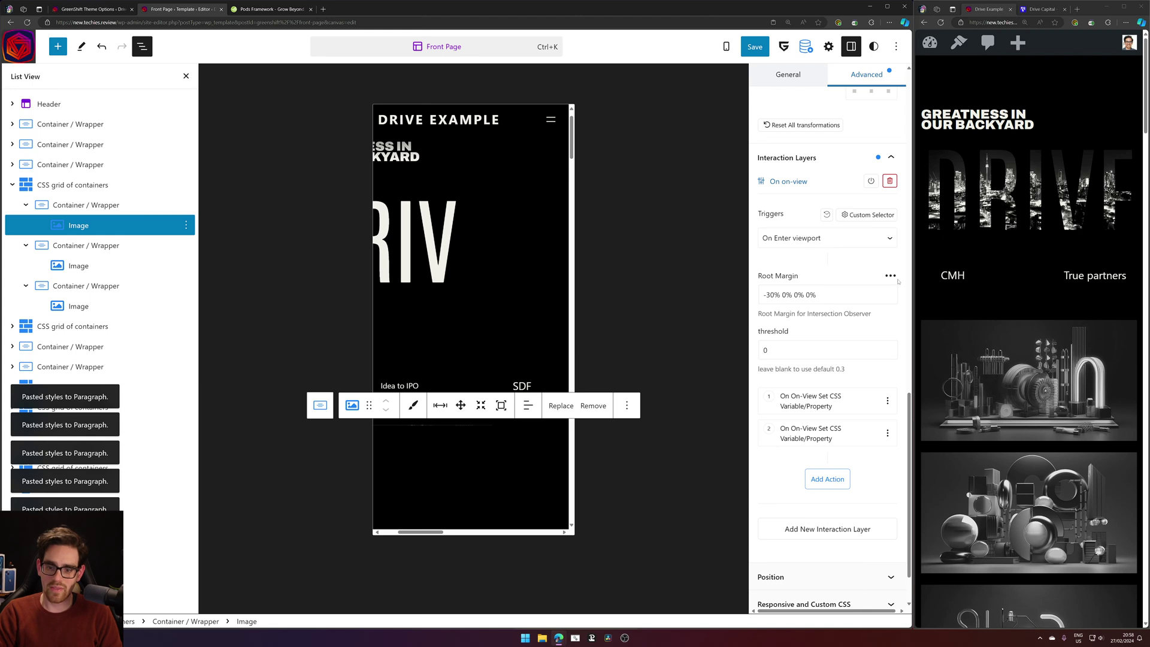
left_click(890, 276)
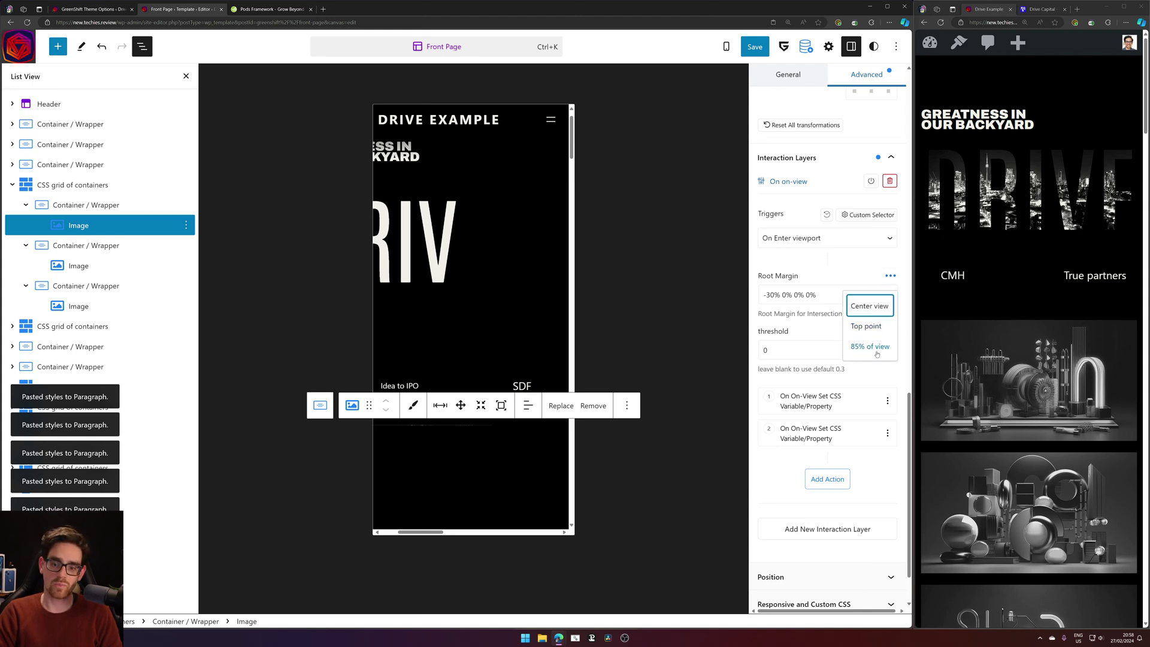
left_click(818, 330)
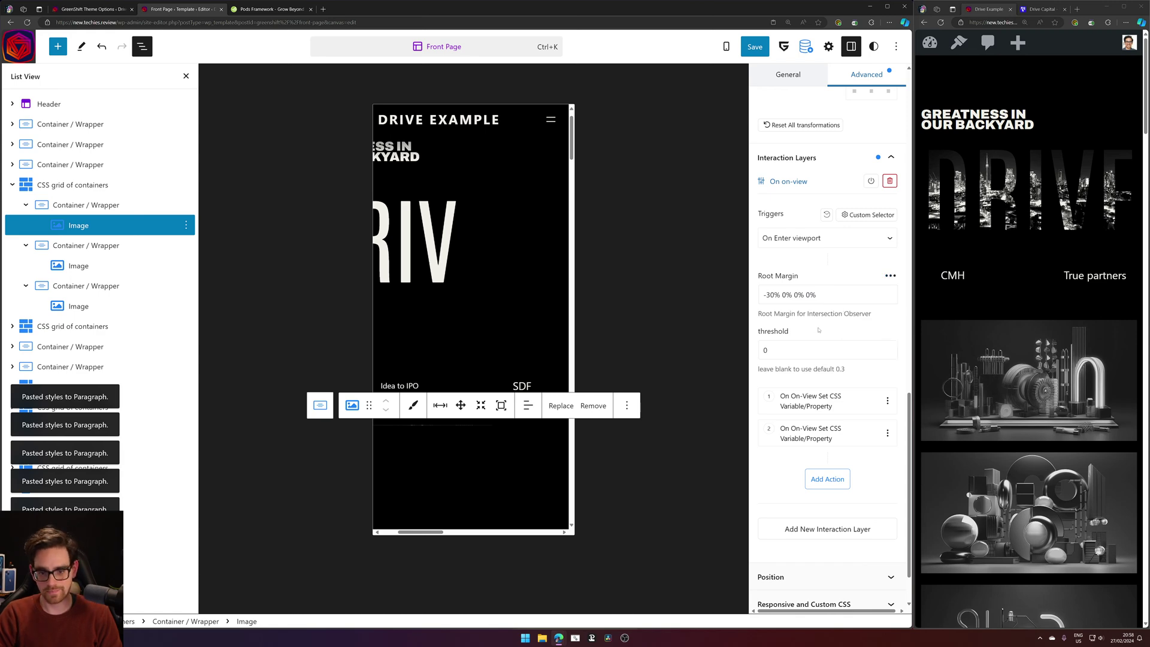
left_click(820, 159)
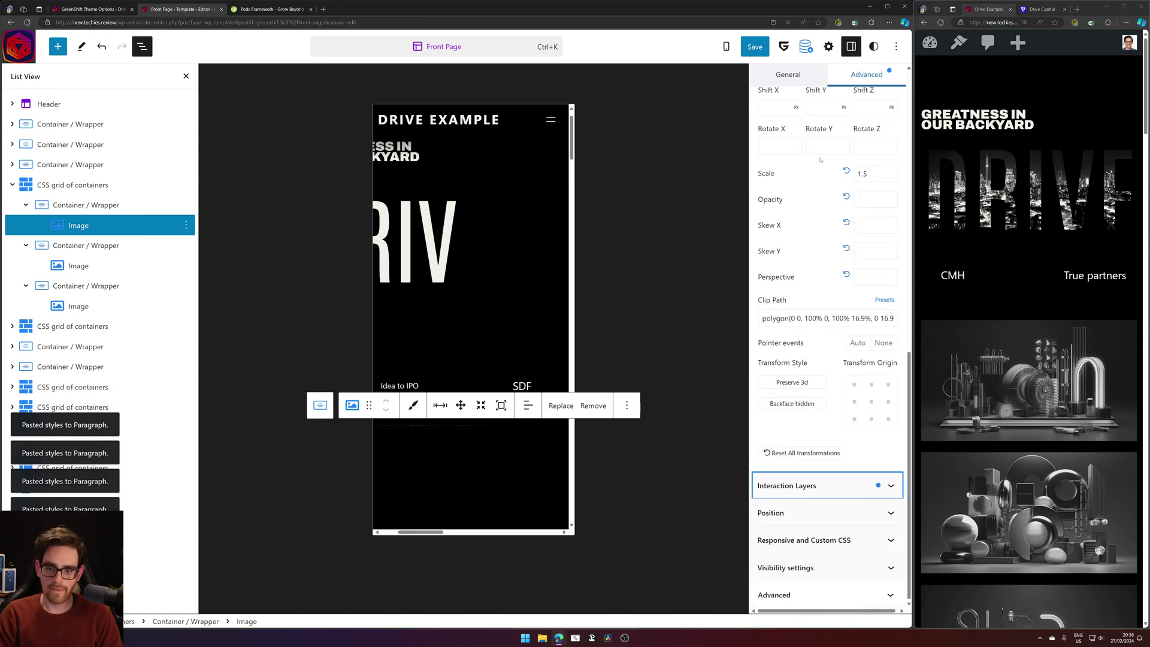
scroll(998, 351, "down", 8)
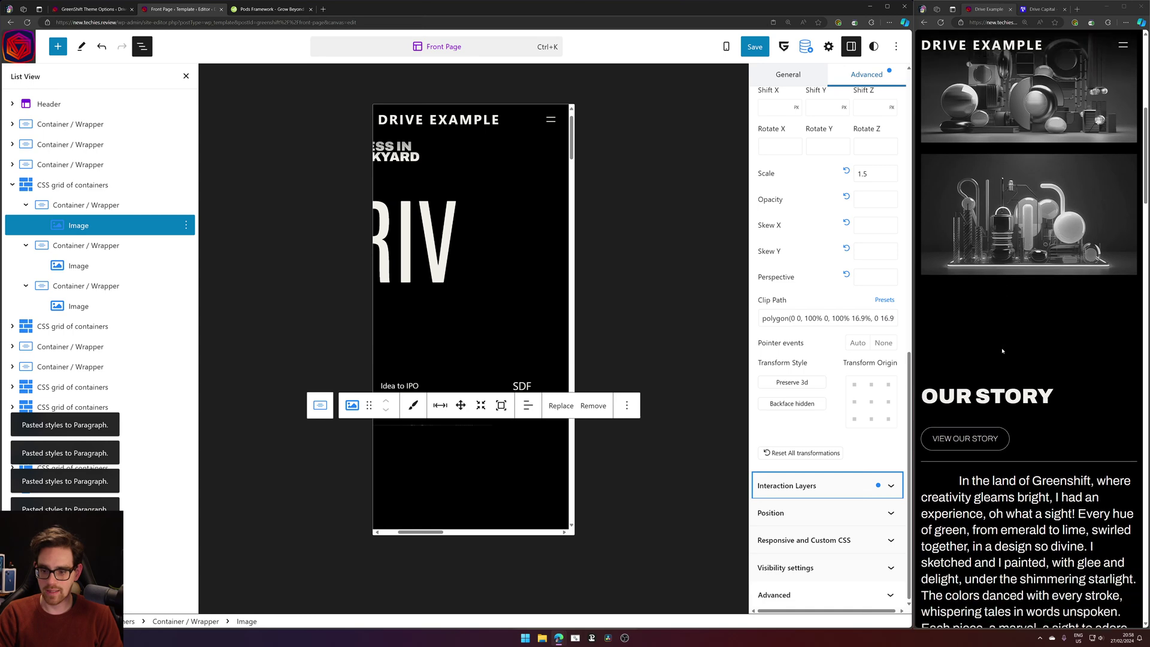
scroll(1014, 368, "up", 4)
scroll(1017, 353, "up", 4)
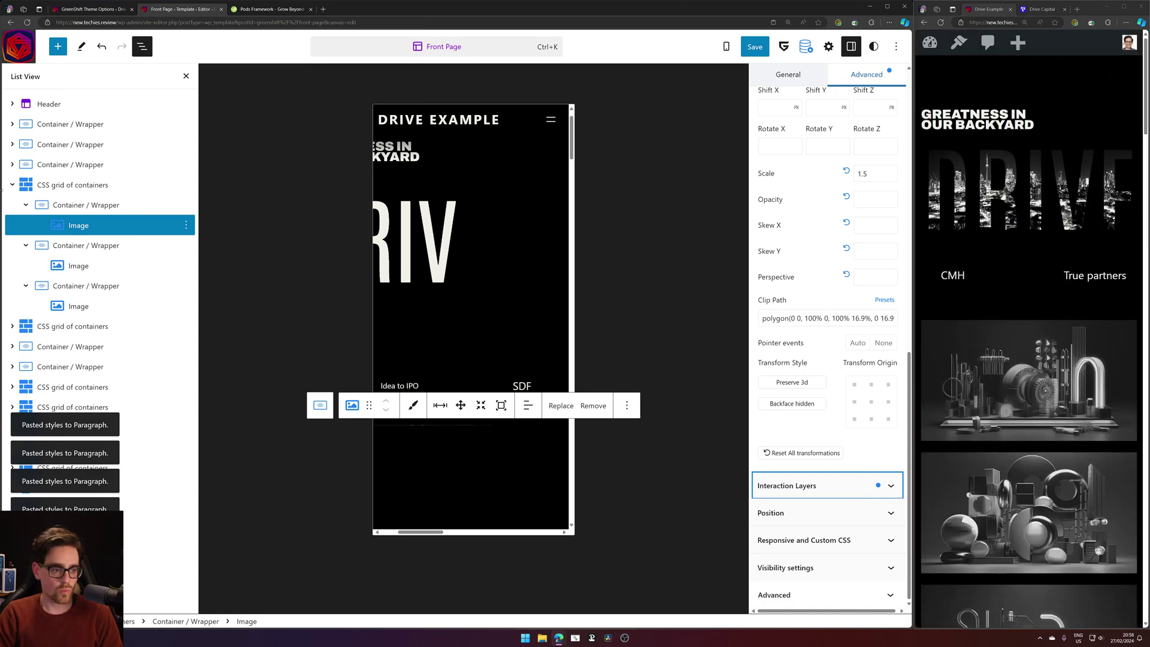
left_click(59, 184)
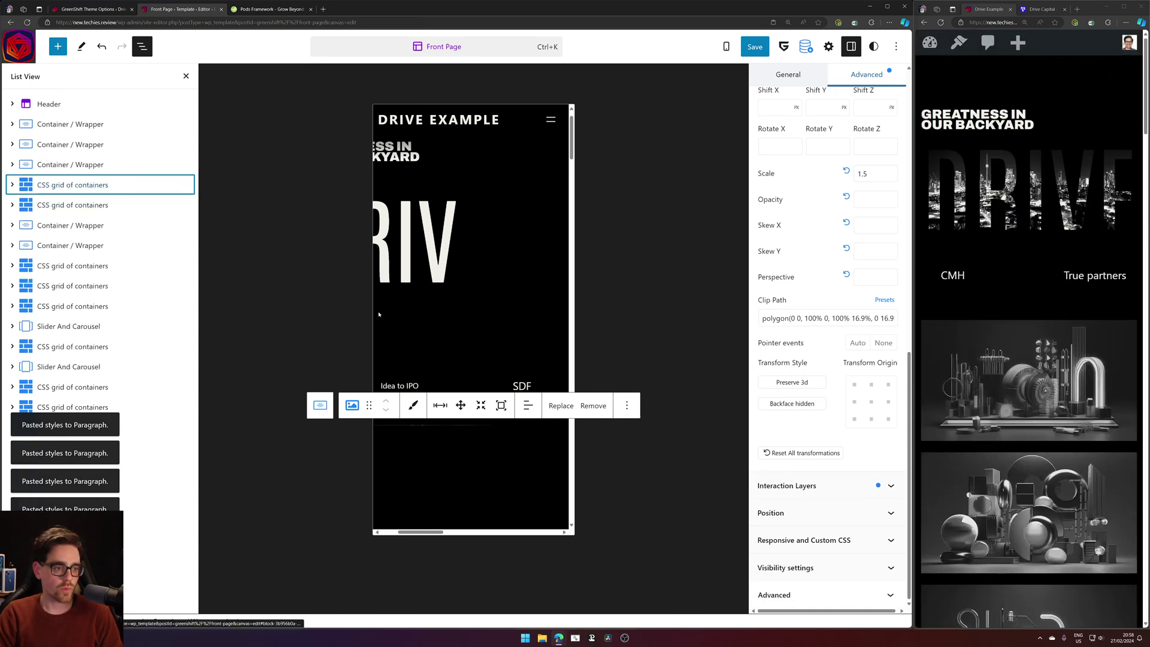
Paste the copied styles onto the SDF paragraph and the next two slide paragraphs.
left_click(514, 385)
left_click(182, 296)
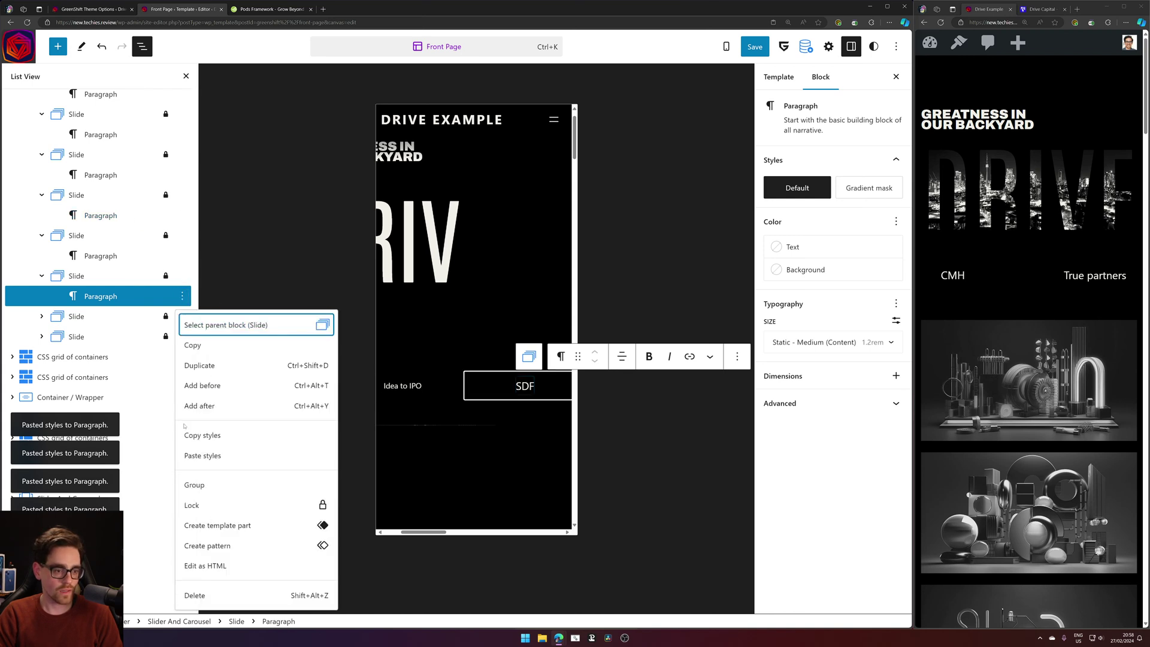
left_click(202, 455)
left_click(40, 316)
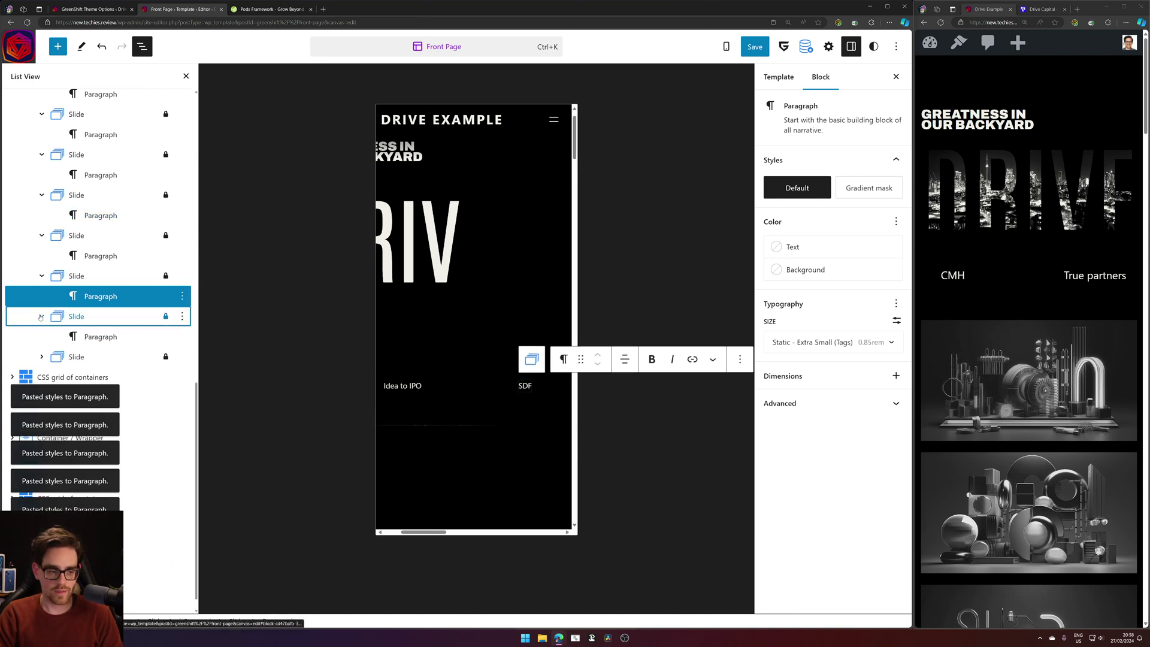
left_click(182, 336)
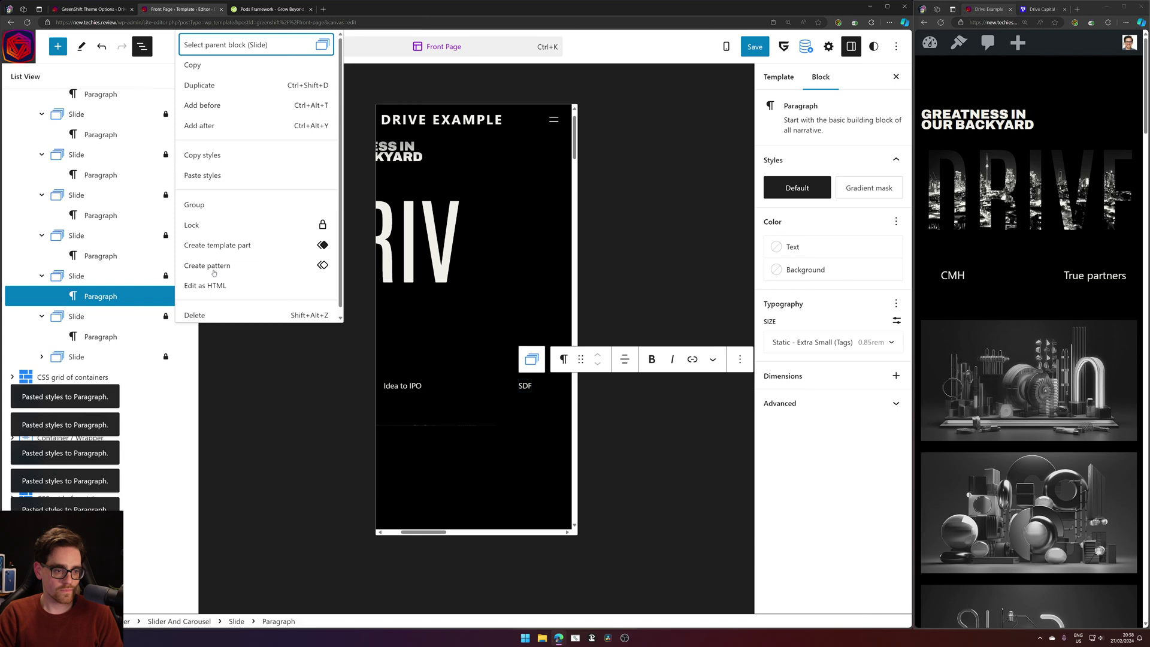
left_click(212, 179)
scroll(59, 336, "down", 1)
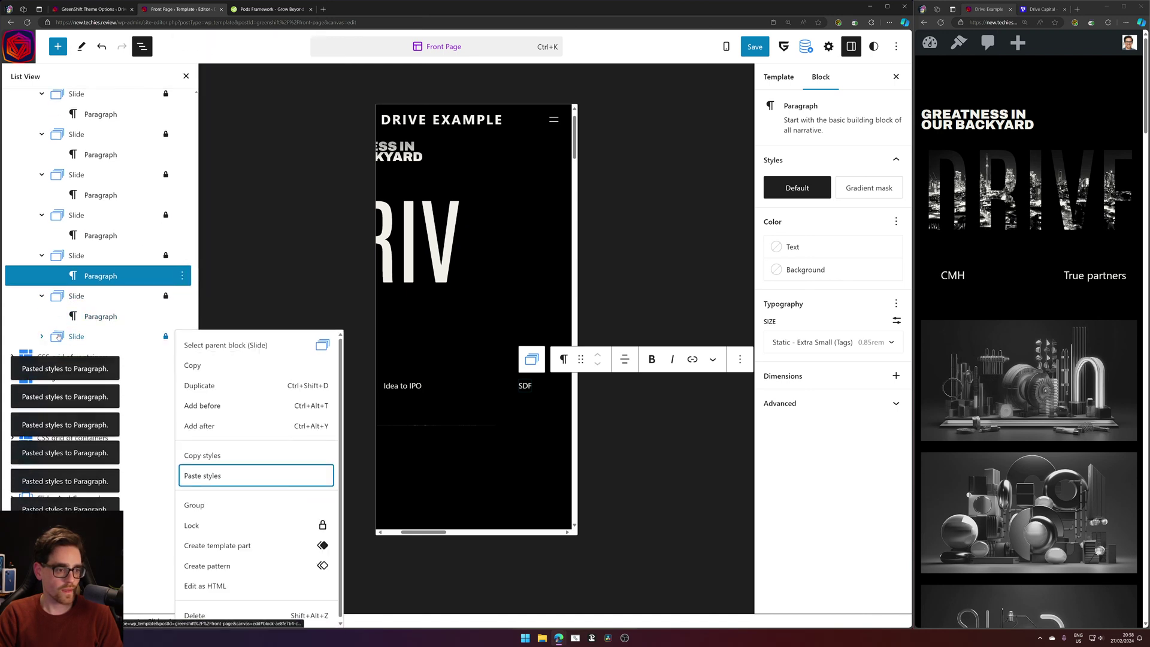
left_click(41, 336)
left_click(182, 356)
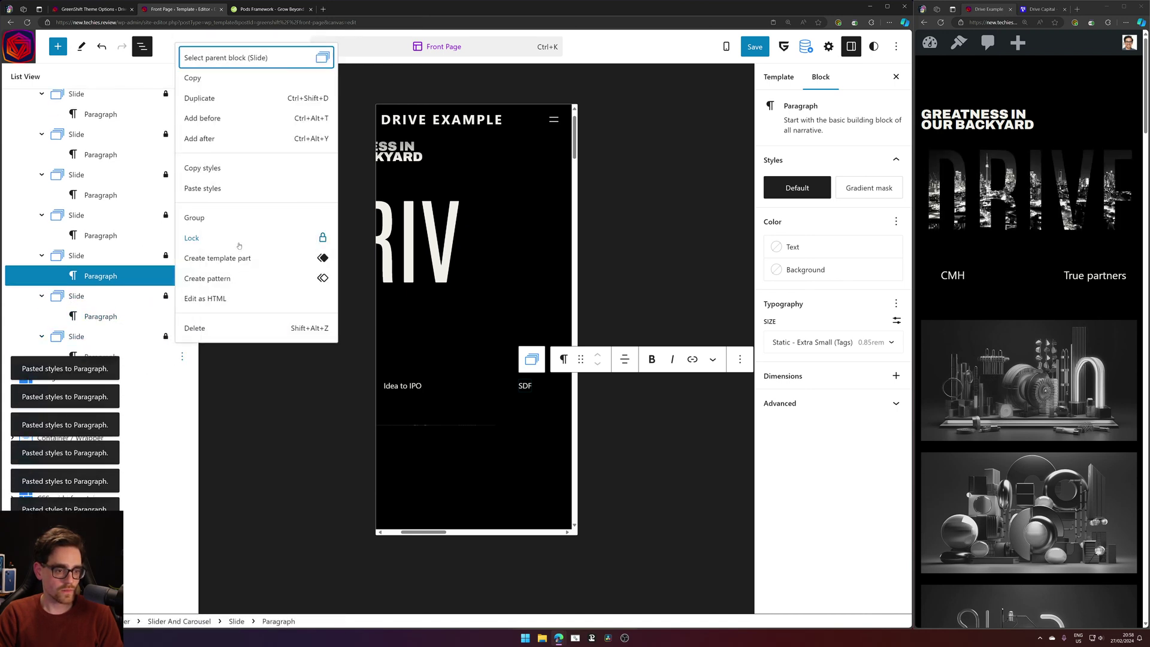
left_click(223, 192)
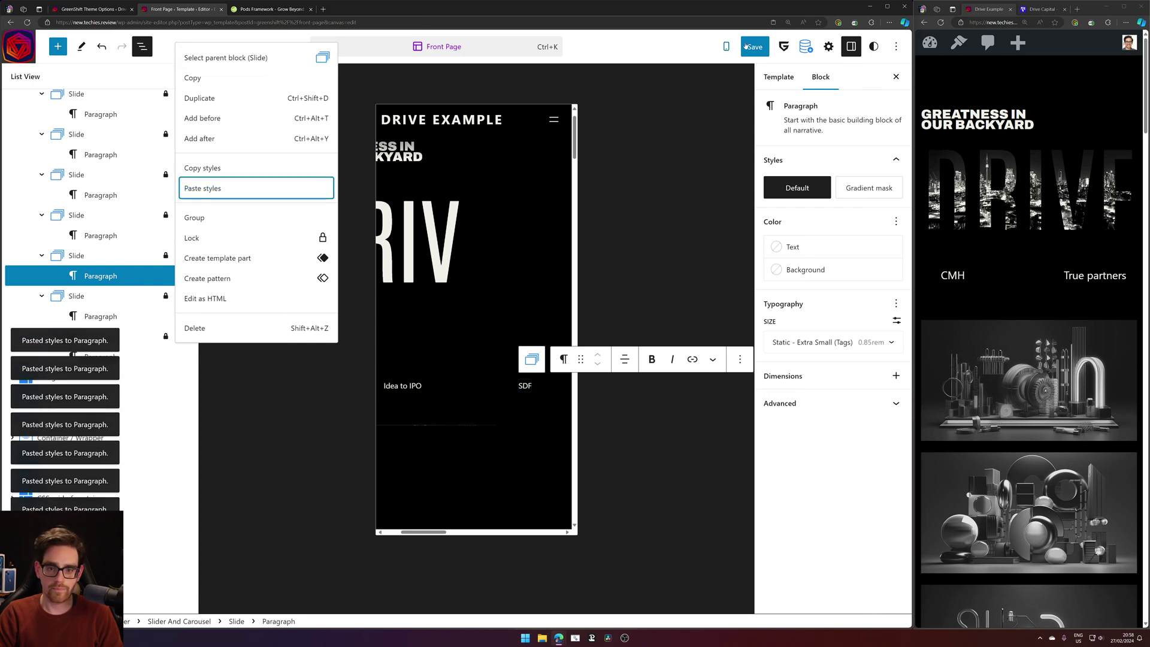
scroll(70, 200, "up", 4)
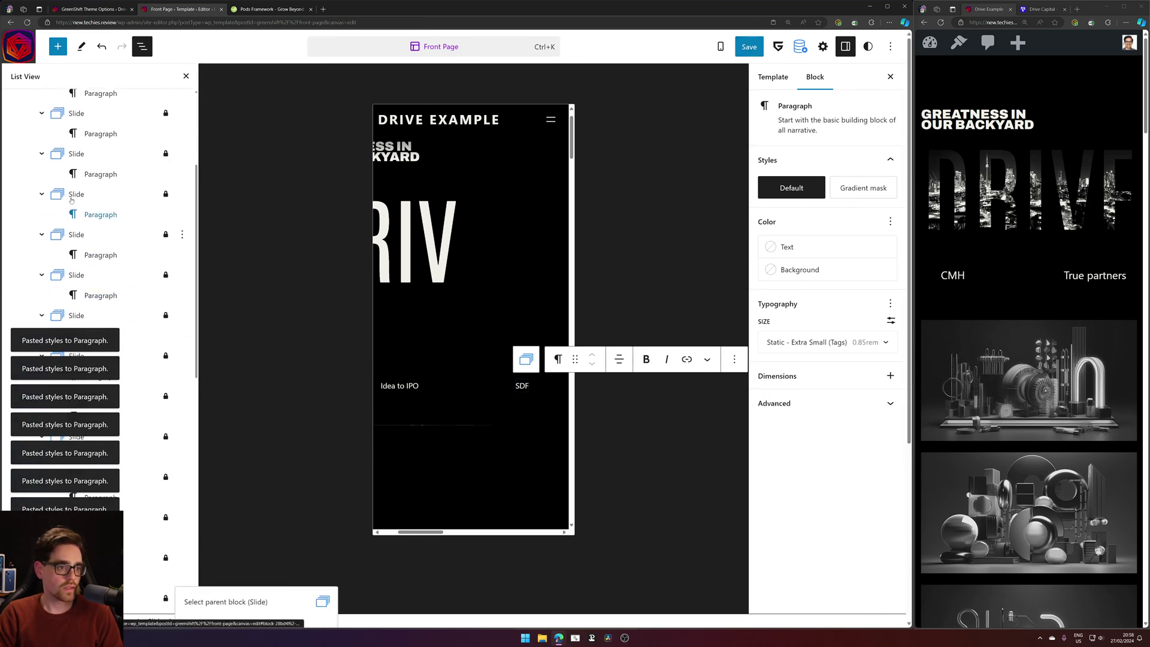
scroll(70, 200, "up", 5)
left_click(81, 185)
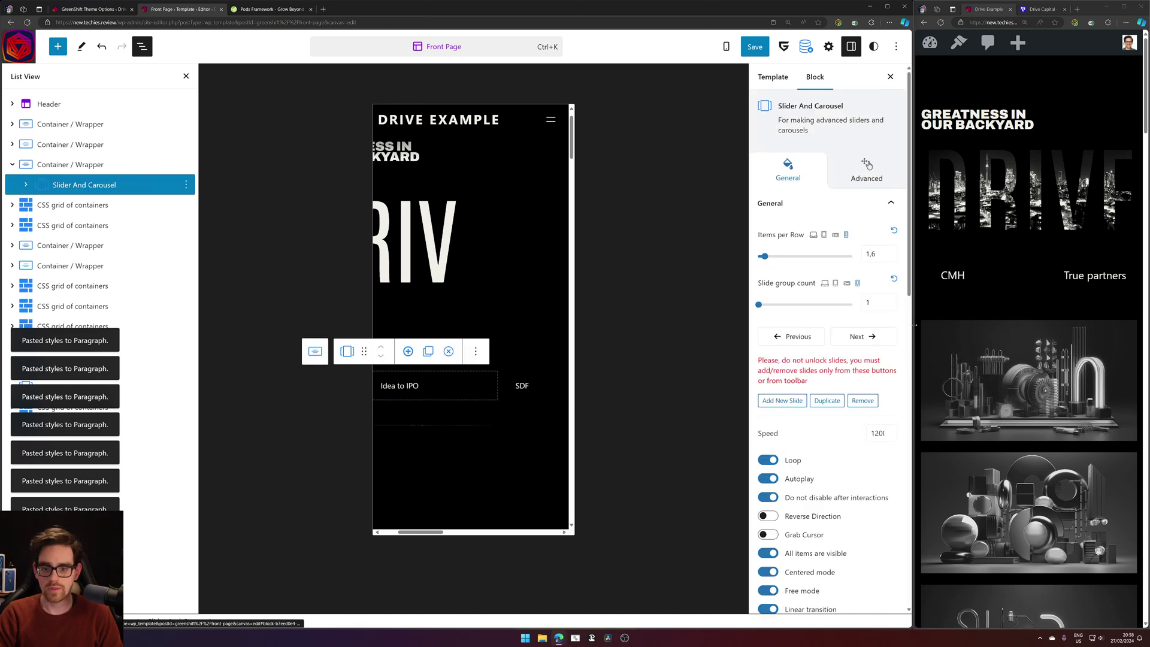
Set the carousel's Items per Row to 2.2, save, and reload the live preview.
left_click_drag(768, 260, 773, 259)
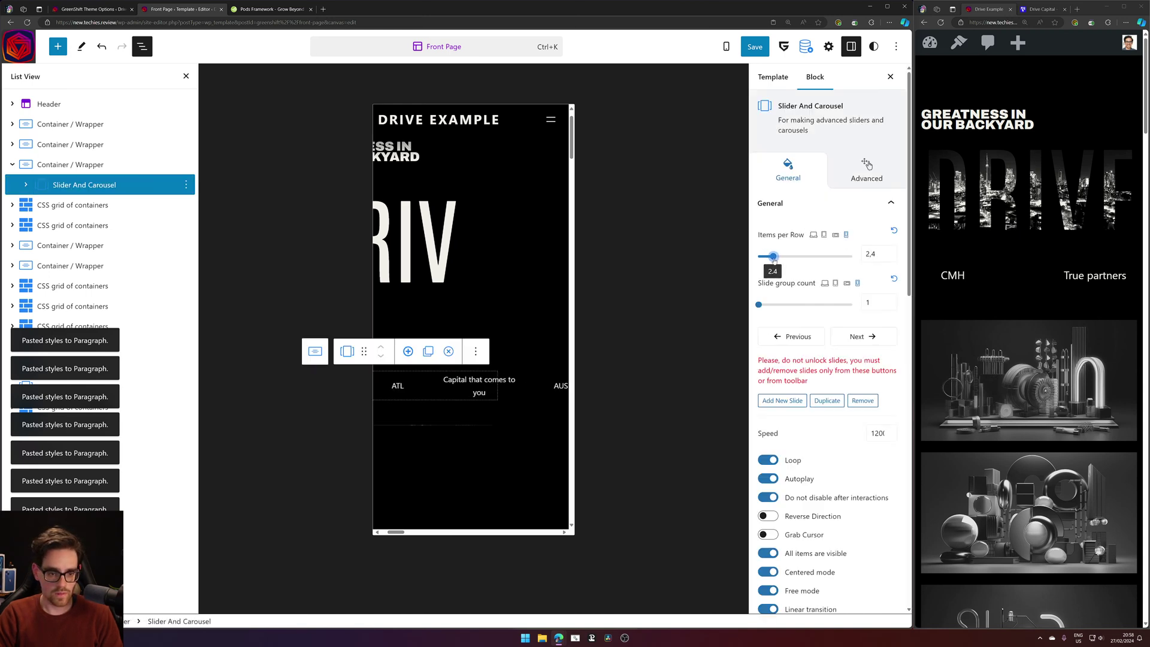
left_click(755, 46)
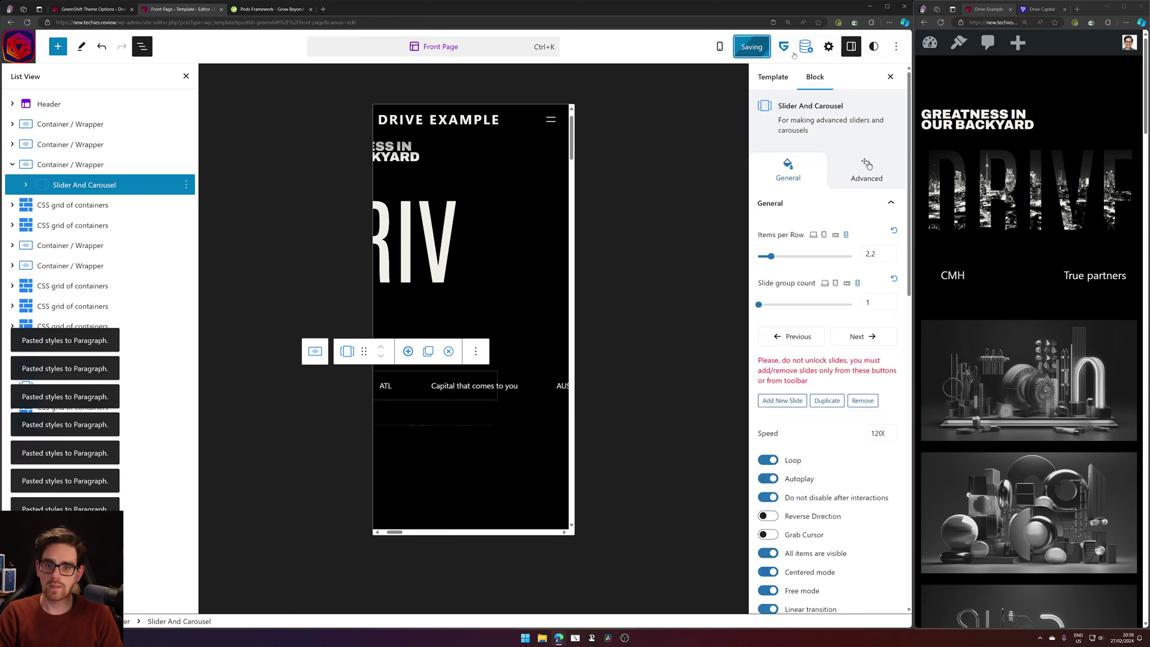
left_click(941, 23)
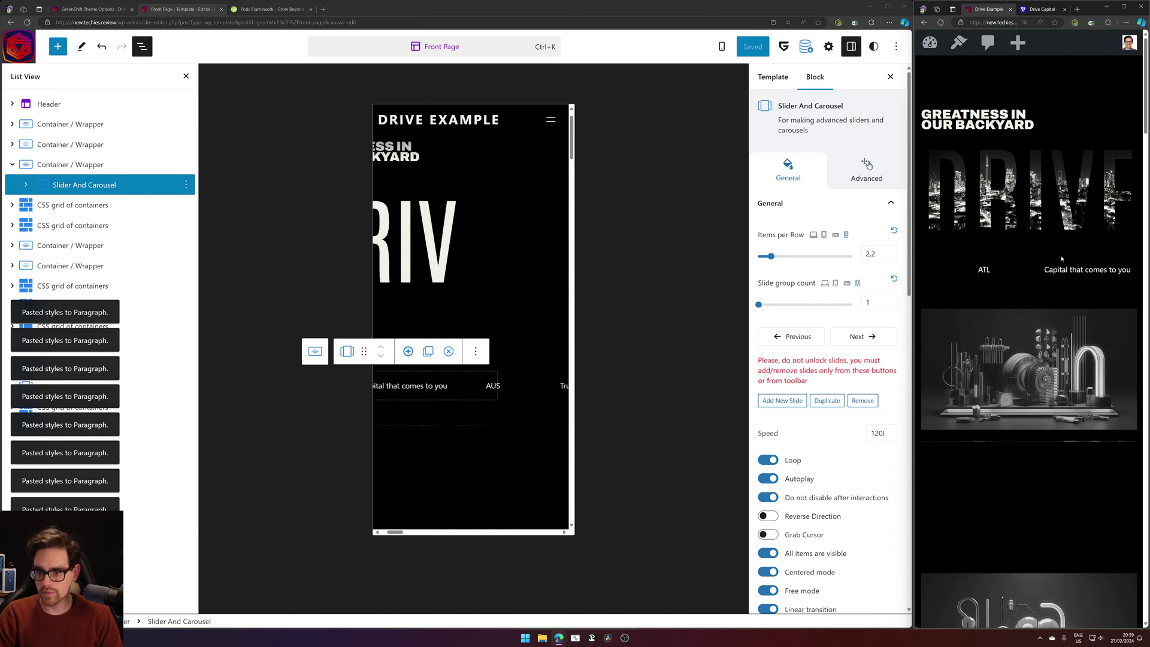
left_click(36, 164)
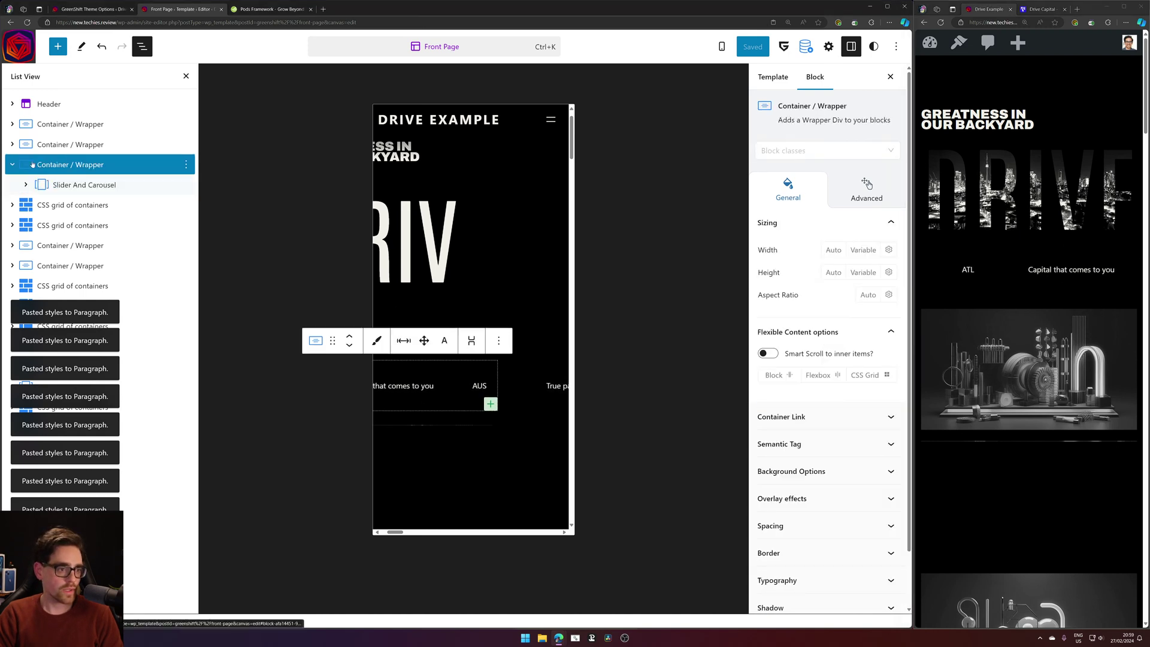
left_click(15, 164)
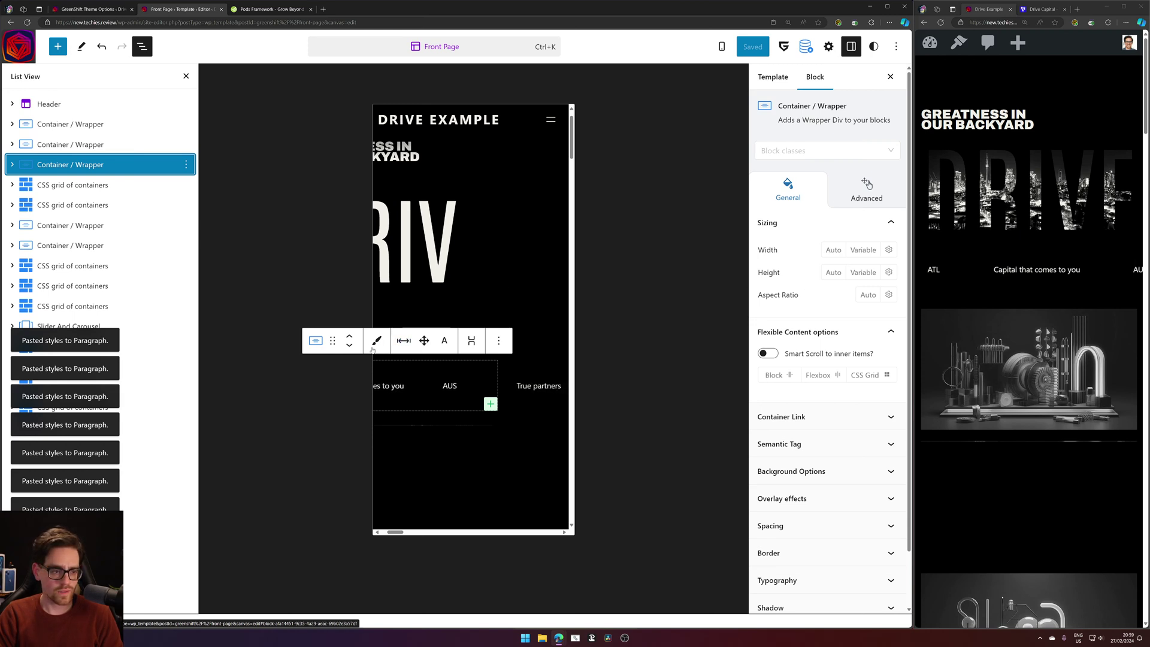
left_click(12, 165)
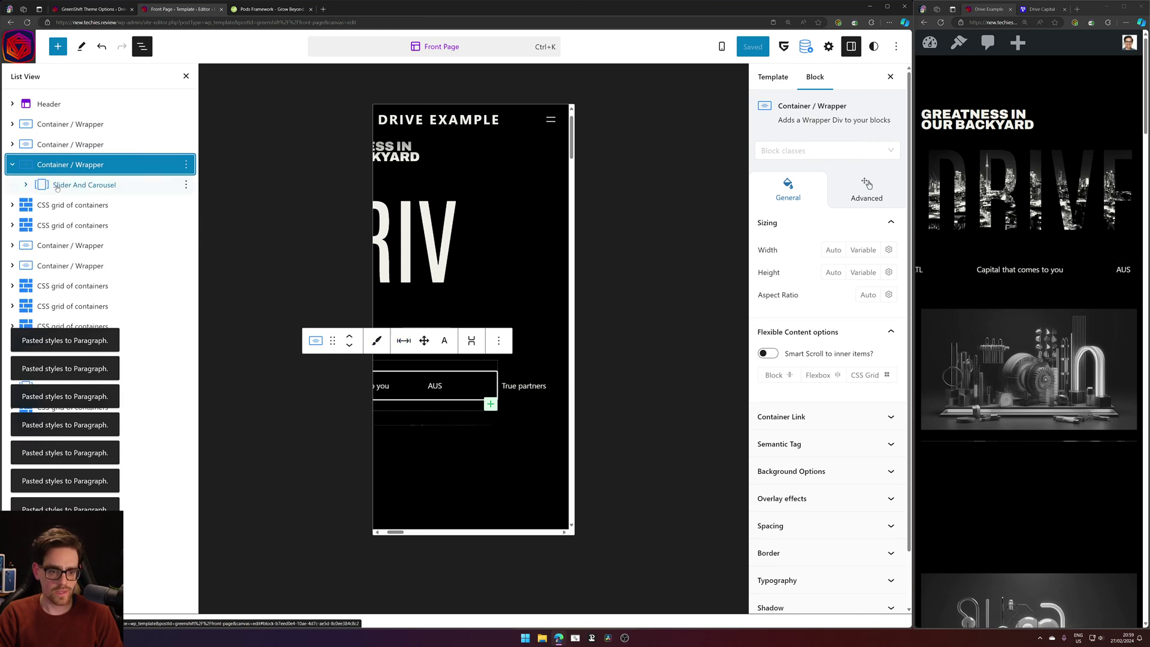
left_click(57, 187)
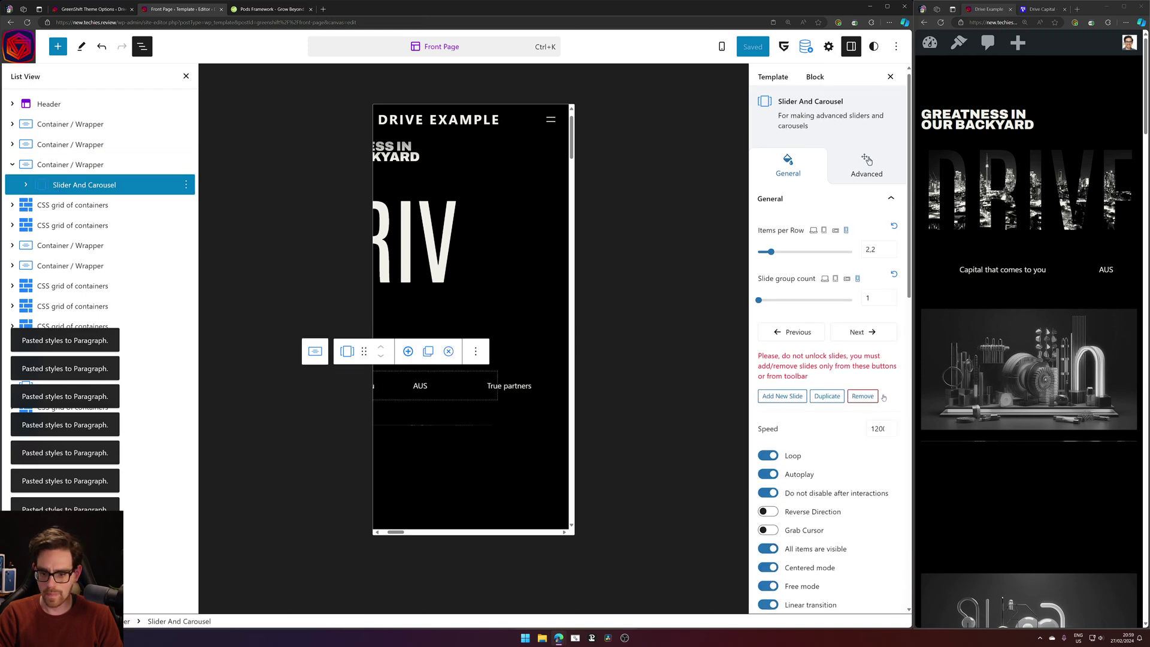
Set the slider's Margin Top and Margin Bottom to 0 under Slider Spacing.
scroll(884, 404, "down", 5)
scroll(883, 404, "down", 1)
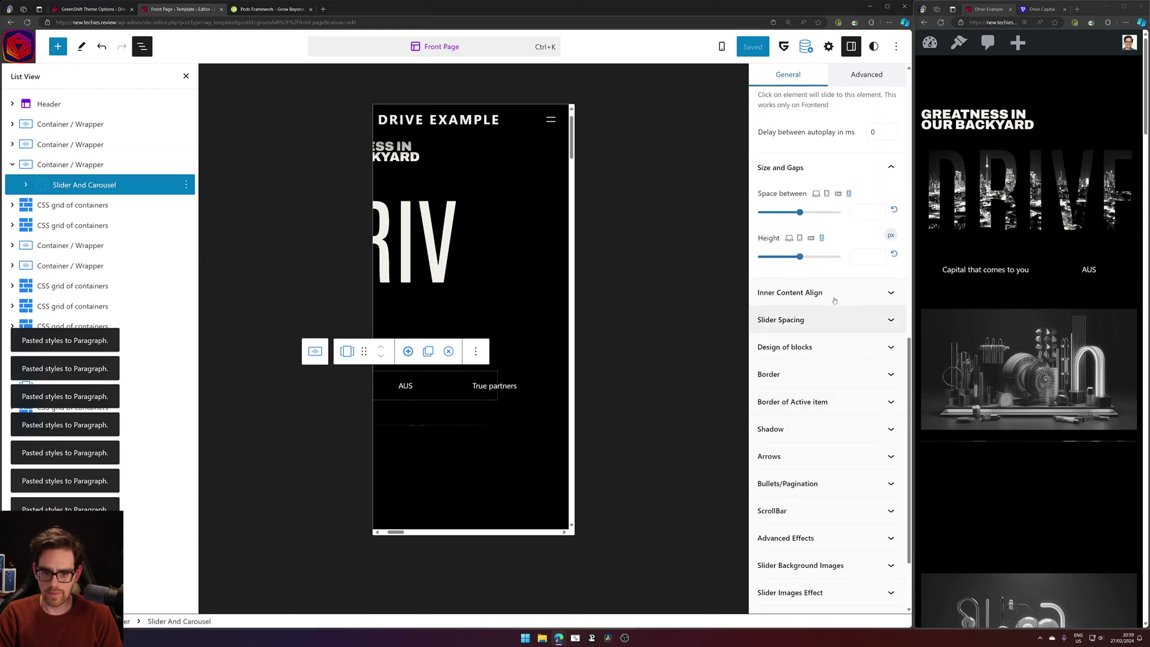
left_click(832, 321)
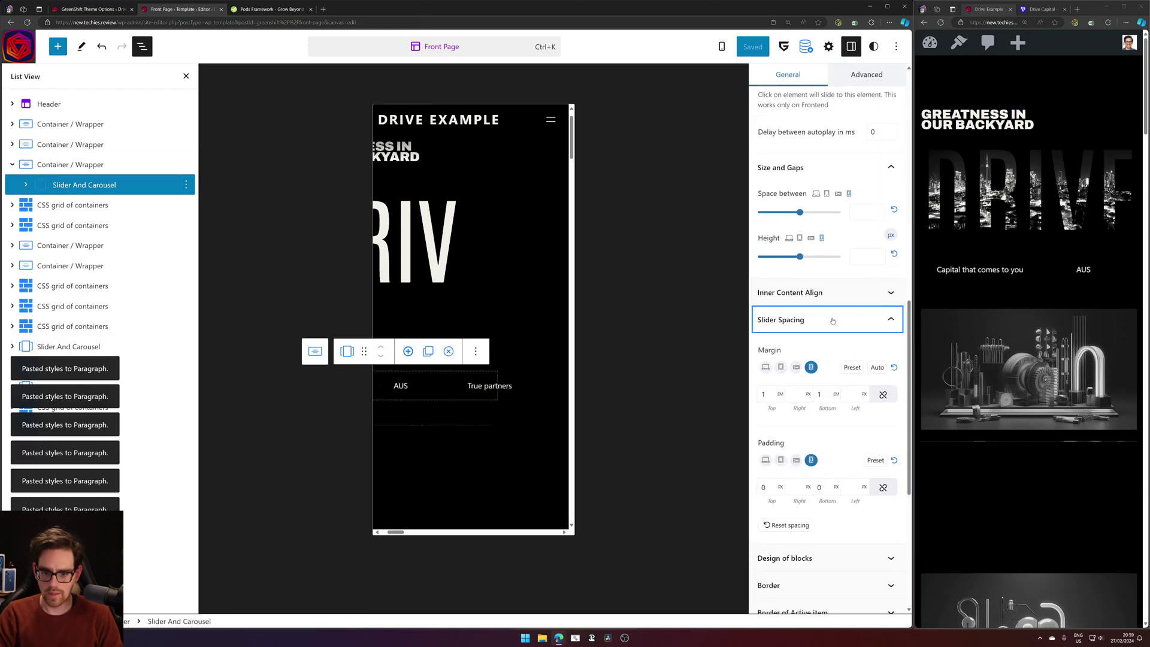
double_click(766, 395)
type("0")
key("Tab")
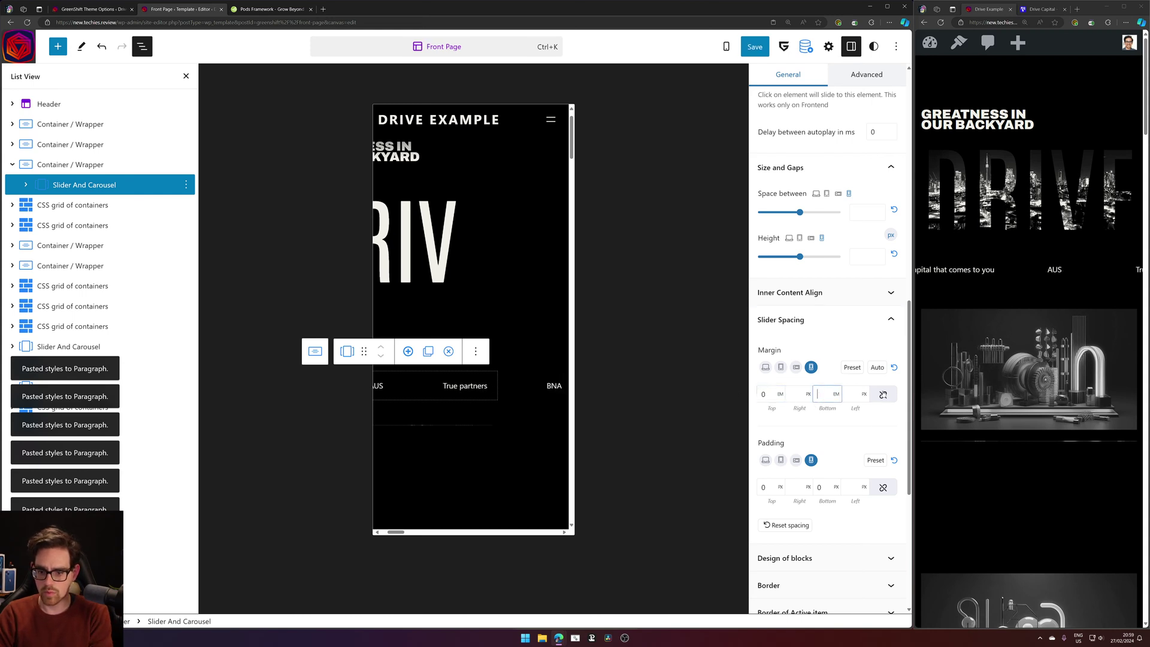
key("ctrl+z")
key("ctrl+a")
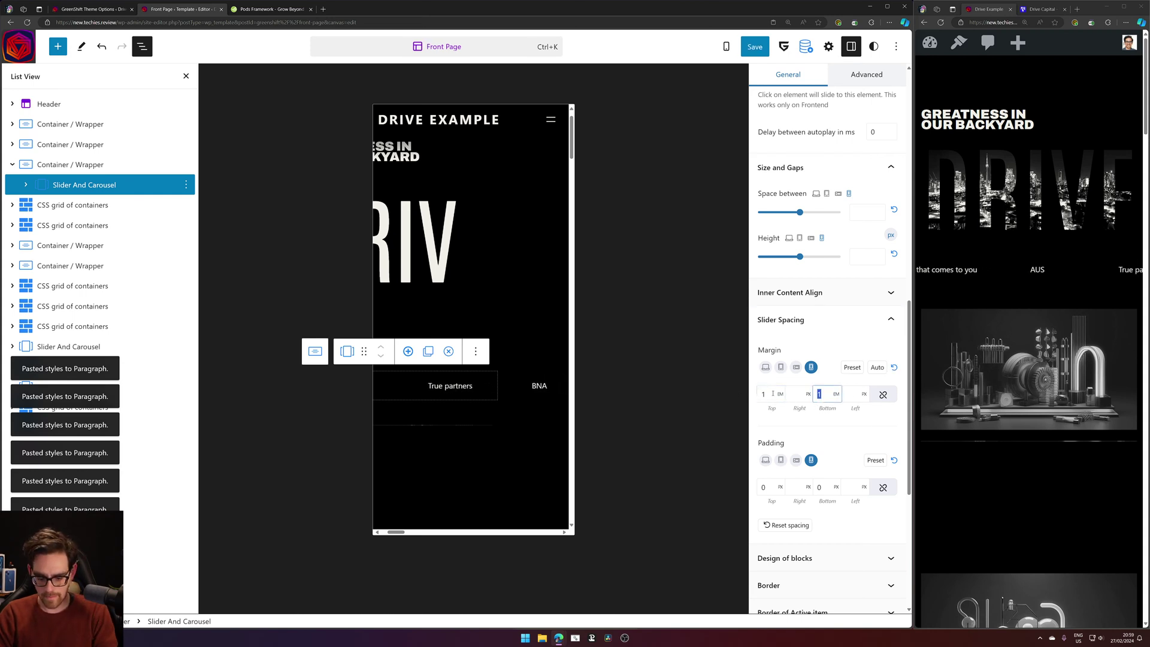
type("0")
double_click(763, 396)
type("0")
left_click(847, 429)
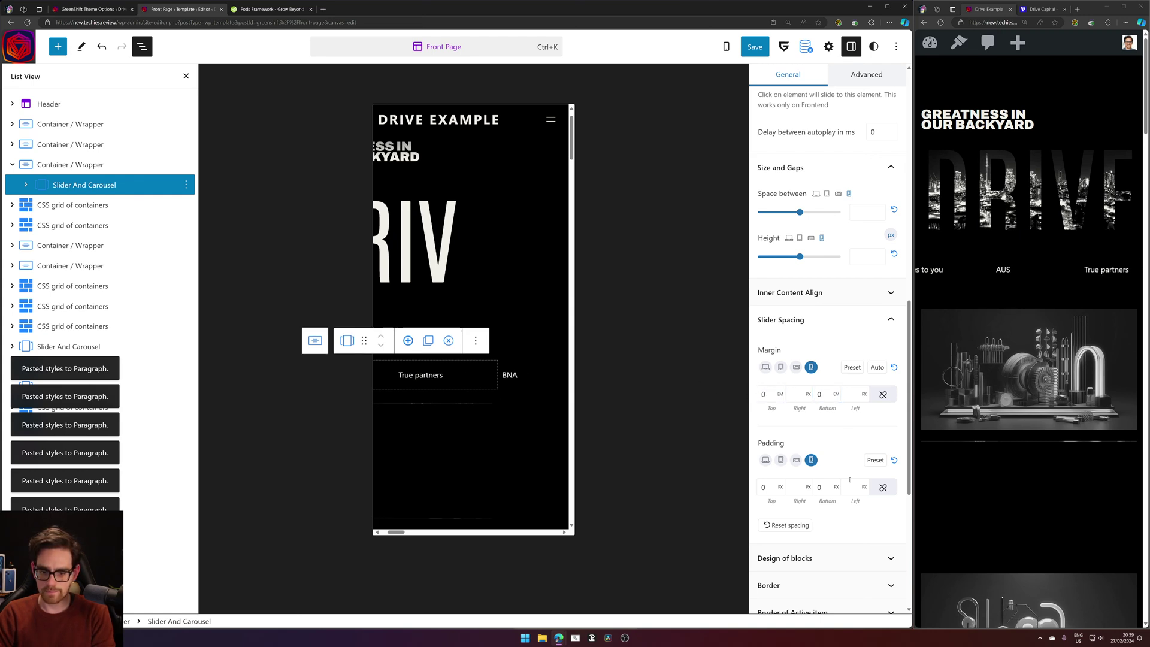
left_click(25, 185)
left_click(65, 205)
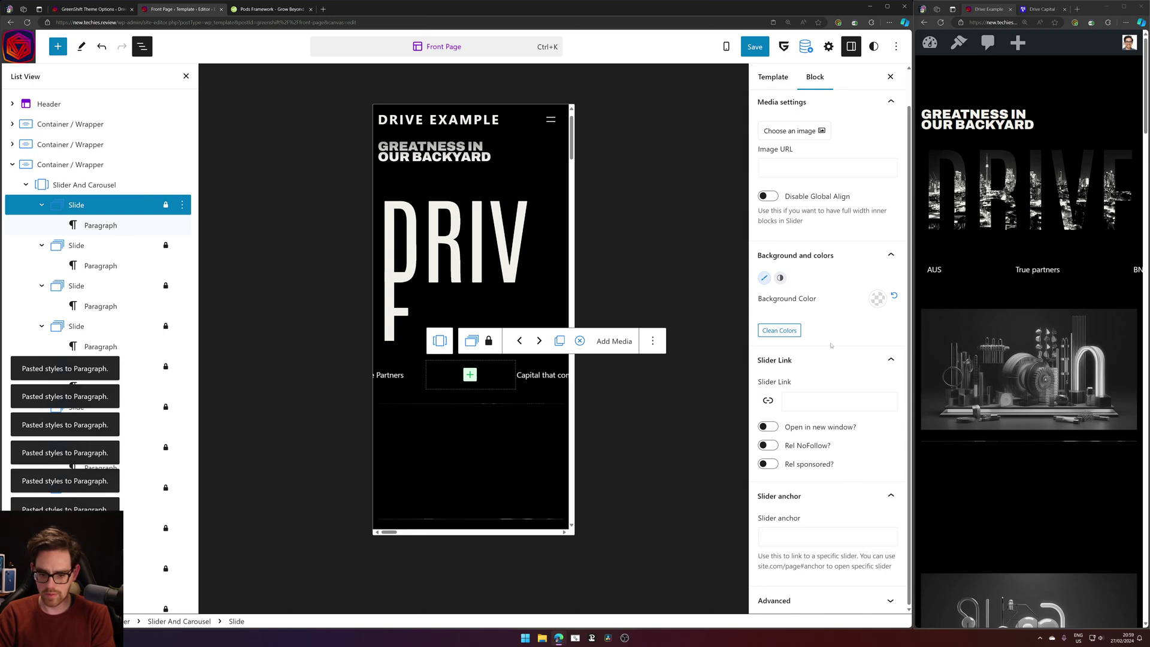
Give the first slide's ATL paragraph a line height of 1 instead of 1.5.
scroll(830, 345, "up", 2)
left_click(130, 226)
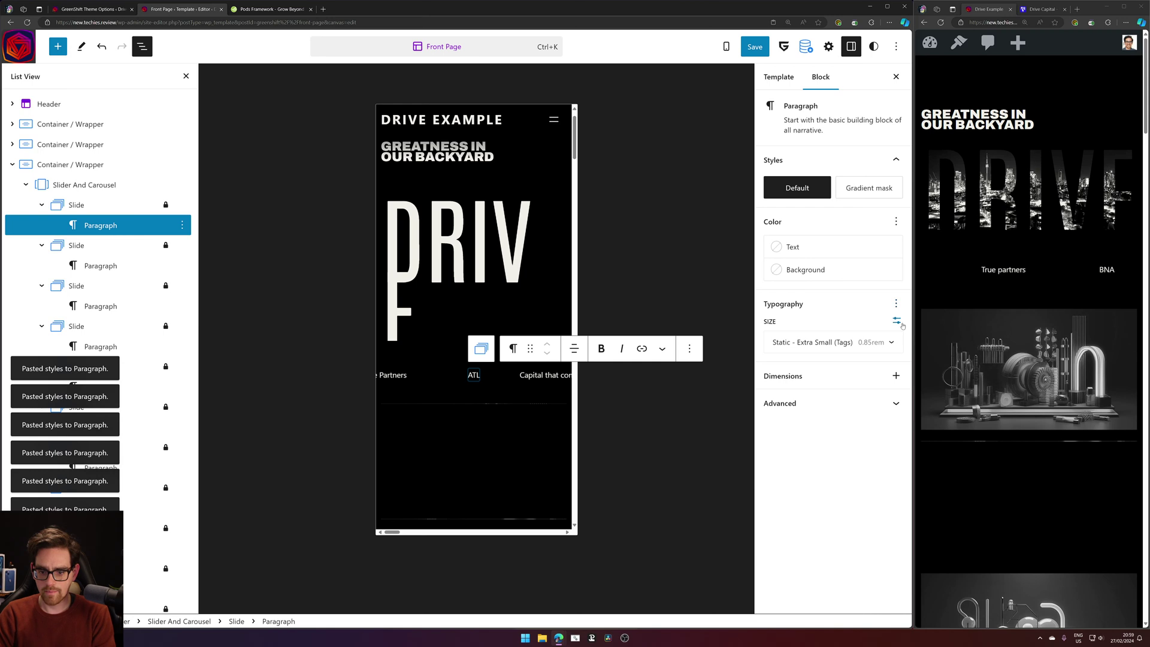
left_click(898, 304)
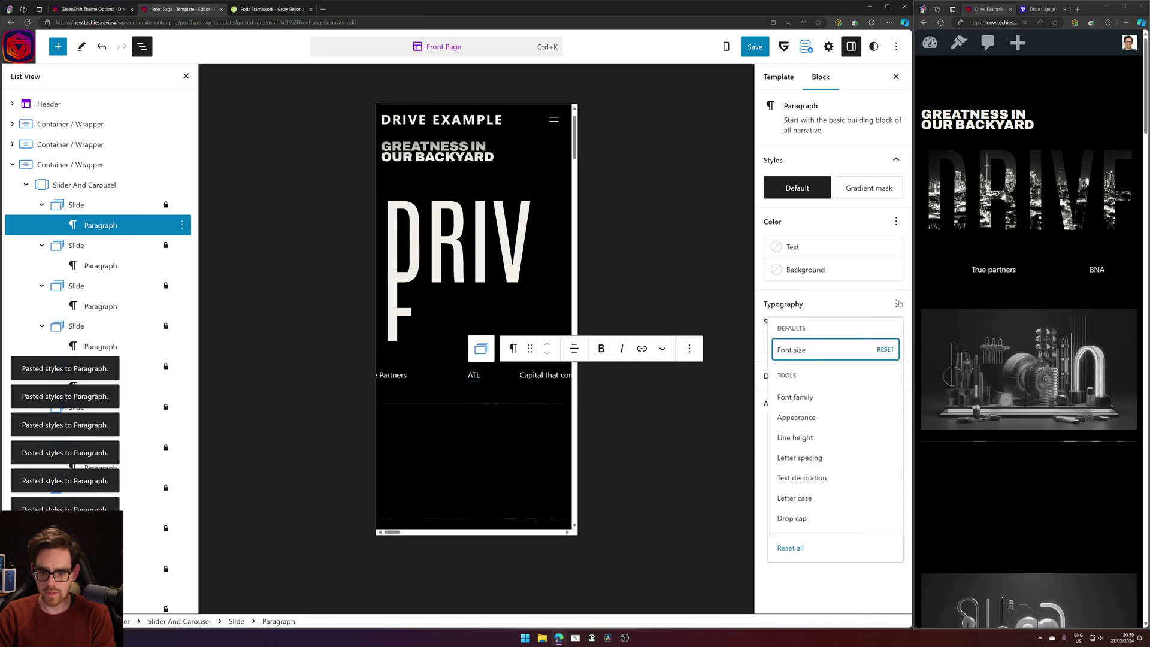
left_click(818, 437)
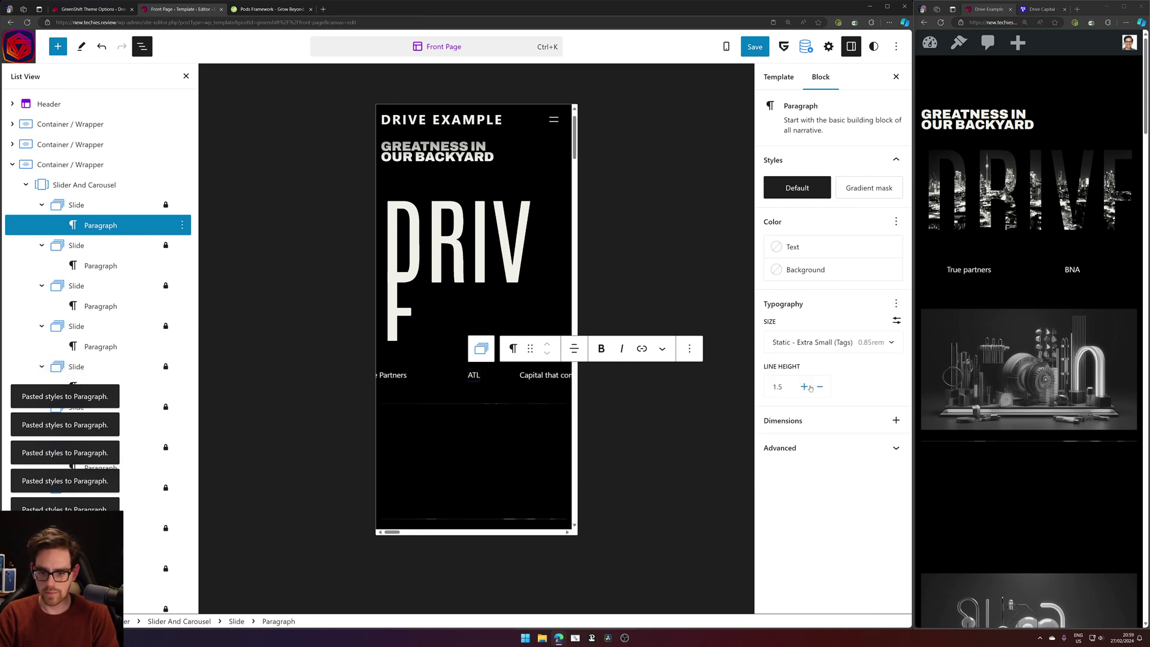
left_click(780, 387)
type("1")
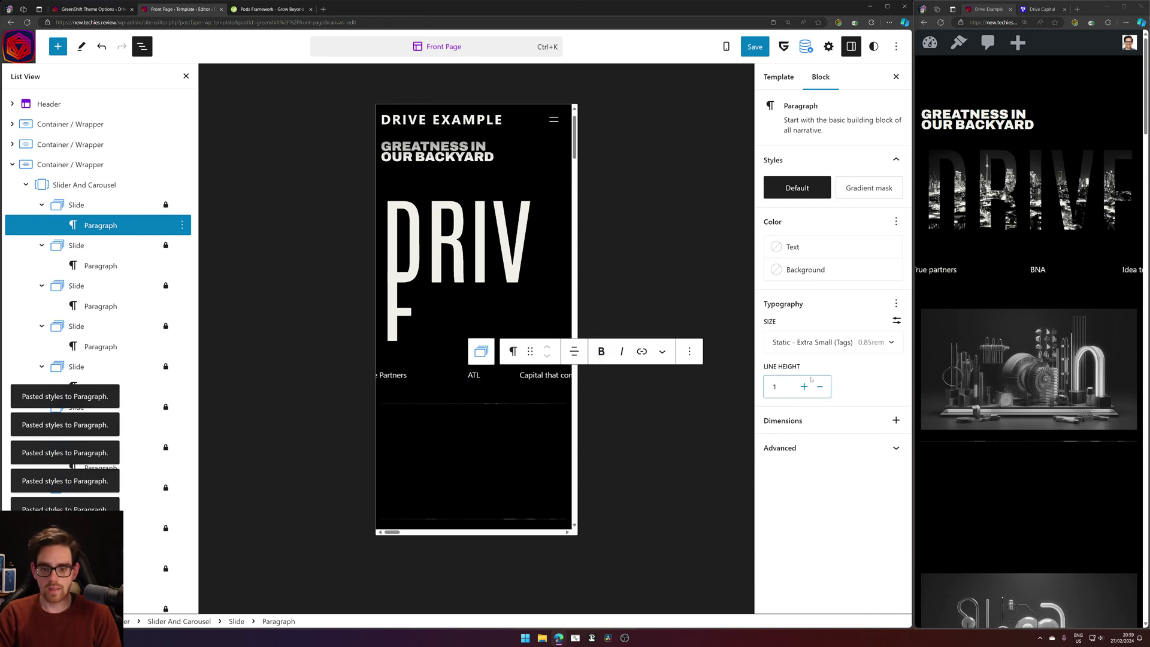
left_click(182, 226)
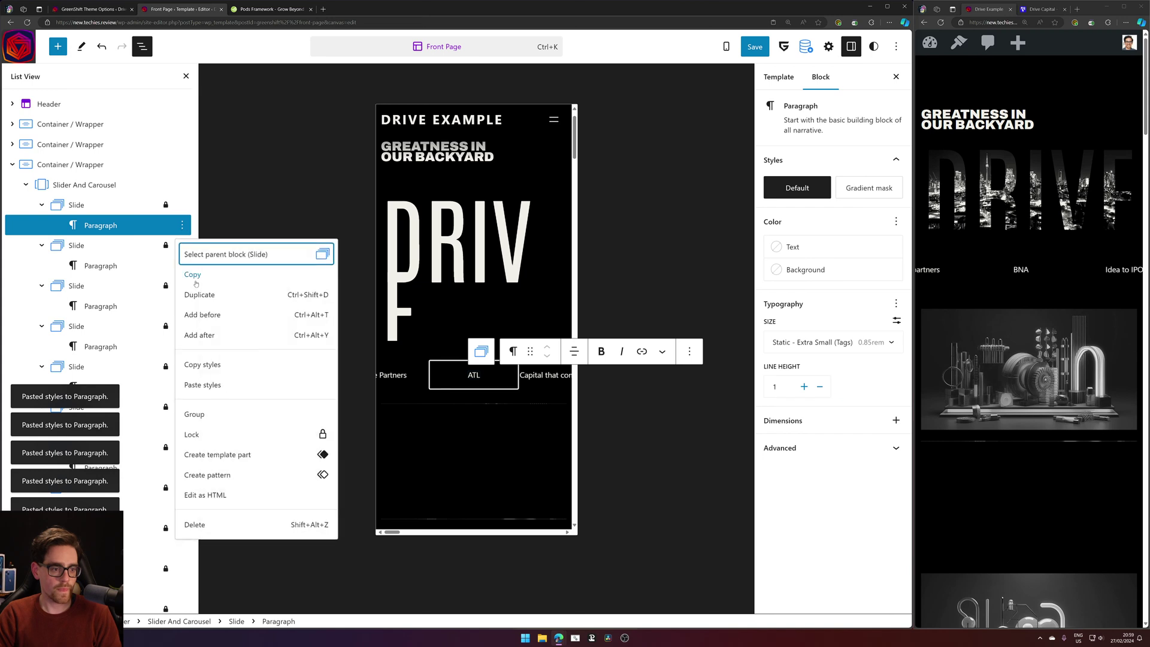
Copy the first paragraph's styles and paste them onto the next five slide paragraphs.
left_click(236, 368)
left_click(109, 267)
left_click(182, 266)
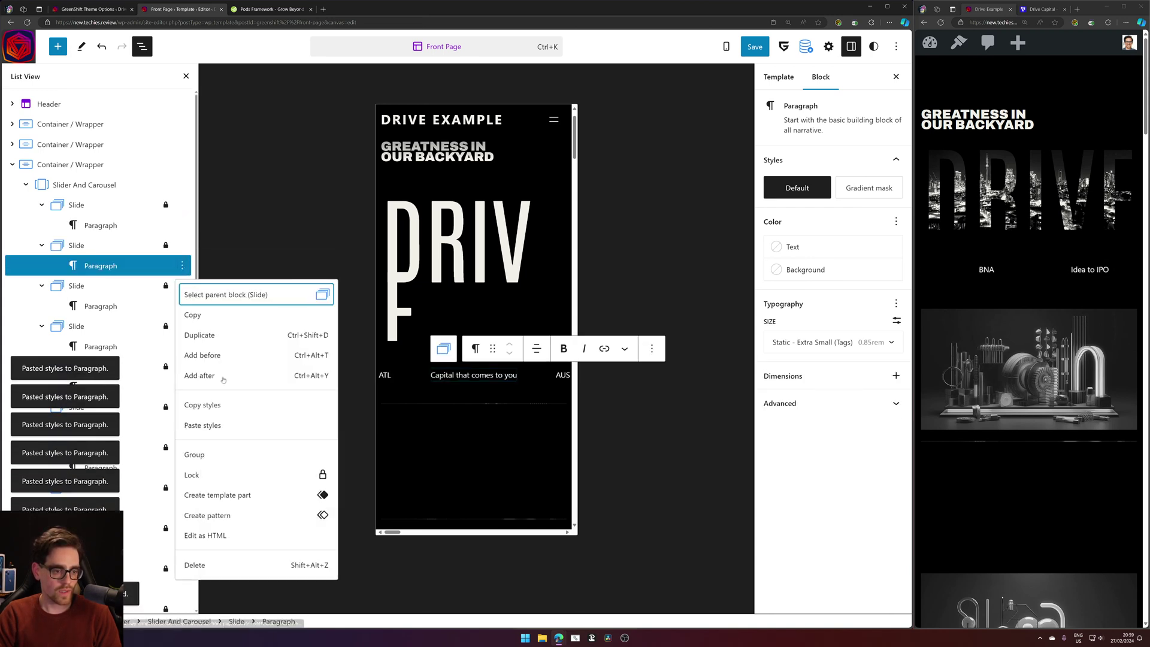
left_click(216, 425)
left_click(186, 306)
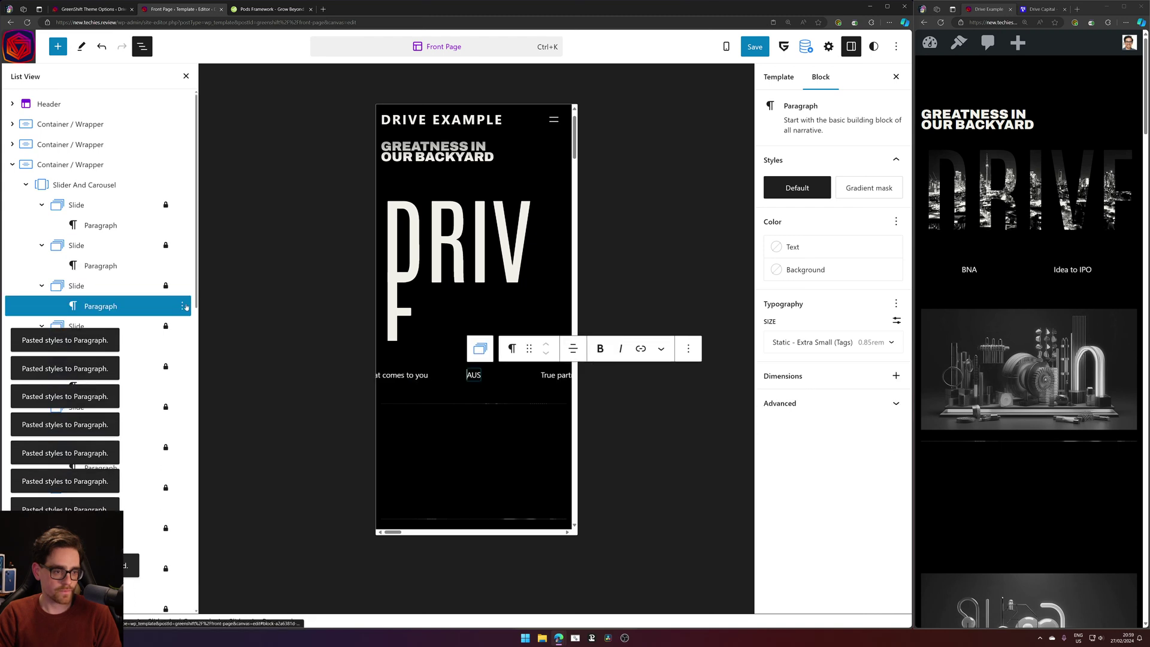
left_click(183, 306)
left_click(216, 465)
left_click(159, 341)
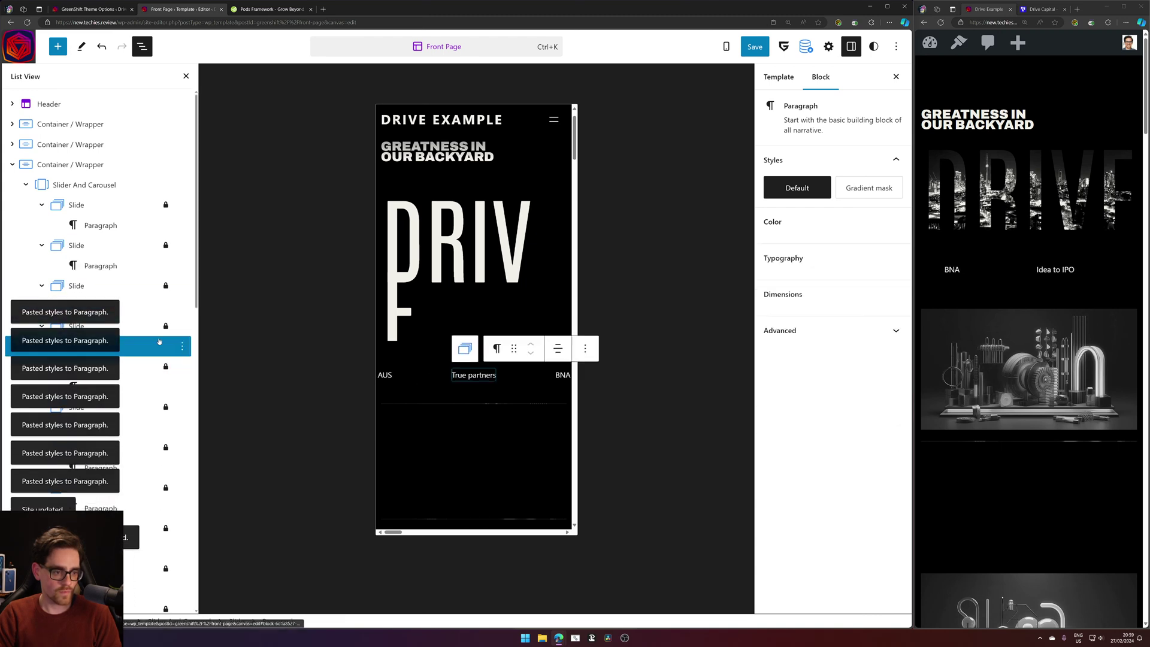
left_click(182, 346)
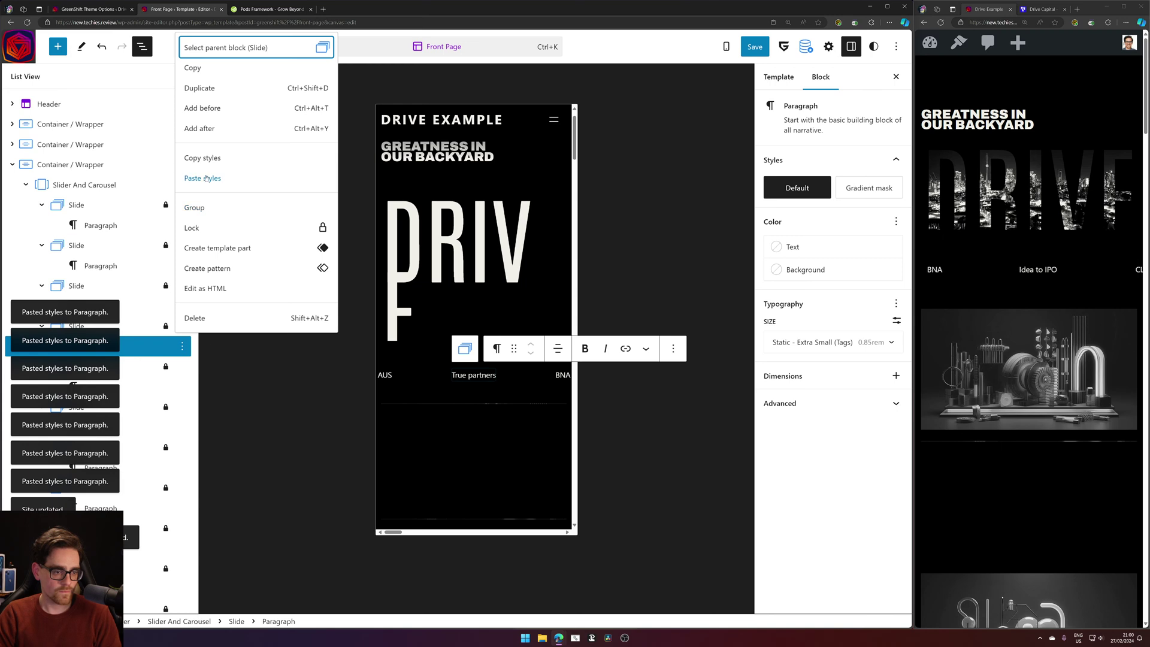
left_click(205, 178)
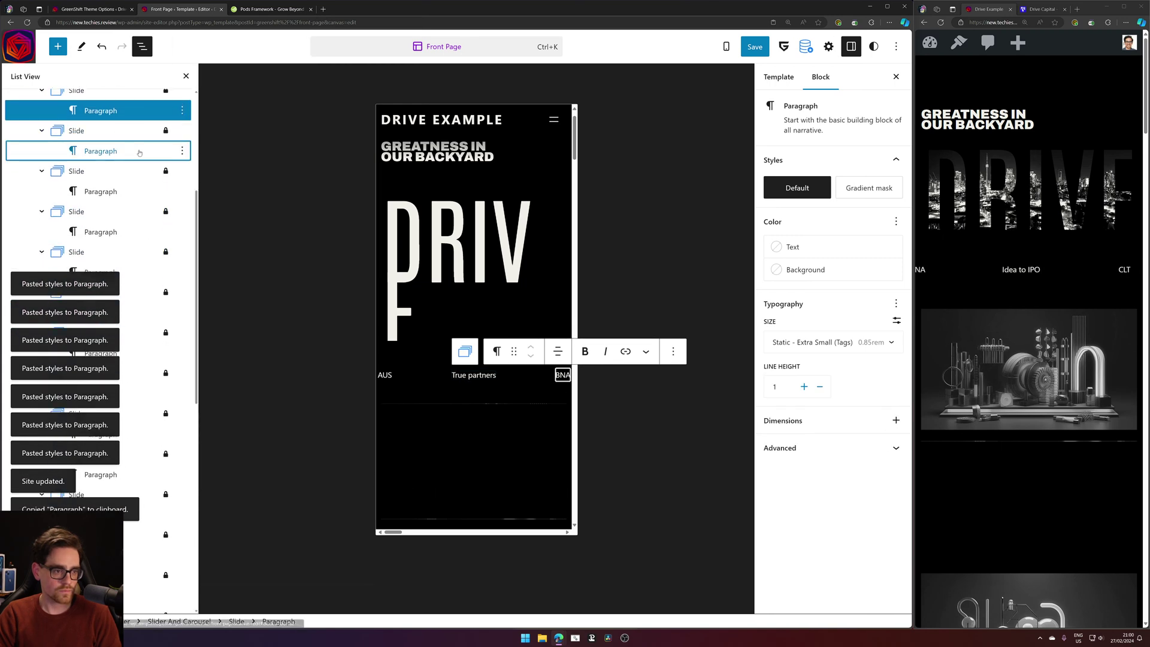
left_click(139, 152)
left_click(182, 151)
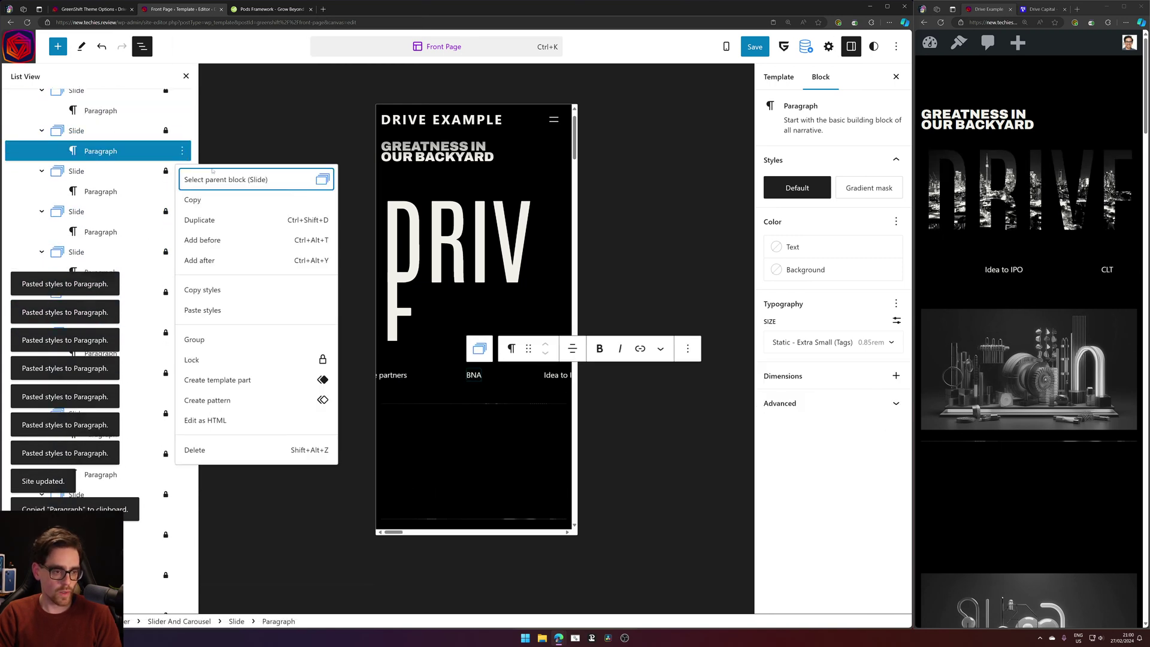
left_click(202, 310)
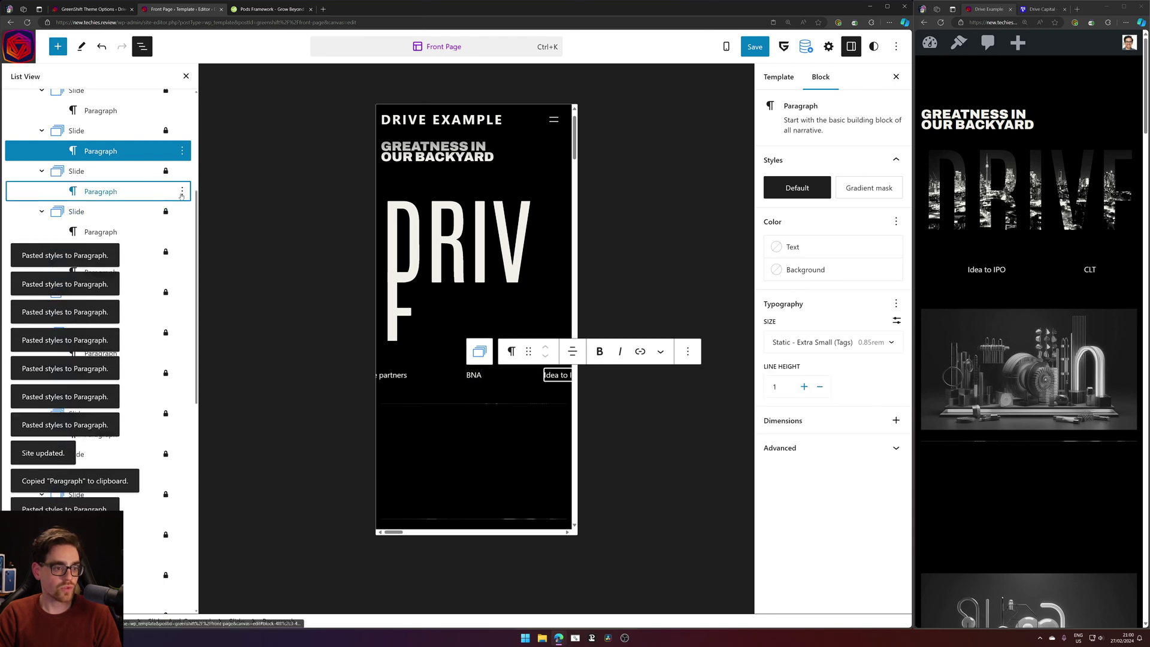
left_click(182, 192)
left_click(204, 351)
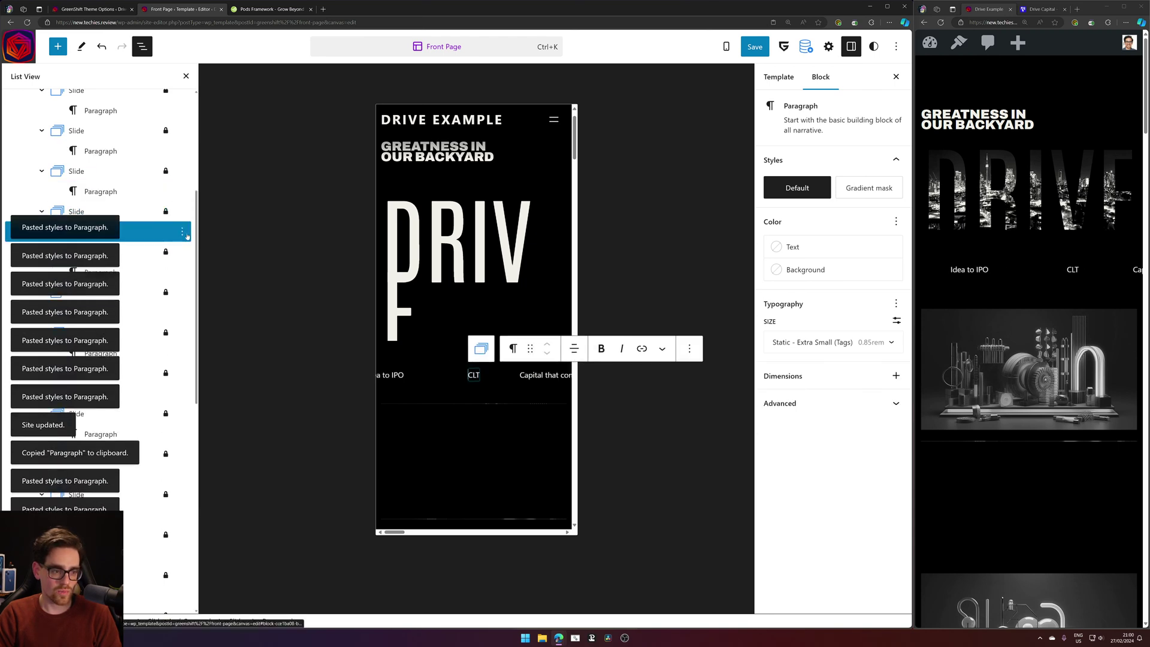
left_click(182, 231)
left_click(204, 391)
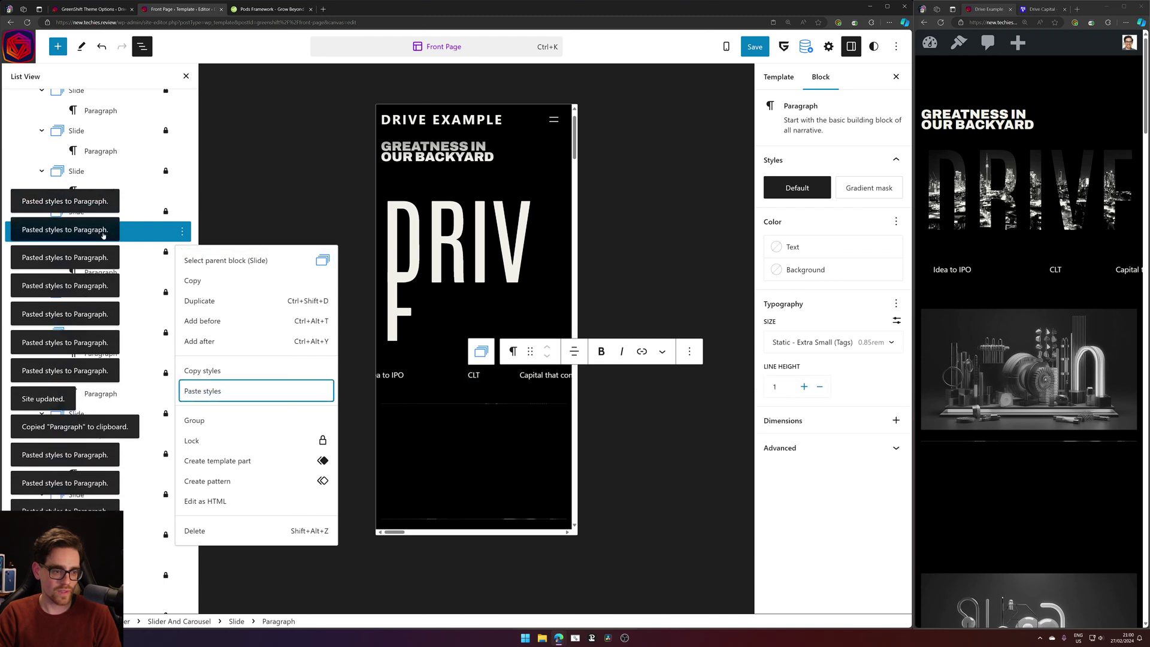
Paste the copied styles onto the following slide paragraphs down to the DEN paragraph.
key("Down")
key("Down")
left_click(182, 272)
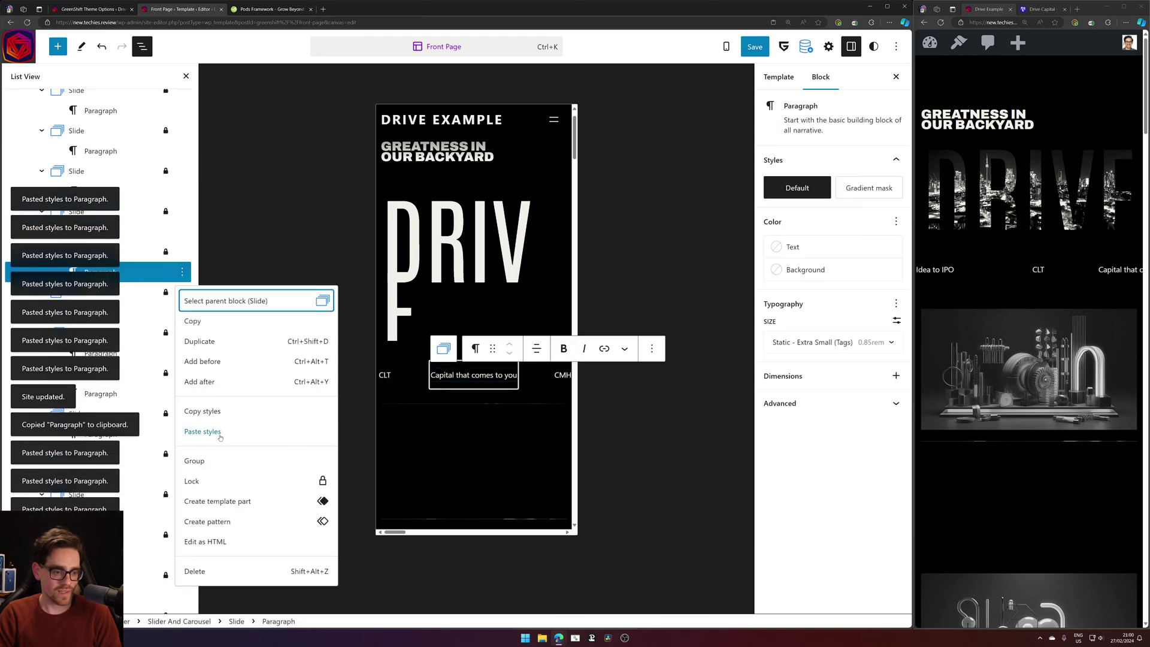
left_click(202, 431)
key("Down")
key("Down")
left_click(182, 312)
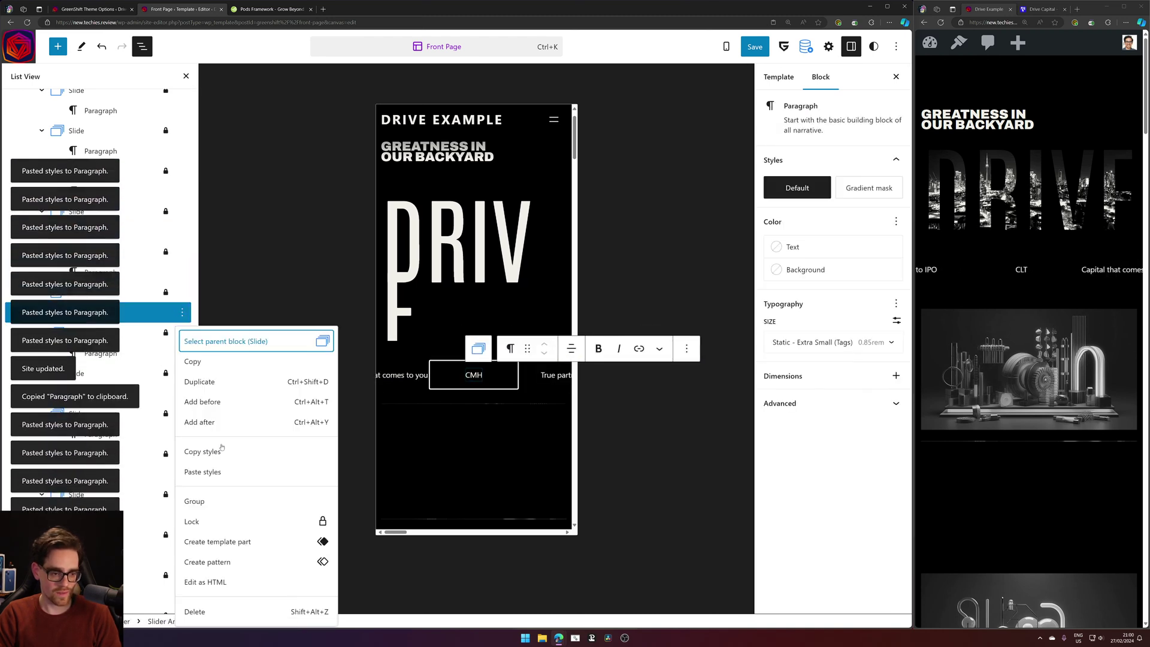
left_click(203, 471)
key("Down")
key("Down")
left_click(183, 354)
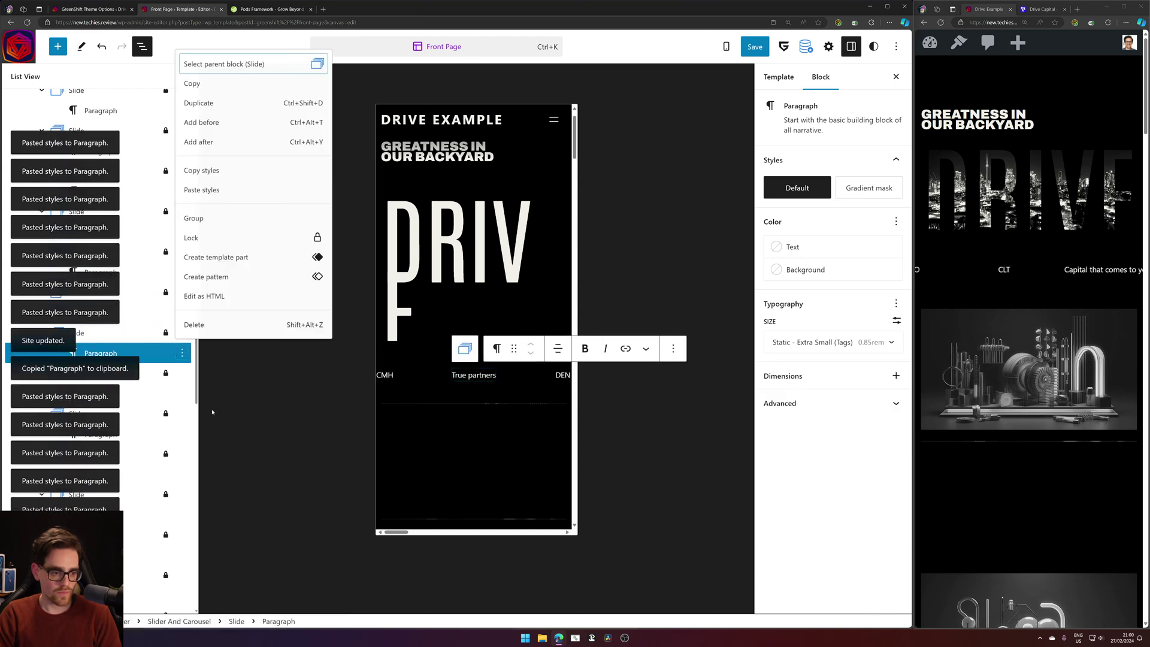
left_click(202, 185)
key("Down")
key("Down")
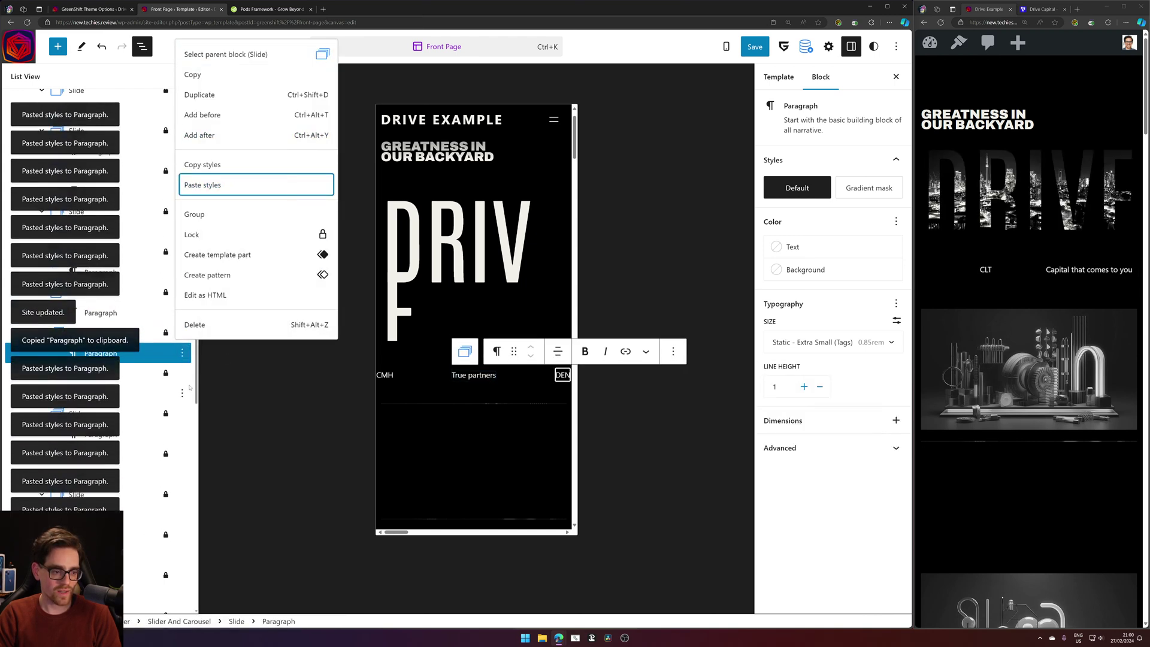
left_click(184, 393)
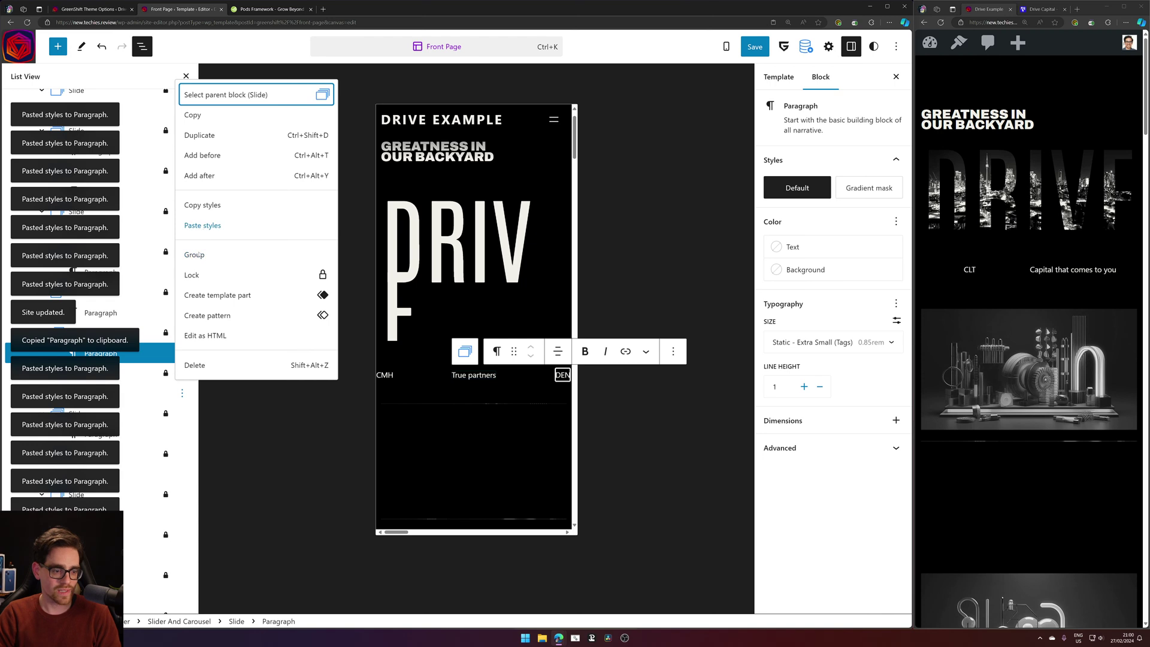
left_click(203, 226)
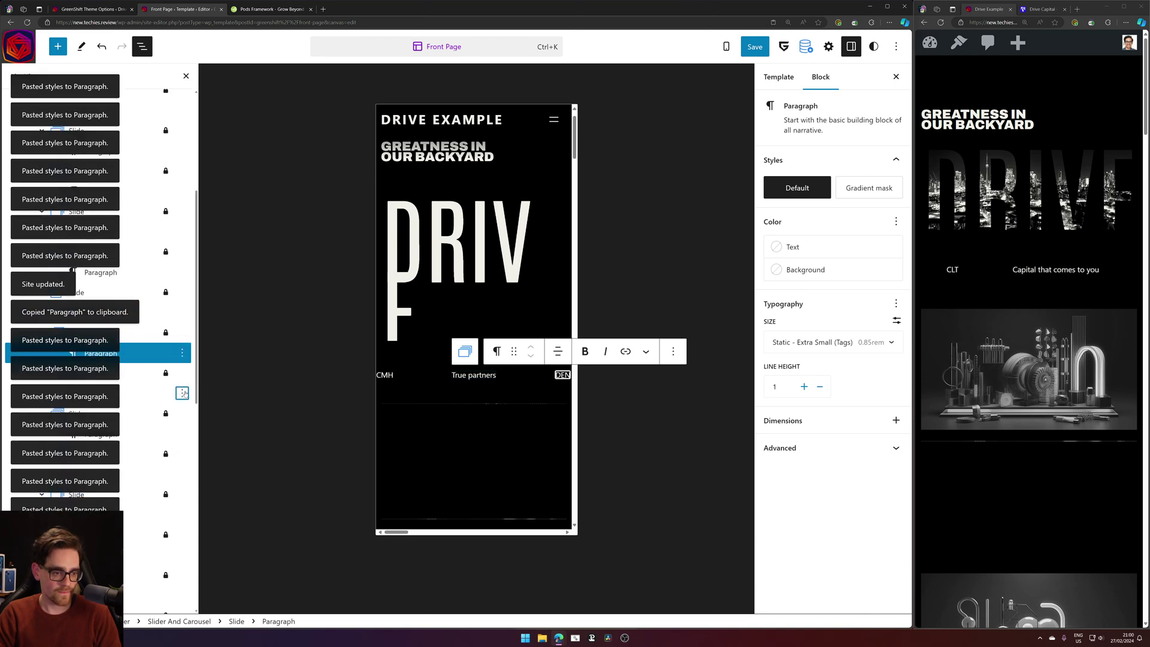
Paste the copied styles onto the paragraphs and slide block after DEN.
left_click(182, 394)
left_click(240, 223)
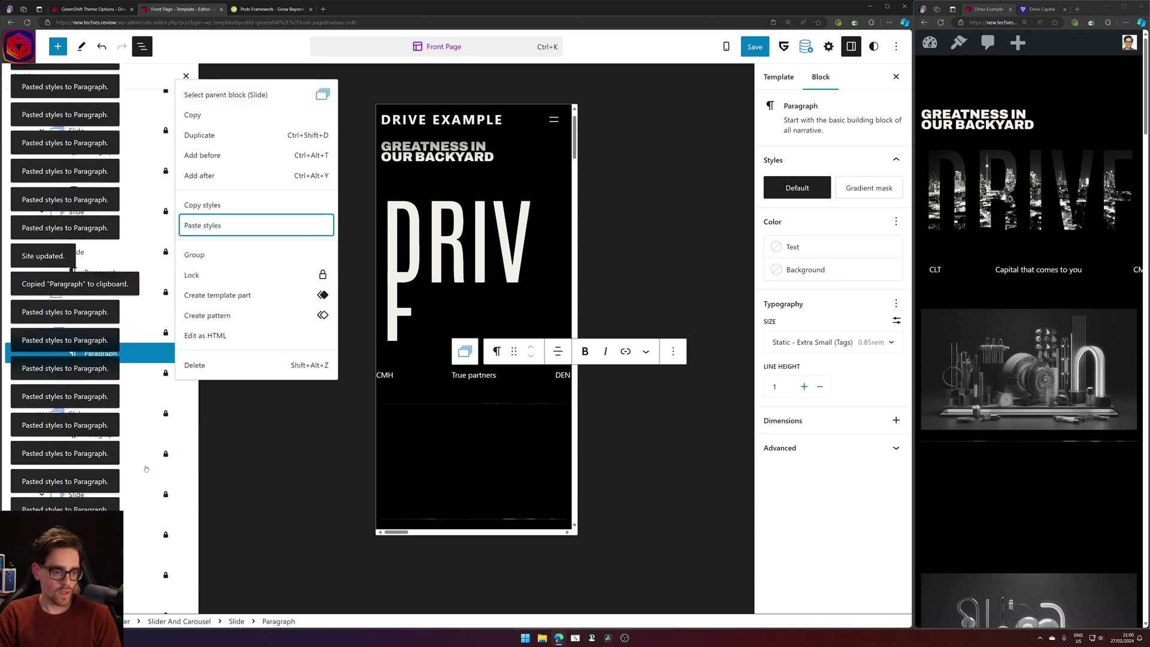
left_click(256, 264)
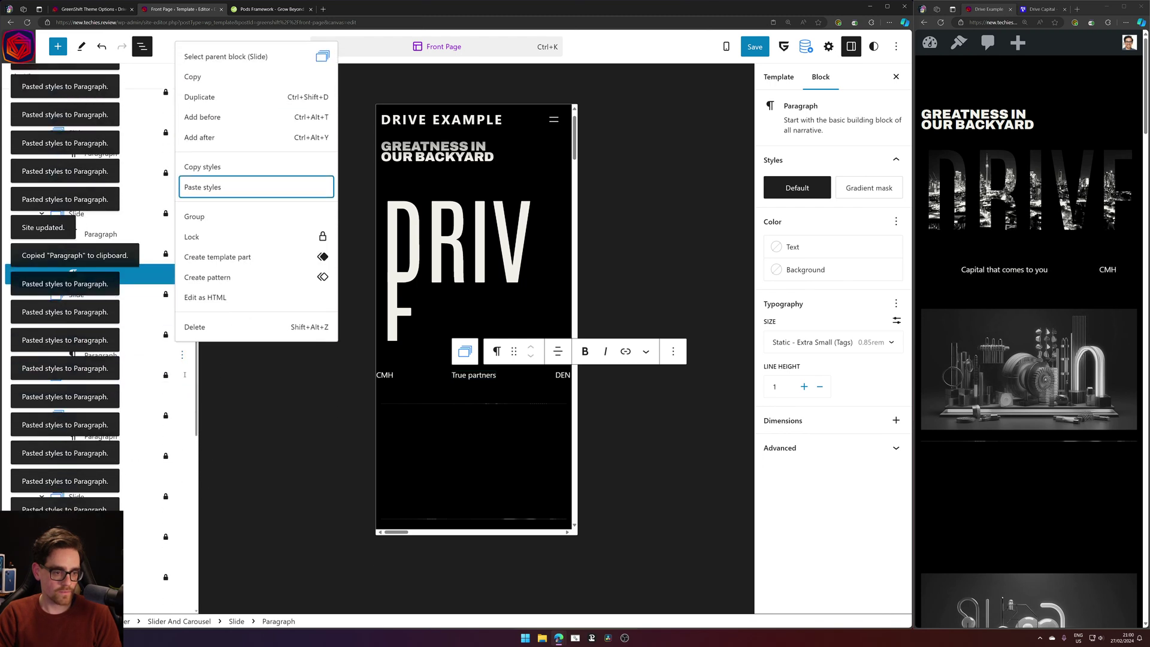
left_click(182, 374)
left_click(182, 374)
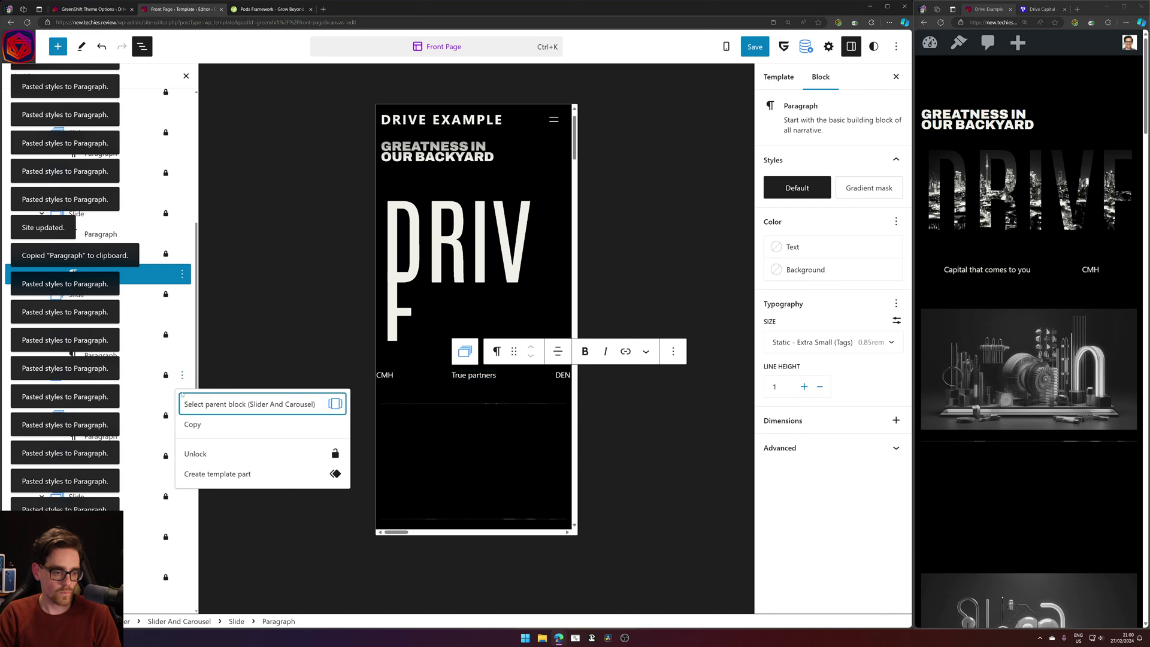
left_click(182, 394)
left_click(182, 395)
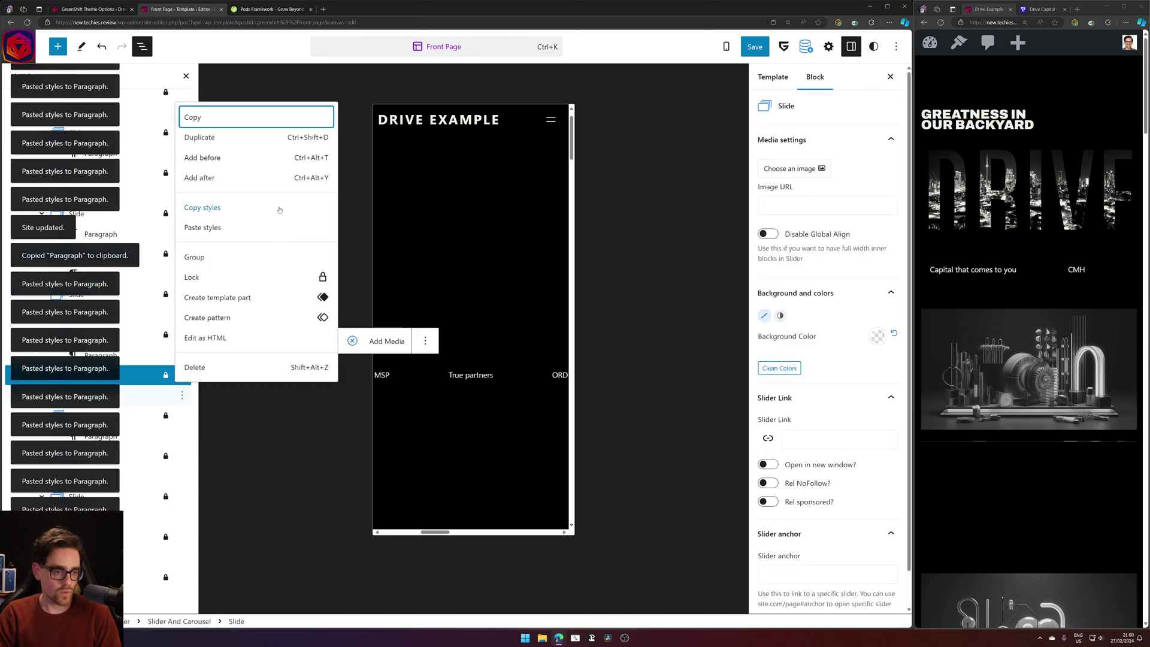
left_click(246, 231)
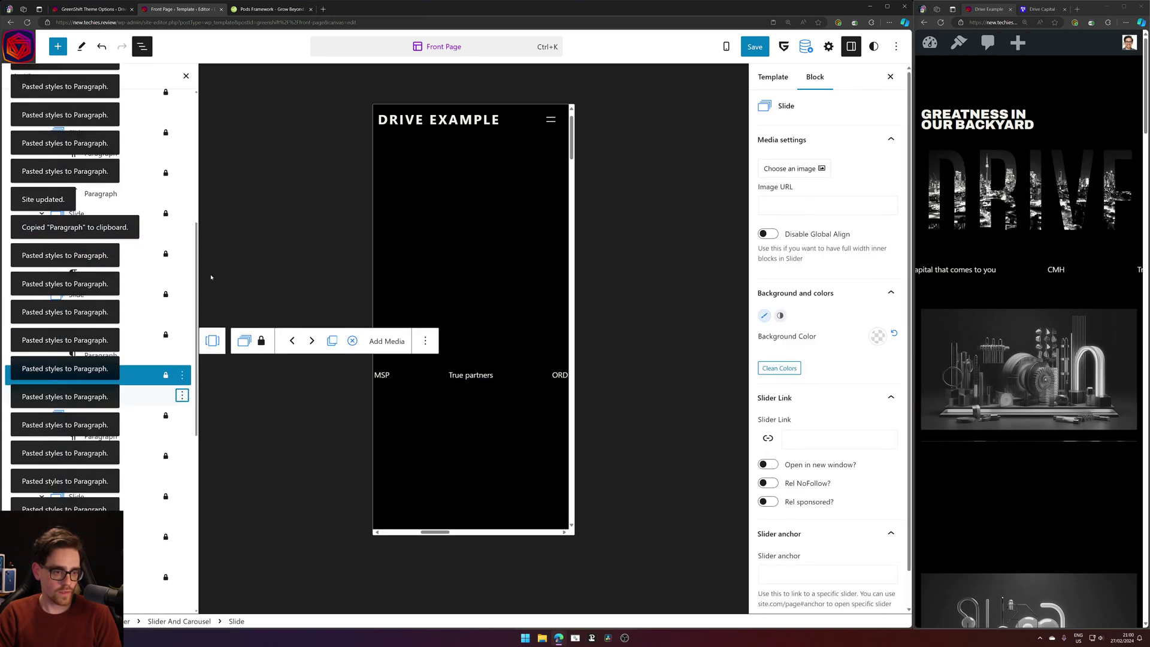
left_click(182, 395)
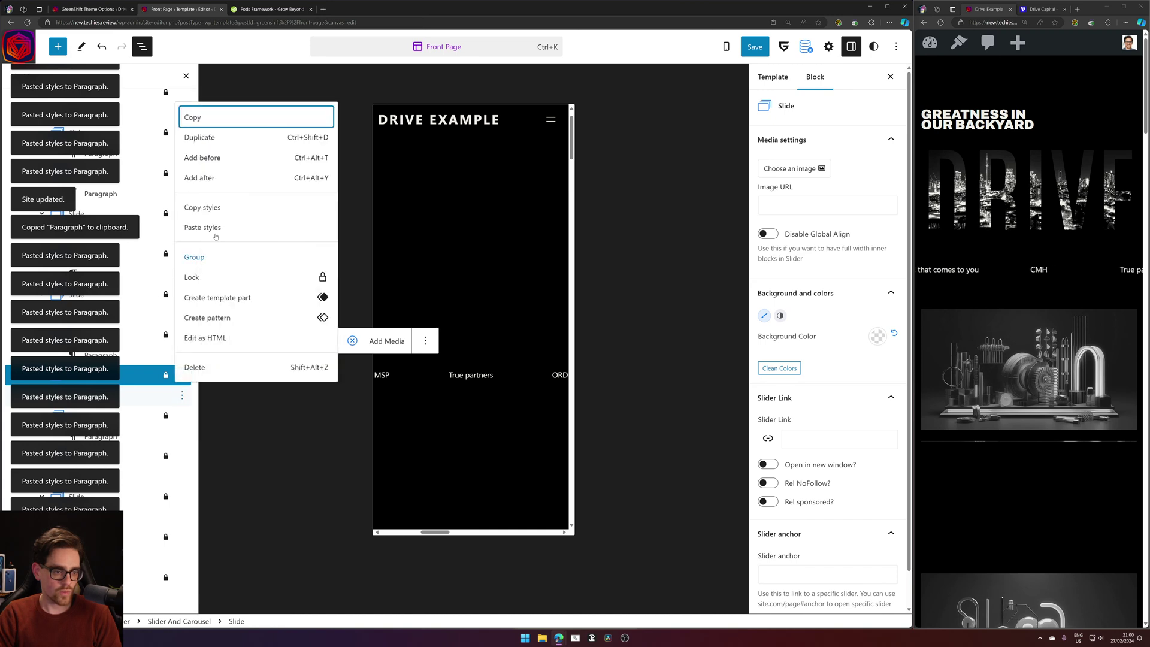
left_click(209, 228)
Paste the copied styles onto the remaining paragraphs, including ORD, through the last one.
left_click(182, 436)
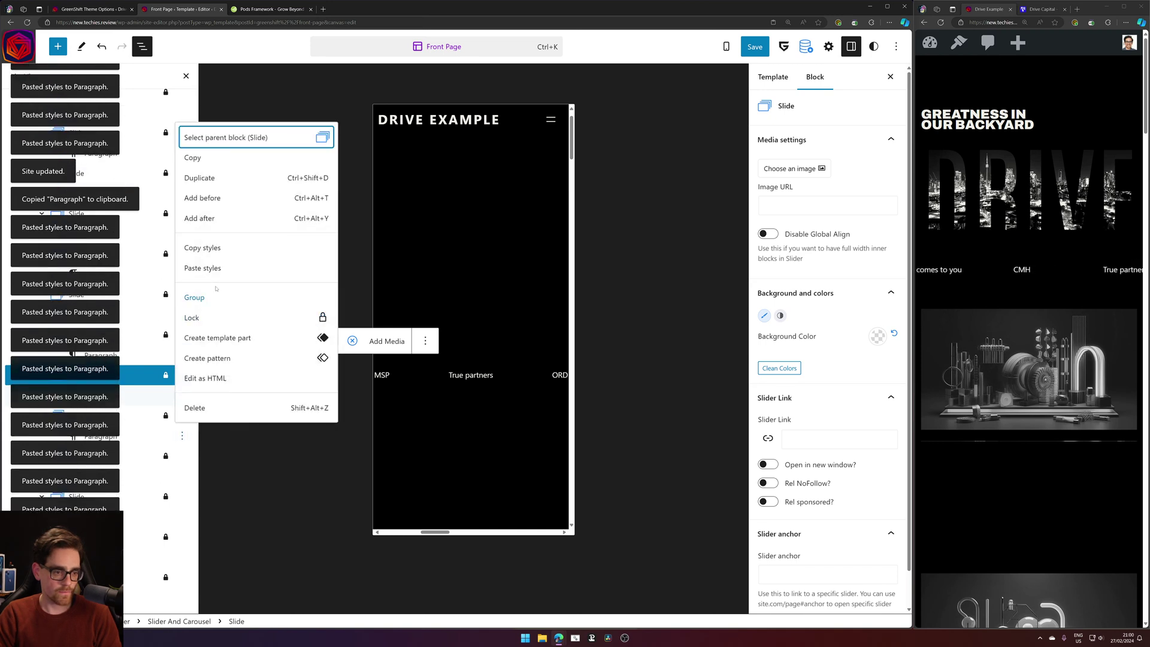
left_click(216, 269)
left_click(183, 476)
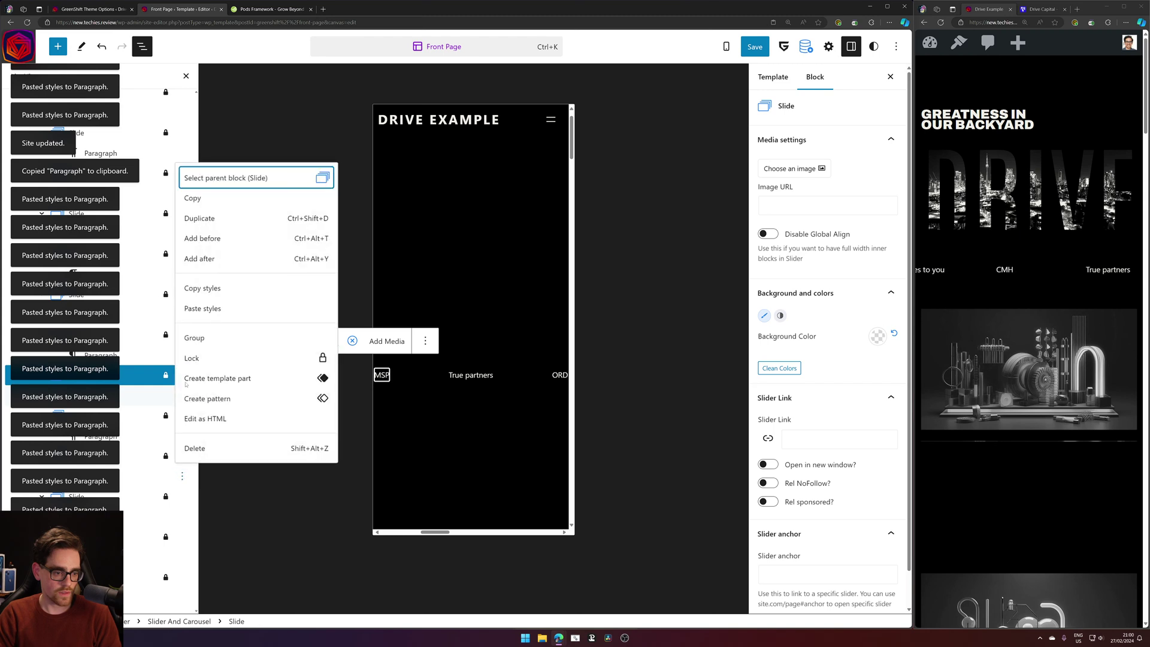
left_click(198, 308)
left_click(183, 516)
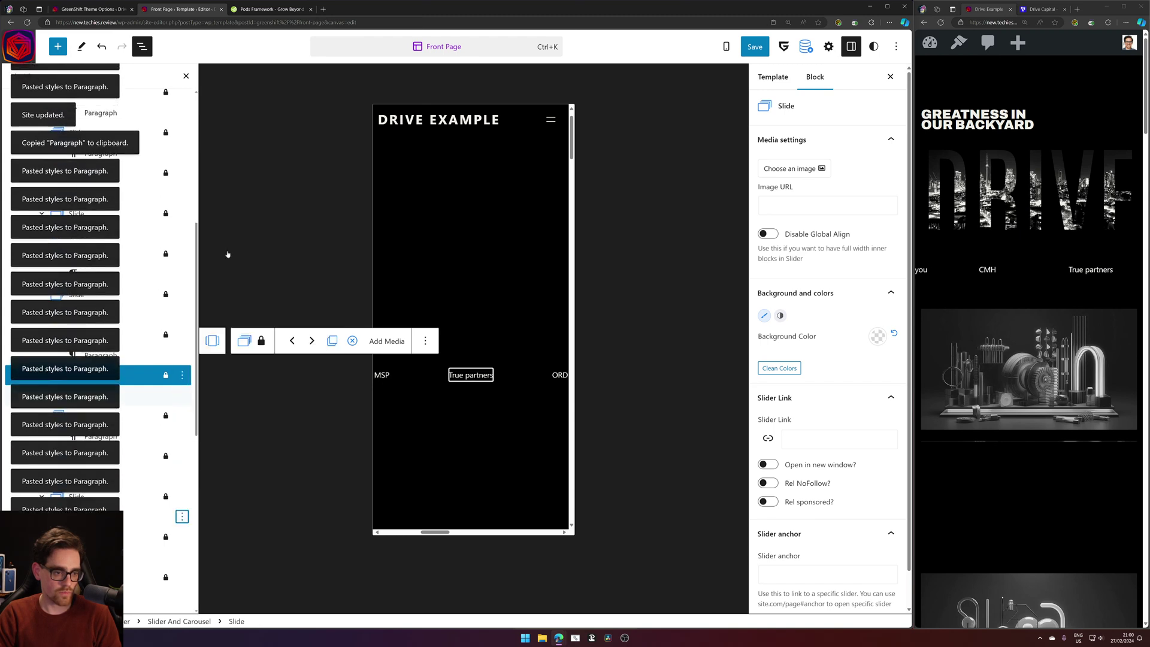
left_click(204, 348)
left_click(182, 557)
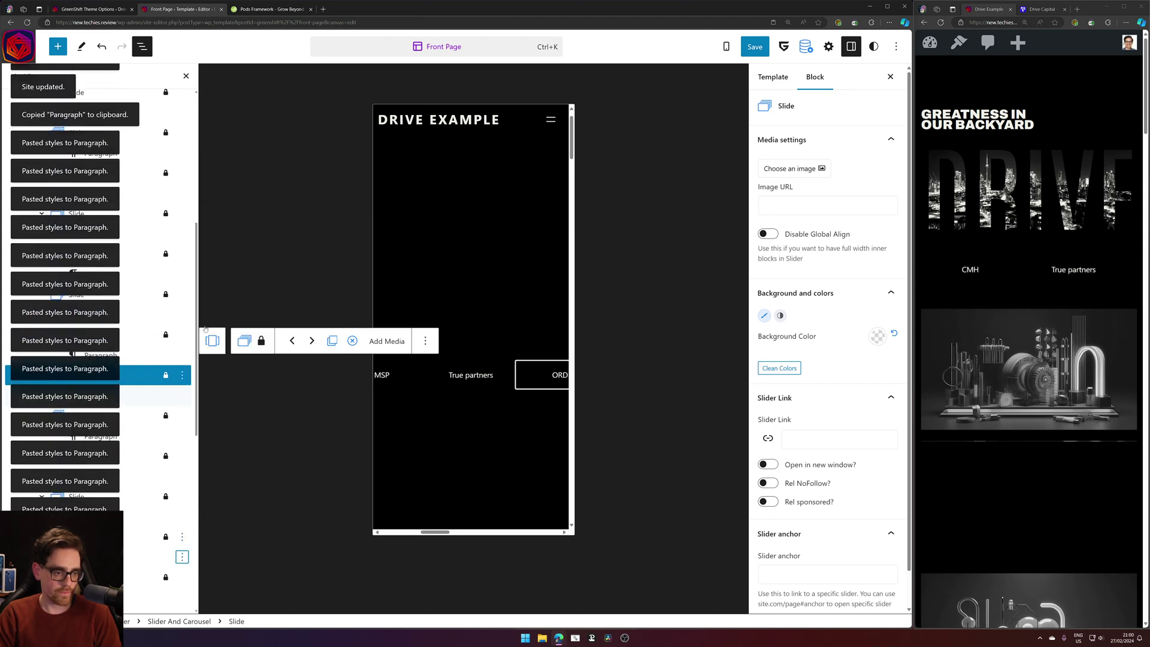
left_click(205, 390)
left_click(182, 599)
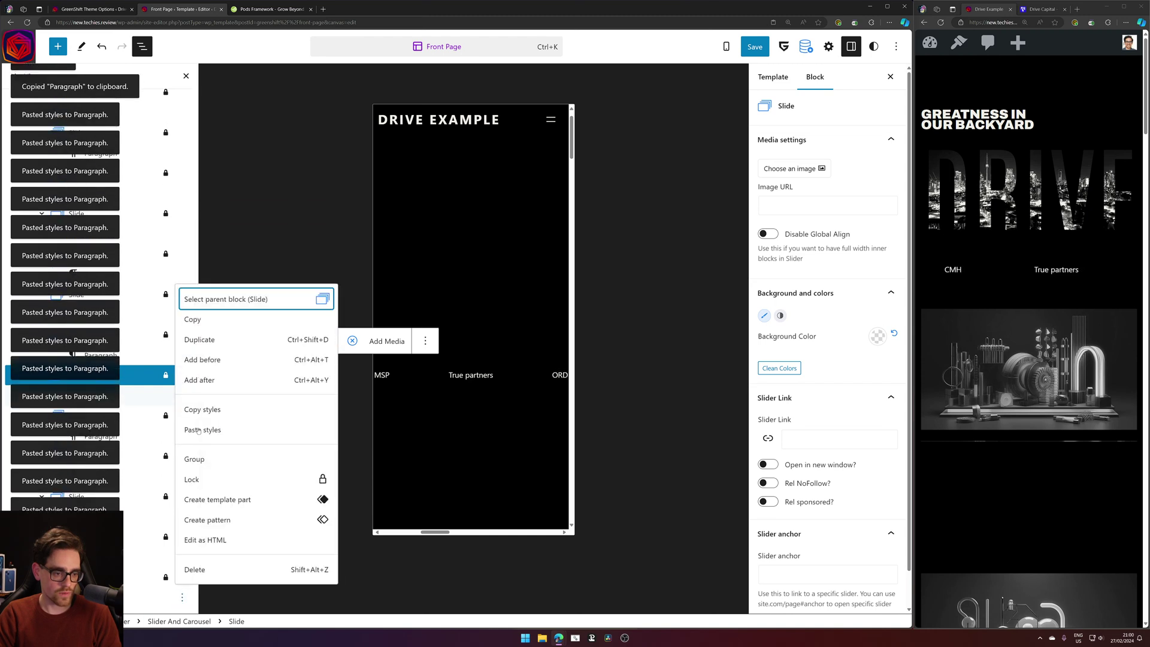
left_click(204, 429)
left_click(182, 440)
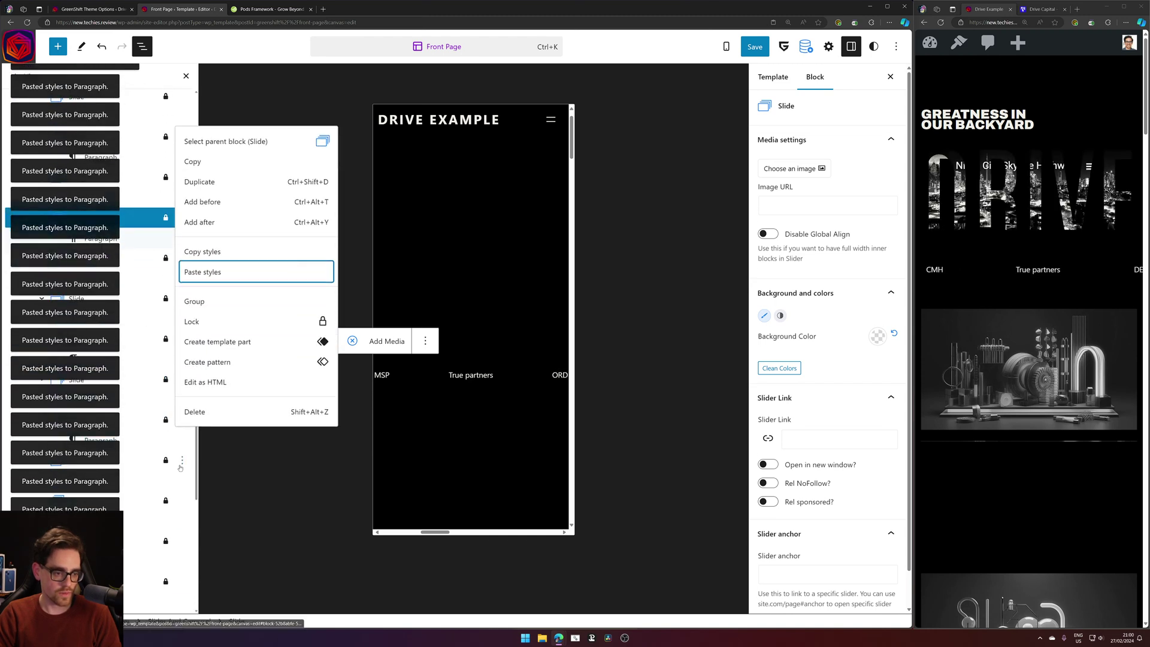
left_click(182, 480)
left_click(210, 313)
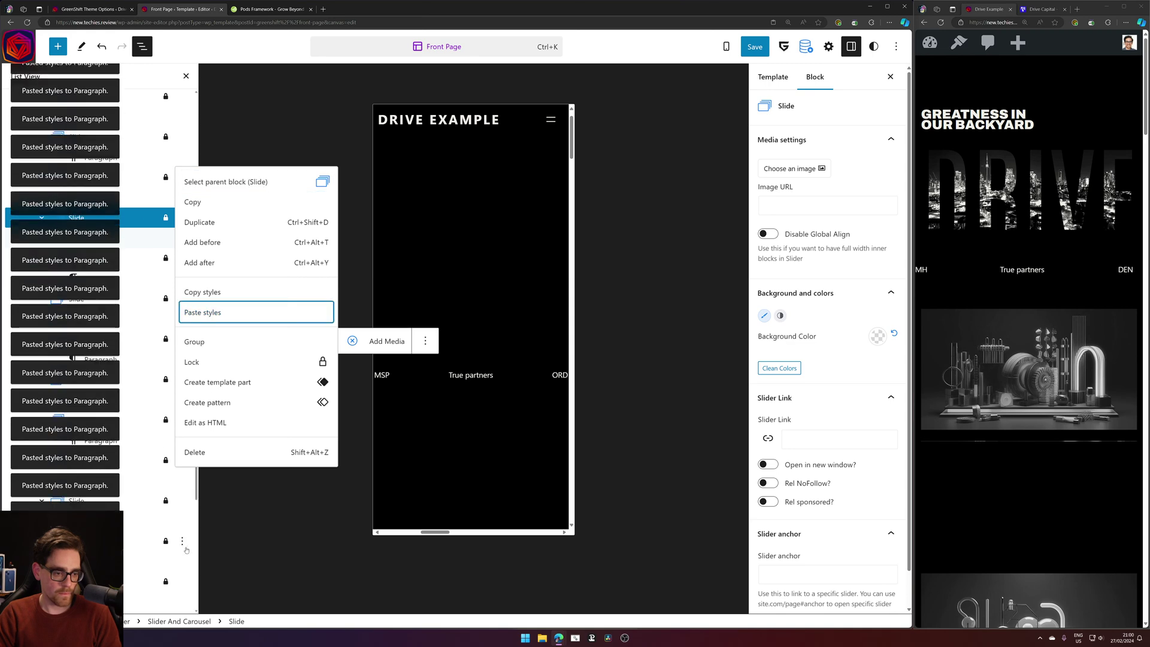
left_click(201, 352)
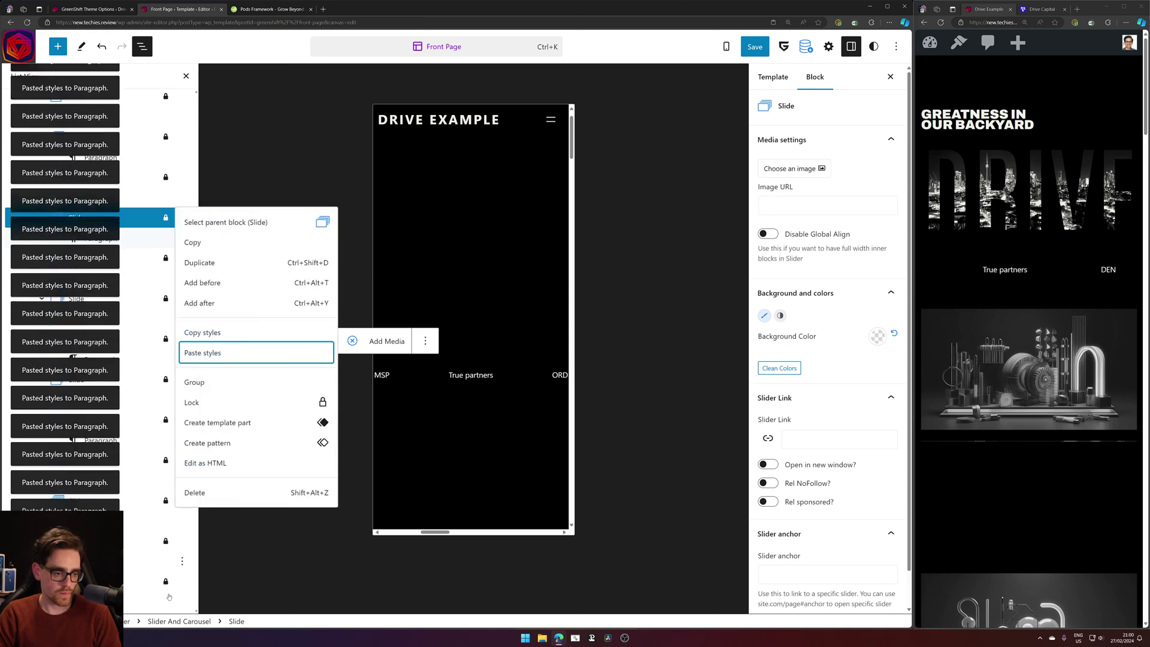
left_click(198, 396)
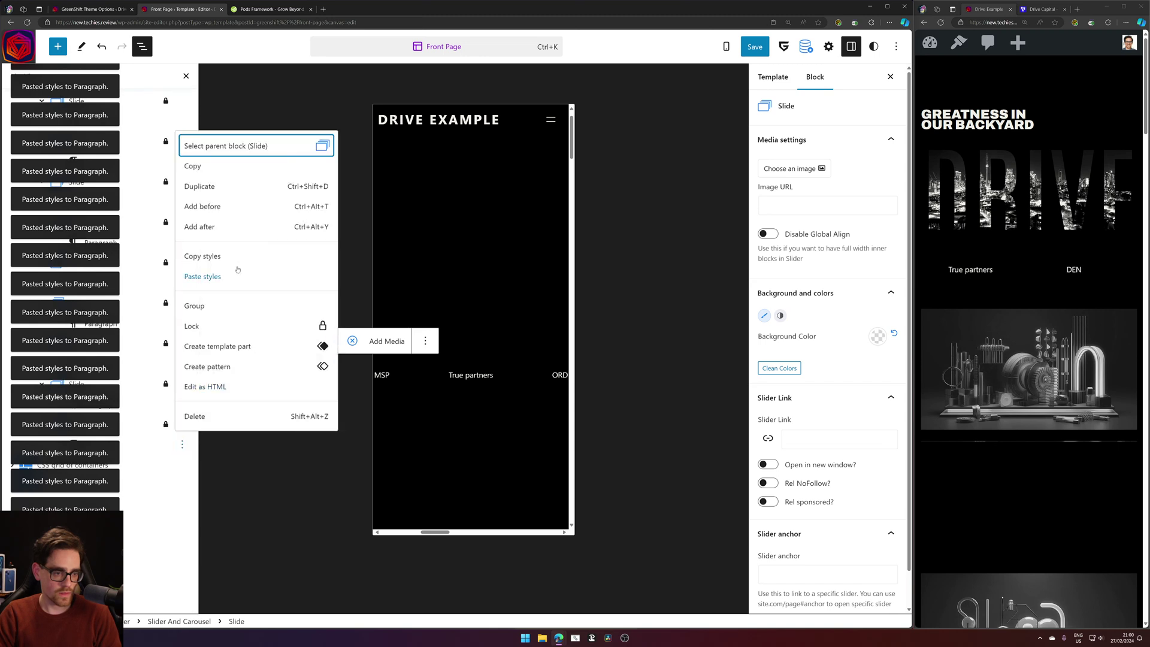
left_click(238, 276)
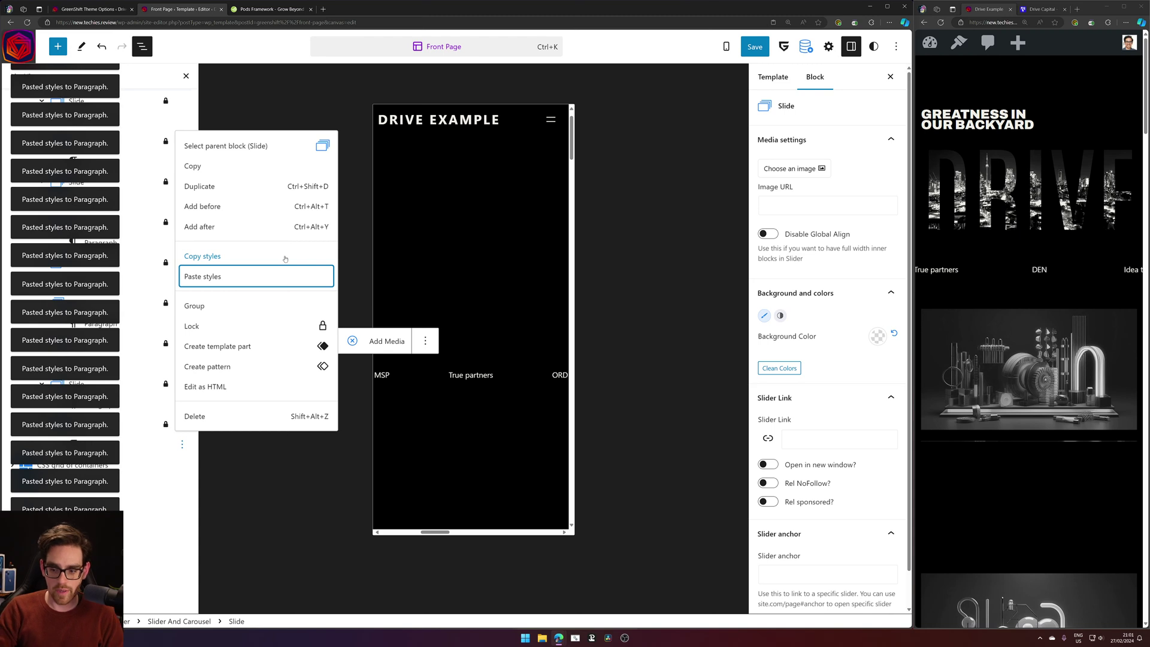
Save the Front Page template and reload the live homepage to view the restyled slider.
left_click(755, 47)
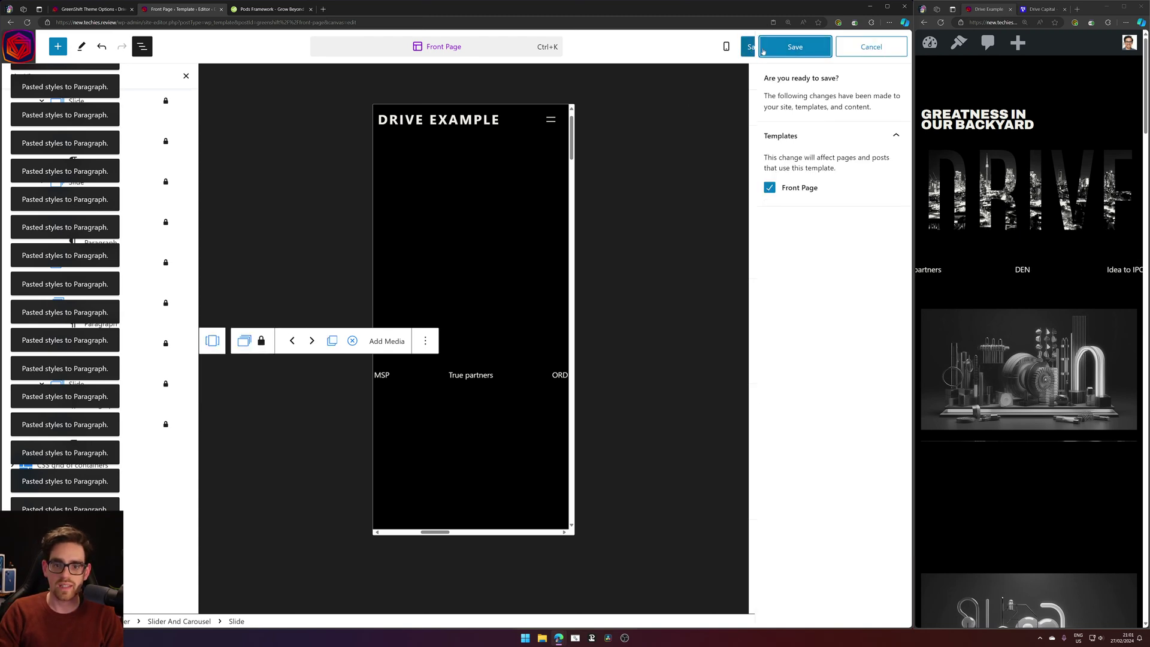
left_click(801, 45)
left_click(940, 22)
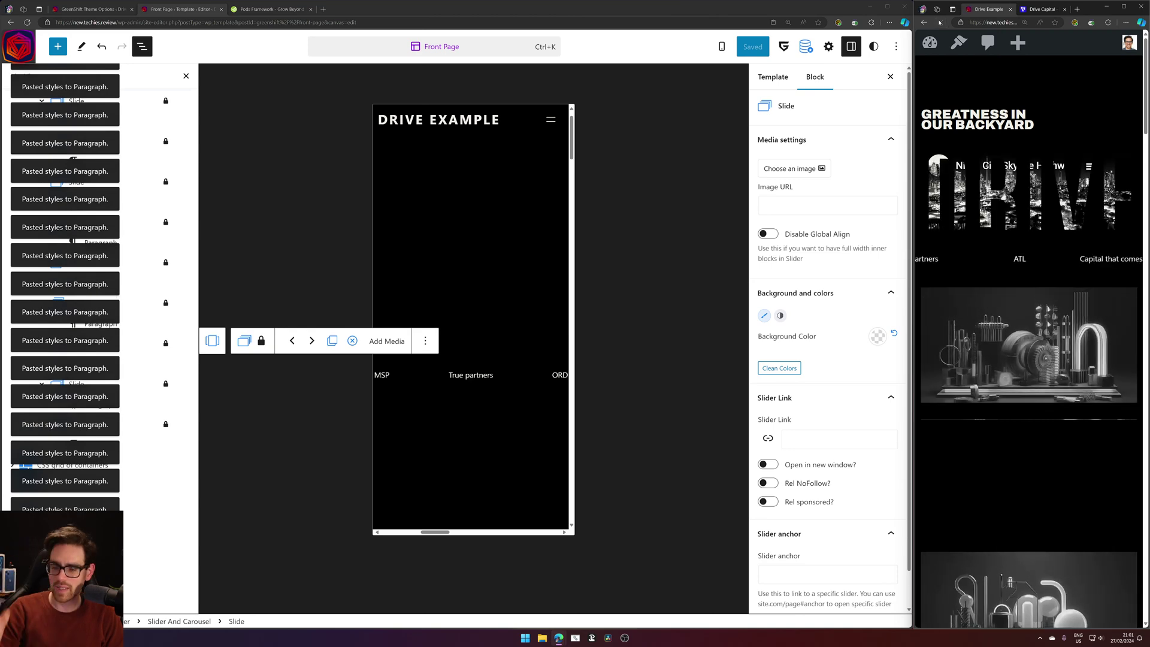
scroll(1028, 207, "down", 8)
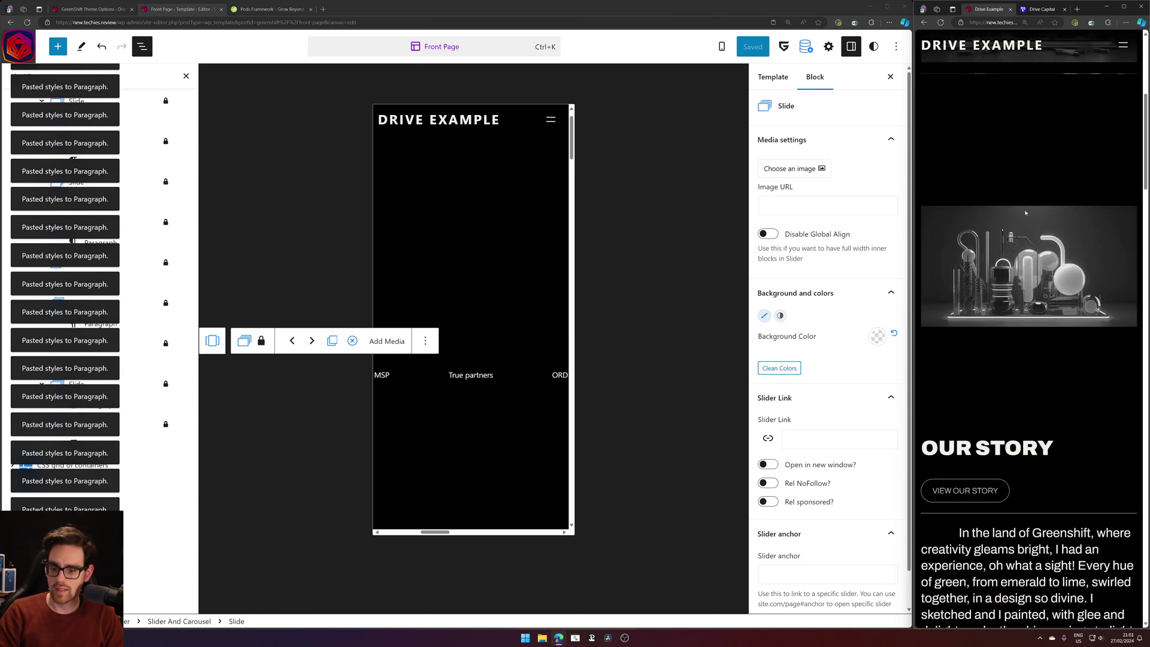
Select the parent Slider And Carousel block in the editor.
scroll(1026, 221, "up", 6)
scroll(1028, 221, "up", 3)
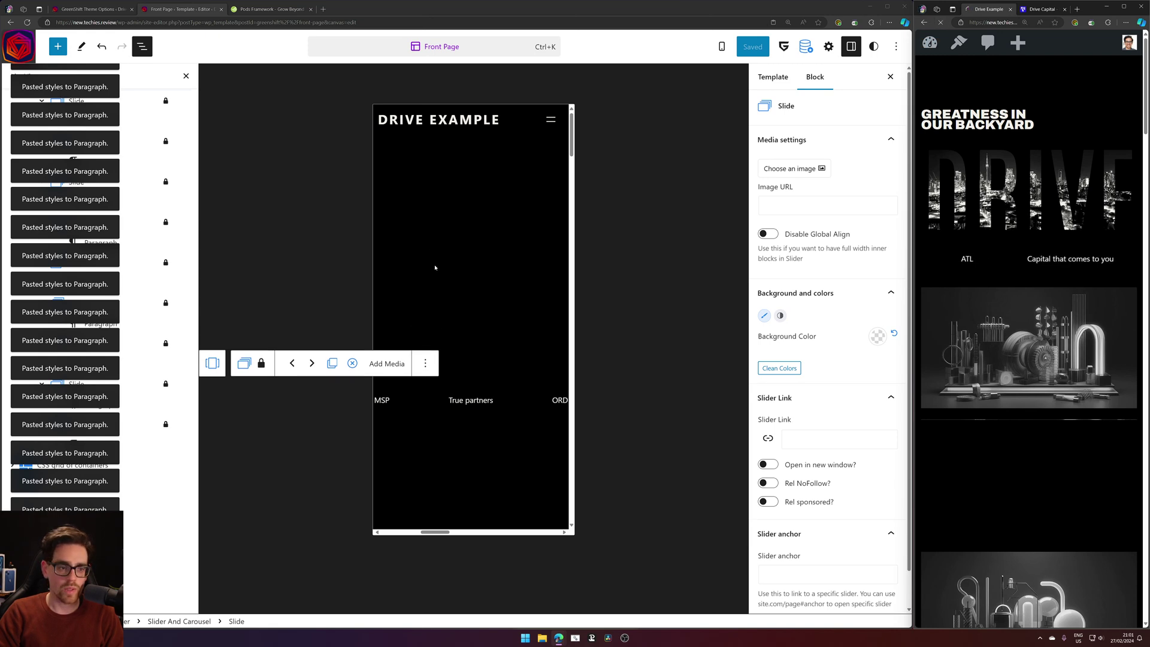
left_click(212, 372)
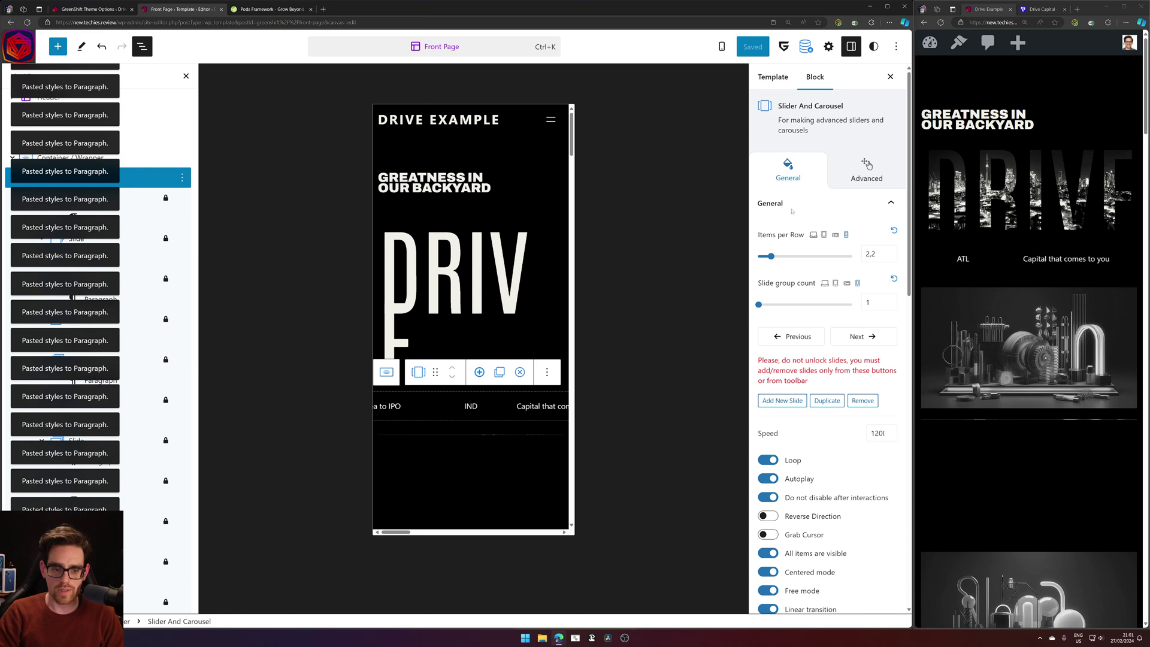
Give the slider's wrapper container em margins: top -1, right 0, bottom -1.
left_click(145, 161)
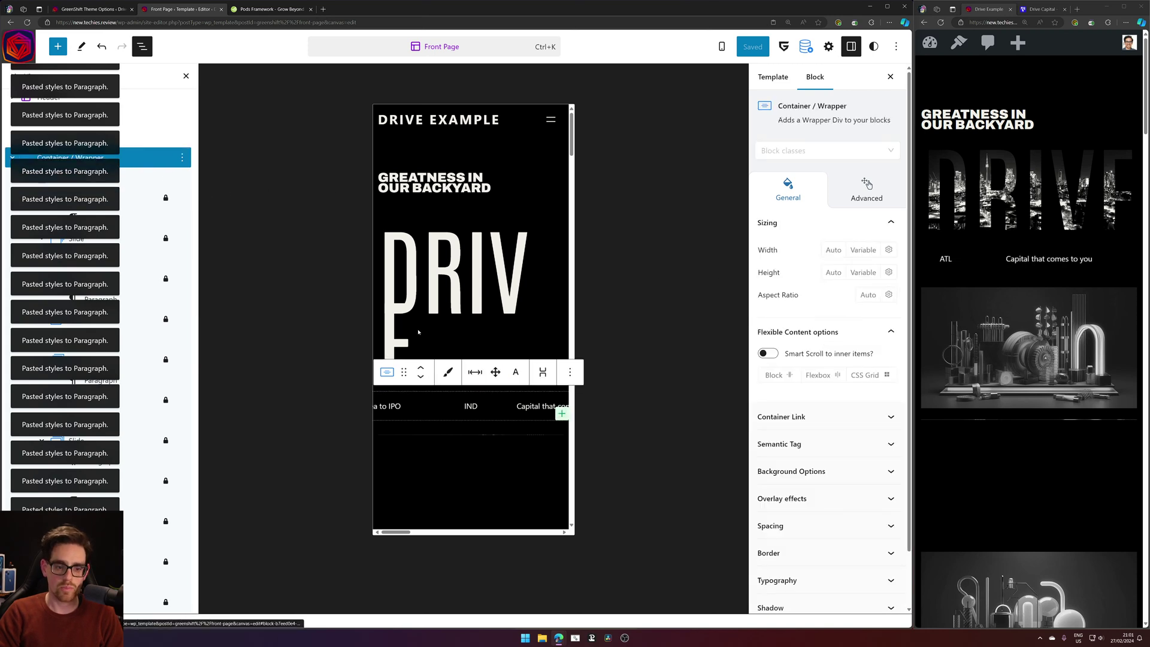
left_click(475, 372)
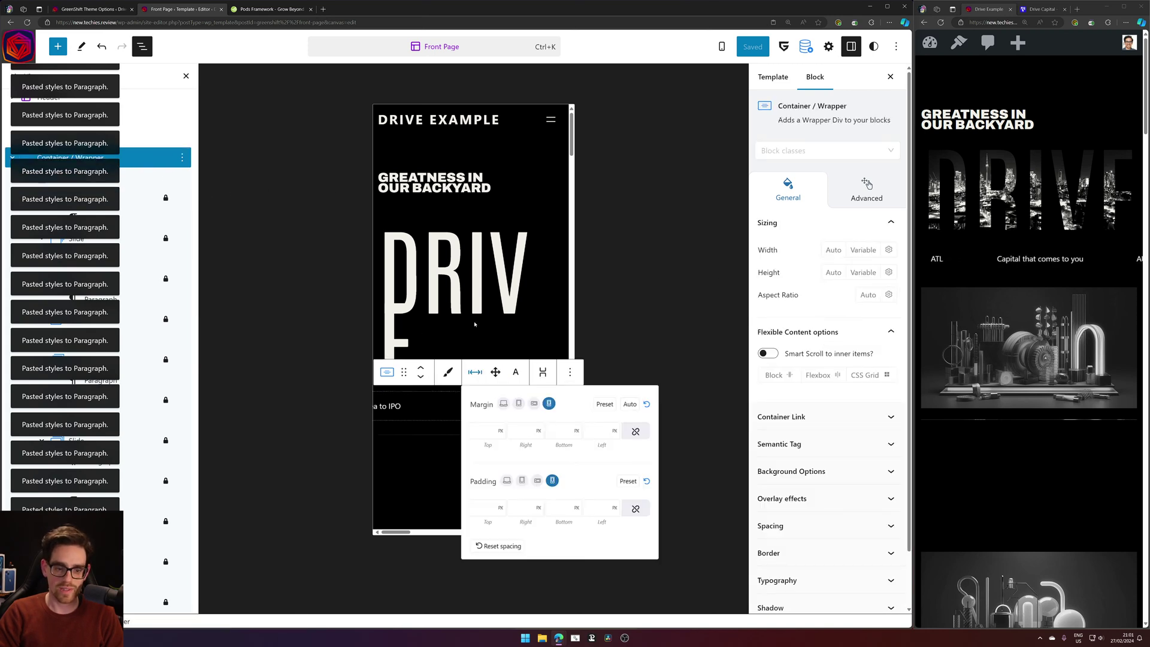
left_click(538, 431)
left_click(541, 454)
left_click(520, 431)
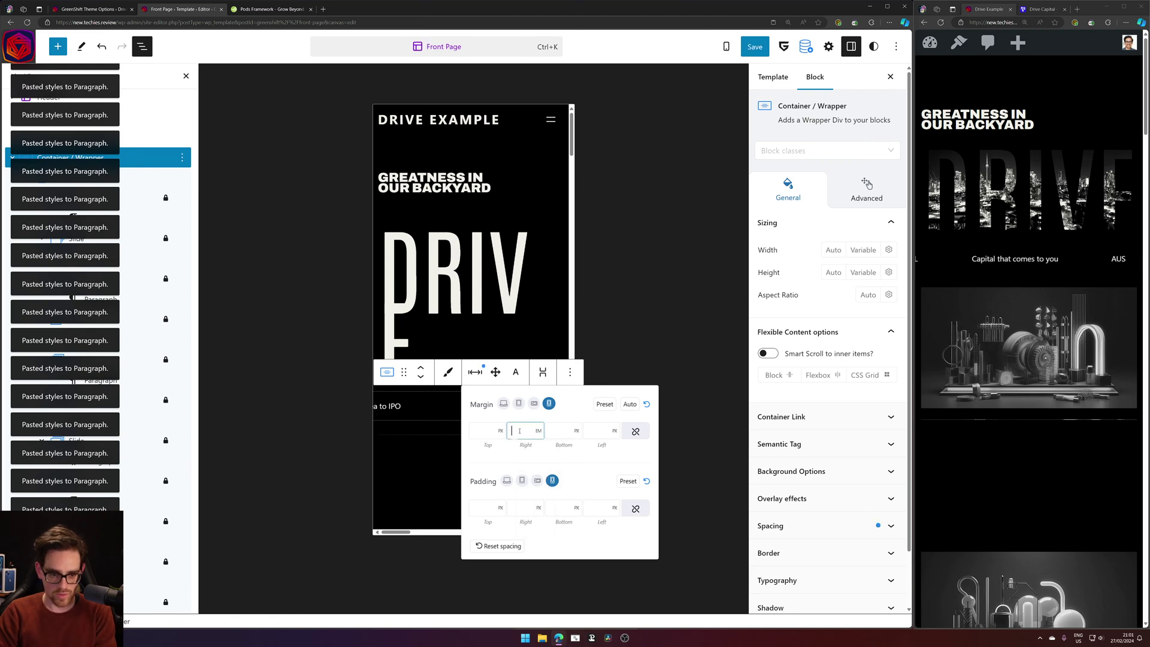
left_click(576, 431)
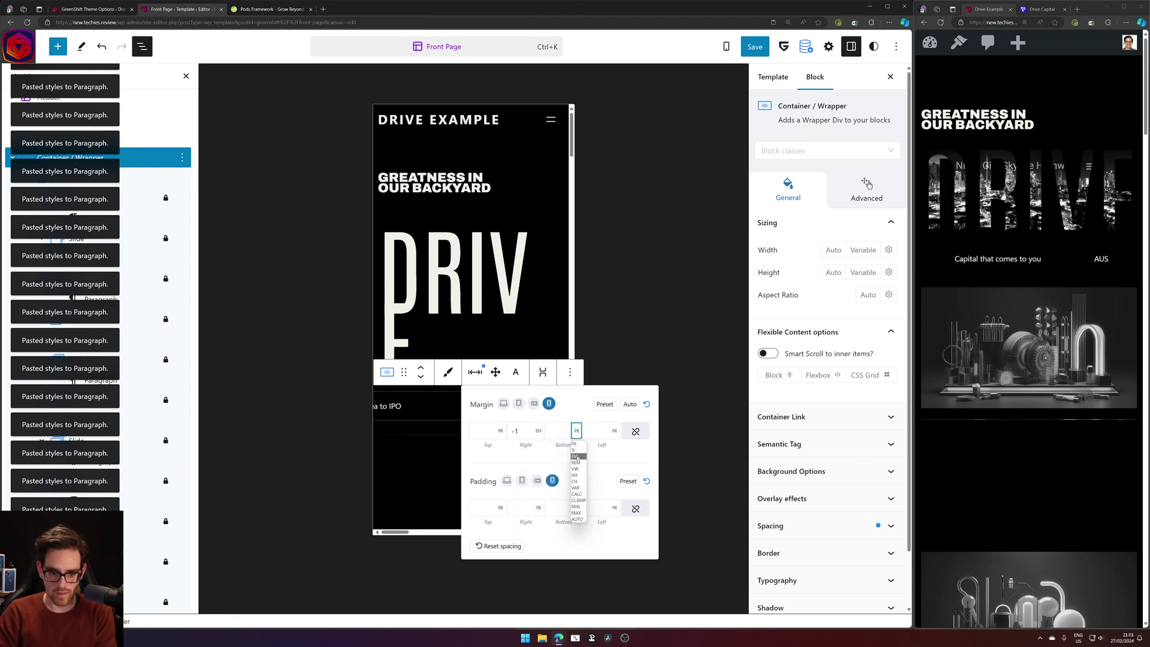
left_click(578, 454)
left_click(557, 432)
type("-1")
left_click(522, 429)
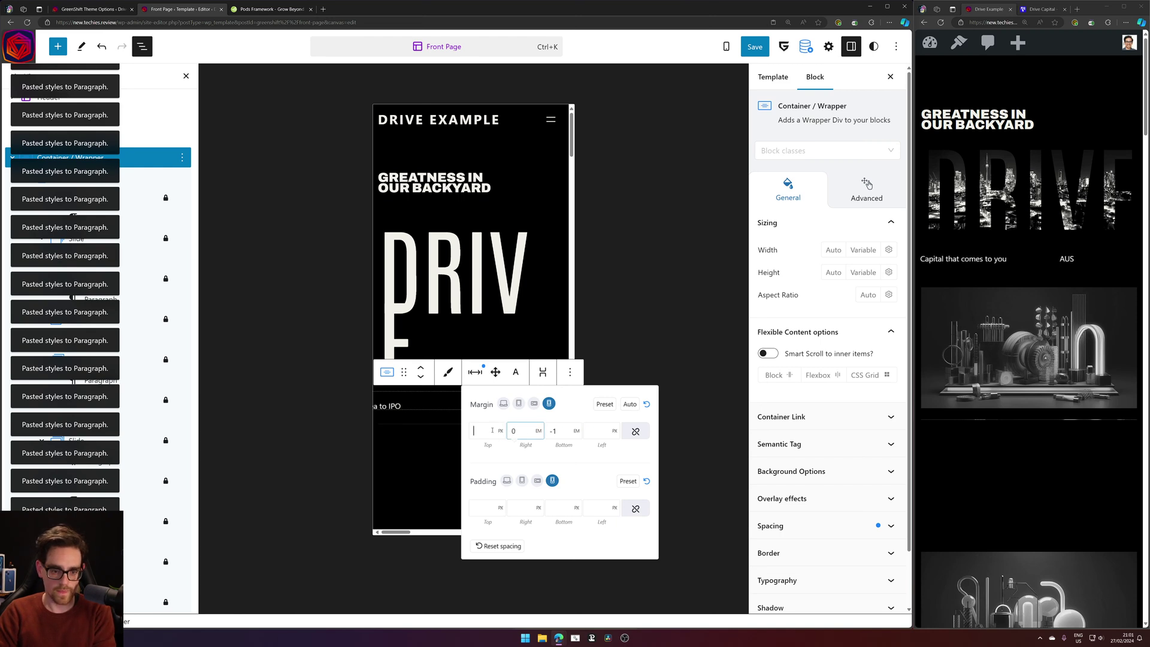
left_click(500, 431)
left_click(503, 454)
left_click(479, 424)
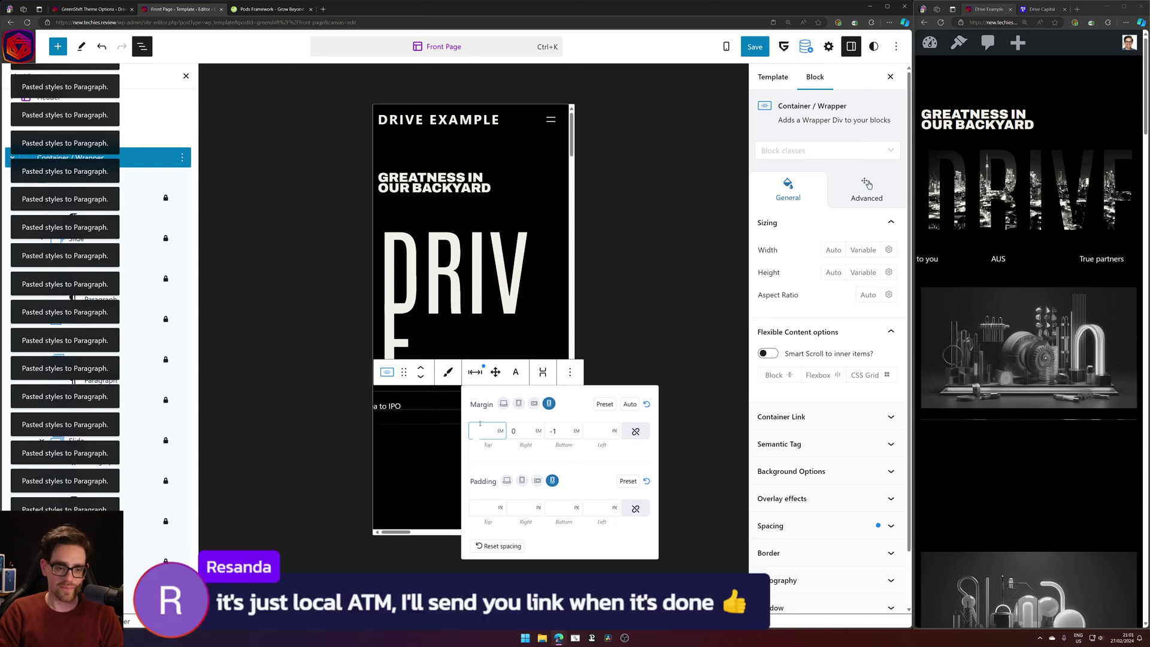
type("-1")
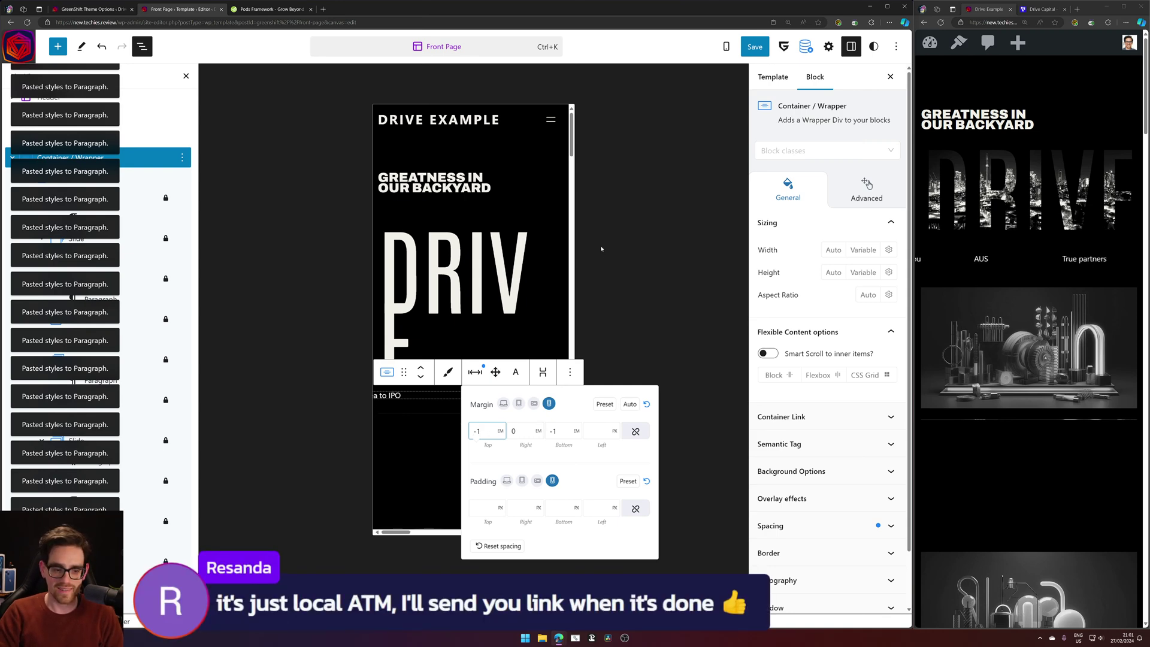
Save the template and close the spacing settings.
left_click(758, 46)
left_click(776, 46)
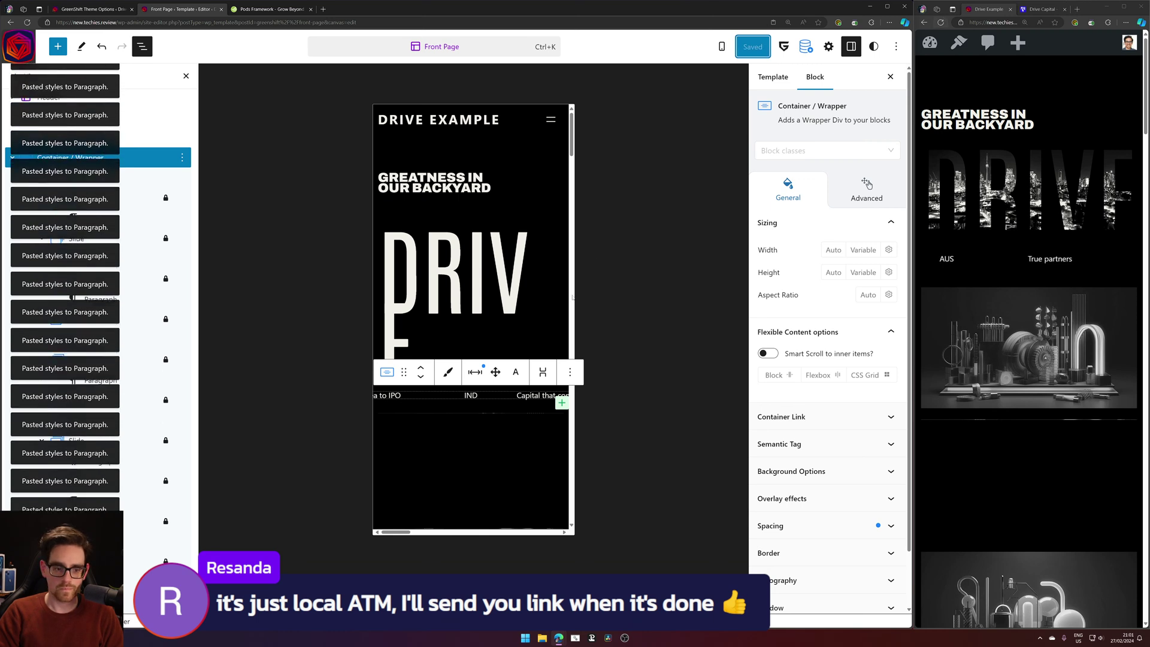
left_click(476, 373)
left_click(474, 370)
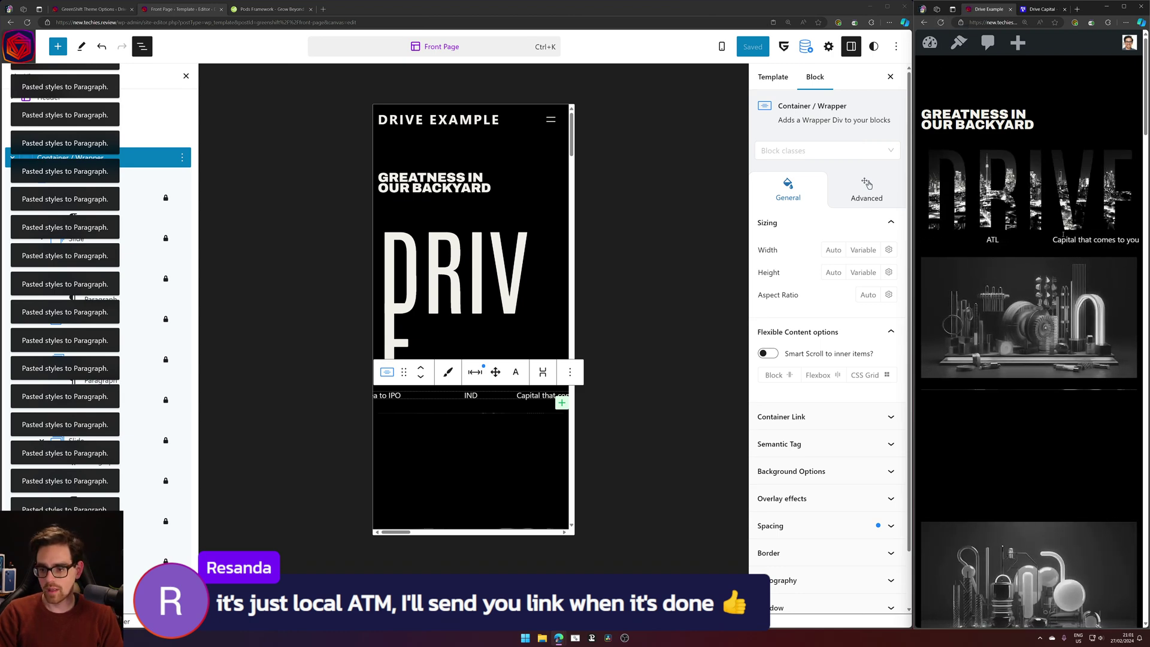
scroll(1011, 275, "down", 5)
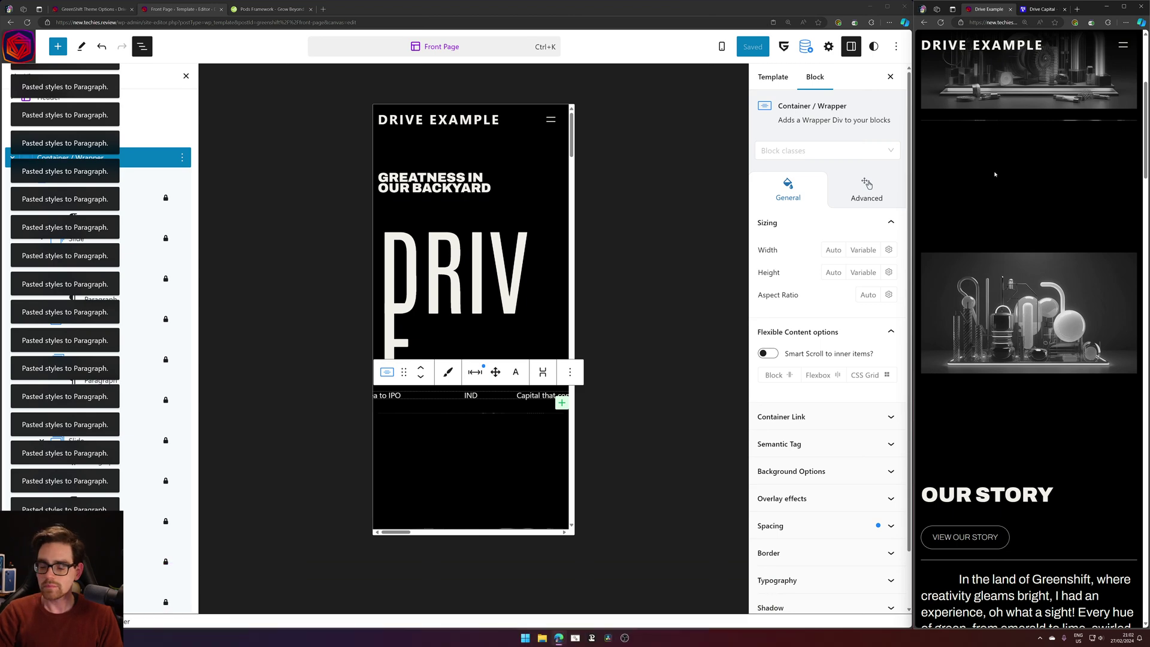
scroll(1043, 126, "up", 7)
scroll(992, 263, "down", 4)
scroll(991, 263, "up", 4)
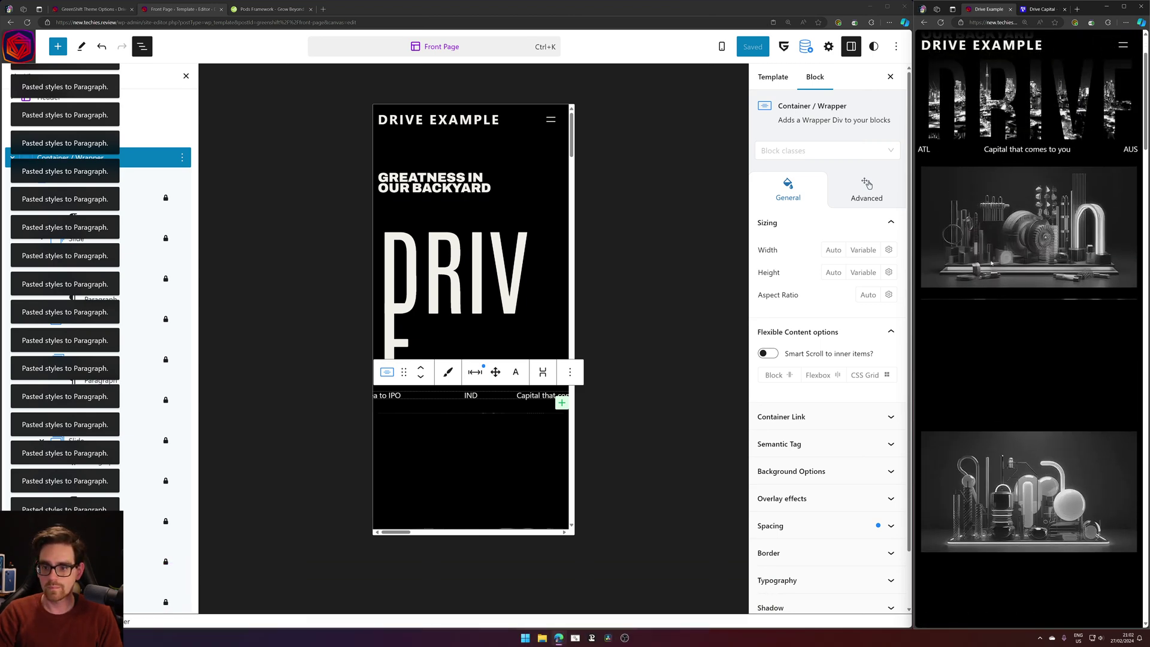
scroll(989, 315, "down", 4)
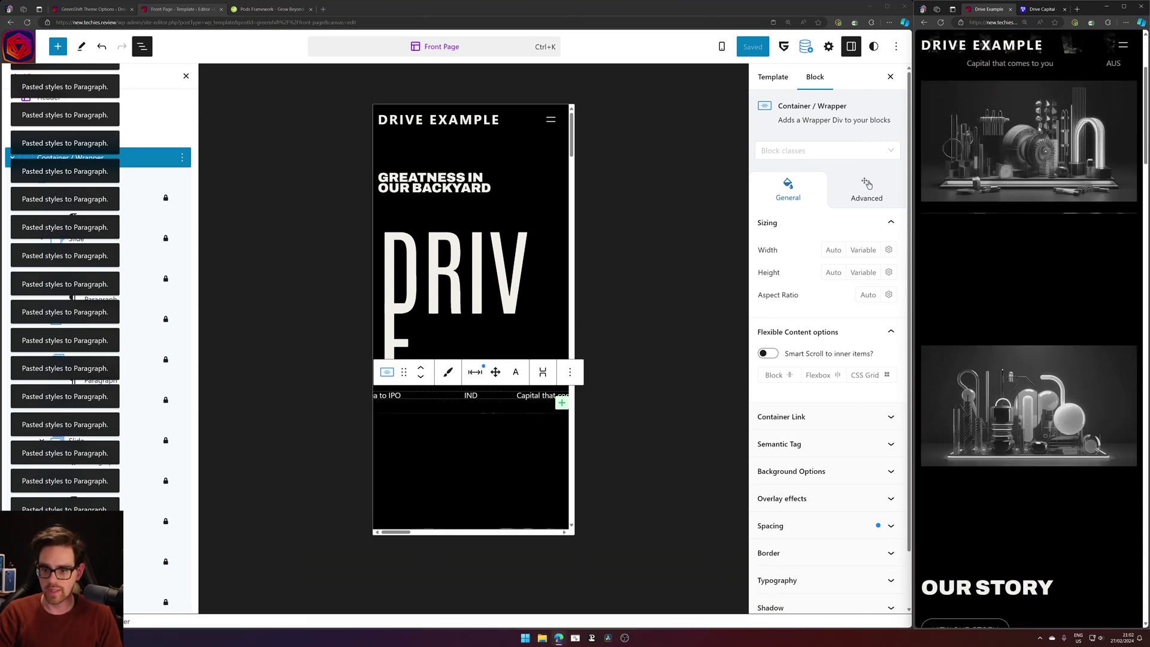
scroll(1015, 292, "up", 4)
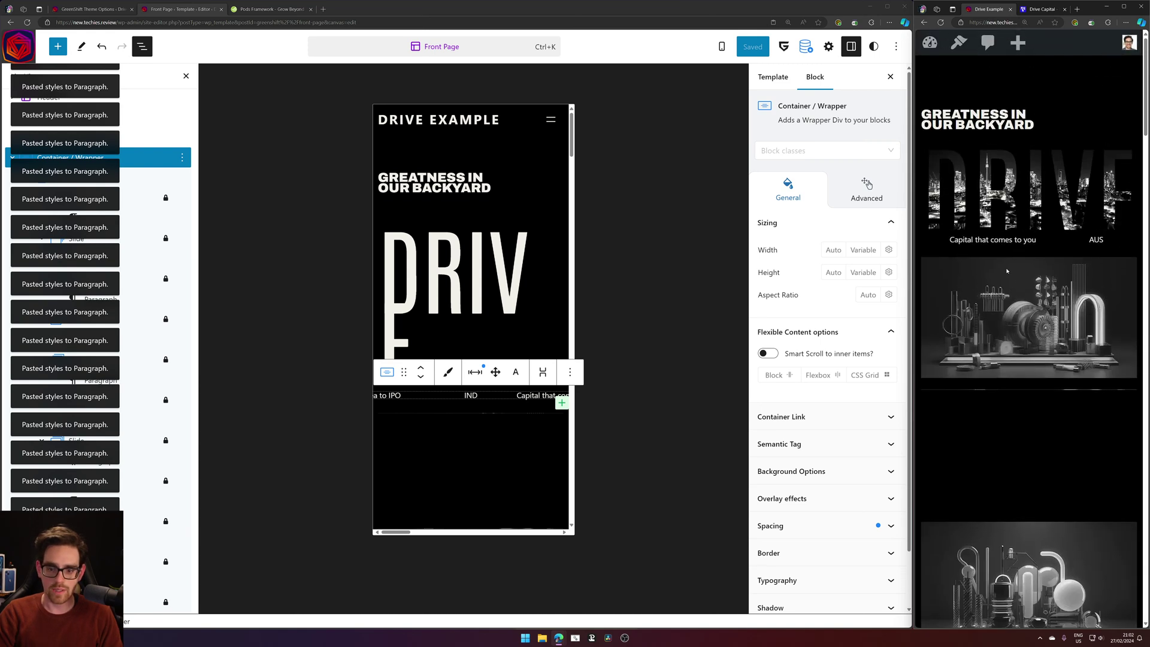
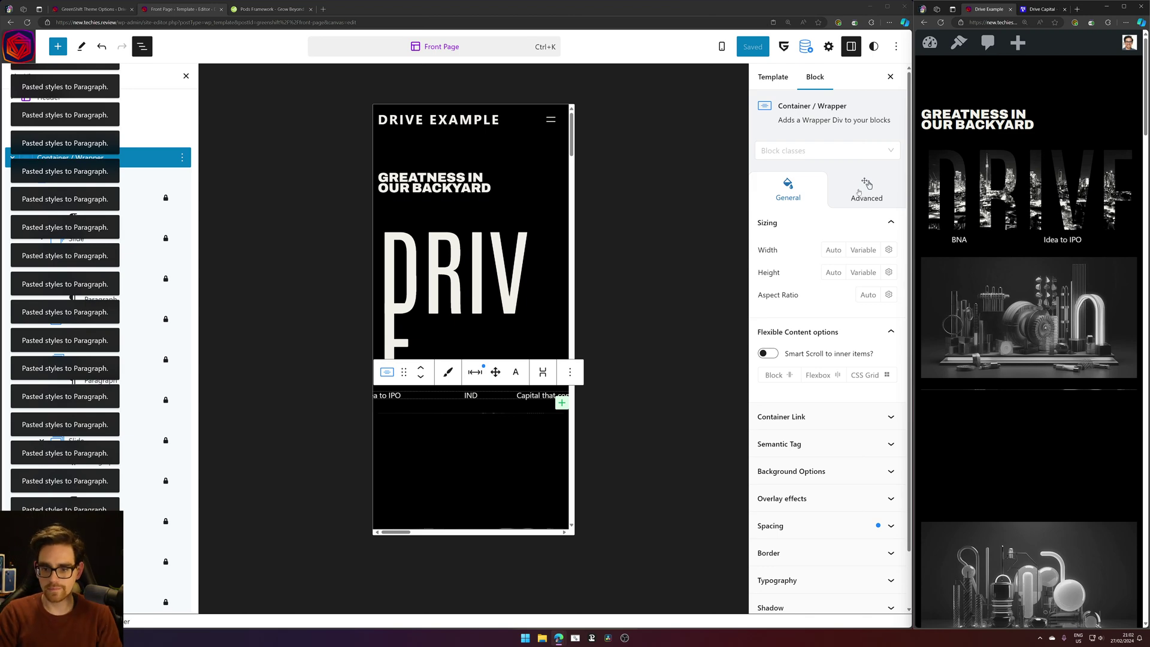
Set the Our Story grid's mobile top margin to 0.
scroll(1025, 313, "down", 5)
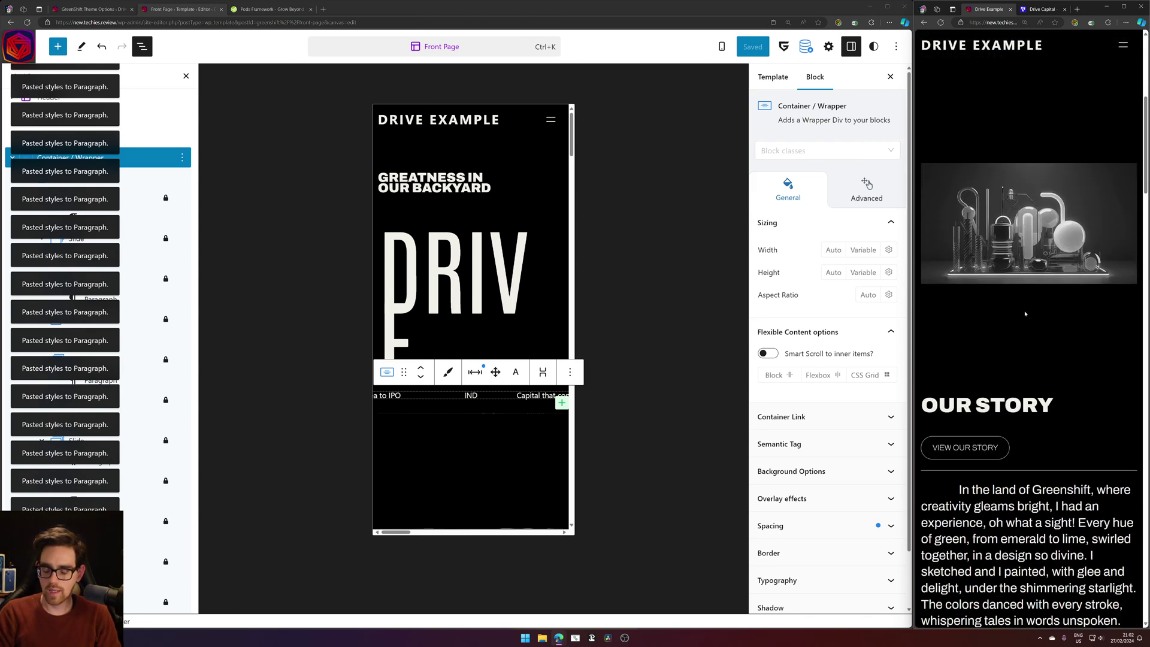
left_click(470, 483)
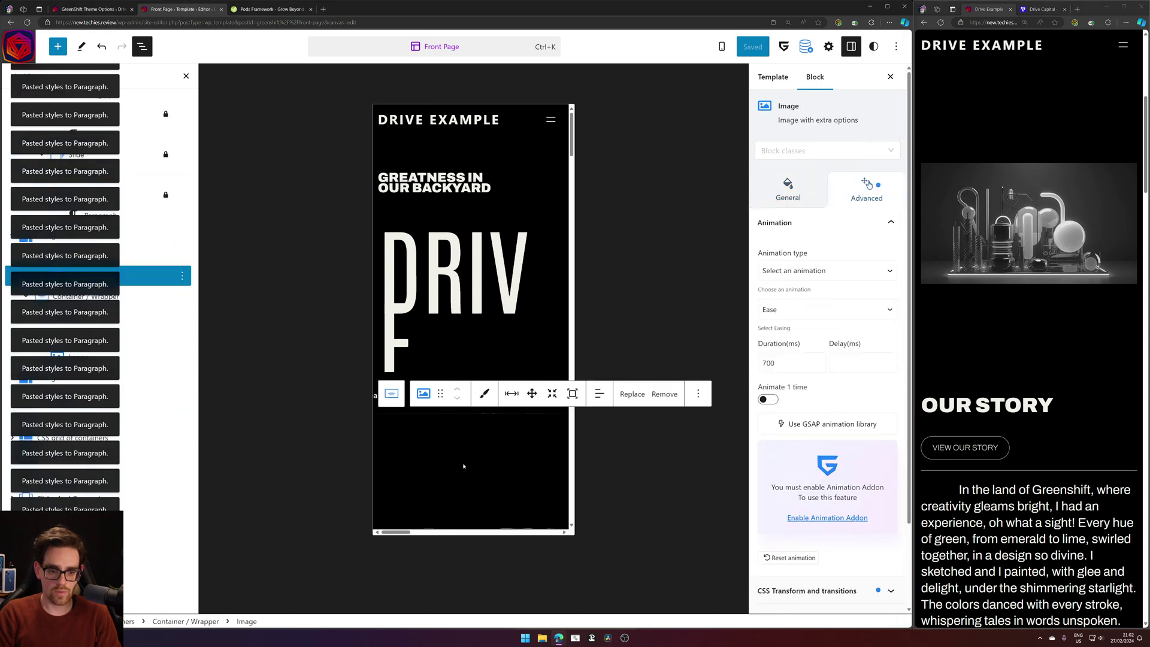
scroll(483, 465, "down", 5)
left_click(490, 413)
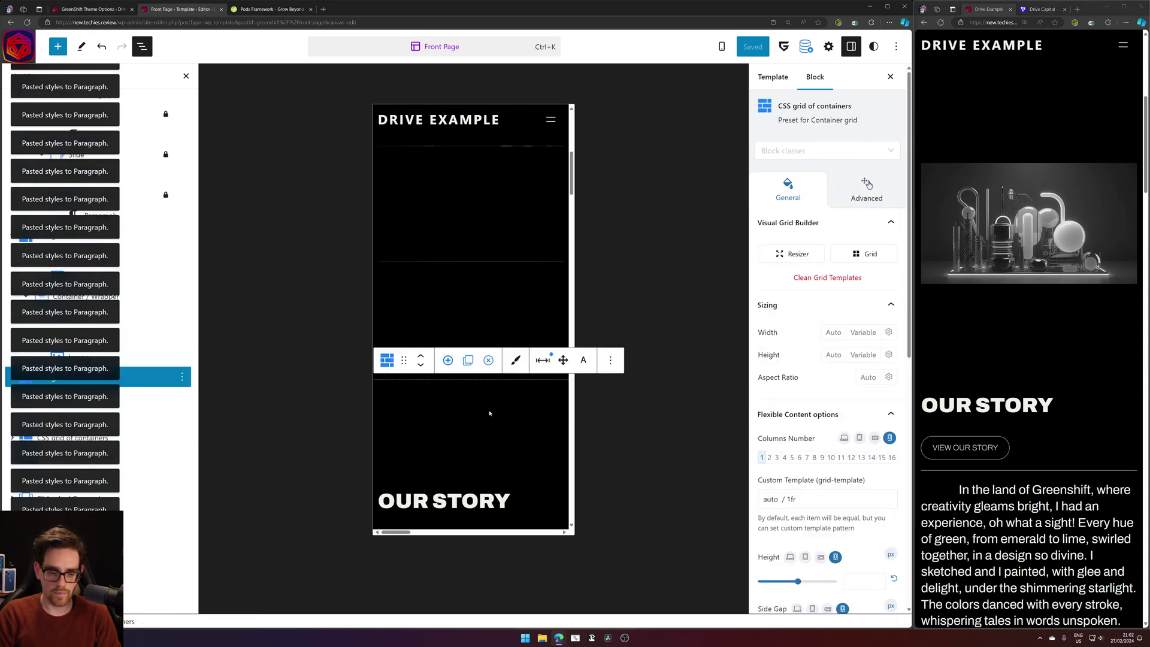
left_click(541, 361)
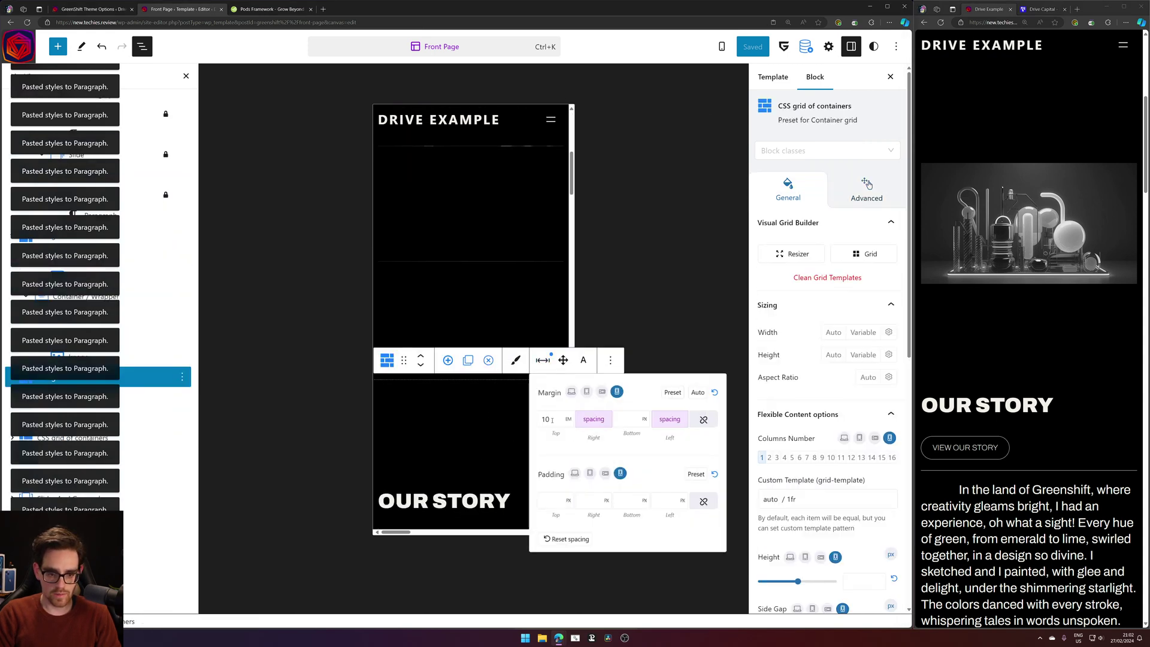
type("0")
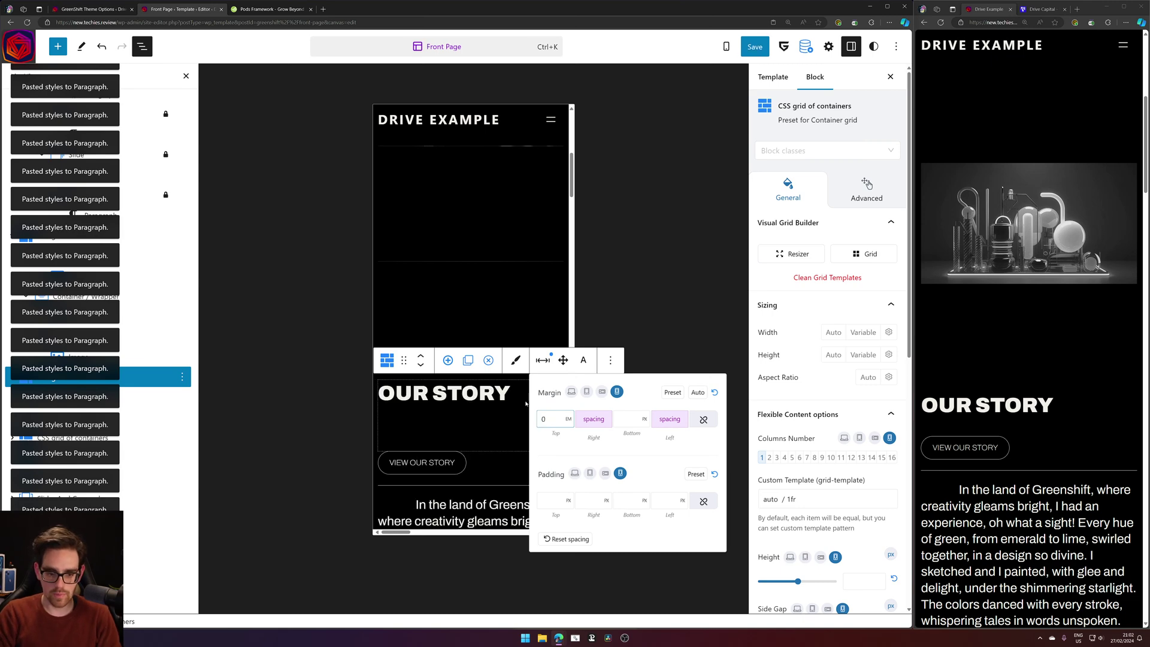
left_click(347, 411)
Switch the OUR STORY heading wrapper's top margin unit to EM.
left_click(470, 390)
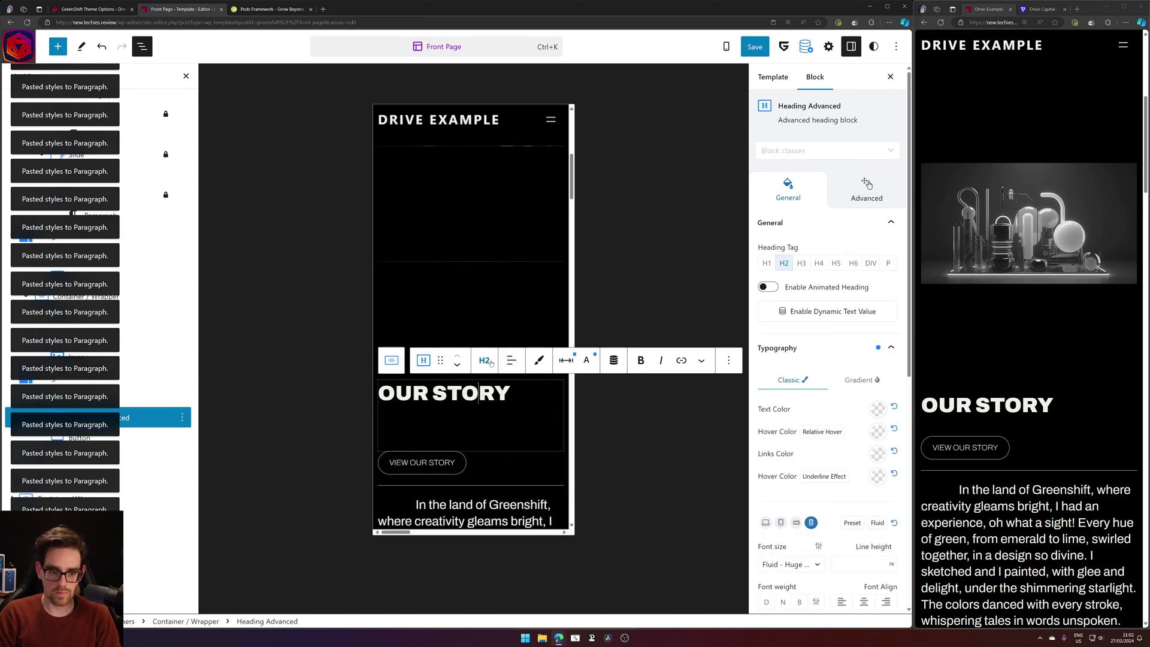
left_click(511, 342)
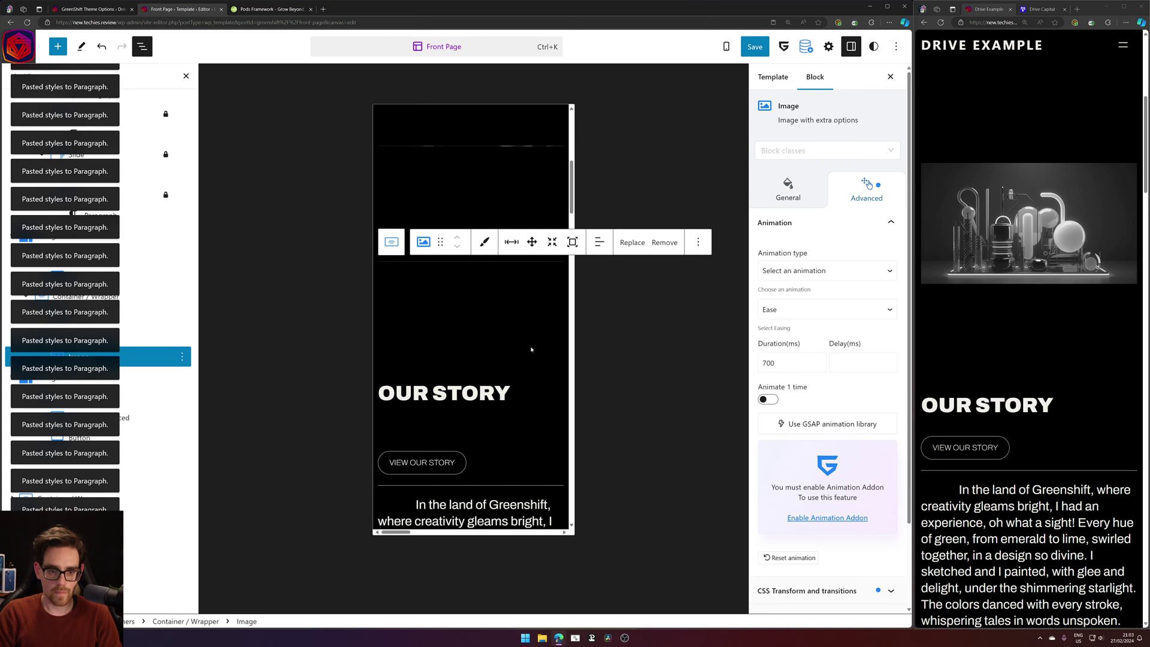
left_click(494, 383)
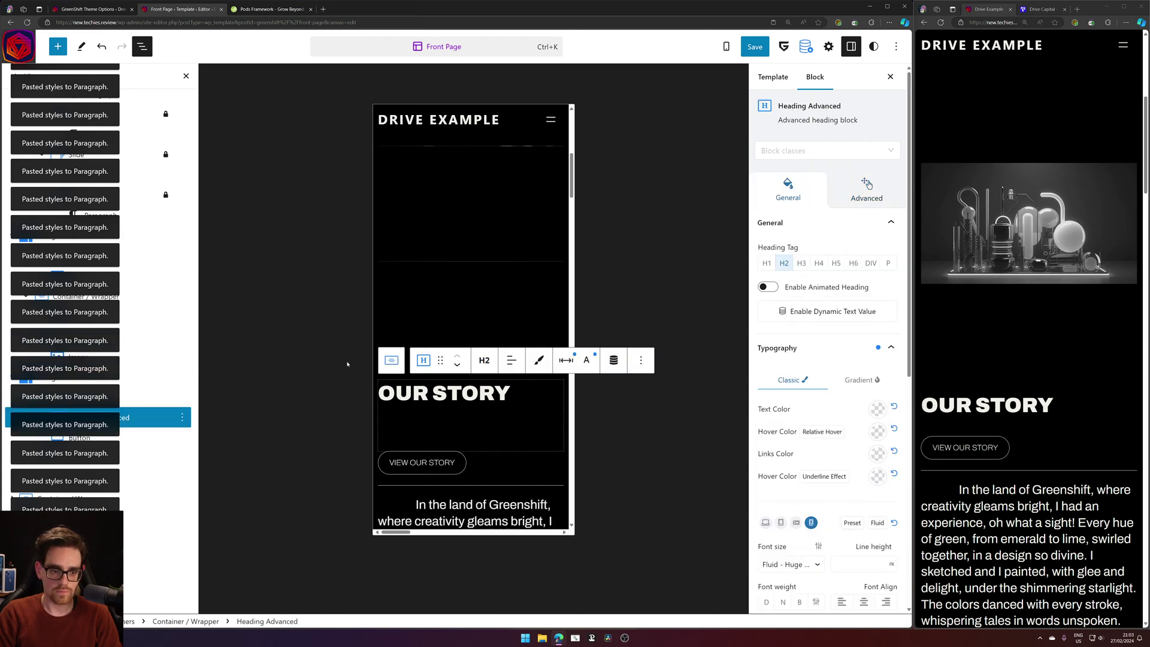
left_click(391, 360)
left_click(518, 360)
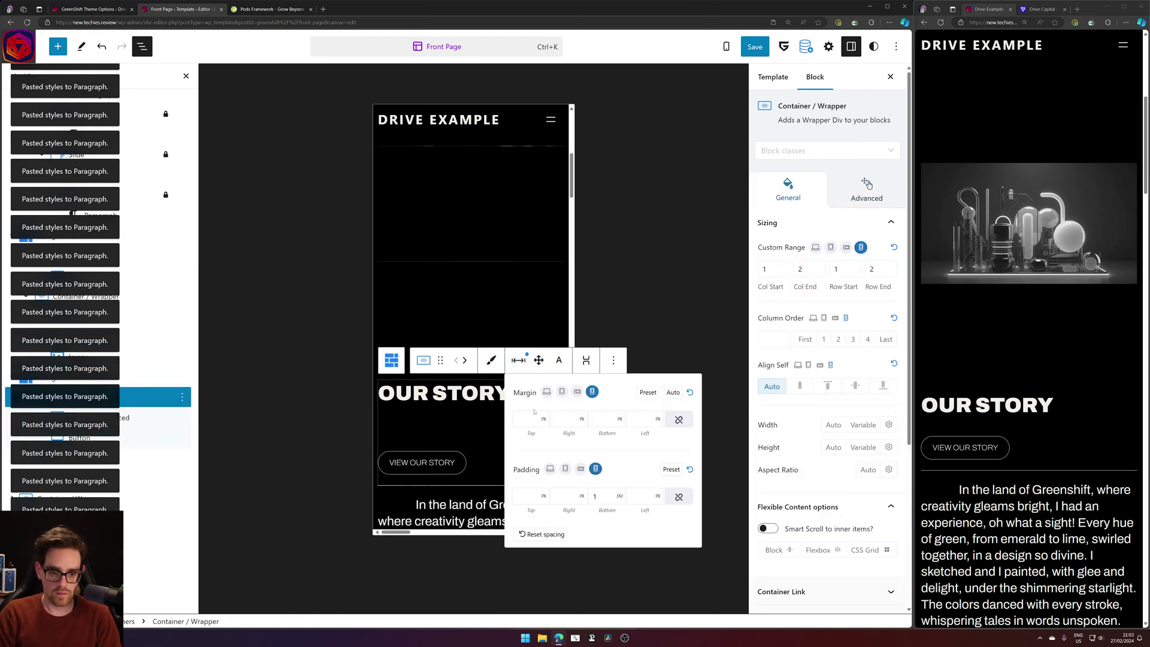
left_click(543, 421)
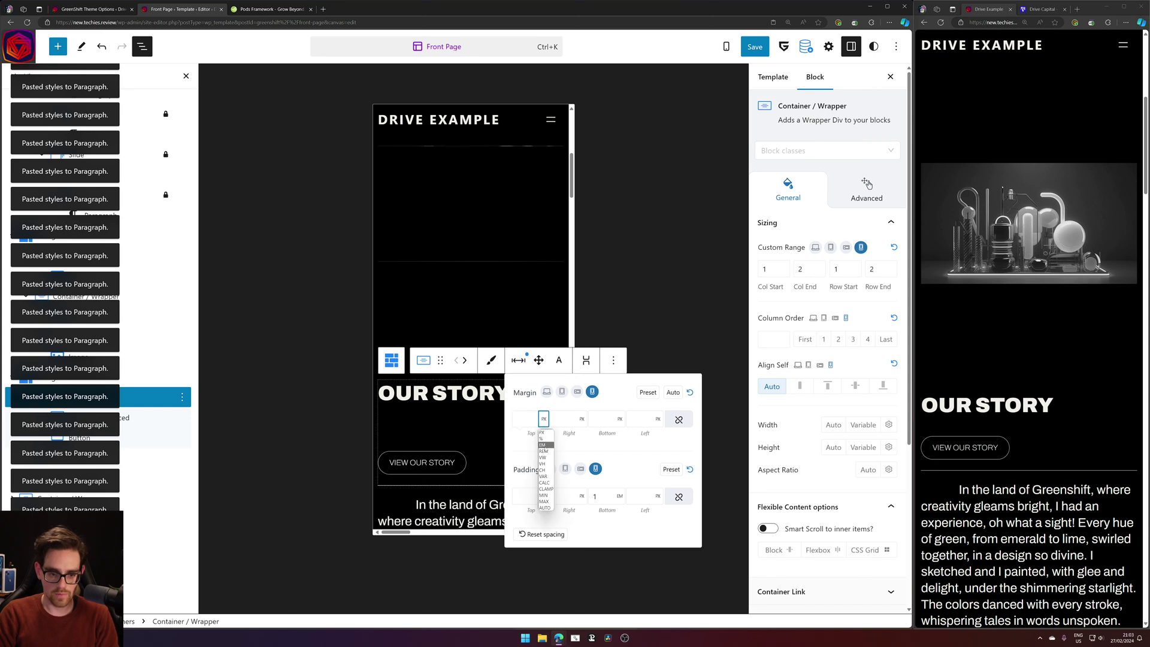
left_click(544, 445)
left_click(544, 419)
left_click(544, 421)
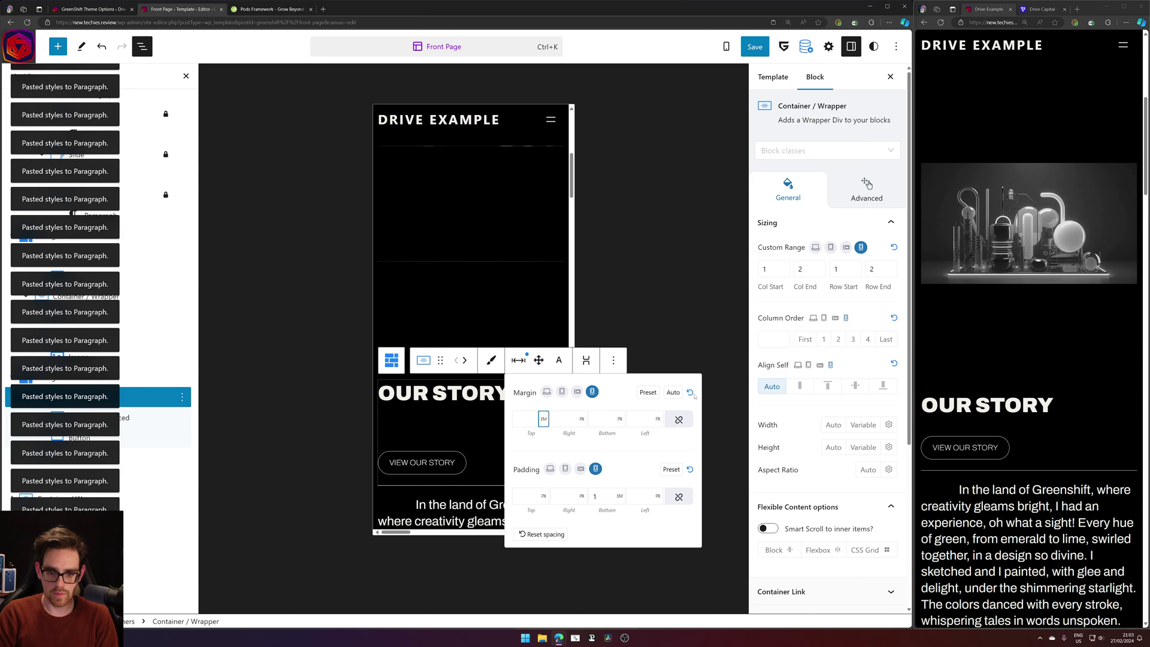
Inspect the Our Story grid's spacing settings in the desktop layout.
left_click(546, 392)
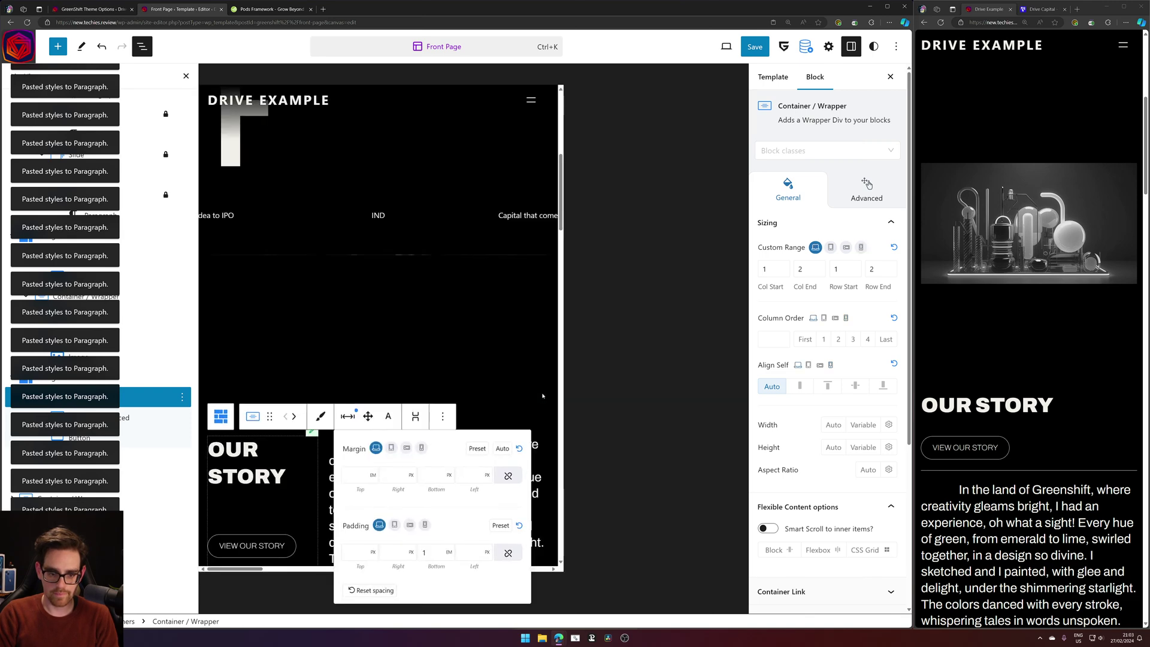
left_click(260, 434)
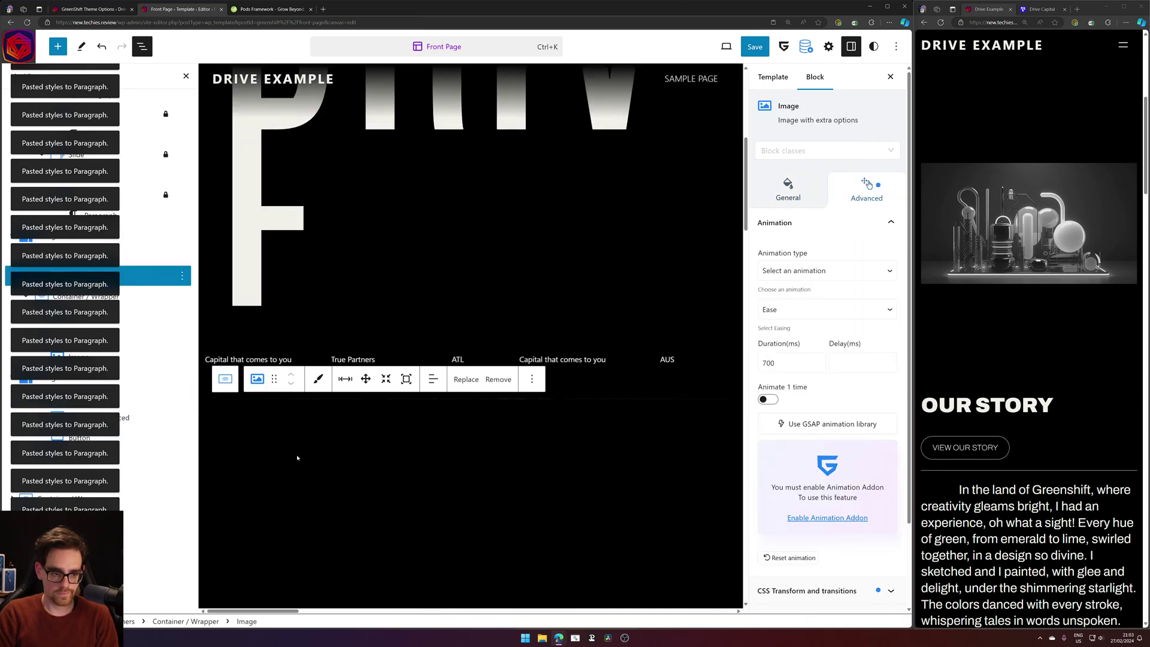
scroll(260, 434, "down", 3)
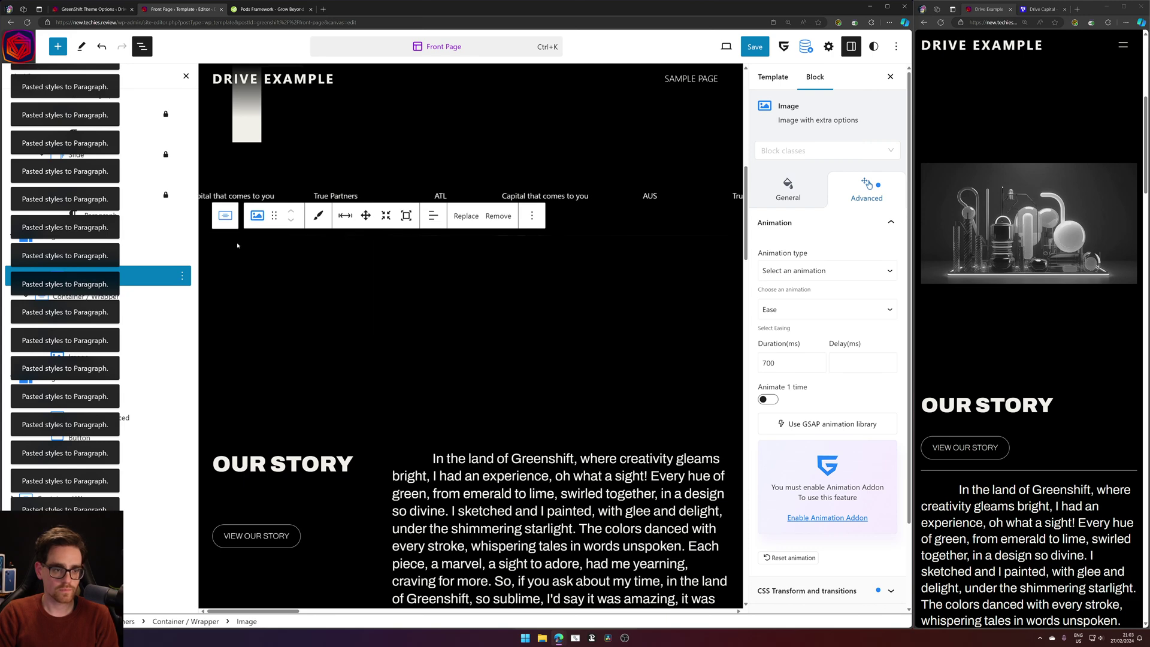
left_click(272, 431)
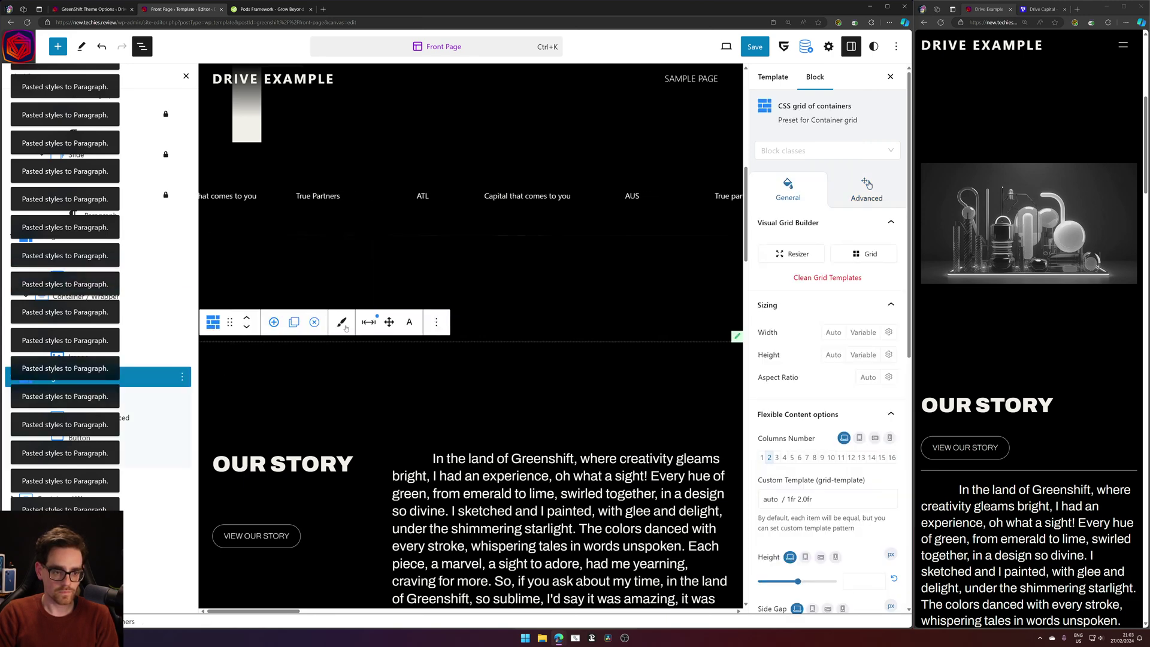
left_click(370, 323)
left_click(371, 323)
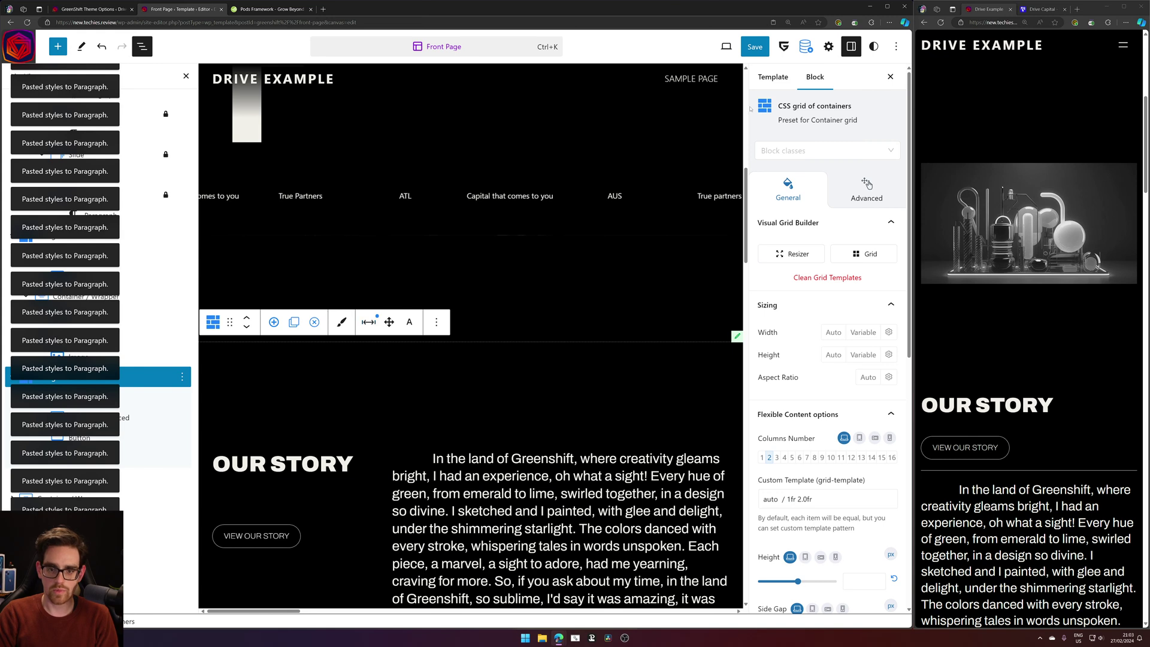
Check the live site, return the preview to Mobile, and save the Front Page template.
left_click(726, 47)
left_click(626, 149)
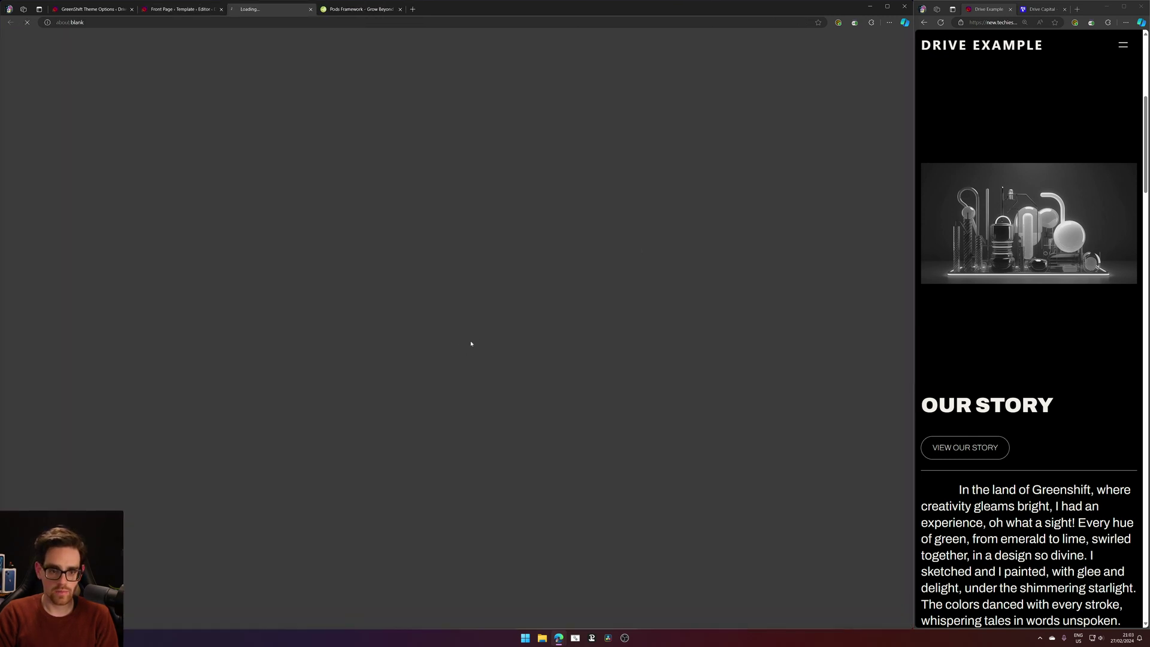
left_click(311, 9)
left_click(311, 9)
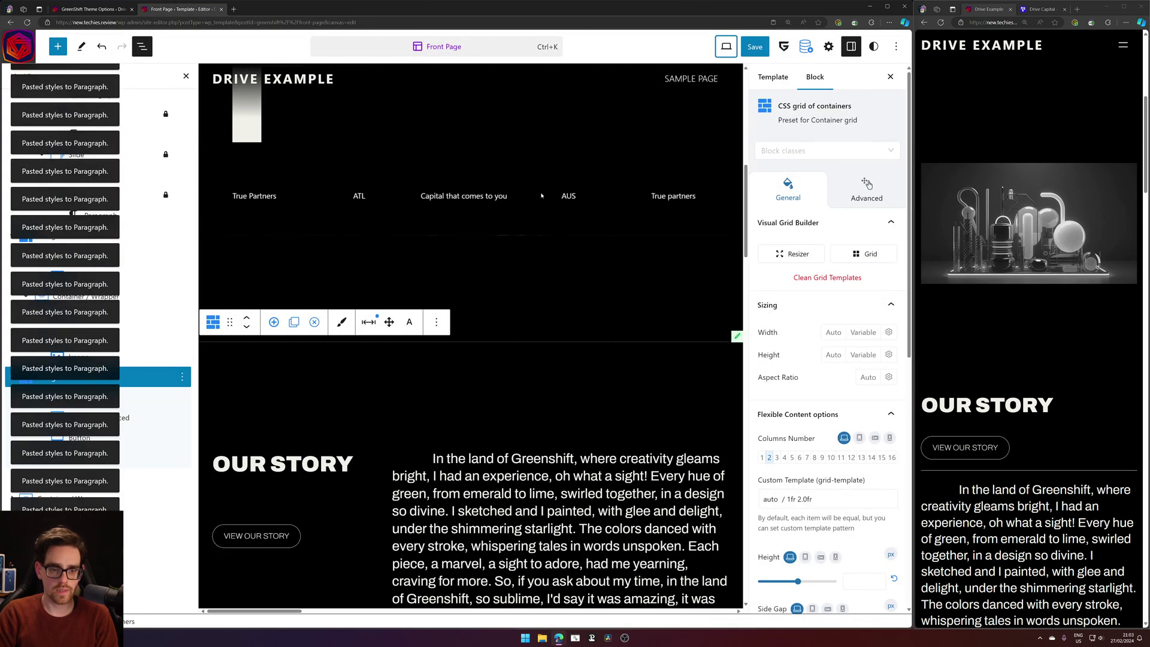
left_click(726, 47)
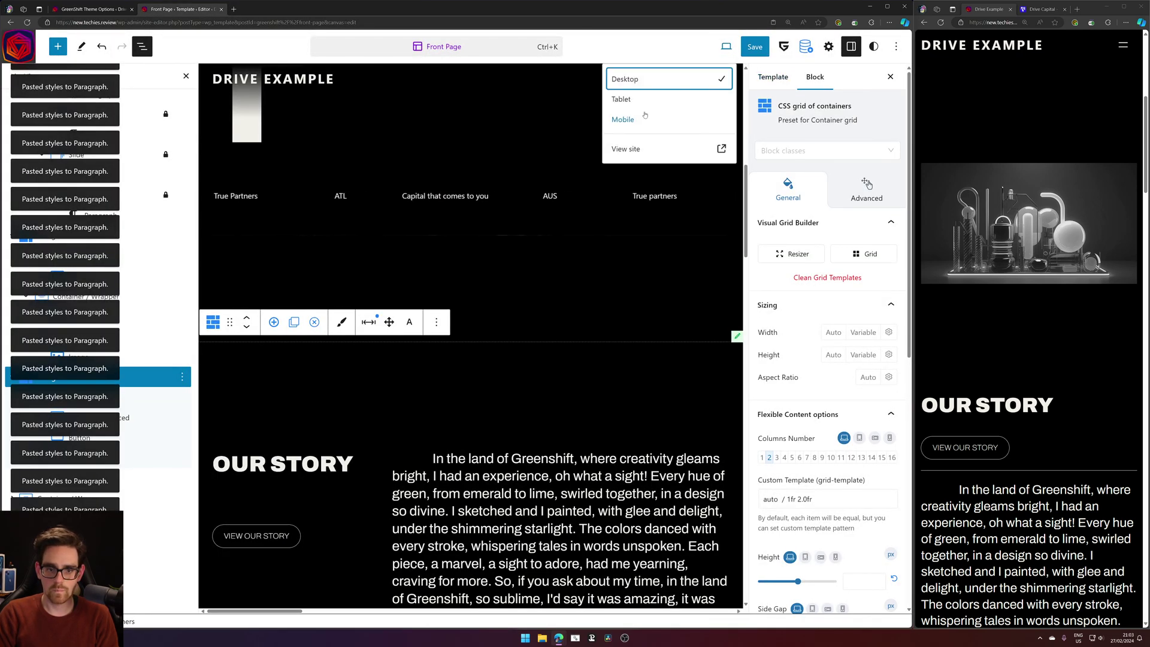
left_click(623, 119)
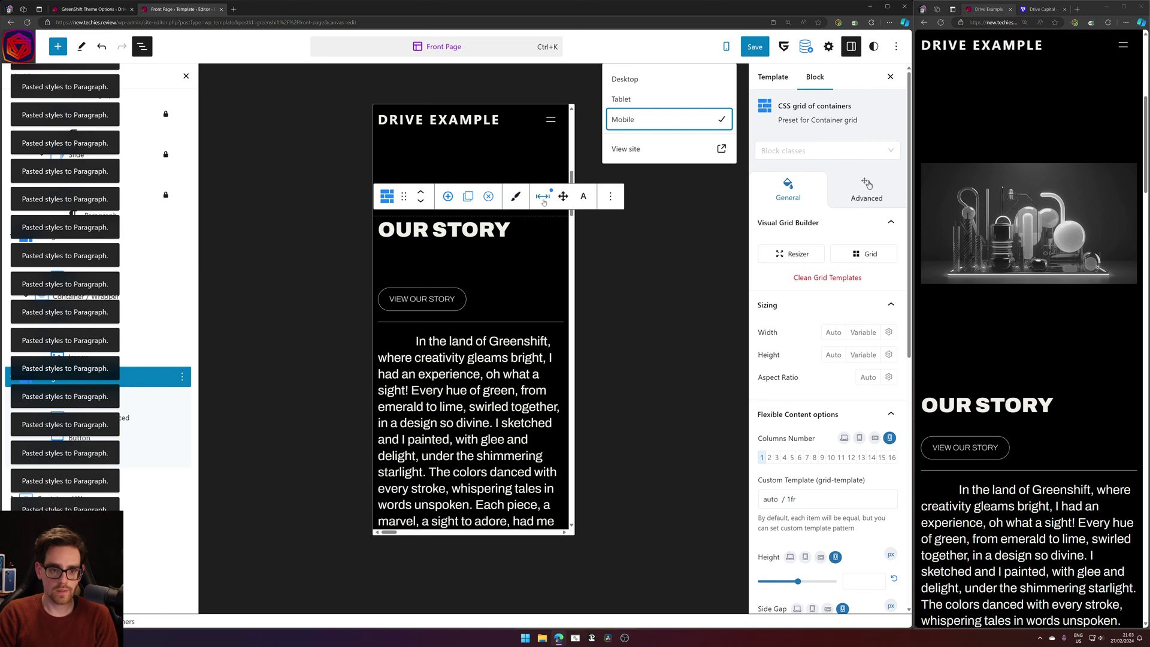
left_click(543, 199)
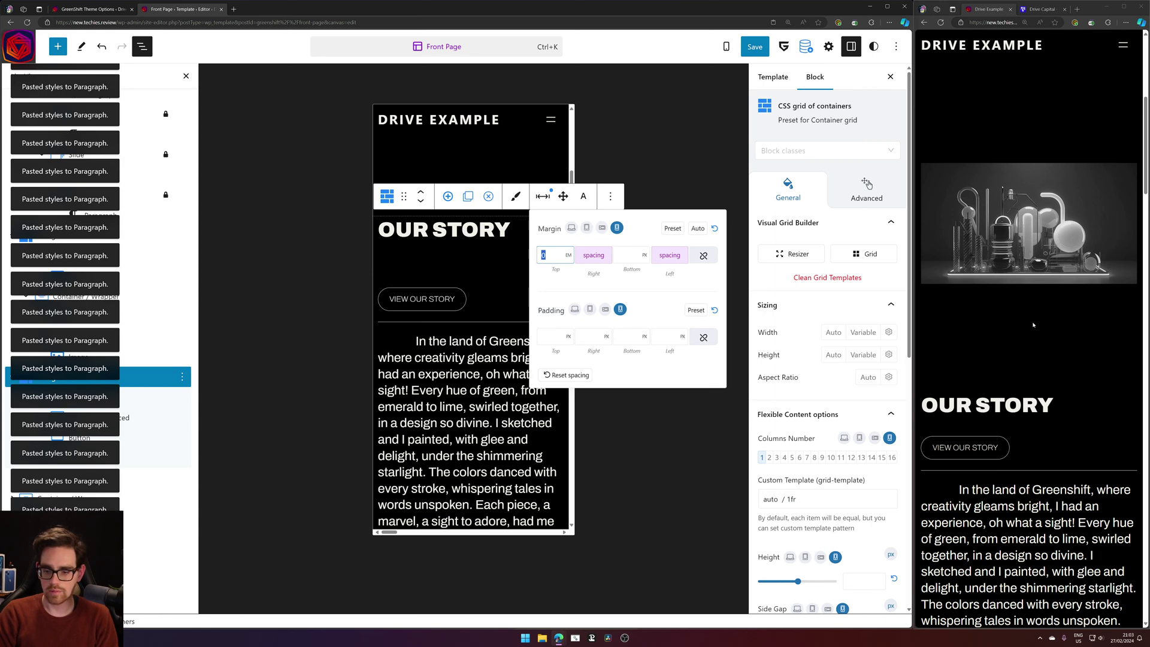
left_click(756, 47)
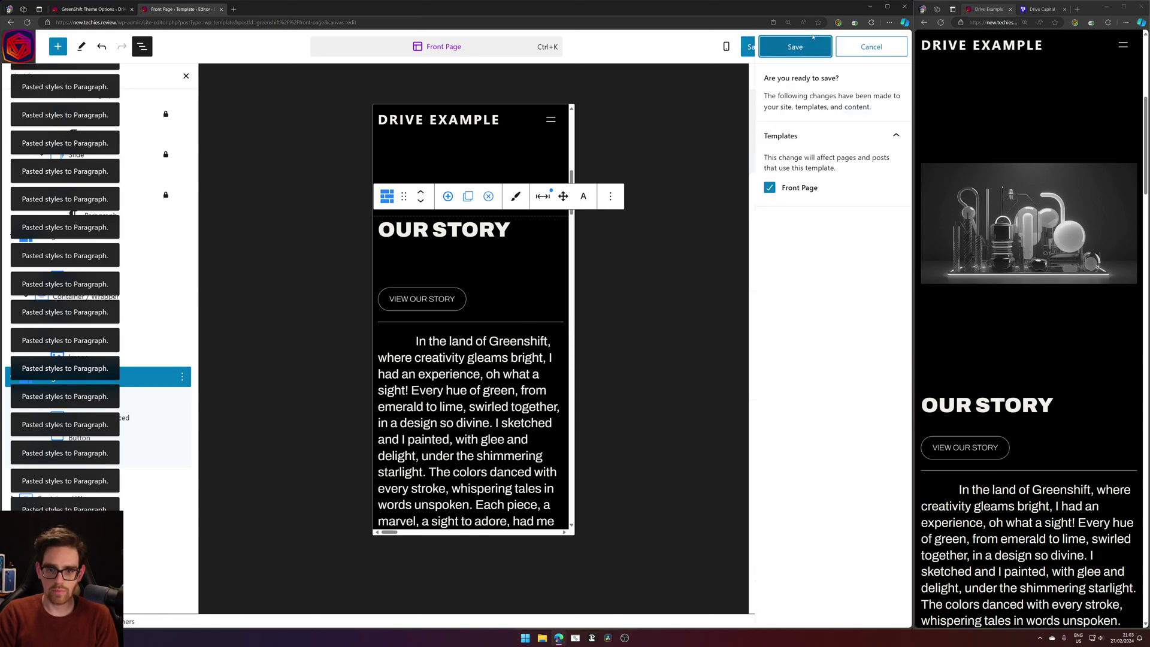
left_click(799, 45)
Copy the GREATNESS IN OUR BACKYARD heading style and paste it onto OUR STORY.
left_click(445, 235)
scroll(509, 297, "up", 9)
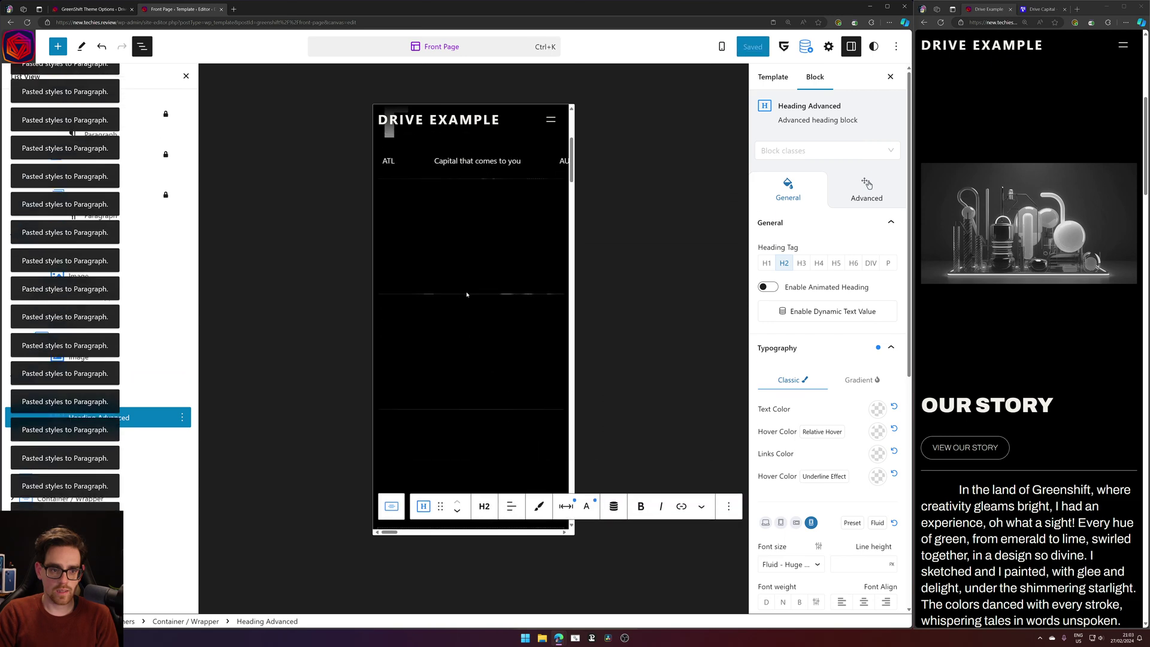
left_click(468, 180)
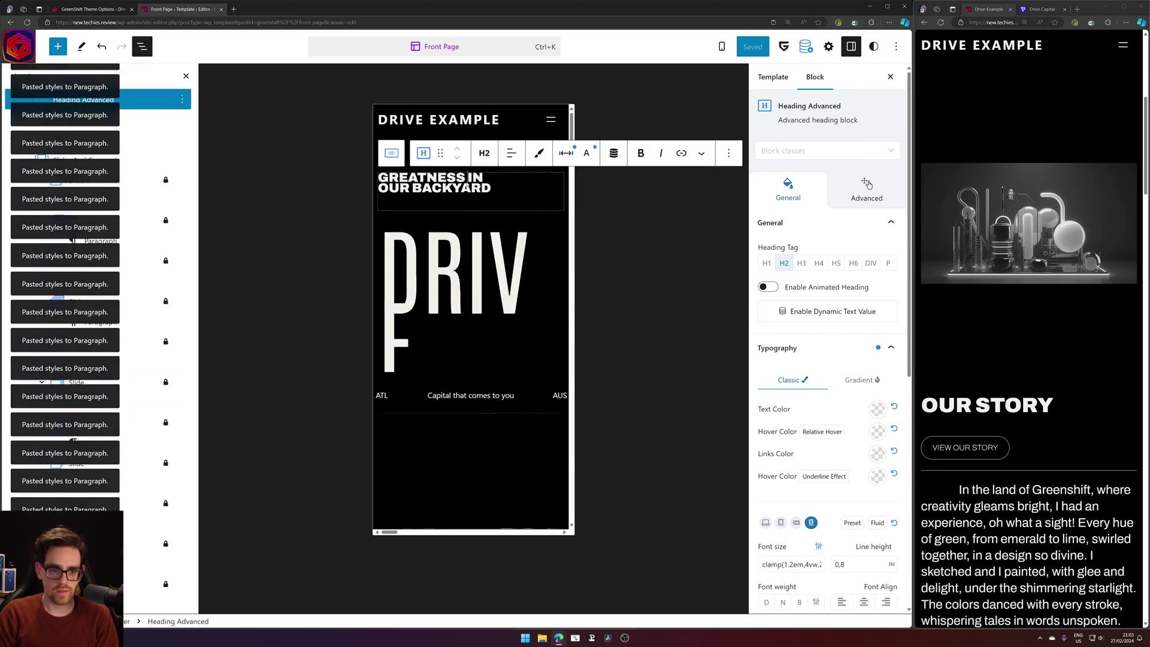
left_click(539, 153)
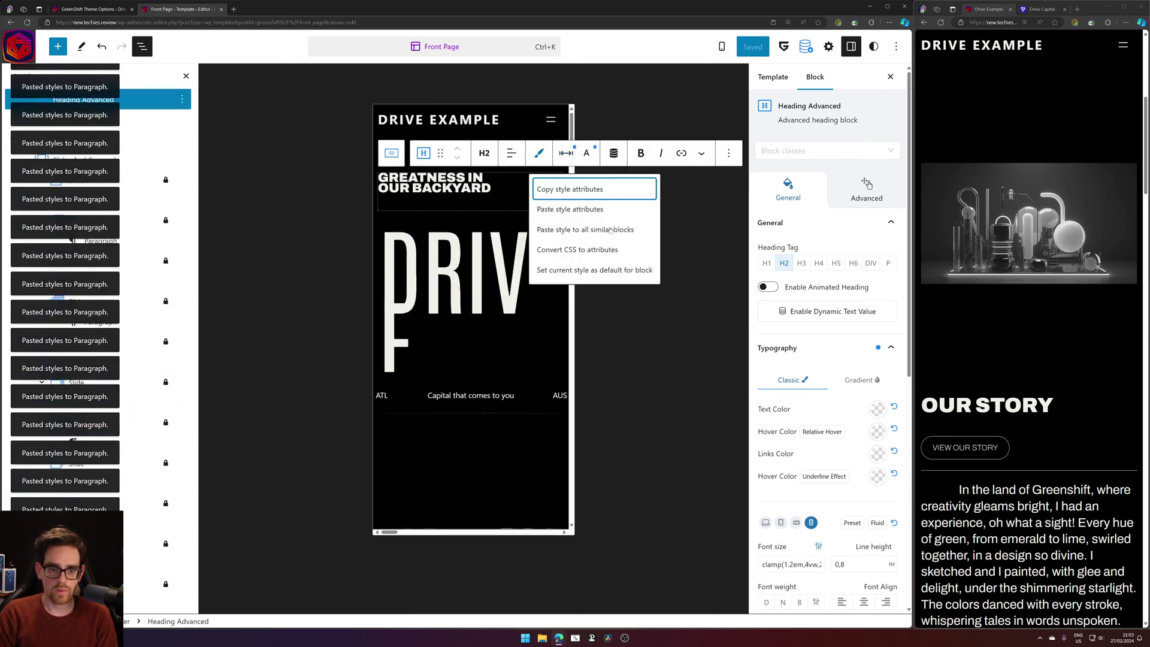
left_click(564, 184)
scroll(461, 323, "down", 9)
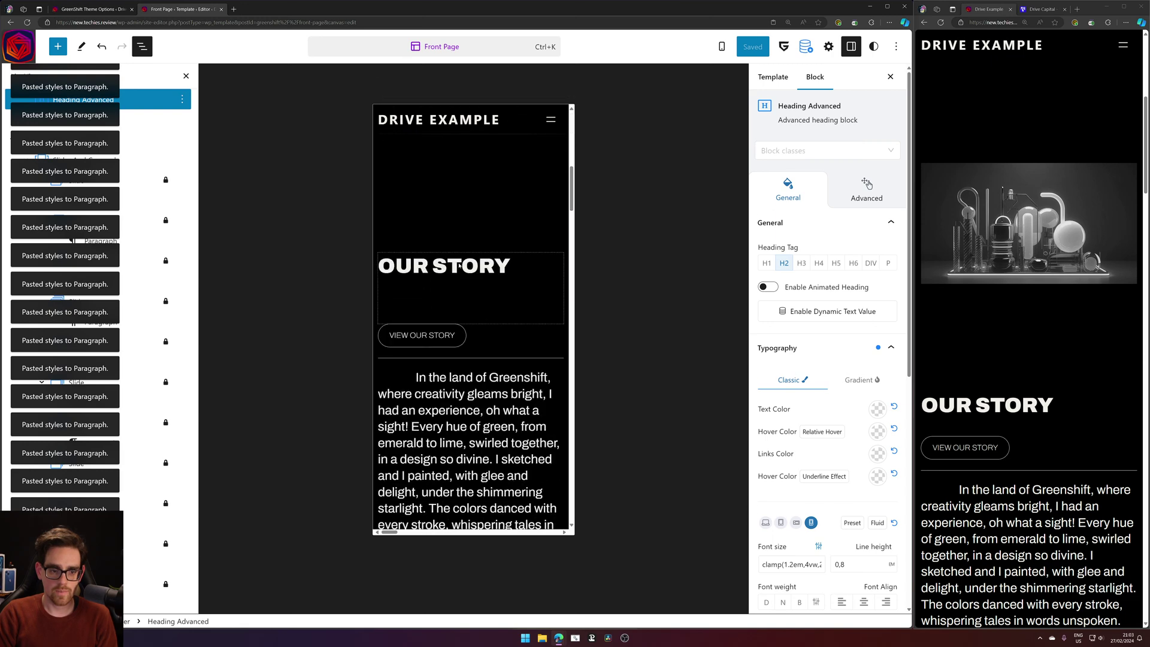
left_click(461, 254)
left_click(538, 233)
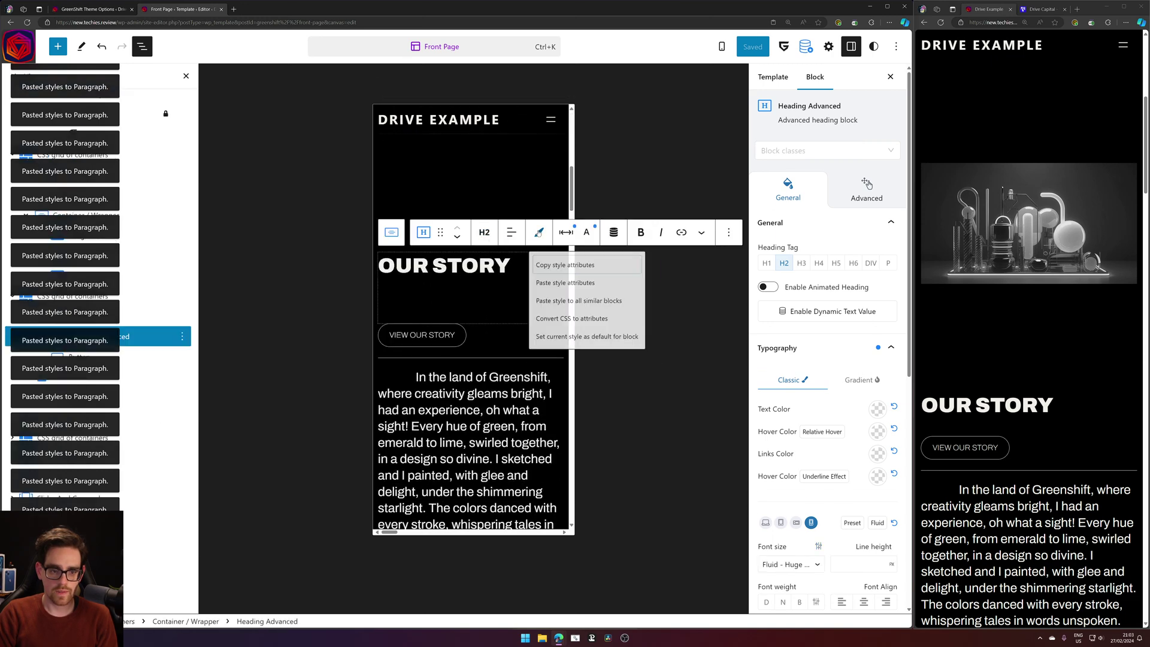
left_click(566, 293)
Paste the copied heading style onto the SUBSCRIBE and OUR PORTFOLIO headings.
scroll(450, 275, "down", 2)
scroll(449, 274, "down", 12)
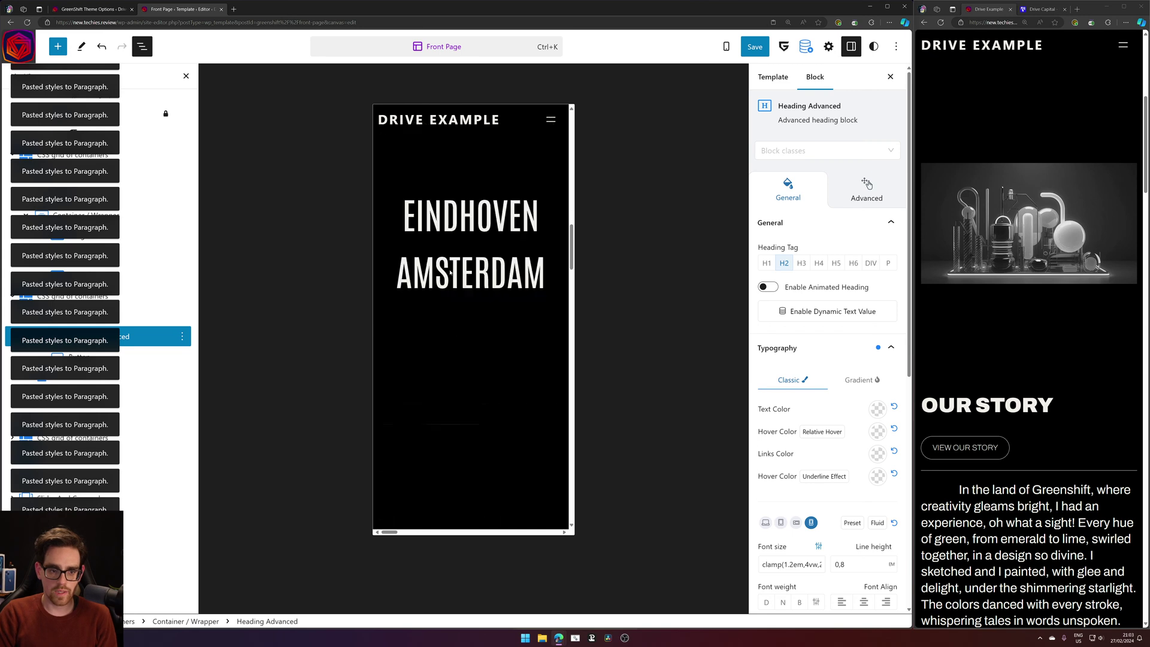
scroll(446, 269, "down", 5)
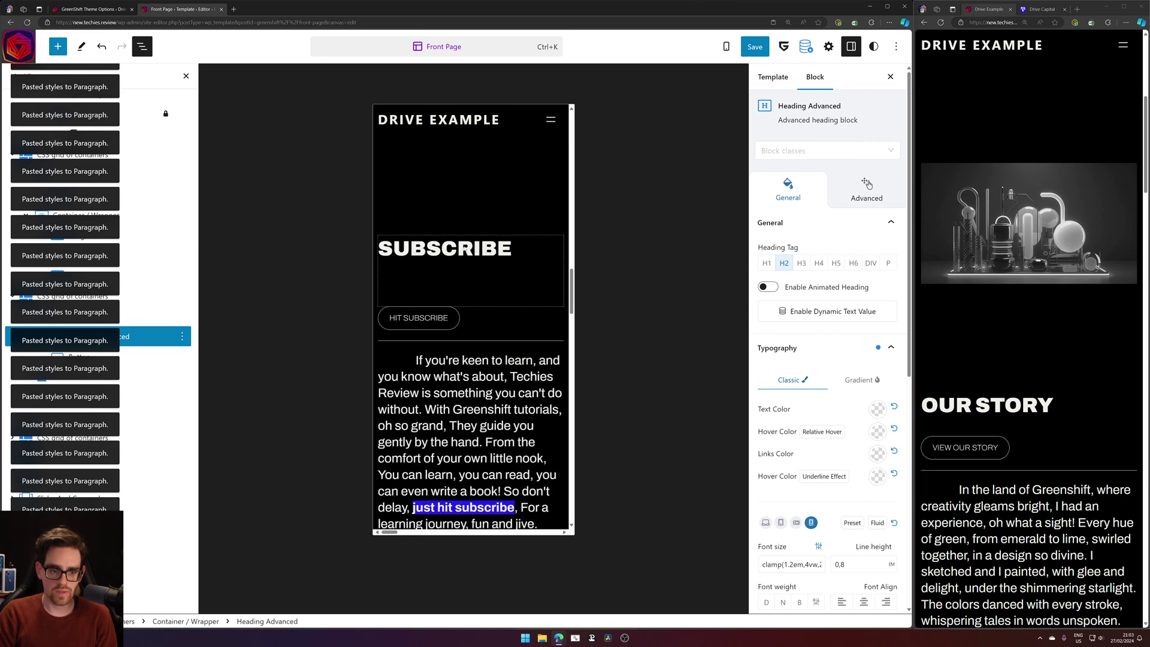
left_click(471, 263)
left_click(538, 215)
left_click(566, 273)
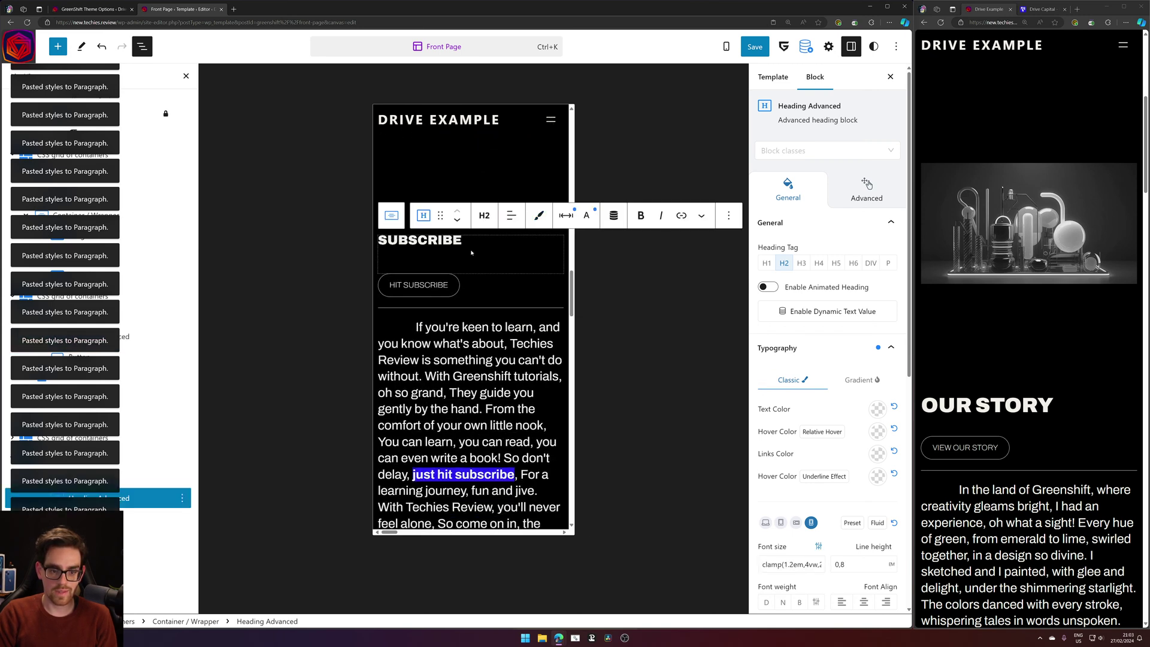
scroll(470, 252, "down", 15)
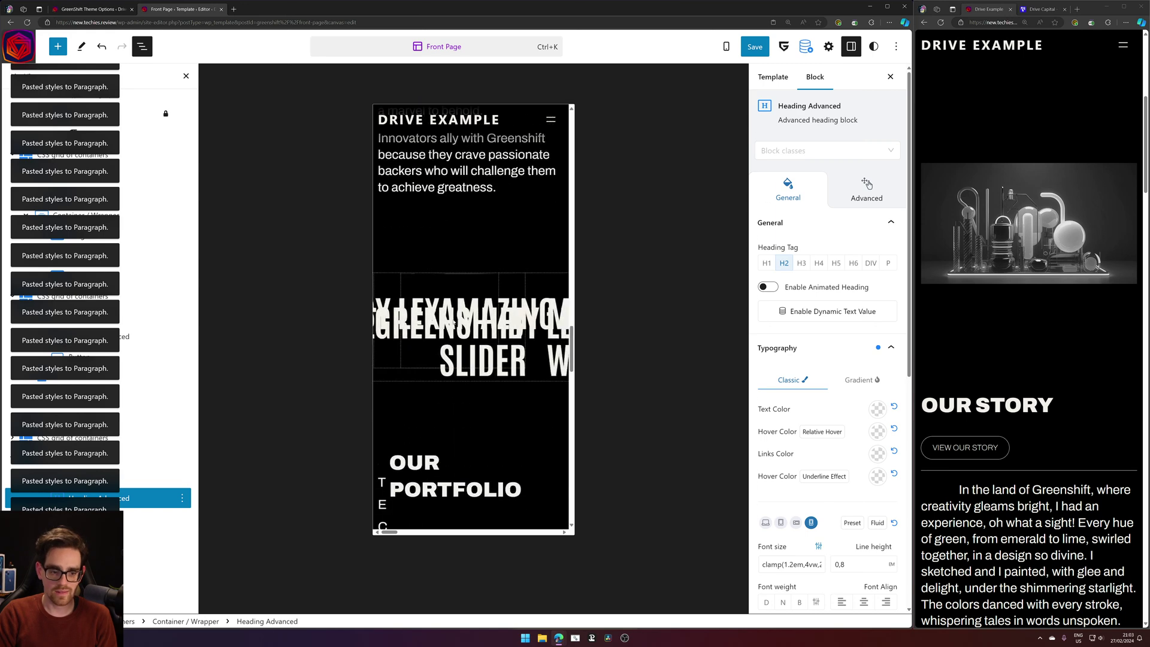
scroll(453, 322, "down", 5)
left_click(489, 329)
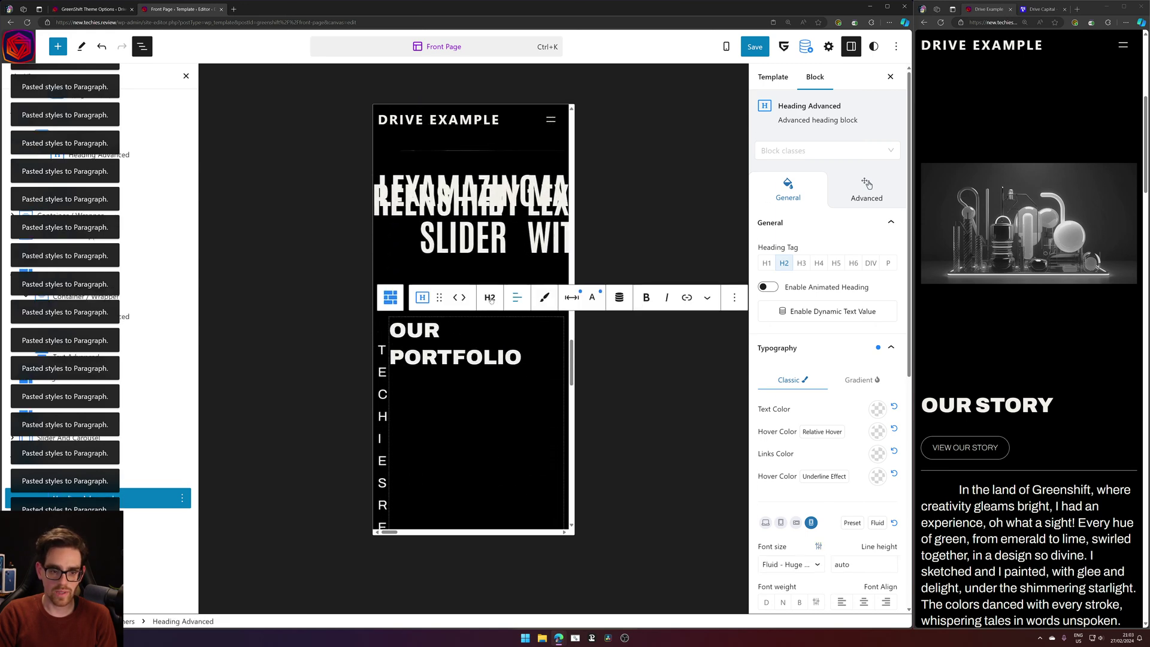
left_click(544, 297)
left_click(581, 359)
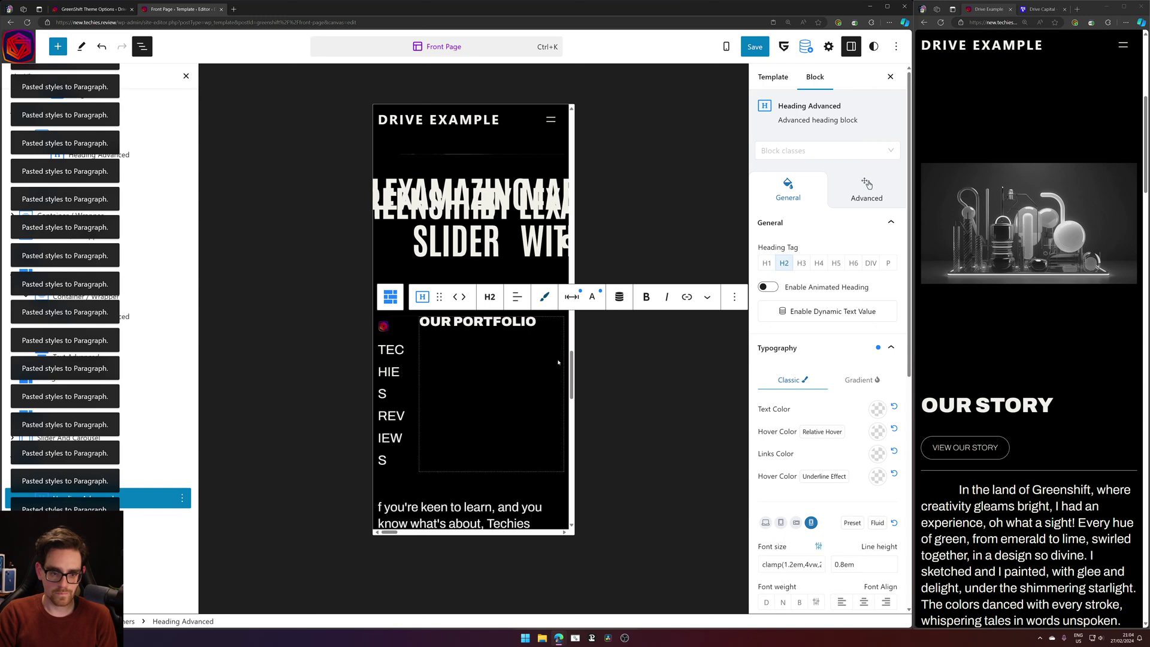
Paste the copied heading style onto the footer heading.
scroll(453, 339, "down", 10)
scroll(453, 339, "down", 10)
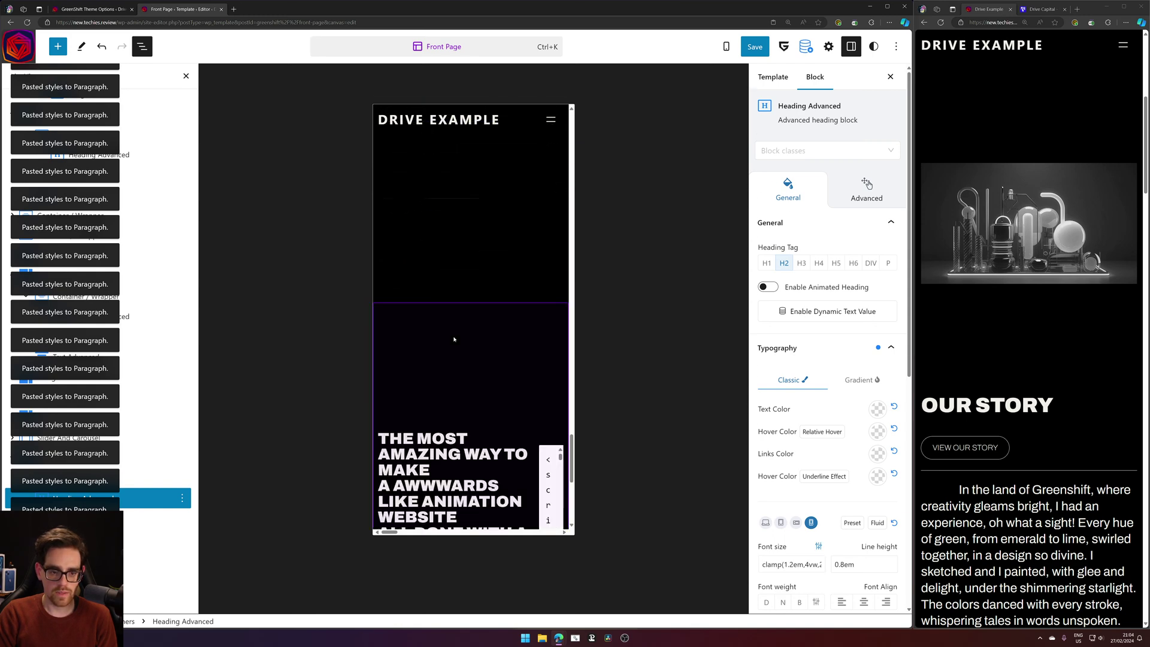
left_click(421, 191)
left_click(421, 190)
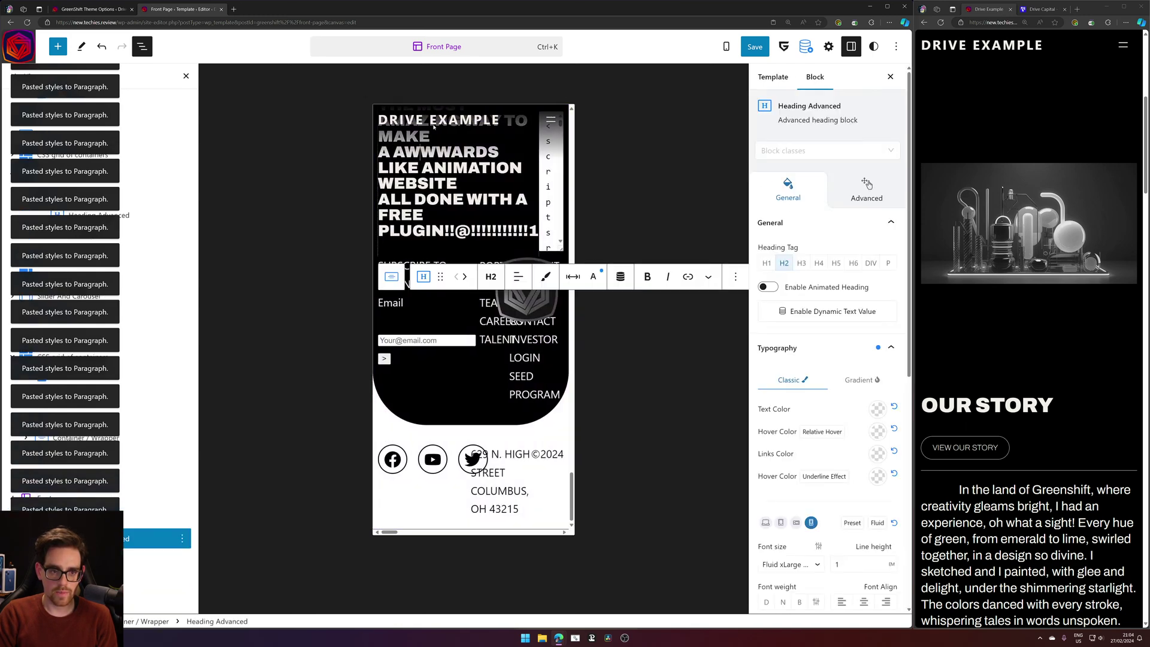
right_click(559, 323)
left_click(560, 327)
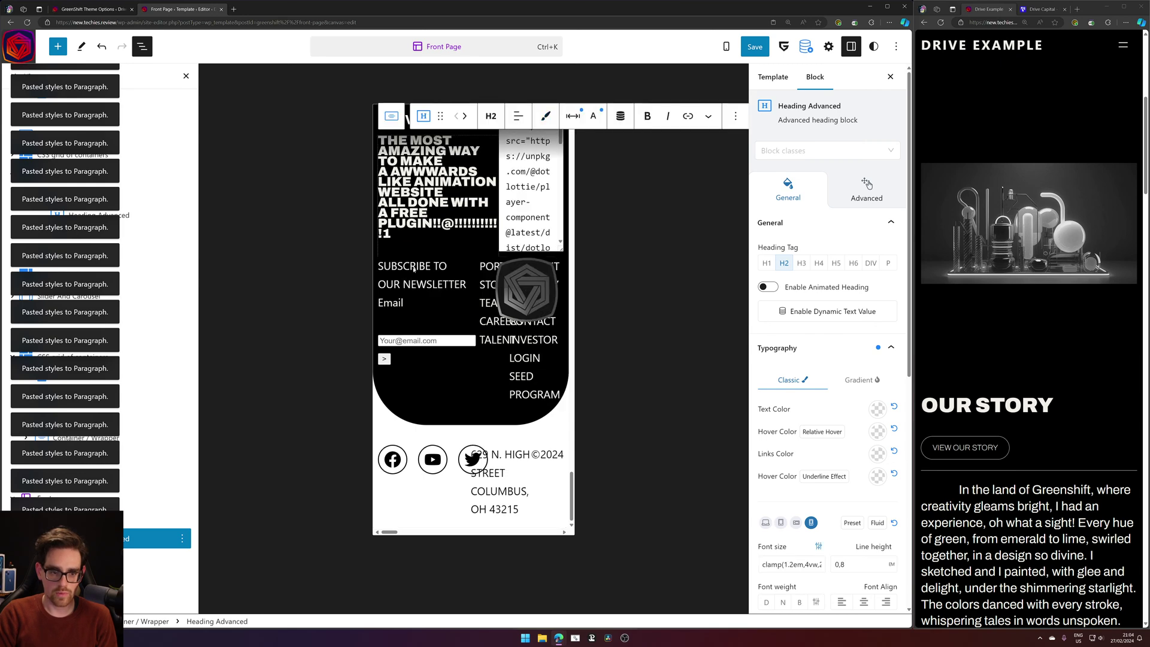
Switch the Custom HTML block to its rendered Preview.
scroll(438, 276, "up", 1)
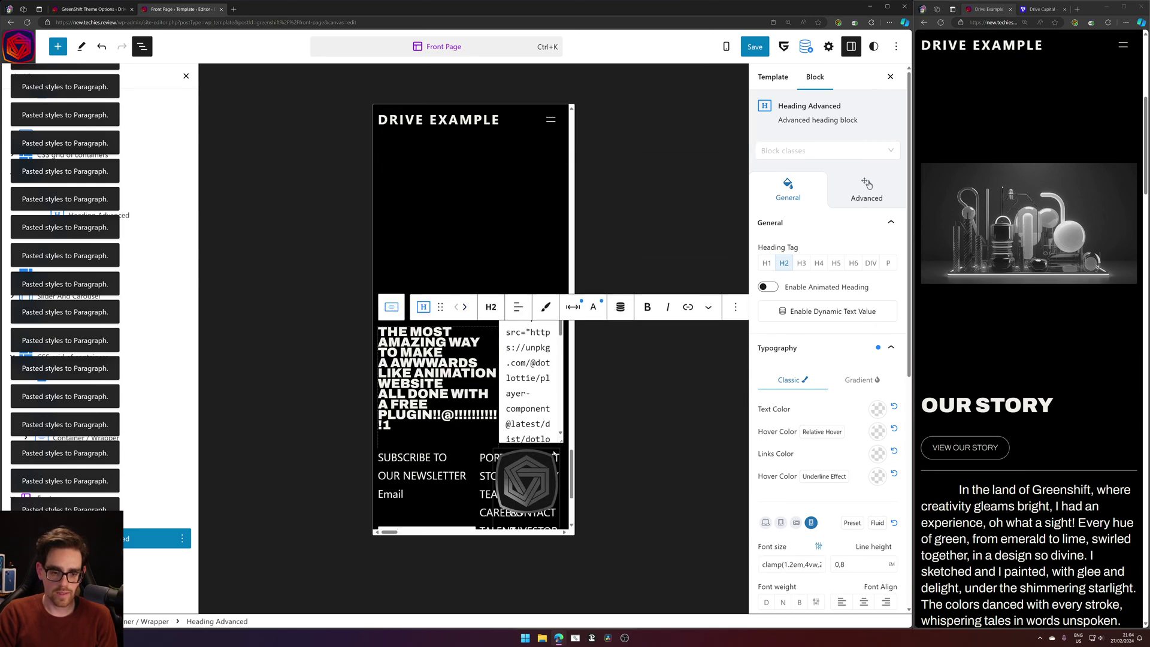
double_click(529, 393)
left_click(647, 284)
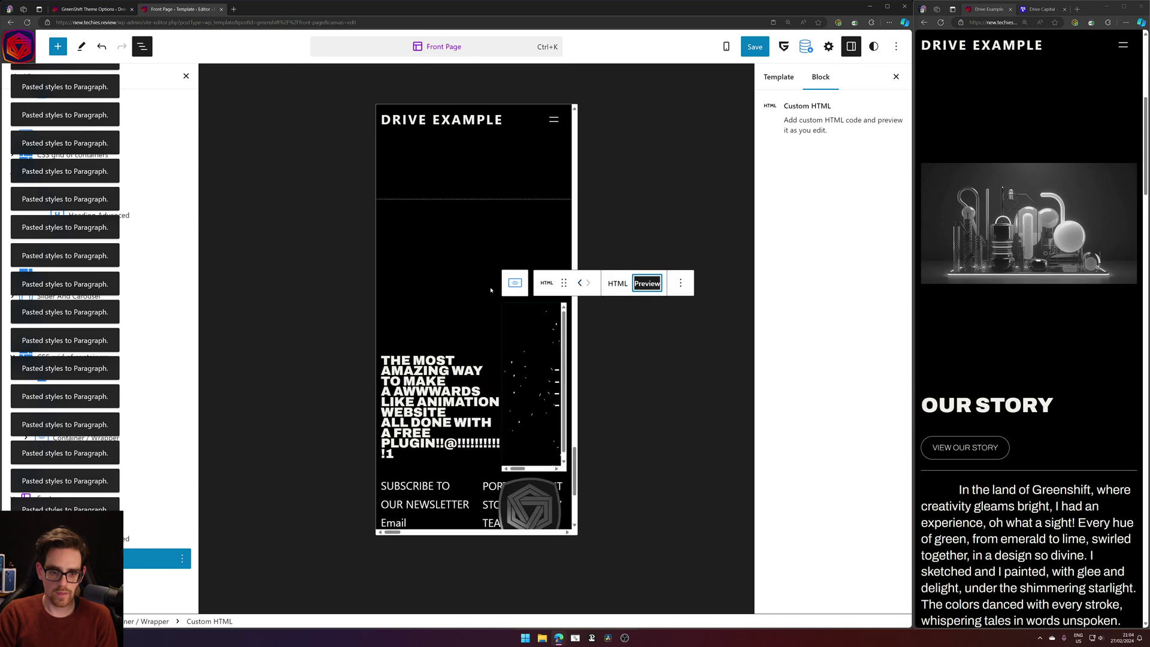
scroll(468, 348, "up", 15)
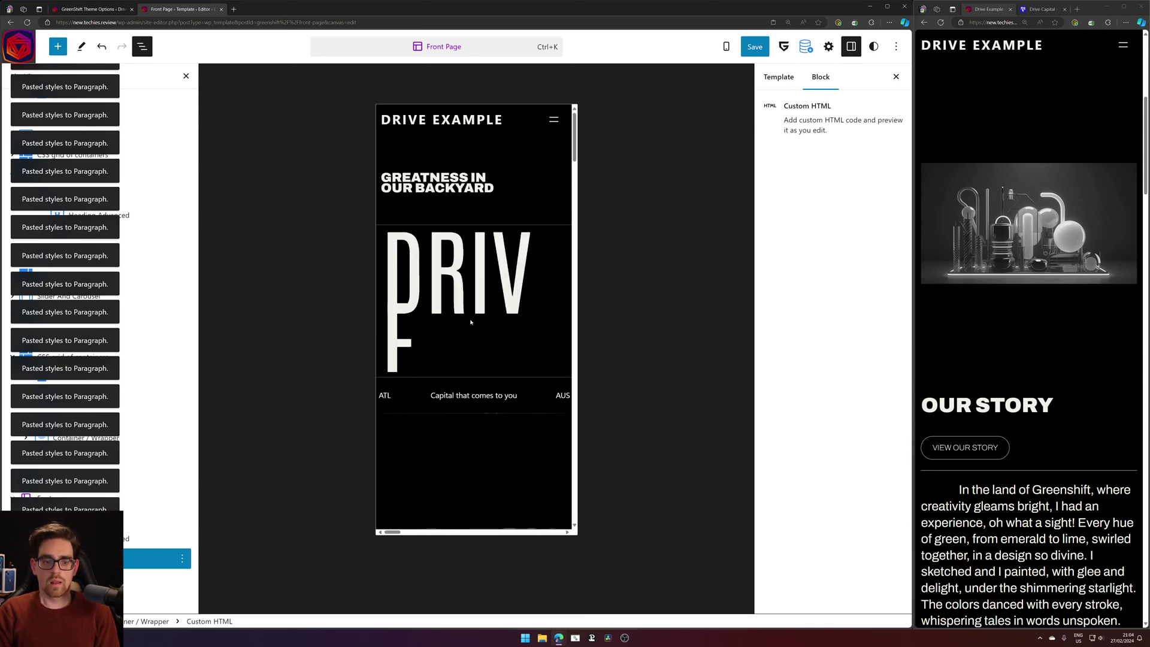
scroll(474, 327, "down", 5)
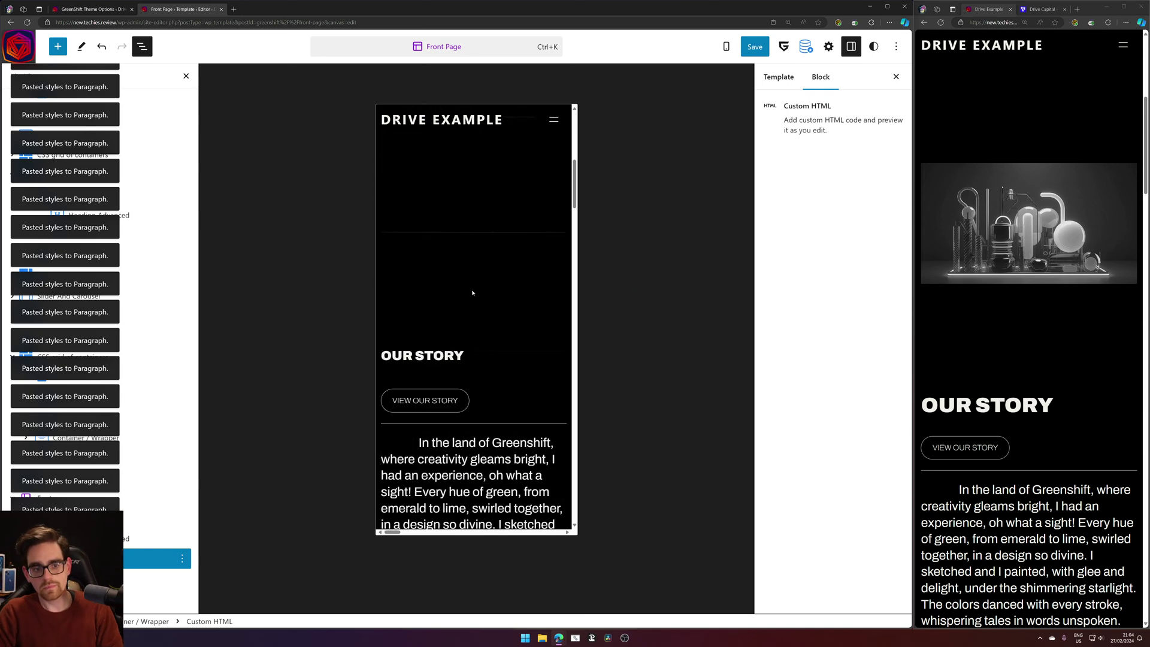
scroll(477, 301, "up", 2)
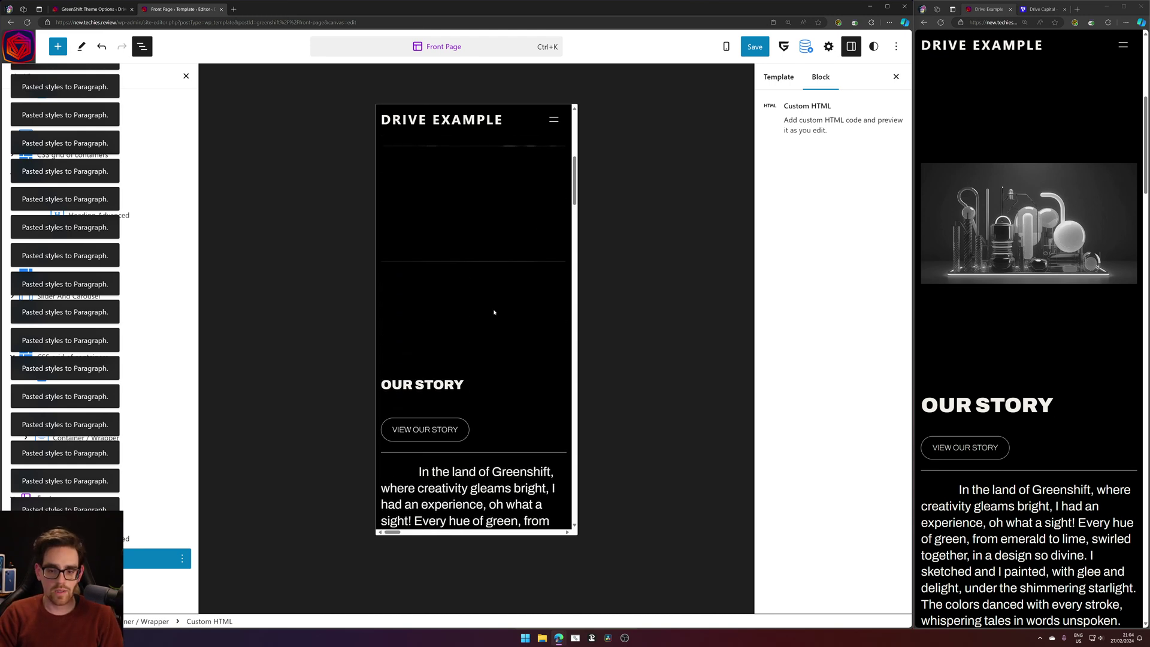
Save the Front Page template and reload the live site.
left_click(756, 47)
left_click(779, 47)
left_click(1089, 243)
key("F5")
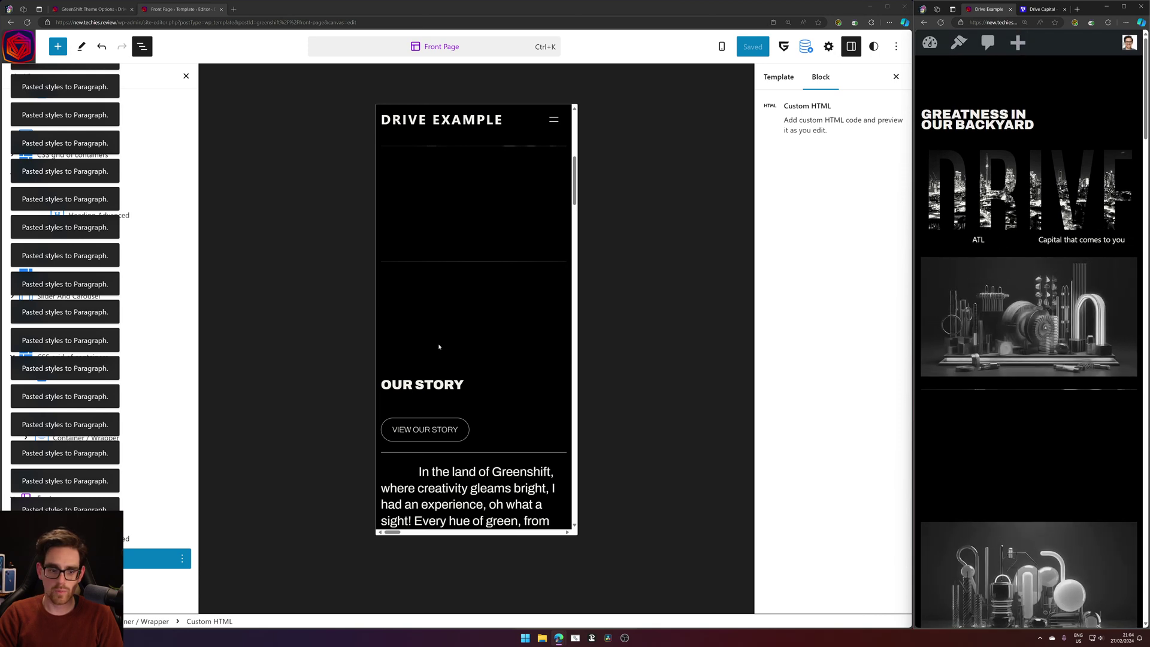
scroll(426, 361, "up", 3)
Change the GREATNESS IN OUR BACKYARD heading's font size clamp minimum from 1.2em to 1.5em.
scroll(427, 361, "up", 1)
left_click(469, 191)
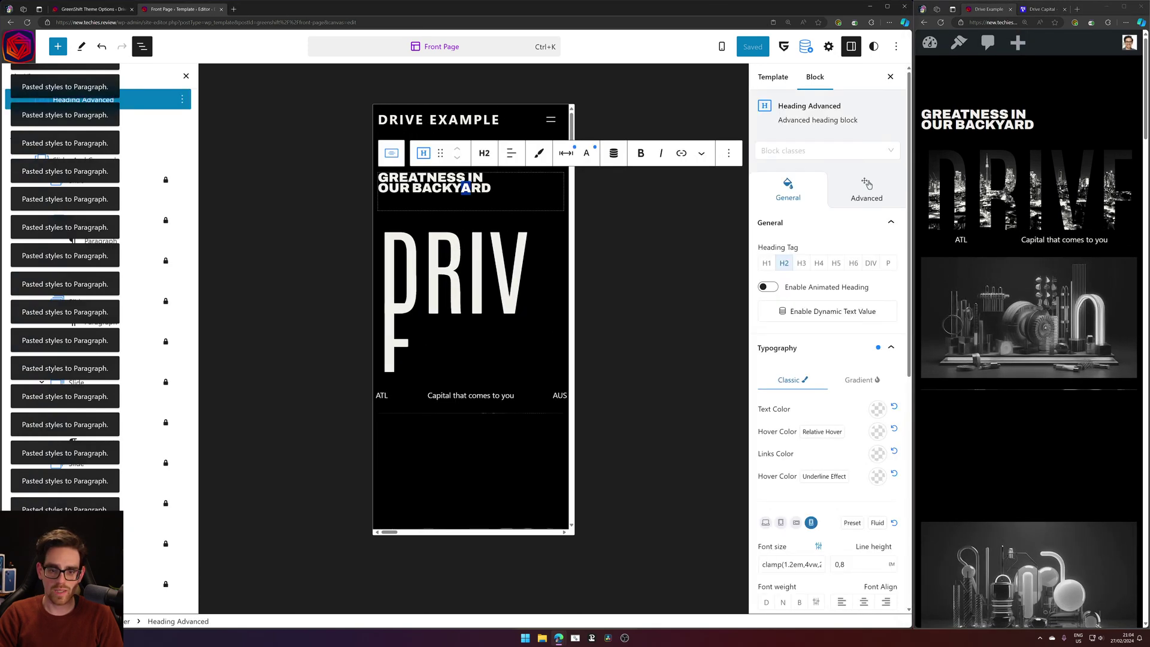
left_click(569, 154)
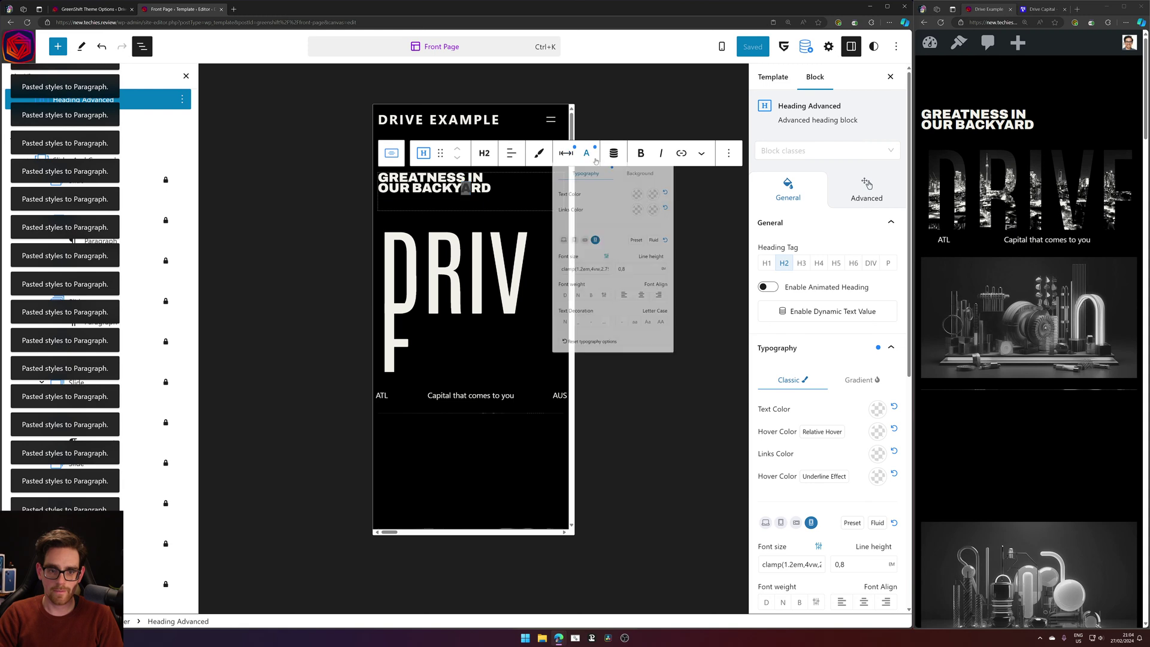
left_click(593, 321)
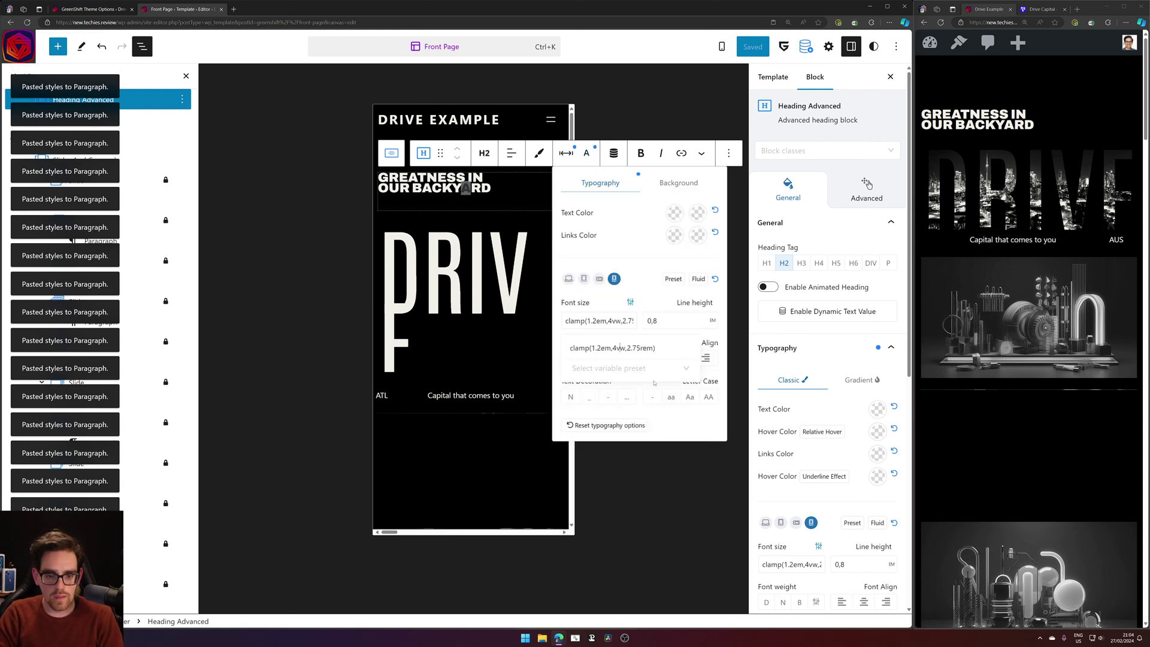
key("Delete")
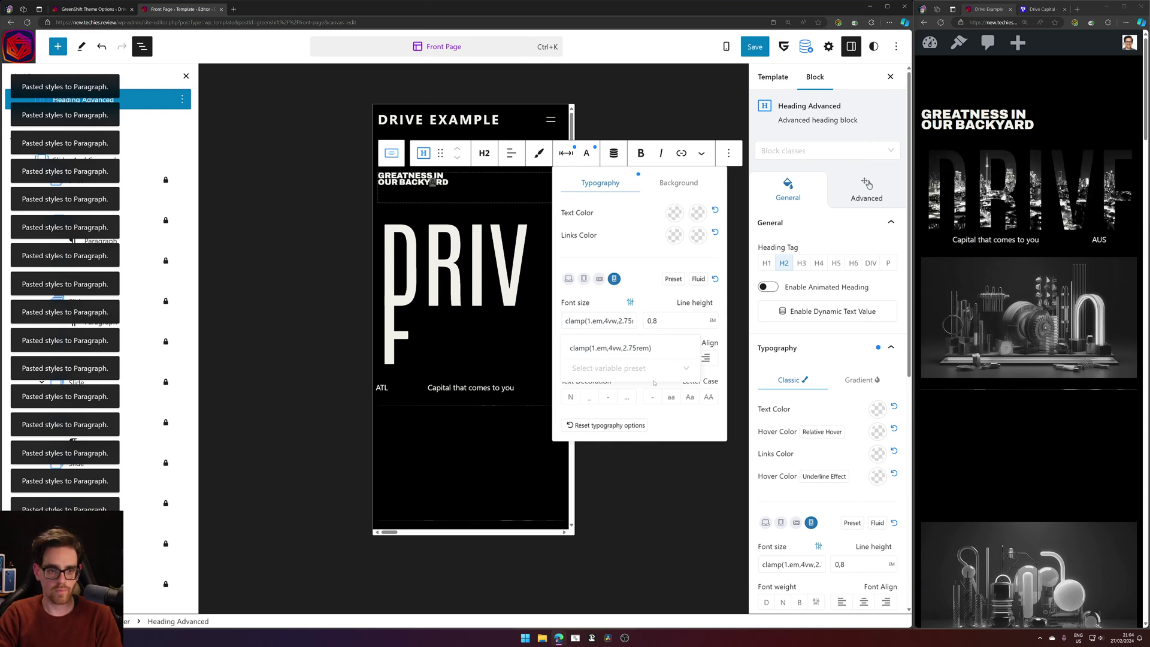
type("5")
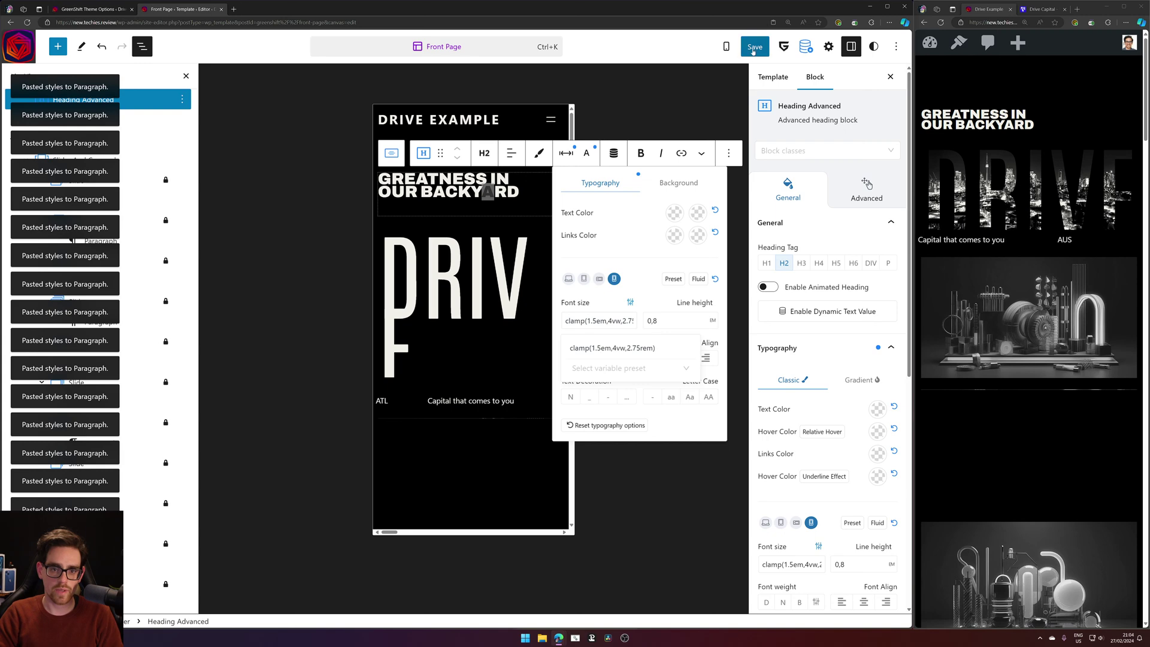
Copy the enlarged hero heading's style attributes and save the template.
left_click(538, 160)
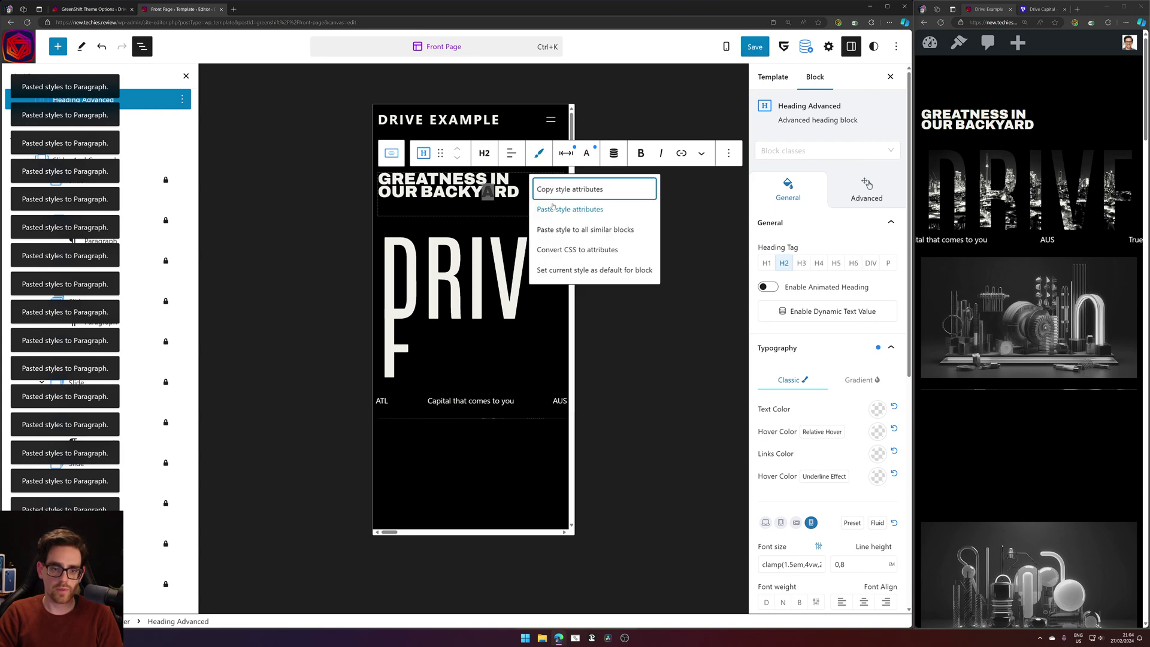
left_click(576, 189)
left_click(757, 49)
left_click(777, 48)
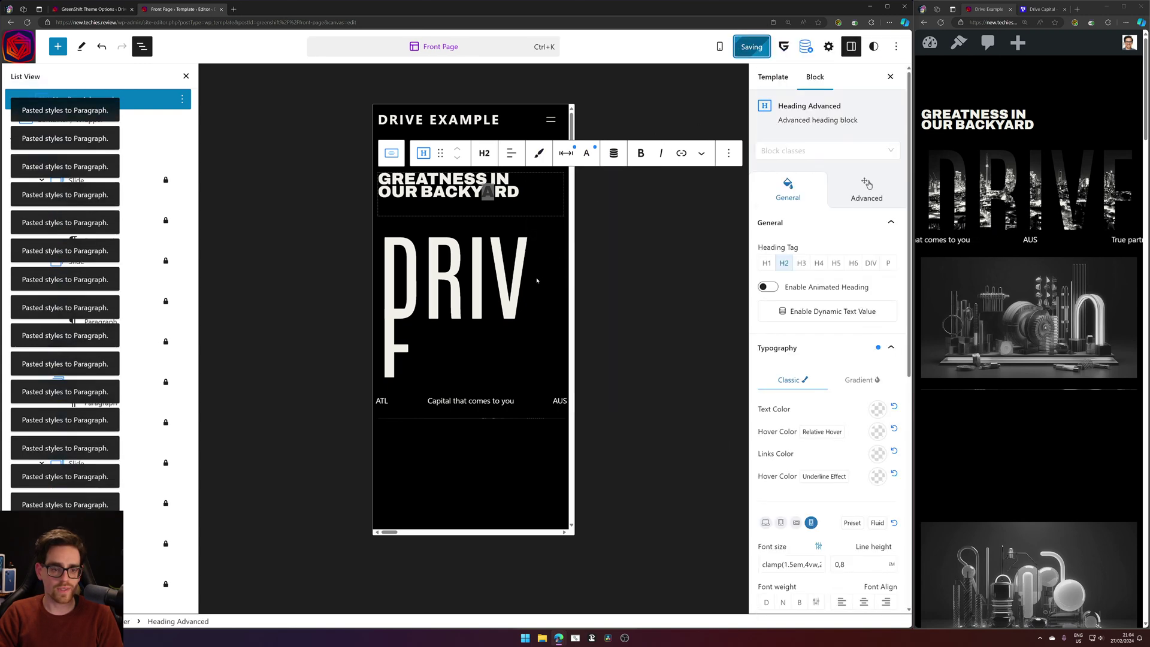
Paste the clamp(1.5em…) heading style onto OUR STORY.
scroll(466, 205, "down", 6)
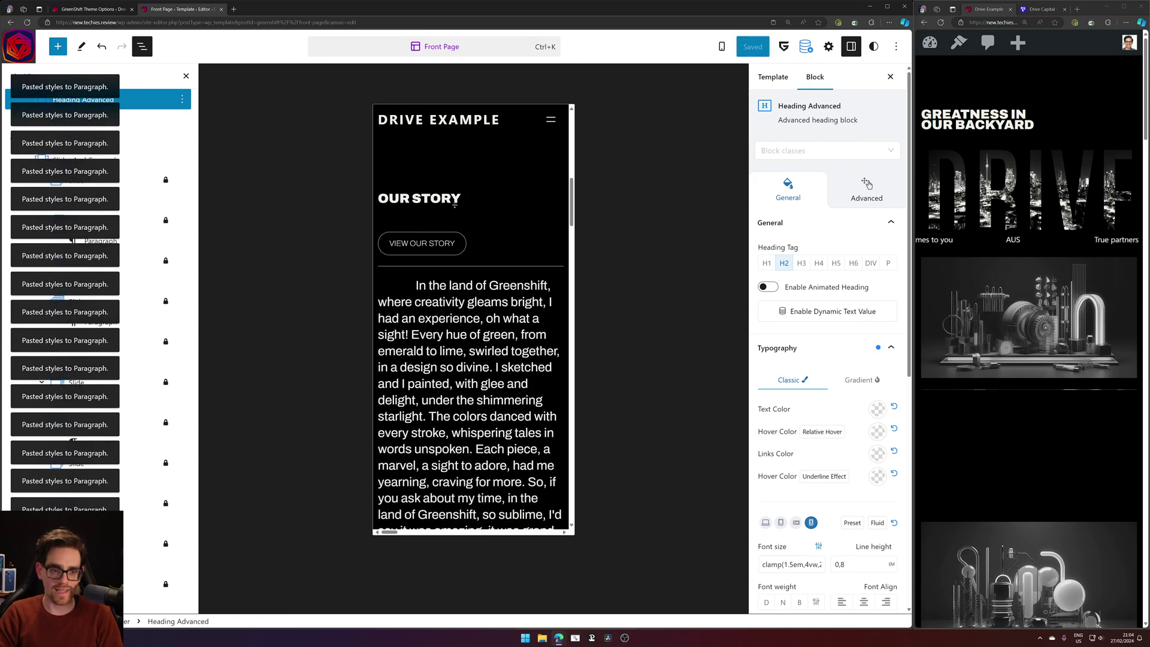
left_click(423, 239)
left_click(442, 172)
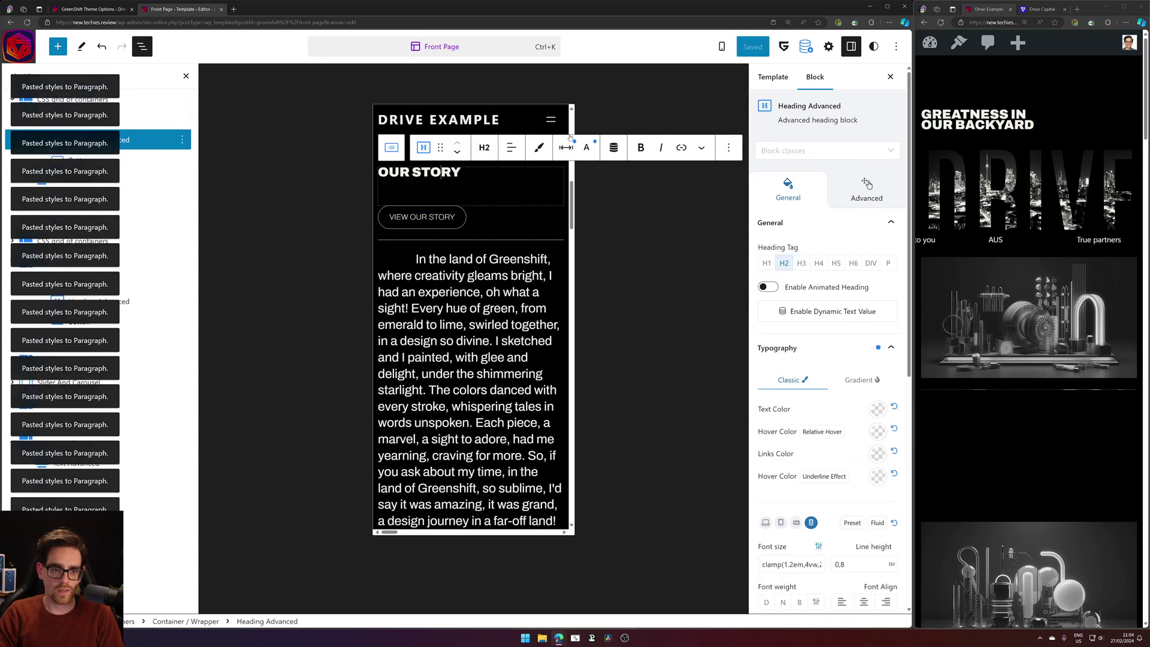
left_click(539, 147)
left_click(594, 207)
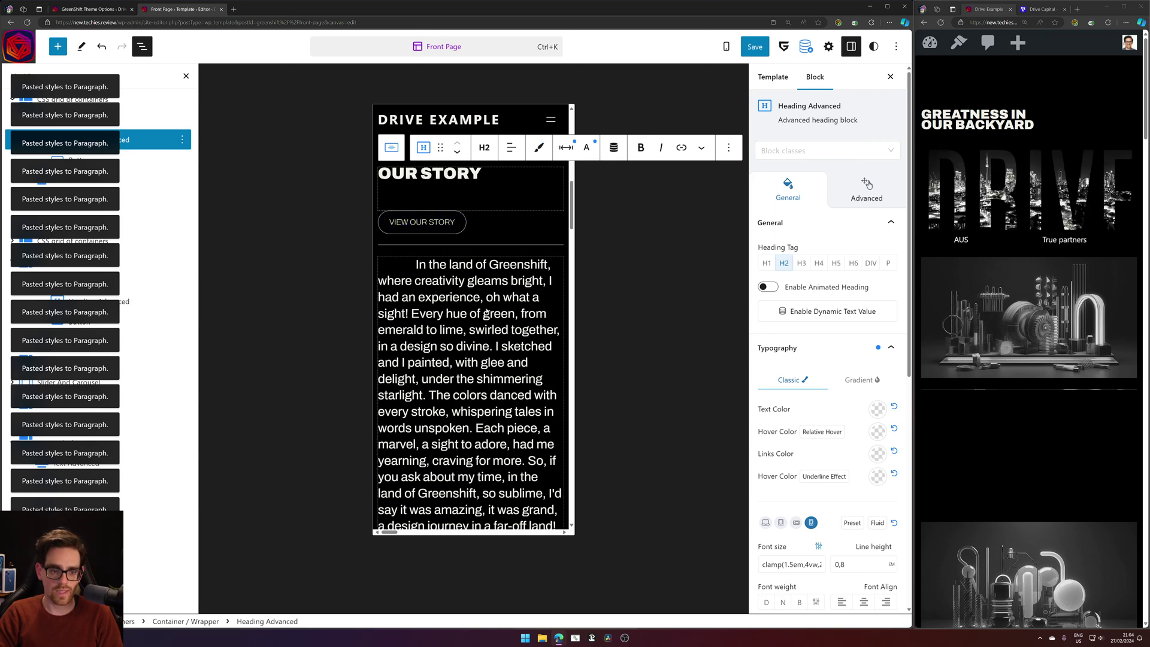
Paste the larger heading style onto the OUR PORTFOLIO heading.
scroll(486, 311, "down", 5)
scroll(486, 311, "down", 6)
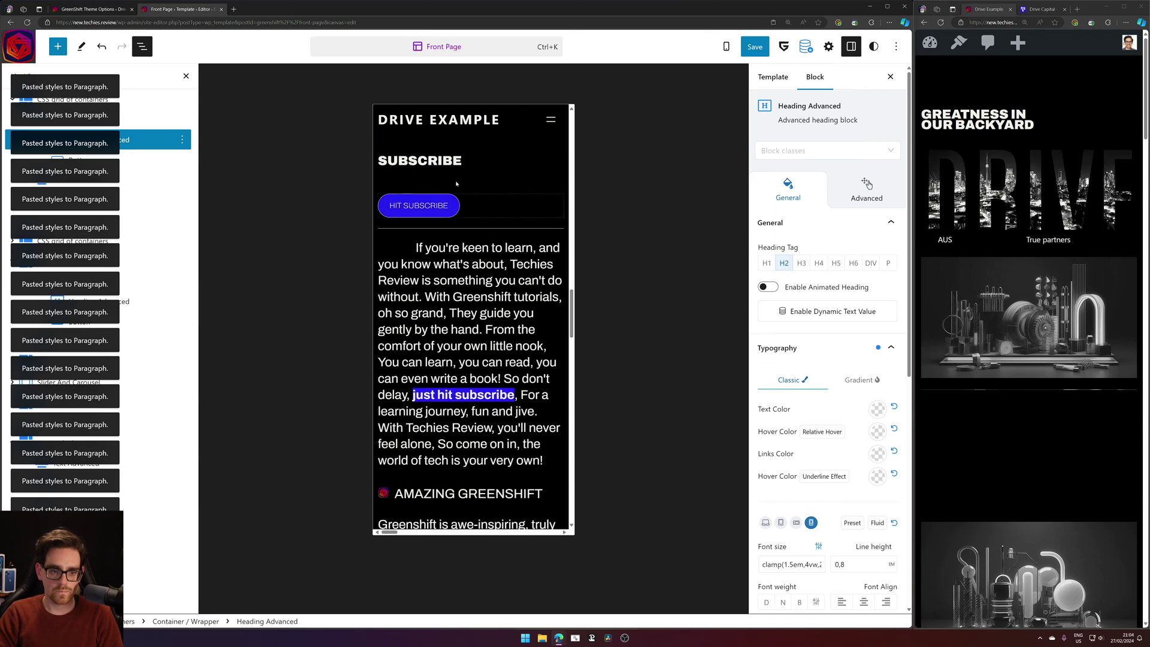
left_click(475, 158)
left_click(470, 166)
left_click(538, 136)
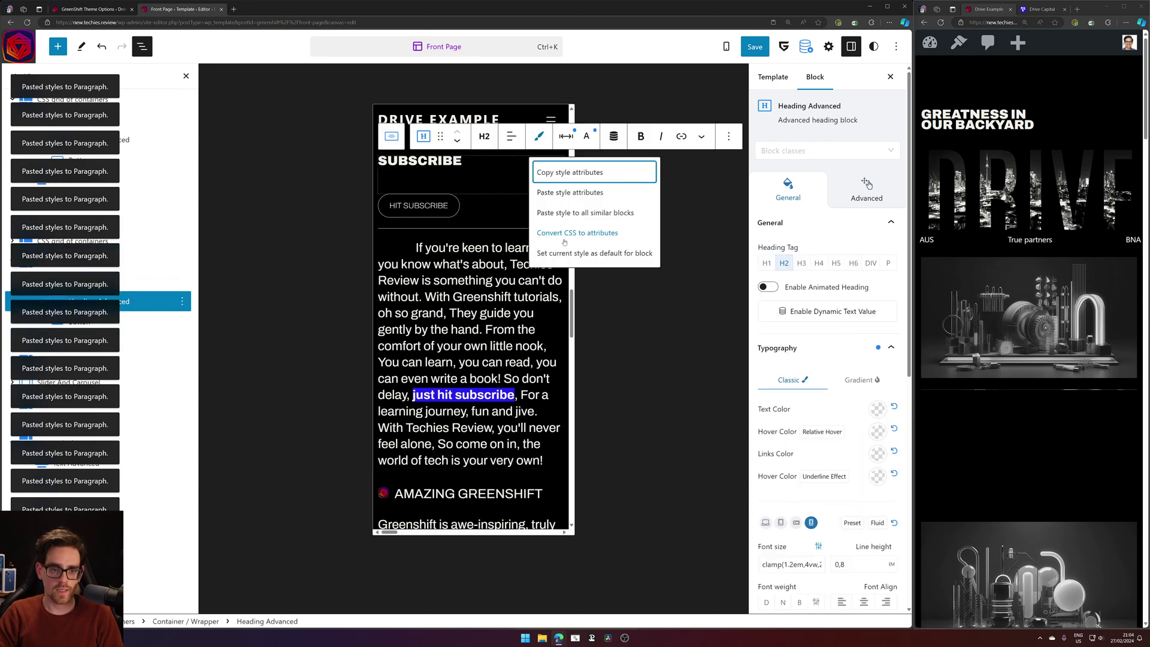
scroll(468, 273, "down", 6)
scroll(468, 273, "down", 2)
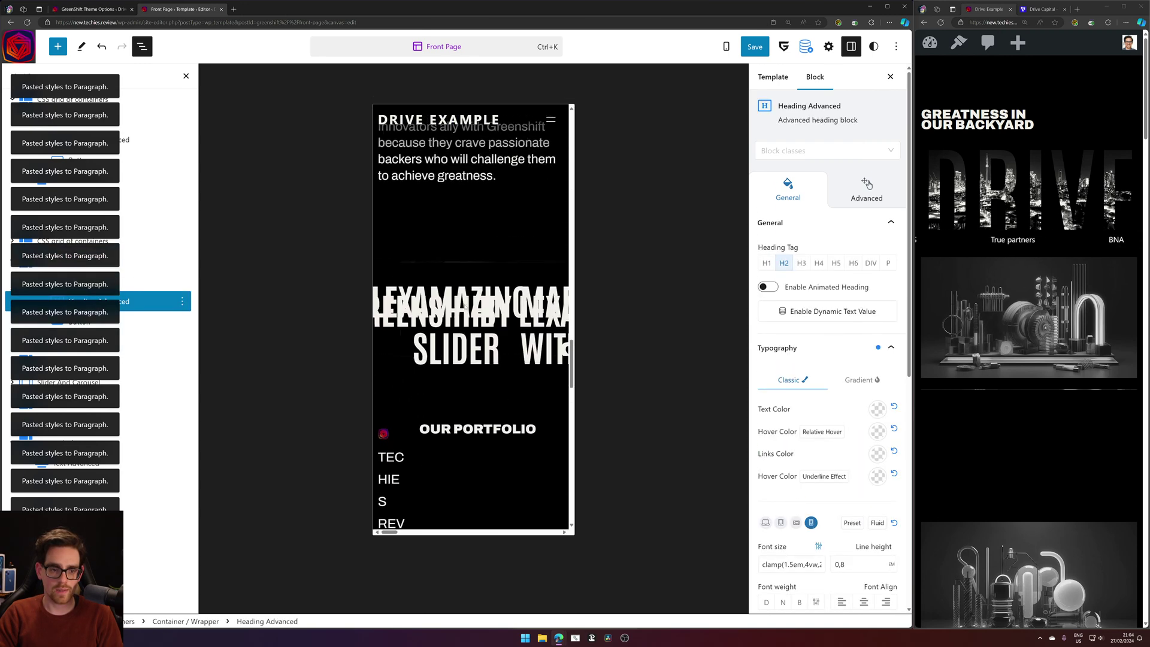
scroll(469, 275, "up", 2)
scroll(473, 299, "down", 4)
left_click(478, 299)
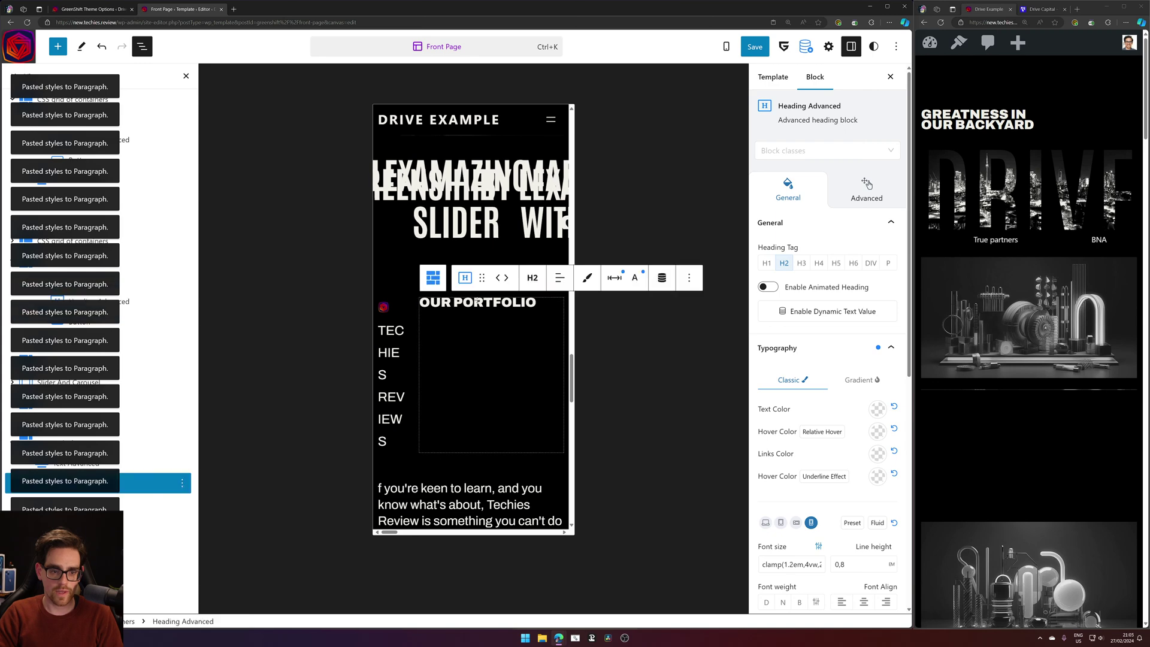
left_click(587, 278)
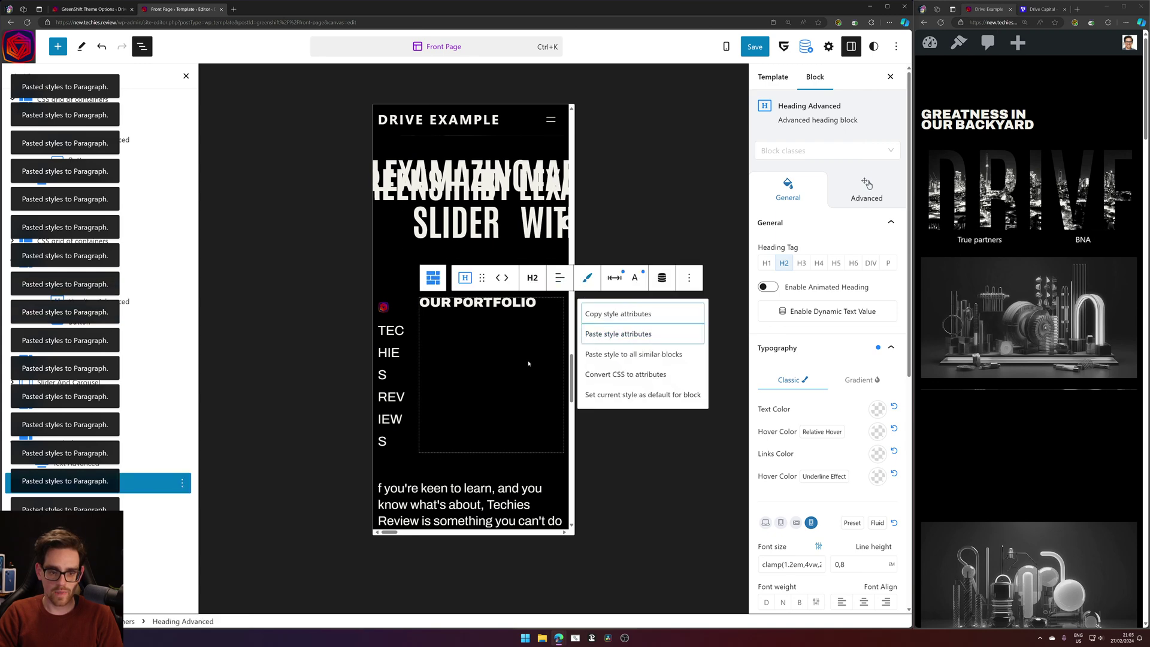
Paste the style onto THE MOST AMAZING WAY heading and save the template.
scroll(441, 390, "down", 4)
scroll(447, 385, "down", 10)
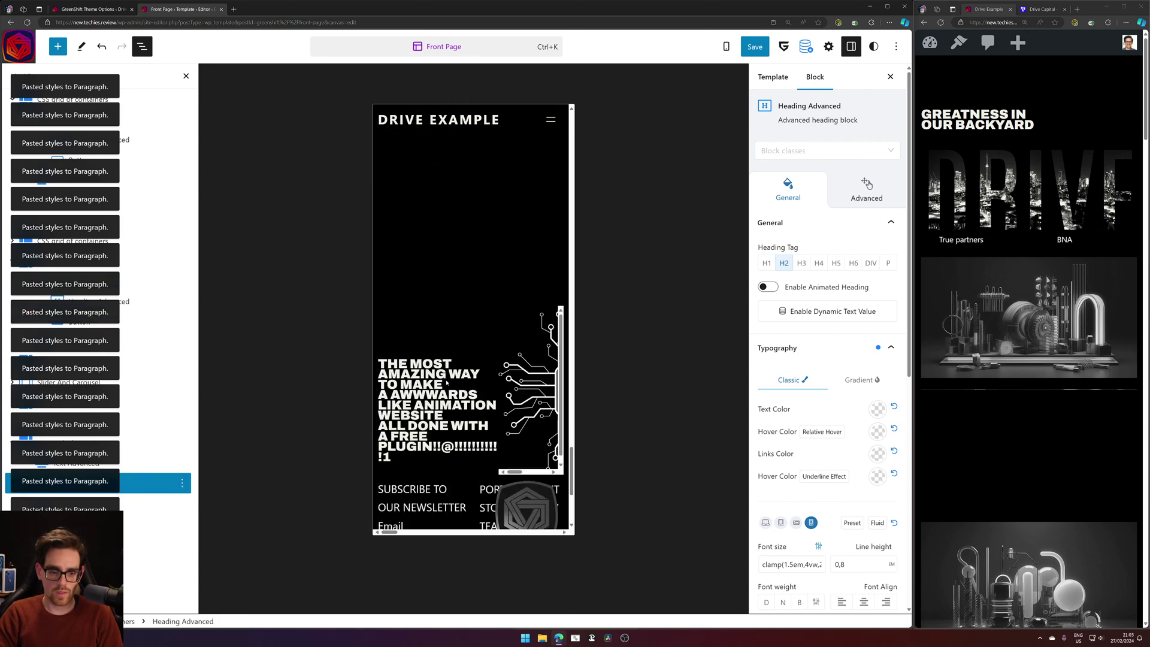
left_click(473, 217)
left_click(472, 218)
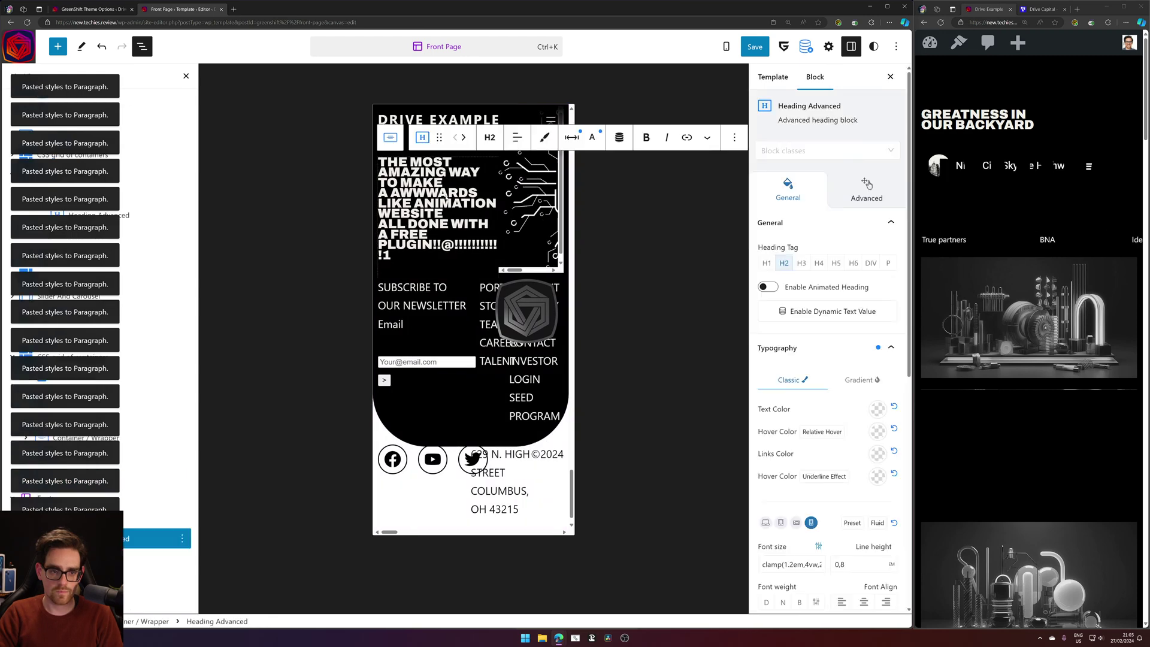
left_click(574, 139)
left_click(545, 137)
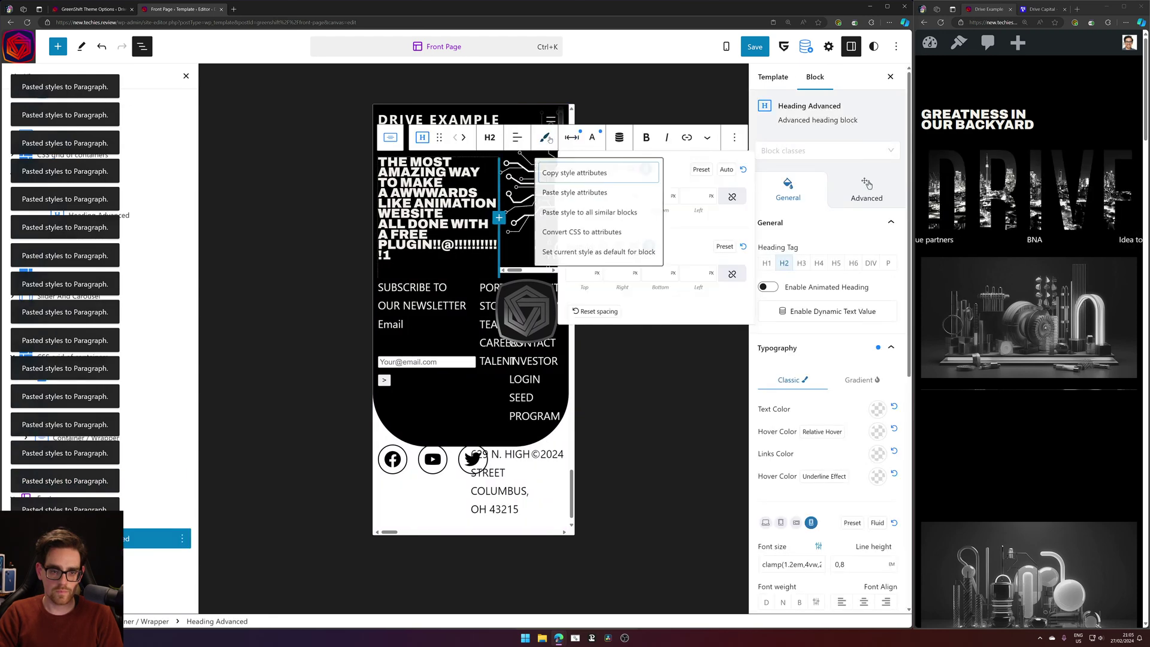
left_click(596, 171)
scroll(521, 287, "up", 3)
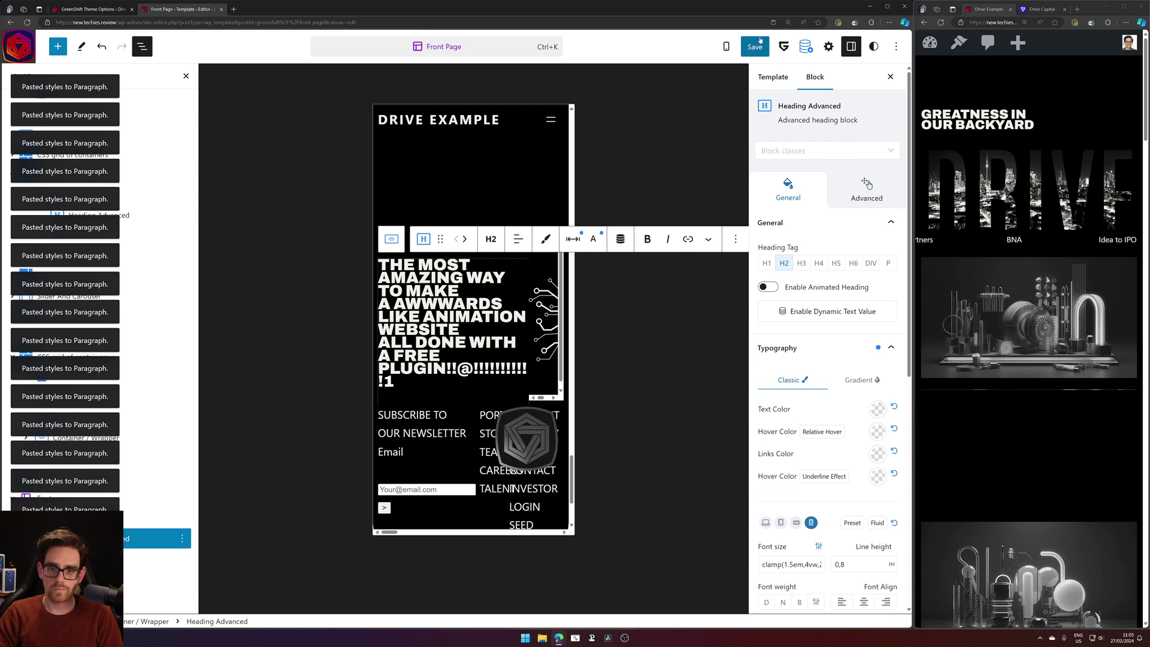
key("ctrl+s")
key("Return")
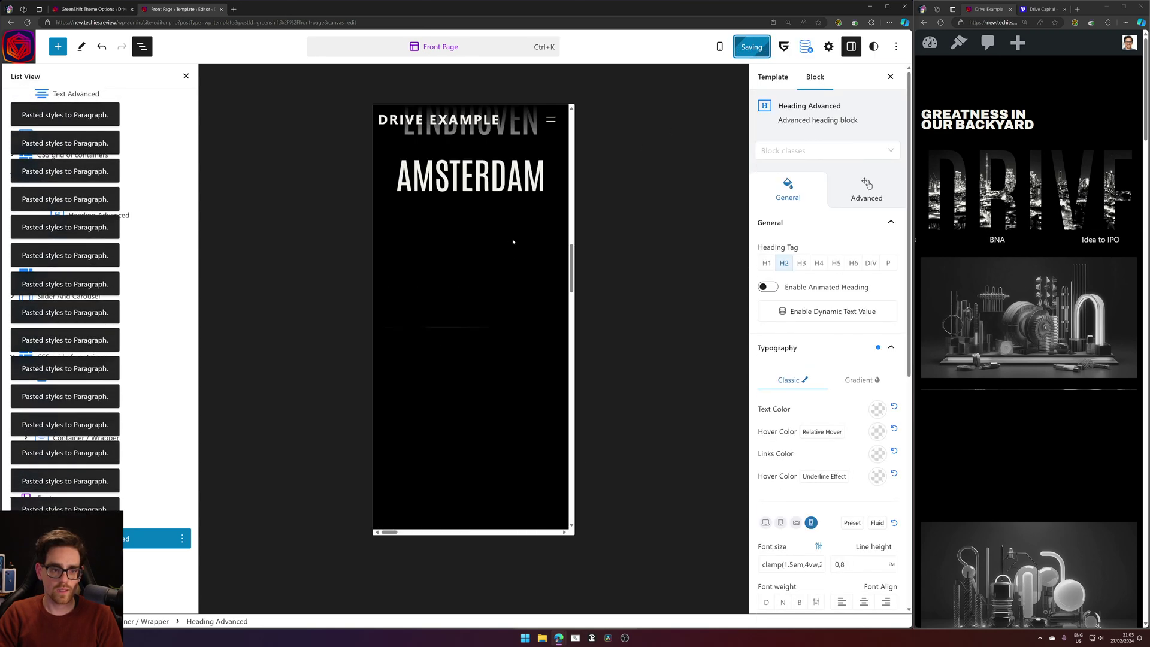
Reload the live site and set the Our Story grid's mobile top margin to 1.
left_click(941, 22)
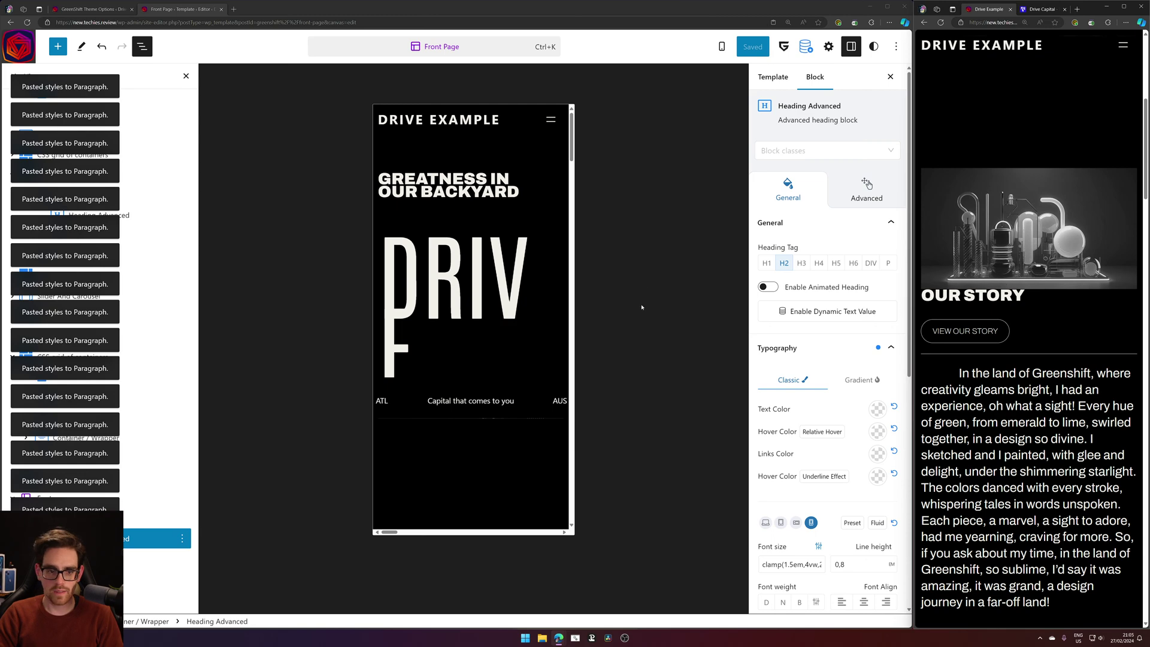
scroll(468, 335, "down", 5)
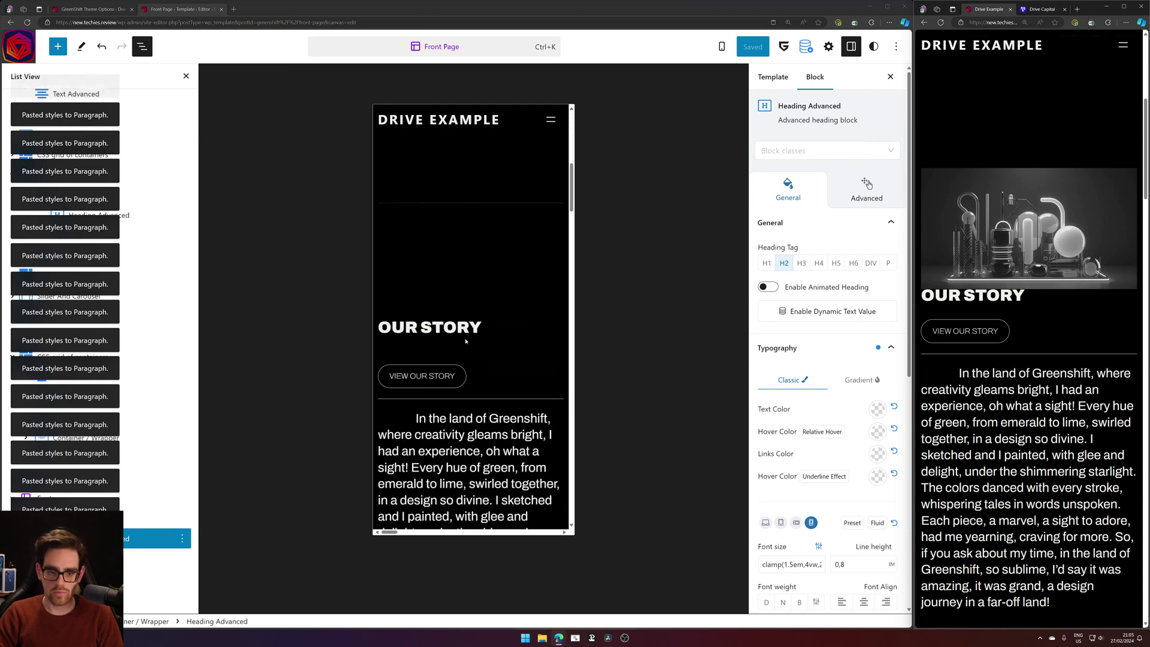
left_click(485, 323)
left_click(387, 142)
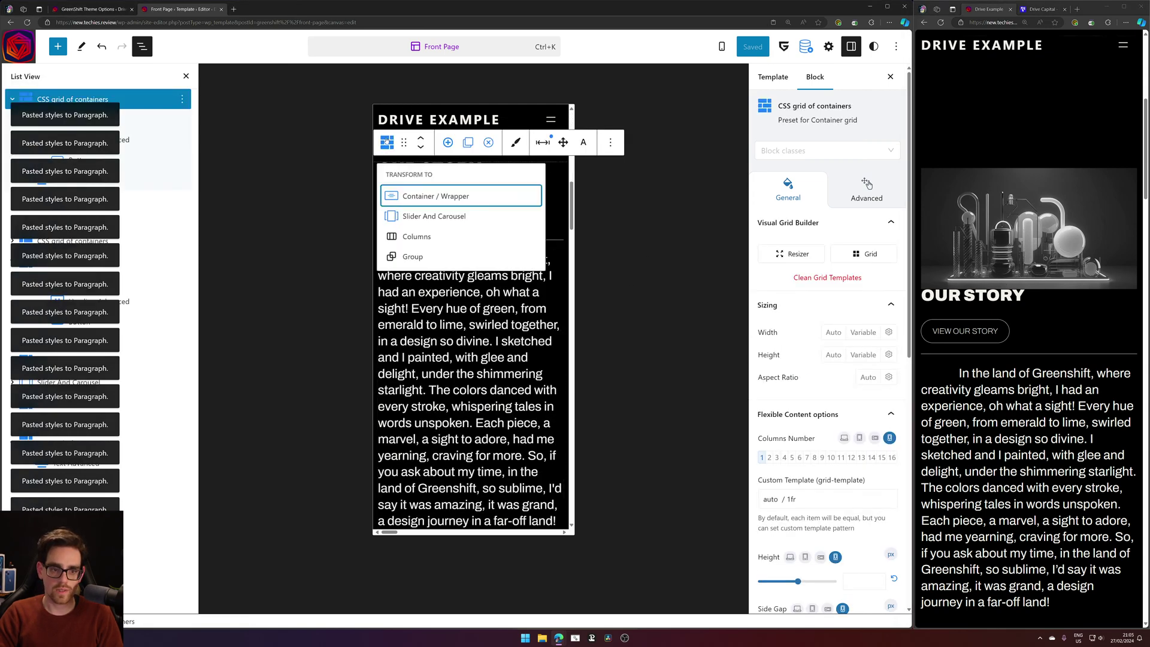
left_click(387, 142)
left_click(515, 143)
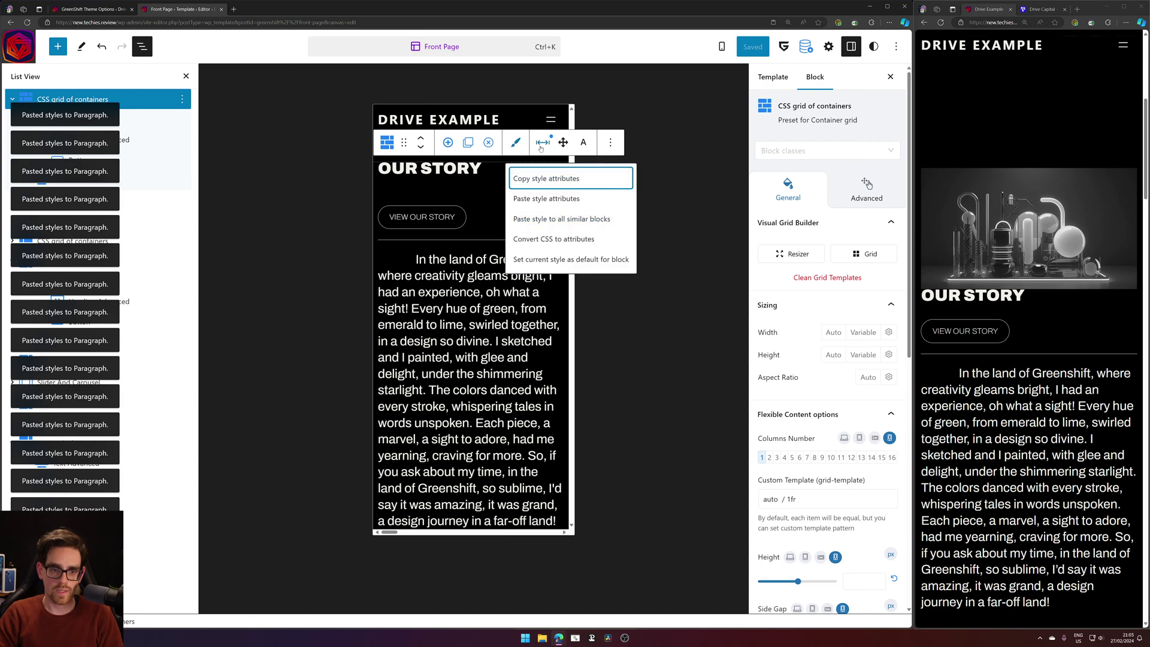
left_click(542, 142)
type("1")
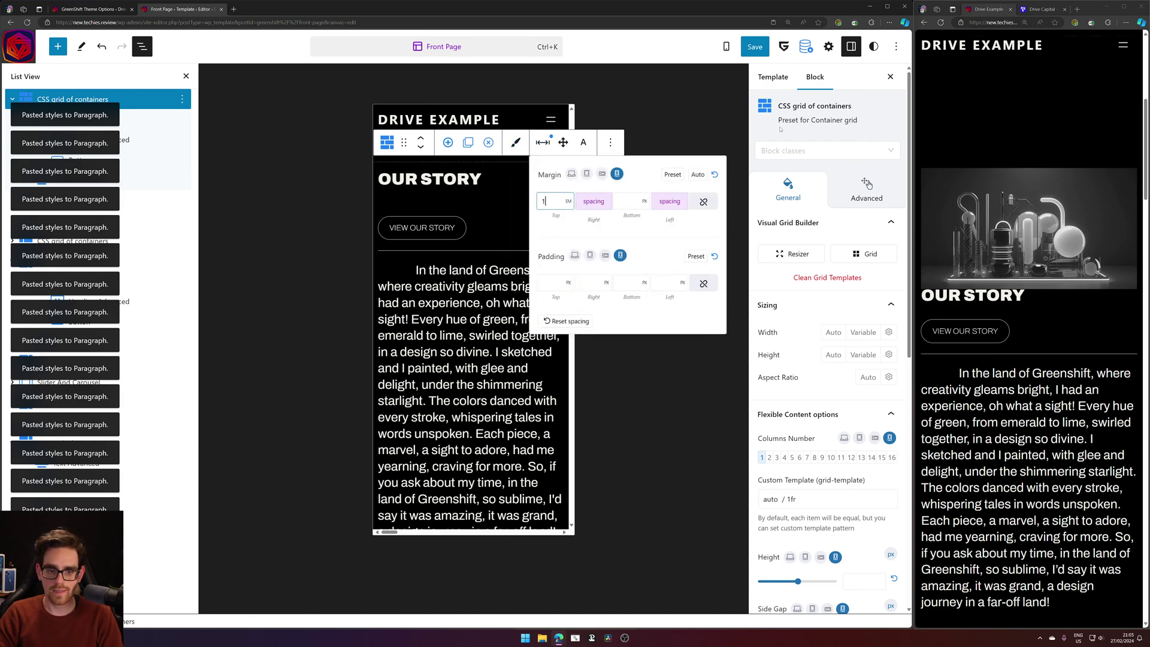
left_click(761, 49)
Save the template and reload the live site to see the margin.
left_click(763, 48)
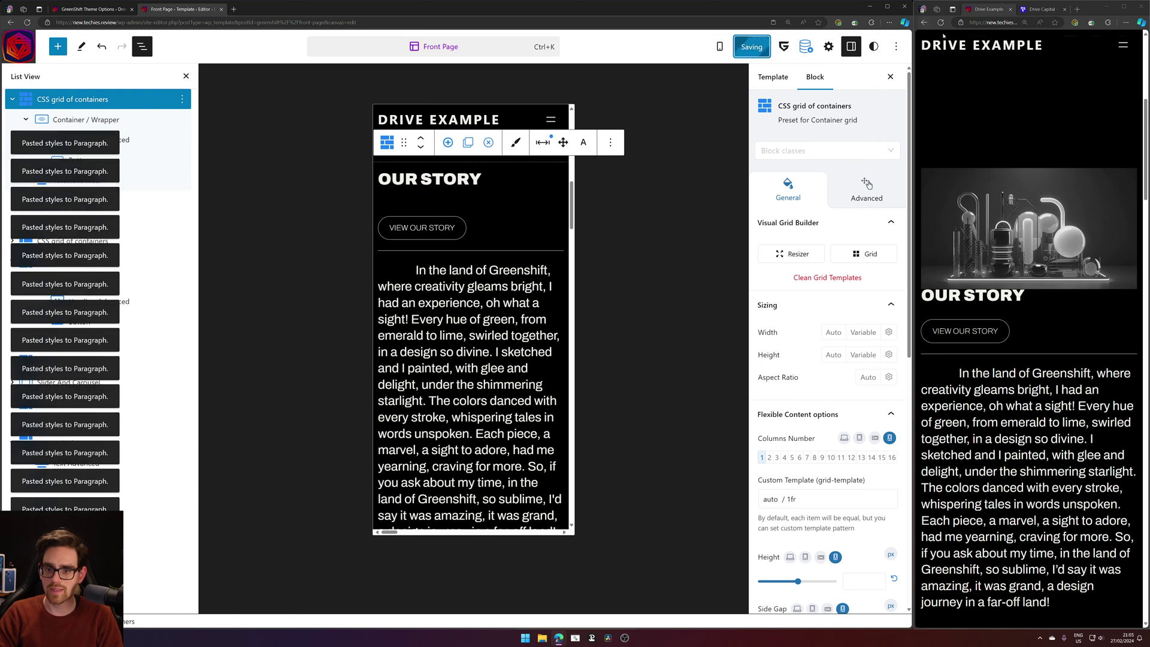
left_click(987, 77)
key("ctrl+r")
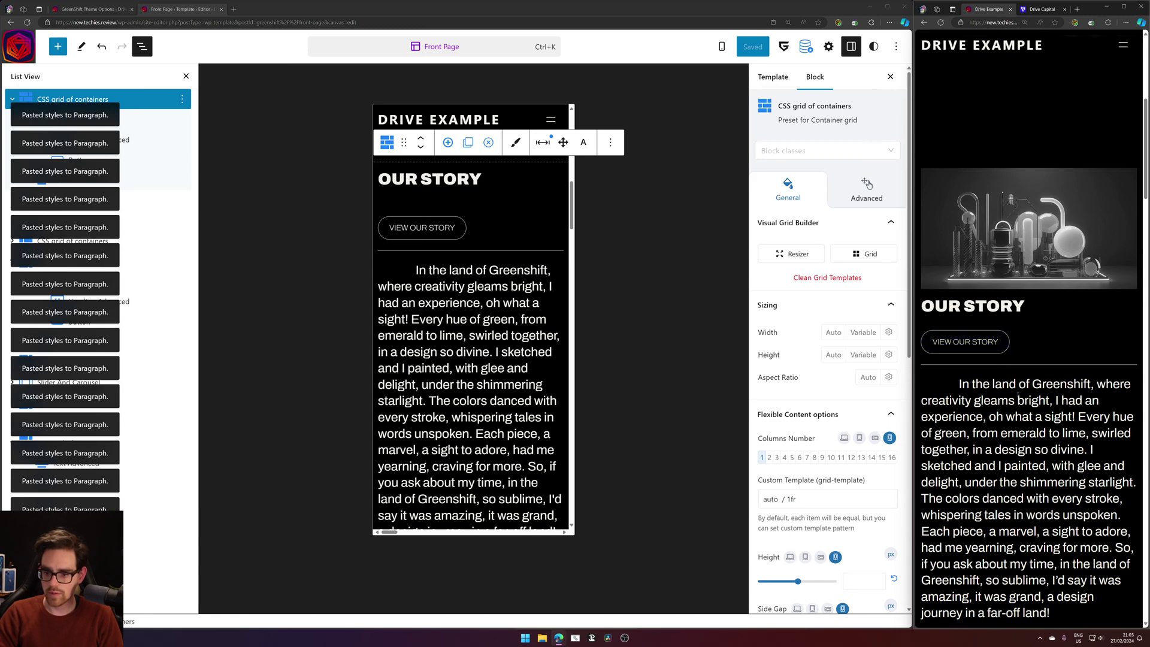
Compare OUR STORY with the Drive Capital original, then reload the site editor.
left_click(1033, 13)
scroll(953, 257, "down", 6)
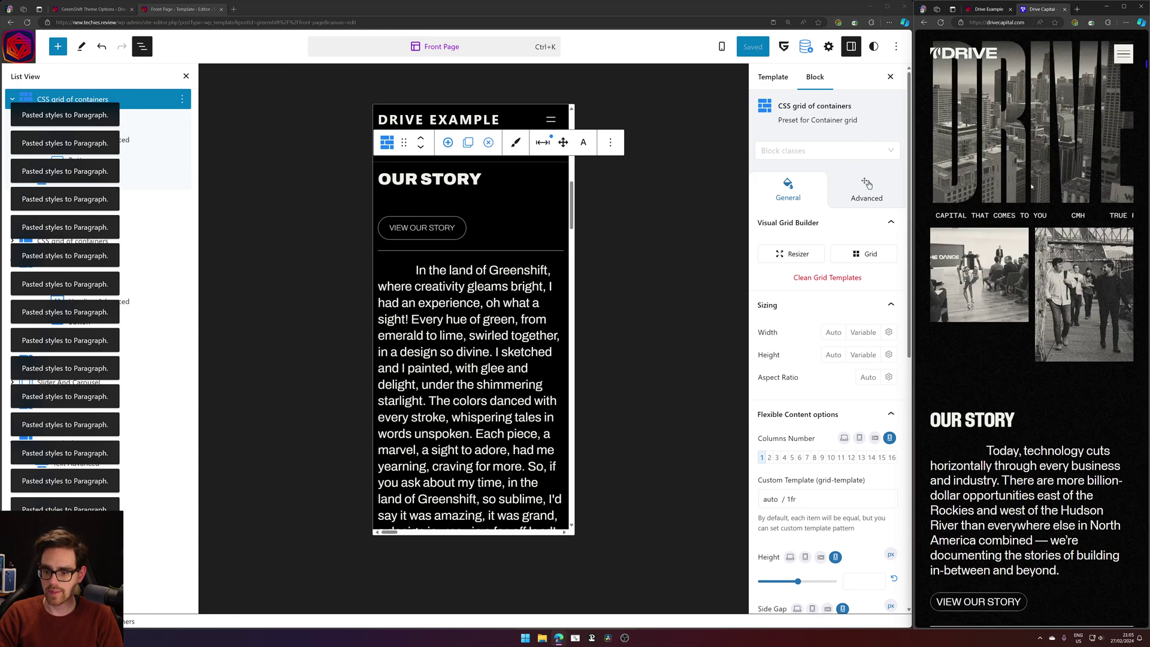
left_click_drag(953, 256, 1050, 372)
left_click(1018, 254)
left_click(1041, 384)
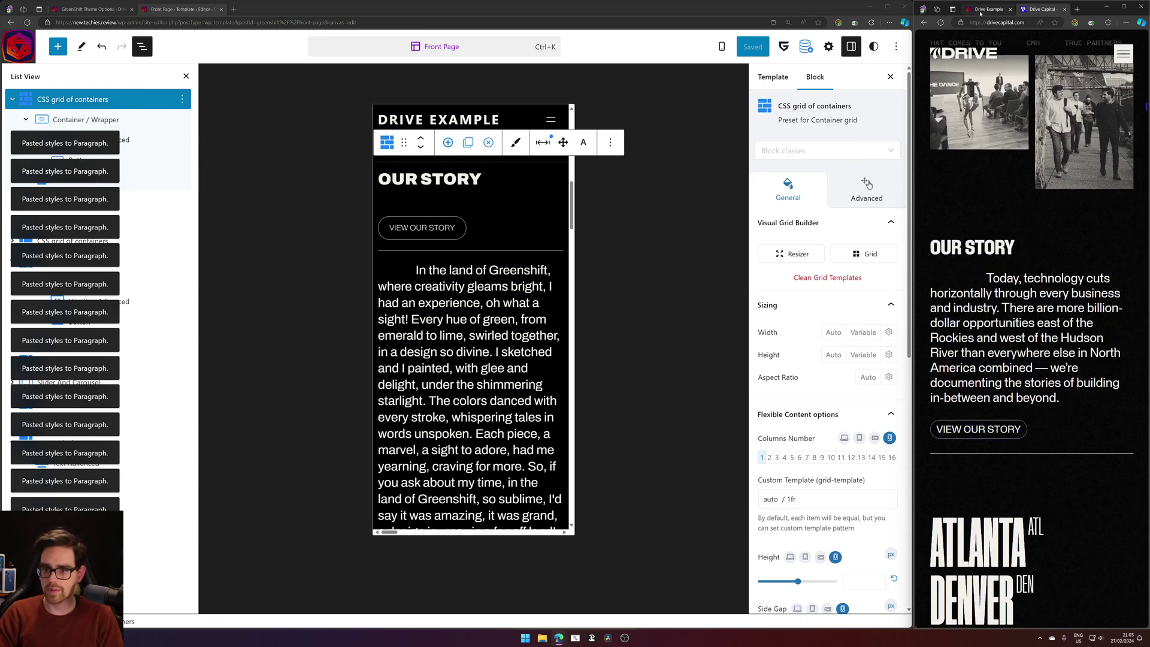
left_click(988, 9)
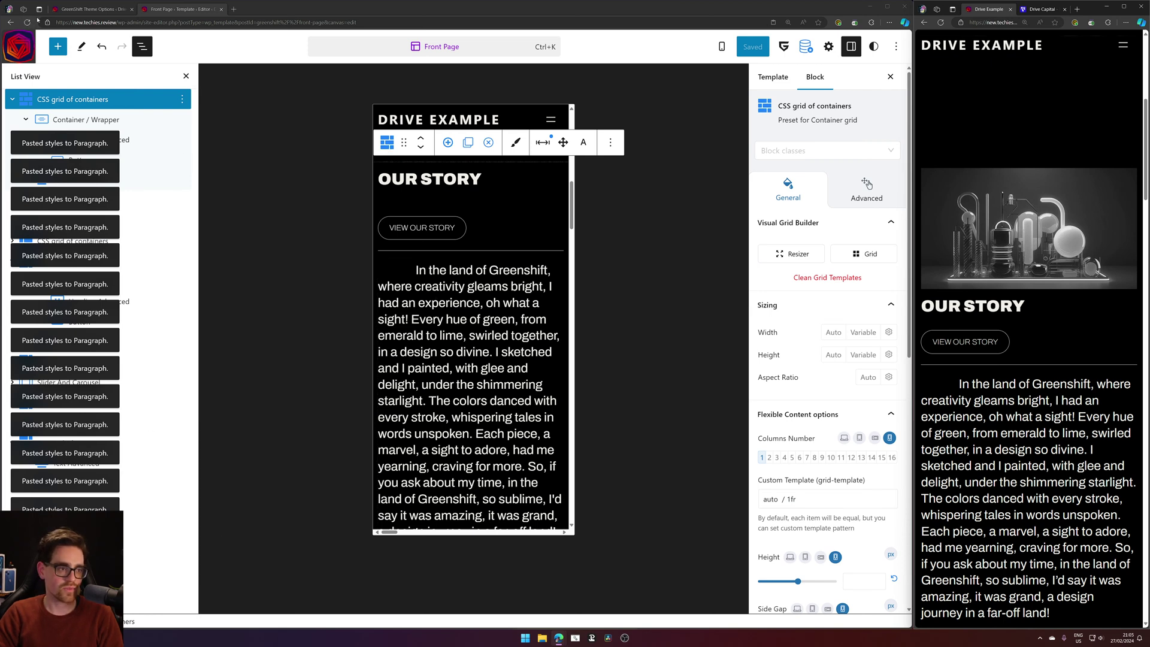
left_click(27, 22)
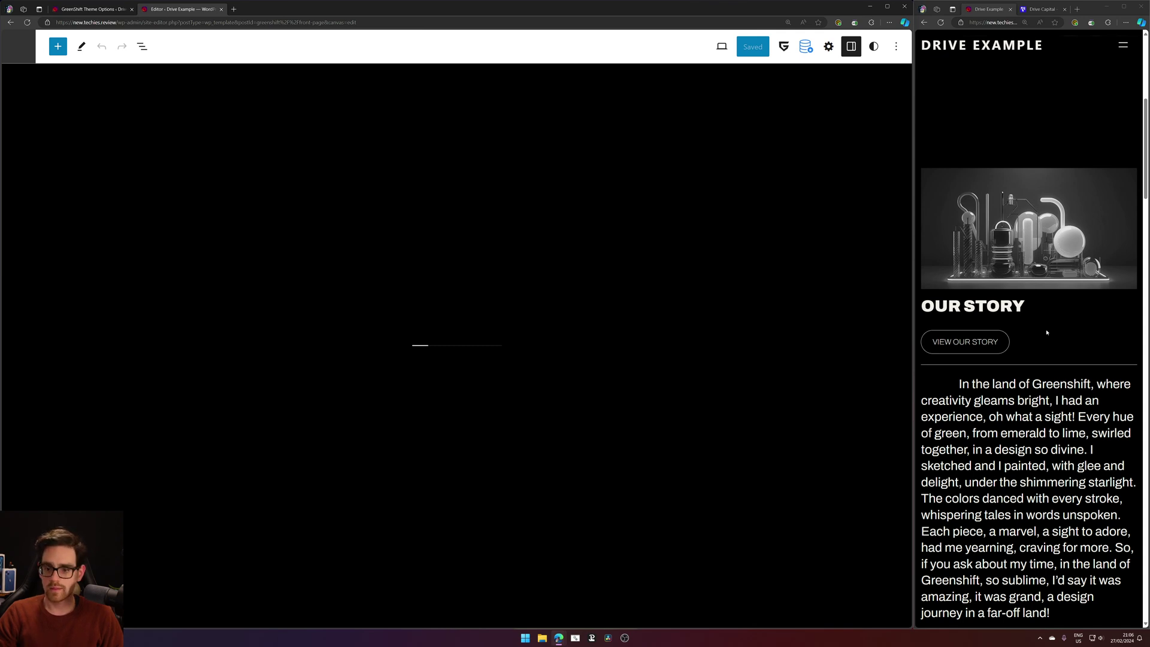
scroll(1047, 332, "down", 3)
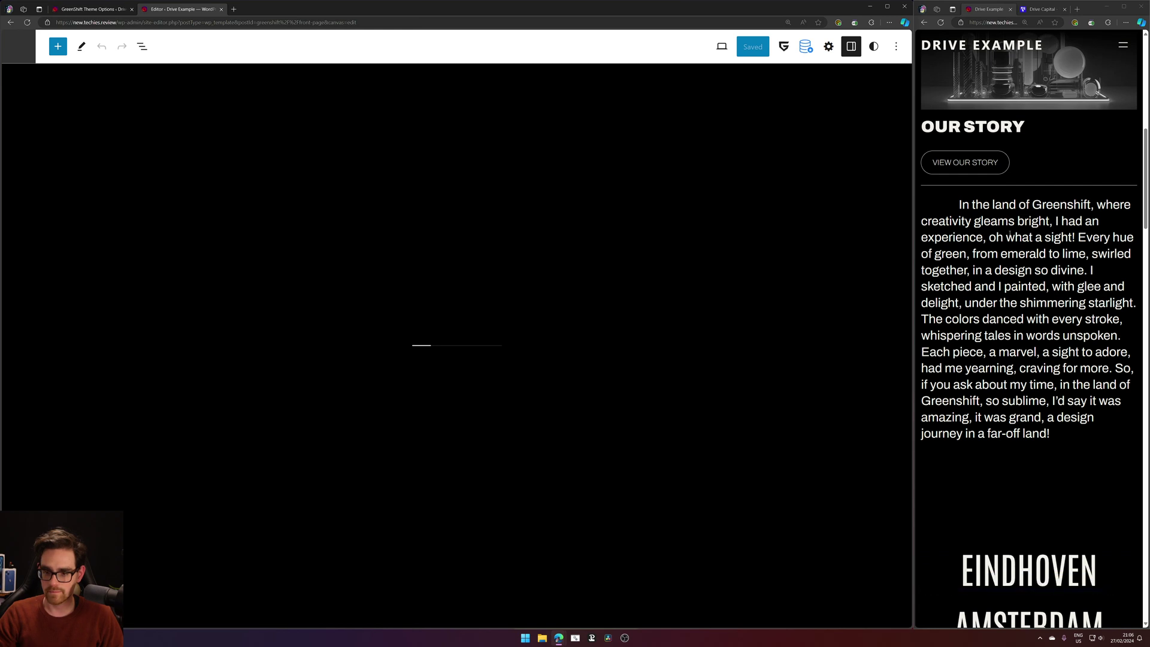
scroll(1016, 200, "up", 2)
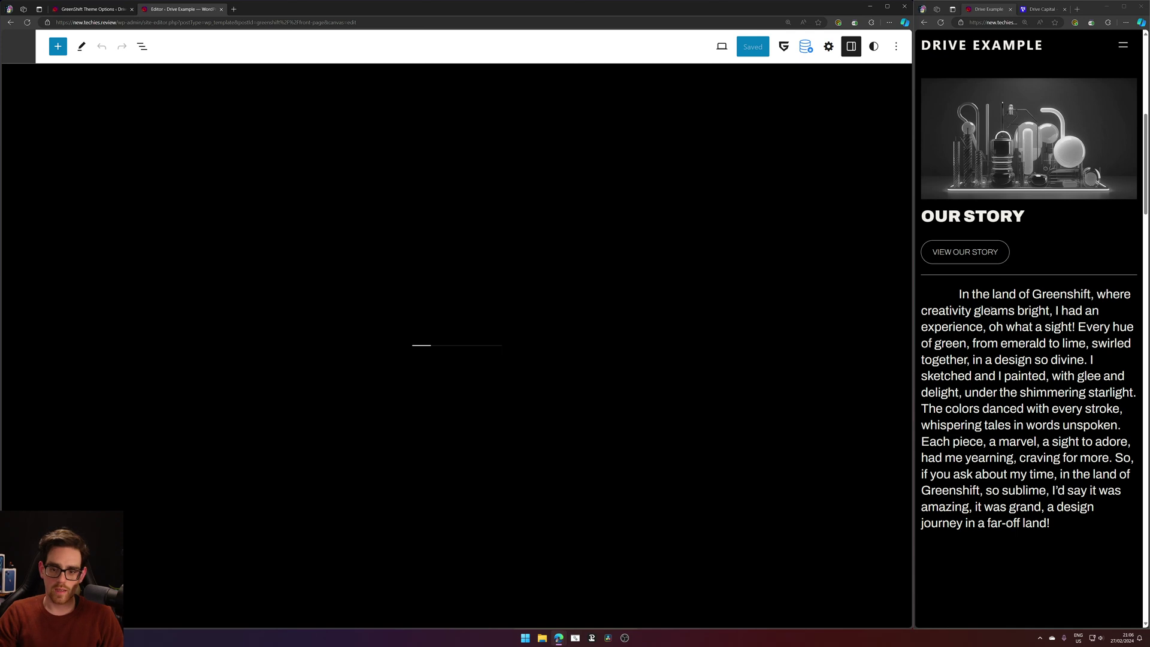
scroll(1007, 383, "down", 4)
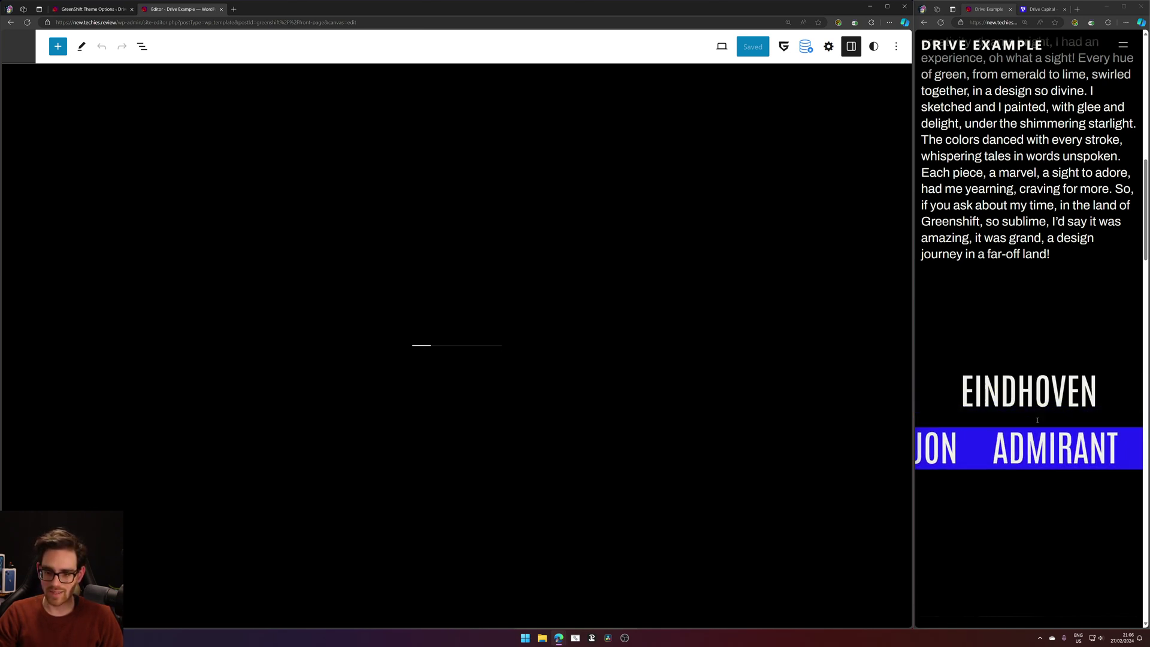
Open the 'Make awwwards winning hover effects in WordPress fast!' video from your YouTube channel.
left_click(234, 8)
type("youtube")
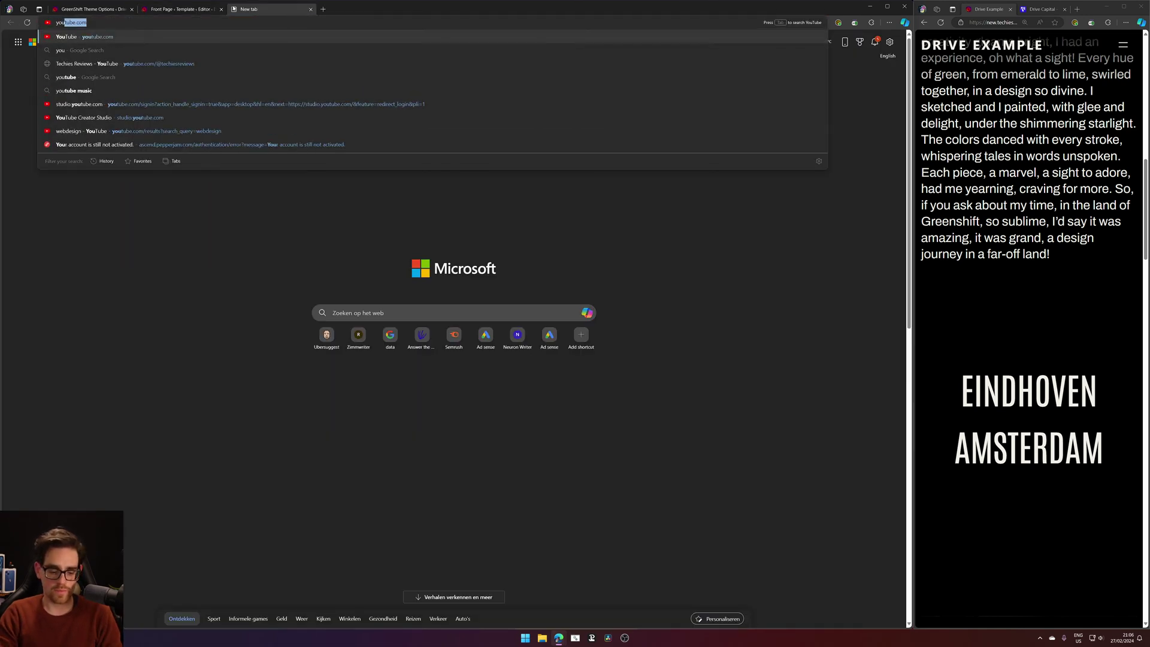
key("Return")
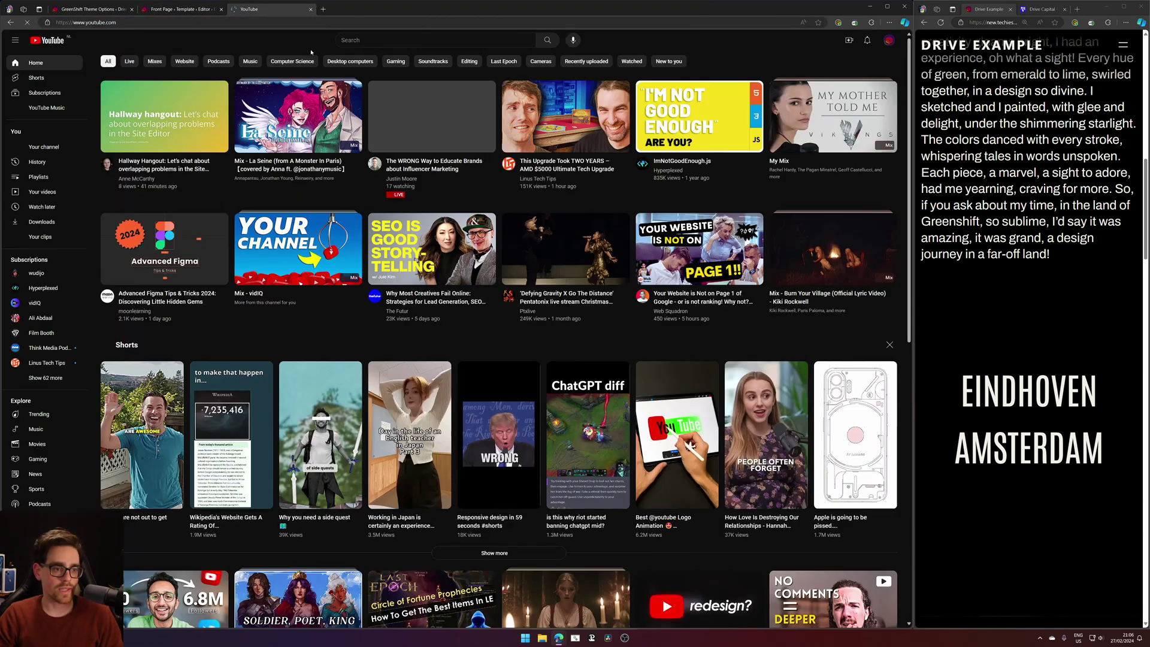
left_click(45, 146)
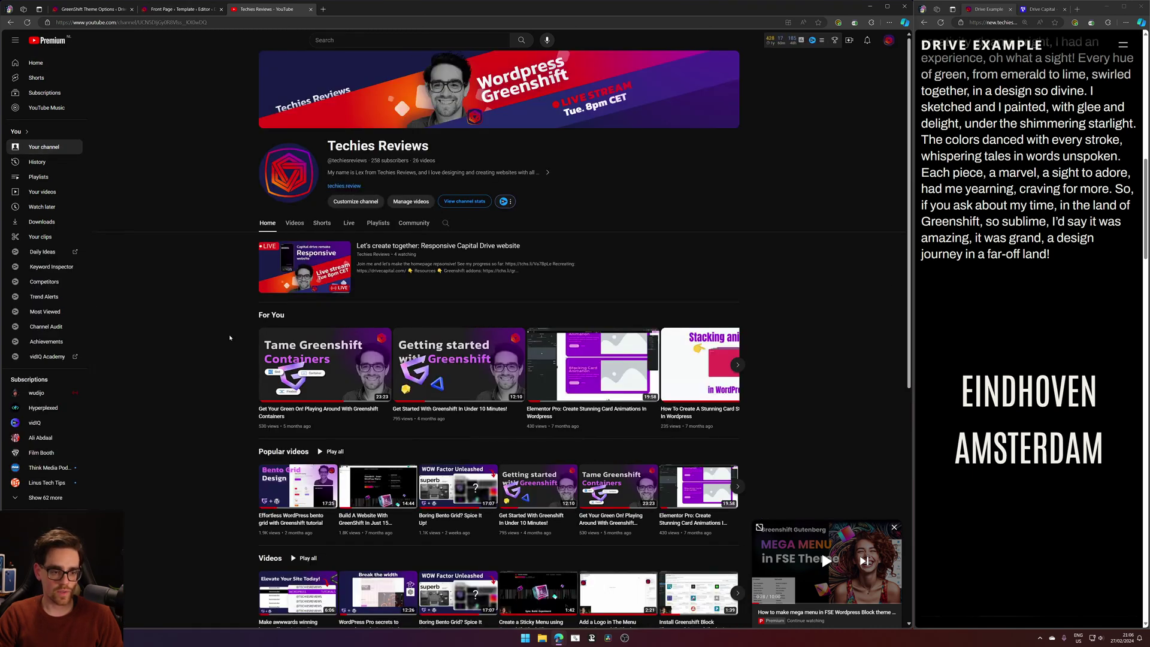
scroll(243, 319, "down", 2)
left_click(294, 508)
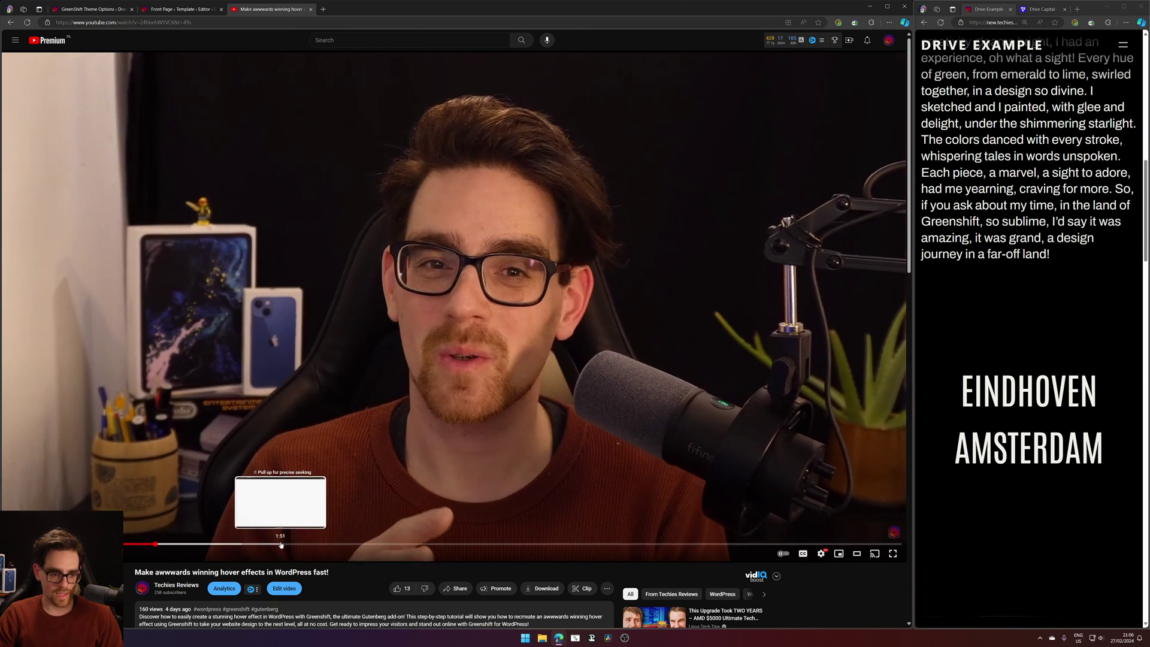
Skip ahead past 1:59 to the WordPress editor part and pause the video.
left_click_drag(277, 544, 304, 551)
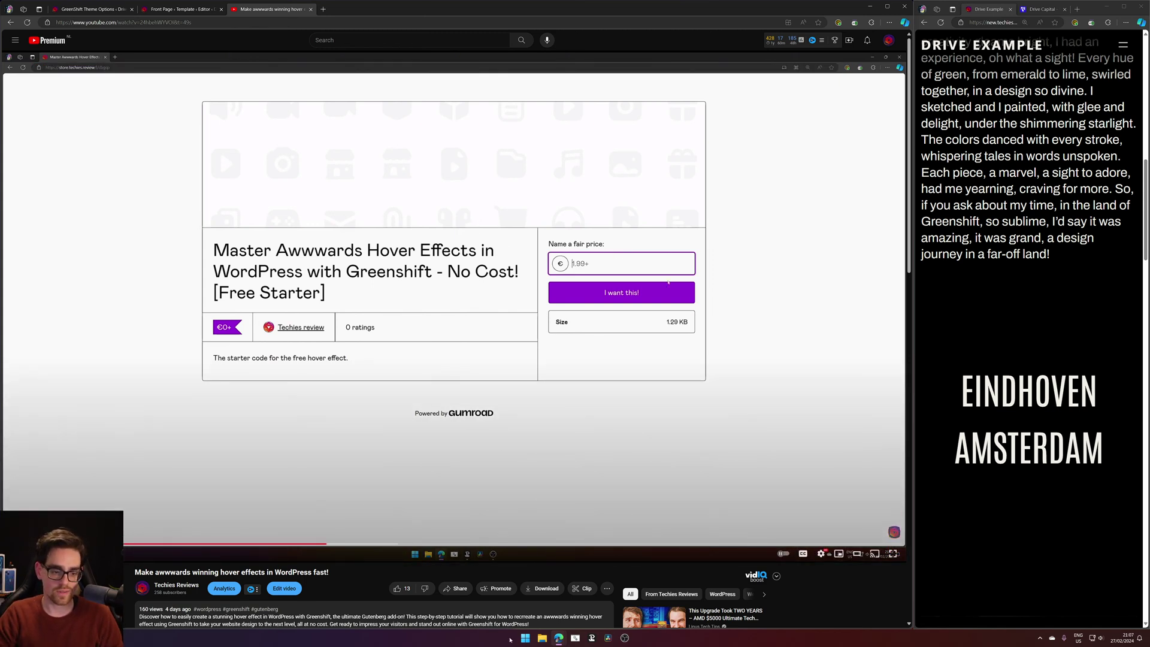
left_click(350, 544)
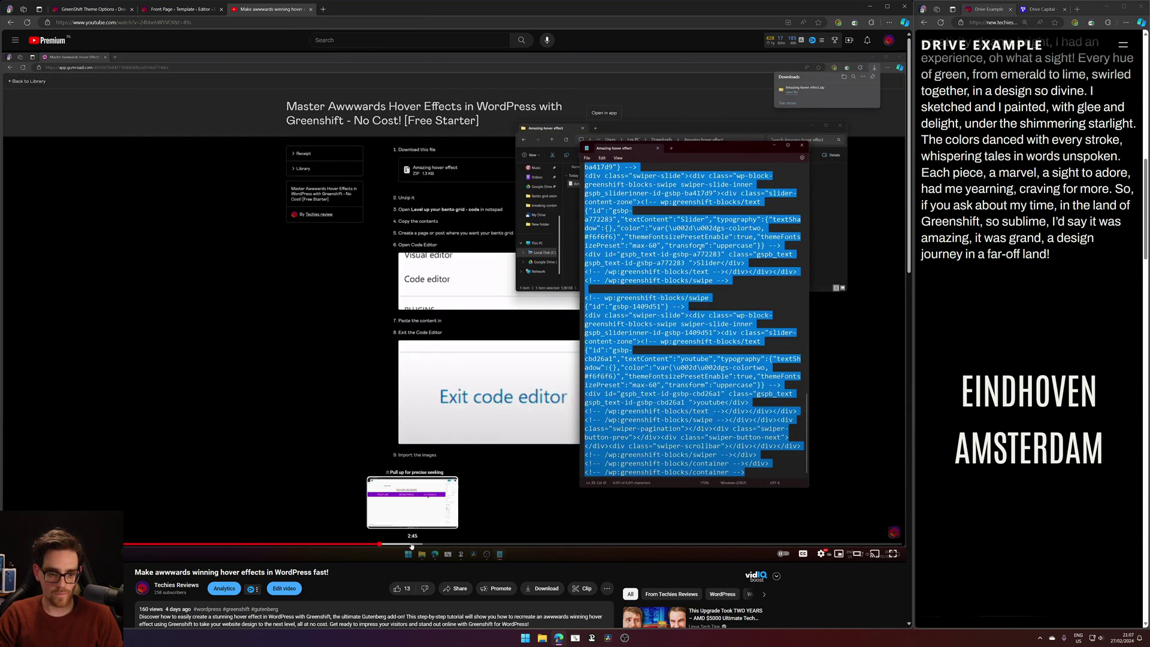
left_click(412, 543)
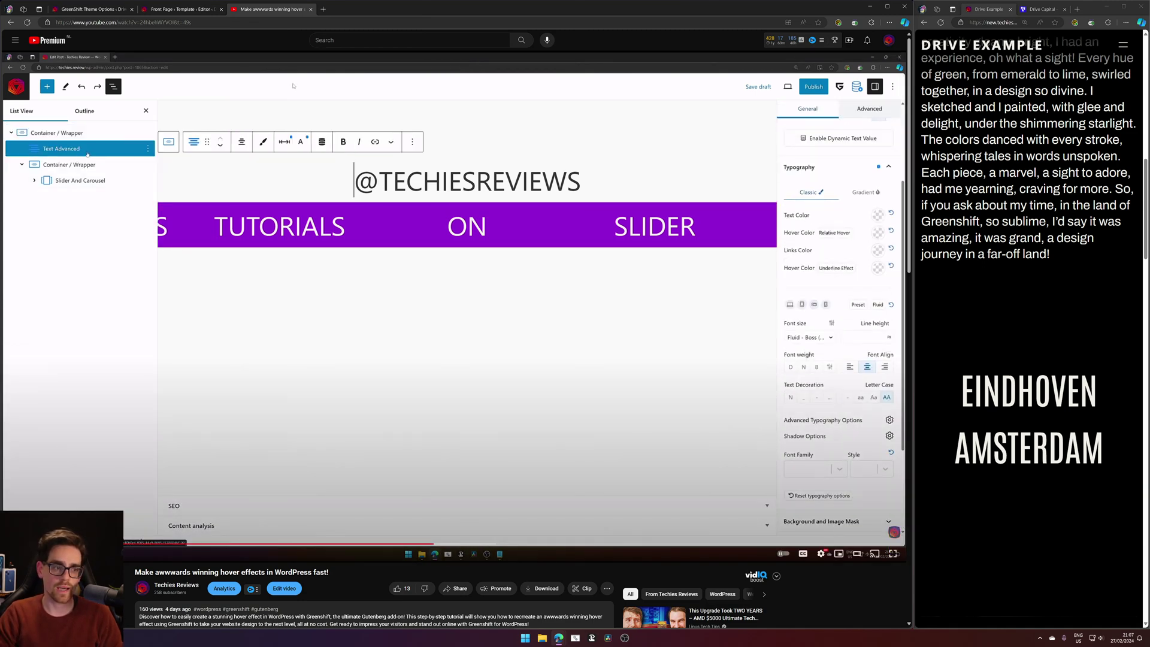
left_click(480, 318)
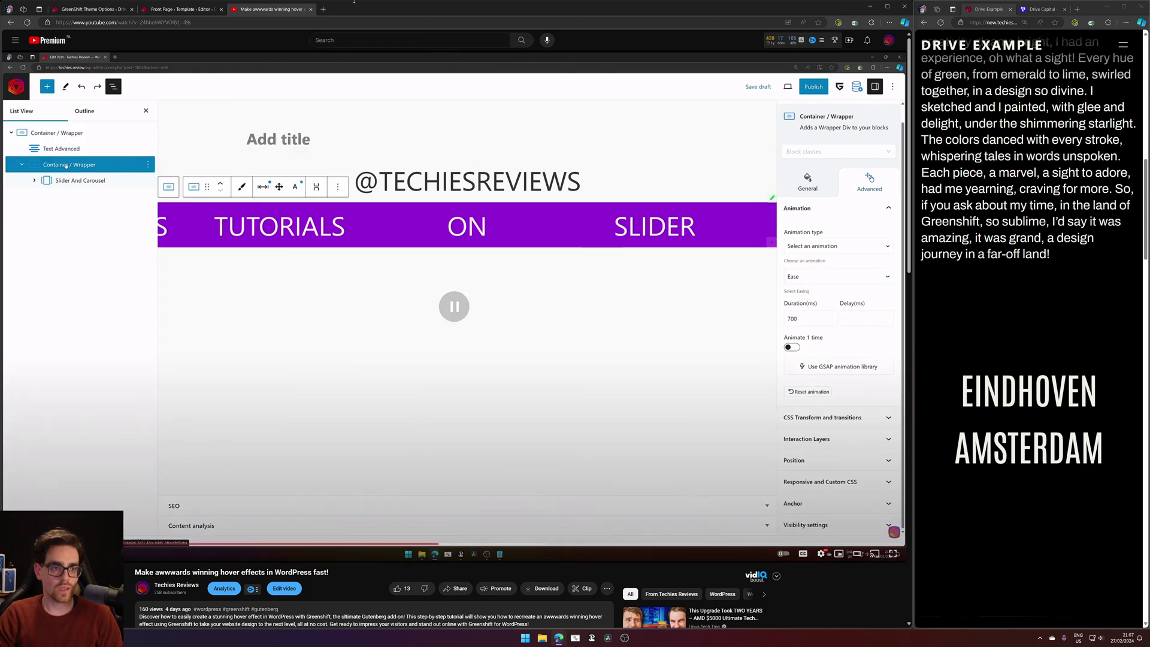
Open new.techies.review in a new browser tab.
left_click(323, 9)
type("new.")
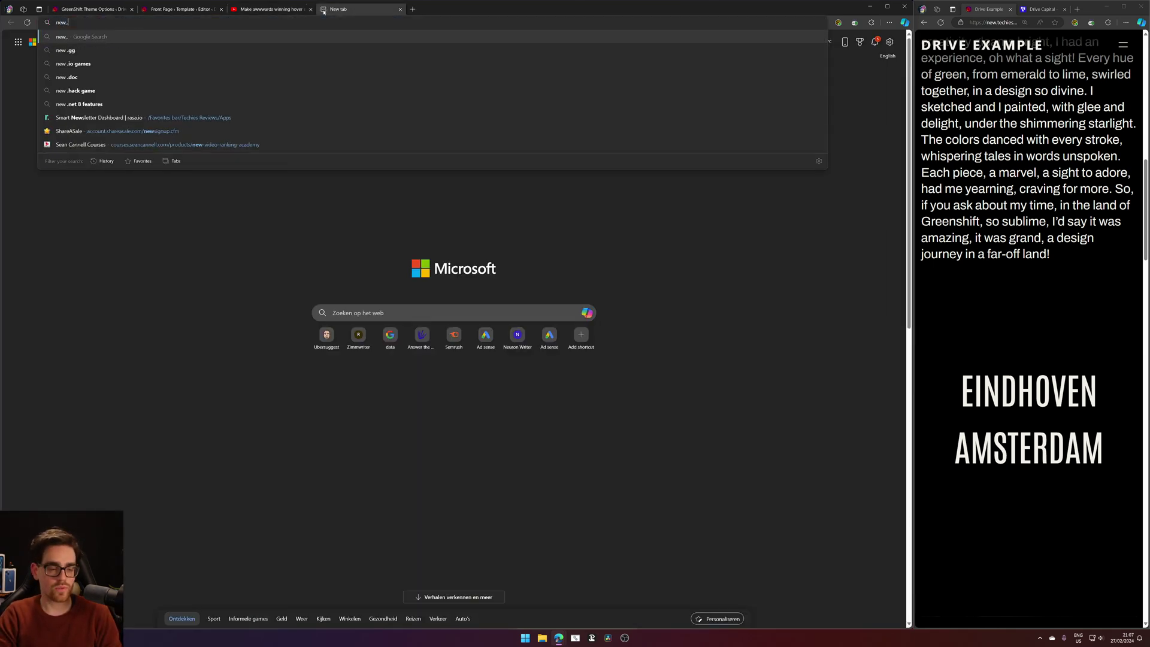
type("t")
key("Return")
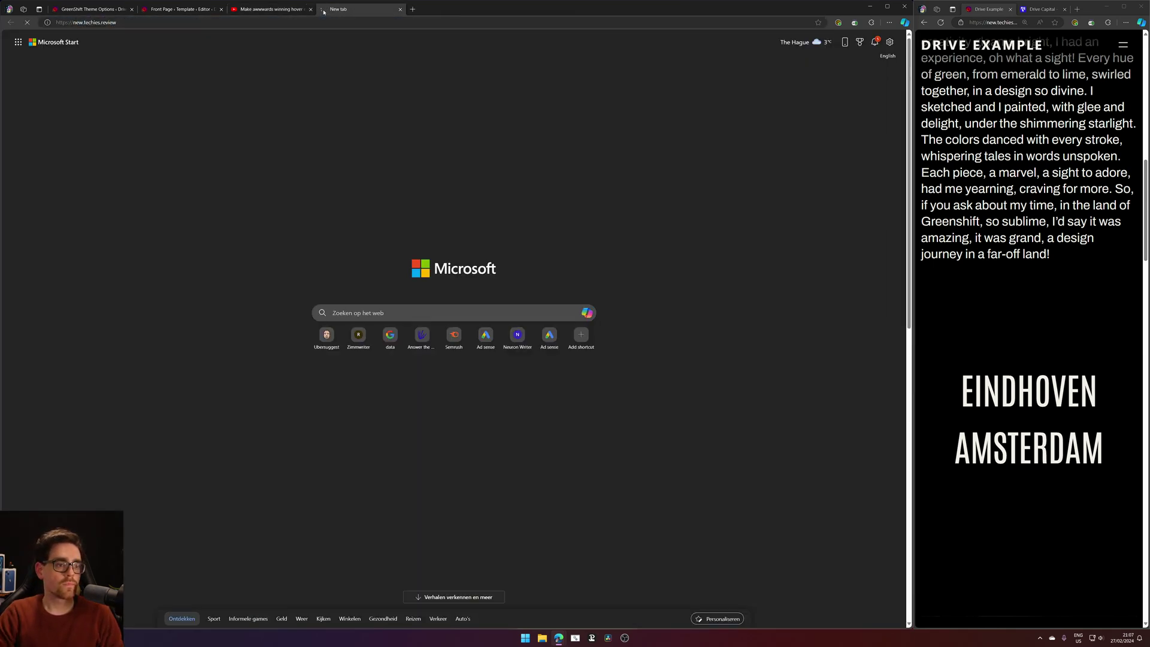
Select part of the YouTube video's web address.
left_click(293, 8)
left_click(287, 21)
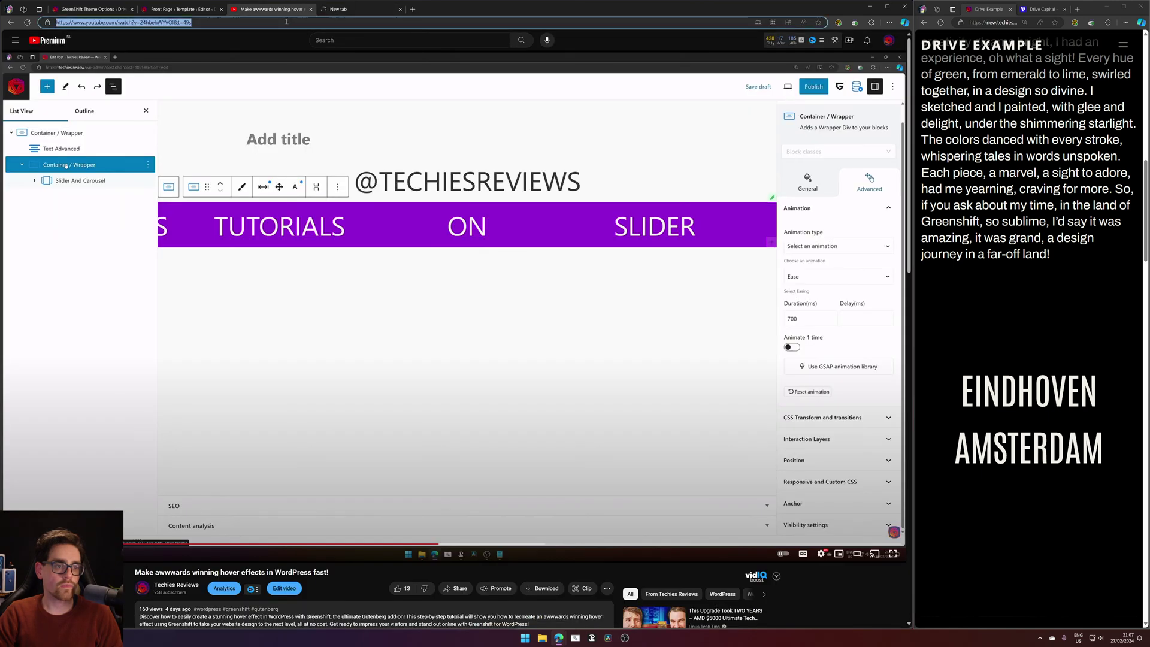
left_click(183, 22)
left_click_drag(173, 23, 56, 22)
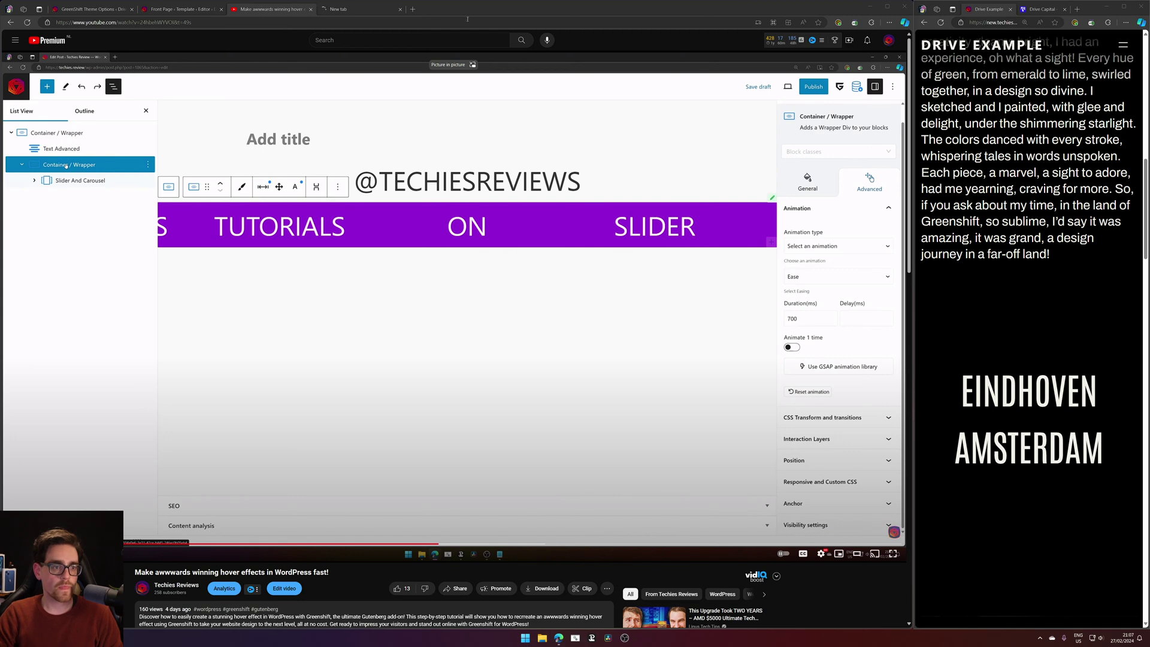
left_click(285, 8)
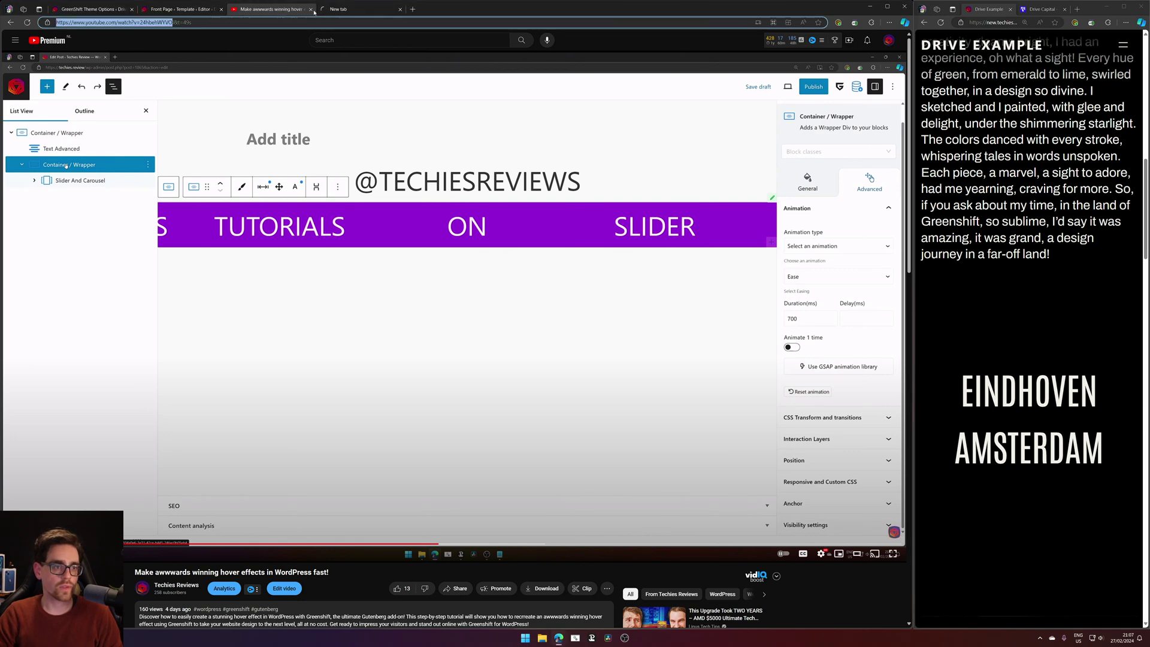
Load techies.review in a new tab, browse its homepage, and return to the Front Page editor.
left_click(335, 9)
type("techies.review")
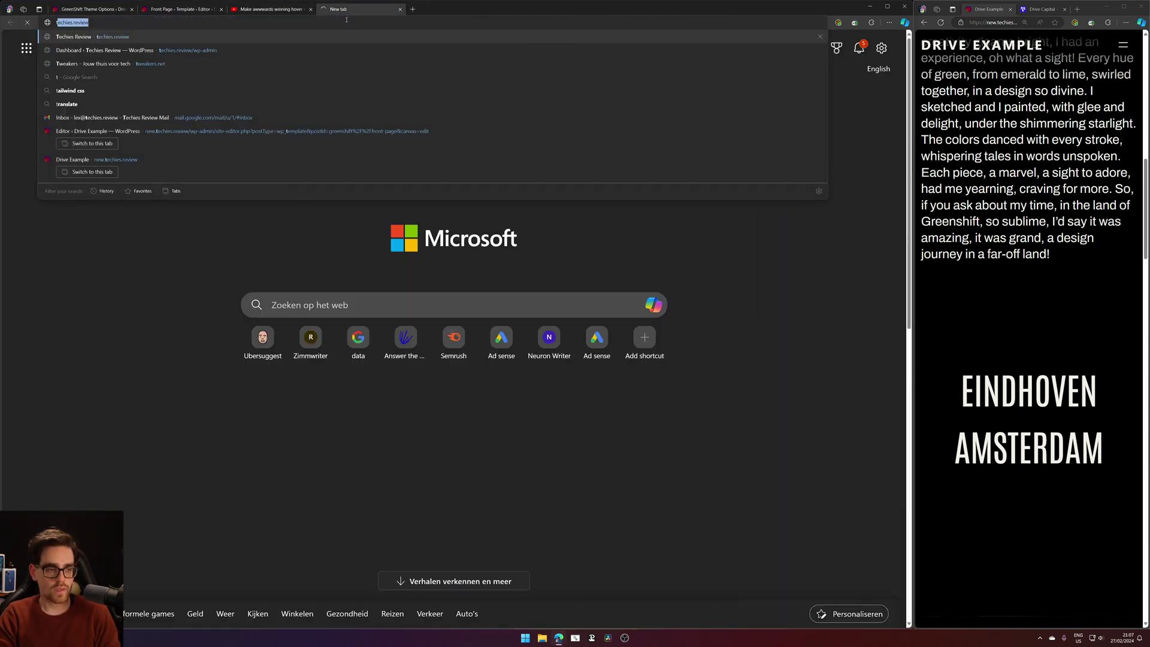
key("Return")
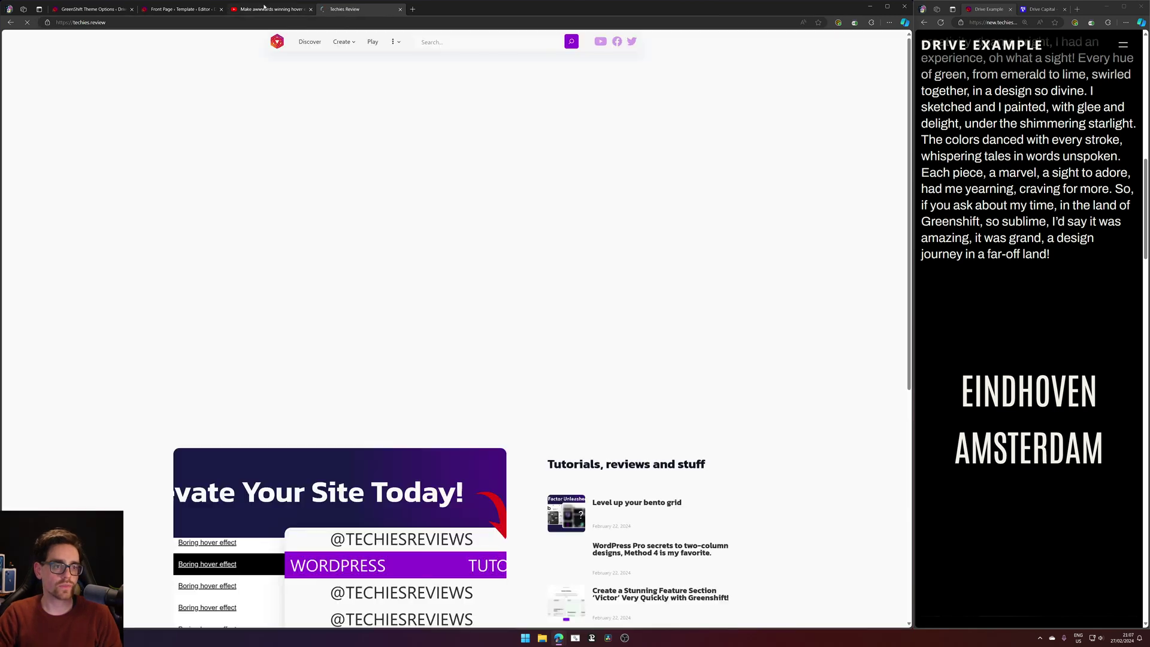
scroll(423, 337, "down", 3)
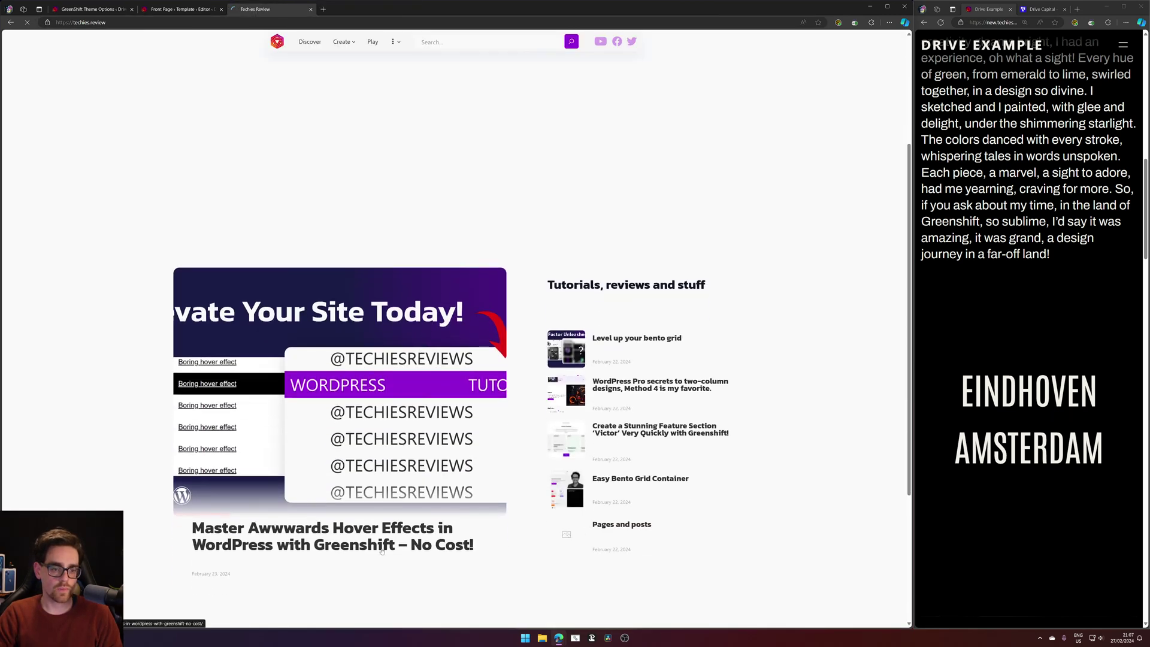
scroll(473, 249, "up", 3)
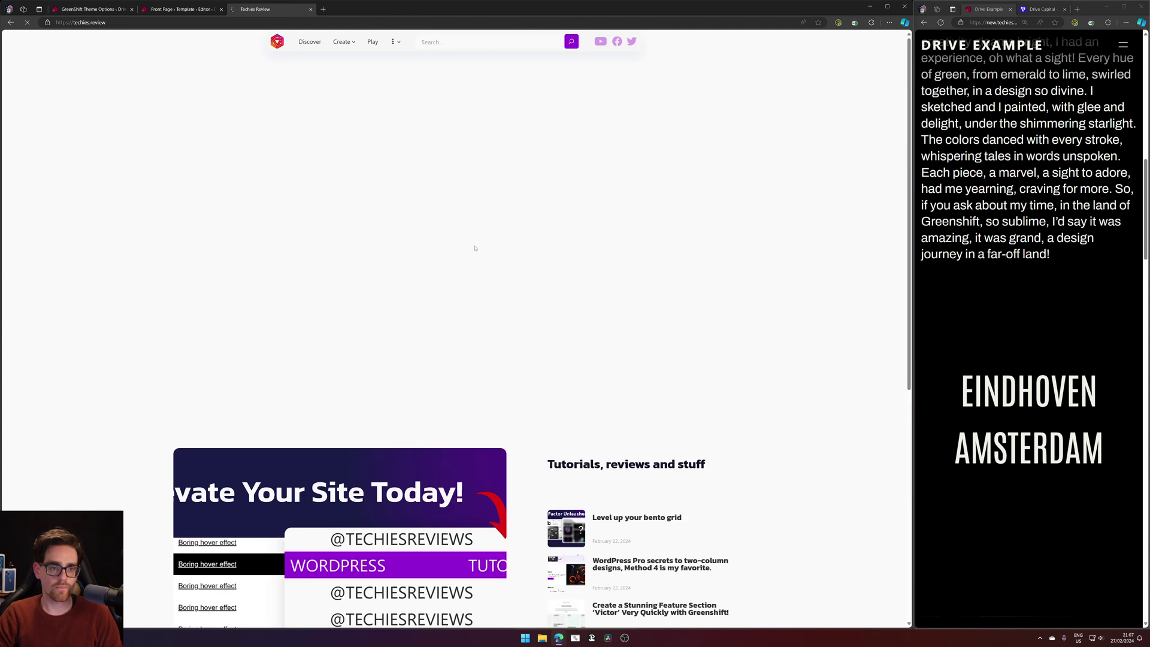
scroll(474, 247, "down", 5)
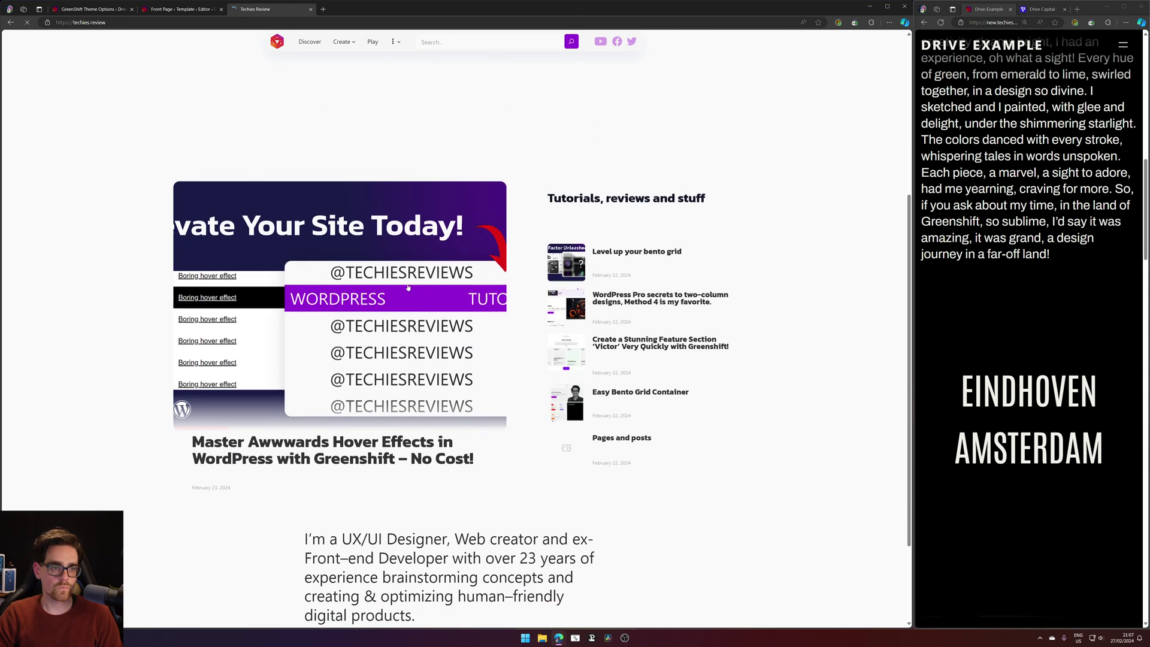
left_click(171, 12)
scroll(565, 84, "down", 5)
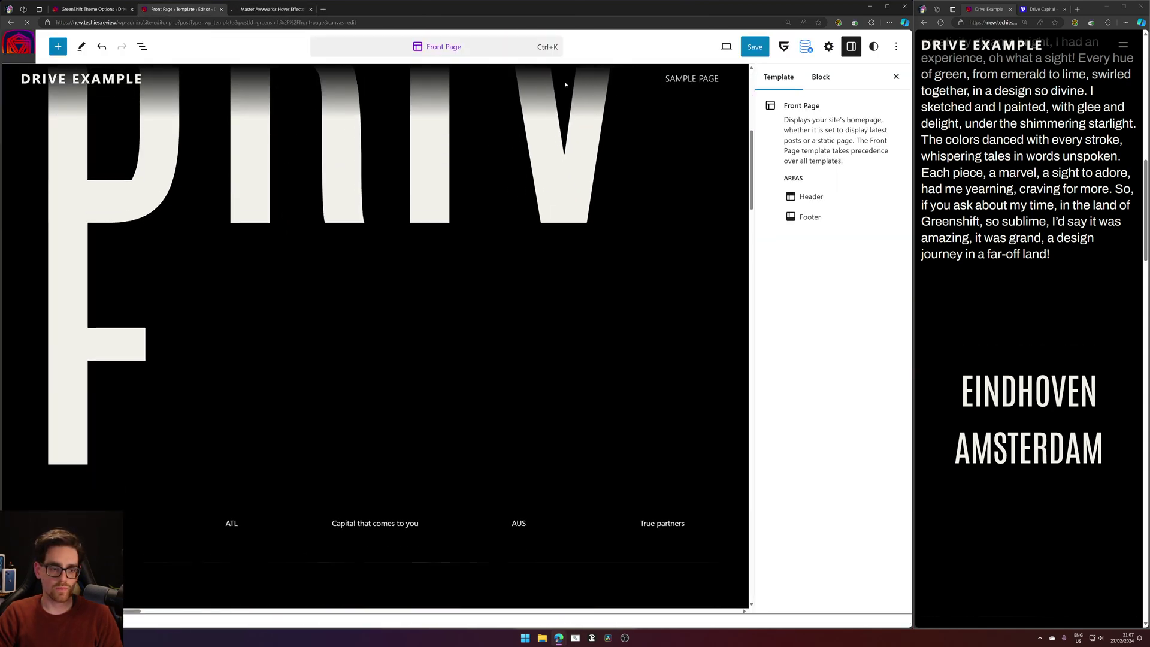
Skim the Master Awwwards Hover Effects article, show Drive Capital on the right, and close the article.
left_click(265, 10)
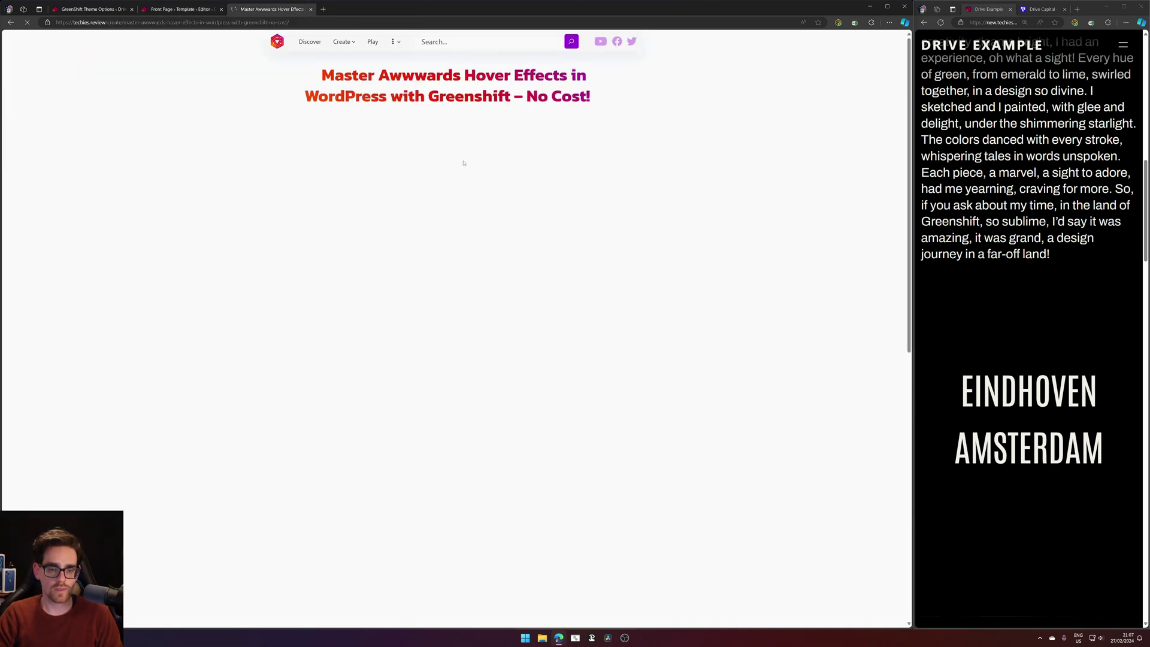
scroll(430, 193, "down", 6)
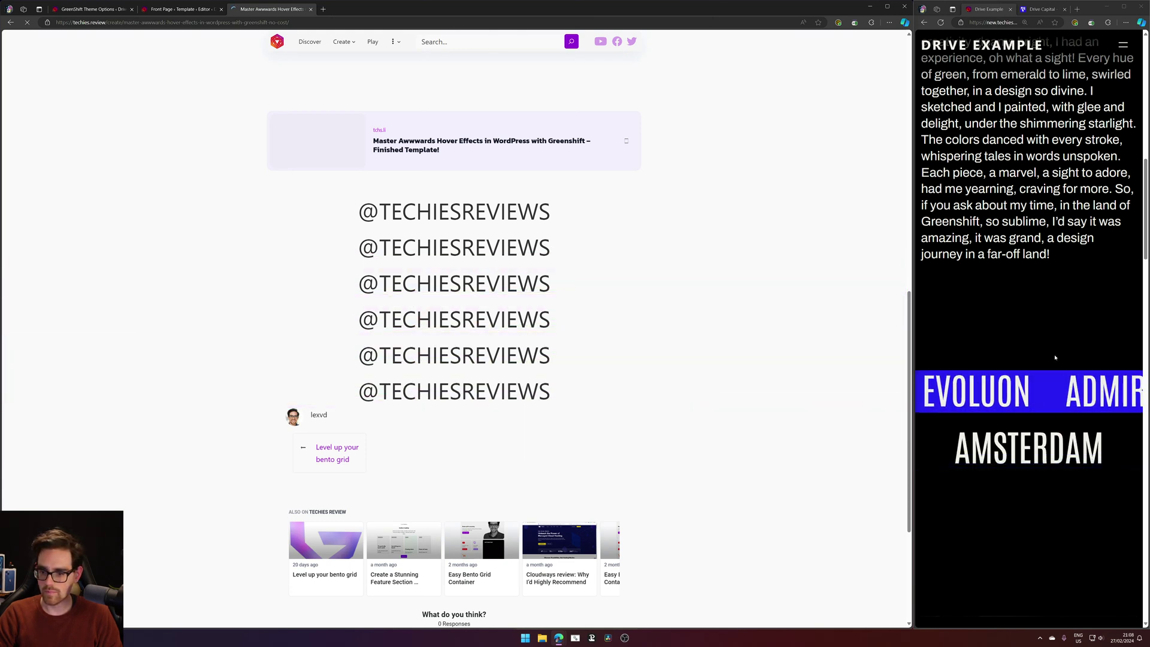
key("ctrl+Tab")
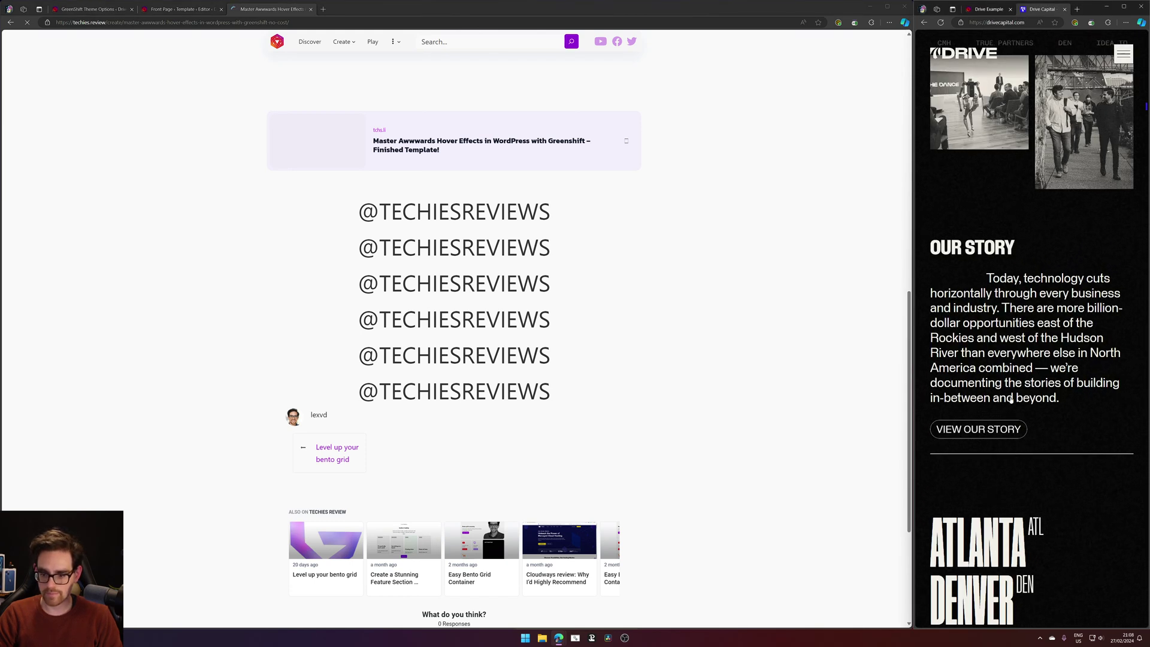
scroll(1011, 400, "down", 2)
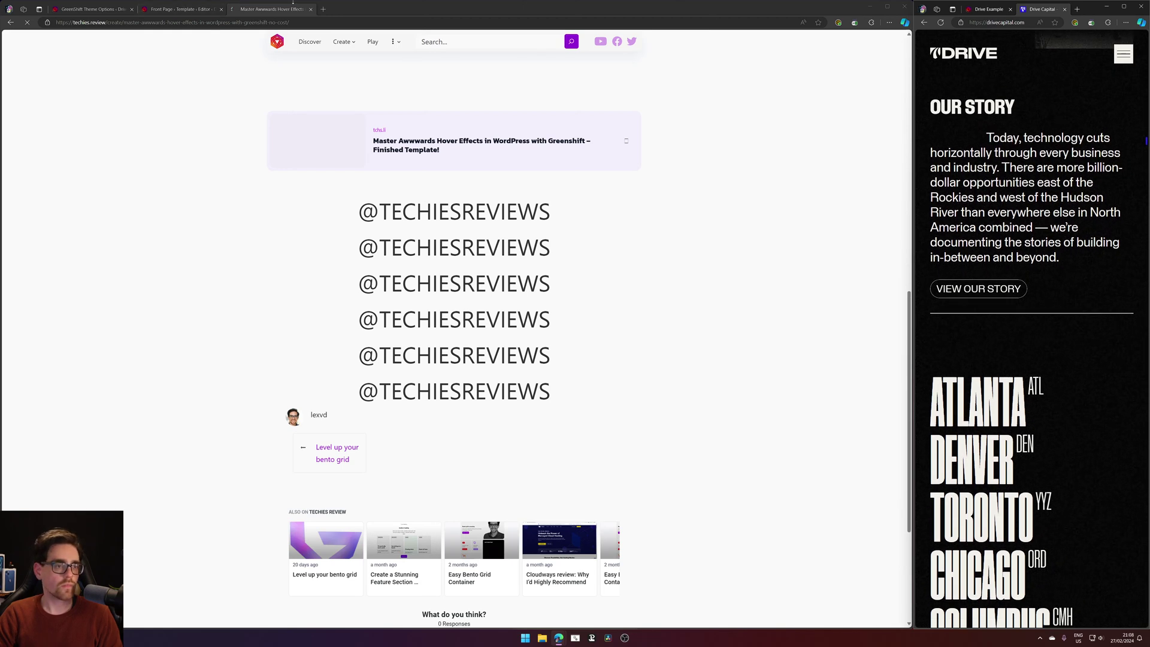
middle_click(293, 4)
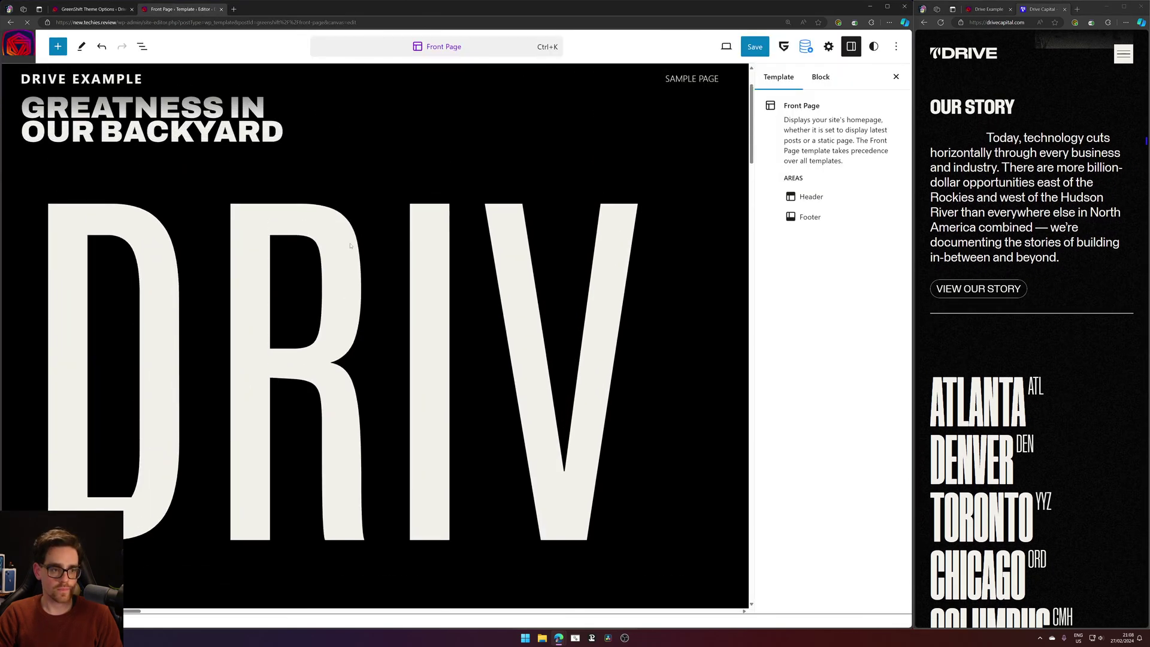
Preview the Front Page template at Mobile size and select the OUR STORY heading.
left_click(732, 47)
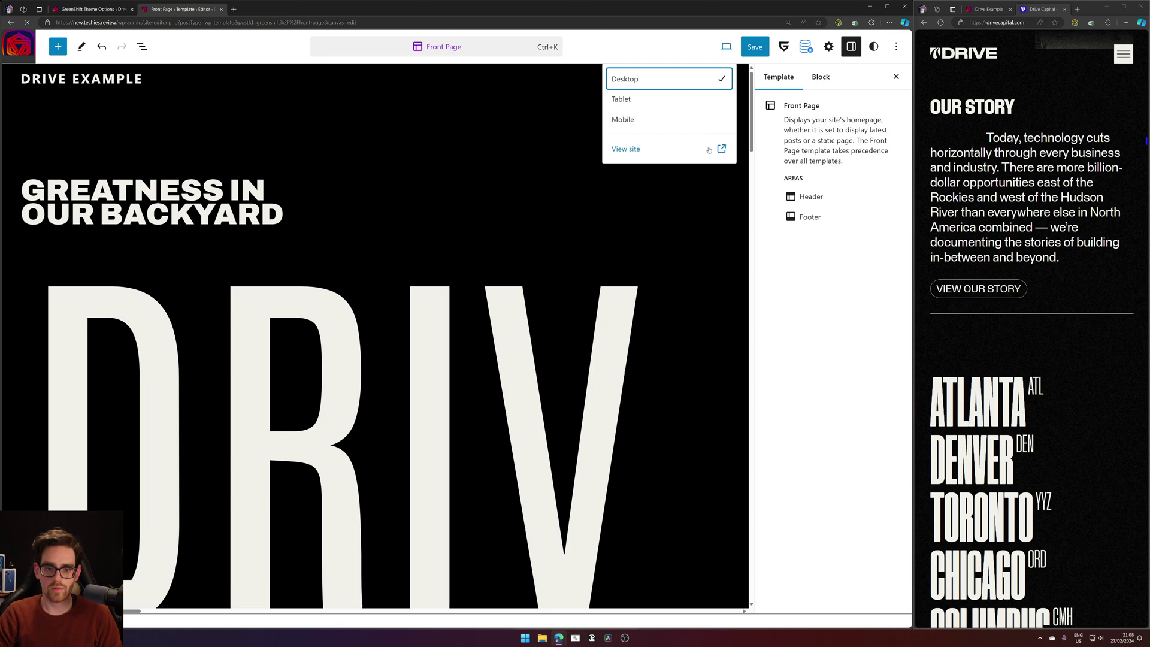
left_click(647, 120)
scroll(295, 396, "down", 3)
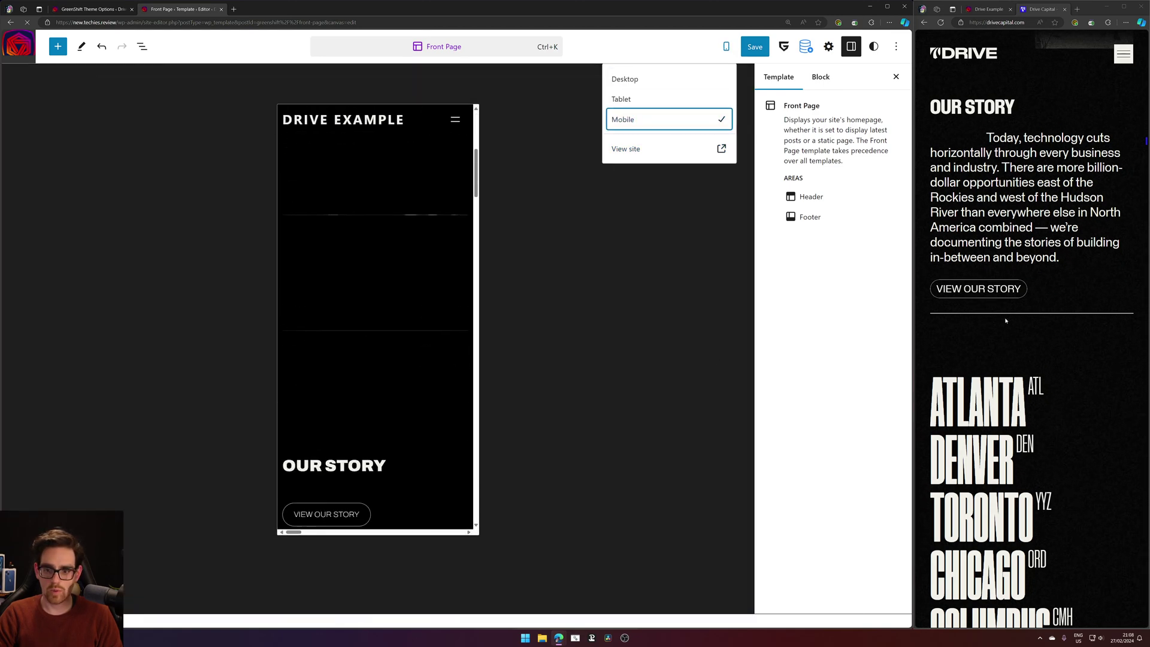
scroll(378, 344, "down", 5)
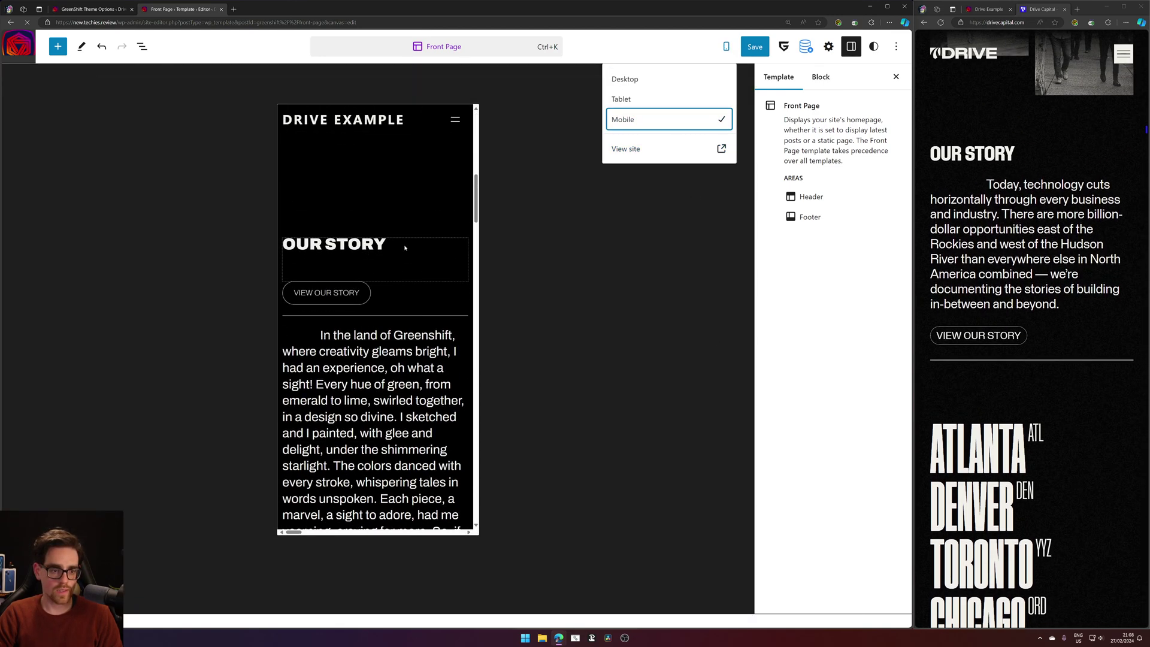
left_click(426, 218)
Select the Our Story CSS grid, inspect it in Grid Builder, then select the VIEW OUR STORY button.
left_click(293, 184)
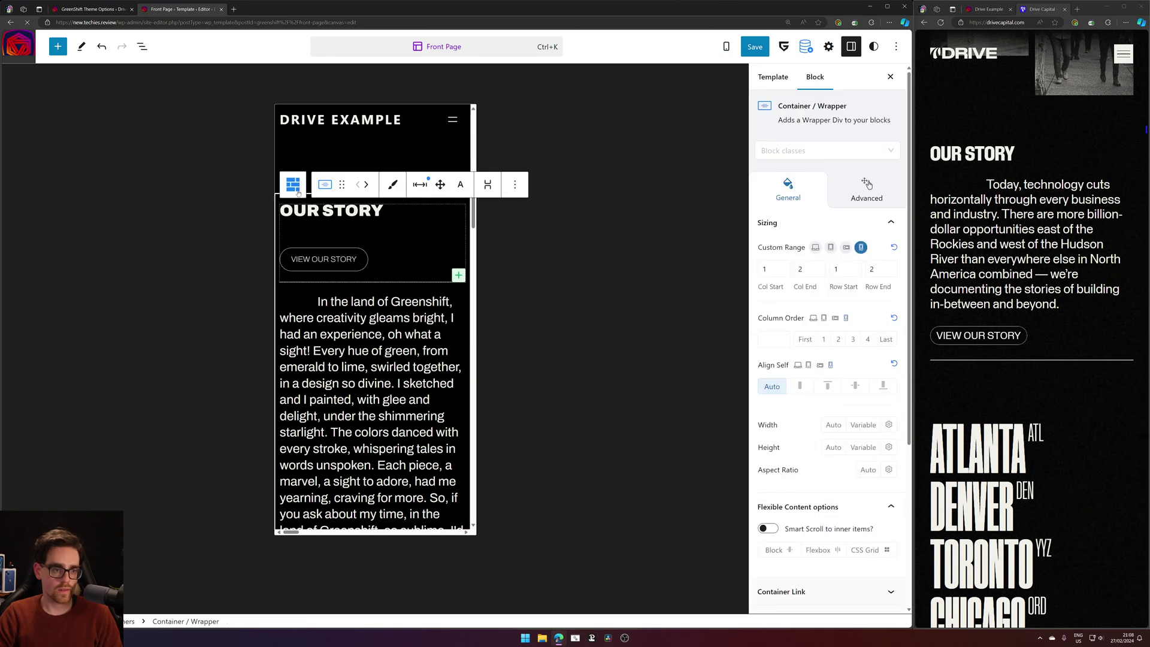
left_click(293, 184)
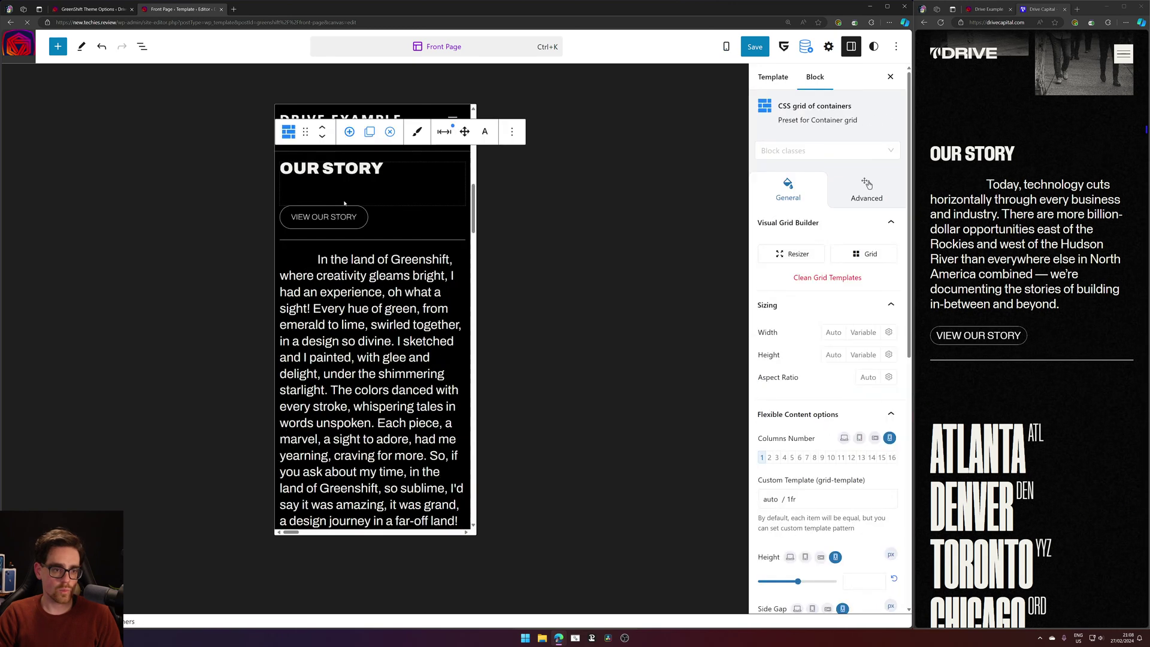
left_click(864, 254)
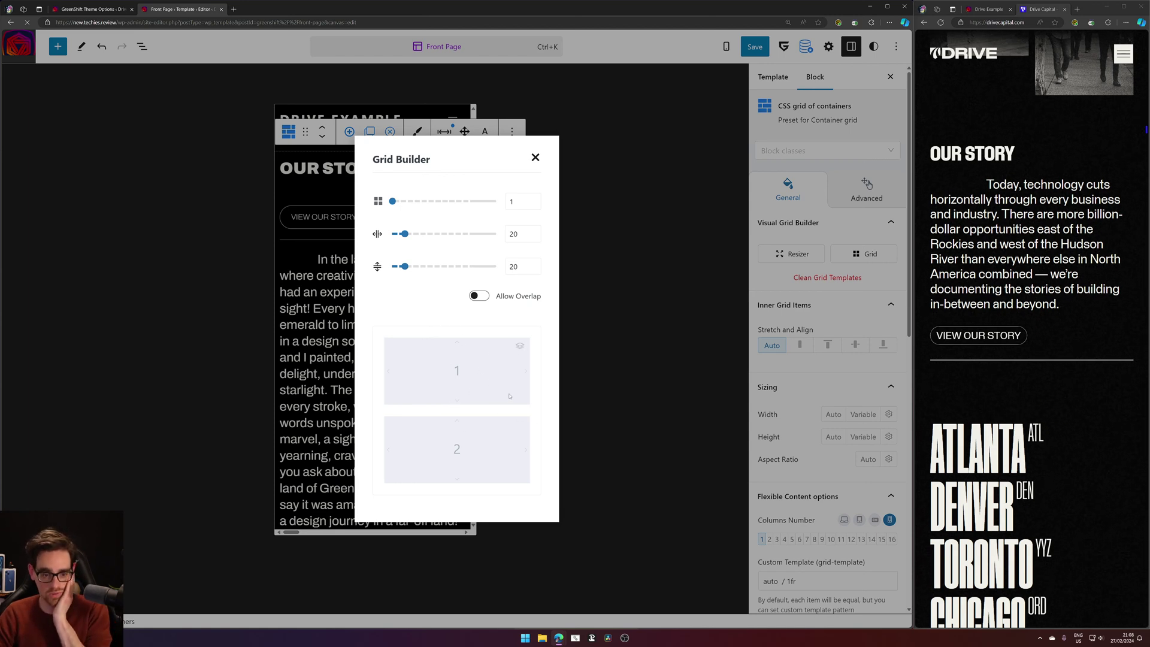
left_click(535, 157)
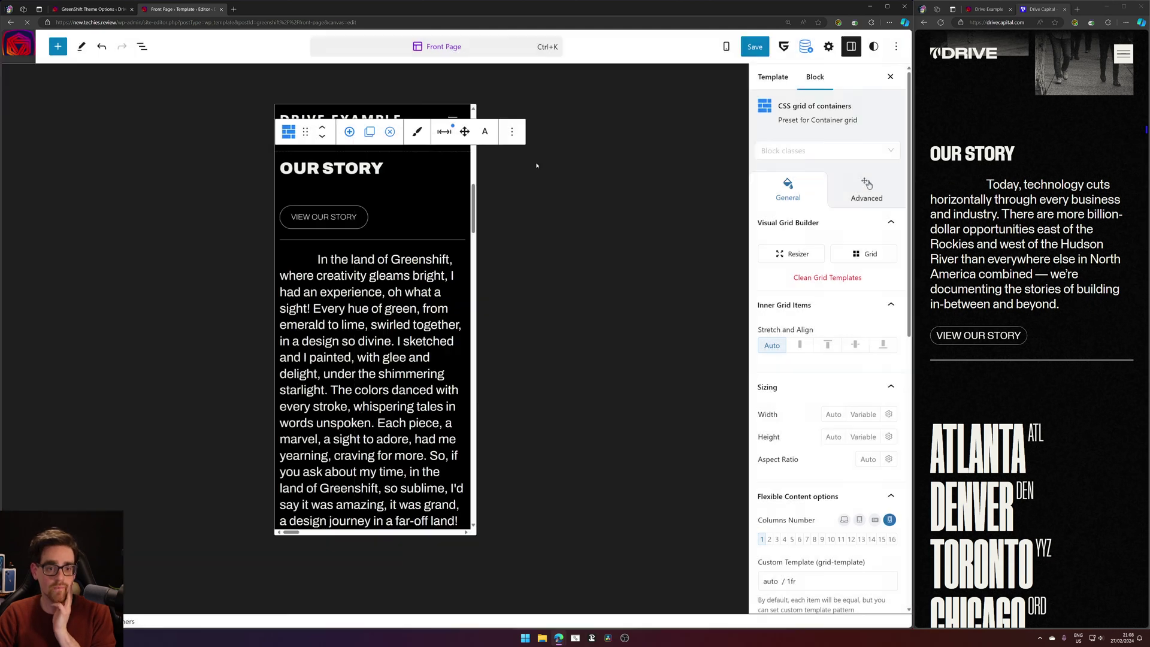
left_click(325, 215)
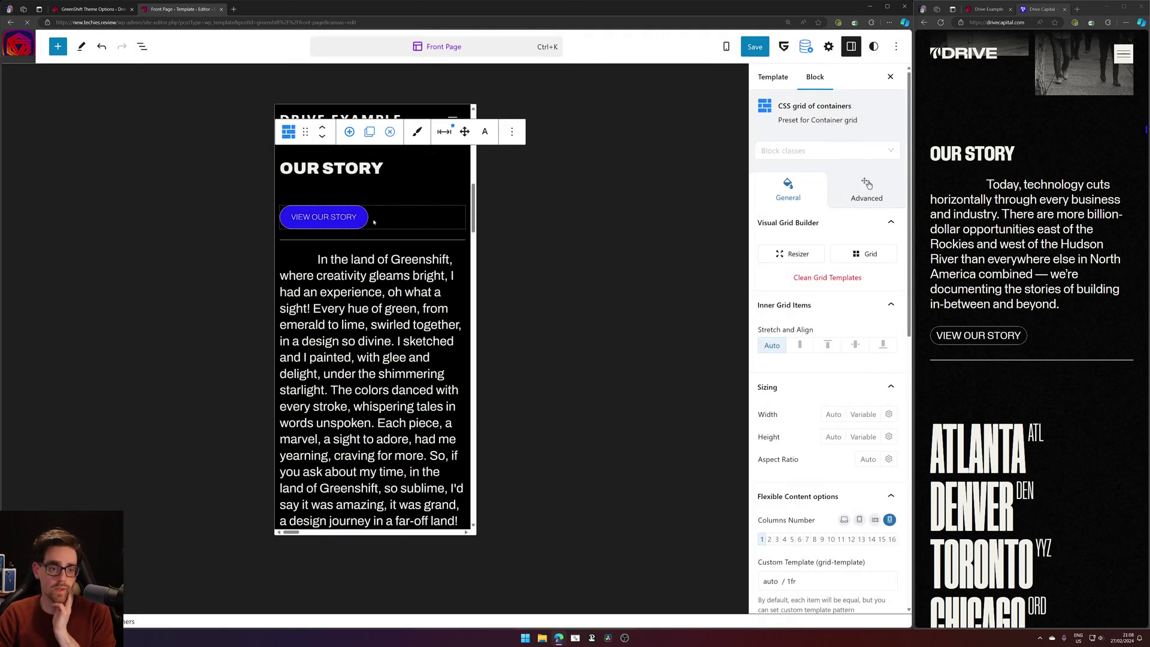
Open List View and collapse the Container / Wrapper holding the heading and button.
left_click(141, 48)
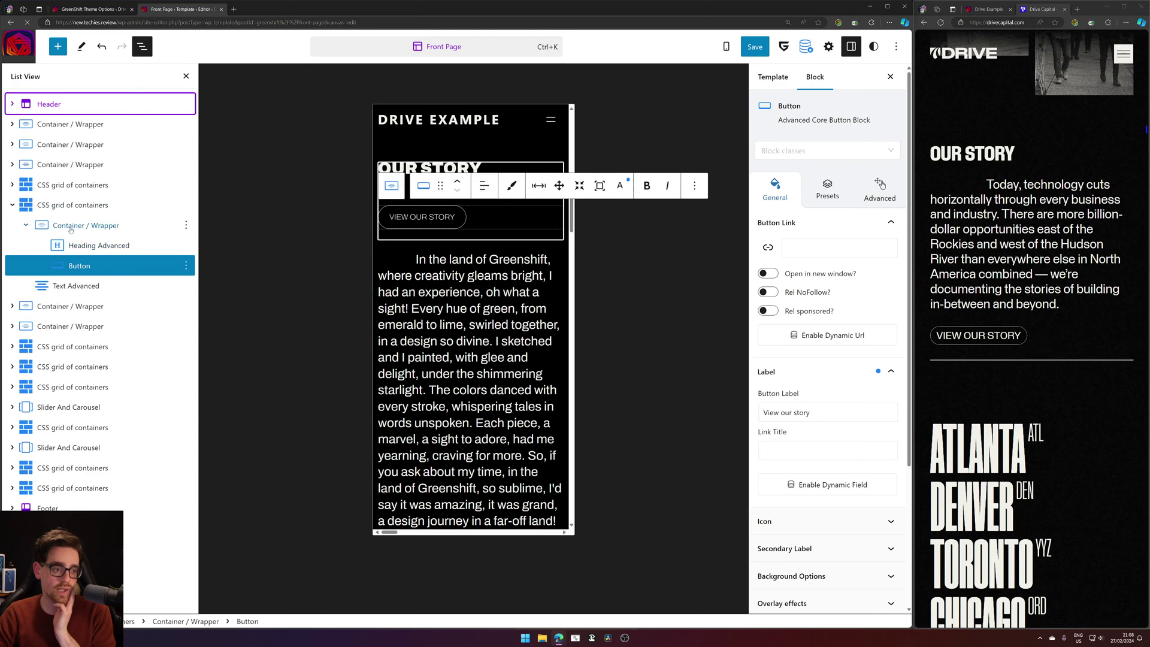
left_click(25, 229)
left_click(25, 225)
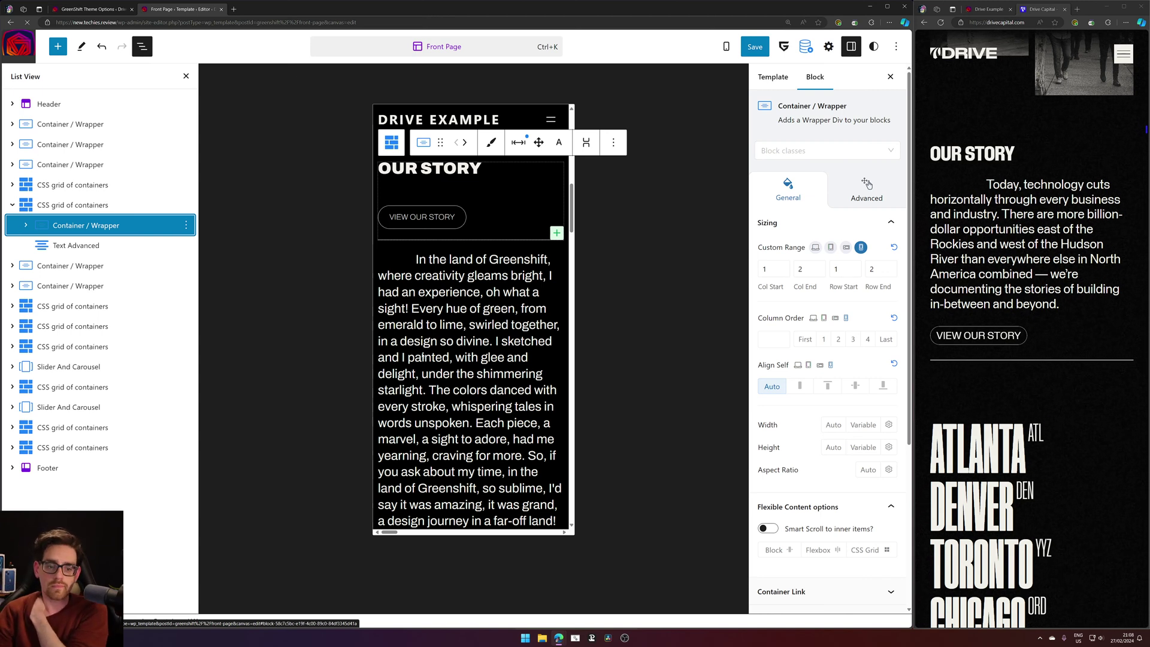
scroll(423, 357, "down", 4)
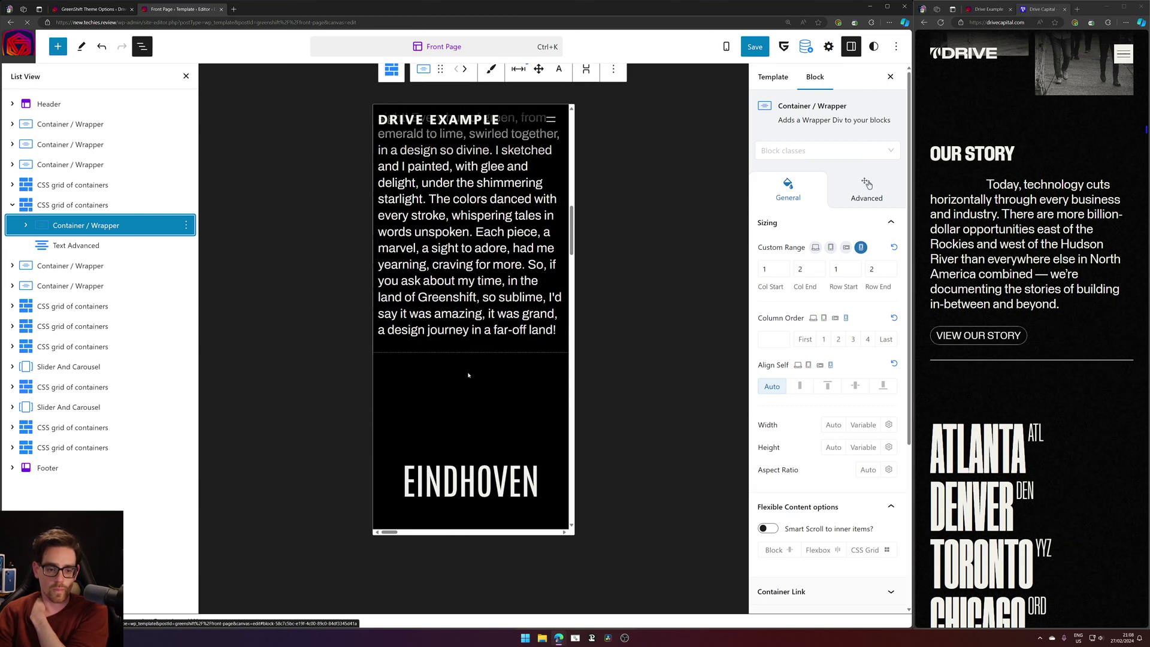
Select the VIEW OUR STORY button and browse its Click Me style presets.
scroll(476, 243, "up", 3)
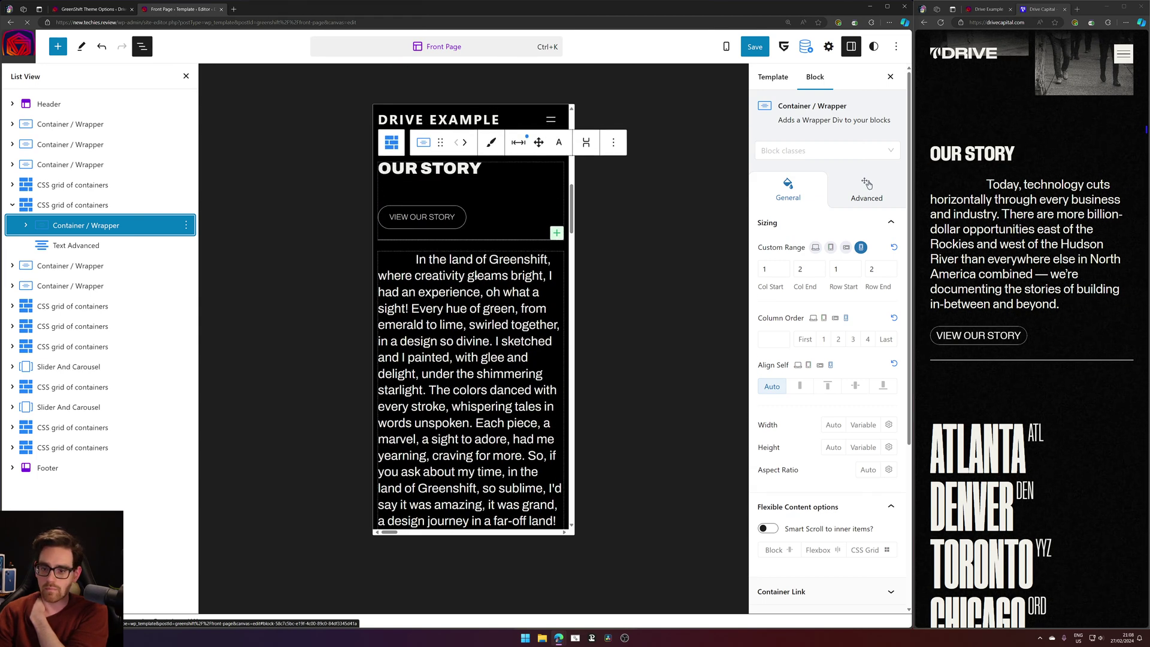
left_click(499, 216)
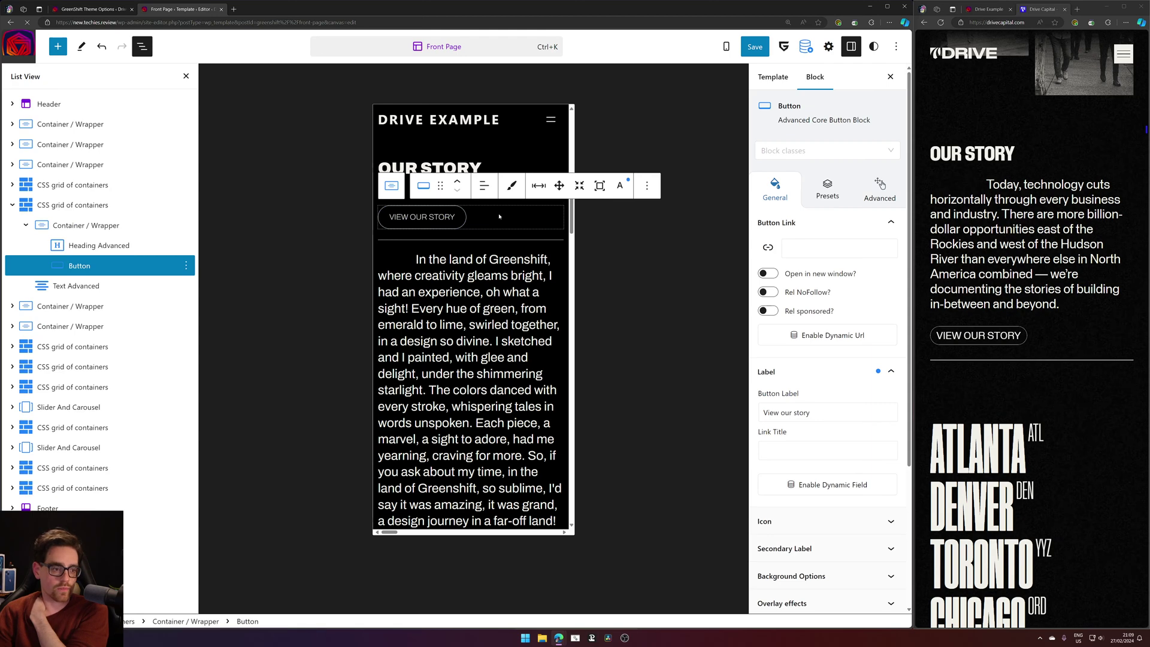
left_click(840, 196)
scroll(845, 342, "down", 5)
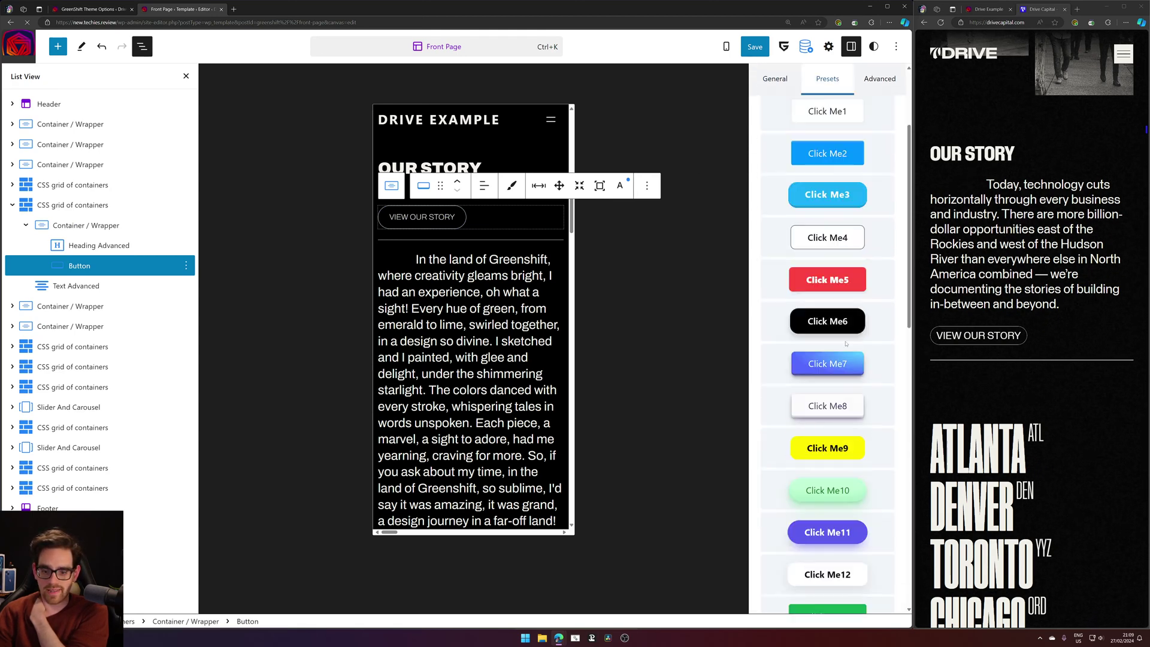
scroll(845, 342, "down", 8)
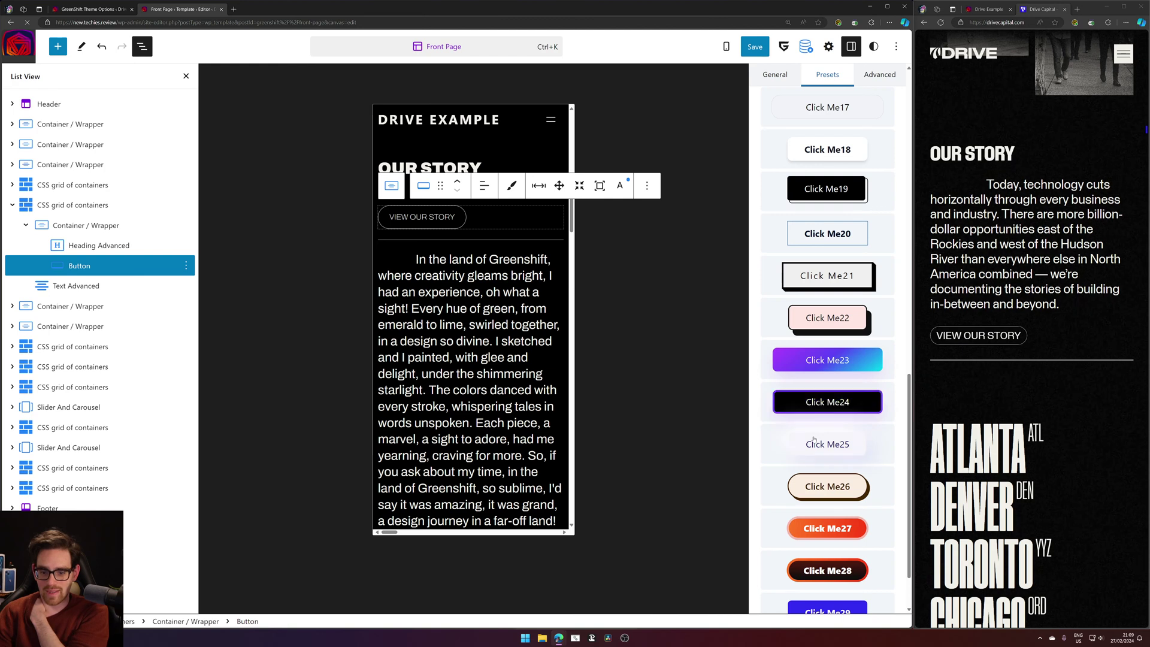
scroll(824, 420, "down", 2)
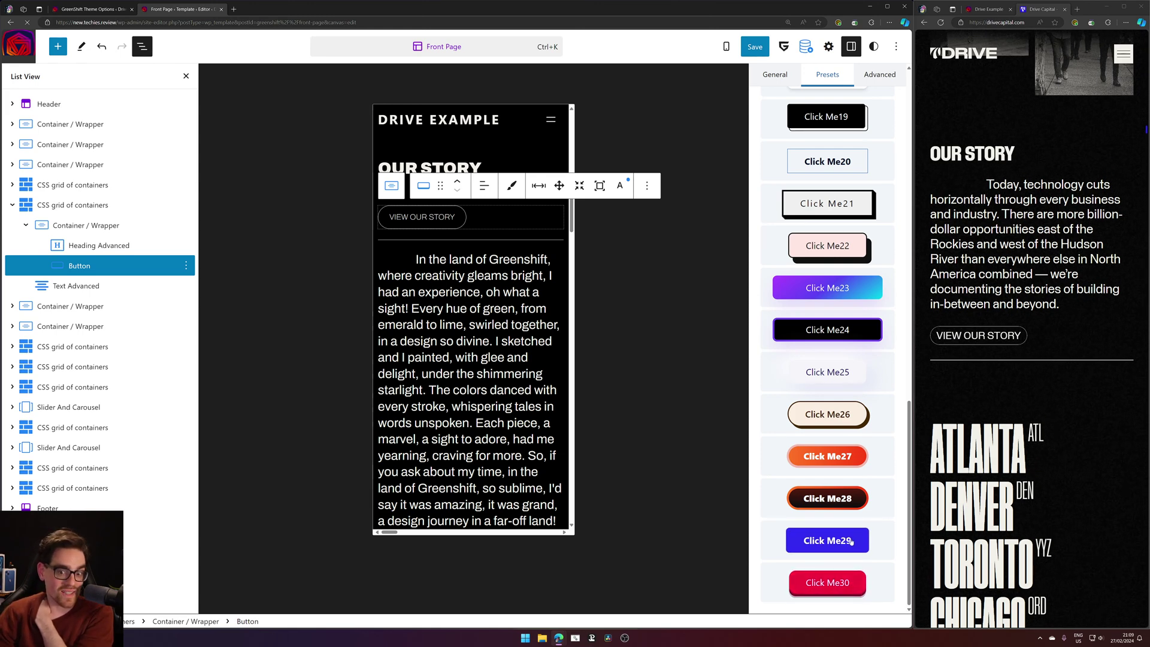
scroll(856, 484, "up", 12)
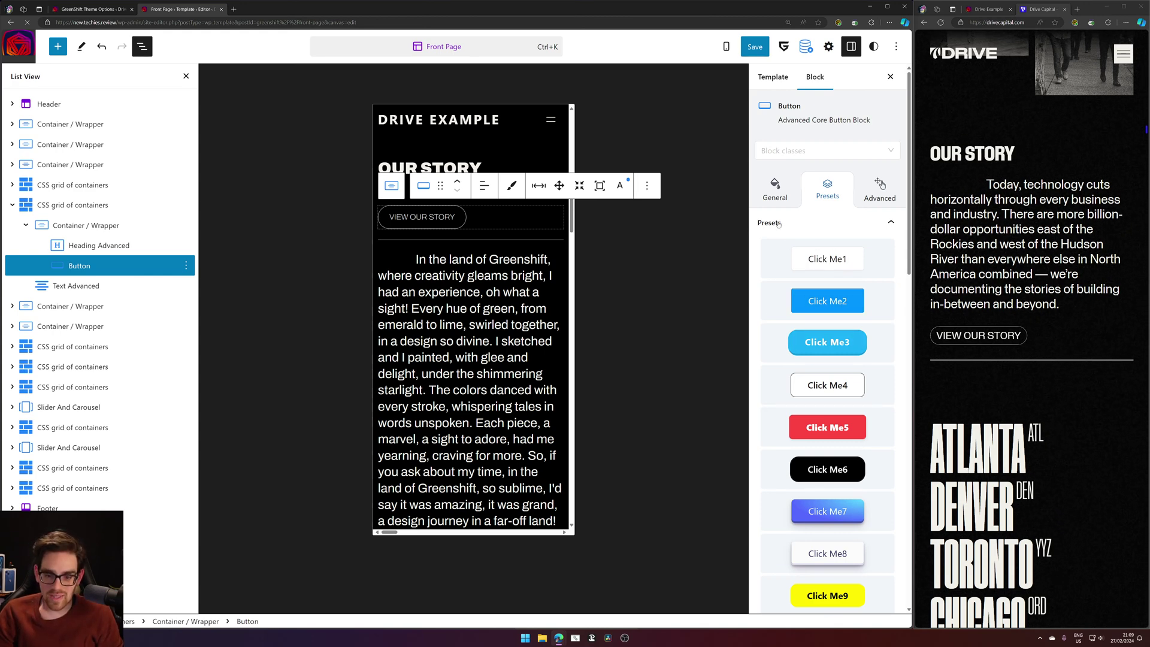
scroll(772, 353, "down", 7)
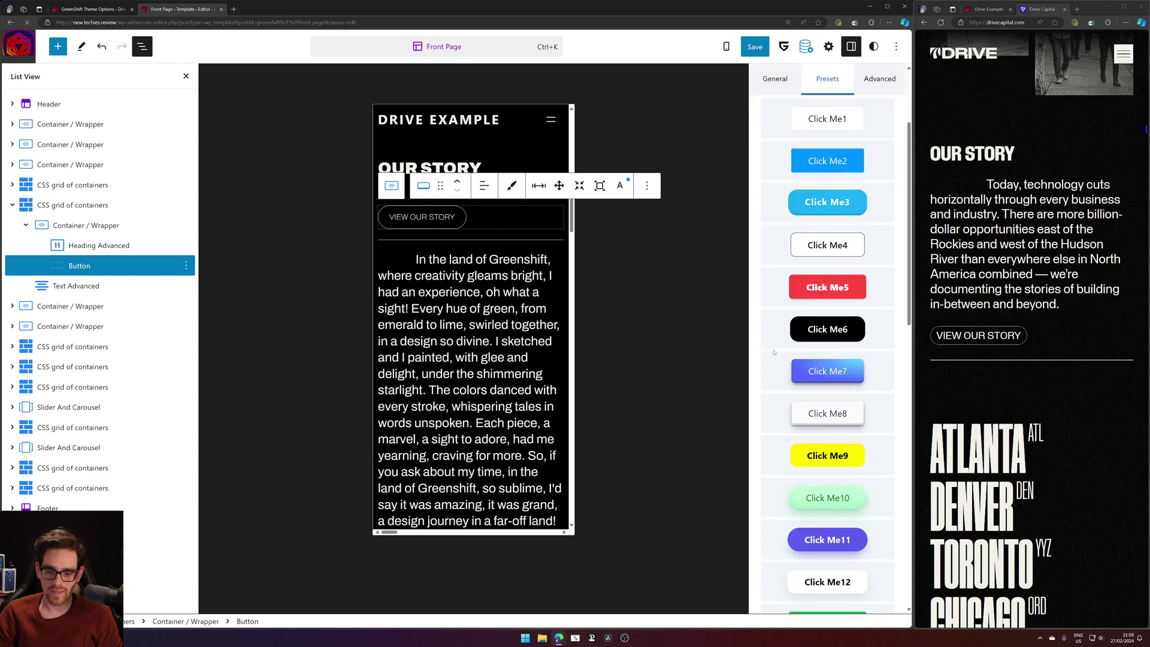
scroll(773, 352, "up", 8)
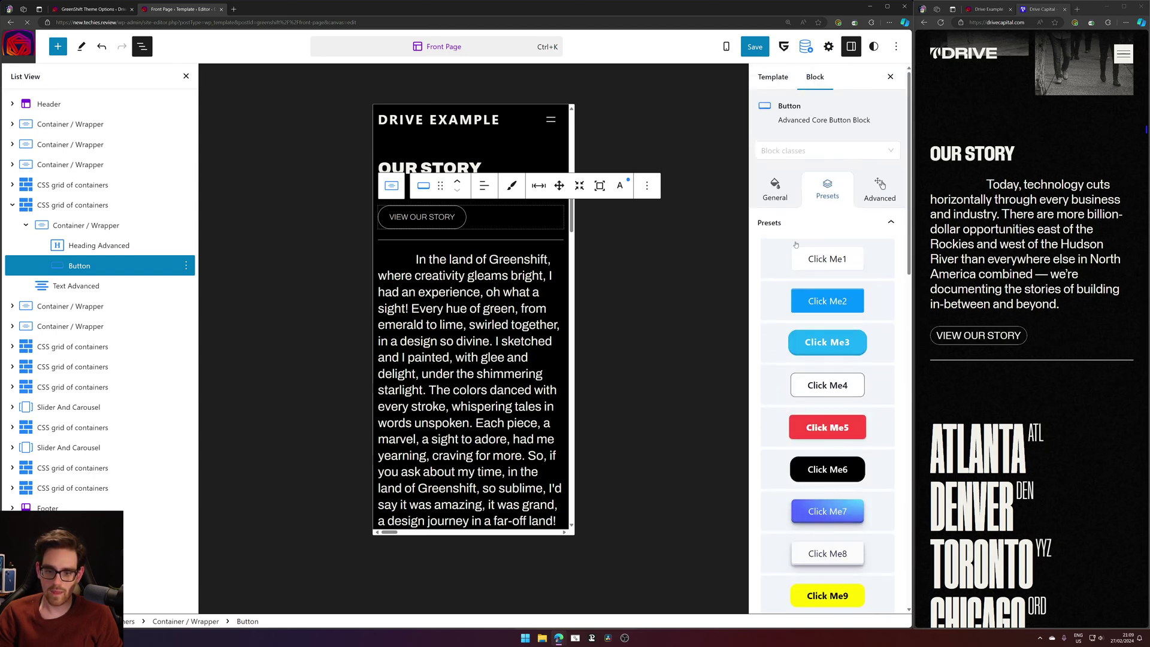
Collapse the Our Story grid in List View and select the slider's city names Text Advanced block.
left_click(865, 203)
scroll(852, 279, "down", 2)
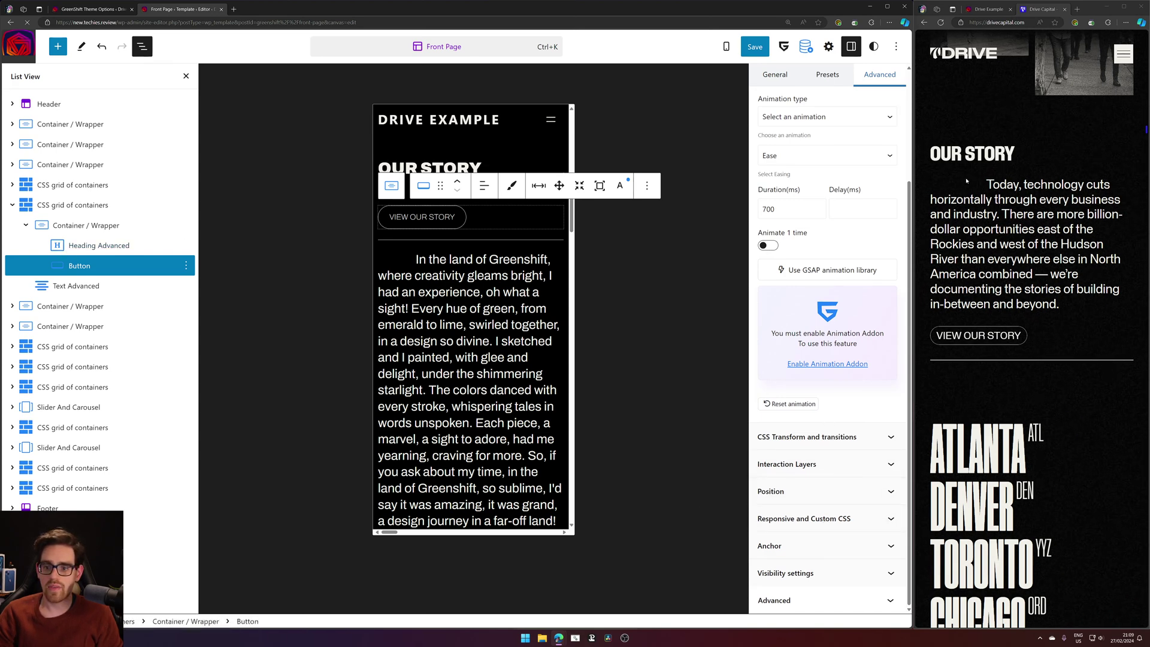
left_click(75, 226)
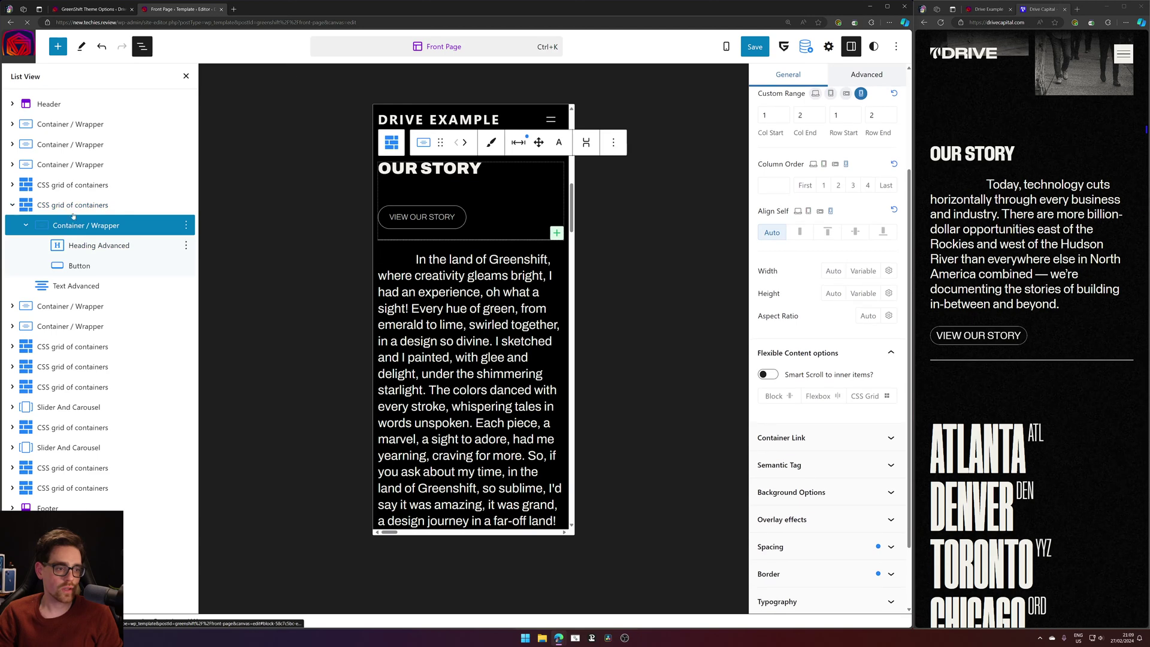
left_click(78, 205)
left_click(13, 205)
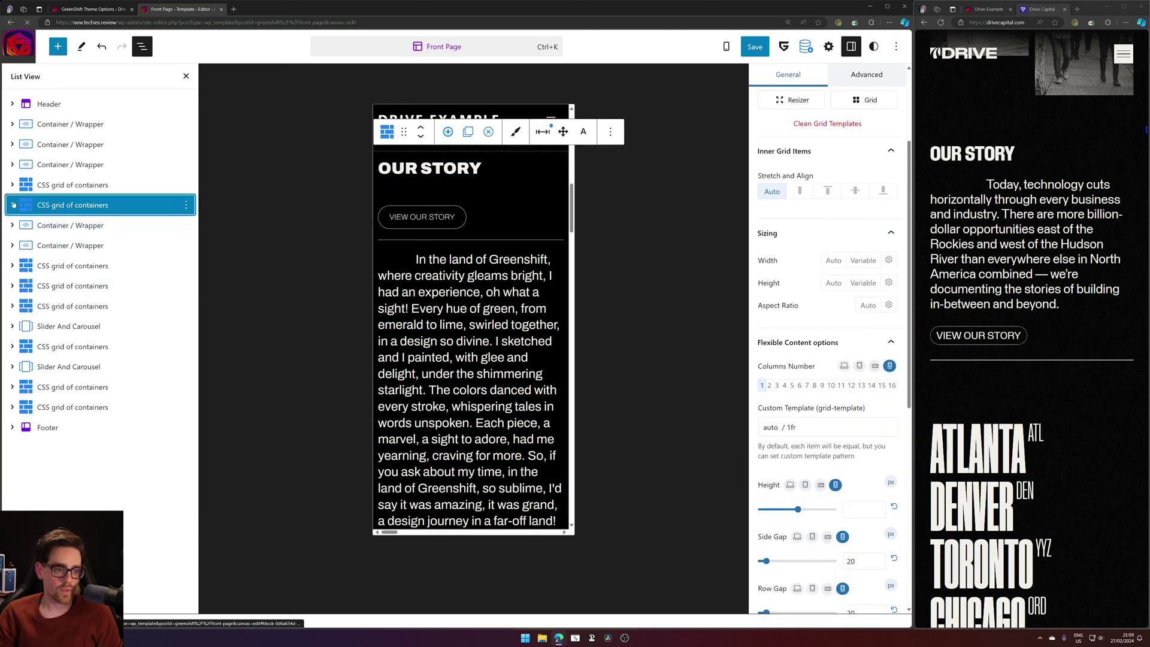
scroll(496, 349, "down", 6)
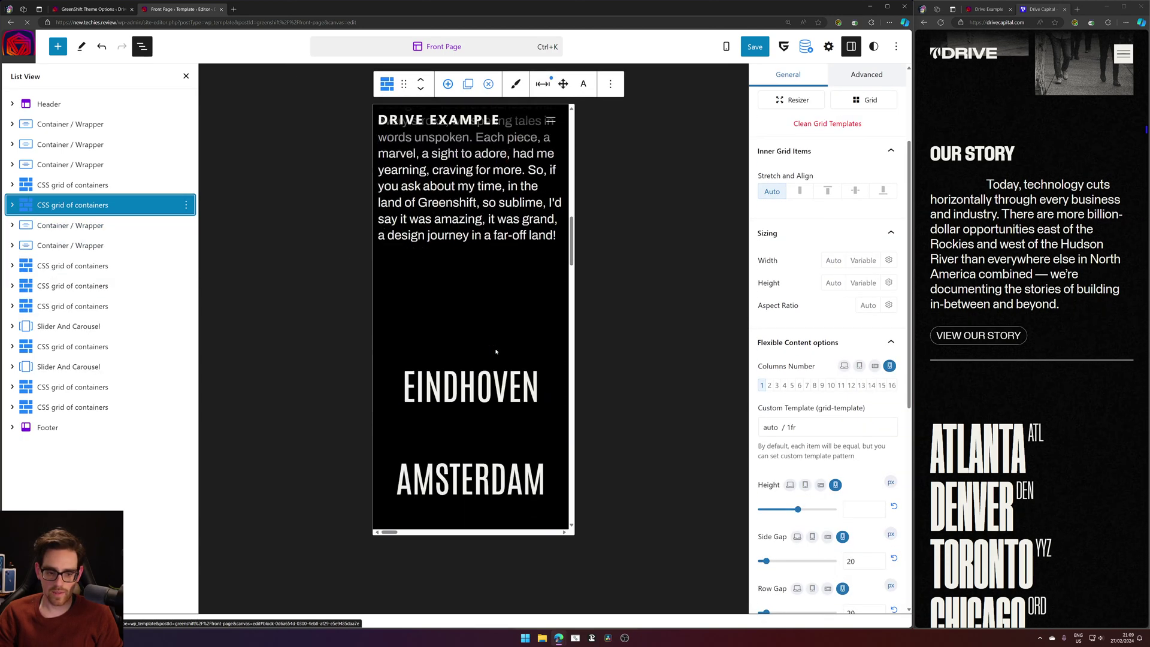
left_click(537, 304)
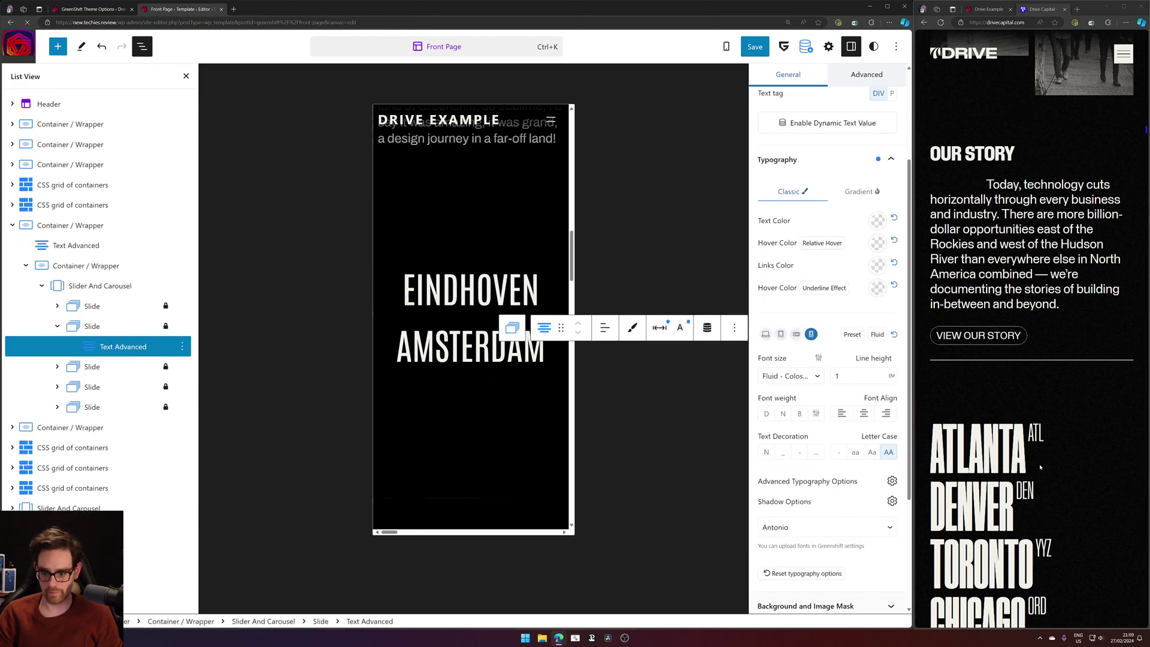
Switch to the live Drive Example tab and scroll down to the footer and back up.
scroll(995, 300, "down", 7)
left_click(988, 9)
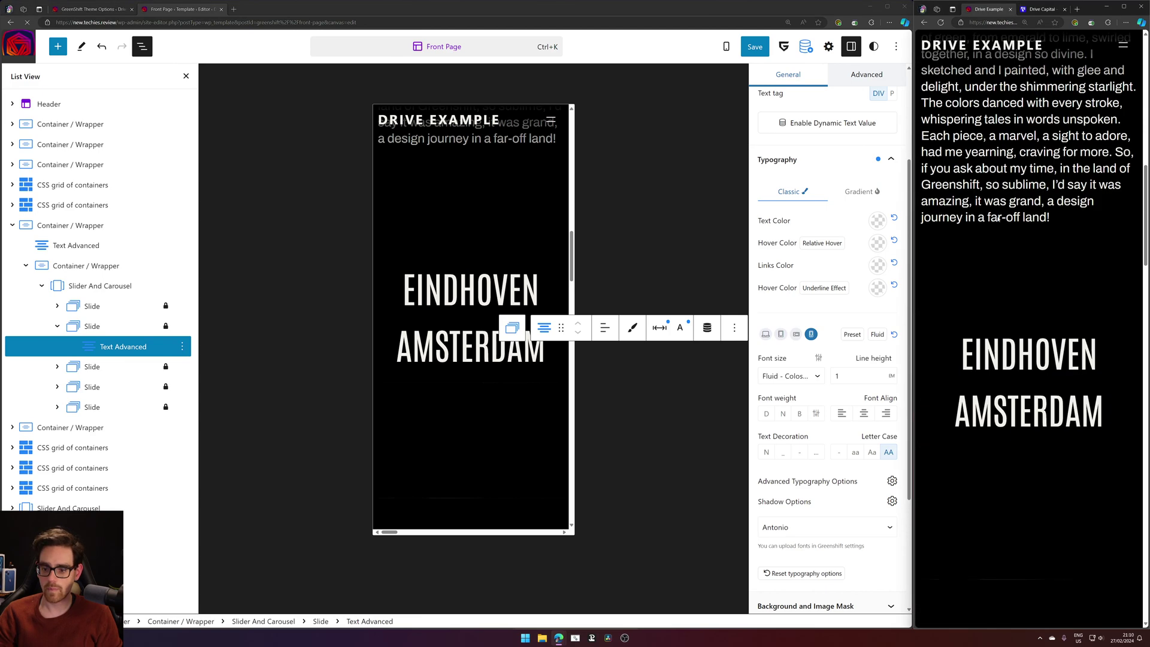
scroll(1028, 329, "down", 5)
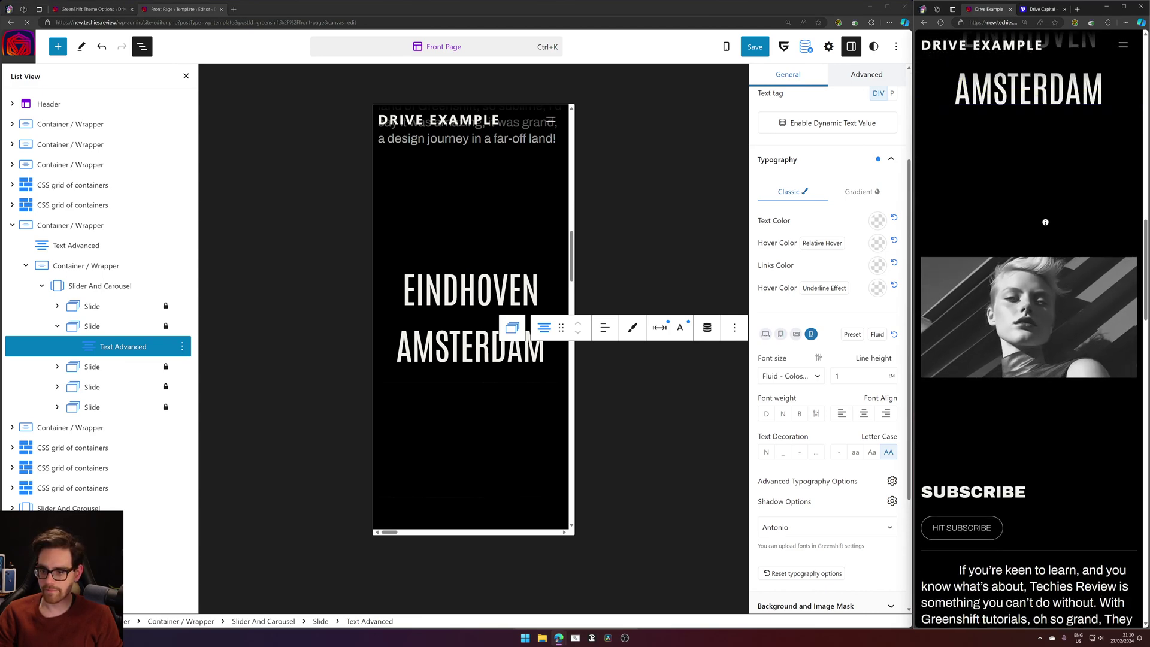
scroll(1019, 210, "up", 10)
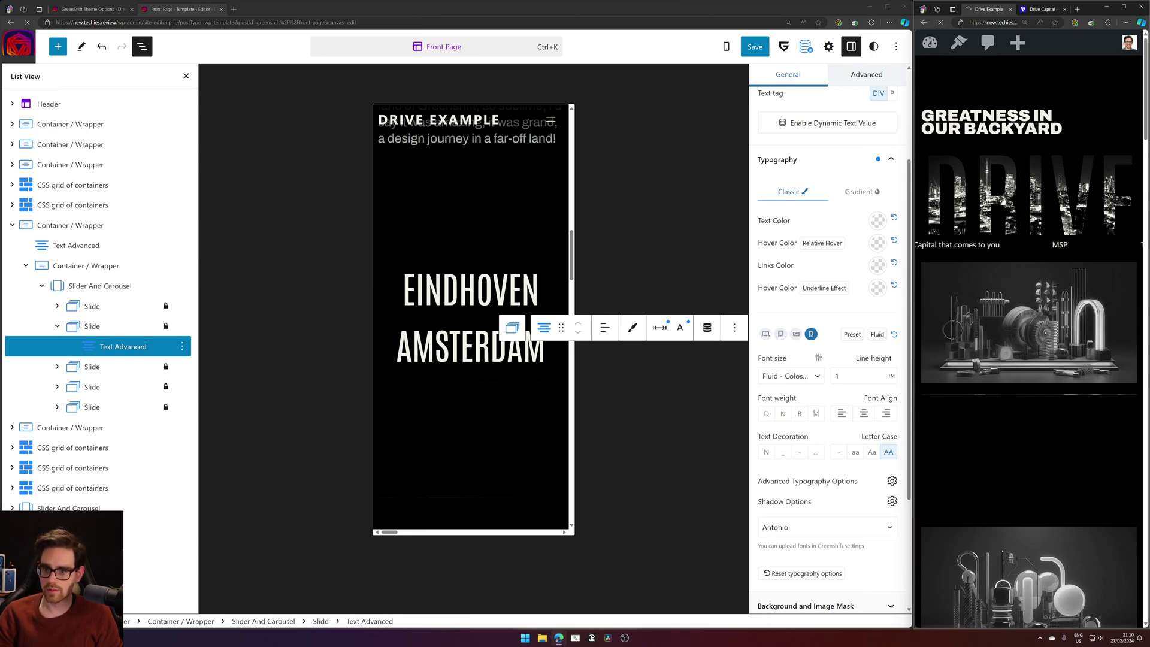
scroll(1039, 211, "down", 20)
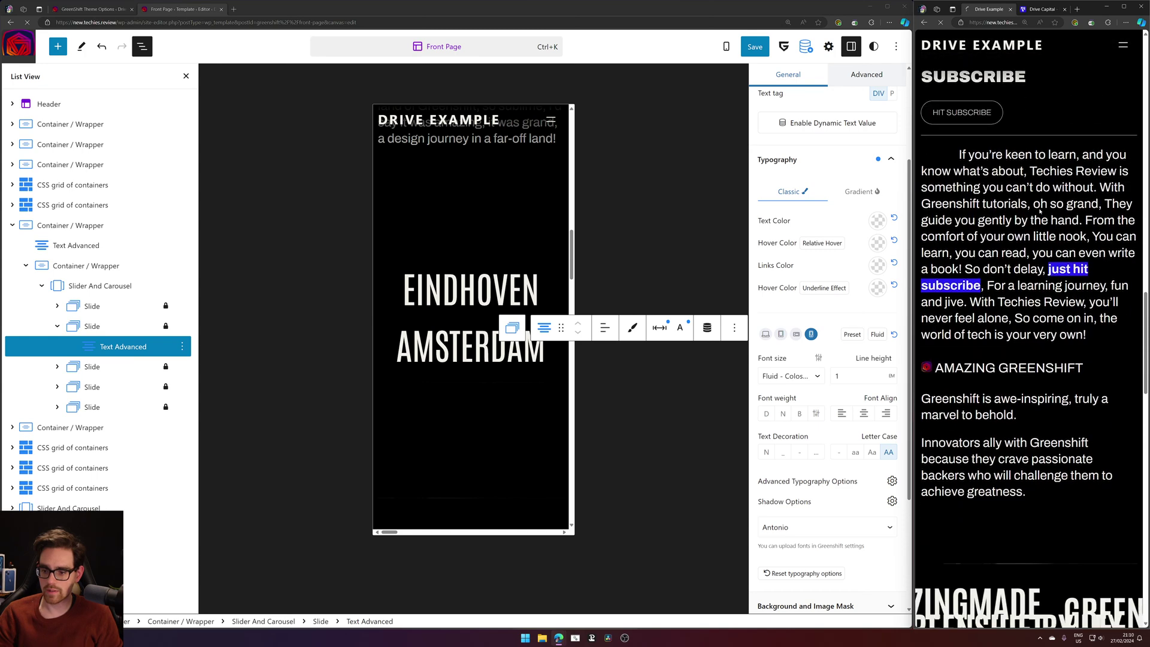
scroll(1040, 210, "down", 10)
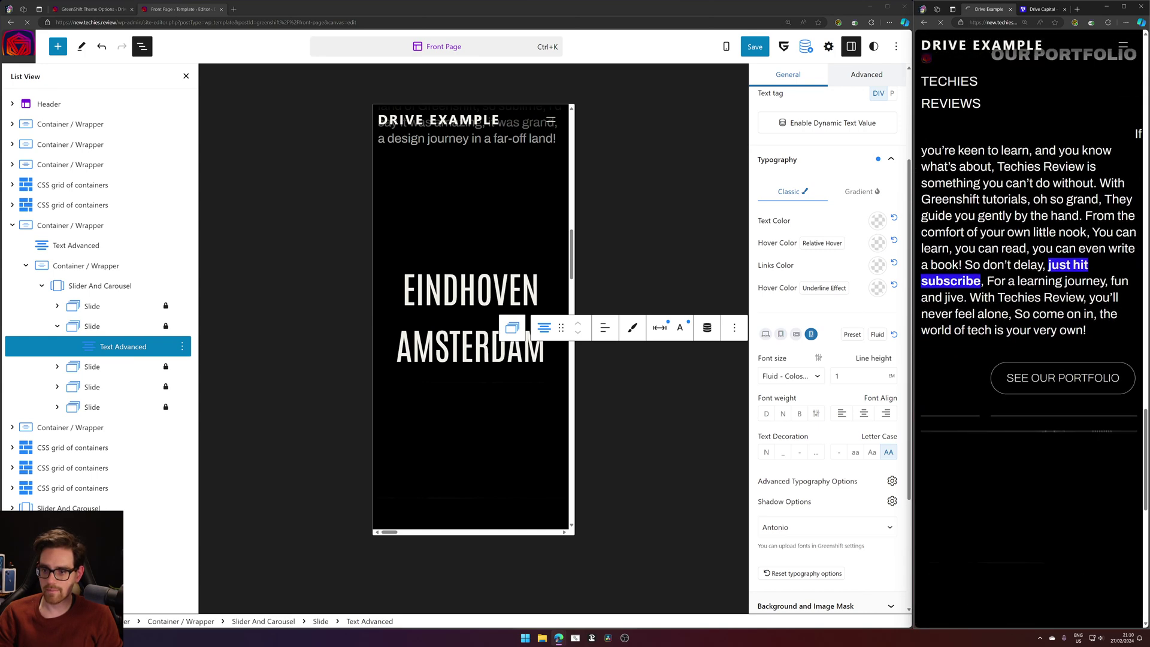
scroll(1041, 231, "down", 10)
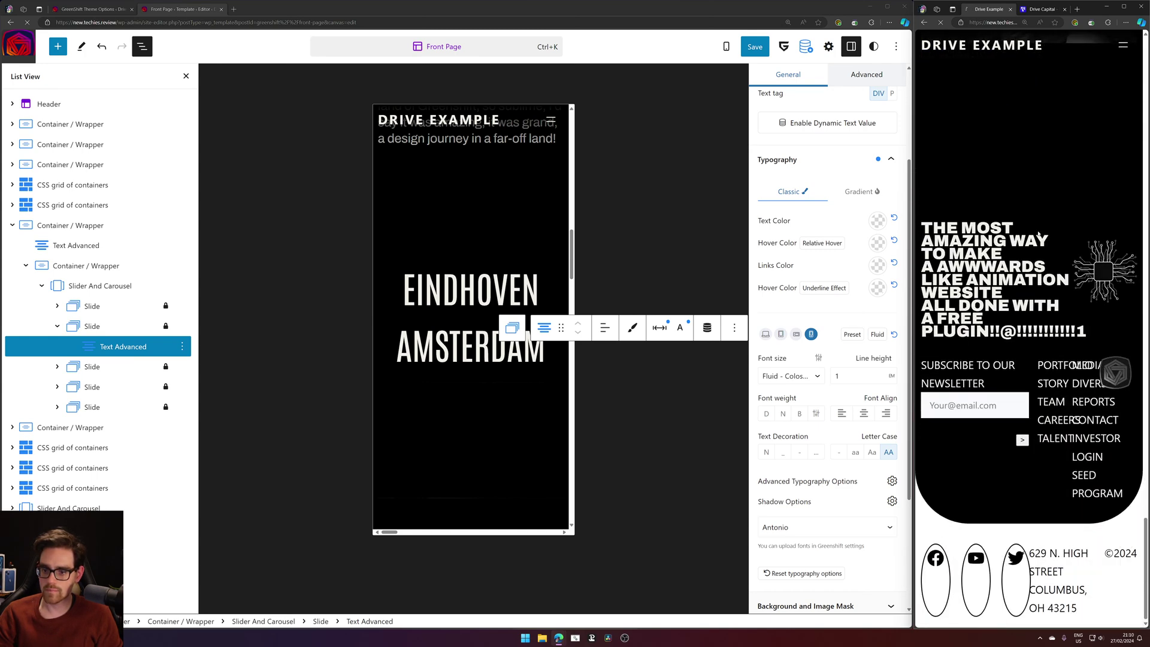
scroll(1040, 233, "up", 20)
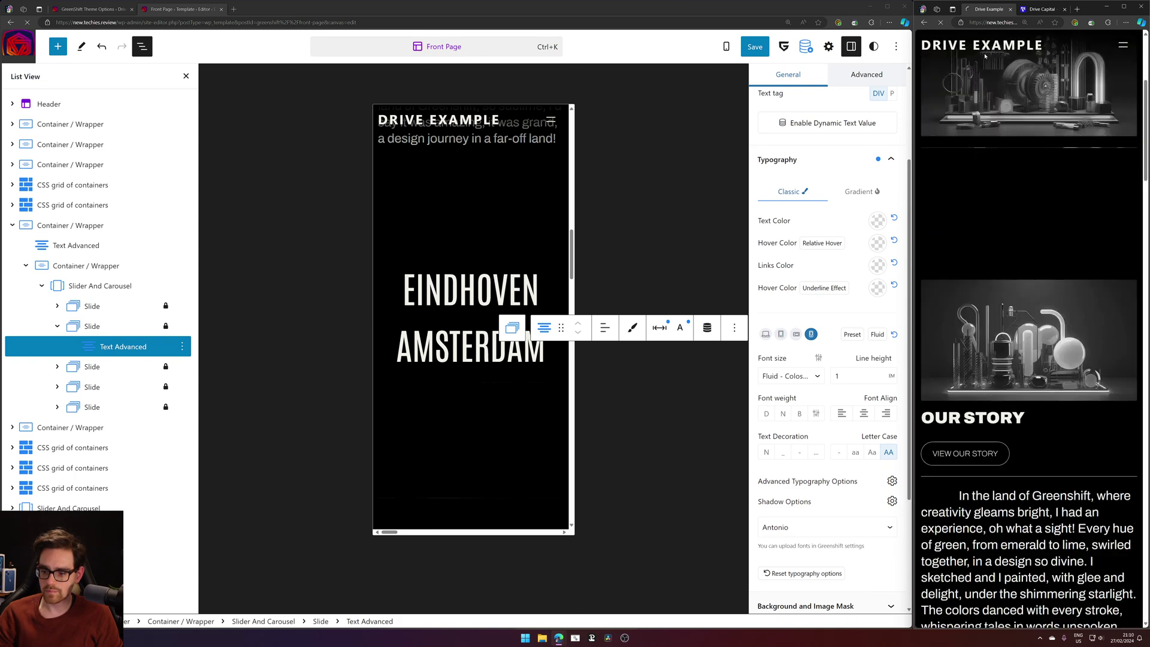
scroll(450, 228, "up", 3)
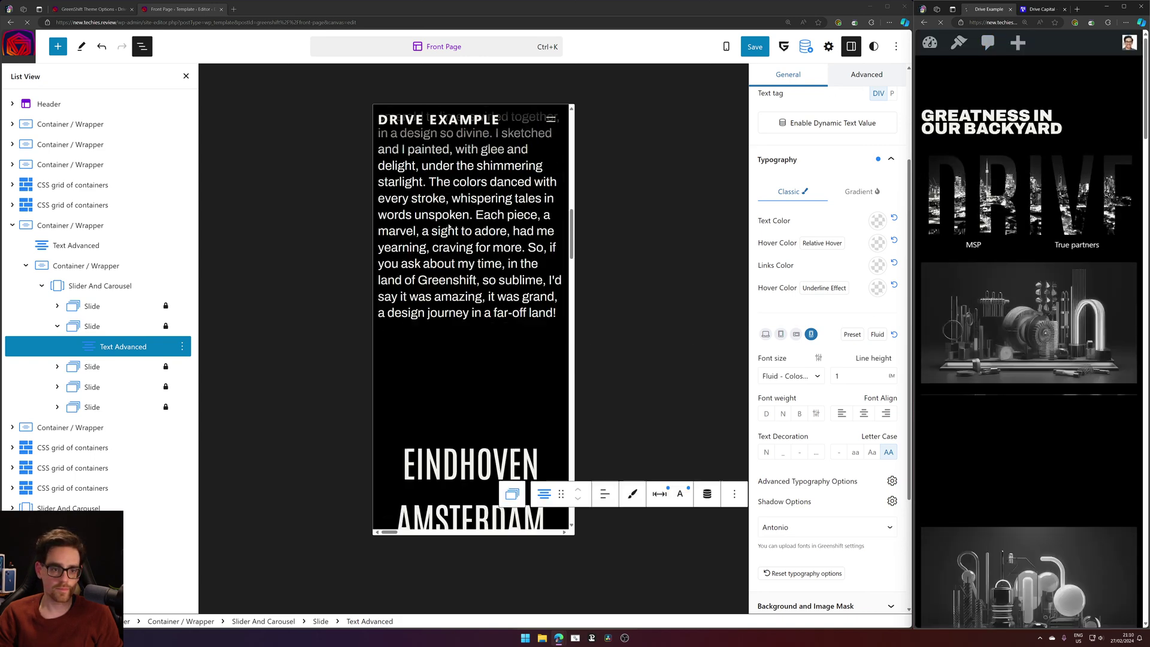
scroll(450, 229, "up", 5)
Select the Our Story paragraph block and review the original Drive Capital page.
left_click(414, 332)
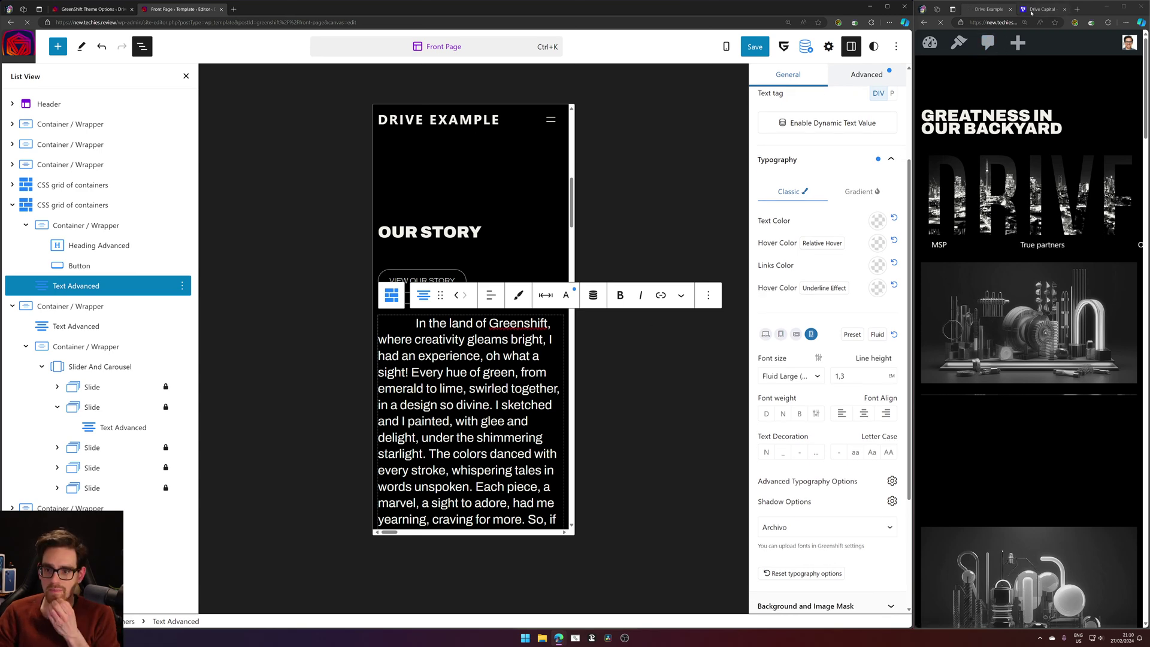
left_click(1031, 12)
scroll(1051, 205, "down", 7)
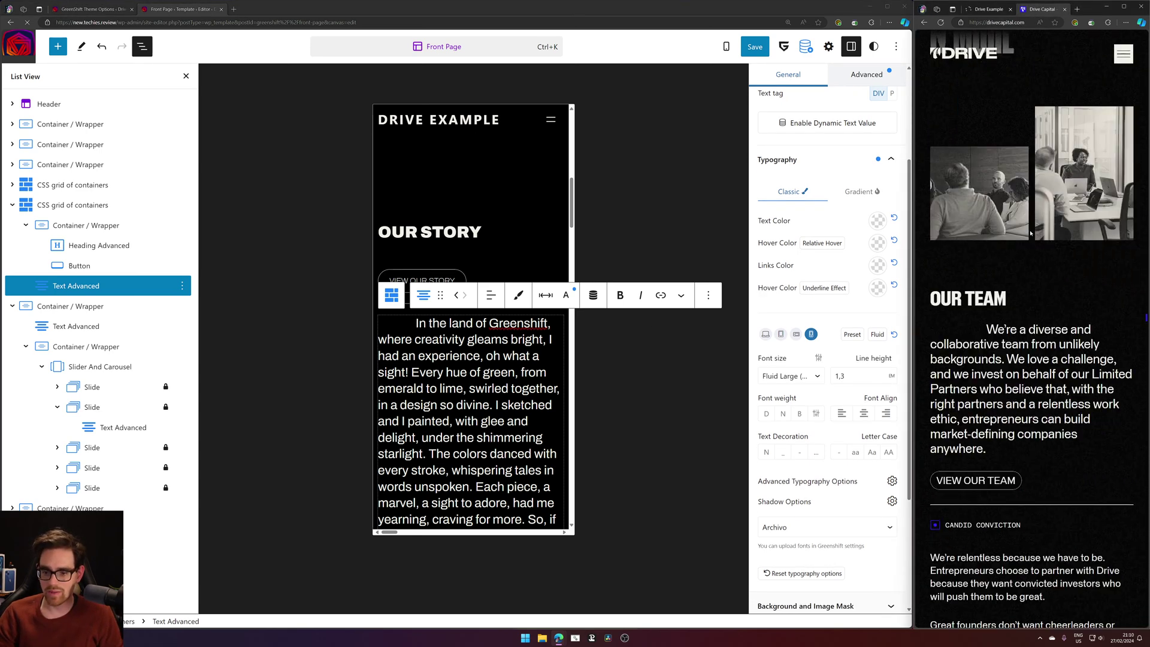
scroll(1029, 224, "up", 7)
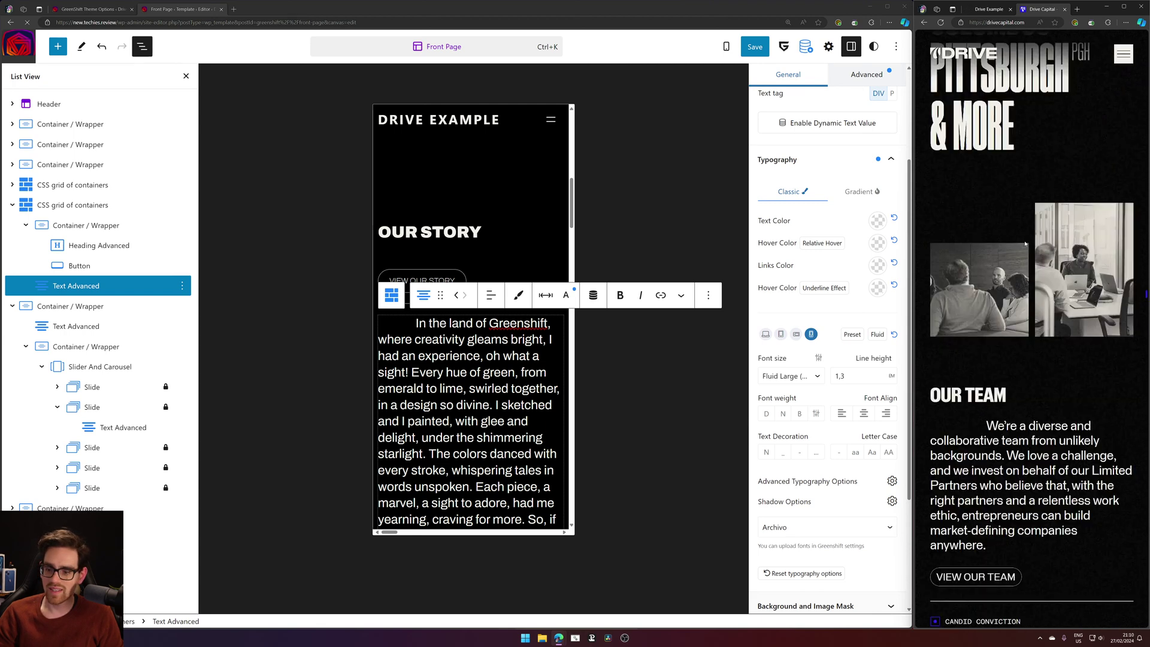
scroll(983, 193, "up", 6)
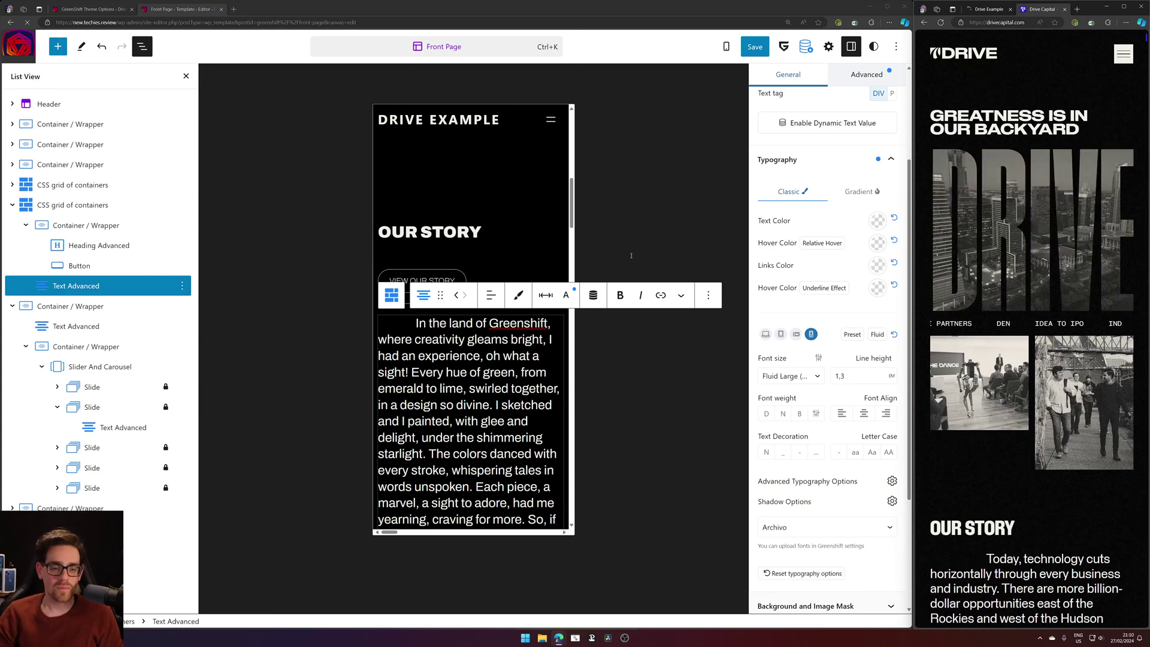
scroll(462, 339, "up", 8)
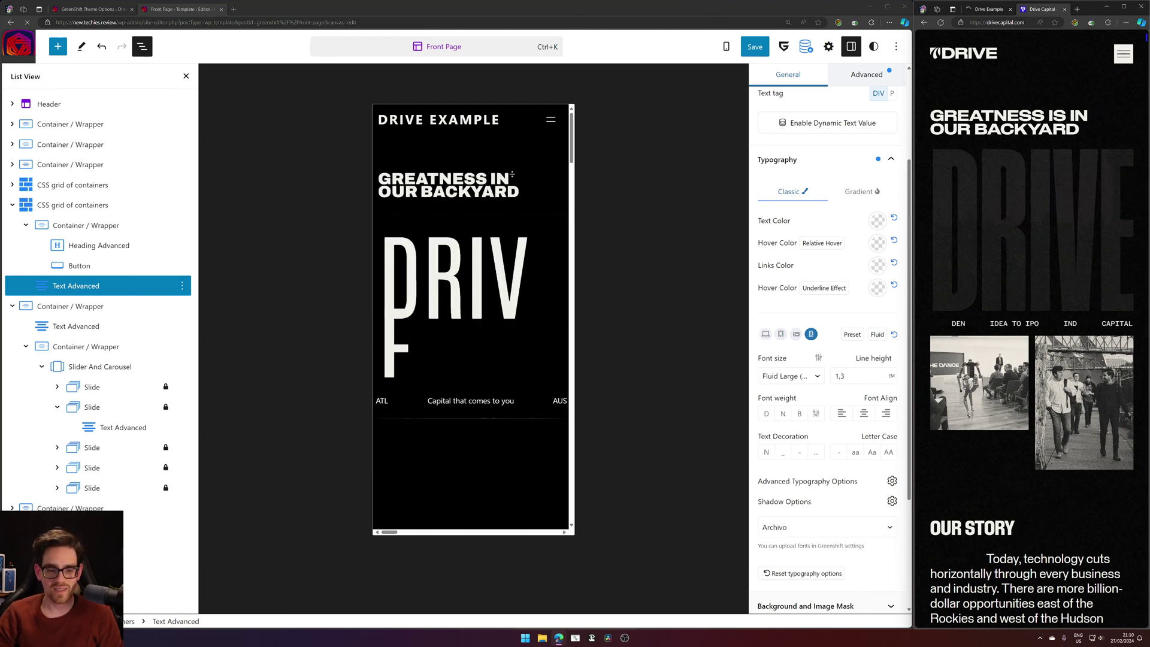
scroll(456, 335, "down", 6)
scroll(443, 324, "down", 2)
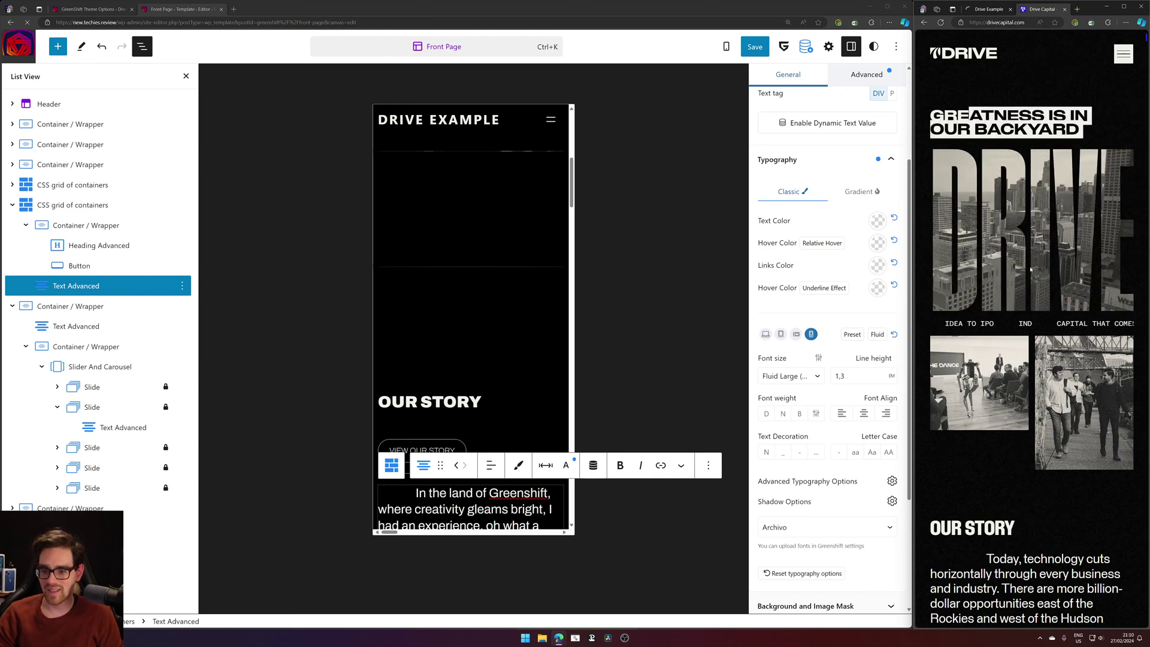
Compare the Our Story paragraph on the live Drive Example and original Drive Capital pages.
left_click(989, 9)
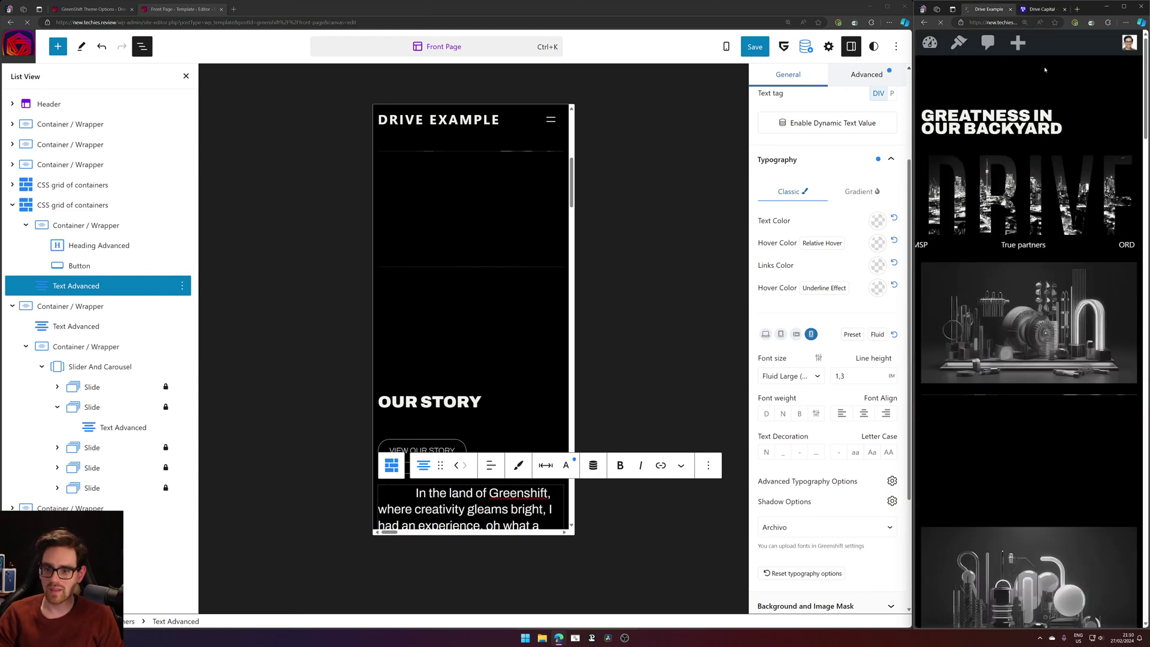
left_click(999, 22)
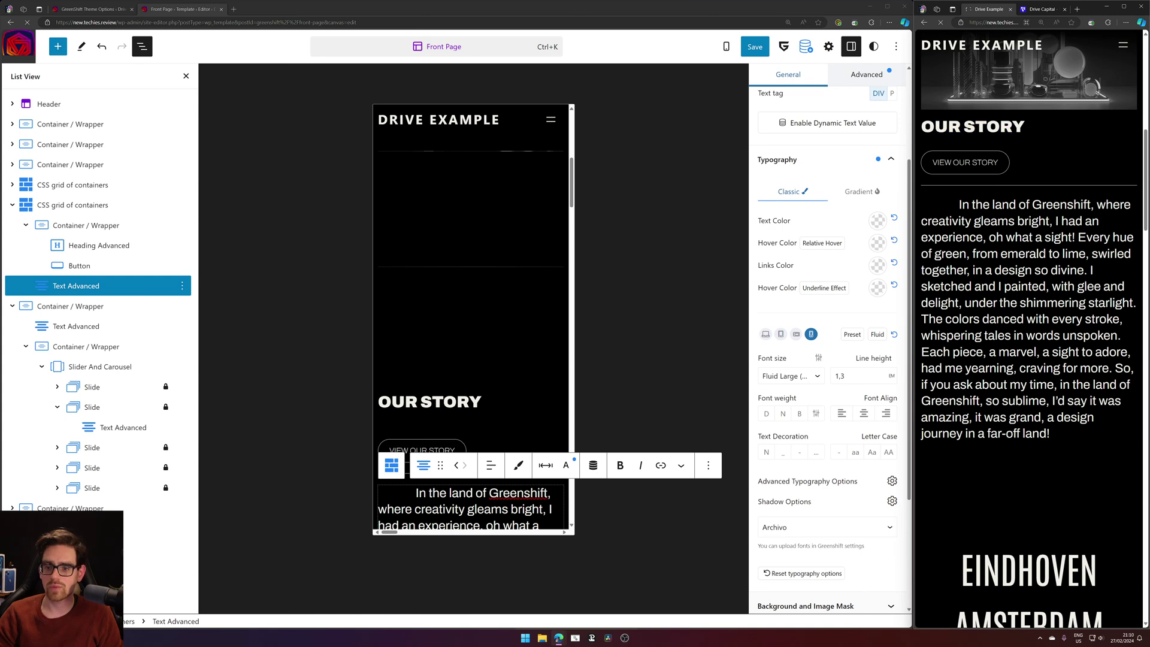
left_click_drag(956, 211, 1064, 443)
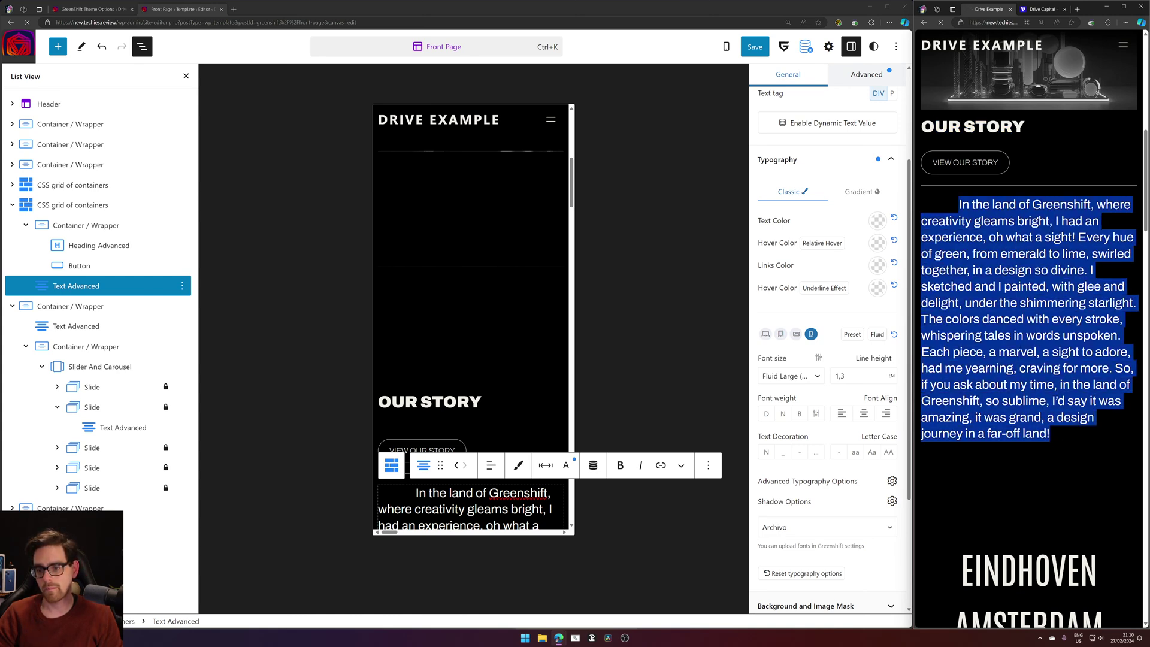
left_click(1031, 233)
left_click(1043, 9)
scroll(1034, 182, "down", 3)
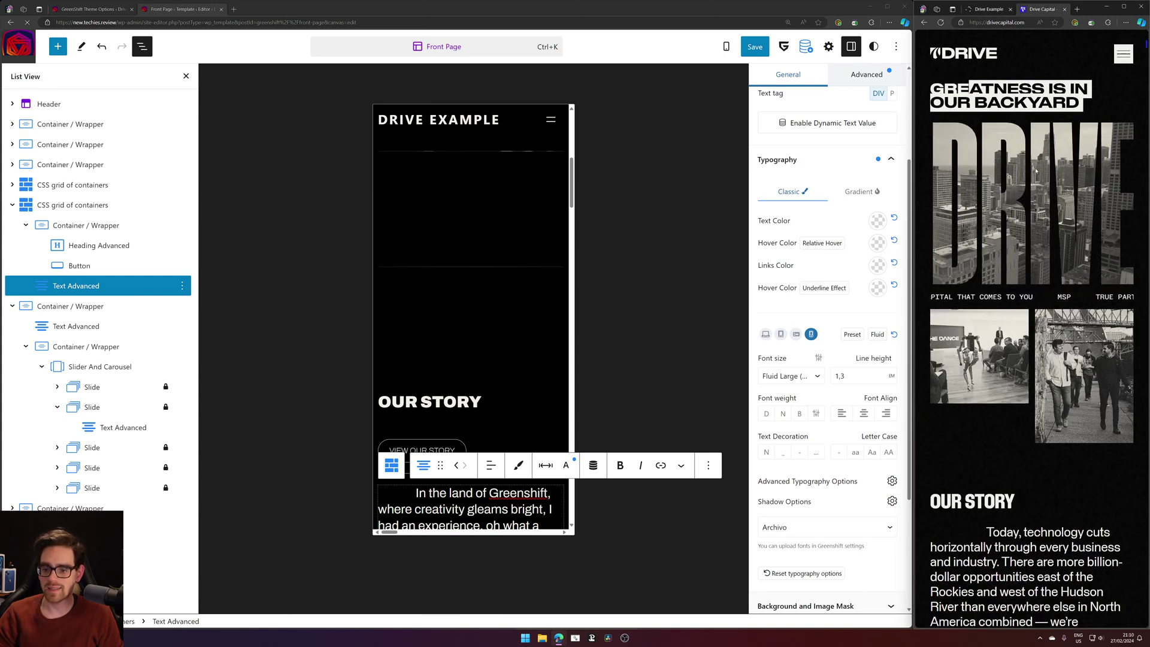
scroll(1033, 183, "down", 3)
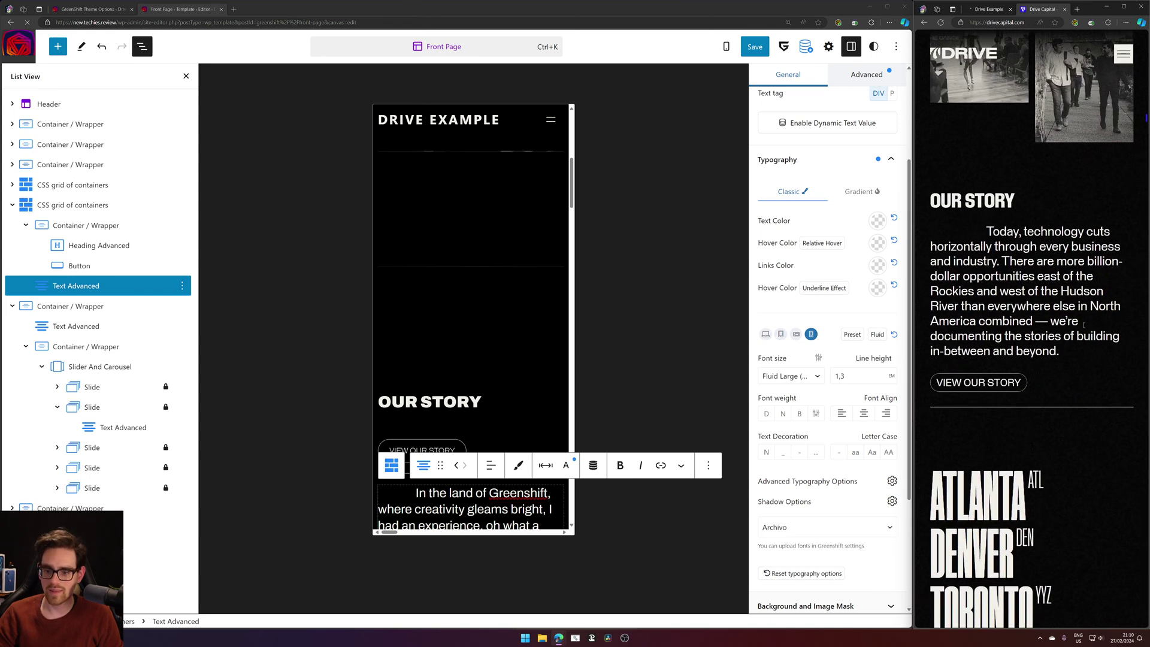
left_click_drag(987, 232, 1073, 351)
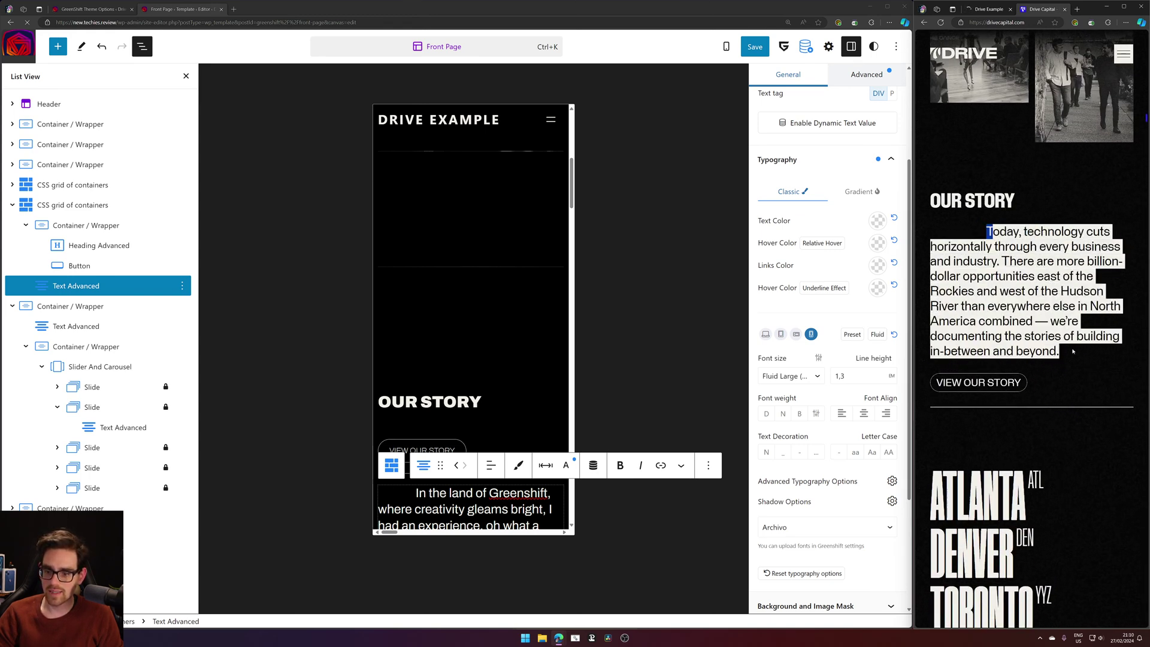
left_click(1072, 384)
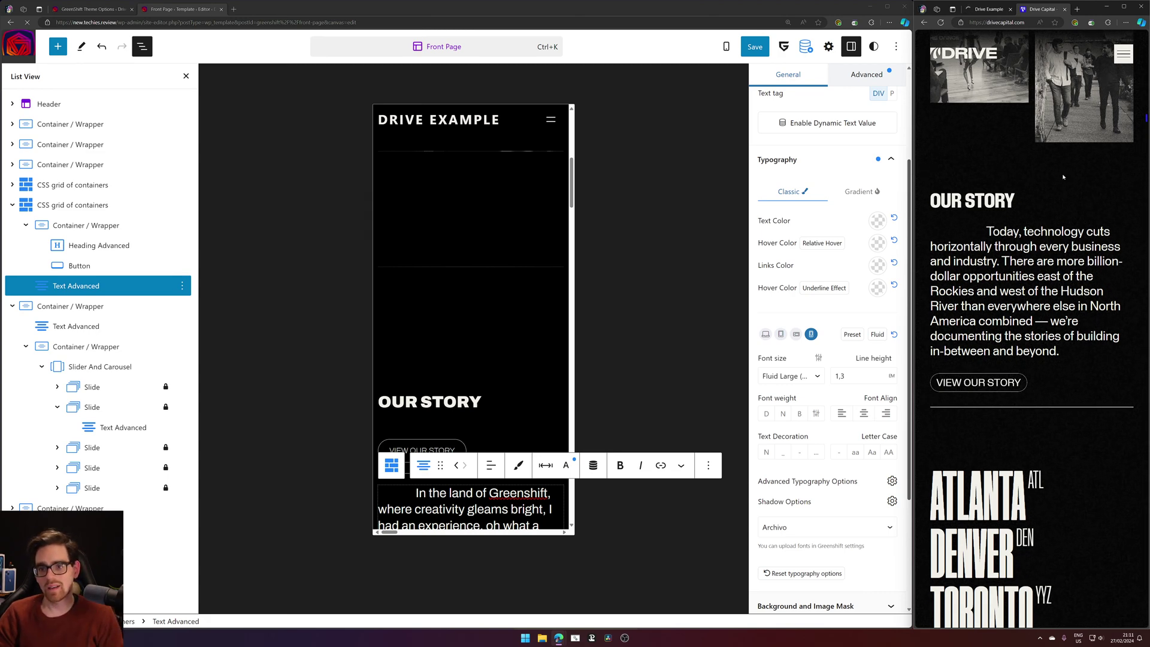
Close the Drive Example tab and save the Front Page template.
middle_click(997, 13)
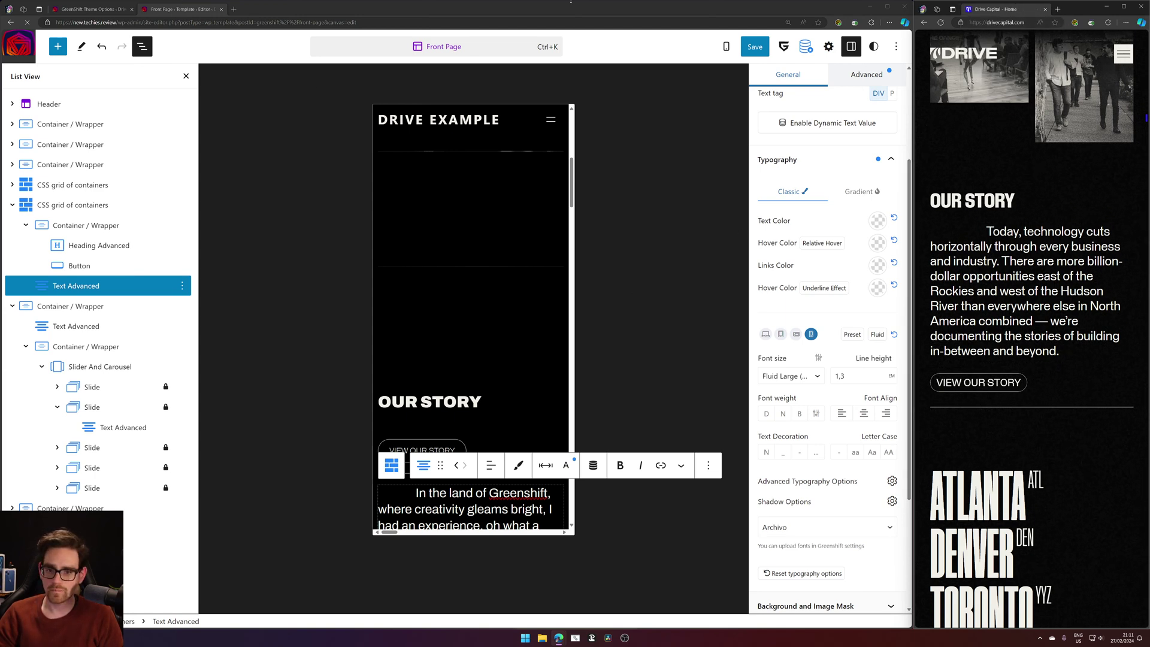
left_click(754, 48)
left_click(791, 48)
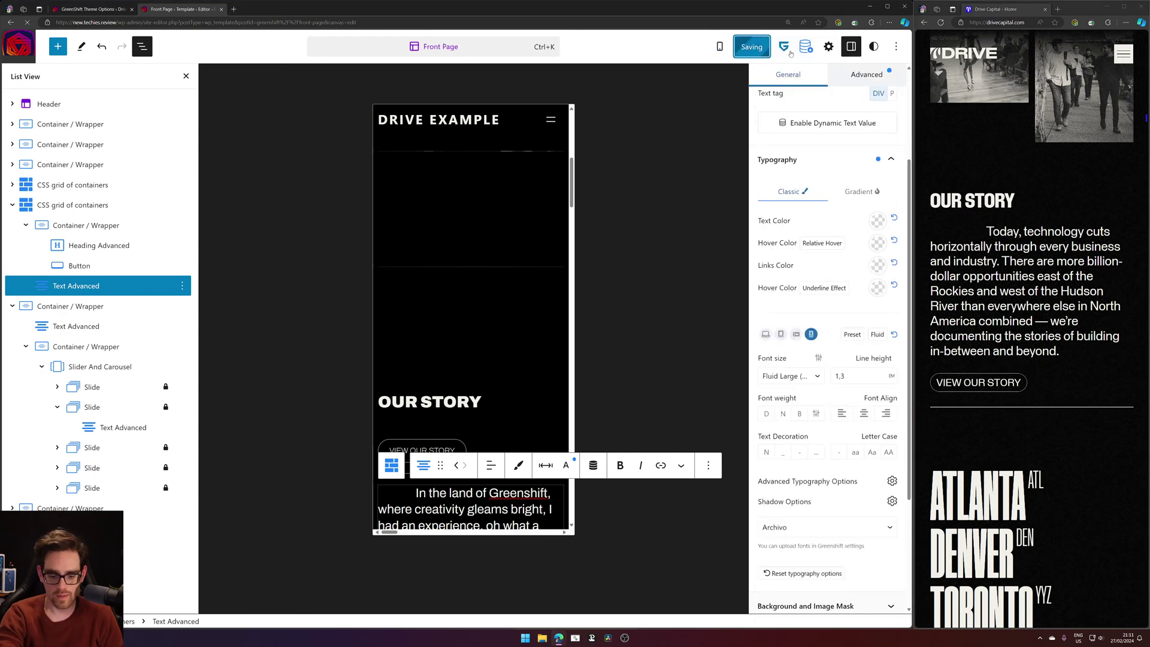